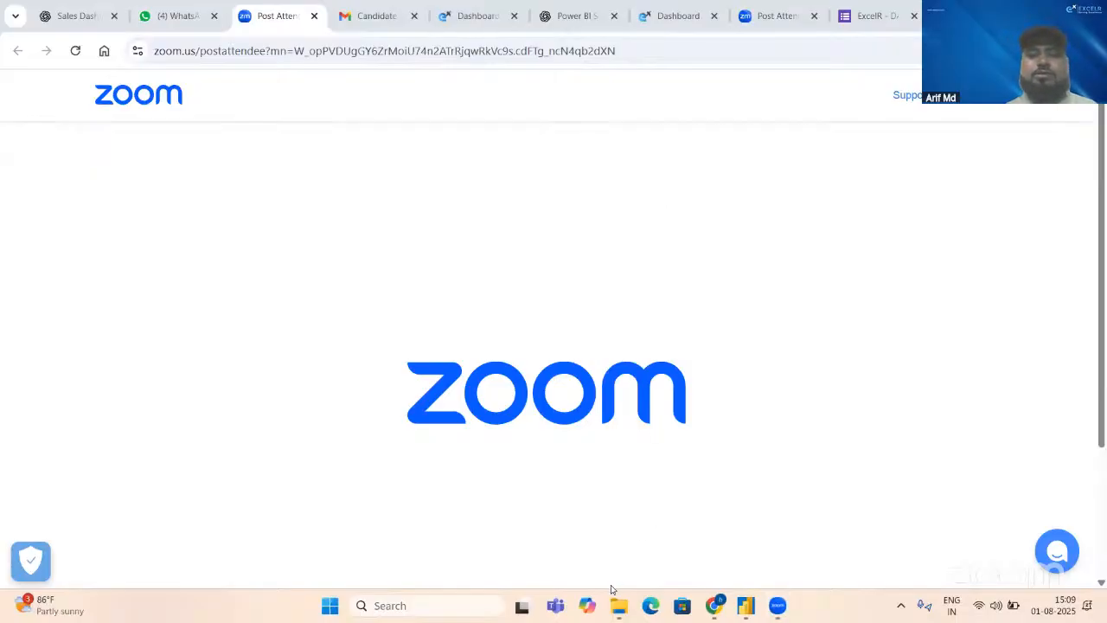
# Step: Switch to the New folder window in File Explorer and open the CustomerData file
pyautogui.moveTo(618, 604)
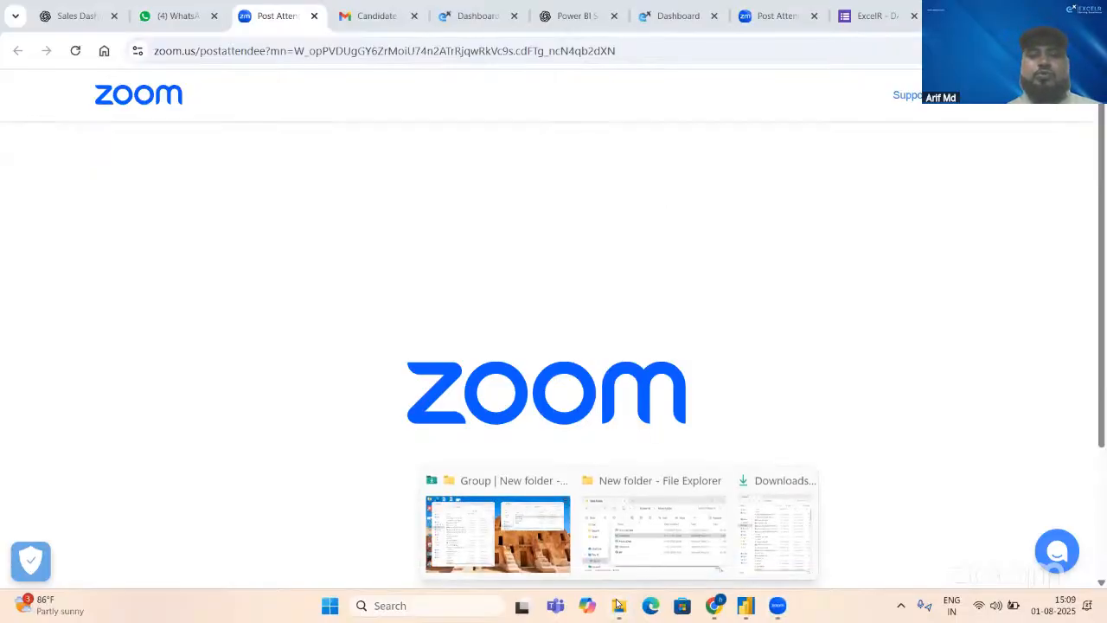
pyautogui.click(613, 476)
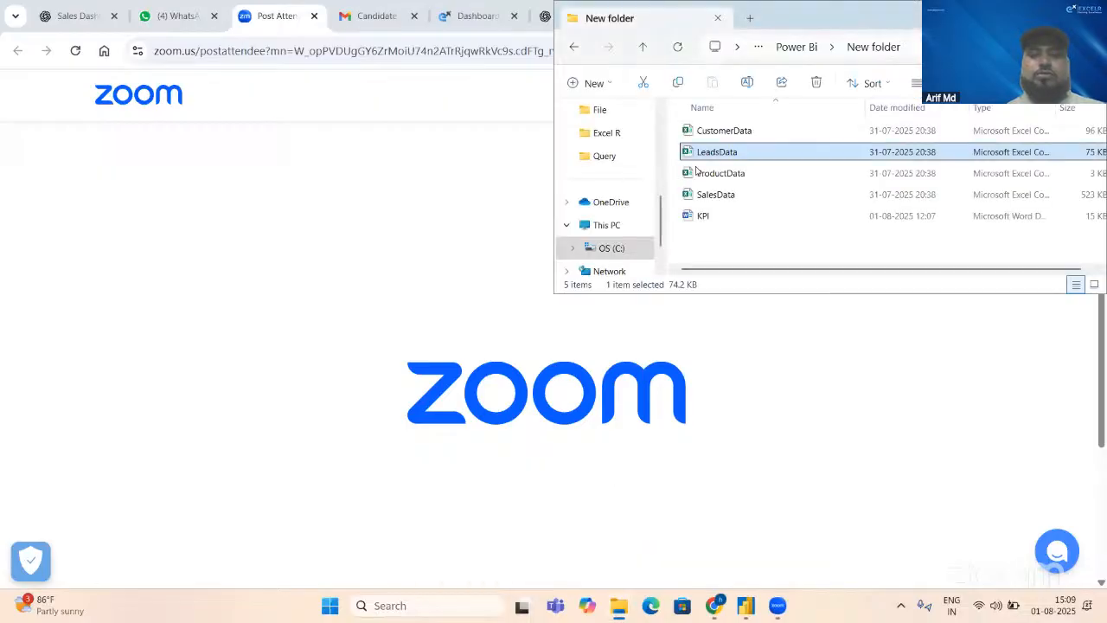
pyautogui.click(723, 154)
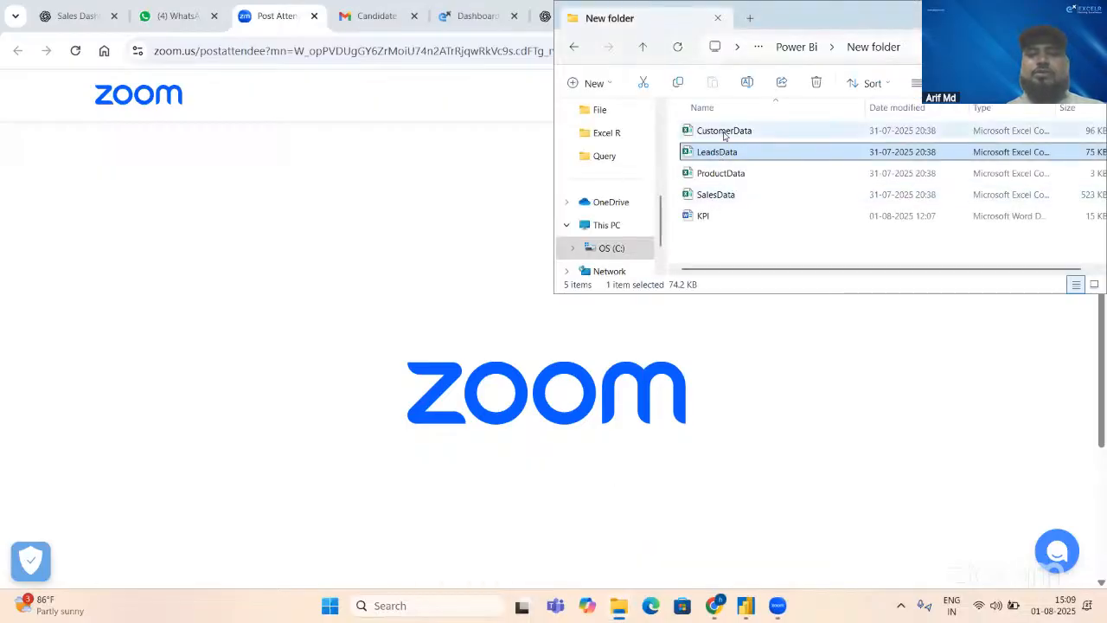
pyautogui.click(724, 132)
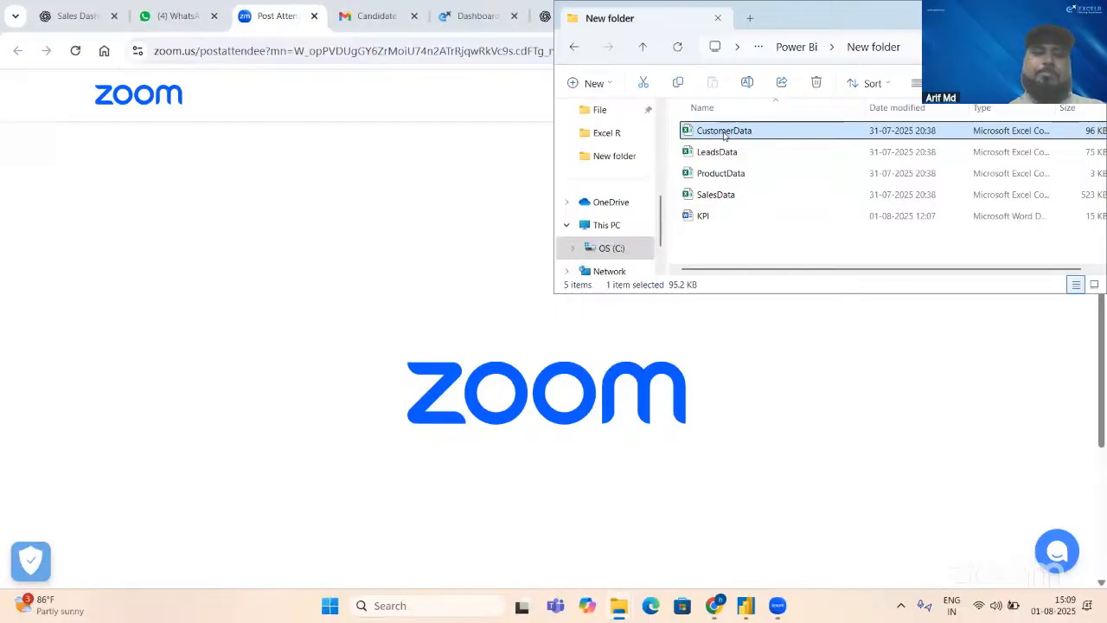
pyautogui.doubleClick(724, 131)
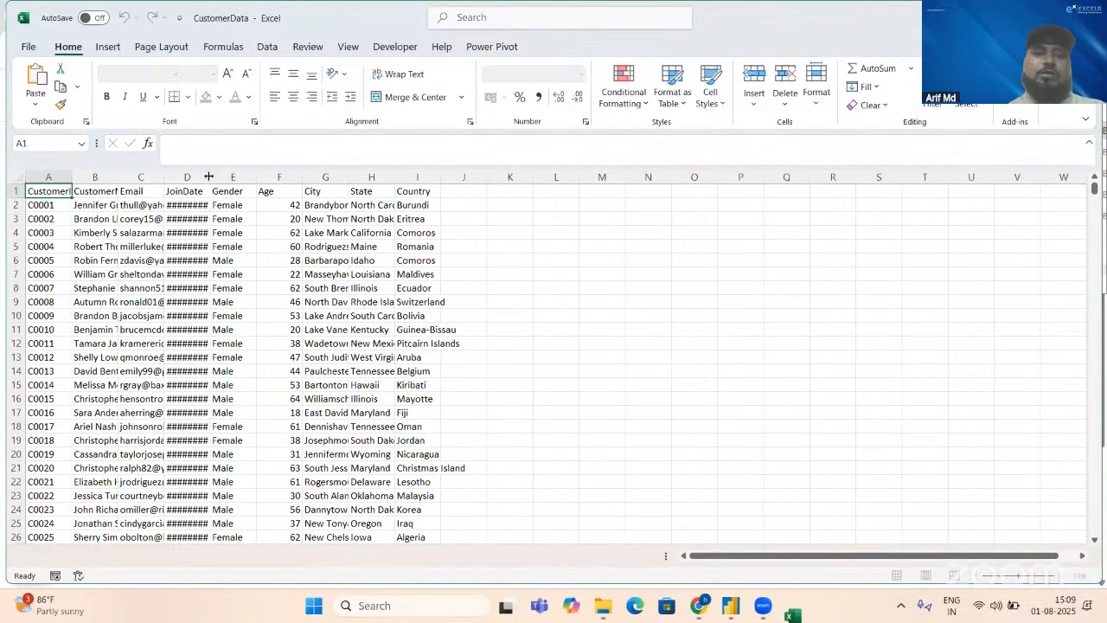
# Step: AutoFit the widths of all data columns in the CustomerData sheet, including JoinDate
pyautogui.doubleClick(210, 177)
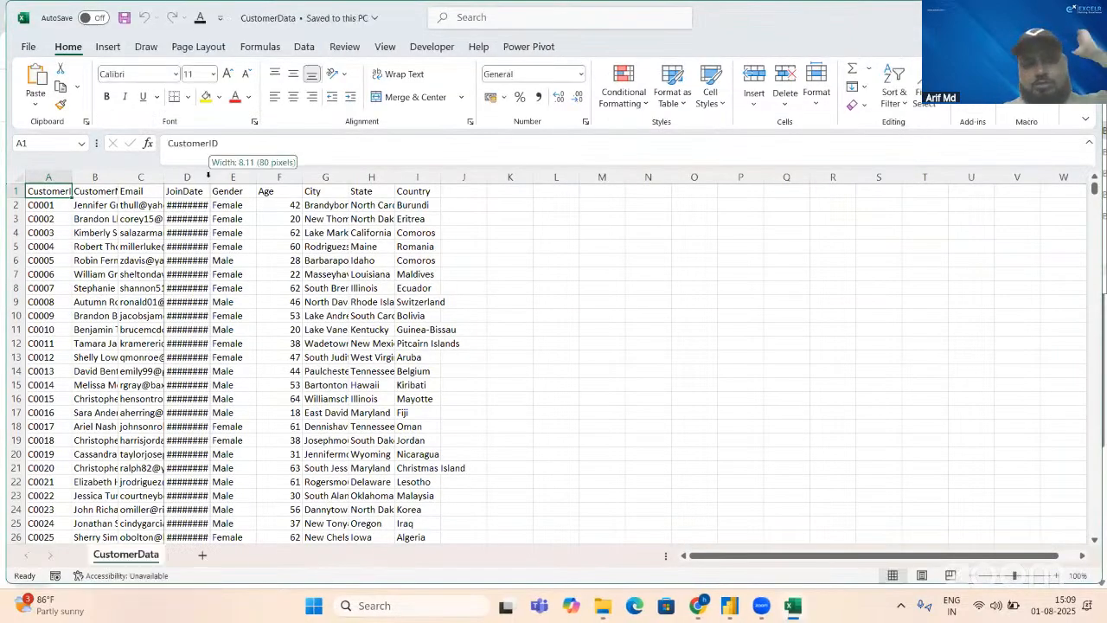
pyautogui.click(106, 201)
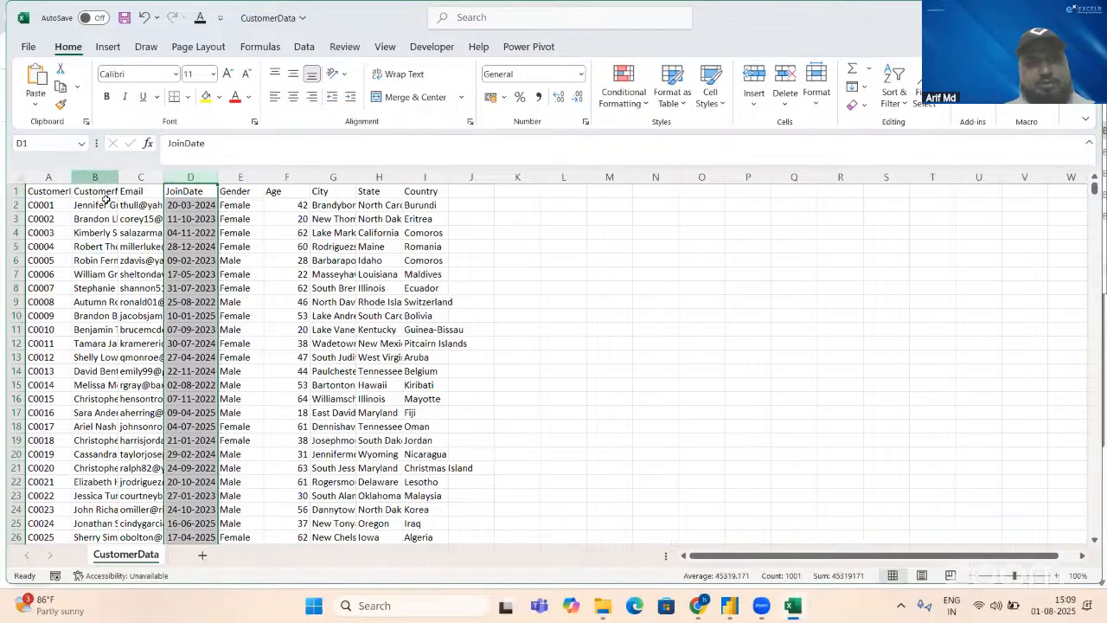
pyautogui.hotkey('ctrl', 'a')
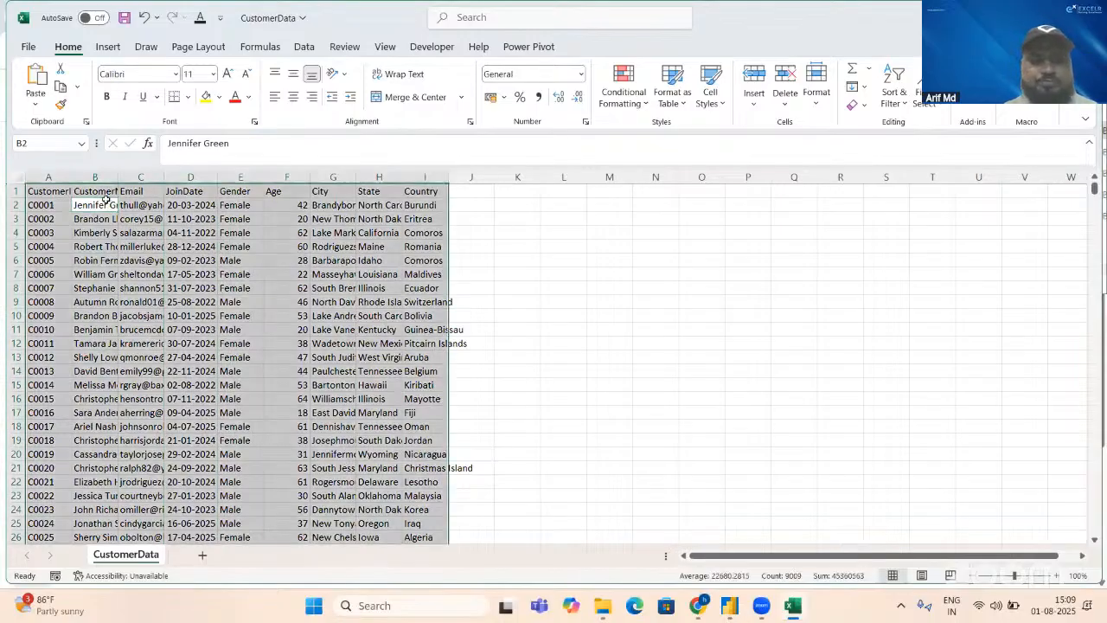
pyautogui.hotkey('alt', 'h')
pyautogui.press('o')
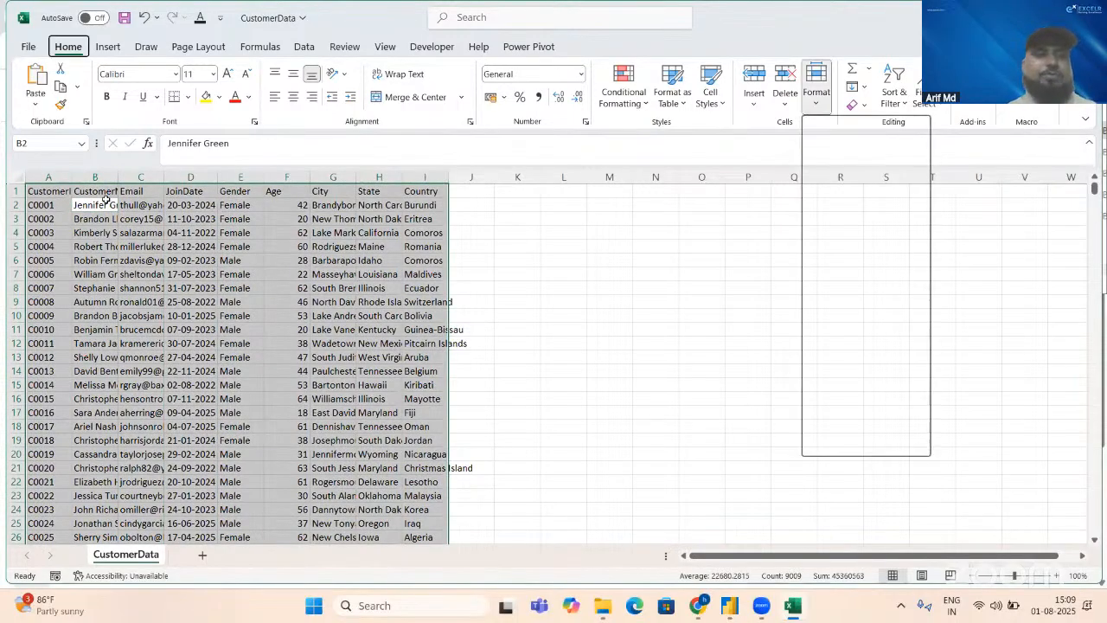
pyautogui.press('i')
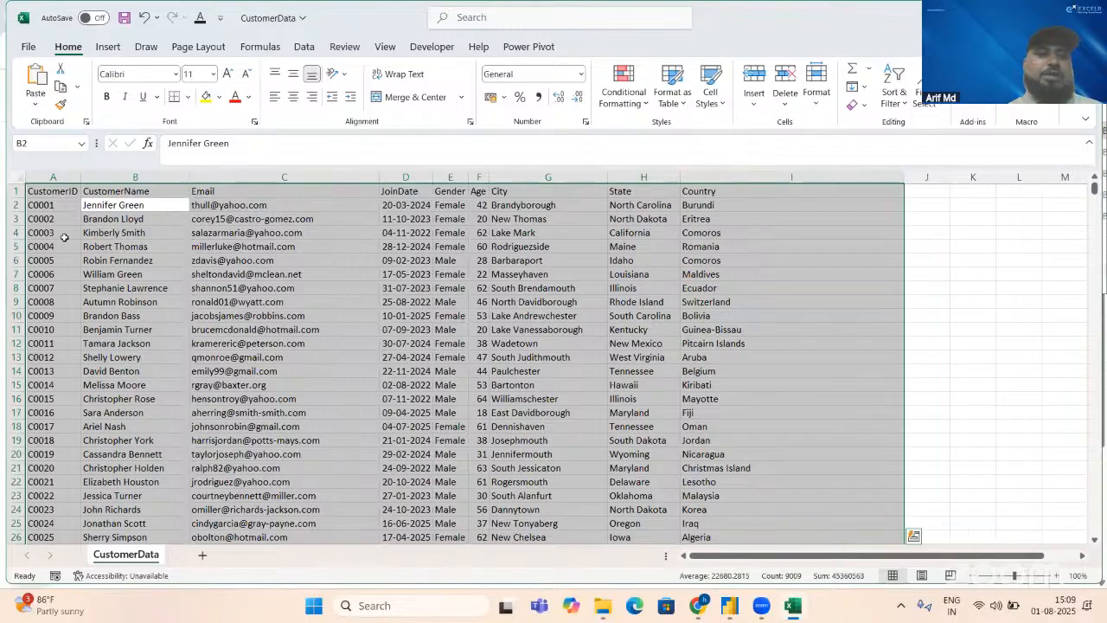
# Step: Examine the fields of the first customer record, from CustomerName across to Country
pyautogui.click(144, 199)
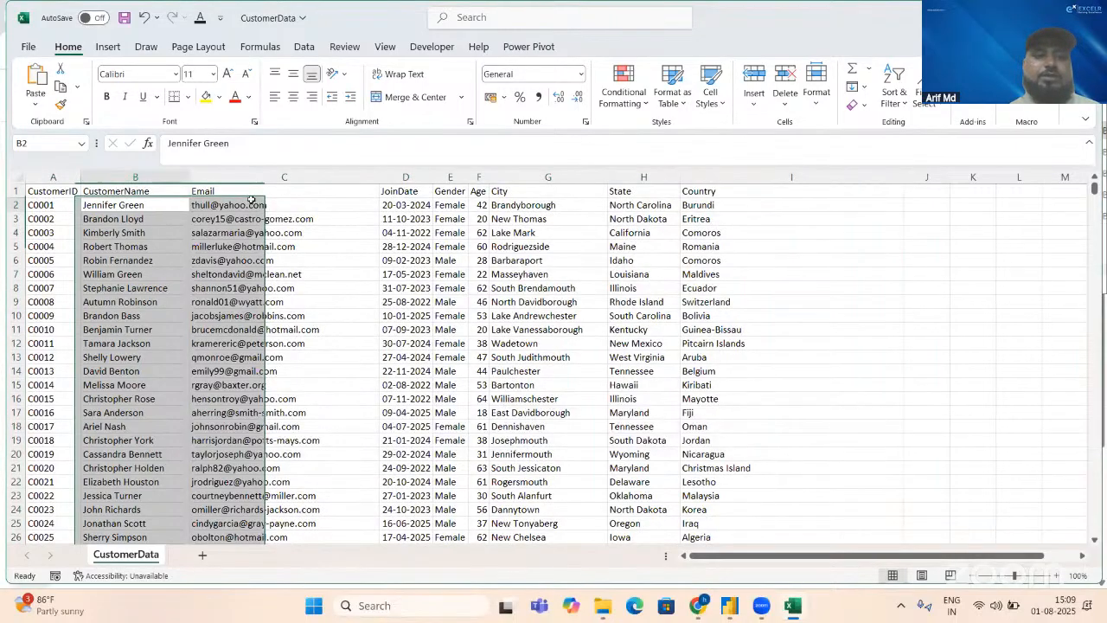
pyautogui.click(373, 202)
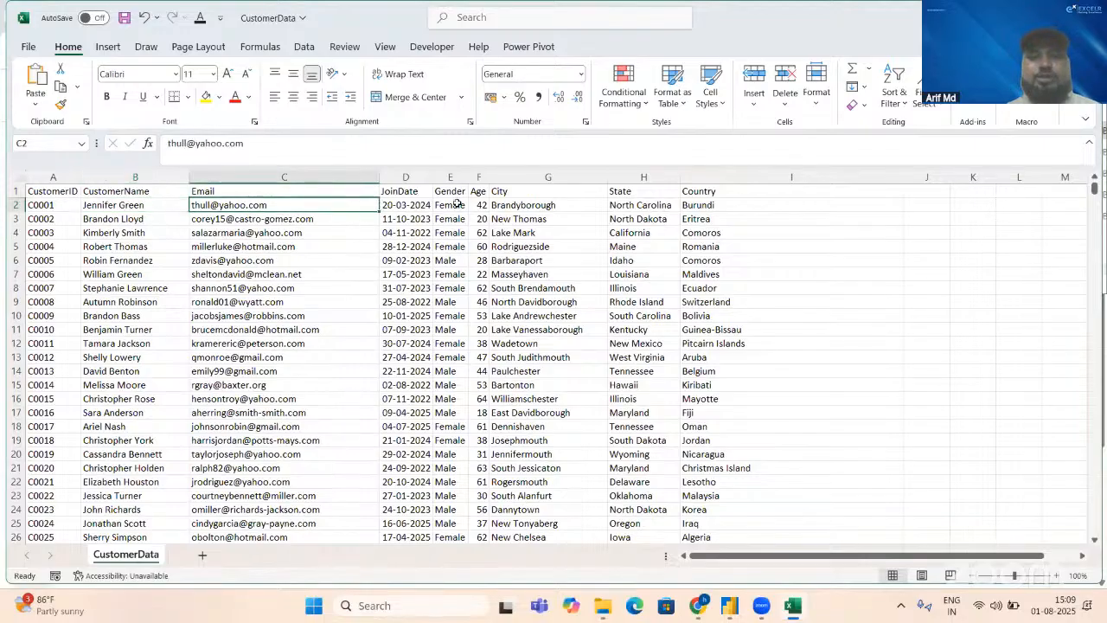
pyautogui.click(422, 205)
pyautogui.press('Right')
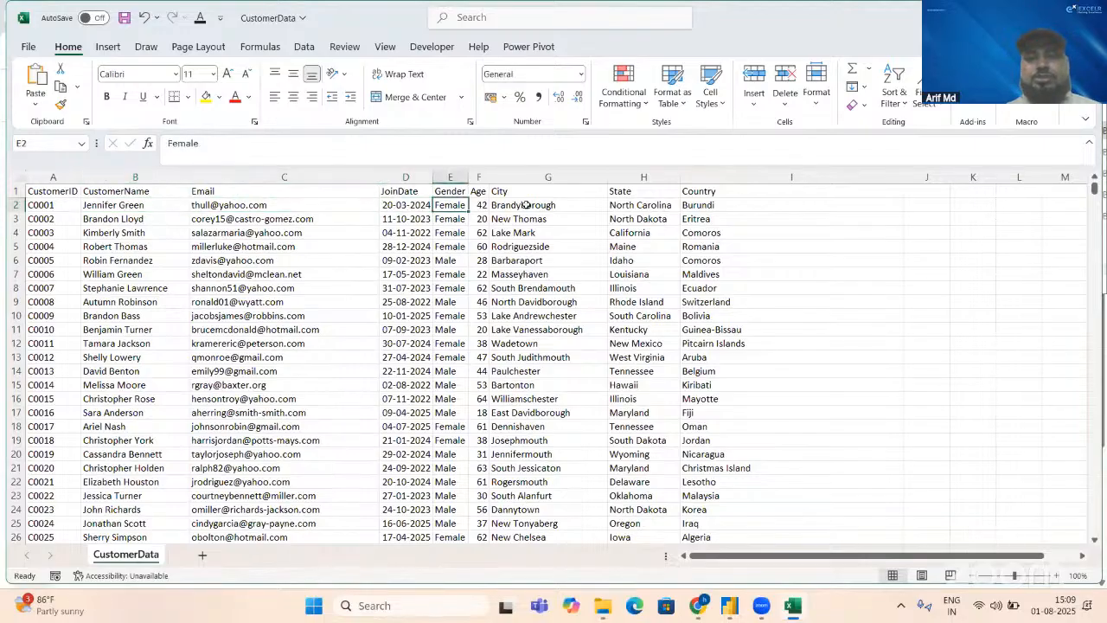
pyautogui.press('Right')
pyautogui.press('Right')
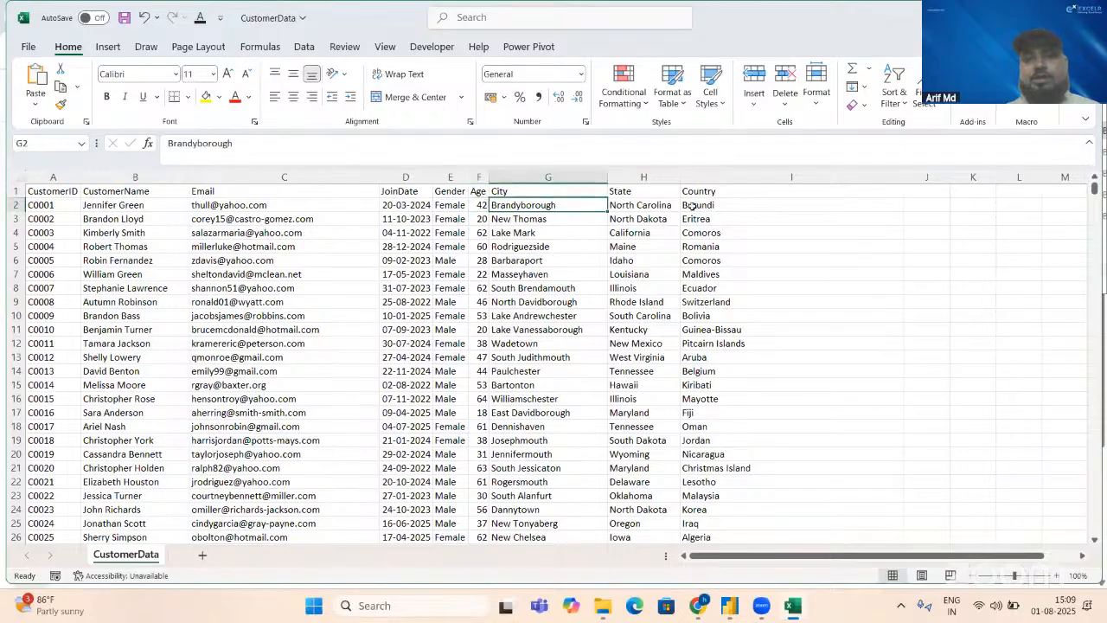
pyautogui.press('Right')
pyautogui.press('Right')
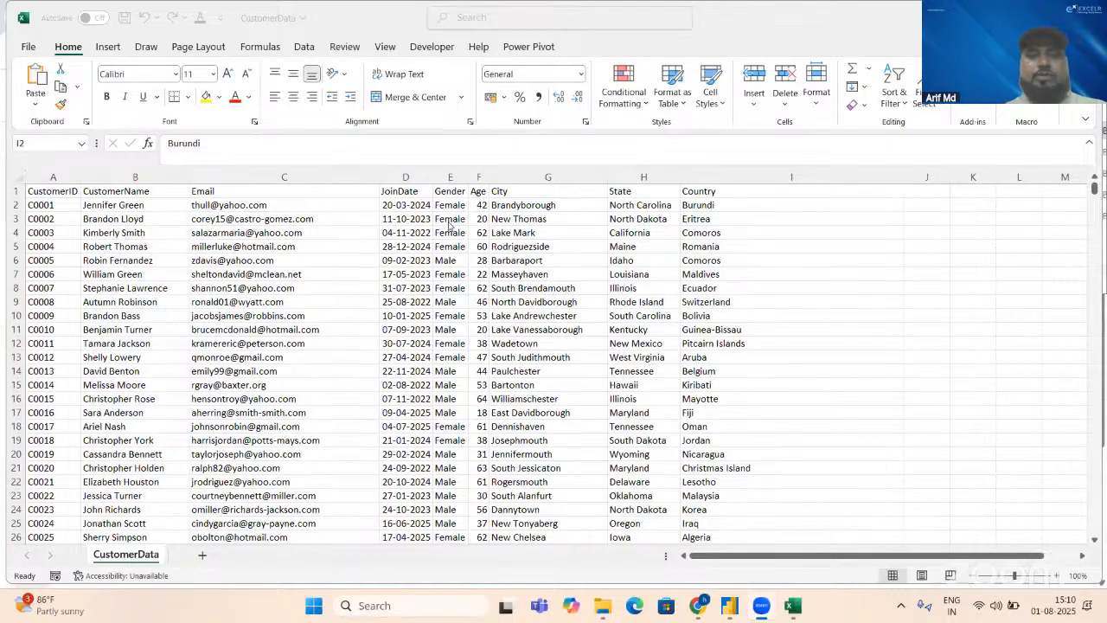
# Step: Switch back to the New folder window in File Explorer and open the LeadsData file
pyautogui.hotkey('alt', 'Tab')
pyautogui.hotkey('alt', 'Tab')
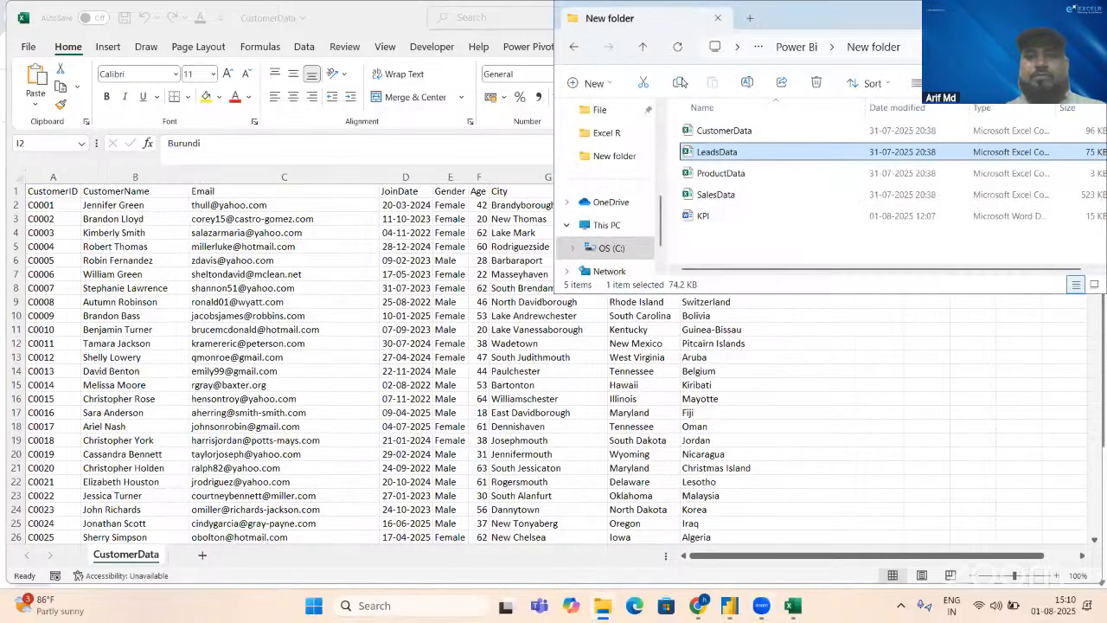
pyautogui.press('Return')
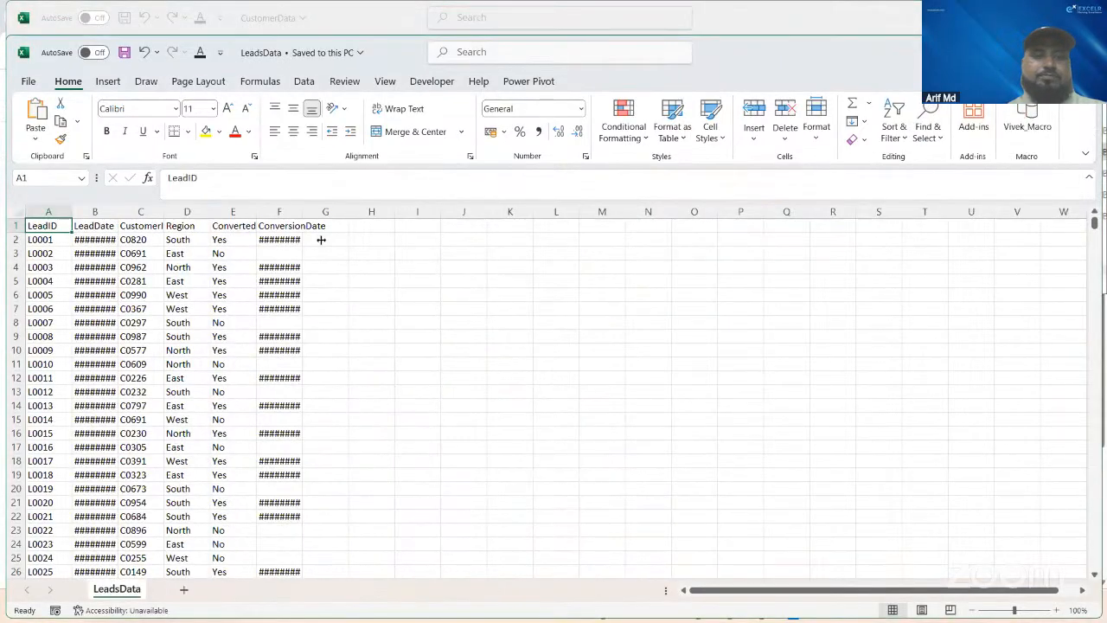
# Step: AutoFit the widths of the ConversionDate and LeadDate columns in the LeadsData sheet
pyautogui.doubleClick(302, 211)
pyautogui.click(158, 267)
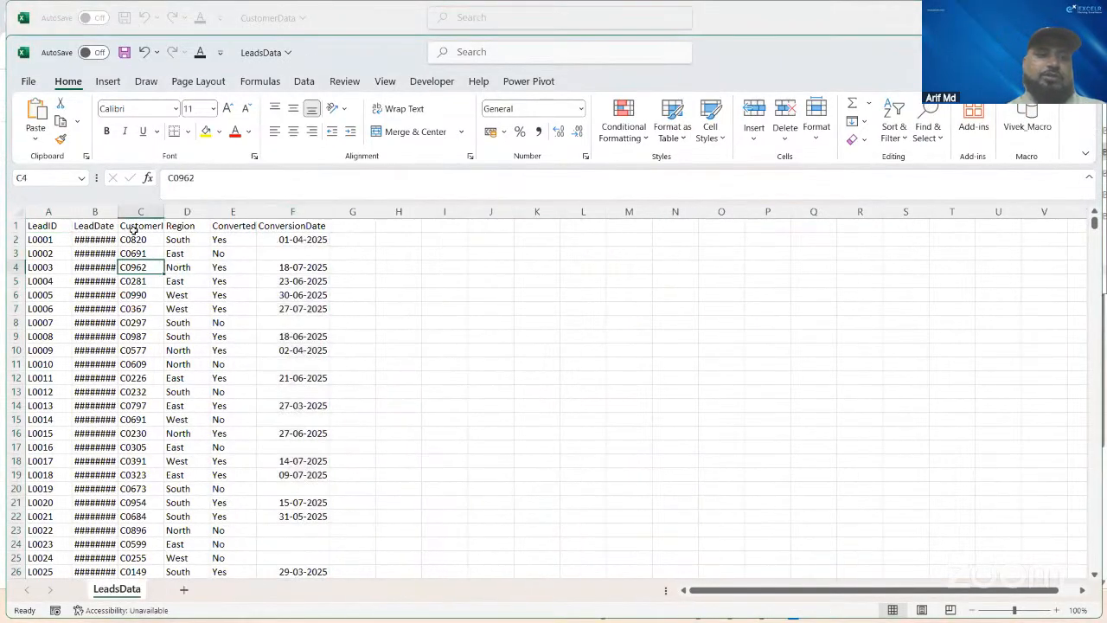
pyautogui.click(106, 207)
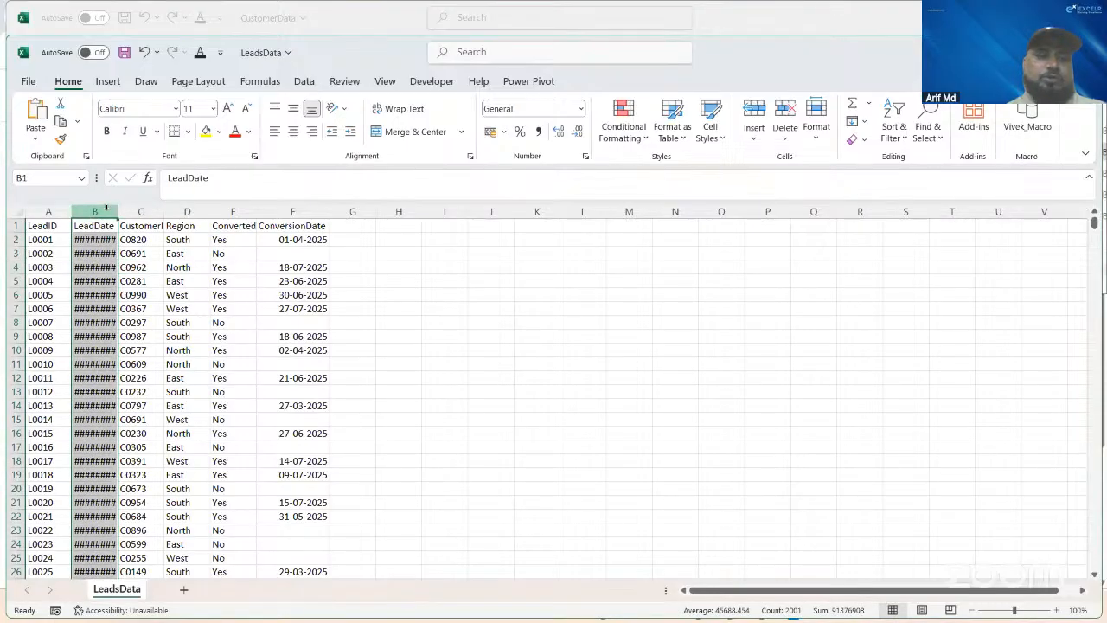
pyautogui.press('alt')
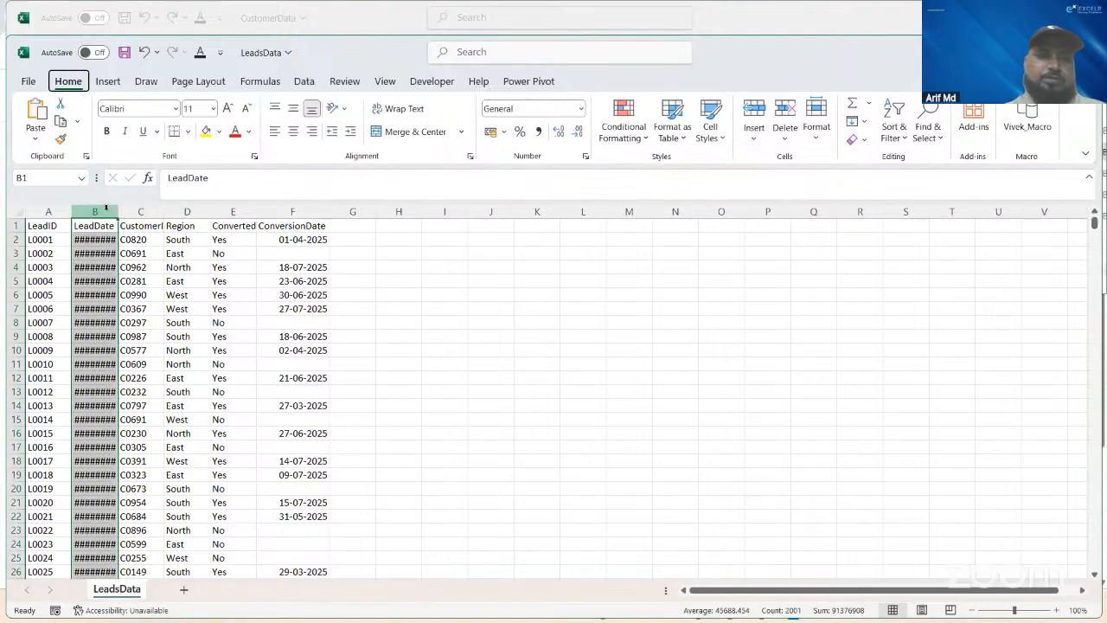
pyautogui.press('h')
pyautogui.press('o')
pyautogui.press('i')
pyautogui.click(150, 256)
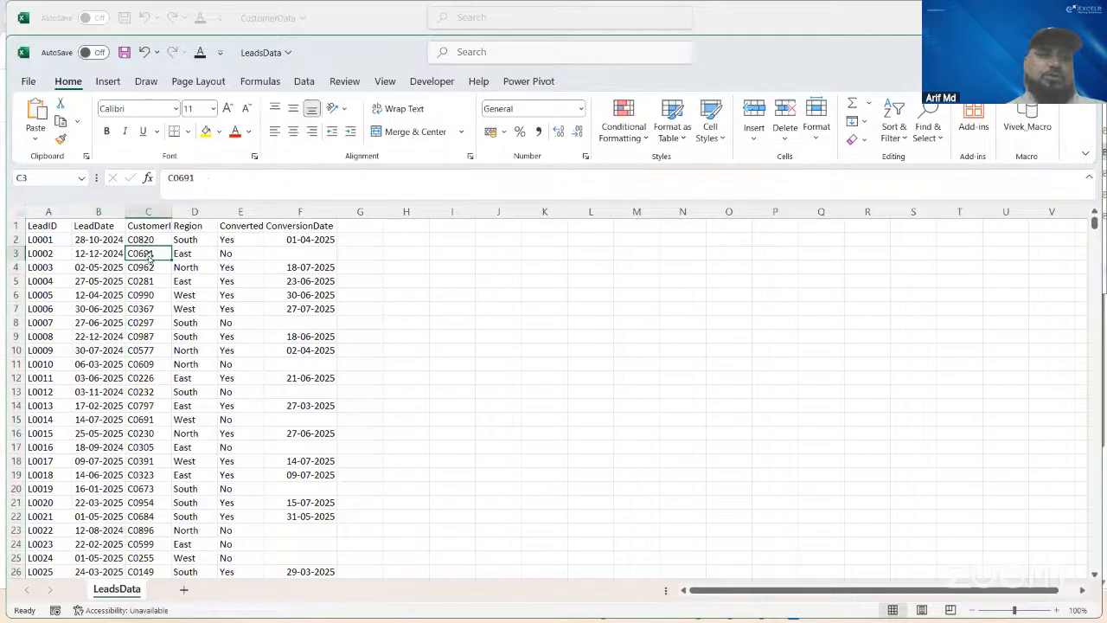
# Step: Examine the first lead record field by field and compare the Converted and ConversionDate values in the top rows
pyautogui.click(41, 243)
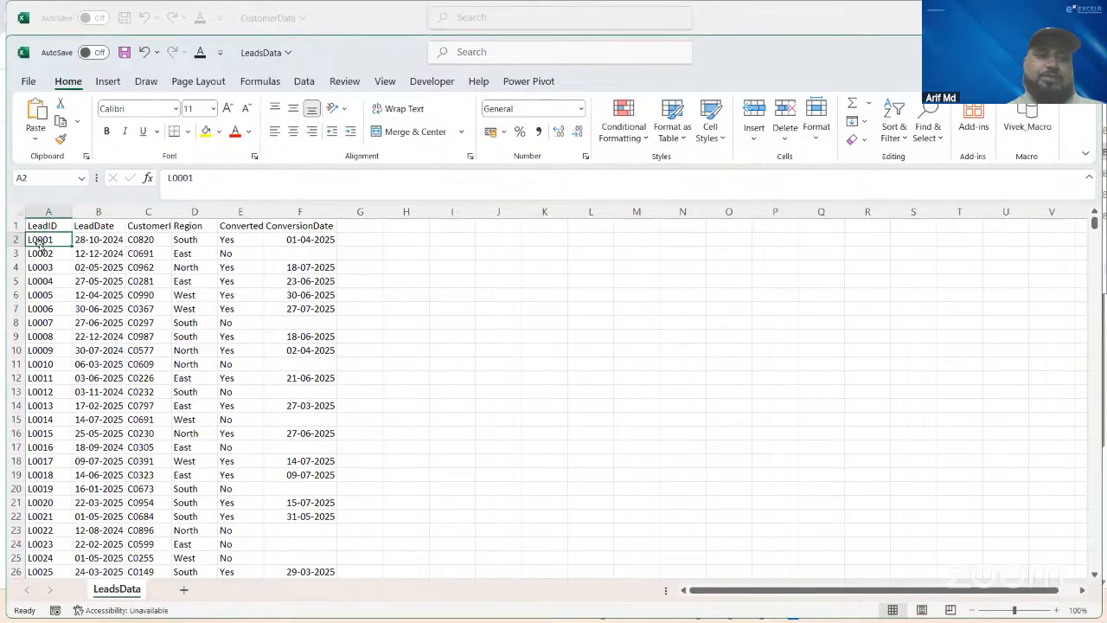
pyautogui.press('Right')
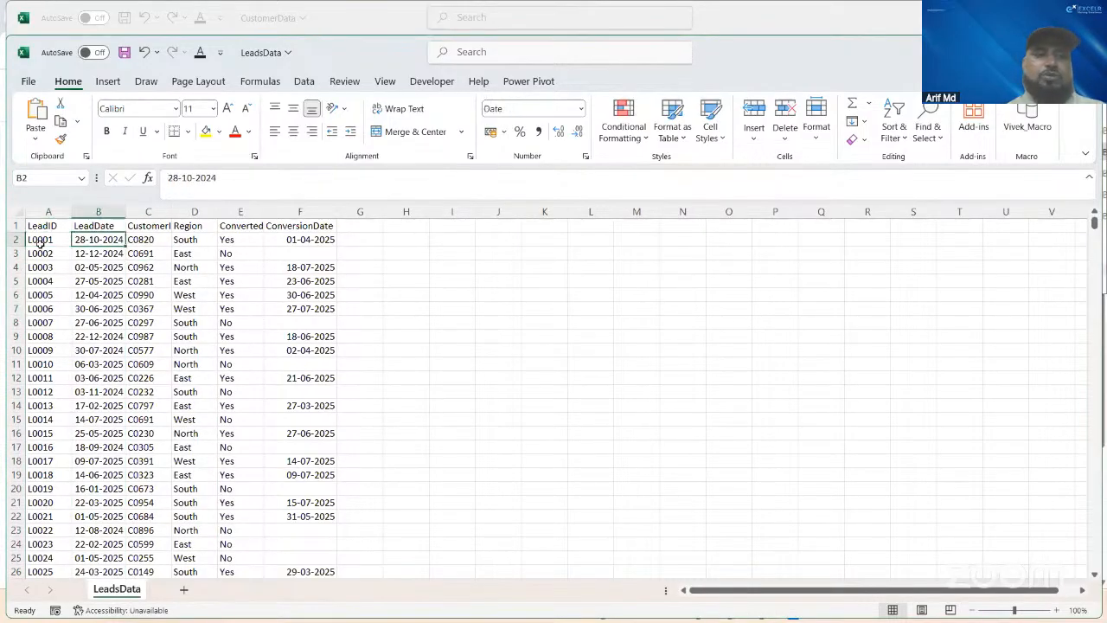
pyautogui.press('Right')
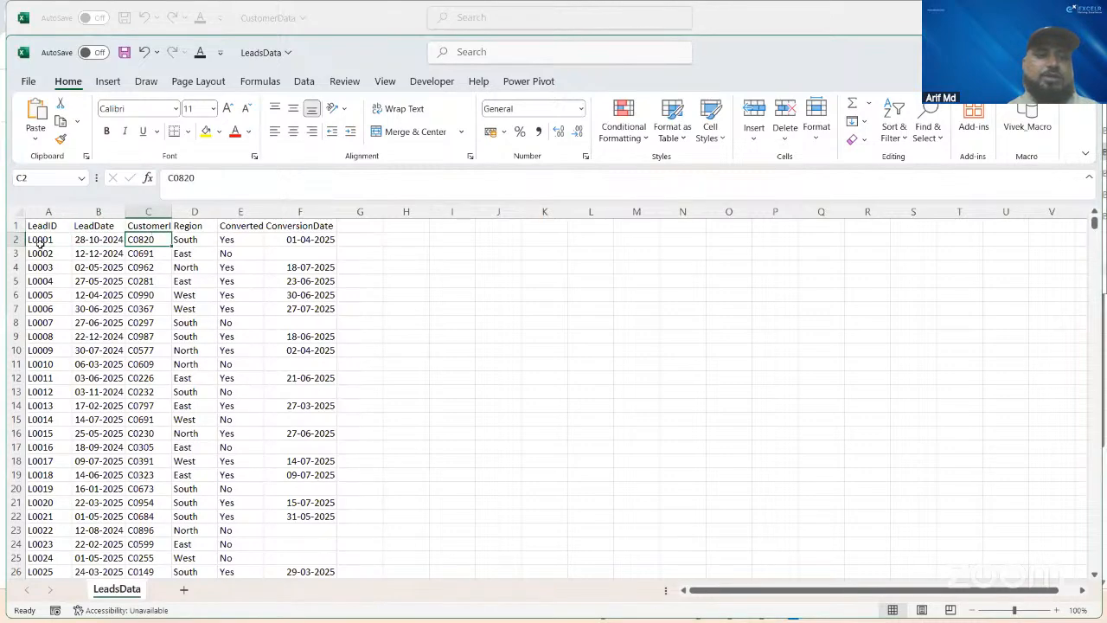
pyautogui.press('Right')
pyautogui.press('Right')
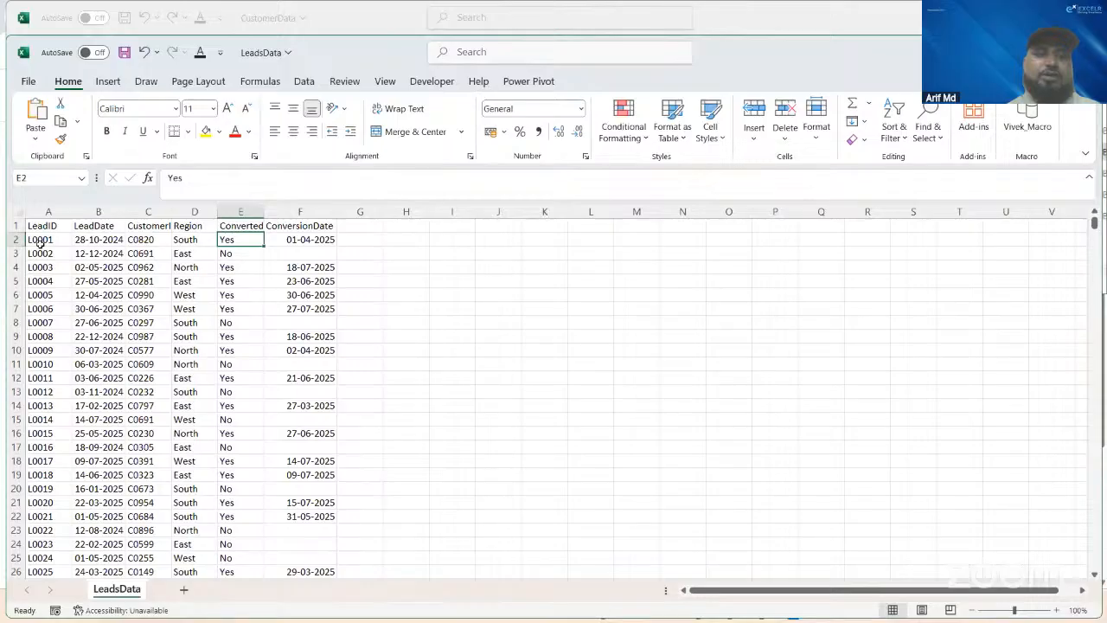
pyautogui.press('Right')
pyautogui.press('Down')
pyautogui.press('Down')
pyautogui.press('Down')
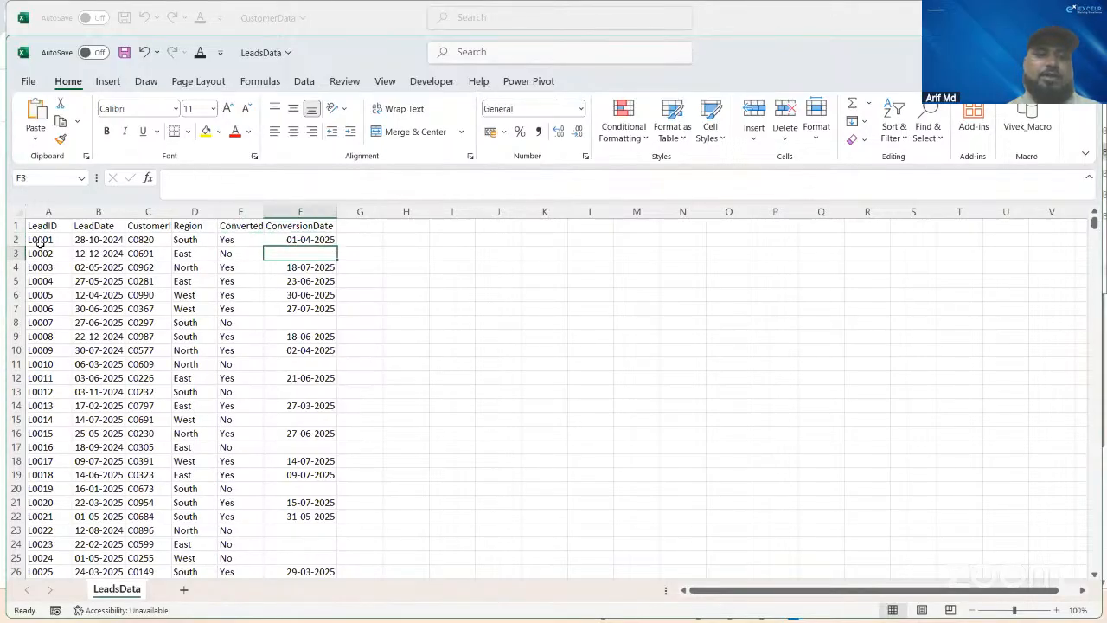
pyautogui.press('Left')
pyautogui.press('Up')
pyautogui.press('Up')
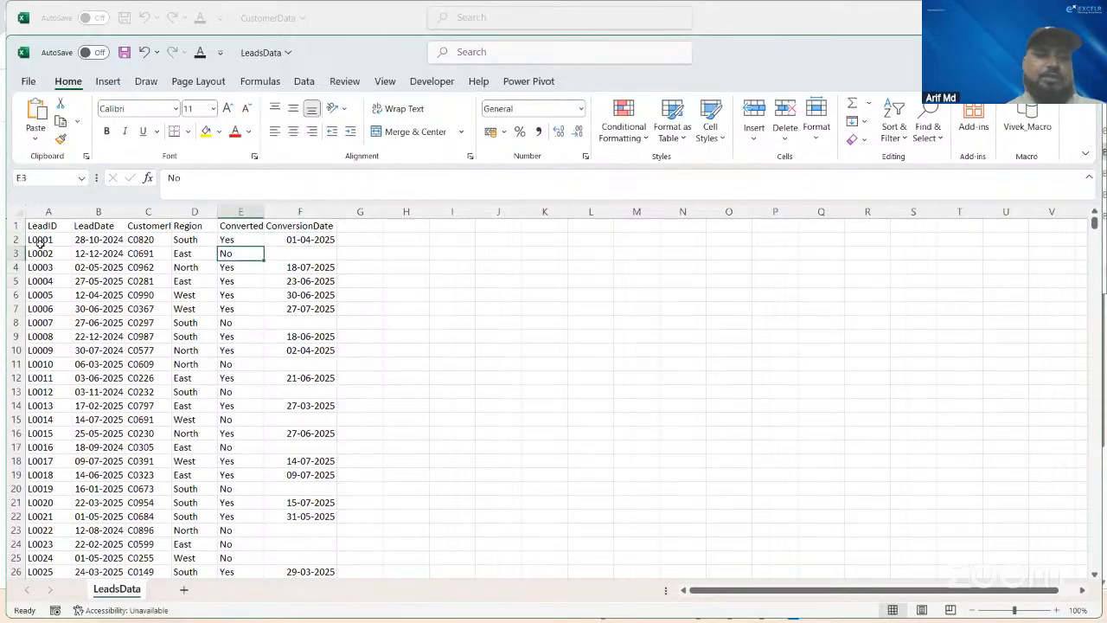
pyautogui.press('Up')
pyautogui.press('Down')
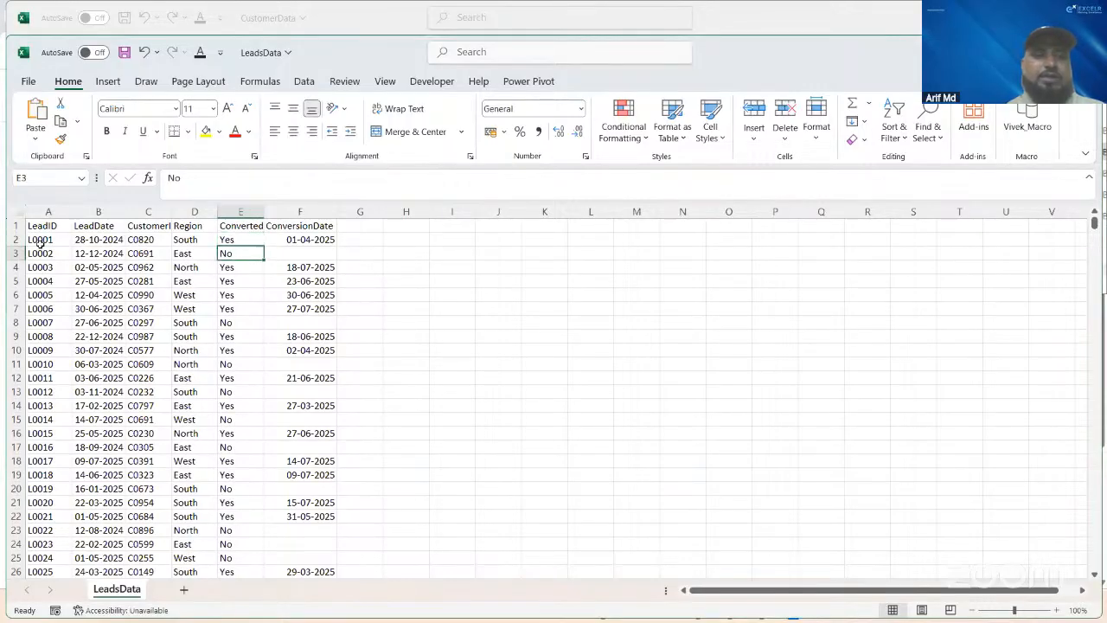
# Step: Examine the second lead record across its LeadDate, customer ID, Region, Converted and ConversionDate fields
pyautogui.press('Left')
pyautogui.press('Left')
pyautogui.press('Left')
pyautogui.press('Right')
pyautogui.press('Right')
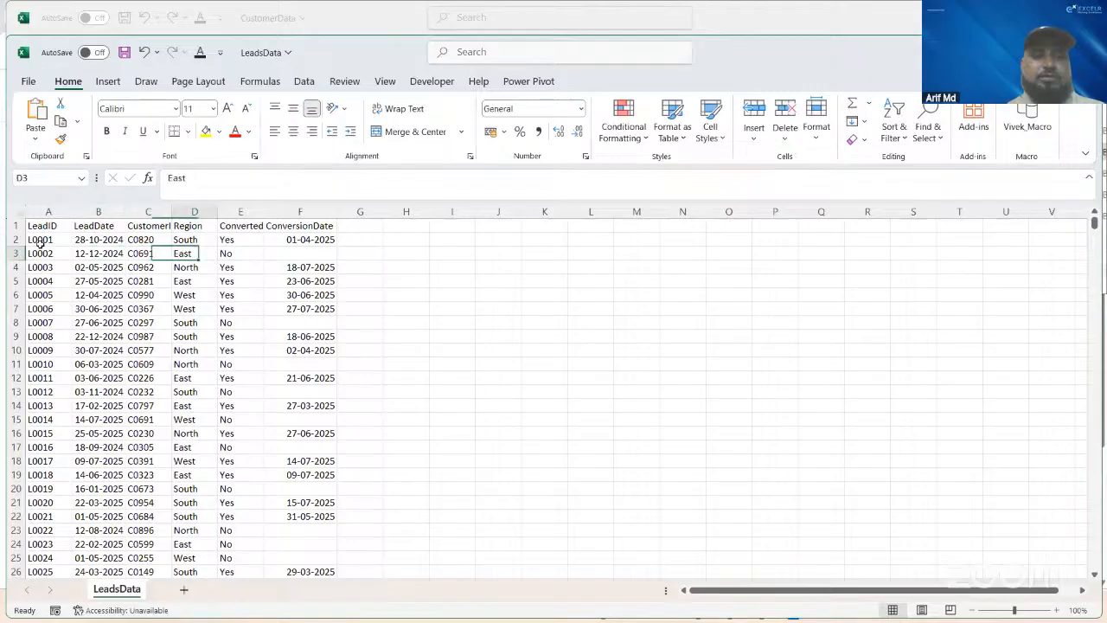
pyautogui.press('Right')
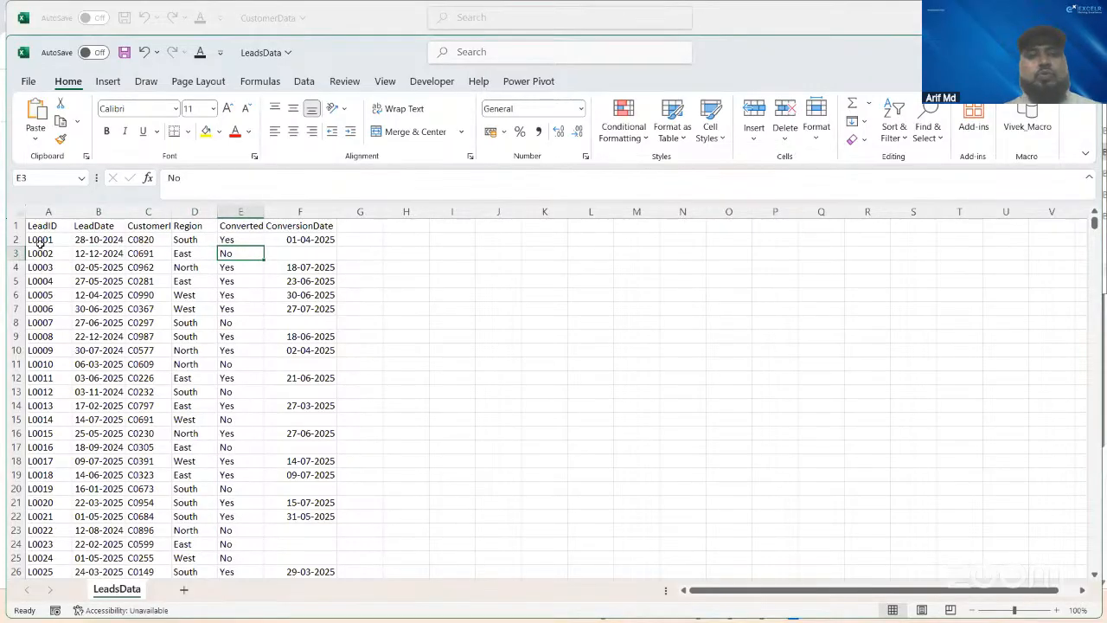
pyautogui.press('Left')
pyautogui.press('Left')
pyautogui.press('Left')
pyautogui.press('Left')
pyautogui.press('Right')
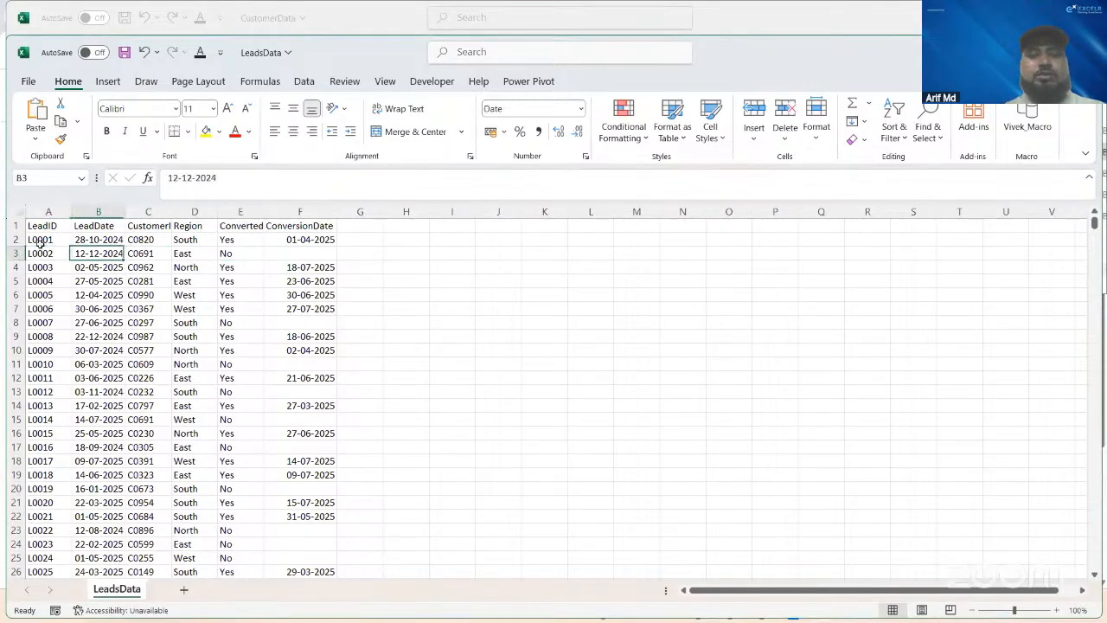
pyautogui.press('Right')
pyautogui.press('Right')
pyautogui.press('Right')
pyautogui.press('Right')
pyautogui.press('Right')
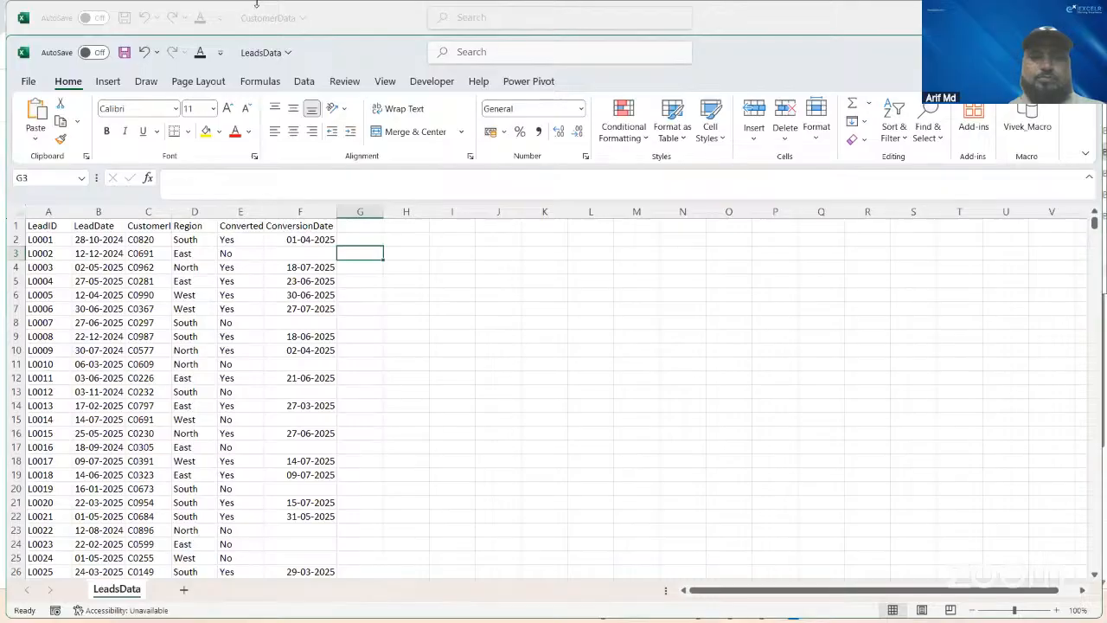
pyautogui.click(257, 4)
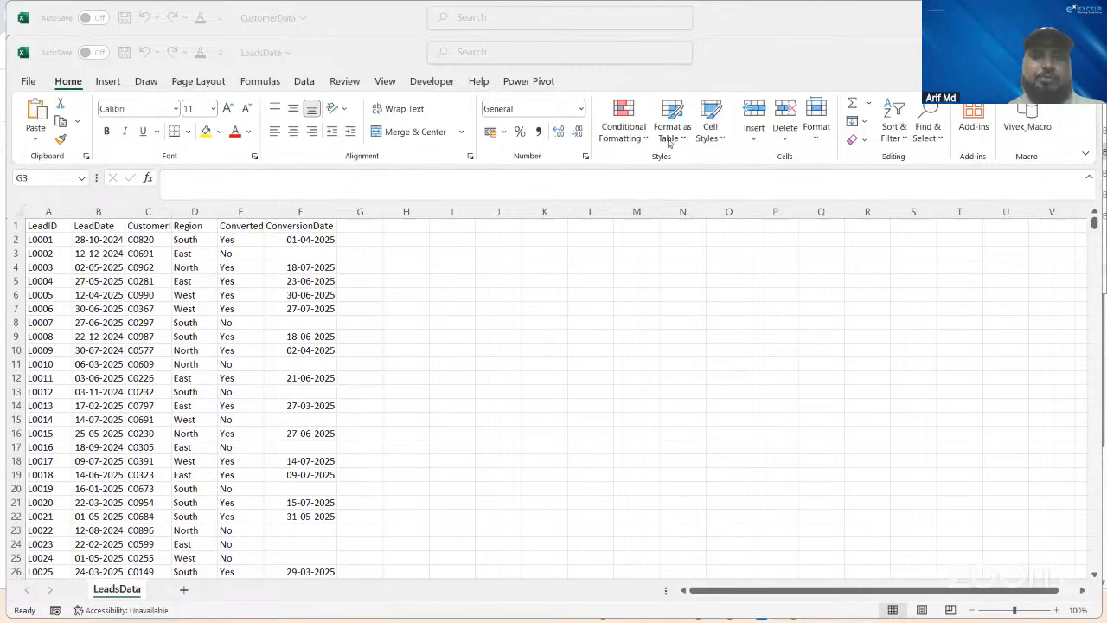
# Step: Switch to the New folder window in File Explorer, open the ProductData file and maximize its window
pyautogui.hotkey('alt', 'Tab')
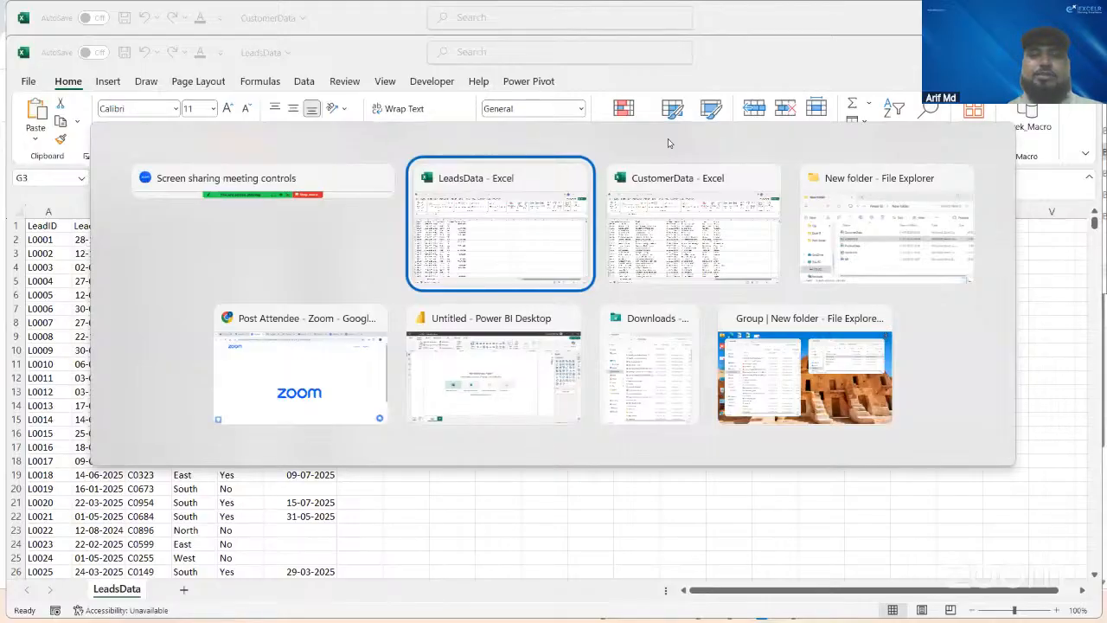
pyautogui.hotkey('alt', 'Tab')
pyautogui.hotkey('alt', 'Tab')
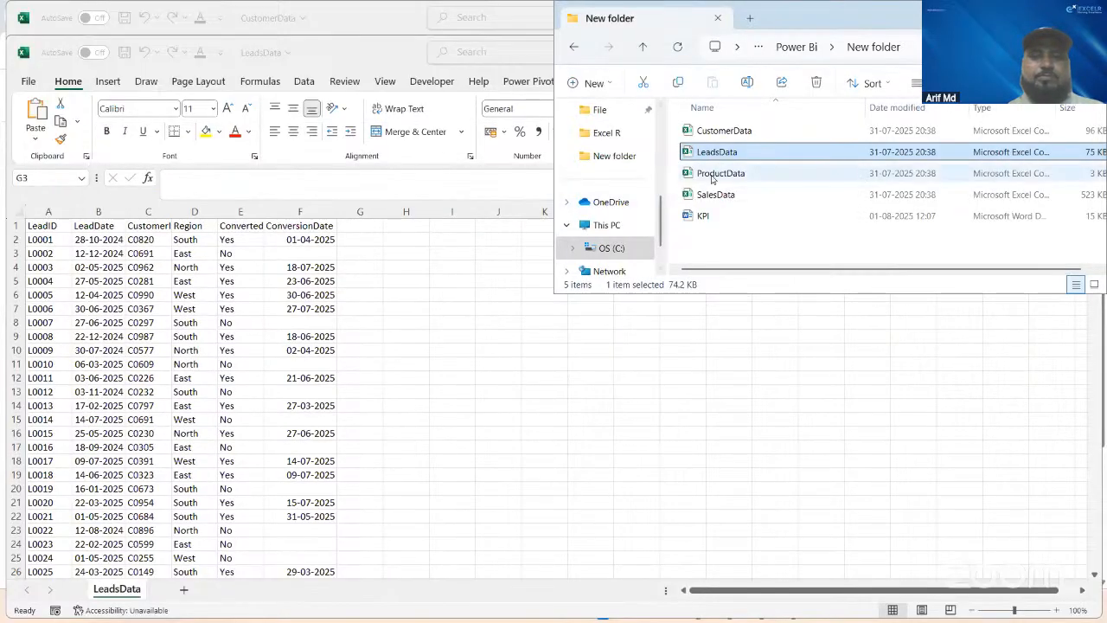
pyautogui.click(713, 176)
pyautogui.doubleClick(713, 176)
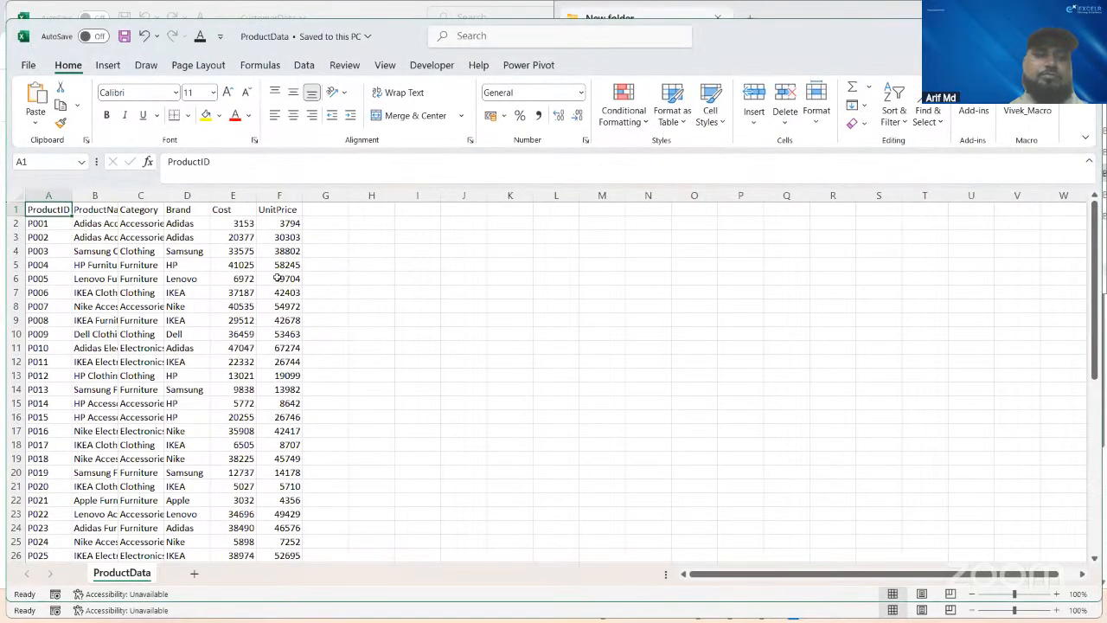
pyautogui.click(372, 254)
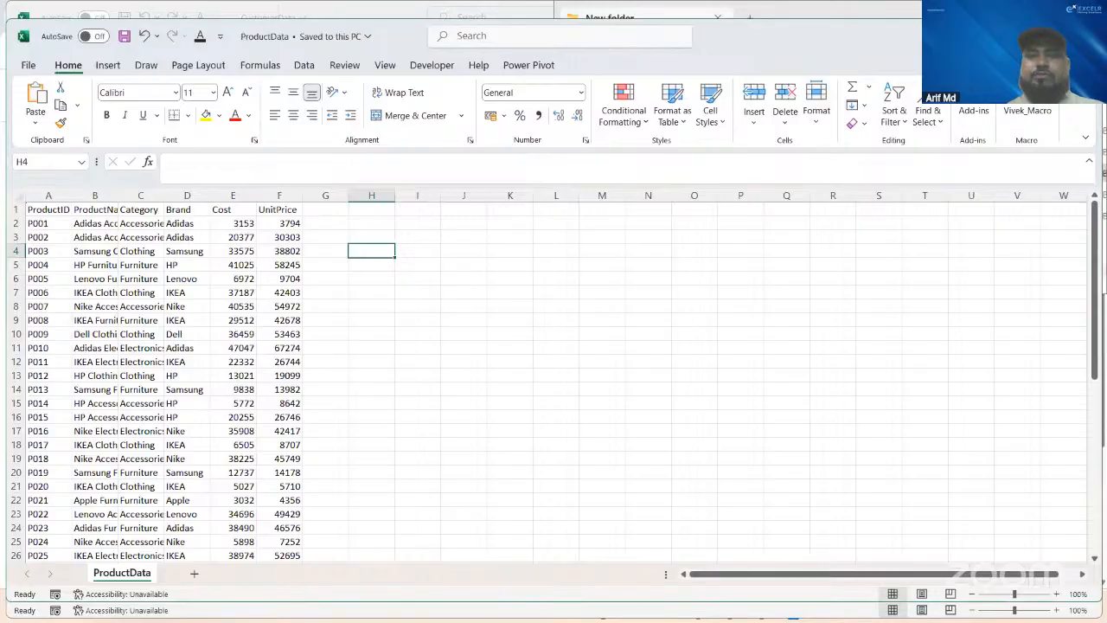
pyautogui.click(1044, 37)
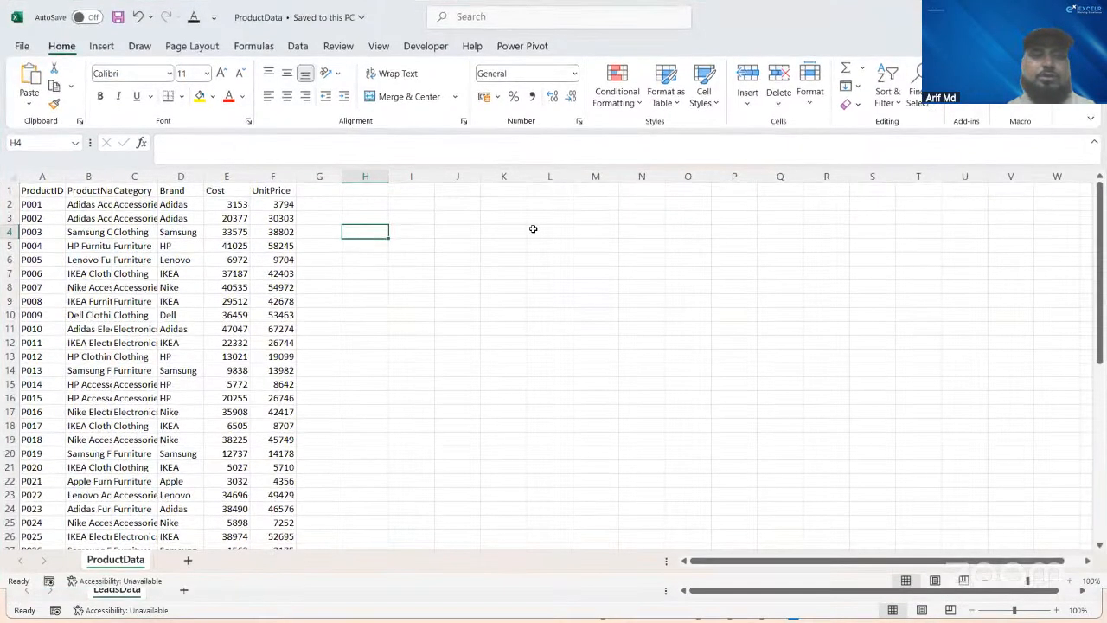
# Step: AutoFit the widths of all data columns in the ProductData sheet
pyautogui.click(68, 233)
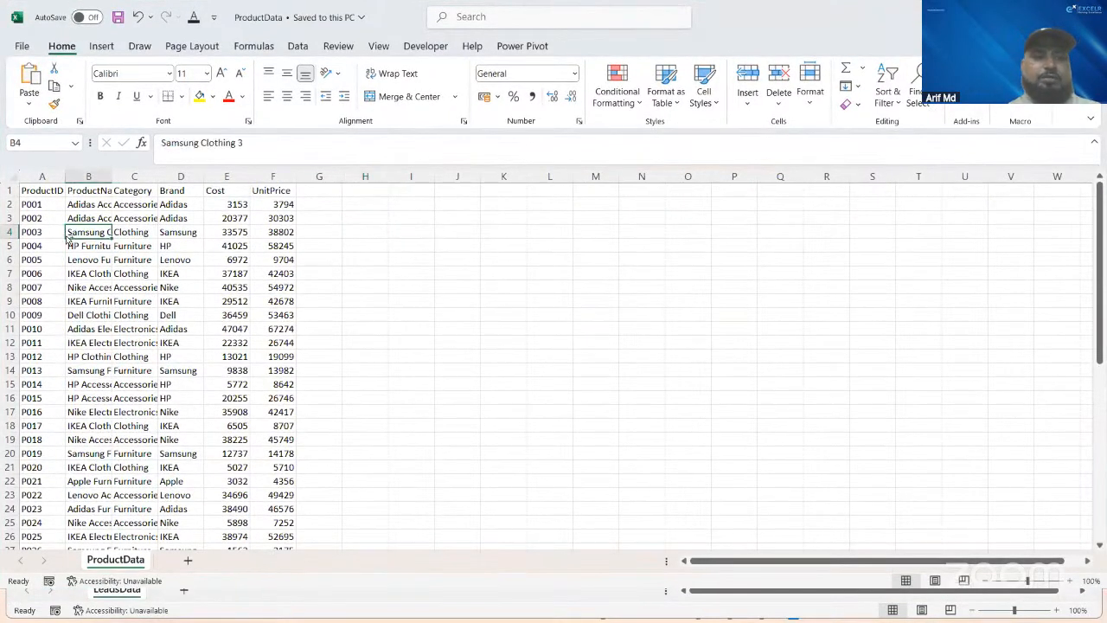
pyautogui.hotkey('ctrl', 'a')
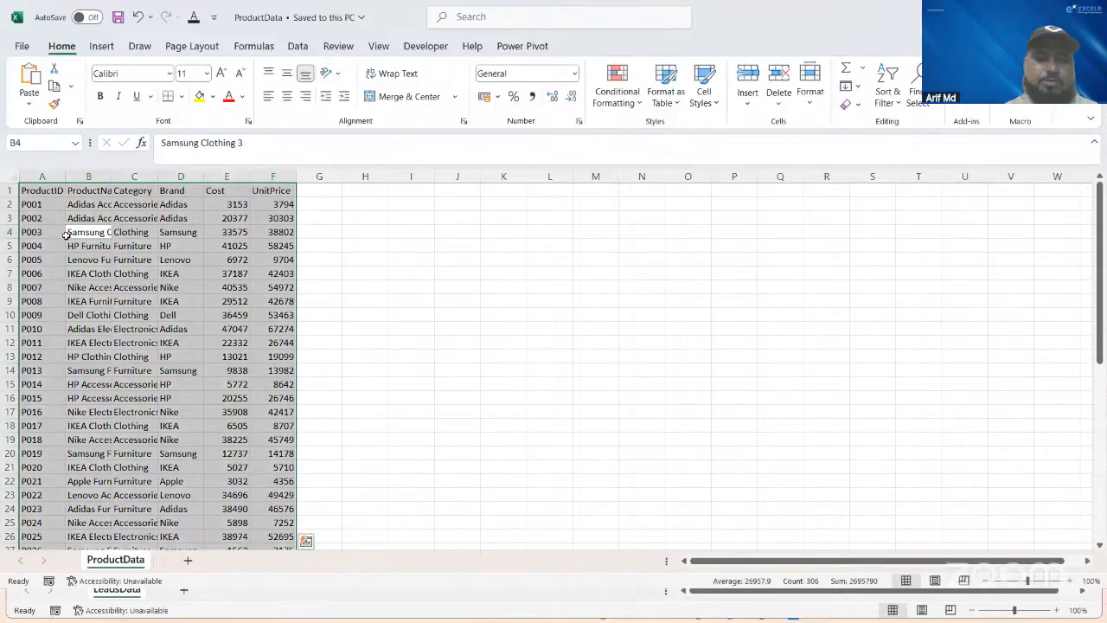
pyautogui.hotkey('alt', 'h')
pyautogui.press('o')
pyautogui.press('i')
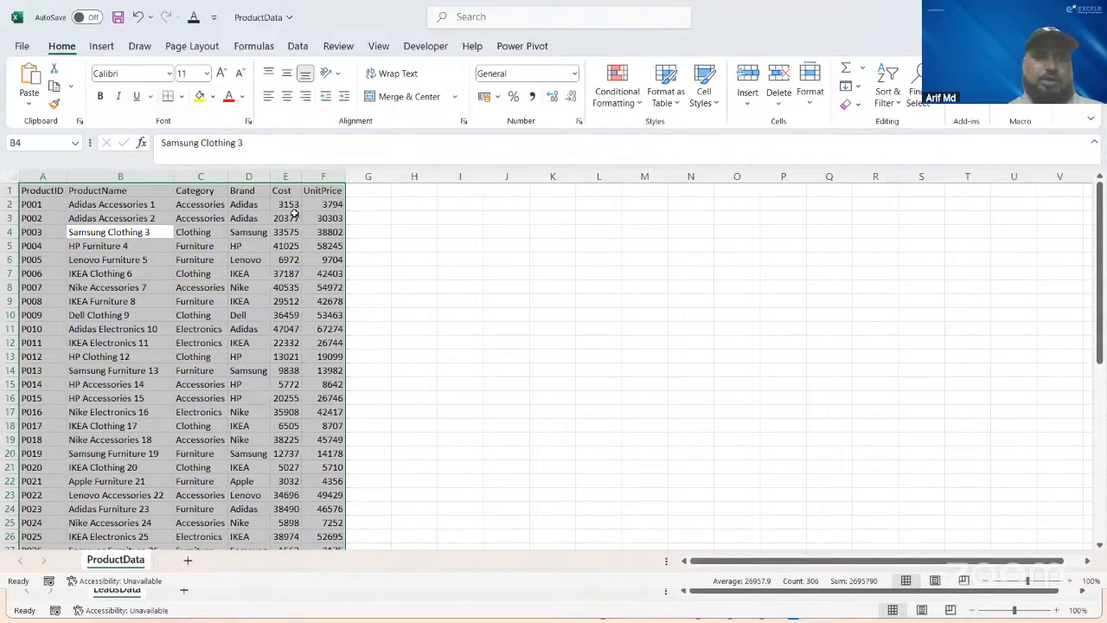
# Step: Examine the ProductID header and the ProductName values in the top rows of the ProductData sheet
pyautogui.click(286, 218)
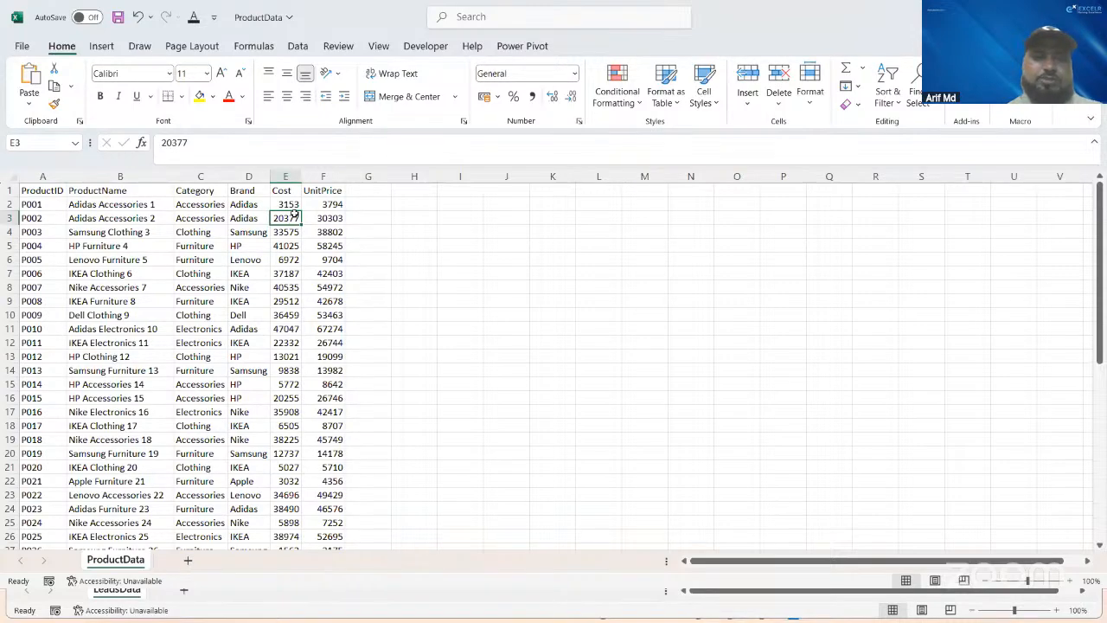
pyautogui.hotkey('ctrl', 'Up')
pyautogui.hotkey('ctrl', 'Left')
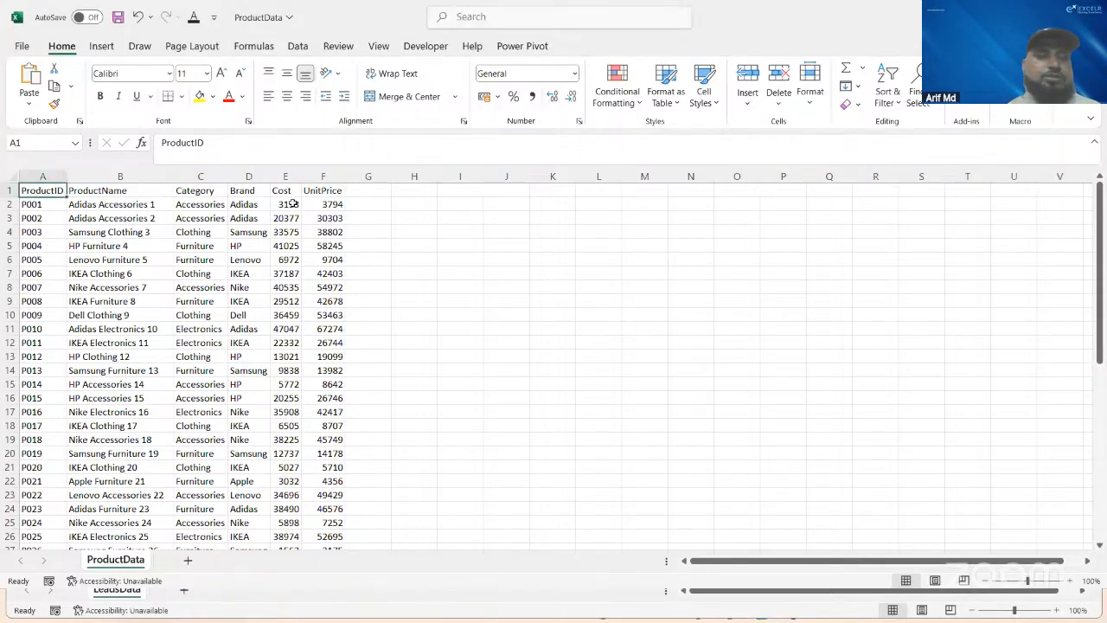
pyautogui.click(126, 217)
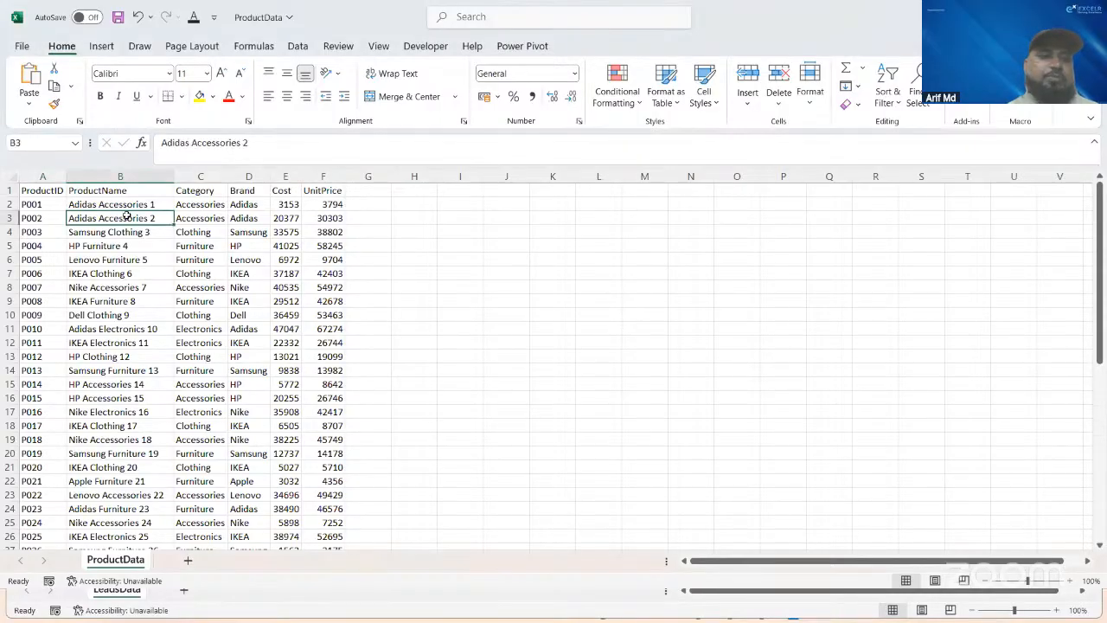
pyautogui.press('Up')
pyautogui.press('Down')
pyautogui.press('Down')
pyautogui.press('Down')
pyautogui.press('Down')
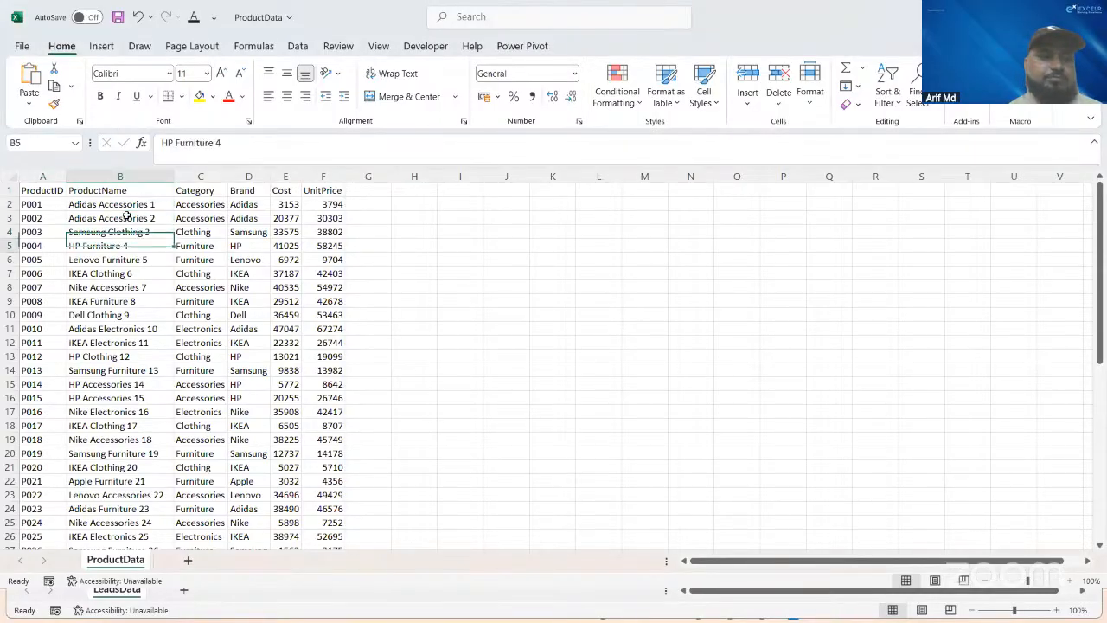
# Step: Examine the first product record across its ProductID, ProductName, Category, Brand and Cost fields
pyautogui.press('Up')
pyautogui.press('Up')
pyautogui.press('Up')
pyautogui.press('Up')
pyautogui.press('Right')
pyautogui.press('Right')
pyautogui.press('Right')
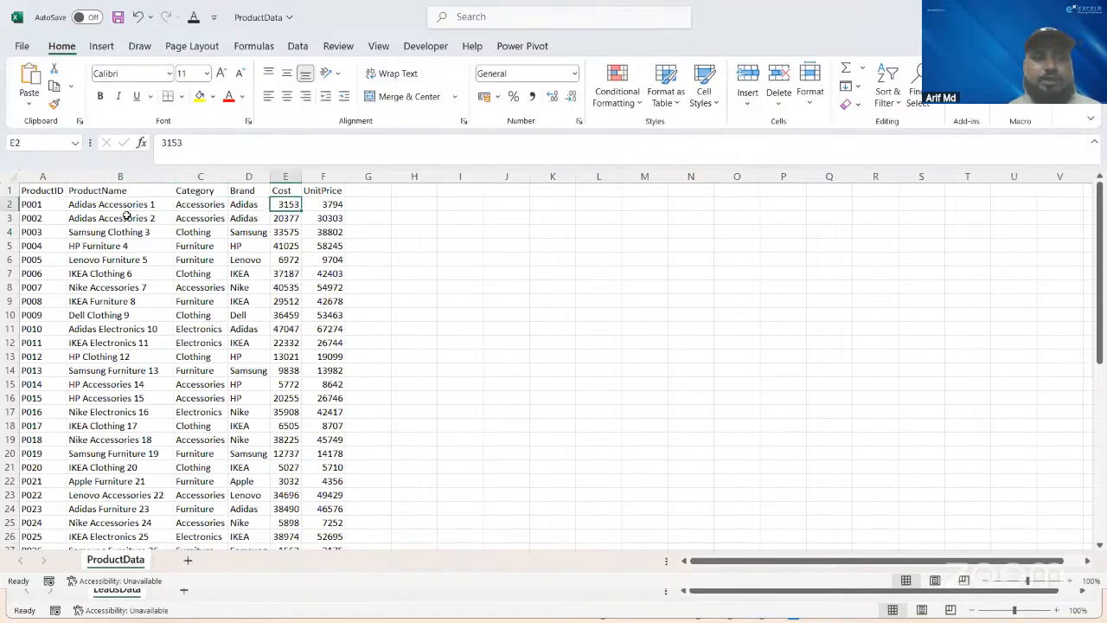
pyautogui.press('Left')
pyautogui.press('Left')
pyautogui.press('Left')
pyautogui.press('Left')
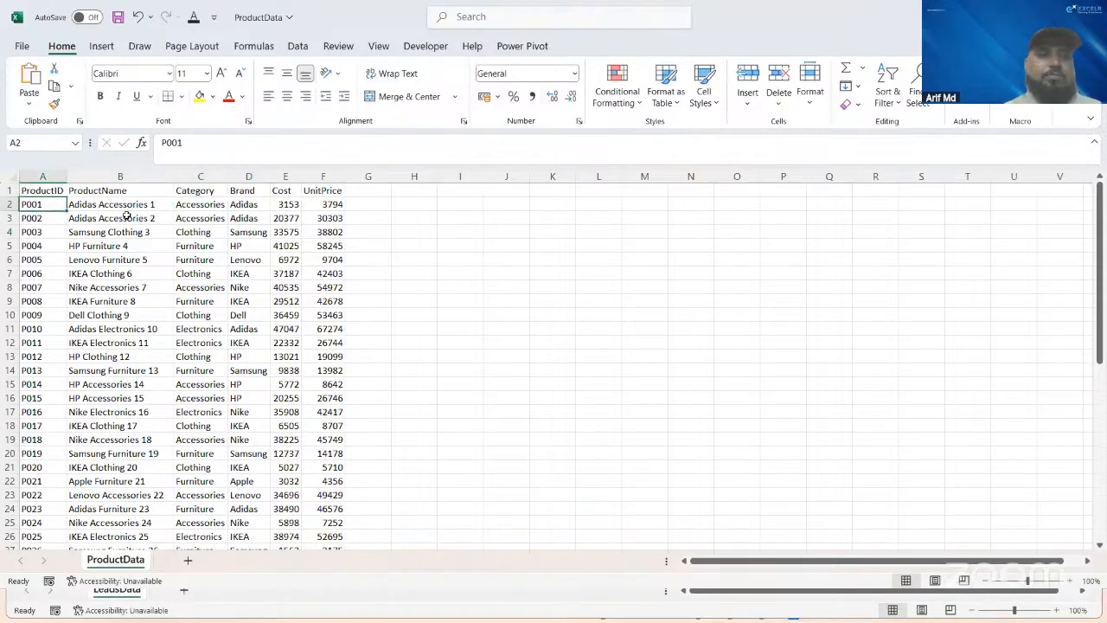
pyautogui.press('Right')
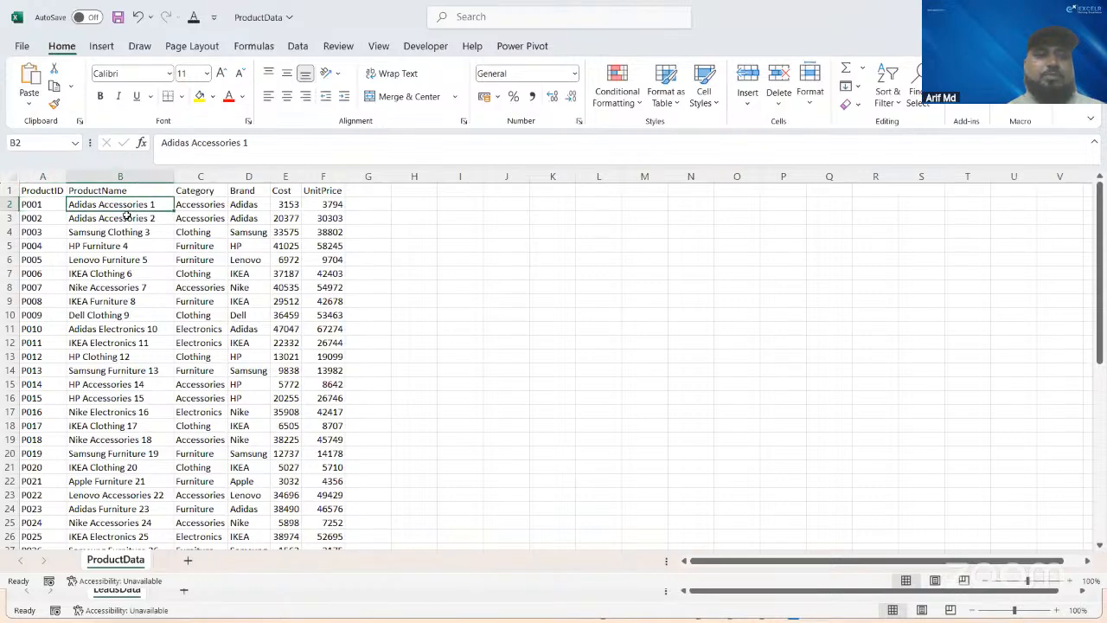
# Step: Examine the P005 product record from its ProductID through its Cost, and return to the Cost header
pyautogui.press('Down')
pyautogui.press('Down')
pyautogui.press('Down')
pyautogui.press('Down')
pyautogui.press('Left')
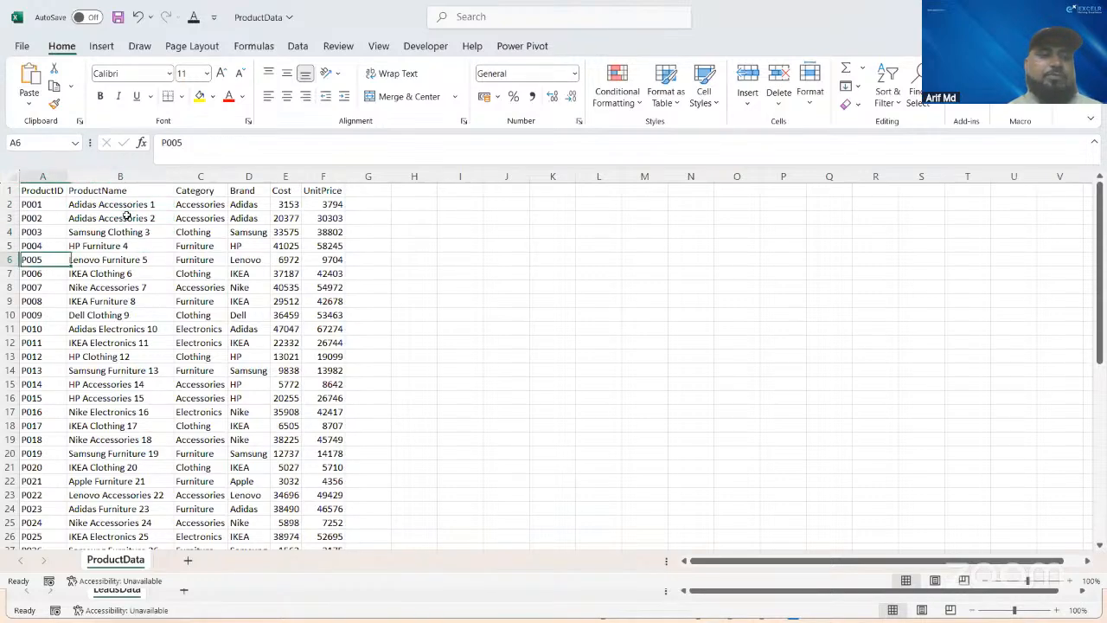
pyautogui.press('Right')
pyautogui.press('Right')
pyautogui.press('Right')
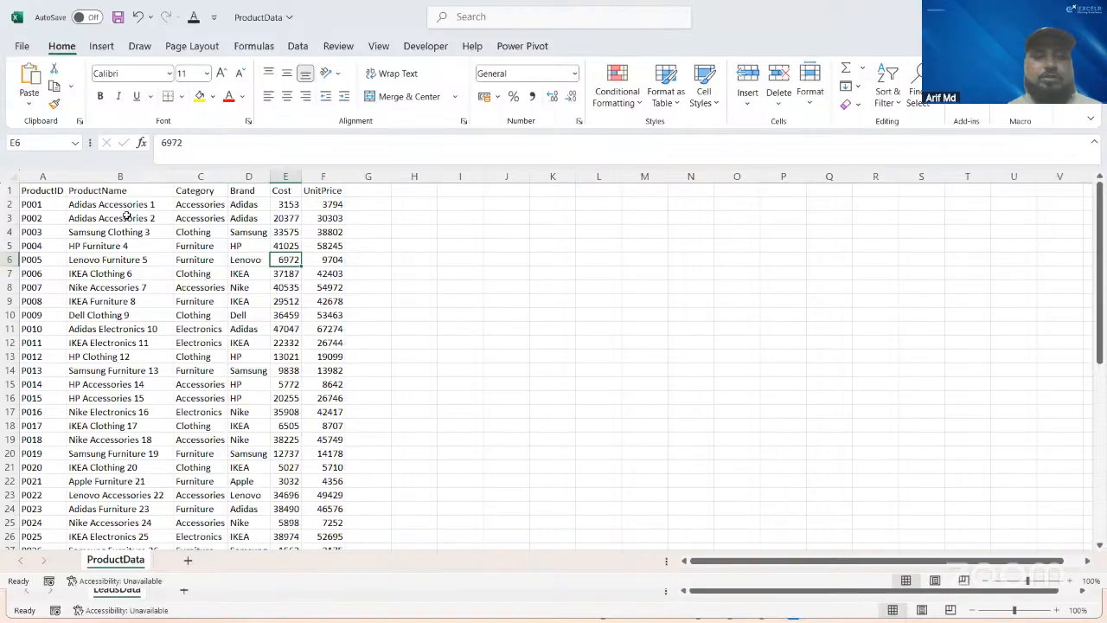
pyautogui.press('Up')
pyautogui.press('Up')
pyautogui.press('Up')
pyautogui.press('Up')
pyautogui.press('Up')
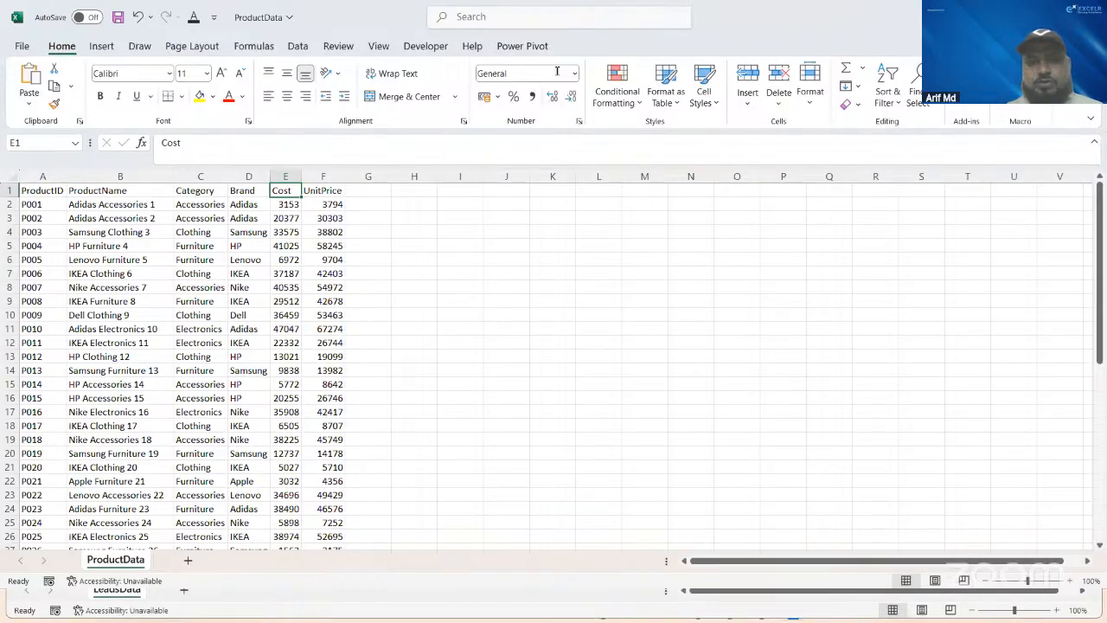
# Step: Switch back to the New folder window in File Explorer and open the SalesData file
pyautogui.hotkey('alt', 'Tab')
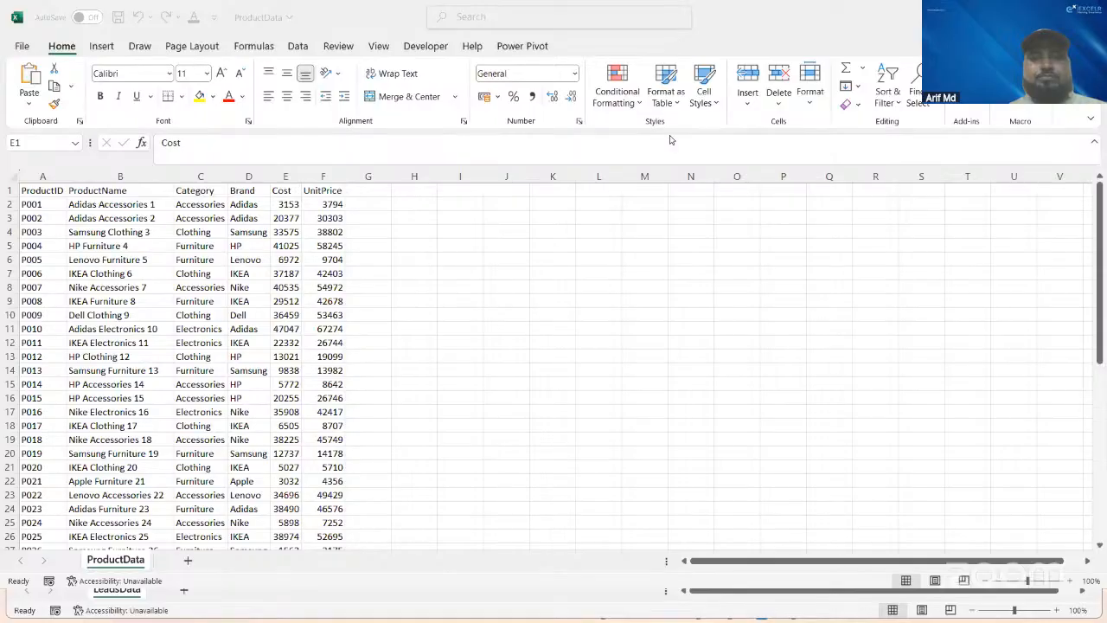
pyautogui.hotkey('alt', 'Tab')
pyautogui.hotkey('alt', 'Tab')
pyautogui.hotkey('alt', 'Tab')
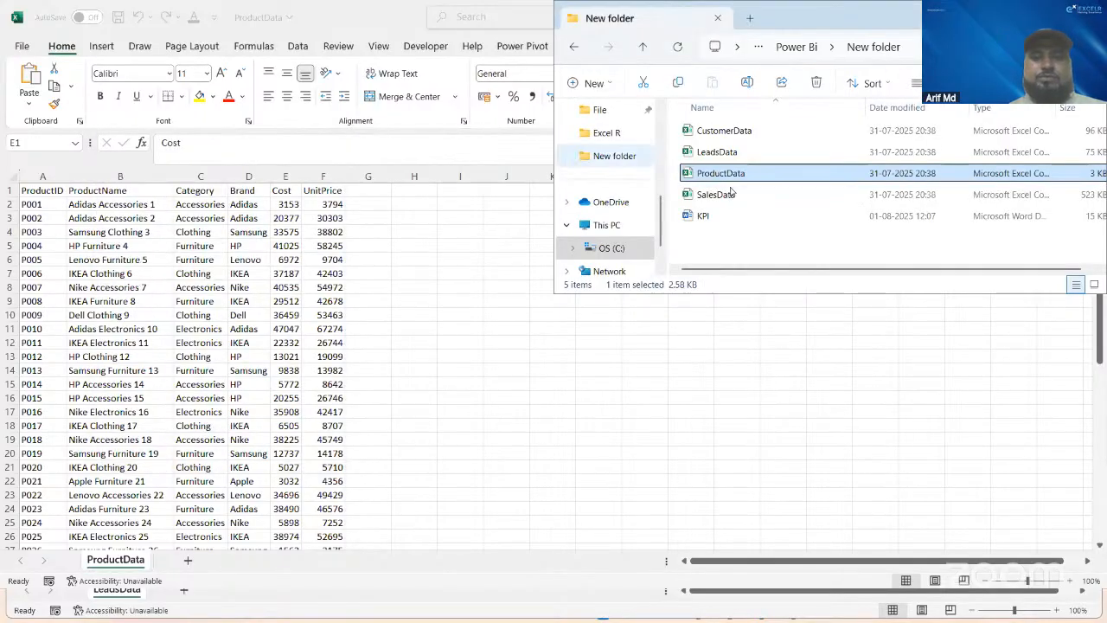
pyautogui.doubleClick(723, 195)
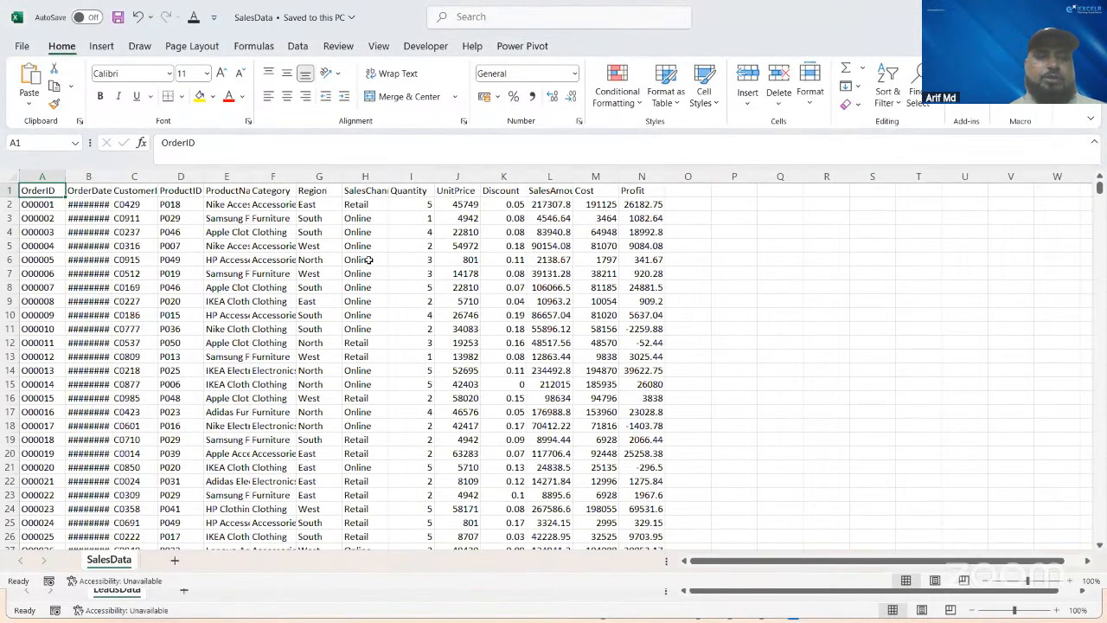
# Step: AutoFit the widths of all data columns in the SalesData sheet and return to its first cell
pyautogui.hotkey('ctrl', 'shift', 'End')
pyautogui.press('alt')
pyautogui.press('h')
pyautogui.press('o')
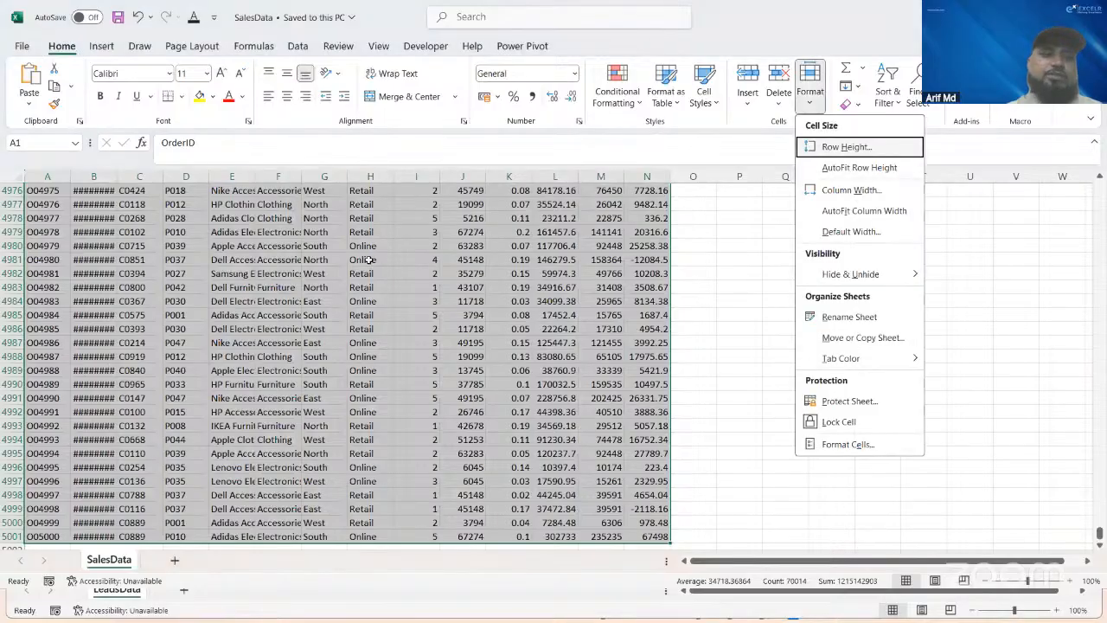
pyautogui.press('i')
pyautogui.hotkey('ctrl', 'Home')
# Step: Examine the SalesData column headers from OrderDate through SalesAmount and go back to the ProductName header
pyautogui.press('Right')
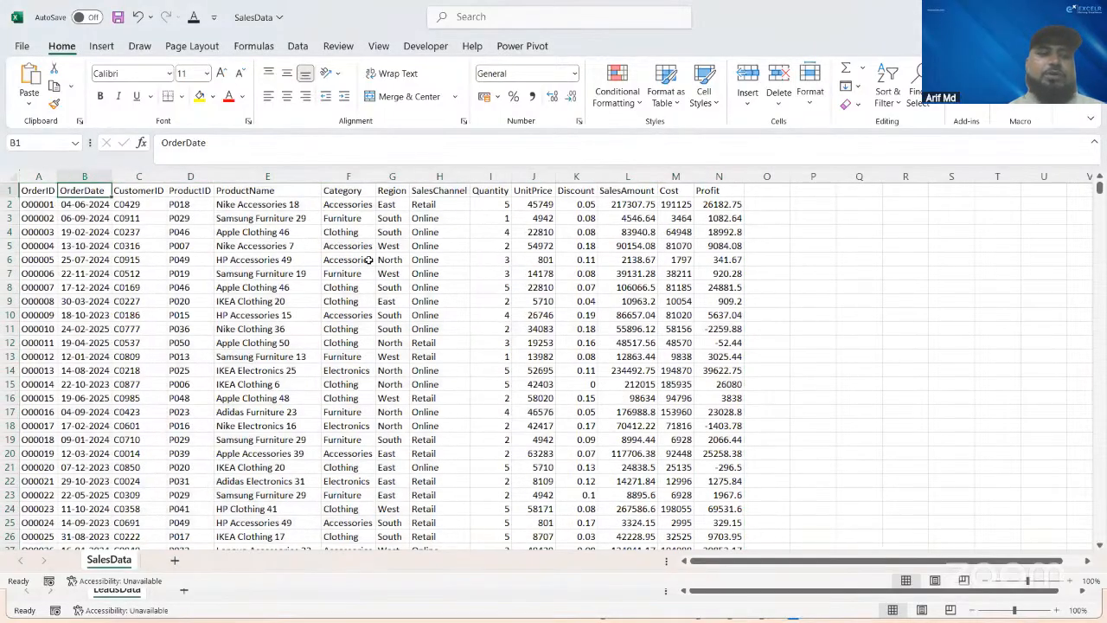
pyautogui.press('Right')
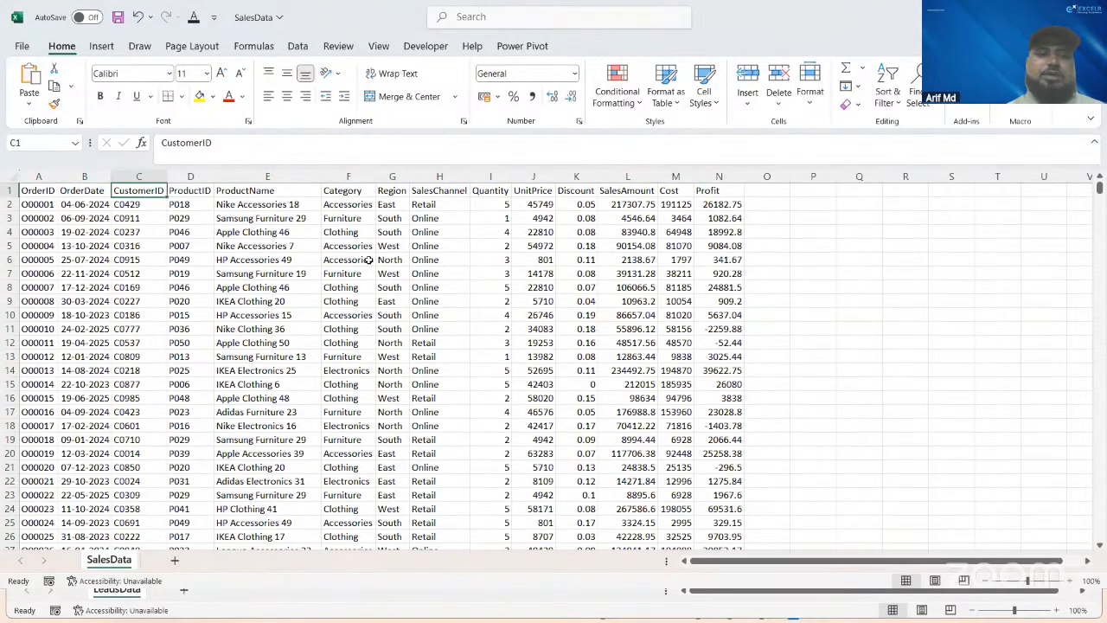
pyautogui.press('Right')
pyautogui.press('Right')
pyautogui.press('Right')
pyautogui.press('Right')
pyautogui.press('Right')
pyautogui.press('Right')
pyautogui.press('Right')
pyautogui.press('Right')
pyautogui.press('Right')
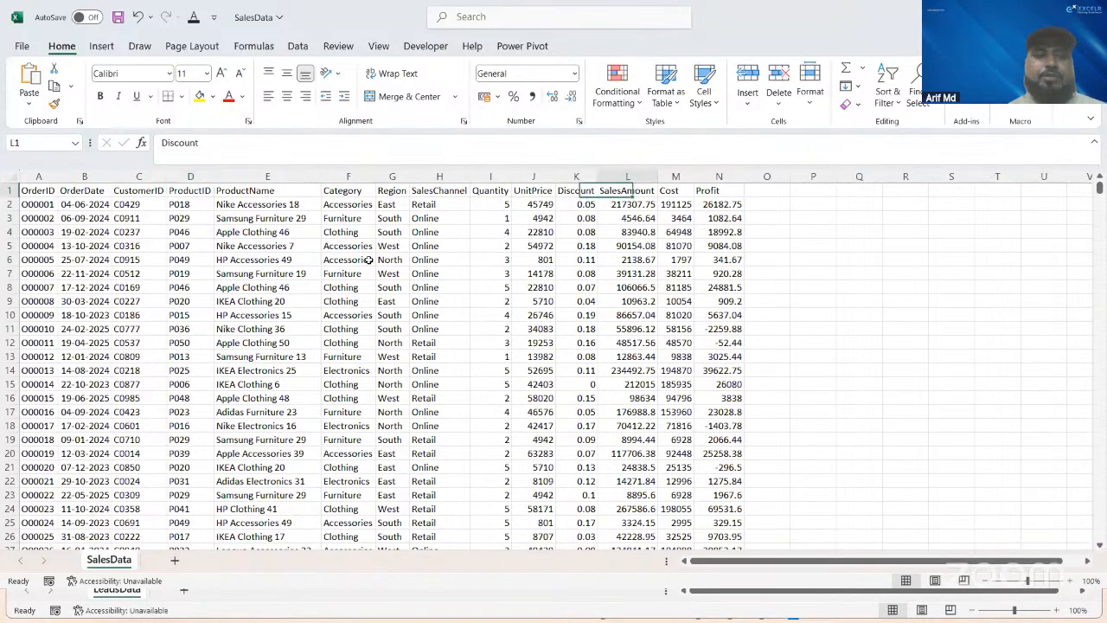
pyautogui.press('Left')
pyautogui.press('Left')
pyautogui.press('Left')
pyautogui.press('Left')
pyautogui.press('Left')
pyautogui.press('Left')
pyautogui.press('Left')
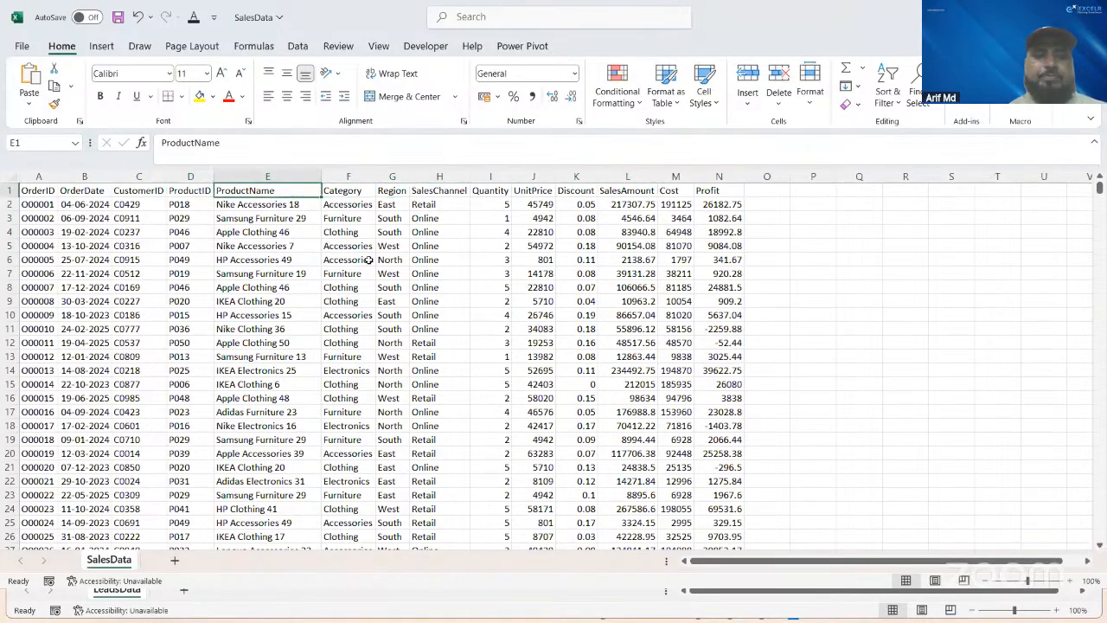
# Step: Examine the SalesData headers one by one from Category through Profit, including the first order's SalesAmount value
pyautogui.press('Right')
pyautogui.press('Right')
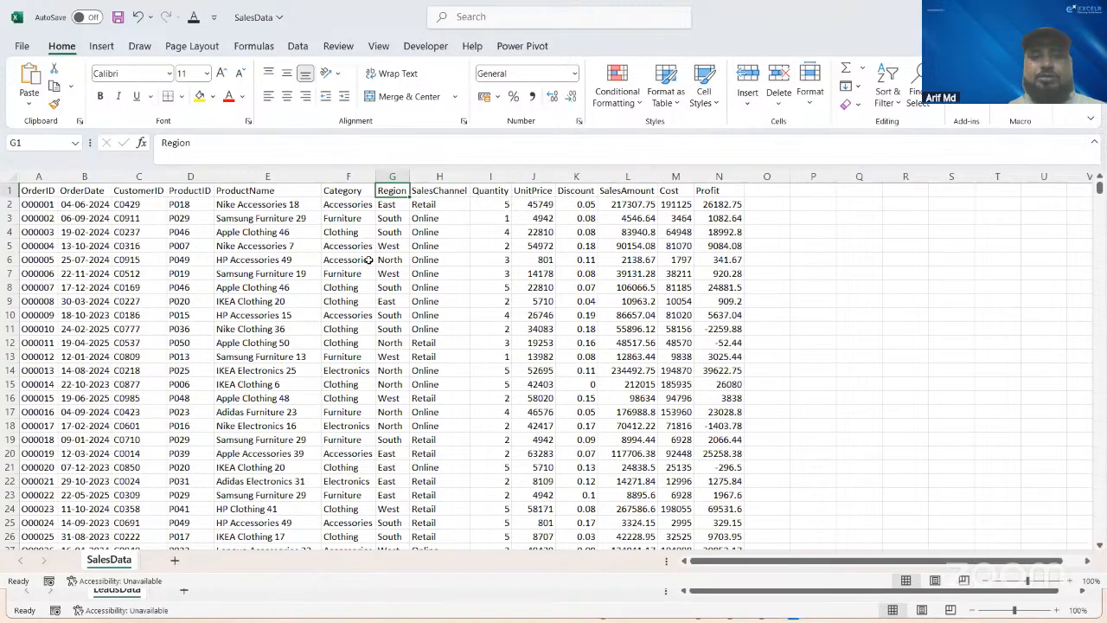
pyautogui.press('Right')
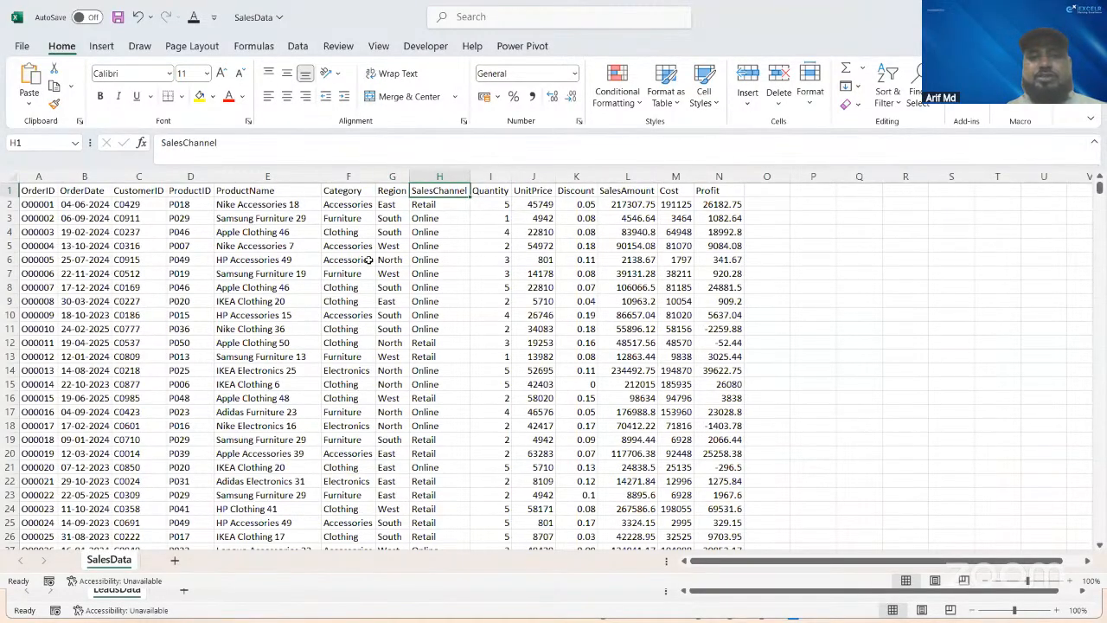
pyautogui.press('Right')
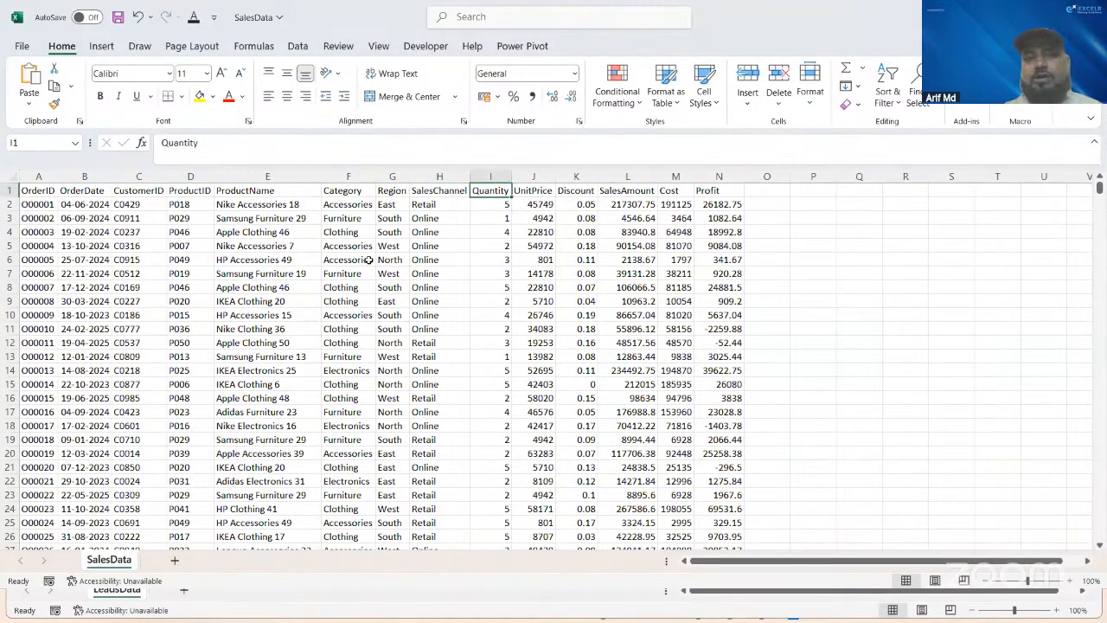
pyautogui.press('Right')
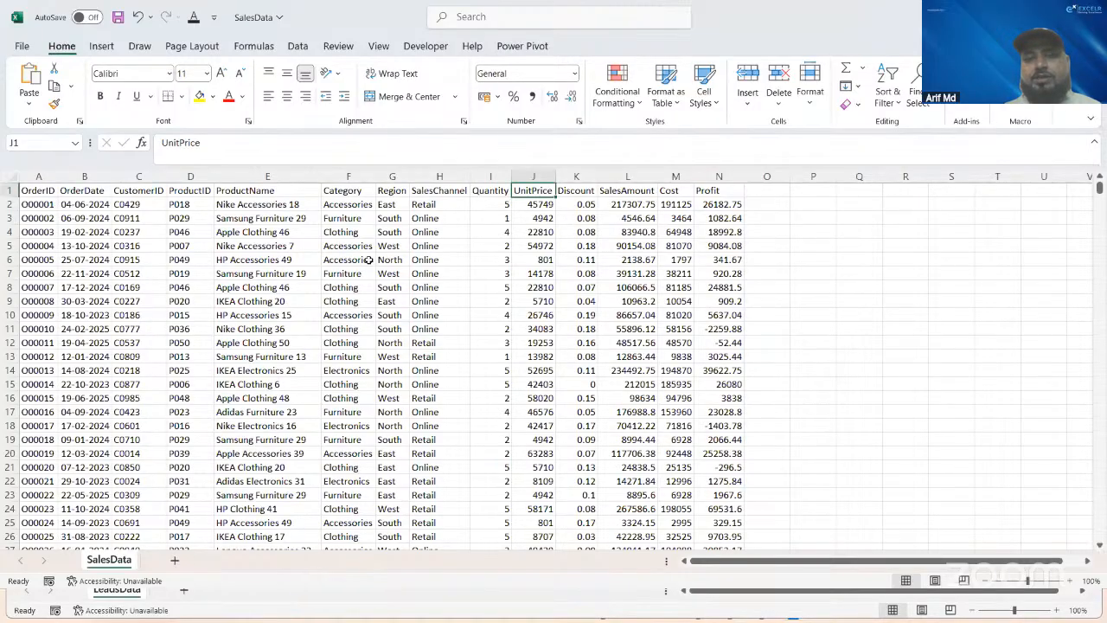
pyautogui.press('Right')
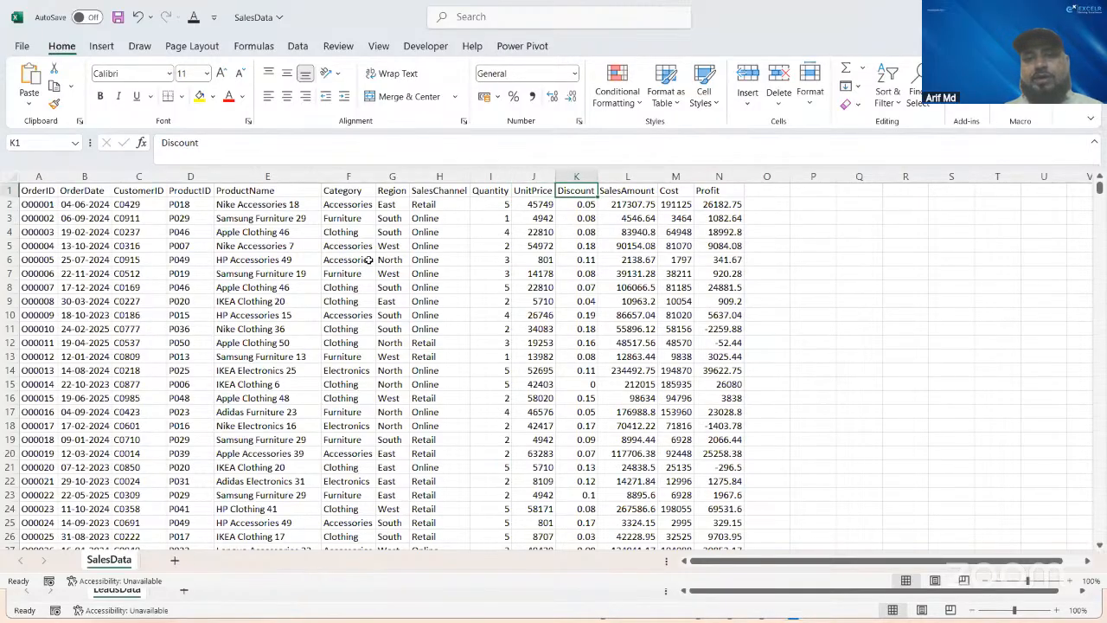
pyautogui.press('Right')
pyautogui.press('Down')
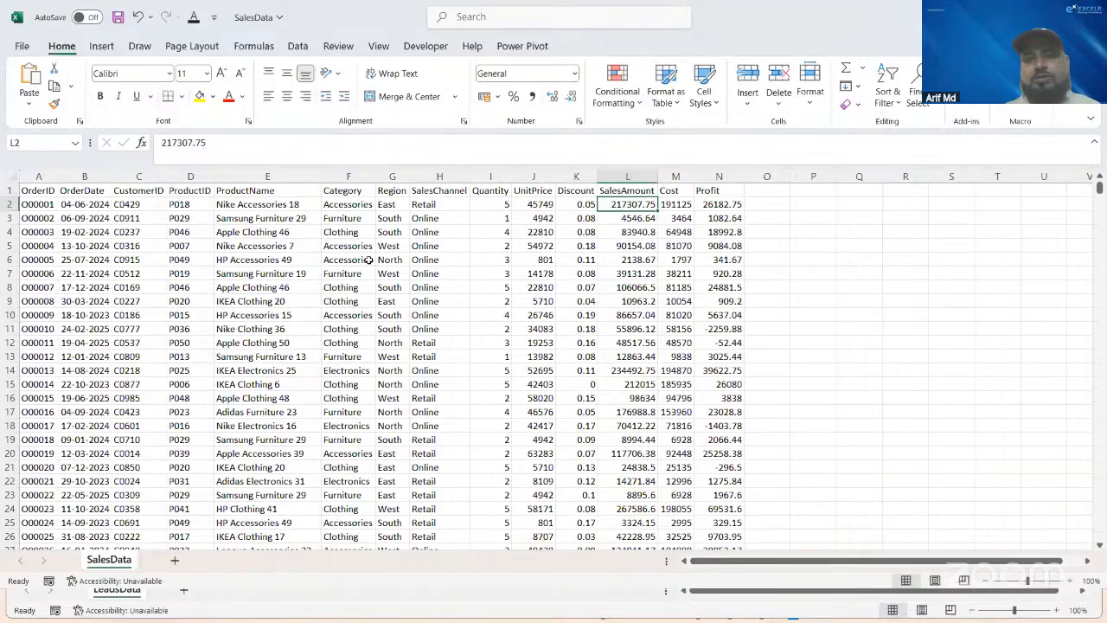
pyautogui.press('Up')
pyautogui.press('Right')
pyautogui.press('Right')
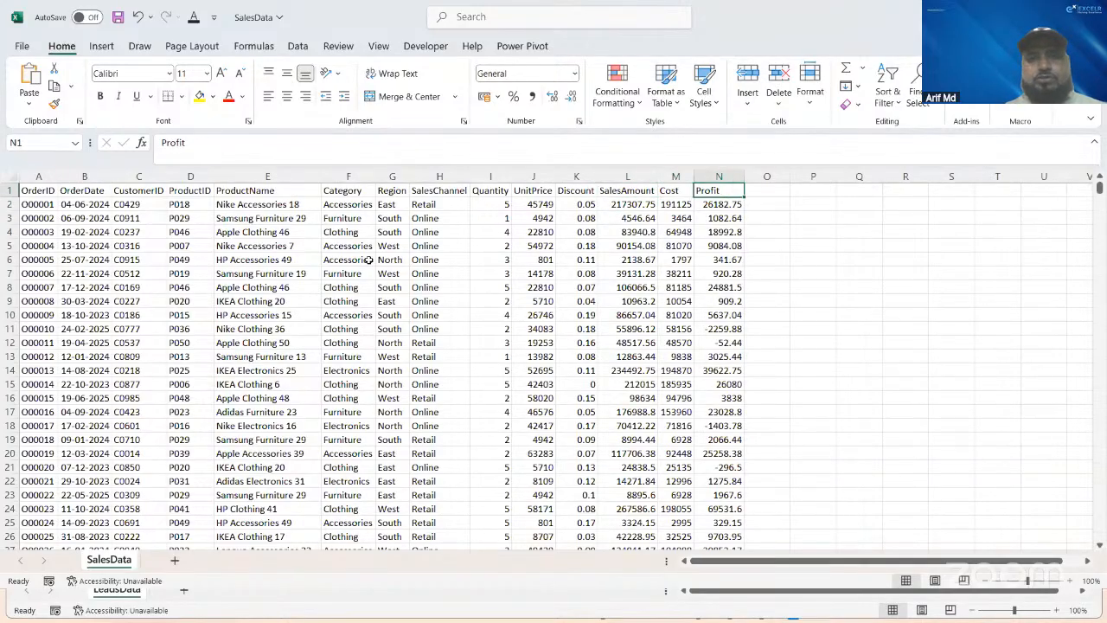
pyautogui.press('Left')
pyautogui.press('Left')
pyautogui.press('Left')
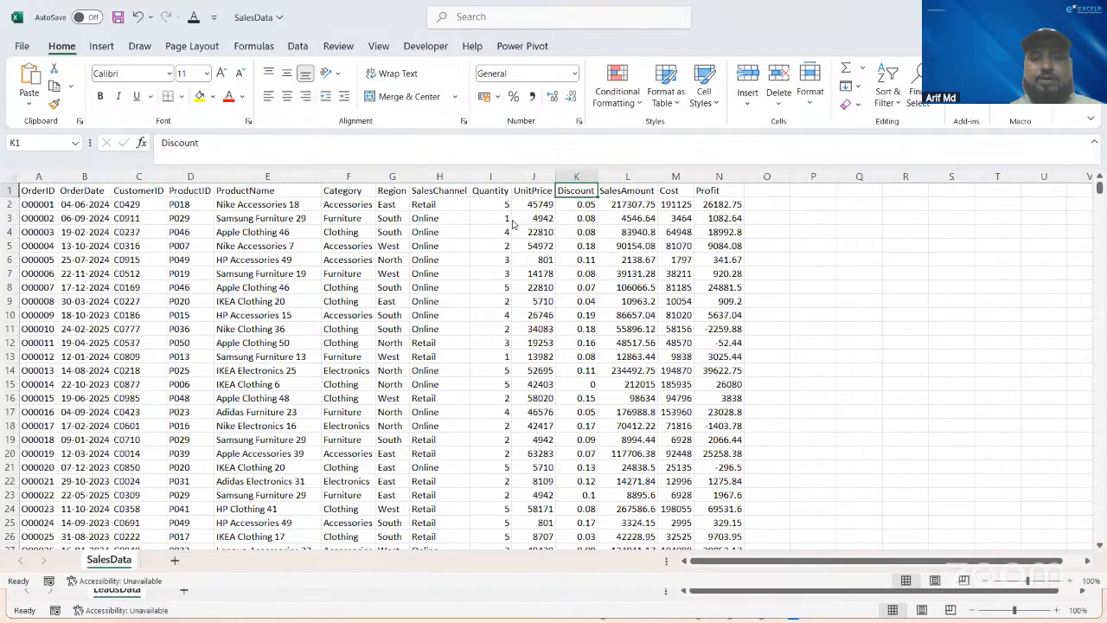
# Step: Close the SalesData, ProductData and LeadsData workbooks, saving the changes to each in New folder
pyautogui.hotkey('alt', 'Tab')
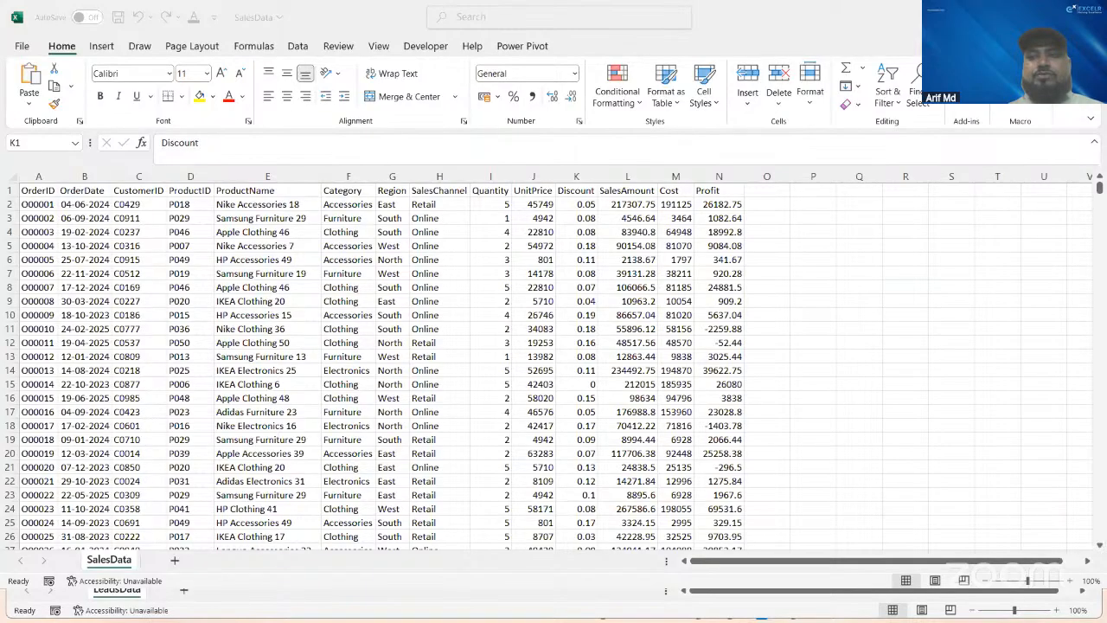
pyautogui.click(1092, 17)
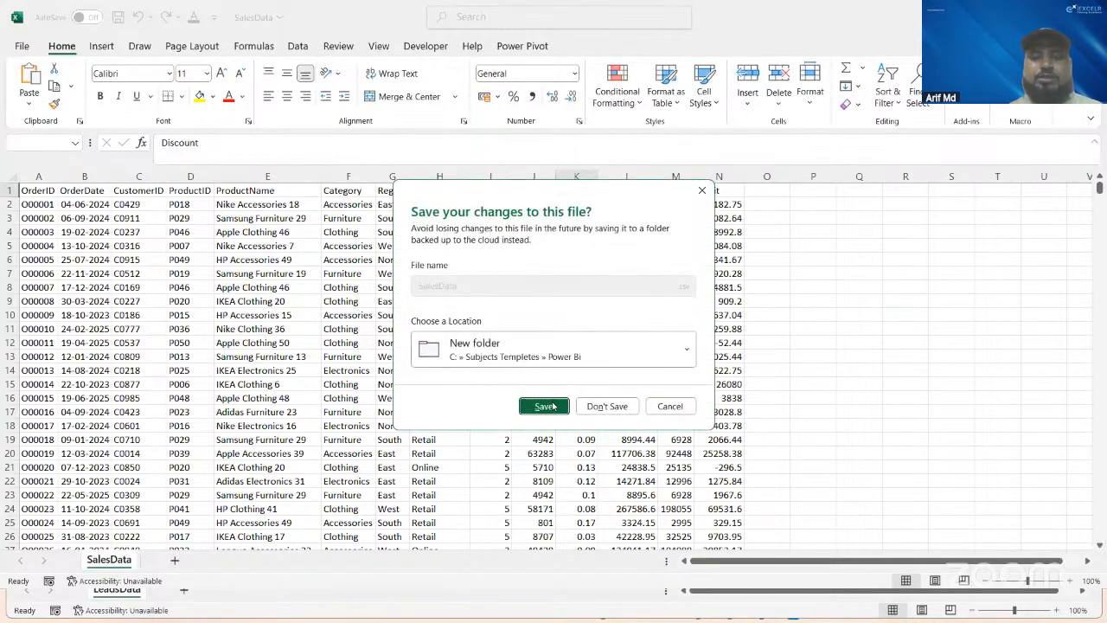
pyautogui.click(547, 406)
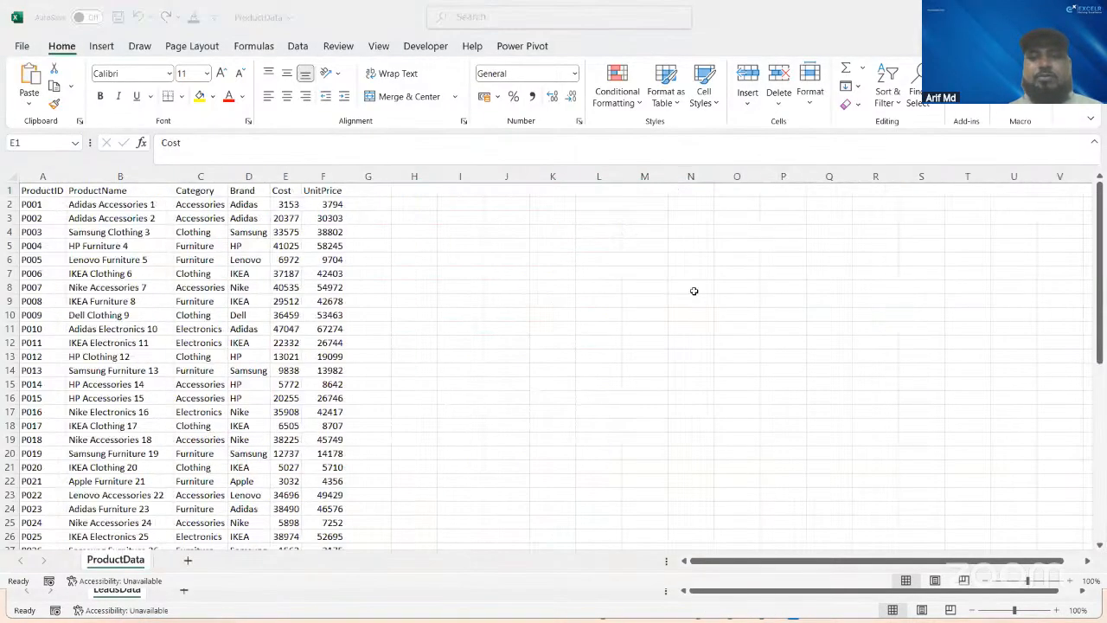
pyautogui.click(1092, 16)
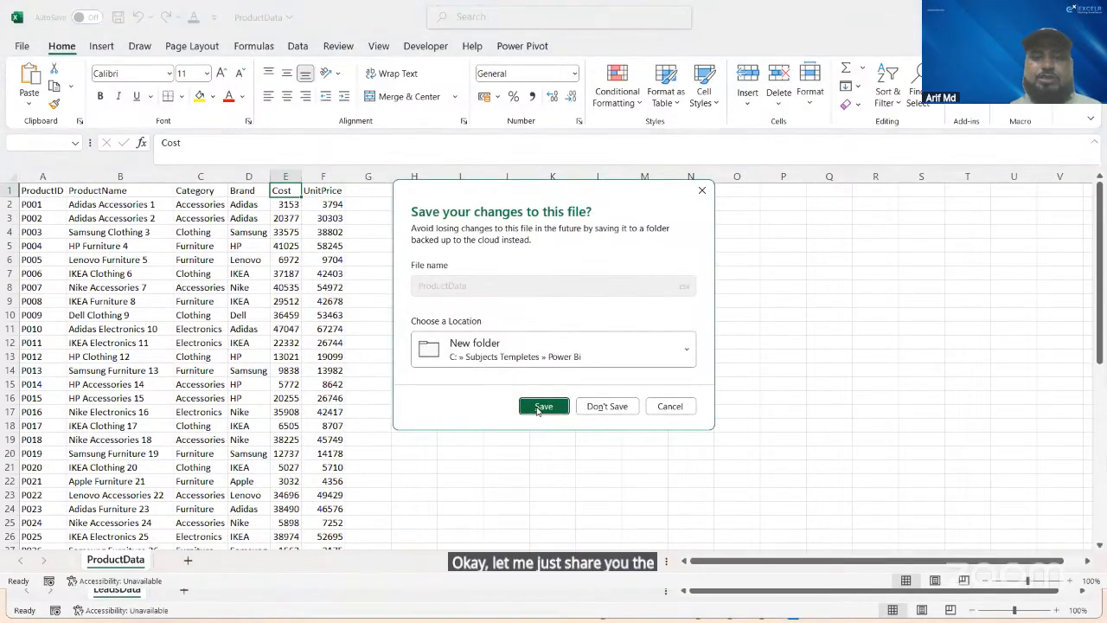
pyautogui.click(541, 407)
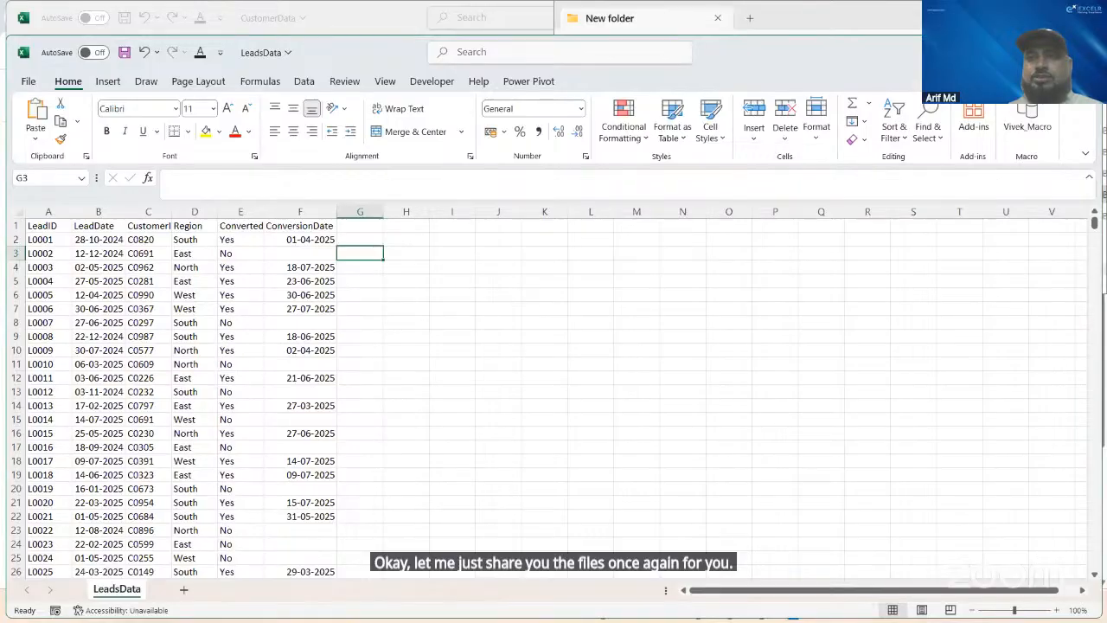
pyautogui.click(1081, 52)
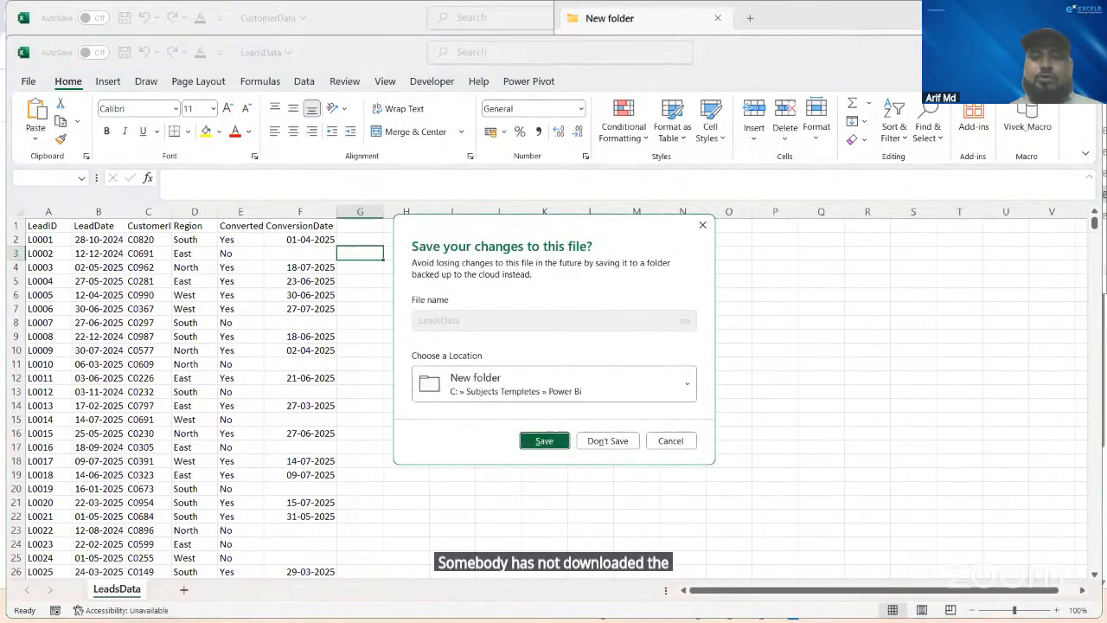
pyautogui.click(546, 437)
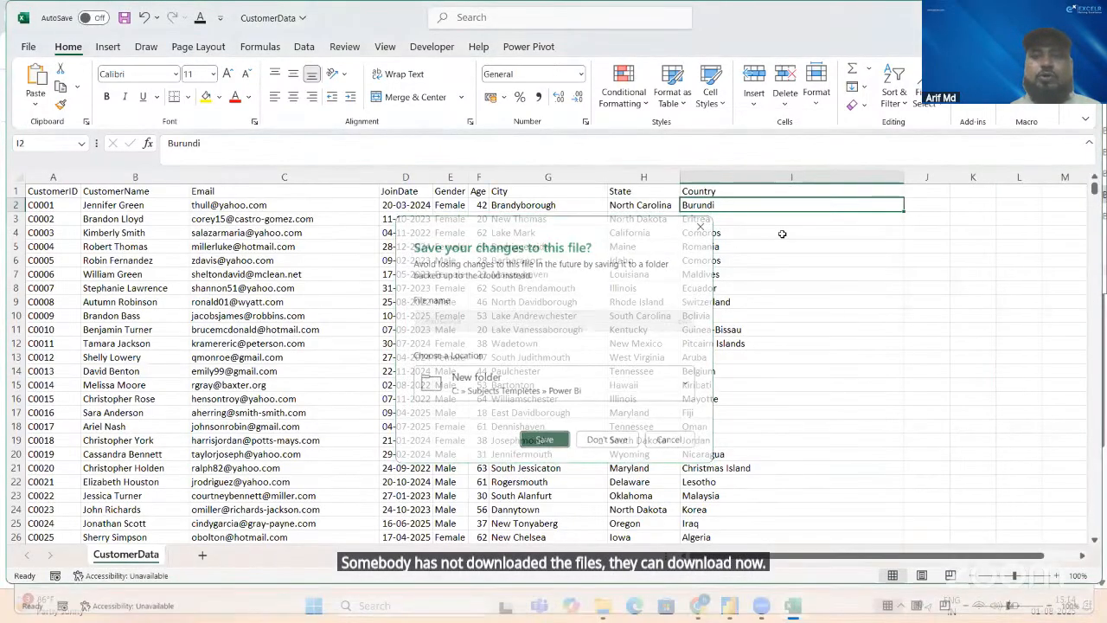
# Step: Close the CustomerData workbook without saving its changes
pyautogui.click(1082, 18)
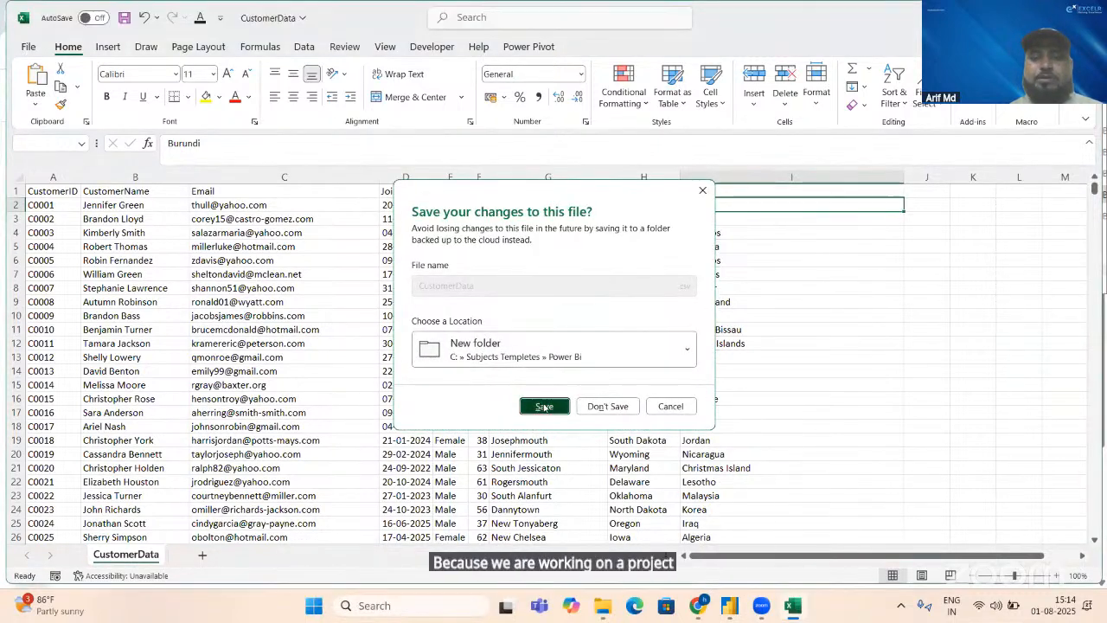
pyautogui.click(544, 406)
pyautogui.click(544, 408)
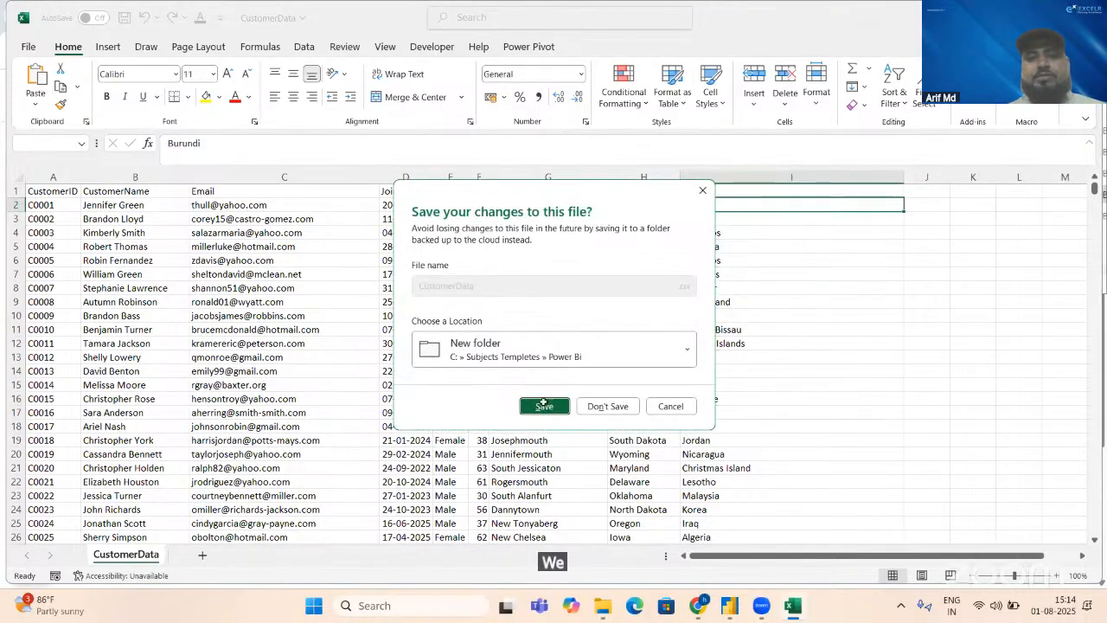
pyautogui.click(544, 407)
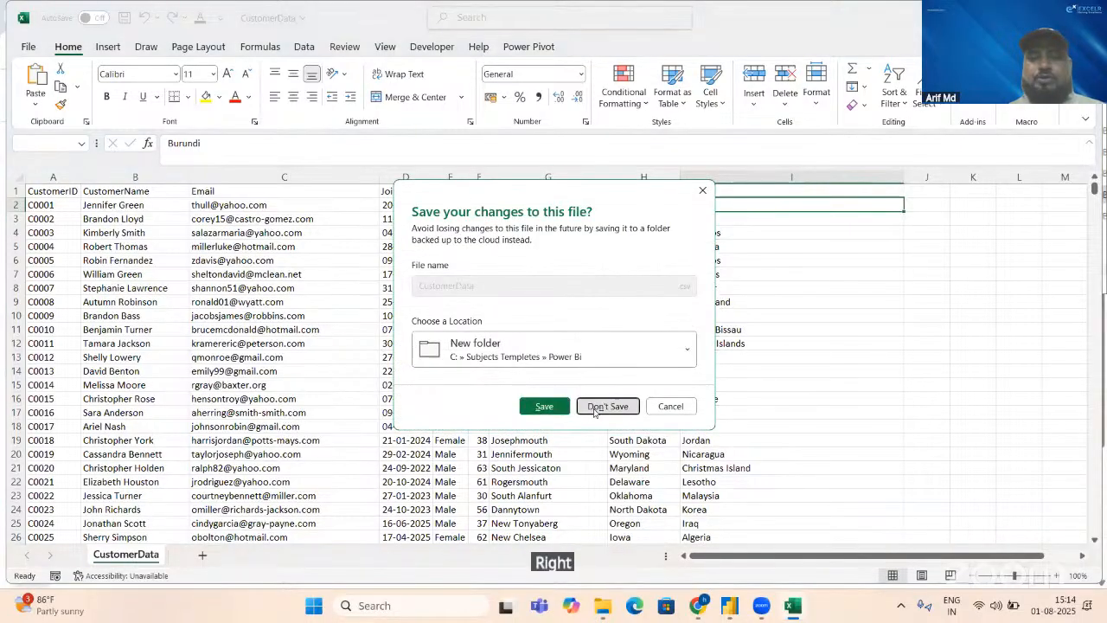
pyautogui.click(593, 412)
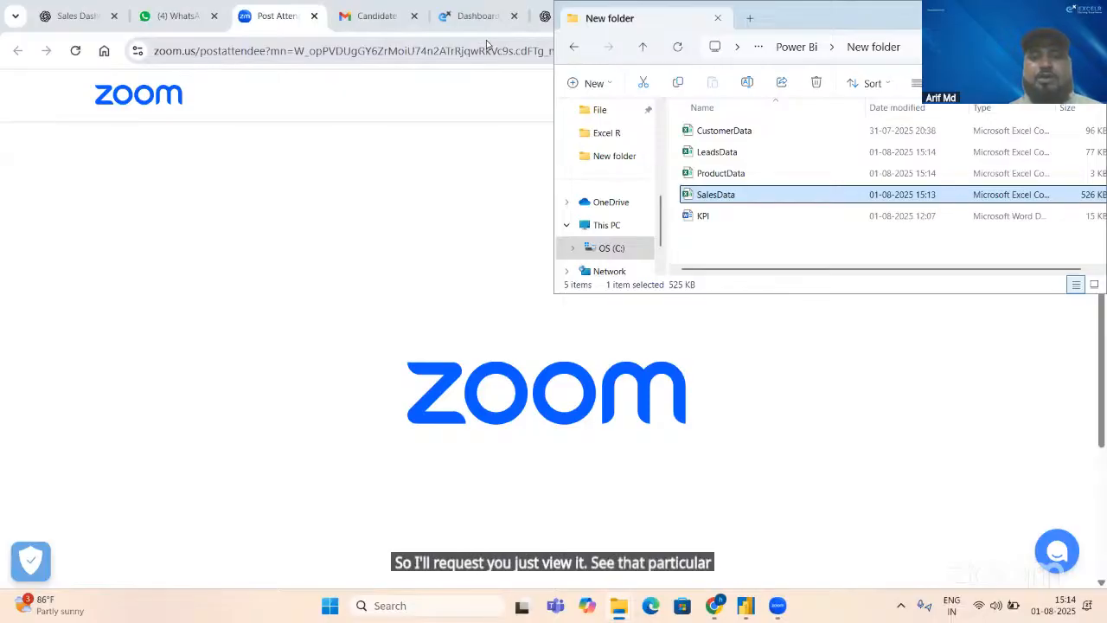
pyautogui.click(487, 45)
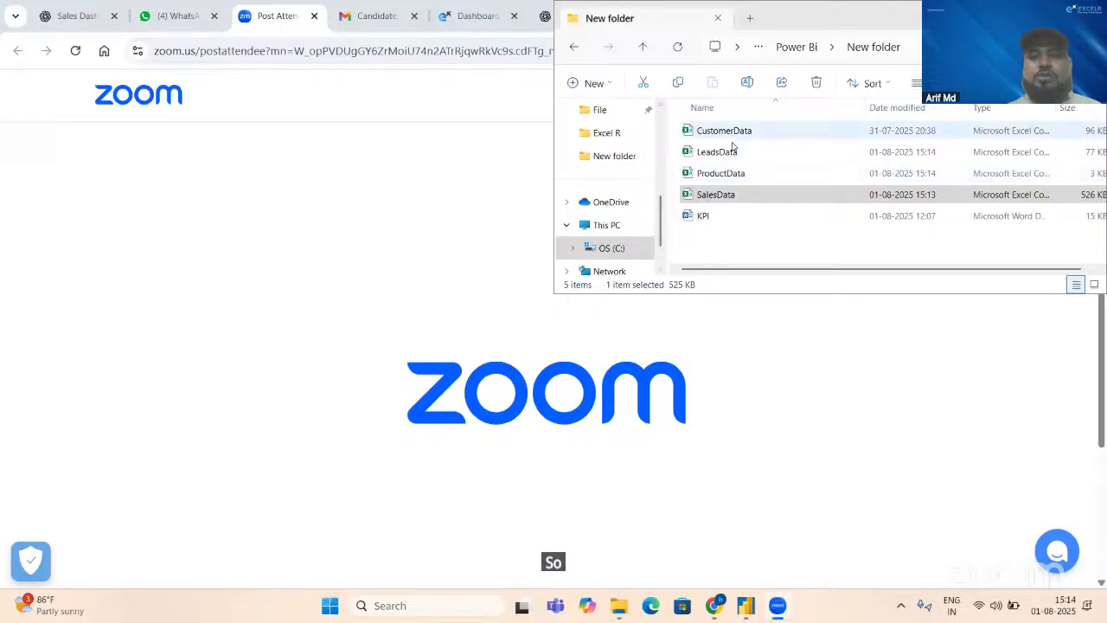
pyautogui.click(694, 198)
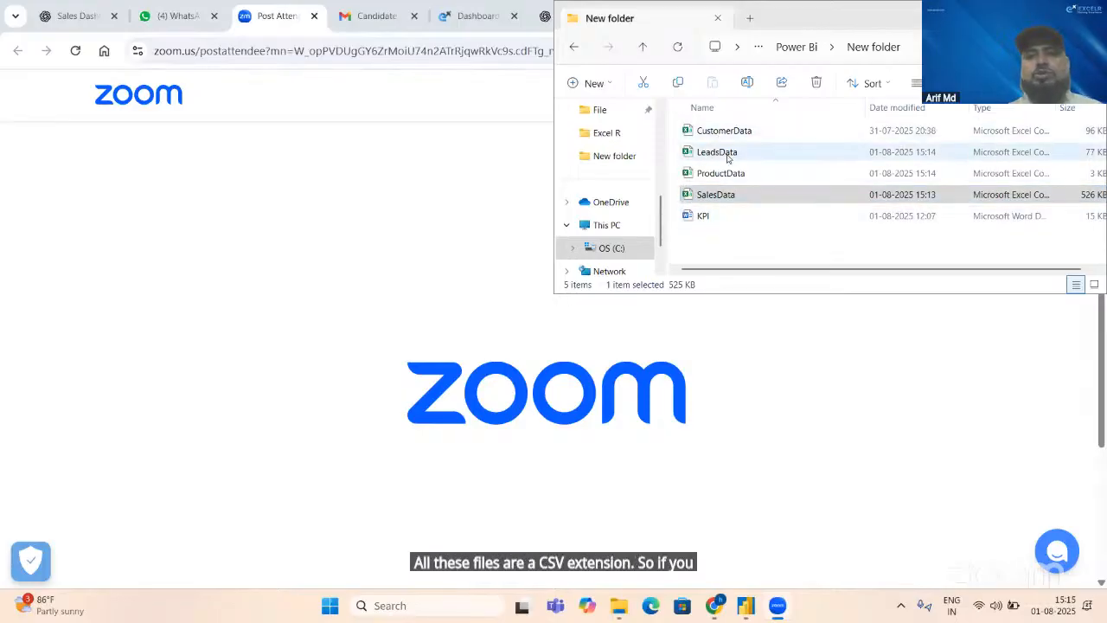
# Step: Switch to Power BI Desktop and open the CustomerData file from New folder as a Text/CSV data source
pyautogui.hotkey('alt', 'Tab')
pyautogui.press('Tab')
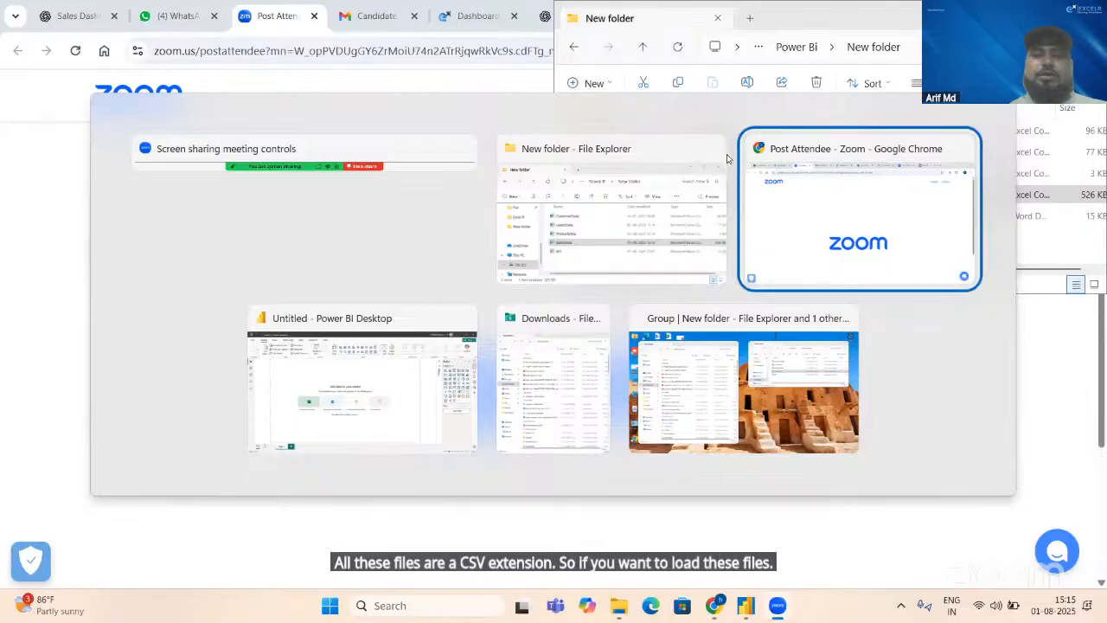
pyautogui.press('Tab')
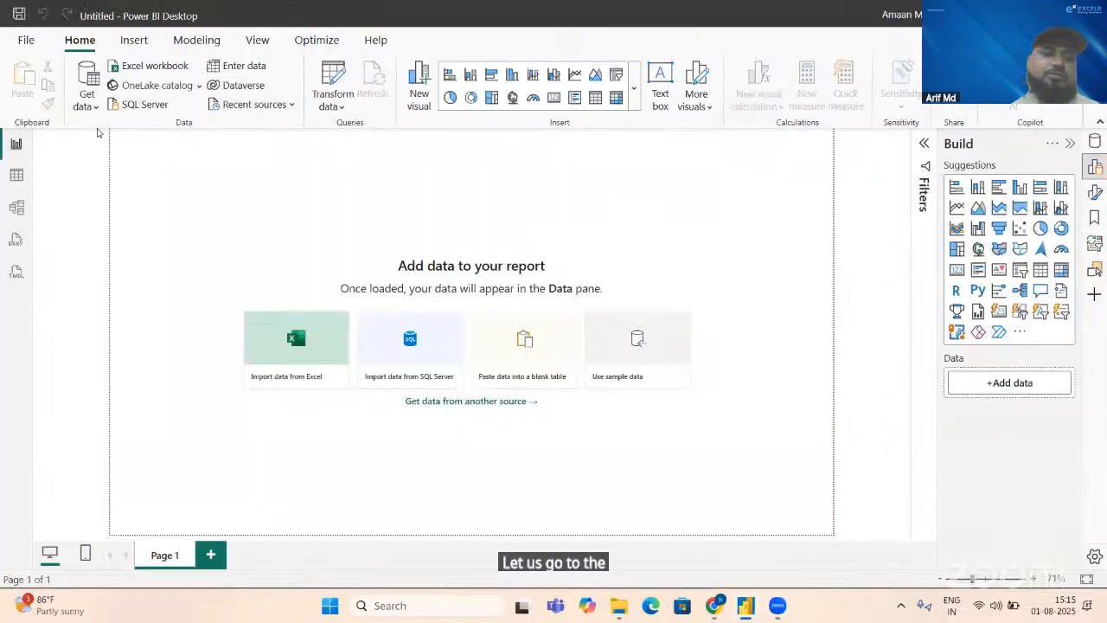
pyautogui.click(92, 106)
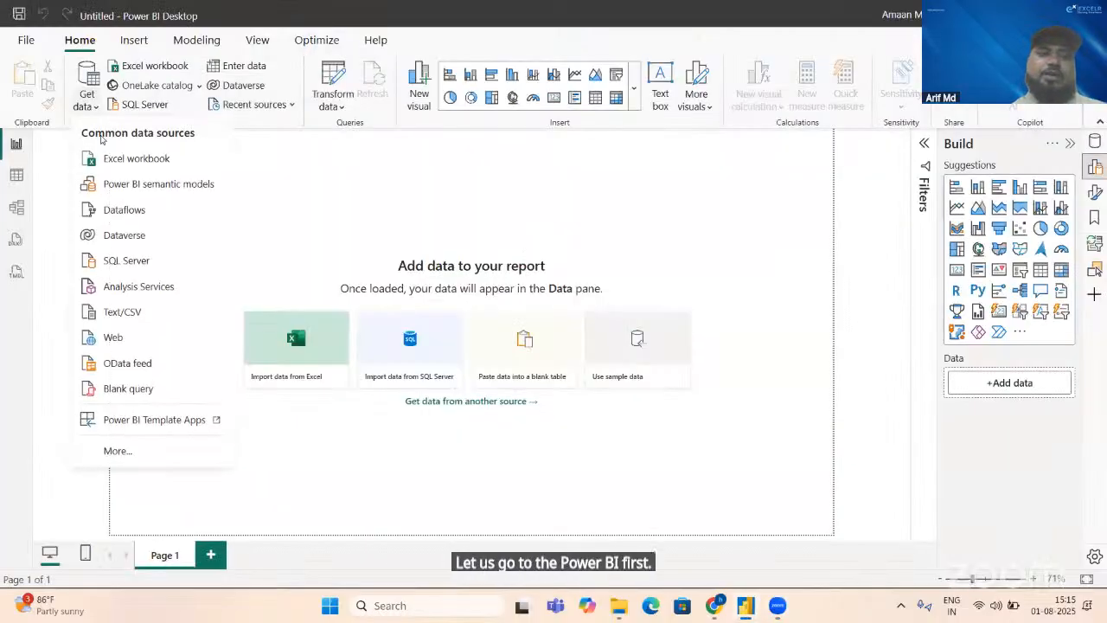
pyautogui.click(109, 313)
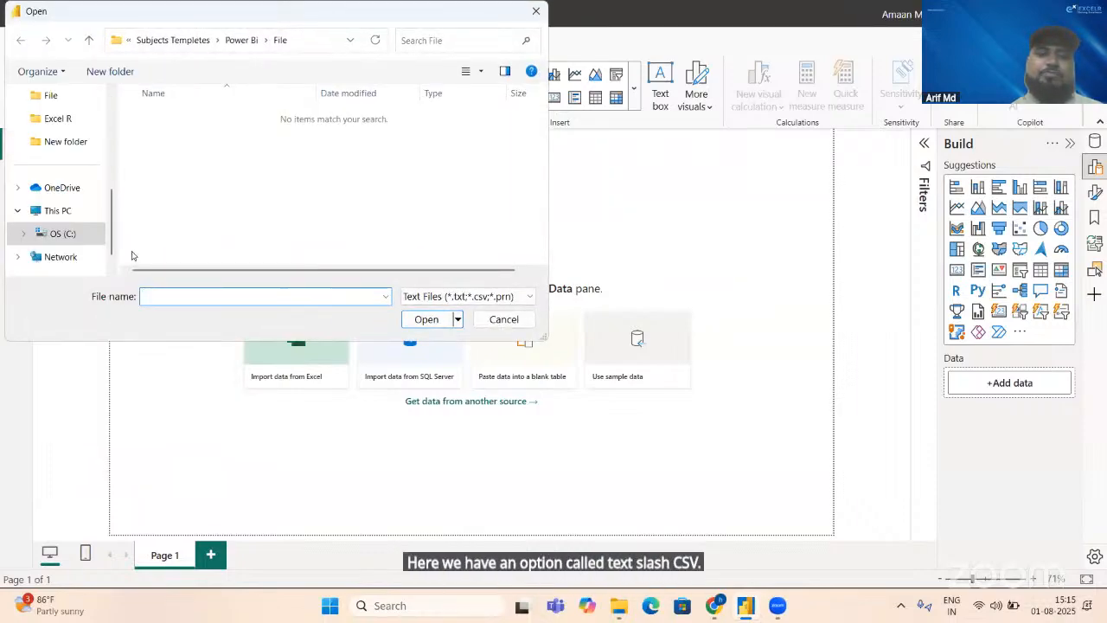
pyautogui.click(71, 145)
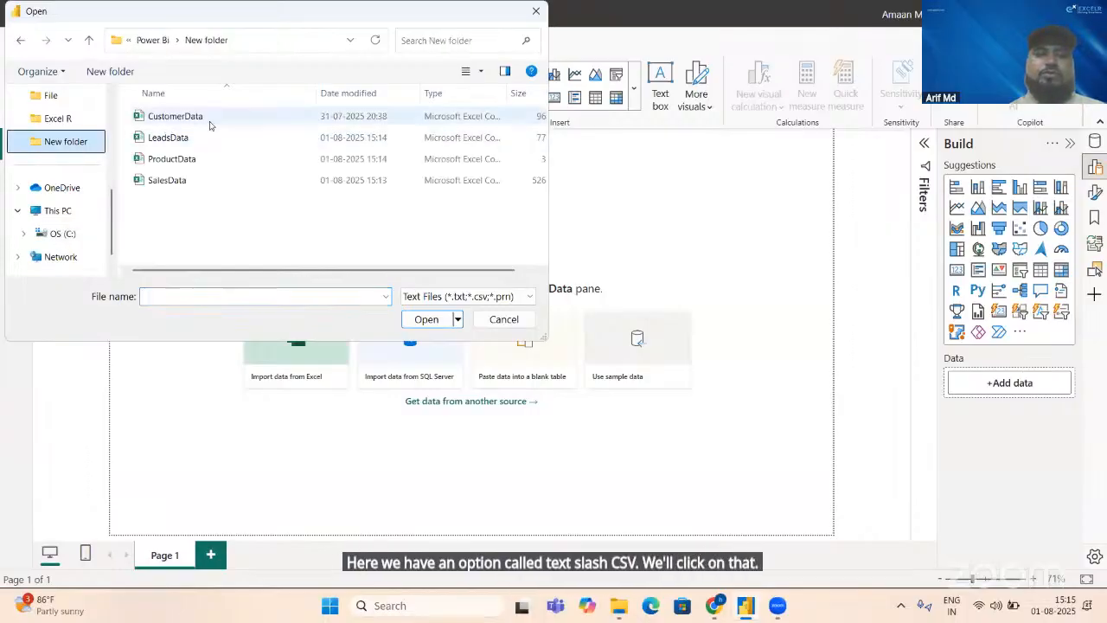
pyautogui.click(220, 117)
pyautogui.doubleClick(220, 117)
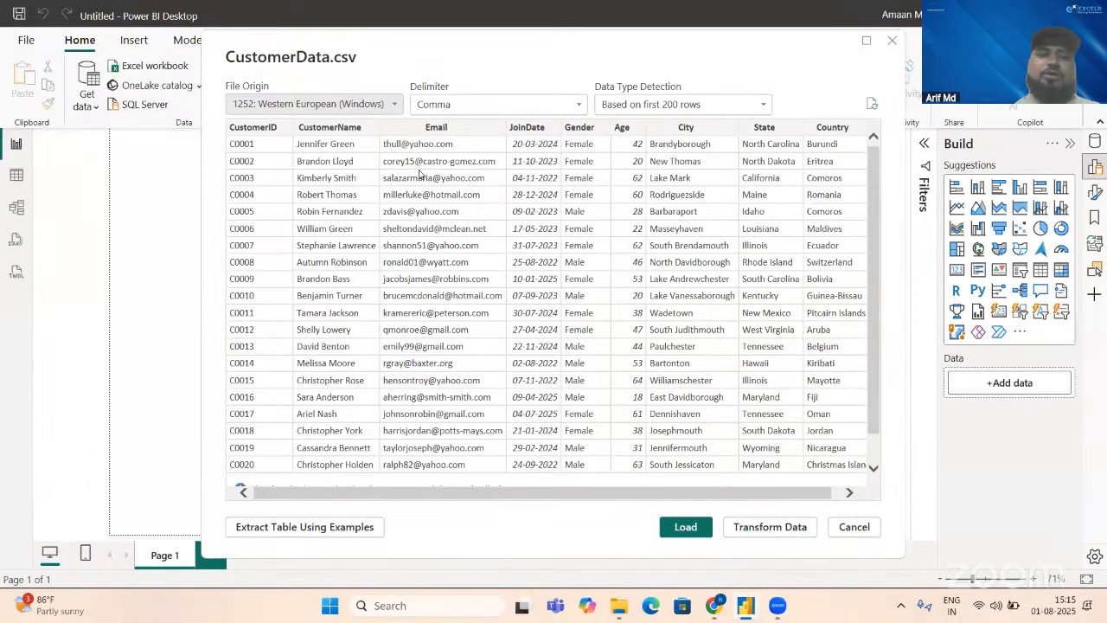
# Step: Open CustomerData in Power Query Editor for transformation and check the data types of its columns through Country
pyautogui.click(745, 528)
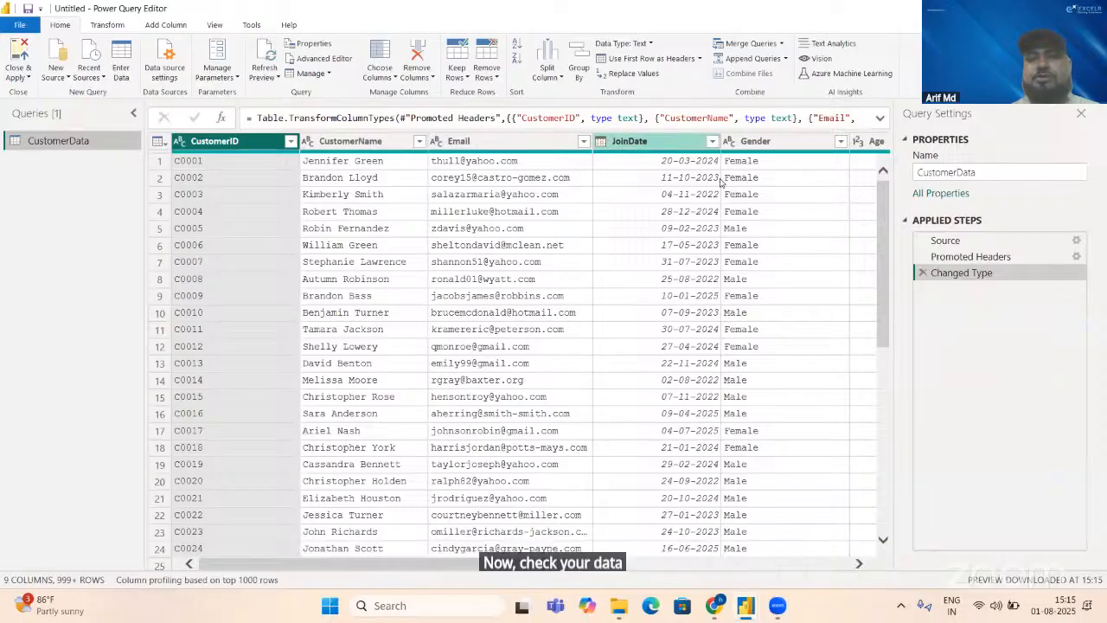
pyautogui.click(861, 564)
pyautogui.click(861, 564)
pyautogui.click(860, 564)
pyautogui.click(861, 564)
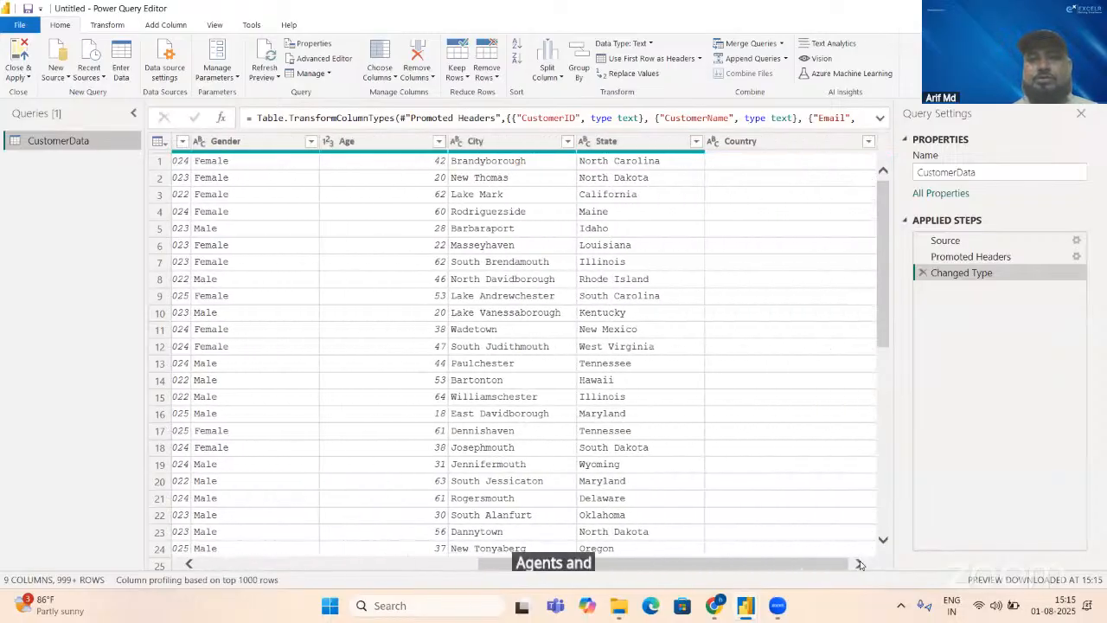
pyautogui.click(861, 564)
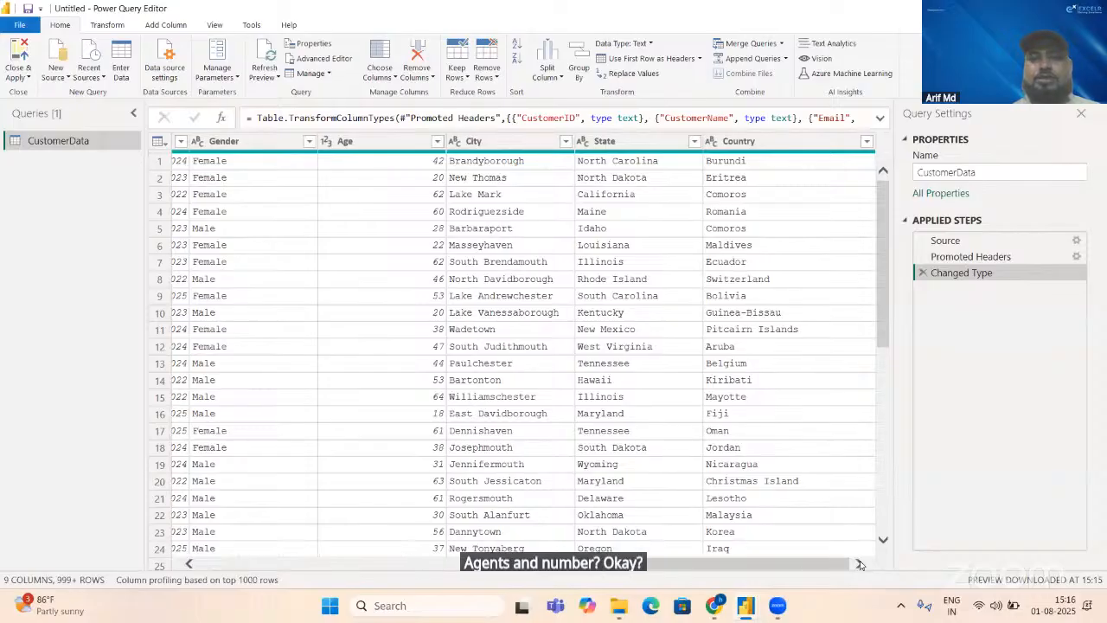
# Step: Add the LeadsData file as a new Text/CSV query and check its column data types through ConversionDate
pyautogui.click(56, 75)
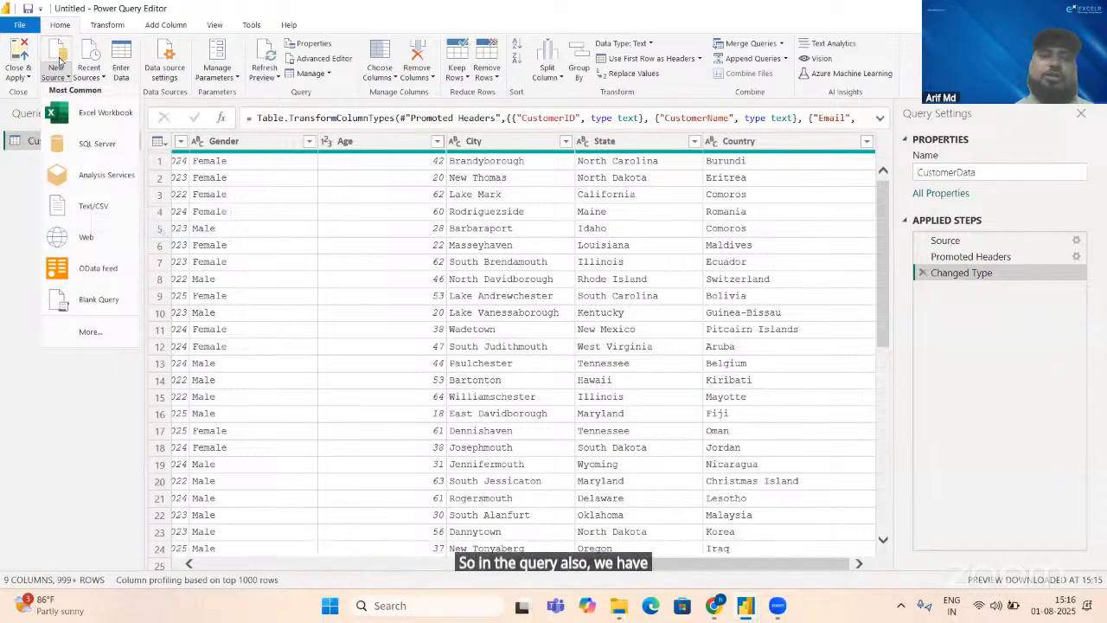
pyautogui.click(99, 204)
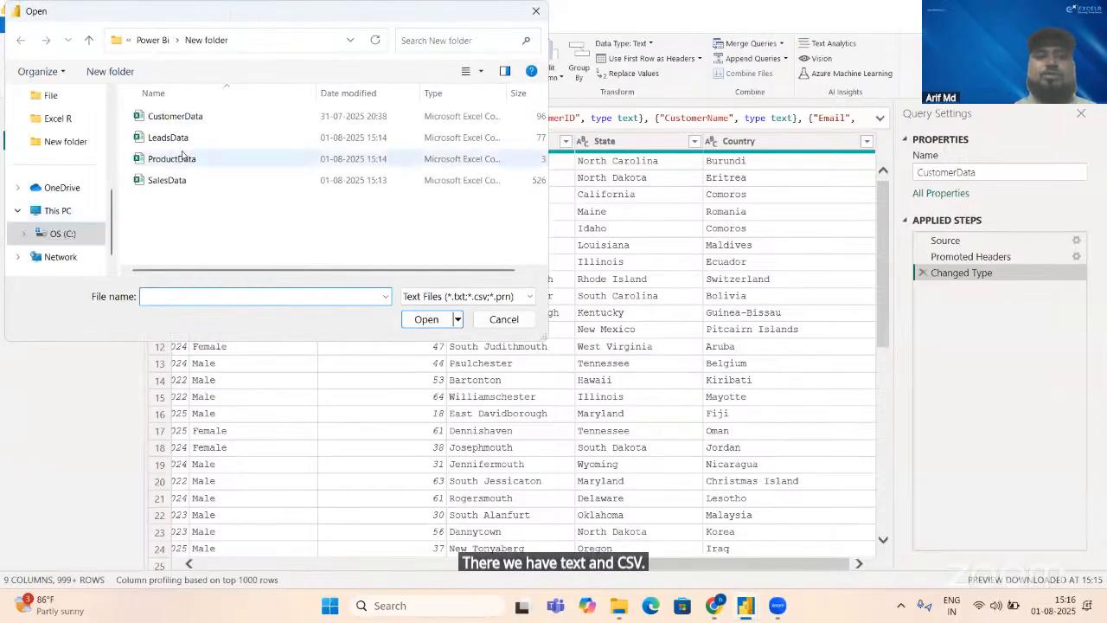
pyautogui.doubleClick(178, 139)
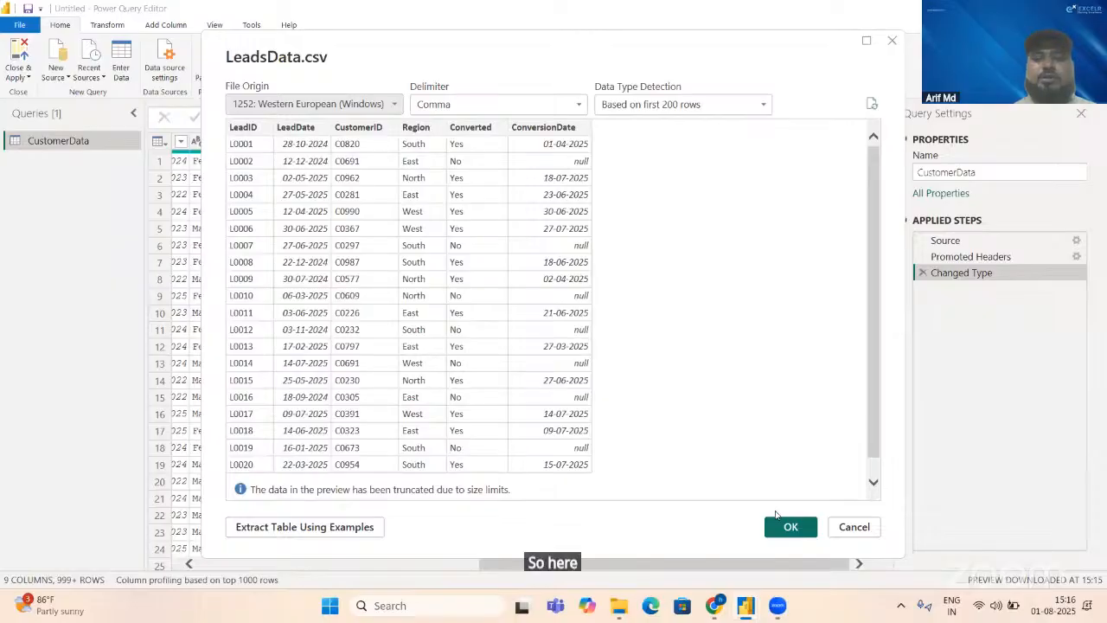
pyautogui.click(788, 527)
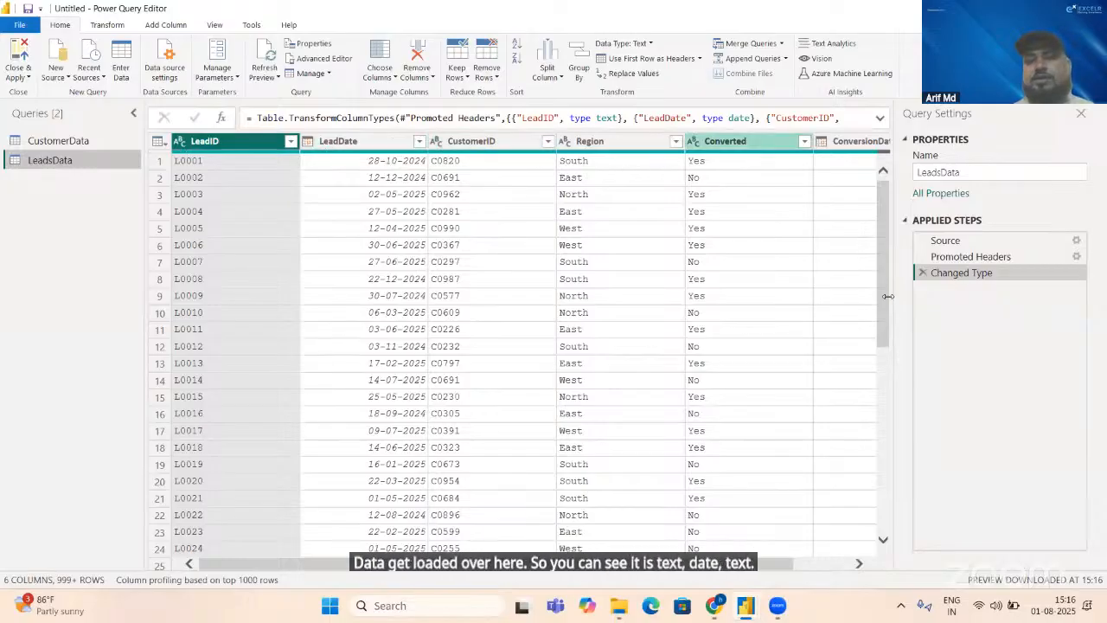
pyautogui.click(857, 556)
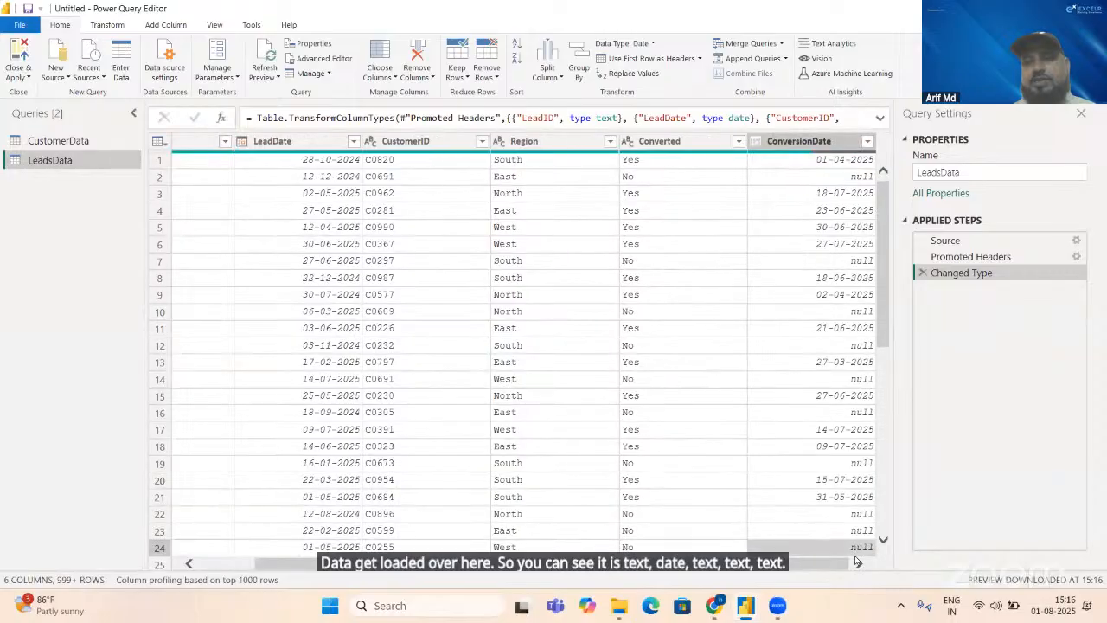
# Step: Add the ProductData file from New folder as a new Text/CSV query
pyautogui.click(61, 81)
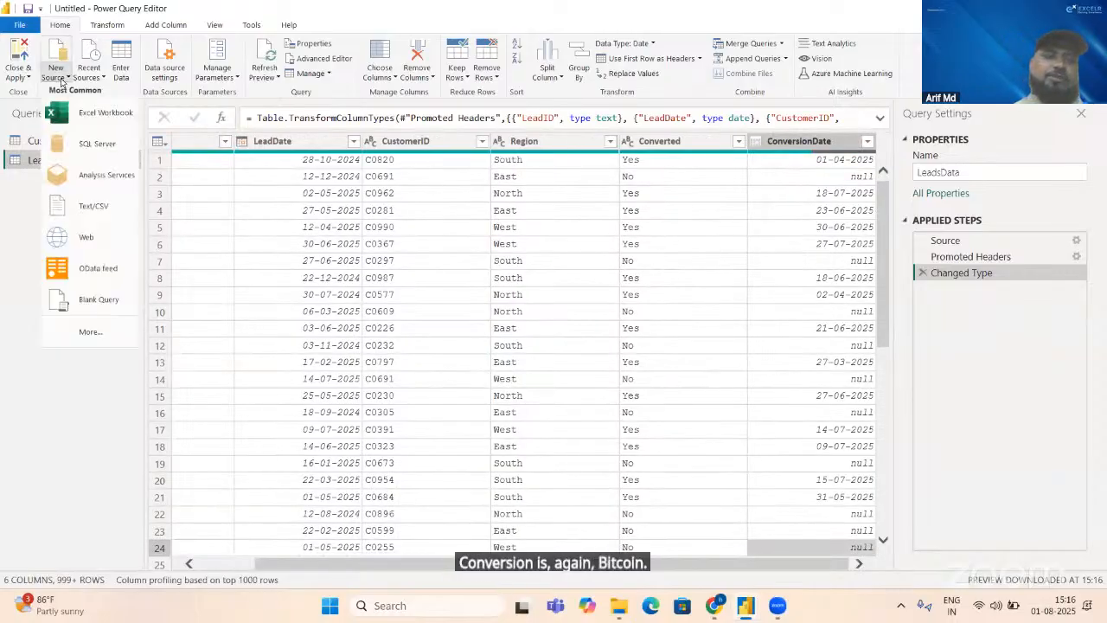
pyautogui.click(97, 214)
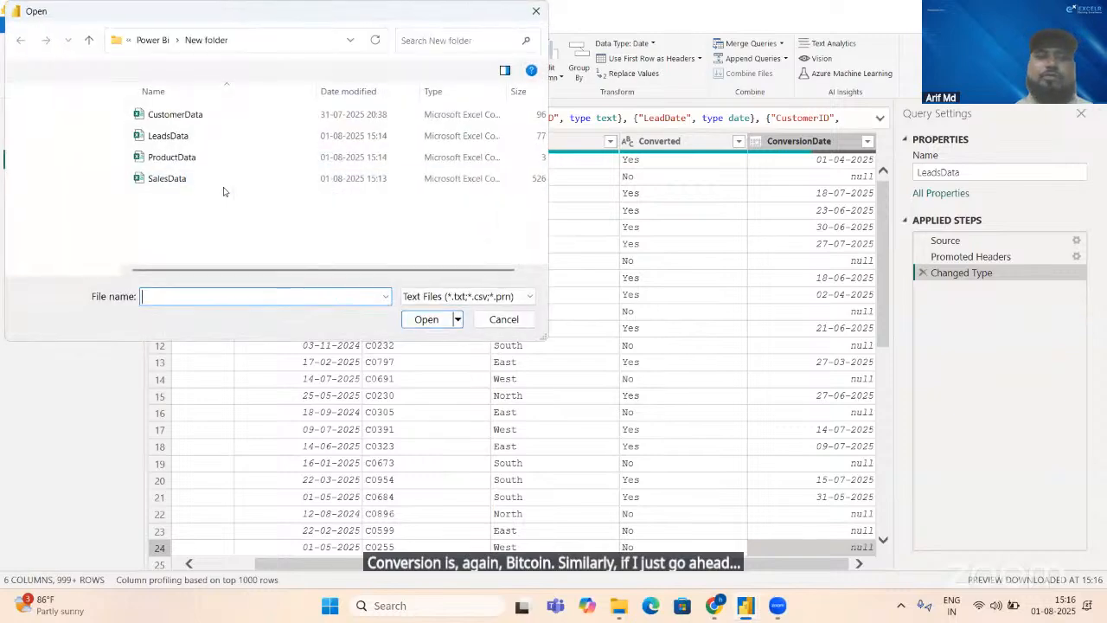
pyautogui.click(203, 165)
pyautogui.doubleClick(202, 164)
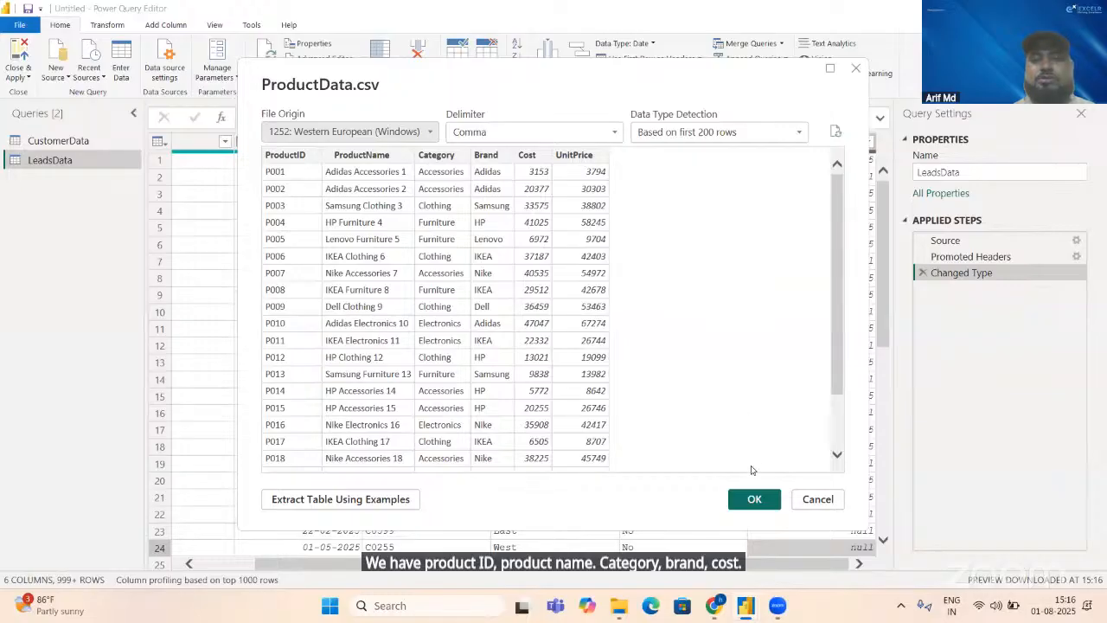
pyautogui.click(753, 500)
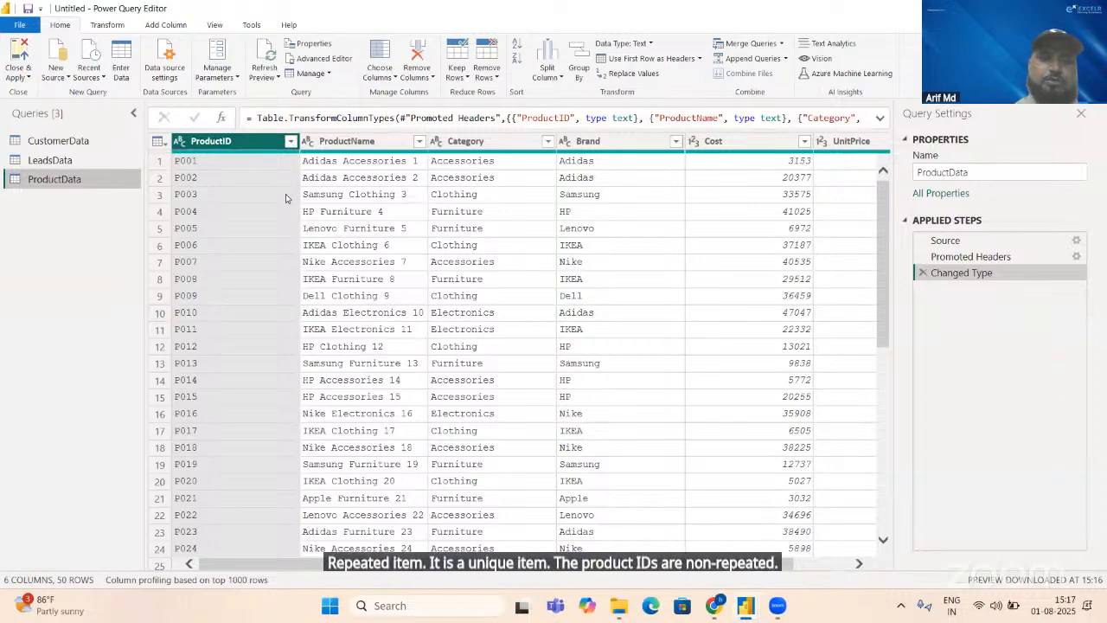
# Step: Add the SalesData file from New folder as a new Text/CSV query
pyautogui.click(66, 82)
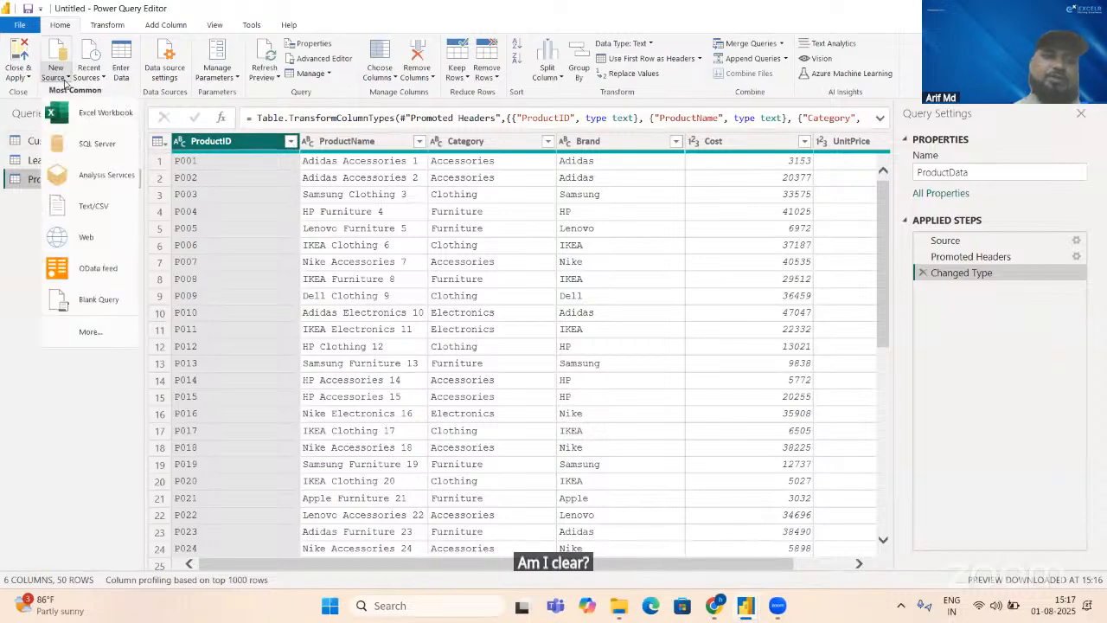
pyautogui.click(85, 196)
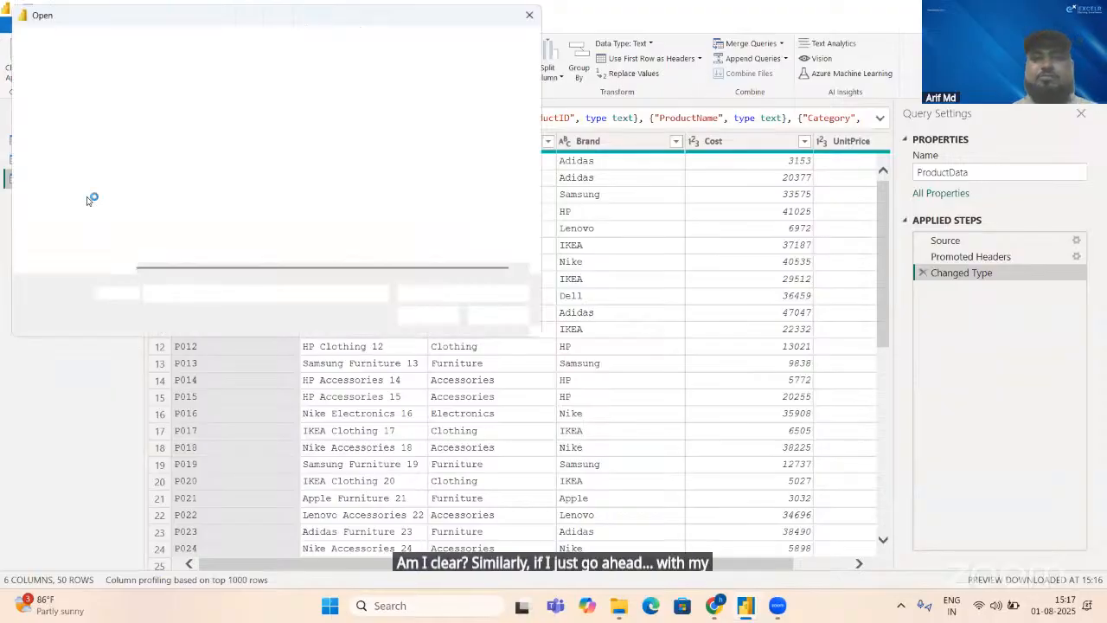
pyautogui.doubleClick(164, 180)
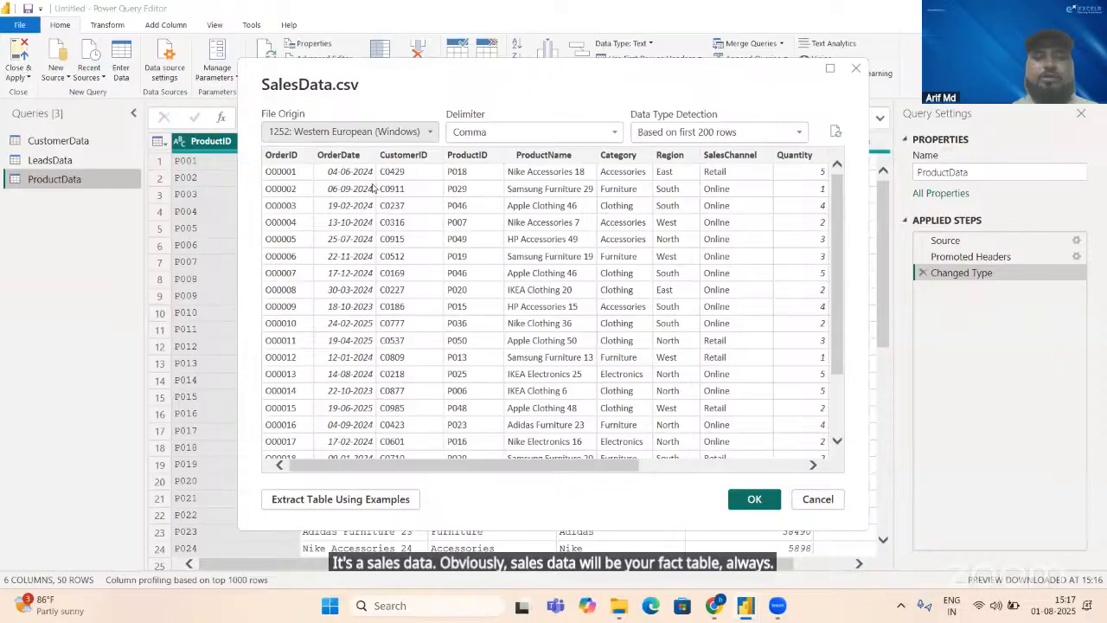
pyautogui.click(746, 504)
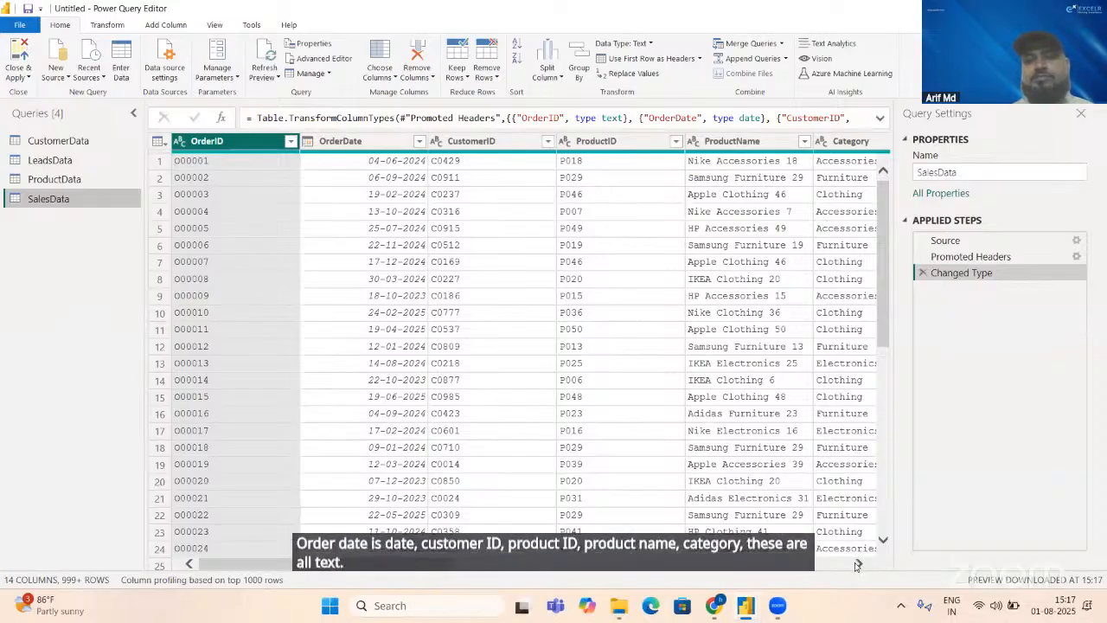
# Step: Change the Discount column of SalesData to the Percentage data type as a new step and check the columns through Profit
pyautogui.moveTo(857, 564); pyautogui.dragTo(856, 565)
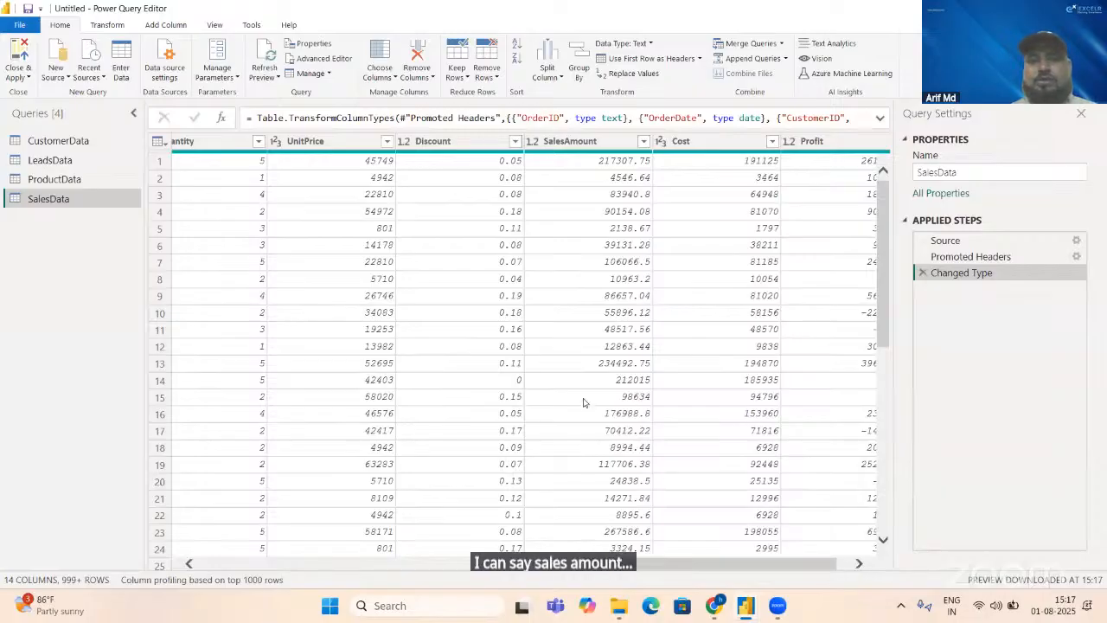
pyautogui.click(404, 142)
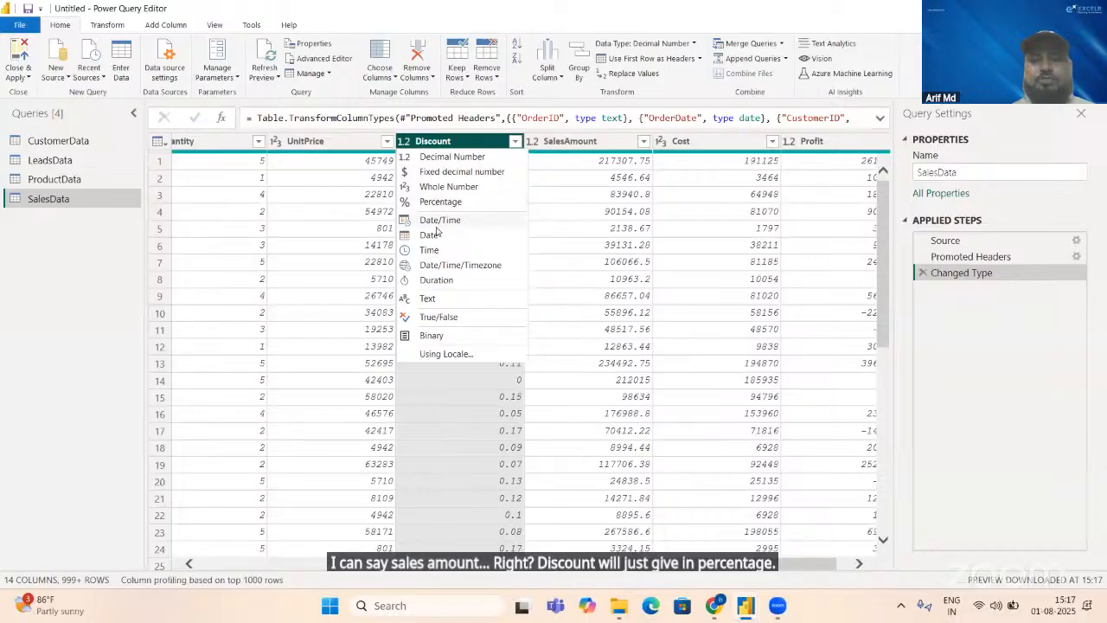
pyautogui.click(417, 204)
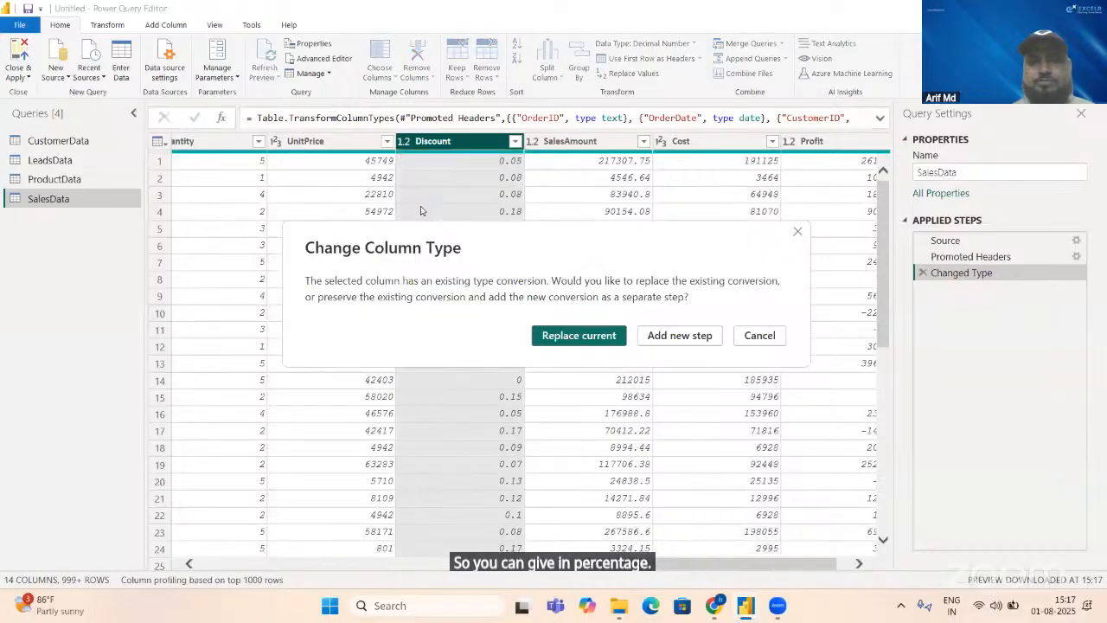
pyautogui.click(662, 338)
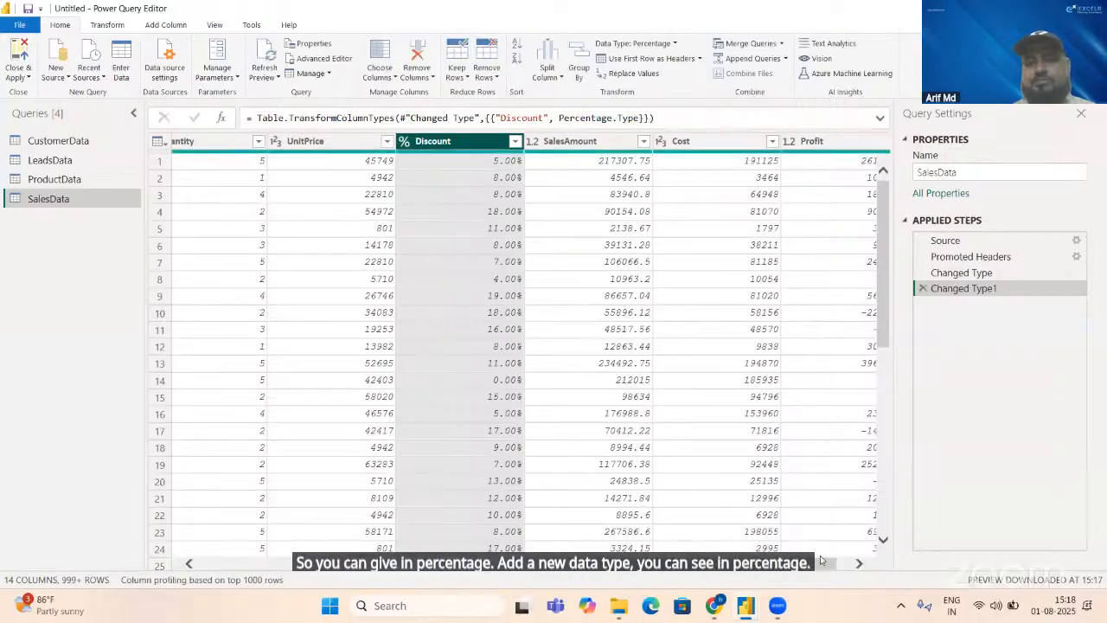
pyautogui.click(860, 566)
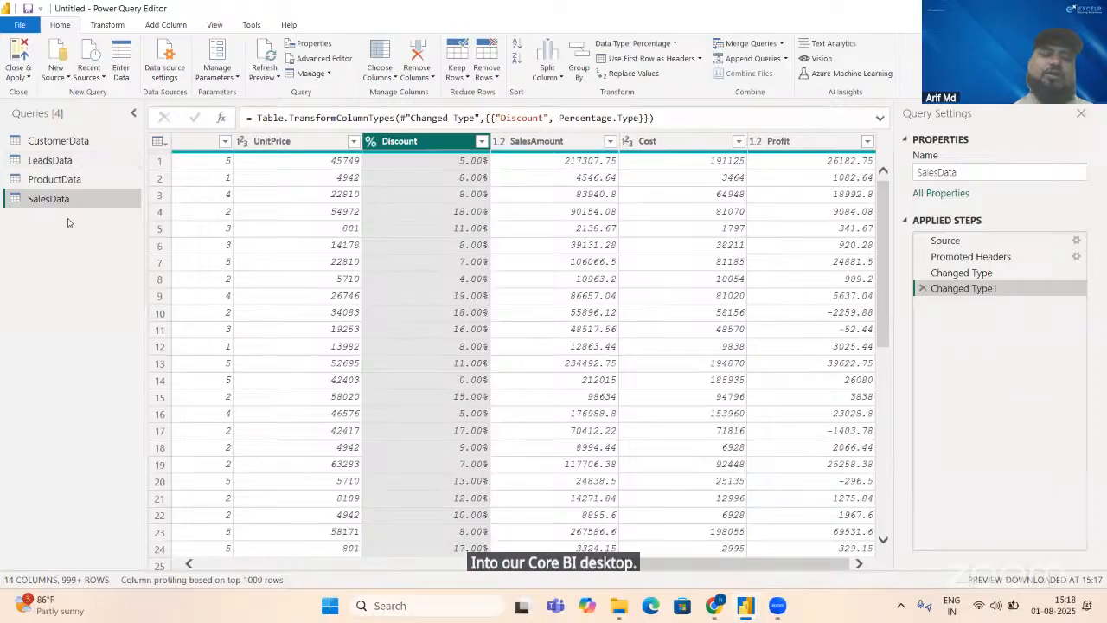
# Step: Check all CustomerData columns for error rows using Keep Errors and remove the resulting filter step from the query
pyautogui.click(64, 142)
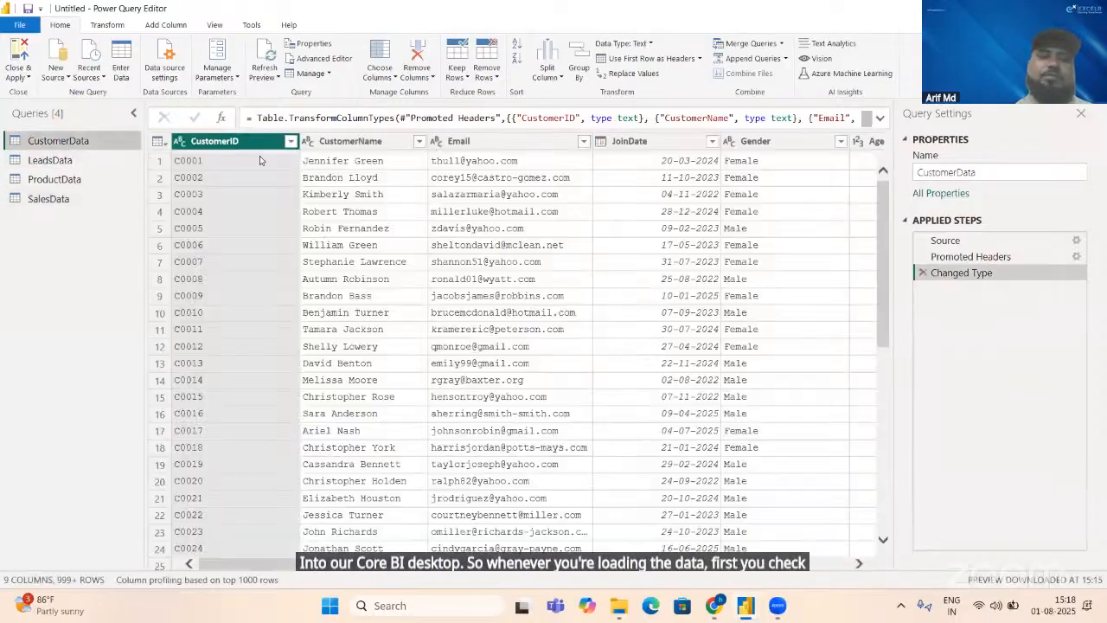
pyautogui.click(364, 142)
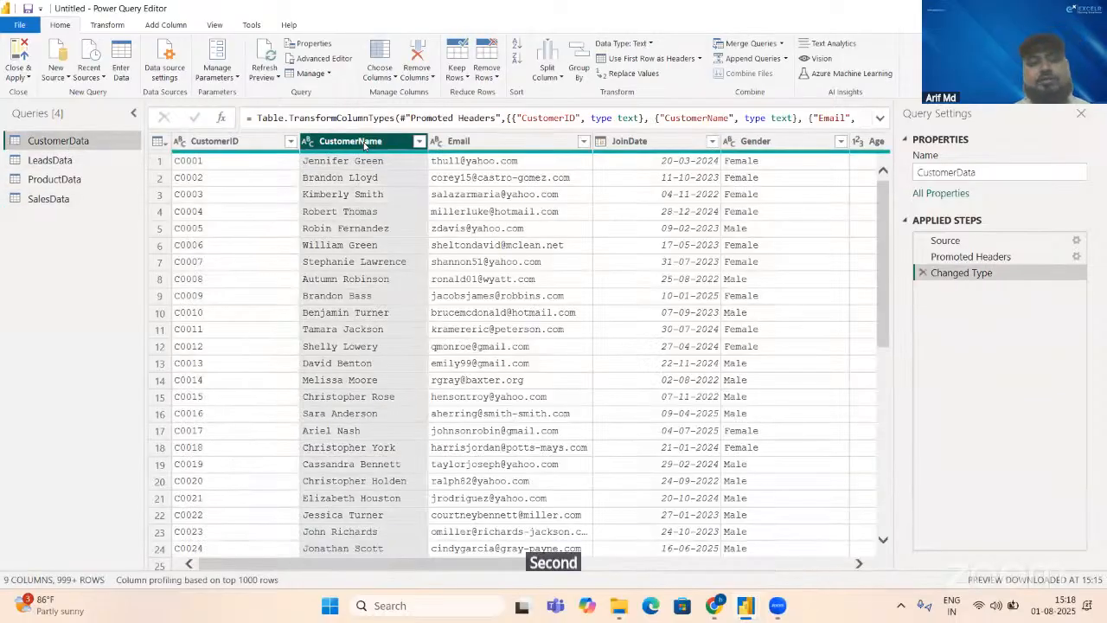
pyautogui.hotkey('ctrl', 'a')
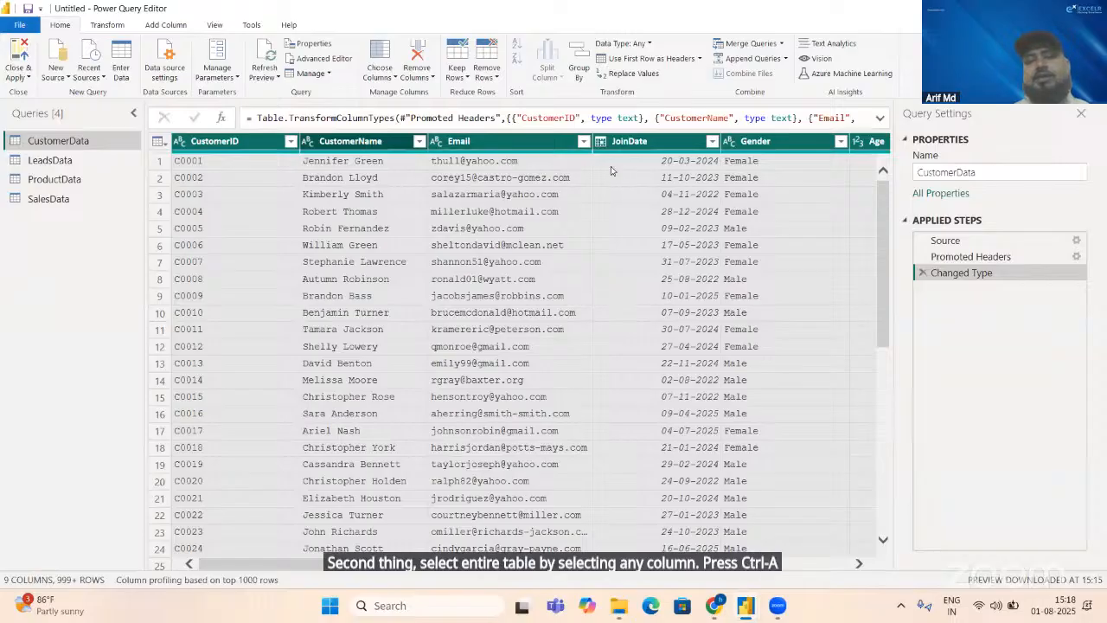
pyautogui.click(106, 25)
pyautogui.click(62, 26)
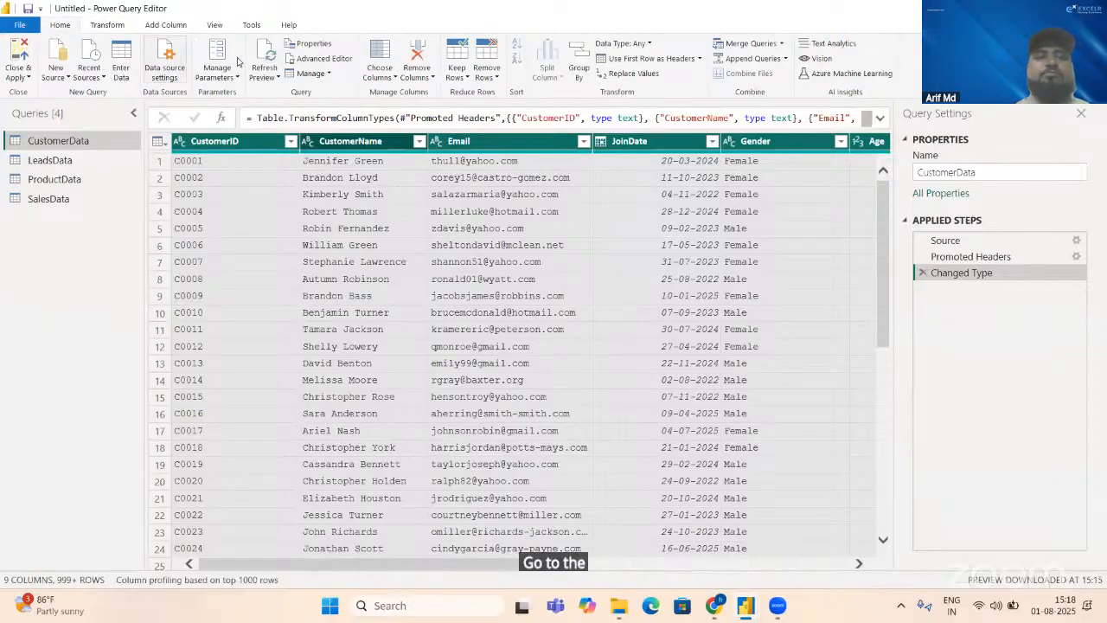
pyautogui.click(456, 73)
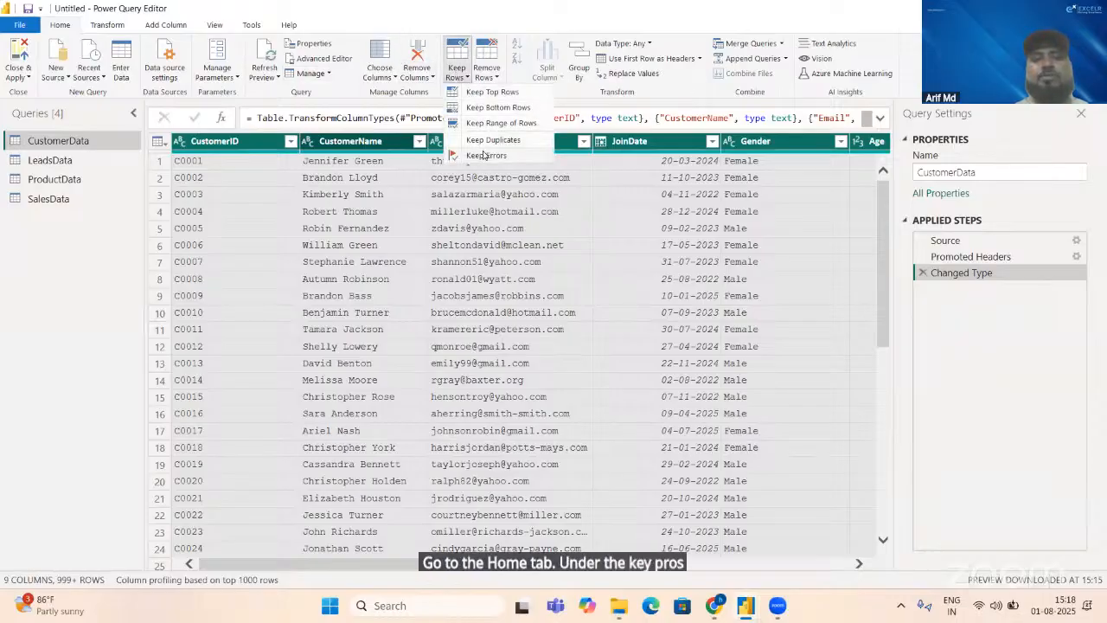
pyautogui.click(486, 154)
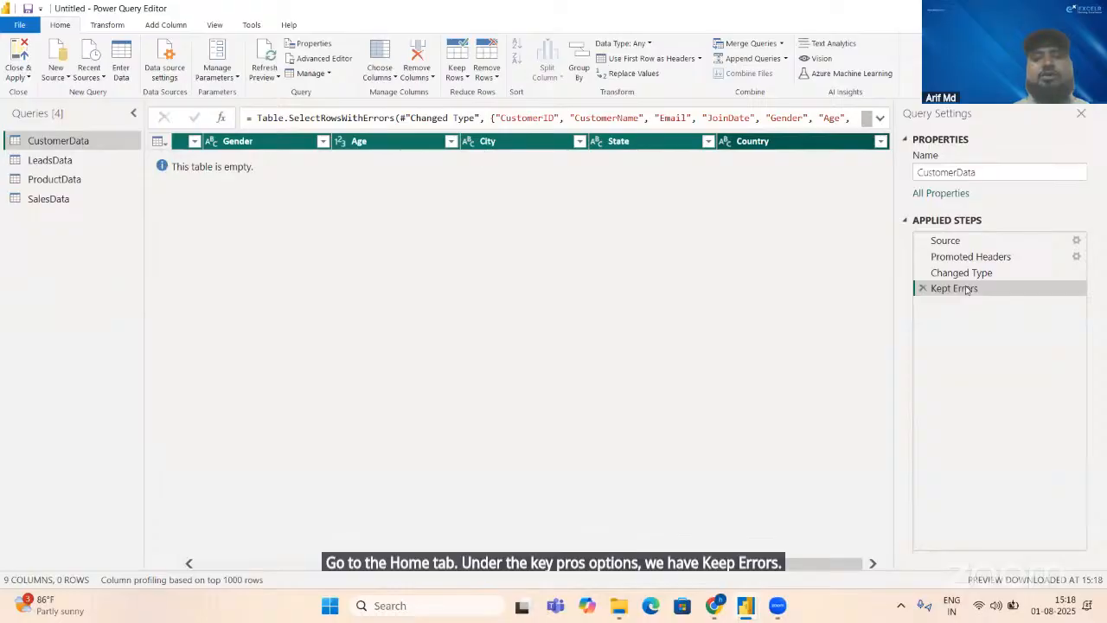
pyautogui.click(922, 289)
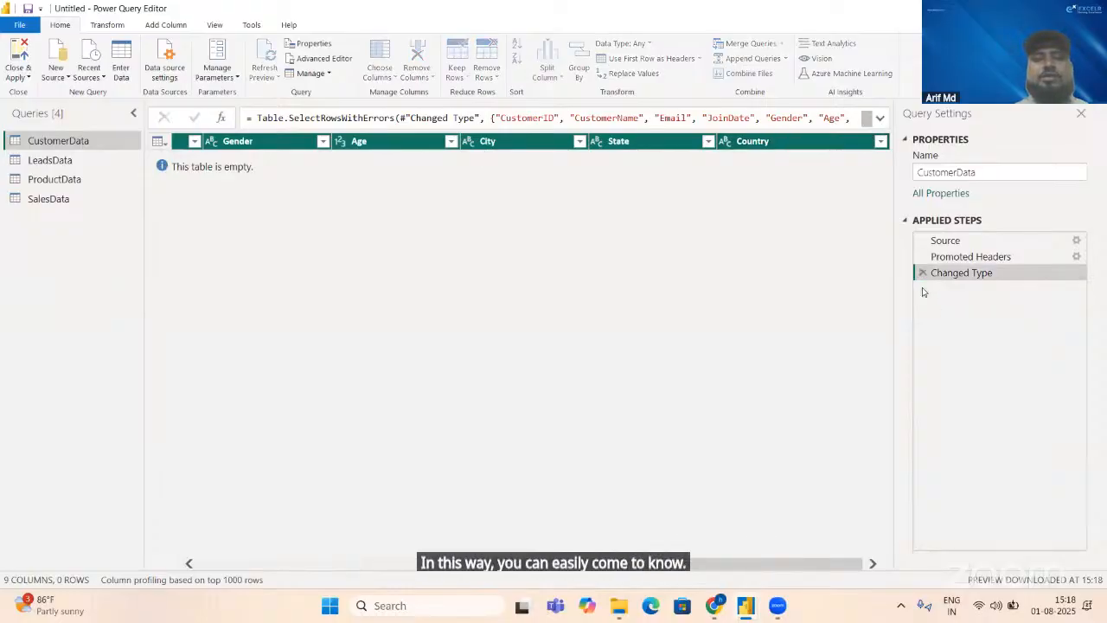
# Step: Check all LeadsData columns for error rows using Keep Errors and delete that filter step from the query
pyautogui.click(53, 161)
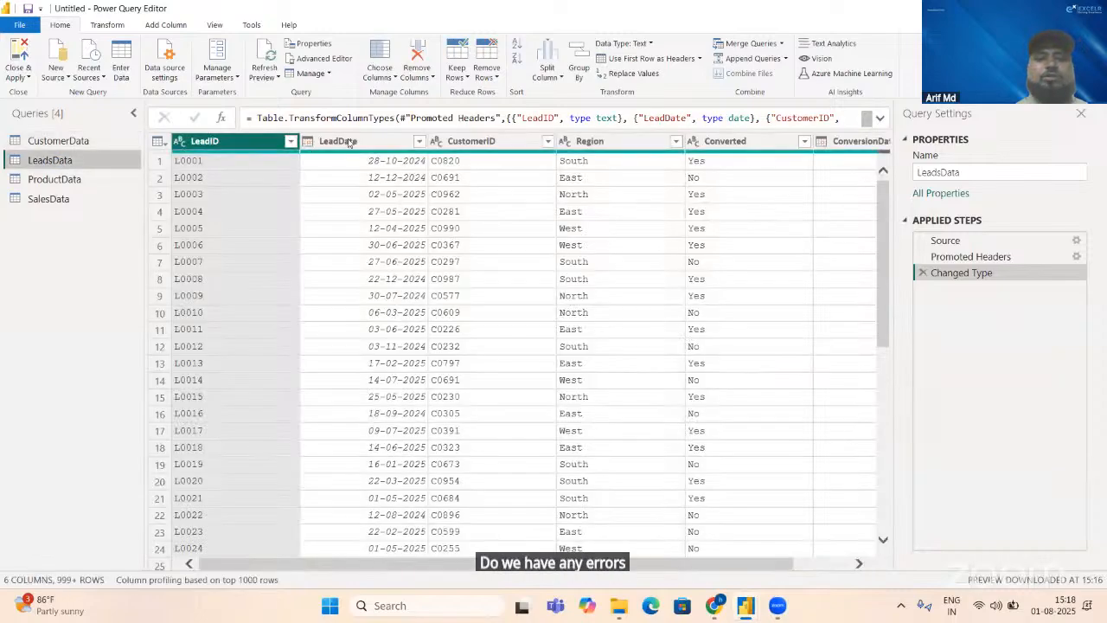
pyautogui.click(350, 142)
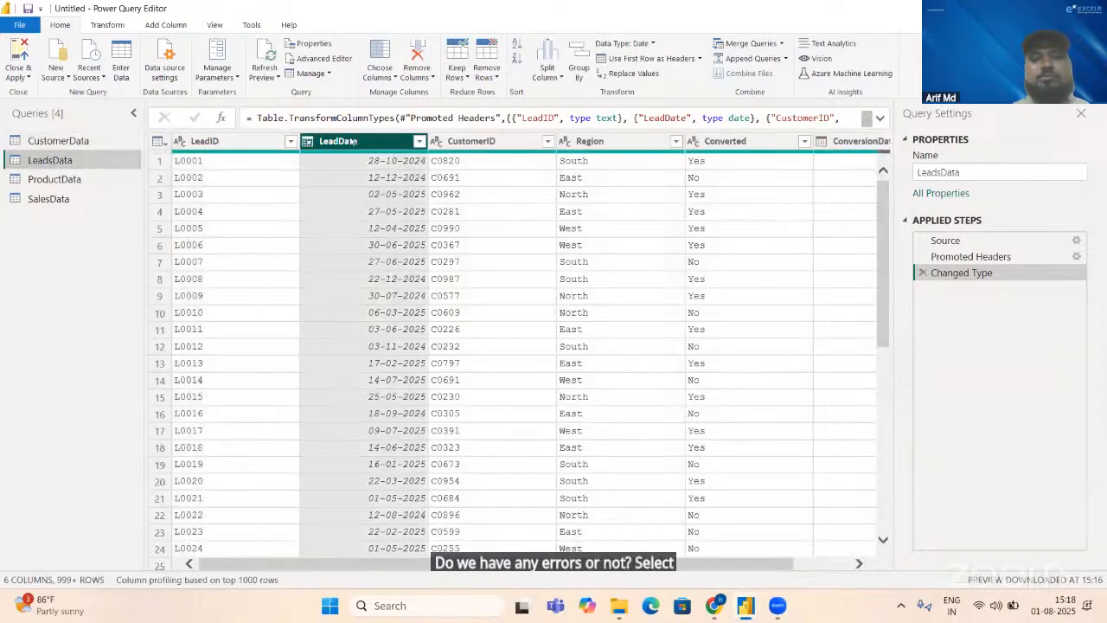
pyautogui.hotkey('ctrl', 'a')
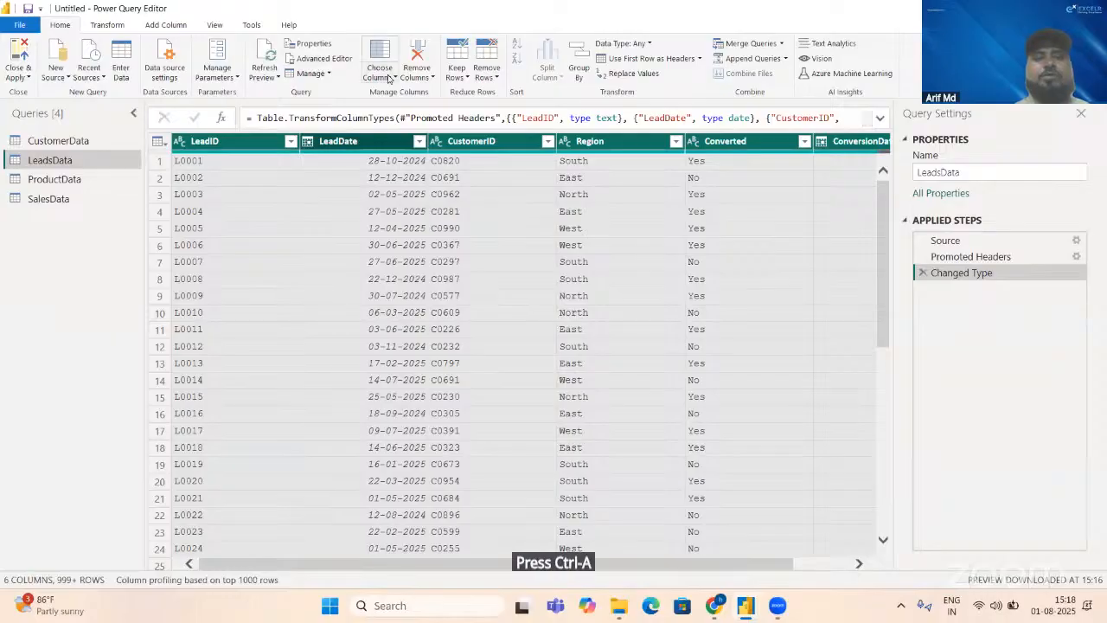
pyautogui.click(462, 76)
pyautogui.click(482, 153)
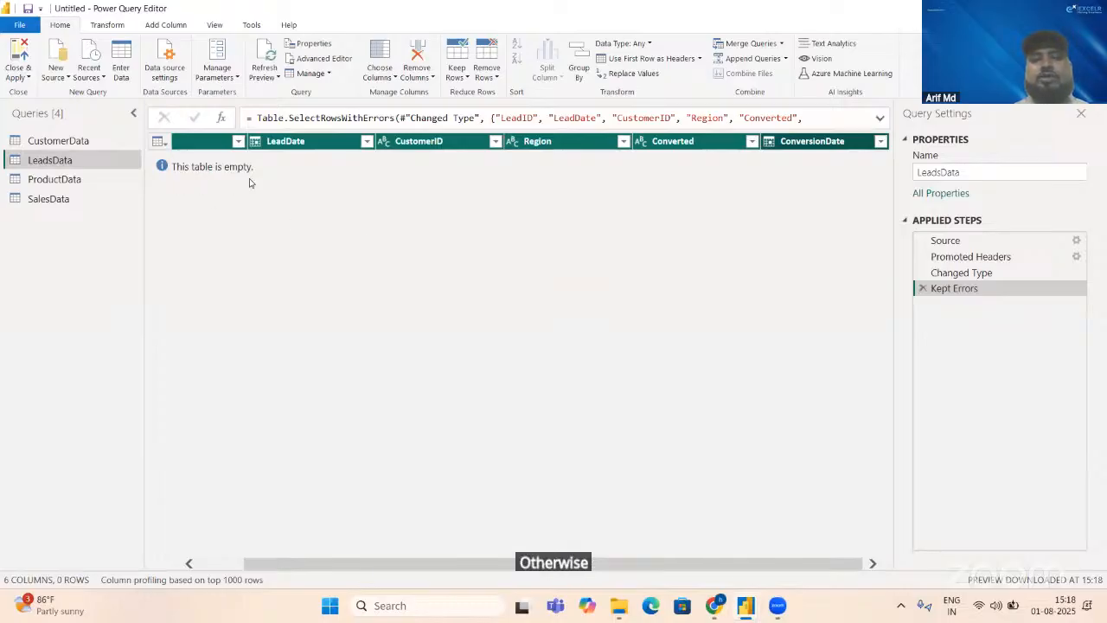
pyautogui.click(922, 290)
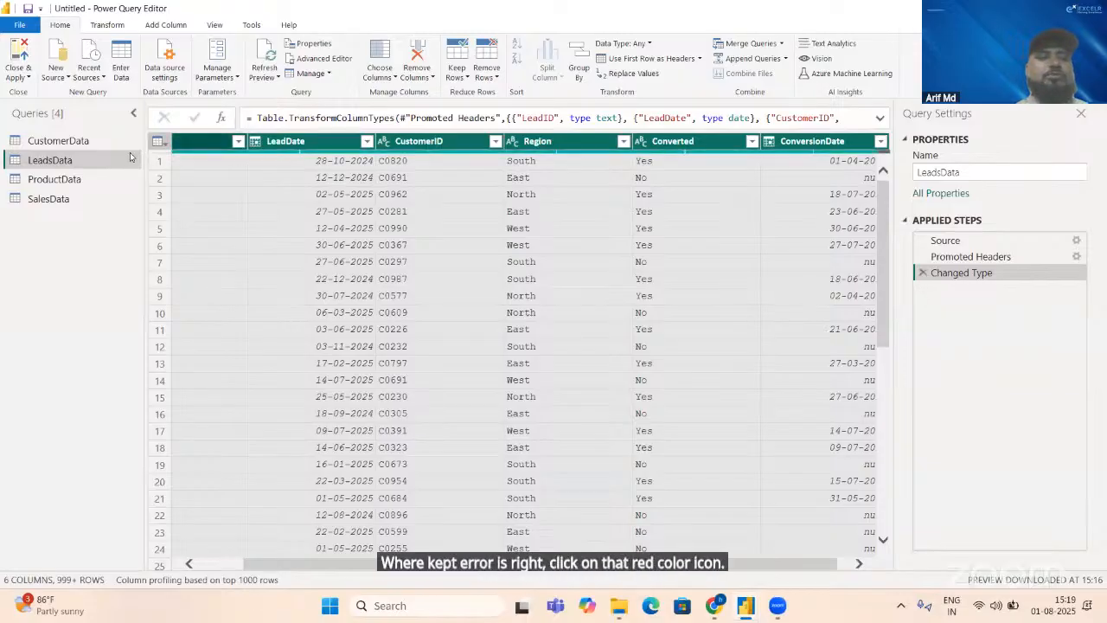
# Step: Check every ProductData column for error rows using Keep Errors and remove the added filter step
pyautogui.click(86, 179)
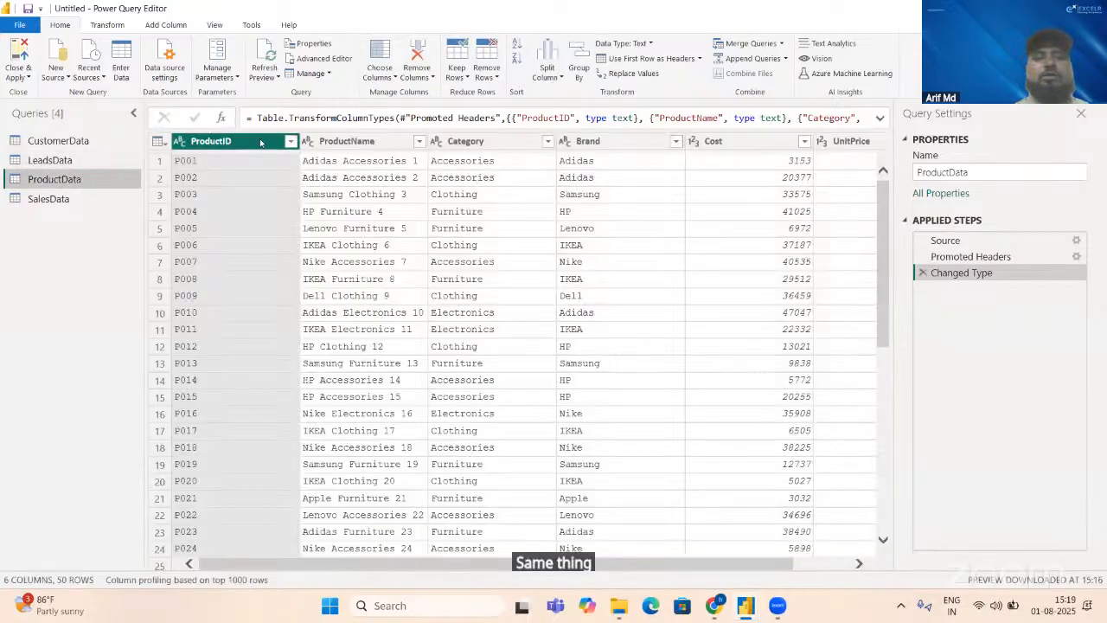
pyautogui.click(526, 144)
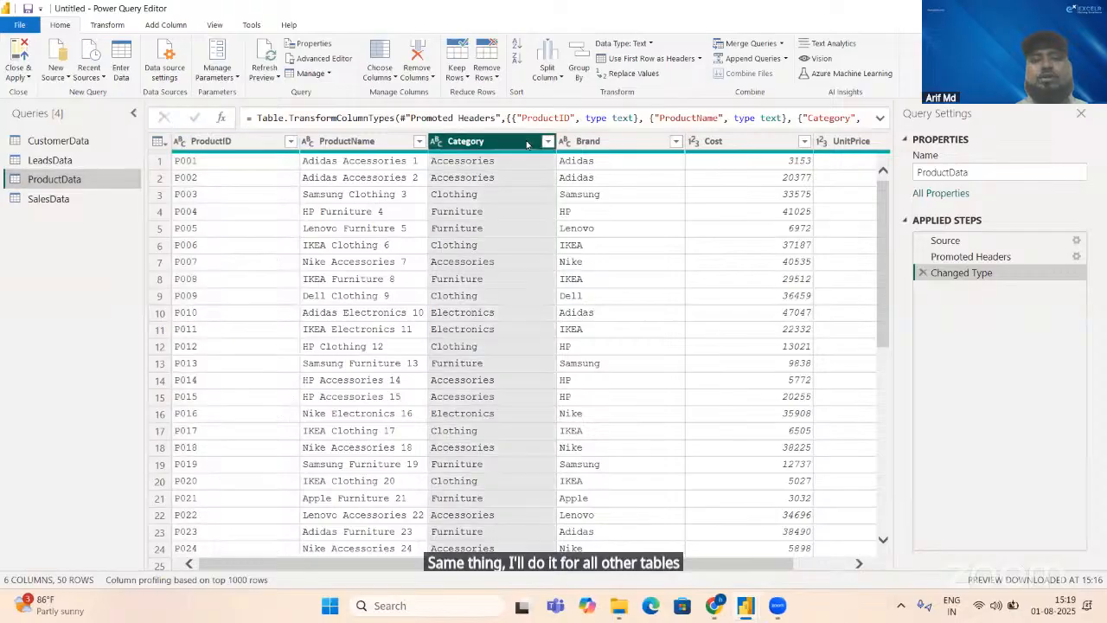
pyautogui.hotkey('ctrl', 'a')
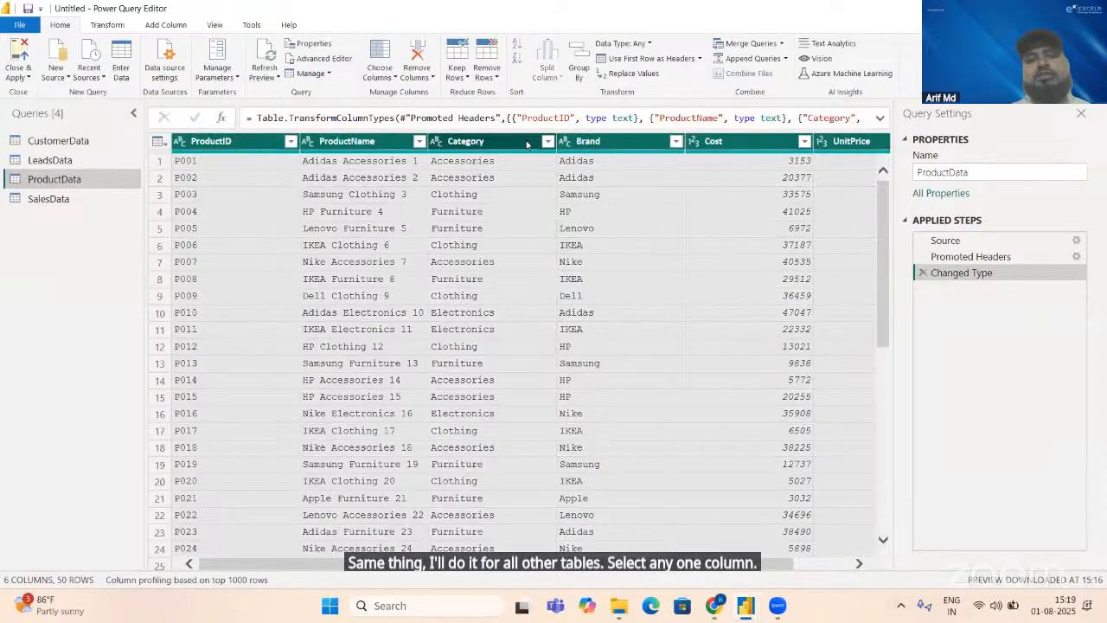
pyautogui.click(457, 78)
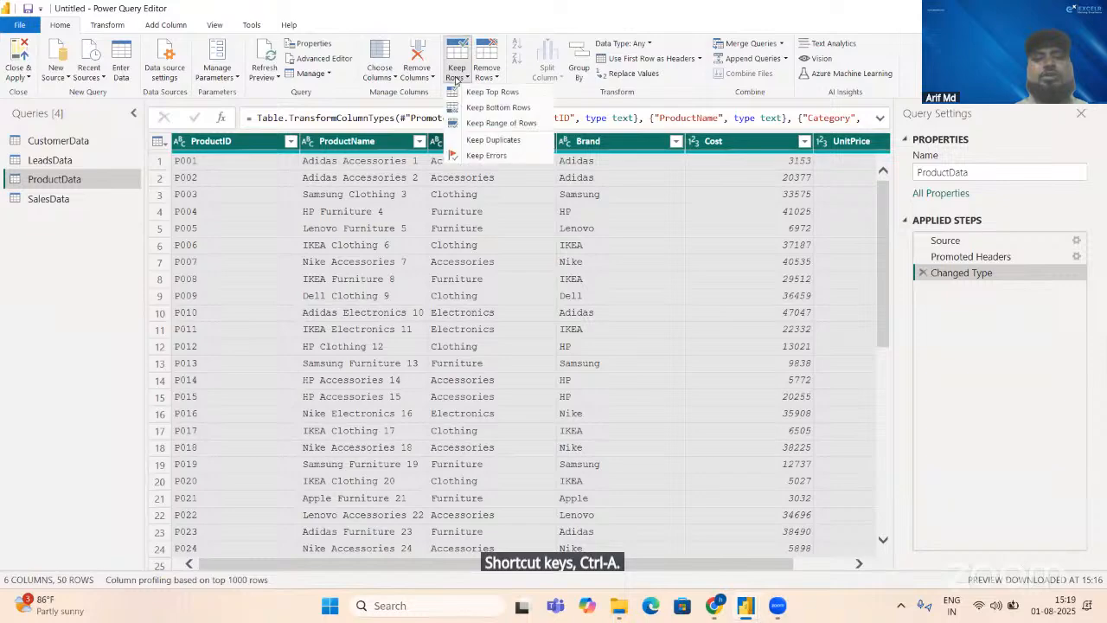
pyautogui.click(481, 156)
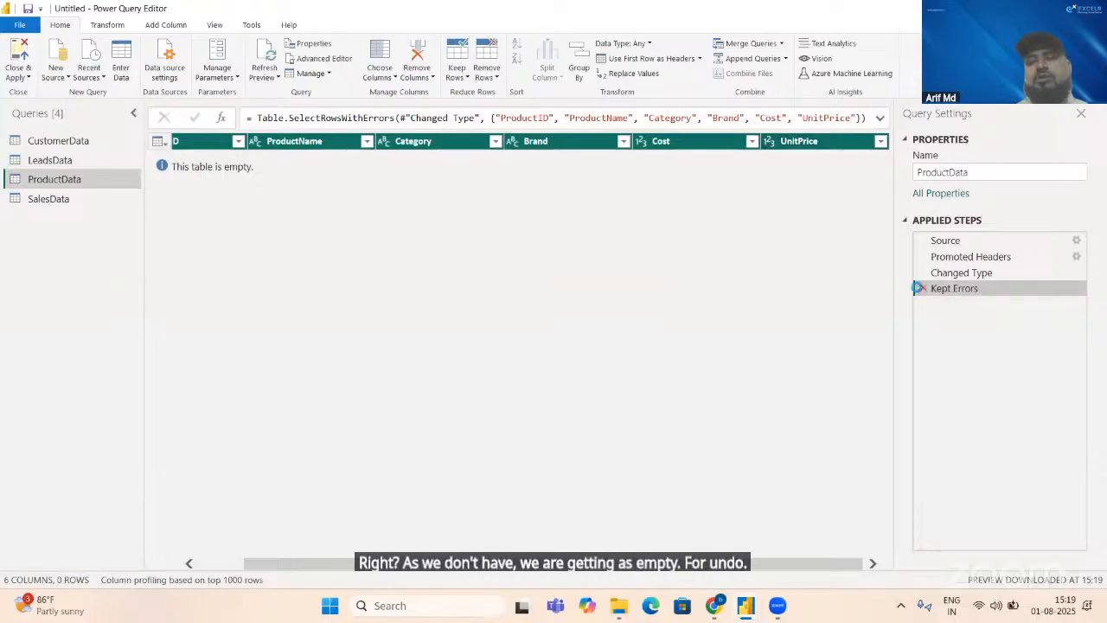
pyautogui.click(923, 289)
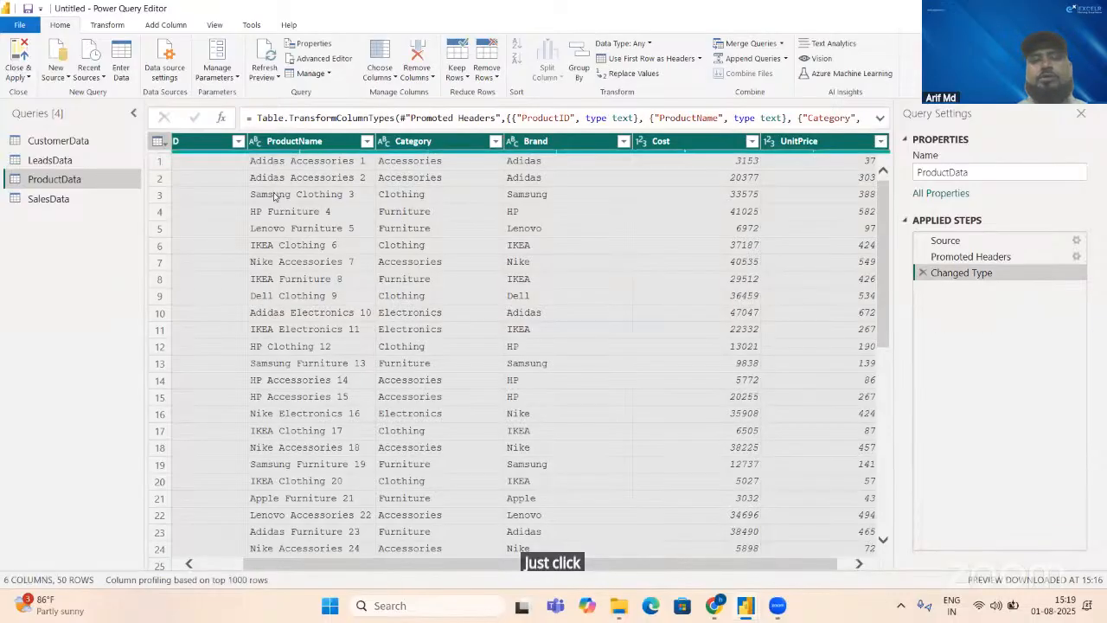
# Step: Check every SalesData column for error rows using Keep Errors and remove the filter step, keeping the Discount type change
pyautogui.click(48, 198)
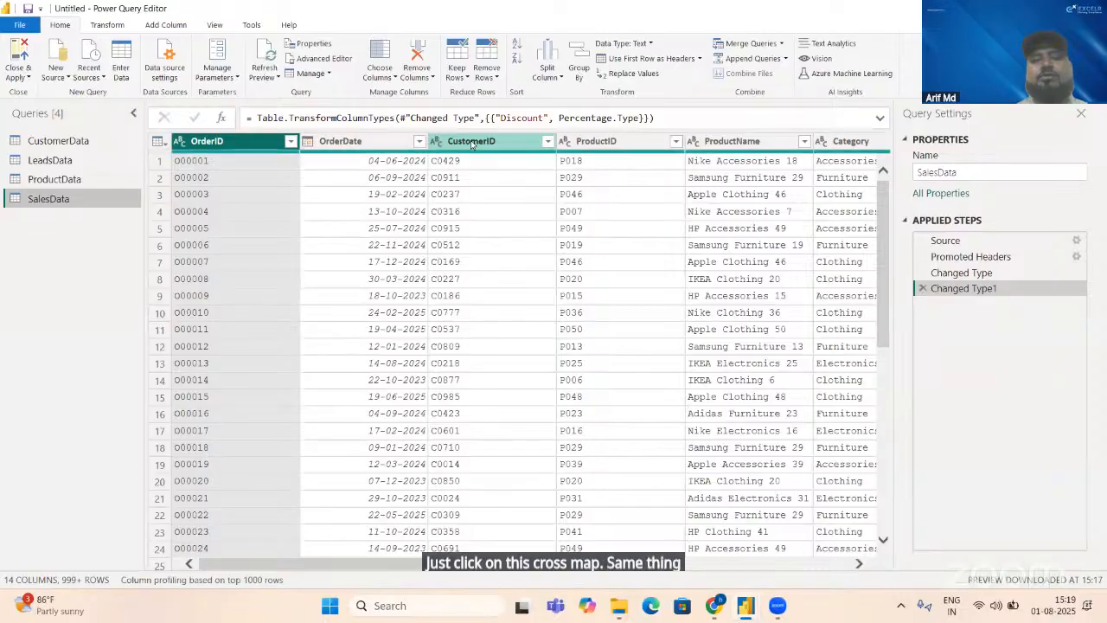
pyautogui.click(468, 142)
pyautogui.hotkey('ctrl', 'a')
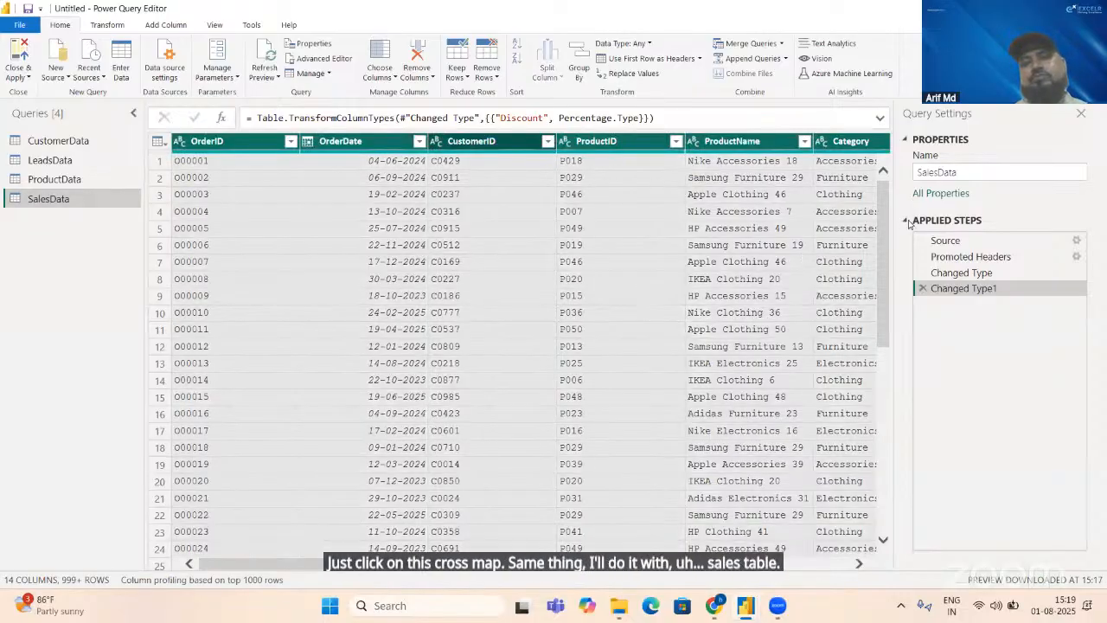
pyautogui.click(458, 74)
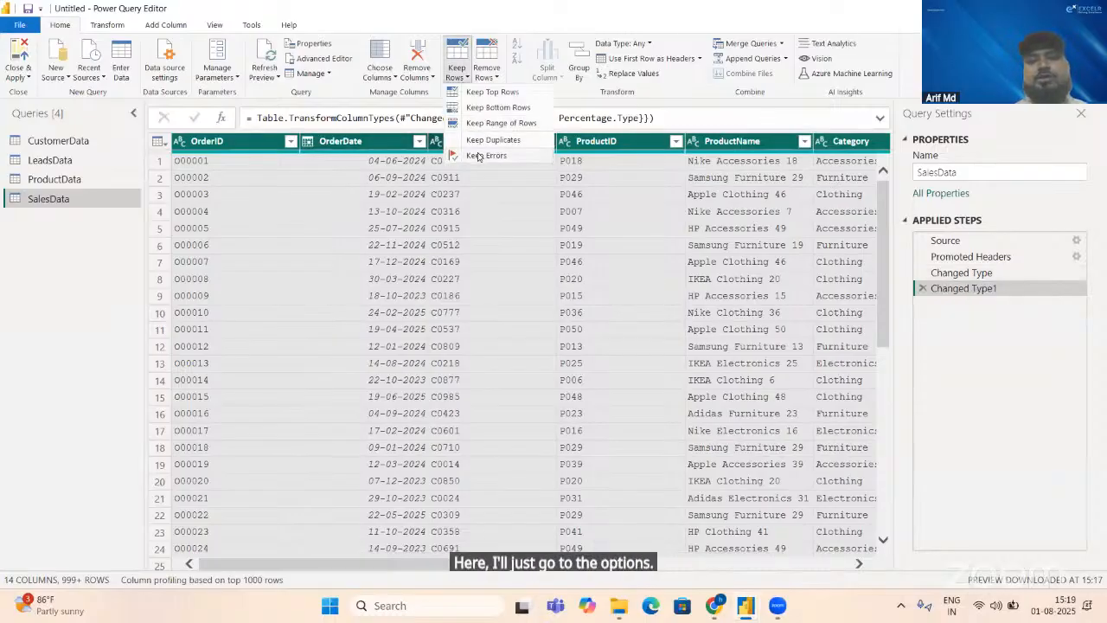
pyautogui.click(479, 156)
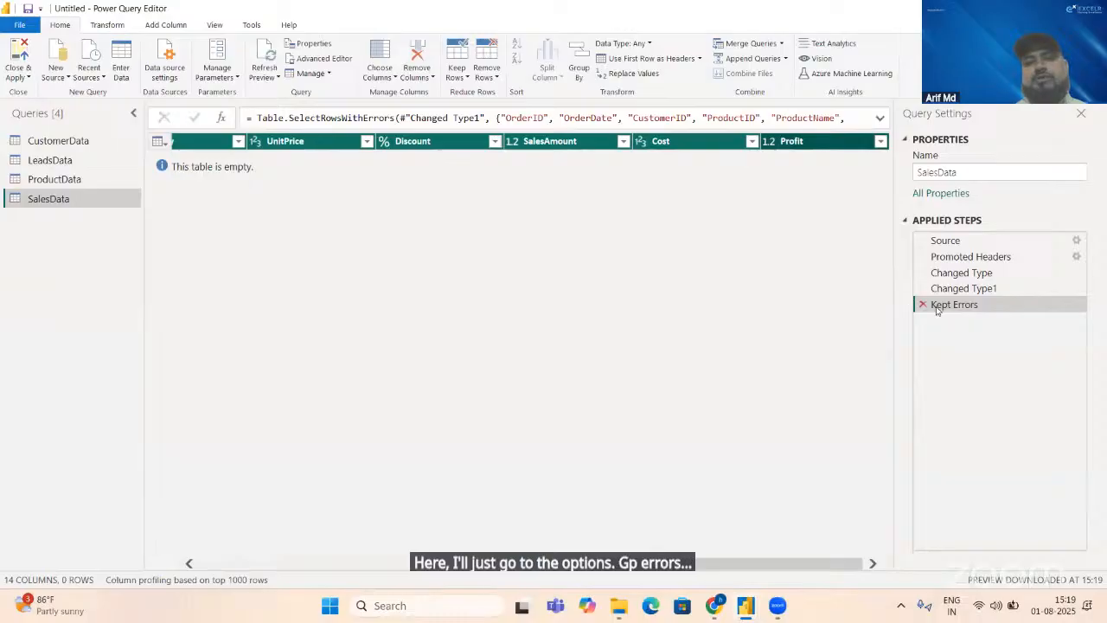
pyautogui.click(922, 305)
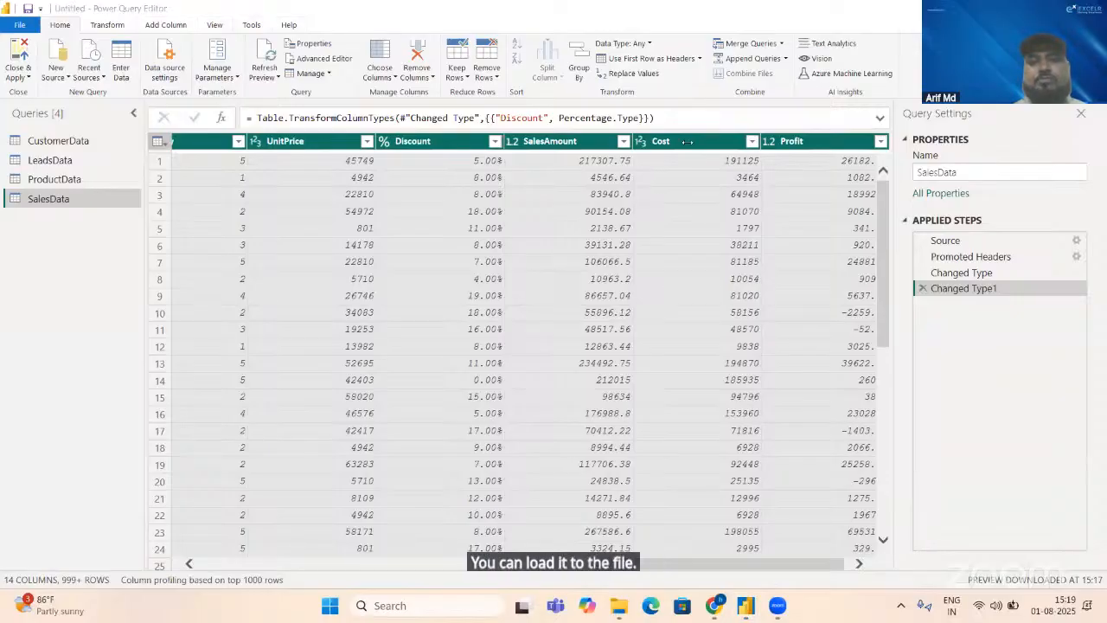
# Step: Close Power Query Editor and apply the pending changes to load the four tables, returning to the Power BI report
pyautogui.click(27, 77)
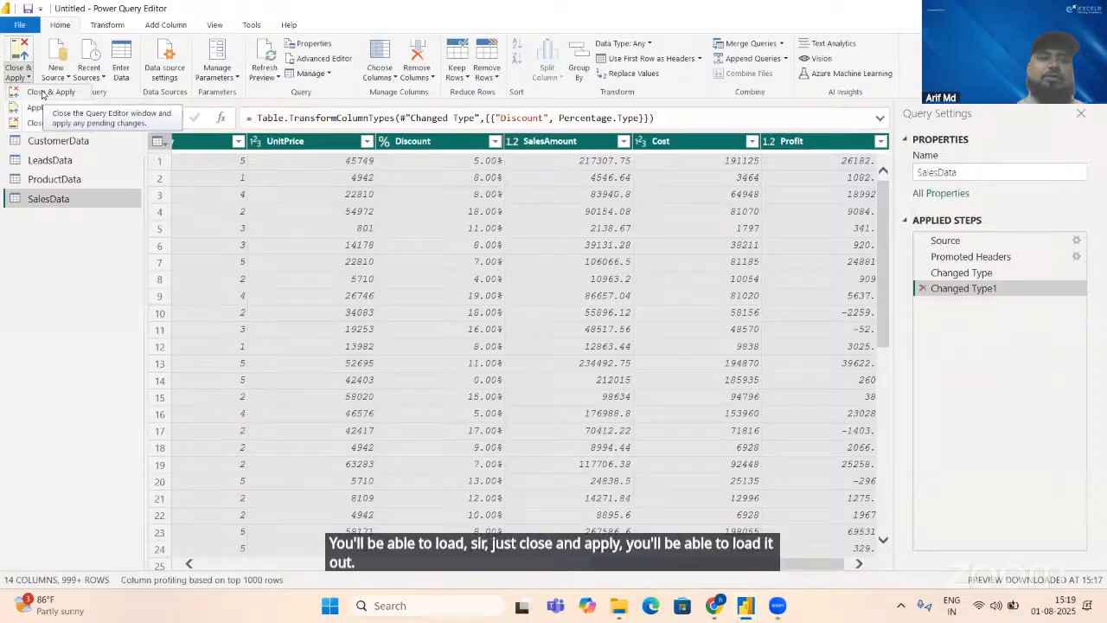
pyautogui.click(41, 92)
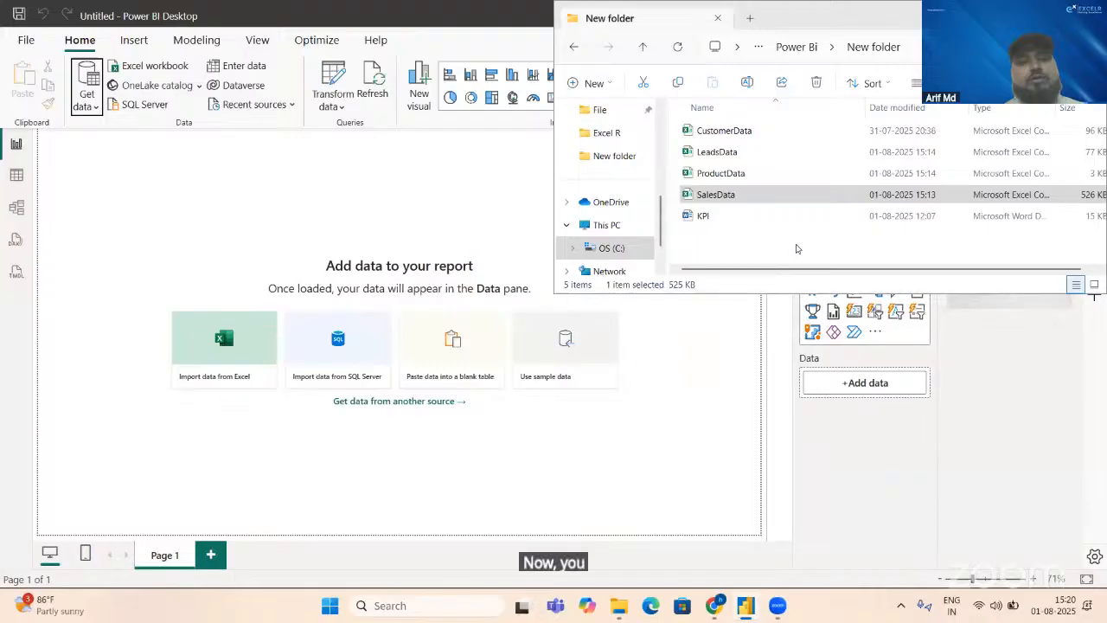
pyautogui.click(710, 302)
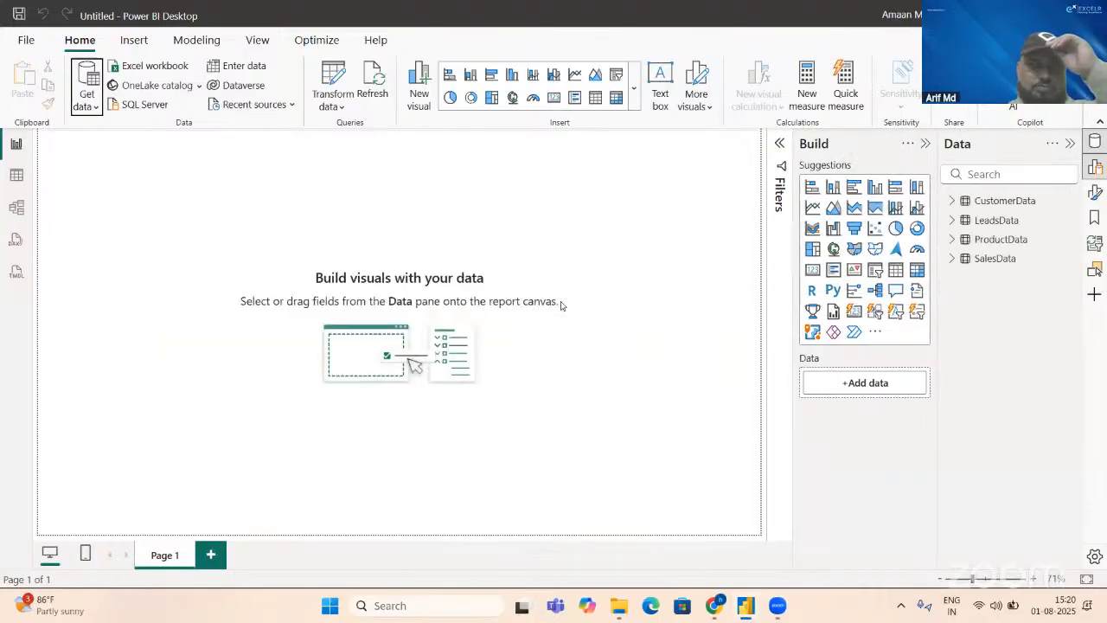
# Step: Apply the built-in Power BI theme with the dark grey background to the report
pyautogui.click(196, 40)
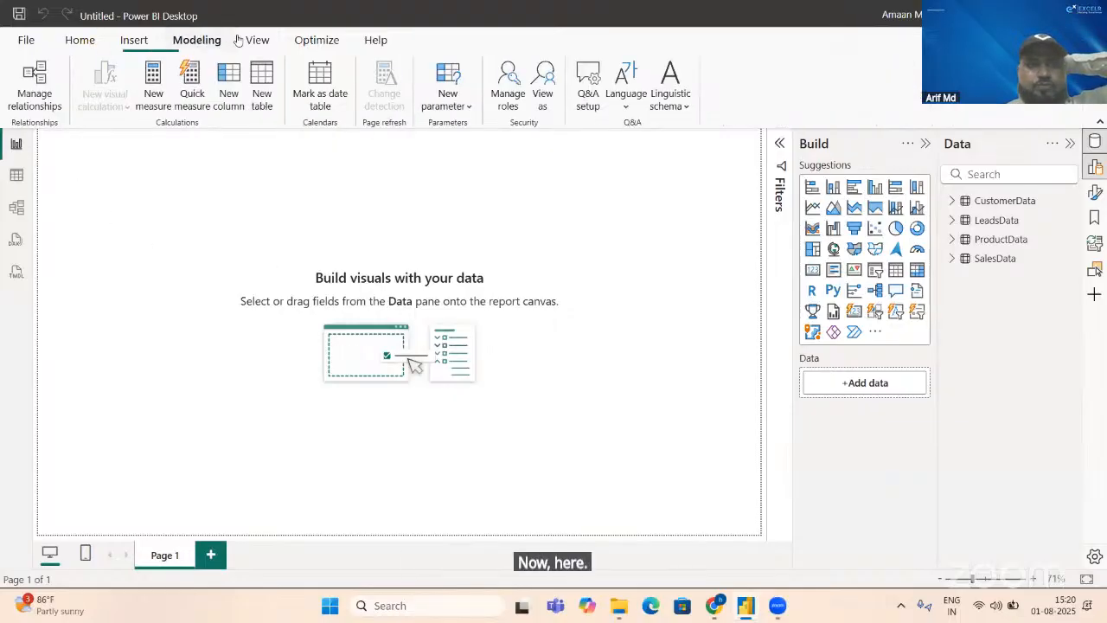
pyautogui.click(249, 40)
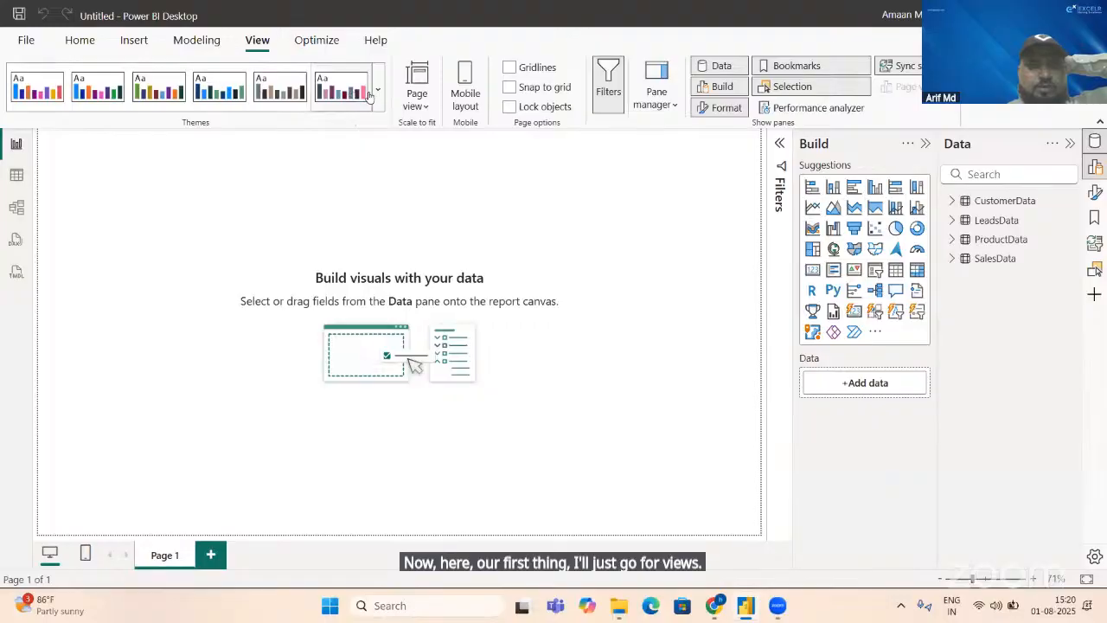
pyautogui.click(379, 102)
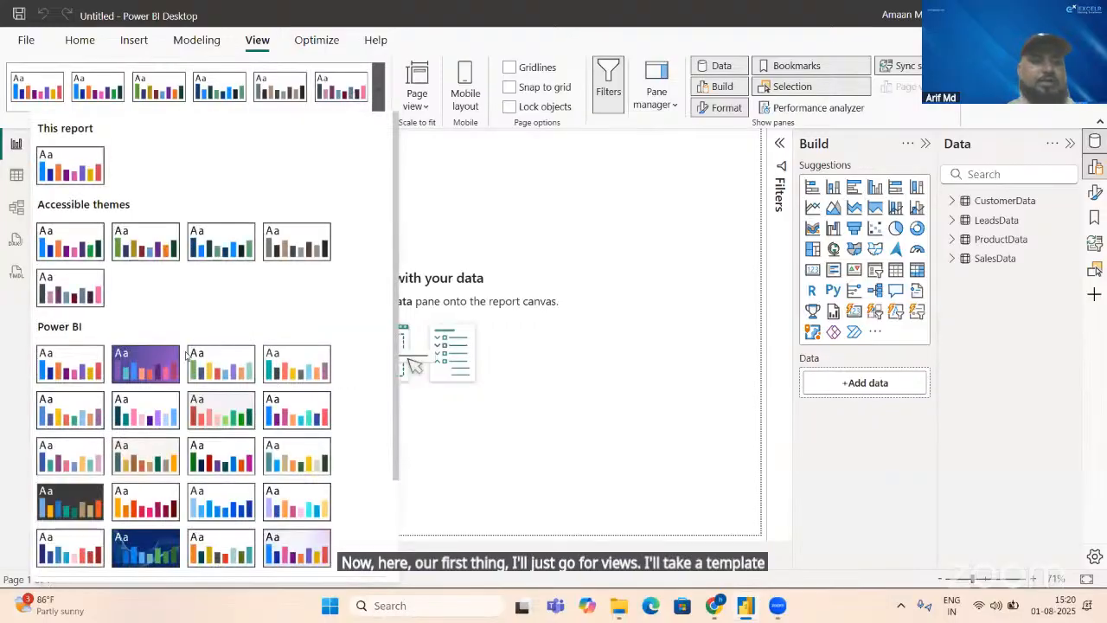
pyautogui.click(70, 508)
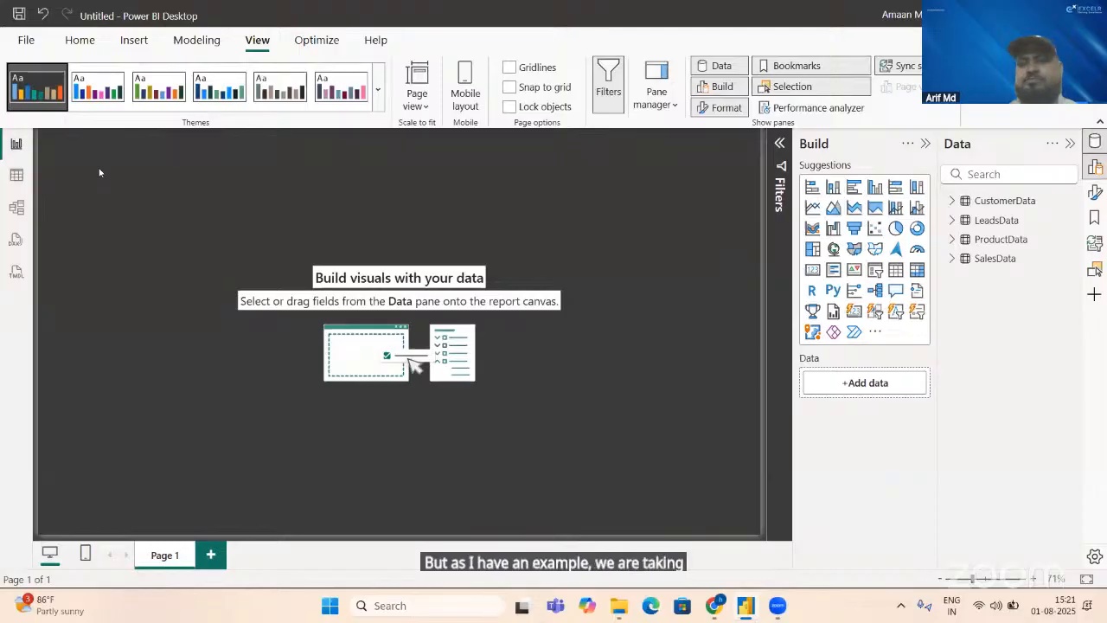
# Step: In the model view, rearrange the table cards with SalesData at the top and CustomerData, ProductData and LeadsData spread out below it
pyautogui.click(17, 208)
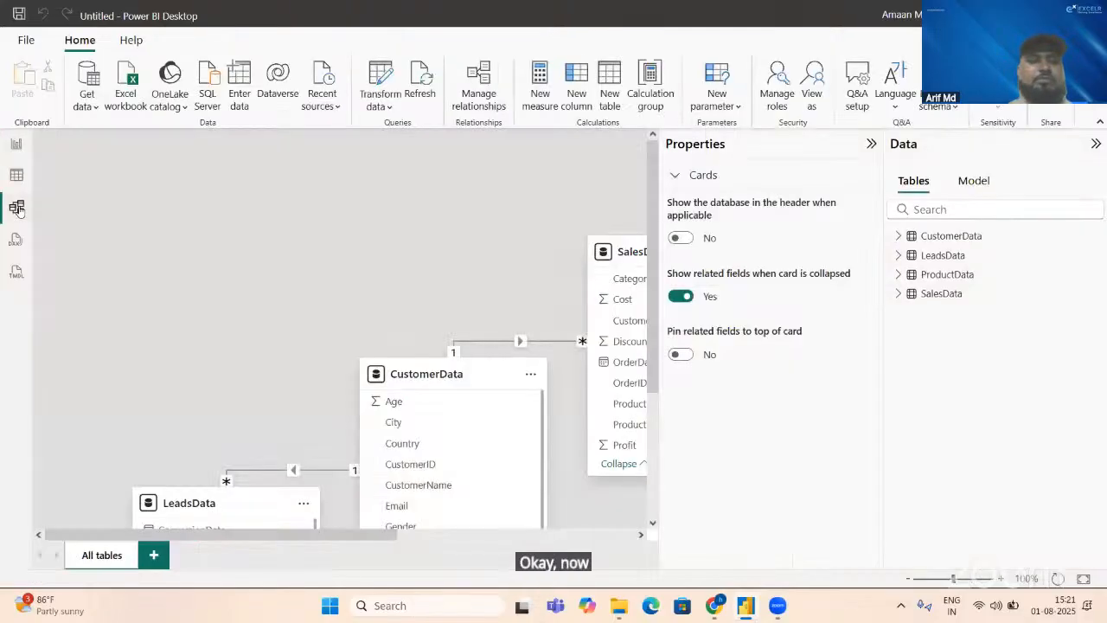
pyautogui.click(939, 582)
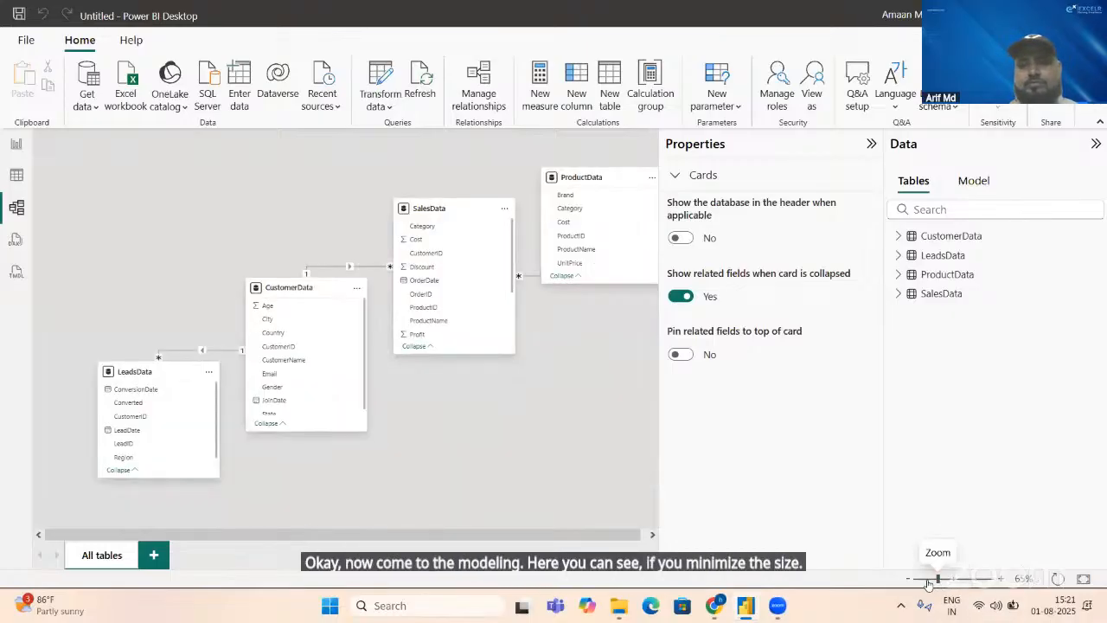
pyautogui.click(929, 581)
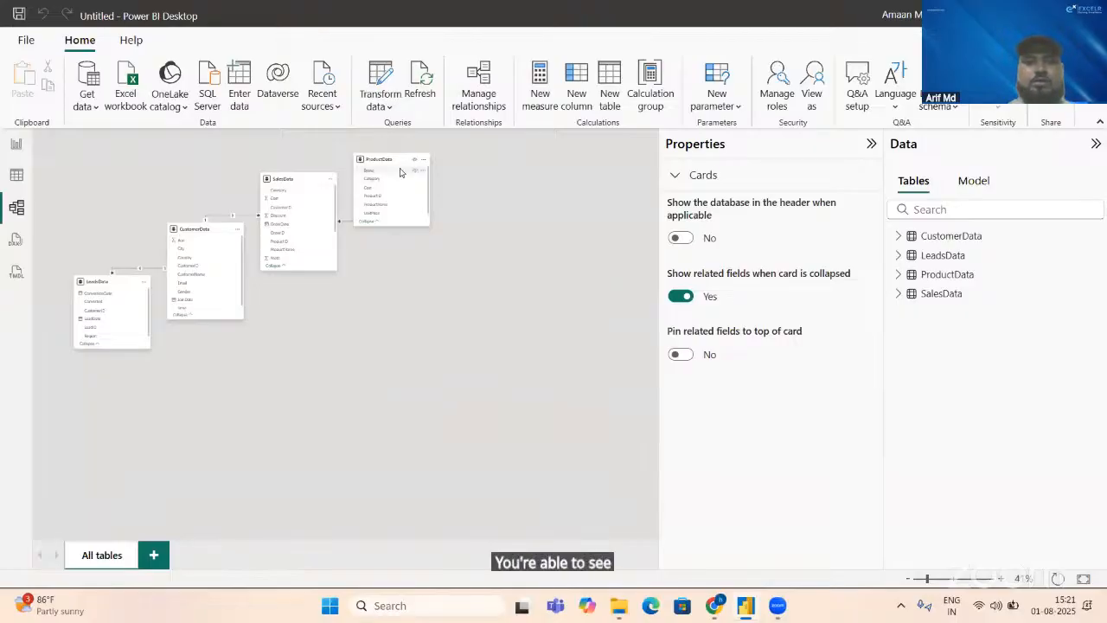
pyautogui.moveTo(390, 157); pyautogui.dragTo(544, 271)
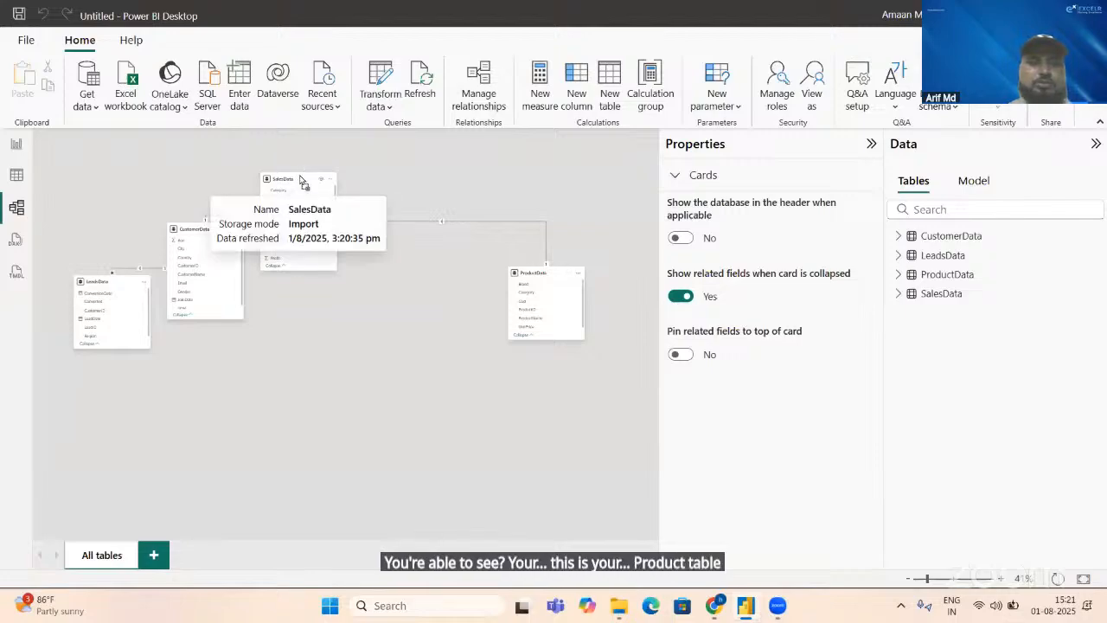
pyautogui.moveTo(300, 180); pyautogui.dragTo(402, 160)
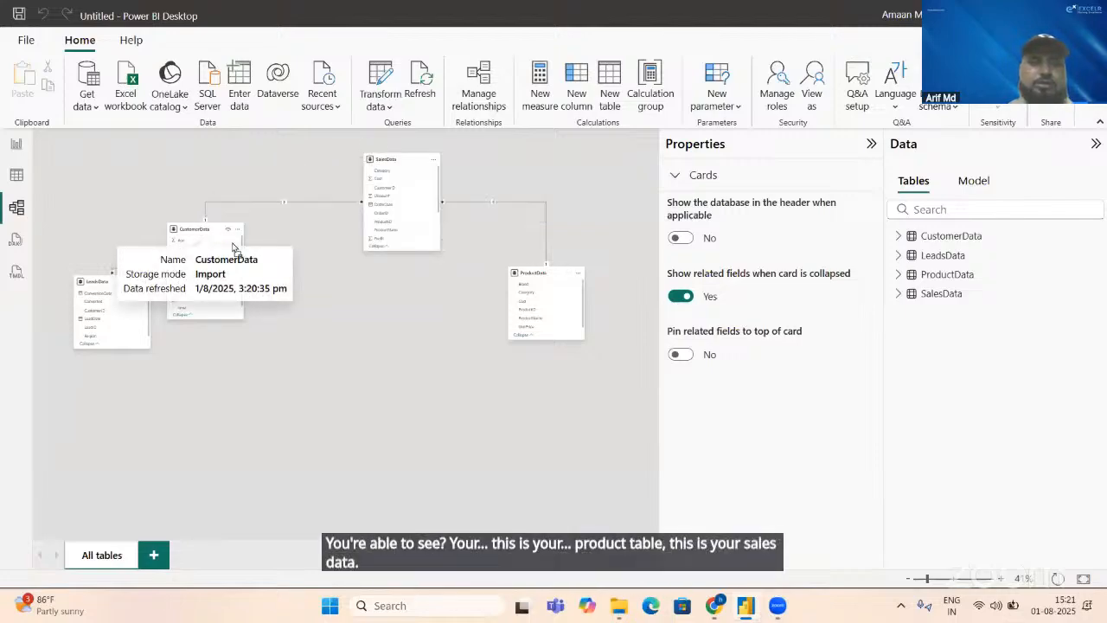
pyautogui.moveTo(201, 230); pyautogui.dragTo(255, 251)
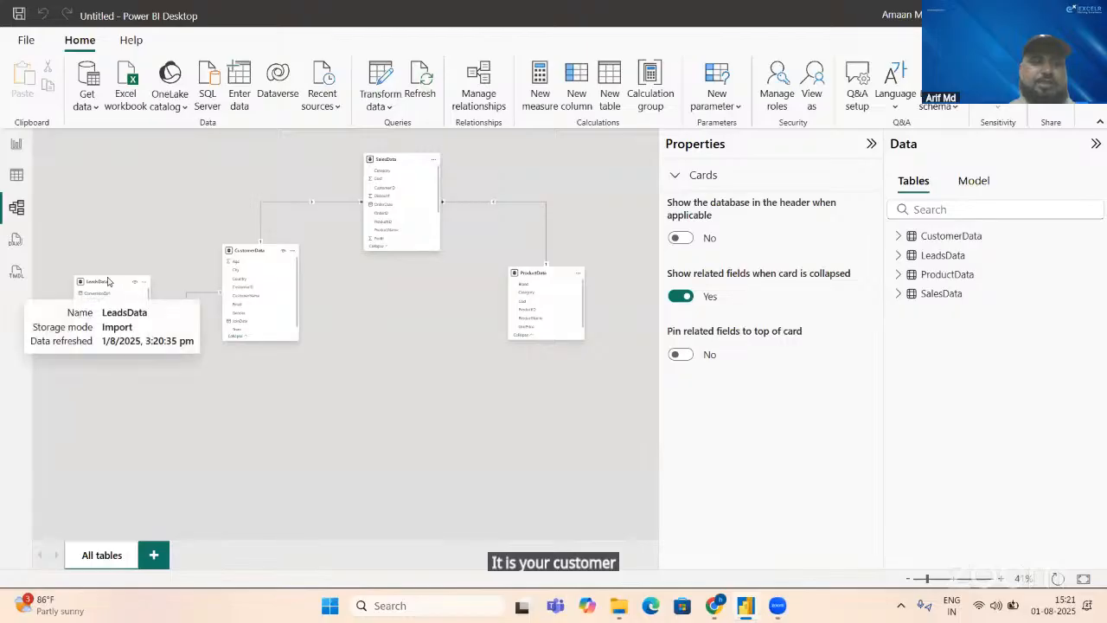
pyautogui.moveTo(110, 285); pyautogui.dragTo(97, 347)
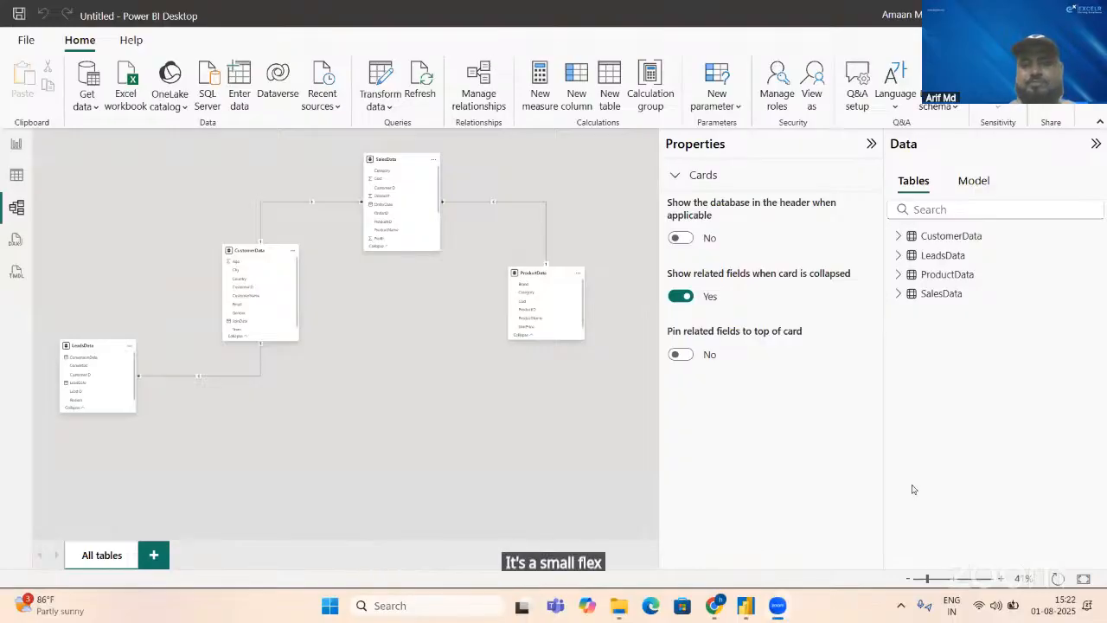
pyautogui.click(947, 578)
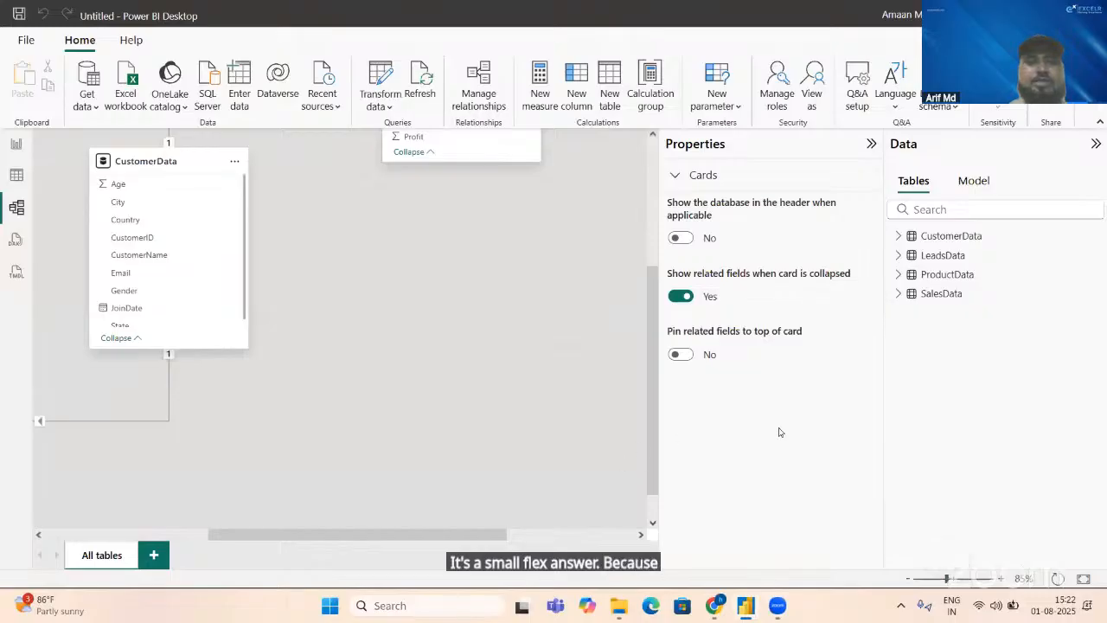
pyautogui.click(934, 578)
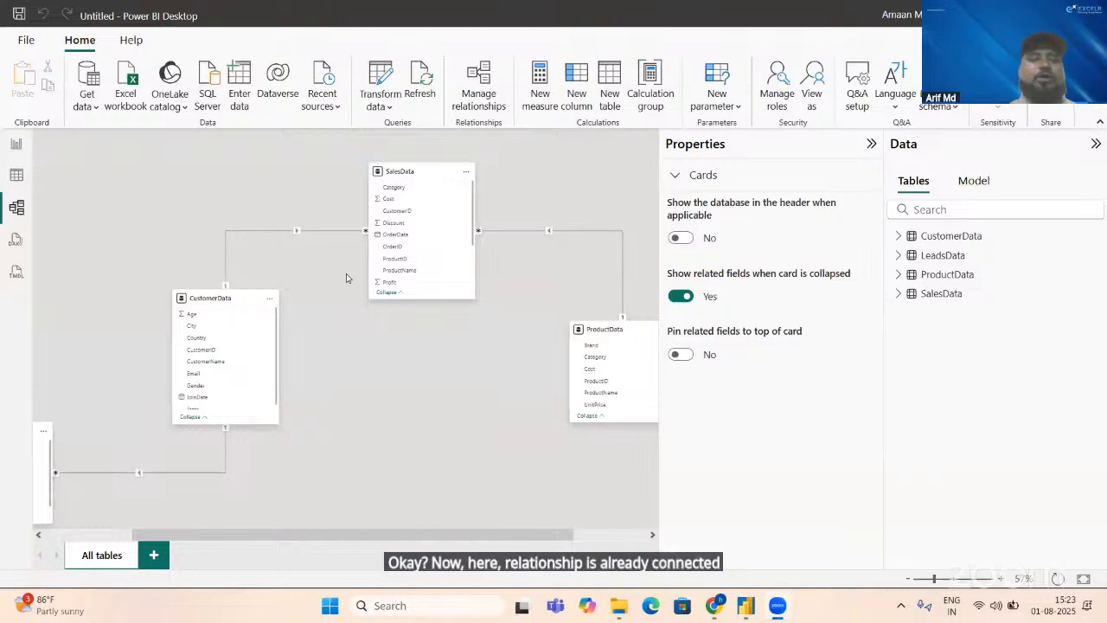
# Step: Switch to the New folder window in File Explorer and open the KPI Word document to read the dashboard requirements
pyautogui.hotkey('alt', 'Tab')
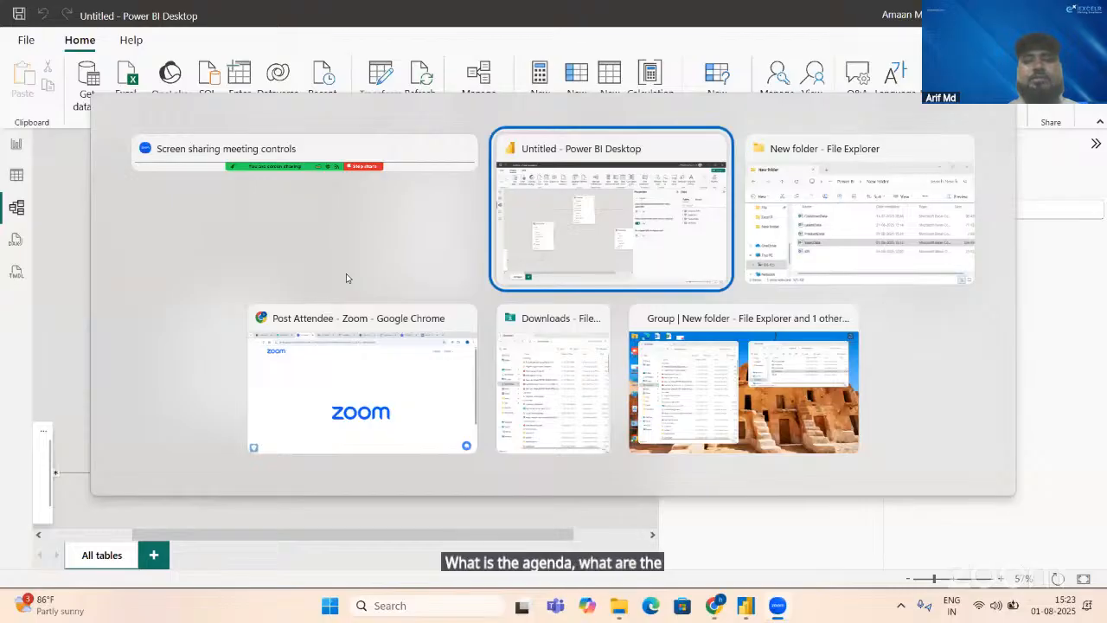
pyautogui.hotkey('alt', 'Tab')
pyautogui.click(695, 214)
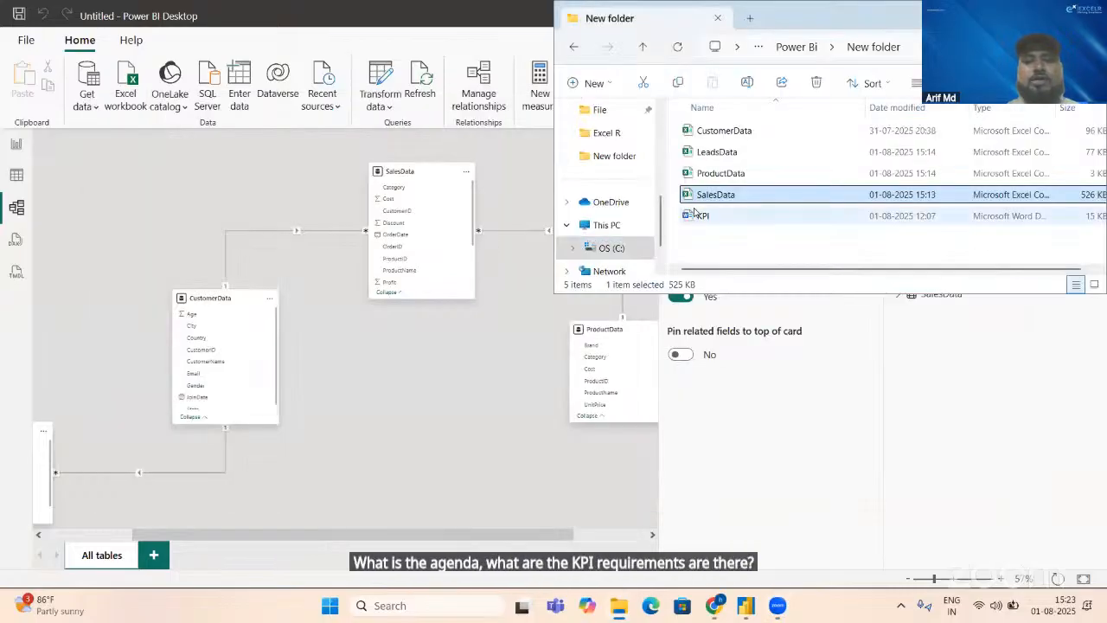
pyautogui.doubleClick(695, 214)
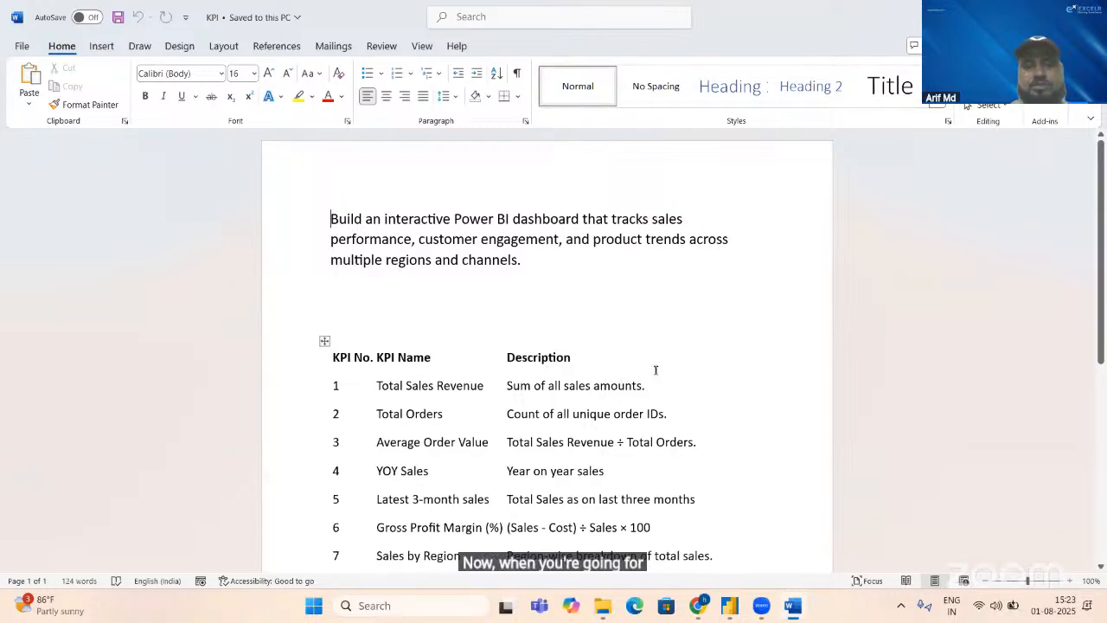
# Step: Return to Power BI's report view, search the data fields for "Sales" to examine the SalesData columns, and clear the search
pyautogui.hotkey('alt', 'Tab')
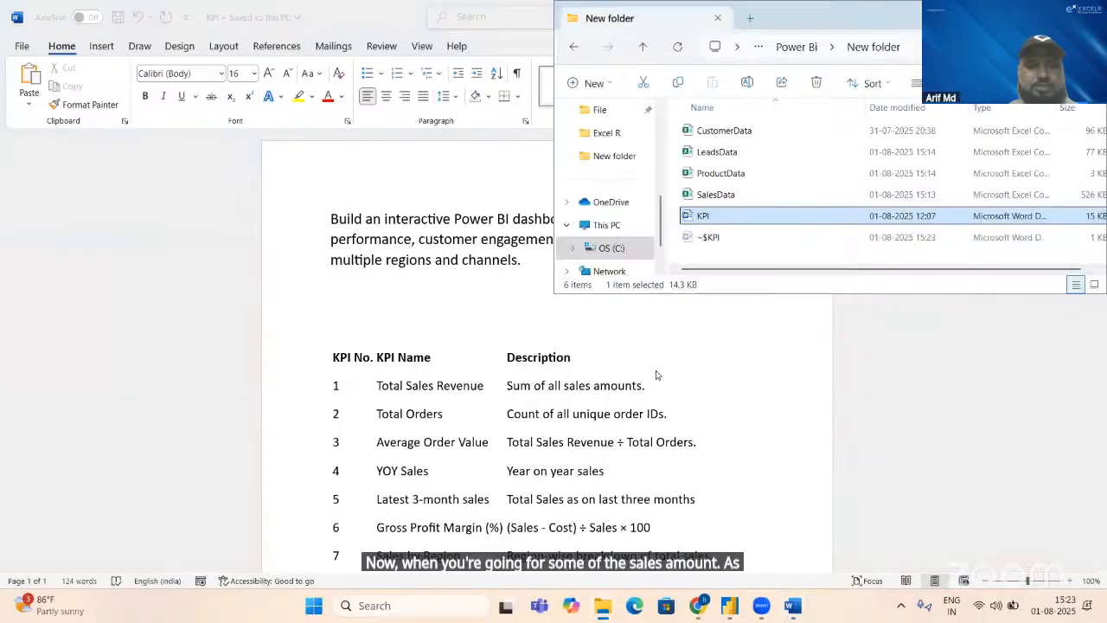
pyautogui.hotkey('alt', 'Tab')
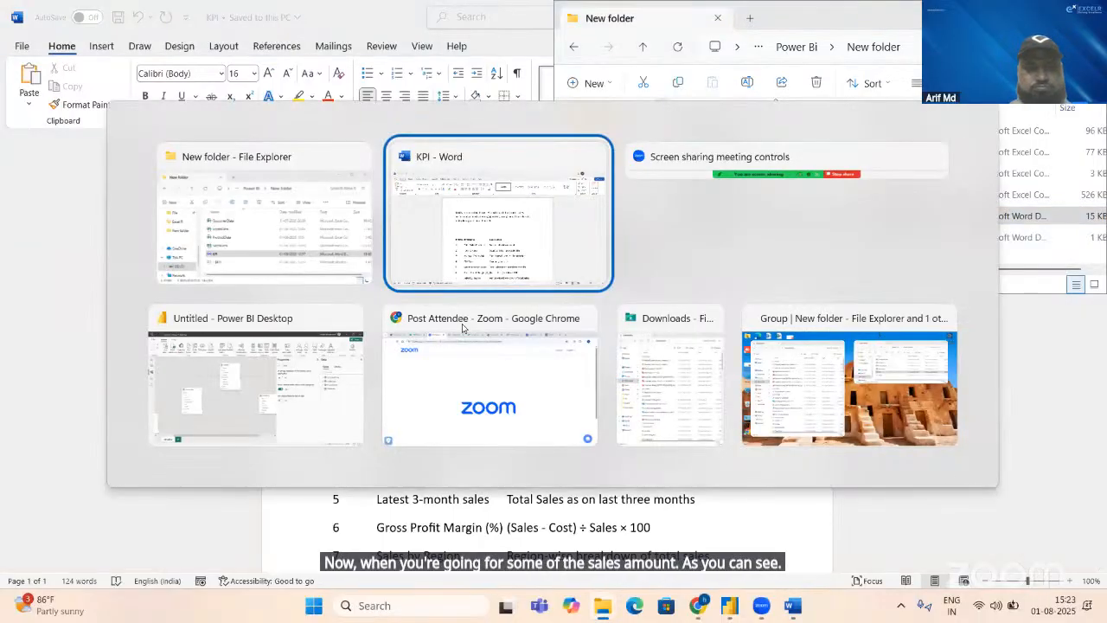
pyautogui.press('Tab')
pyautogui.press('Tab')
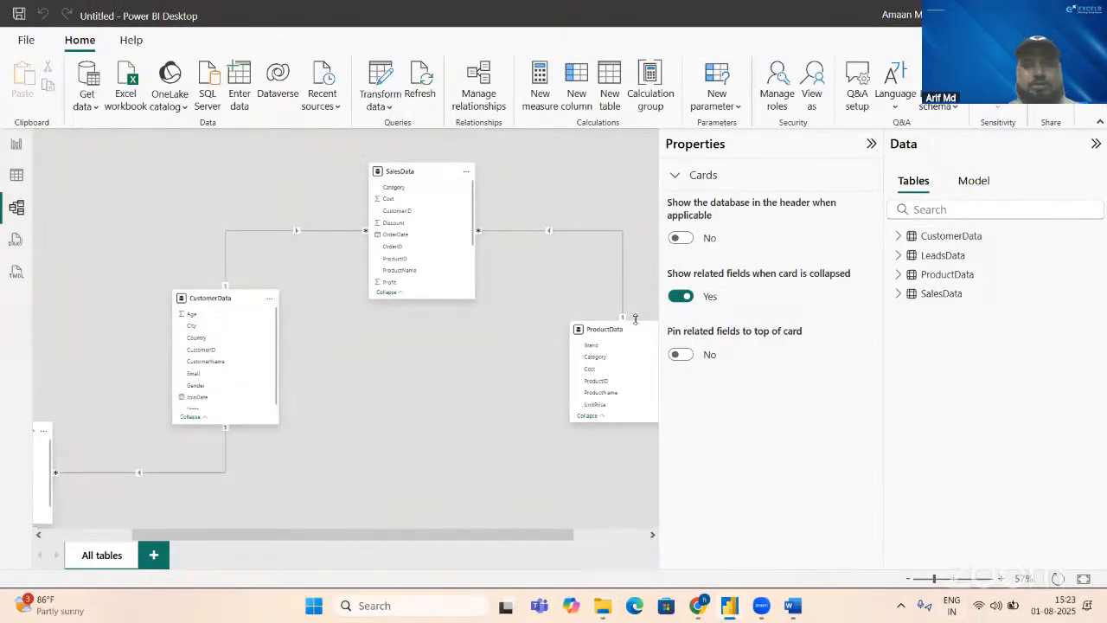
pyautogui.click(16, 144)
pyautogui.click(985, 174)
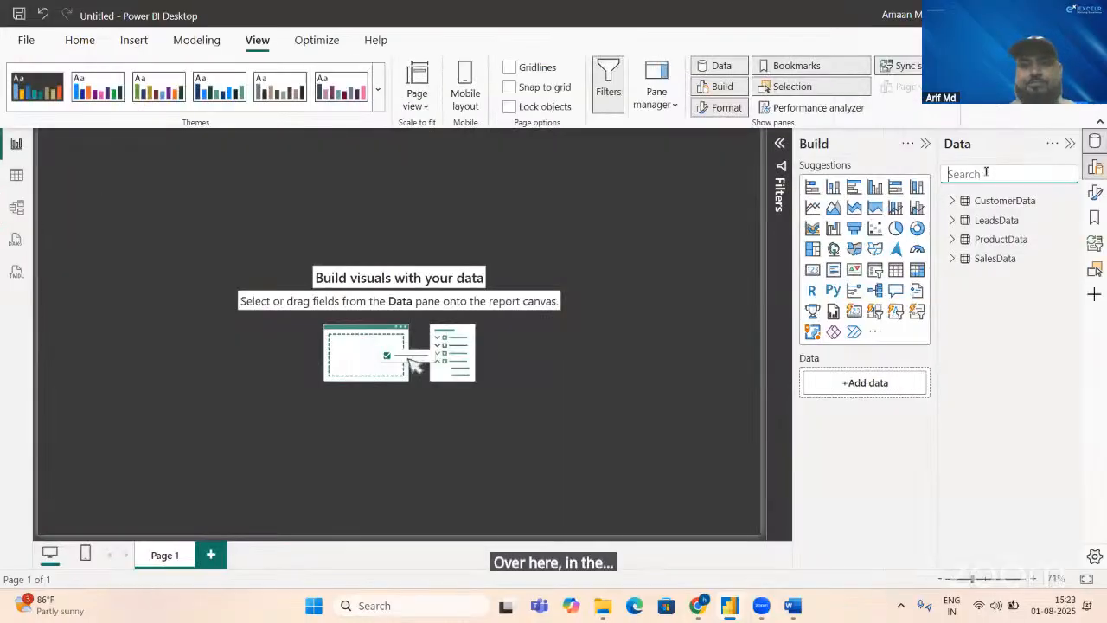
pyautogui.write('Sales')
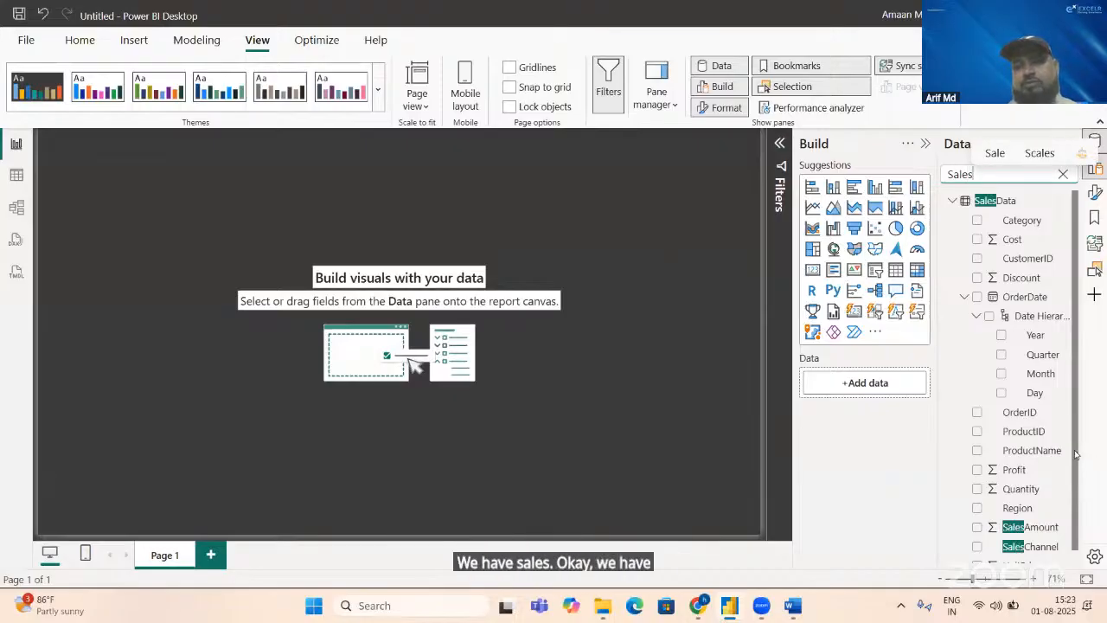
pyautogui.scroll(-1, 1076, 455)
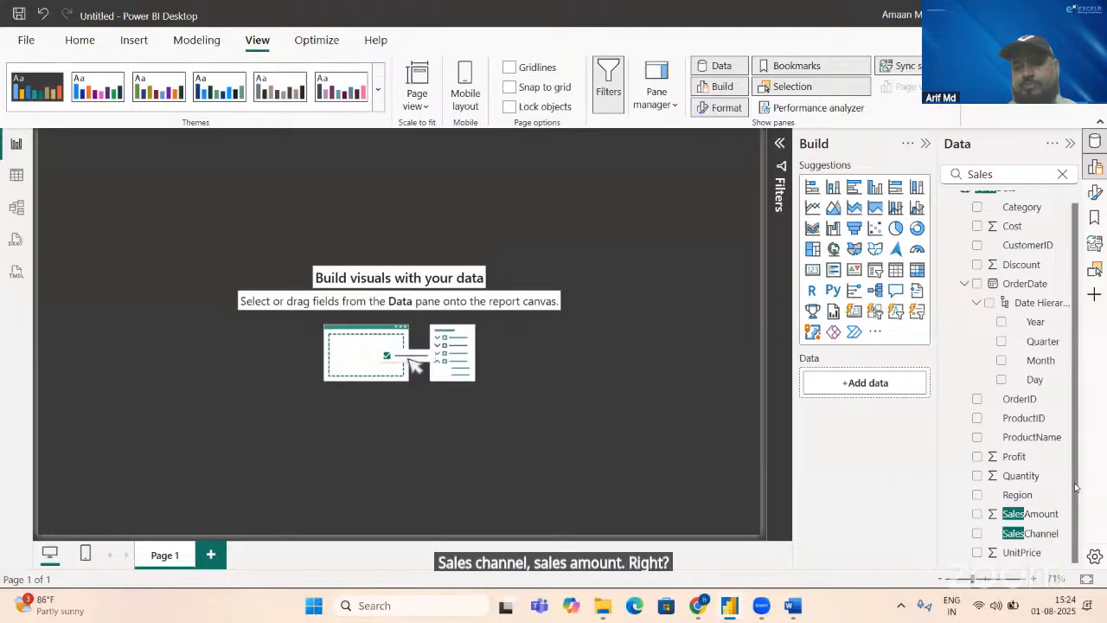
pyautogui.scroll(1, 1076, 424)
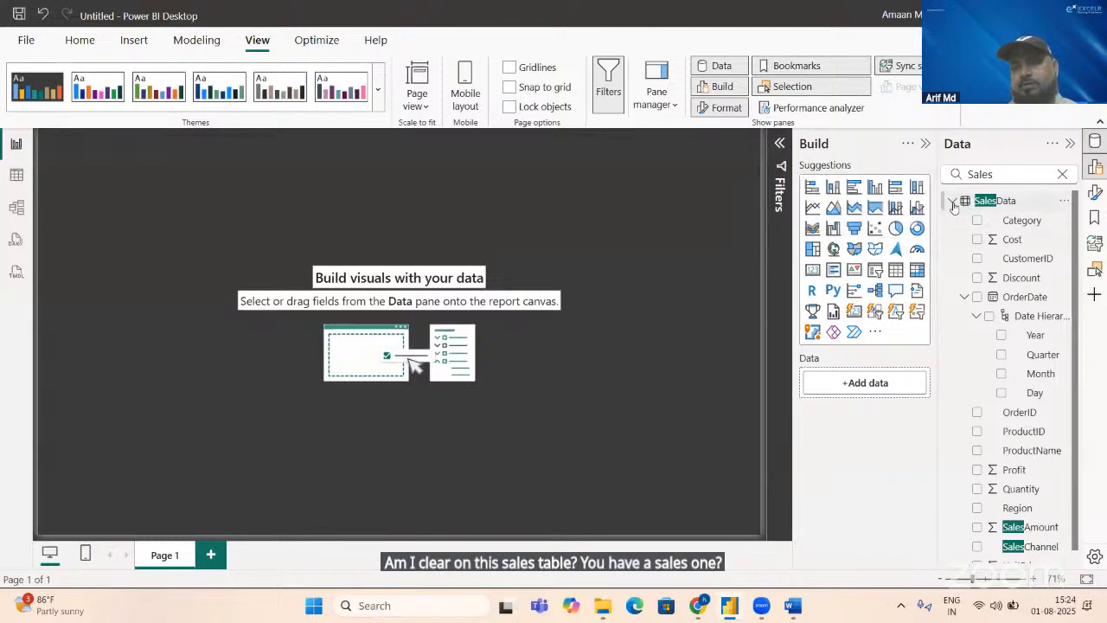
pyautogui.click(1056, 176)
pyautogui.click(1062, 175)
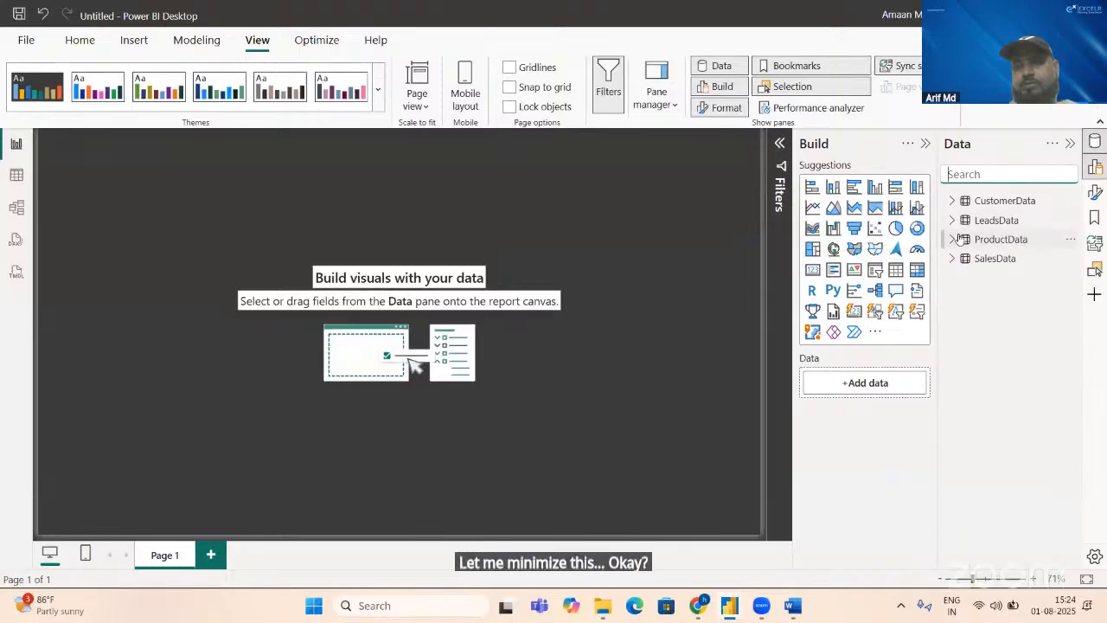
# Step: Select and expand the ProductData table to examine its fields, recheck the KPI document in Word, and return to Power BI
pyautogui.click(959, 239)
pyautogui.click(953, 240)
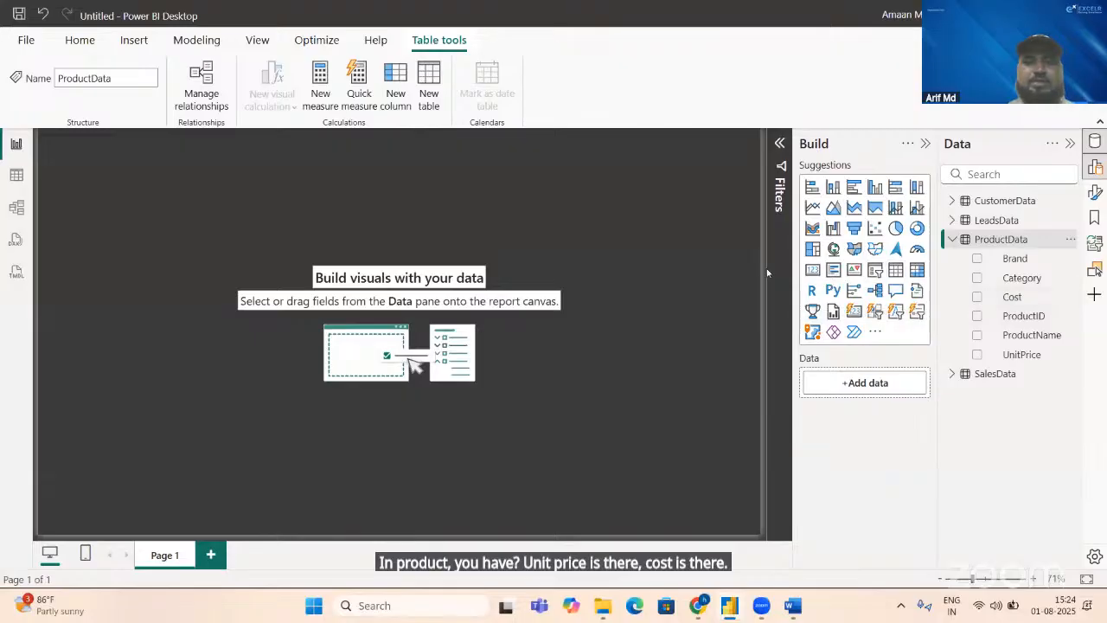
pyautogui.hotkey('alt', 'Tab')
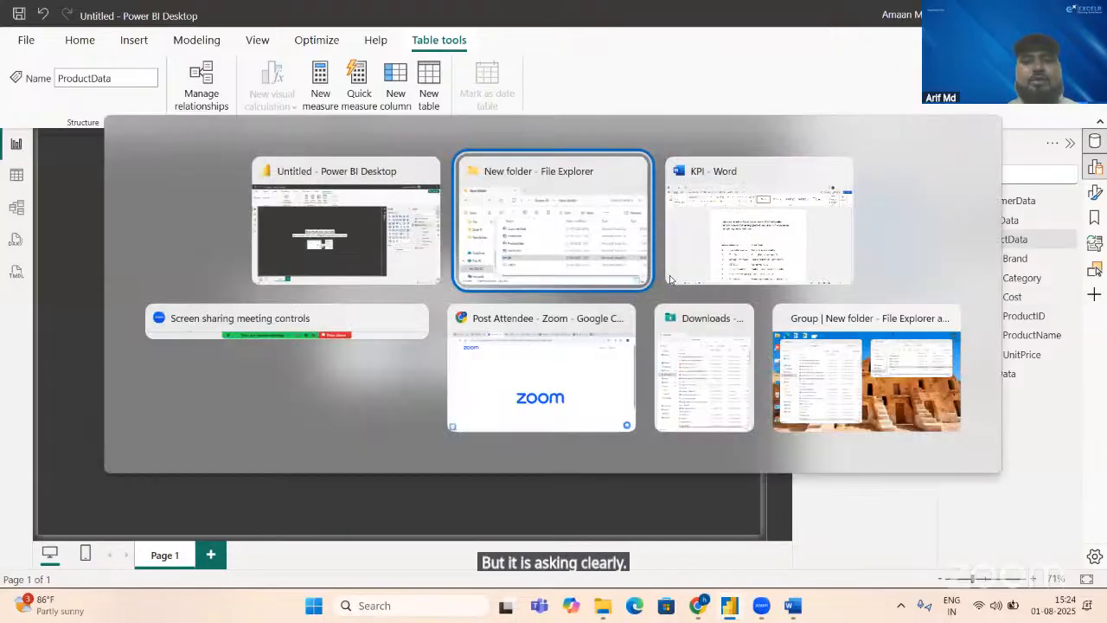
pyautogui.click(671, 278)
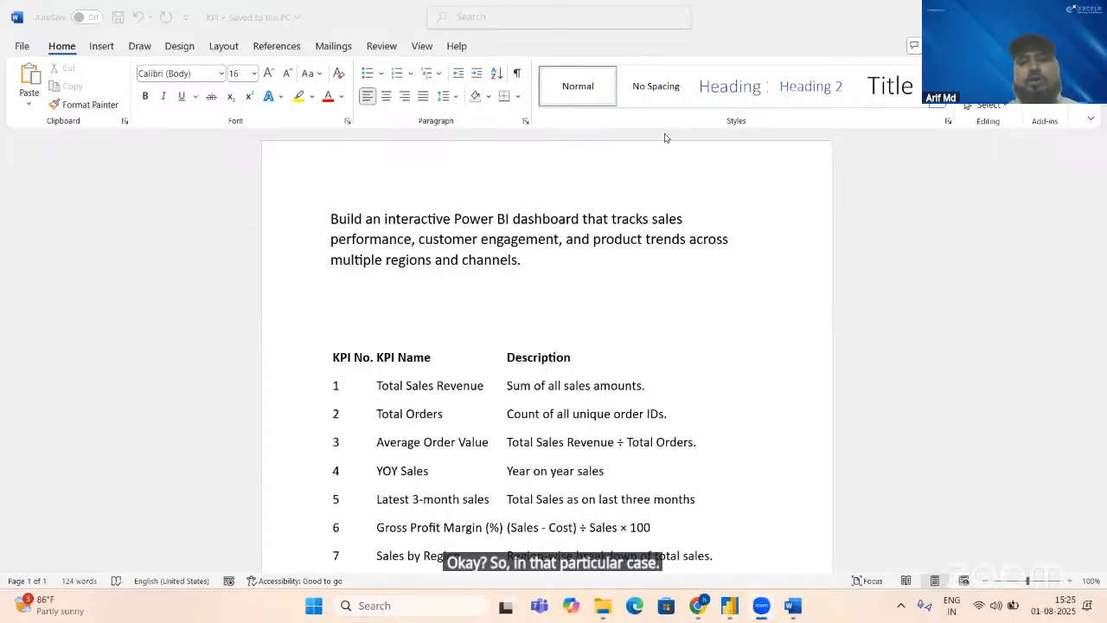
pyautogui.hotkey('alt', 'Tab')
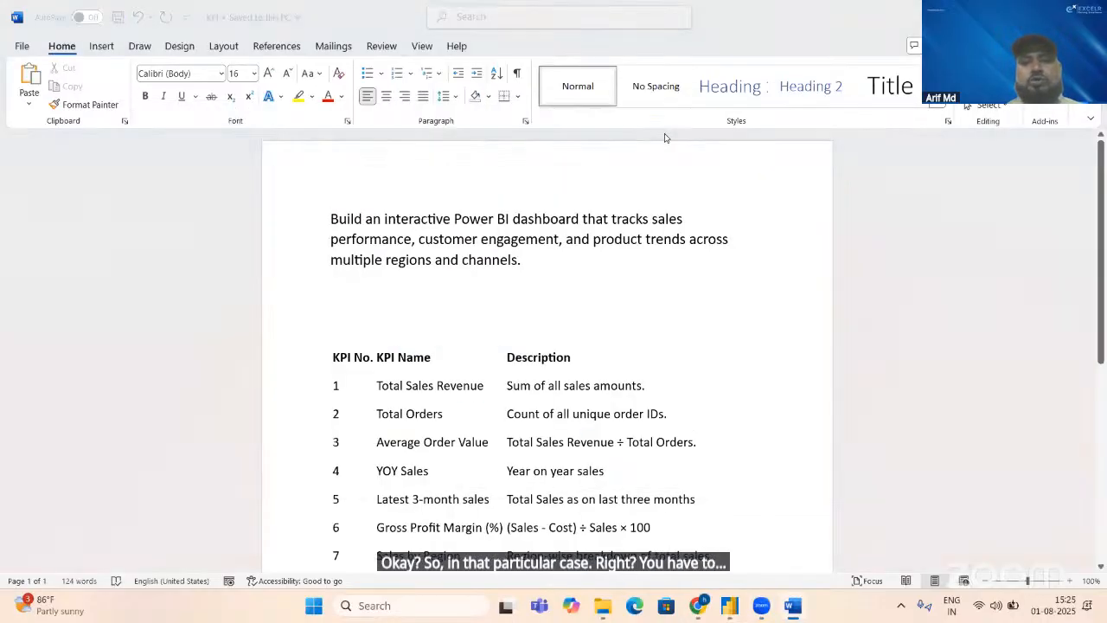
pyautogui.hotkey('alt', 'Tab')
pyautogui.hotkey('alt', 'Tab')
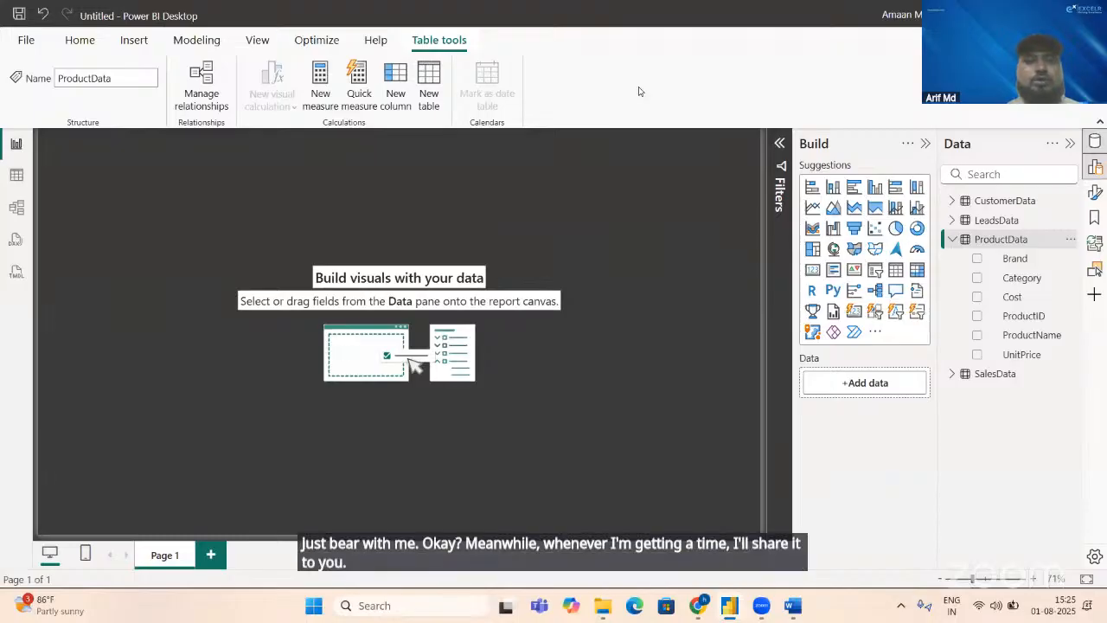
# Step: Start a new measure in the ProductData table and name it "Sales revenue"
pyautogui.click(318, 103)
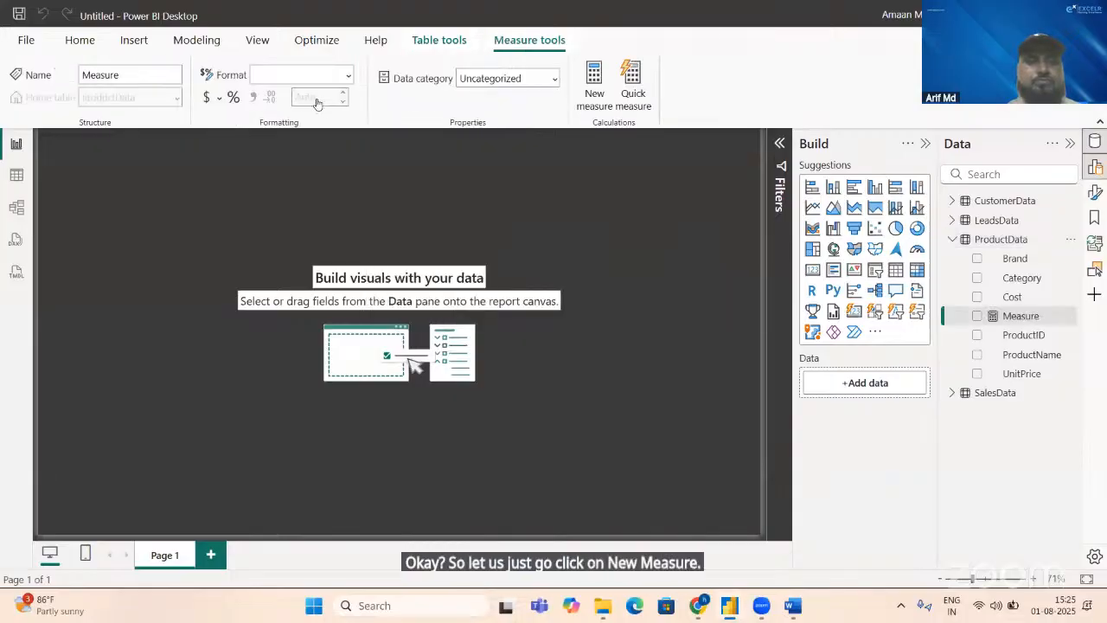
pyautogui.press('BackSpace')
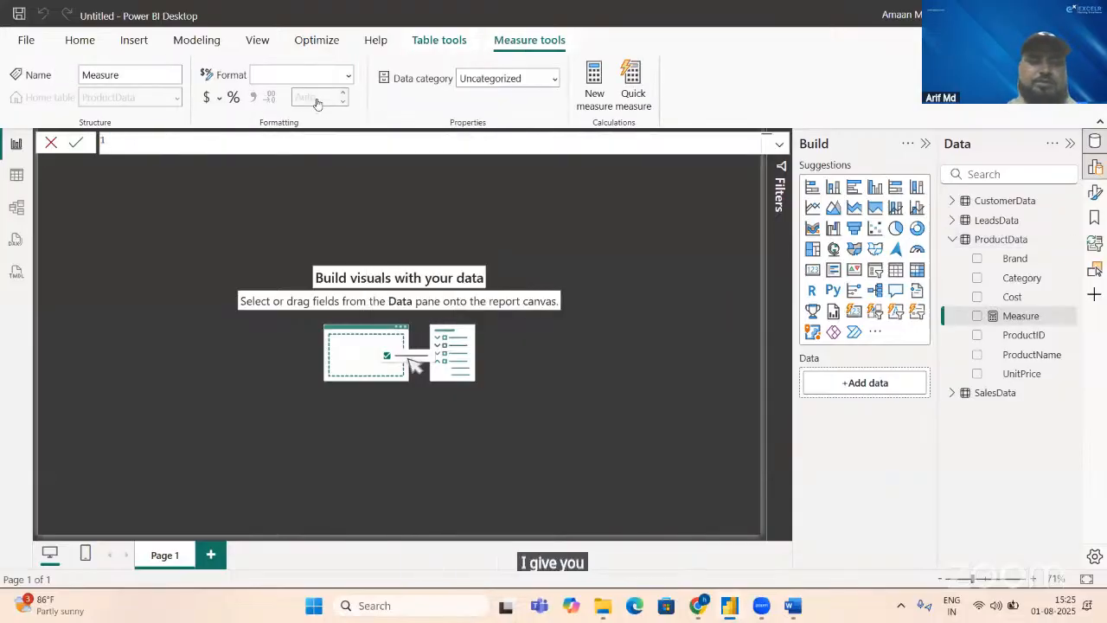
pyautogui.write('Sales re')
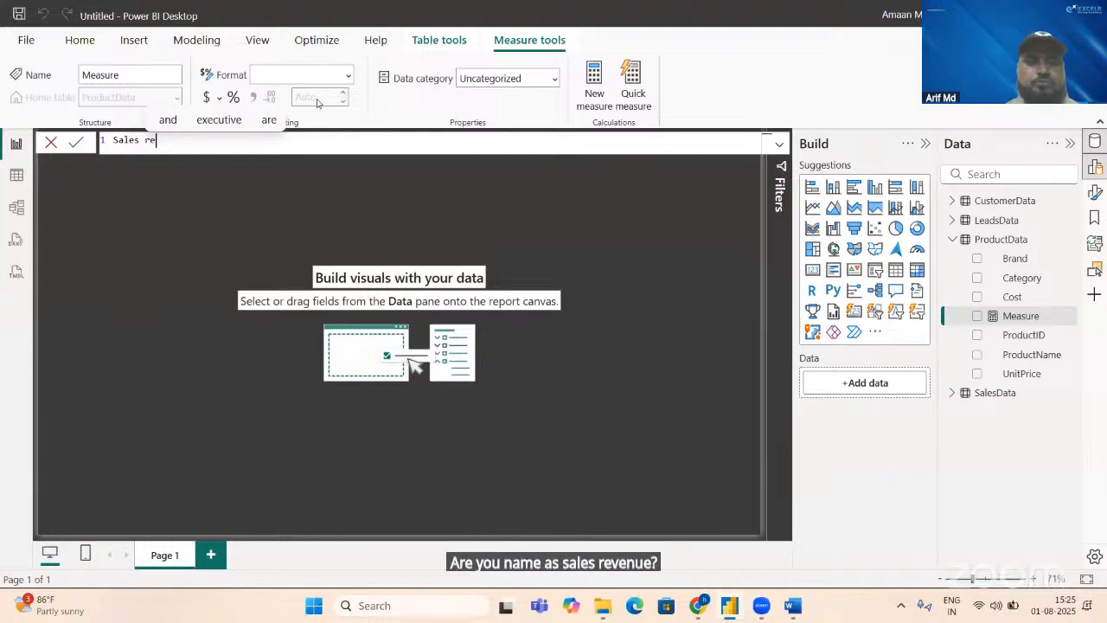
pyautogui.write('vernue')
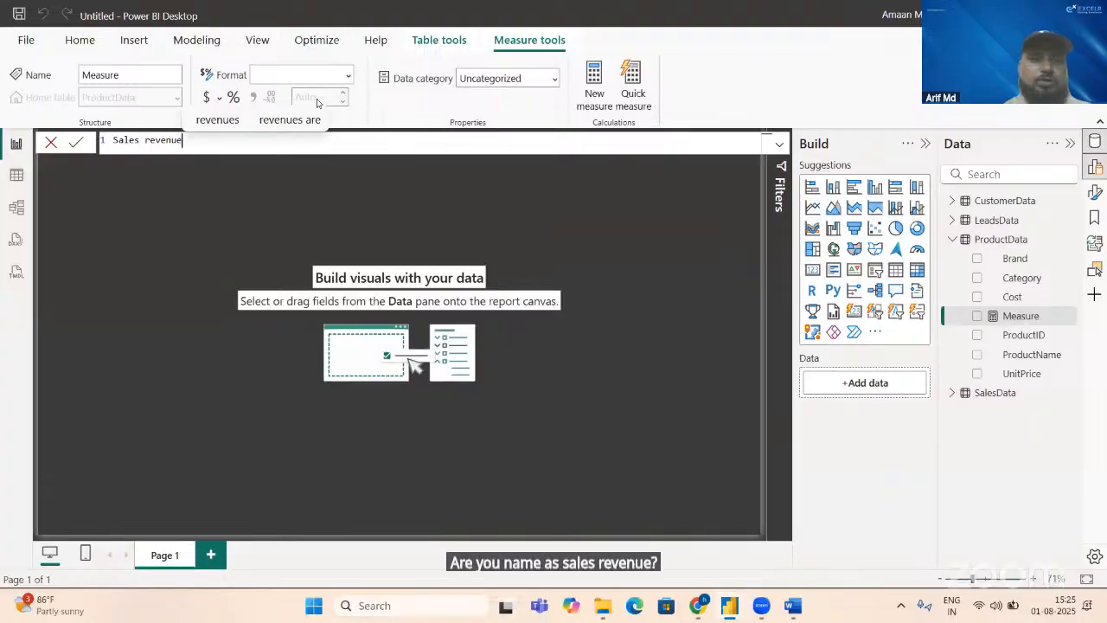
pyautogui.click(220, 122)
pyautogui.press('BackSpace')
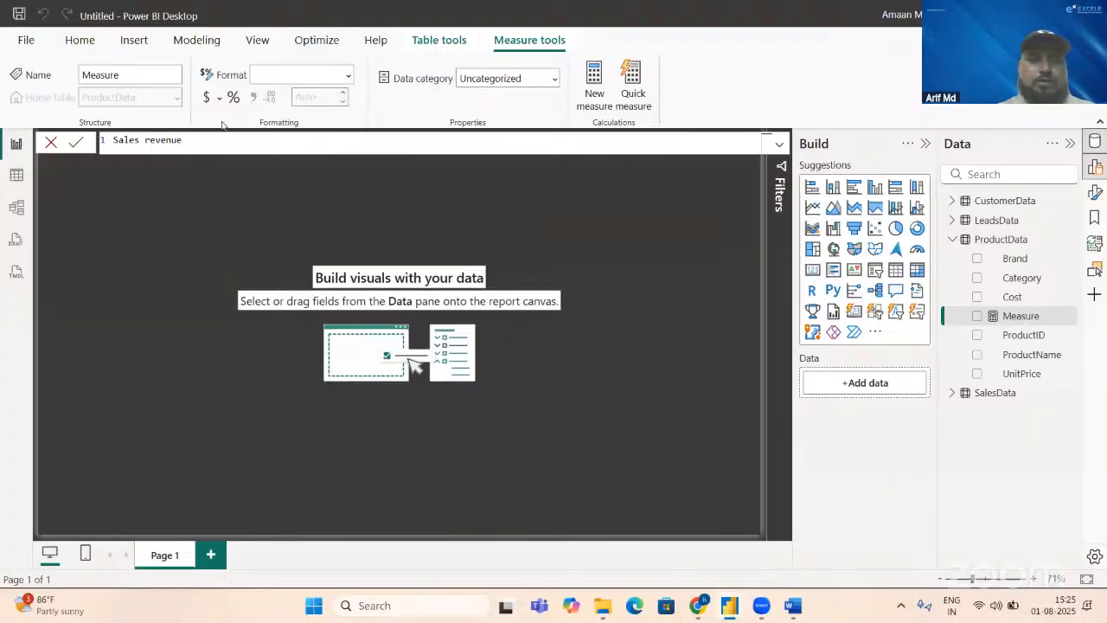
# Step: Define the Sales revenue measure as SUM(SalesData[SalesAmount]) and commit the formula
pyautogui.write('=sum')
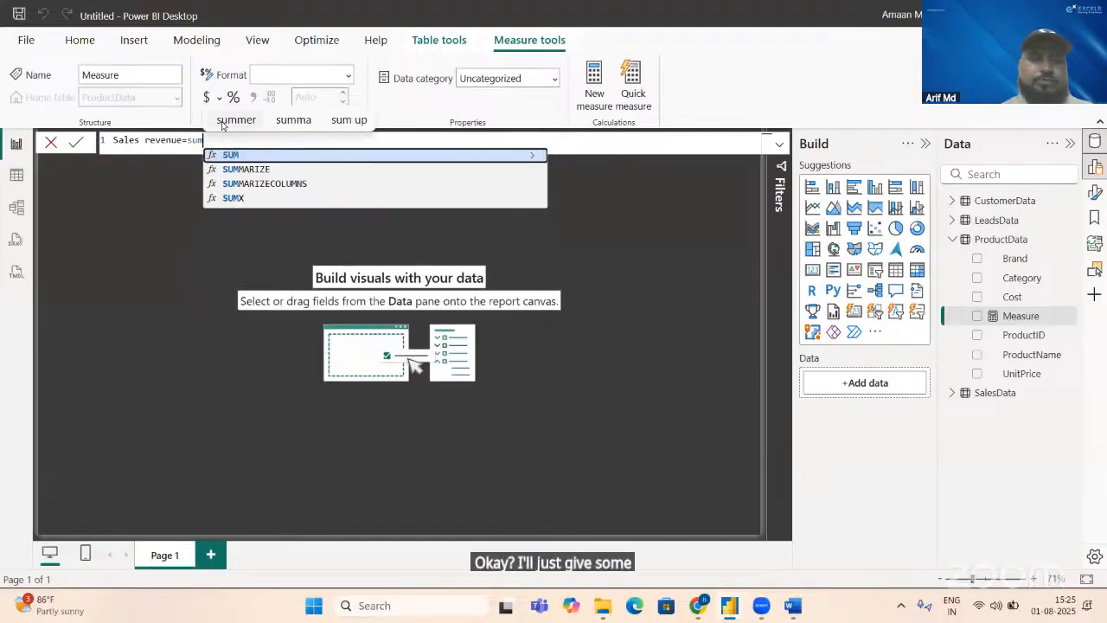
pyautogui.press('Tab')
pyautogui.write('sal')
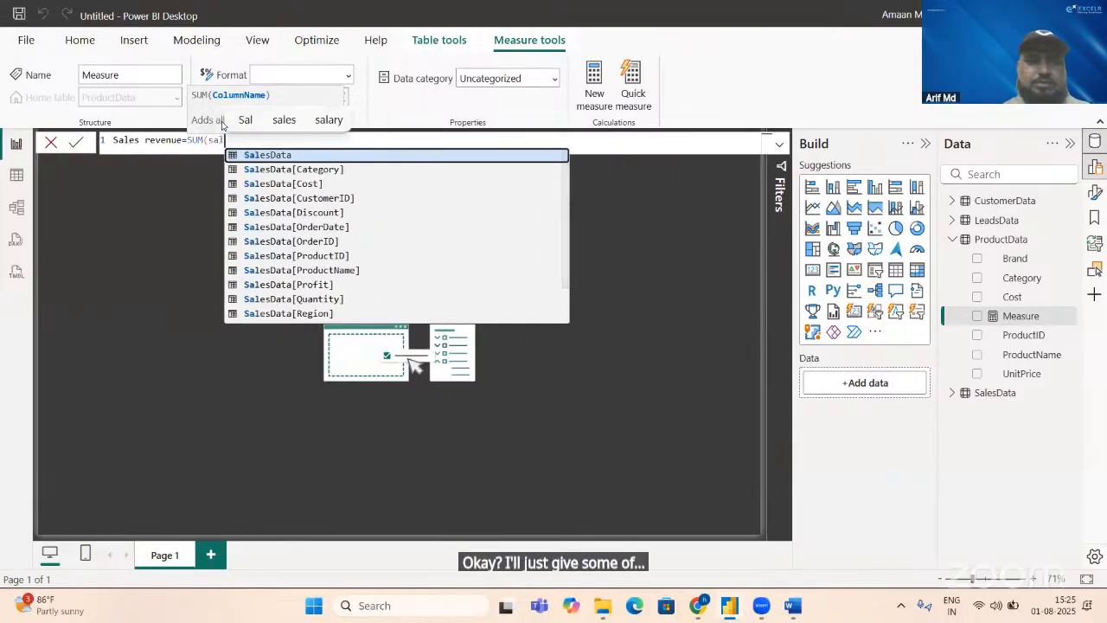
pyautogui.press('Down')
pyautogui.press('Down')
pyautogui.press('Down')
pyautogui.press('Down')
pyautogui.press('Down')
pyautogui.press('Down')
pyautogui.press('Down')
pyautogui.press('Down')
pyautogui.press('Down')
pyautogui.press('Down')
pyautogui.press('Down')
pyautogui.press('Down')
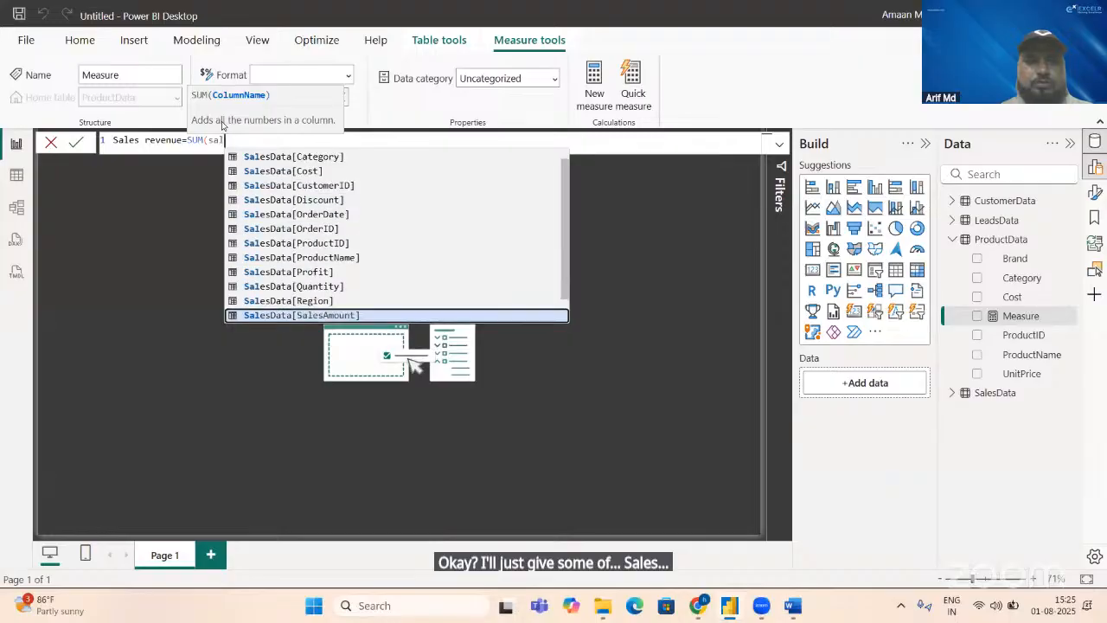
pyautogui.press('Tab')
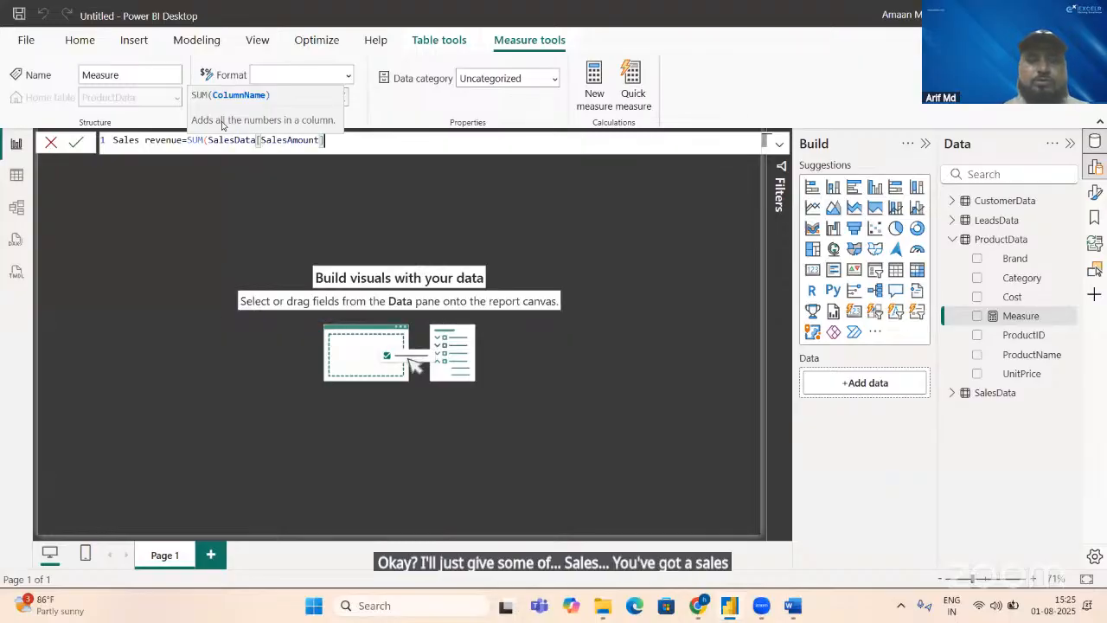
pyautogui.write(')')
pyautogui.press('Return')
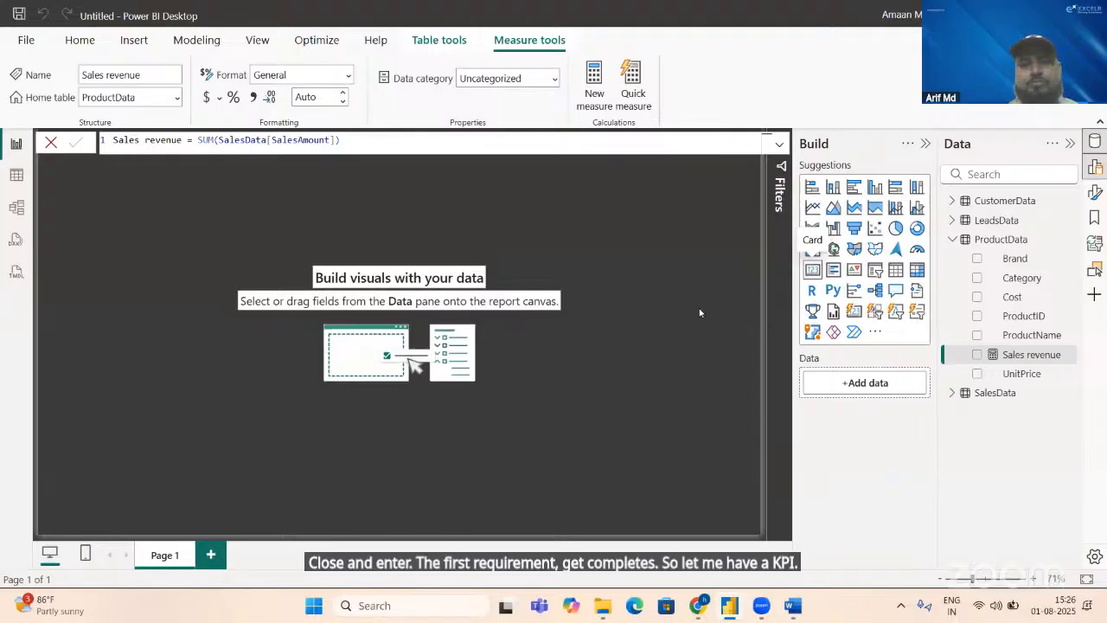
# Step: Add a card visual showing the Sales revenue measure, move it to the upper middle of the page, and size it to fit the full value
pyautogui.click(812, 269)
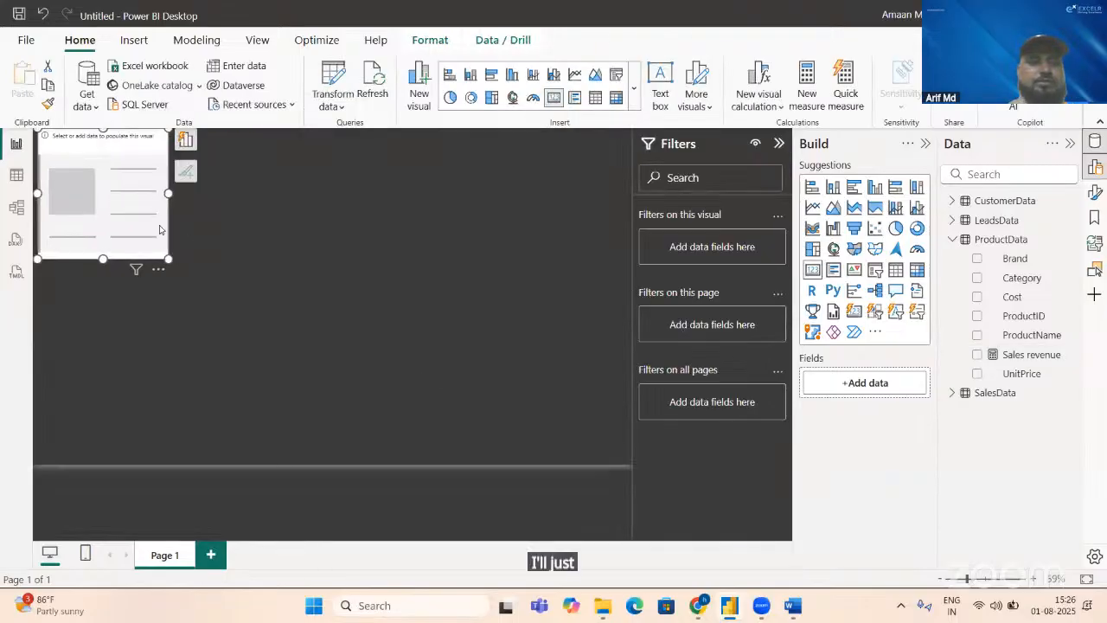
pyautogui.moveTo(171, 258); pyautogui.dragTo(156, 170)
pyautogui.moveTo(95, 152); pyautogui.dragTo(526, 242)
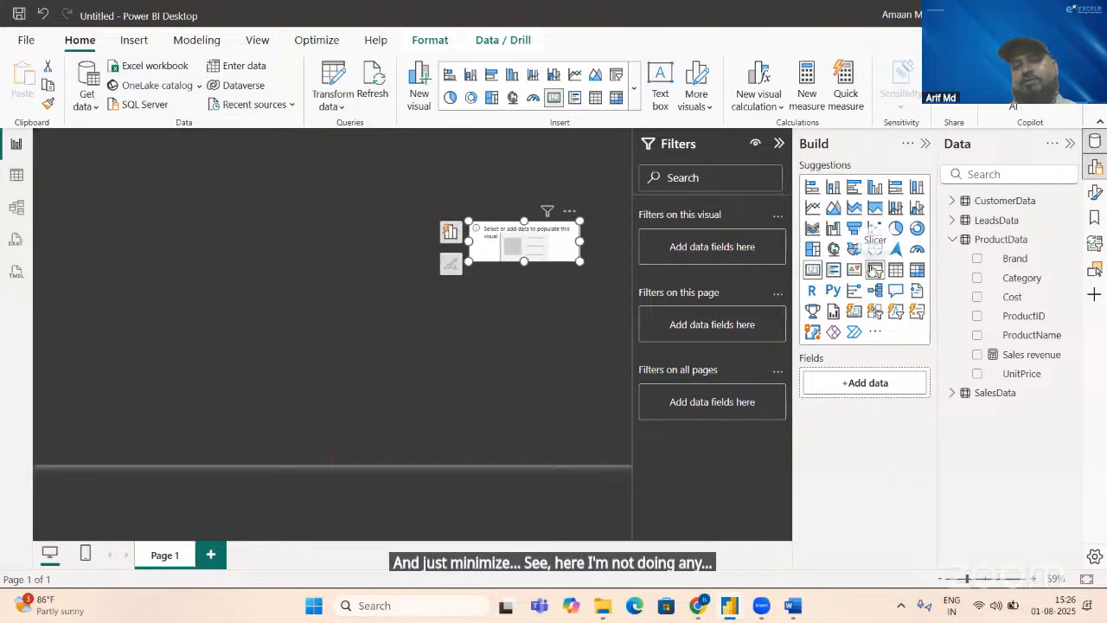
pyautogui.click(978, 362)
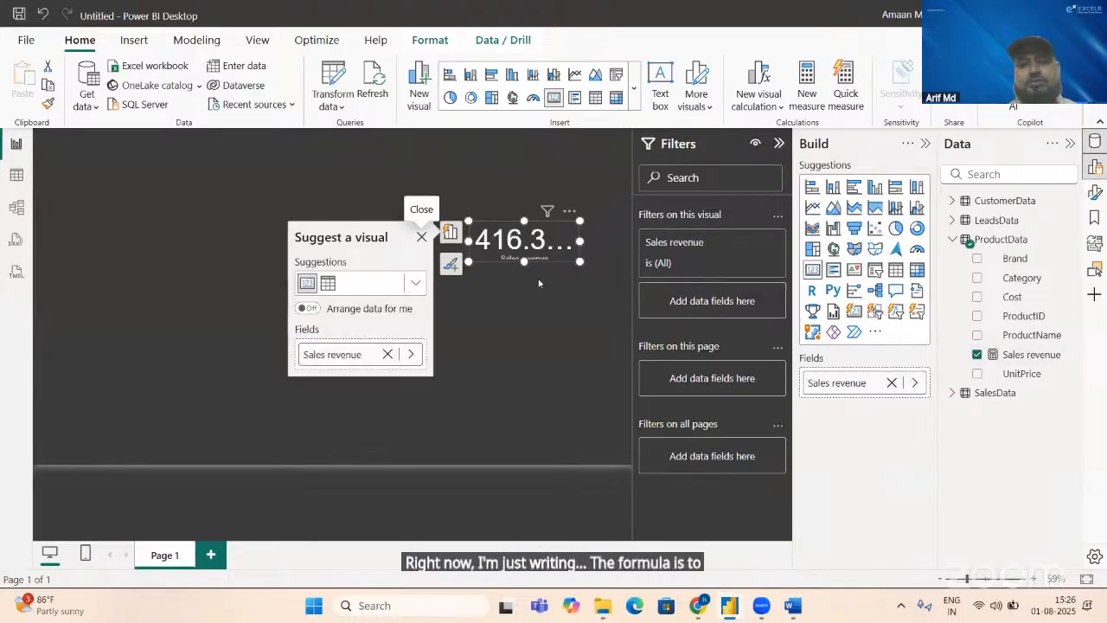
pyautogui.moveTo(580, 261); pyautogui.dragTo(594, 274)
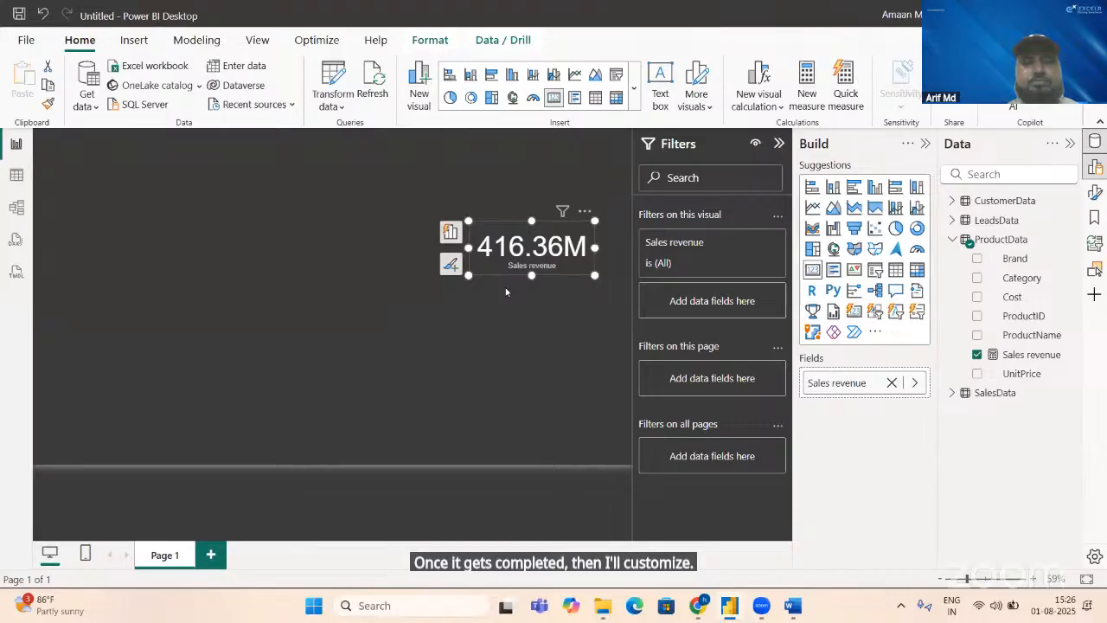
# Step: Recheck the Total Orders requirement in the Word KPI document, return to Power BI, search the data fields for "order", and clear the search
pyautogui.hotkey('alt', 'Tab')
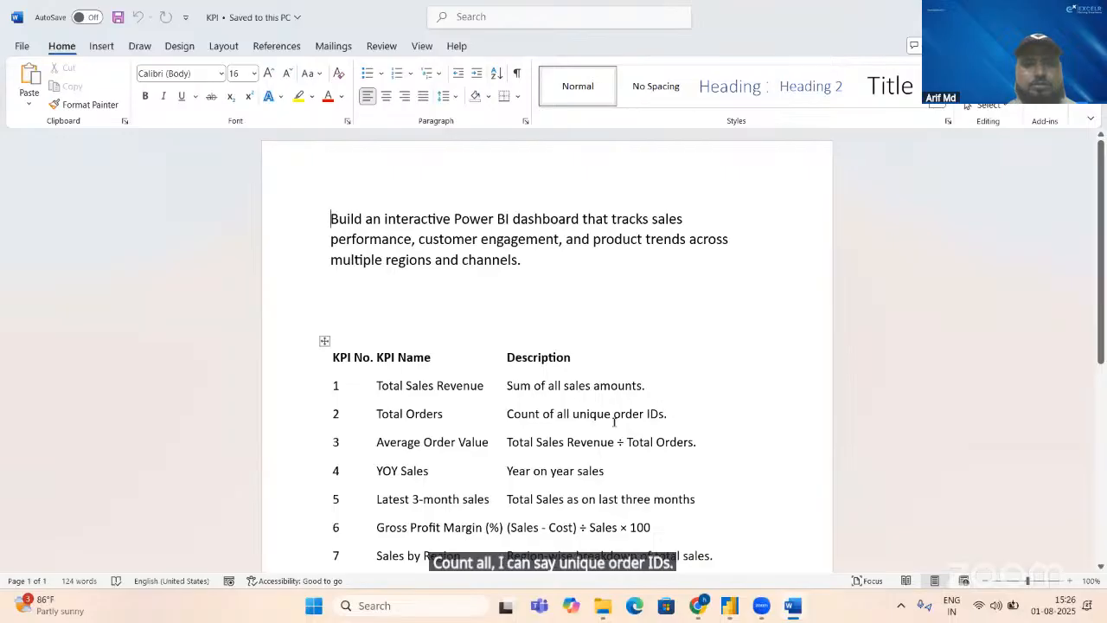
pyautogui.hotkey('alt', 'Tab')
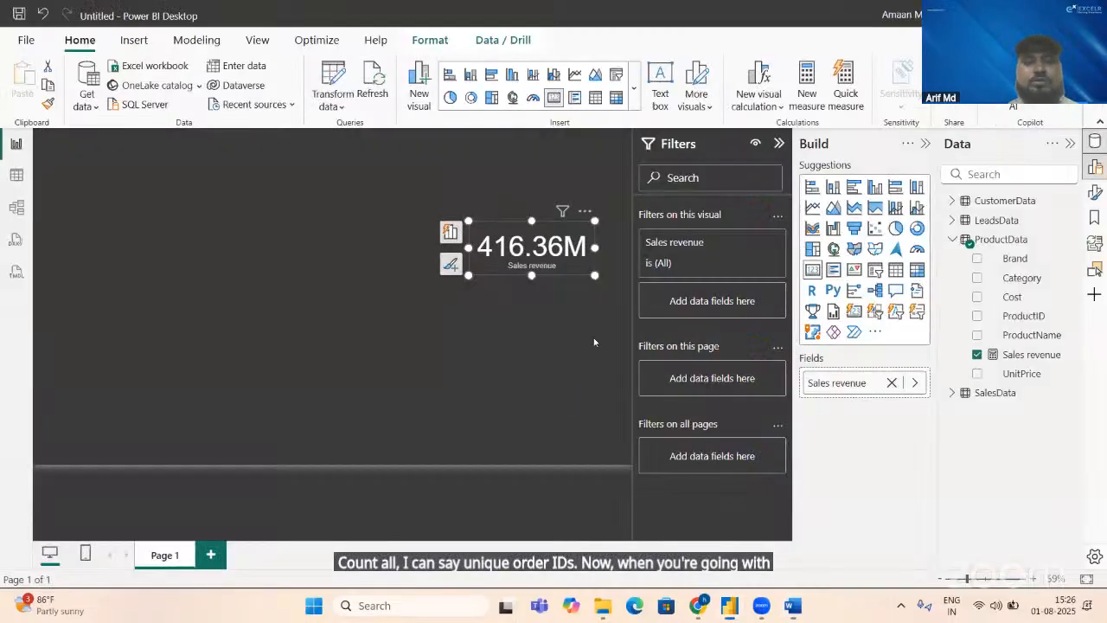
pyautogui.click(1004, 176)
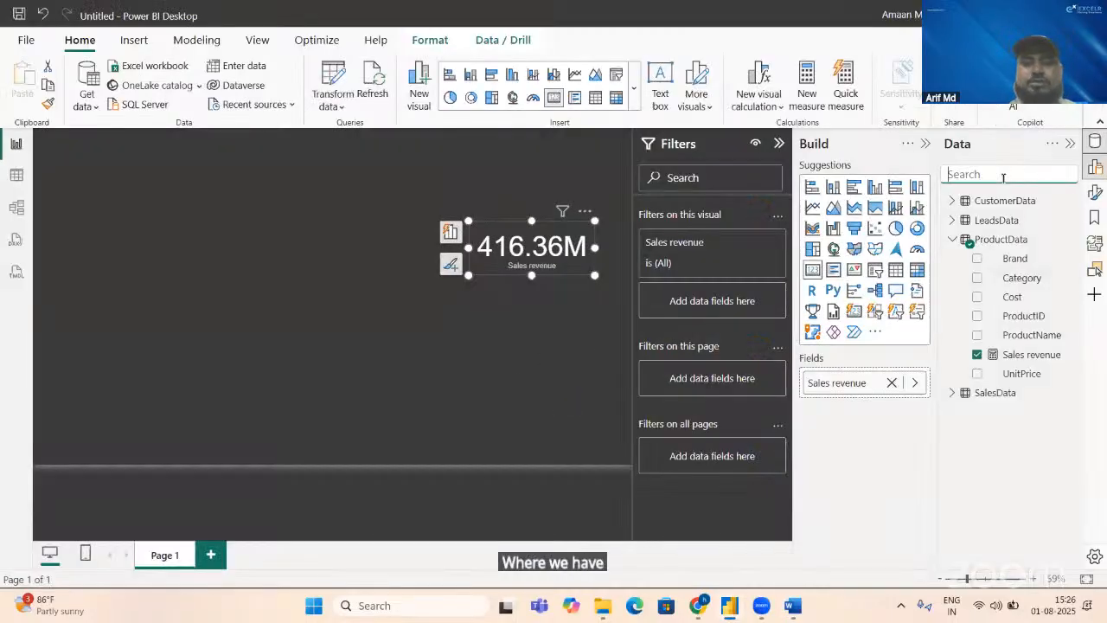
pyautogui.write('order')
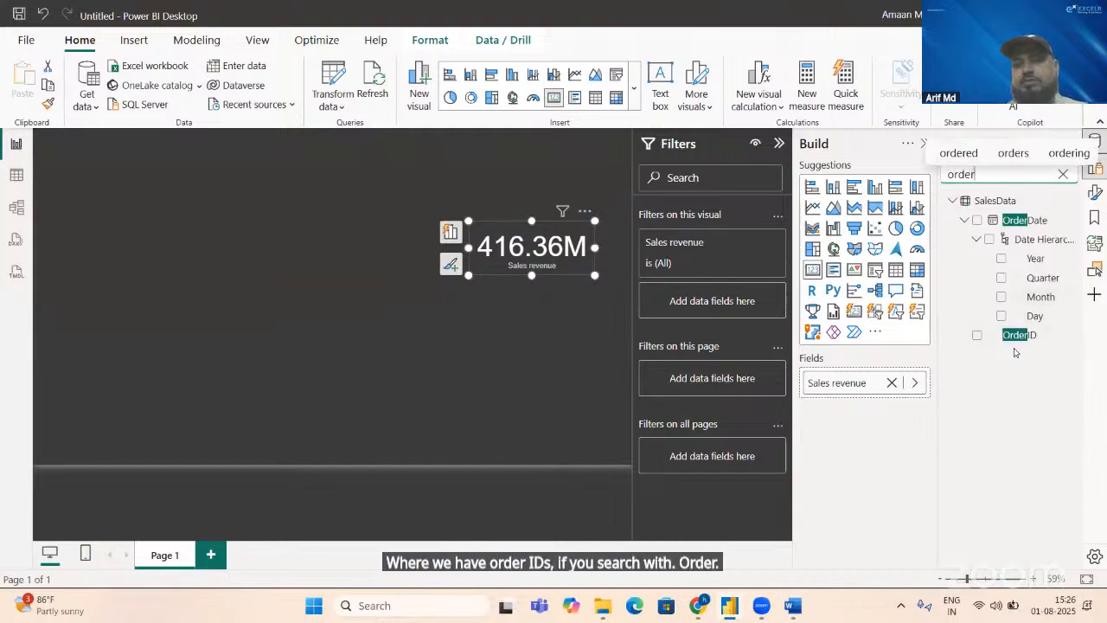
pyautogui.press('BackSpace')
pyautogui.press('BackSpace')
pyautogui.press('BackSpace')
pyautogui.press('BackSpace')
pyautogui.press('BackSpace')
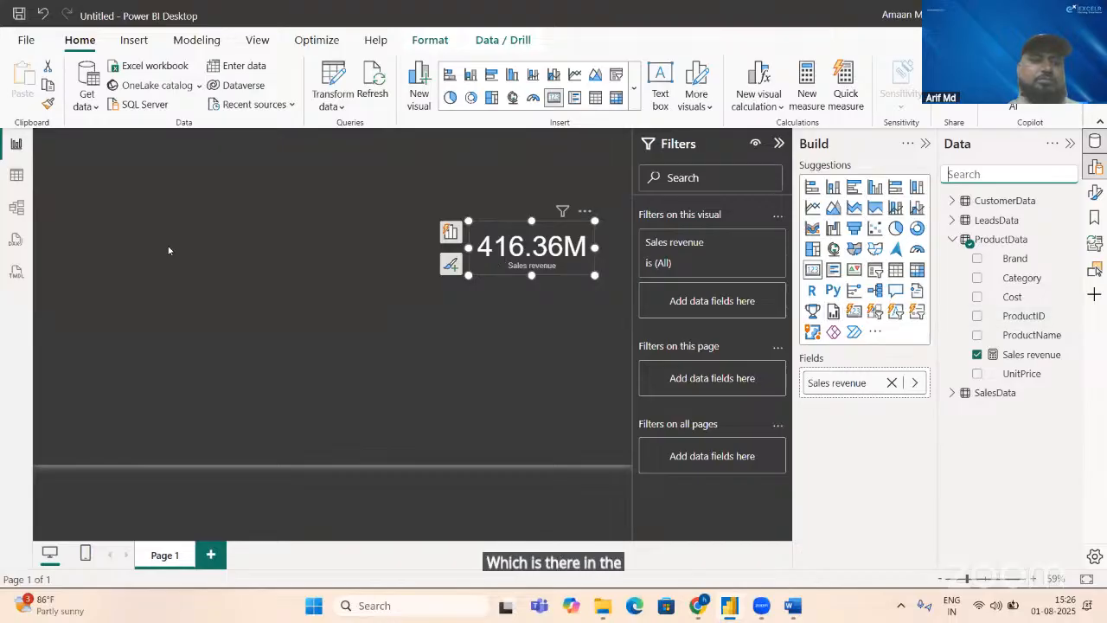
# Step: Show the SalesData table's rows in table view and examine the CustomerID column's filter values without applying a filter
pyautogui.click(16, 175)
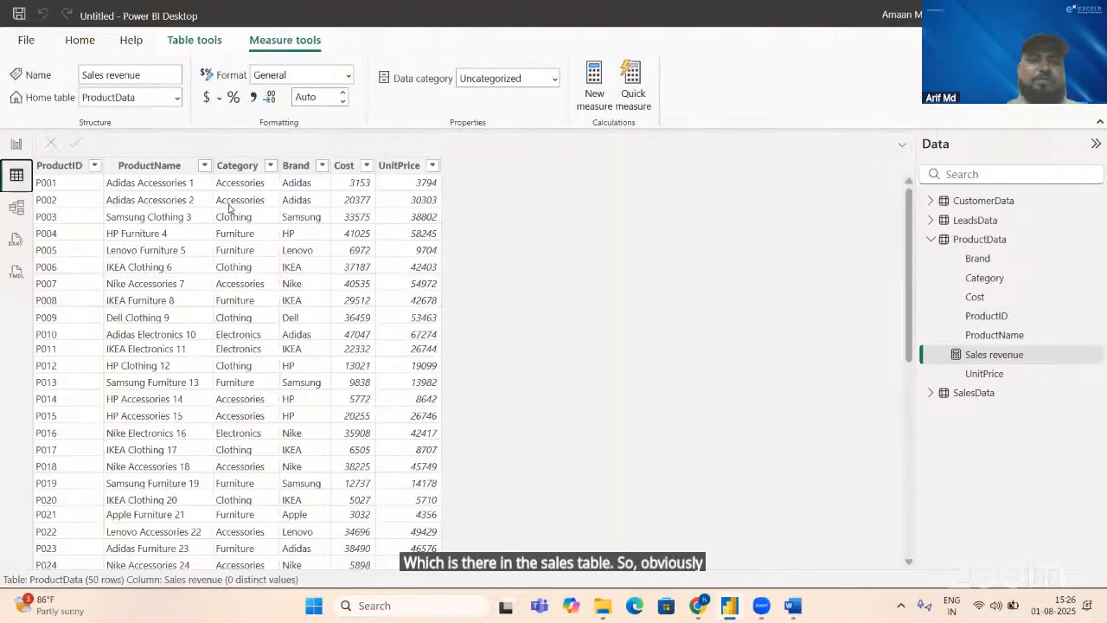
pyautogui.click(969, 393)
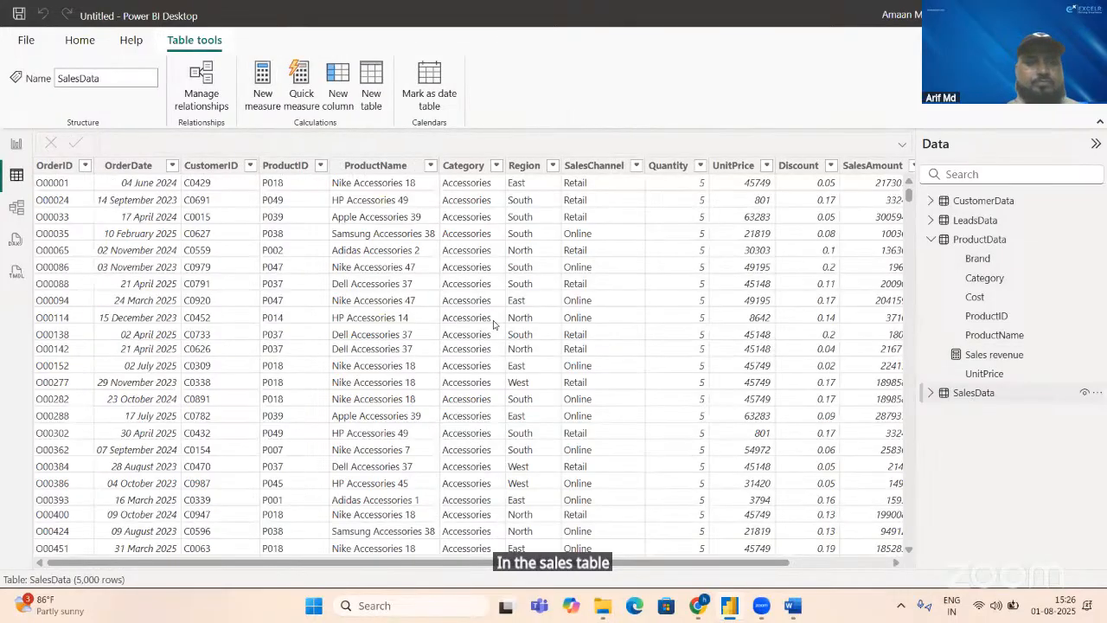
pyautogui.click(247, 165)
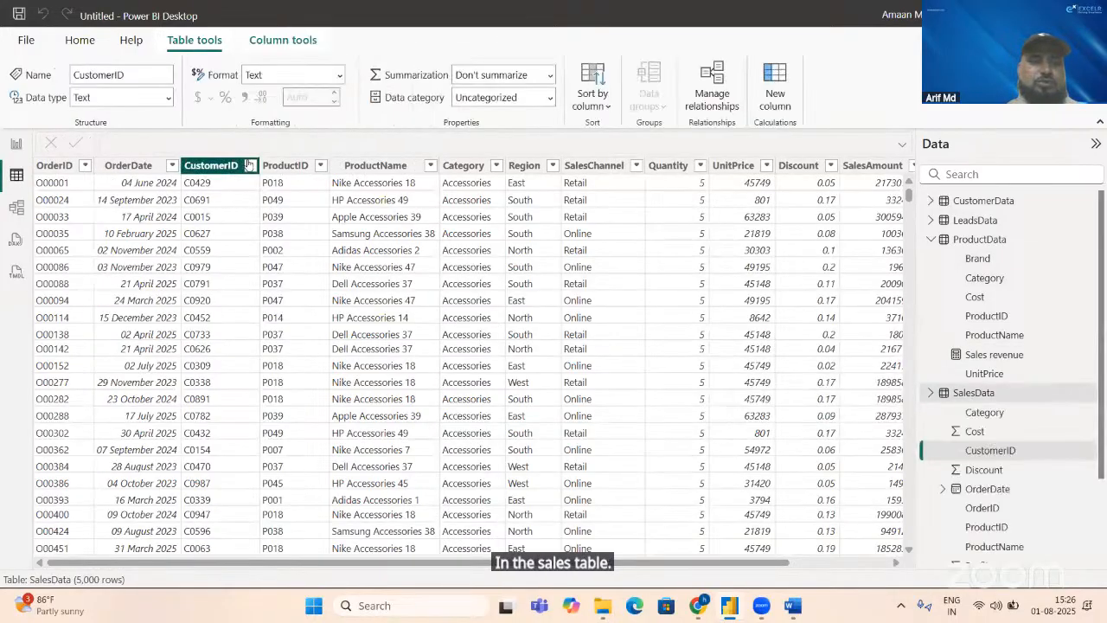
pyautogui.click(250, 165)
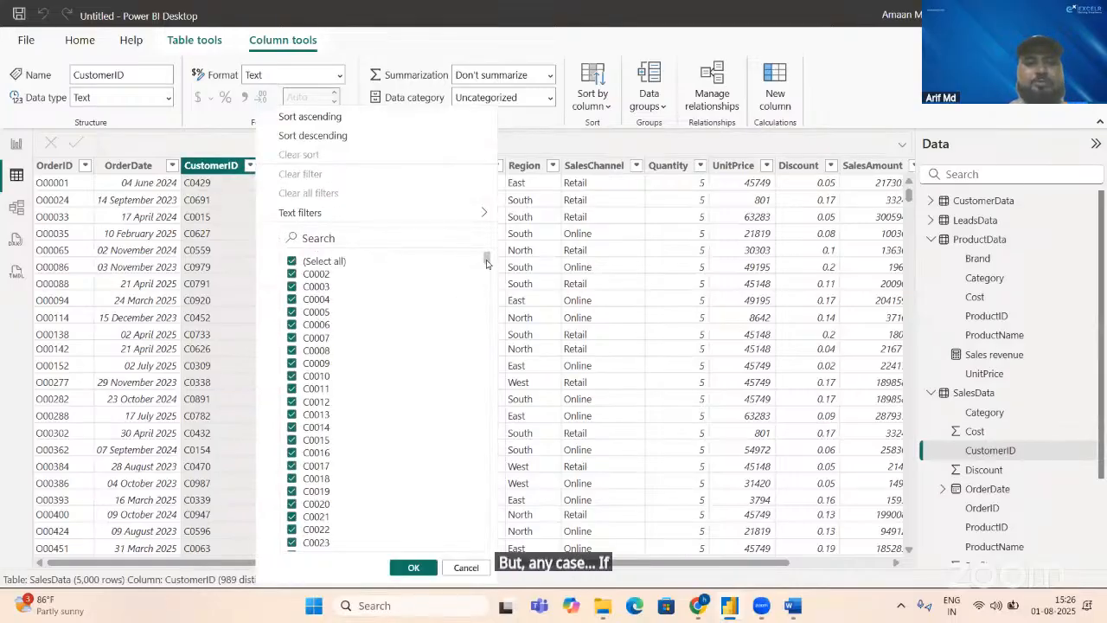
pyautogui.scroll(-3, 487, 286)
pyautogui.moveTo(486, 287); pyautogui.dragTo(481, 232)
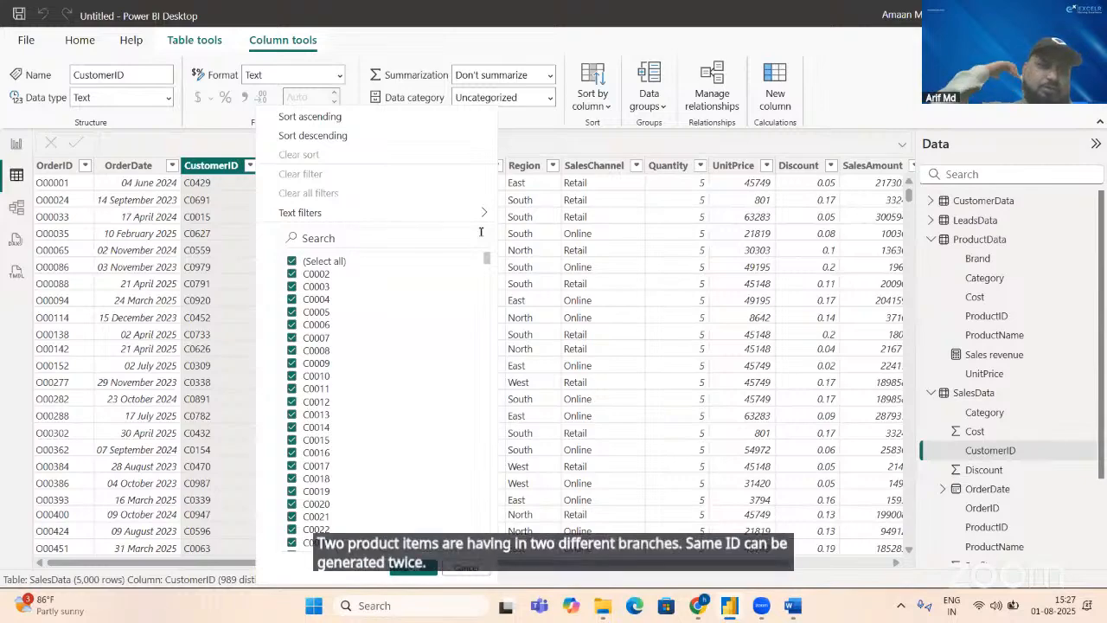
pyautogui.press('Escape')
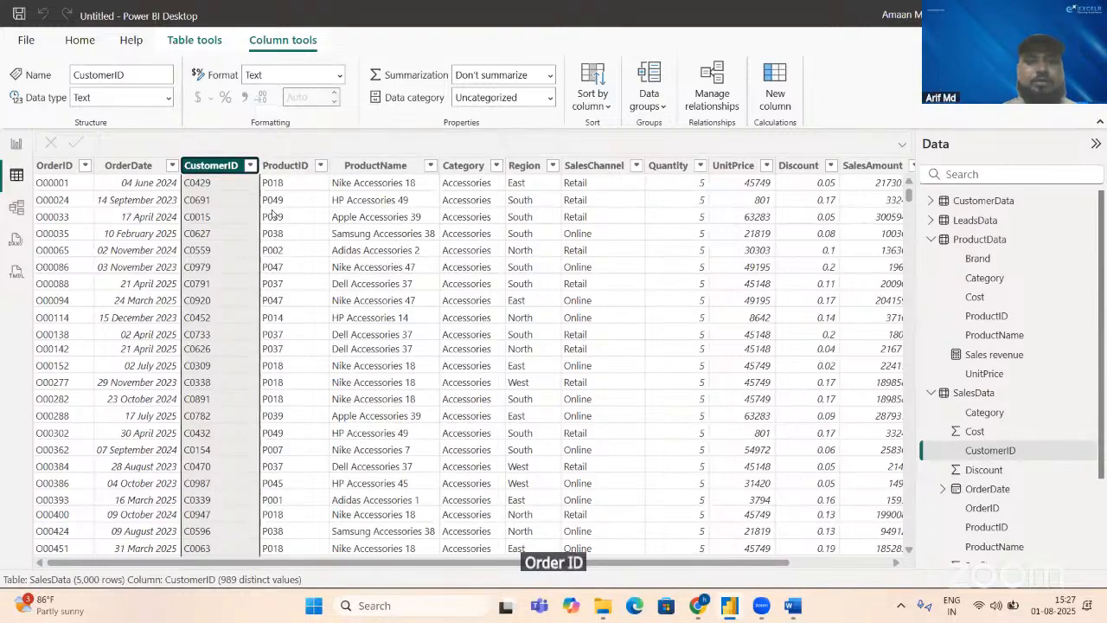
# Step: Examine the OrderID column's filter values in SalesData, then recheck the KPI document in Word and return to Power BI
pyautogui.click(83, 166)
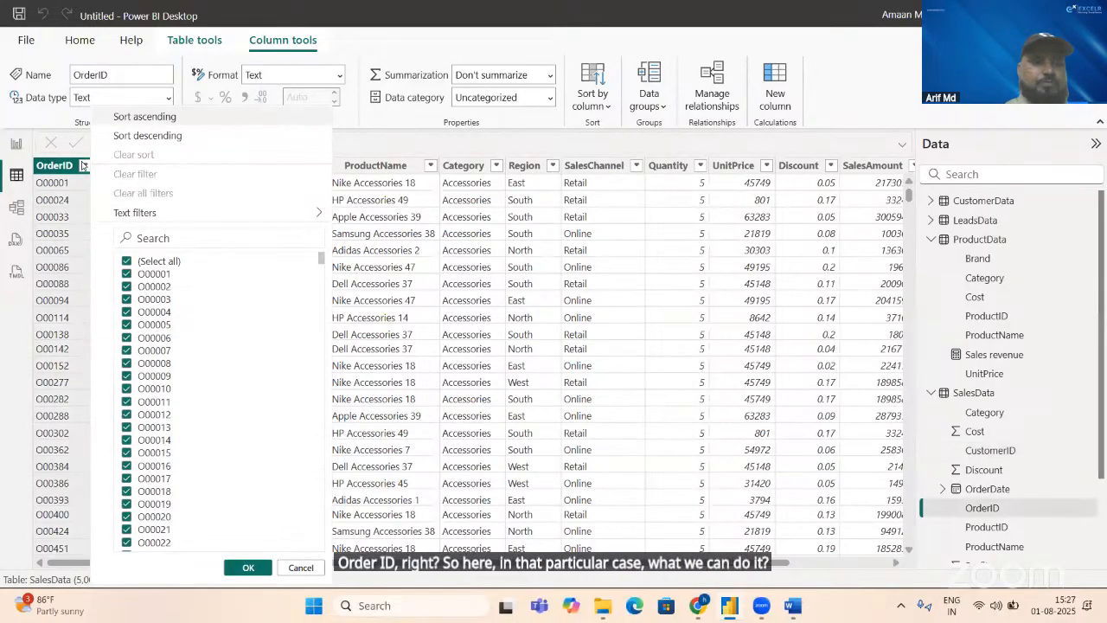
pyautogui.click(83, 166)
pyautogui.hotkey('alt', 'Tab')
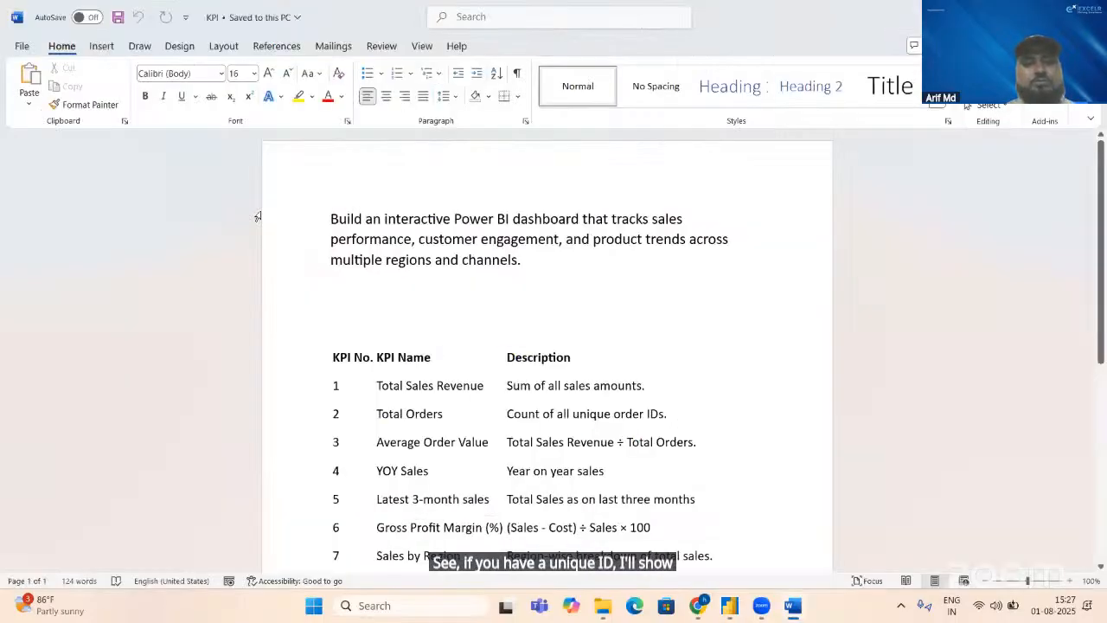
pyautogui.hotkey('alt', 'Tab')
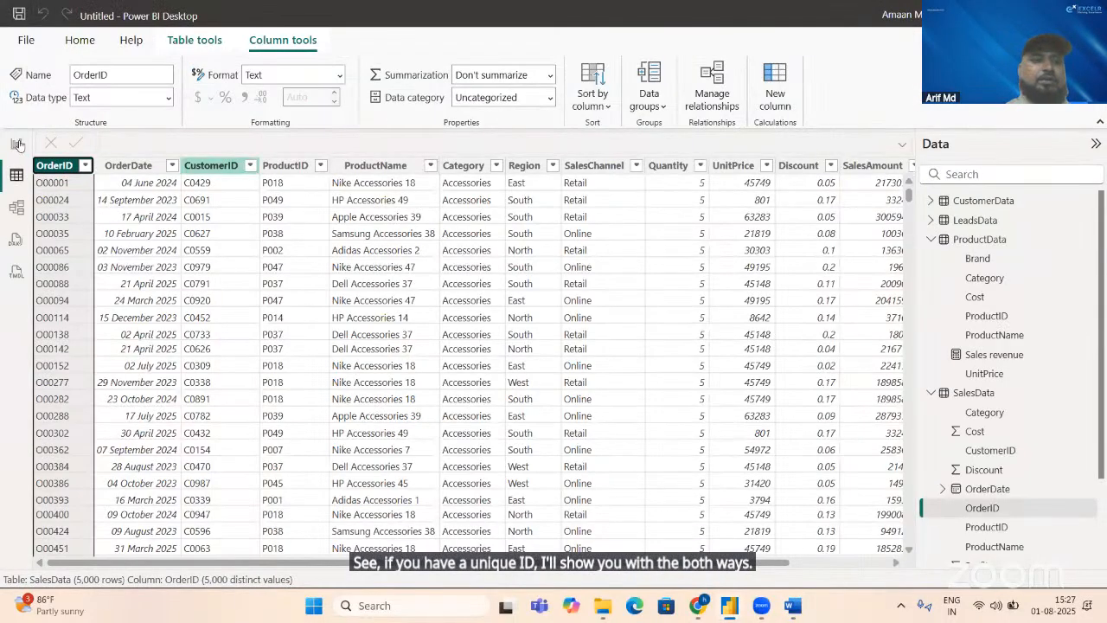
# Step: Return to the report view, start a new measure, and name it "Unique Orders"
pyautogui.click(18, 144)
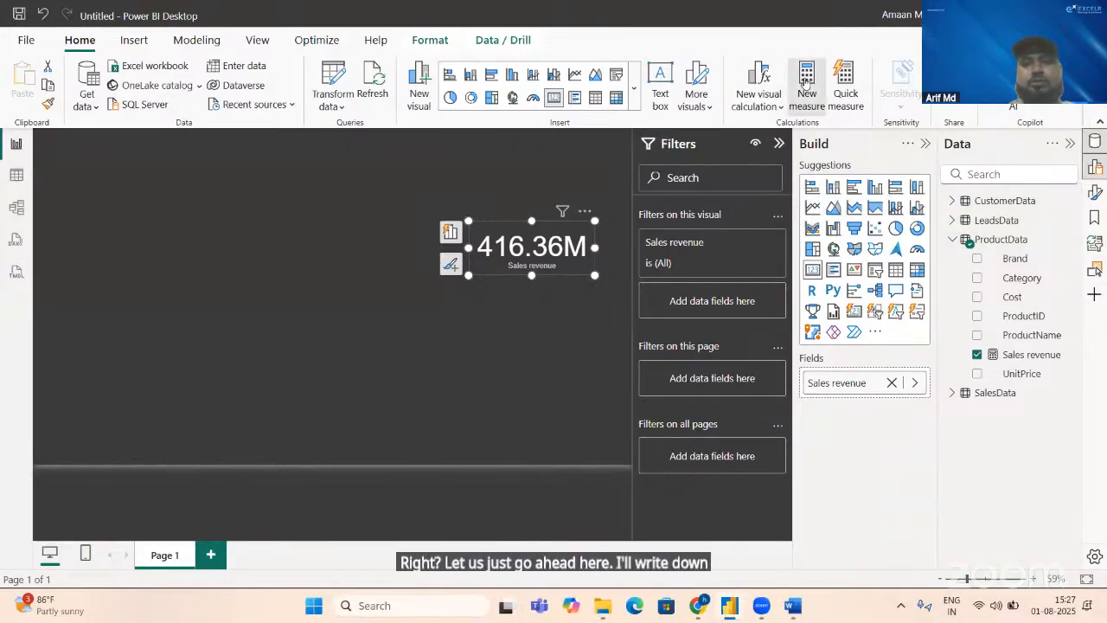
pyautogui.click(807, 82)
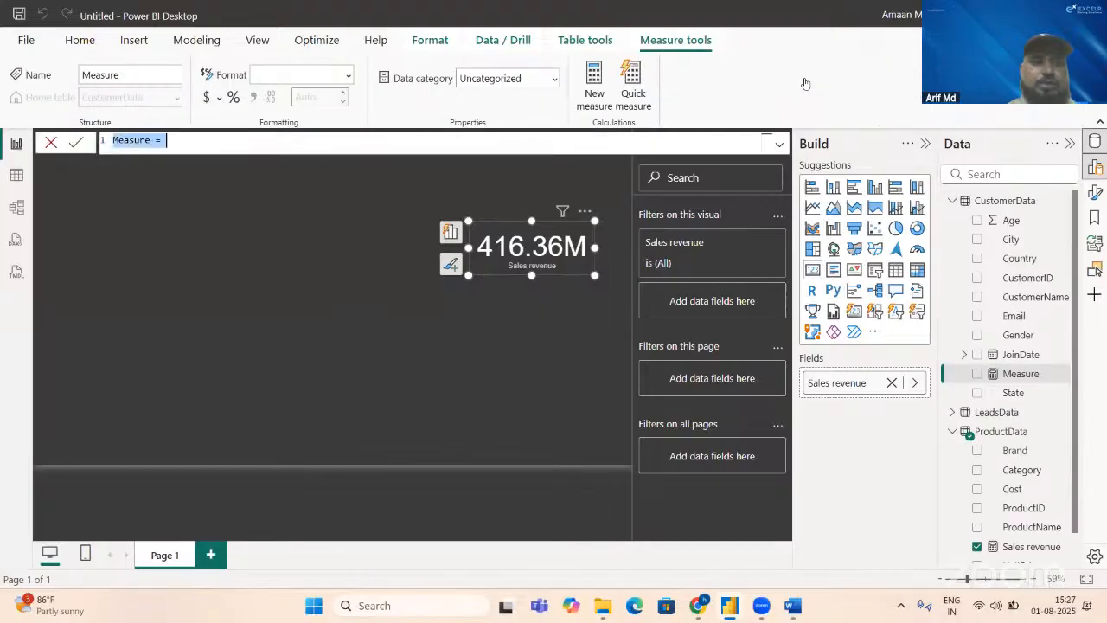
pyautogui.press('BackSpace')
pyautogui.write('Uni')
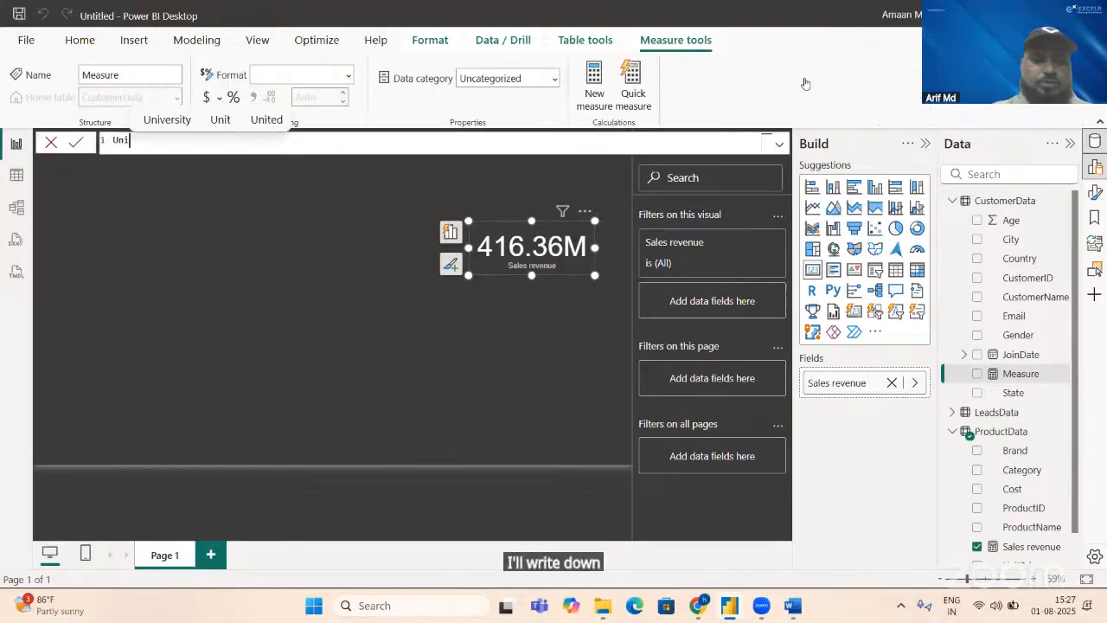
pyautogui.write('que ')
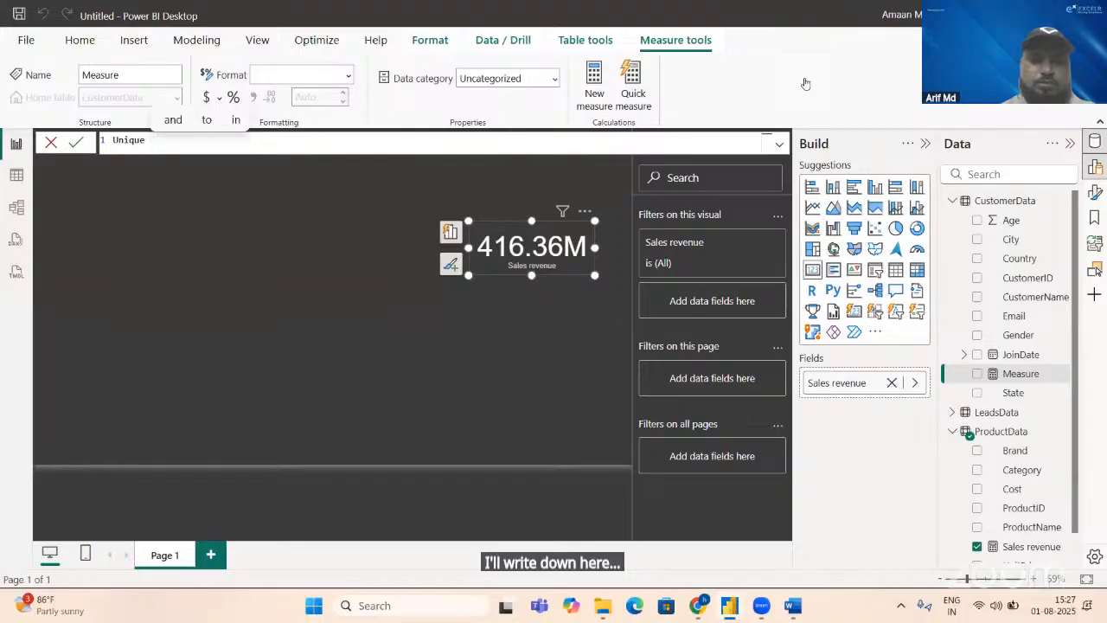
pyautogui.write('Orde')
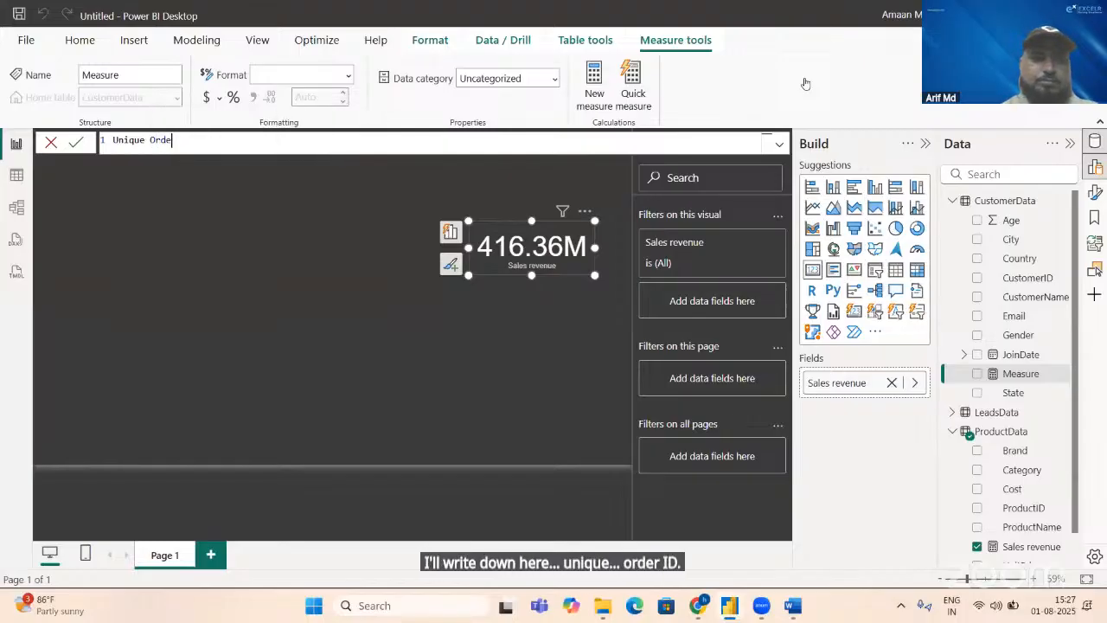
pyautogui.write('rrs')
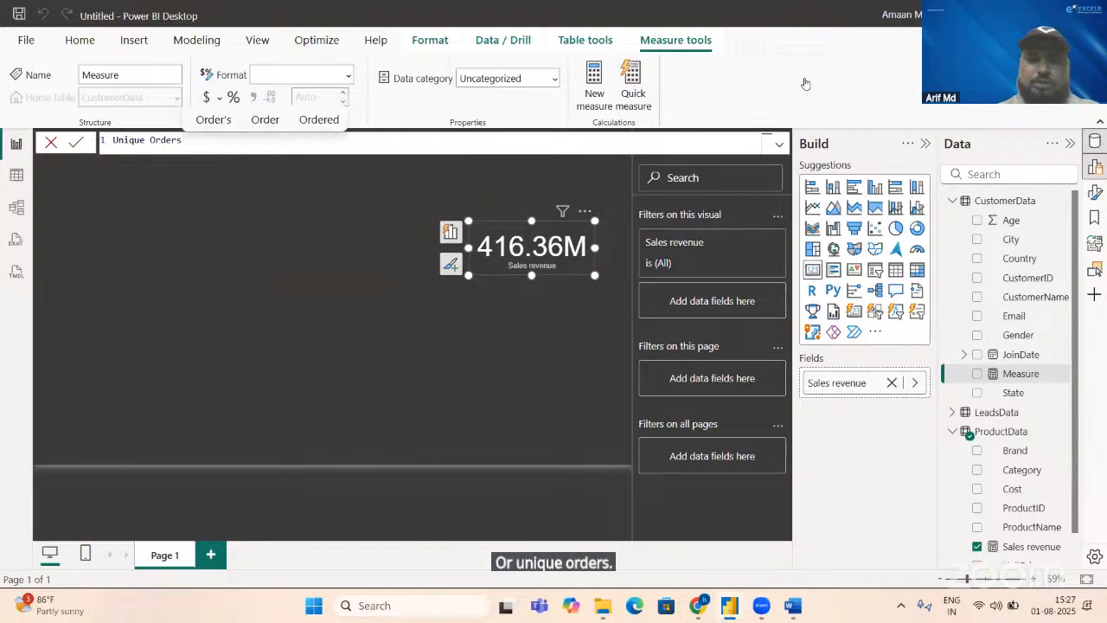
pyautogui.write('=c')
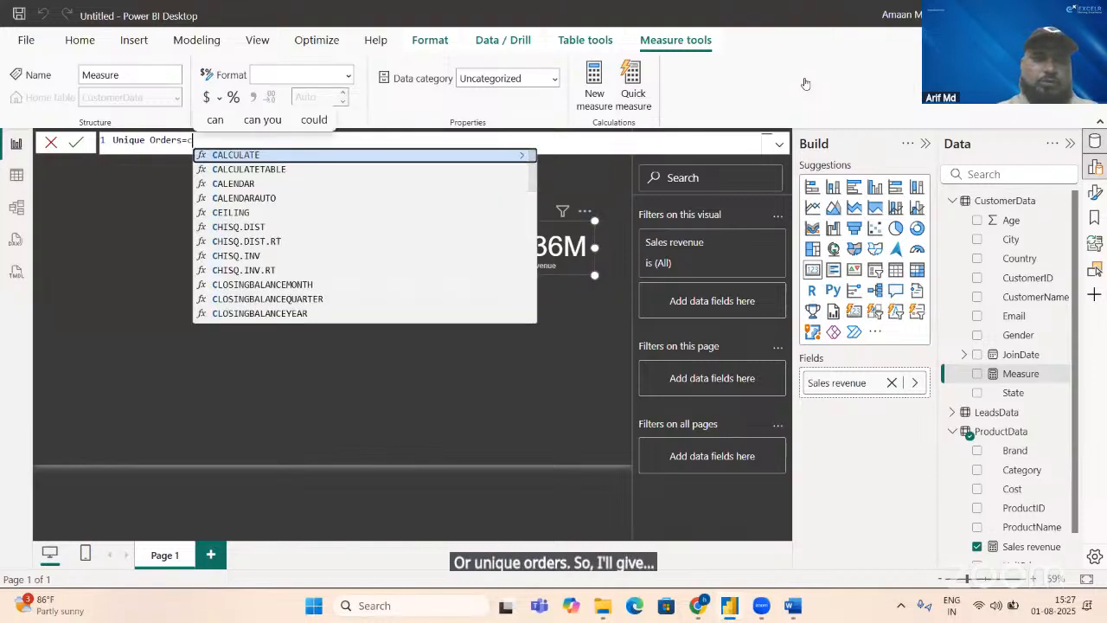
pyautogui.write('o')
# Step: Define the Unique Orders measure as DISTINCTCOUNT(SalesData[OrderID]) and commit the formula
pyautogui.press('BackSpace')
pyautogui.press('BackSpace')
pyautogui.write('d')
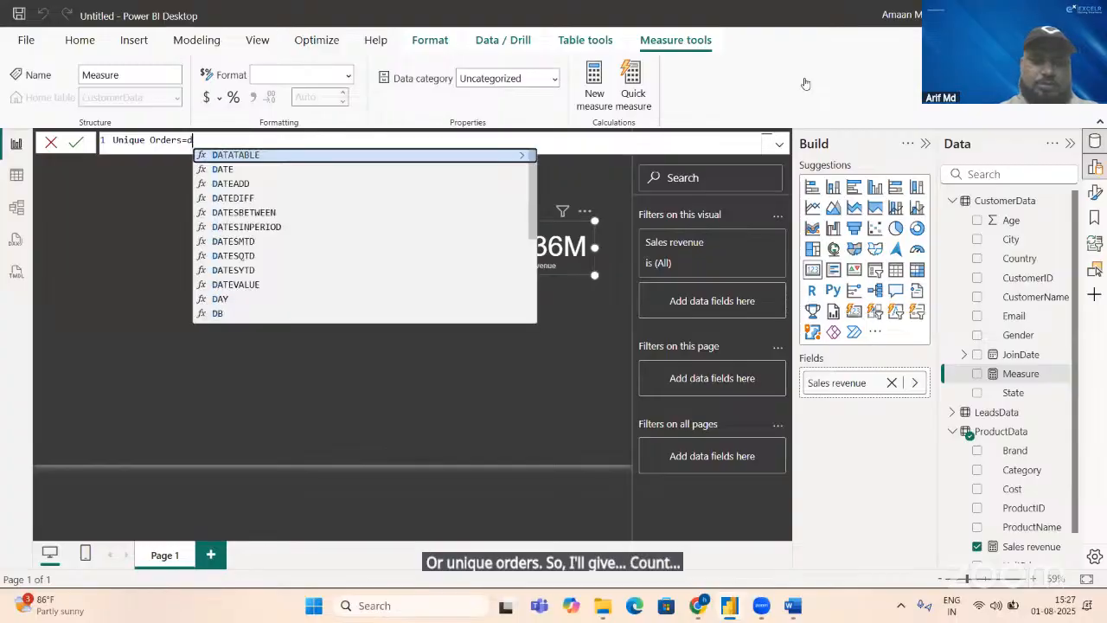
pyautogui.write('is')
pyautogui.press('Down')
pyautogui.press('Down')
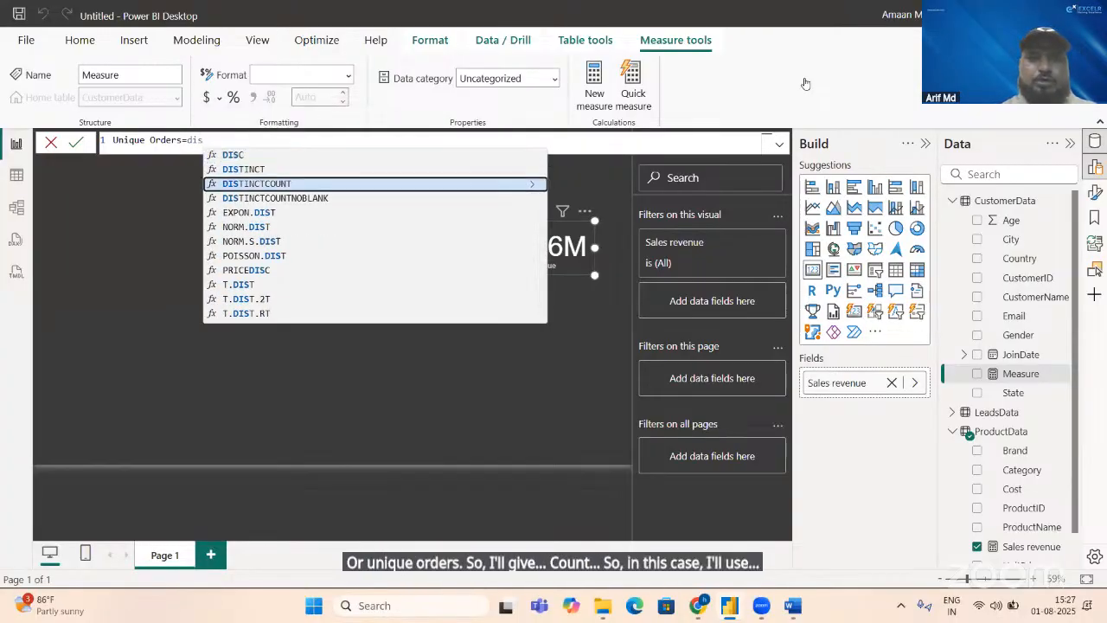
pyautogui.press('Tab')
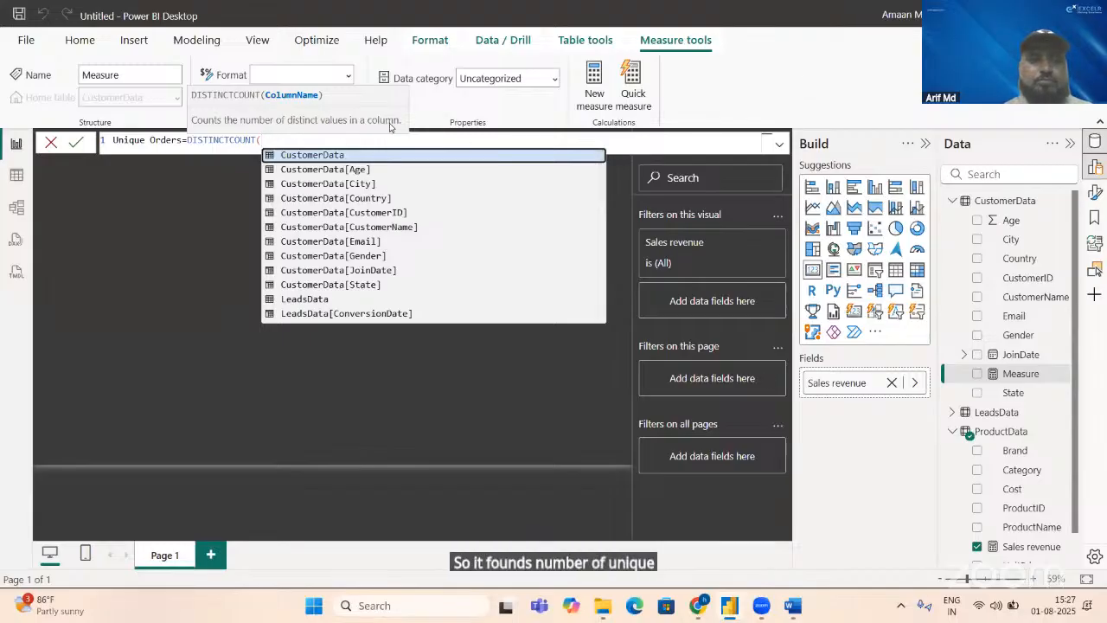
pyautogui.write('order')
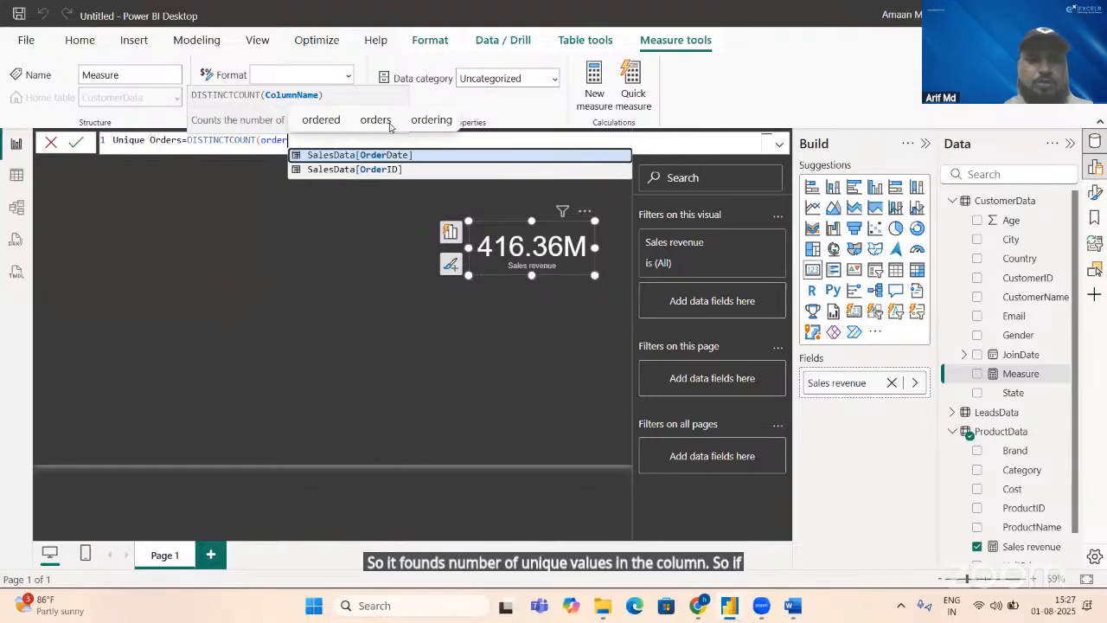
pyautogui.press('Down')
pyautogui.press('Tab')
pyautogui.write(')')
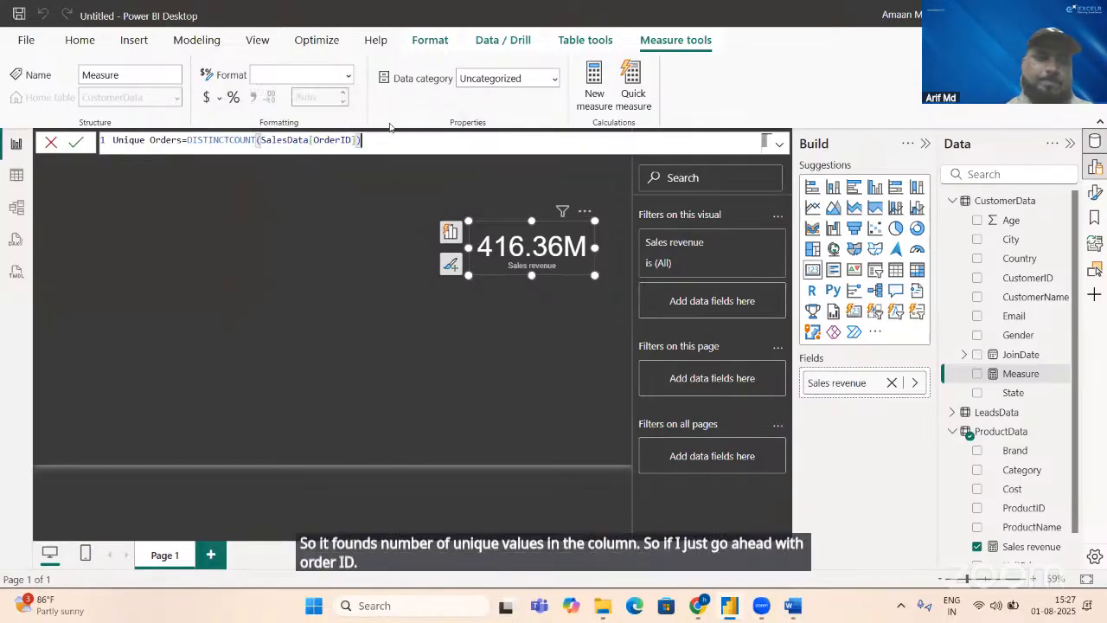
pyautogui.press('Return')
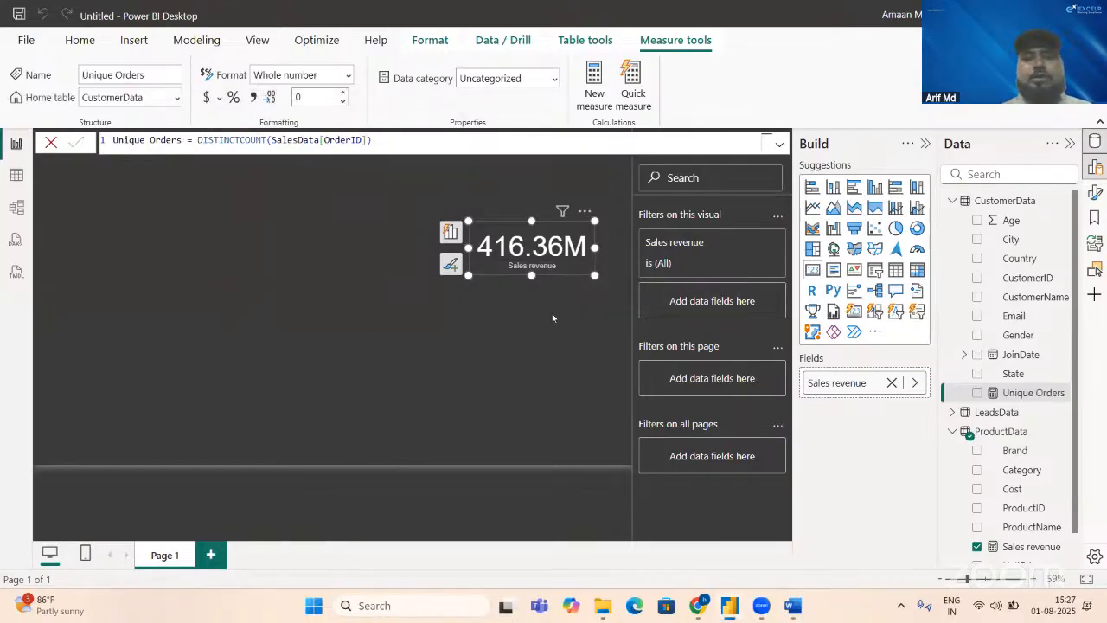
# Step: Duplicate the Sales revenue card and replace the copy's field with the Unique Orders measure
pyautogui.click(586, 267)
pyautogui.hotkey('ctrl', 'c')
pyautogui.hotkey('ctrl', 'v')
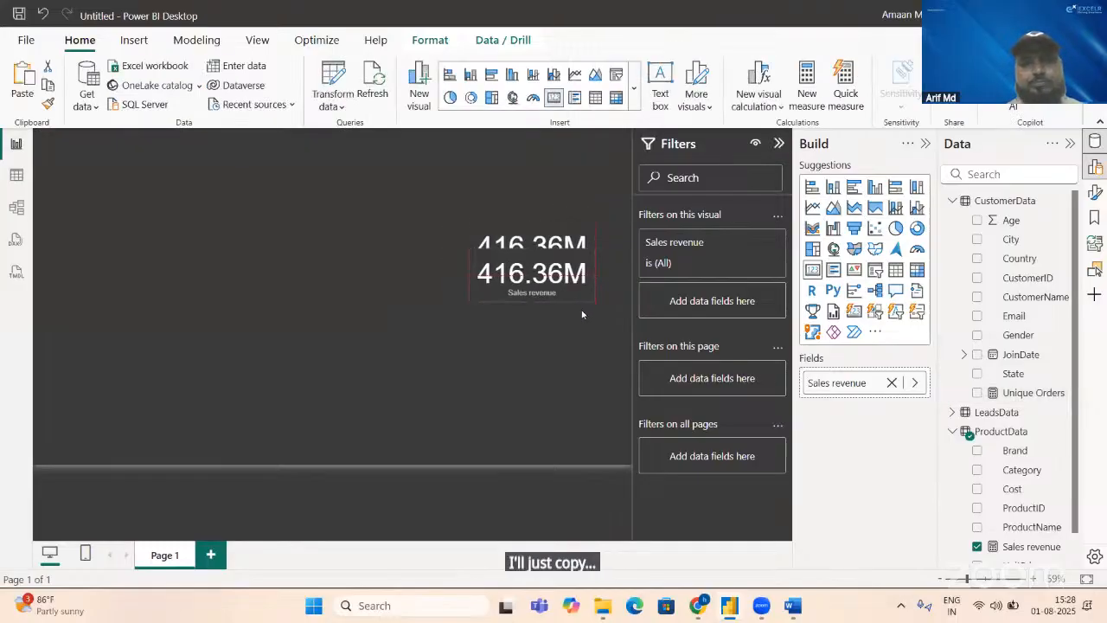
pyautogui.click(892, 384)
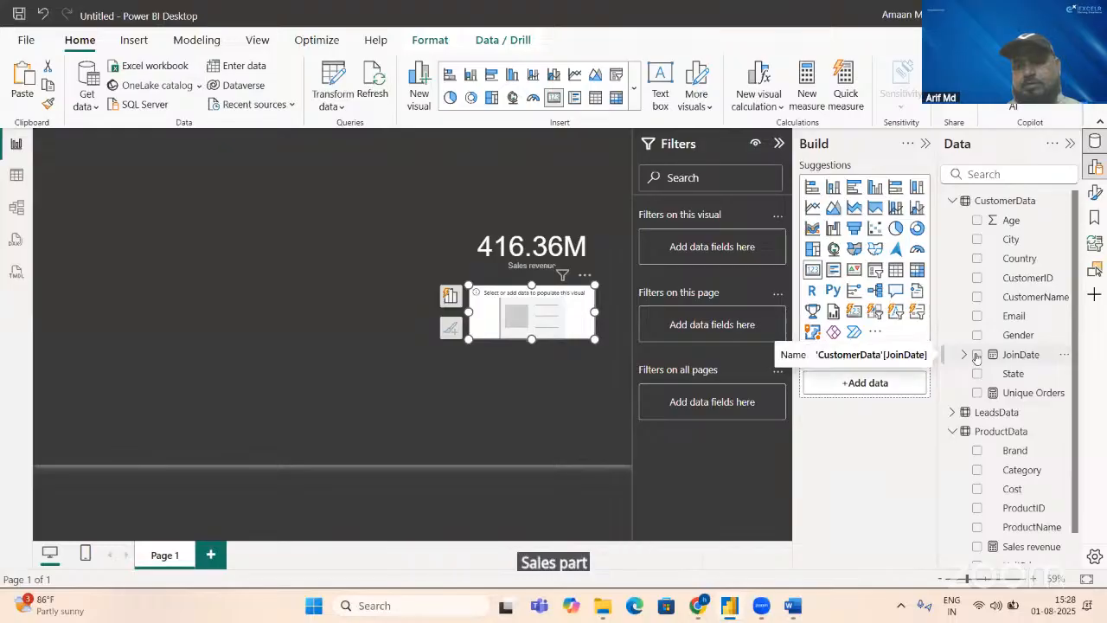
pyautogui.click(977, 393)
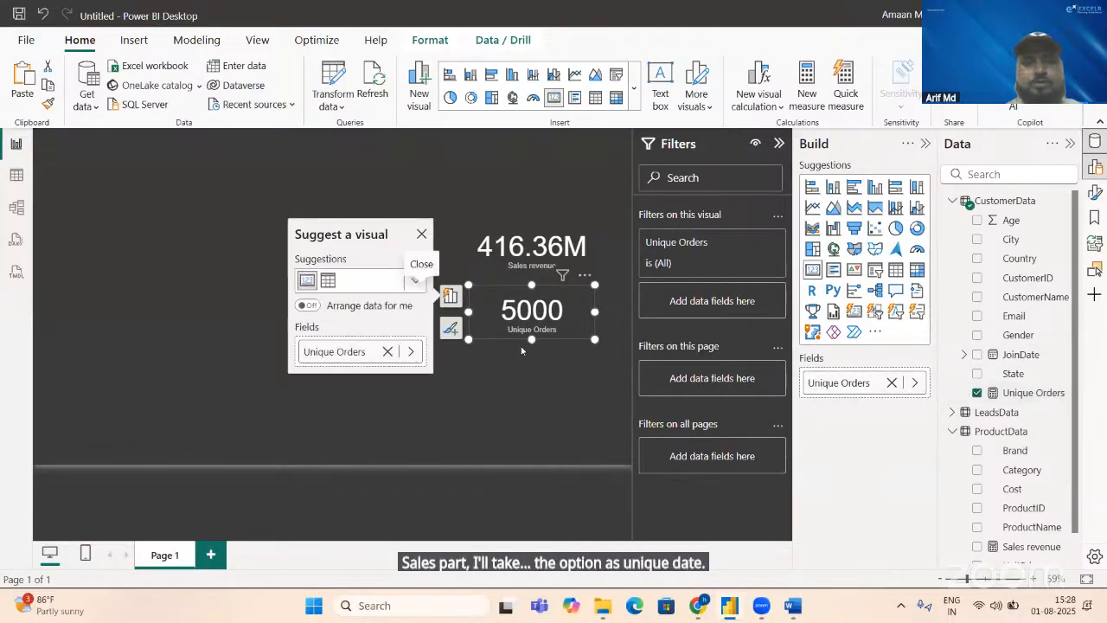
pyautogui.click(463, 315)
pyautogui.click(463, 316)
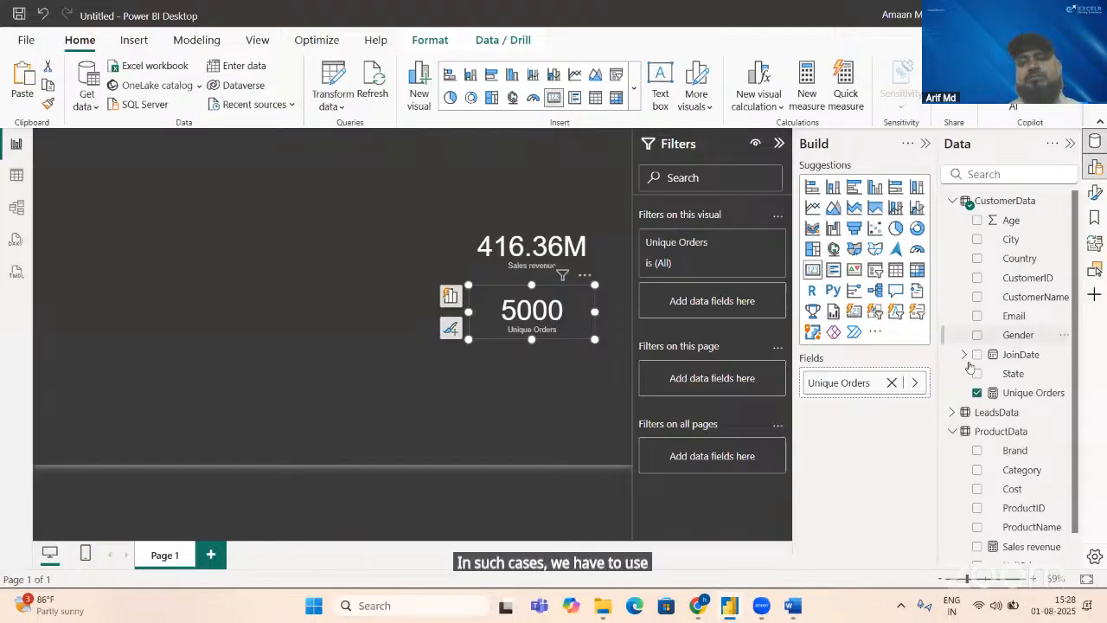
# Step: Create an empty table named Messure_Table by entering data manually and load it into the model
pyautogui.click(1018, 395)
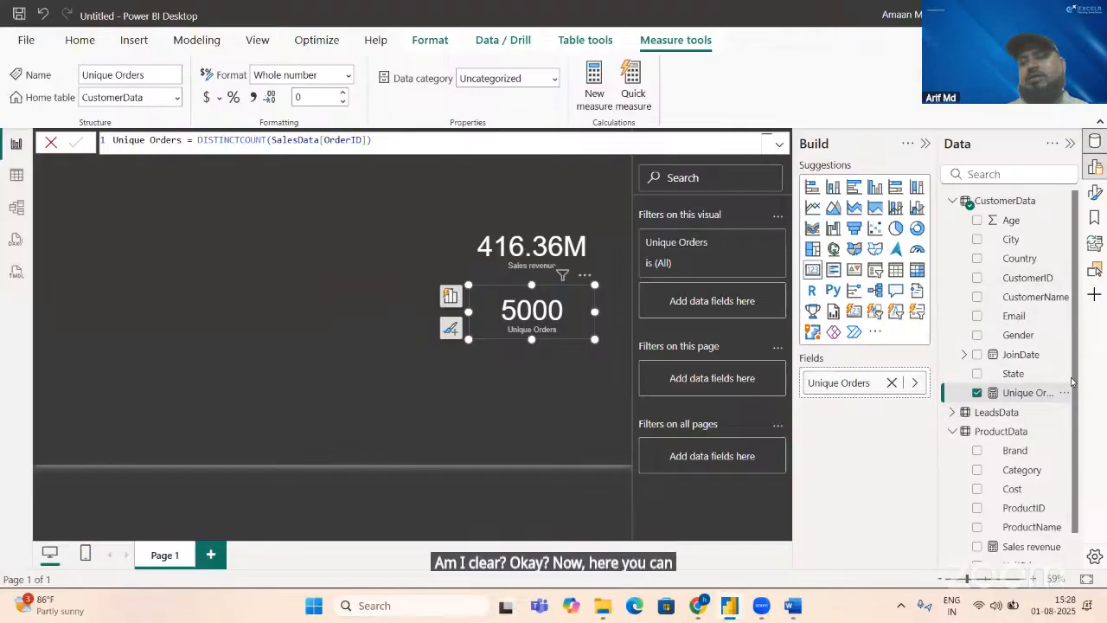
pyautogui.scroll(-2, 1056, 385)
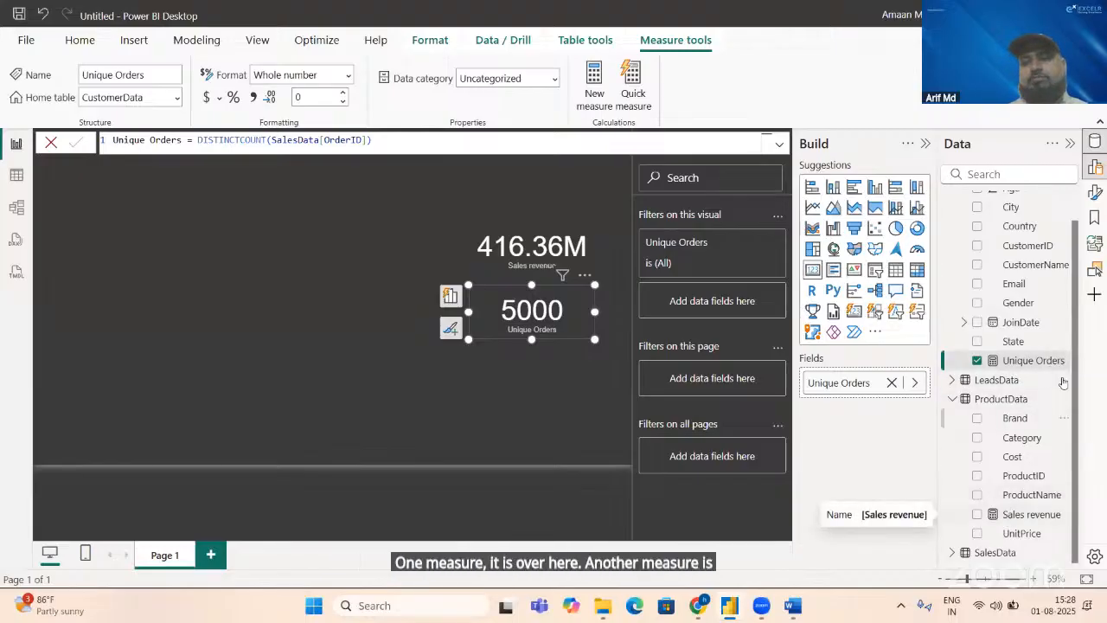
pyautogui.scroll(1, 1075, 277)
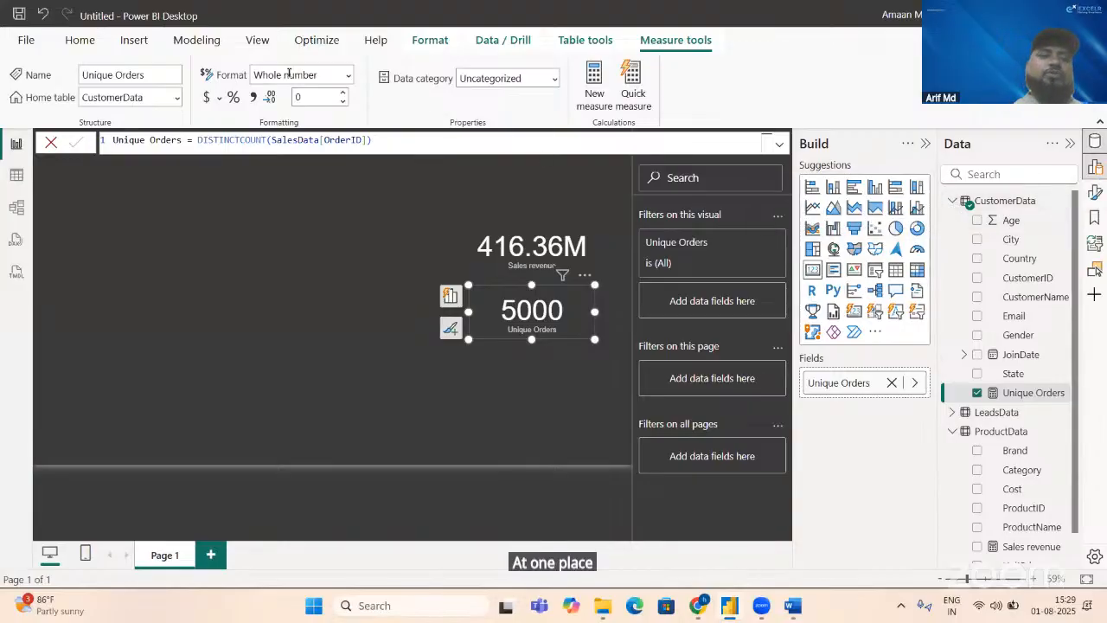
pyautogui.click(180, 50)
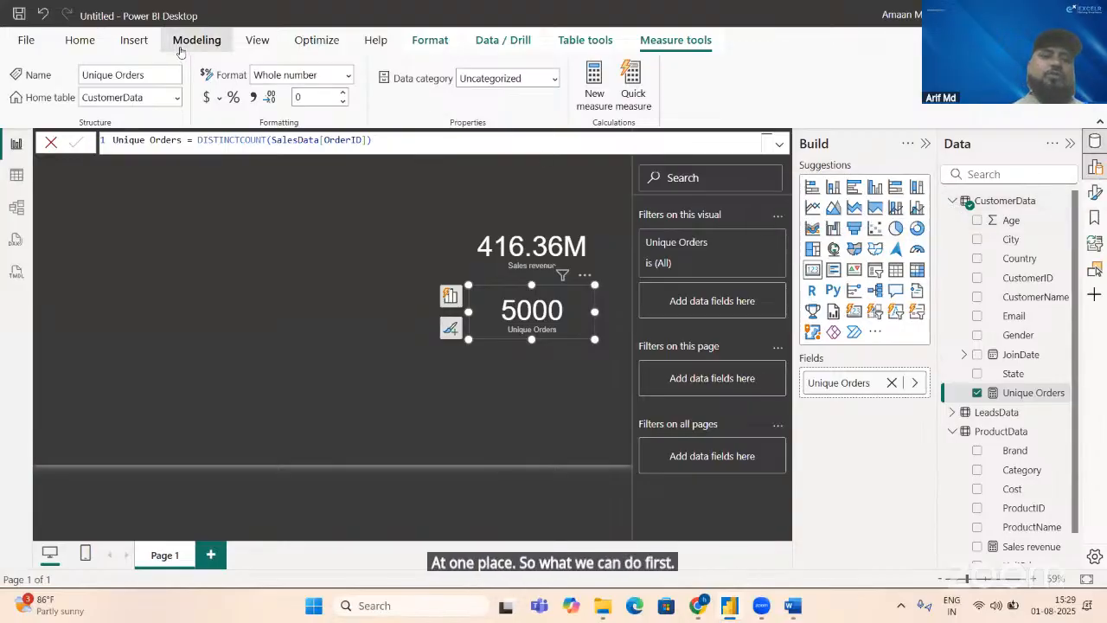
pyautogui.click(80, 40)
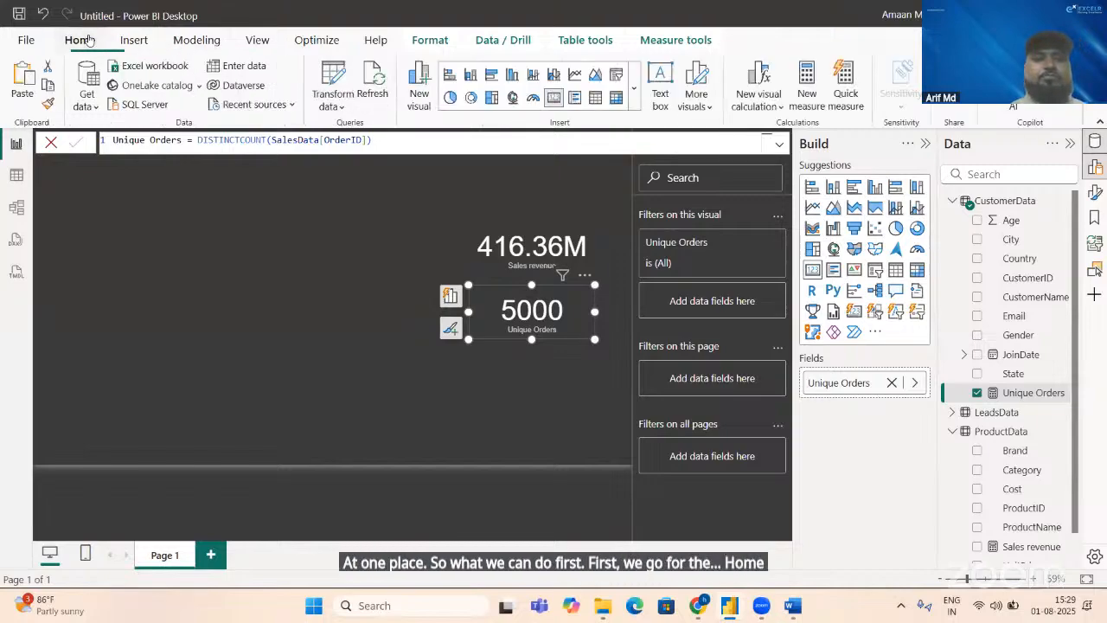
pyautogui.click(250, 69)
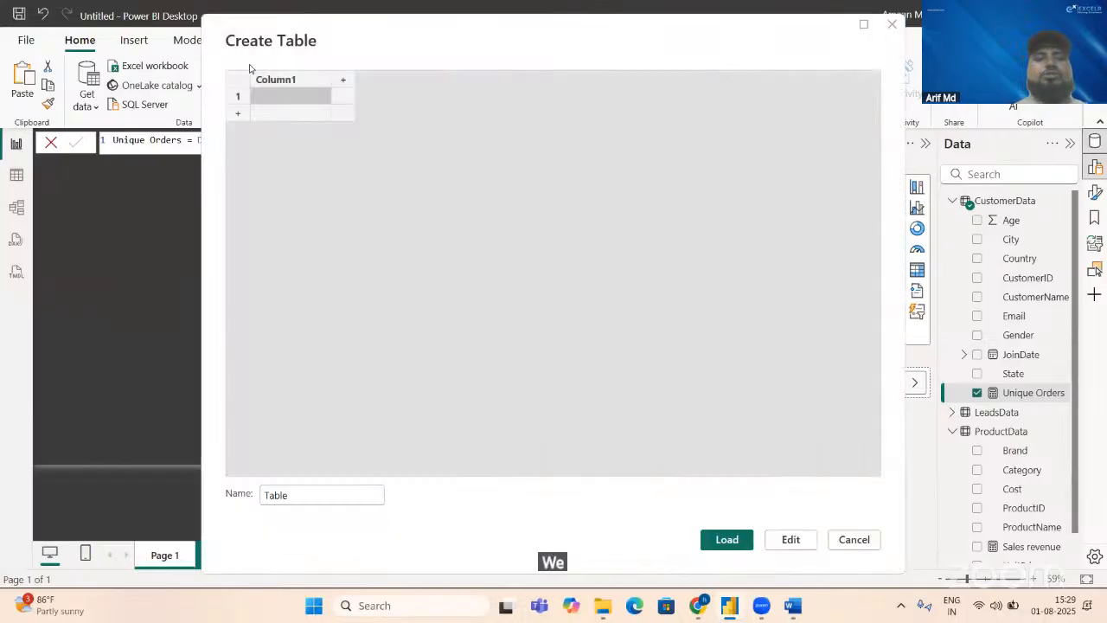
pyautogui.click(292, 498)
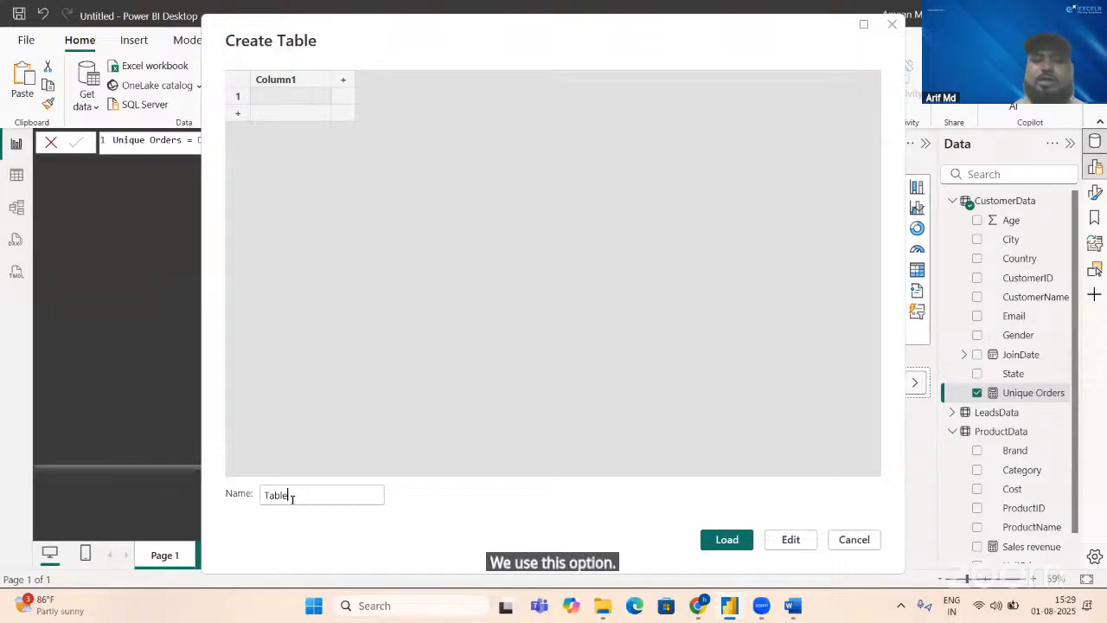
pyautogui.press('Home')
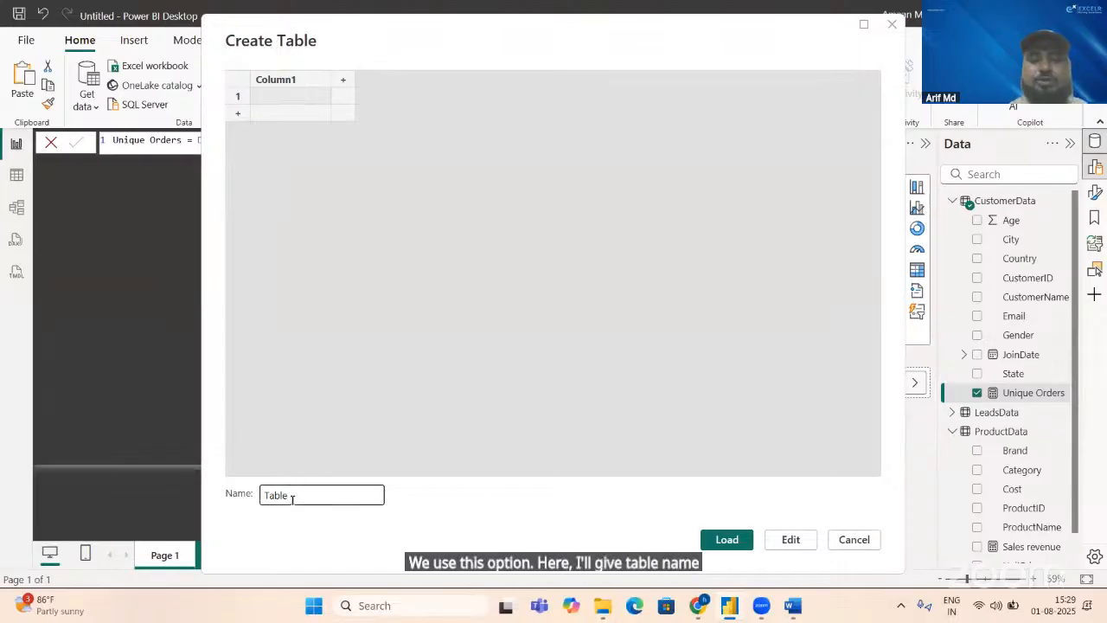
pyautogui.write('Messure_')
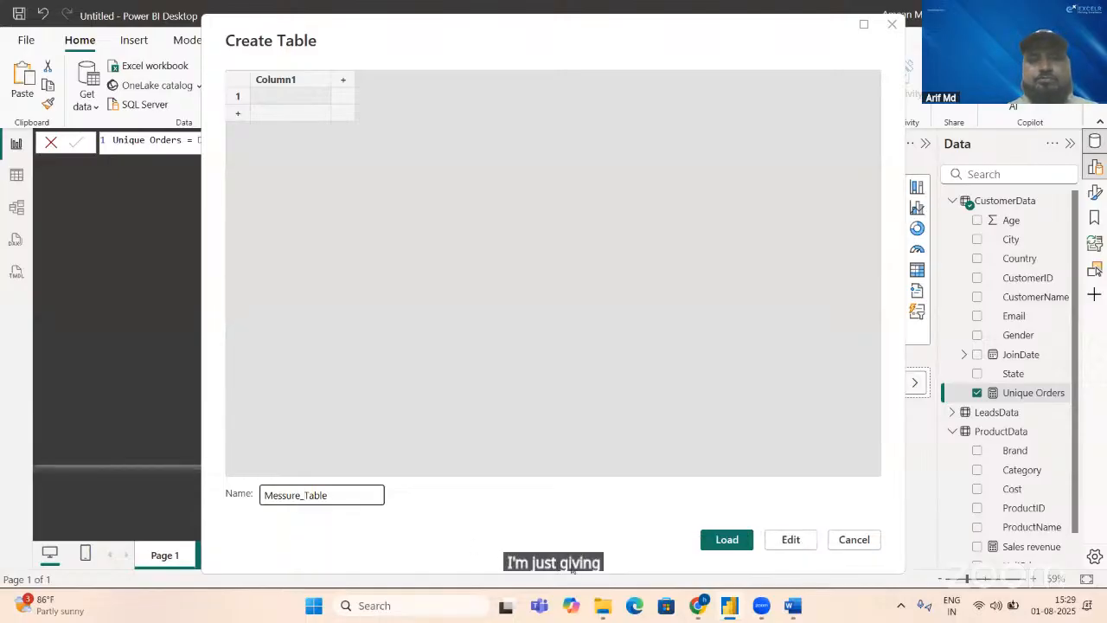
pyautogui.click(739, 541)
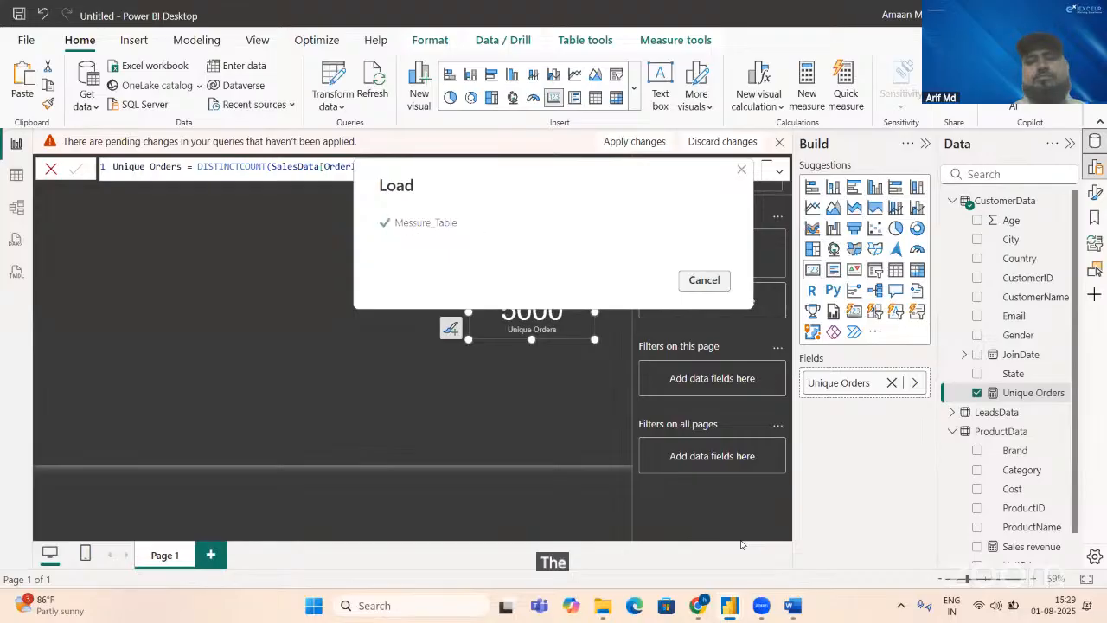
# Step: In table view, change the Unique Orders measure's home table to Messure_Table
pyautogui.click(12, 177)
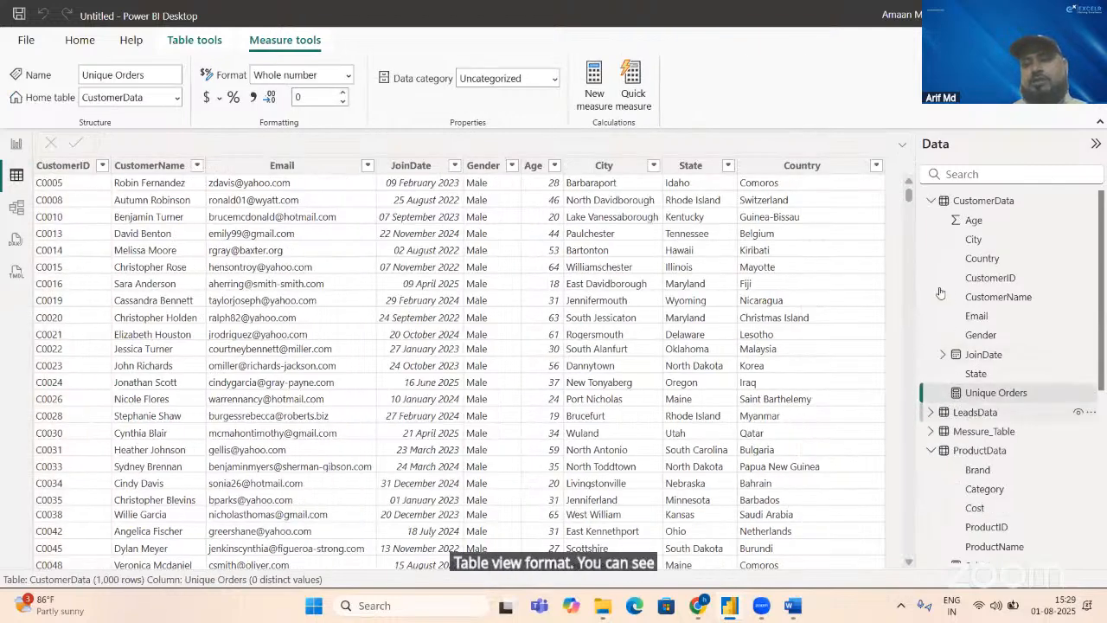
pyautogui.click(986, 431)
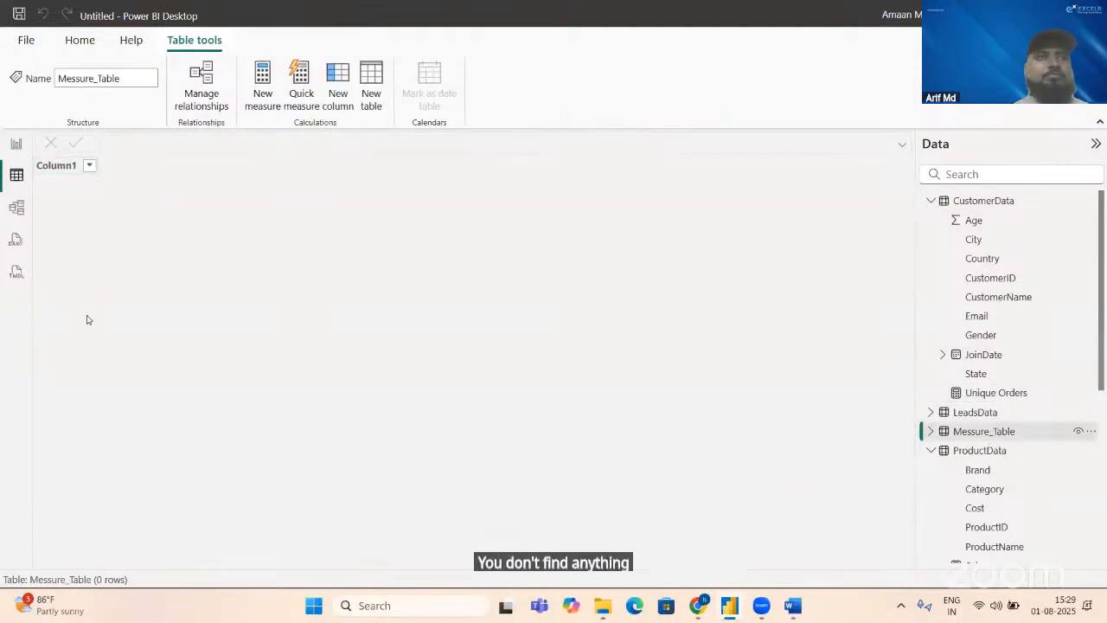
pyautogui.click(987, 394)
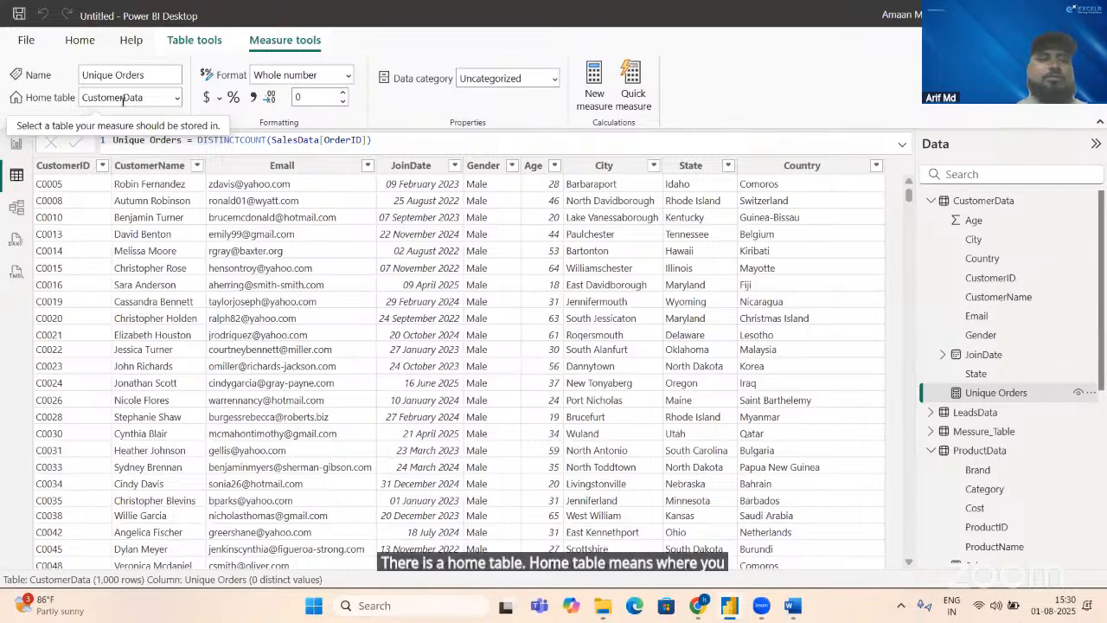
pyautogui.click(176, 98)
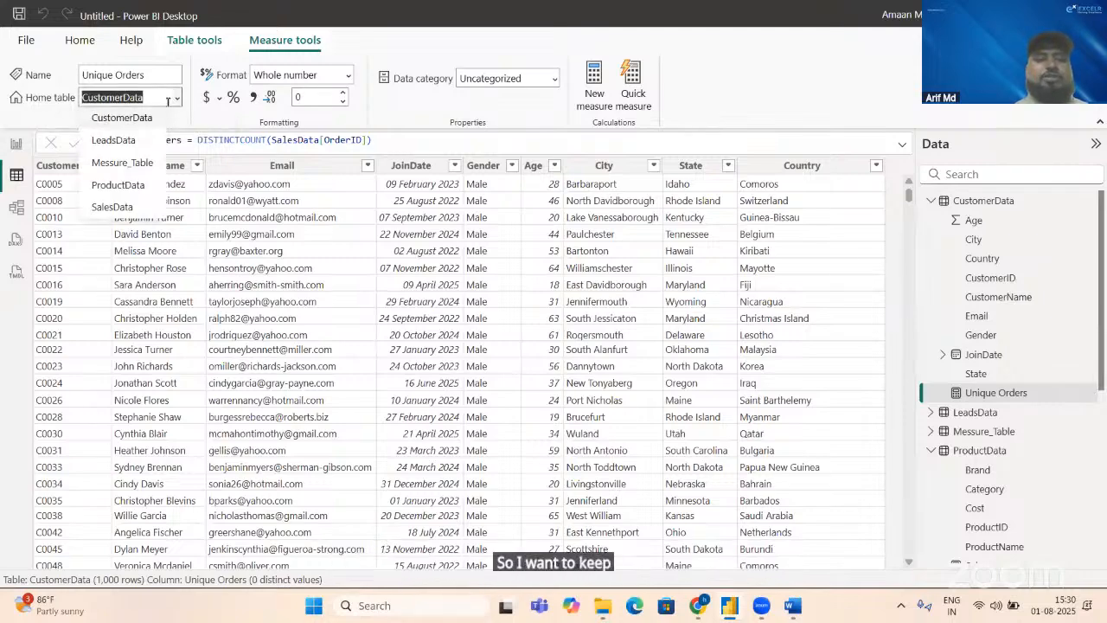
pyautogui.click(122, 162)
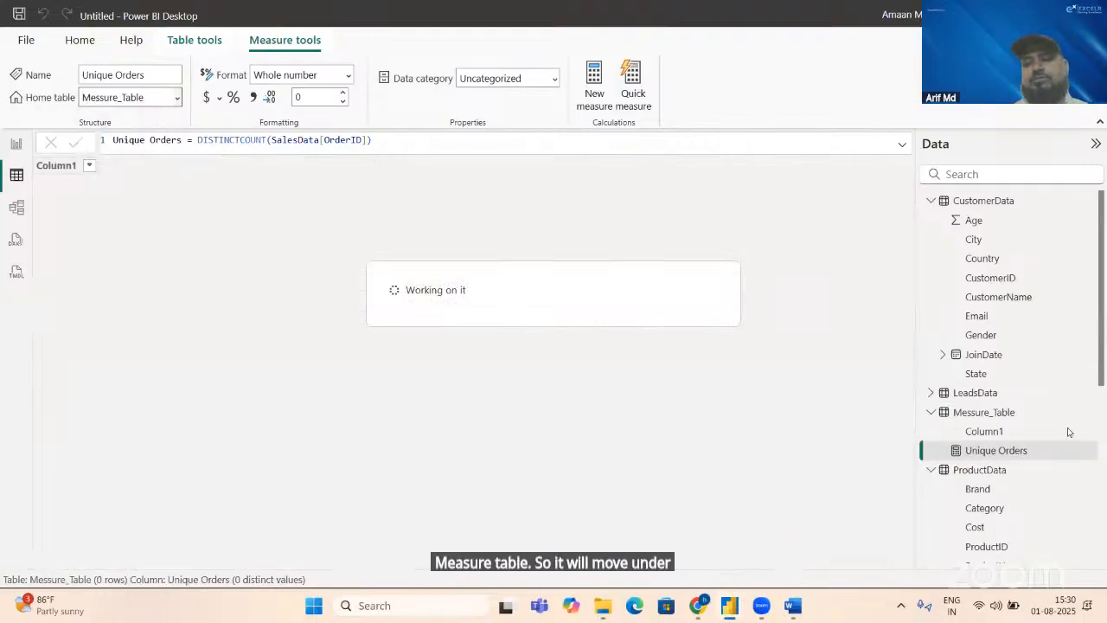
# Step: Move the Sales revenue measure from ProductData to Messure_Table by changing its home table
pyautogui.scroll(-7, 1082, 450)
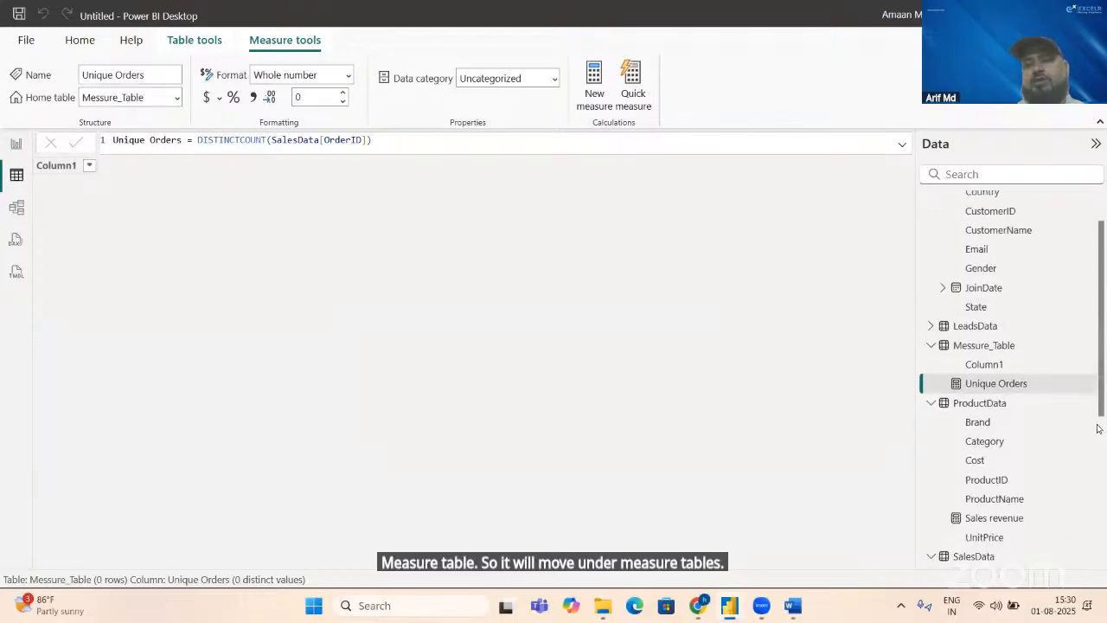
pyautogui.scroll(-1, 1072, 527)
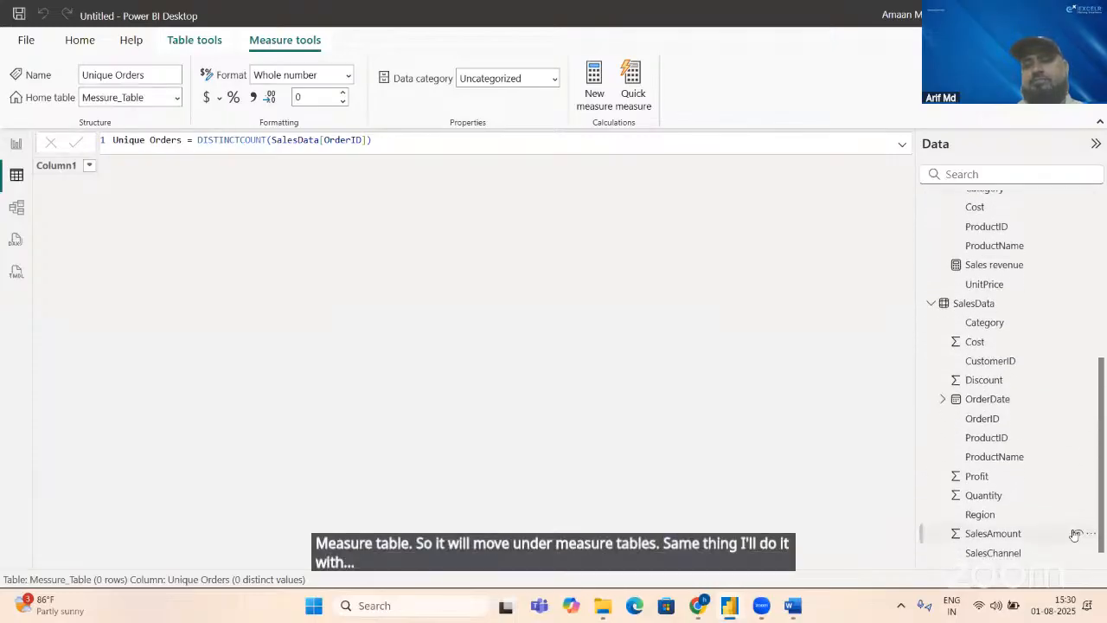
pyautogui.click(987, 264)
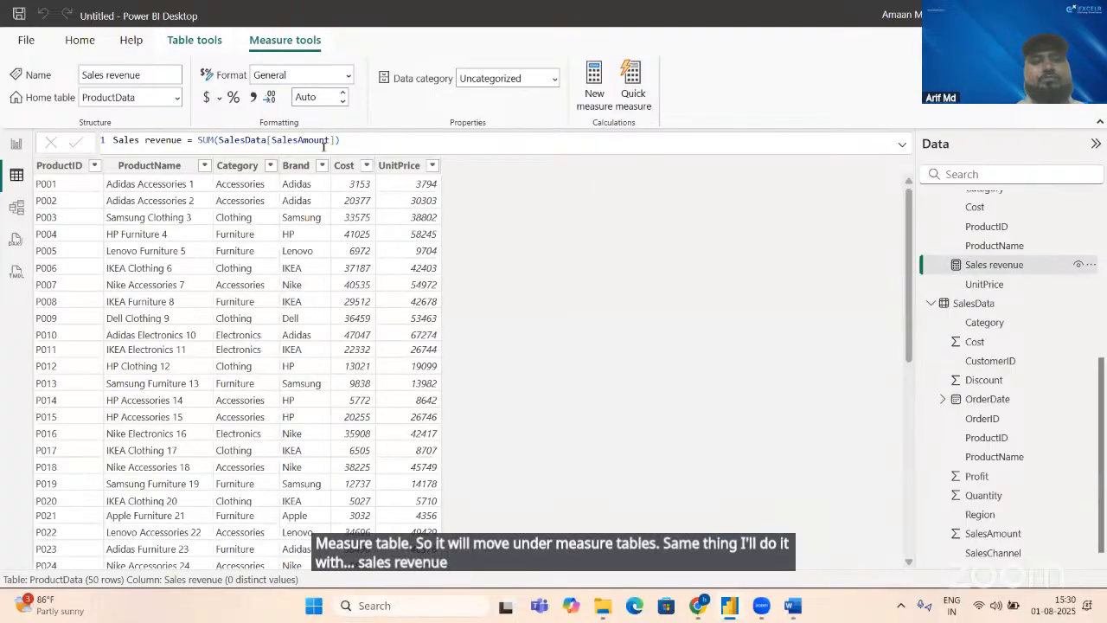
pyautogui.click(176, 100)
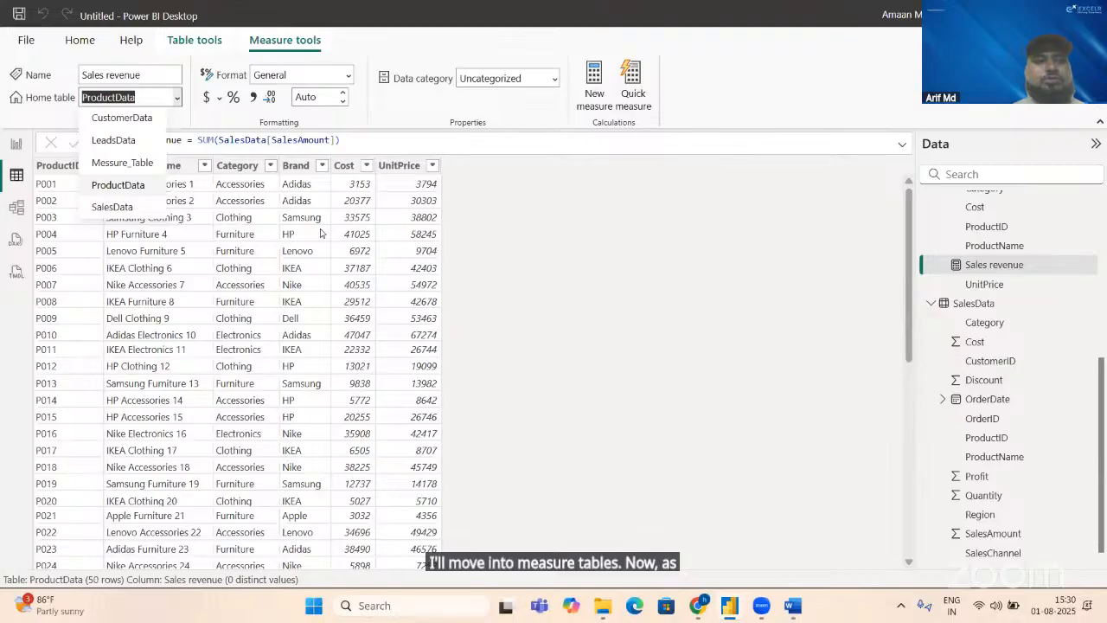
pyautogui.click(122, 163)
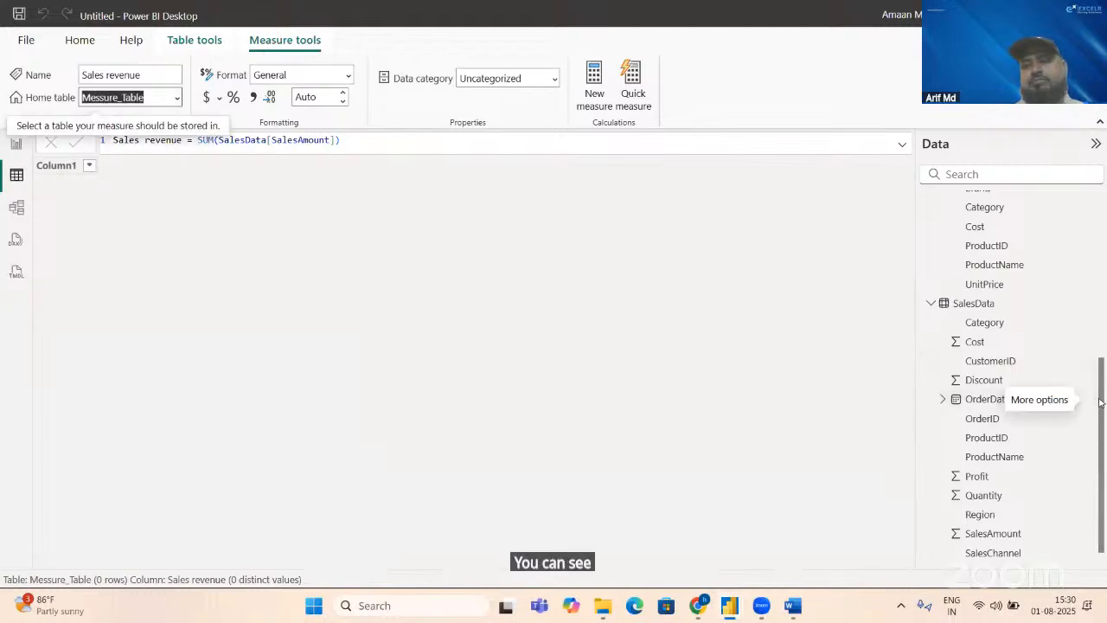
# Step: Delete the unneeded Column1 from Messure_Table in the model and accept the deletion
pyautogui.moveTo(1100, 400); pyautogui.dragTo(1078, 321)
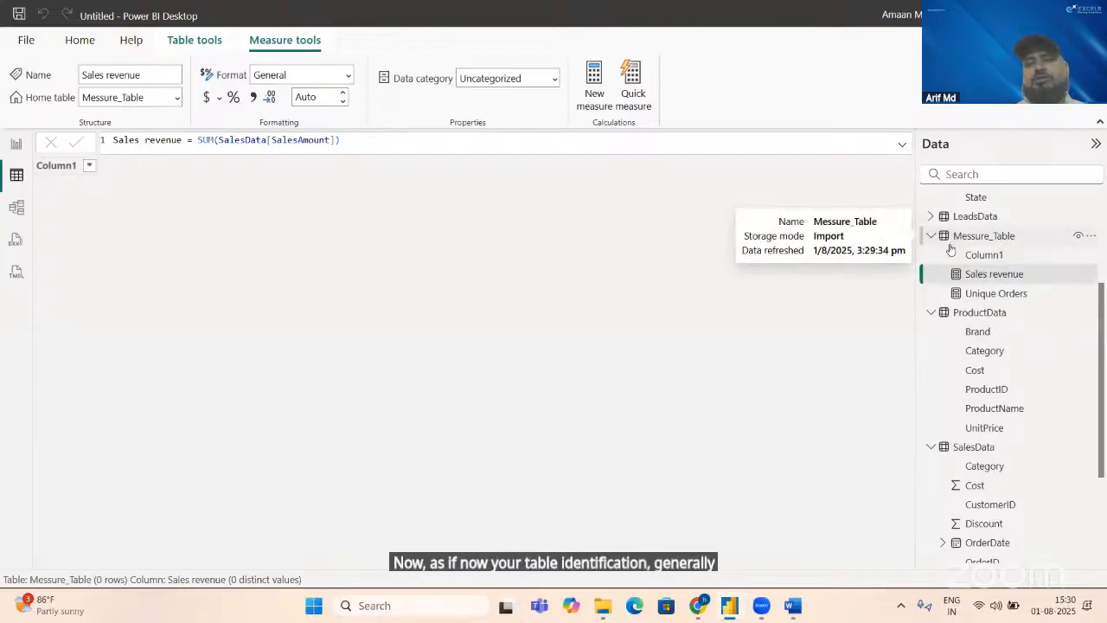
pyautogui.click(1037, 255)
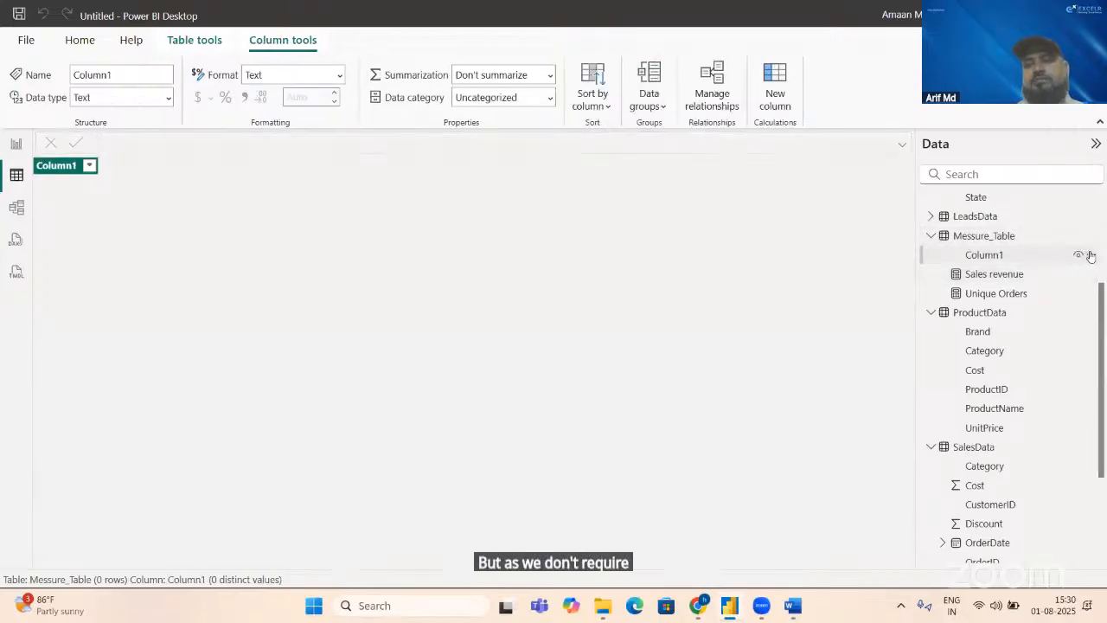
pyautogui.click(1091, 255)
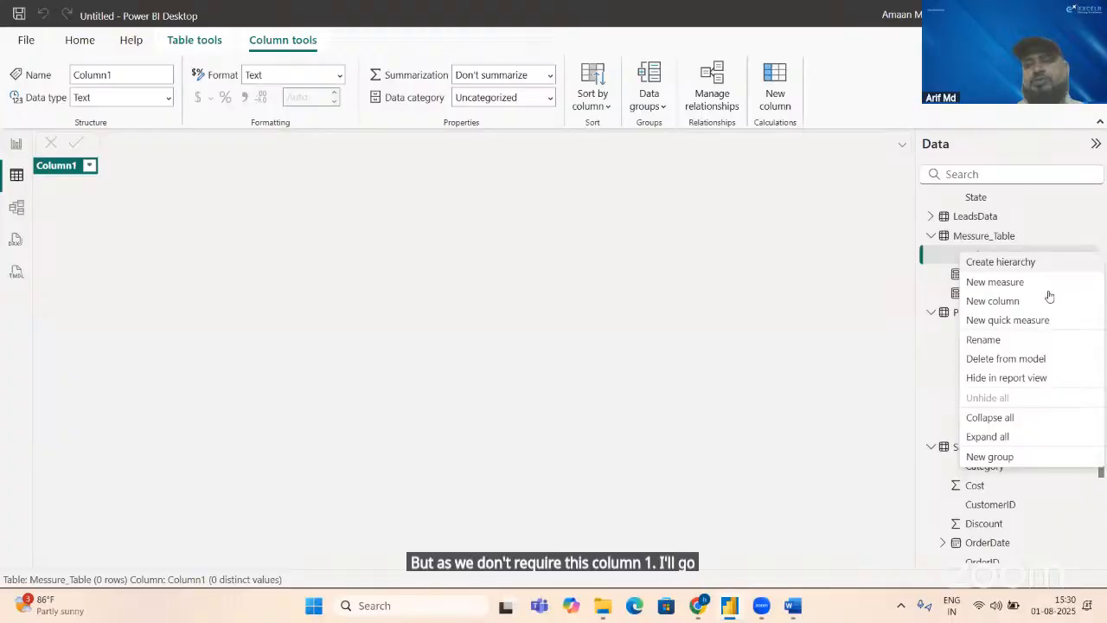
pyautogui.click(996, 360)
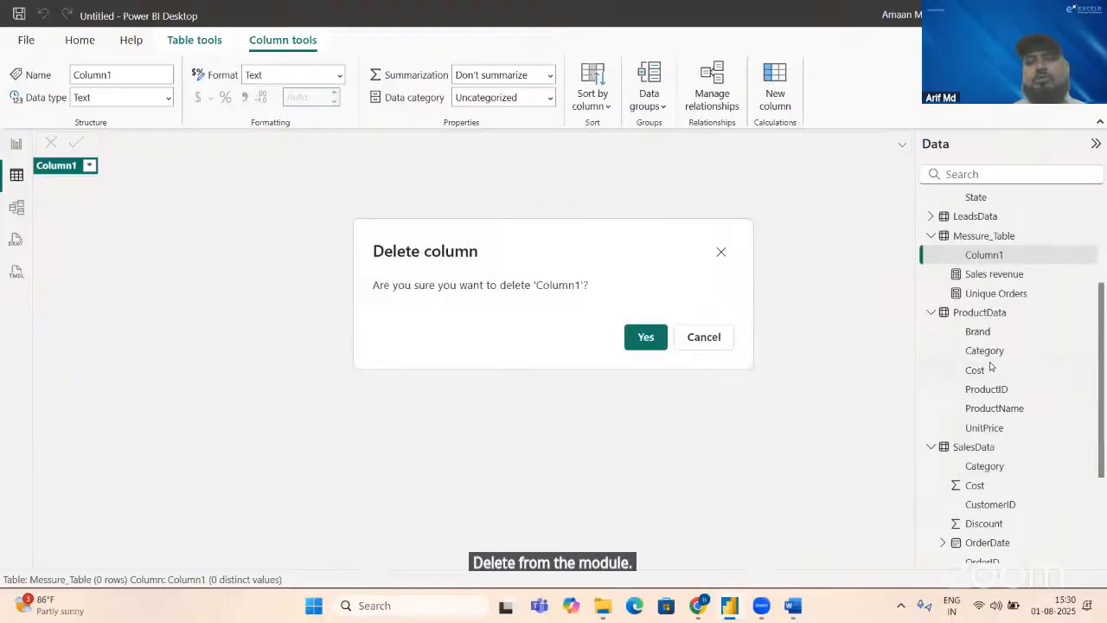
pyautogui.click(646, 337)
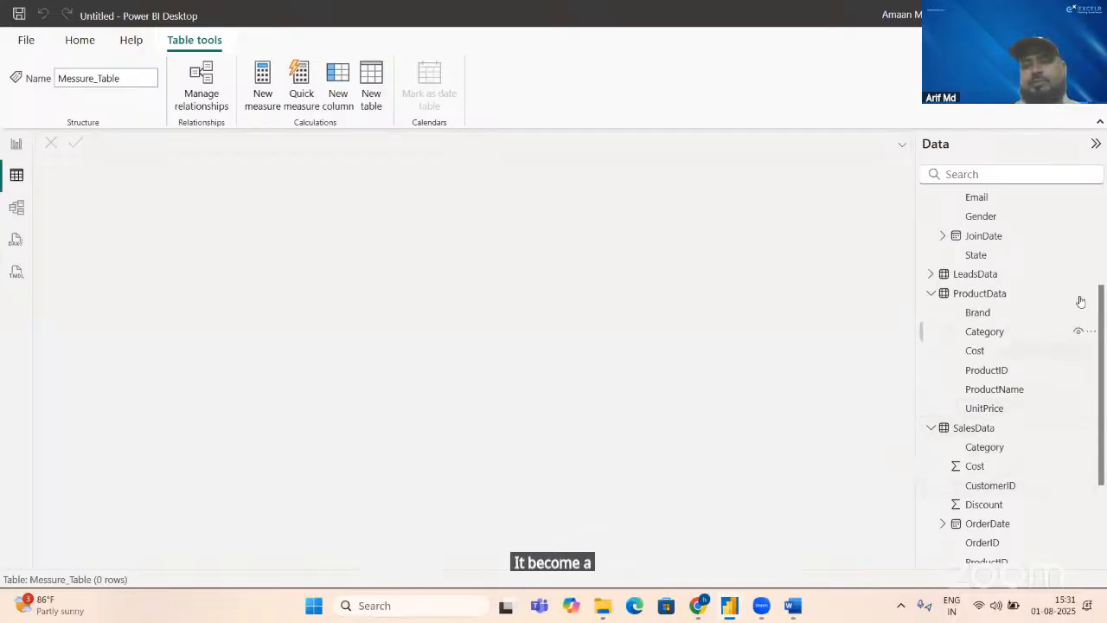
# Step: Collapse the CustomerData, ProductData and SalesData field lists, leaving Messure_Table expanded with its measures
pyautogui.scroll(4, 1104, 310)
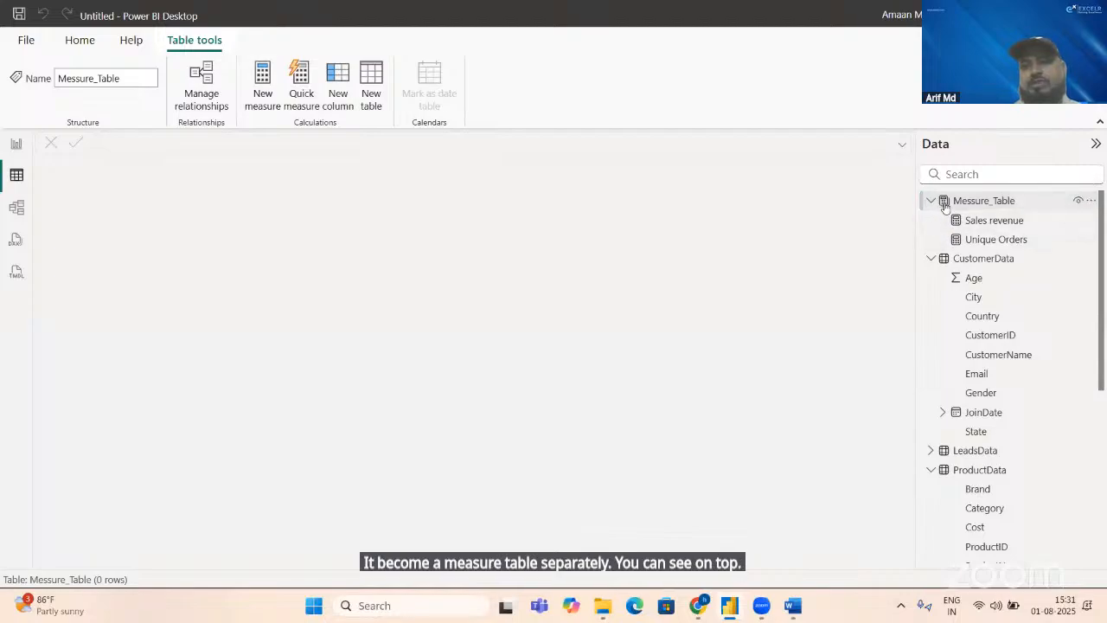
pyautogui.moveTo(946, 206)
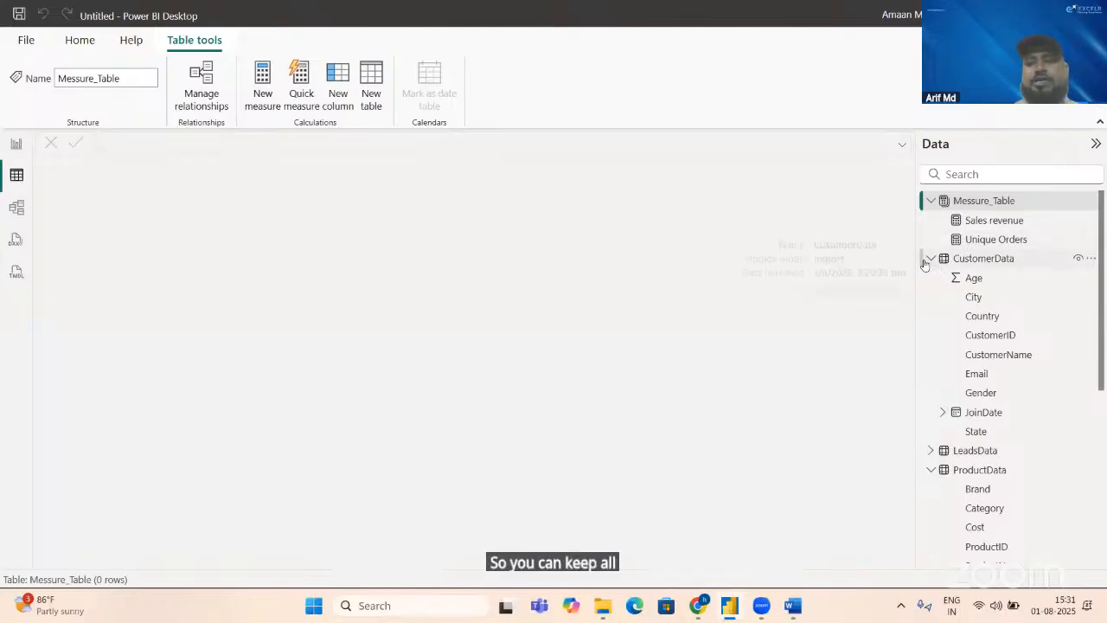
pyautogui.click(928, 261)
pyautogui.click(932, 300)
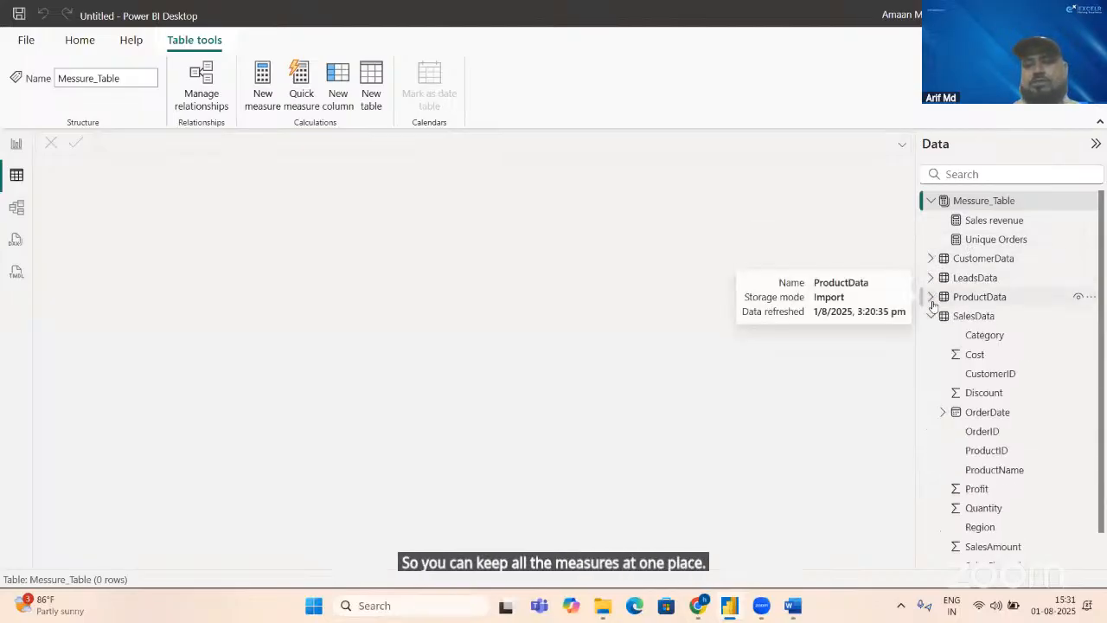
pyautogui.click(932, 318)
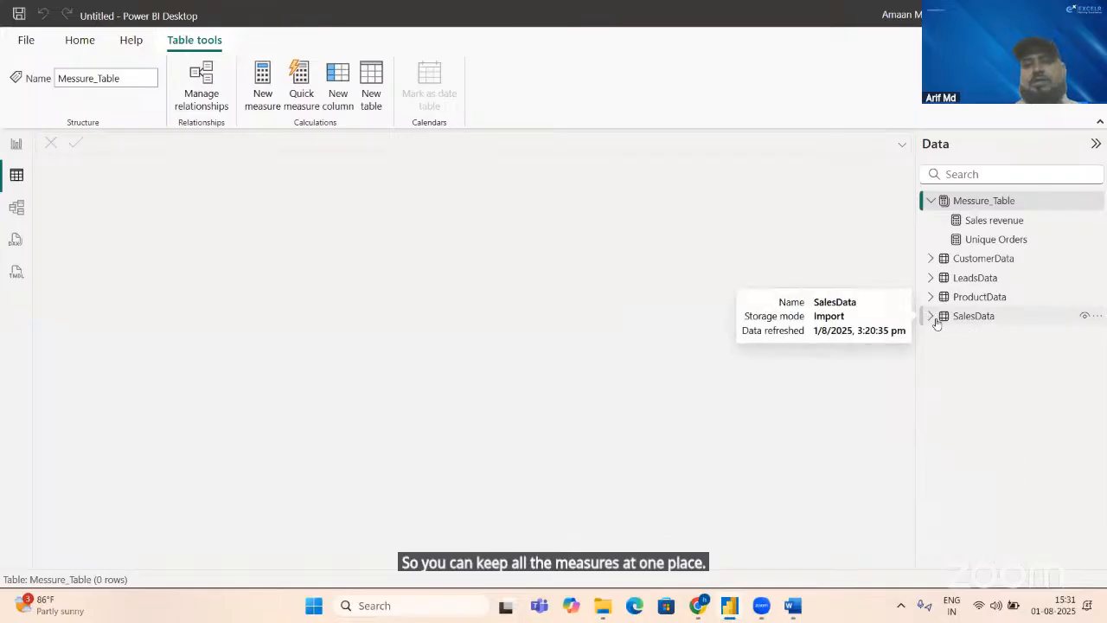
# Step: Switch to the KPI document in Word, review the full list of ten KPIs and descriptions, and return to Power BI
pyautogui.hotkey('alt', 'Tab')
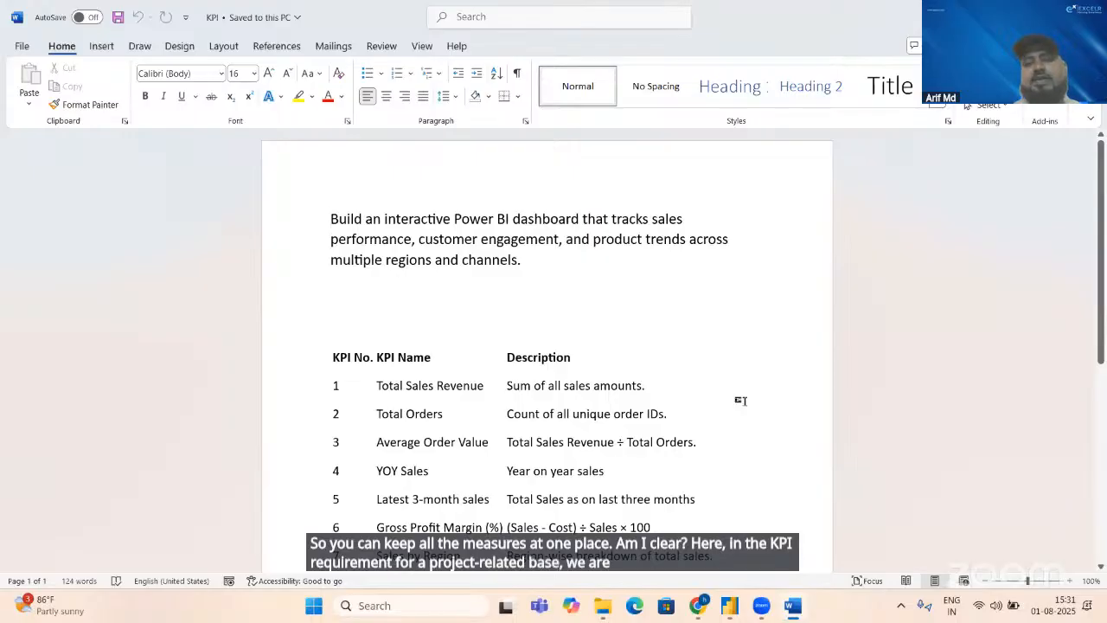
pyautogui.click(740, 401)
pyautogui.press('Down')
pyautogui.press('Down')
pyautogui.press('Down')
pyautogui.press('Down')
pyautogui.press('Down')
pyautogui.press('Down')
pyautogui.press('Down')
pyautogui.press('Down')
pyautogui.press('Down')
pyautogui.press('Down')
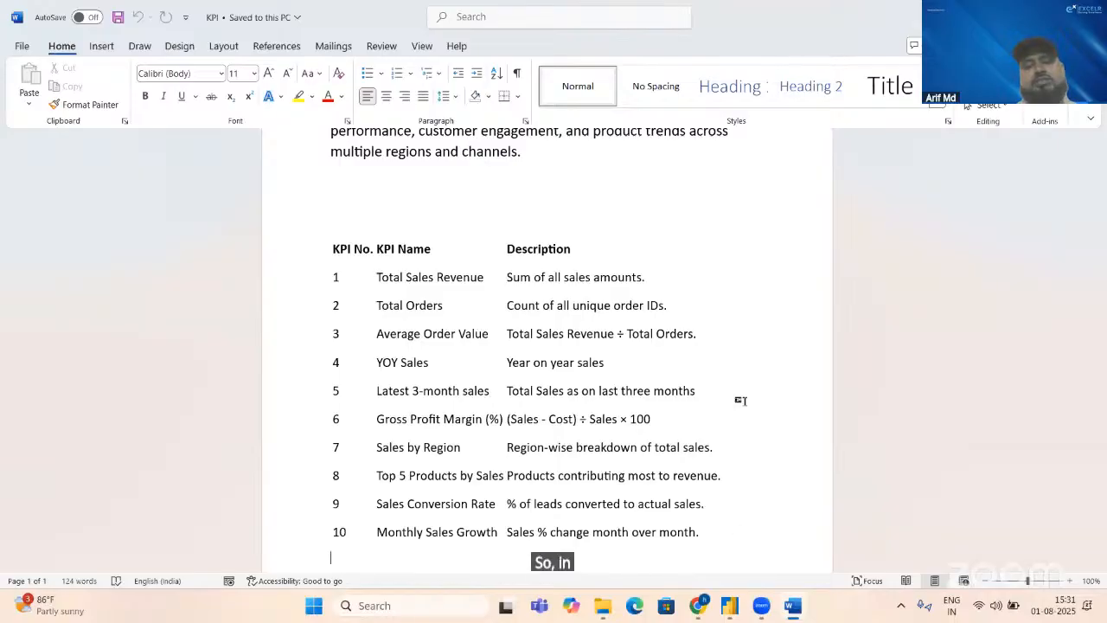
pyautogui.hotkey('alt', 'Tab')
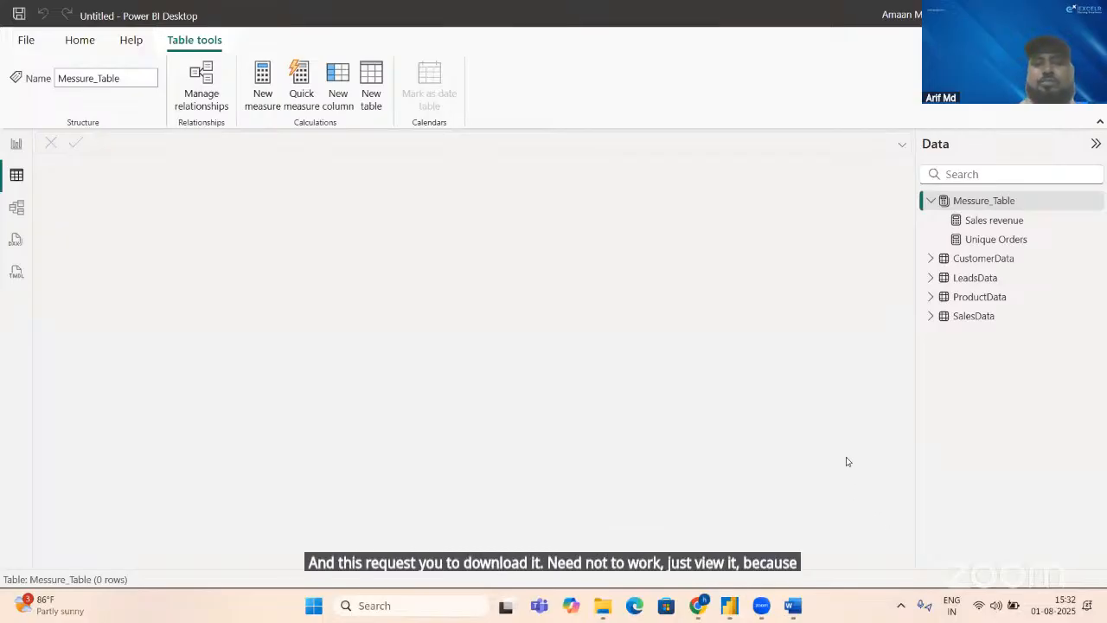
pyautogui.hotkey('alt', 'Tab')
pyautogui.hotkey('alt', 'Tab')
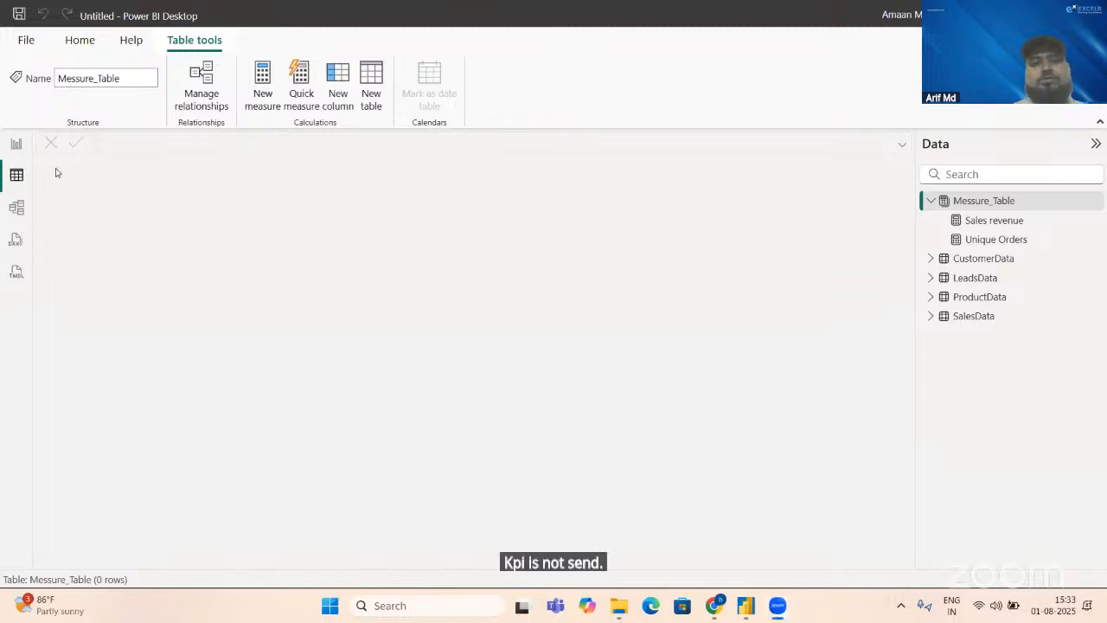
# Step: Go to the report view, check the Average Order Value definition in the KPI Word document, and return to Power BI
pyautogui.click(16, 145)
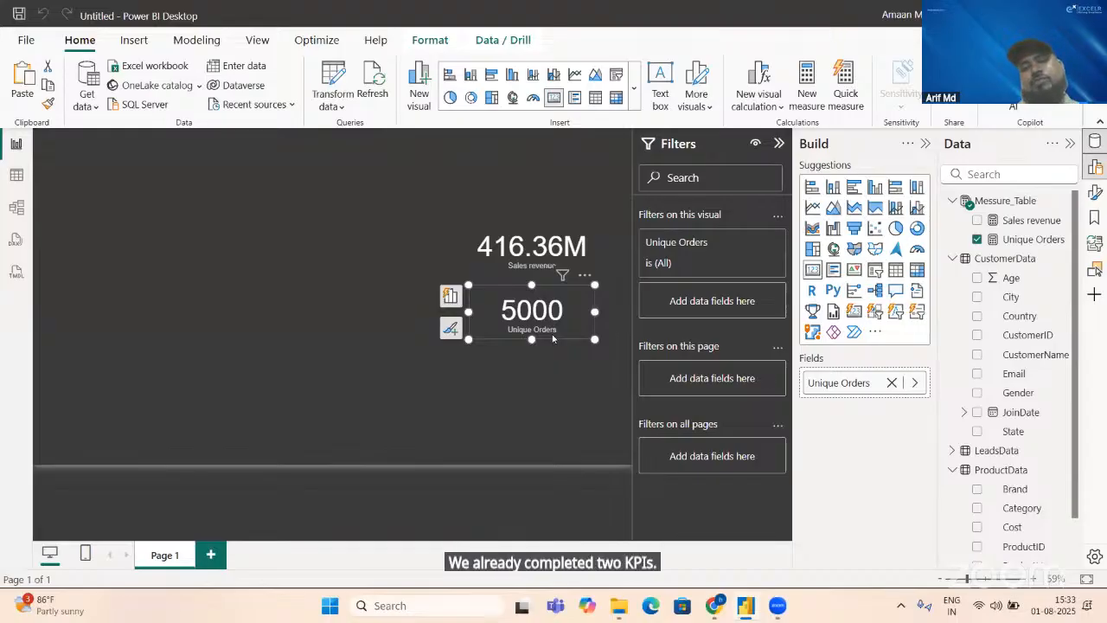
pyautogui.hotkey('alt', 'Tab')
pyautogui.hotkey('alt', 'Tab')
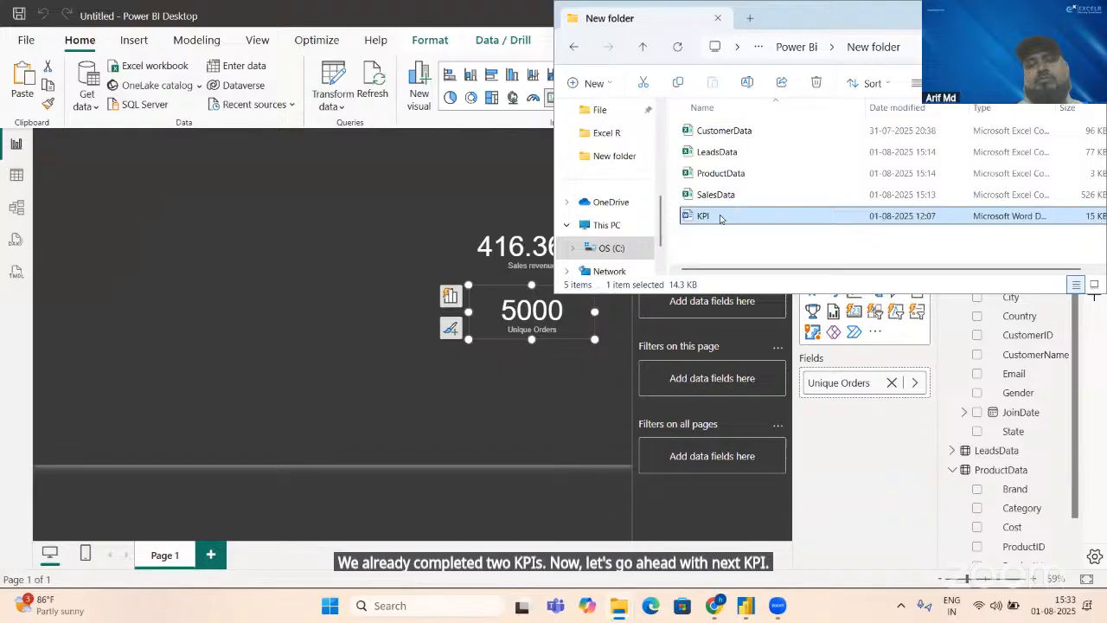
pyautogui.doubleClick(723, 218)
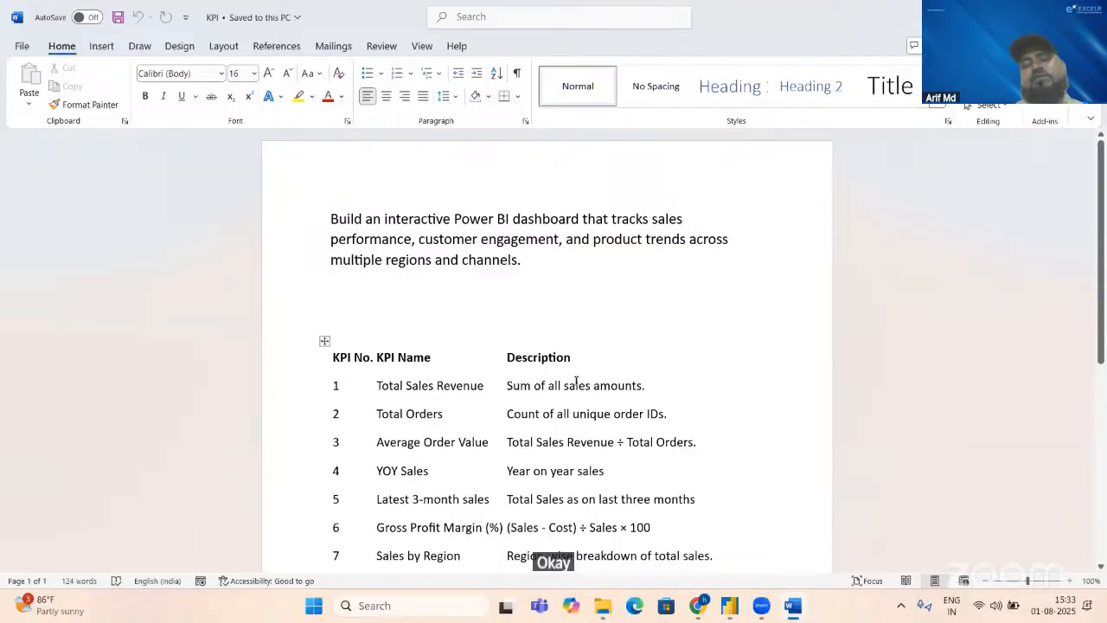
pyautogui.hotkey('alt', 'Tab')
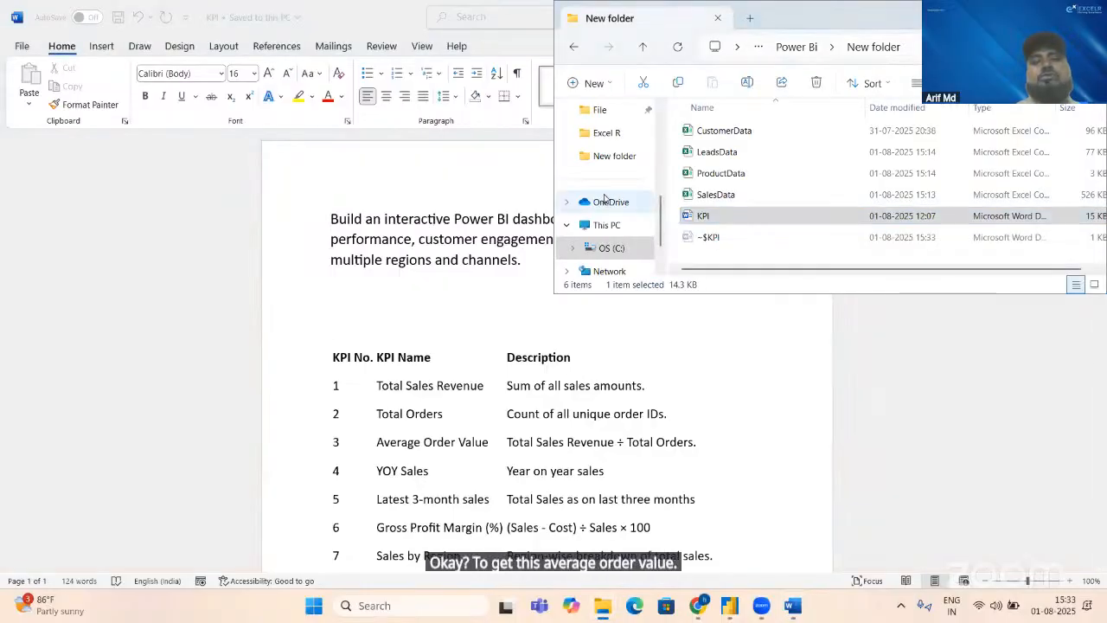
pyautogui.hotkey('alt', 'Tab')
pyautogui.hotkey('alt', 'Tab')
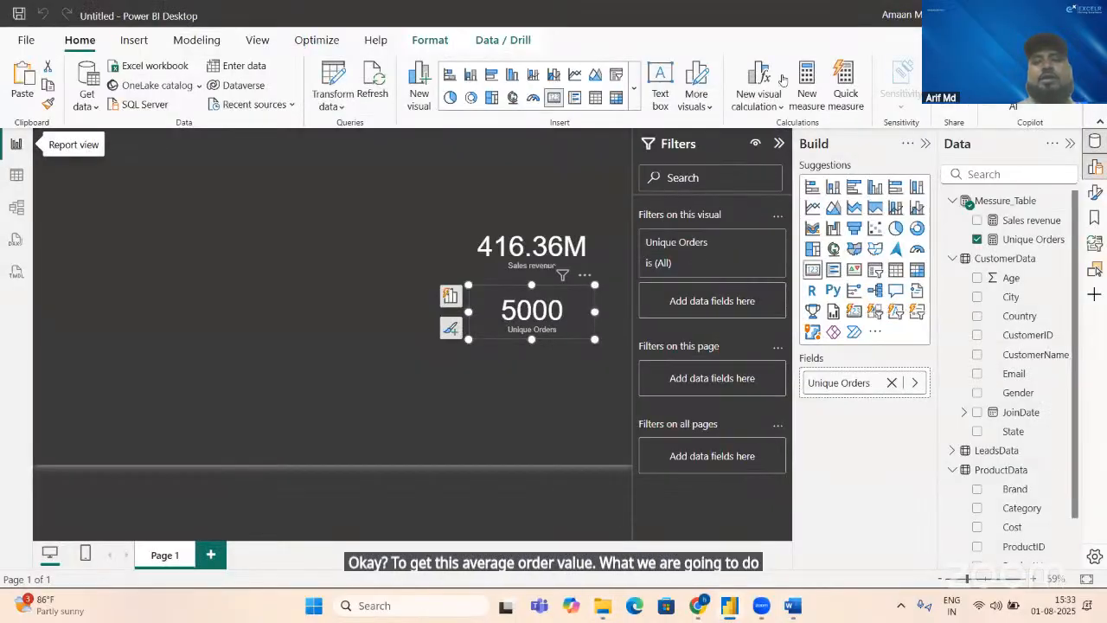
# Step: Create a measure in Messure_Table named Avg Order value, defined as [Sales revenue]/[Unique Orders]
pyautogui.click(995, 204)
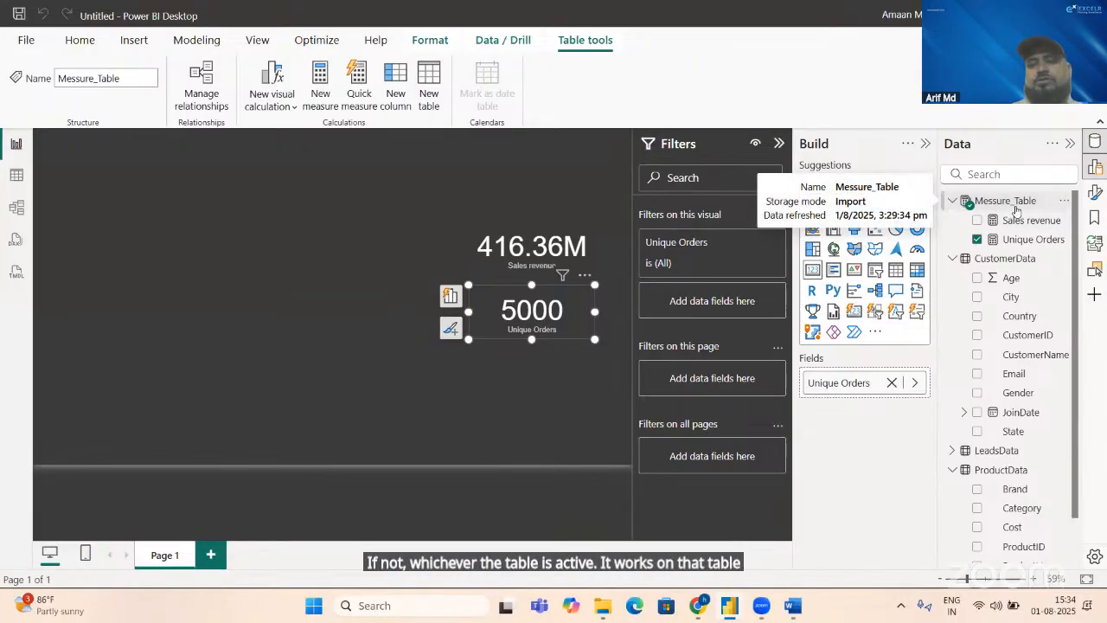
pyautogui.click(1012, 203)
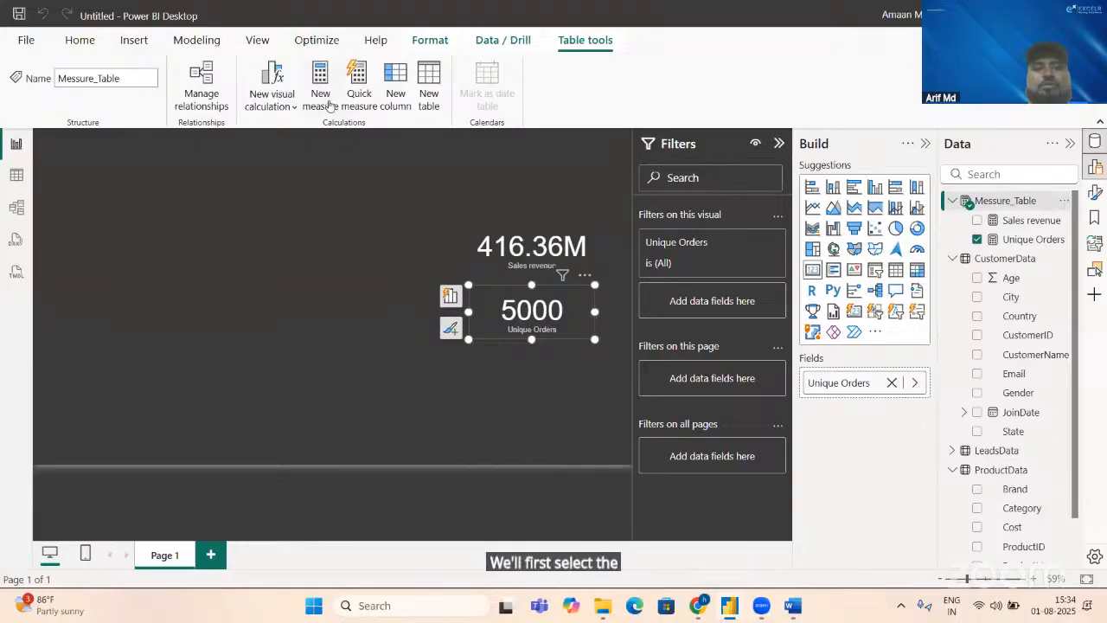
pyautogui.click(329, 104)
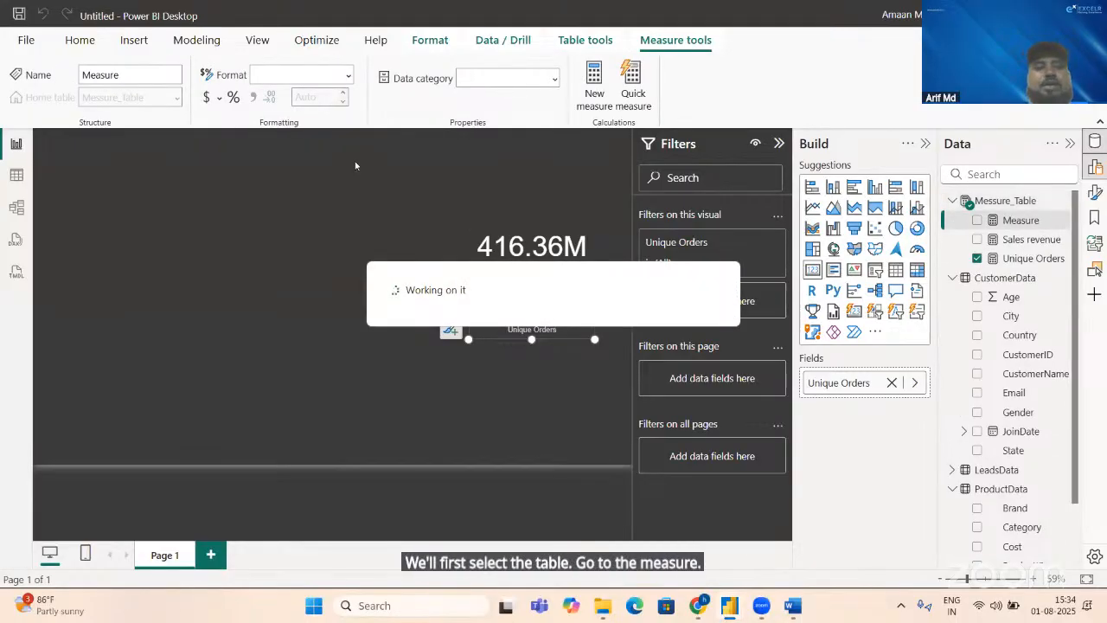
pyautogui.press('BackSpace')
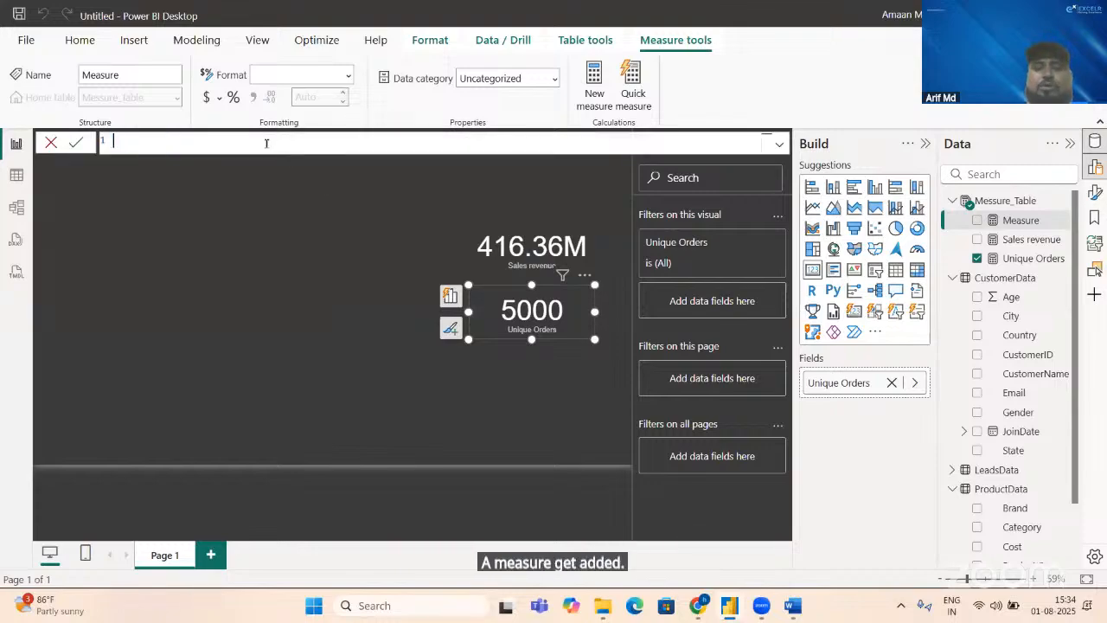
pyautogui.write('Av')
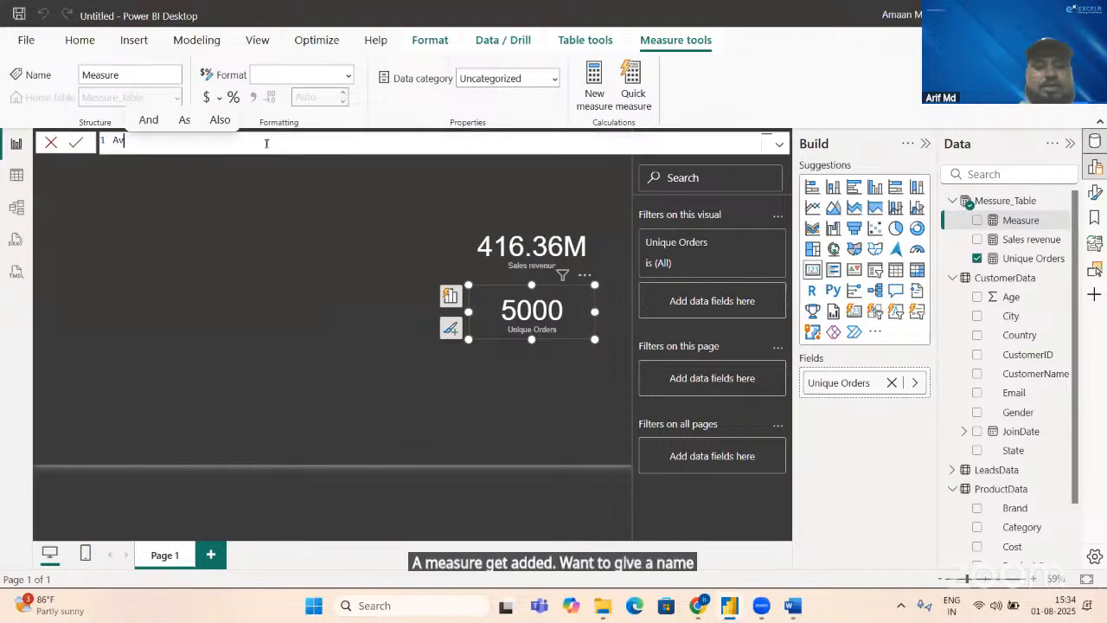
pyautogui.write('g O')
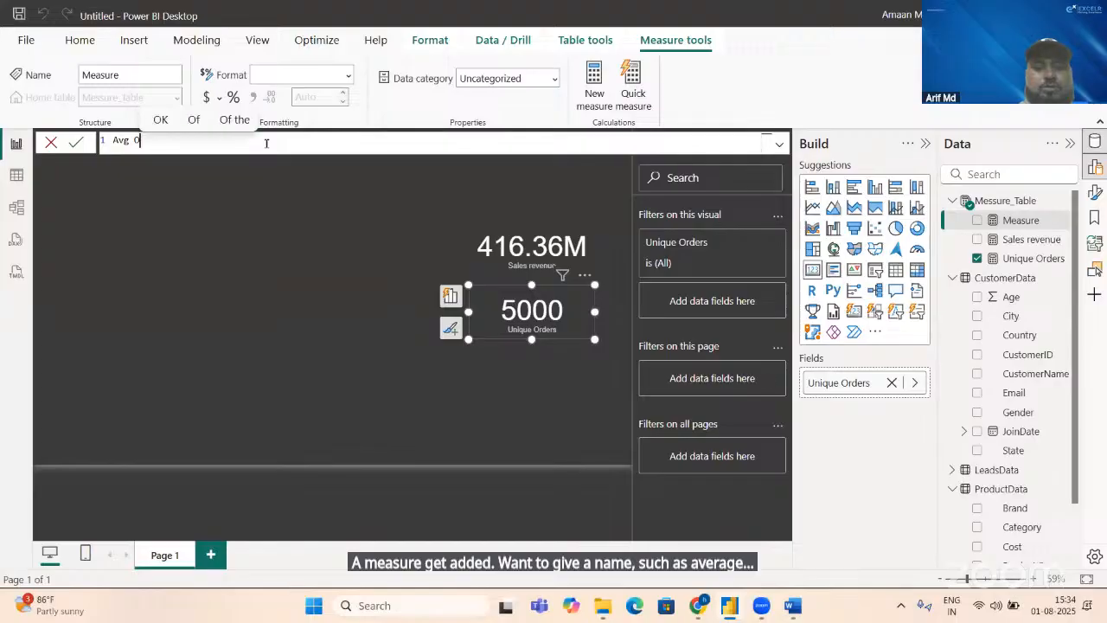
pyautogui.write('rder val')
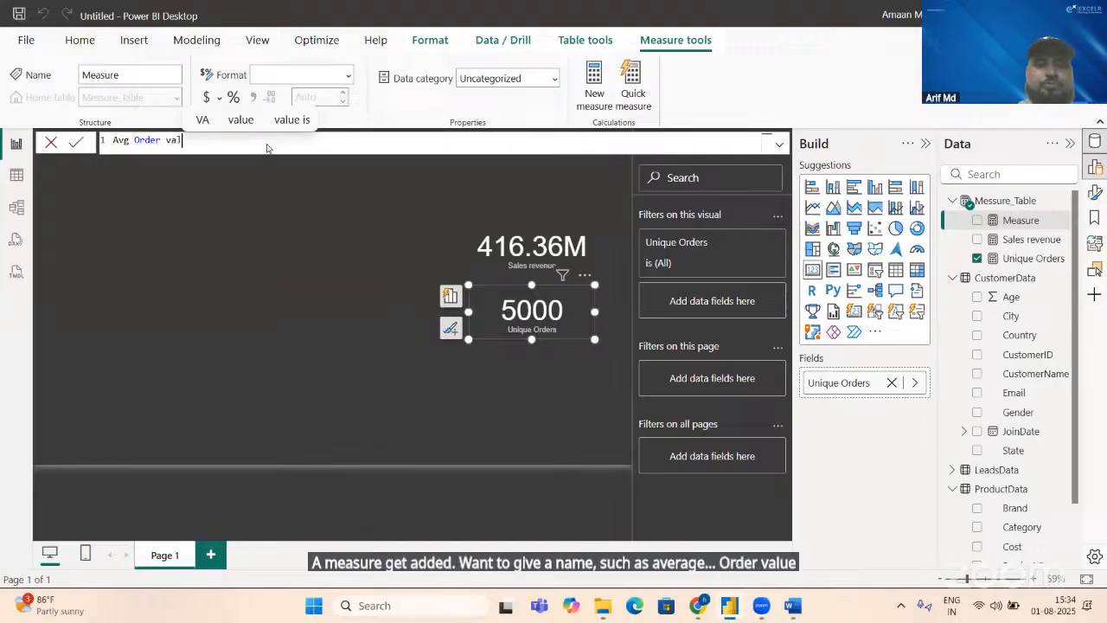
pyautogui.write('ue=')
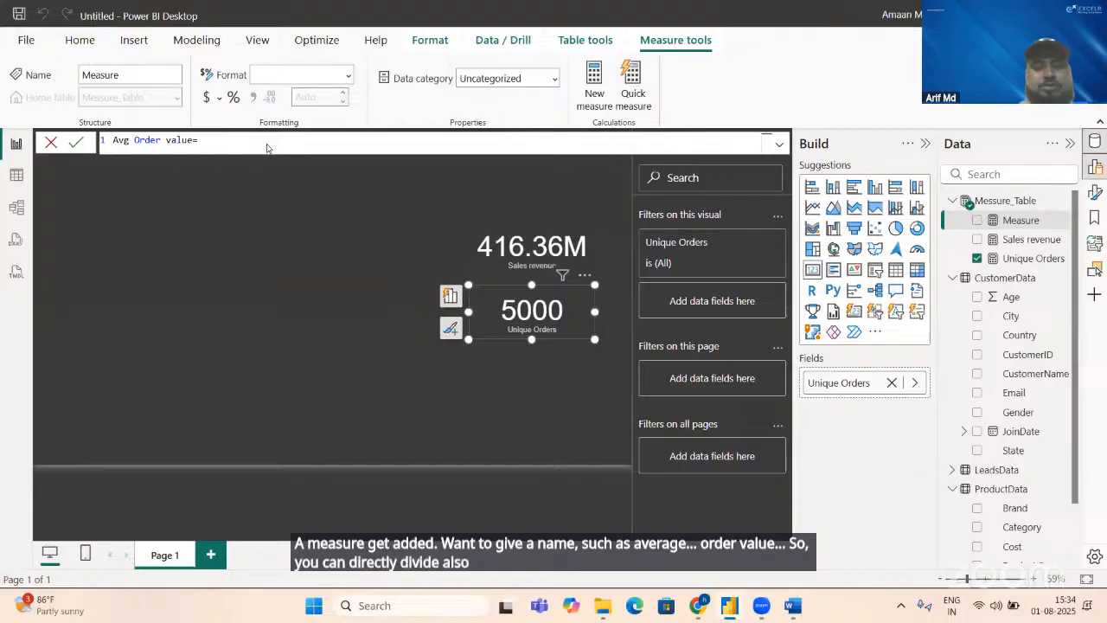
pyautogui.write('sal')
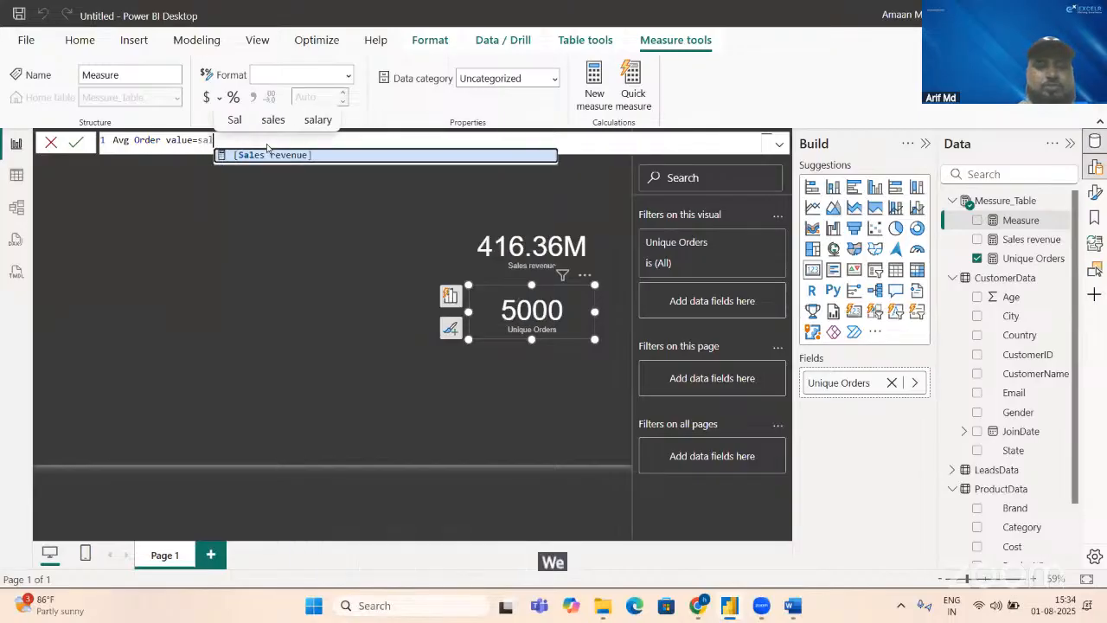
pyautogui.press('Tab')
pyautogui.write('/')
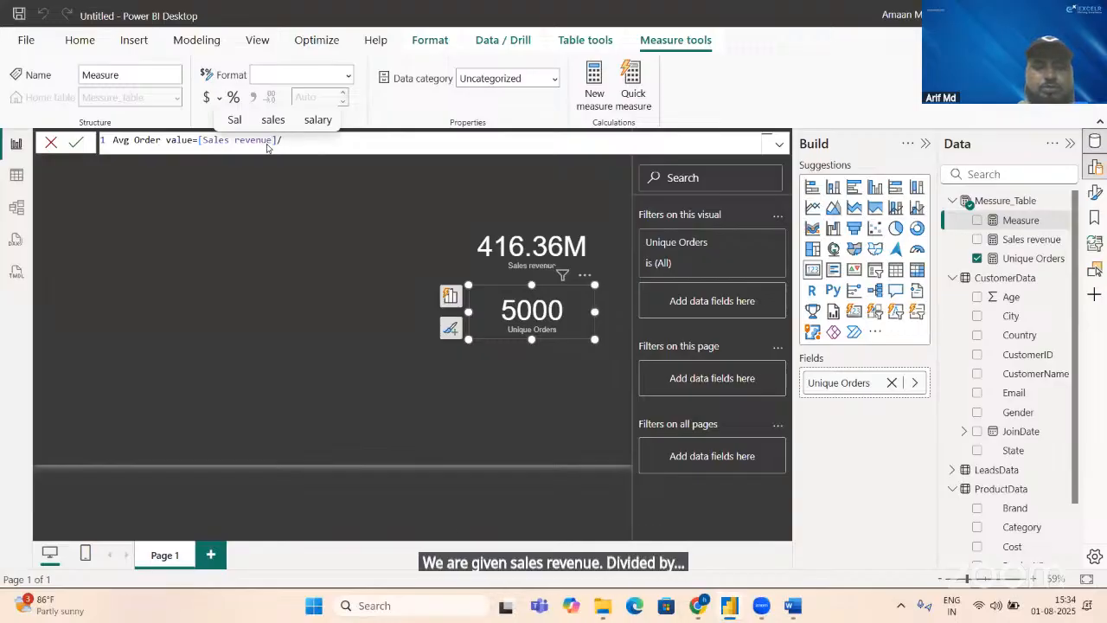
pyautogui.write('un')
pyautogui.press('Tab')
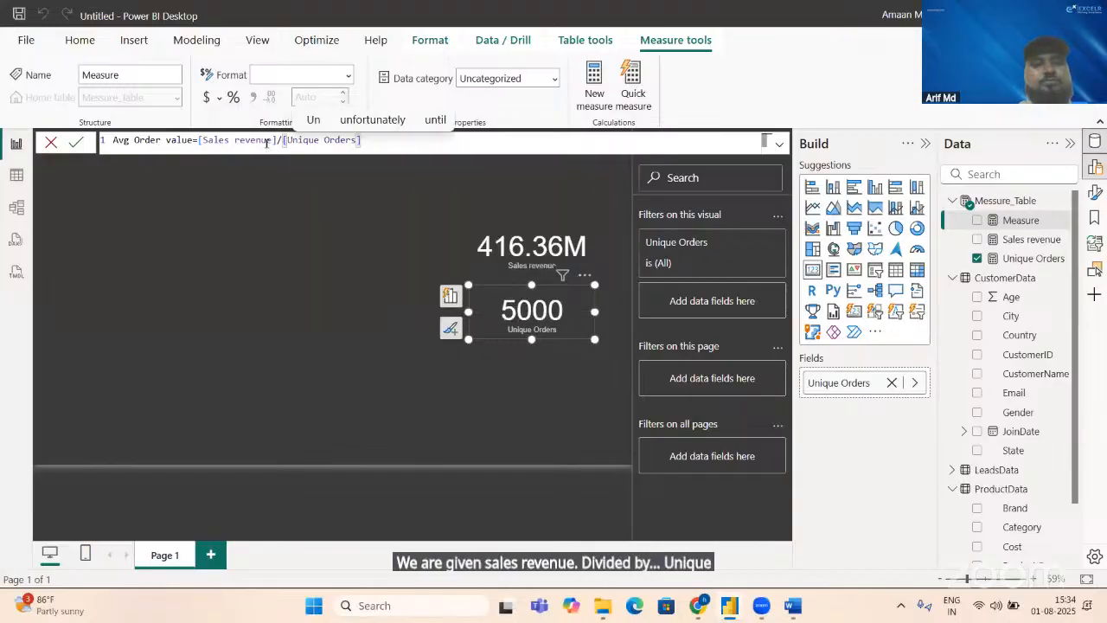
pyautogui.press('Return')
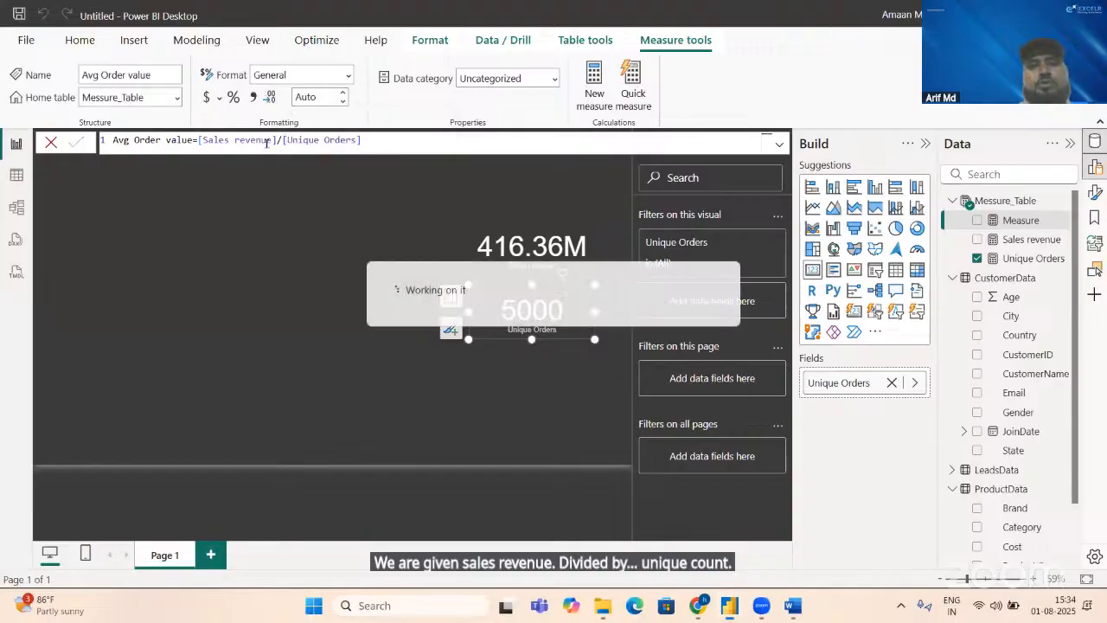
# Step: Duplicate the Unique Orders card, place the copy below it, and replace its field with Avg Order value
pyautogui.click(571, 321)
pyautogui.hotkey('ctrl', 'c')
pyautogui.hotkey('ctrl', 'v')
pyautogui.moveTo(569, 375); pyautogui.dragTo(574, 420)
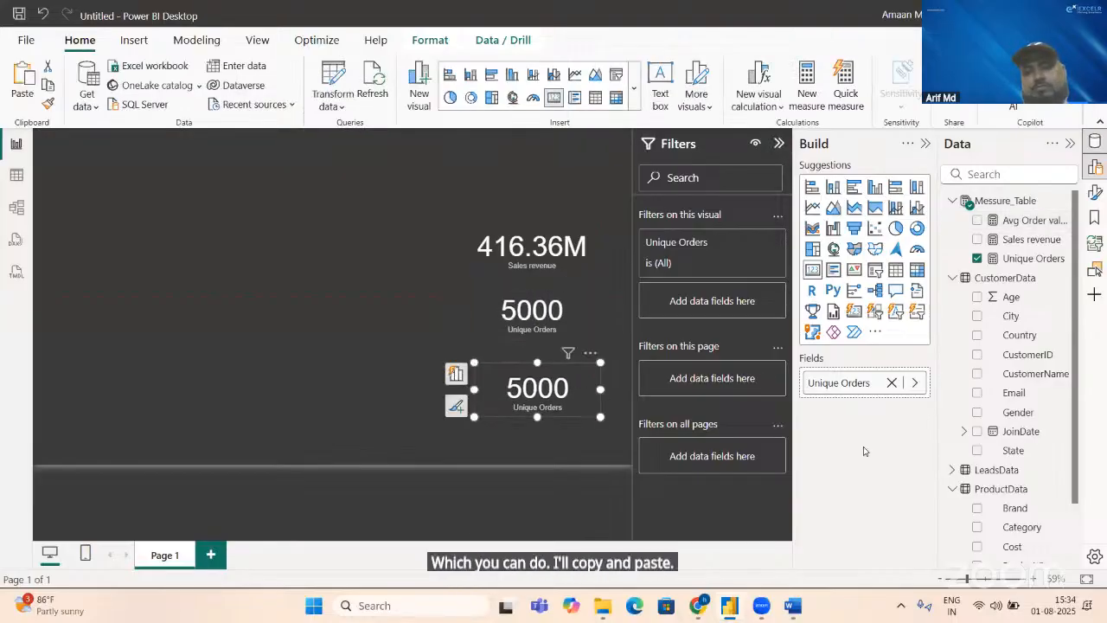
pyautogui.click(913, 384)
pyautogui.click(892, 382)
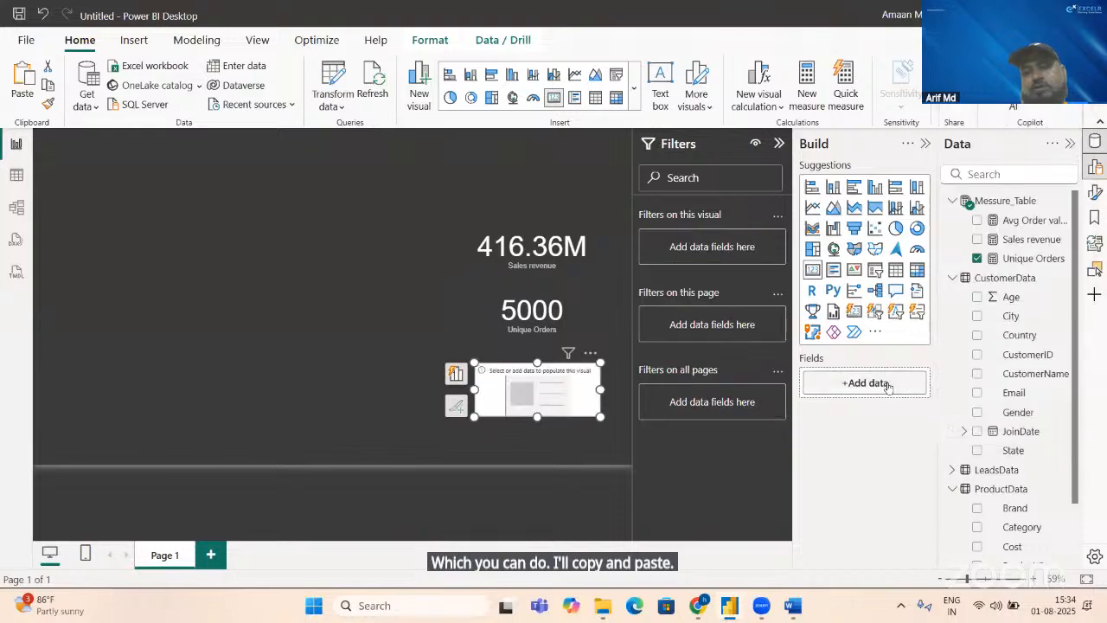
pyautogui.click(977, 220)
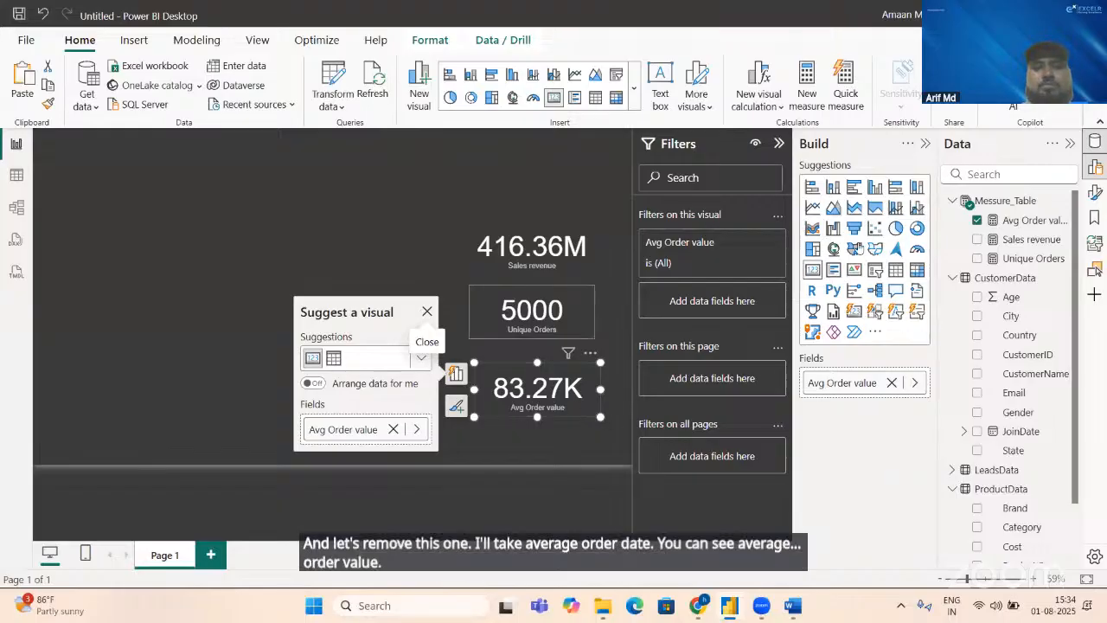
# Step: Rewrite the Avg Order value formula as DIVIDE([Sales revenue],[Unique Orders],0) and close the visual suggestions pop-up
pyautogui.click(1028, 221)
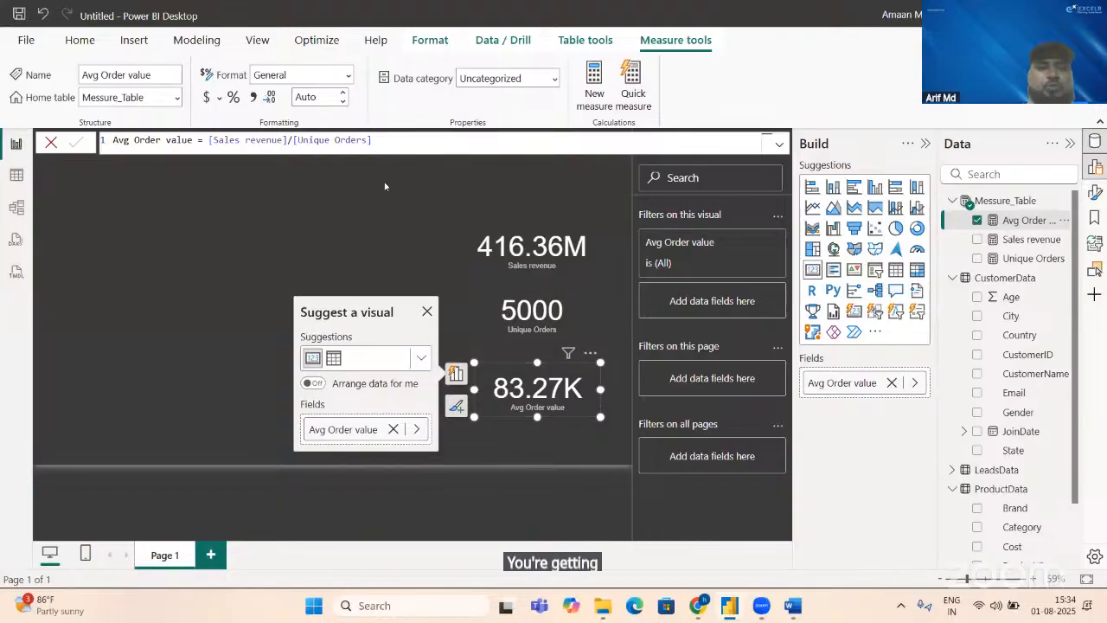
pyautogui.click(404, 140)
pyautogui.press('BackSpace')
pyautogui.press('BackSpace')
pyautogui.press('BackSpace')
pyautogui.press('BackSpace')
pyautogui.press('BackSpace')
pyautogui.press('BackSpace')
pyautogui.press('BackSpace')
pyautogui.press('BackSpace')
pyautogui.press('BackSpace')
pyautogui.press('BackSpace')
pyautogui.press('BackSpace')
pyautogui.press('BackSpace')
pyautogui.press('BackSpace')
pyautogui.press('BackSpace')
pyautogui.press('BackSpace')
pyautogui.press('BackSpace')
pyautogui.press('BackSpace')
pyautogui.press('BackSpace')
pyautogui.press('BackSpace')
pyautogui.press('BackSpace')
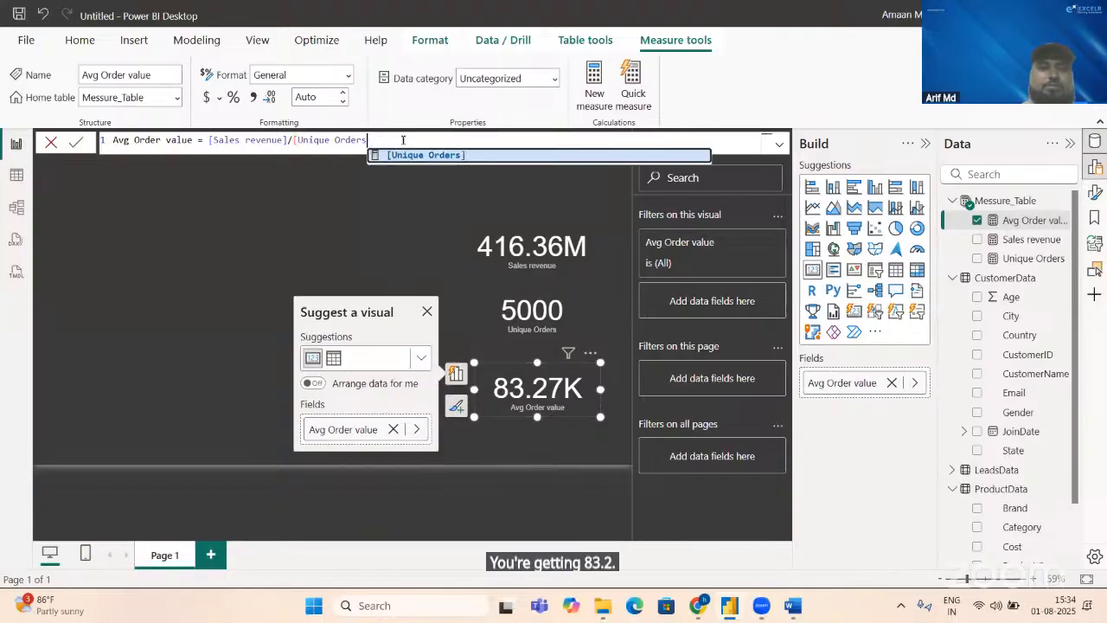
pyautogui.press('BackSpace')
pyautogui.press('BackSpace')
pyautogui.press('BackSpace')
pyautogui.press('BackSpace')
pyautogui.press('BackSpace')
pyautogui.press('BackSpace')
pyautogui.press('BackSpace')
pyautogui.press('BackSpace')
pyautogui.press('BackSpace')
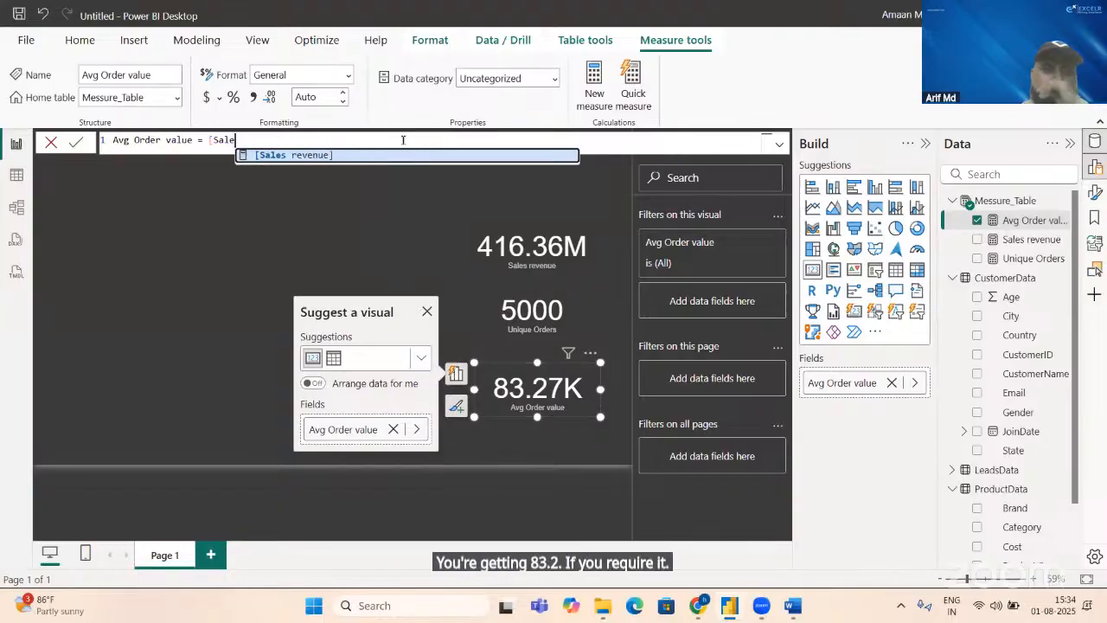
pyautogui.write('div')
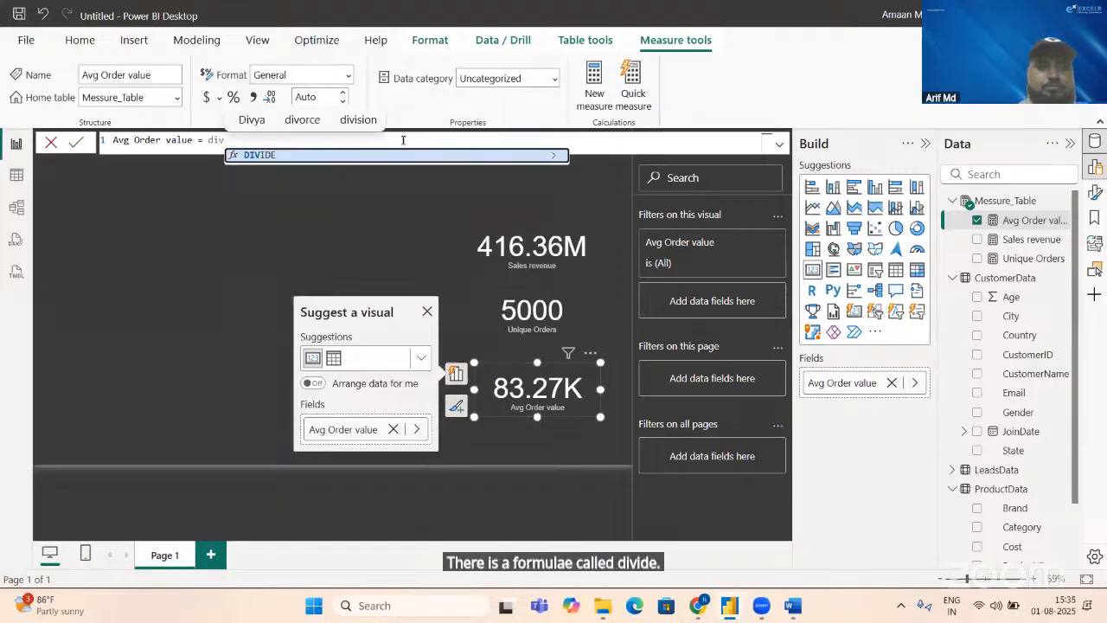
pyautogui.press('Tab')
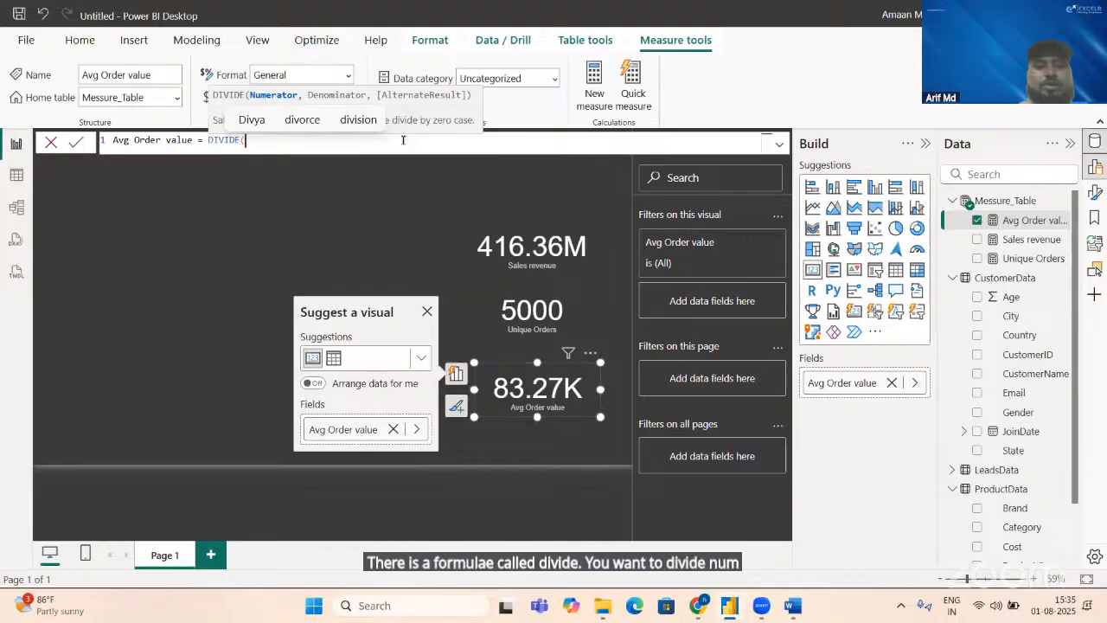
pyautogui.write('sal')
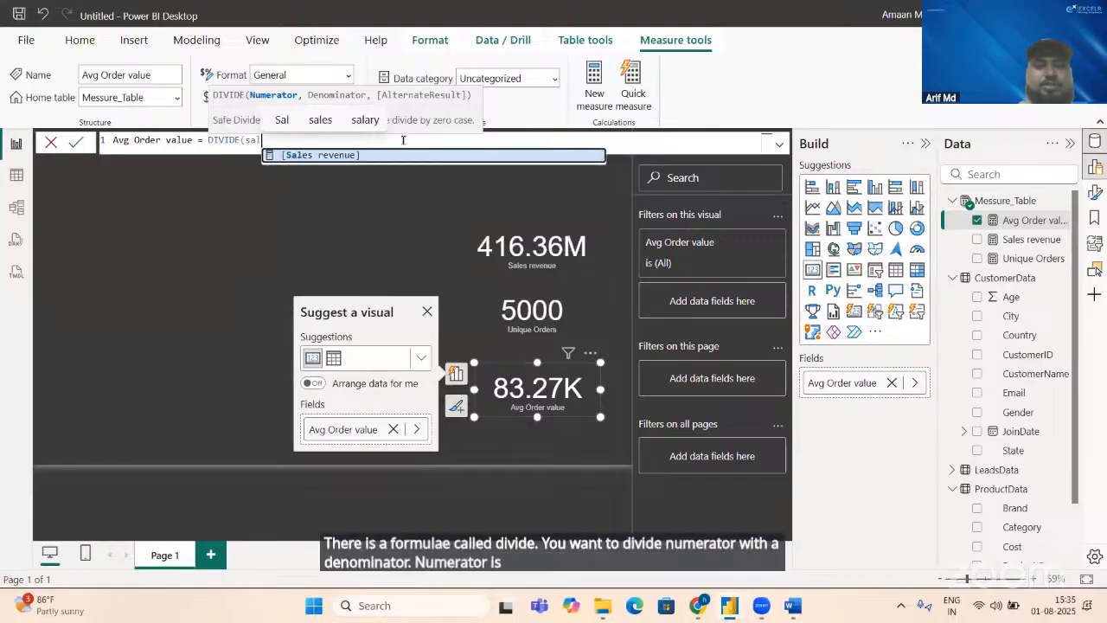
pyautogui.press('Tab')
pyautogui.write(',')
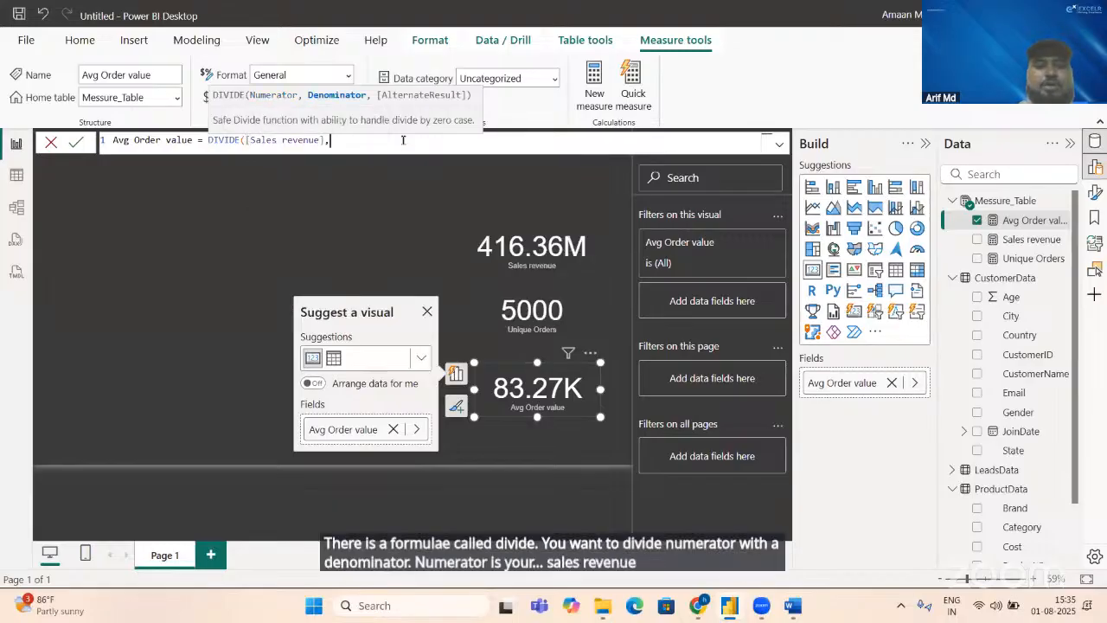
pyautogui.write('o')
pyautogui.press('BackSpace')
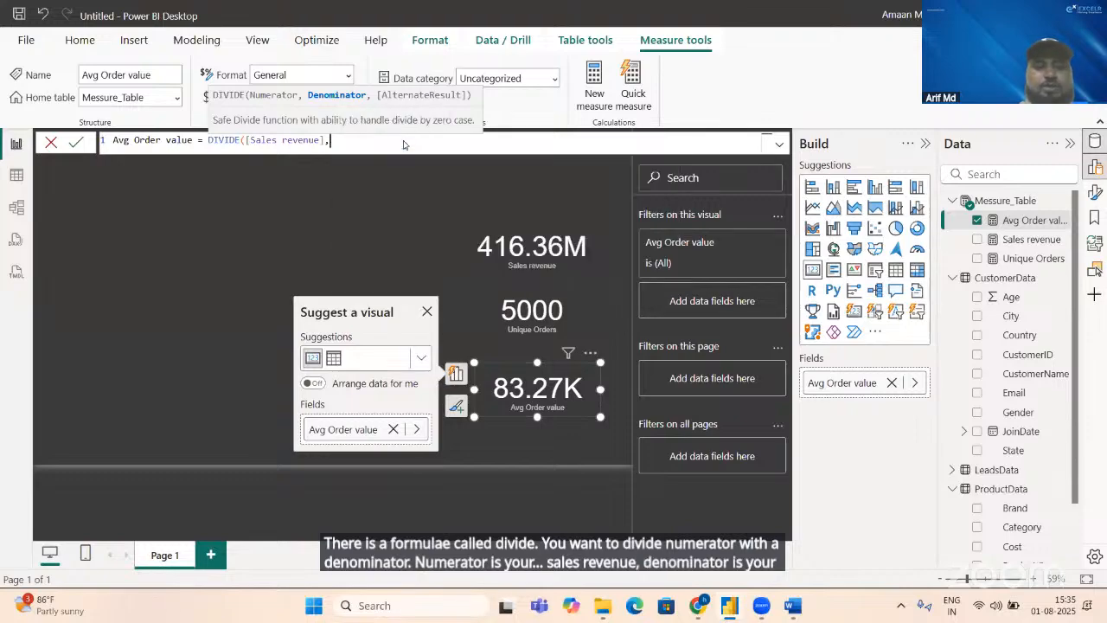
pyautogui.write('un')
pyautogui.press('Tab')
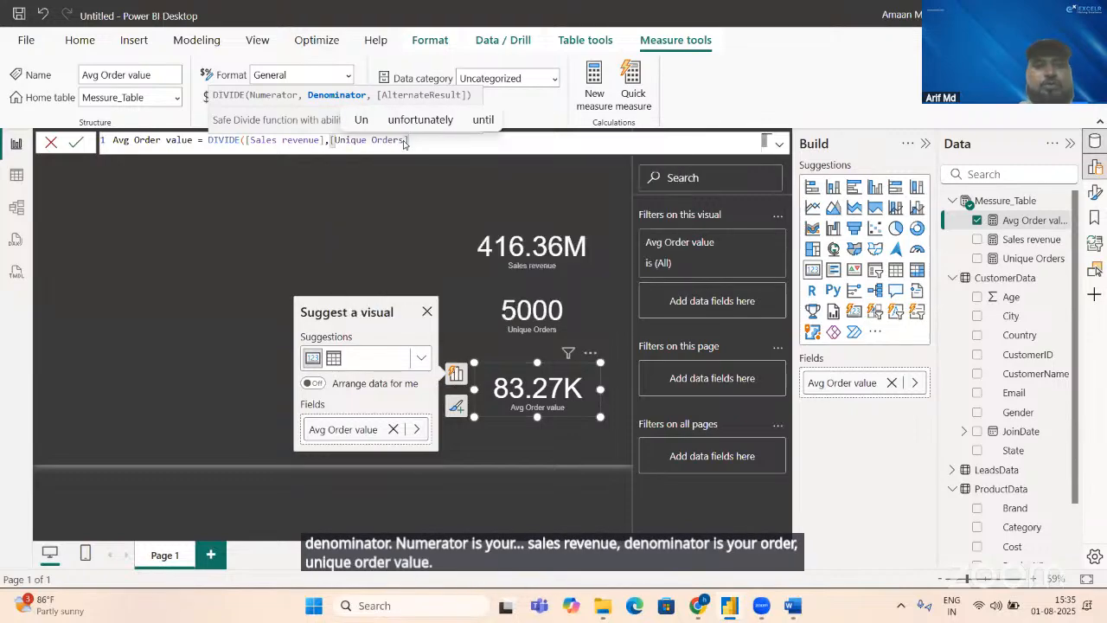
pyautogui.write(',0')
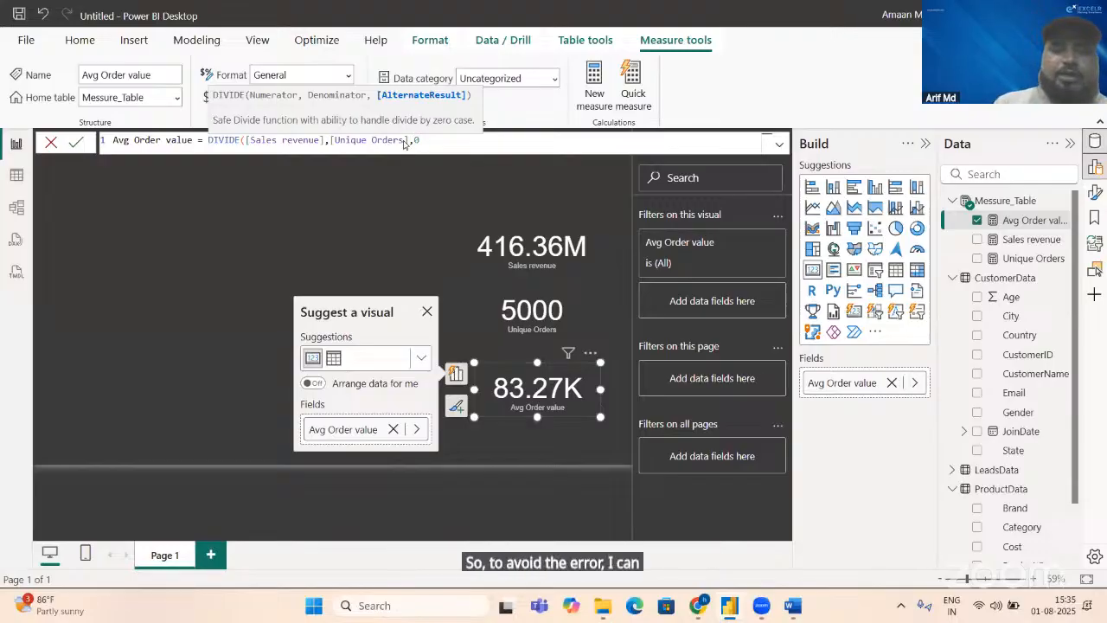
pyautogui.write(')')
pyautogui.press('Return')
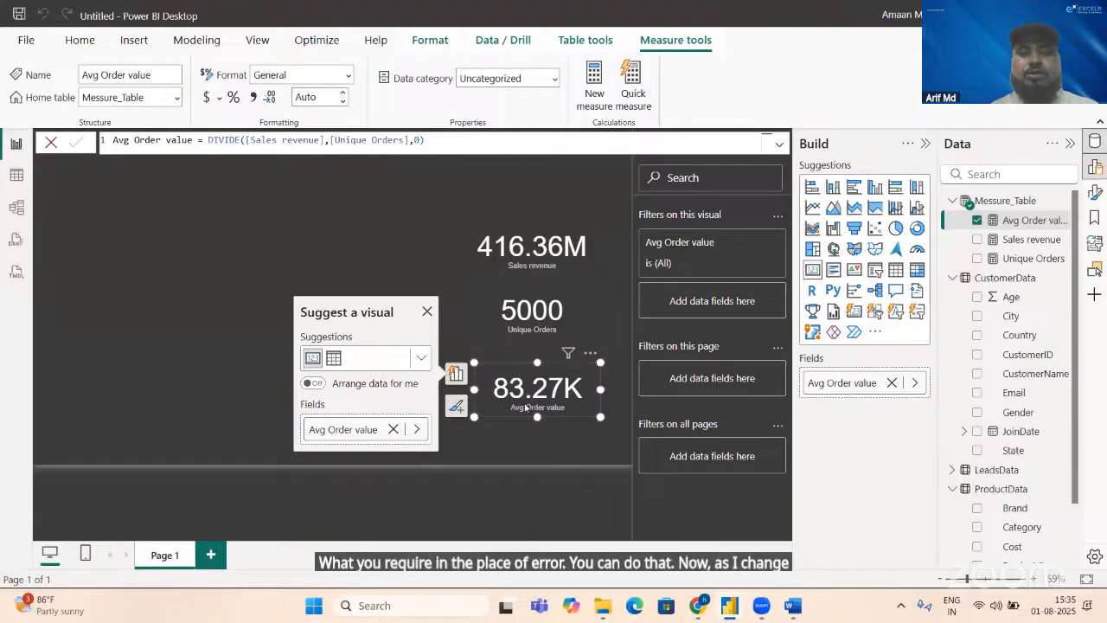
pyautogui.click(426, 312)
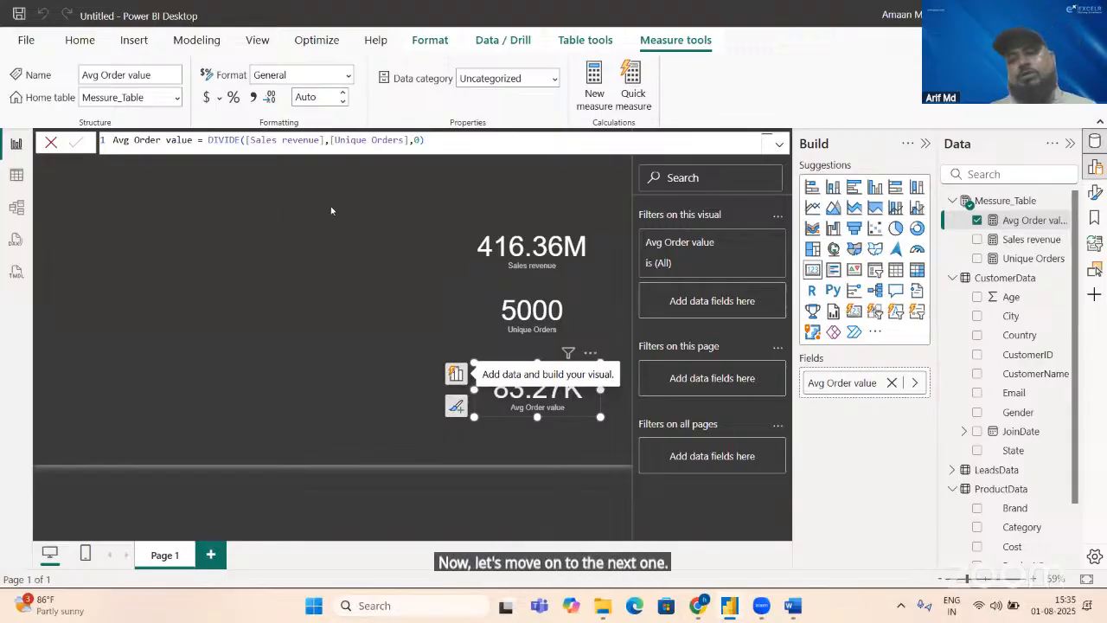
# Step: Switch to the KPI document in Word, check the YOY Sales entry, and return to Power BI
pyautogui.hotkey('alt', 'Tab')
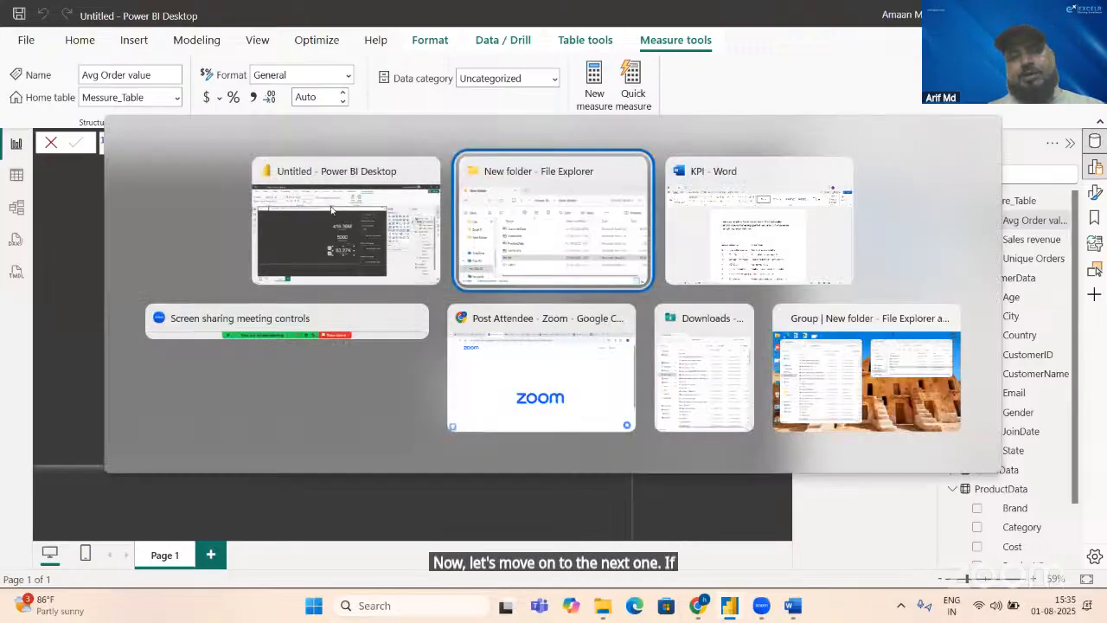
pyautogui.hotkey('alt', 'Tab')
pyautogui.hotkey('alt', 'Tab')
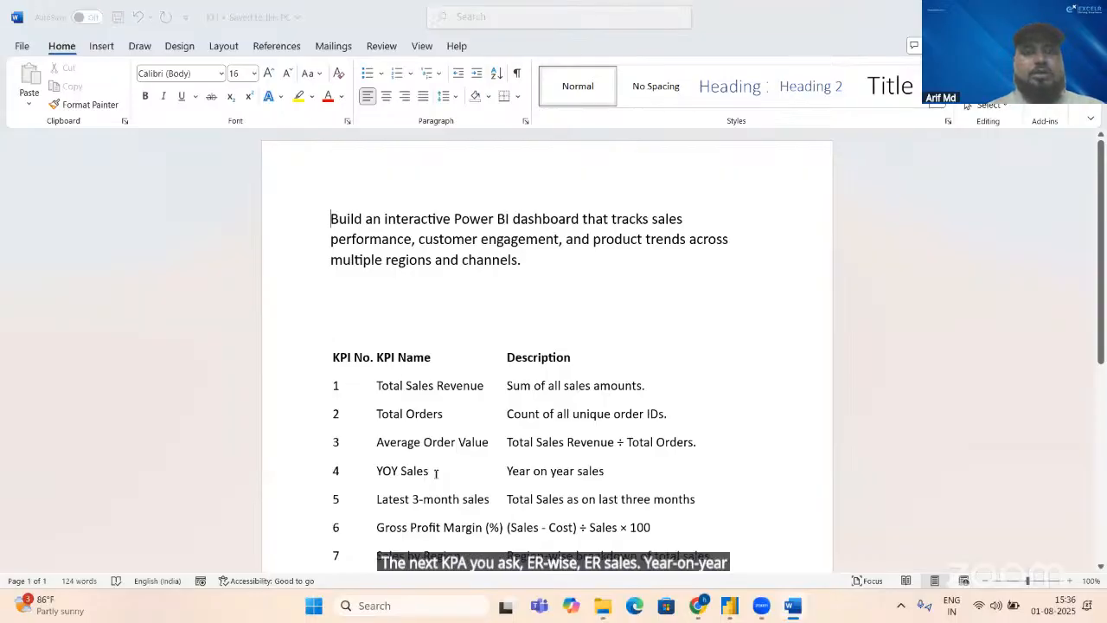
pyautogui.hotkey('alt', 'Tab')
pyautogui.hotkey('alt', 'Tab')
pyautogui.press('Tab')
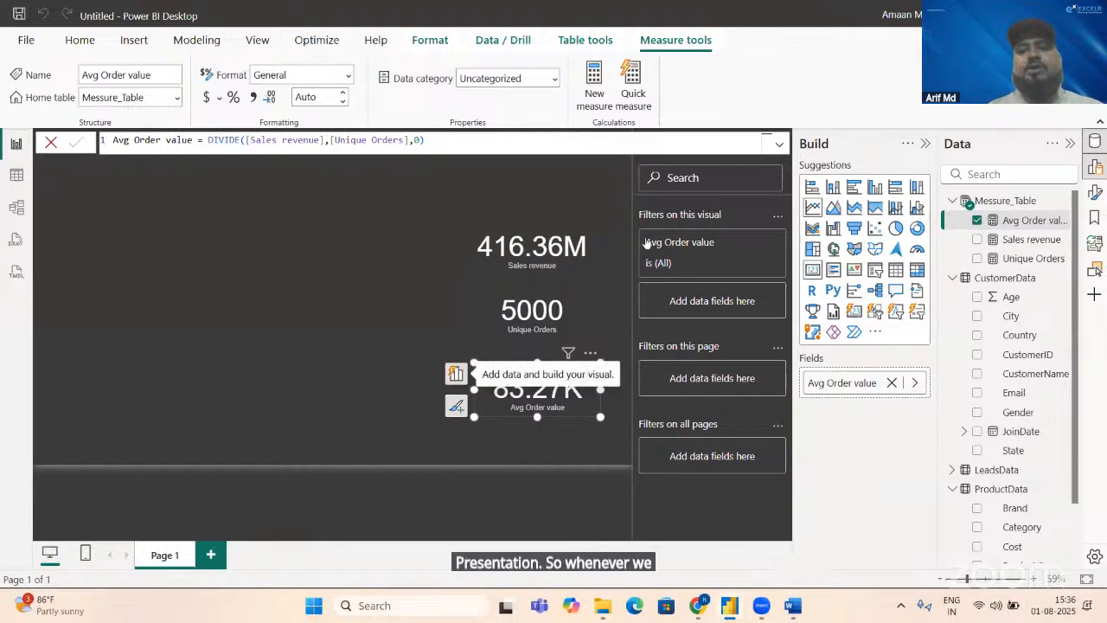
# Step: Add an empty line chart to the report page, widen it, and place it at the canvas's left edge, level with the Avg Order value card
pyautogui.click(233, 249)
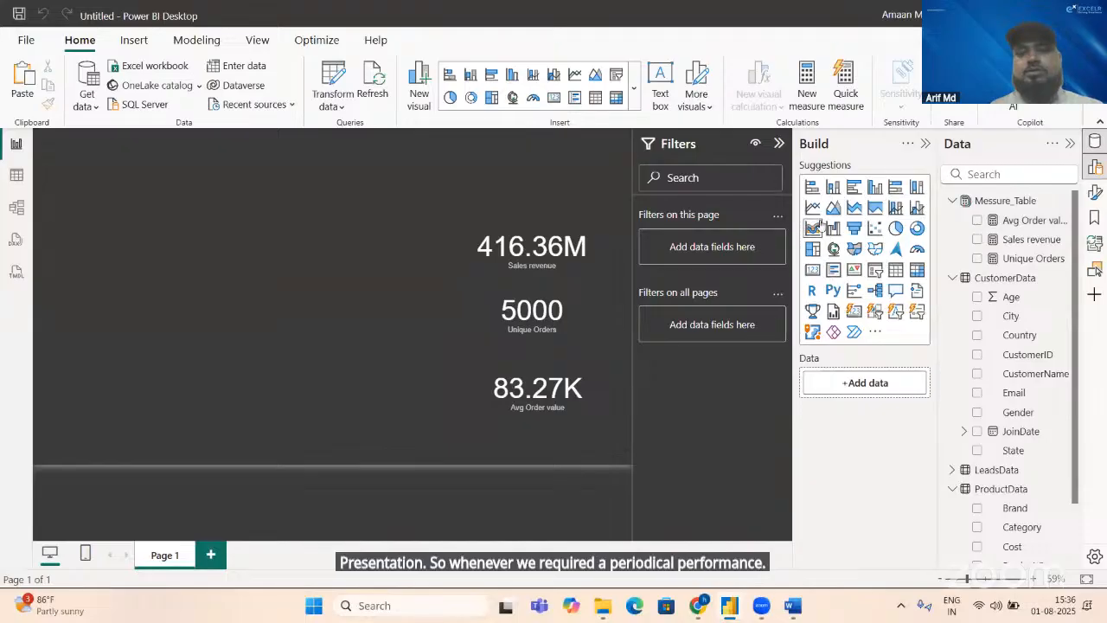
pyautogui.click(812, 208)
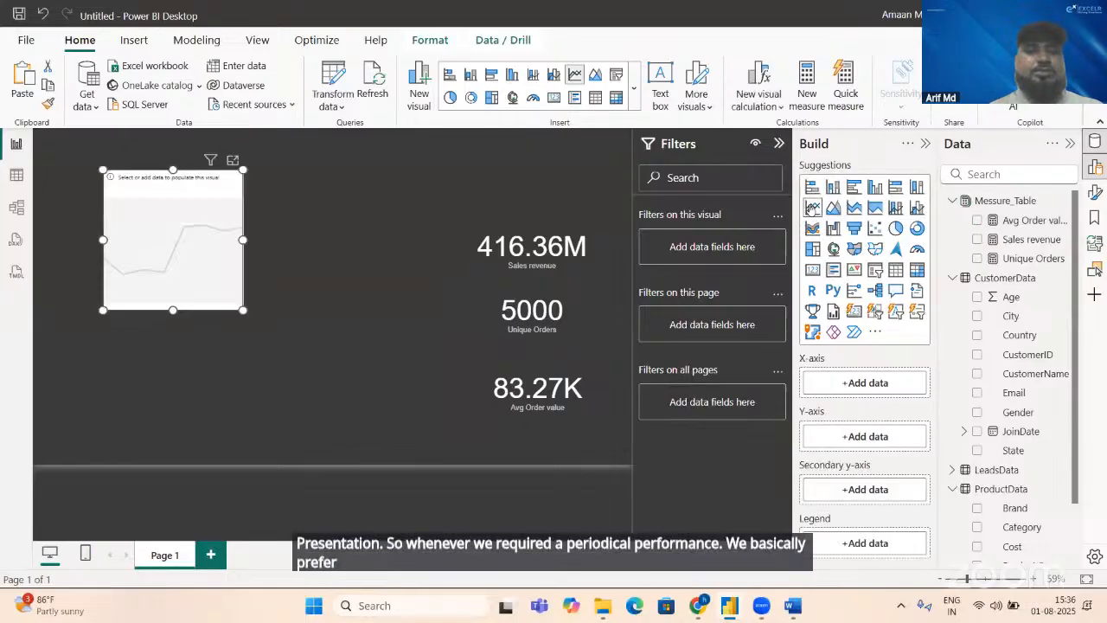
pyautogui.moveTo(243, 309); pyautogui.dragTo(331, 311)
pyautogui.moveTo(224, 270); pyautogui.dragTo(151, 432)
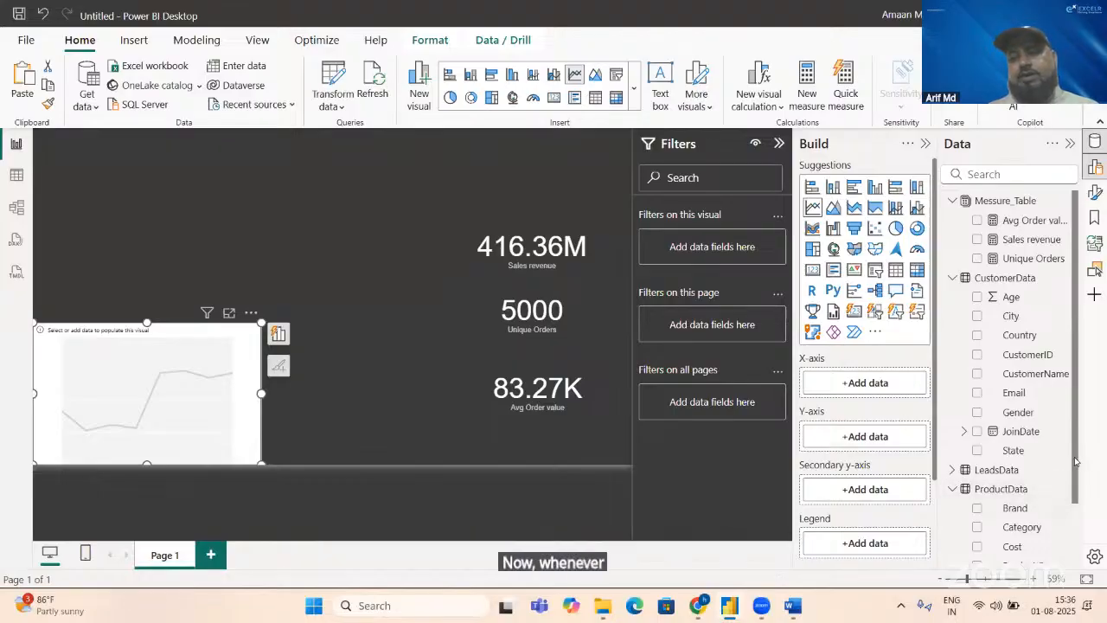
# Step: Examine the CustomerData, LeadsData, ProductData and SalesData tables in Table view for date columns
pyautogui.scroll(-2, 1075, 461)
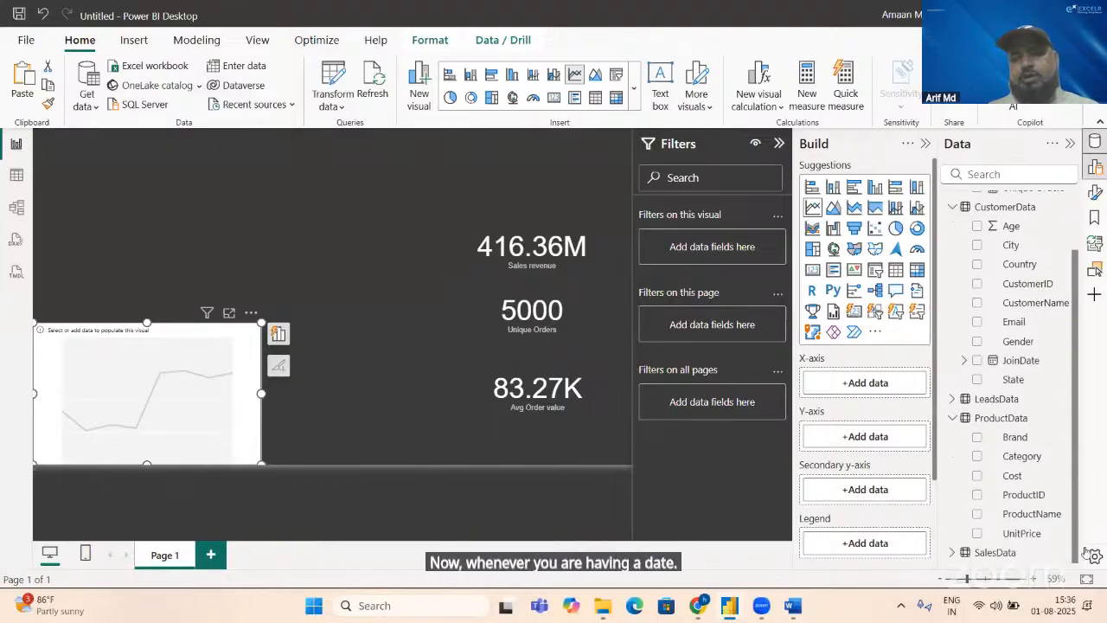
pyautogui.click(15, 175)
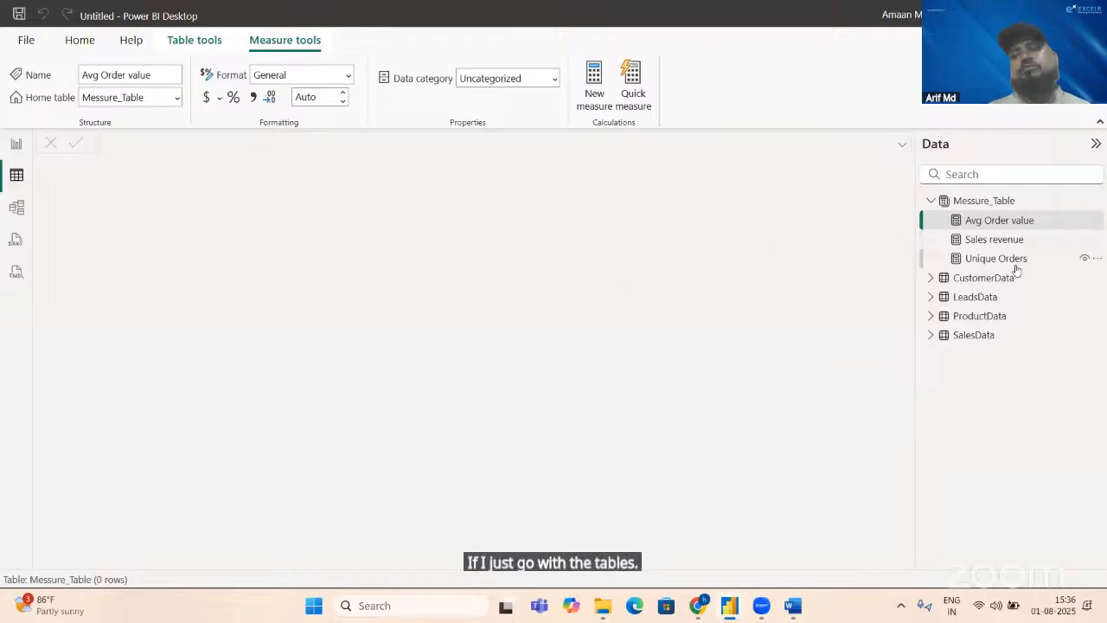
pyautogui.click(984, 278)
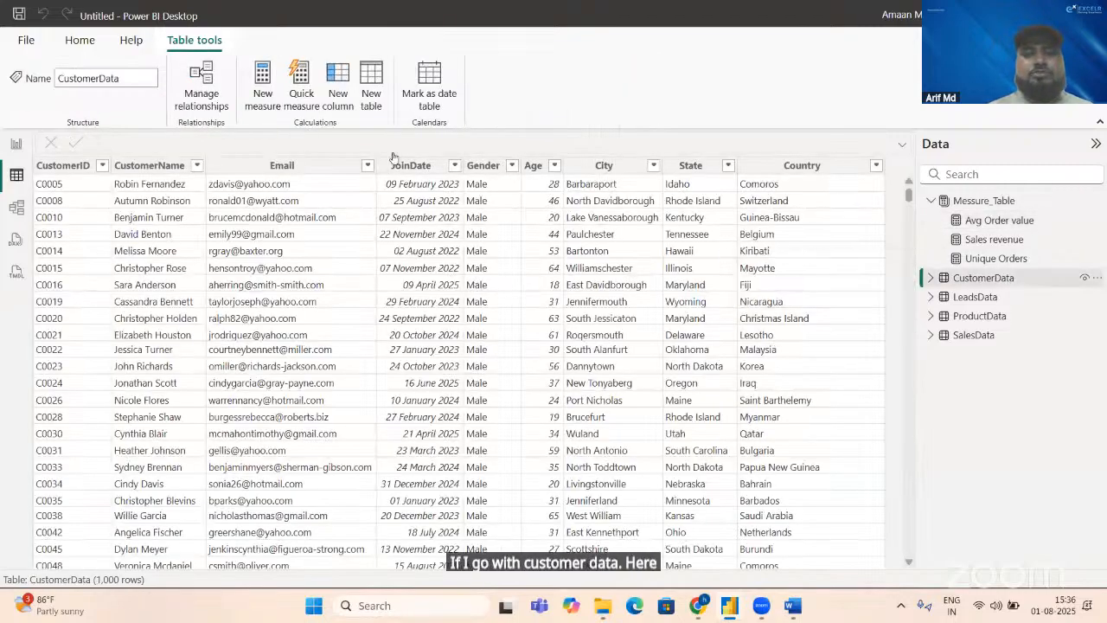
pyautogui.click(969, 297)
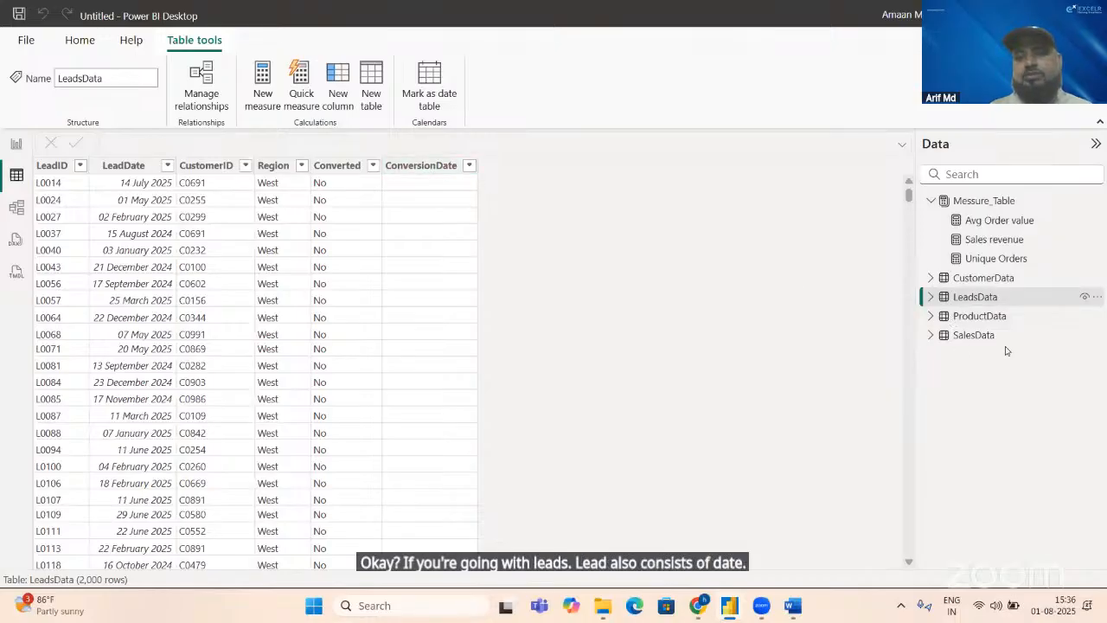
pyautogui.click(987, 315)
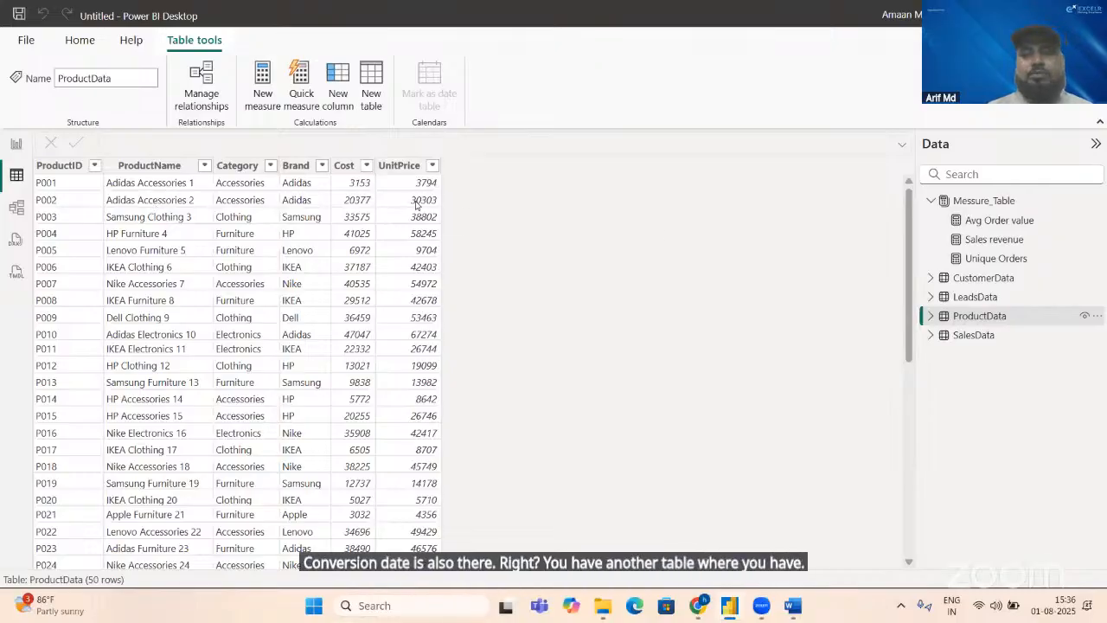
pyautogui.click(978, 334)
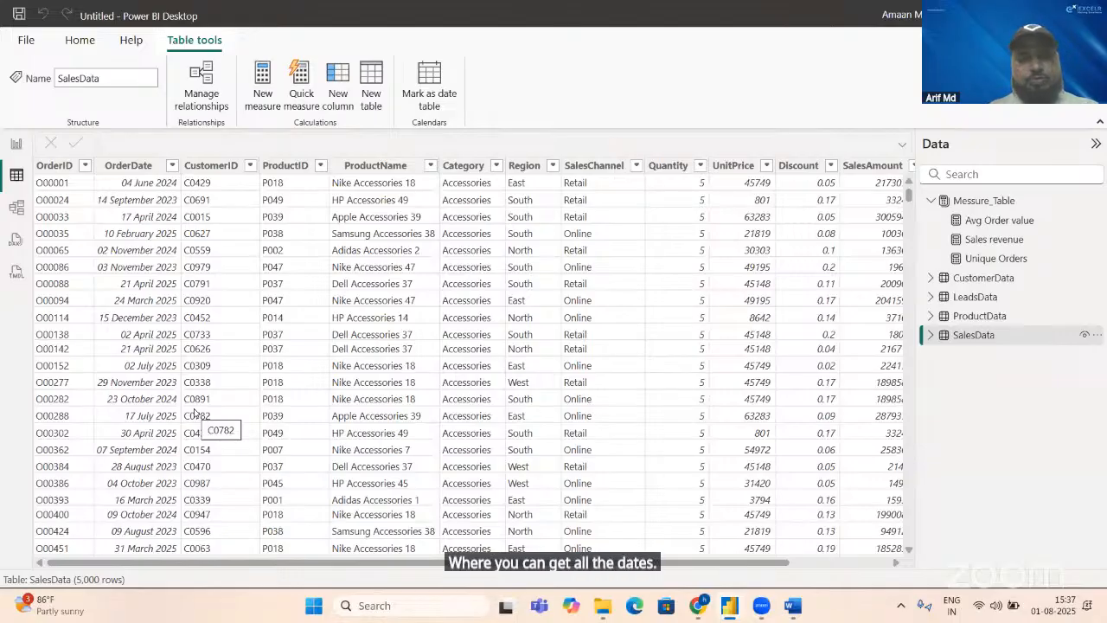
# Step: Switch to the KPI document in Word and review the KPI list through to its last entry
pyautogui.hotkey('alt', 'Tab')
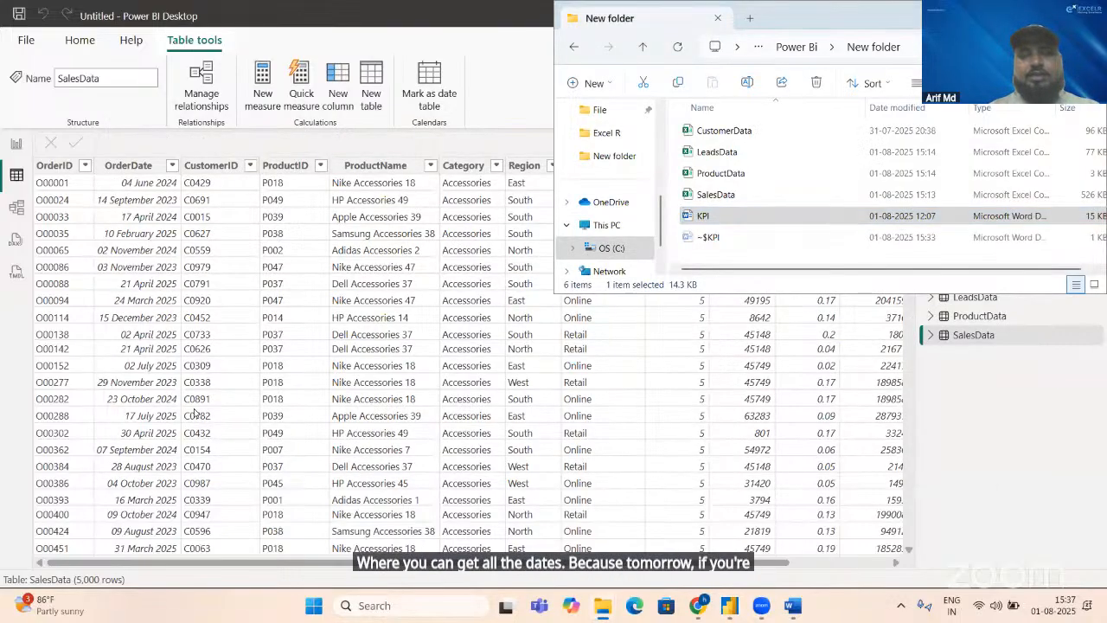
pyautogui.hotkey('alt', 'Tab')
pyautogui.hotkey('alt', 'Tab')
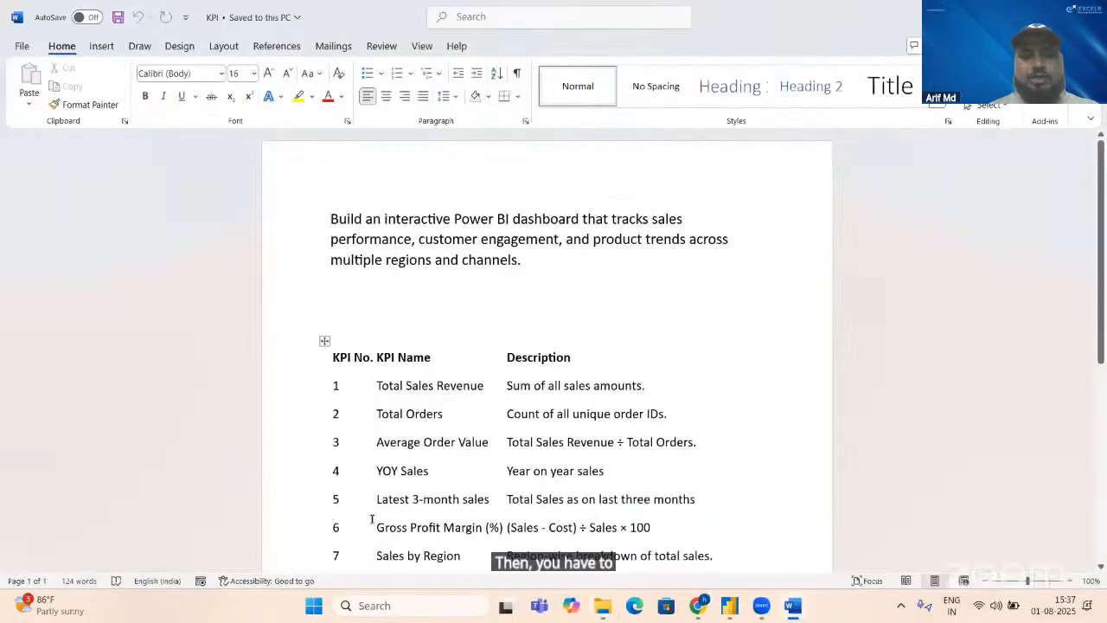
pyautogui.click(487, 501)
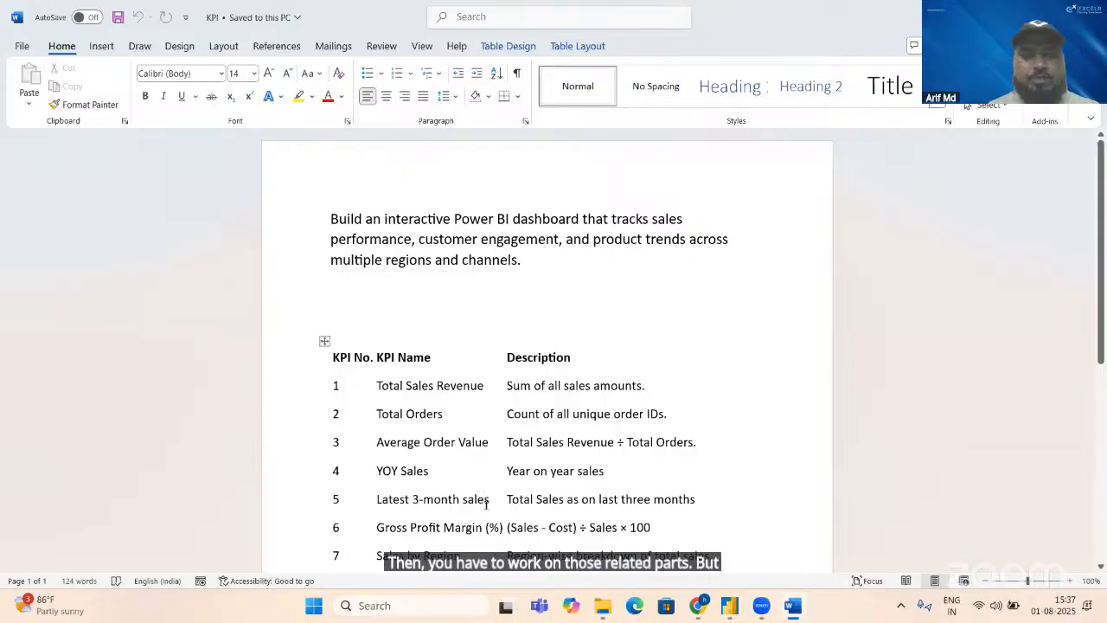
pyautogui.scroll(-2, 486, 504)
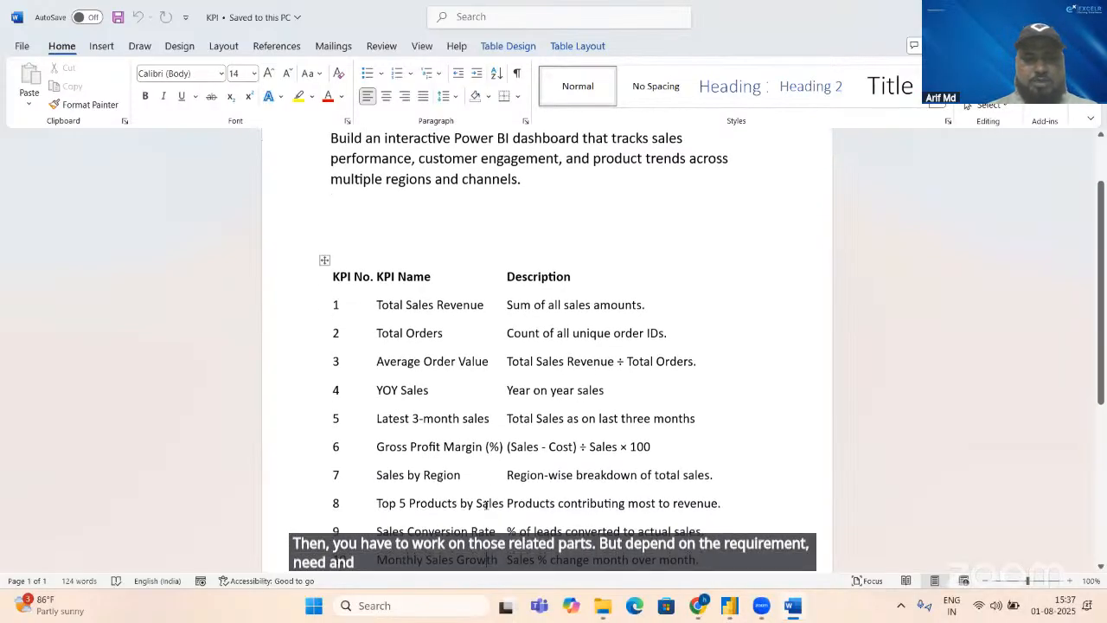
pyautogui.hotkey('ctrl', 'End')
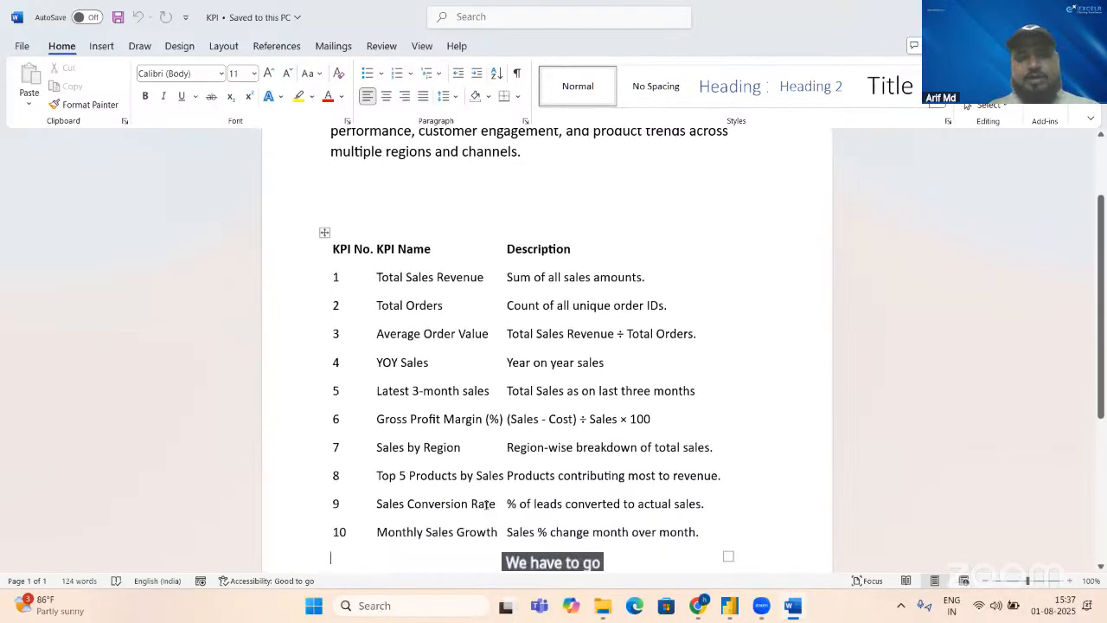
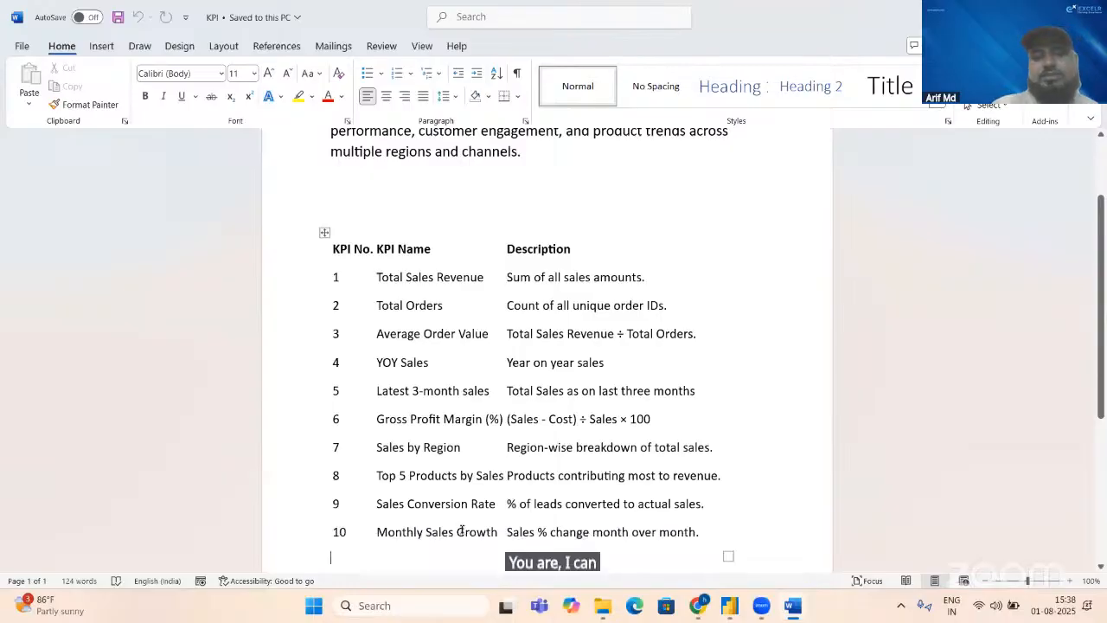
# Step: Switch back to Power BI and create a calculated table named Cal_Table with the formula CALENDARAUTO()
pyautogui.hotkey('alt', 'Tab')
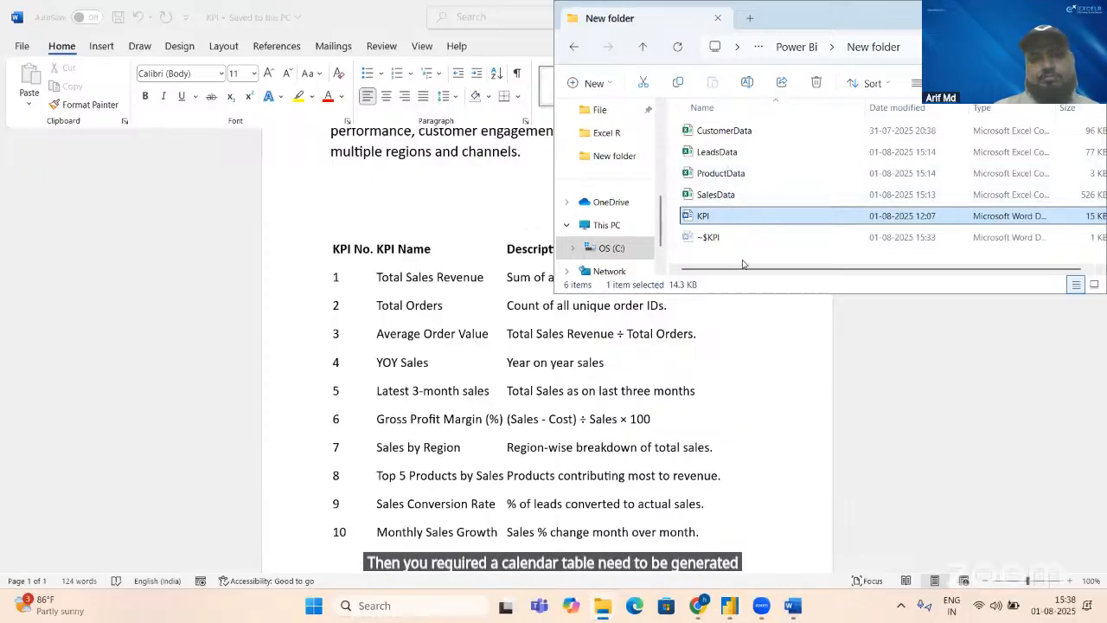
pyautogui.hotkey('alt', 'Tab')
pyautogui.hotkey('alt', 'Tab')
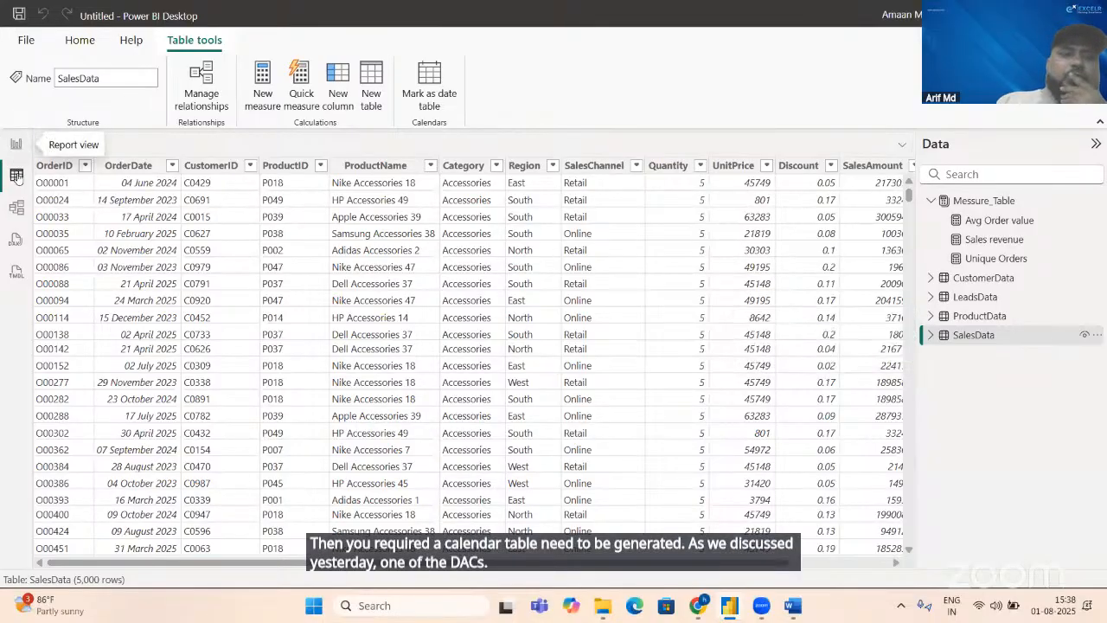
pyautogui.click(369, 99)
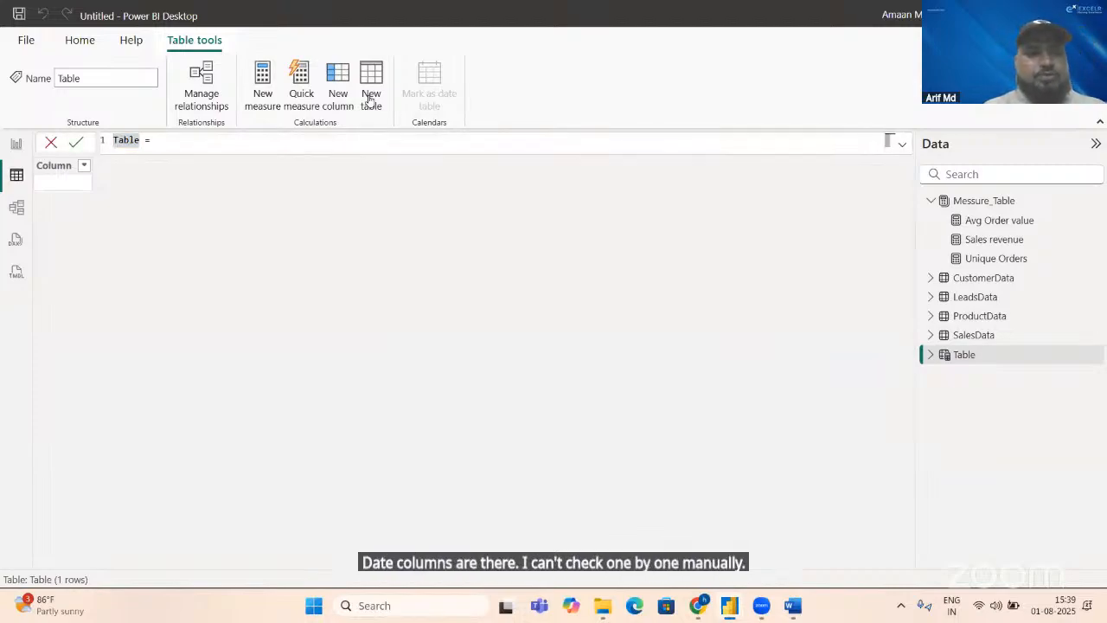
pyautogui.write('Cal_')
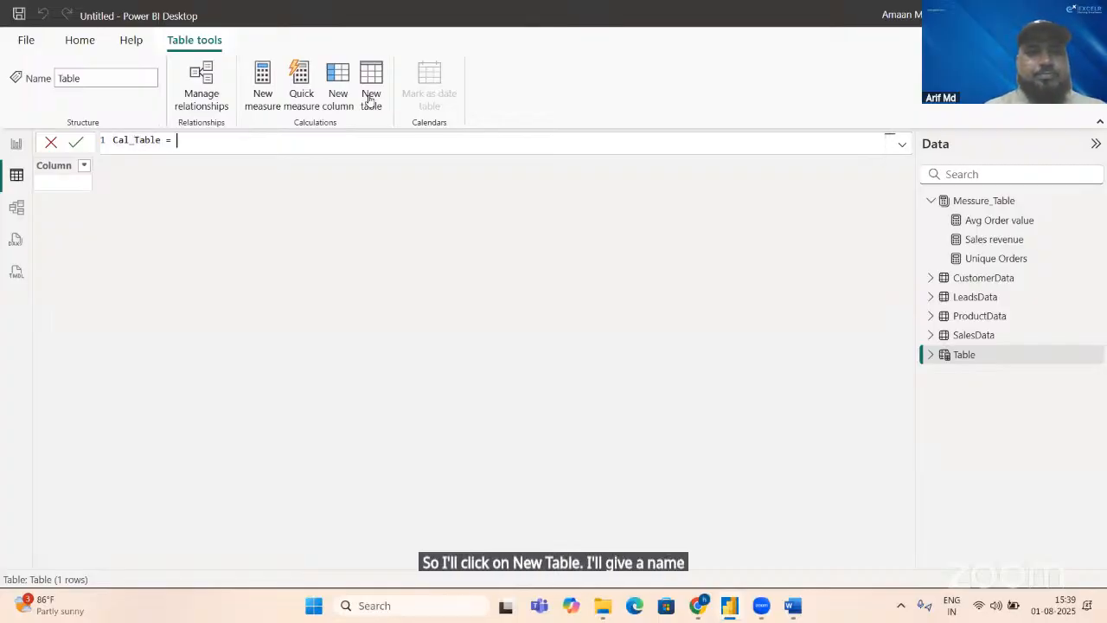
pyautogui.write('cal')
pyautogui.press('Down')
pyautogui.press('Down')
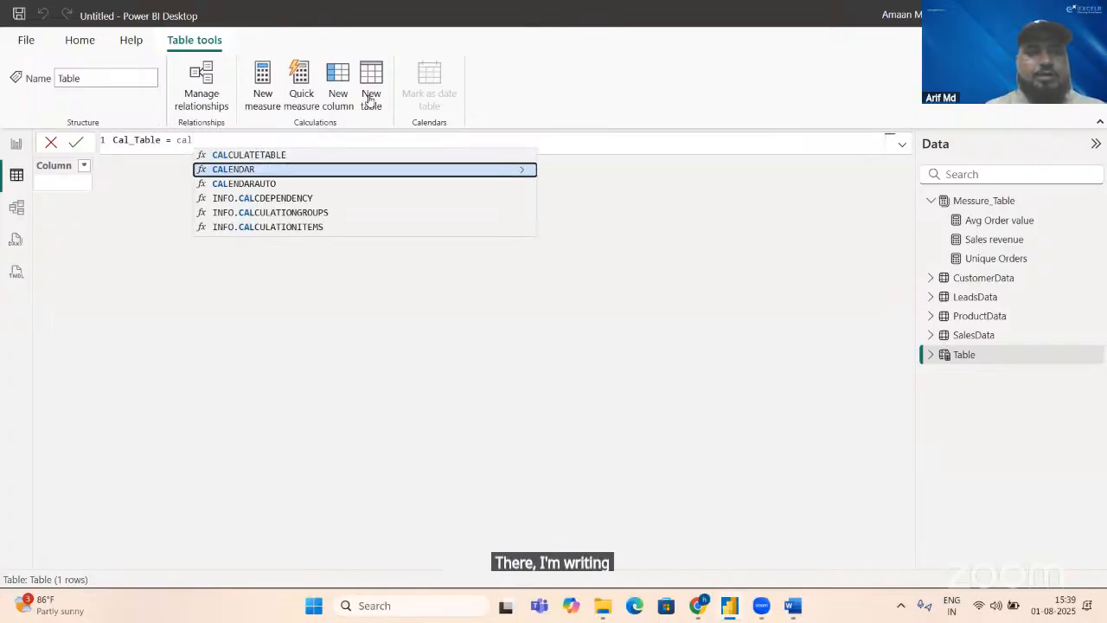
pyautogui.press('Tab')
pyautogui.press('Return')
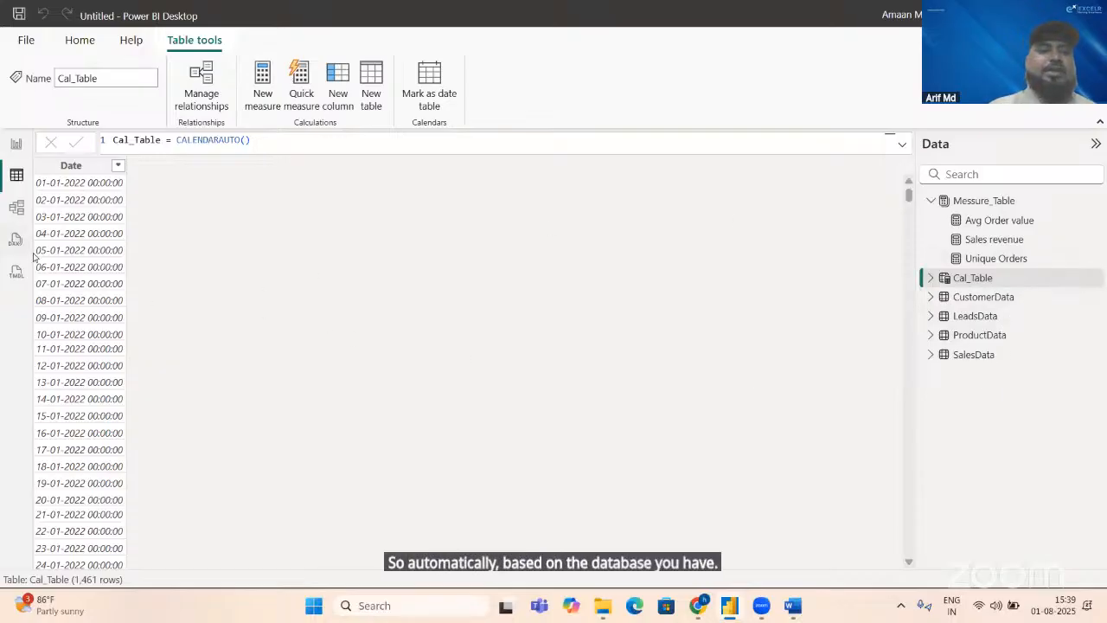
# Step: In Model view, place Cal_Table below SalesData and create an active many-to-one, single-direction relationship from SalesData OrderDate to Cal_Table Date
pyautogui.click(16, 208)
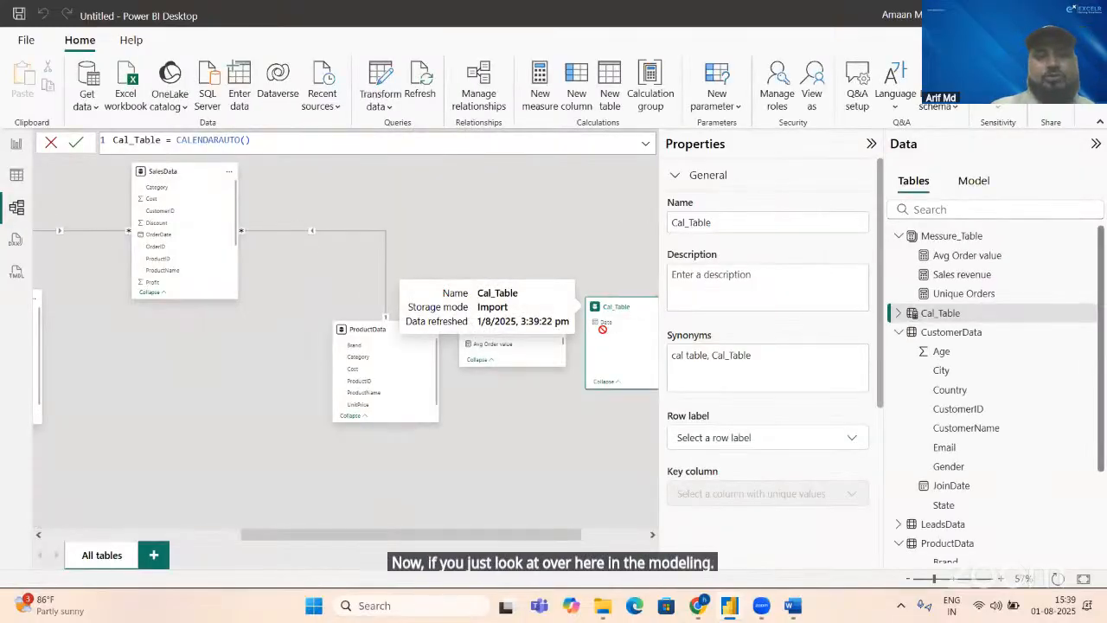
pyautogui.moveTo(636, 312); pyautogui.dragTo(192, 421)
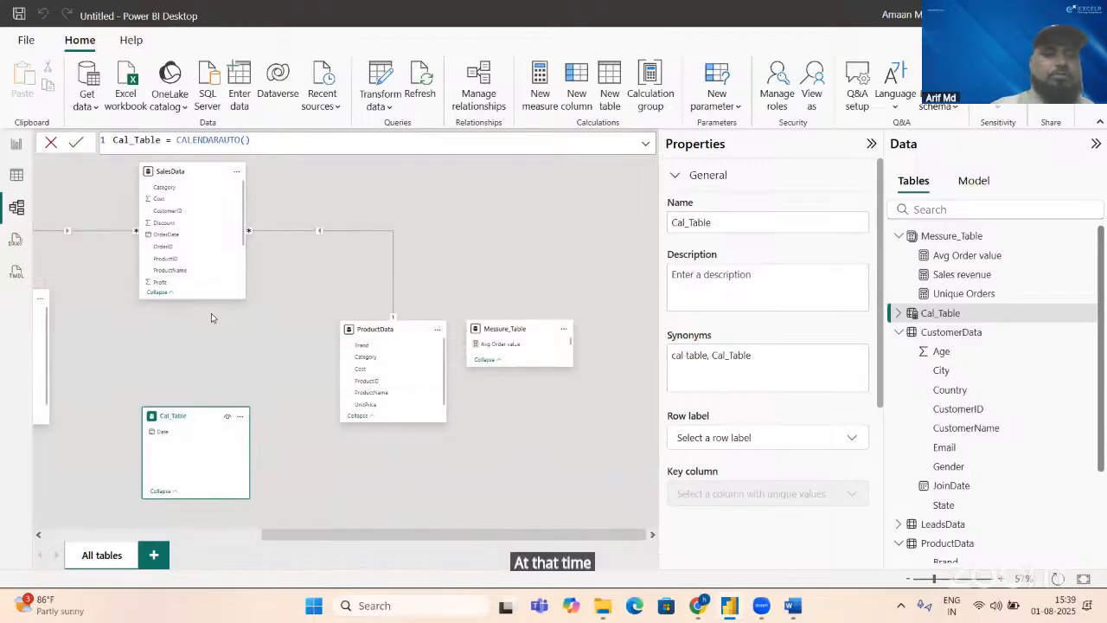
pyautogui.moveTo(166, 239); pyautogui.dragTo(169, 435)
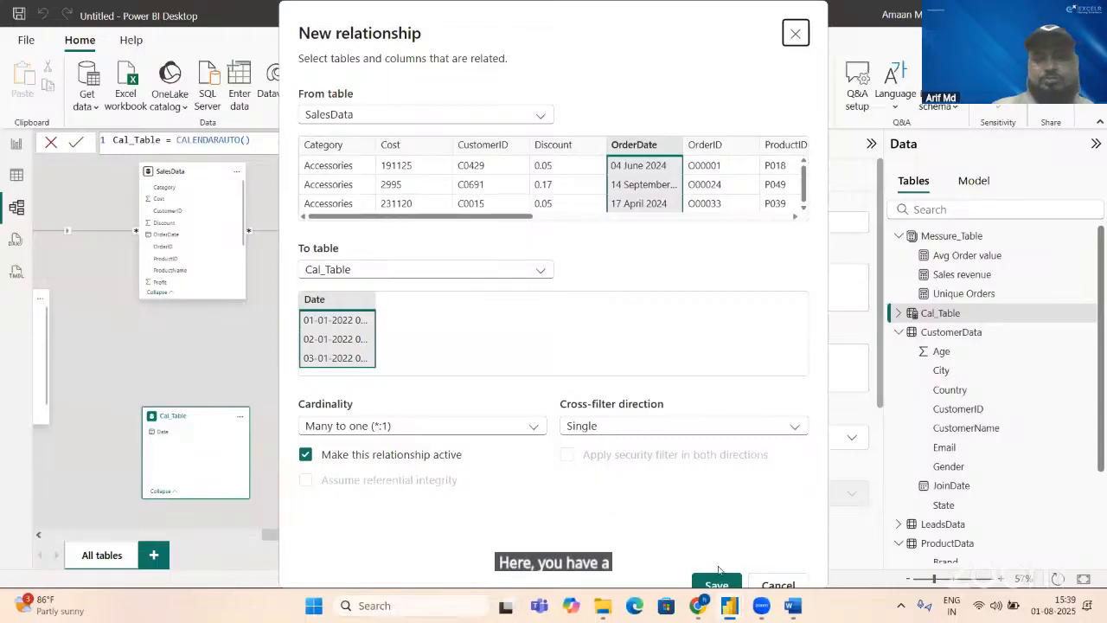
pyautogui.click(718, 582)
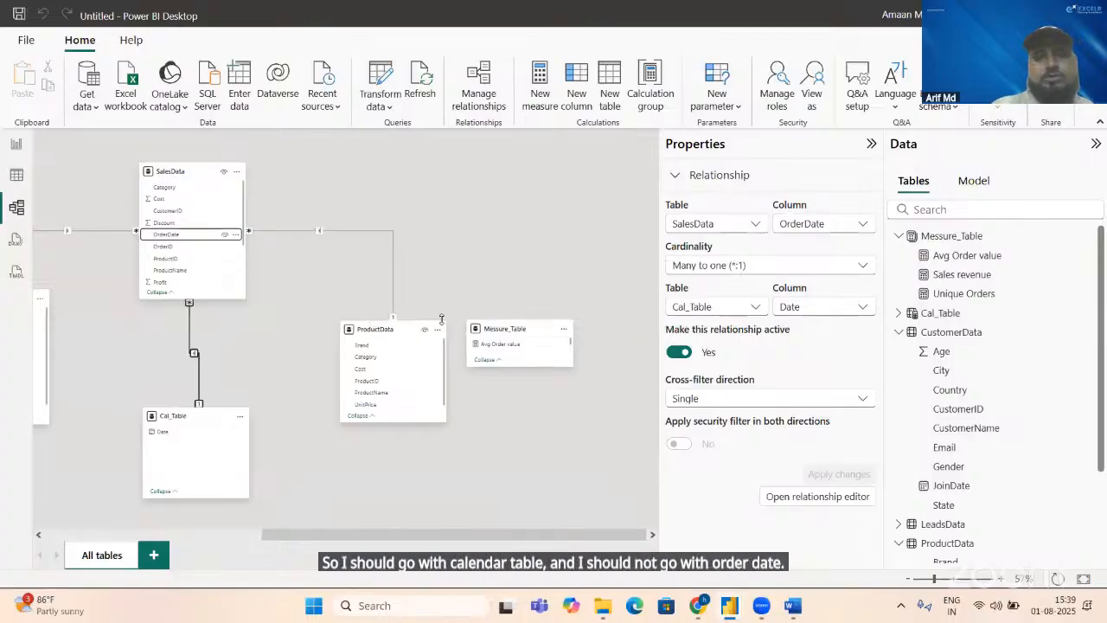
# Step: Check LeadsData for its date columns, then rearrange the model diagram with LeadsData above Cal_Table and SalesData below CustomerData
pyautogui.click(17, 177)
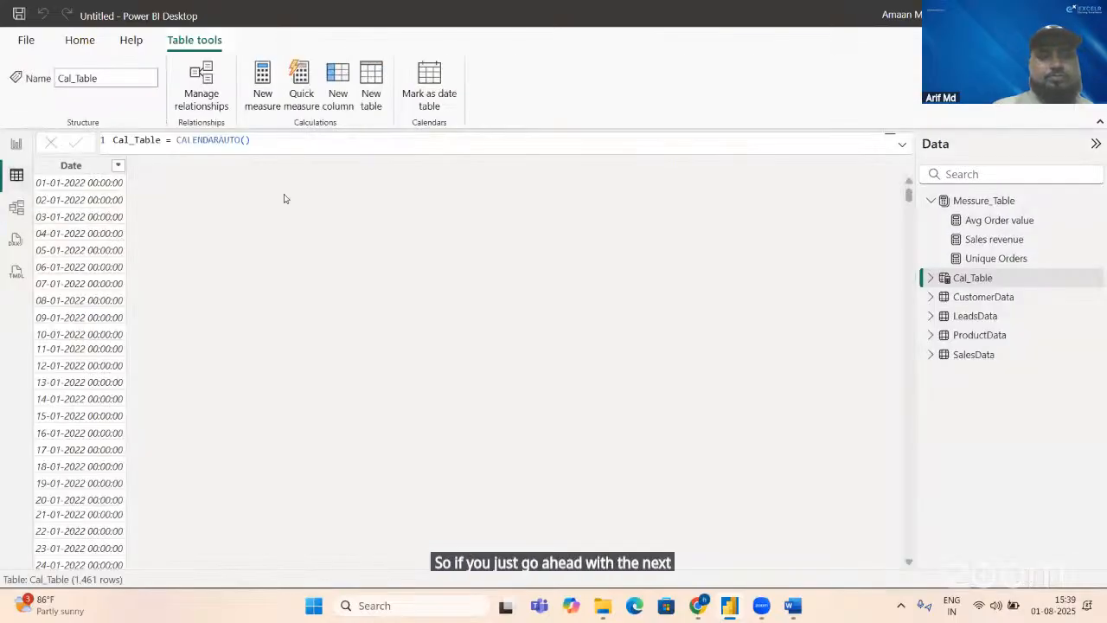
pyautogui.click(974, 318)
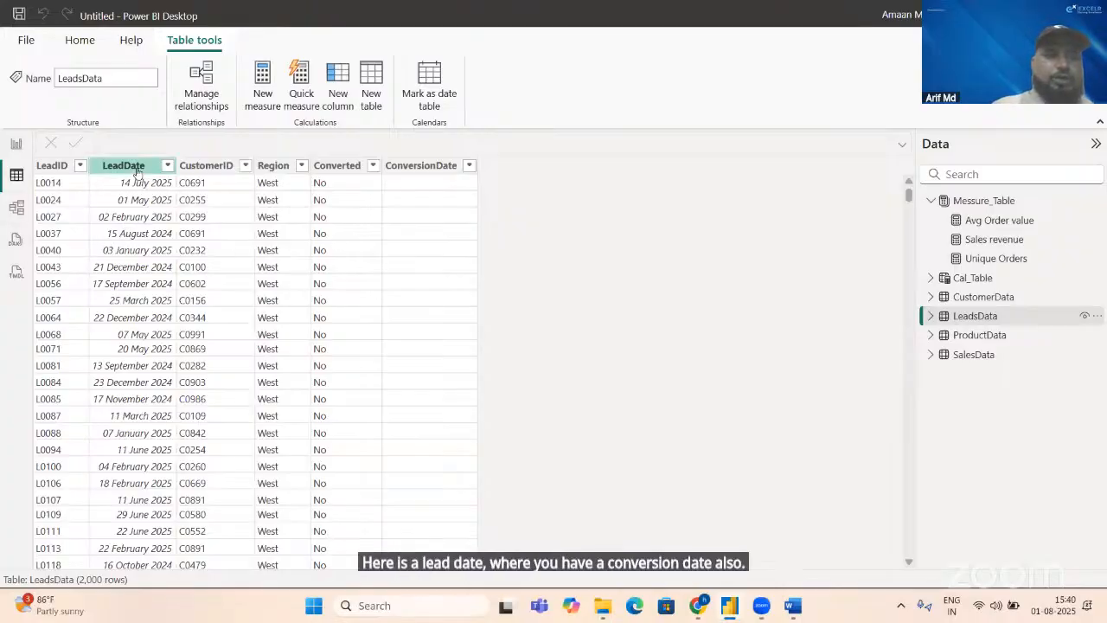
pyautogui.click(15, 207)
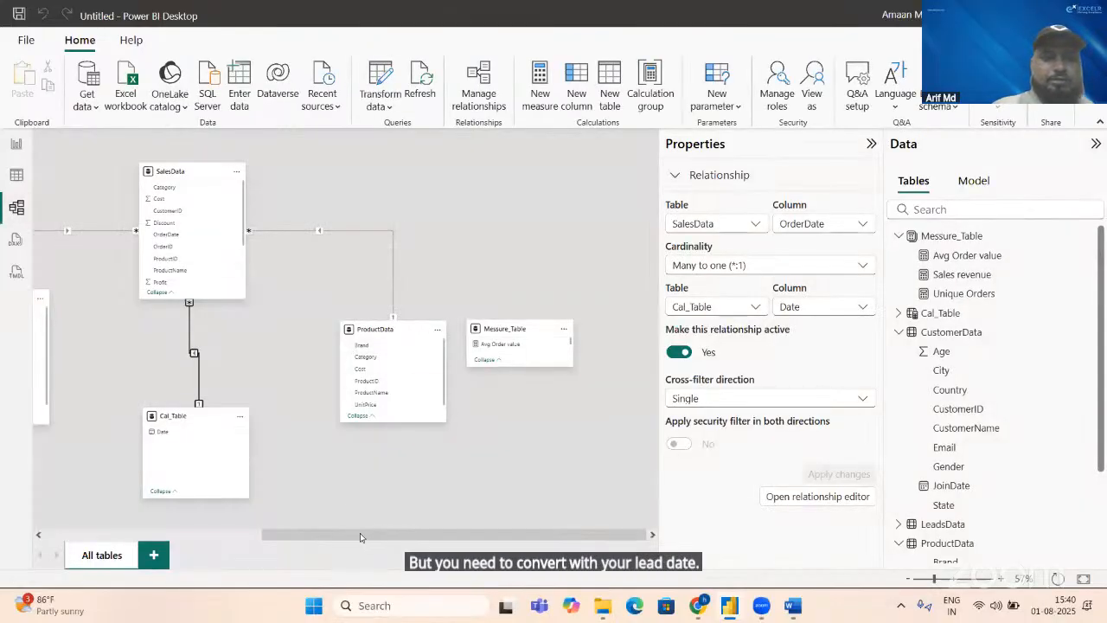
pyautogui.moveTo(361, 537); pyautogui.dragTo(147, 537)
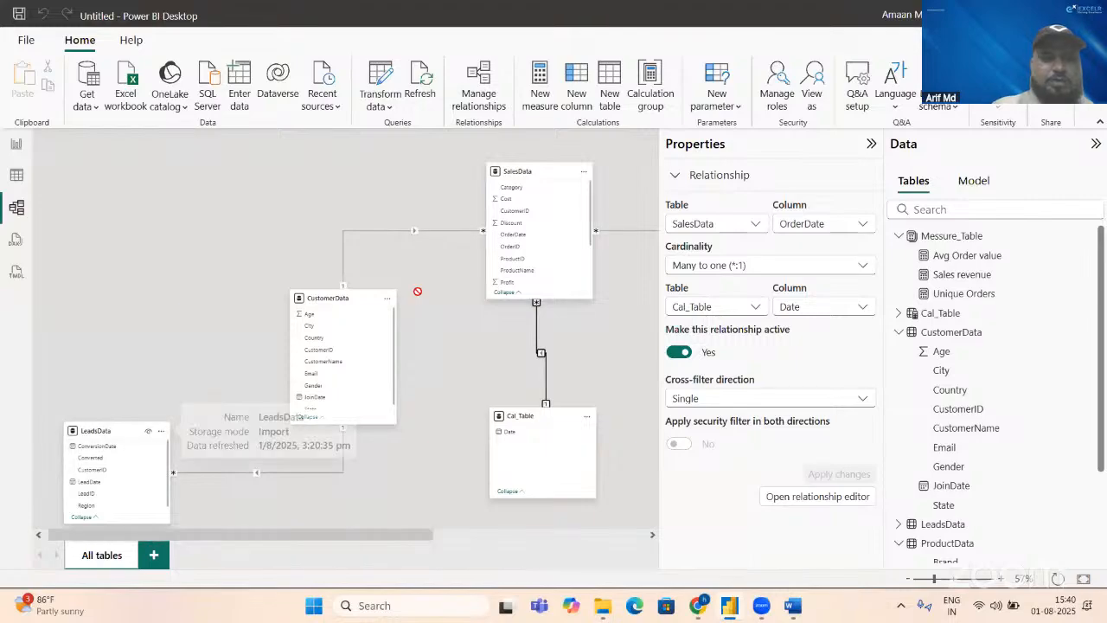
pyautogui.moveTo(418, 292); pyautogui.dragTo(666, 130)
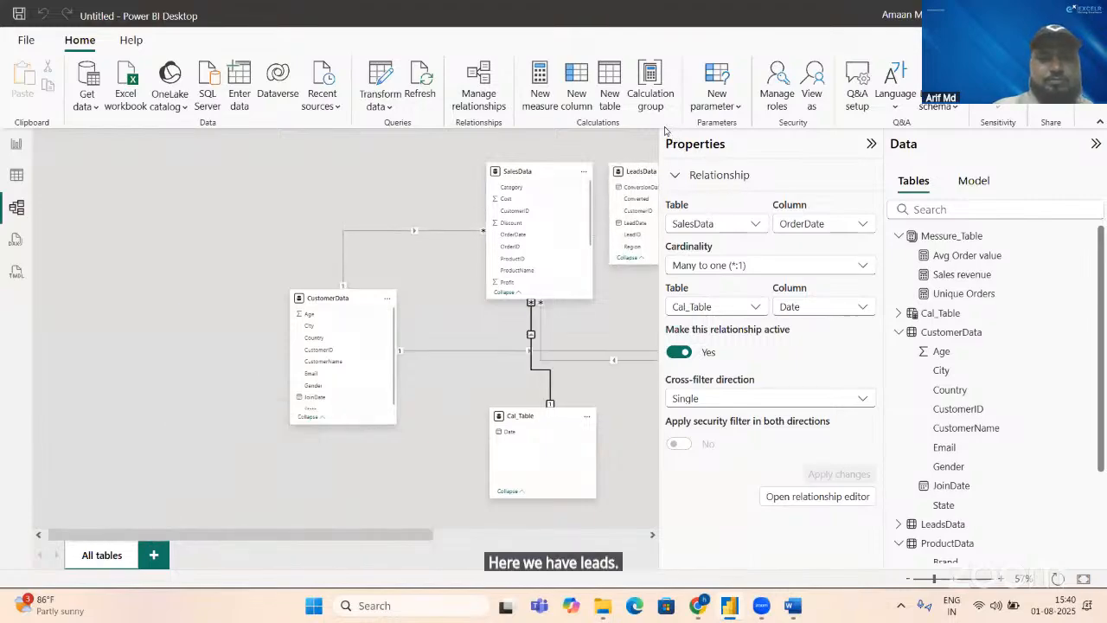
pyautogui.moveTo(557, 169); pyautogui.dragTo(307, 472)
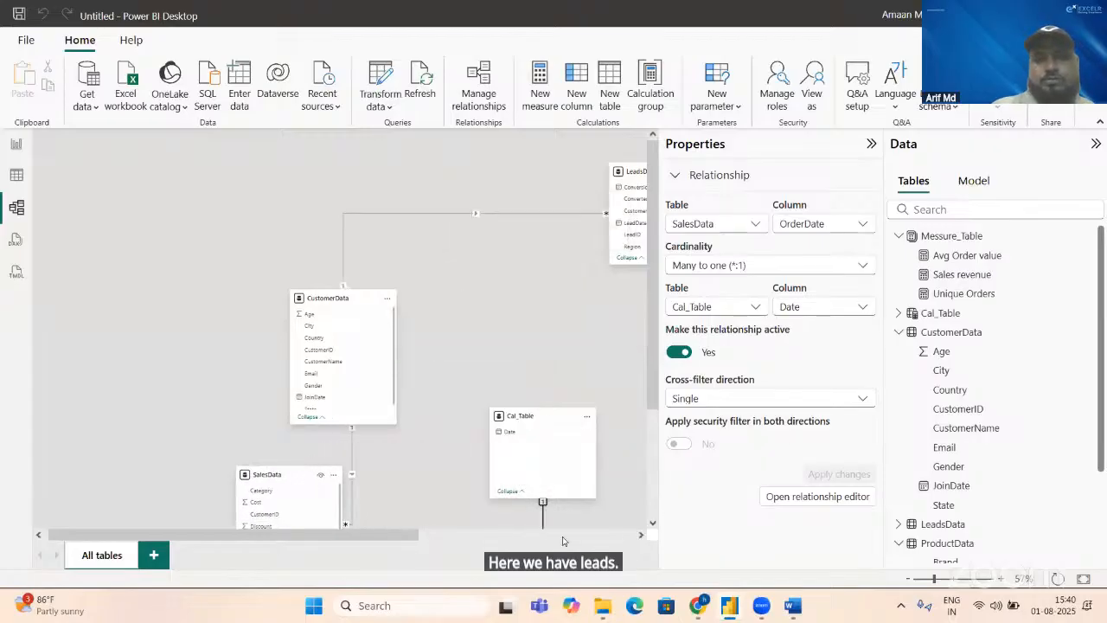
pyautogui.moveTo(410, 537); pyautogui.dragTo(571, 542)
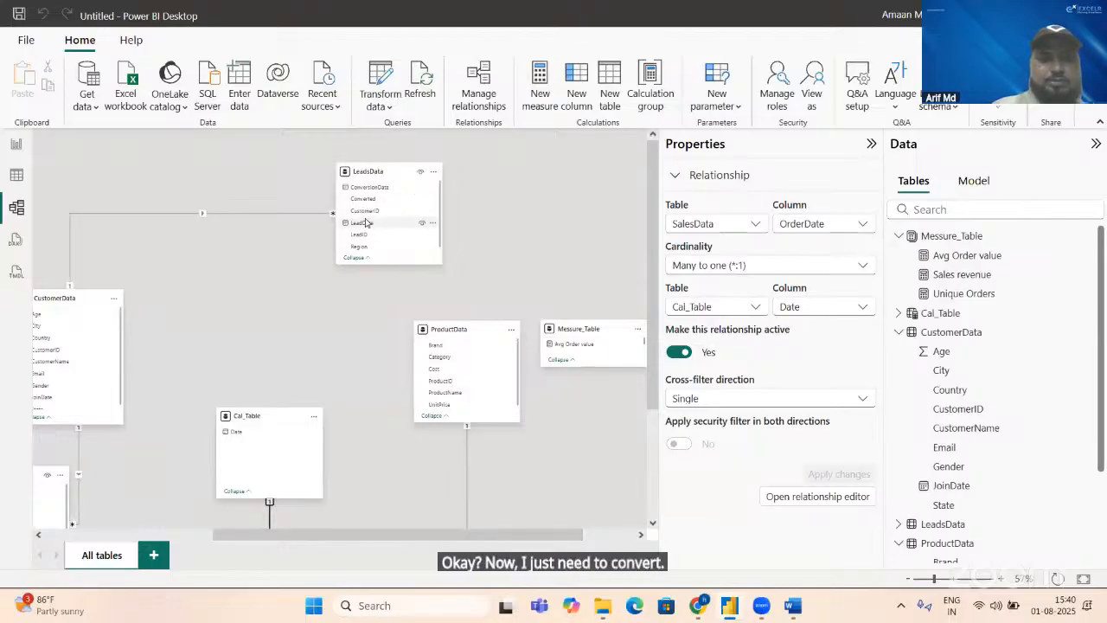
# Step: Create an active many-to-one, single-direction relationship from LeadsData LeadDate to Cal_Table Date, and inspect the link between LeadsData and CustomerData
pyautogui.moveTo(366, 223); pyautogui.dragTo(257, 434)
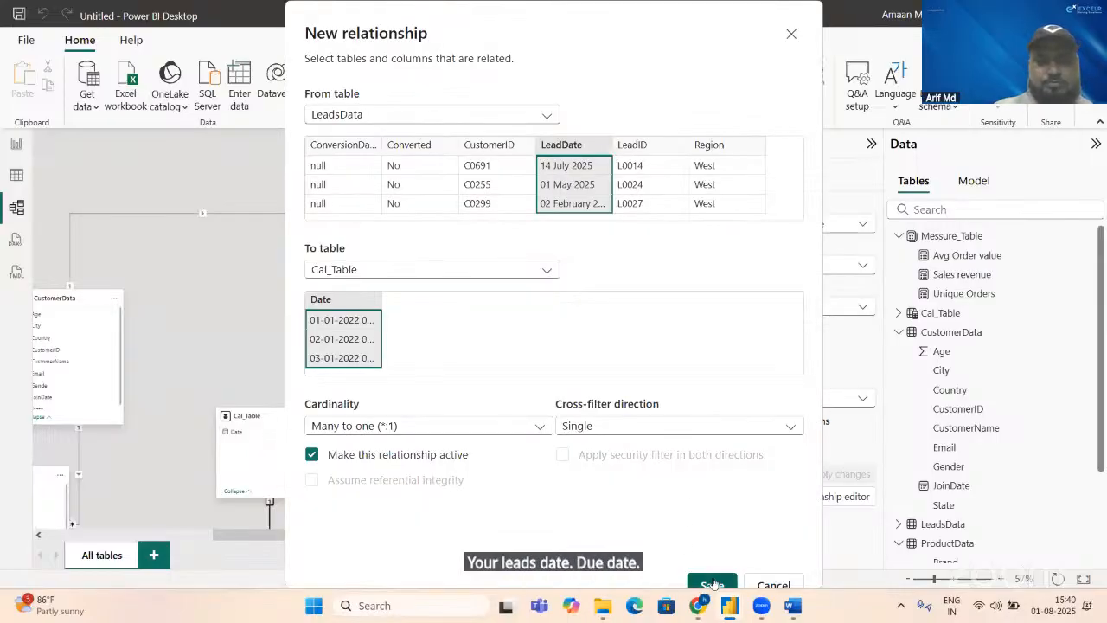
pyautogui.click(712, 584)
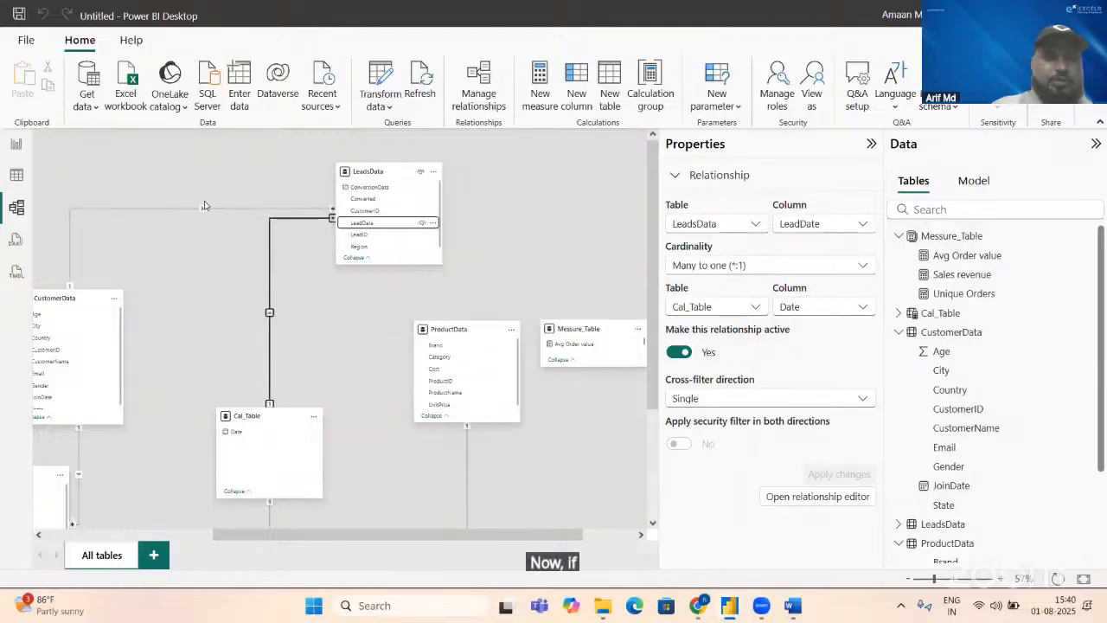
pyautogui.click(202, 209)
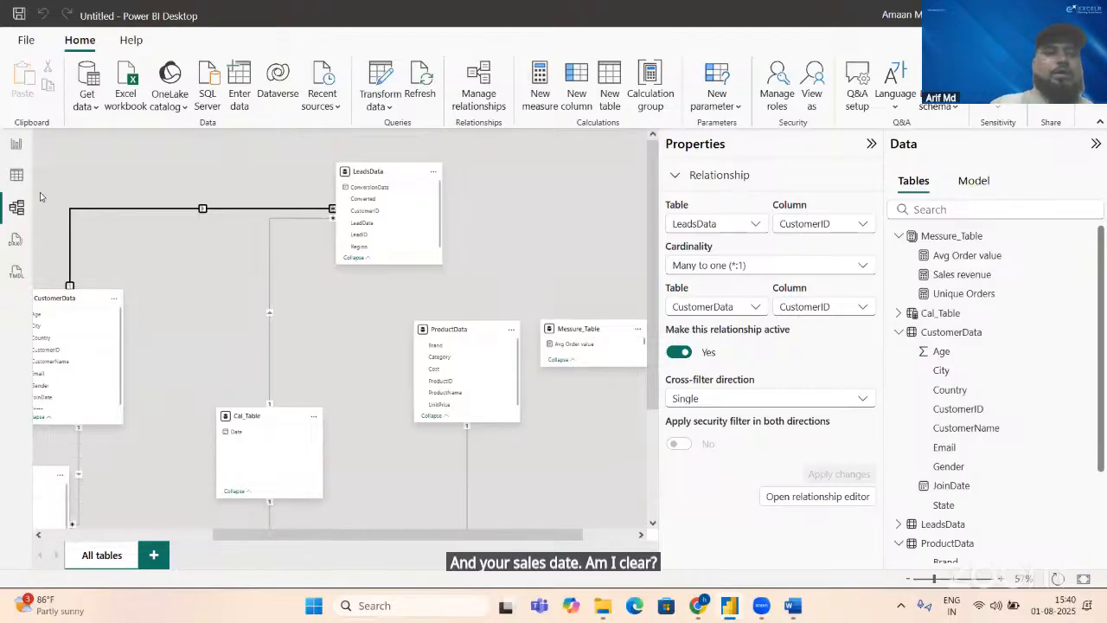
# Step: Return to the report page, widen the empty line chart towards the cards, and assign Cal_Table's Date hierarchy to its X-axis
pyautogui.click(18, 143)
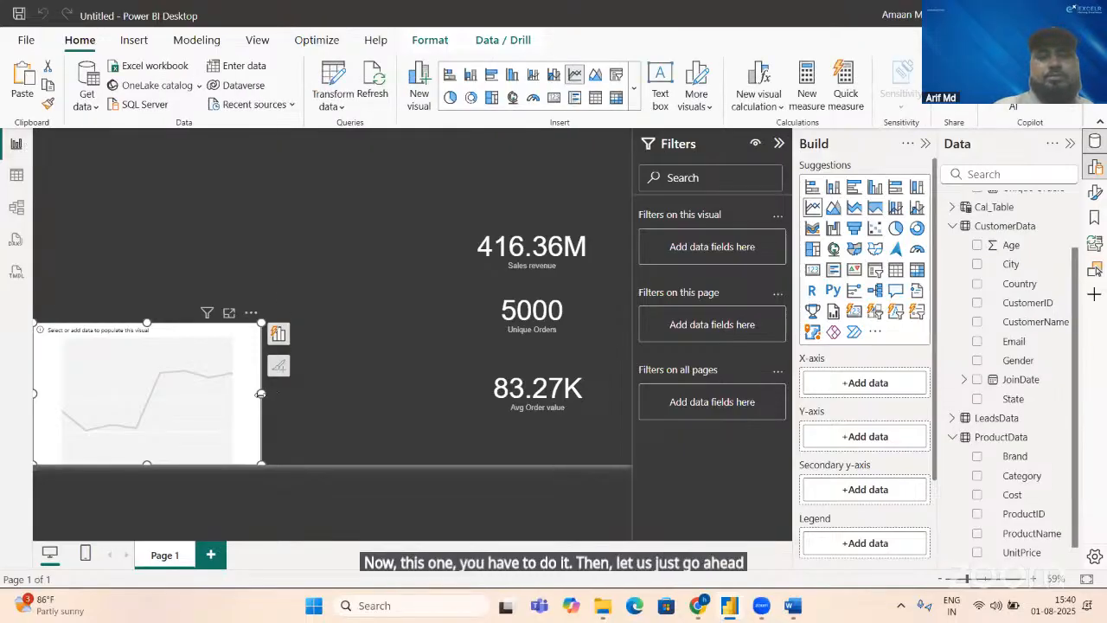
pyautogui.moveTo(260, 394); pyautogui.dragTo(377, 394)
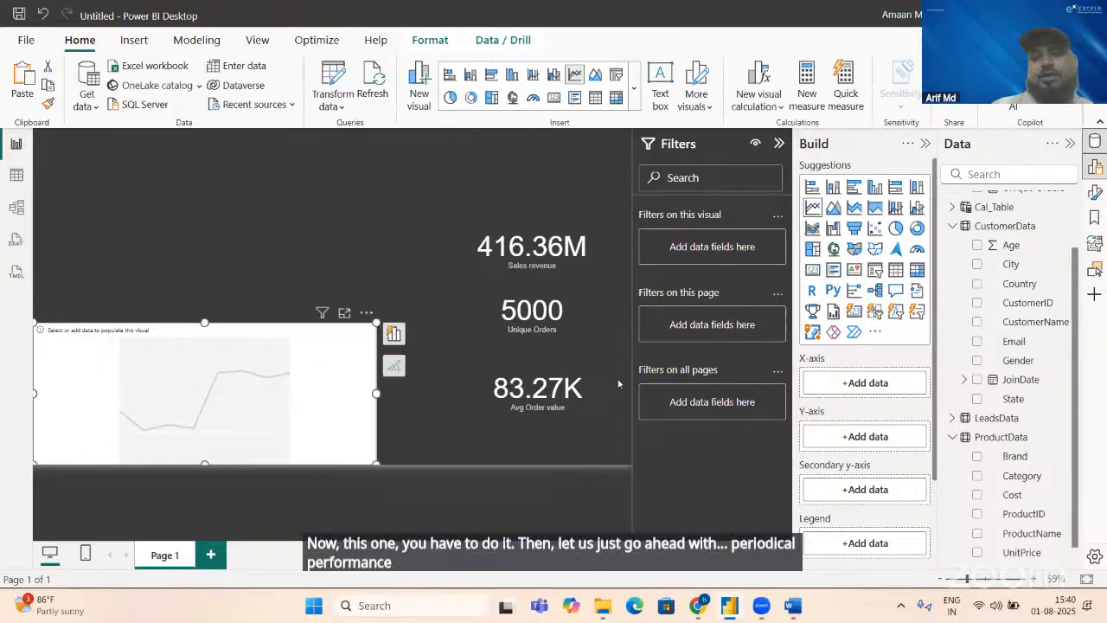
pyautogui.click(953, 209)
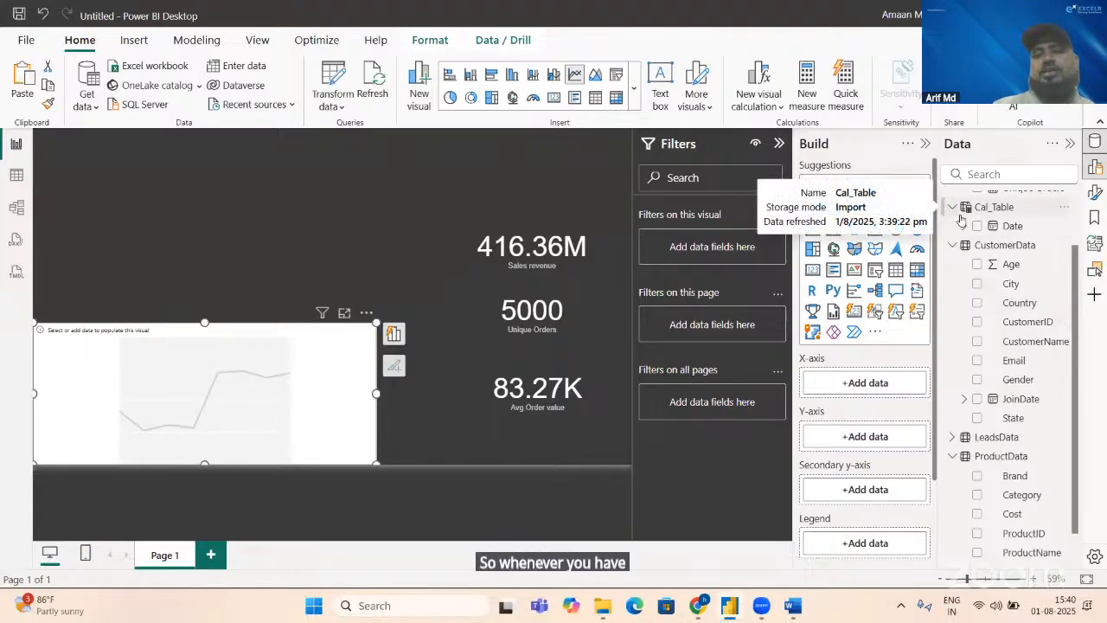
pyautogui.click(966, 226)
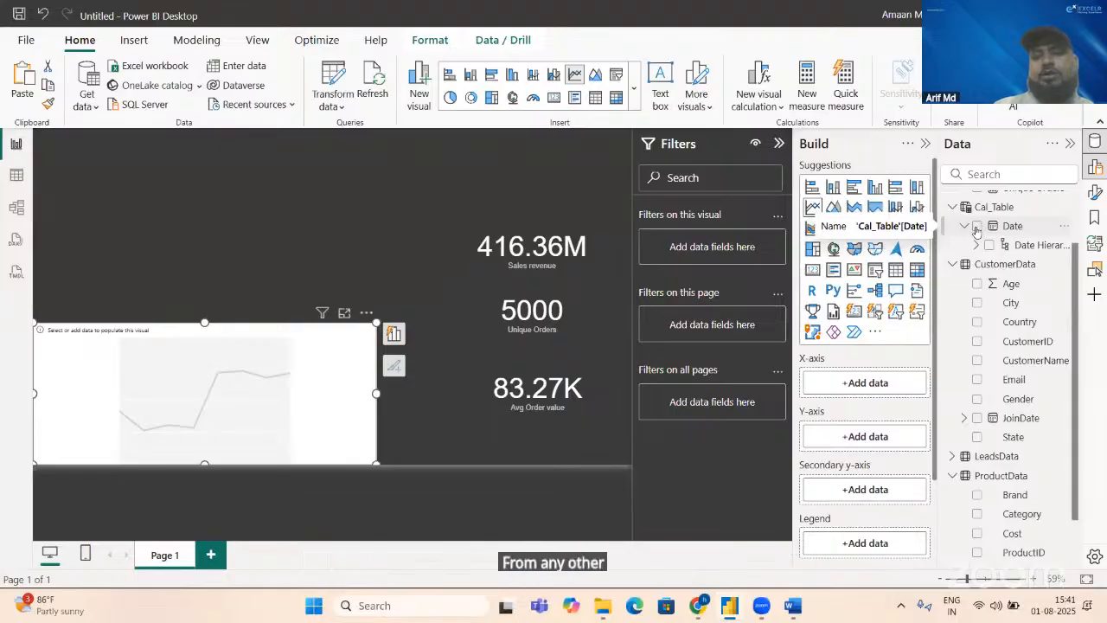
pyautogui.click(977, 227)
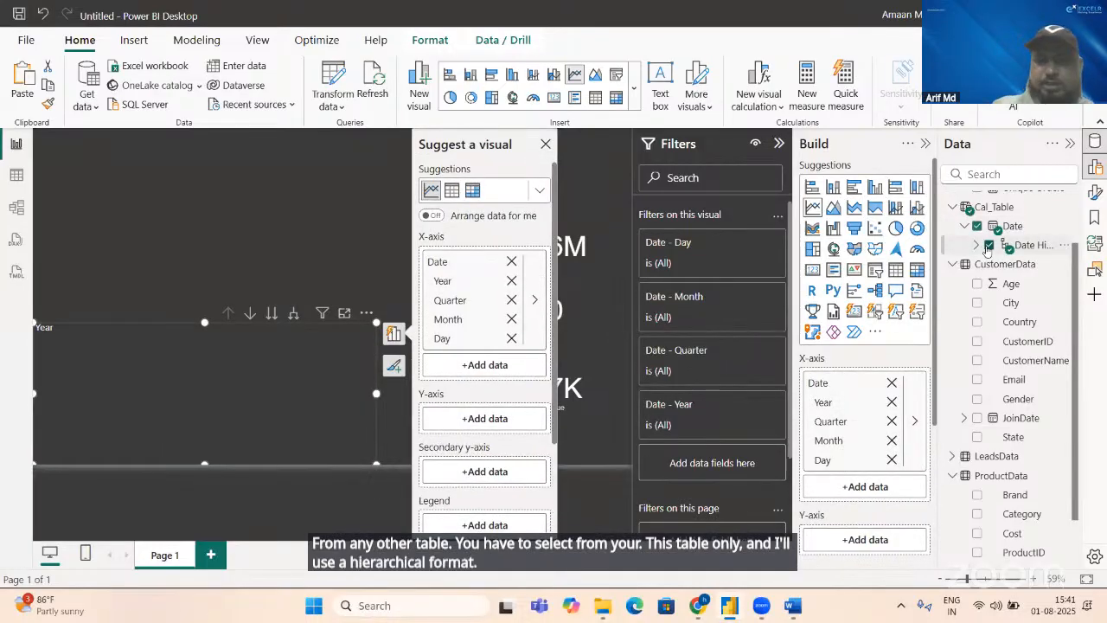
# Step: Search the data fields for "sa" and add the Sales revenue measure to the line chart's Y-axis
pyautogui.click(987, 173)
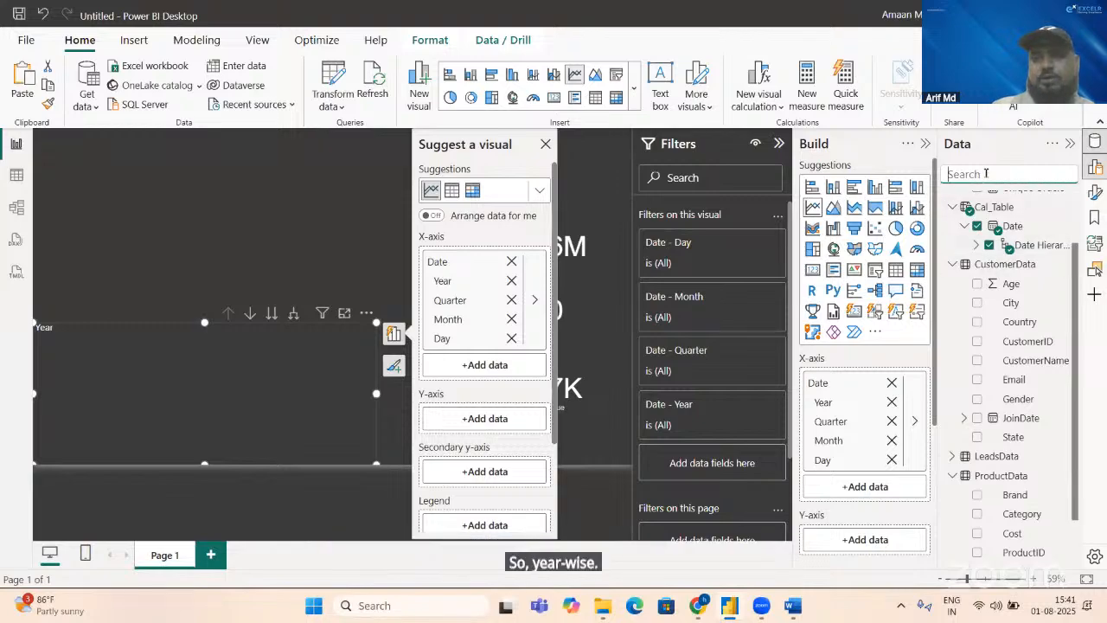
pyautogui.write('sa')
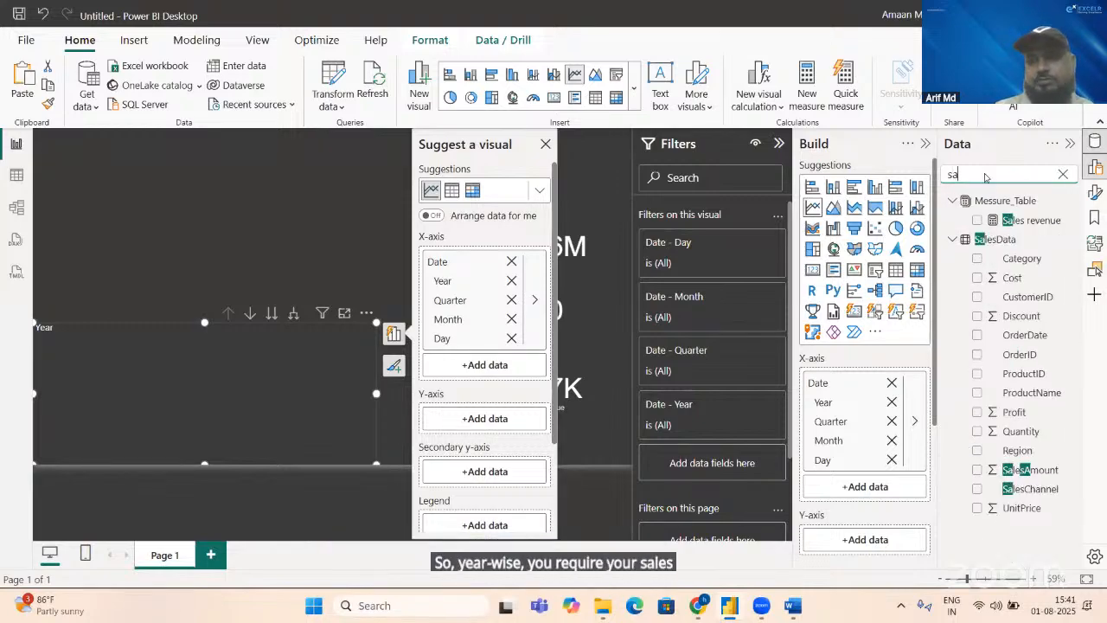
pyautogui.click(977, 219)
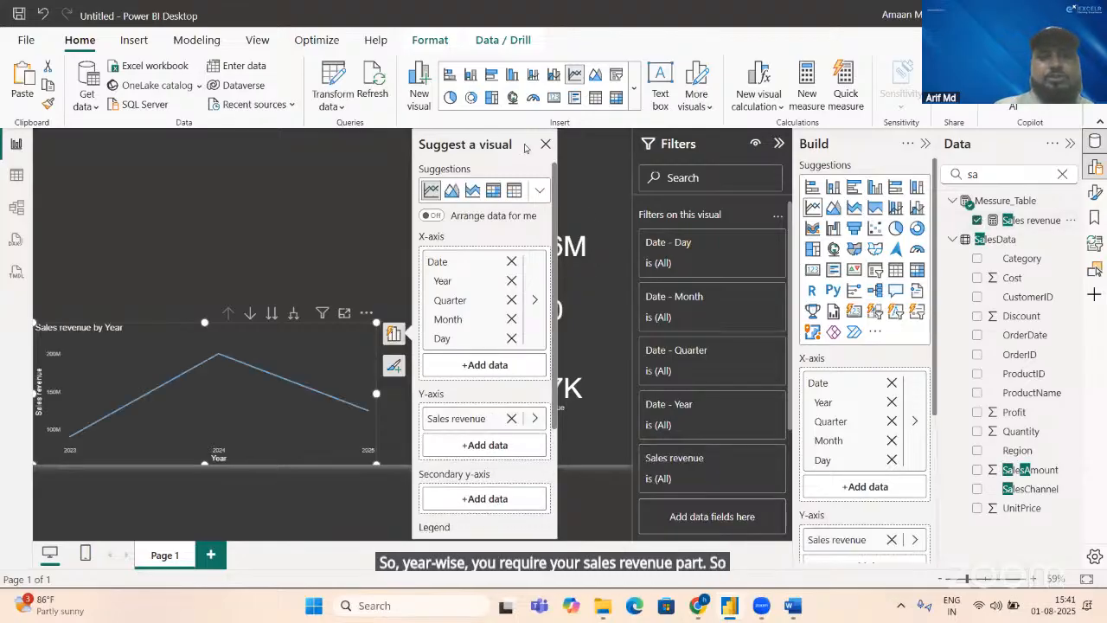
pyautogui.click(544, 144)
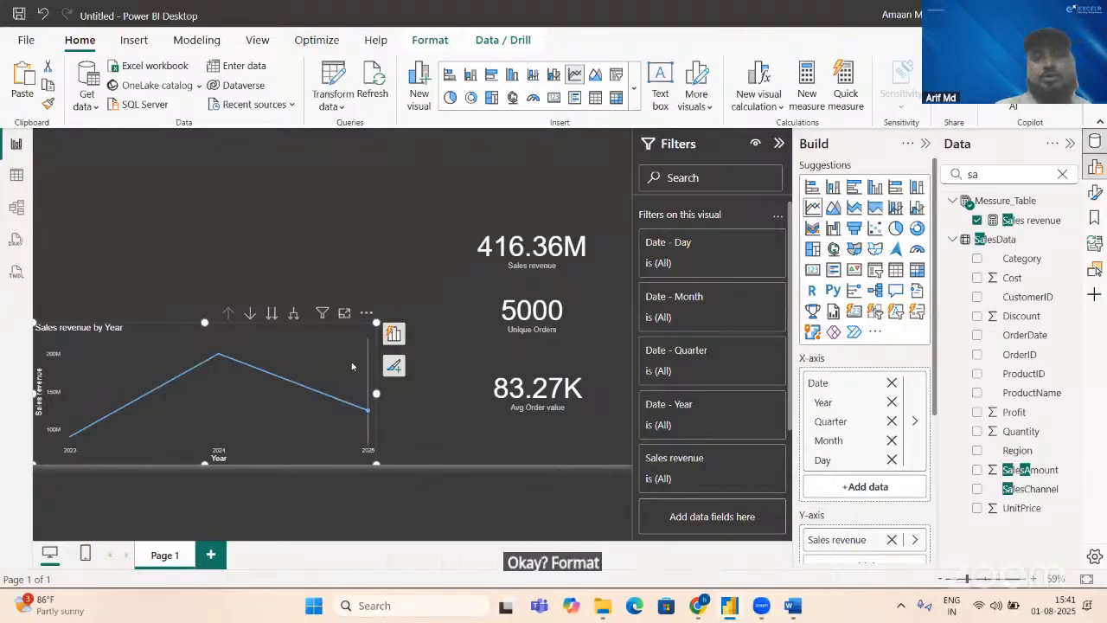
pyautogui.moveTo(352, 366)
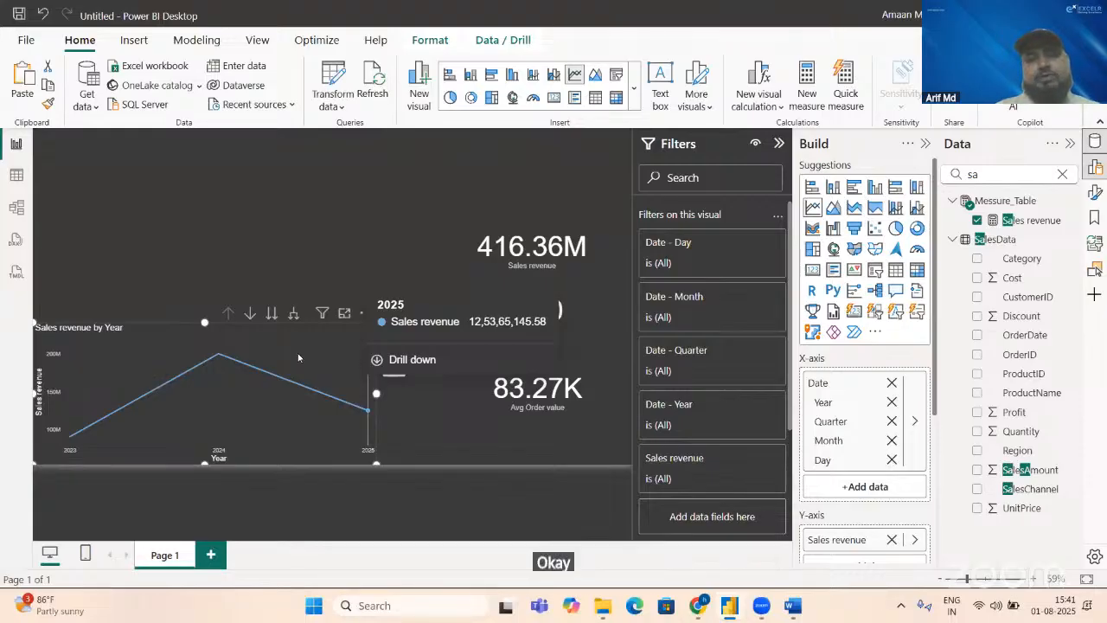
# Step: Switch to the KPI document in Word and check the Latest 3-month sales entry
pyautogui.hotkey('alt', 'Tab')
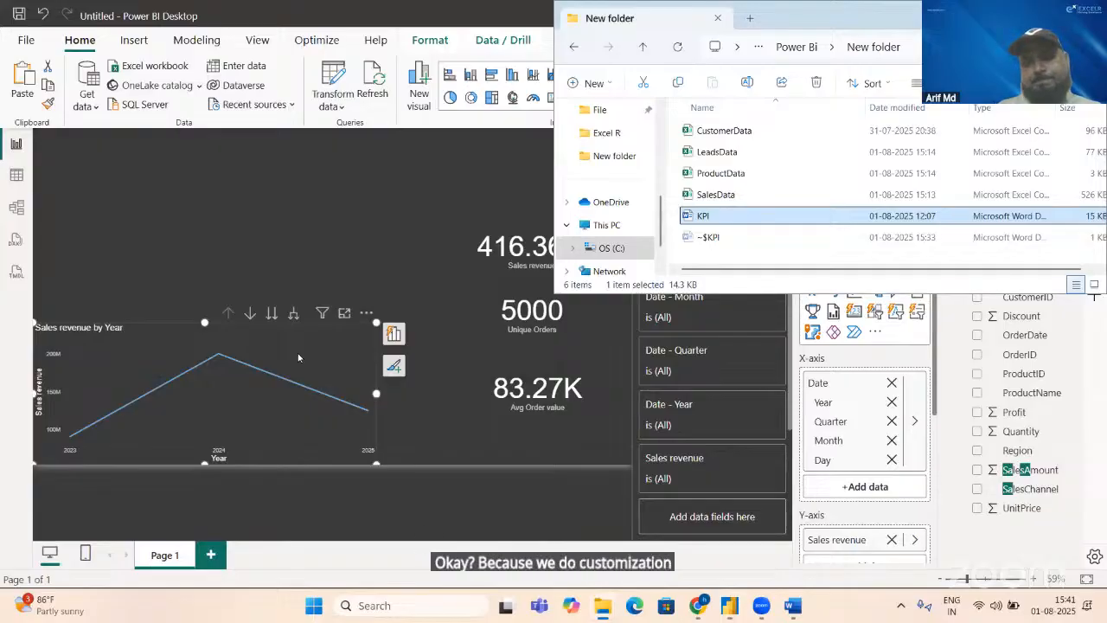
pyautogui.hotkey('alt', 'Tab')
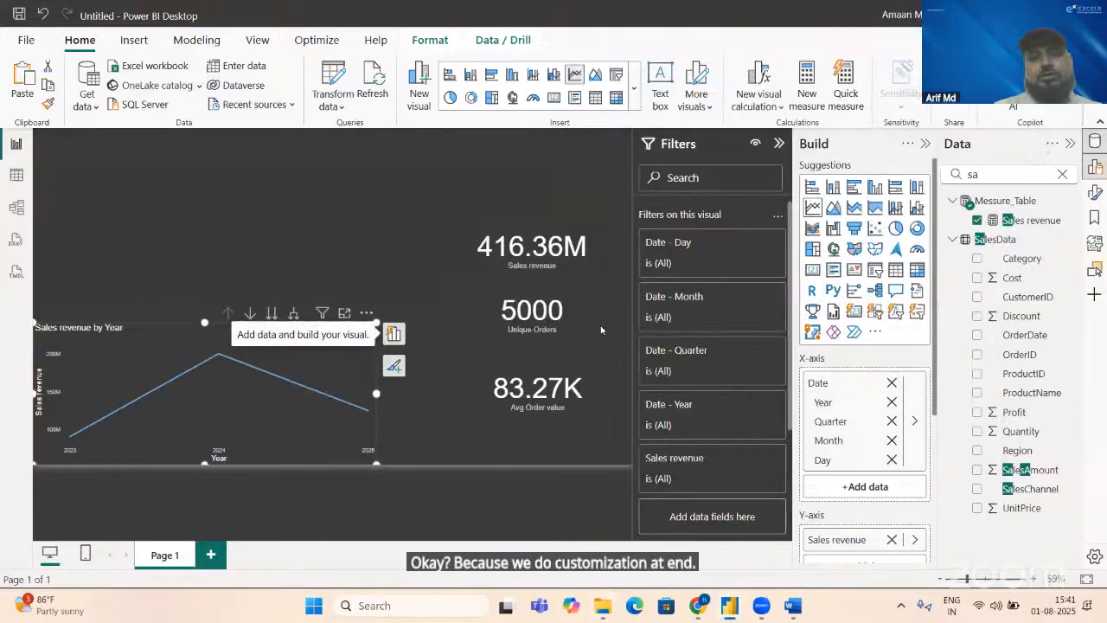
pyautogui.hotkey('alt', 'Tab')
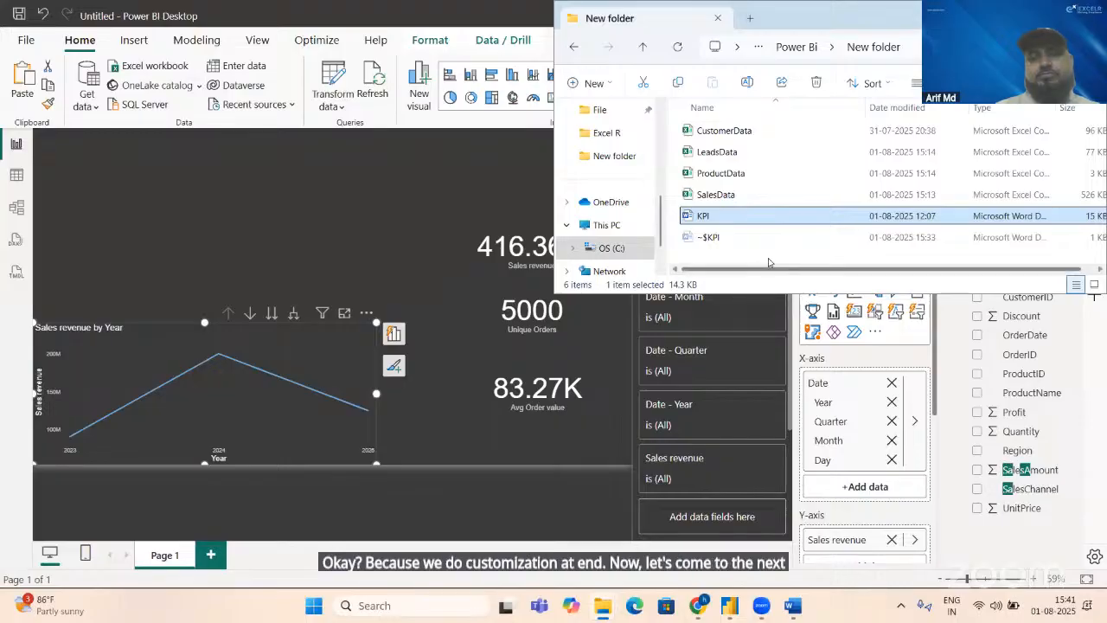
pyautogui.hotkey('alt', 'Tab')
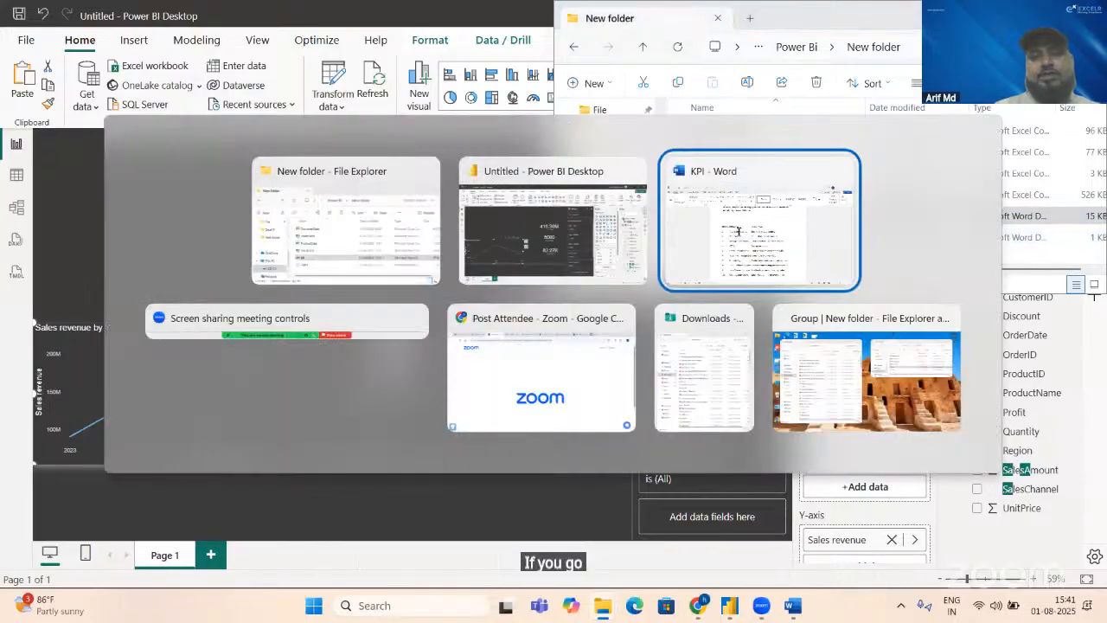
pyautogui.click(738, 235)
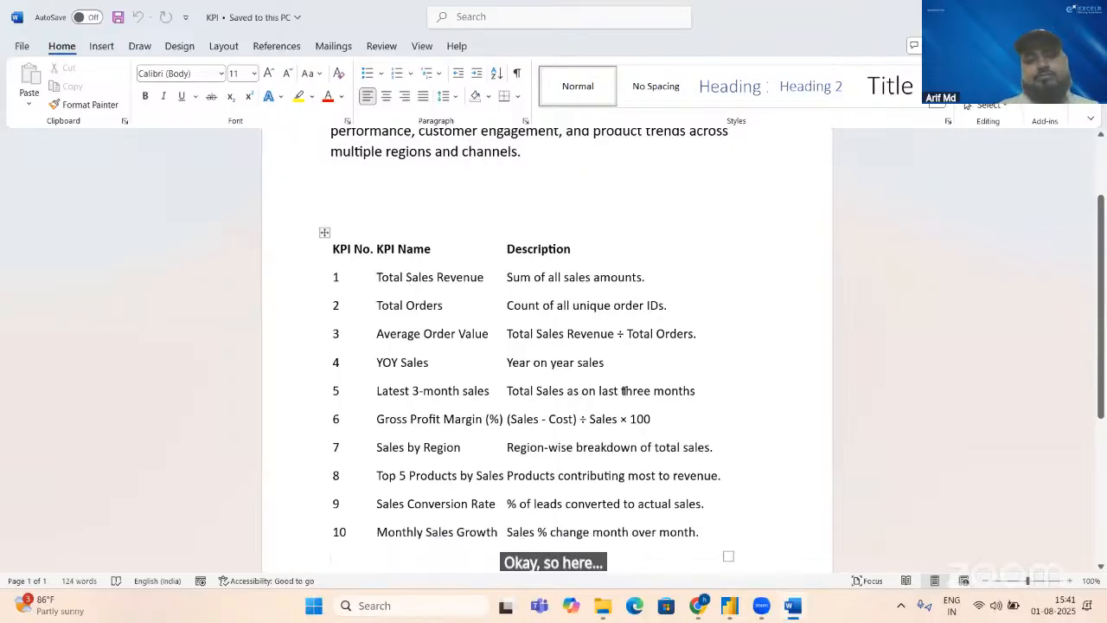
# Step: Switch to Power BI, show the SalesData table's rows, and sort them by OrderDate in descending order
pyautogui.hotkey('alt', 'Tab')
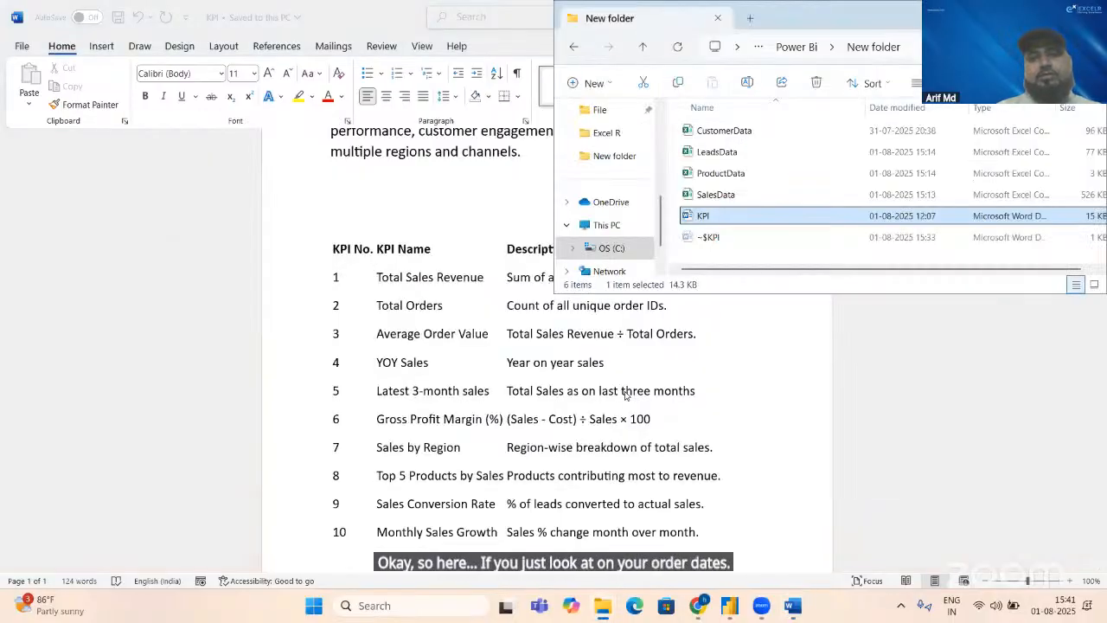
pyautogui.hotkey('alt', 'Tab')
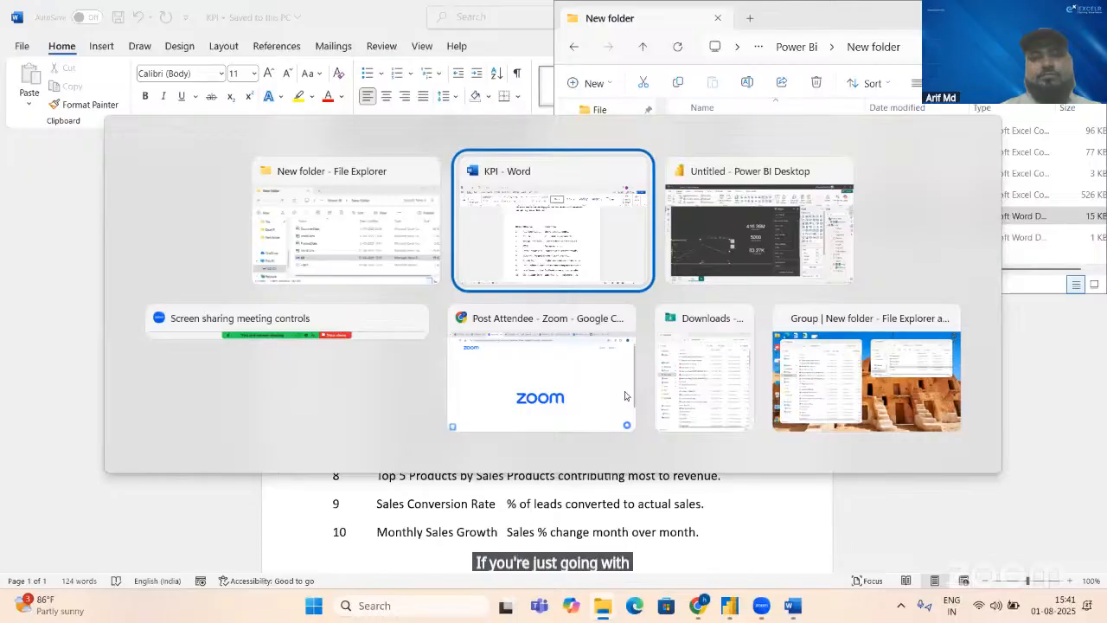
pyautogui.hotkey('shift', 'Tab')
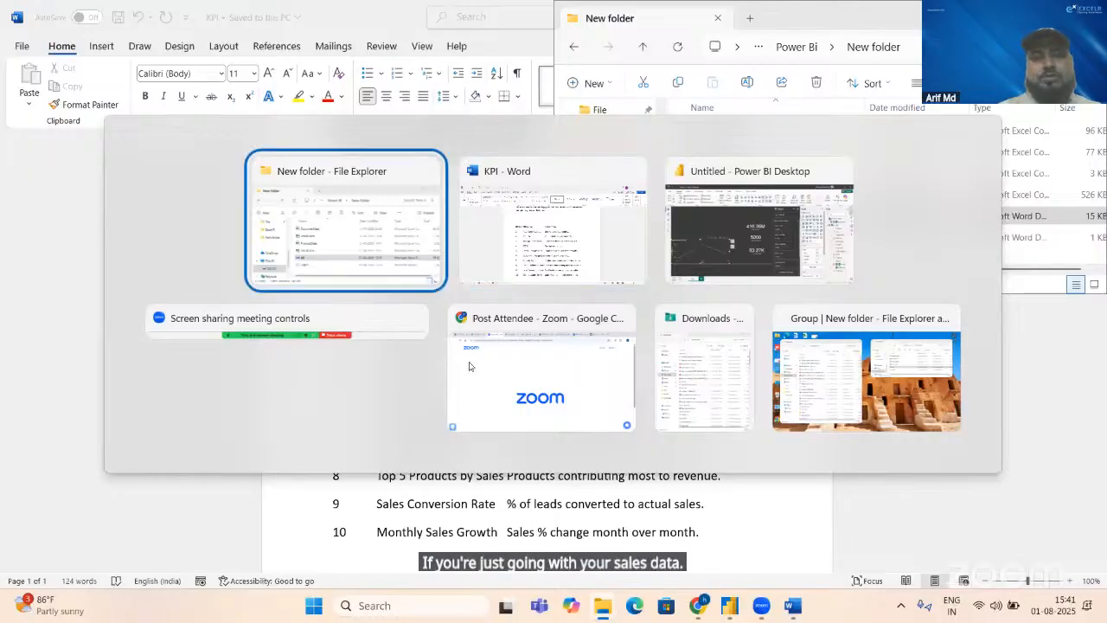
pyautogui.hotkey('alt', 'Tab')
pyautogui.press('Tab')
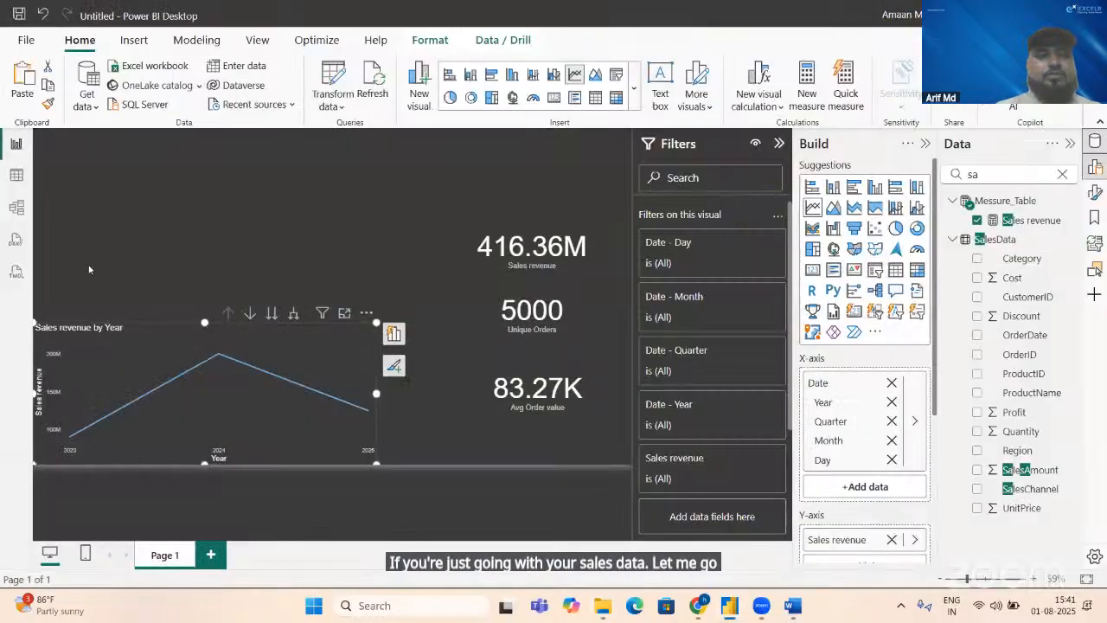
pyautogui.click(14, 176)
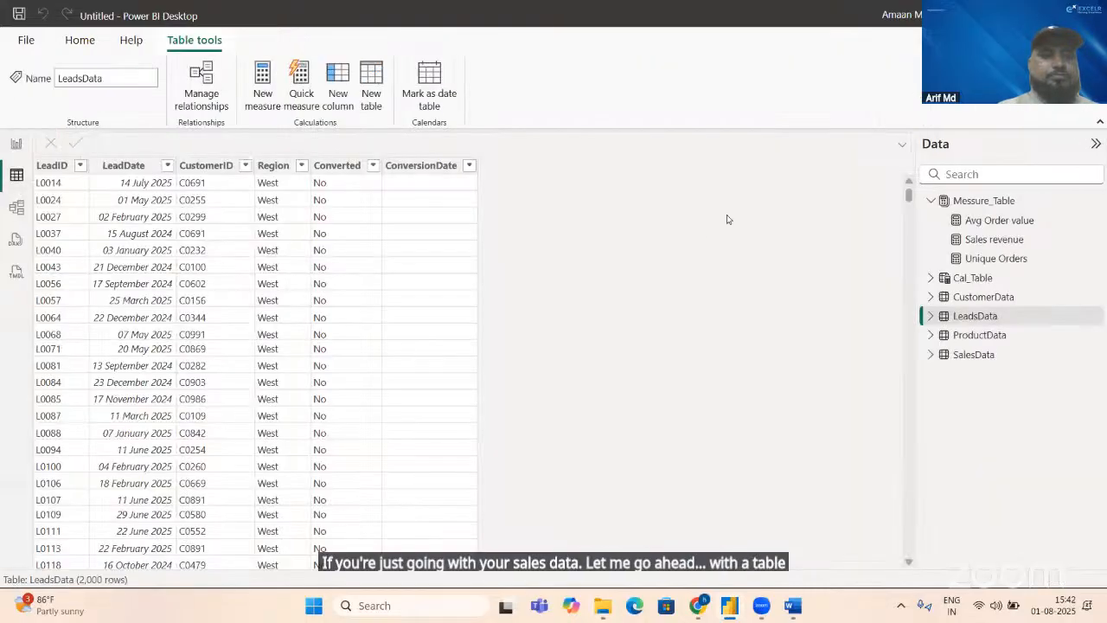
pyautogui.click(972, 354)
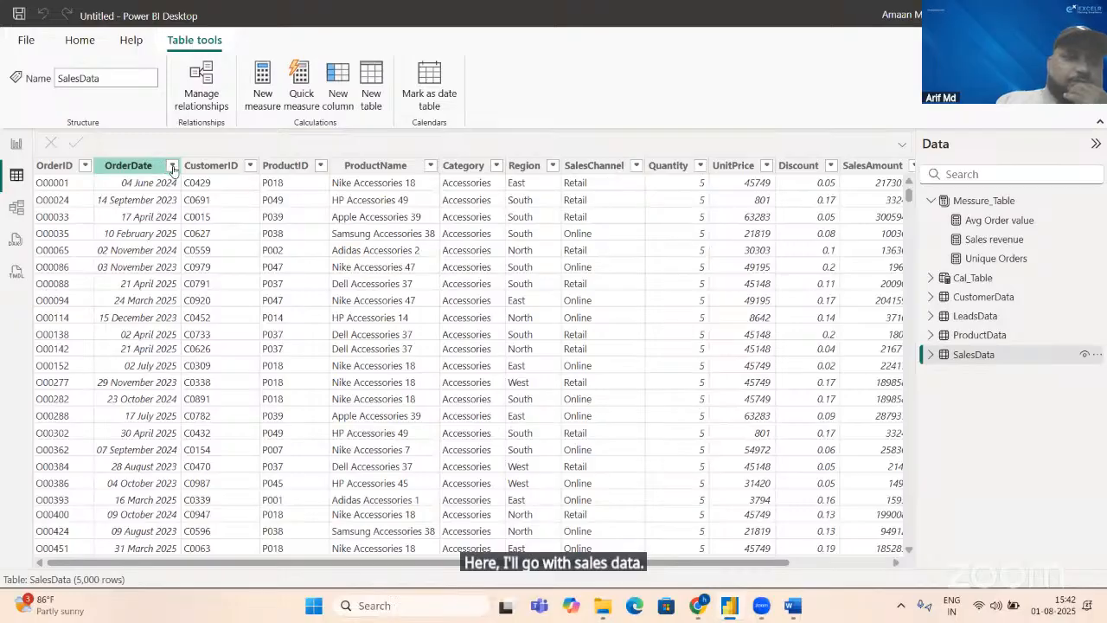
pyautogui.click(172, 166)
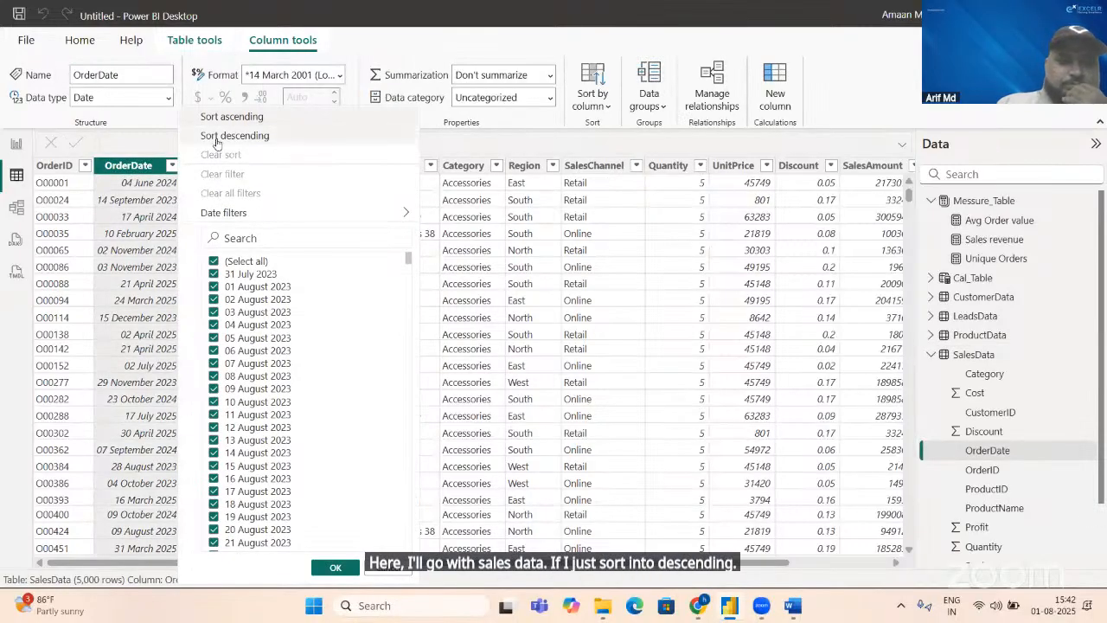
pyautogui.click(218, 142)
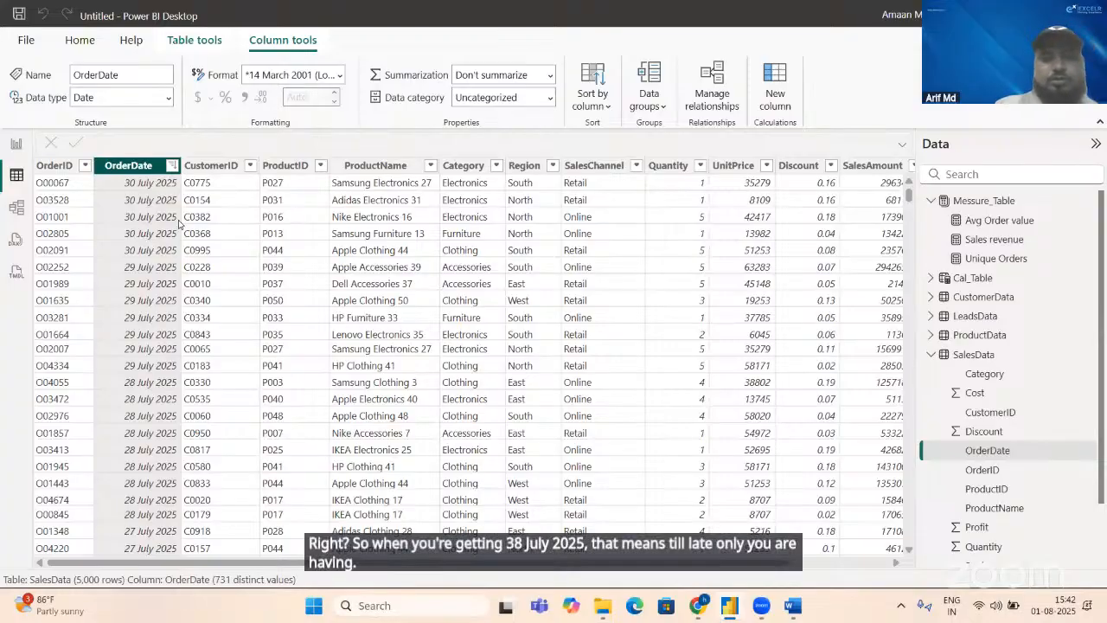
# Step: Return to the report page, deselect the line chart, and recheck the Latest 3-month sales entry in the Word KPI document
pyautogui.hotkey('alt', 'Tab')
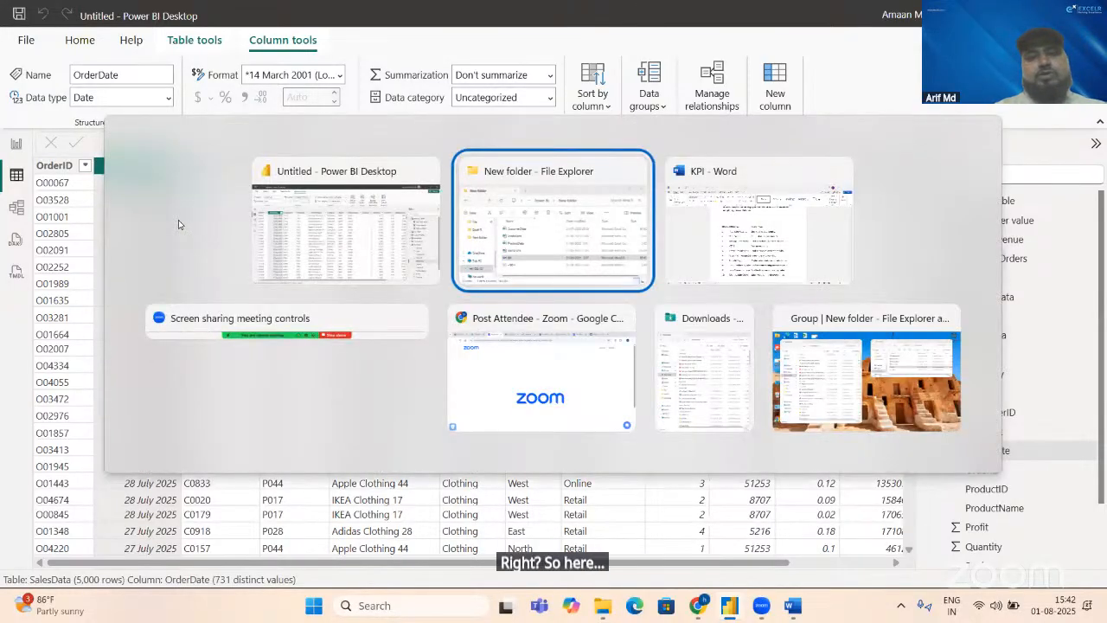
pyautogui.hotkey('alt', 'Tab')
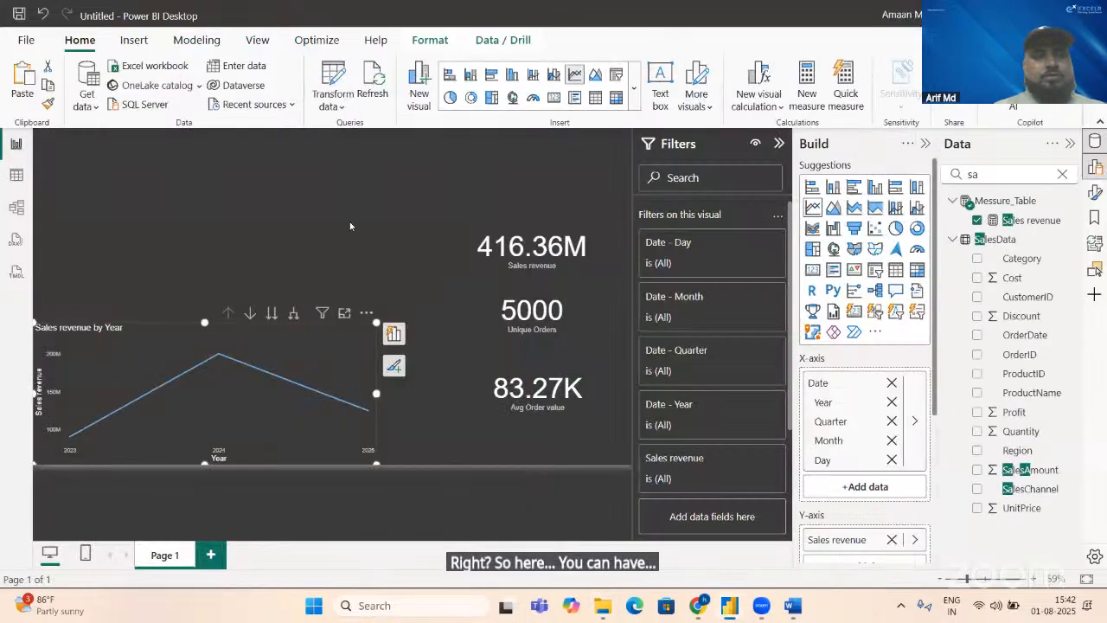
pyautogui.click(16, 146)
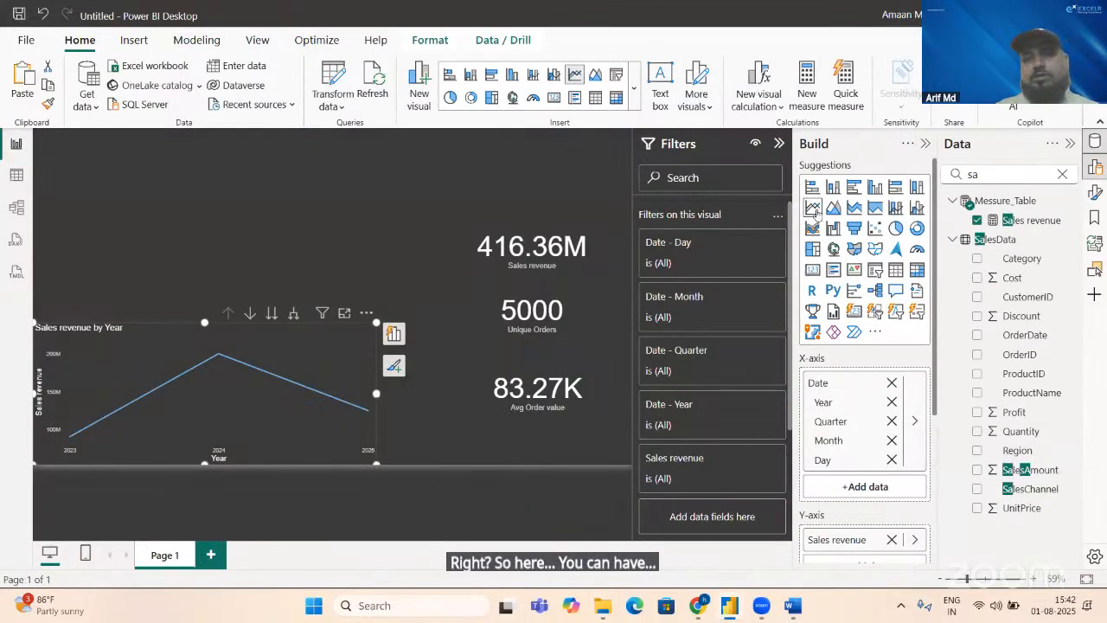
pyautogui.click(250, 208)
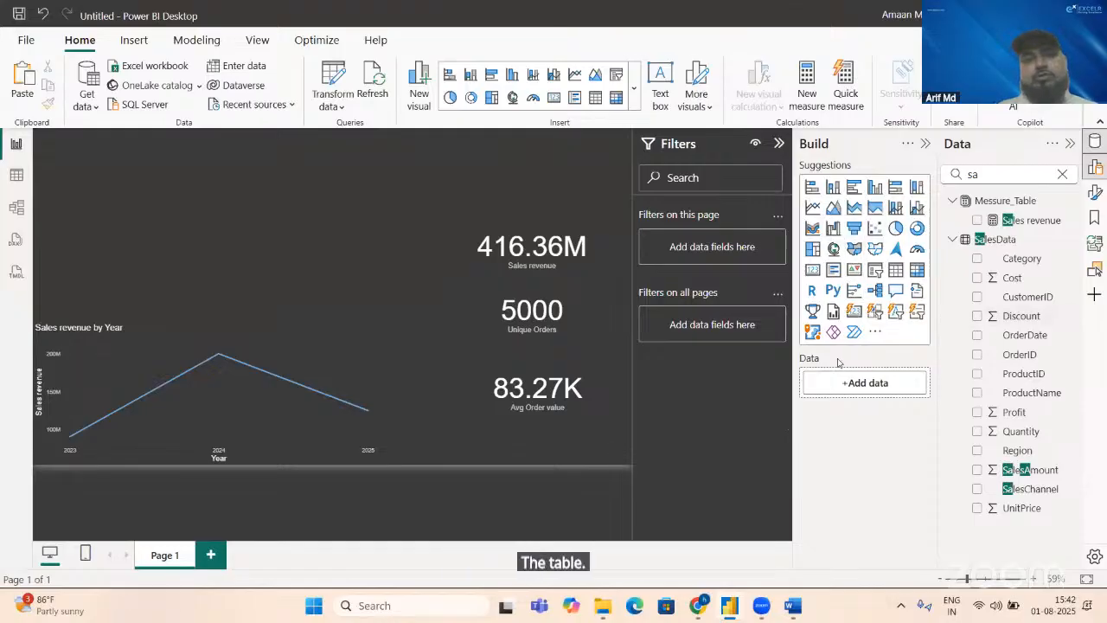
pyautogui.hotkey('alt', 'Tab')
pyautogui.hotkey('alt', 'Tab')
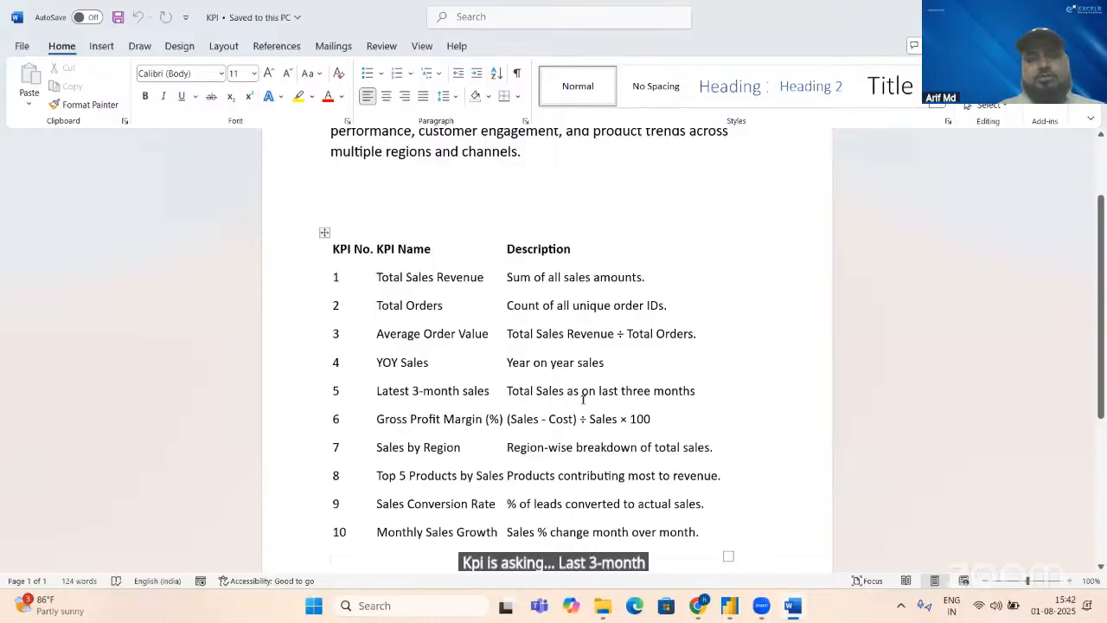
# Step: In Power BI, duplicate the Avg Order value card, place the copy beside the Sales revenue card, and replace its field with Sales revenue
pyautogui.hotkey('alt', 'Tab')
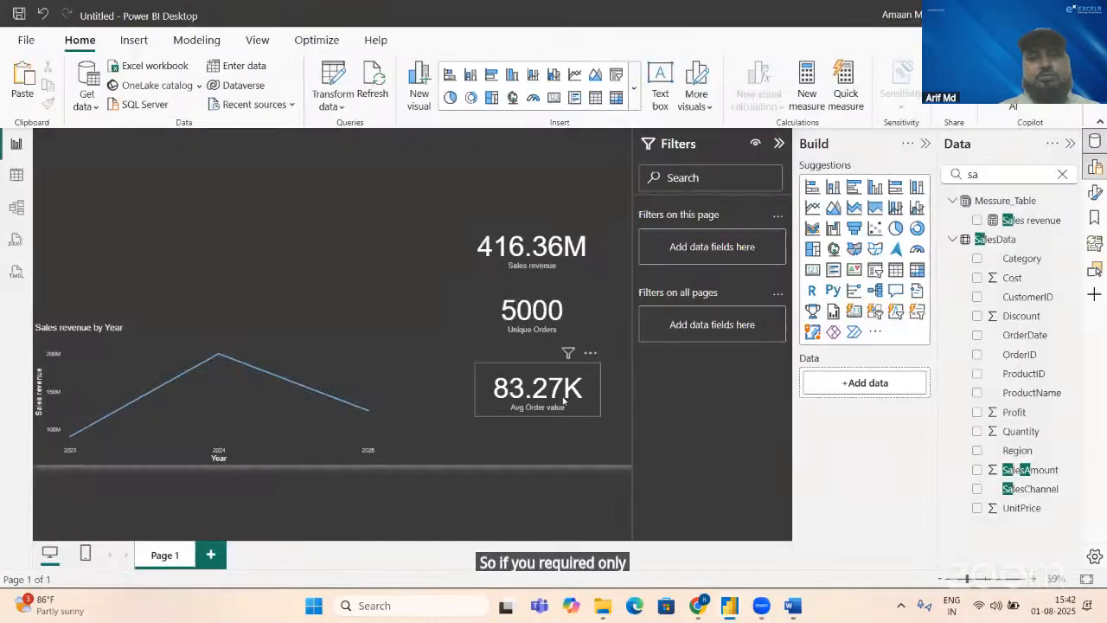
pyautogui.click(564, 403)
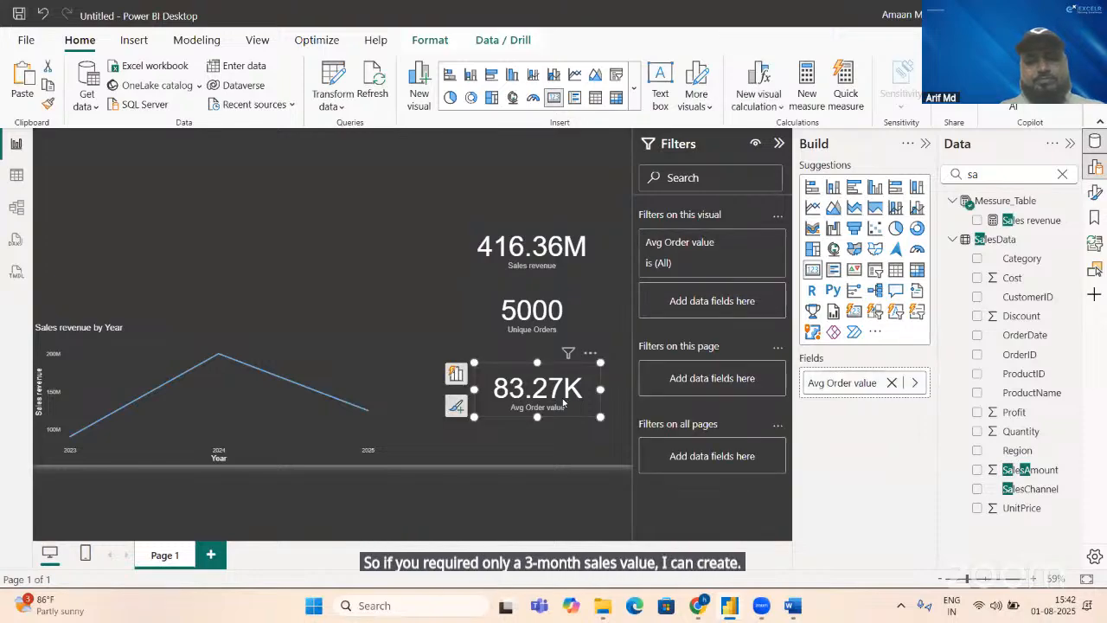
pyautogui.hotkey('ctrl', 'c')
pyautogui.hotkey('ctrl', 'v')
pyautogui.moveTo(562, 398); pyautogui.dragTo(389, 253)
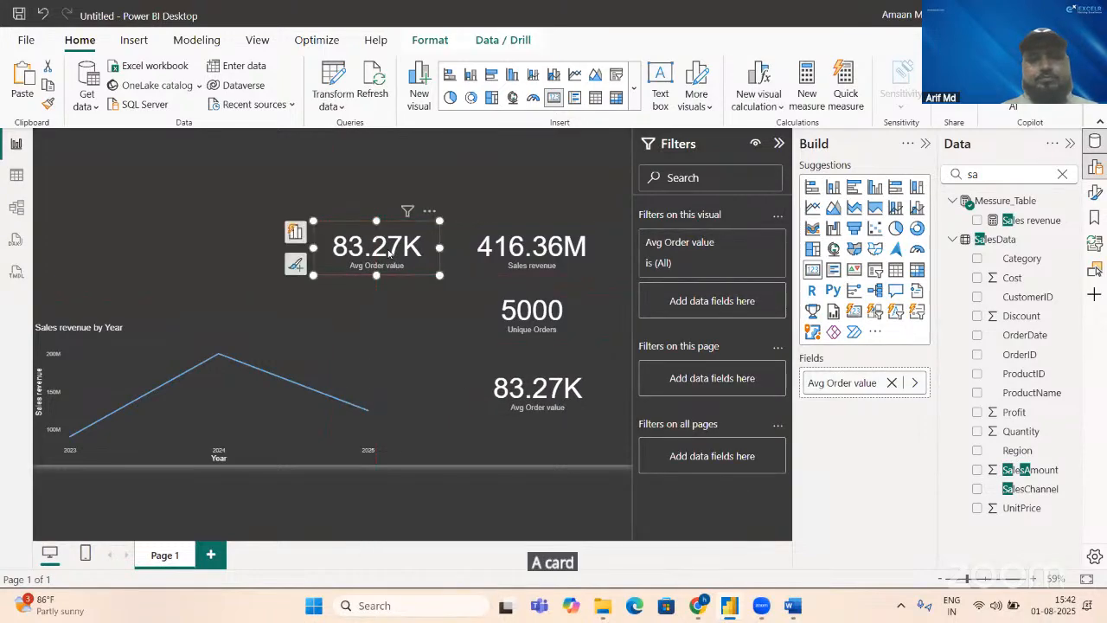
pyautogui.click(891, 383)
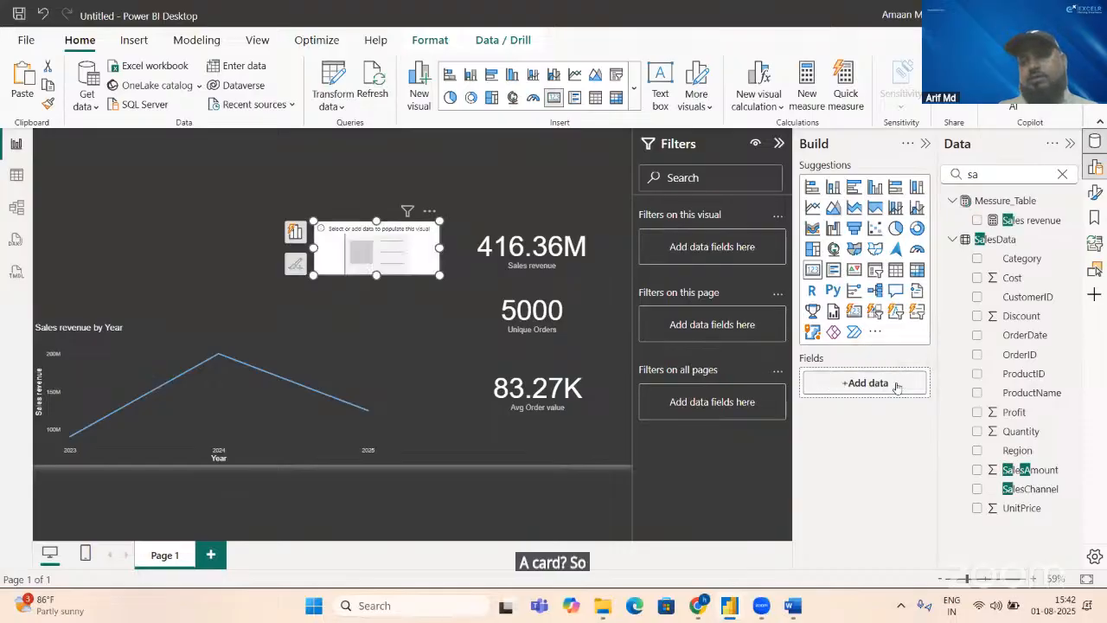
pyautogui.click(976, 220)
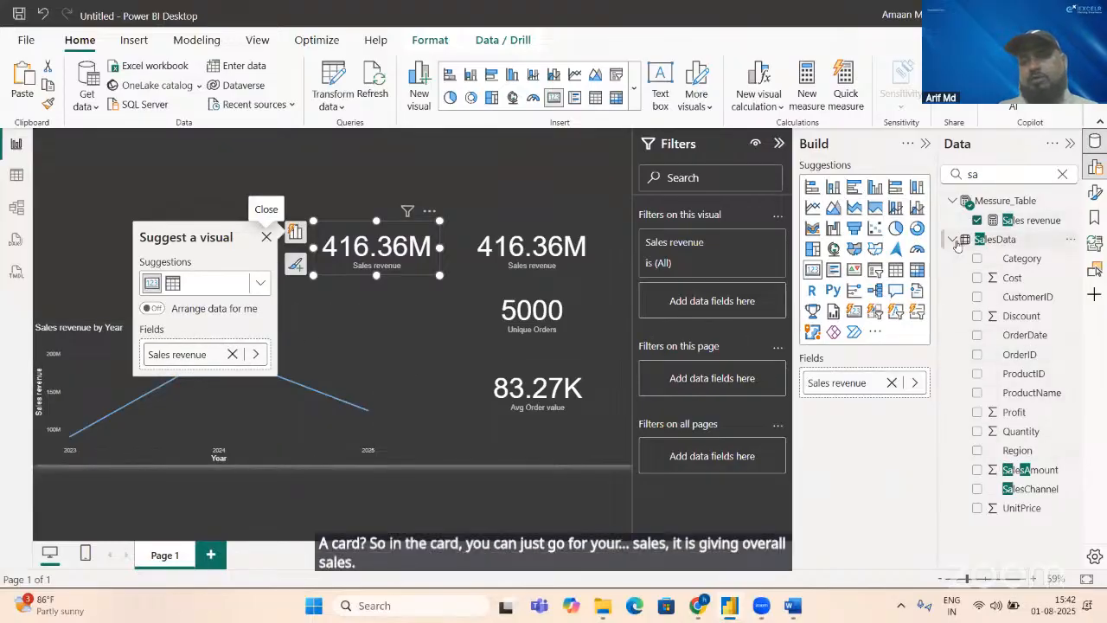
# Step: Clear the data field search and add Cal_Table's Date as a visual-level filter on the duplicated card
pyautogui.click(992, 174)
pyautogui.press('BackSpace')
pyautogui.press('BackSpace')
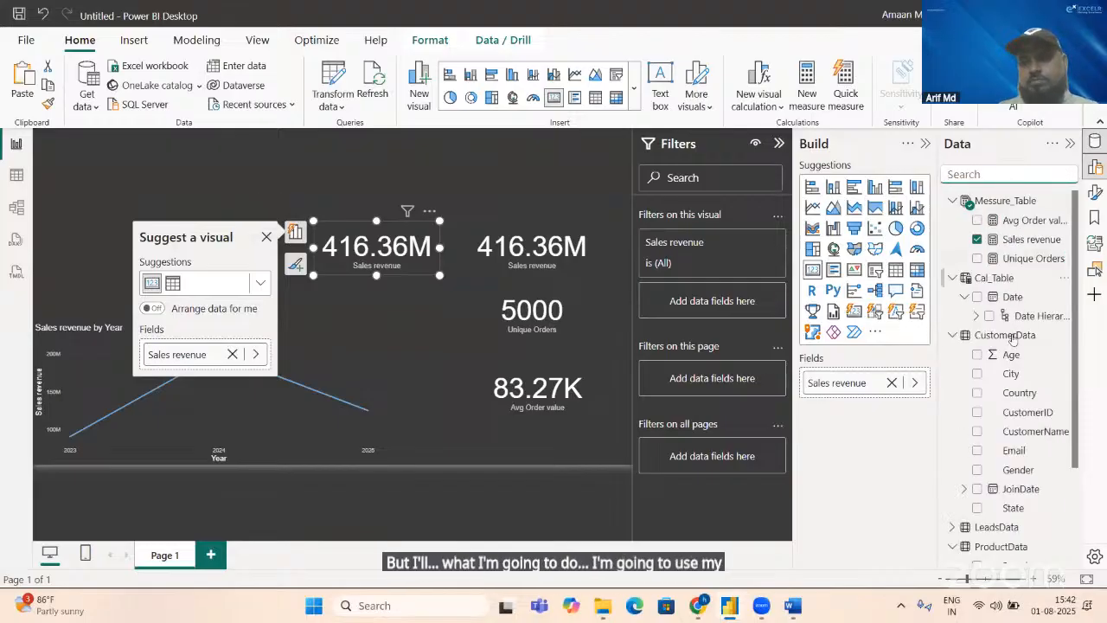
pyautogui.moveTo(1011, 298); pyautogui.dragTo(759, 302)
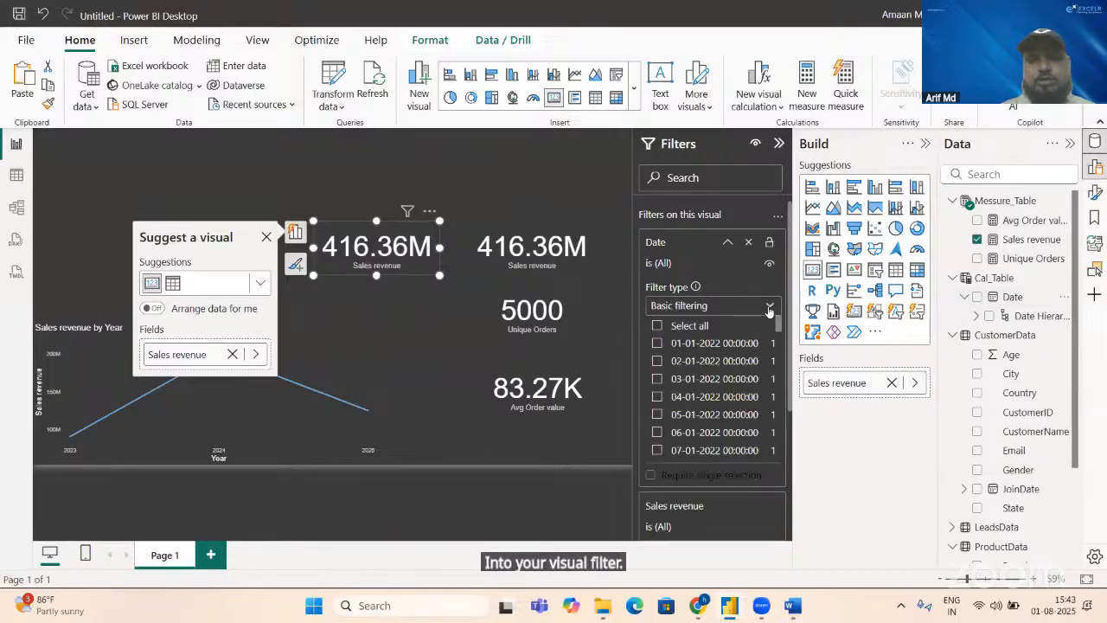
# Step: Apply a relative date filter for the last 3 calendar months to the new card, and move it above the original Sales revenue card
pyautogui.click(769, 309)
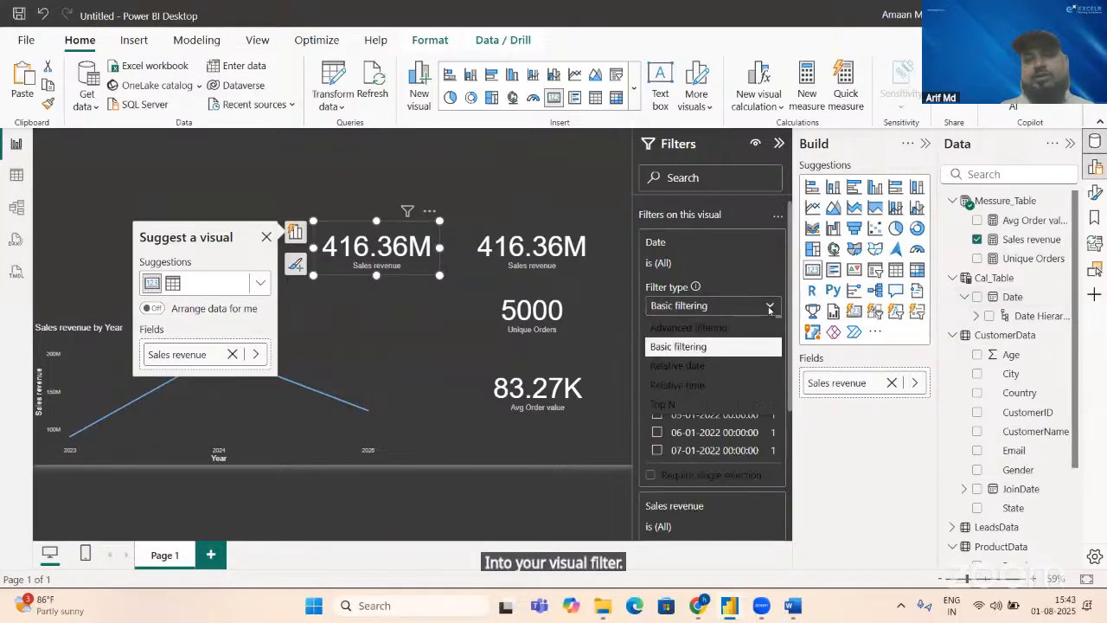
pyautogui.click(695, 370)
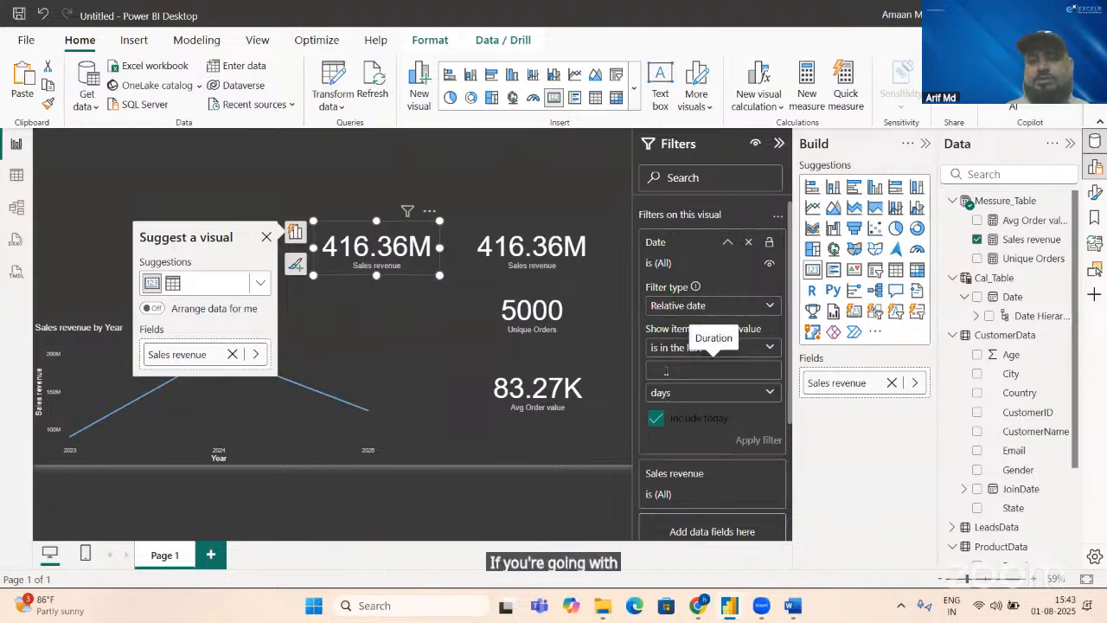
pyautogui.write('3')
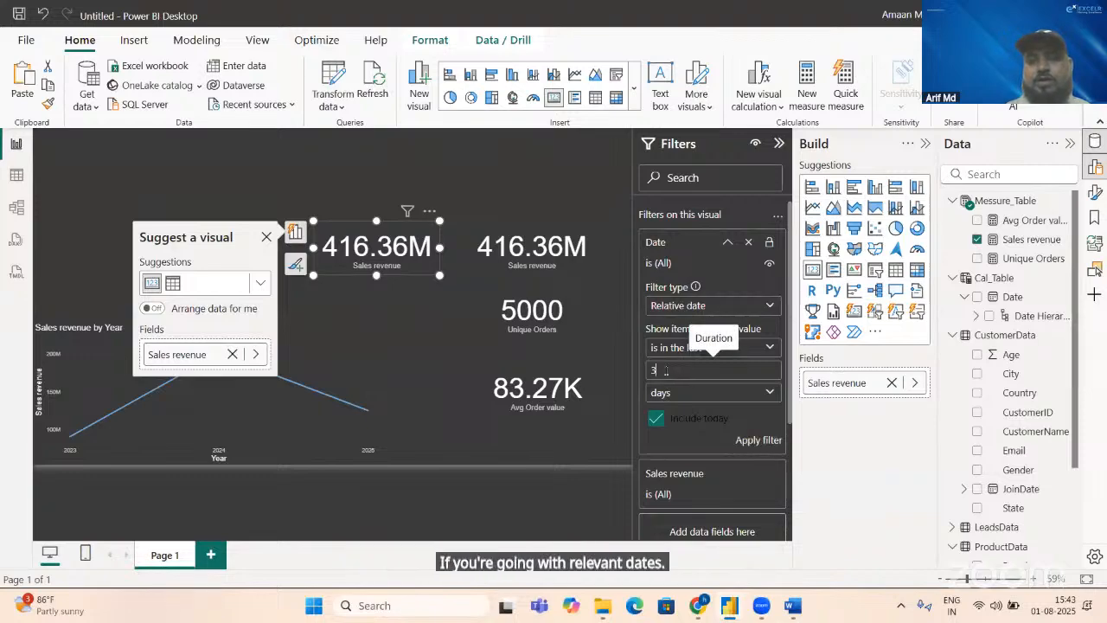
pyautogui.click(732, 393)
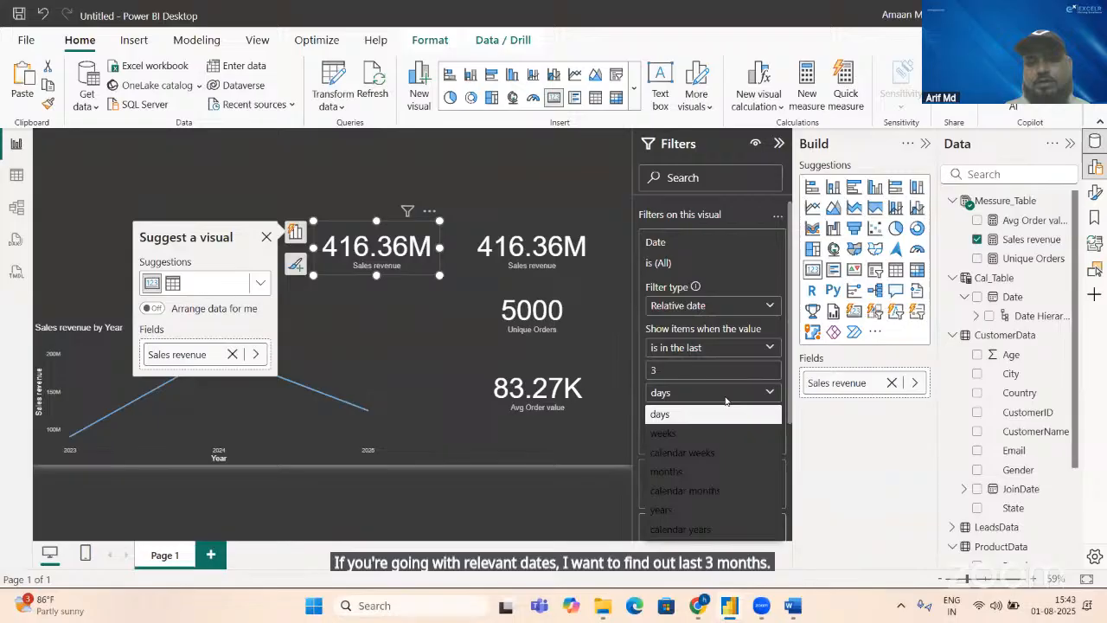
pyautogui.click(710, 490)
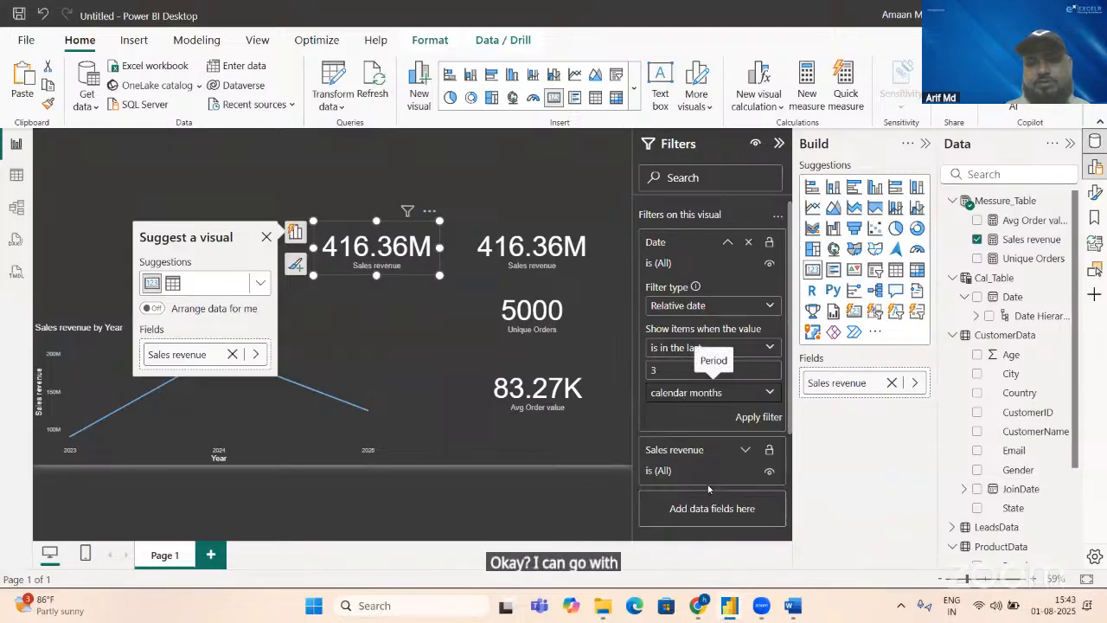
pyautogui.click(758, 418)
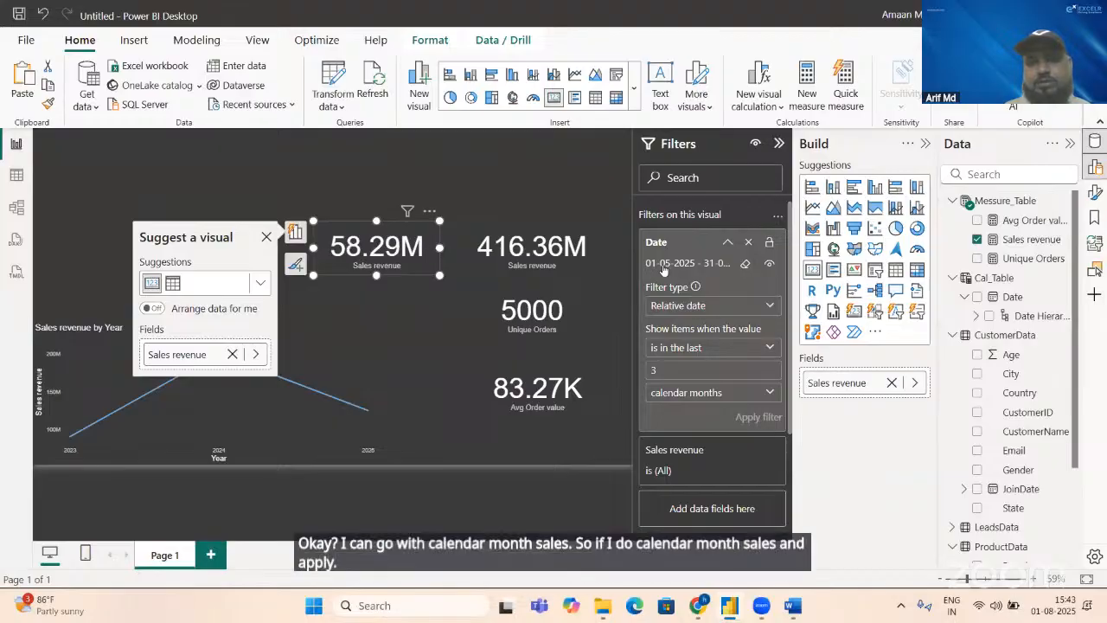
pyautogui.click(266, 239)
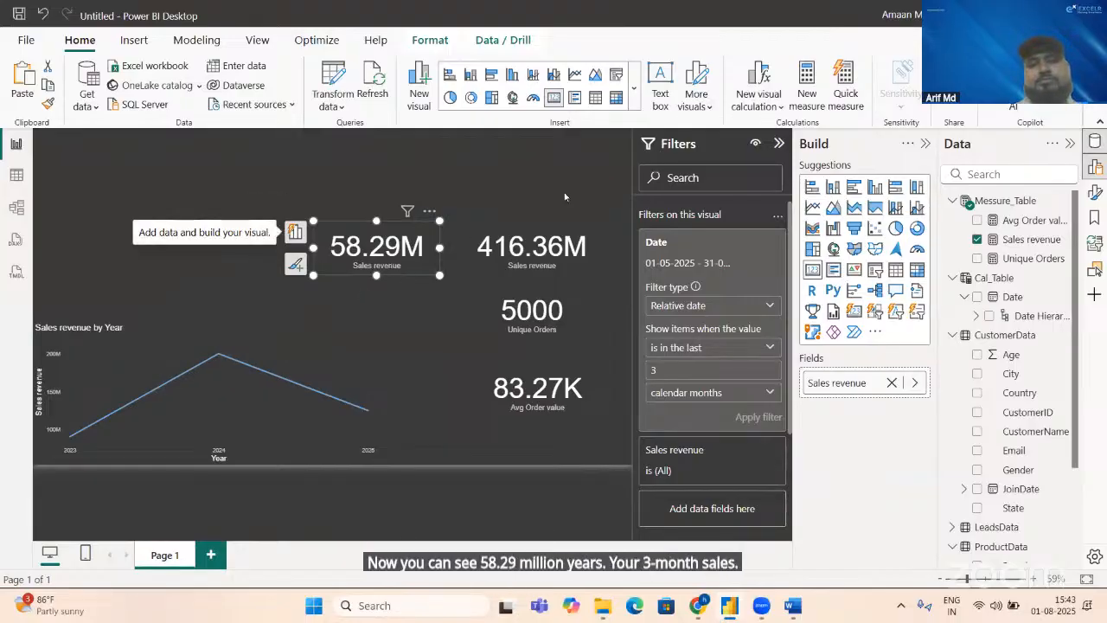
pyautogui.moveTo(392, 267); pyautogui.dragTo(546, 213)
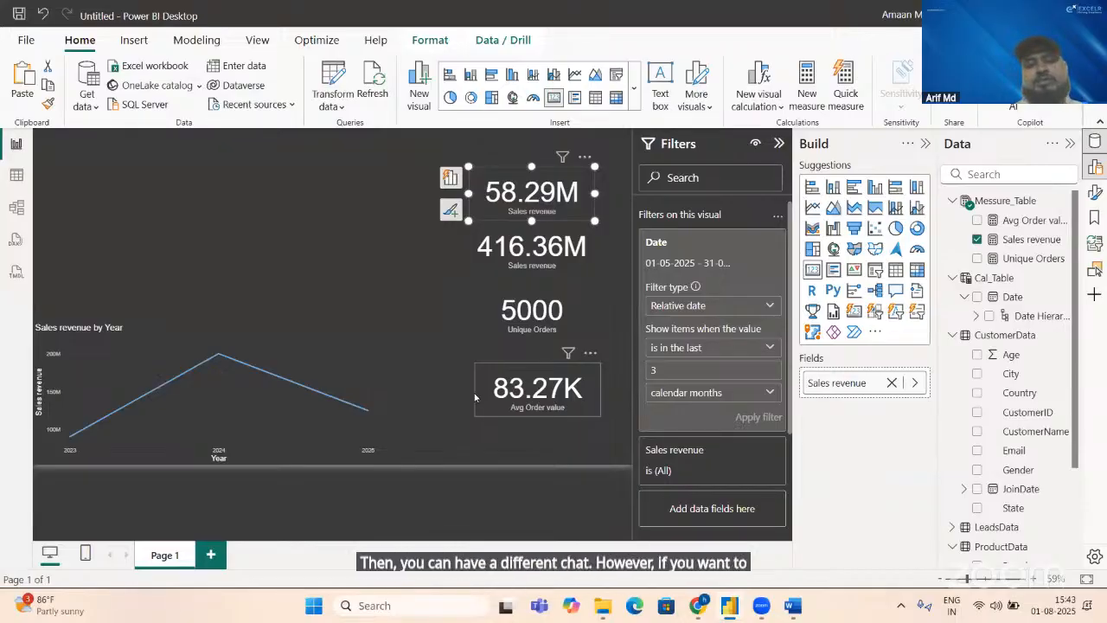
# Step: Check the Gross Profit Margin (%) definition in the Word KPI document and return to the Power BI report
pyautogui.hotkey('alt', 'Tab')
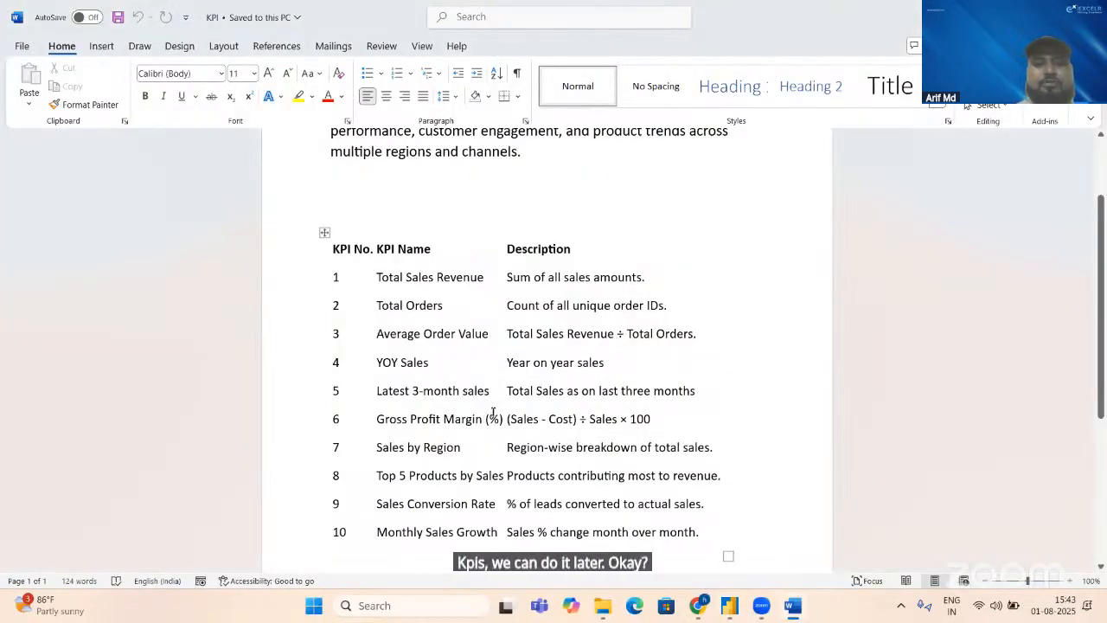
pyautogui.click(490, 415)
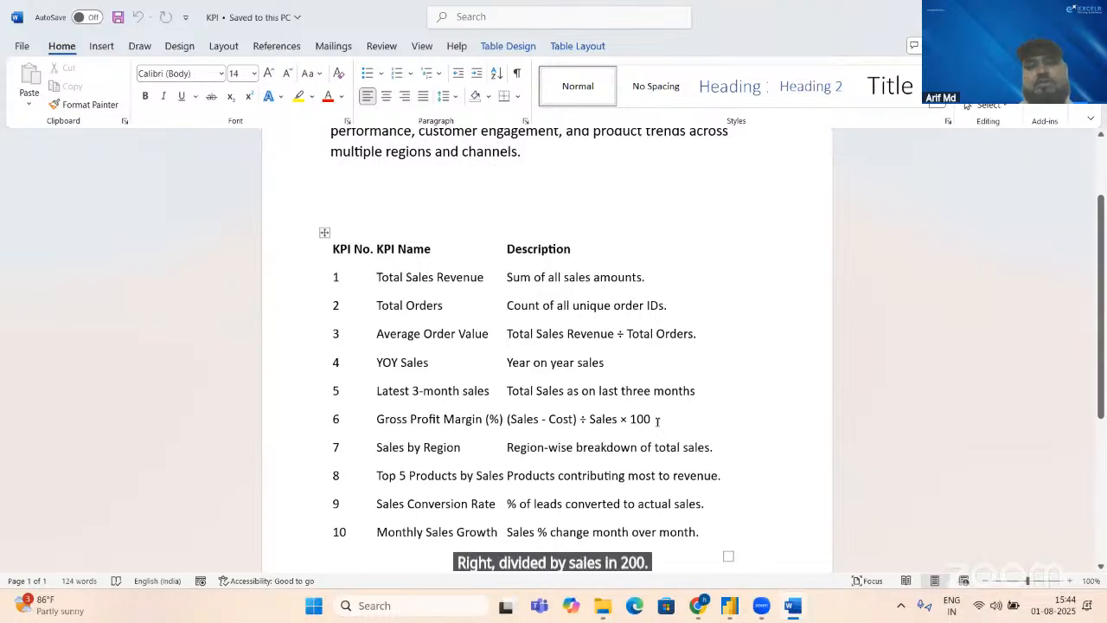
pyautogui.hotkey('alt', 'Tab')
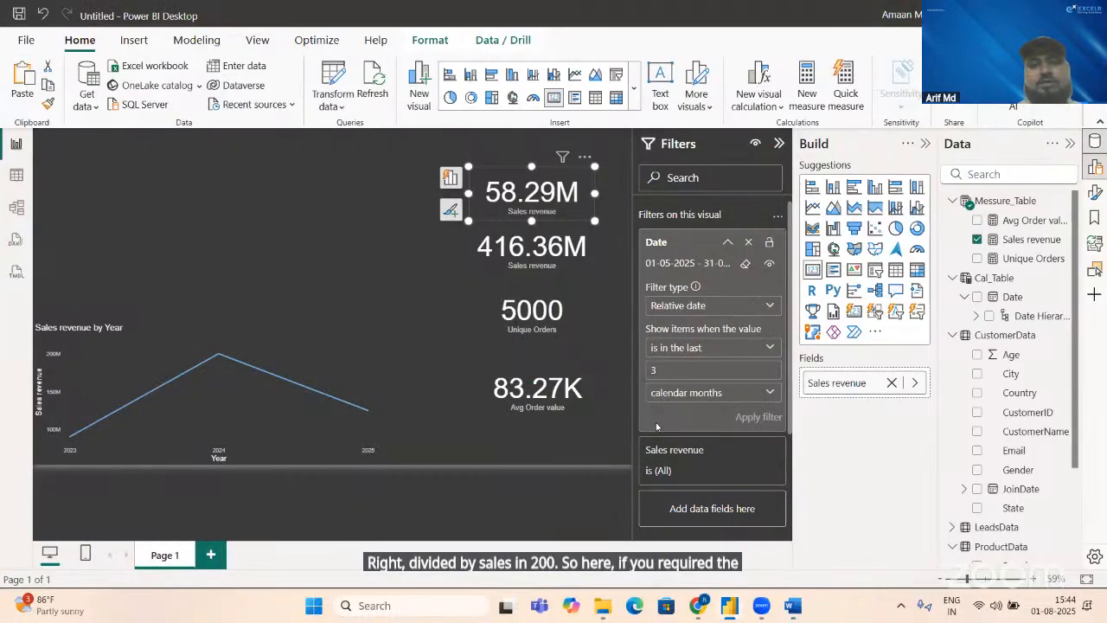
pyautogui.hotkey('alt', 'Tab')
pyautogui.hotkey('alt', 'Tab')
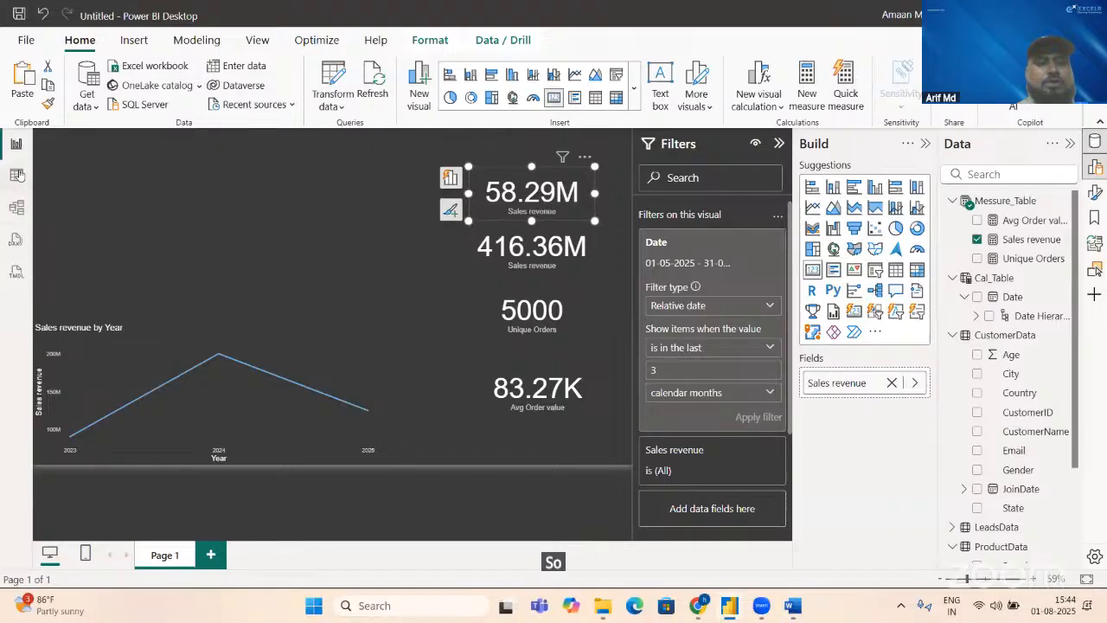
# Step: Inspect the ProductData and SalesData tables for the cost and sales amount columns needed for gross profit margin
pyautogui.click(17, 175)
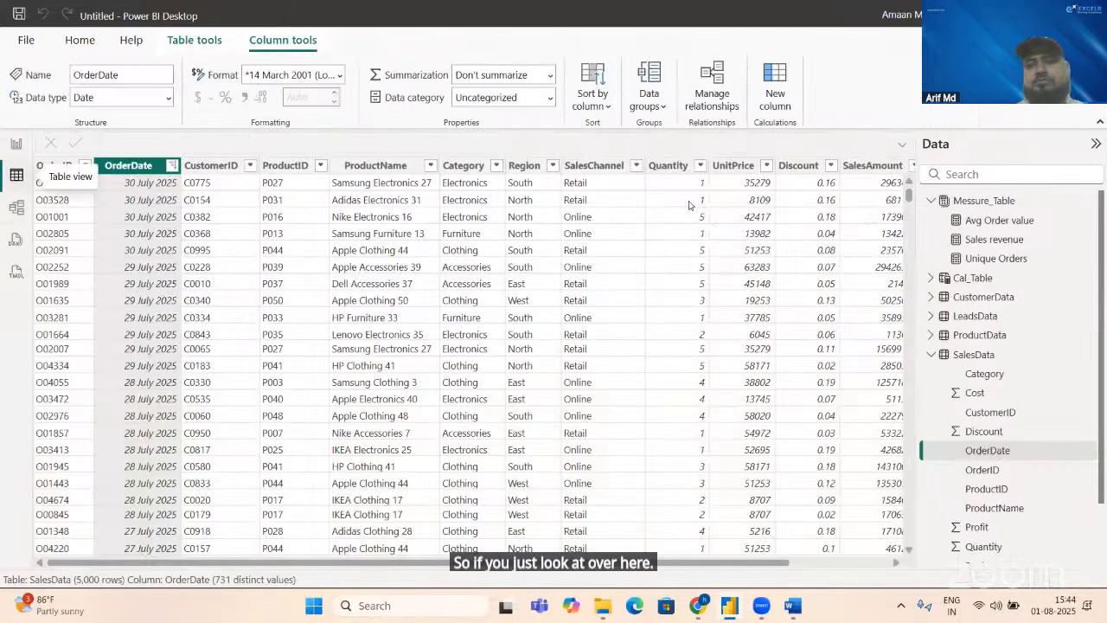
pyautogui.click(978, 336)
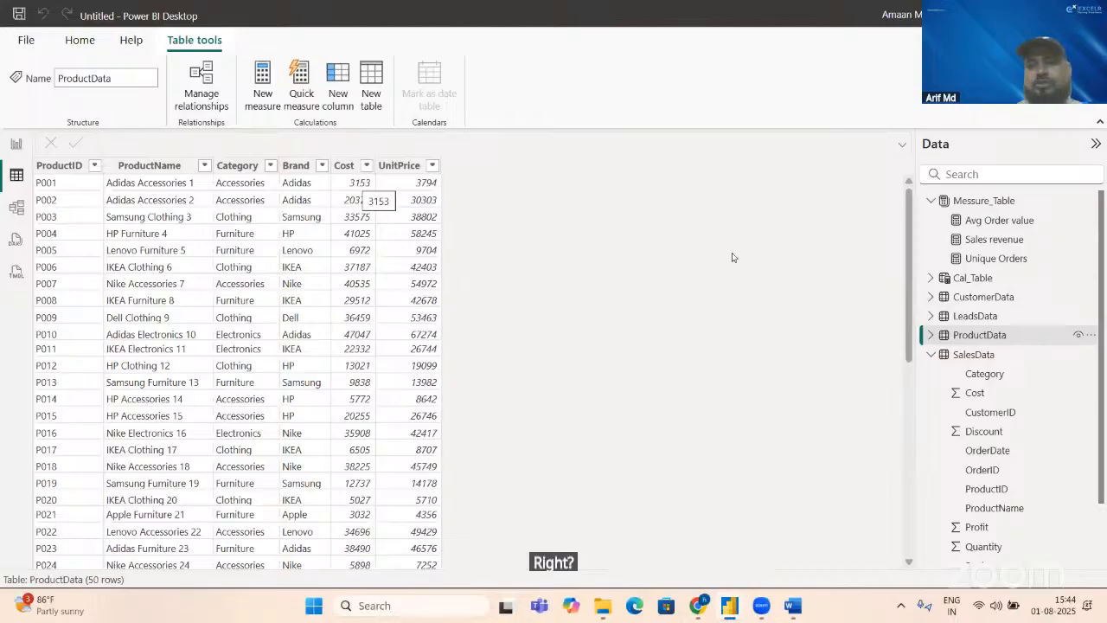
pyautogui.click(974, 355)
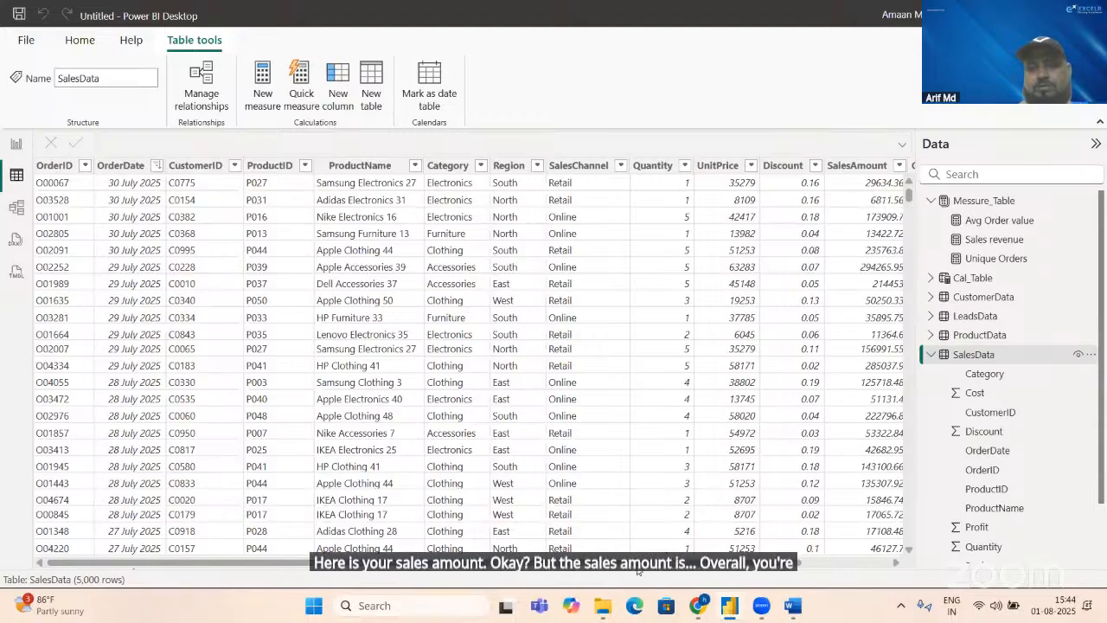
# Step: Compare the SalesData Cost and Profit columns with the Gross Profit Margin (%) formula in the Word KPI document
pyautogui.moveTo(636, 567); pyautogui.dragTo(722, 567)
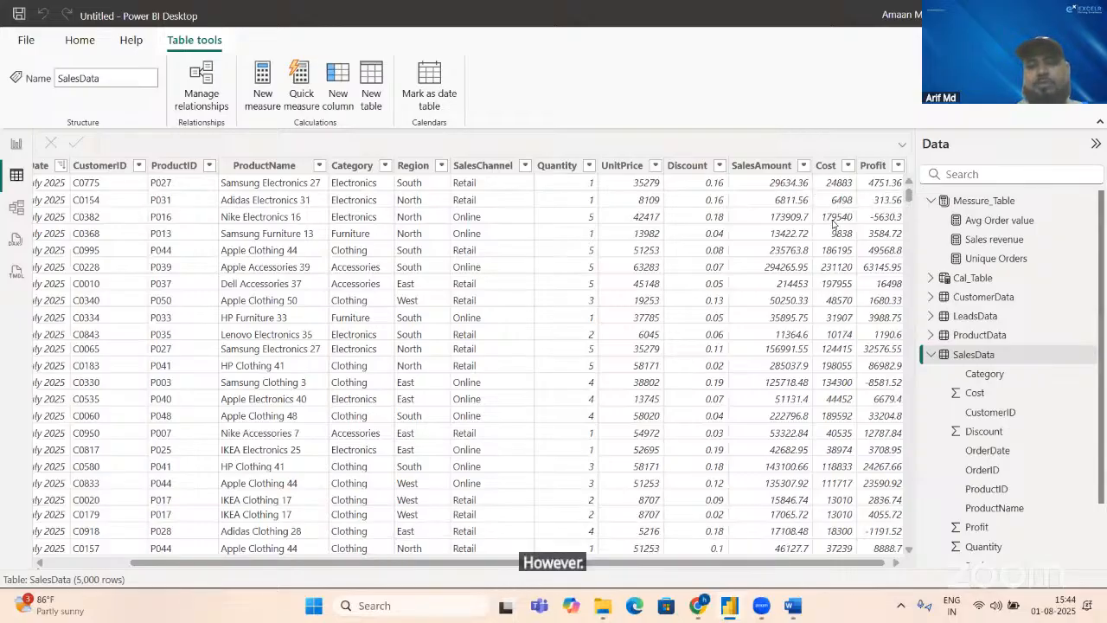
pyautogui.hotkey('alt', 'Tab')
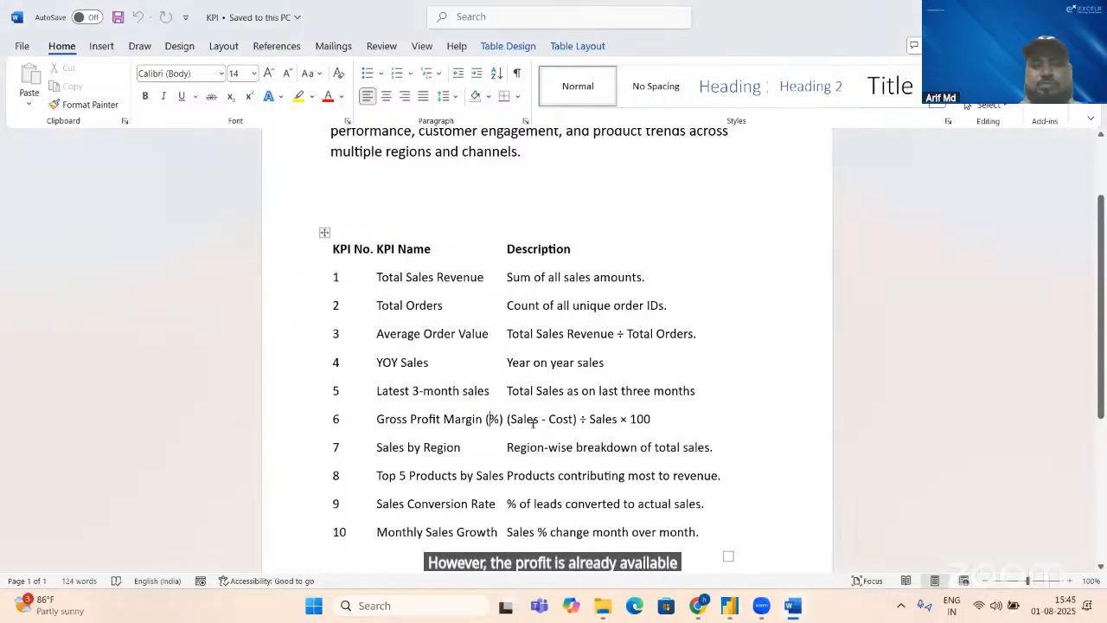
pyautogui.hotkey('alt', 'Tab')
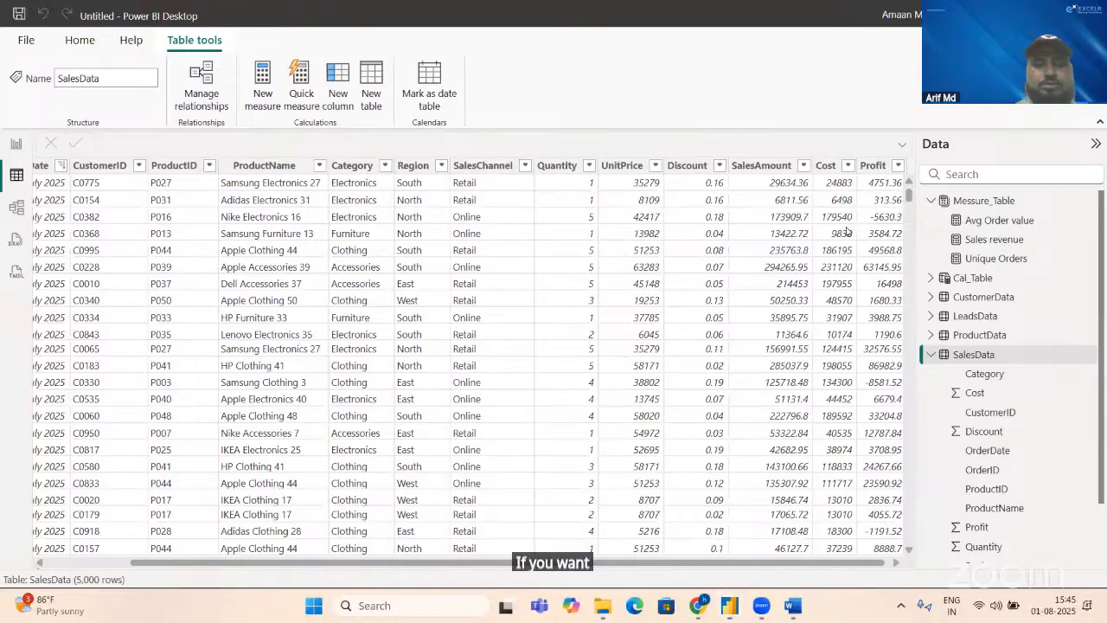
# Step: Open the Windows Calculator and place it so that the SalesAmount, Cost and Profit columns stay readable
pyautogui.press('super')
pyautogui.write('calculator')
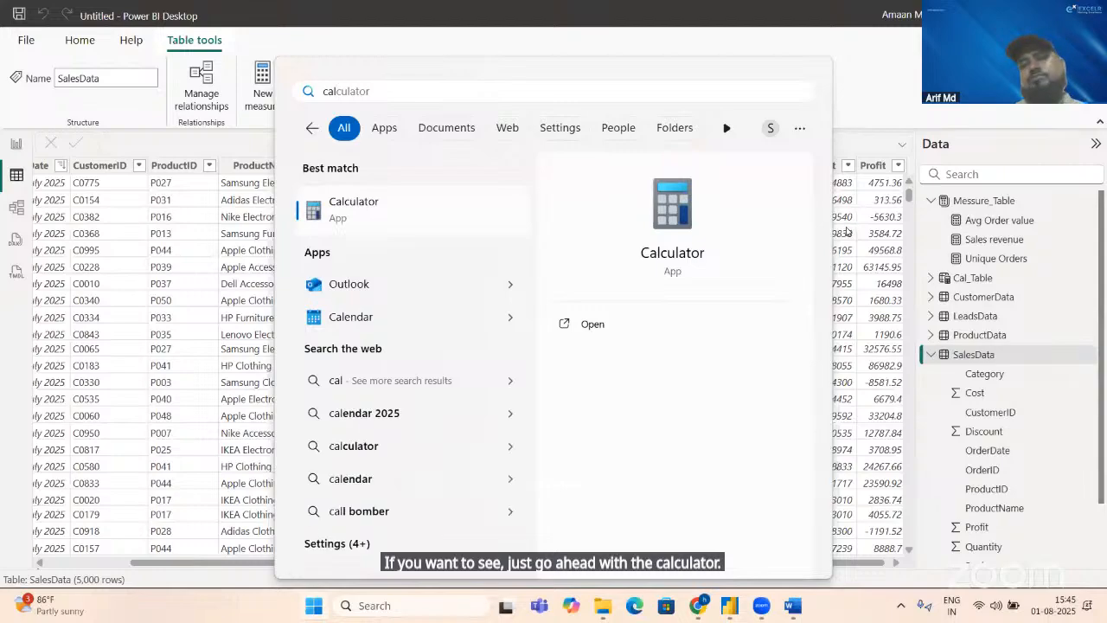
pyautogui.press('Return')
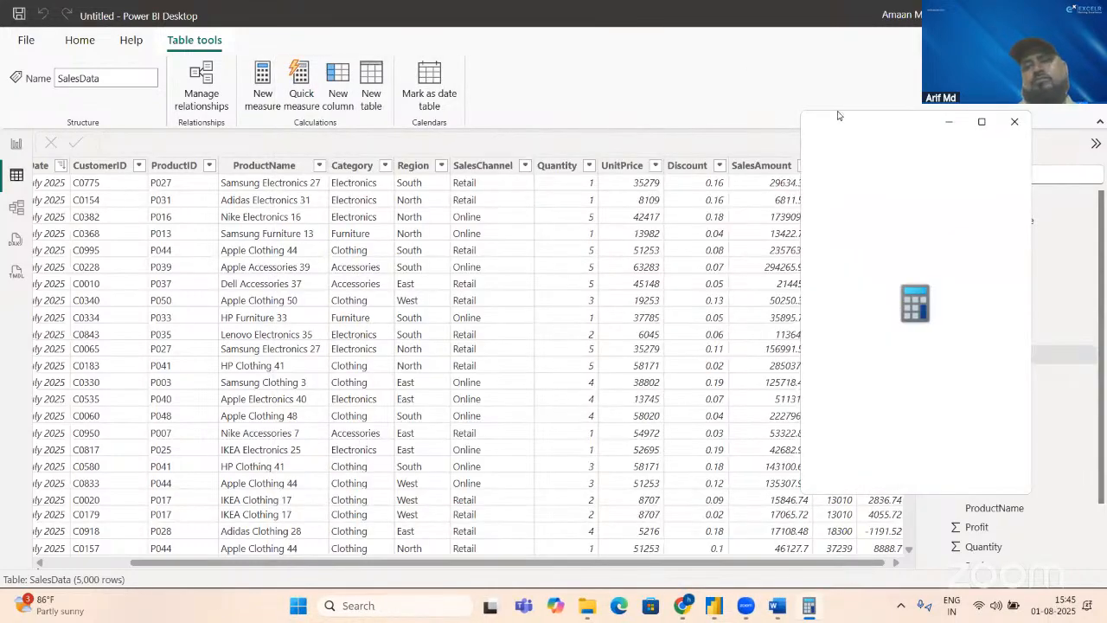
pyautogui.moveTo(840, 121); pyautogui.dragTo(438, 141)
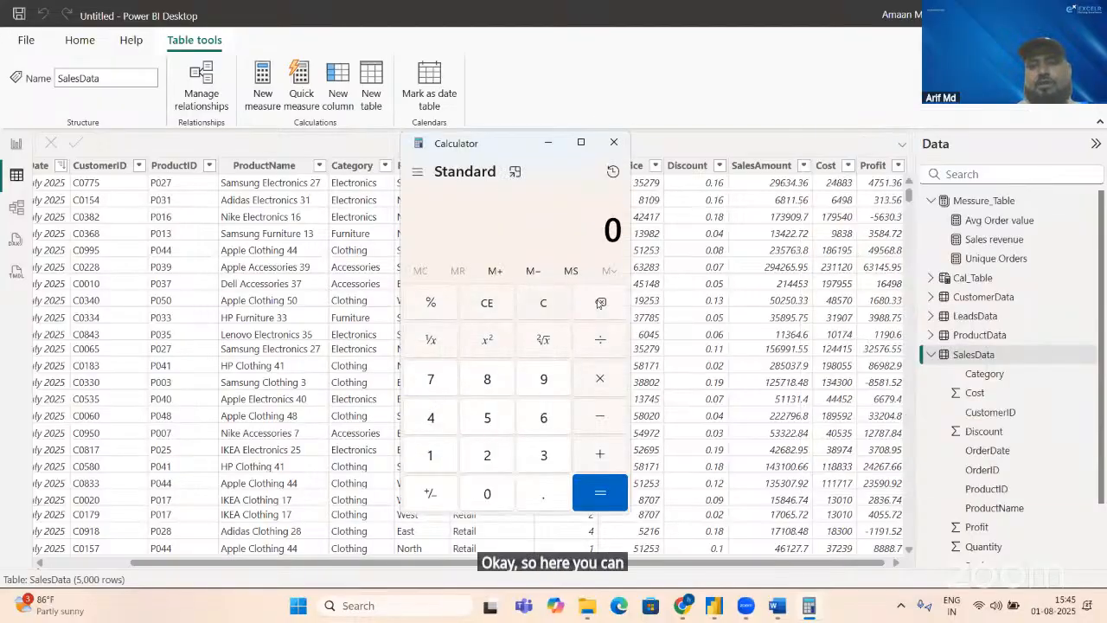
pyautogui.click(482, 452)
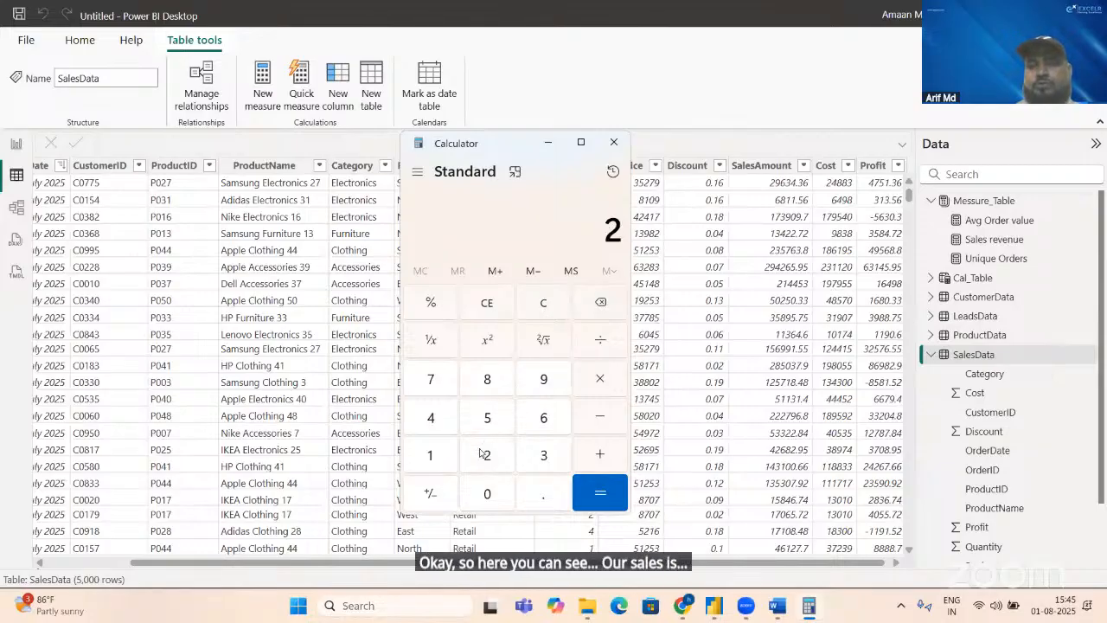
pyautogui.write('48')
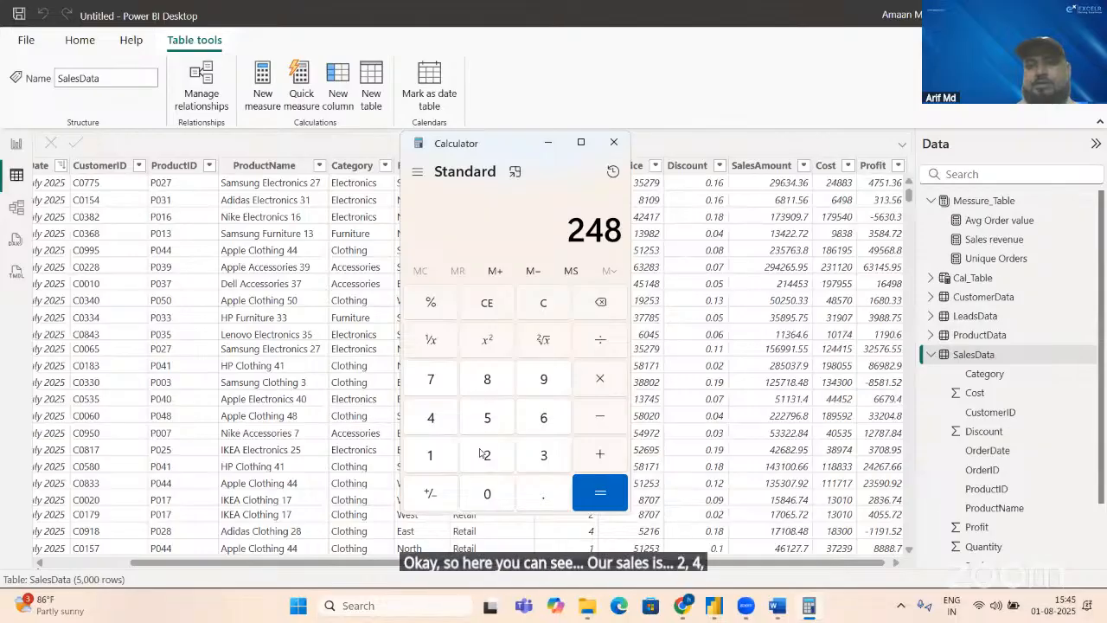
pyautogui.press('BackSpace')
pyautogui.press('BackSpace')
pyautogui.press('BackSpace')
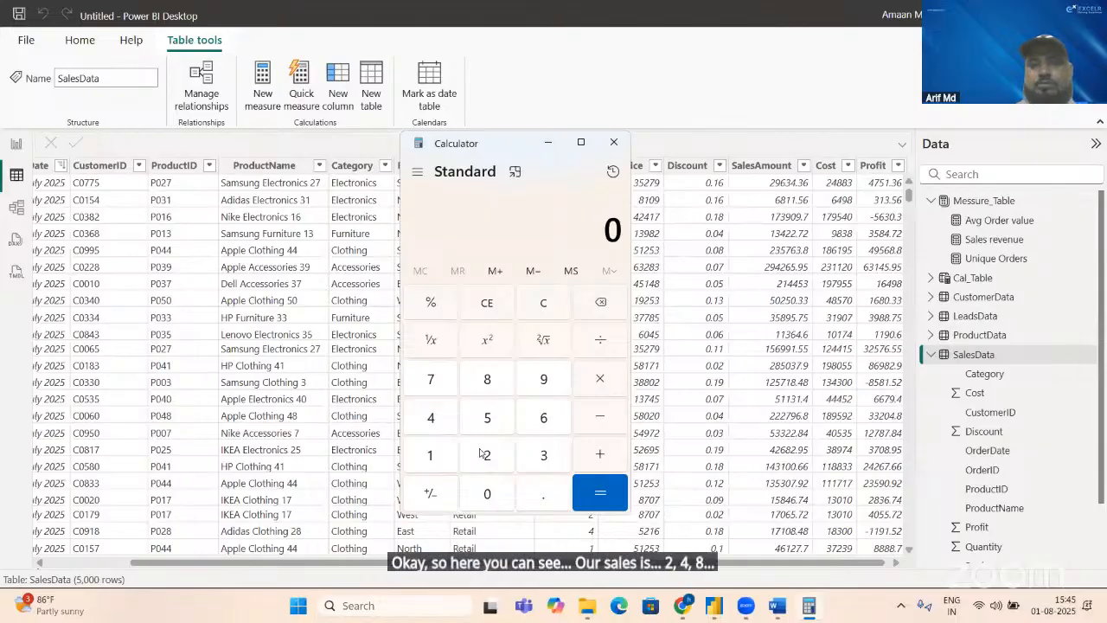
# Step: Calculate 29634.36 - 24883 to check the first row's profit from its sales amount and cost, and close the calculator
pyautogui.write('29')
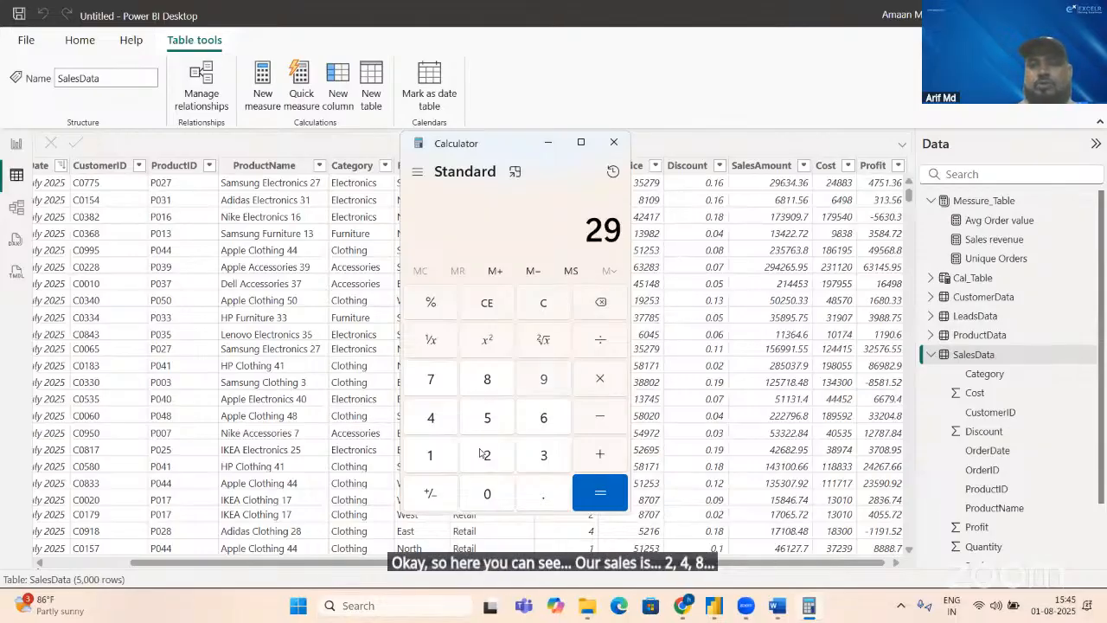
pyautogui.write(',634')
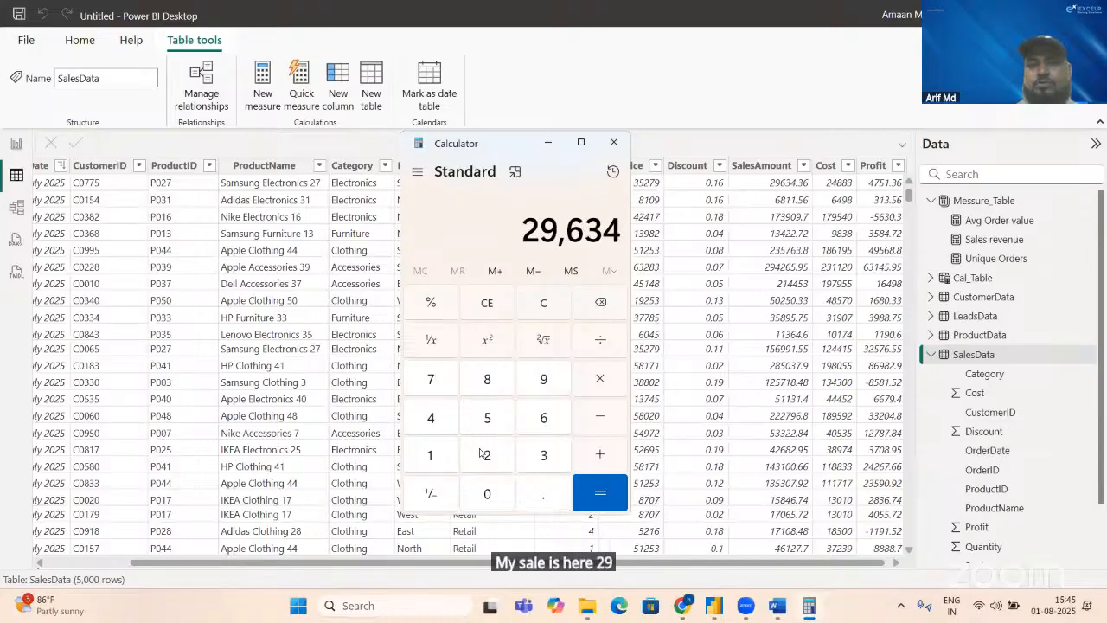
pyautogui.write('.36')
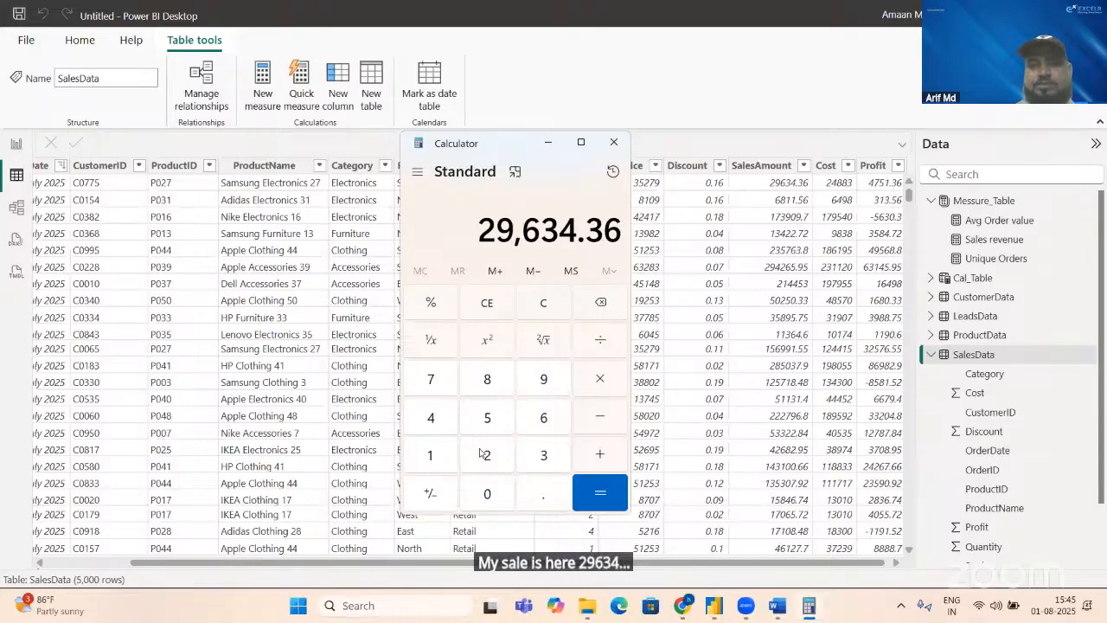
pyautogui.press('-')
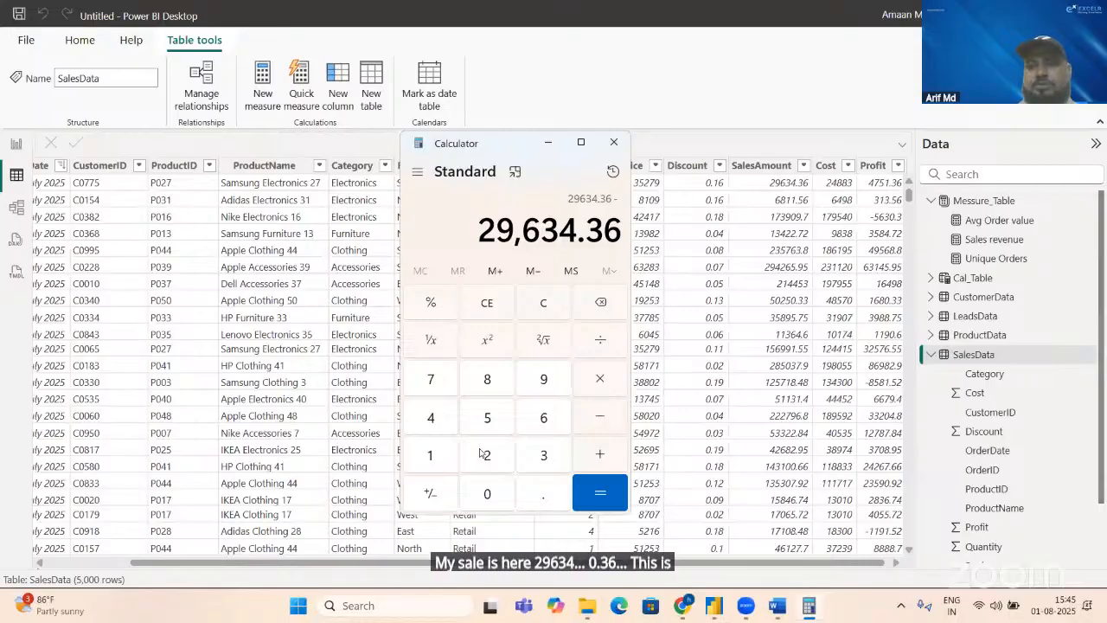
pyautogui.write('24')
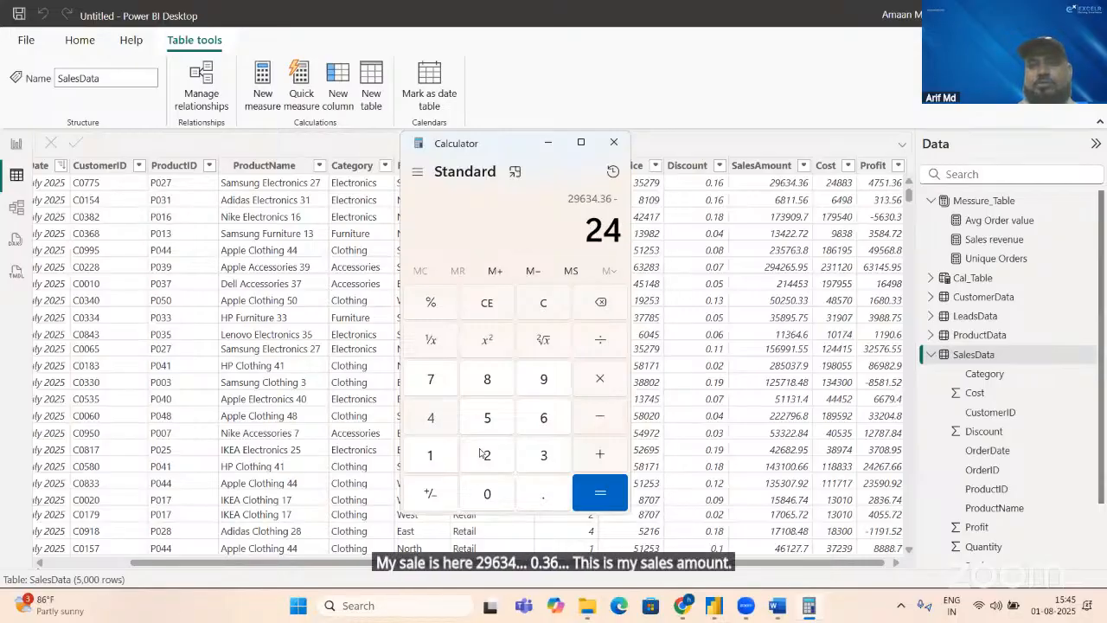
pyautogui.write('883')
pyautogui.press('Return')
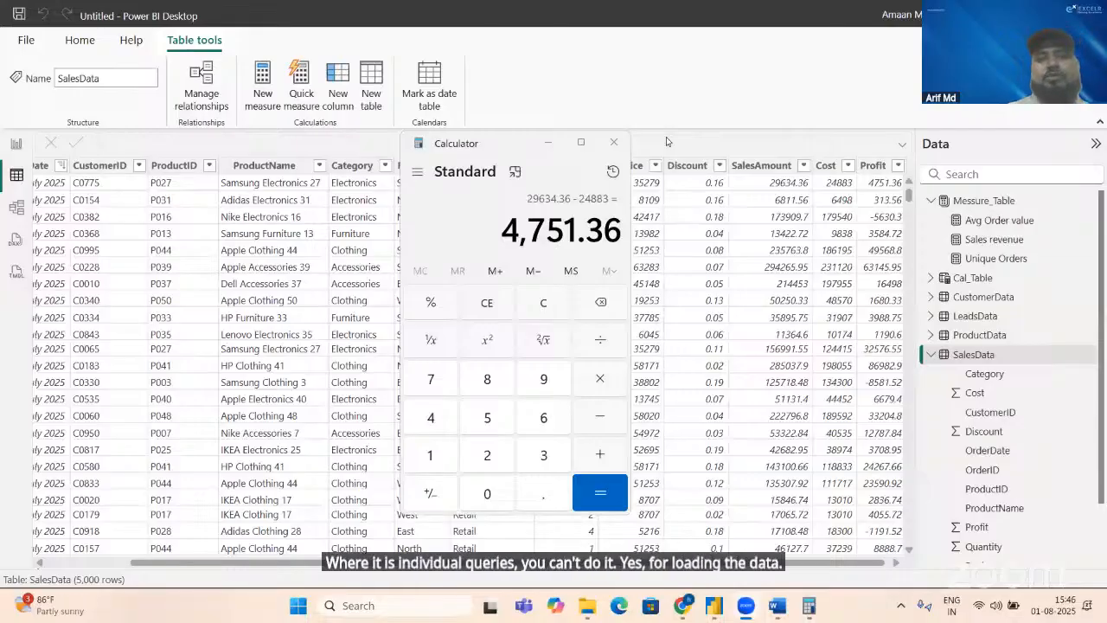
pyautogui.click(611, 144)
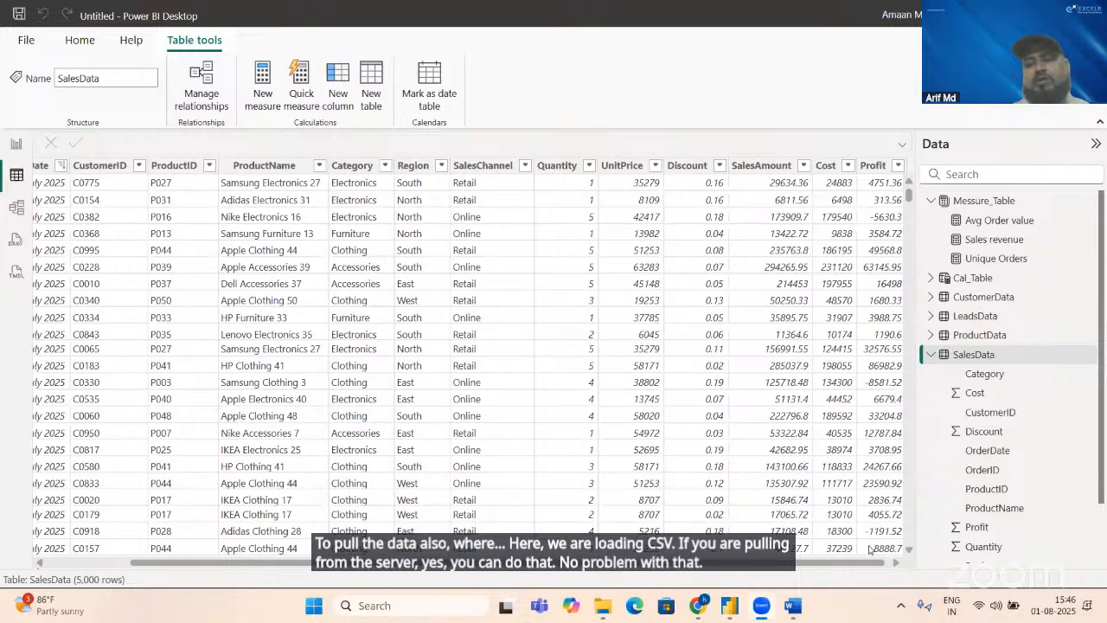
# Step: Review the remaining SalesData columns and recheck the gross profit margin formula in the Word KPI document, returning to Power BI
pyautogui.click(894, 562)
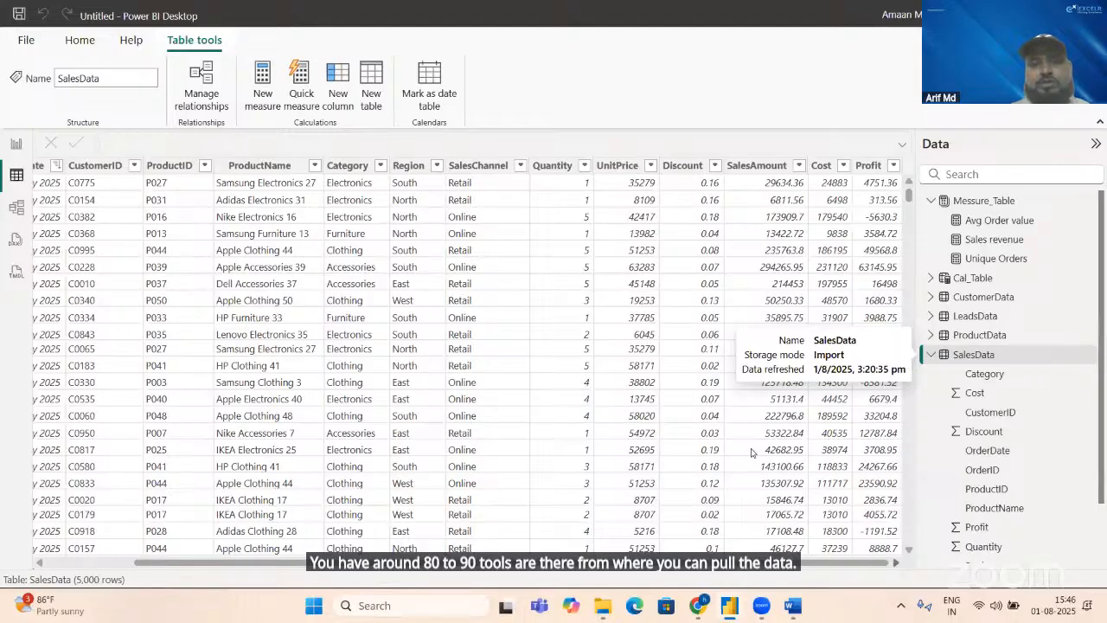
pyautogui.hotkey('alt', 'Tab')
pyautogui.hotkey('alt', 'Tab')
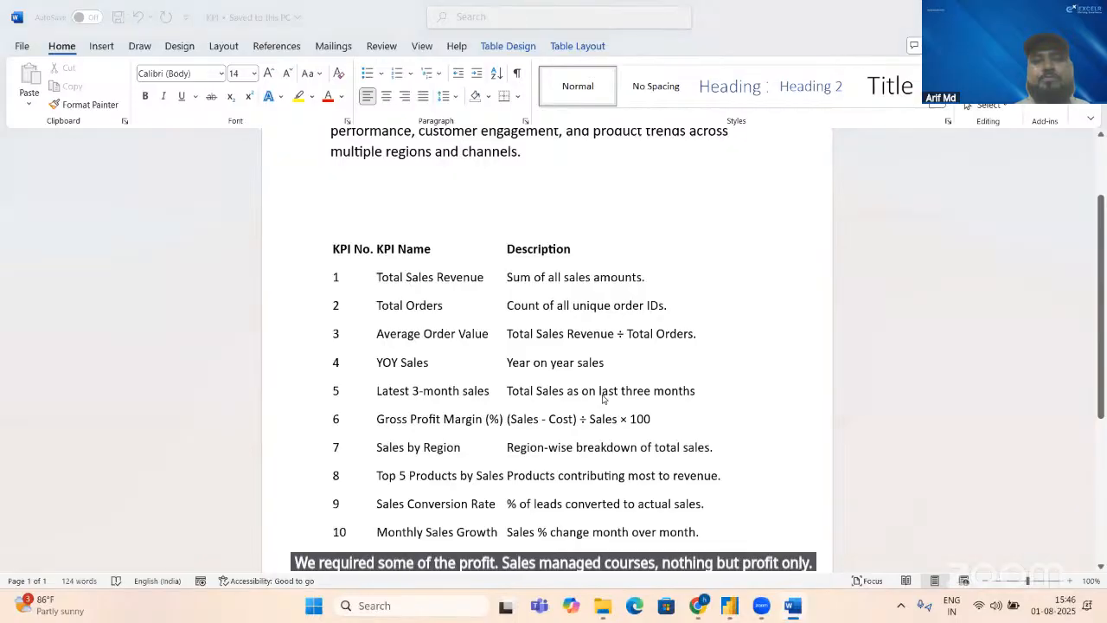
pyautogui.hotkey('alt', 'Tab')
pyautogui.hotkey('alt', 'Tab')
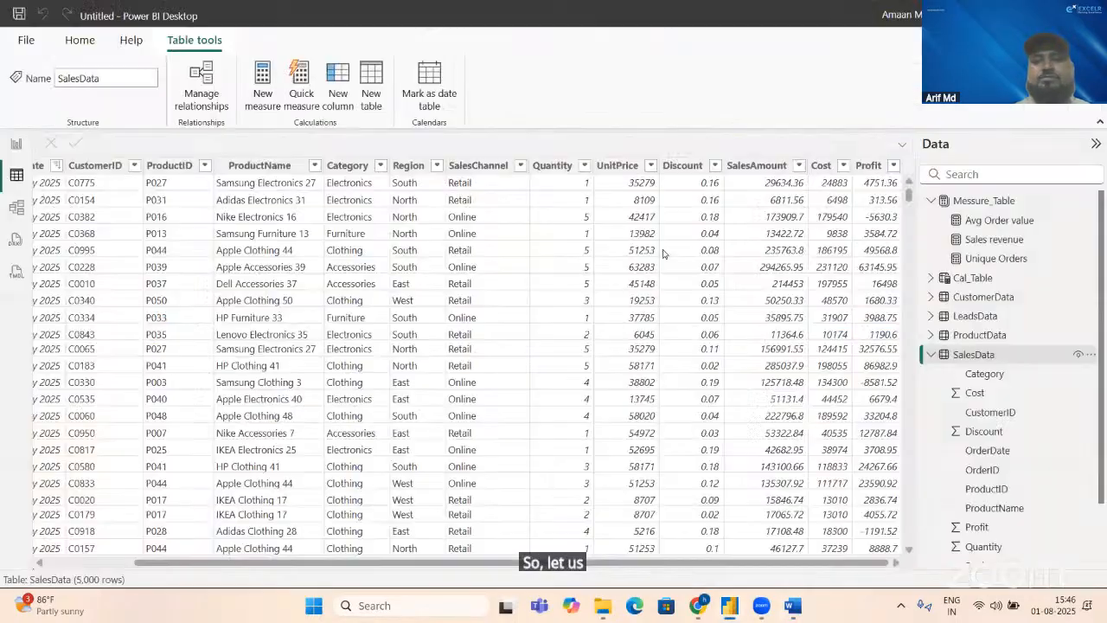
# Step: Create a new measure in Messure_Table and clear its default formula text
pyautogui.click(985, 202)
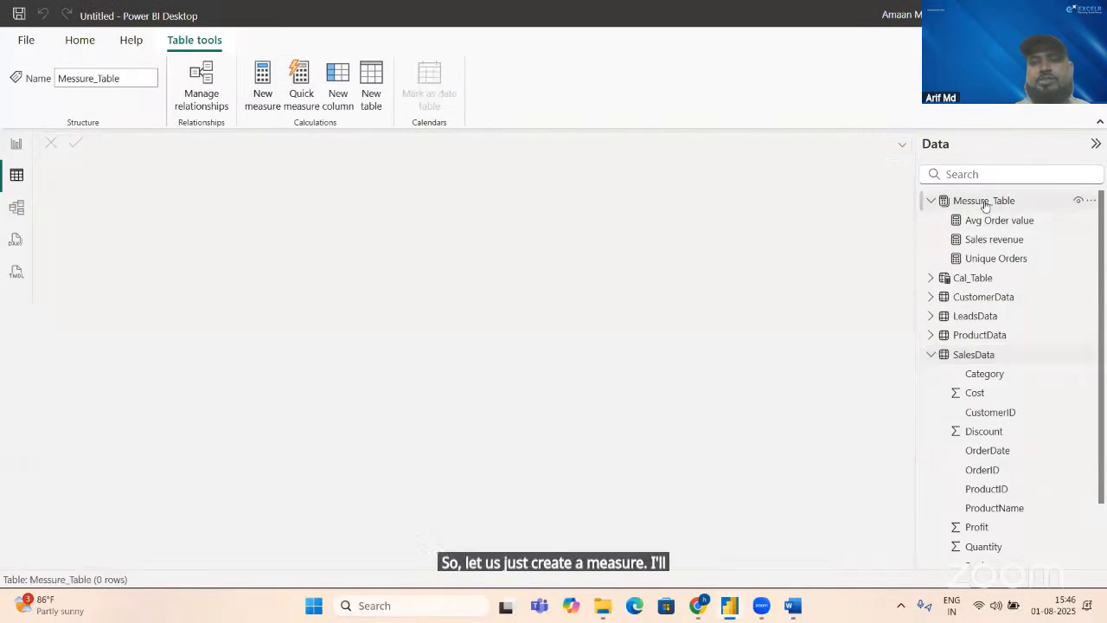
pyautogui.click(250, 99)
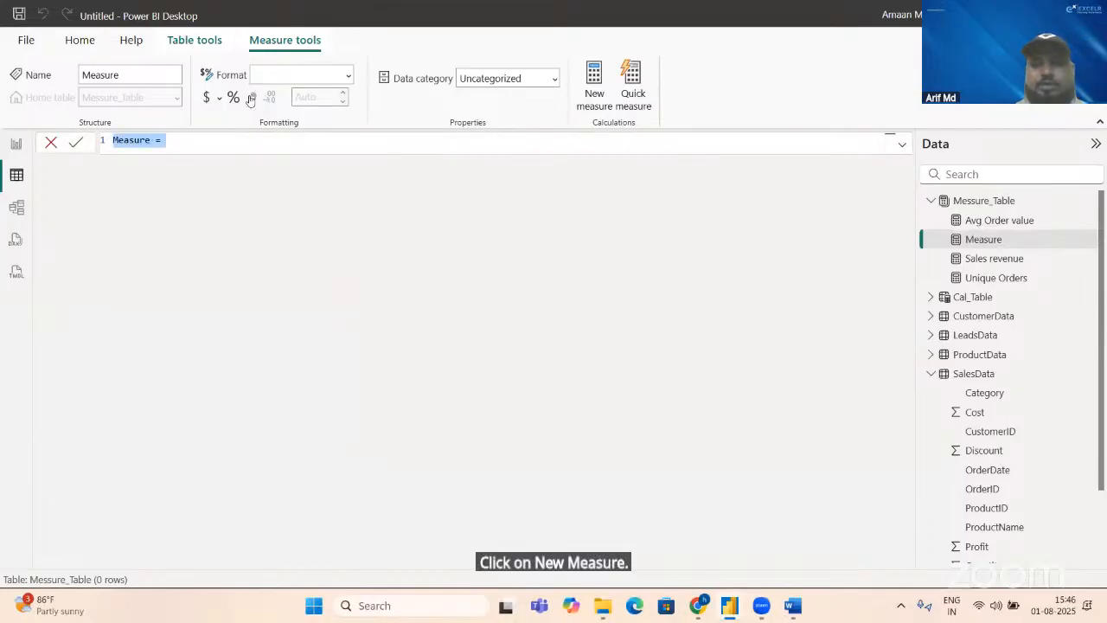
pyautogui.press('BackSpace')
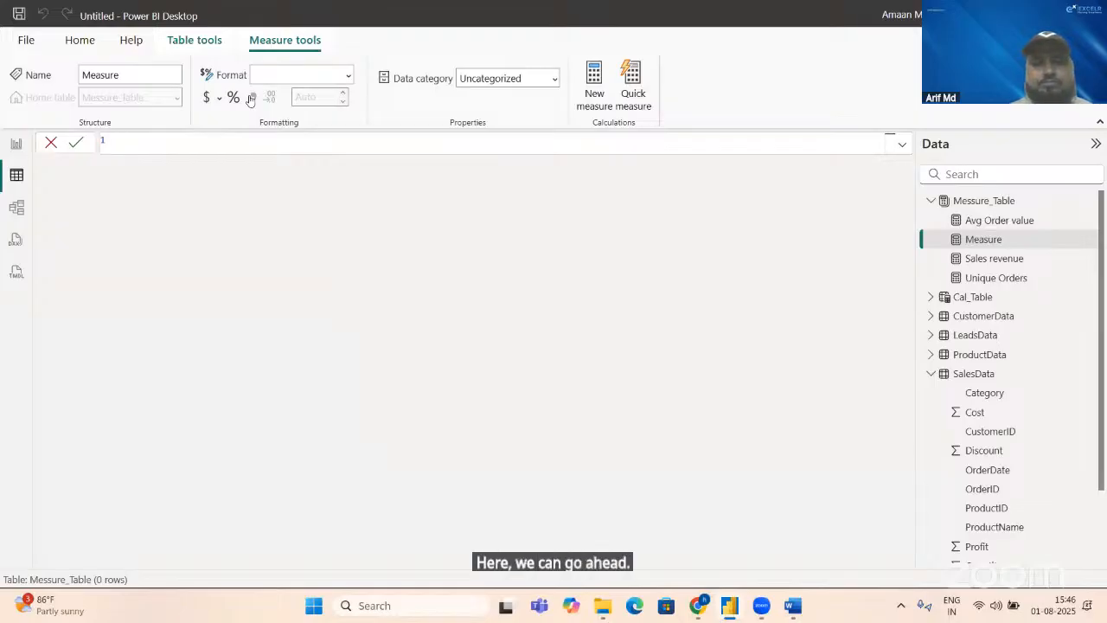
pyautogui.write('Gross')
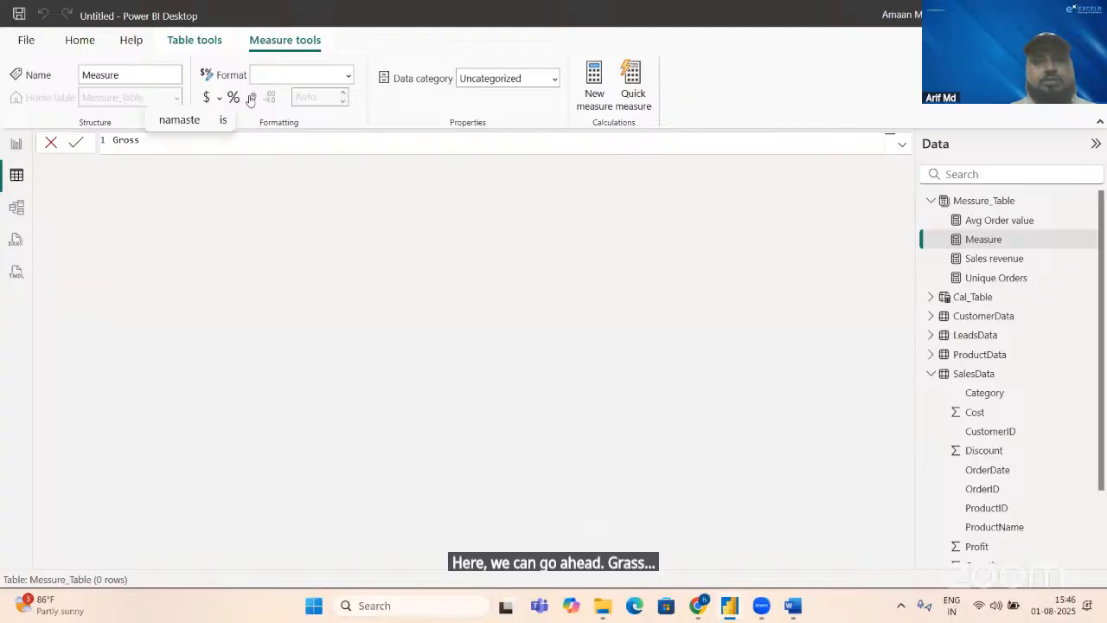
pyautogui.hotkey('alt', 'Tab')
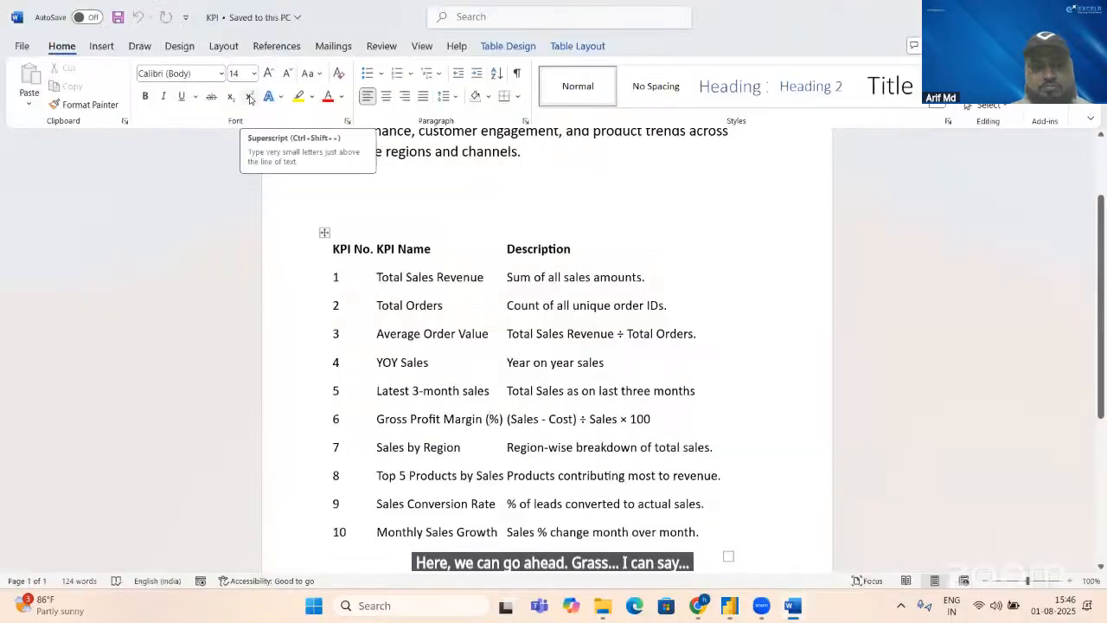
pyautogui.hotkey('alt', 'Tab')
pyautogui.write('P')
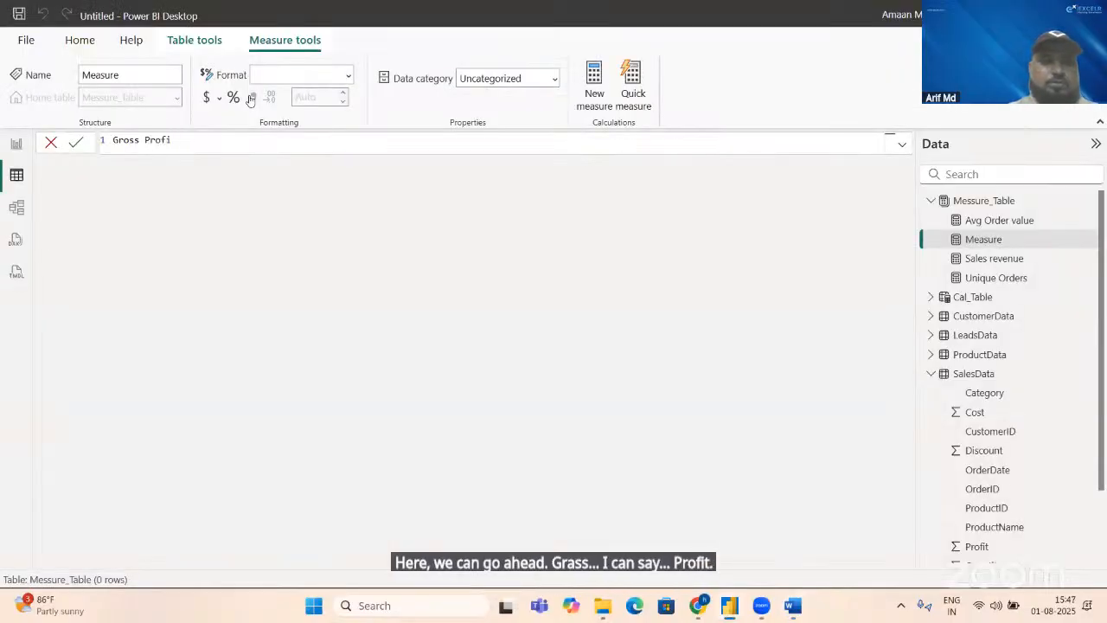
pyautogui.press('BackSpace')
pyautogui.press('BackSpace')
pyautogui.press('BackSpace')
pyautogui.press('BackSpace')
pyautogui.press('BackSpace')
pyautogui.press('BackSpace')
pyautogui.press('BackSpace')
pyautogui.press('BackSpace')
pyautogui.press('BackSpace')
pyautogui.press('BackSpace')
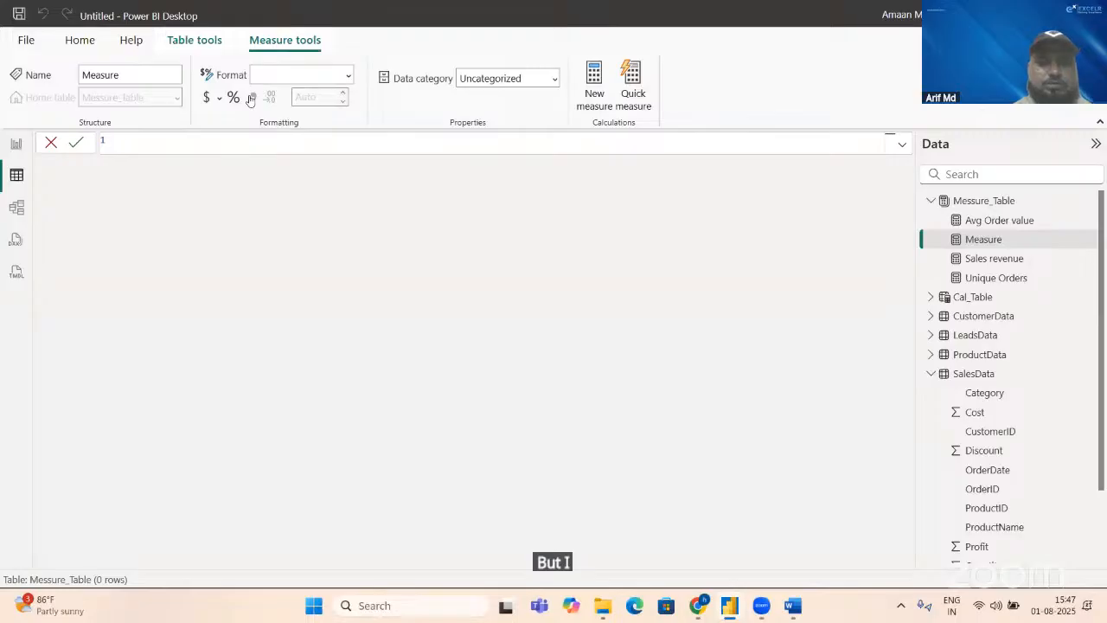
# Step: Define the new measure as Total profit = SUM(SalesData[Profit]) and commit it
pyautogui.write('Total')
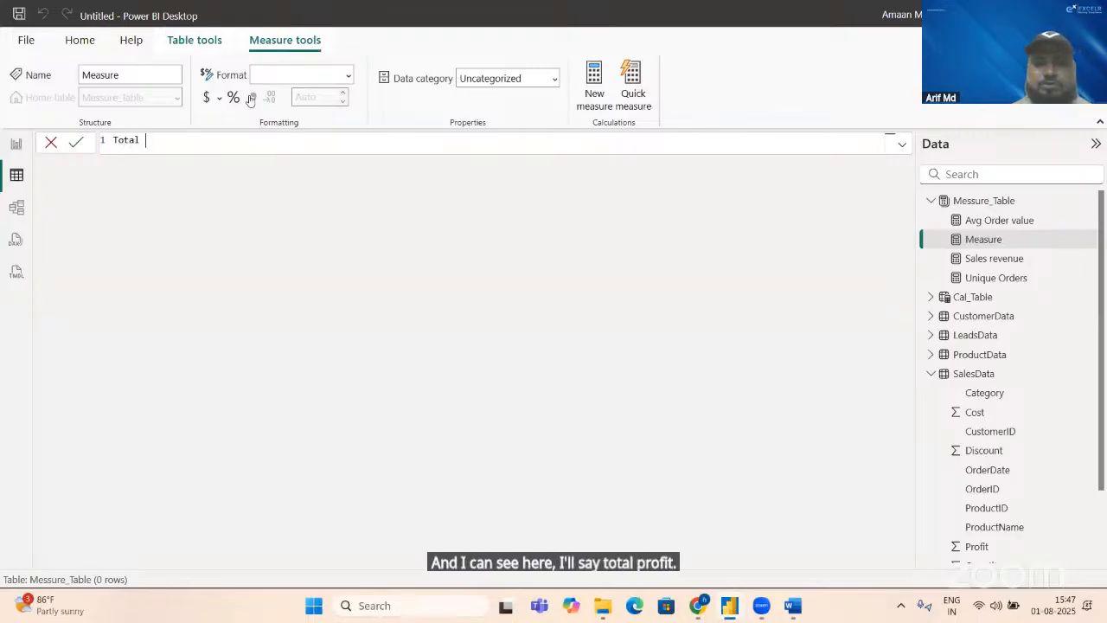
pyautogui.write(' profit=')
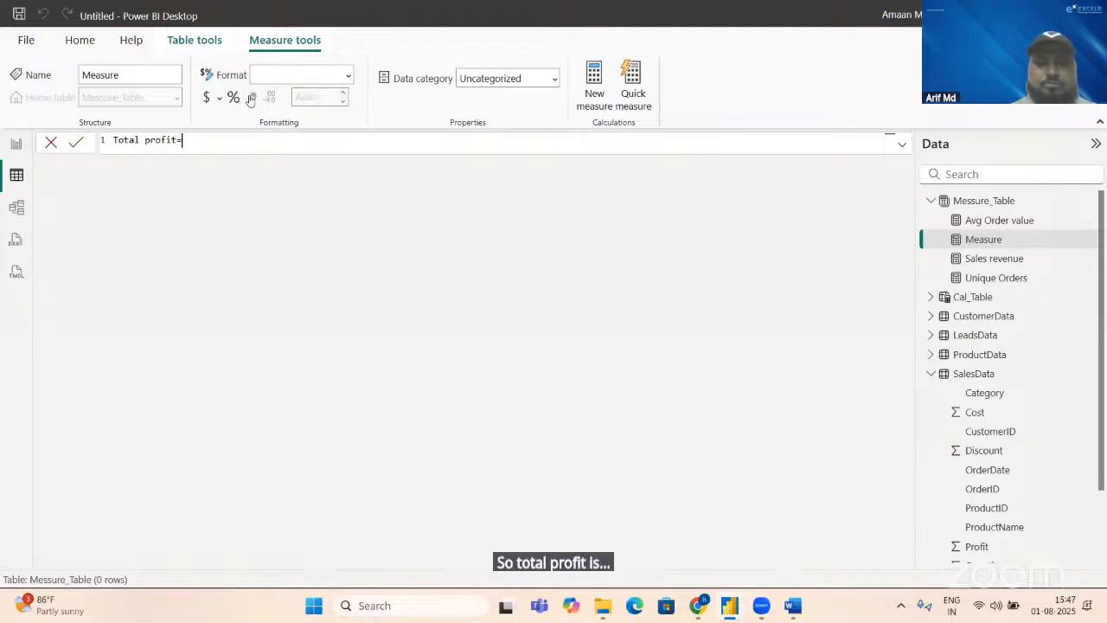
pyautogui.write('SUM(')
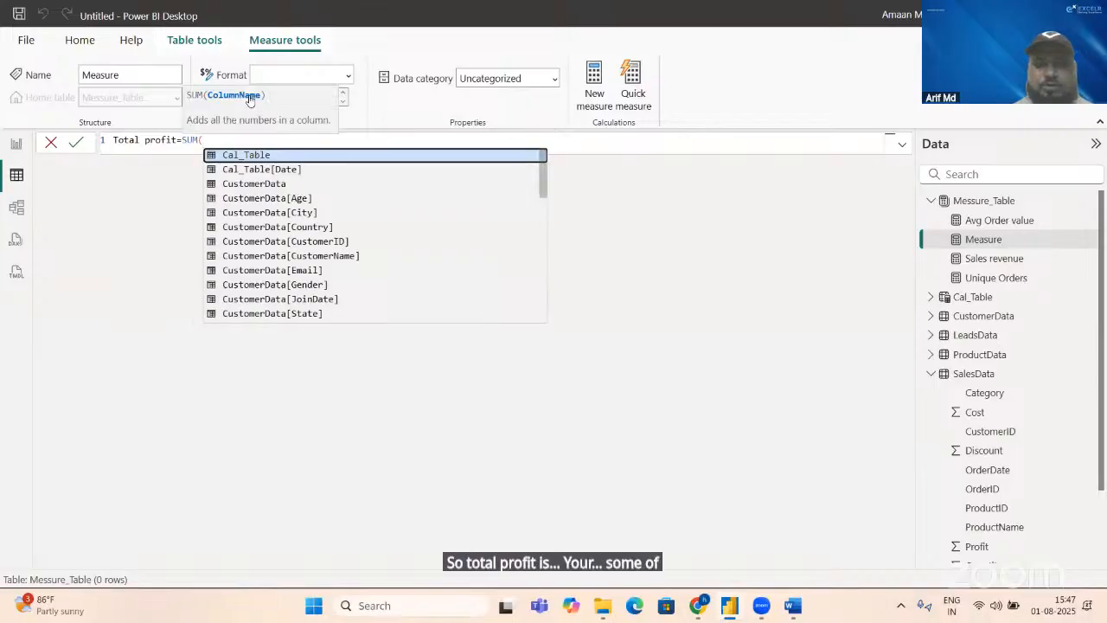
pyautogui.write('pro')
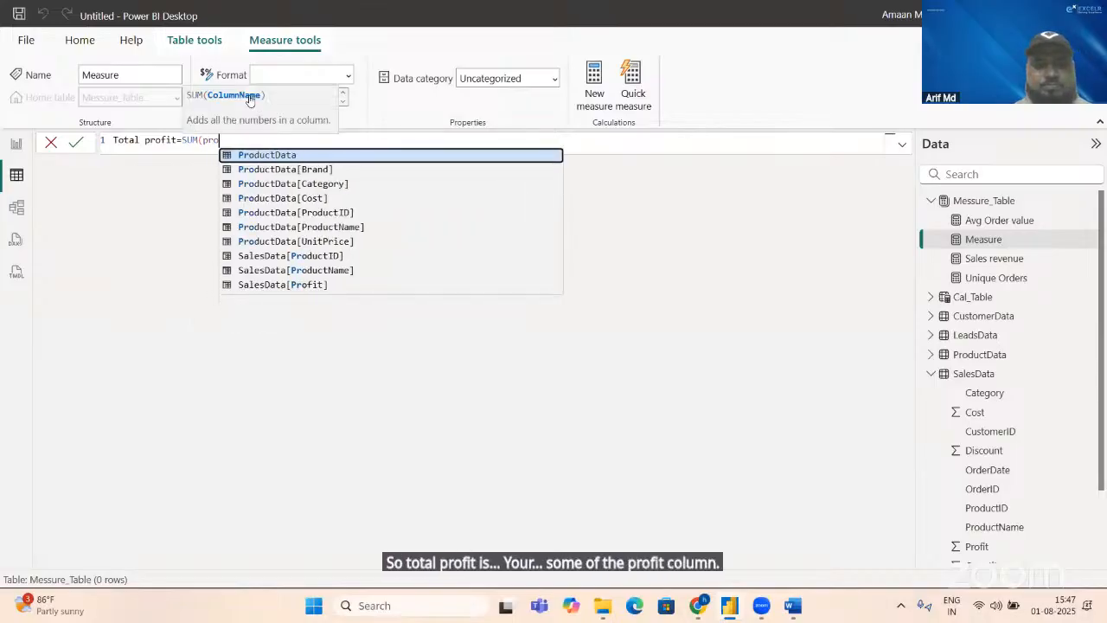
pyautogui.write('f')
pyautogui.press('Tab')
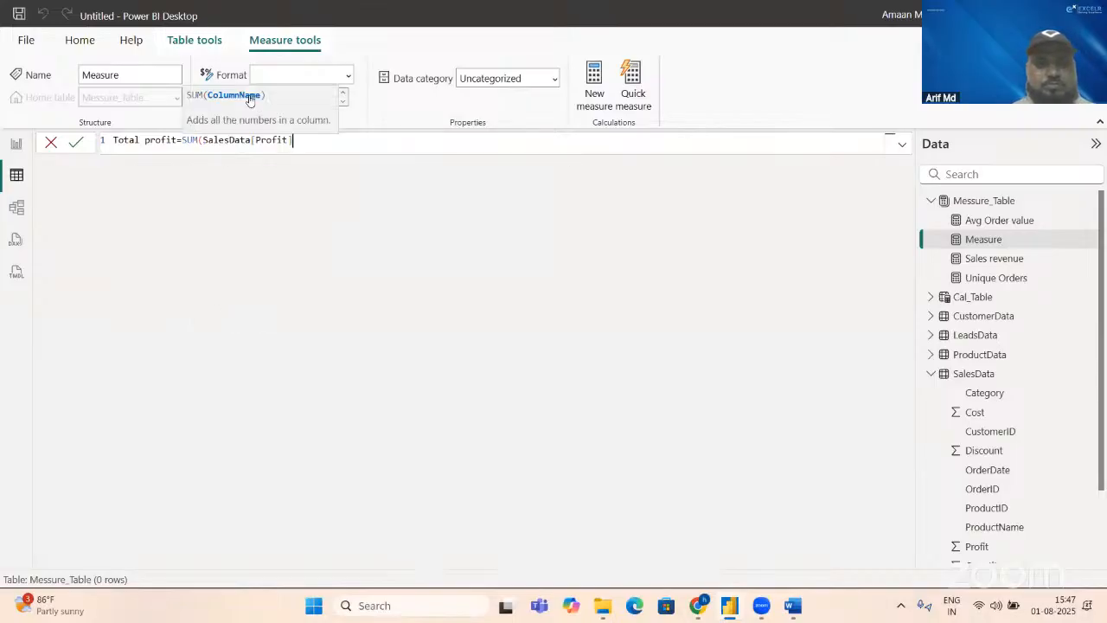
pyautogui.write(')')
pyautogui.press('Return')
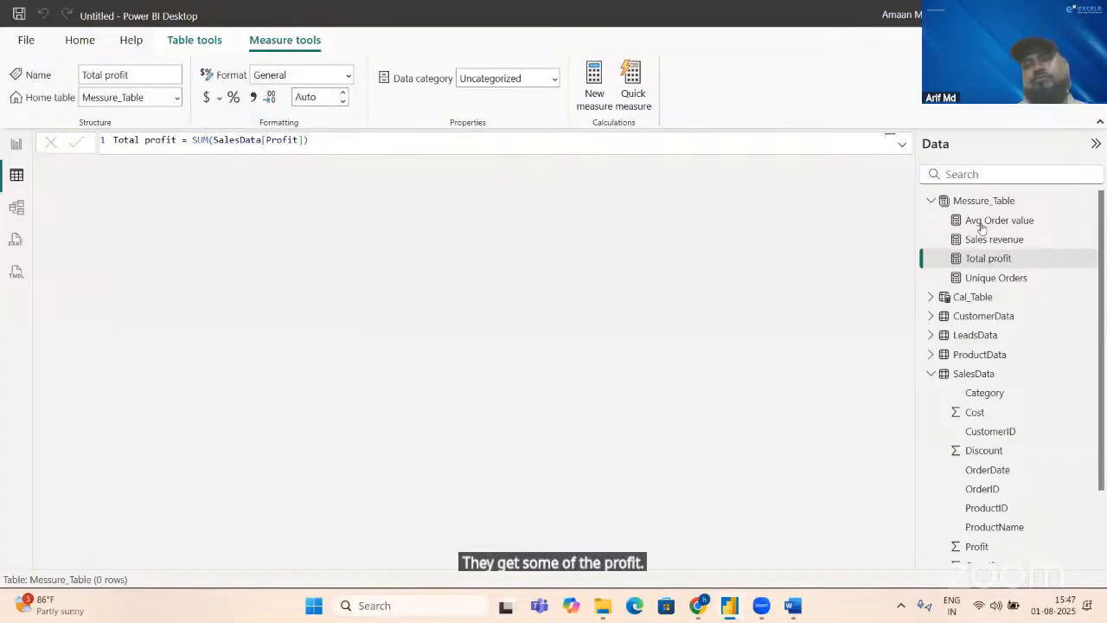
# Step: Create a new measure in Messure_Table and name it Gross profit %, checking the KPI name in the Word document
pyautogui.click(999, 202)
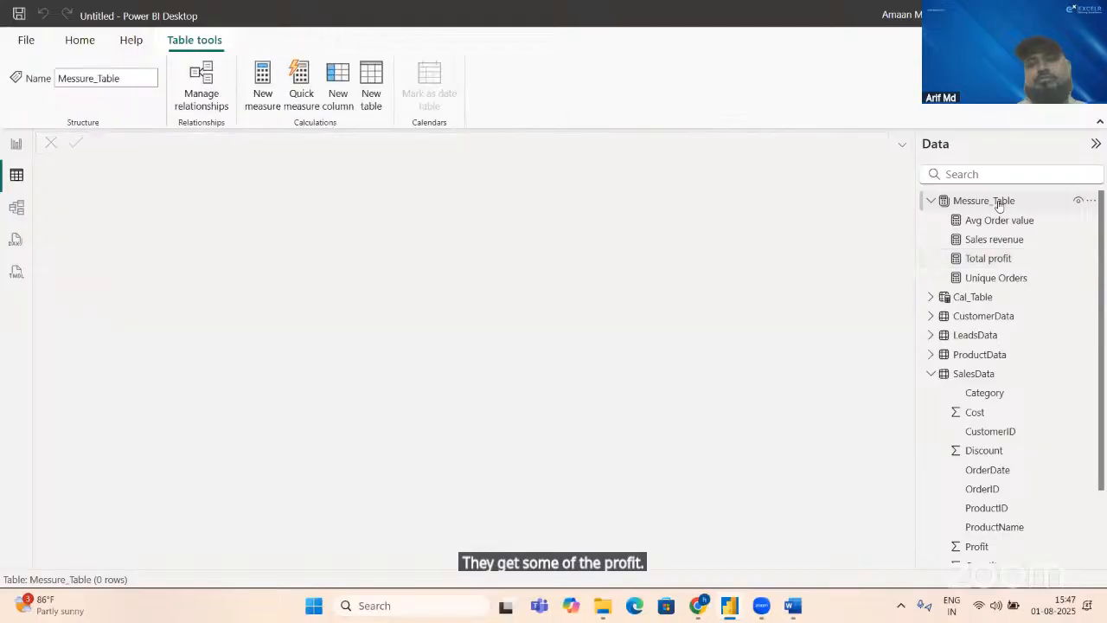
pyautogui.click(257, 97)
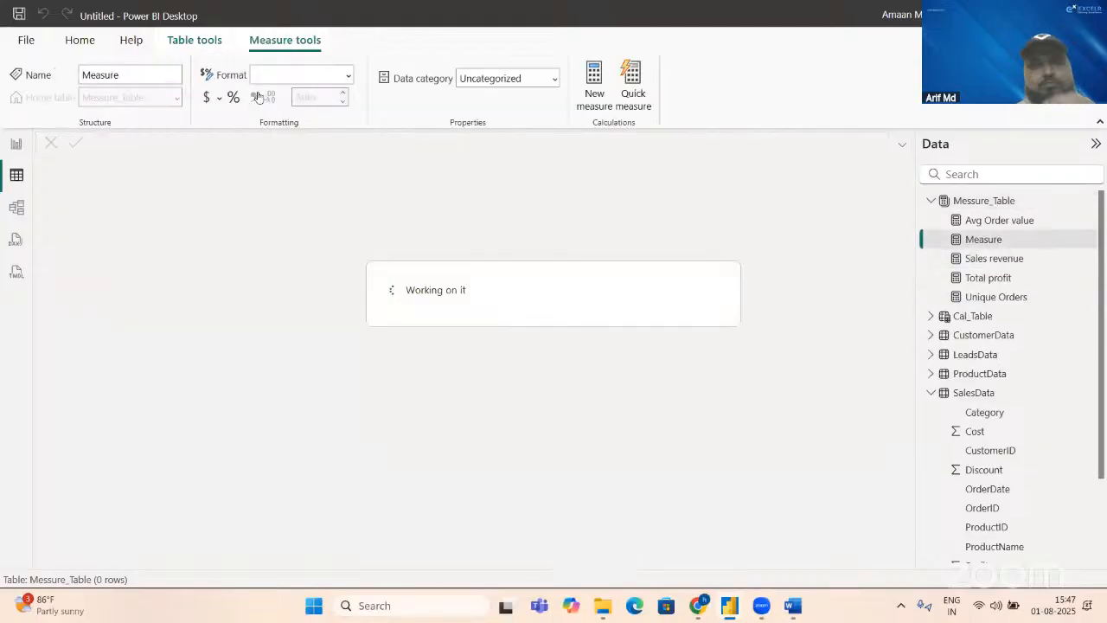
pyautogui.press('BackSpace')
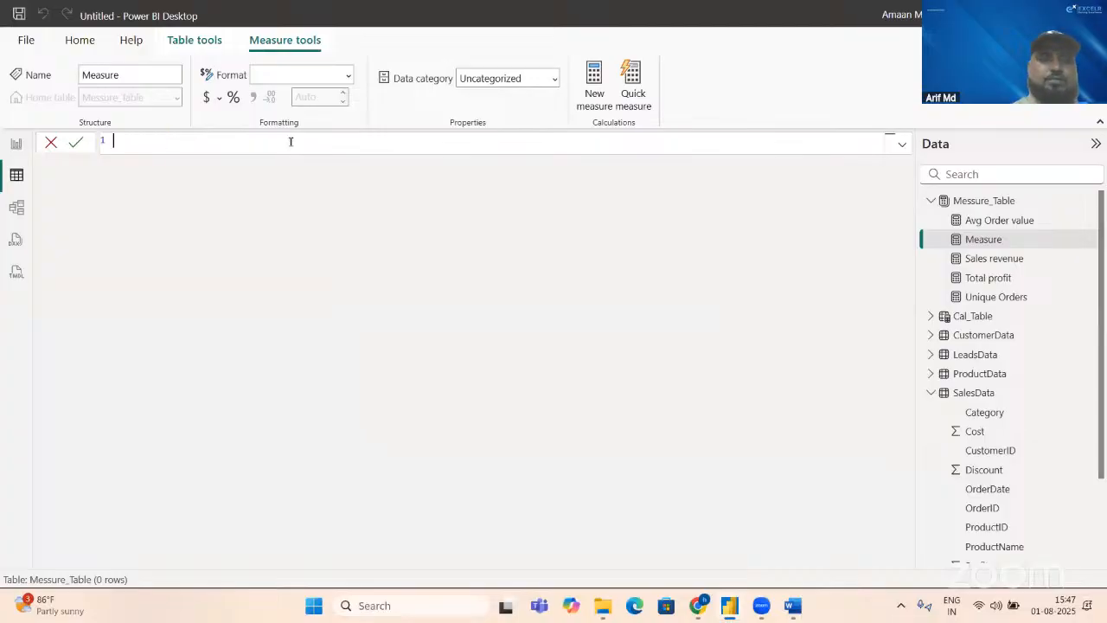
pyautogui.write('Gro')
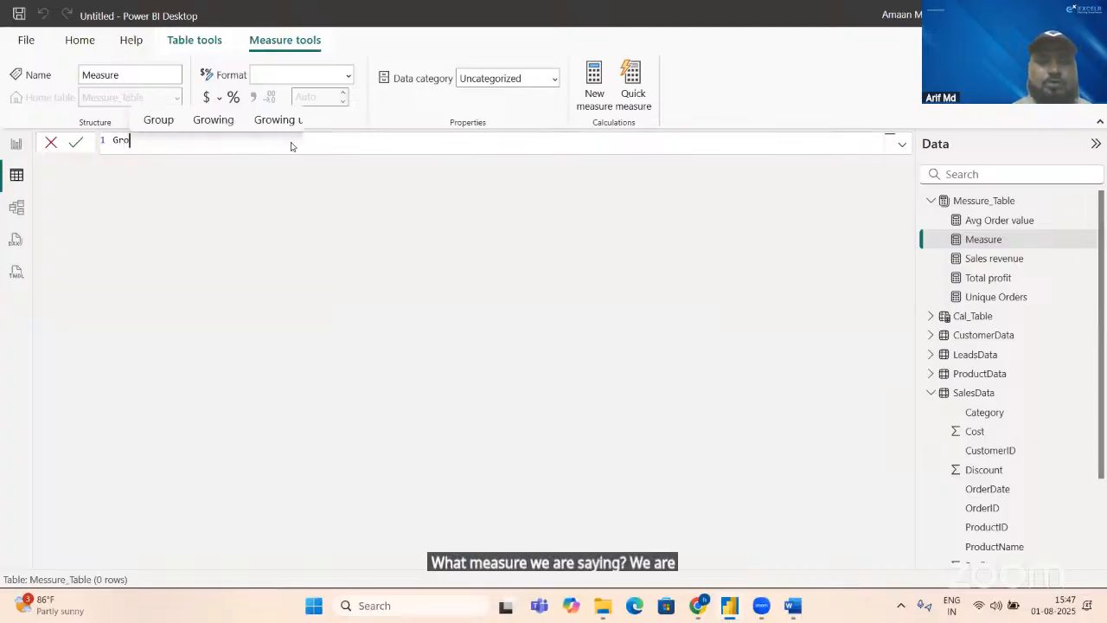
pyautogui.write('ss profit')
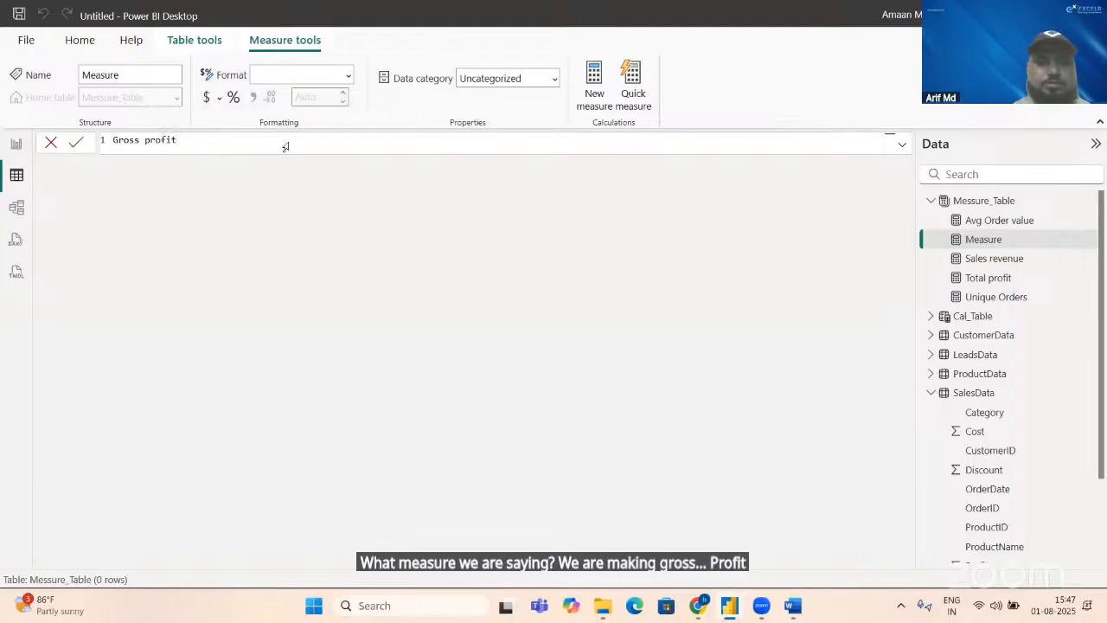
pyautogui.hotkey('alt', 'Tab')
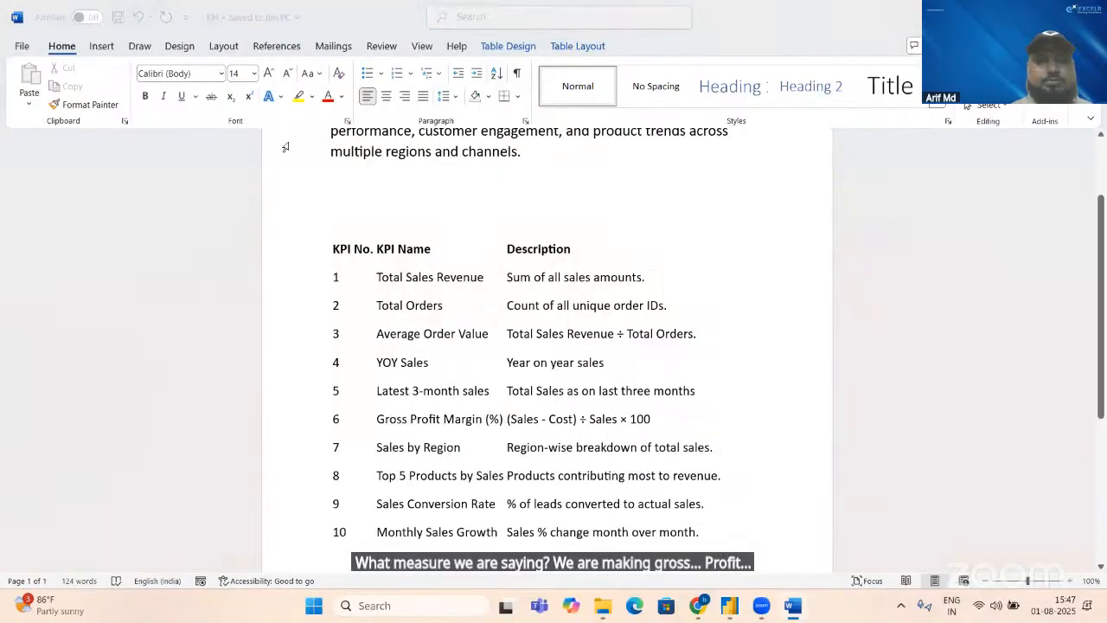
pyautogui.hotkey('alt', 'Tab')
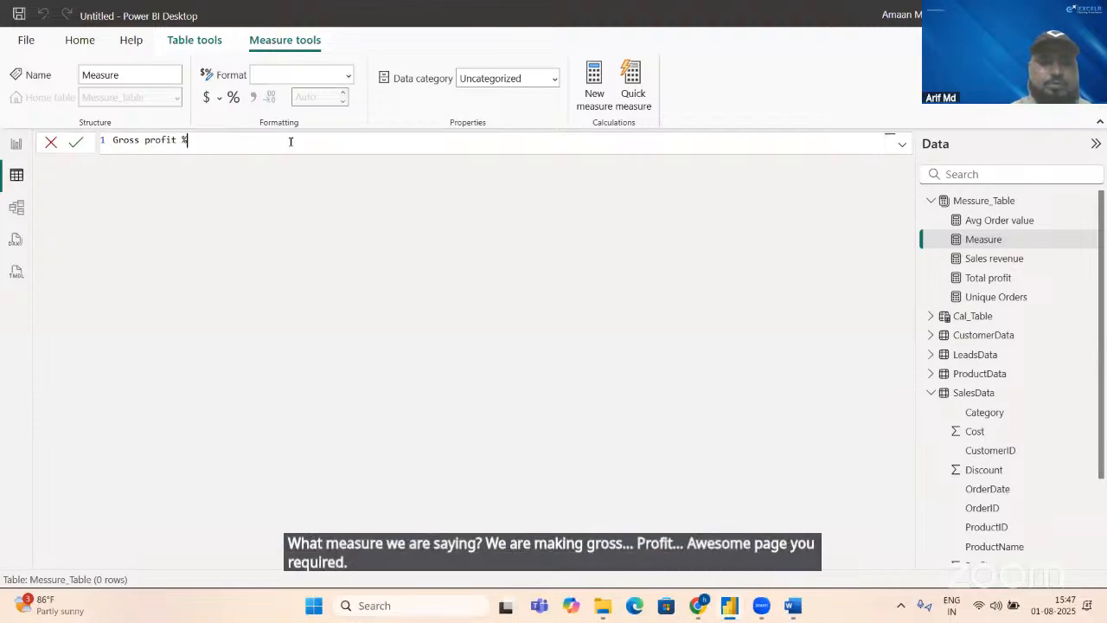
pyautogui.write('%=')
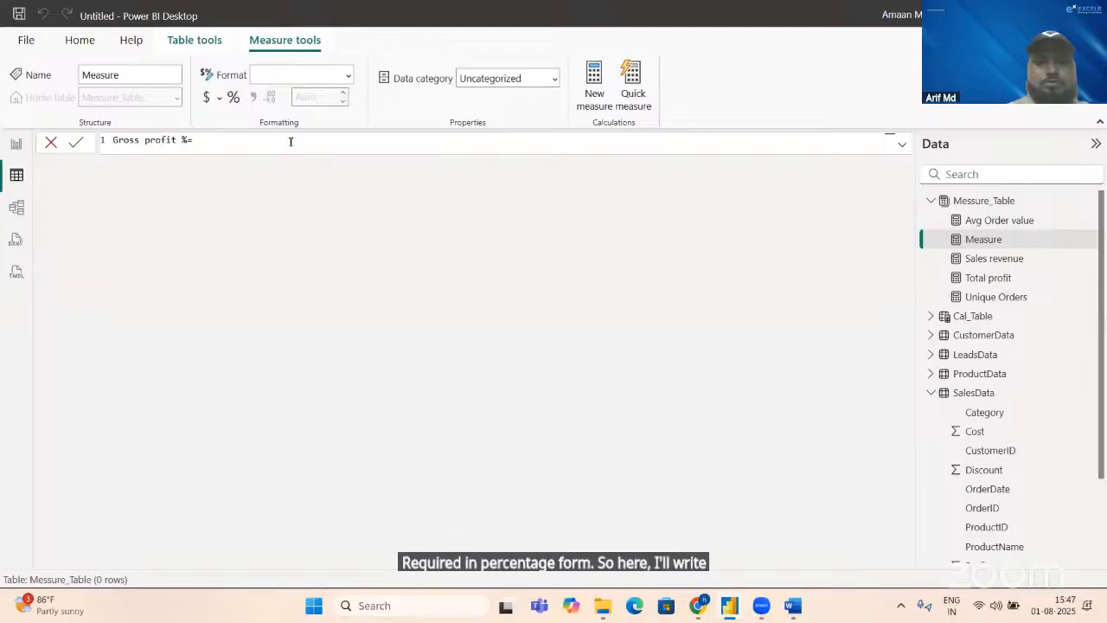
pyautogui.write('div')
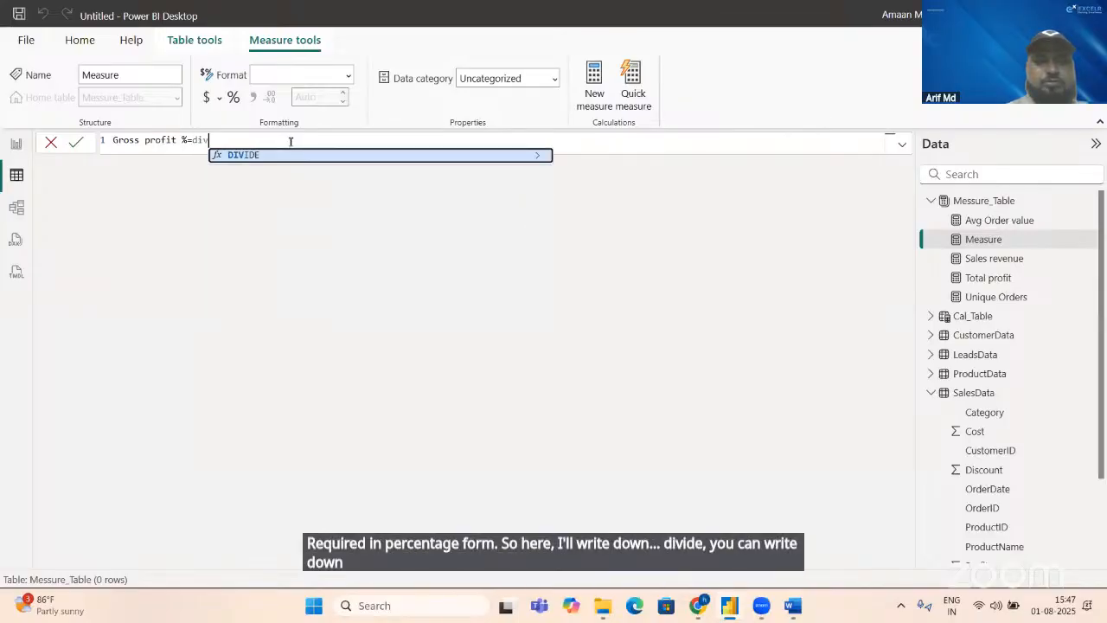
# Step: Start the Gross profit % formula with the DIVIDE function, using the [Total profit] measure as the numerator
pyautogui.press('Tab')
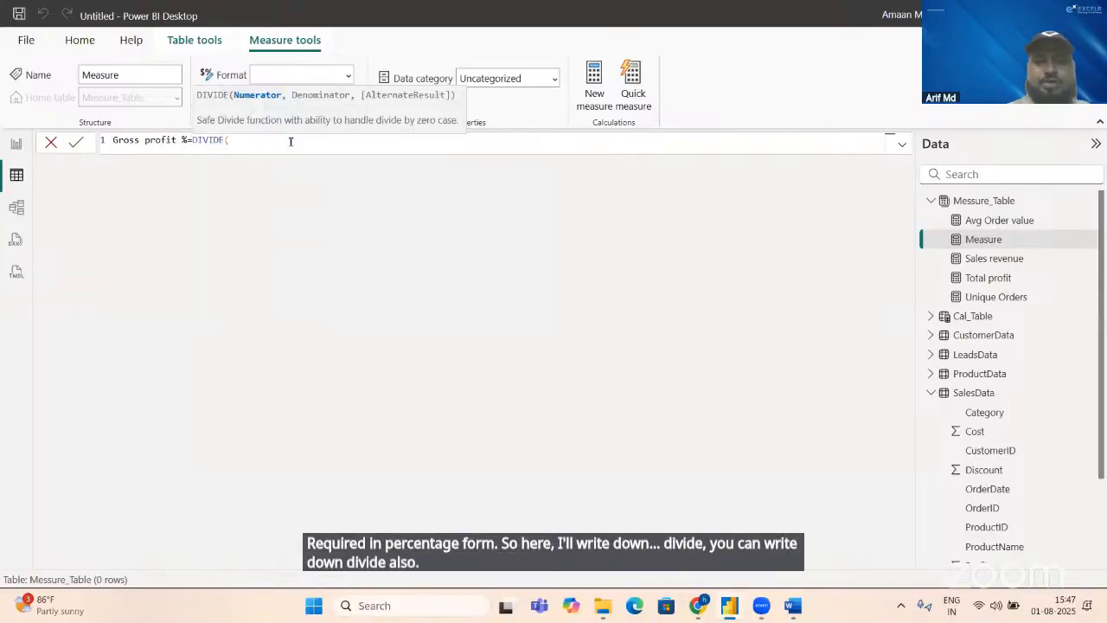
pyautogui.write('pro')
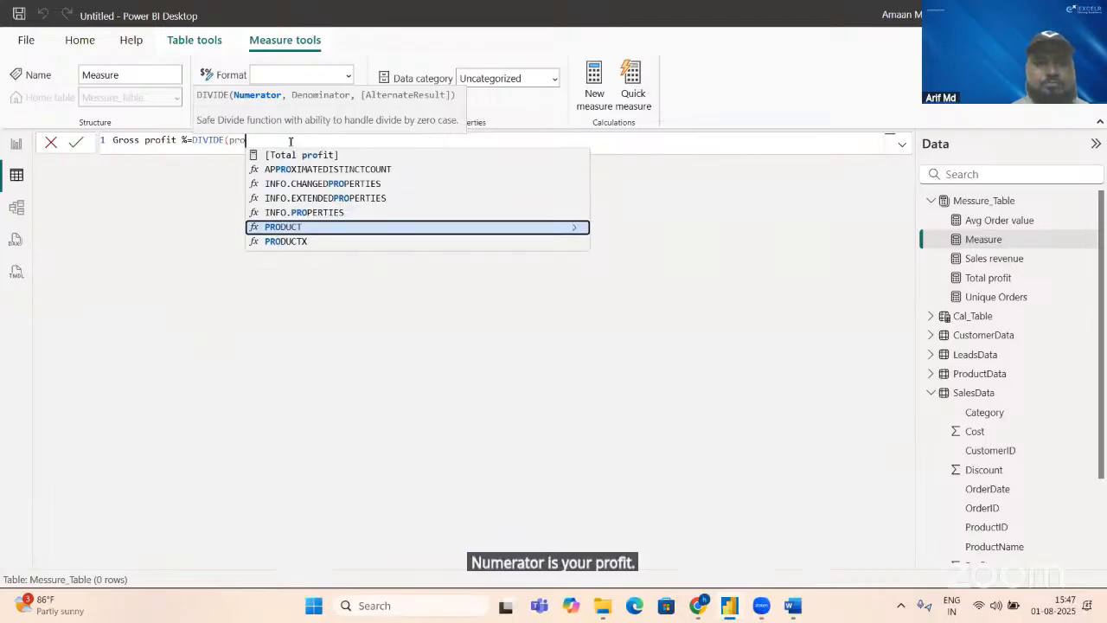
pyautogui.press('Tab')
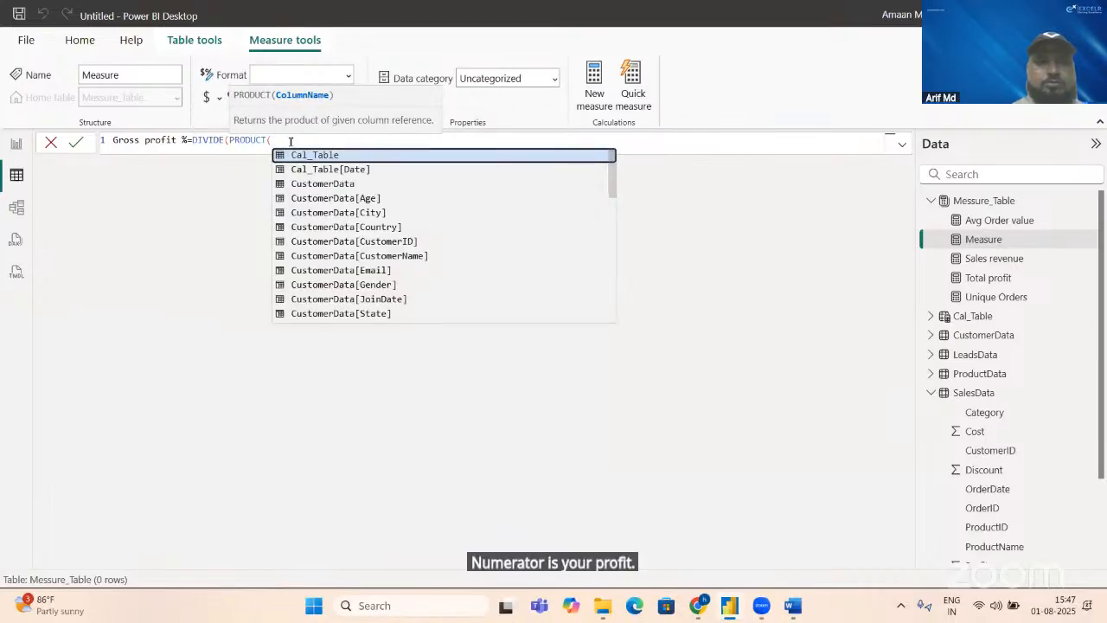
pyautogui.press('BackSpace')
pyautogui.press('BackSpace')
pyautogui.press('BackSpace')
pyautogui.press('BackSpace')
pyautogui.press('BackSpace')
pyautogui.write('fi')
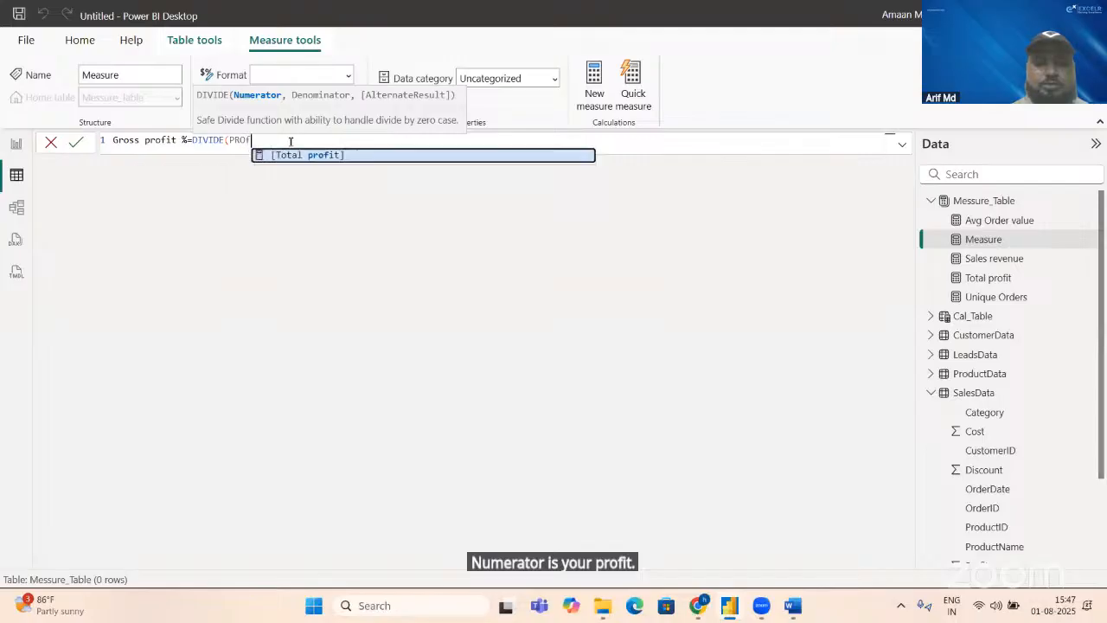
pyautogui.press('Tab')
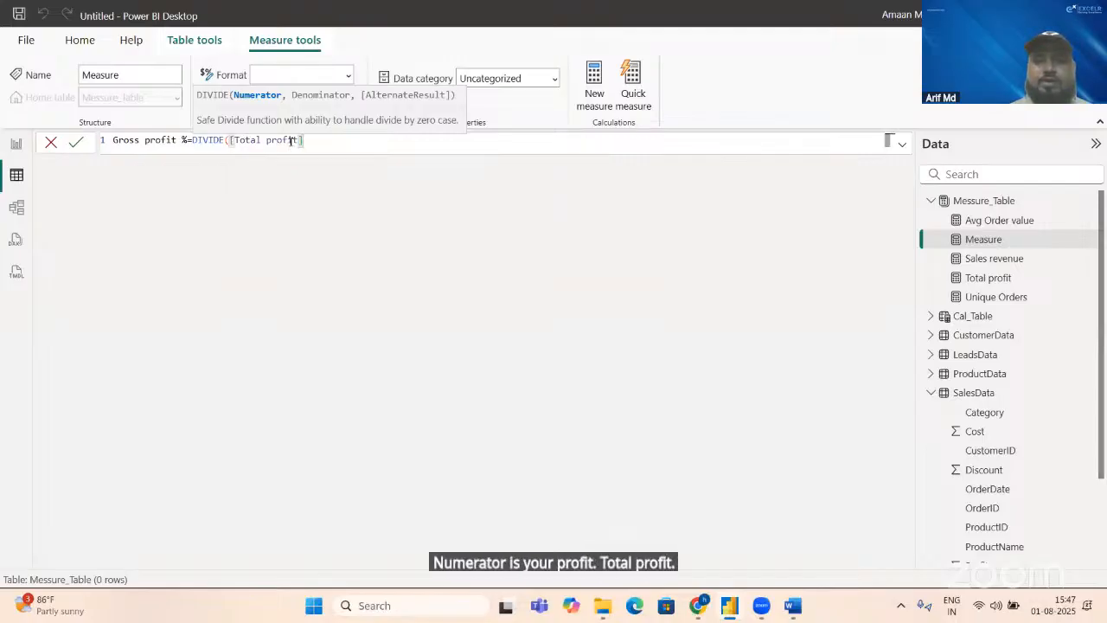
pyautogui.write(',')
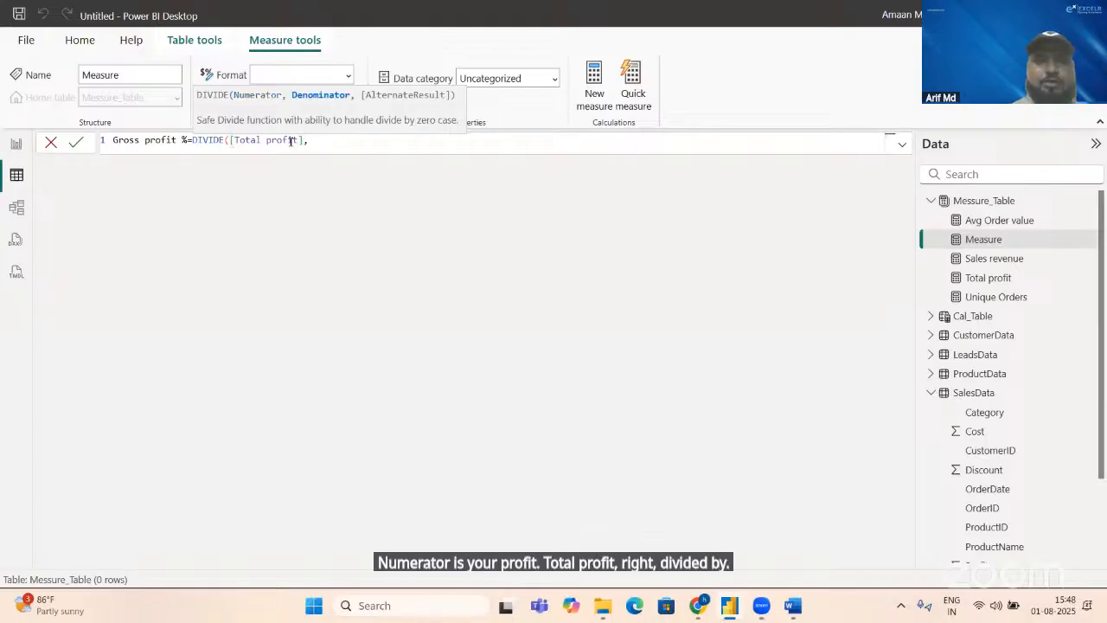
# Step: Check the margin formula in Word, complete the measure with [Sales revenue] as denominator, alternate result 0 and *100, and commit it
pyautogui.hotkey('alt', 'Tab')
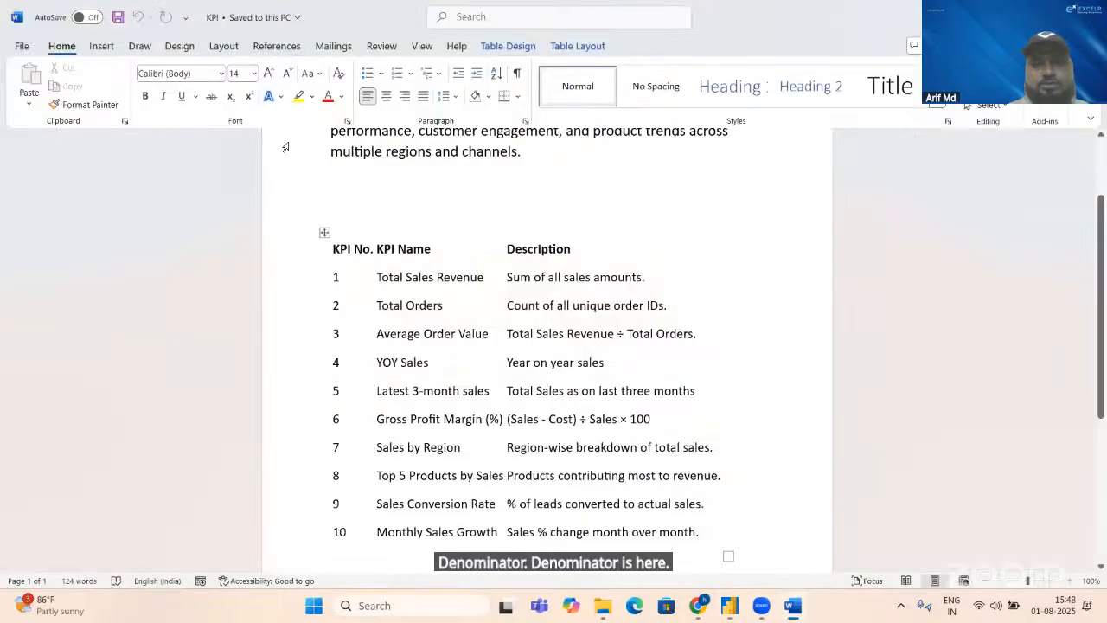
pyautogui.hotkey('alt', 'Tab')
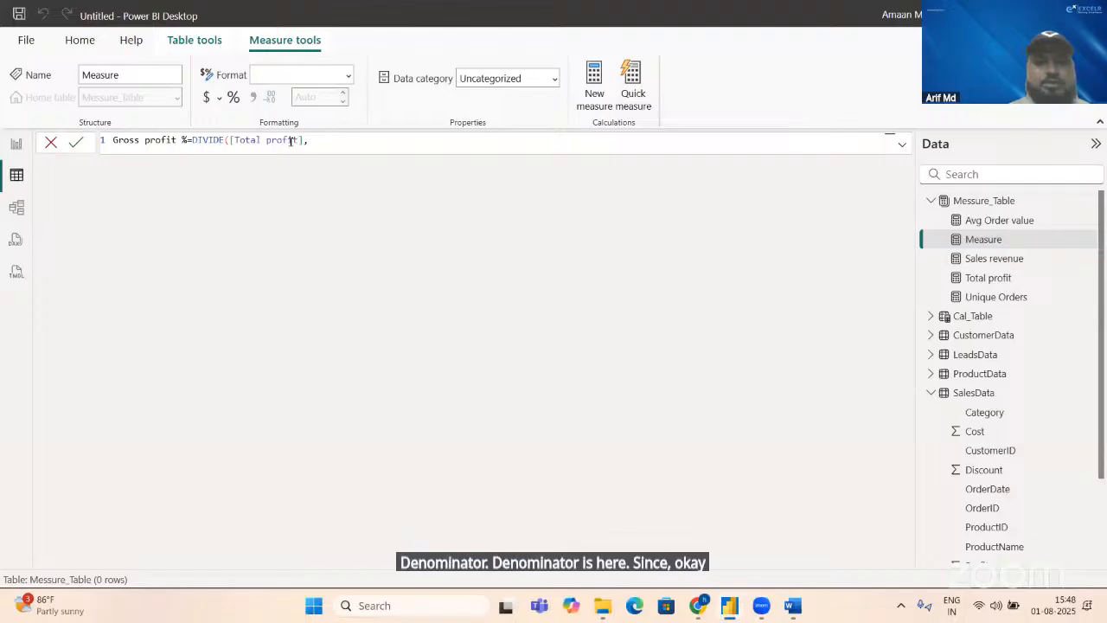
pyautogui.write('[Sa')
pyautogui.press('Tab')
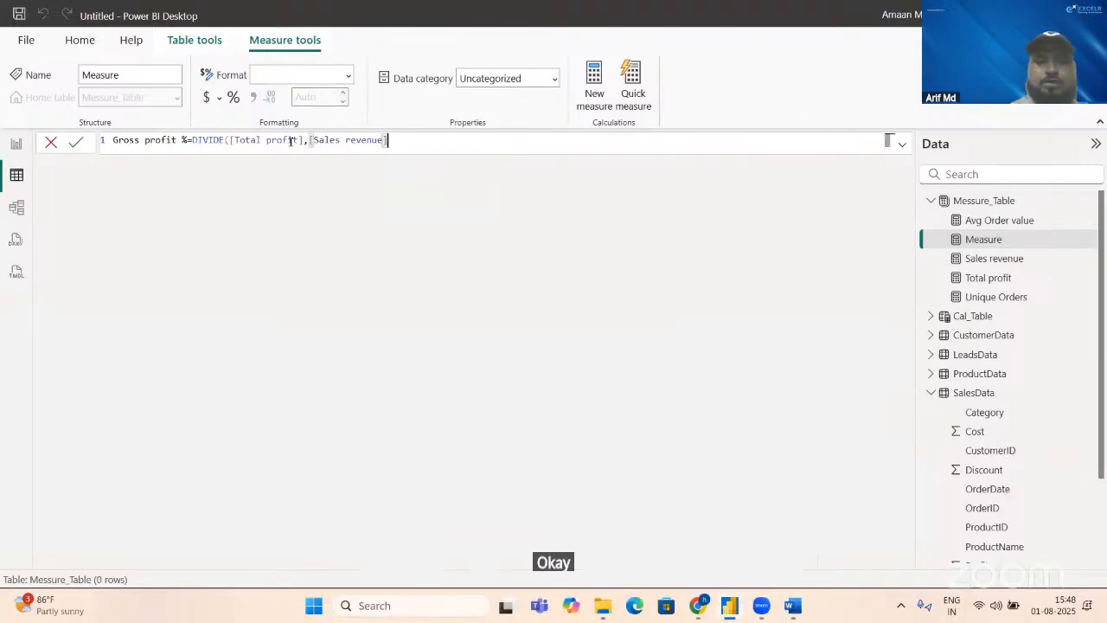
pyautogui.write(',0')
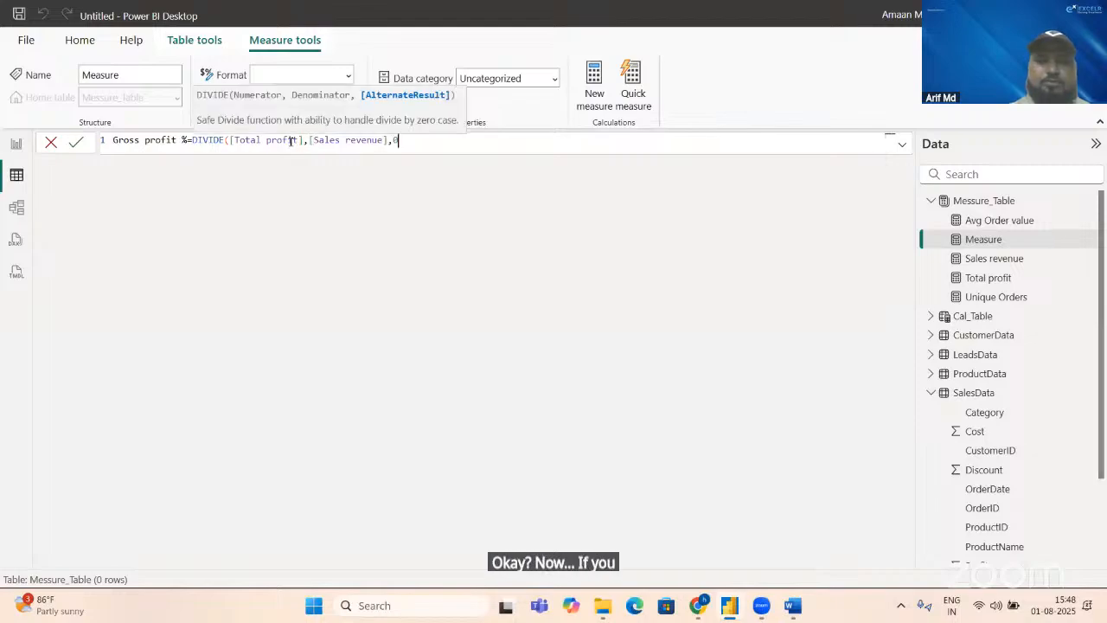
pyautogui.write(')*')
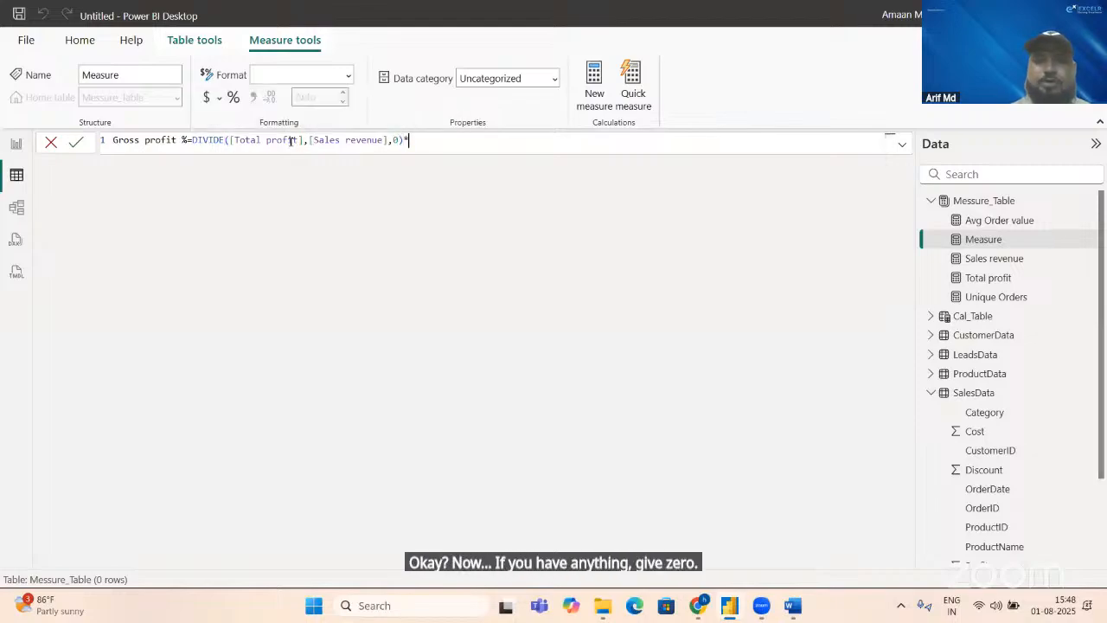
pyautogui.write('100')
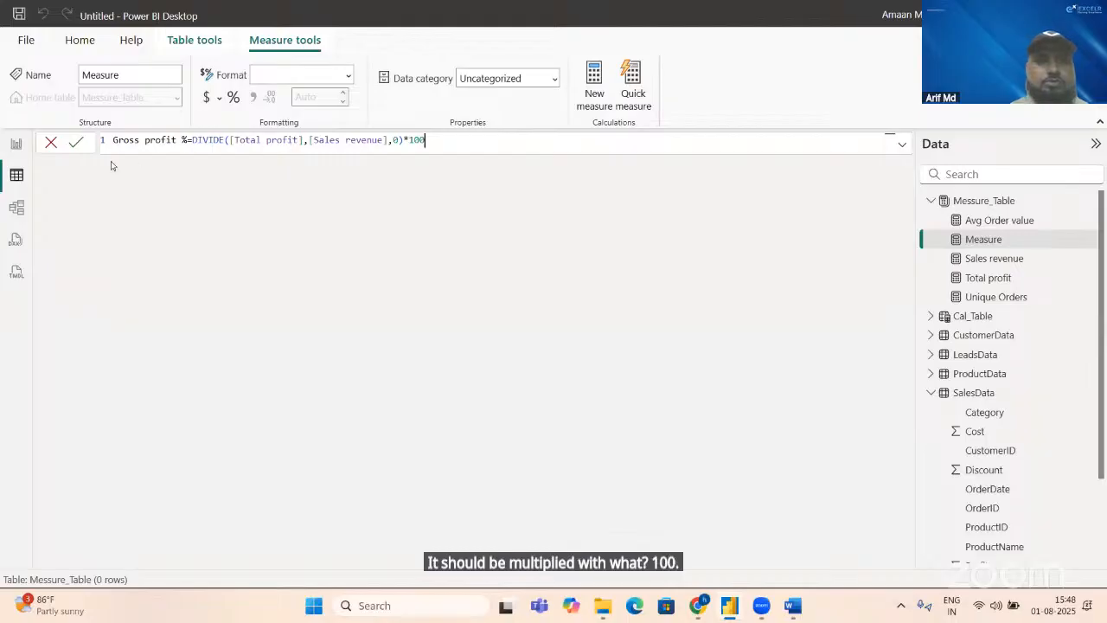
pyautogui.click(77, 143)
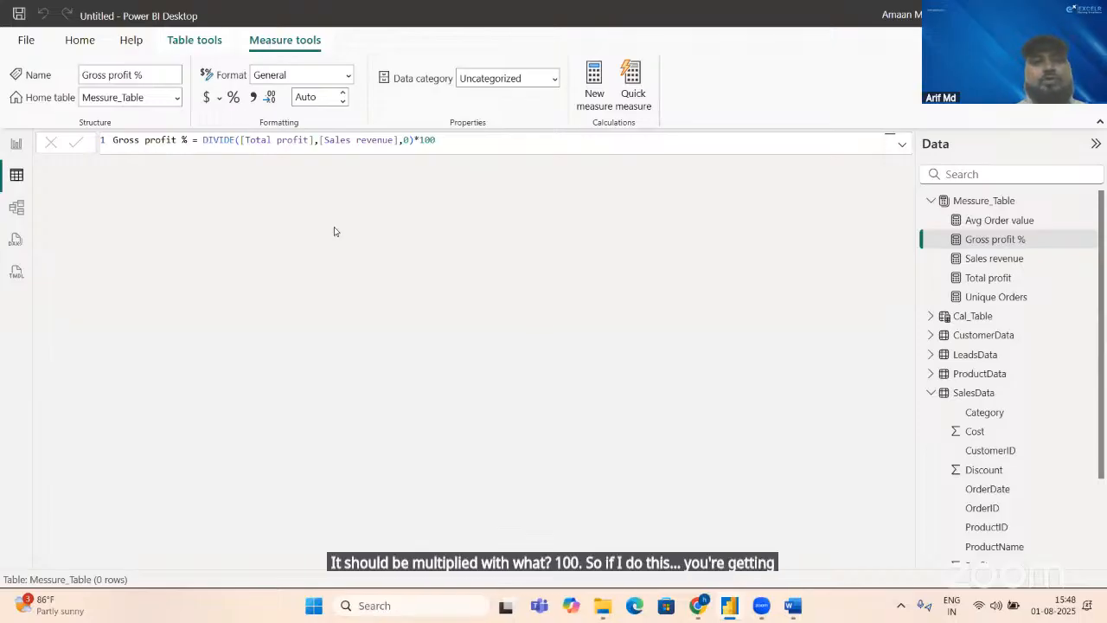
# Step: Duplicate the 3-month sales revenue card on the report page, place the copy beside it, and replace its field with Gross profit %
pyautogui.click(15, 144)
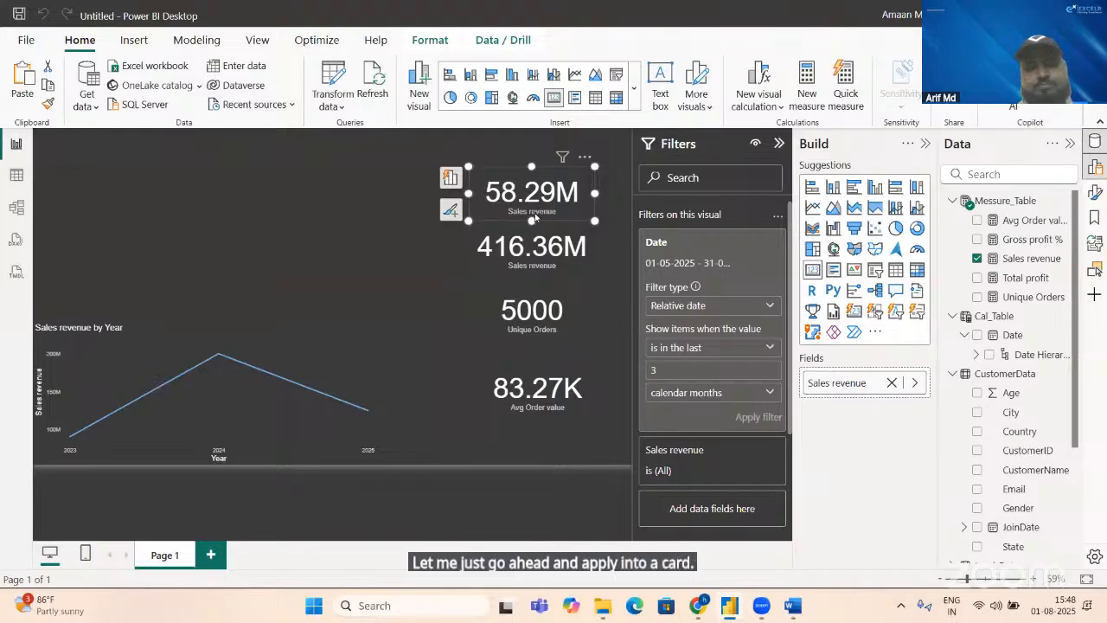
pyautogui.hotkey('ctrl', 'c')
pyautogui.hotkey('ctrl', 'v')
pyautogui.moveTo(535, 217); pyautogui.dragTo(386, 211)
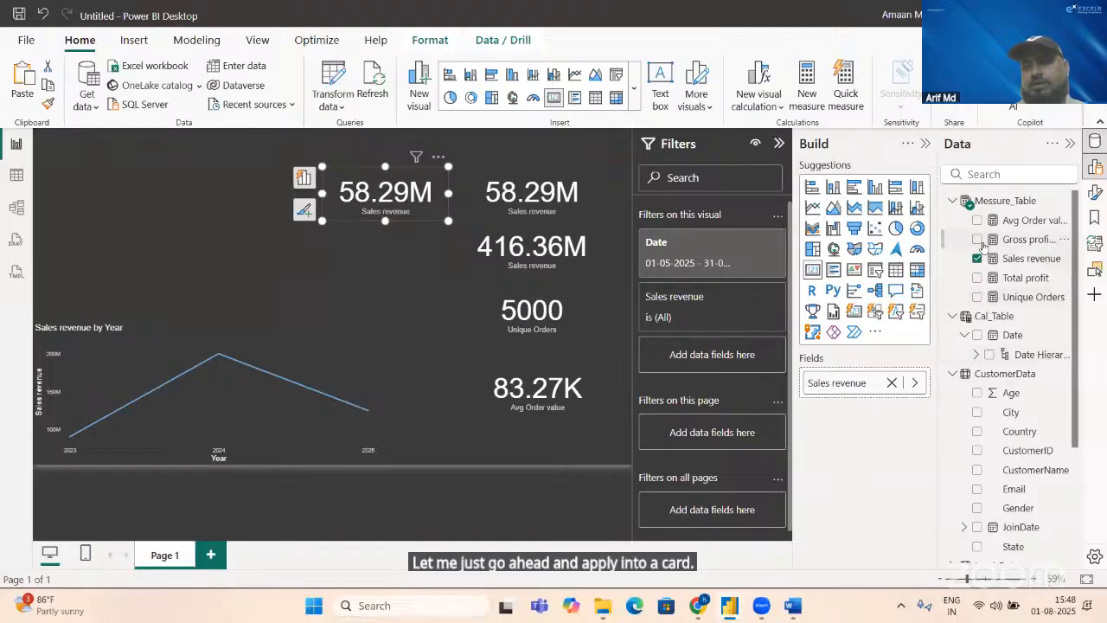
pyautogui.click(892, 382)
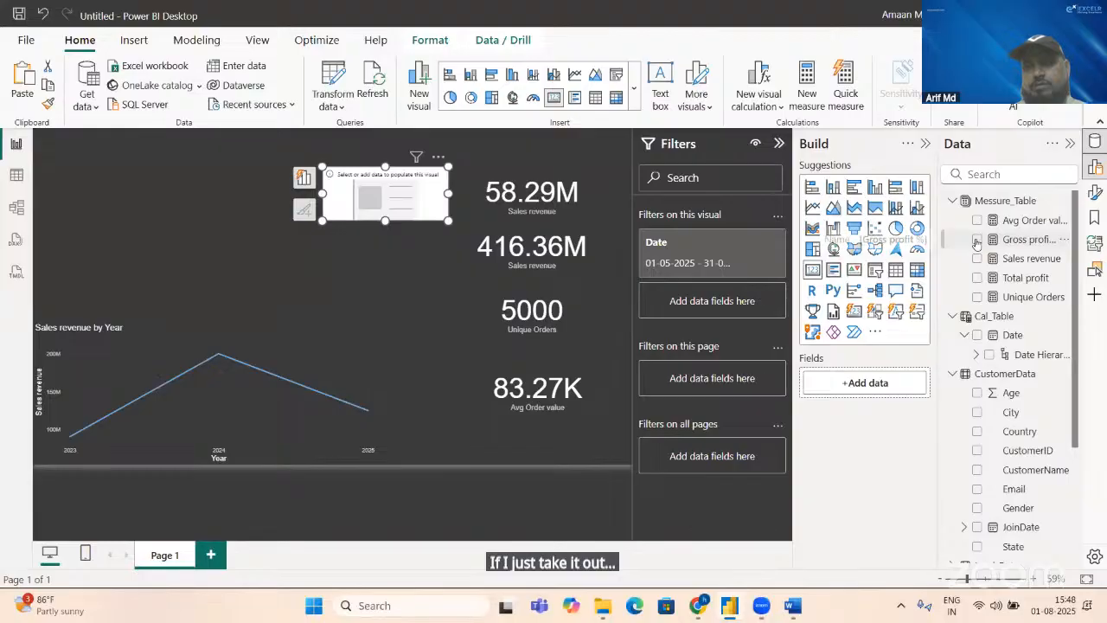
pyautogui.click(977, 240)
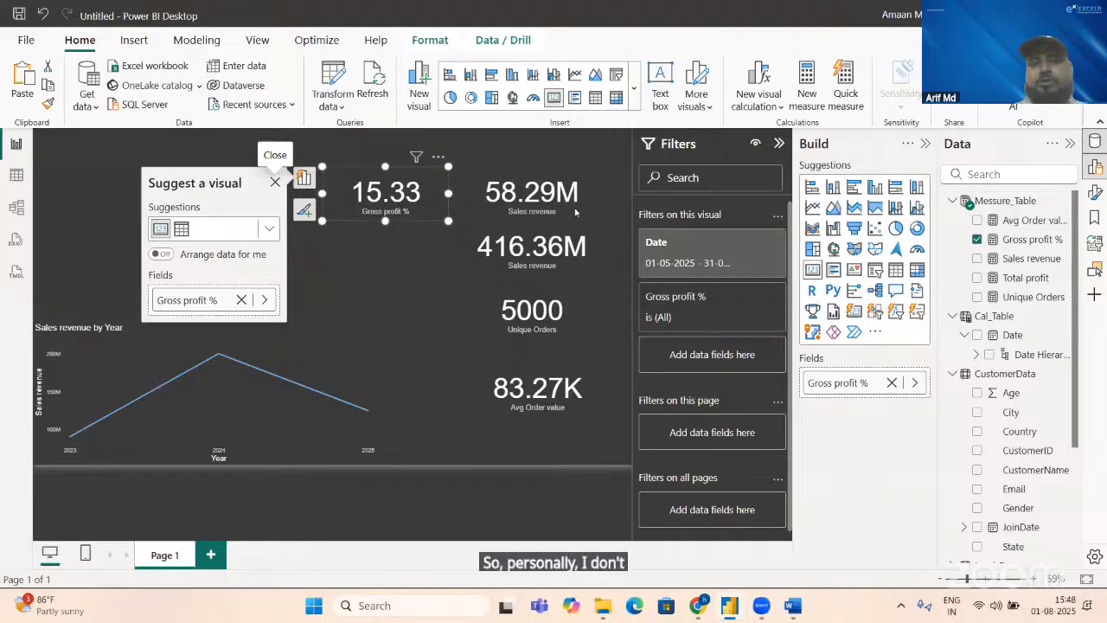
# Step: Remove the *100 multiplication from the Gross profit % measure and format the measure as a percentage
pyautogui.click(1029, 240)
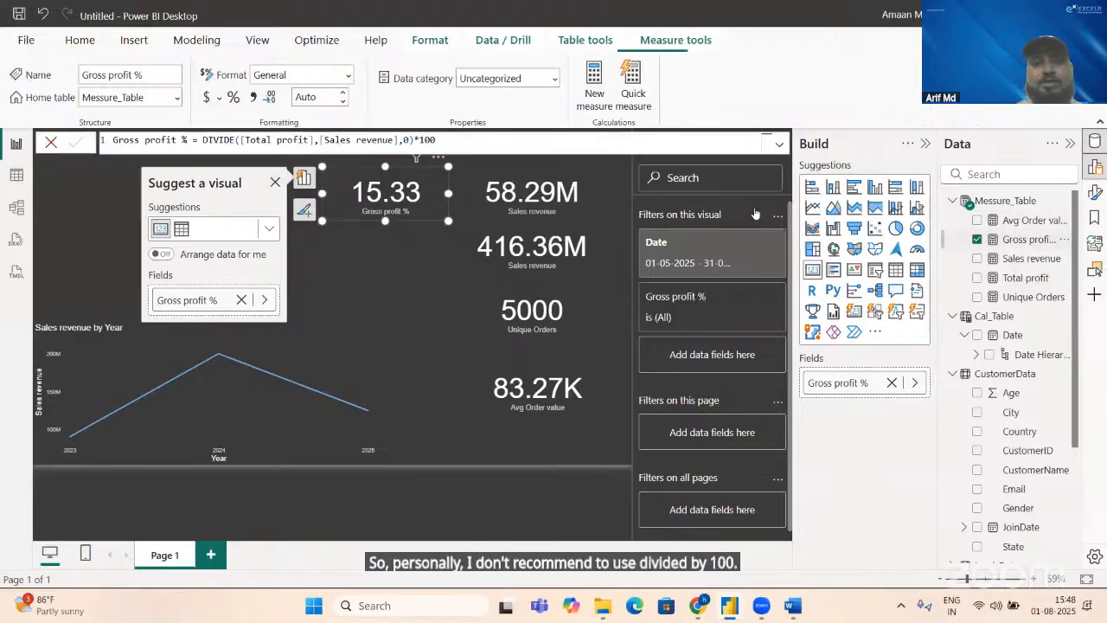
pyautogui.click(533, 143)
pyautogui.press('BackSpace')
pyautogui.press('BackSpace')
pyautogui.press('BackSpace')
pyautogui.press('BackSpace')
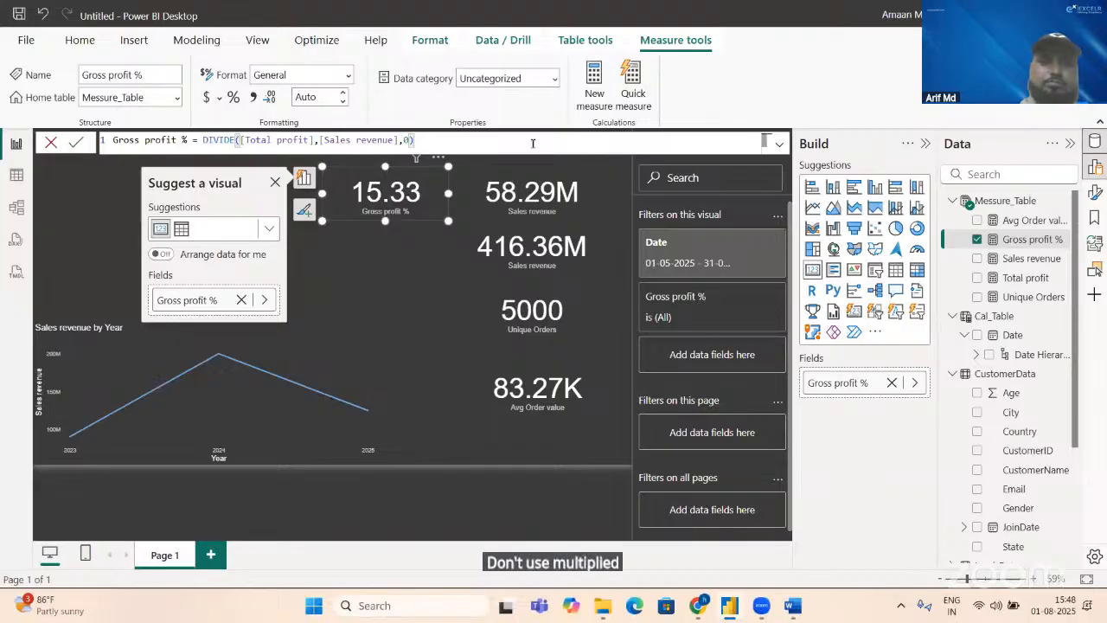
pyautogui.press('Return')
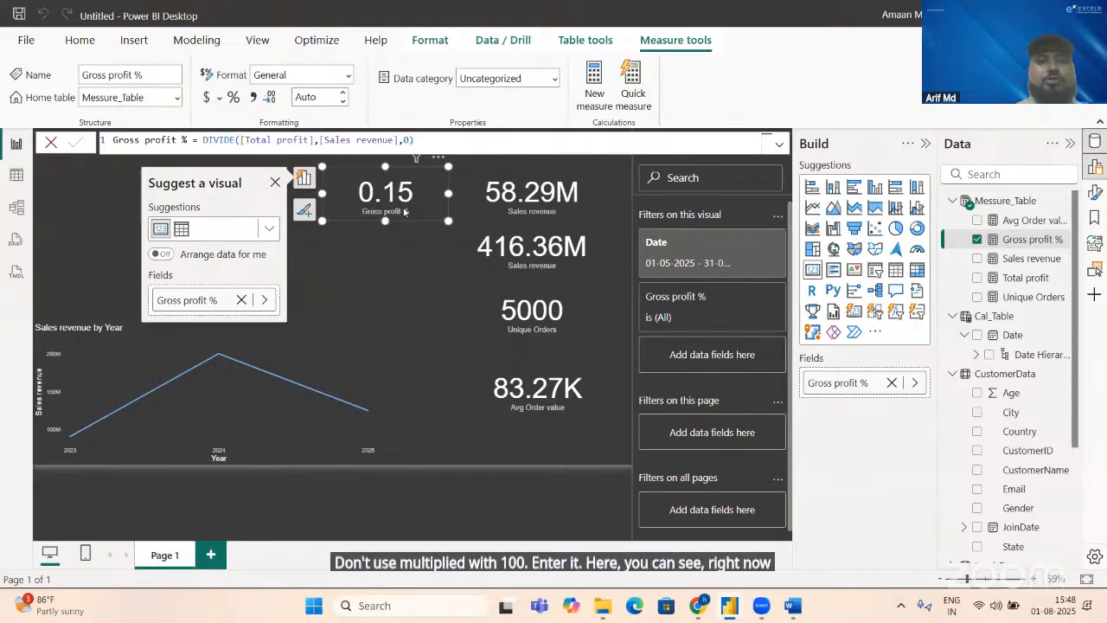
pyautogui.click(234, 97)
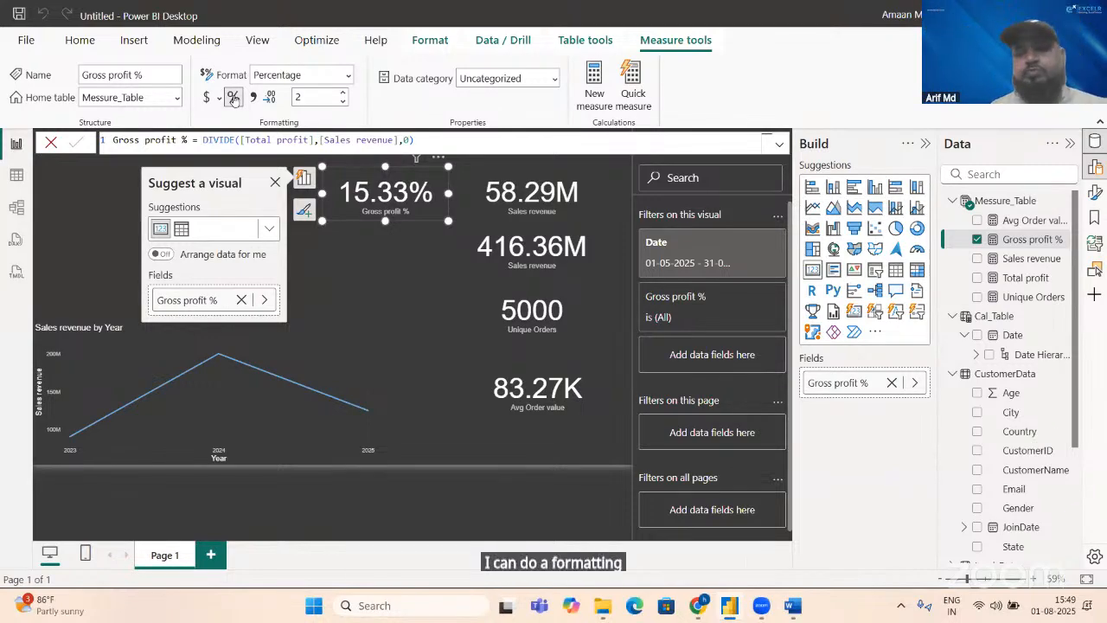
pyautogui.click(353, 230)
# Step: Check the Sales by Region requirement in Word, then add a waterfall chart above the line chart with Date as category and Sales revenue as Y-axis
pyautogui.hotkey('alt', 'Tab')
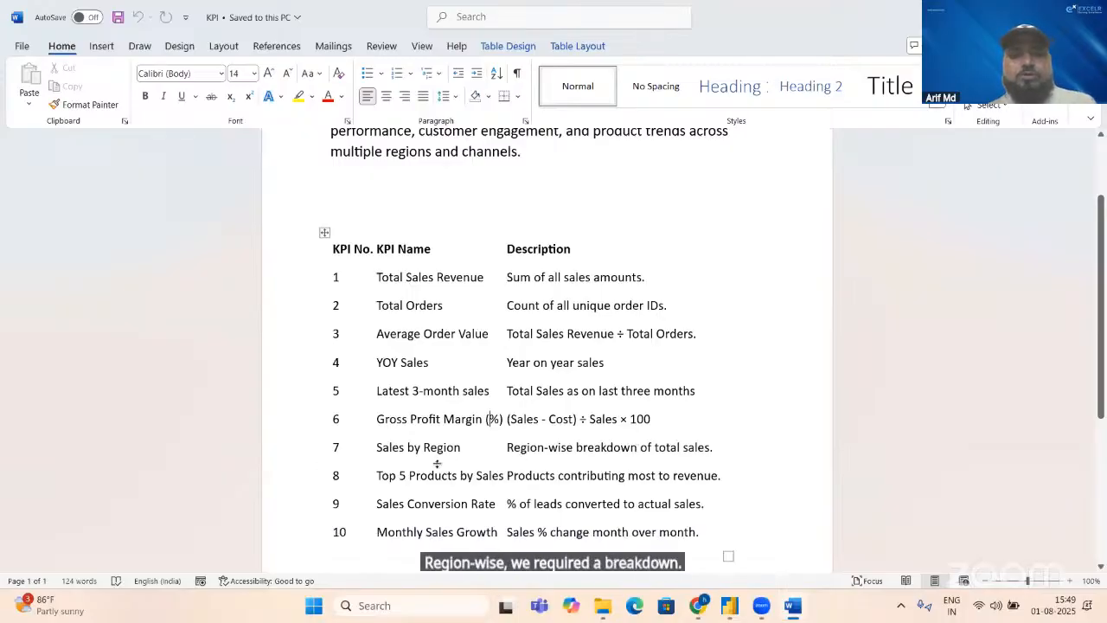
pyautogui.hotkey('alt', 'Tab')
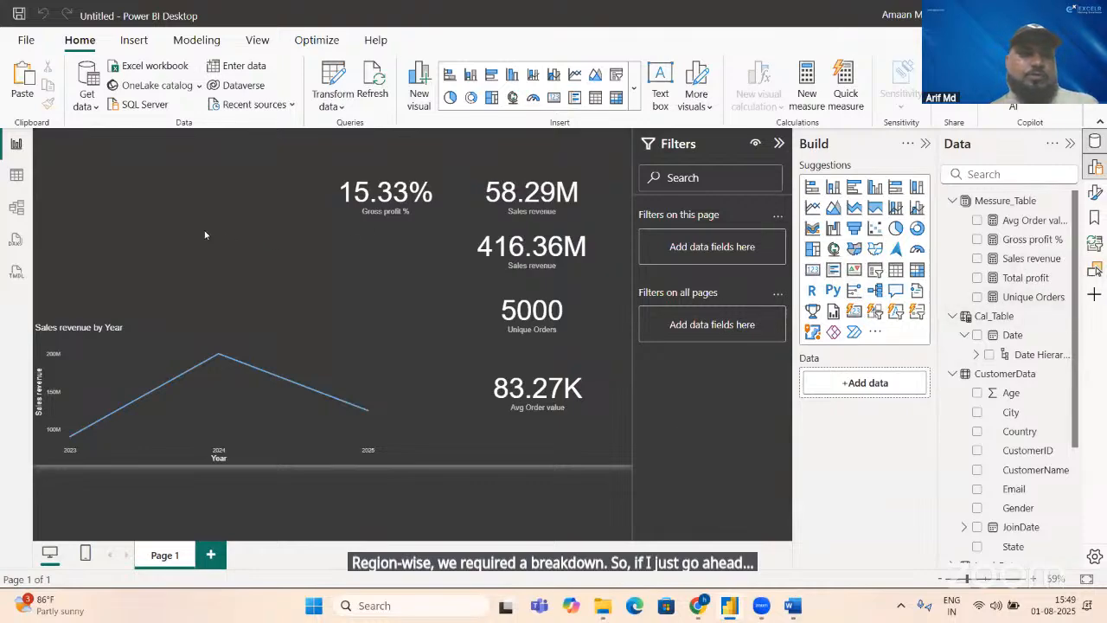
pyautogui.click(833, 223)
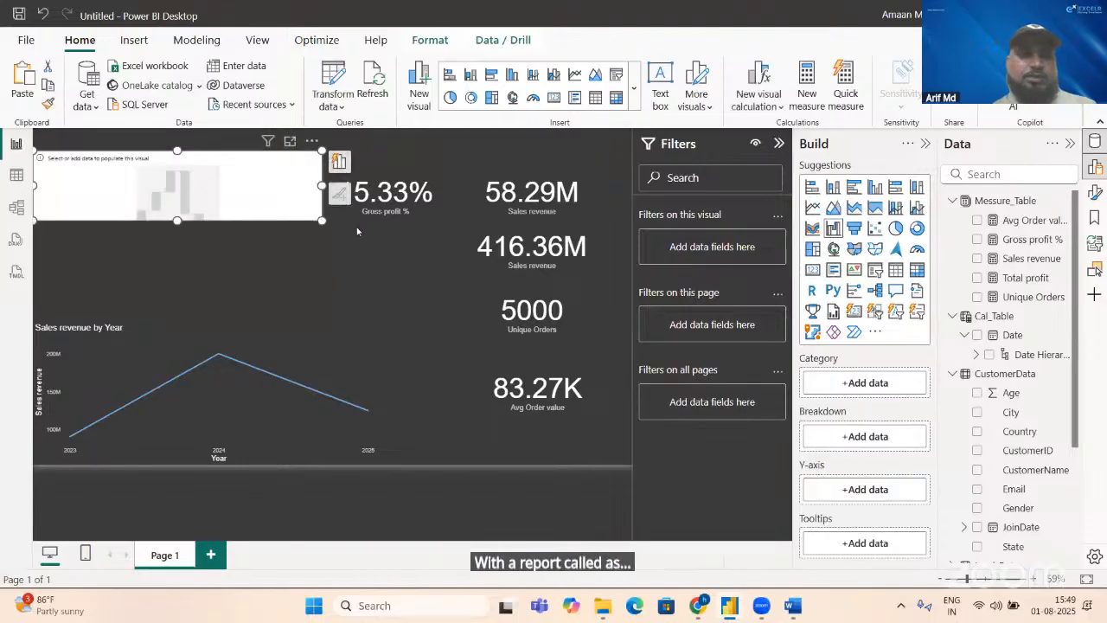
pyautogui.moveTo(322, 219); pyautogui.dragTo(342, 311)
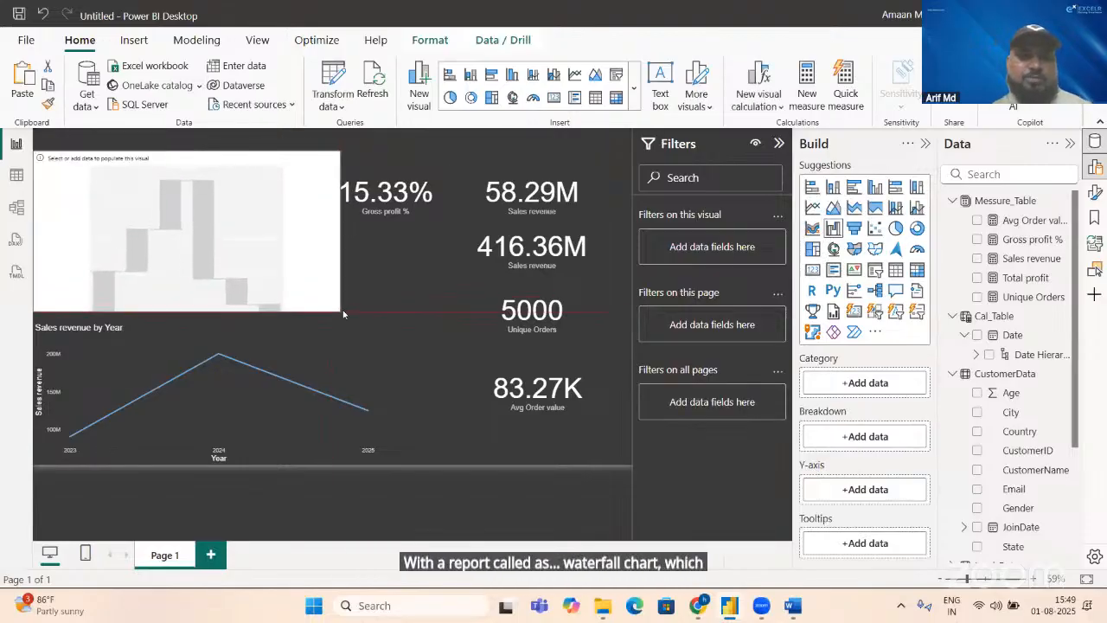
pyautogui.click(975, 336)
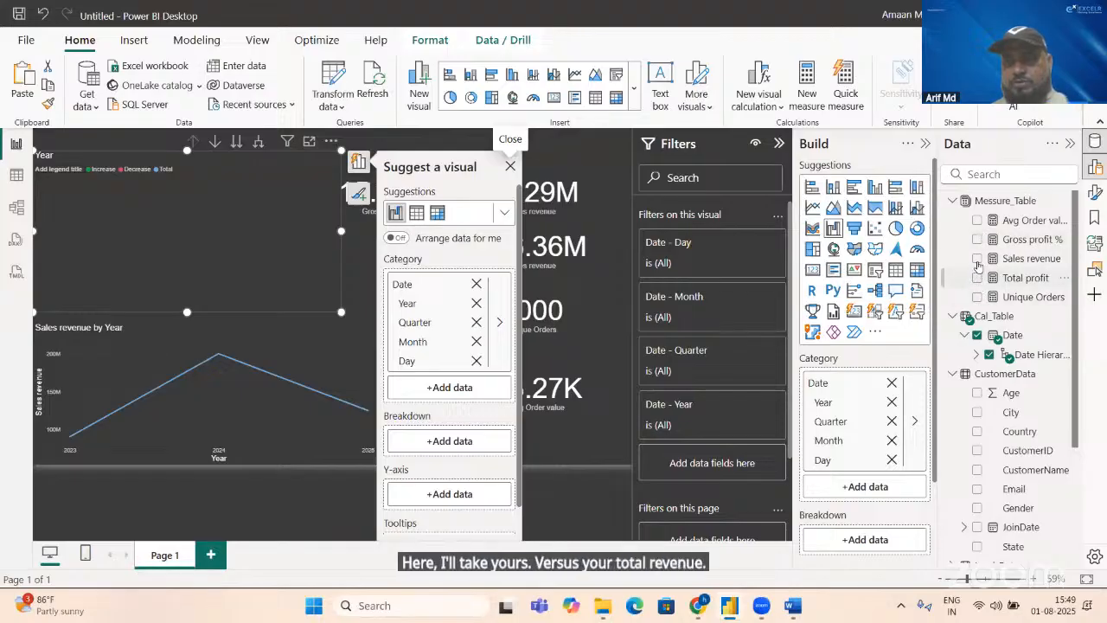
pyautogui.click(977, 259)
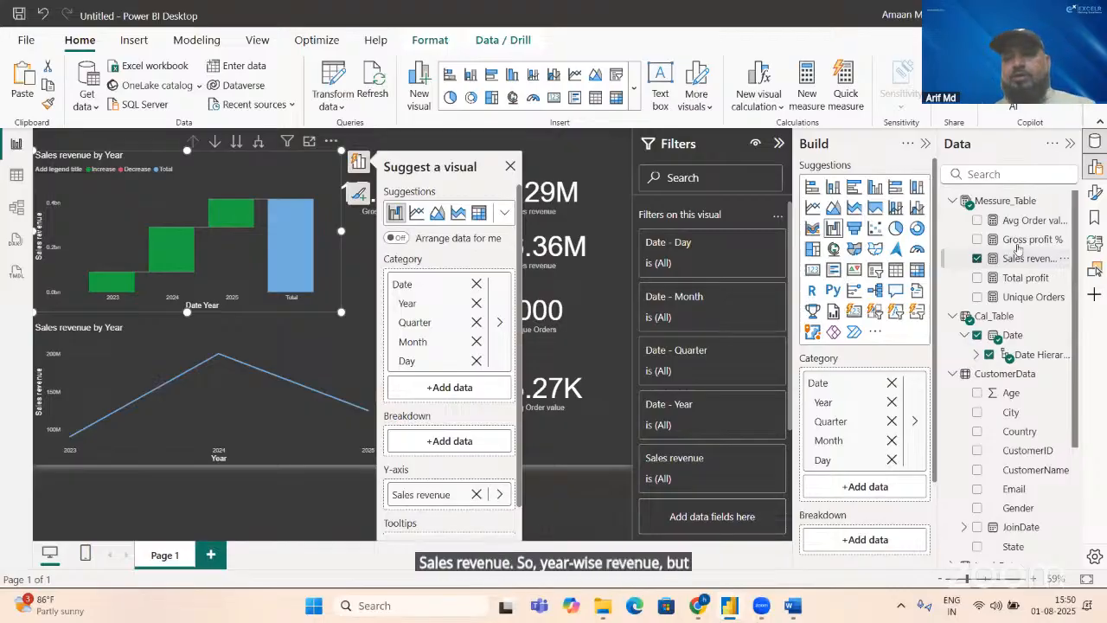
# Step: Find the Region field of LeadsData and set it as the waterfall chart's breakdown
pyautogui.click(1032, 174)
pyautogui.write('re')
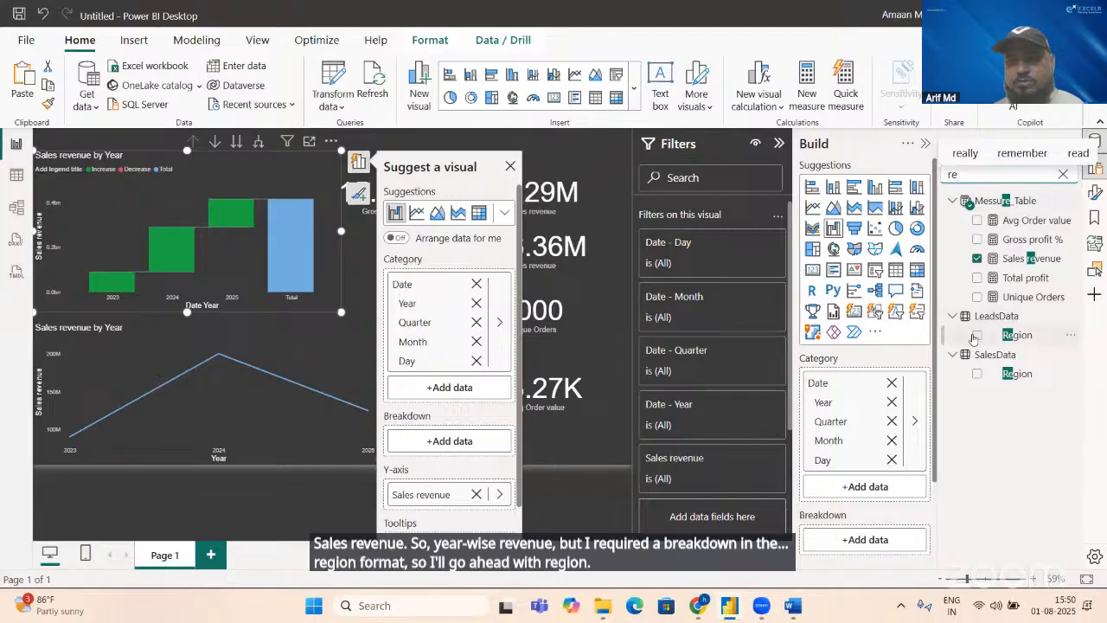
pyautogui.click(976, 336)
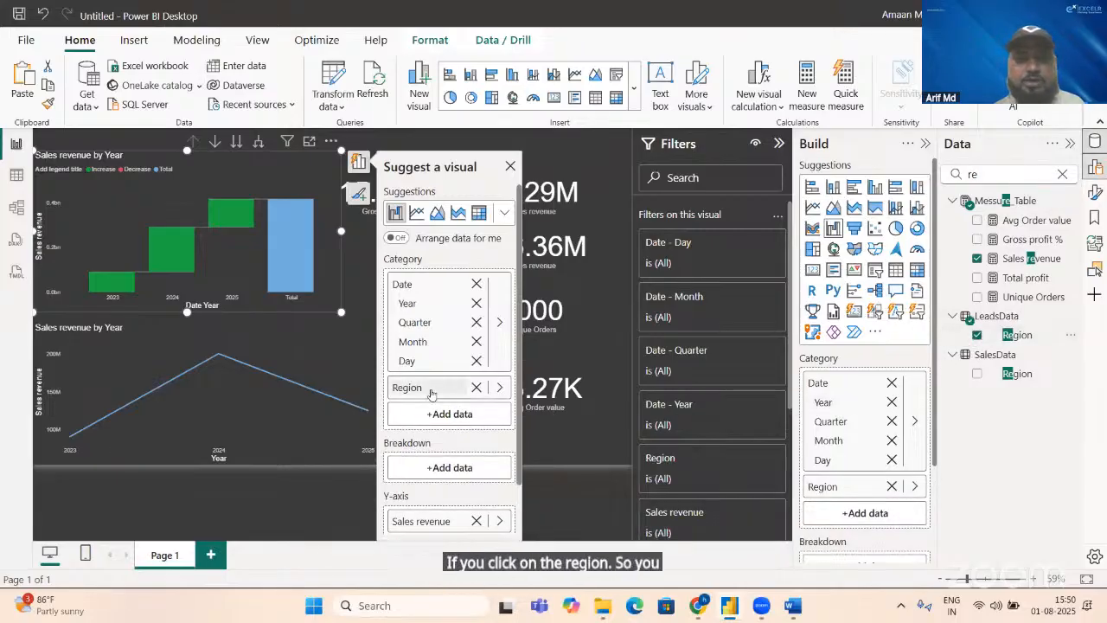
pyautogui.click(433, 475)
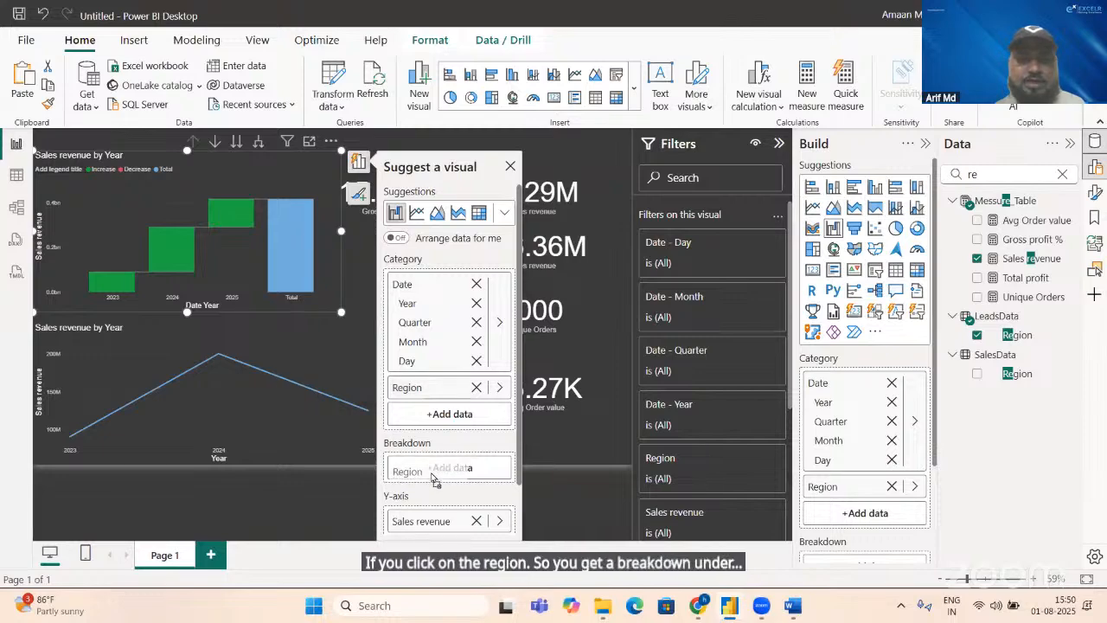
pyautogui.moveTo(434, 476); pyautogui.dragTo(434, 474)
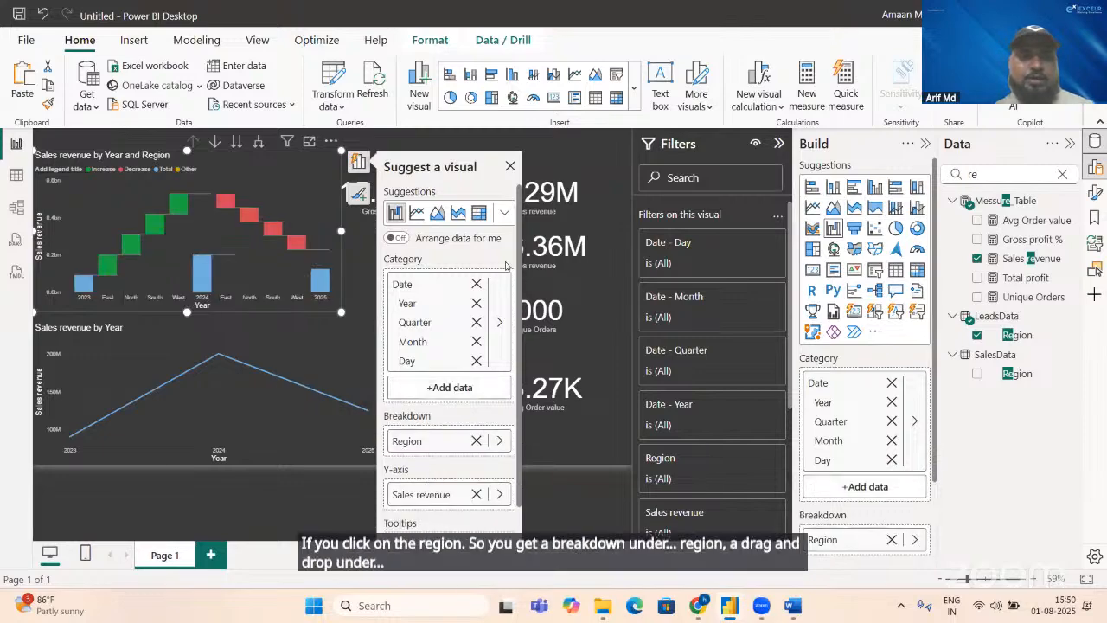
pyautogui.click(511, 167)
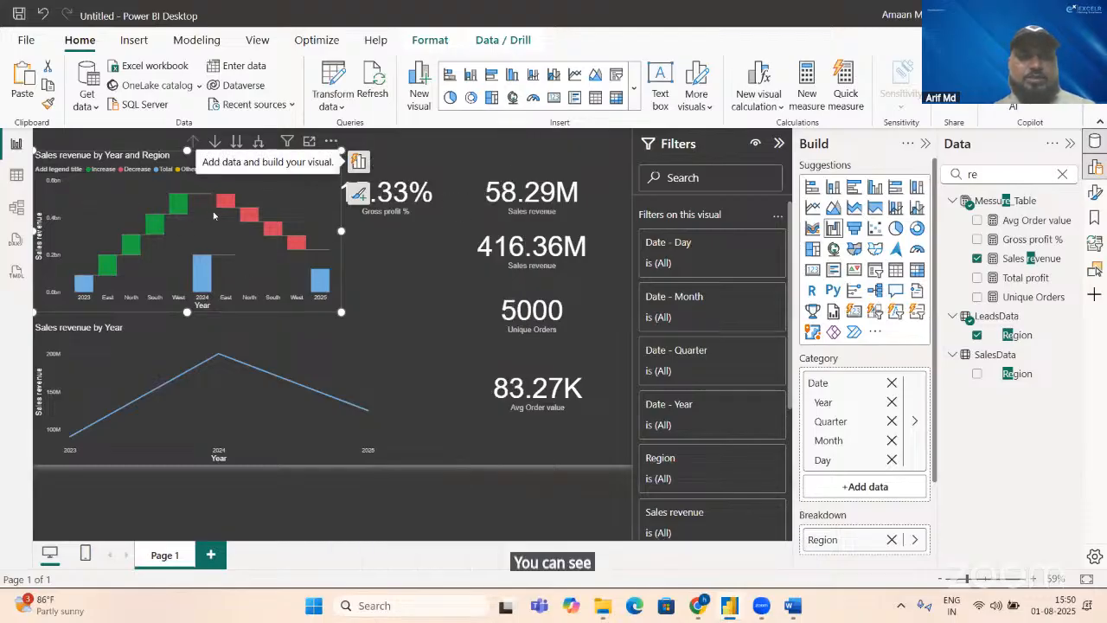
# Step: Widen the waterfall chart and examine the sales revenue change of individual regions between 2023, 2024 and 2025
pyautogui.moveTo(342, 232); pyautogui.dragTo(430, 230)
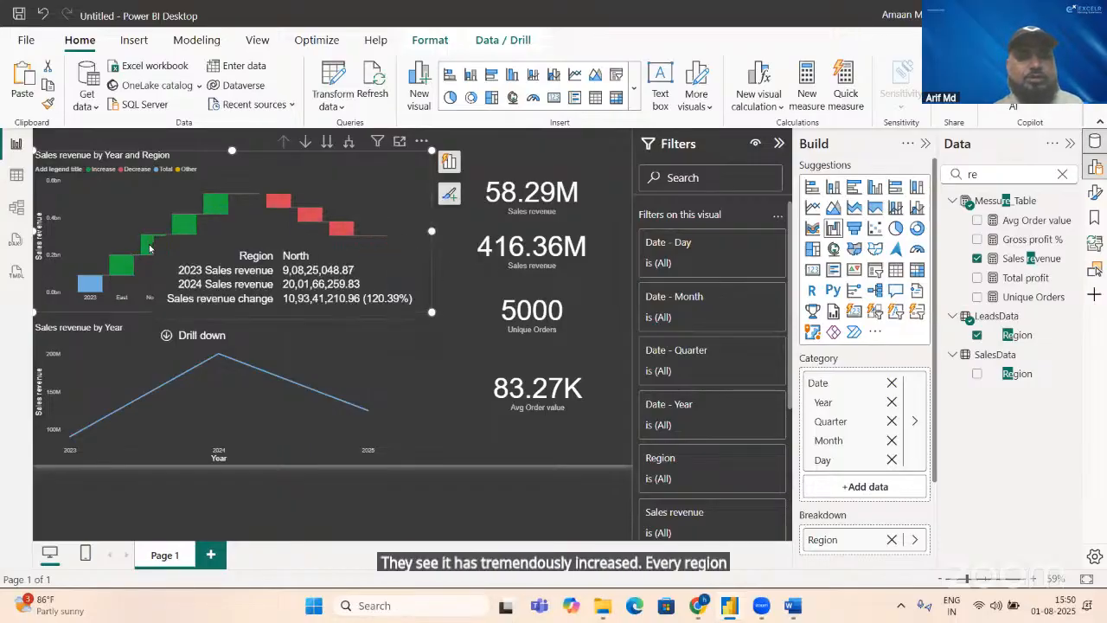
pyautogui.moveTo(123, 267)
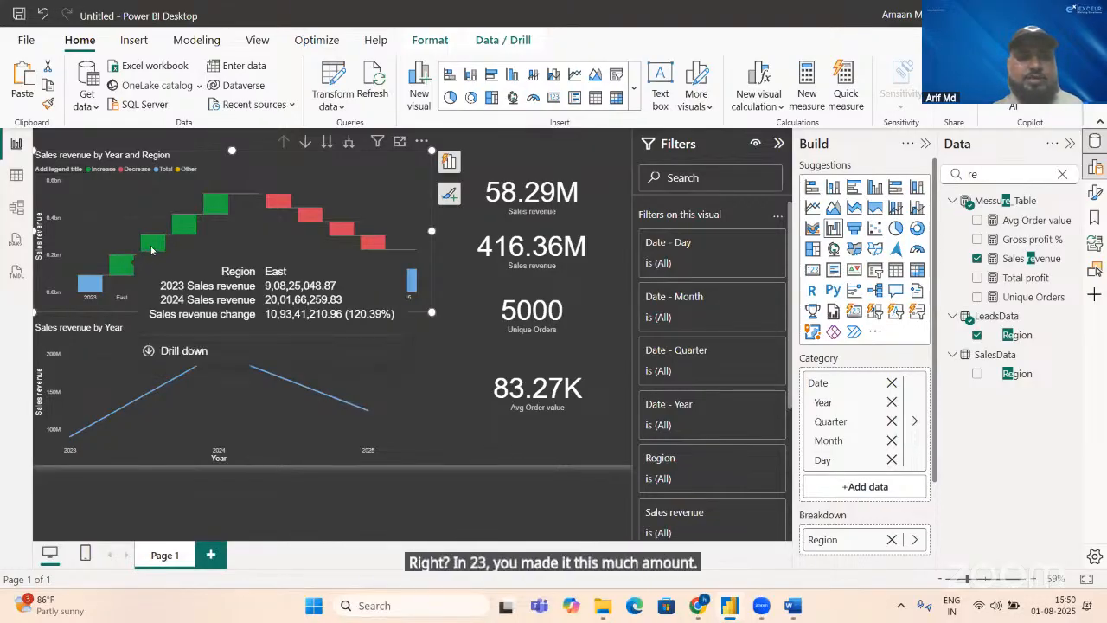
pyautogui.moveTo(198, 214)
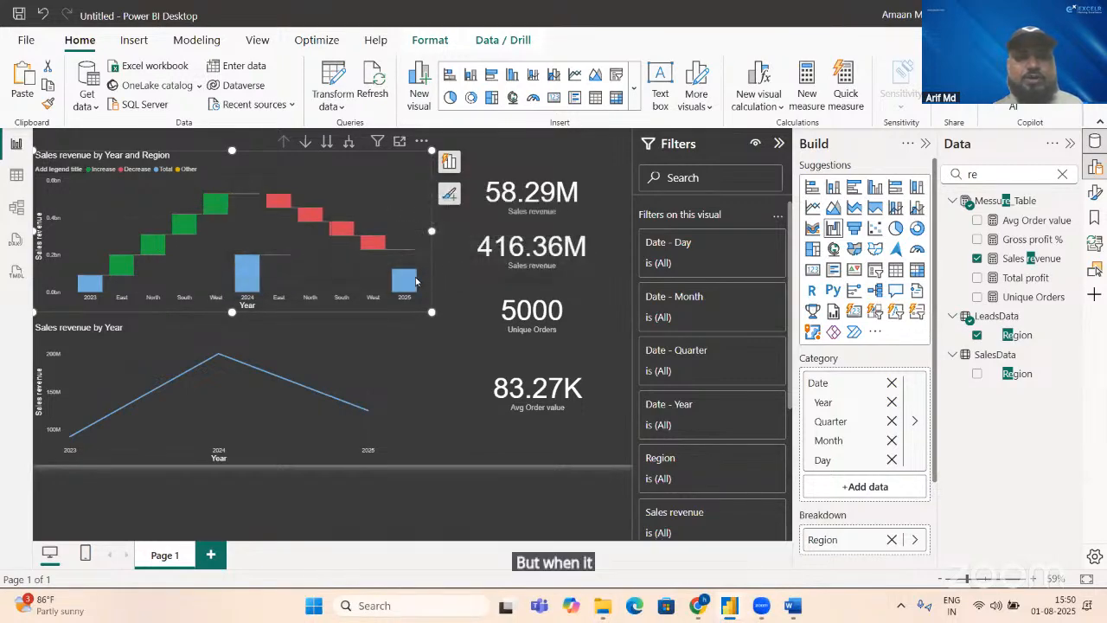
pyautogui.moveTo(339, 227)
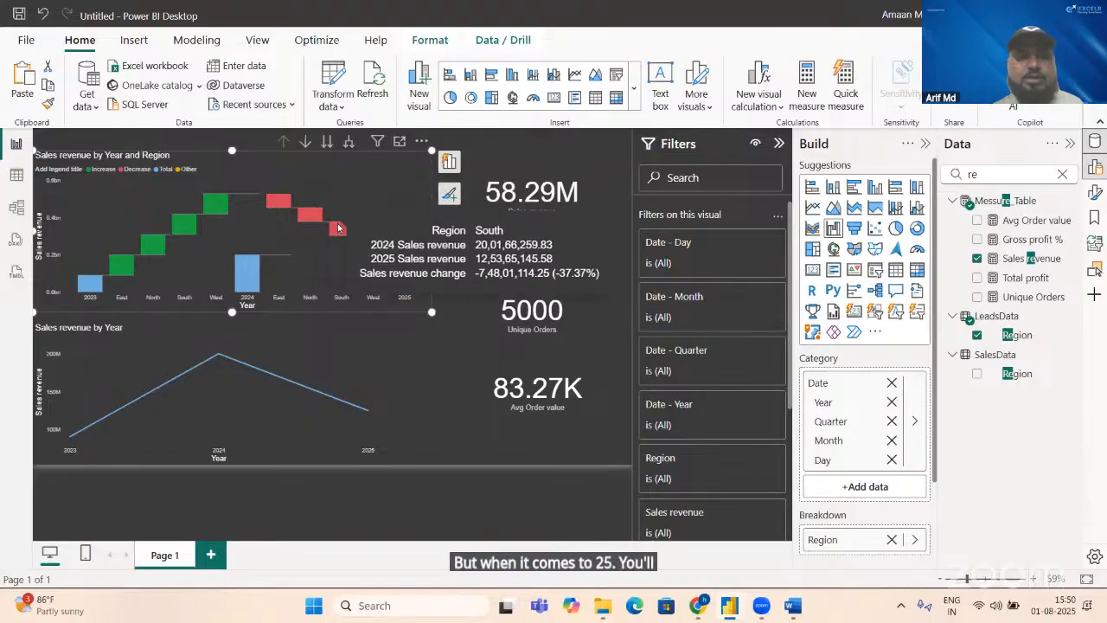
pyautogui.moveTo(278, 199)
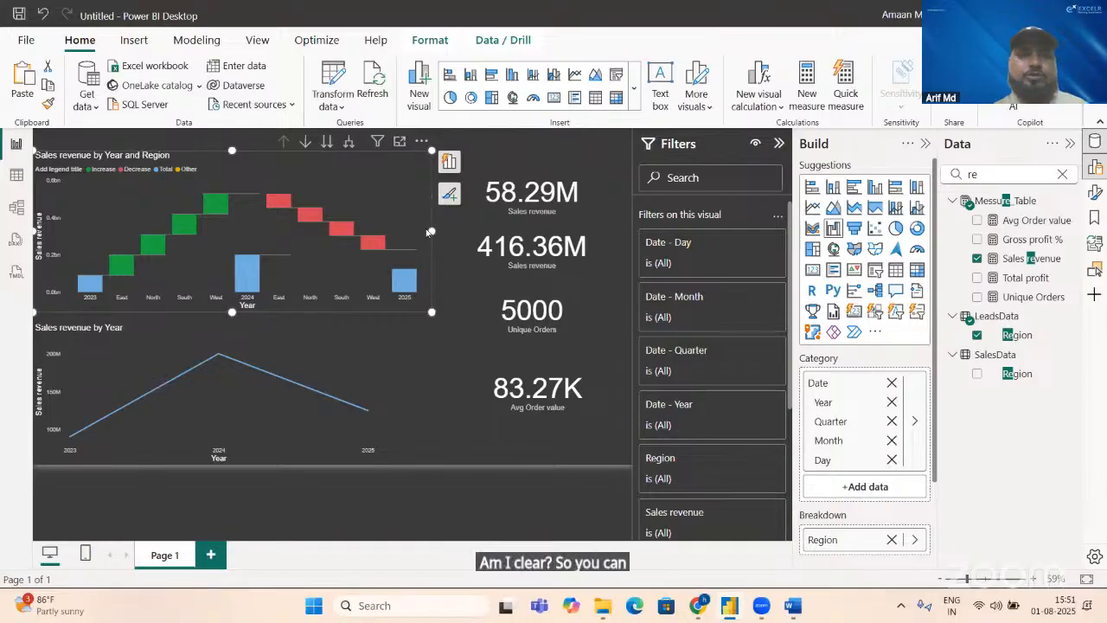
# Step: Shrink the waterfall chart to a short, narrow strip directly above the line chart and narrow the line chart to the same width
pyautogui.moveTo(432, 231); pyautogui.dragTo(369, 243)
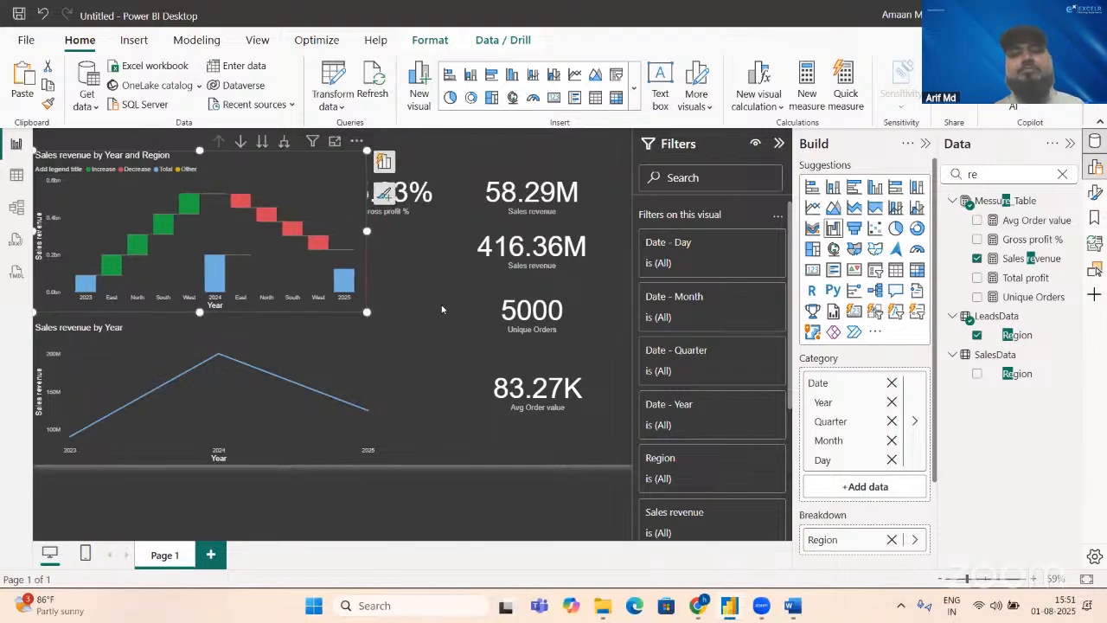
pyautogui.moveTo(364, 228); pyautogui.dragTo(234, 230)
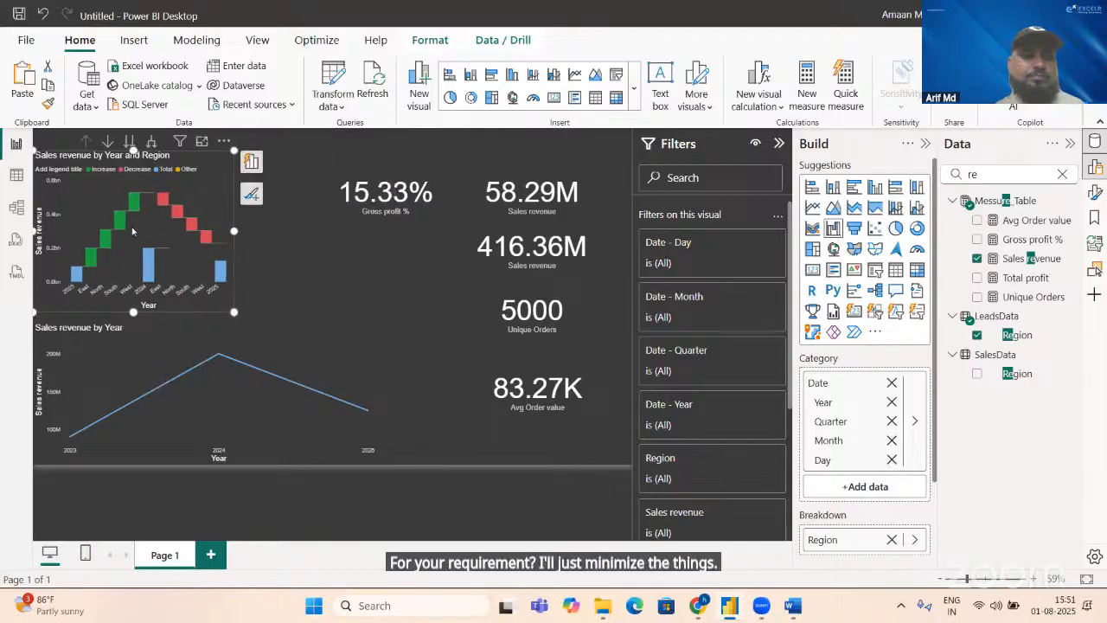
pyautogui.moveTo(133, 148); pyautogui.dragTo(134, 248)
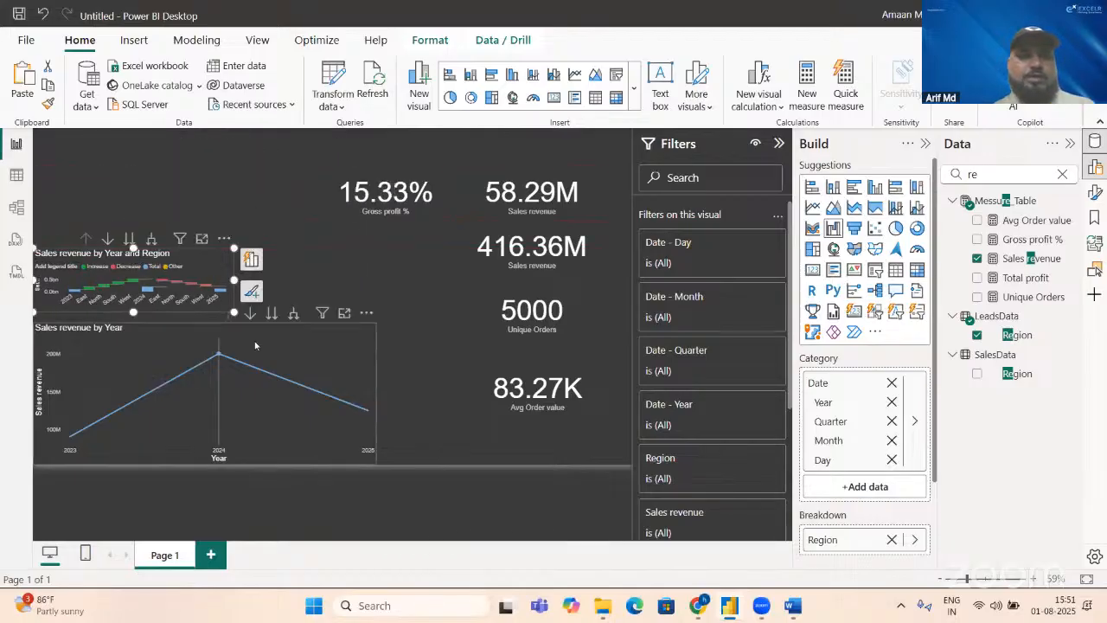
pyautogui.click(294, 381)
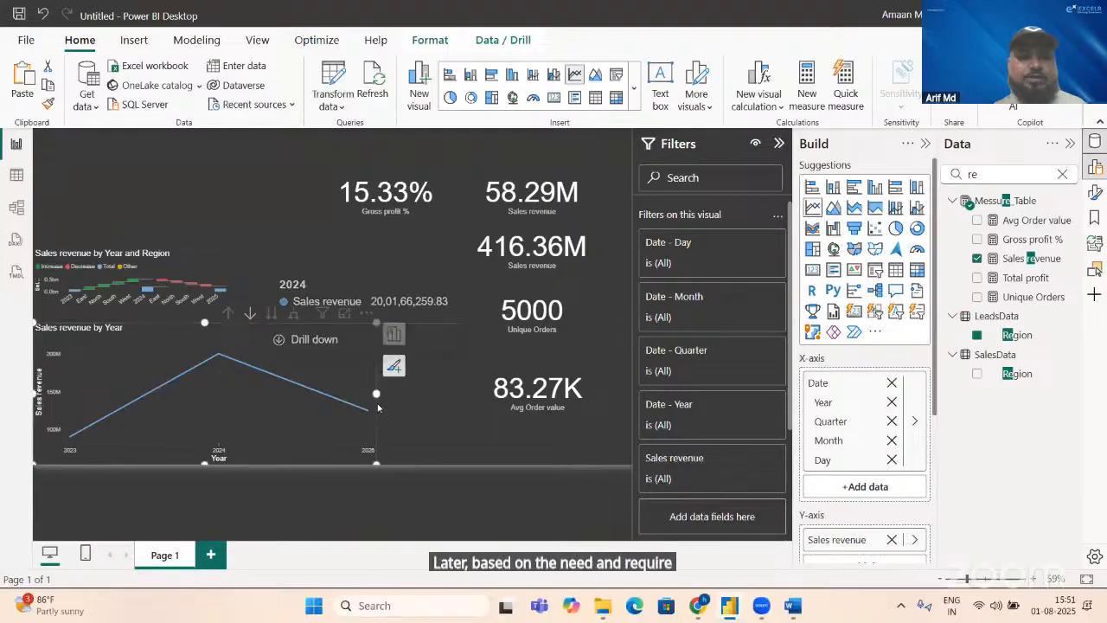
pyautogui.moveTo(374, 392); pyautogui.dragTo(234, 393)
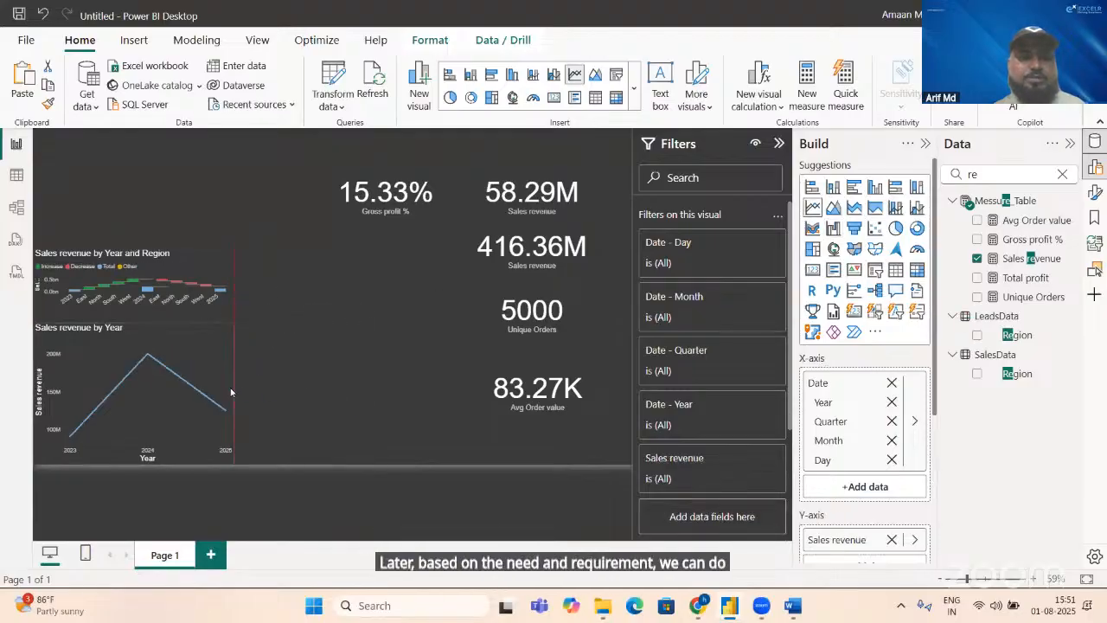
pyautogui.click(342, 384)
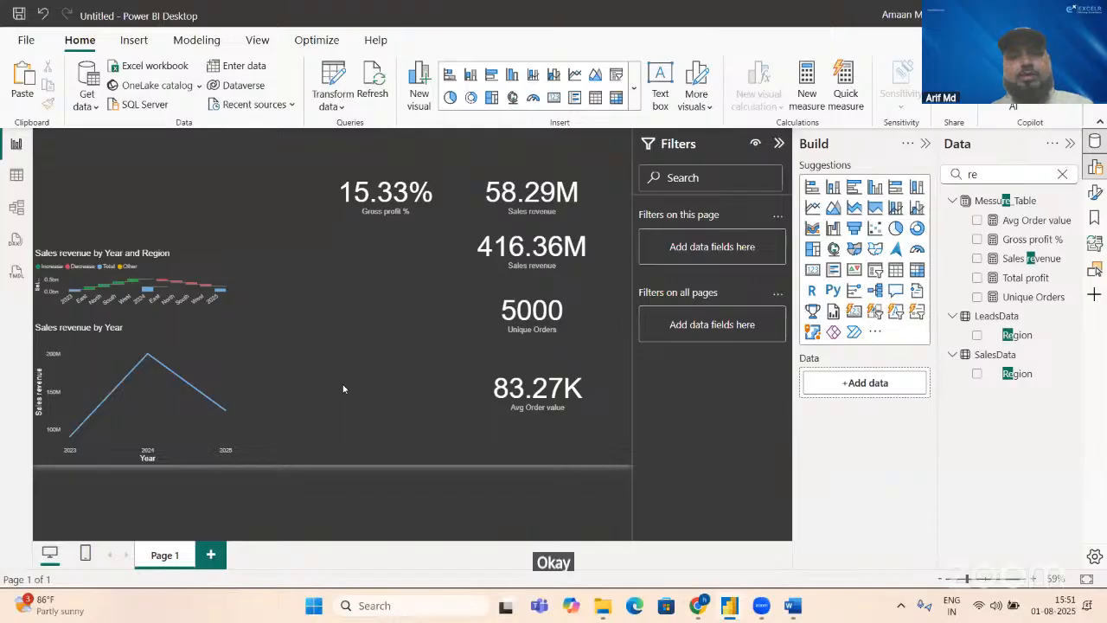
# Step: Check the Top 5 Products by Sales requirement in Word, then insert a funnel chart beside the line chart and extend it to the same height
pyautogui.hotkey('alt', 'Tab')
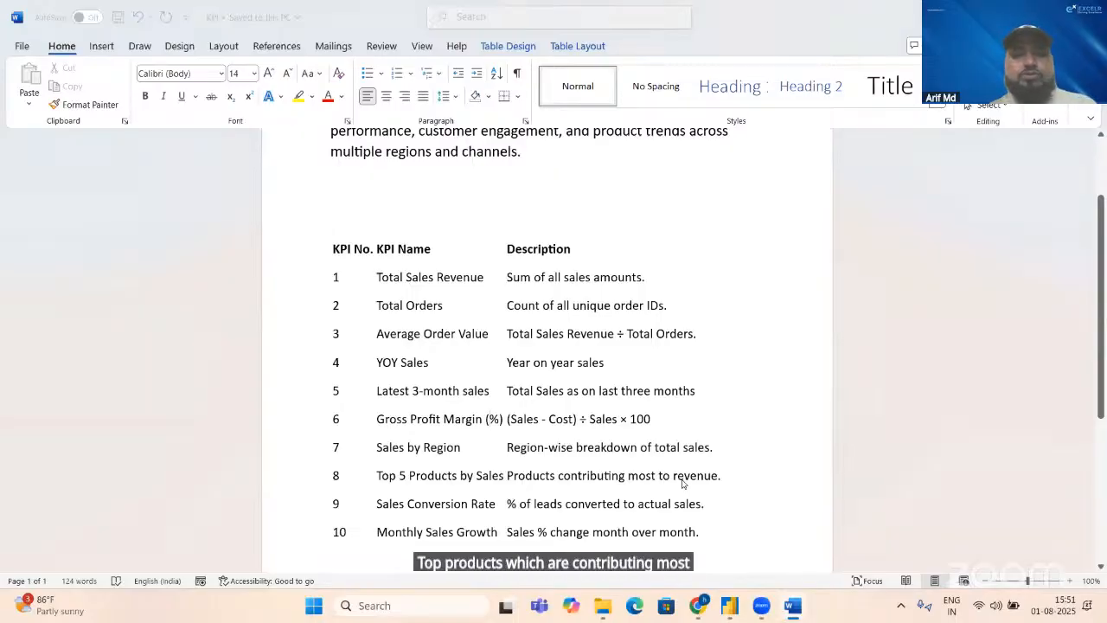
pyautogui.hotkey('alt', 'Tab')
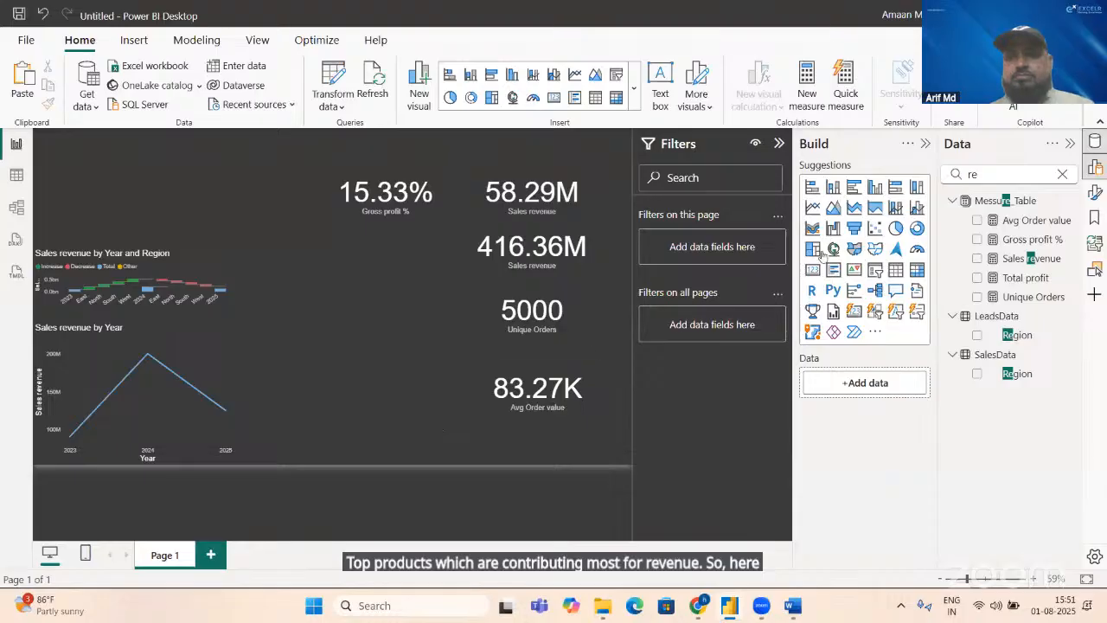
pyautogui.click(853, 228)
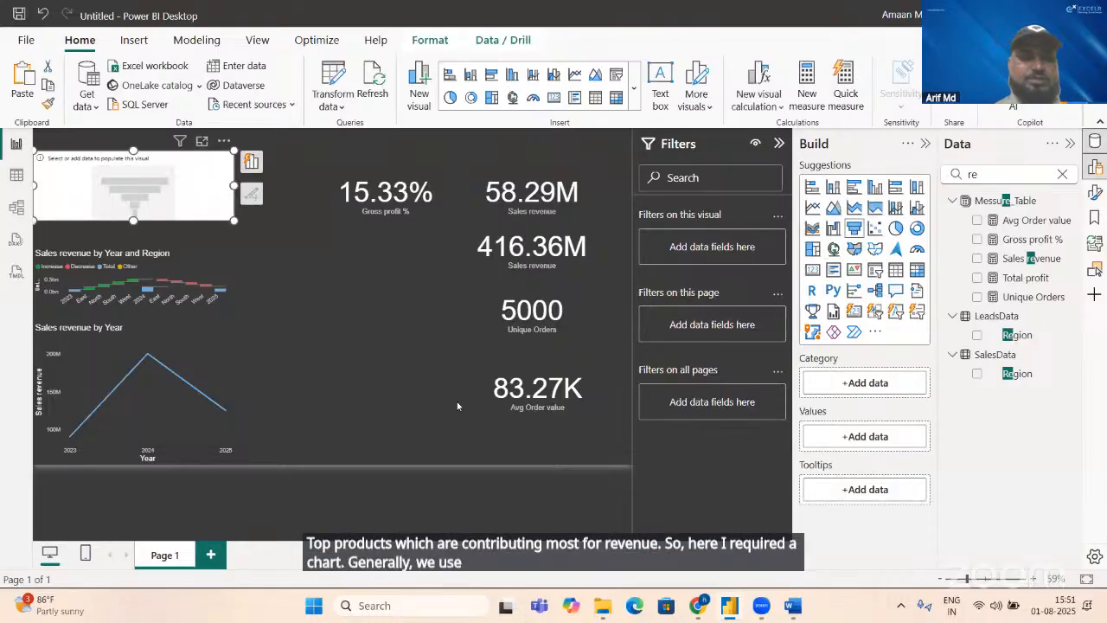
pyautogui.moveTo(142, 162); pyautogui.dragTo(340, 323)
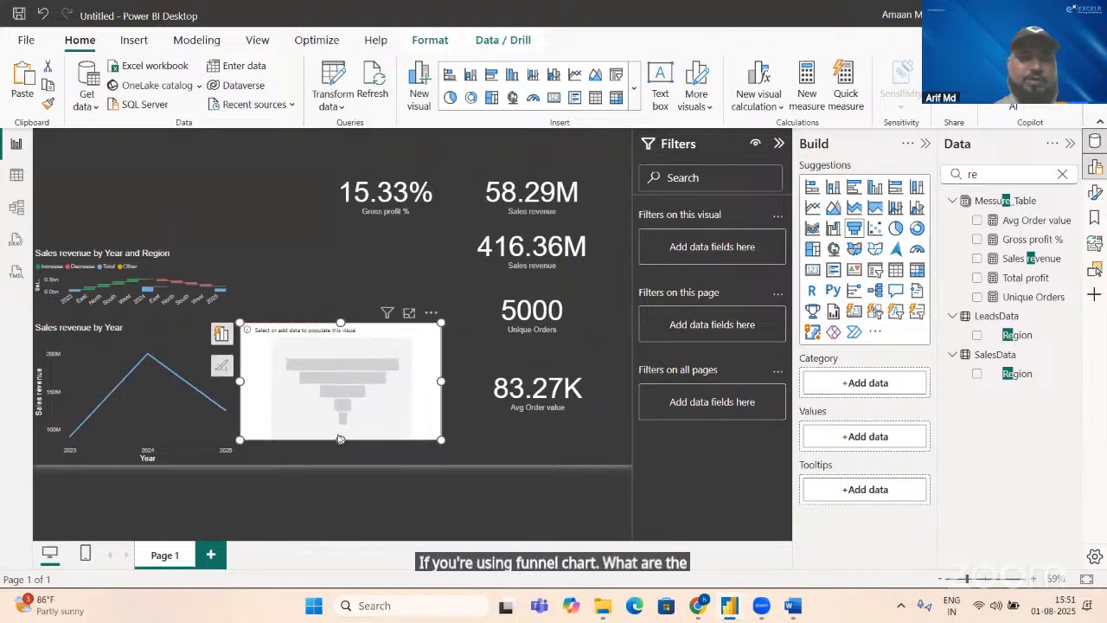
pyautogui.moveTo(340, 439); pyautogui.dragTo(340, 463)
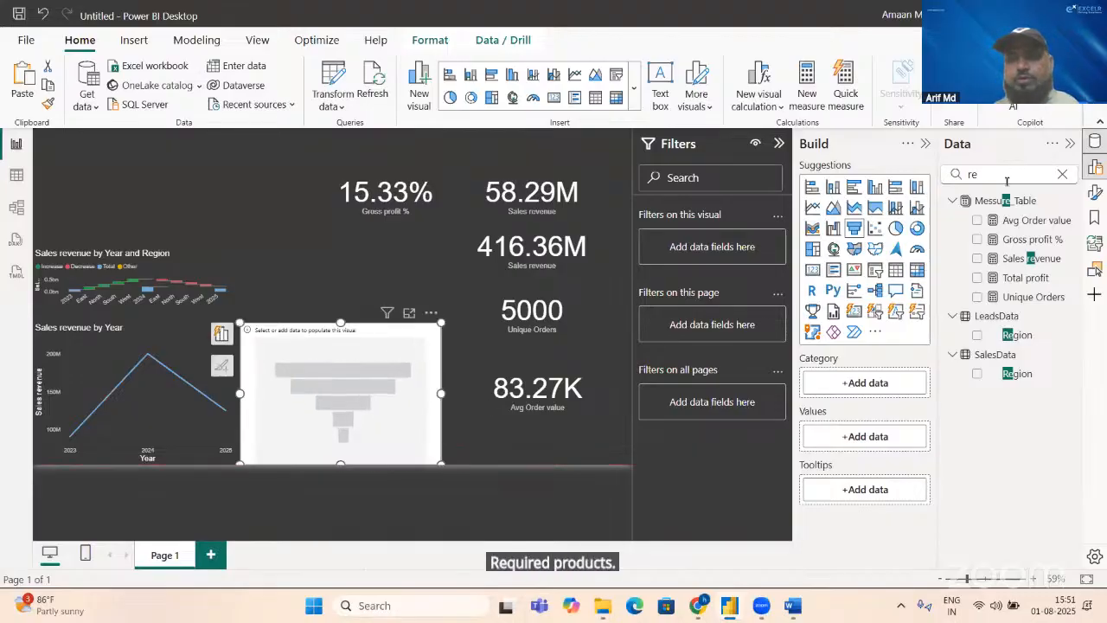
pyautogui.press('BackSpace')
pyautogui.press('BackSpace')
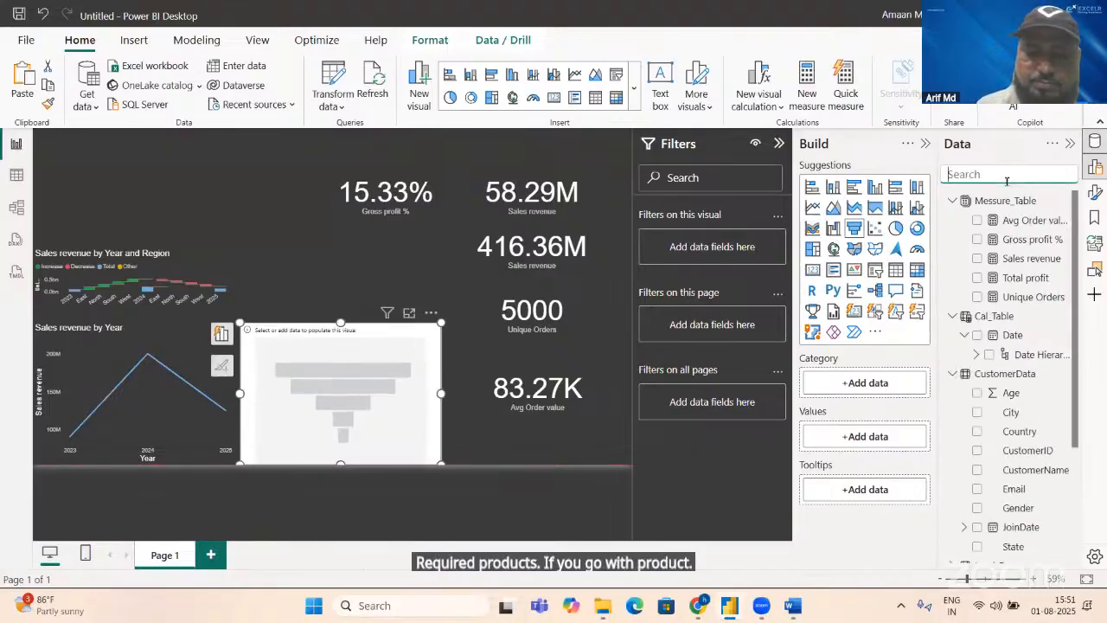
pyautogui.write('pro')
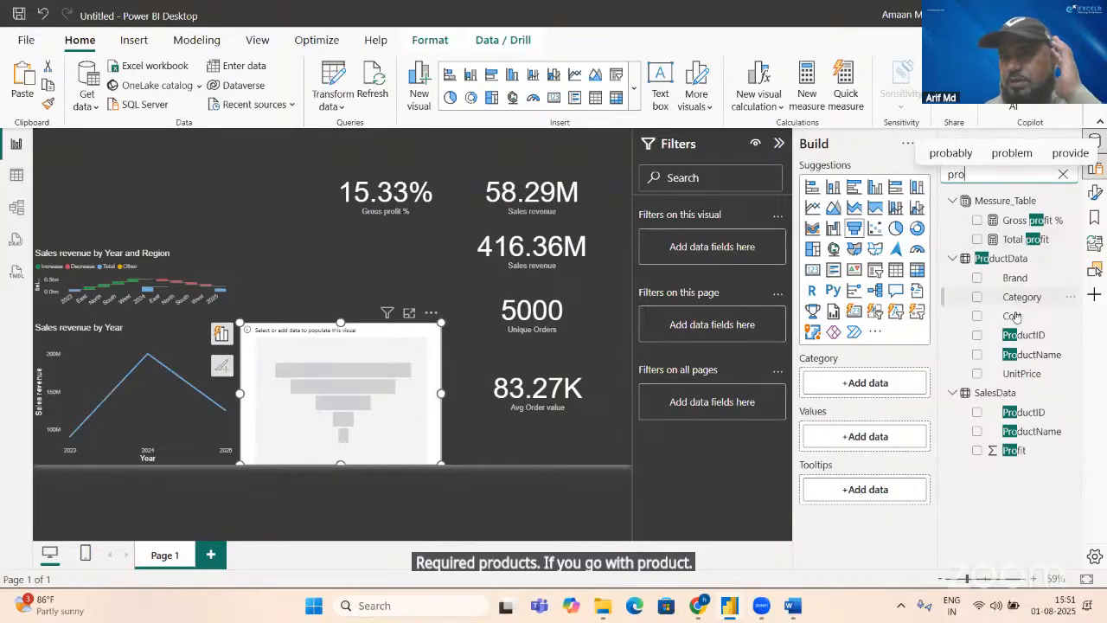
pyautogui.click(977, 358)
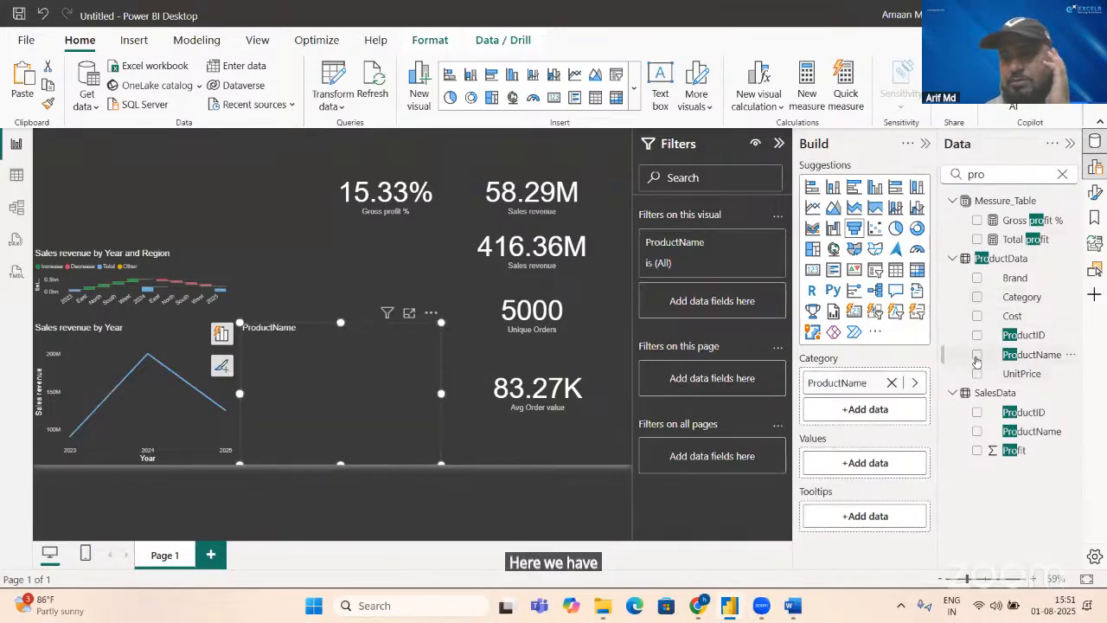
pyautogui.click(977, 357)
pyautogui.press('BackSpace')
pyautogui.press('BackSpace')
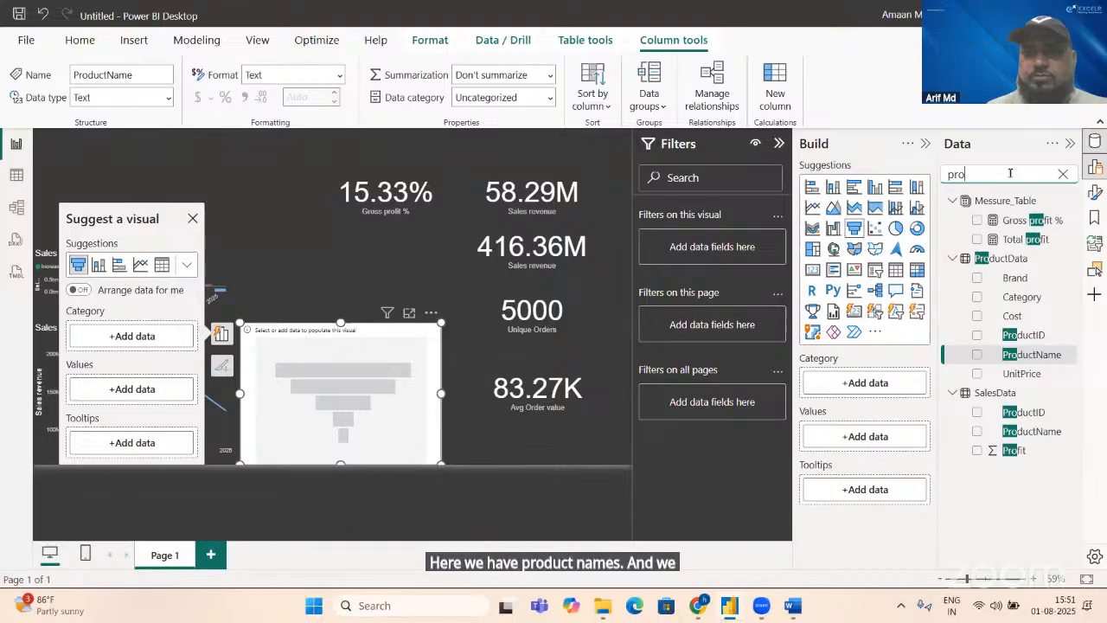
pyautogui.press('BackSpace')
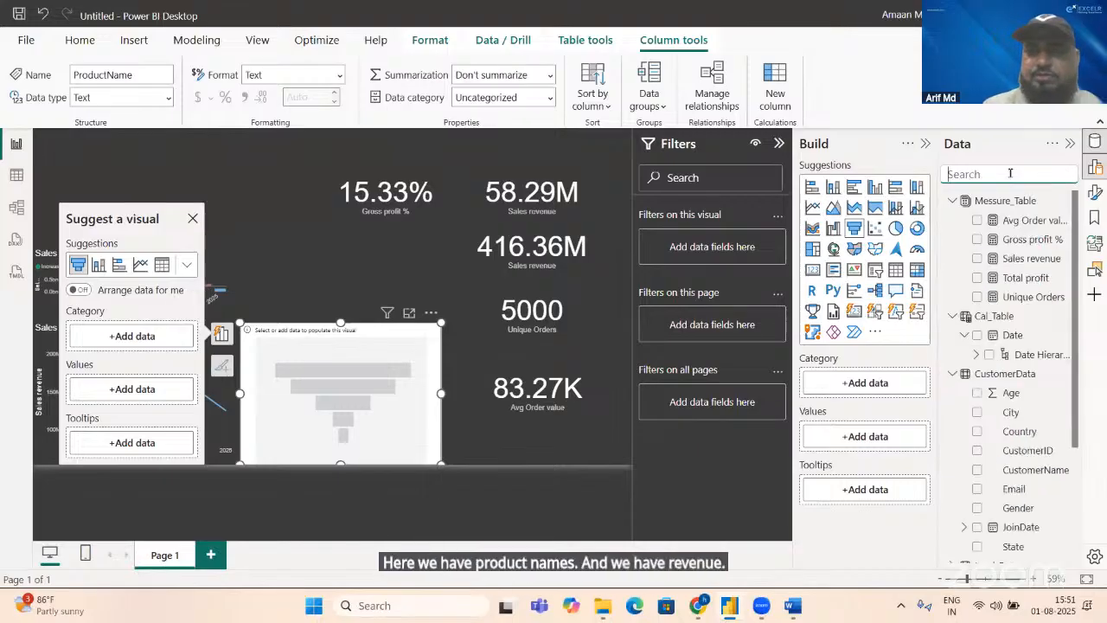
# Step: Add Sales revenue as the funnel chart's values and ProductName from ProductData as its category
pyautogui.click(977, 259)
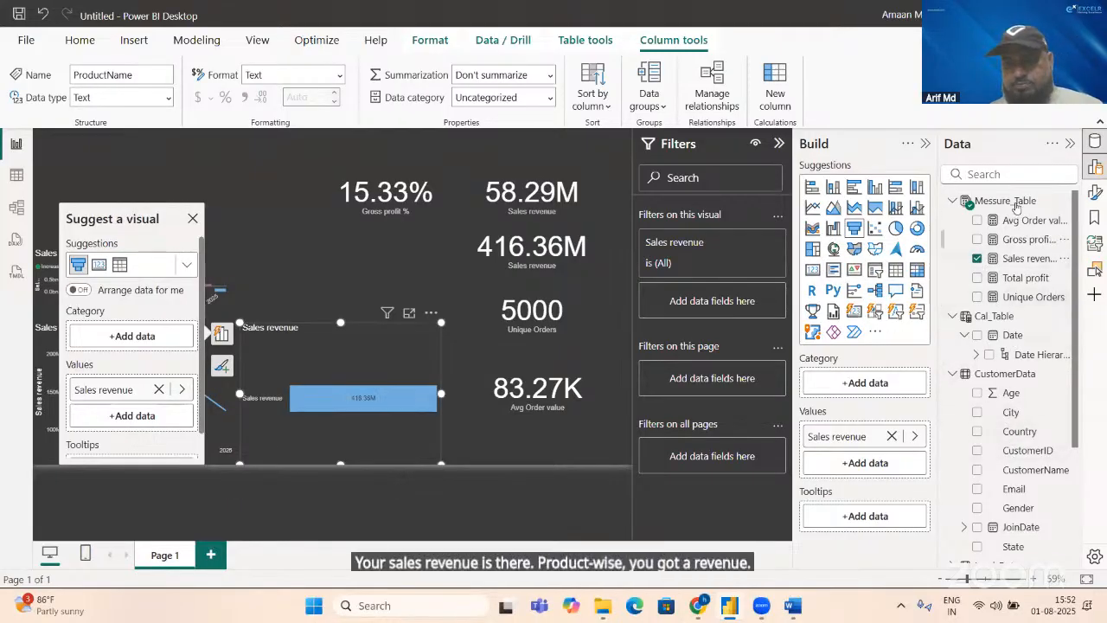
pyautogui.click(999, 173)
pyautogui.write('pro')
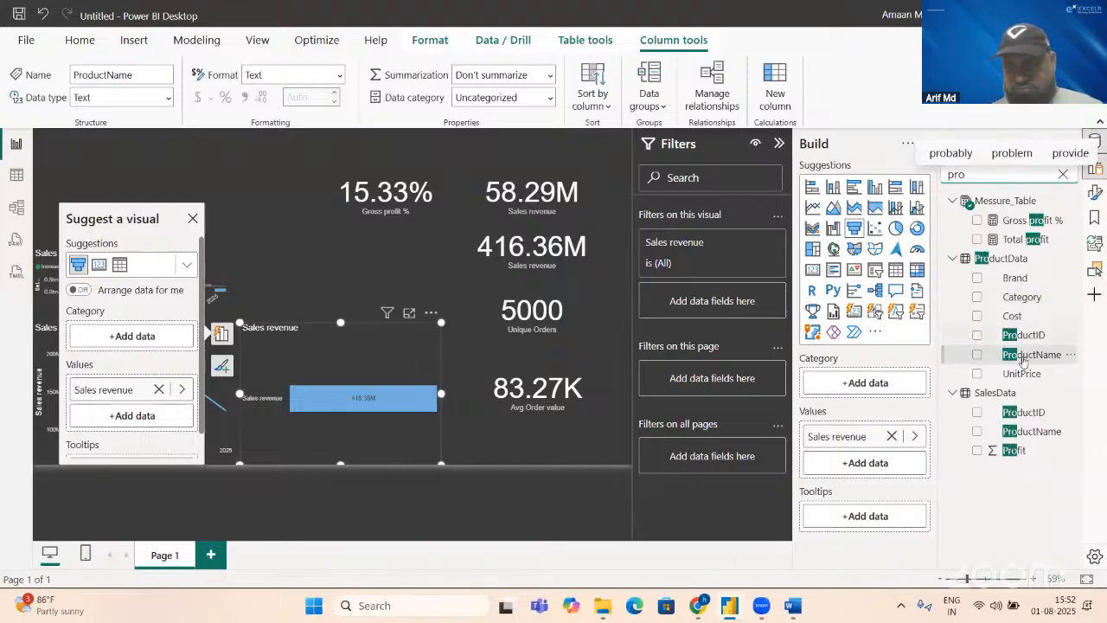
pyautogui.moveTo(1024, 356); pyautogui.dragTo(857, 386)
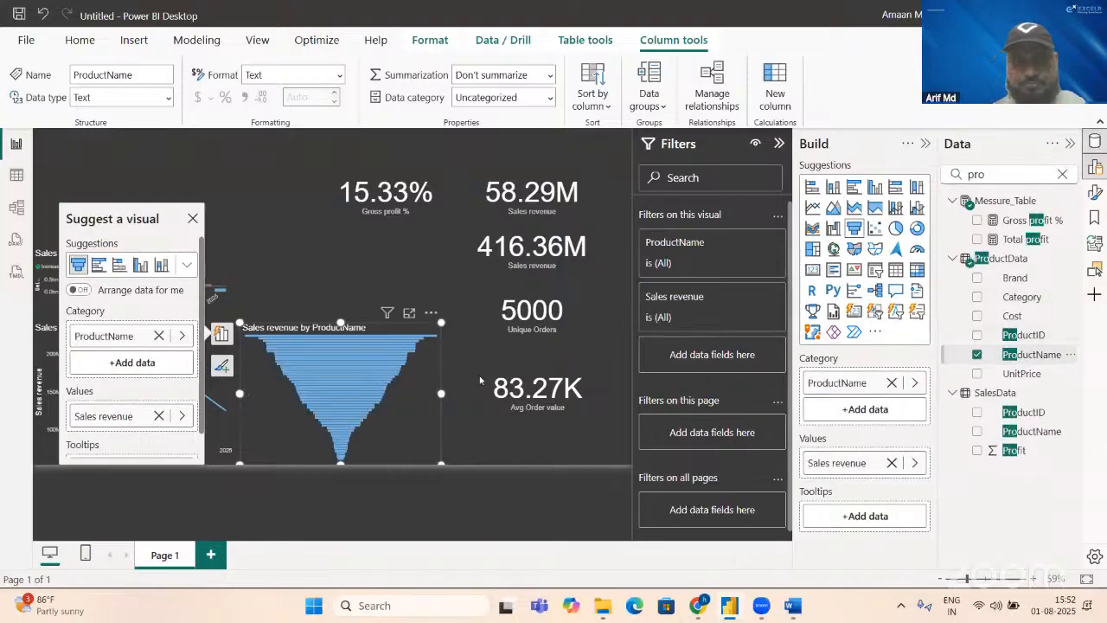
# Step: Filter the funnel chart's ProductName with Top N to show the top 5 items by Sales revenue and dismiss the visual suggestions
pyautogui.click(746, 246)
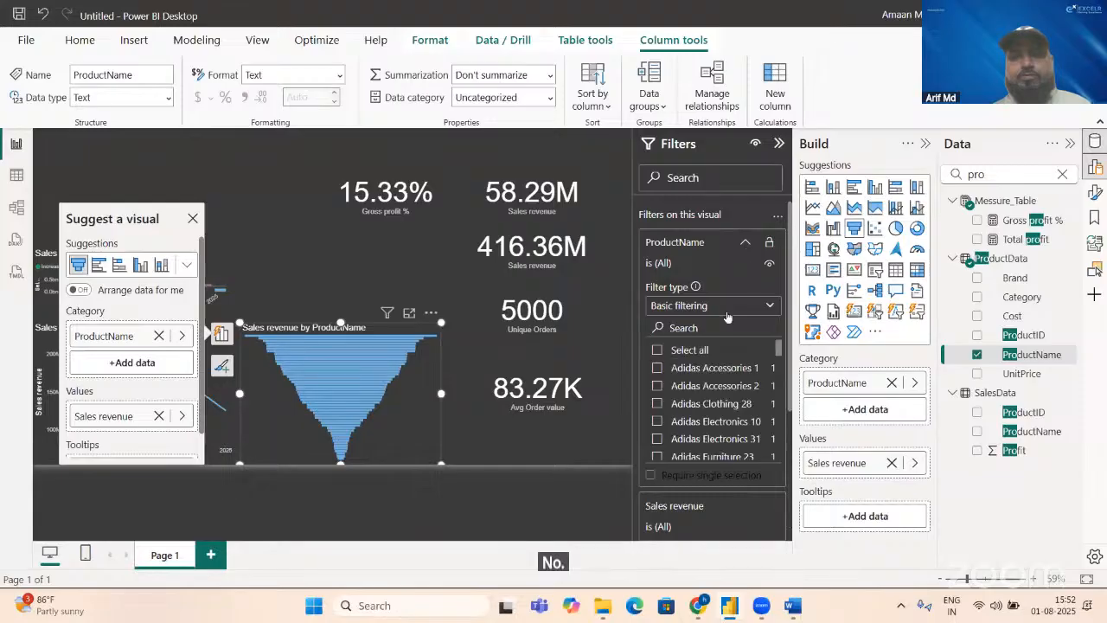
pyautogui.click(726, 312)
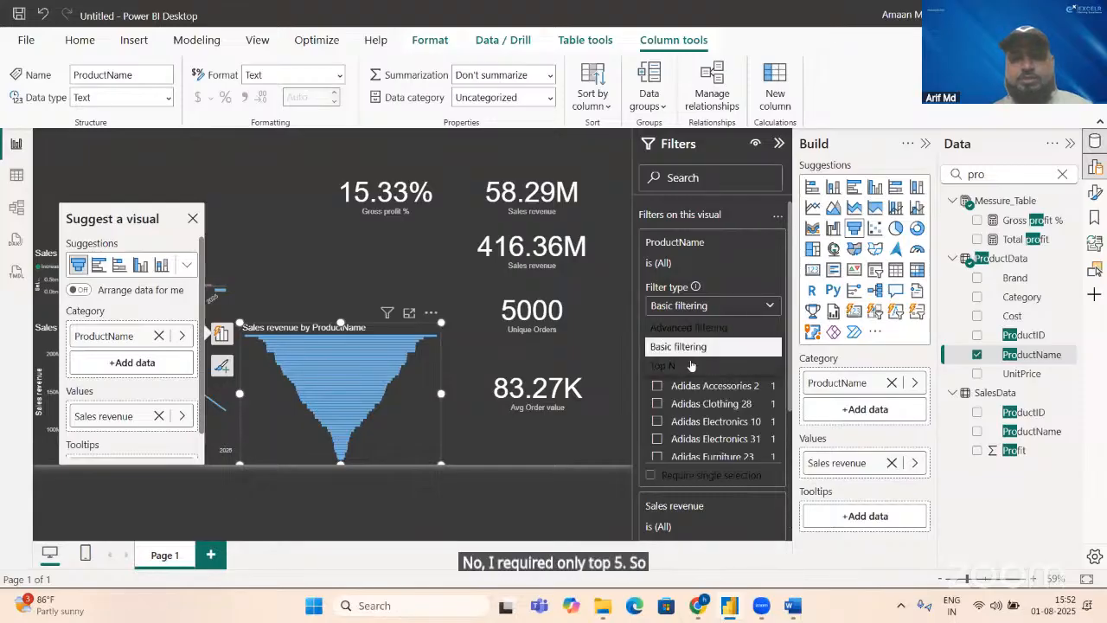
pyautogui.click(683, 367)
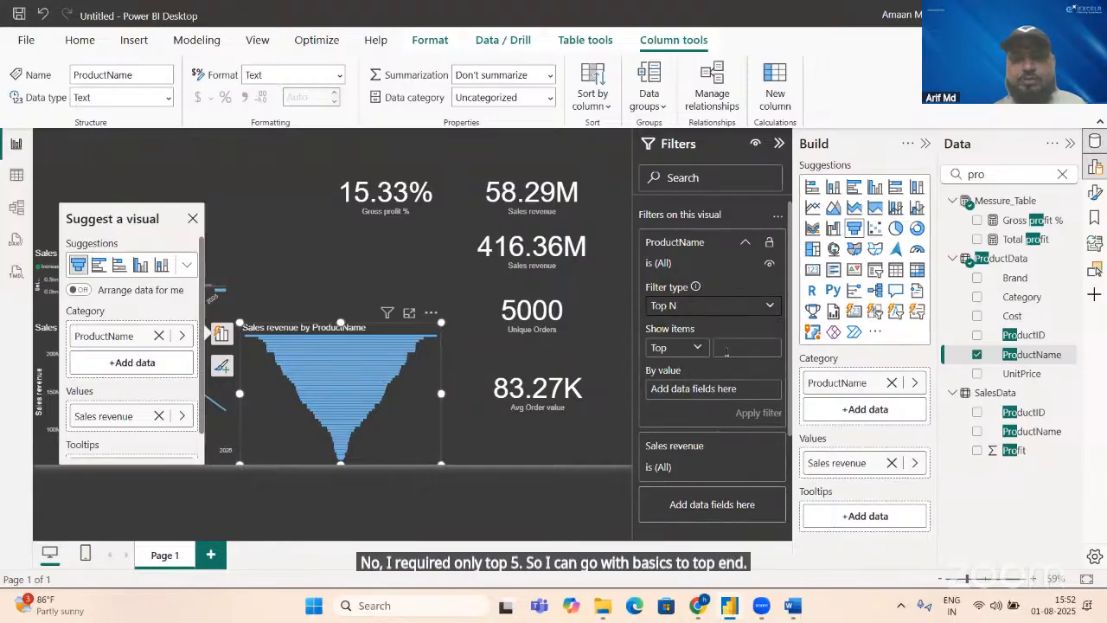
pyautogui.click(727, 348)
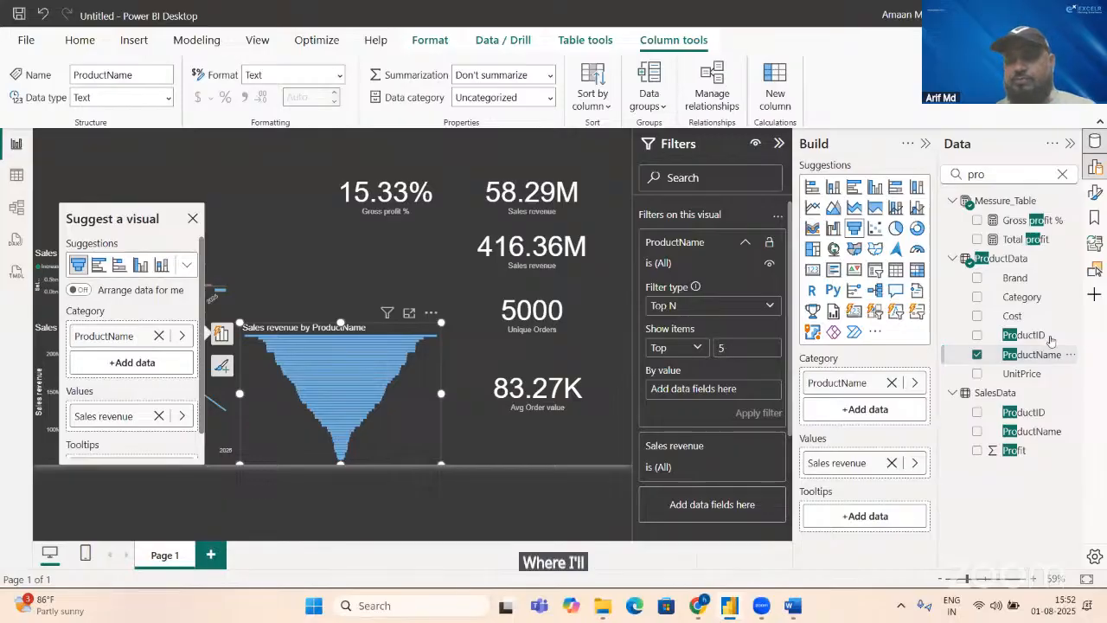
pyautogui.click(998, 175)
pyautogui.press('BackSpace')
pyautogui.press('BackSpace')
pyautogui.press('BackSpace')
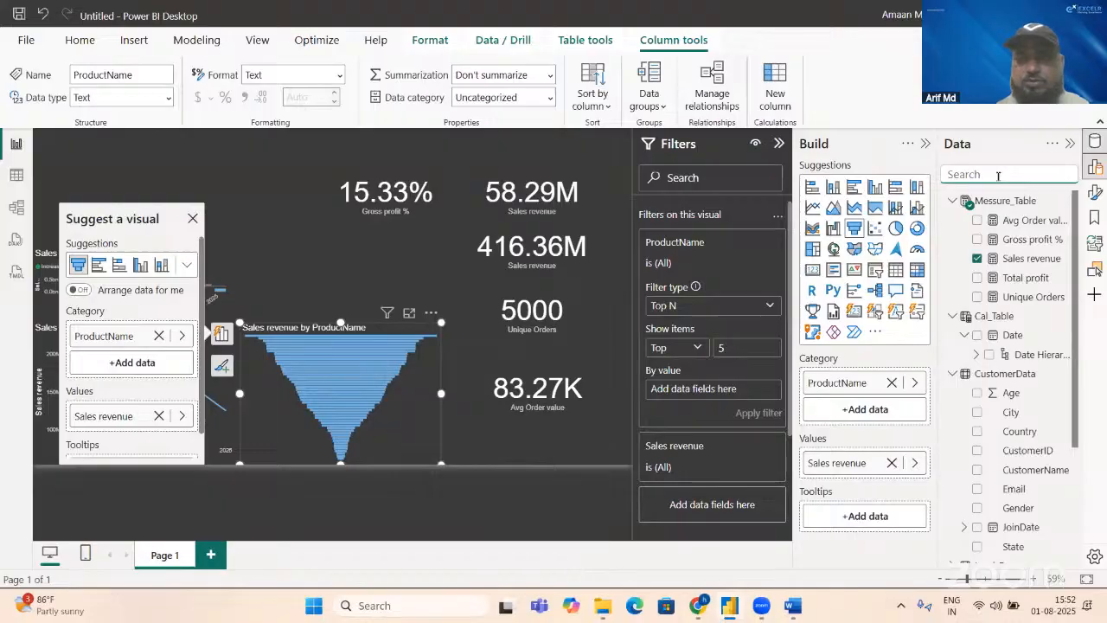
pyautogui.moveTo(1028, 262); pyautogui.dragTo(751, 388)
pyautogui.click(763, 413)
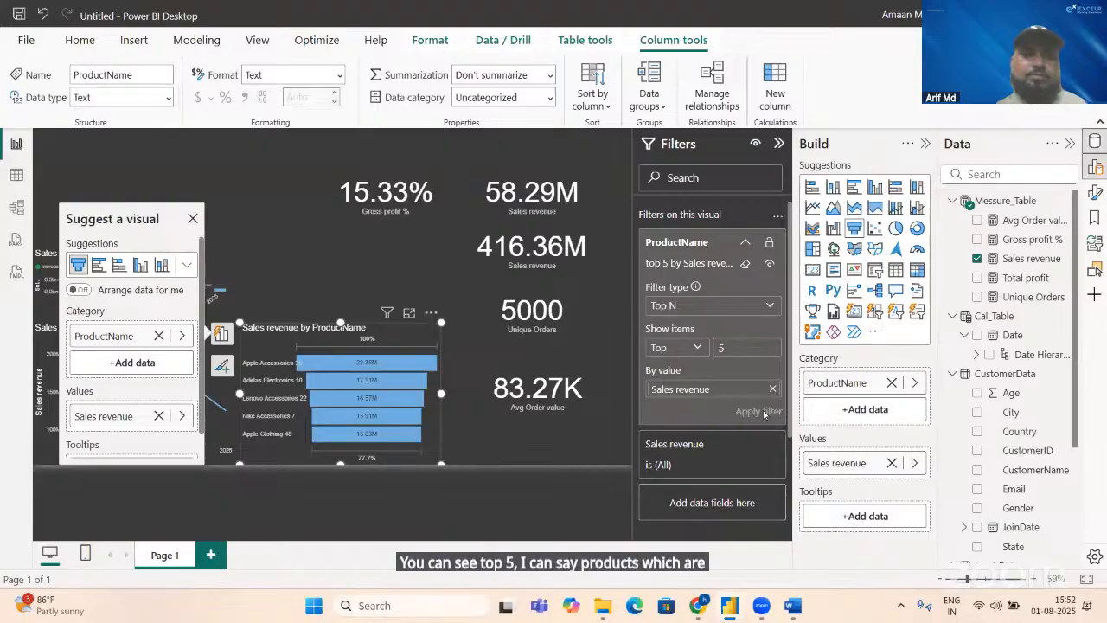
pyautogui.click(194, 217)
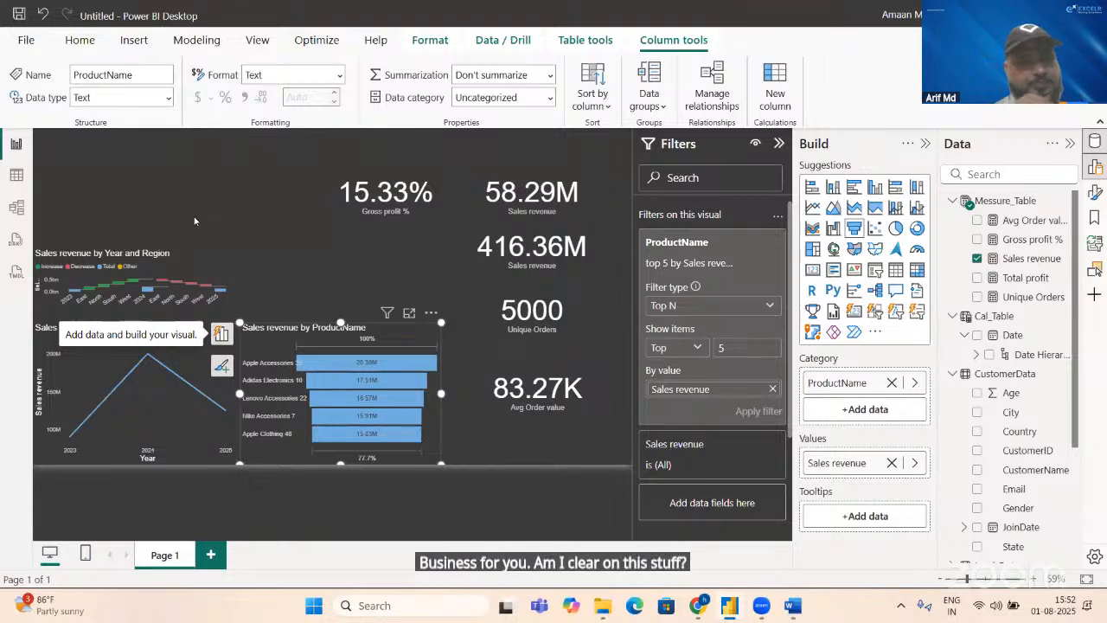
# Step: Check the Sales Conversion Rate requirement in Word and examine the LeadsData table in Power BI, including the values in its Converted column
pyautogui.hotkey('alt', 'Tab')
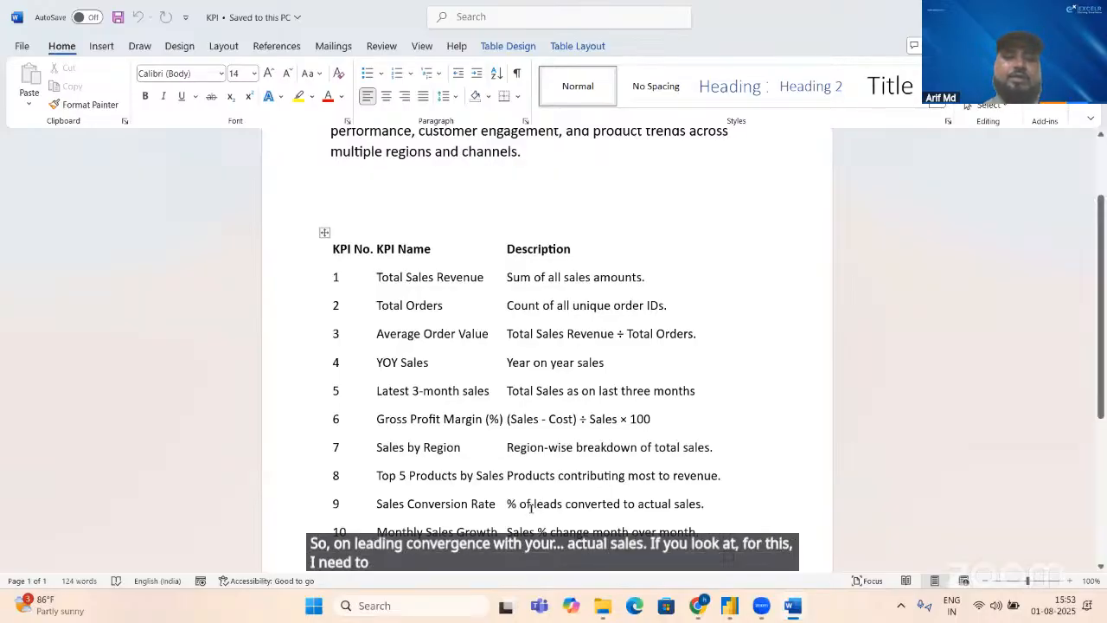
pyautogui.hotkey('alt', 'Tab')
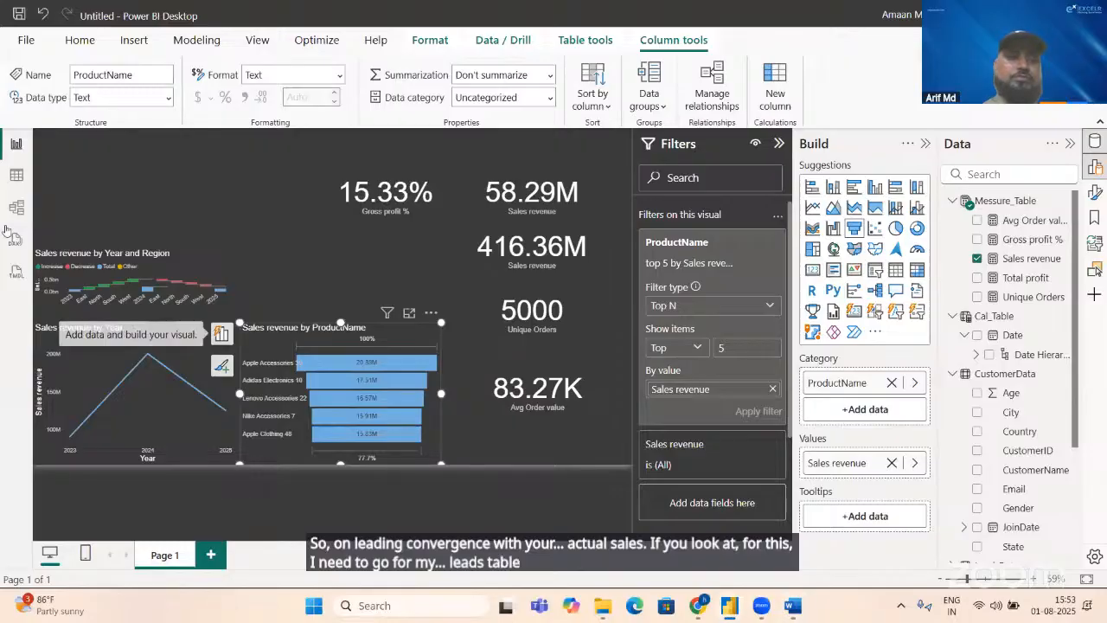
pyautogui.click(18, 177)
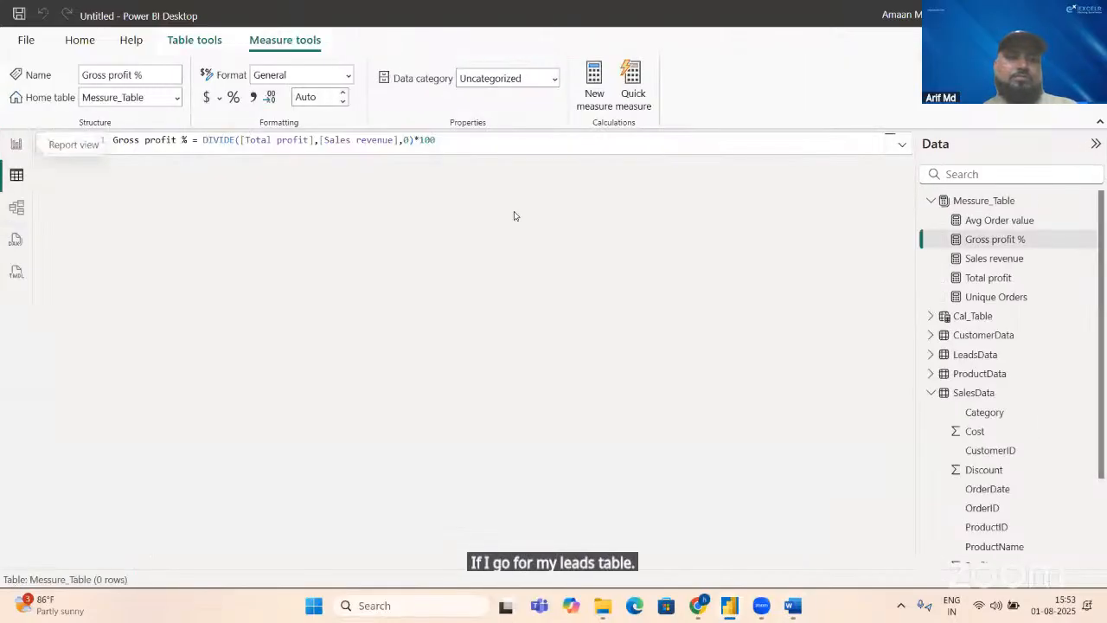
pyautogui.click(977, 356)
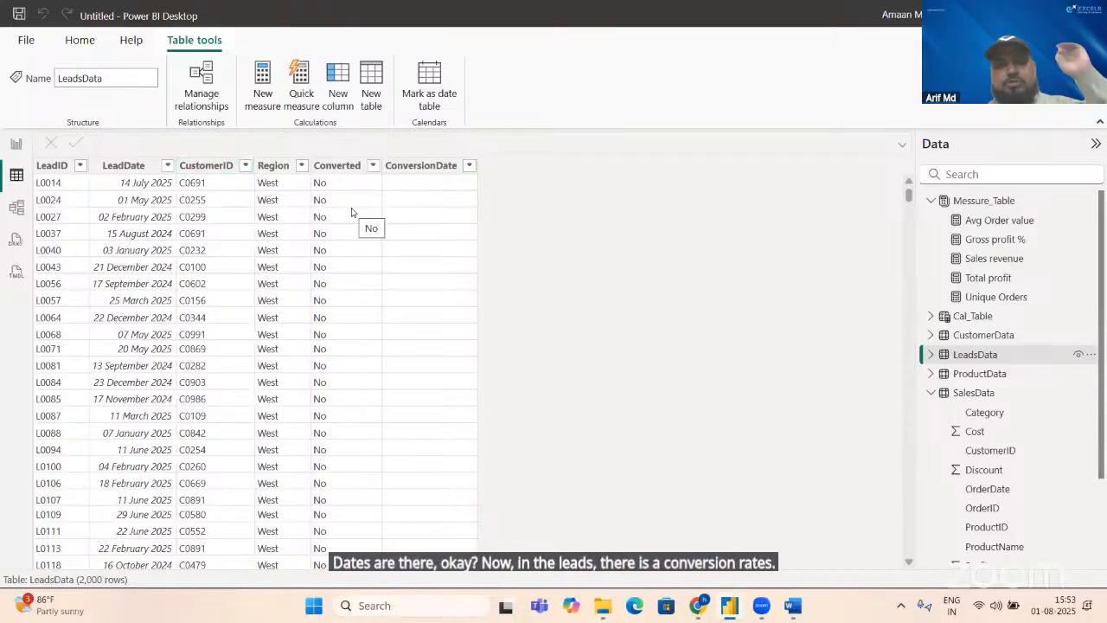
pyautogui.hotkey('alt', 'Tab')
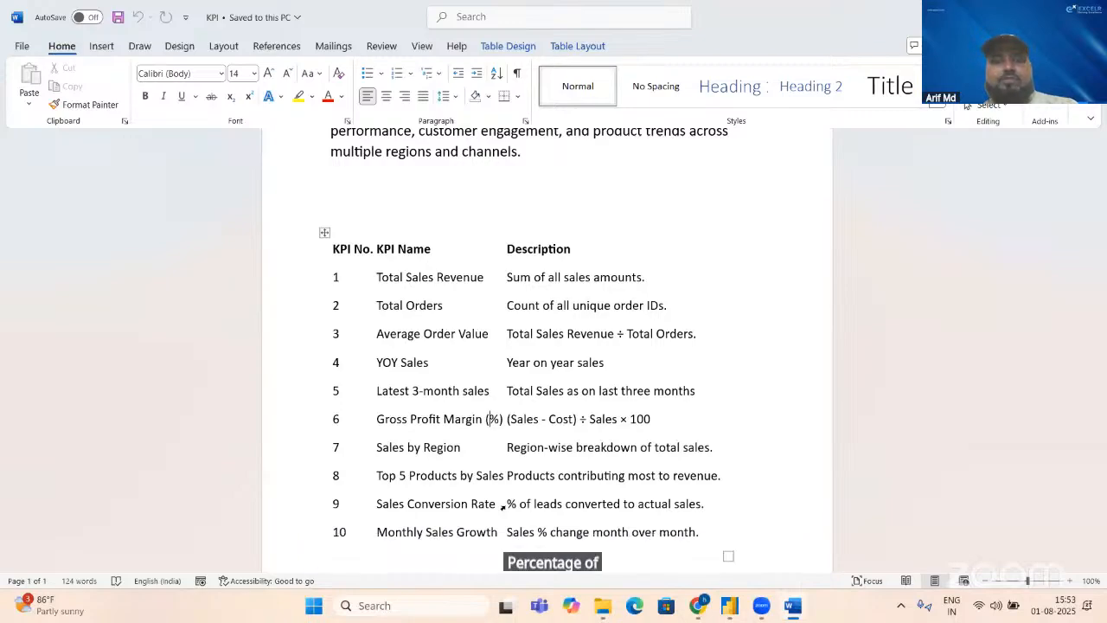
pyautogui.hotkey('alt', 'Tab')
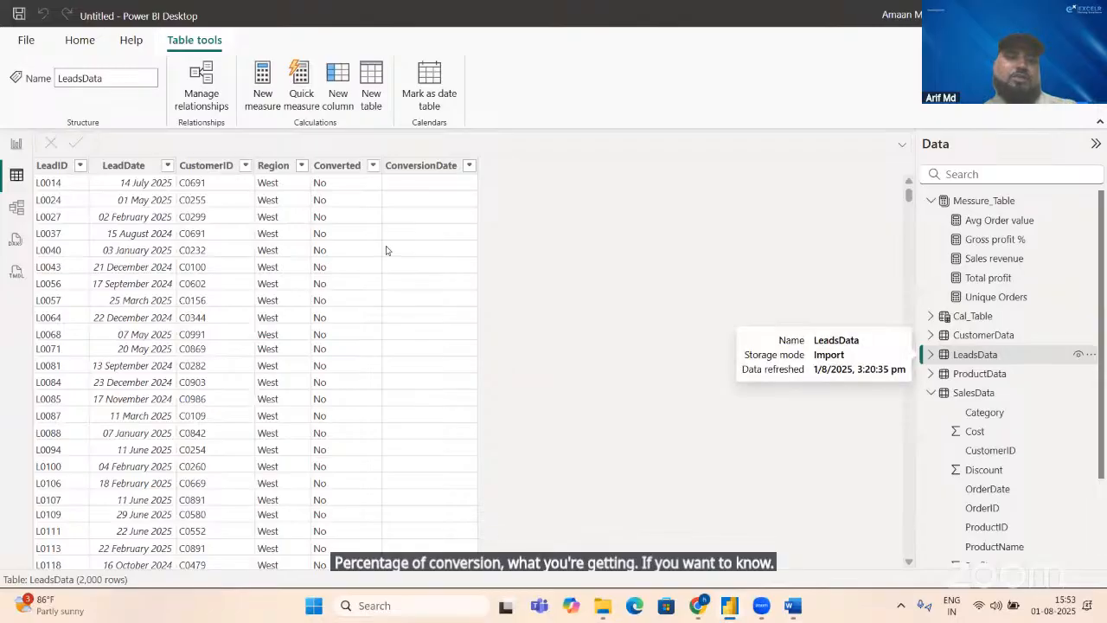
pyautogui.click(374, 167)
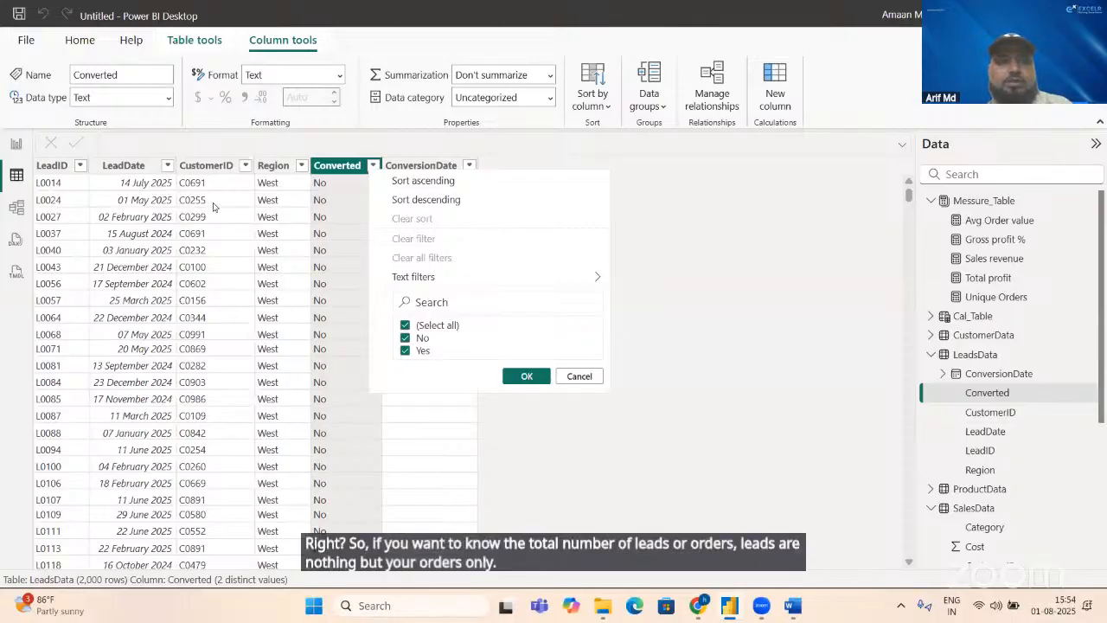
pyautogui.click(131, 165)
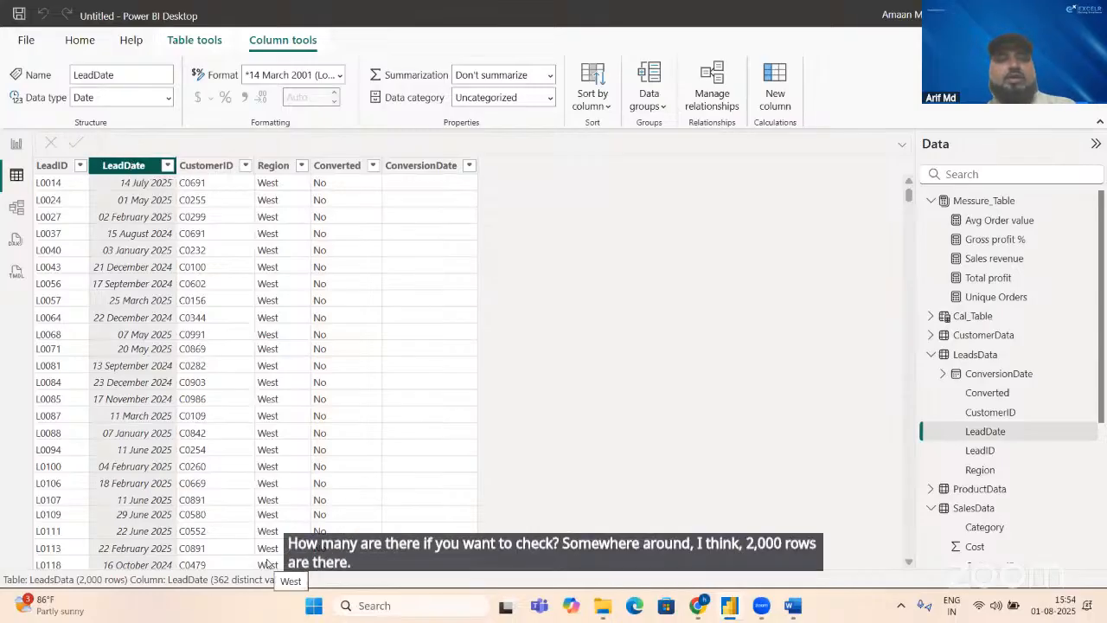
pyautogui.hotkey('alt', 'Tab')
pyautogui.hotkey('alt', 'Tab')
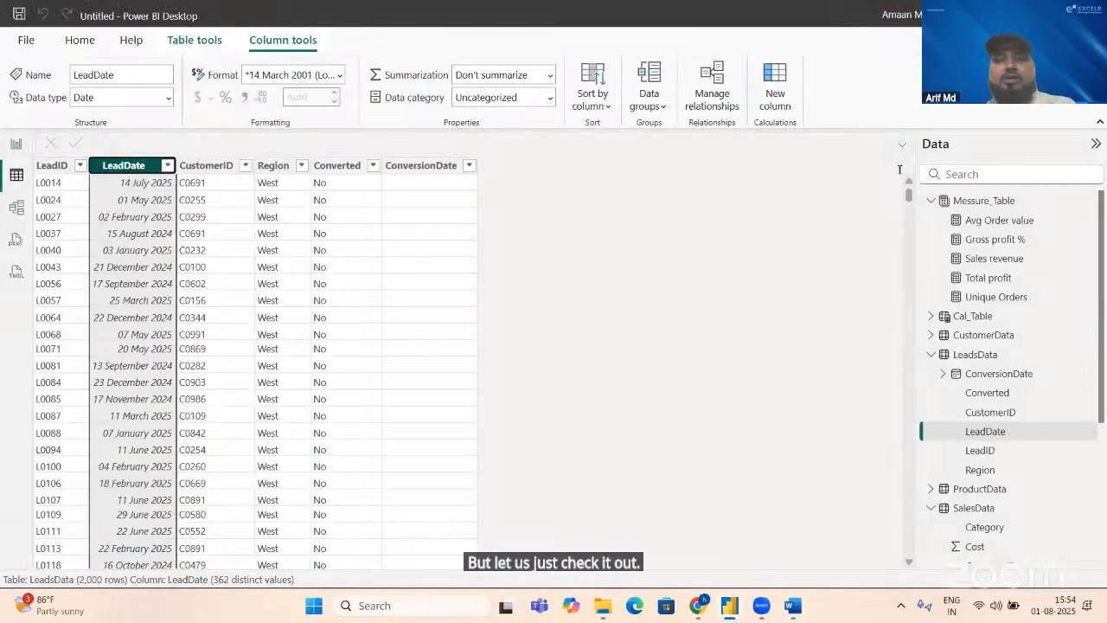
# Step: Start a new measure named Total leads in Messure_Table
pyautogui.click(969, 203)
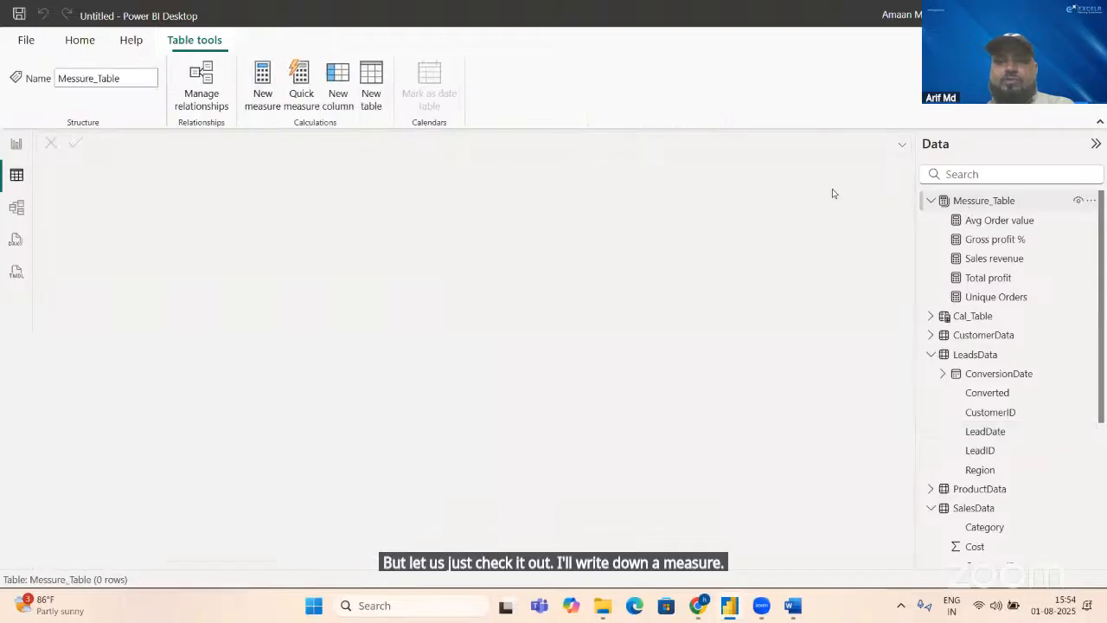
pyautogui.click(262, 87)
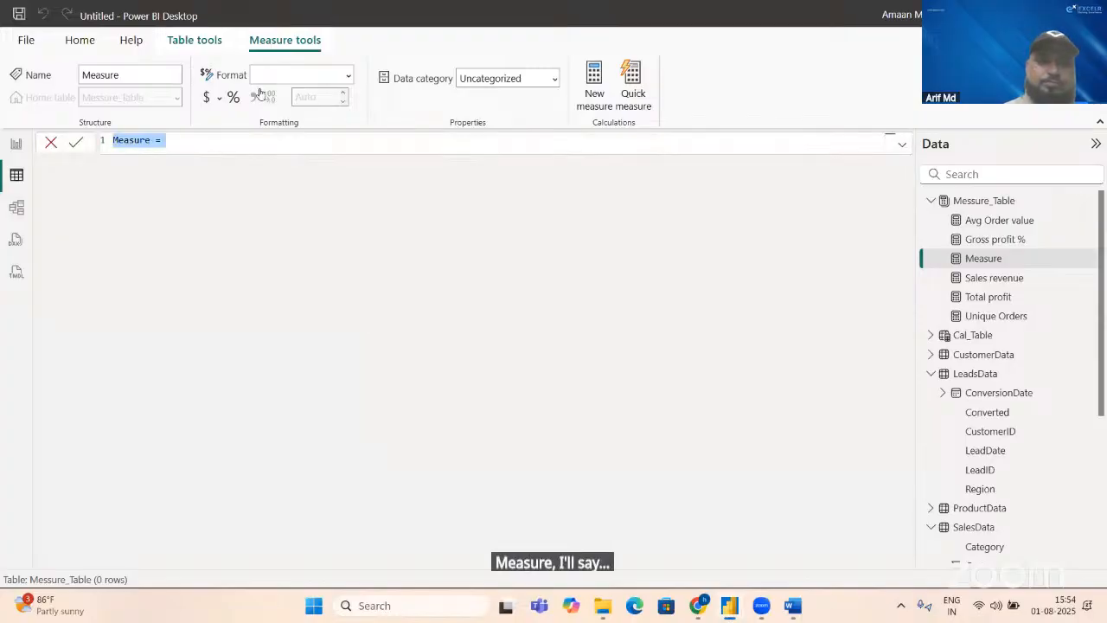
pyautogui.press('BackSpace')
pyautogui.write('T')
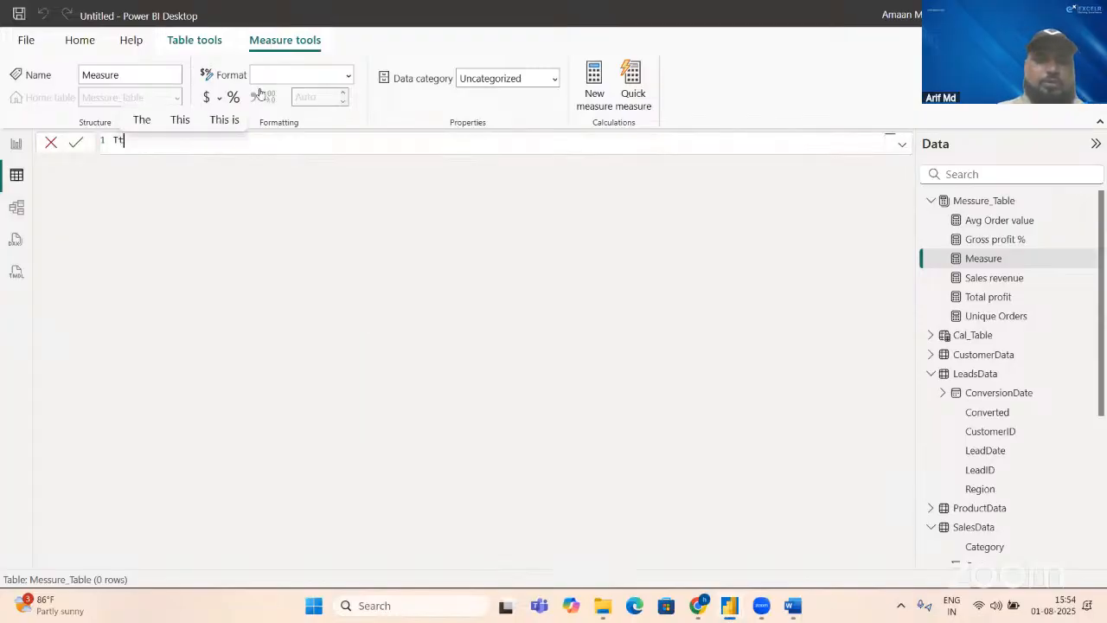
pyautogui.write('otal')
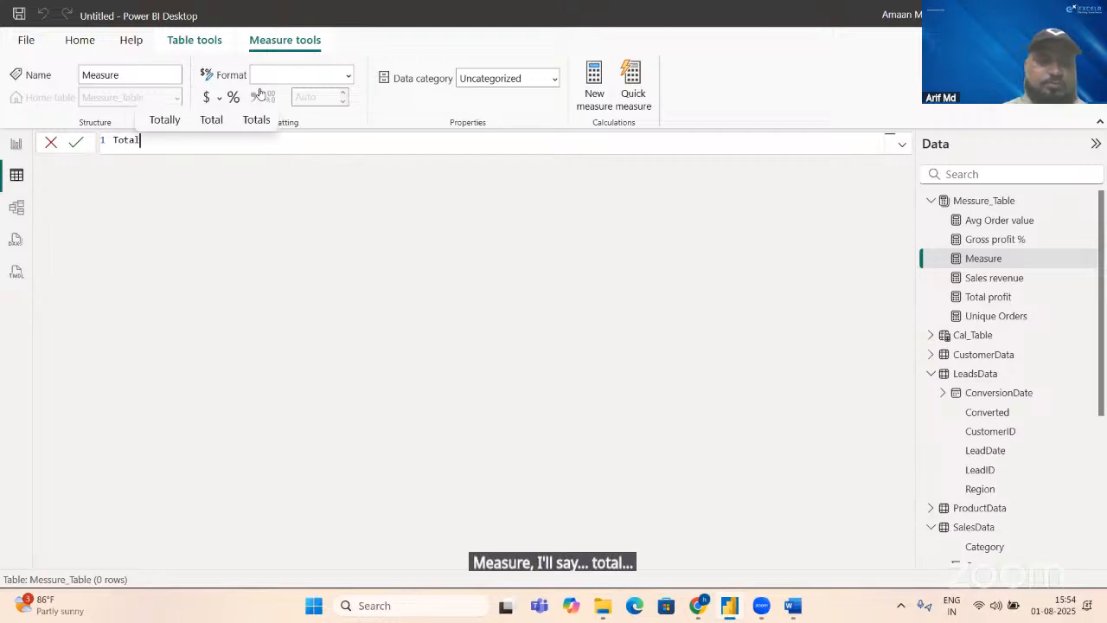
pyautogui.write(' lead')
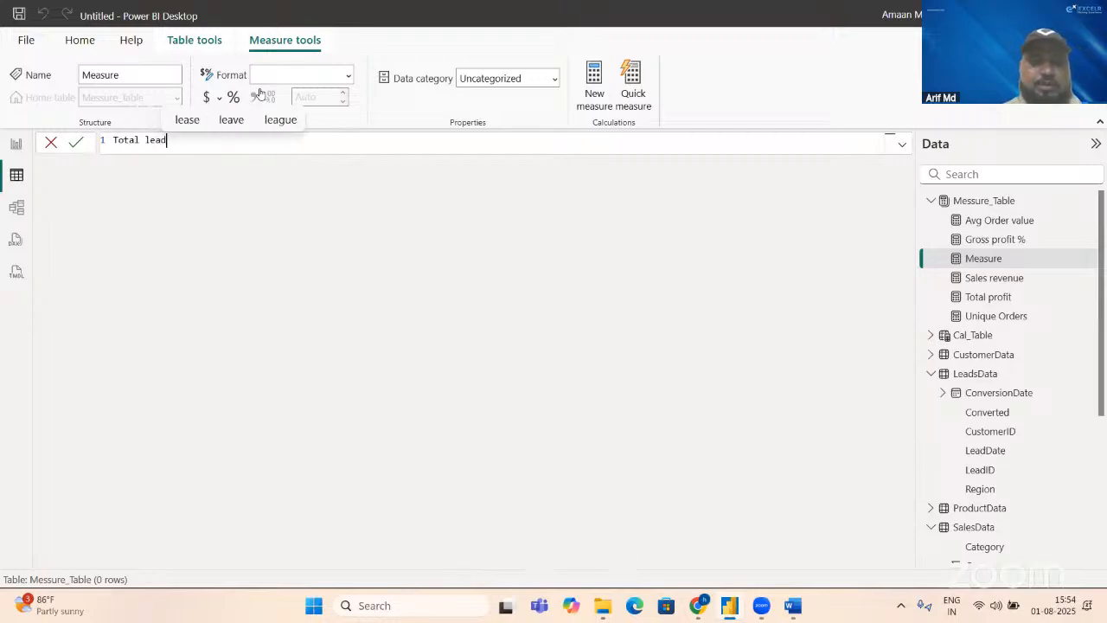
pyautogui.write('s=')
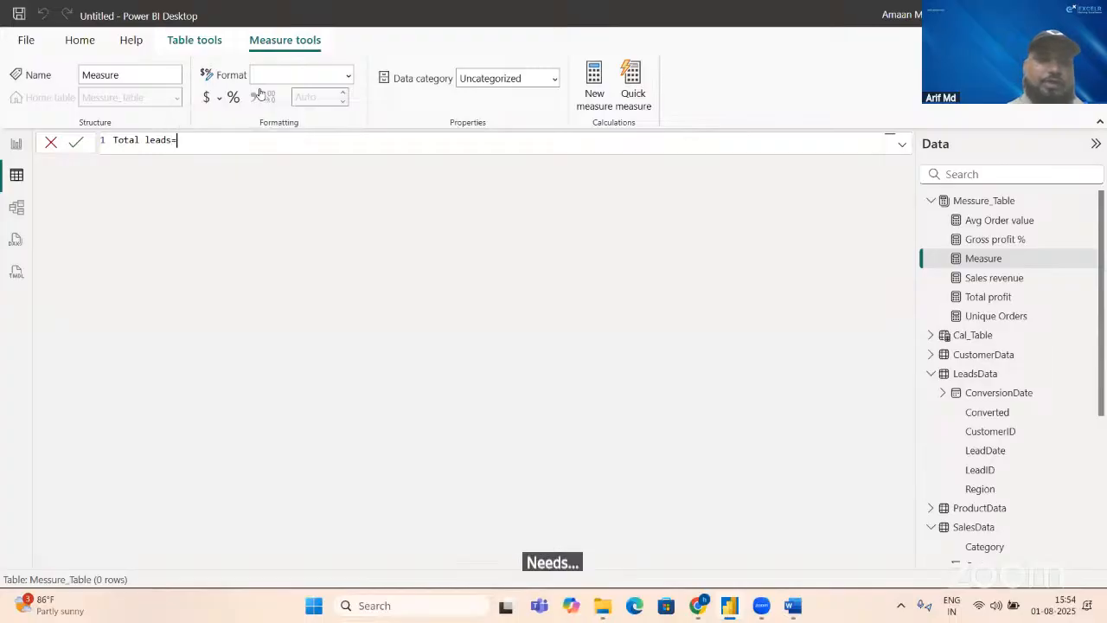
pyautogui.write('coun')
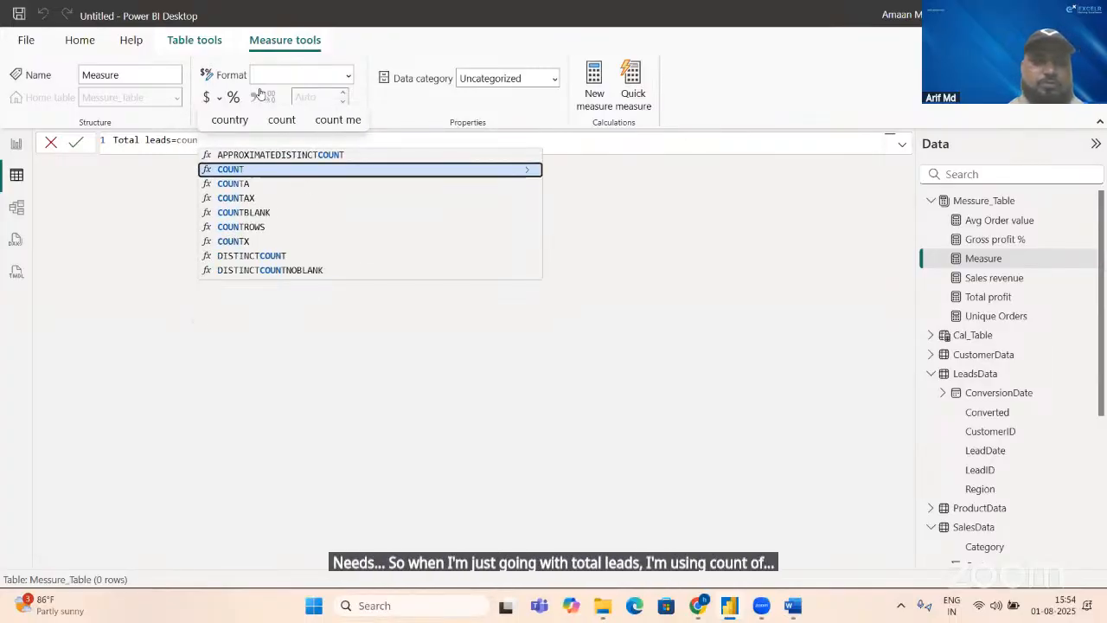
# Step: Define the Total leads measure as COUNT(LeadsData[LeadID]) and commit it
pyautogui.press('Tab')
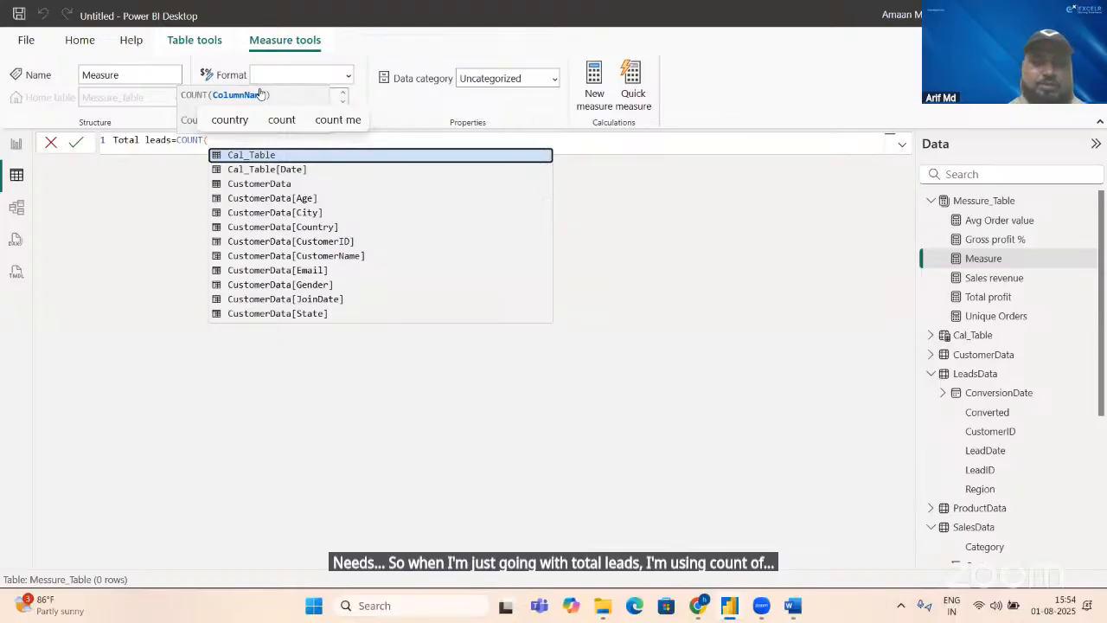
pyautogui.write('l')
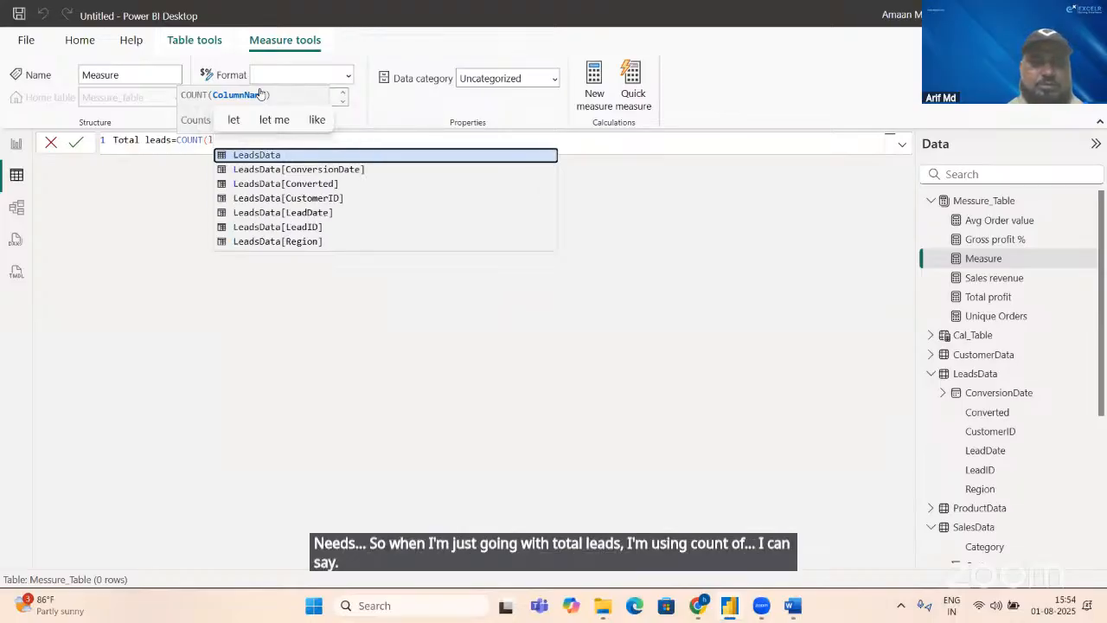
pyautogui.press('Down')
pyautogui.press('Down')
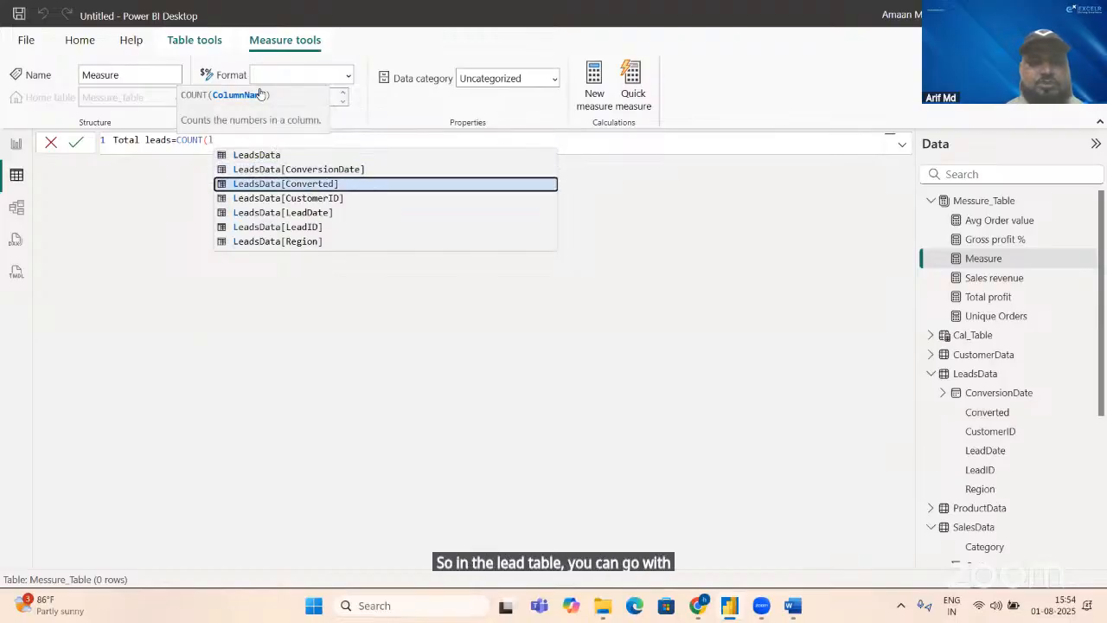
pyautogui.press('Down')
pyautogui.press('Down')
pyautogui.press('Down')
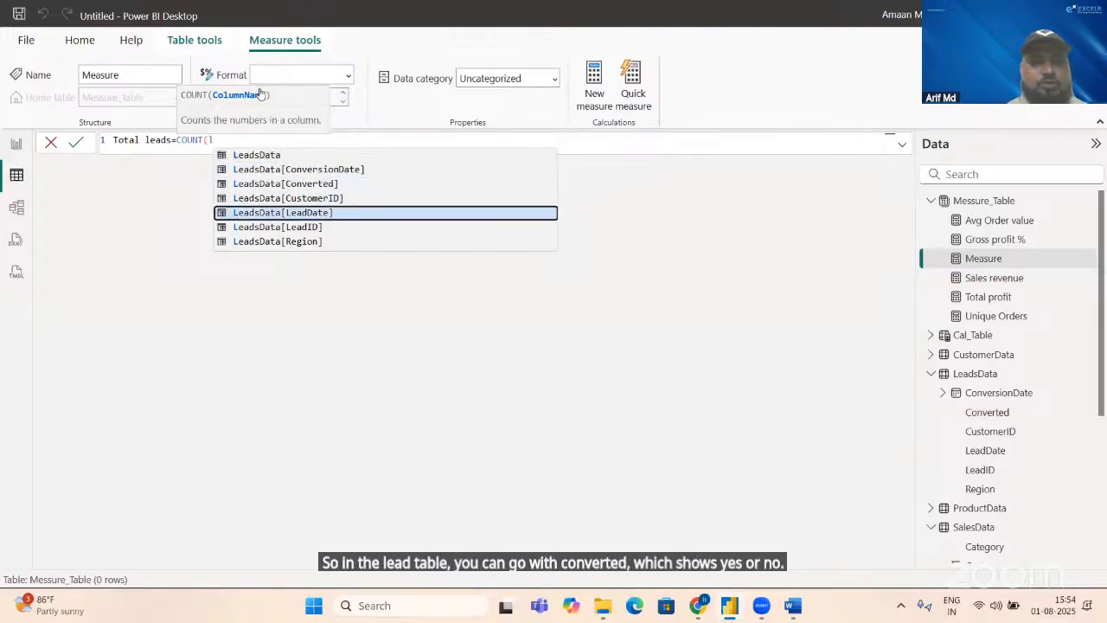
pyautogui.press('Up')
pyautogui.press('Up')
pyautogui.press('Up')
pyautogui.press('Up')
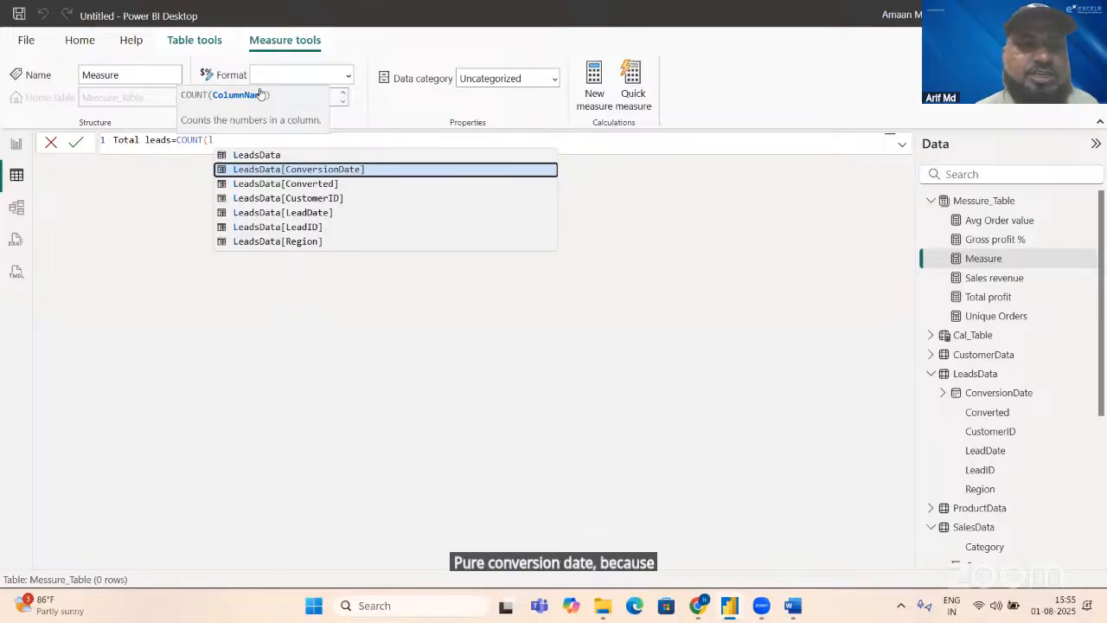
pyautogui.press('Down')
pyautogui.press('Down')
pyautogui.press('Down')
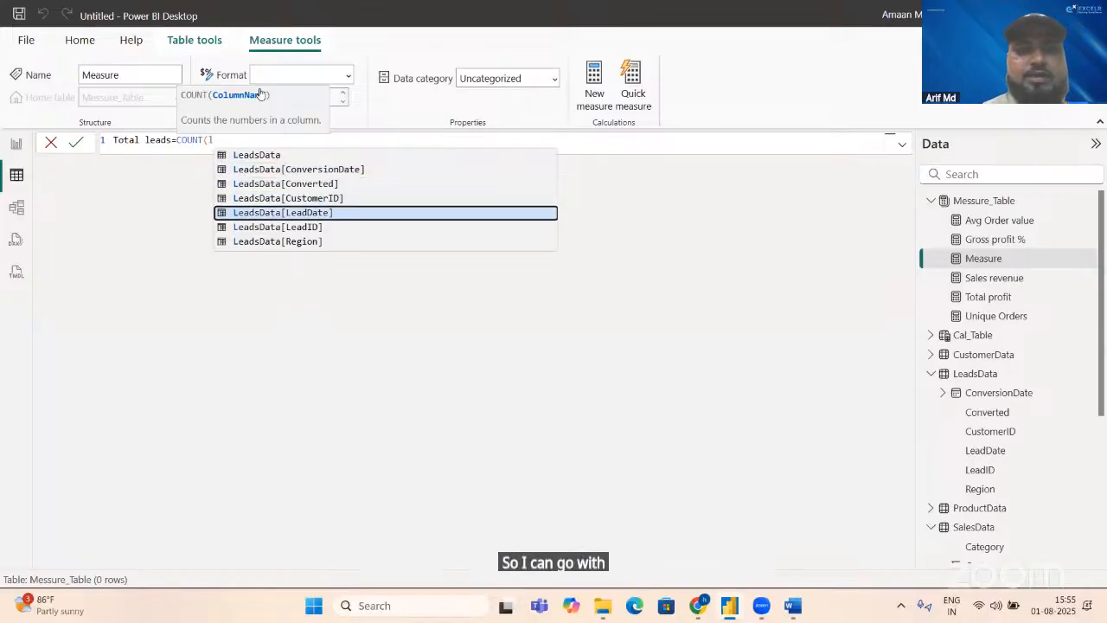
pyautogui.press('Down')
pyautogui.press('Tab')
pyautogui.write(')')
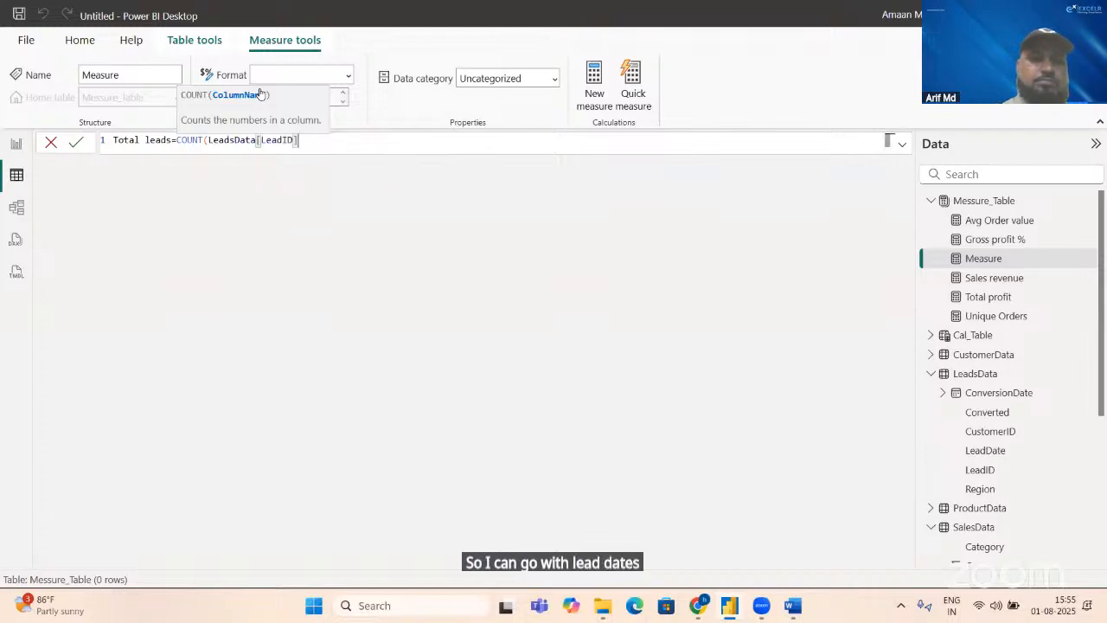
pyautogui.press('Return')
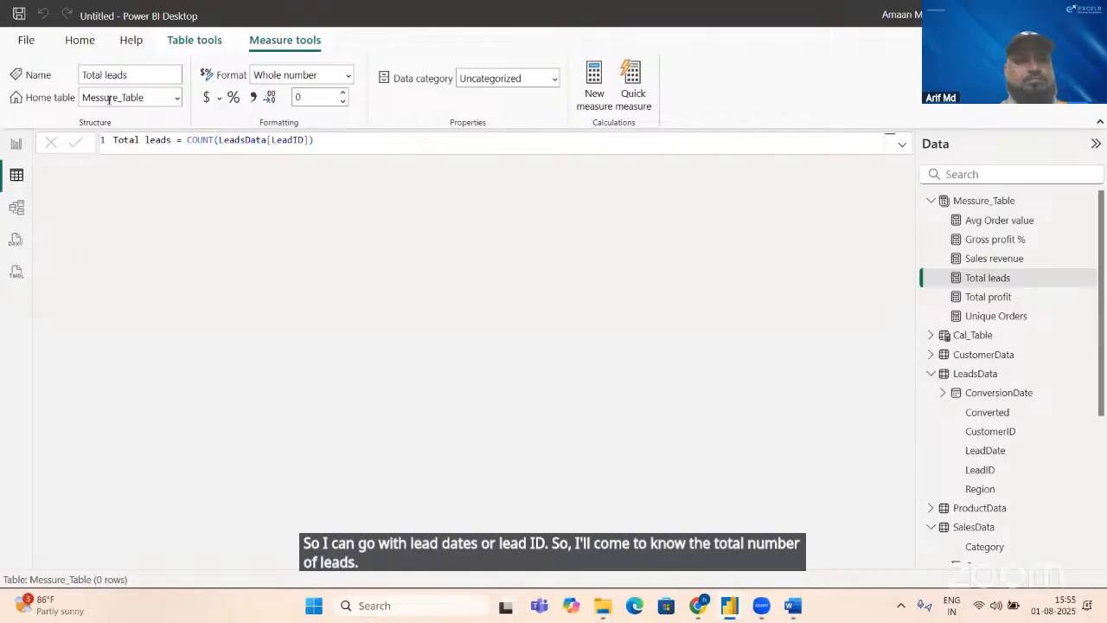
# Step: Duplicate the Gross profit % card on the report page and place the copy beside the original, above the waterfall chart
pyautogui.click(16, 143)
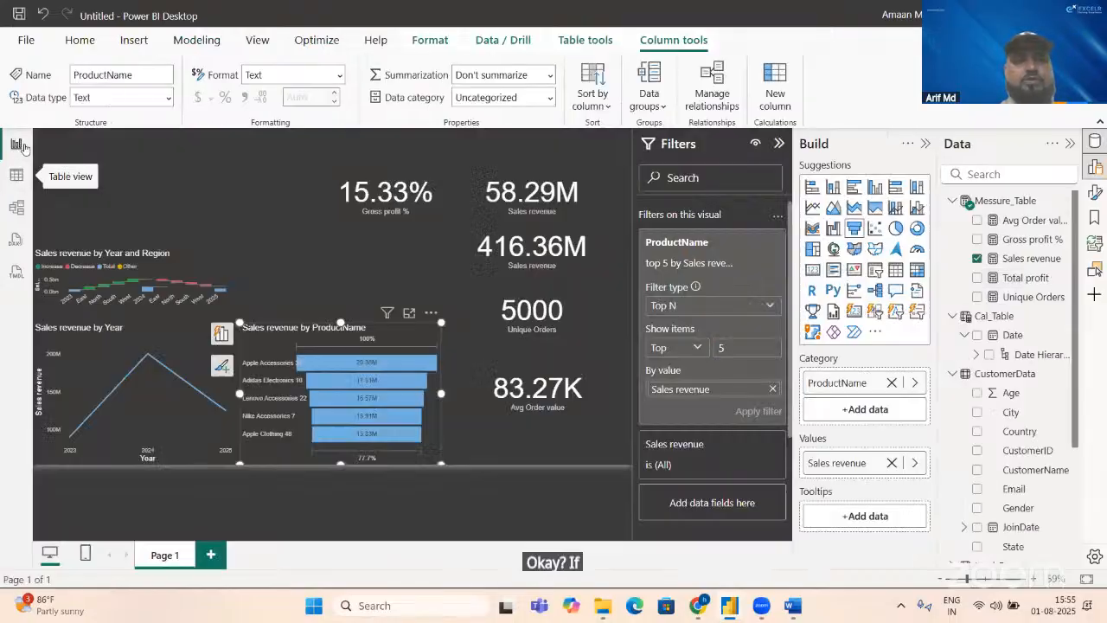
pyautogui.click(383, 215)
pyautogui.click(384, 216)
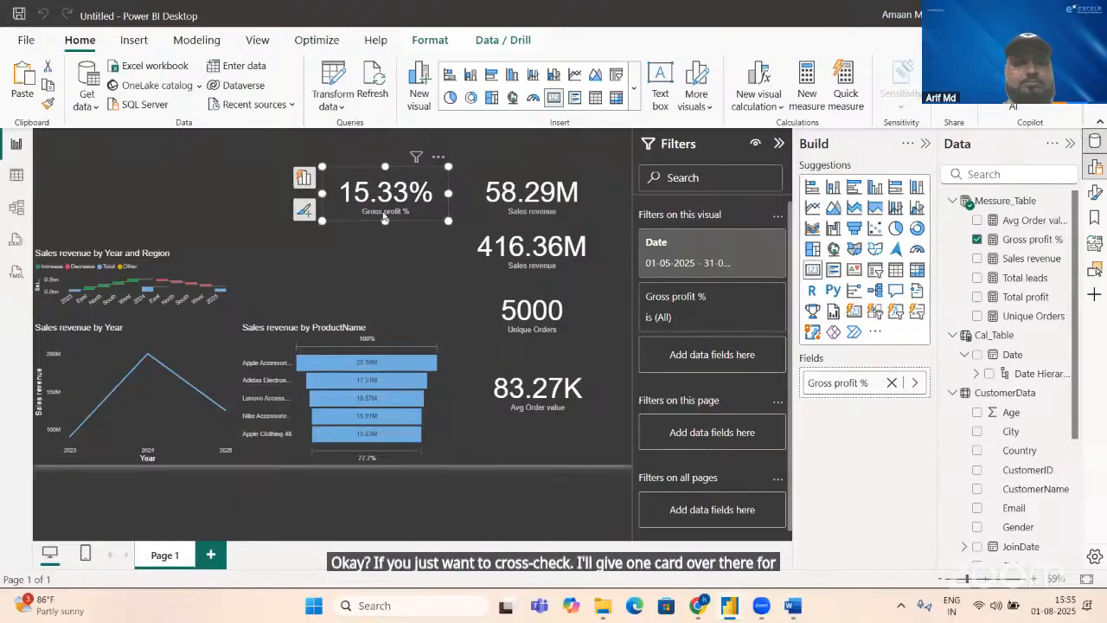
pyautogui.hotkey('ctrl', 'c')
pyautogui.hotkey('ctrl', 'v')
pyautogui.moveTo(331, 214); pyautogui.dragTo(162, 200)
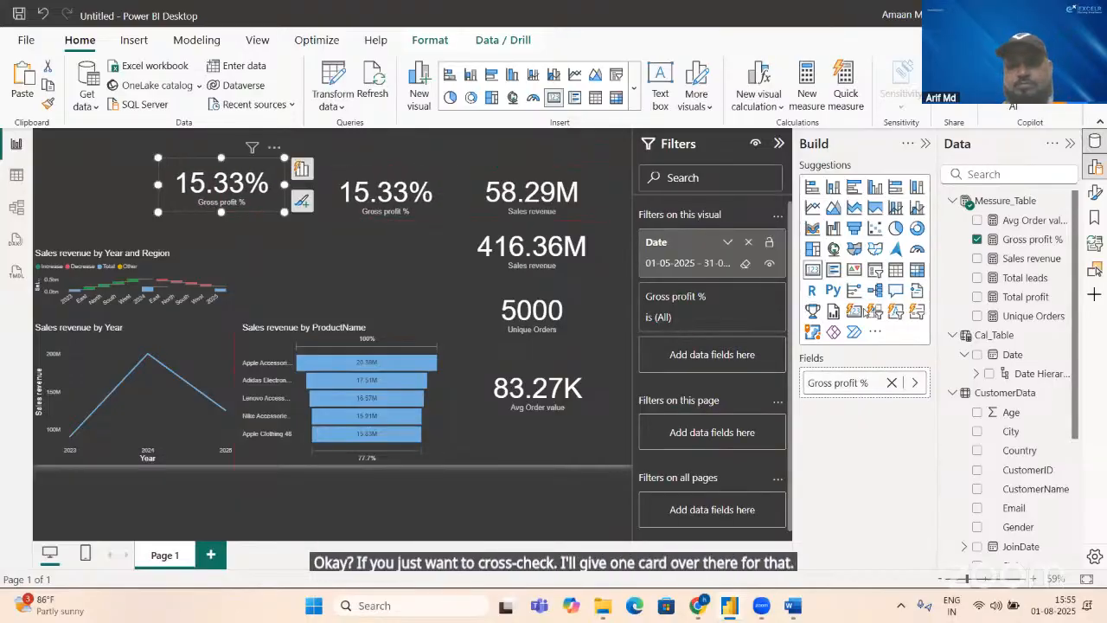
# Step: Turn the copied card into a slightly larger multi-row card that shows Total leads instead of Gross profit %, without the Date filter
pyautogui.click(893, 383)
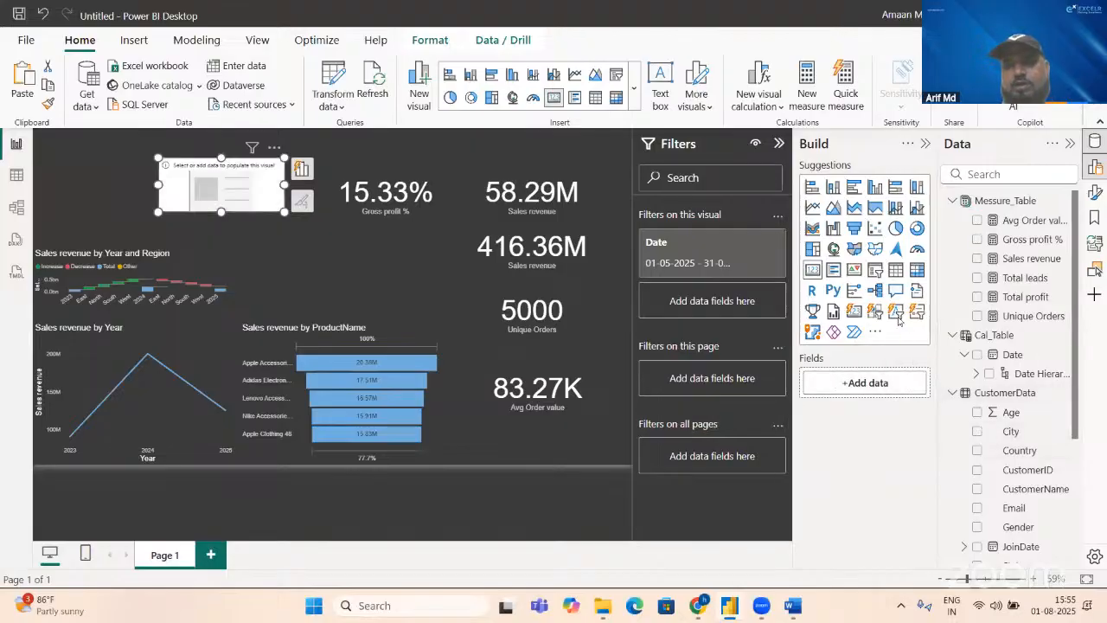
pyautogui.click(833, 271)
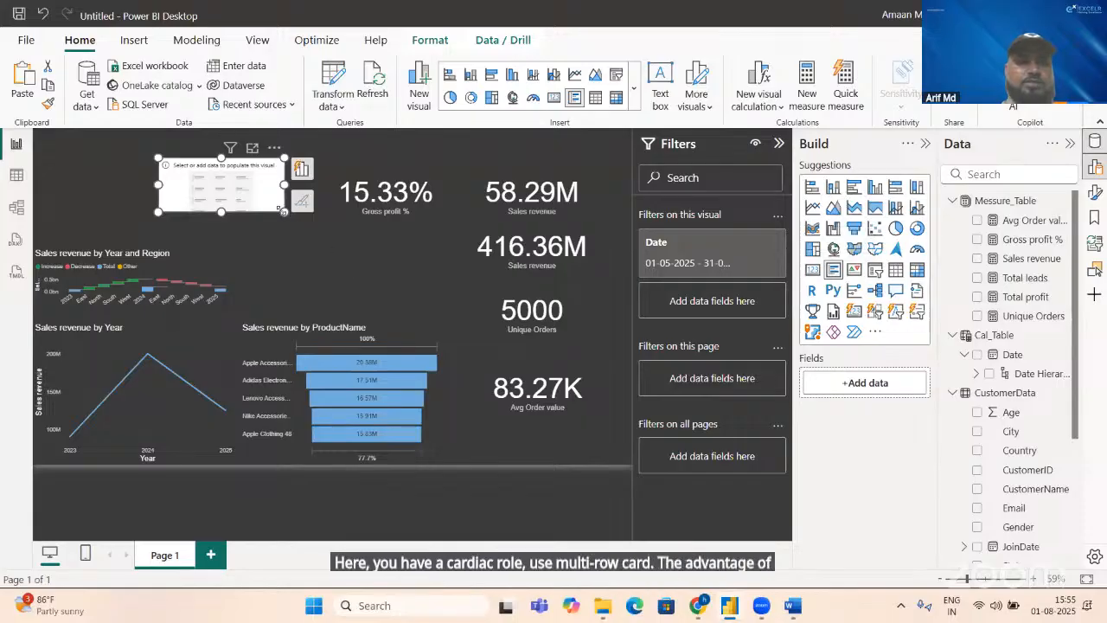
pyautogui.moveTo(282, 210); pyautogui.dragTo(295, 242)
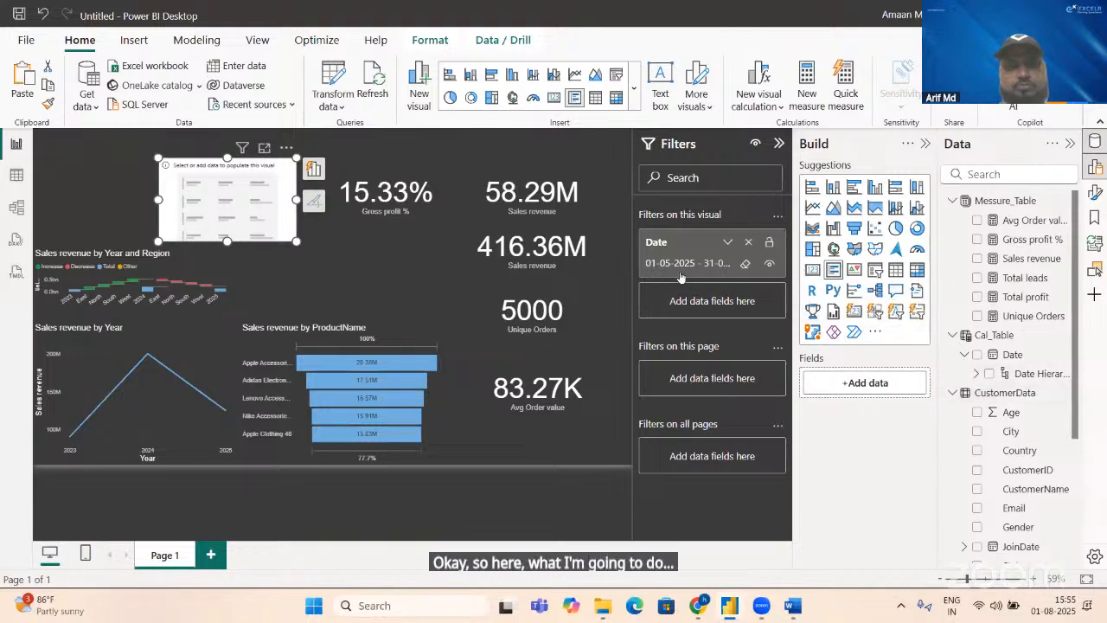
pyautogui.click(749, 244)
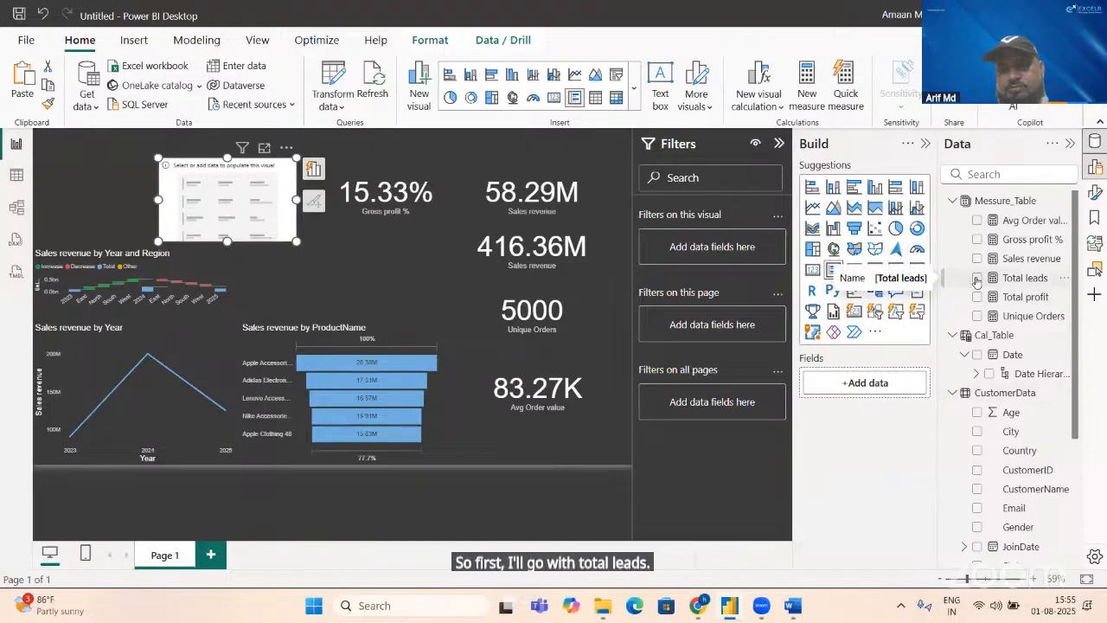
pyautogui.click(977, 278)
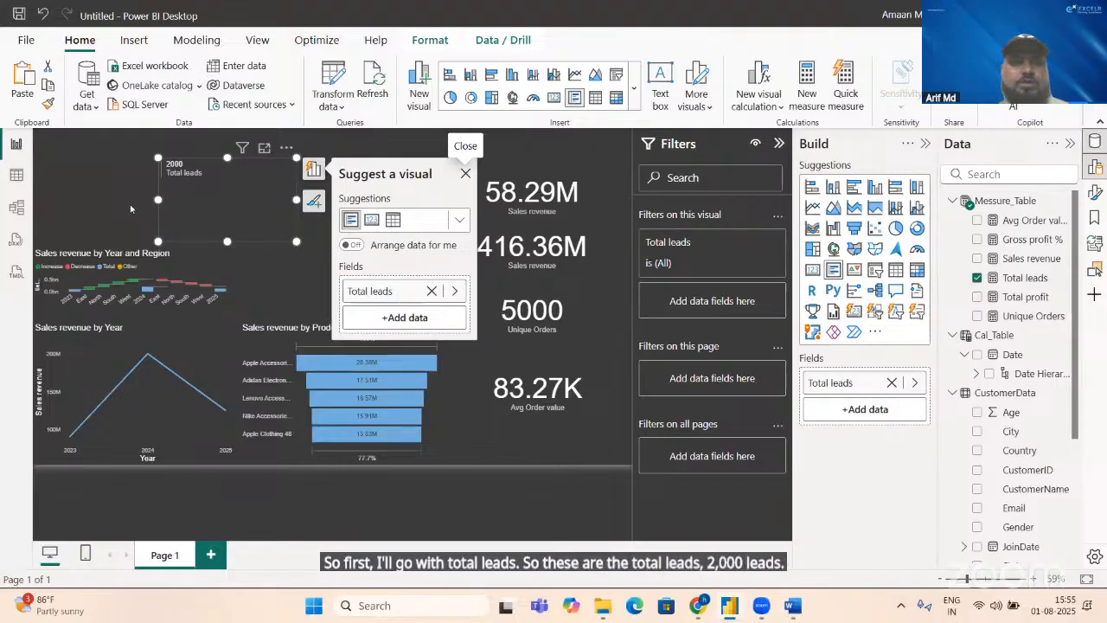
# Step: Cross-check the number of converted leads by filtering the Converted column of LeadsData to Yes, and clear the filter
pyautogui.hotkey('alt', 'Tab')
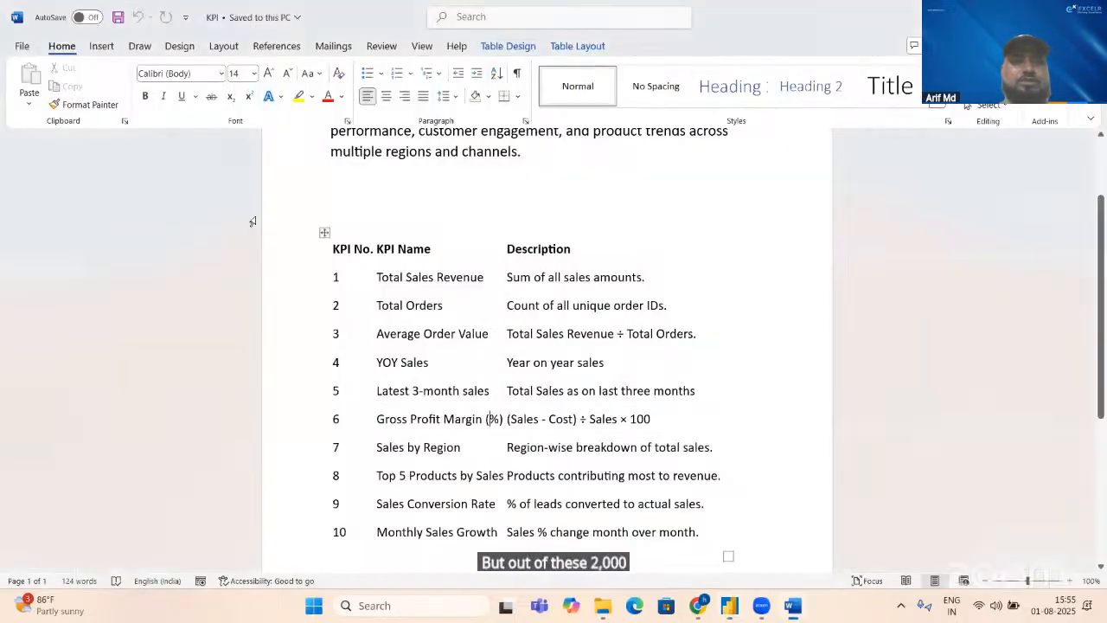
pyautogui.hotkey('alt', 'Tab')
pyautogui.hotkey('alt', 'Tab')
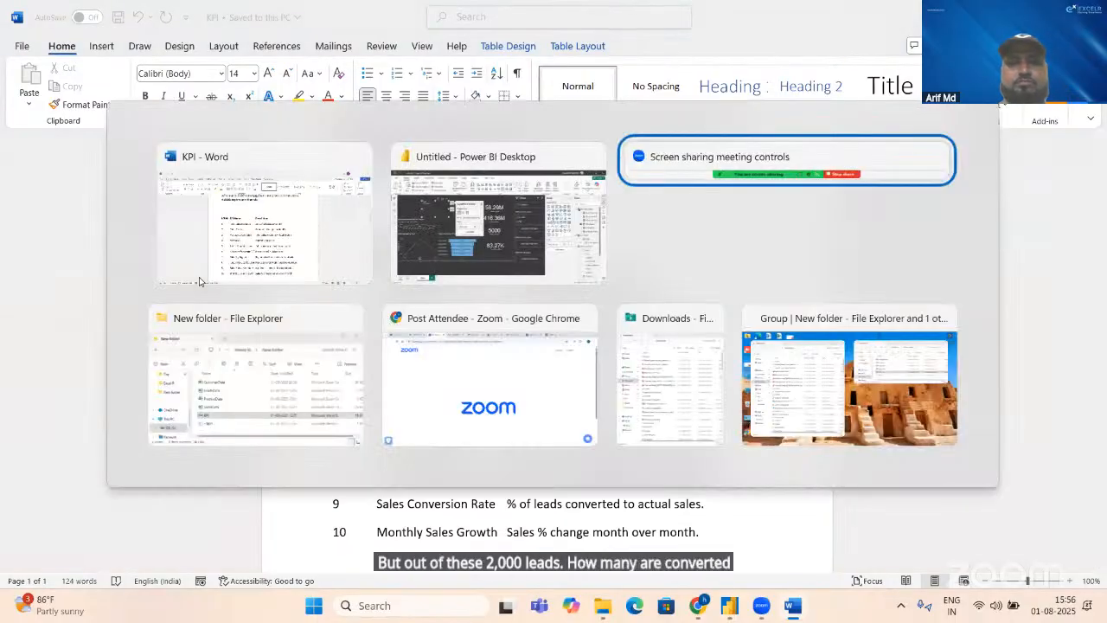
pyautogui.hotkey('alt', 'shift', 'Tab')
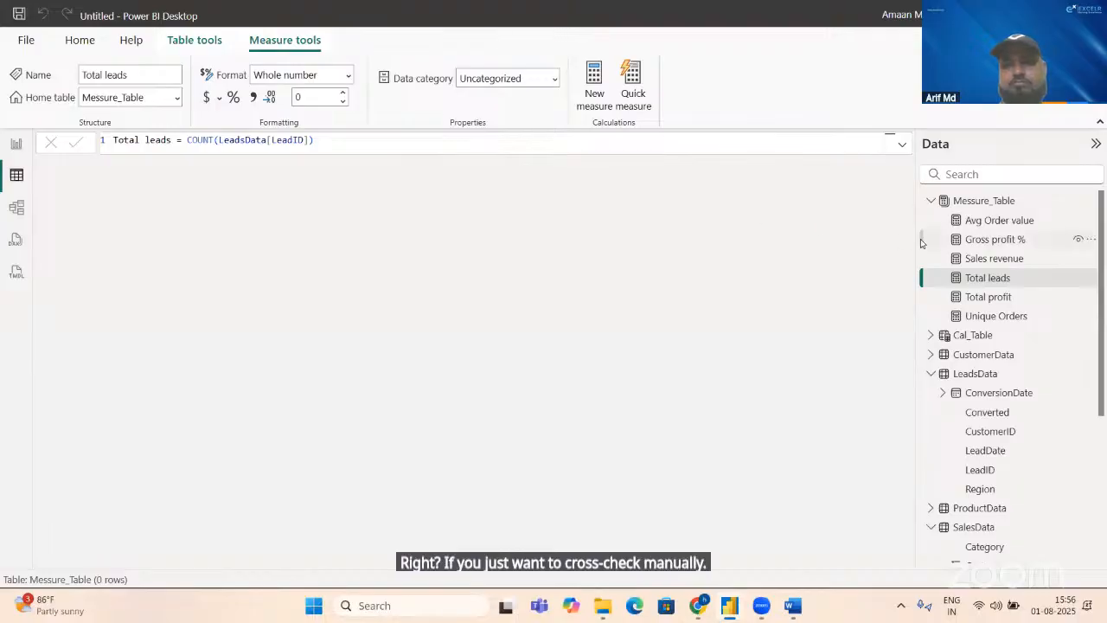
pyautogui.click(978, 375)
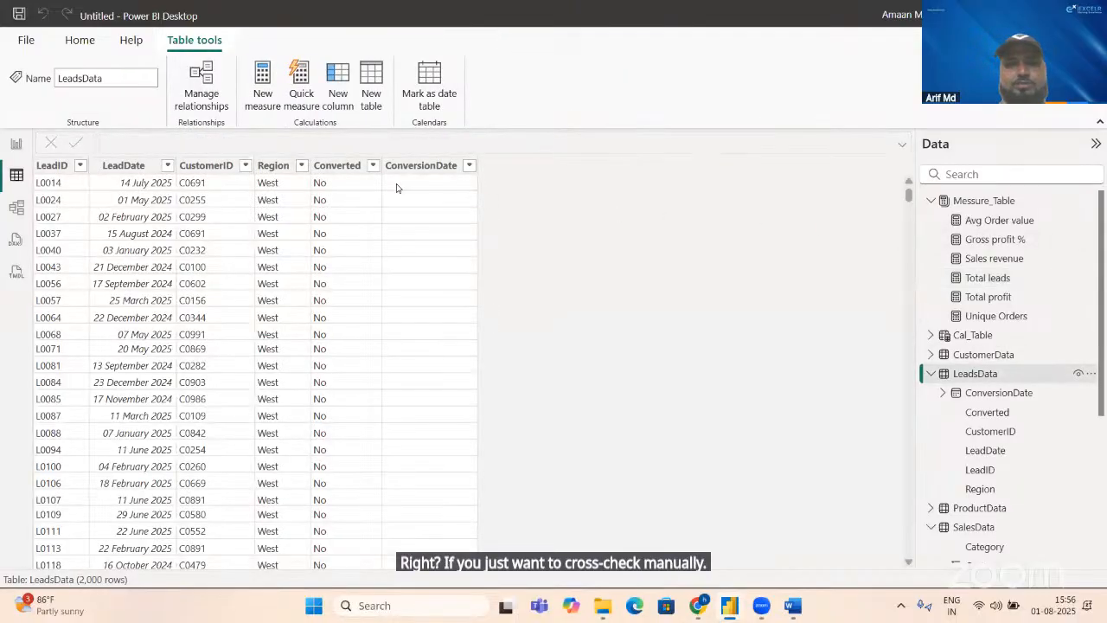
pyautogui.click(372, 165)
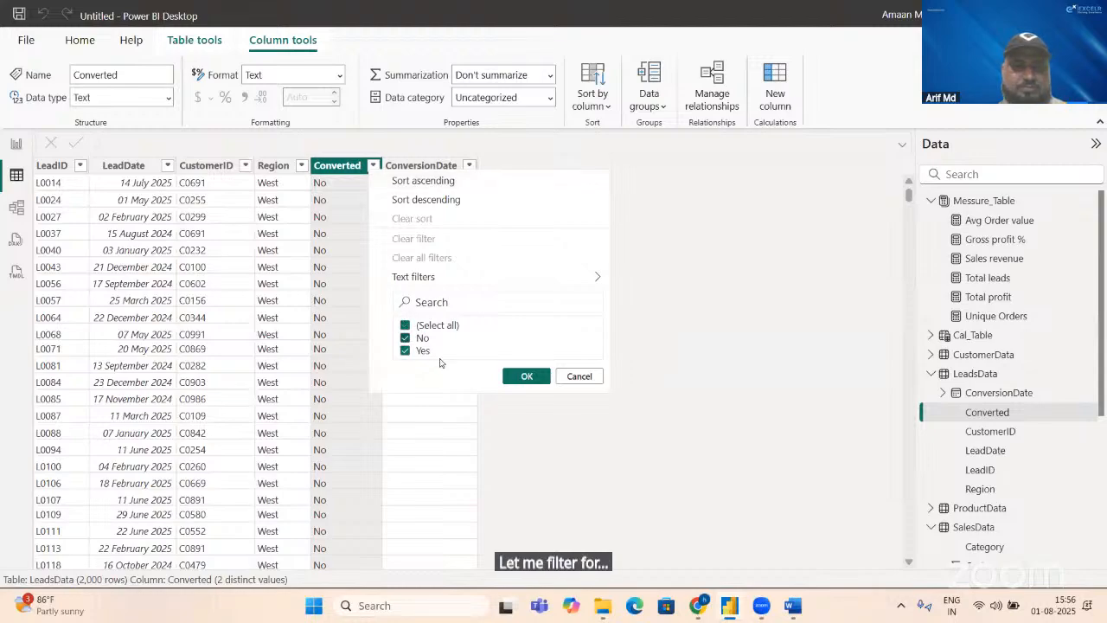
pyautogui.click(404, 338)
pyautogui.click(525, 376)
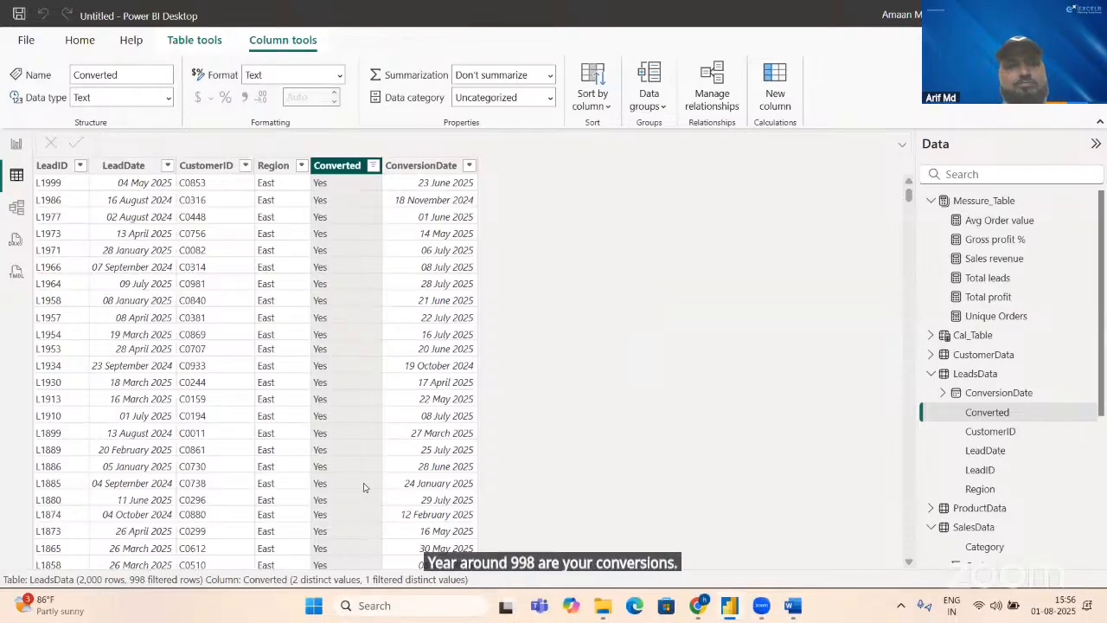
pyautogui.click(374, 167)
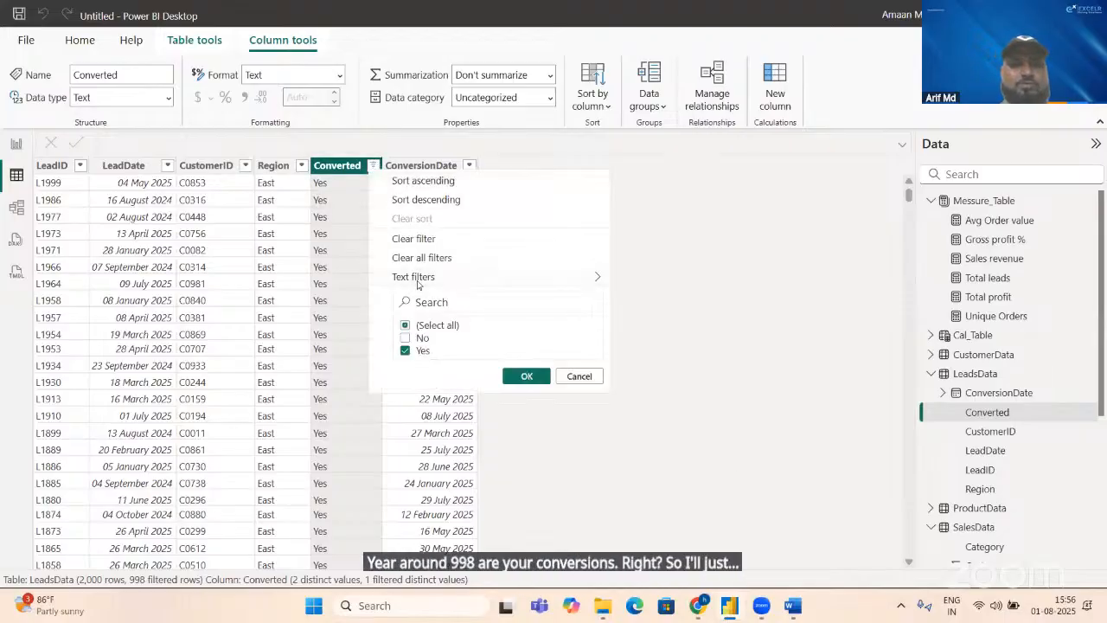
pyautogui.click(420, 246)
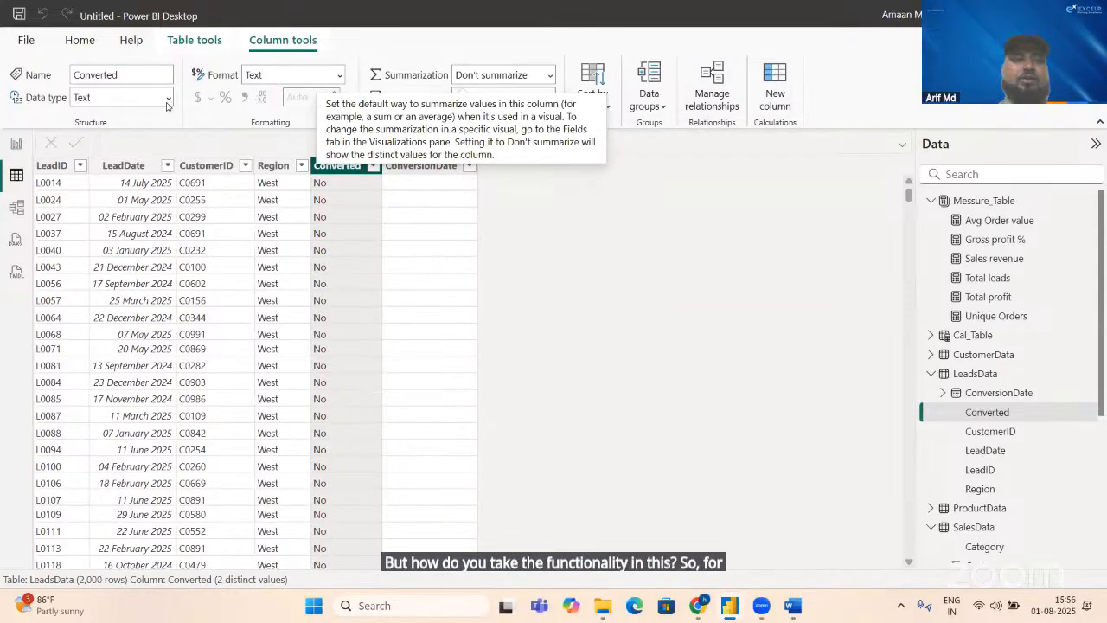
# Step: Start a new measure in the LeadsData table and try to open Copilot for help with the formula
pyautogui.click(75, 42)
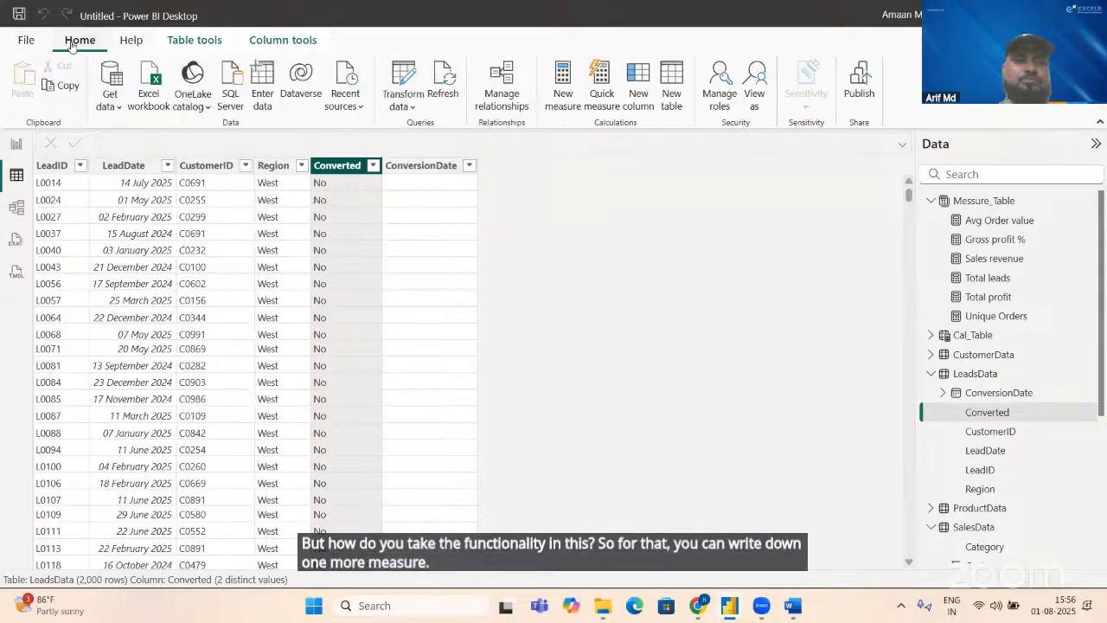
pyautogui.click(559, 87)
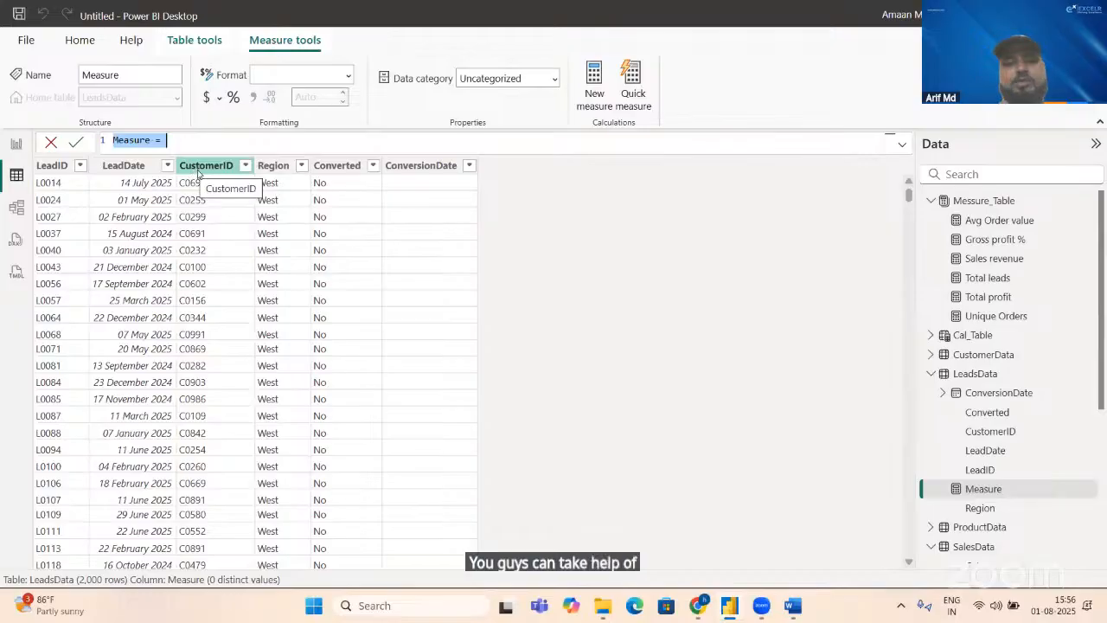
pyautogui.click(573, 607)
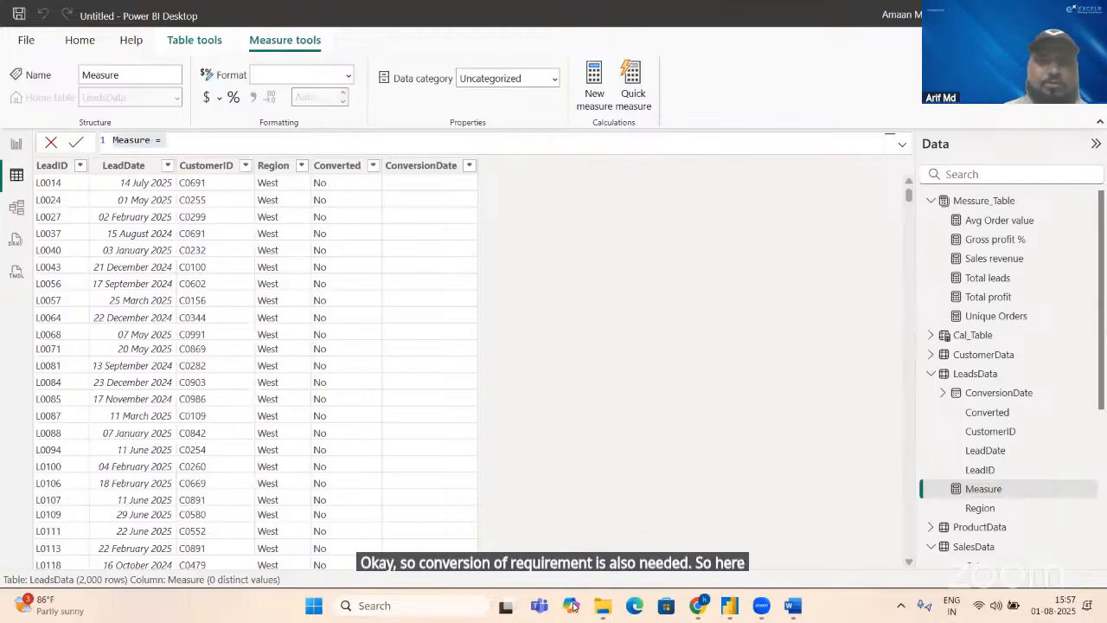
pyautogui.hotkey('alt', 'Tab')
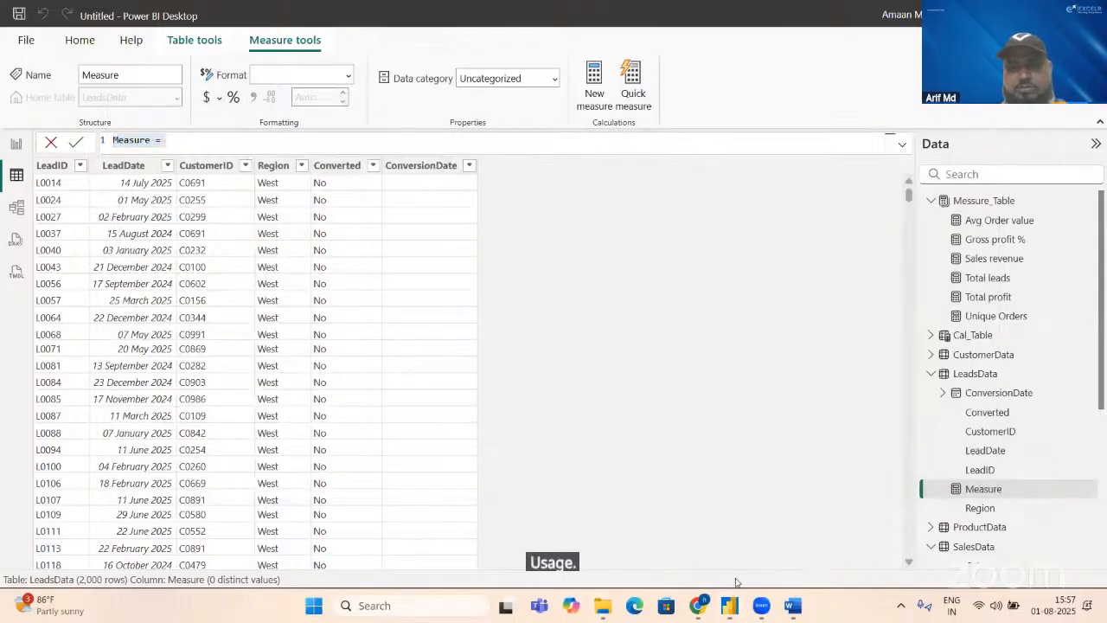
# Step: Switch to Chrome and open ChatGPT in a new tab
pyautogui.click(698, 612)
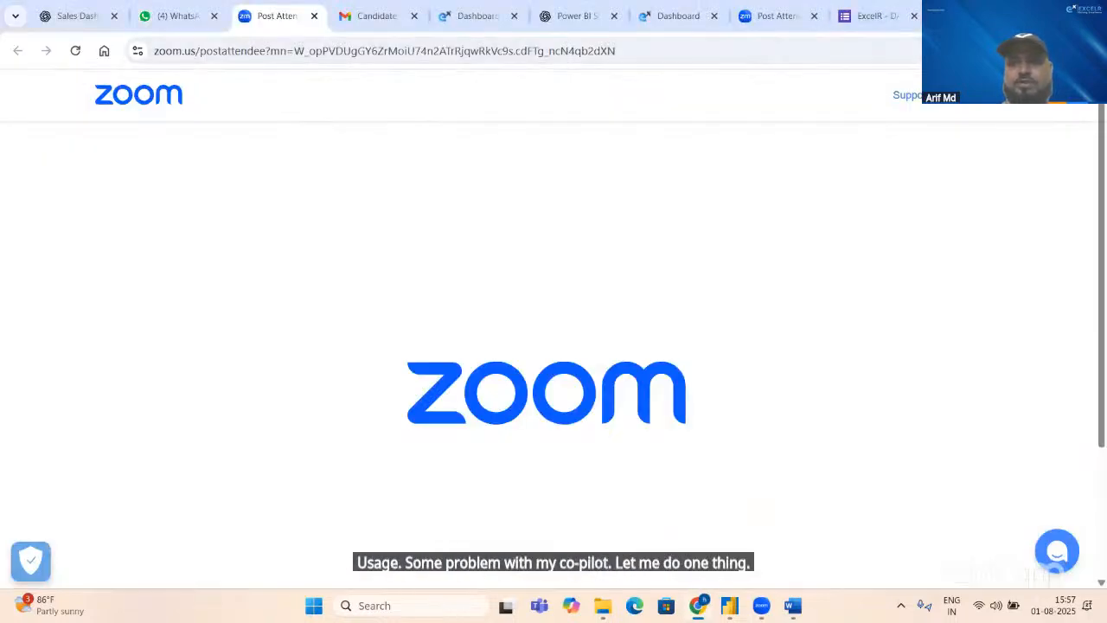
pyautogui.hotkey('ctrl', 't')
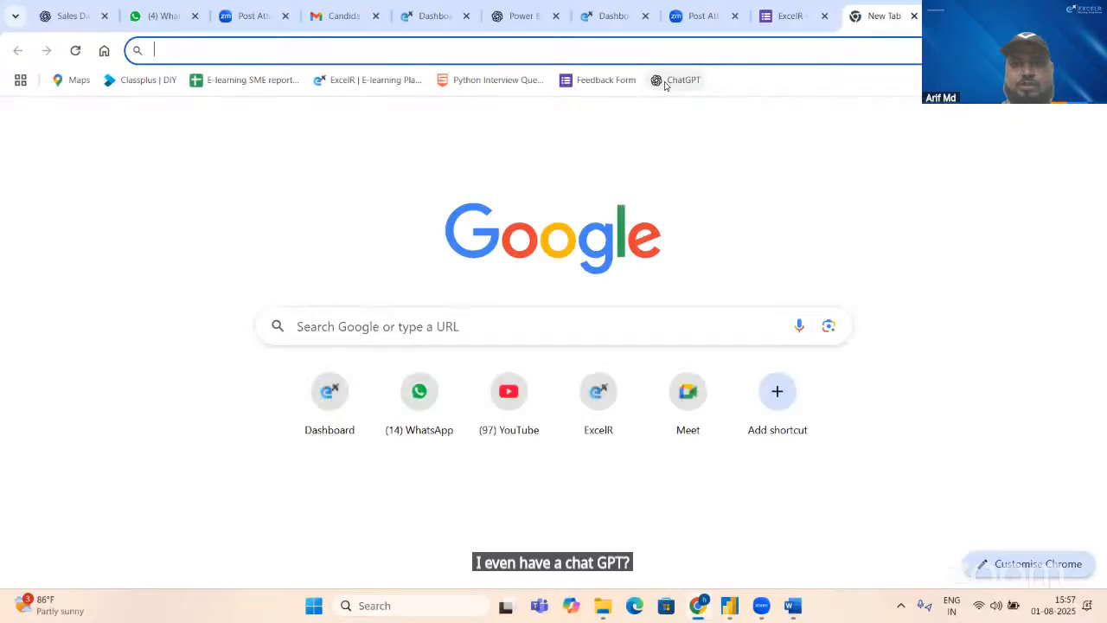
pyautogui.click(665, 82)
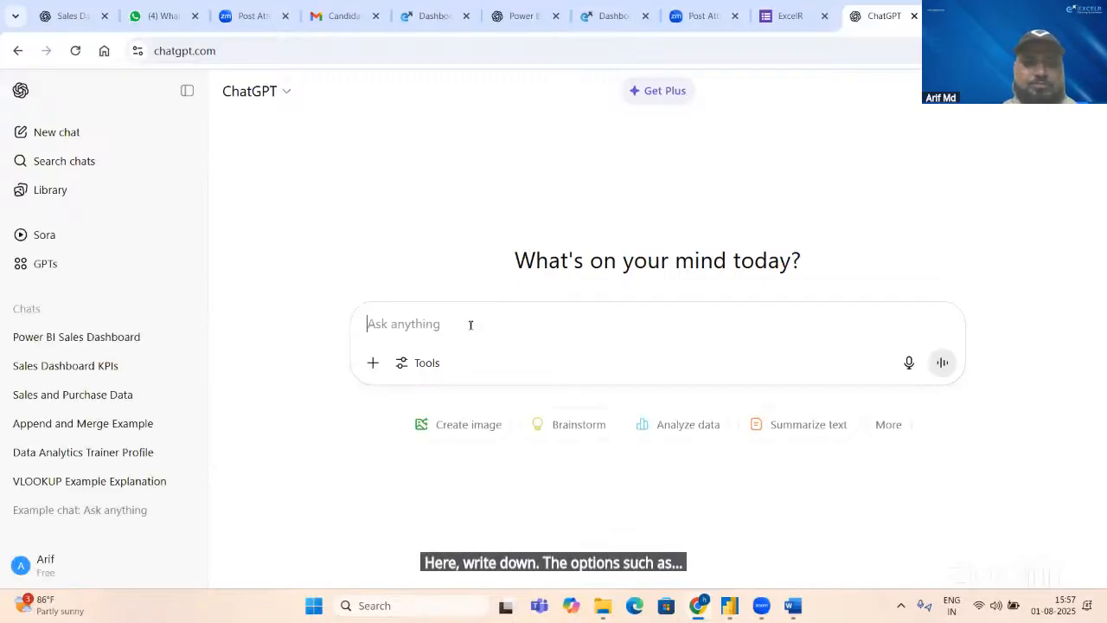
# Step: Ask ChatGPT "count yes count from a column use dax"
pyautogui.write('c')
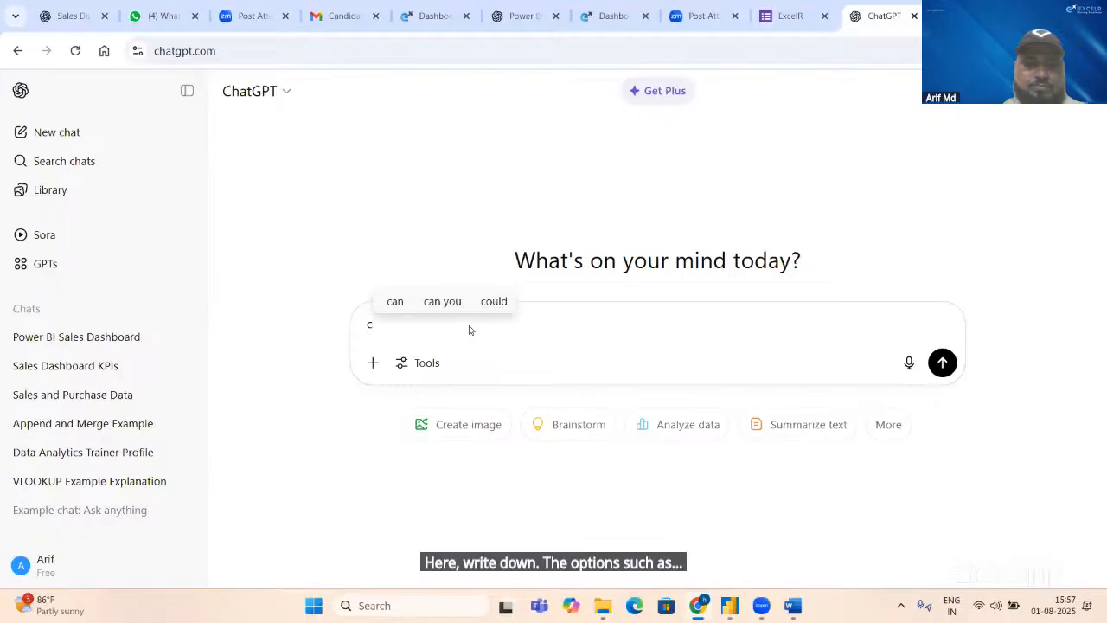
pyautogui.write('a')
pyautogui.press('BackSpace')
pyautogui.press('BackSpace')
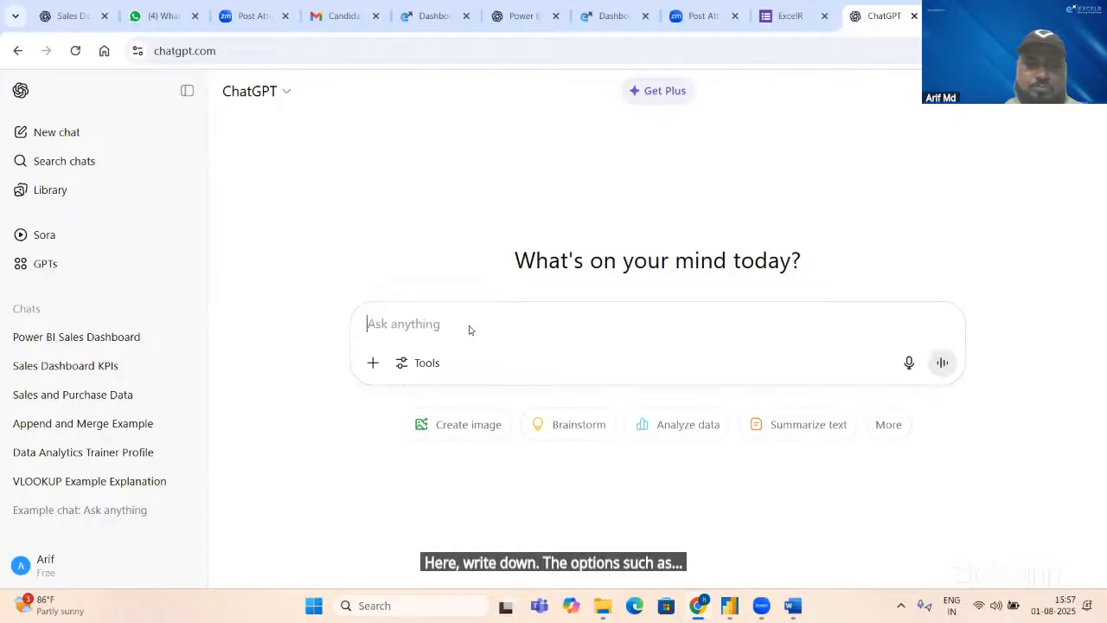
pyautogui.write('count yes ')
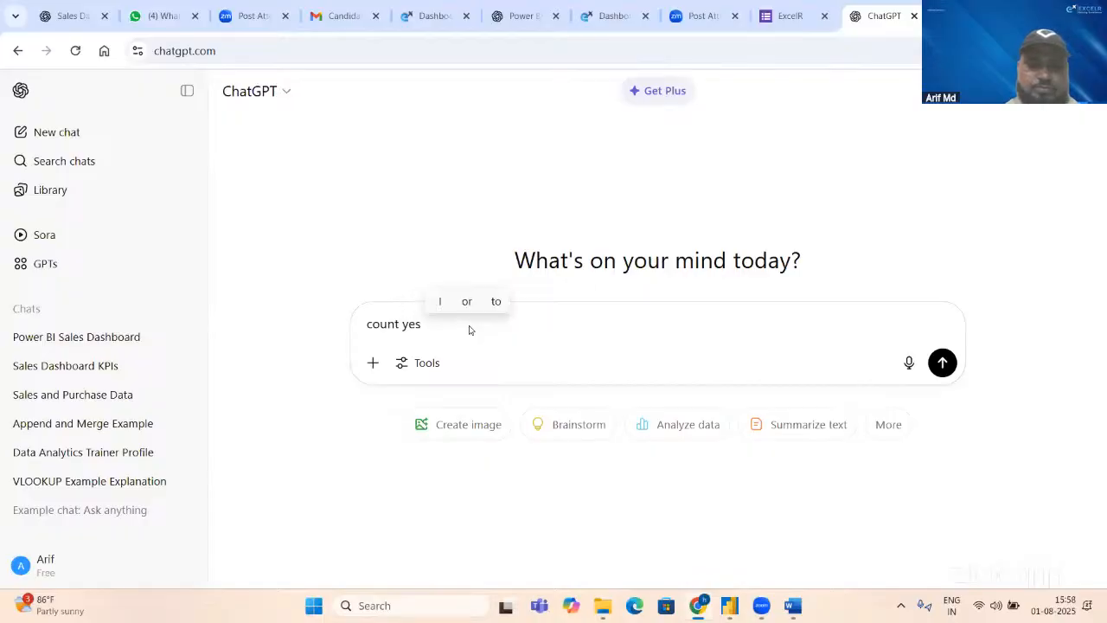
pyautogui.write('count ')
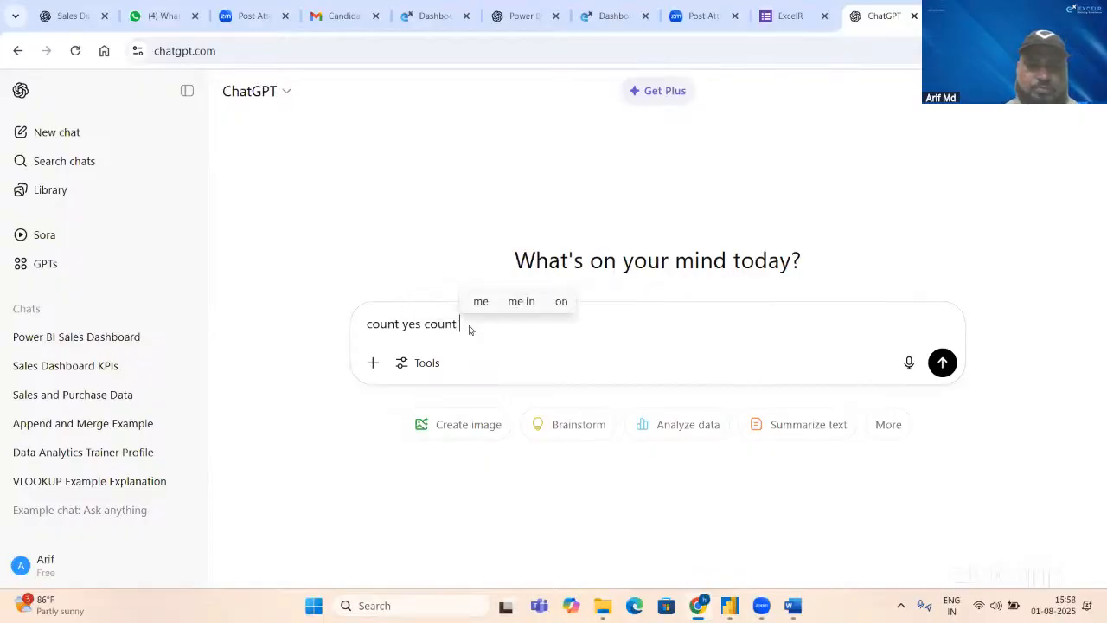
pyautogui.write('from a ')
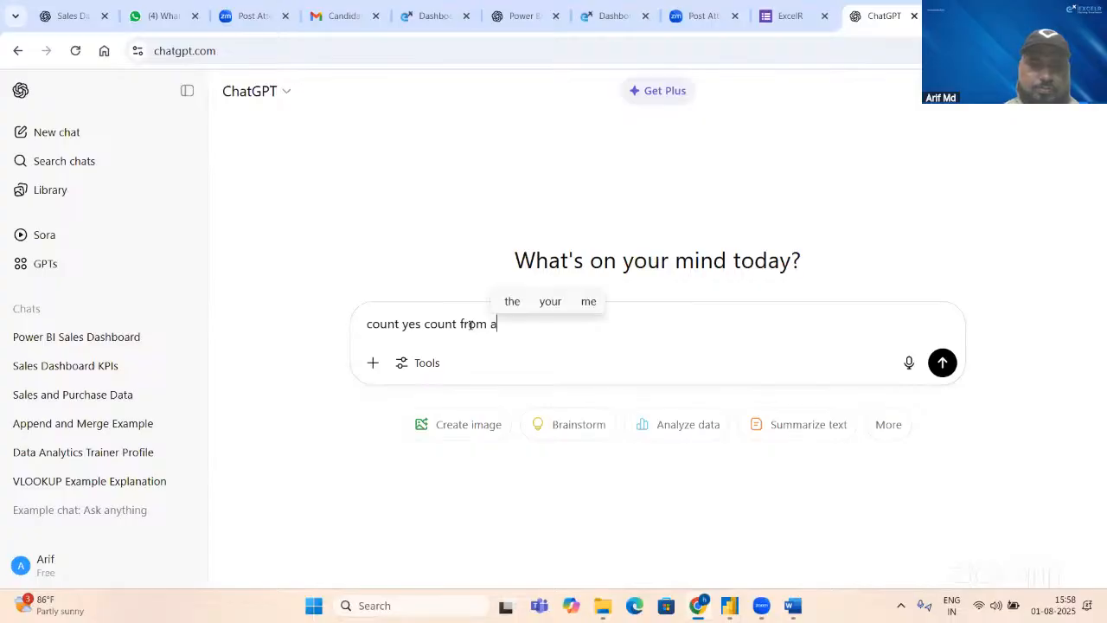
pyautogui.write('colum')
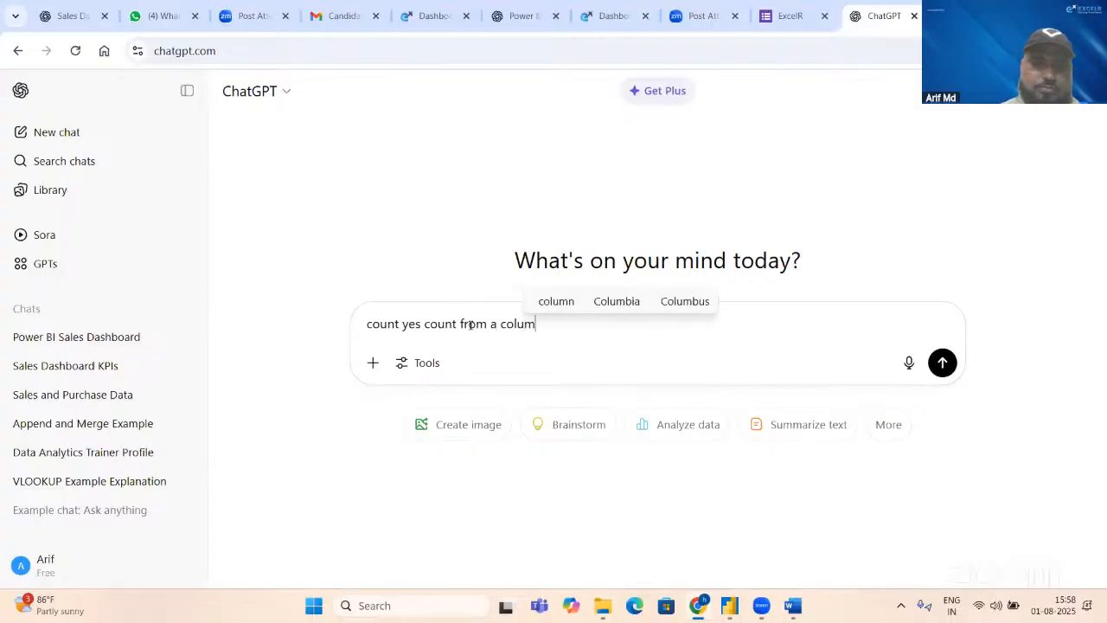
pyautogui.write('n in')
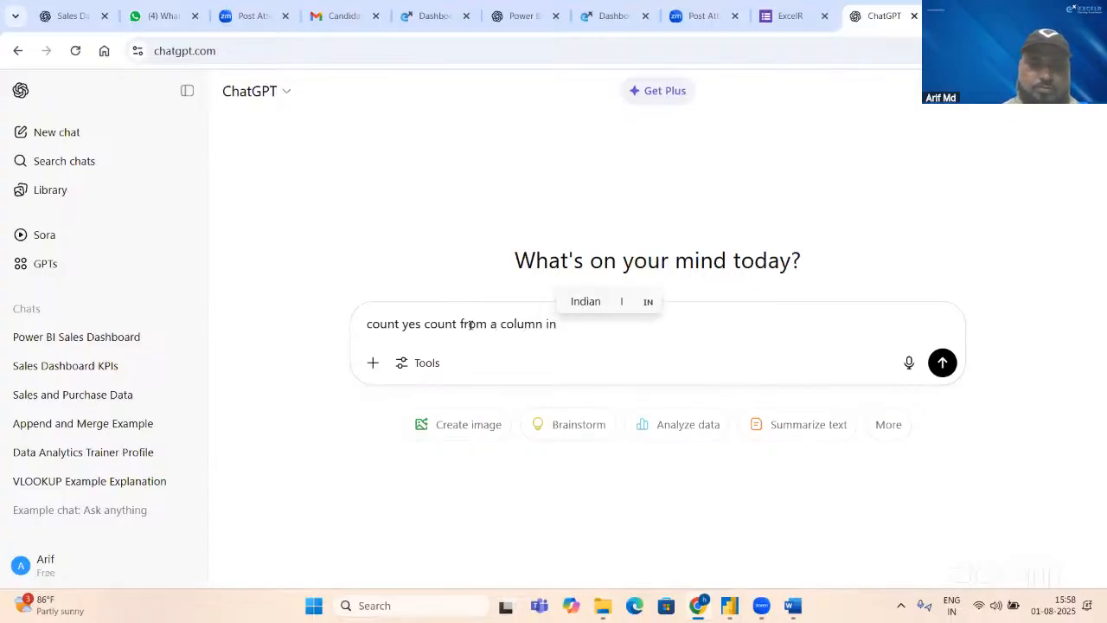
pyautogui.press('BackSpace')
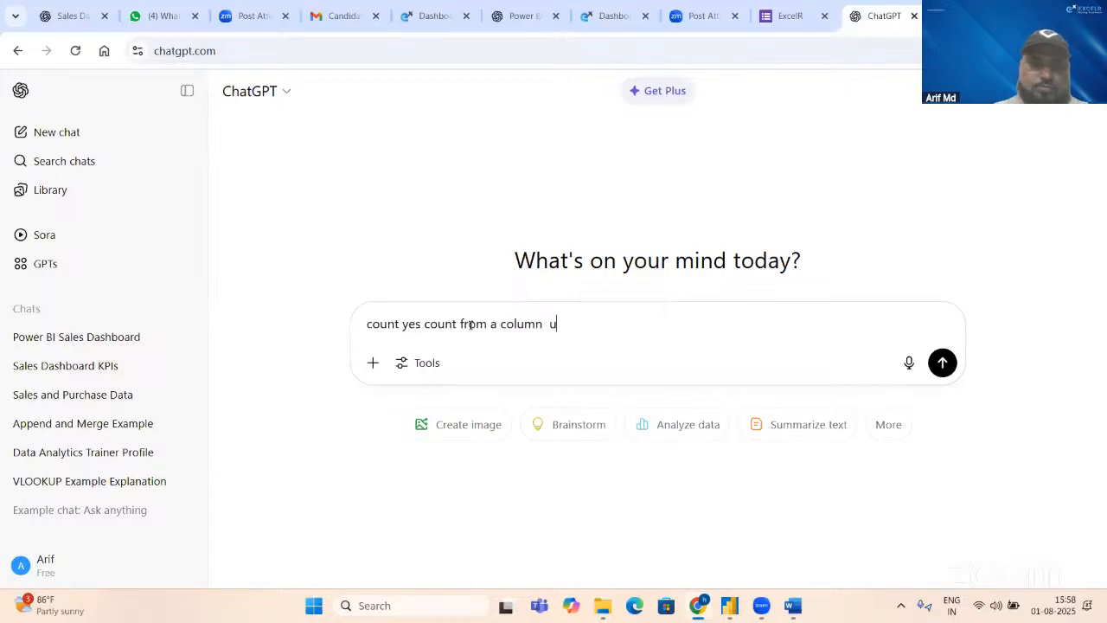
pyautogui.write('se ')
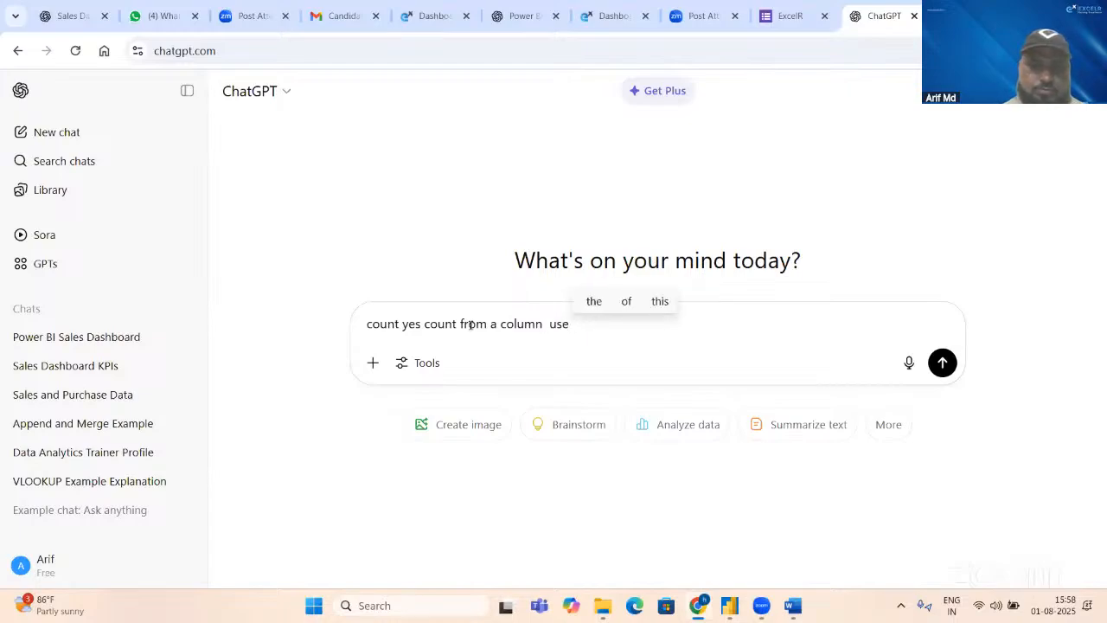
pyautogui.write('dax')
pyautogui.press('Return')
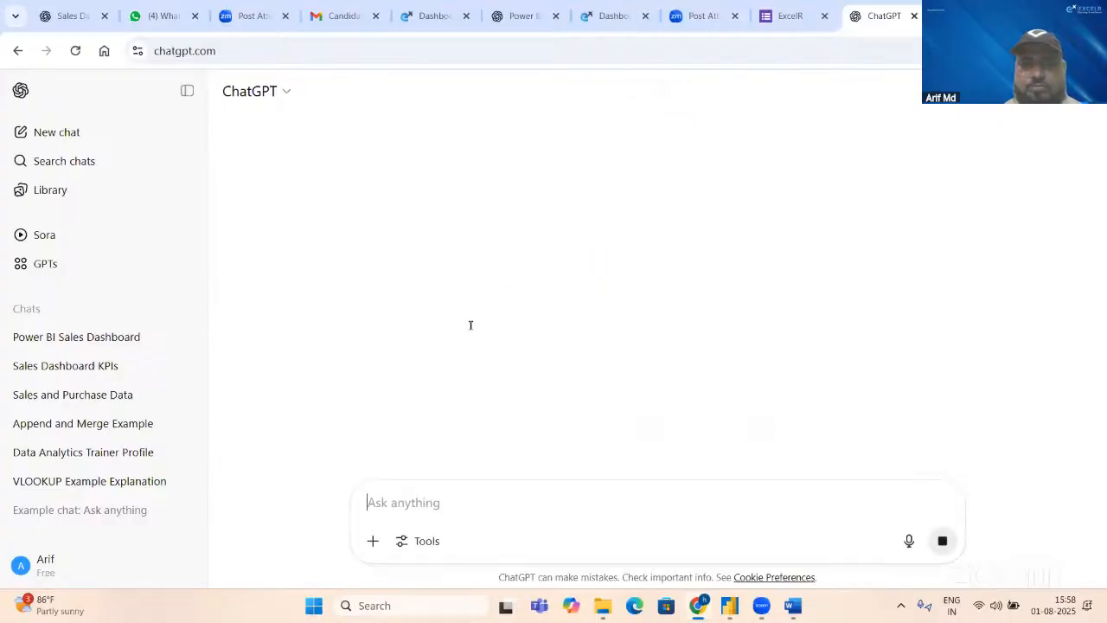
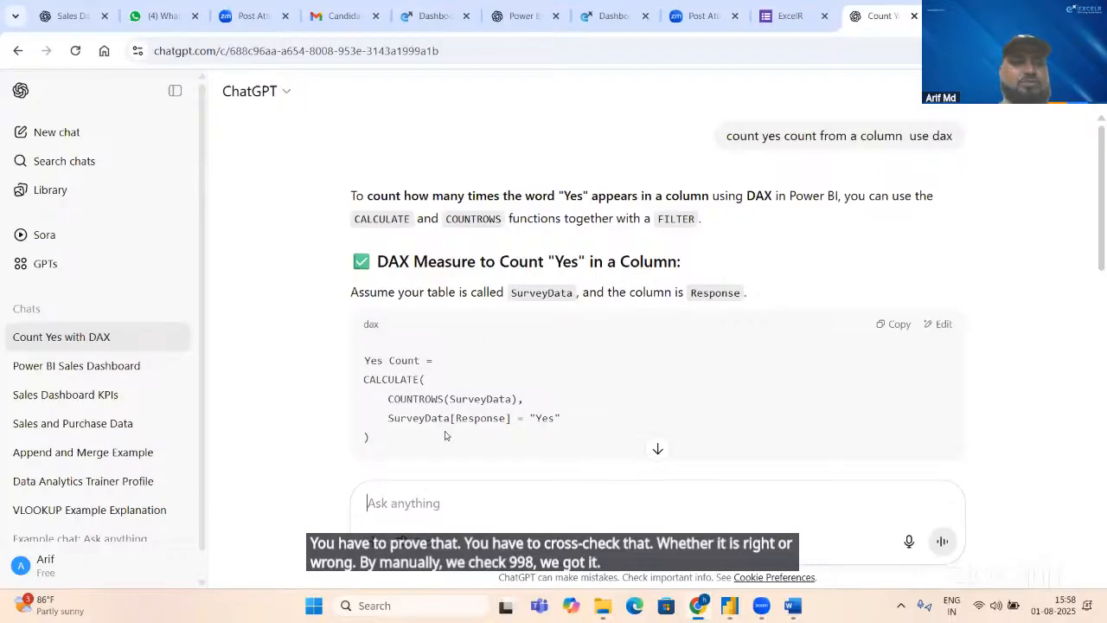
# Step: Switch to Power BI Desktop and replace the default name of the new LeadsData measure with Conversion in its formula
pyautogui.hotkey('alt', 'Tab')
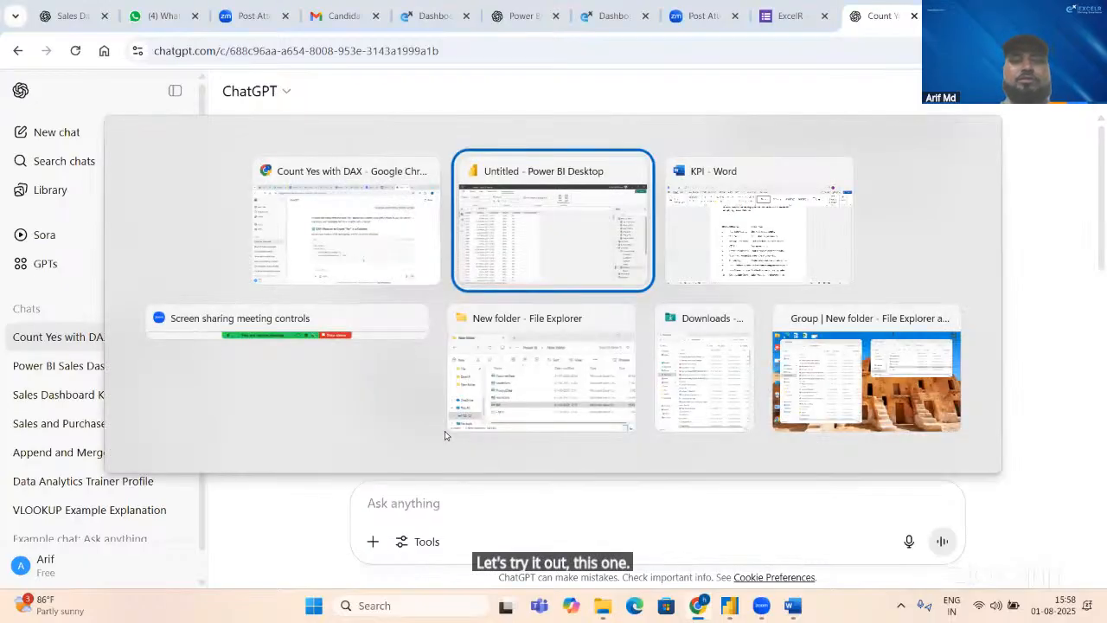
pyautogui.click(576, 207)
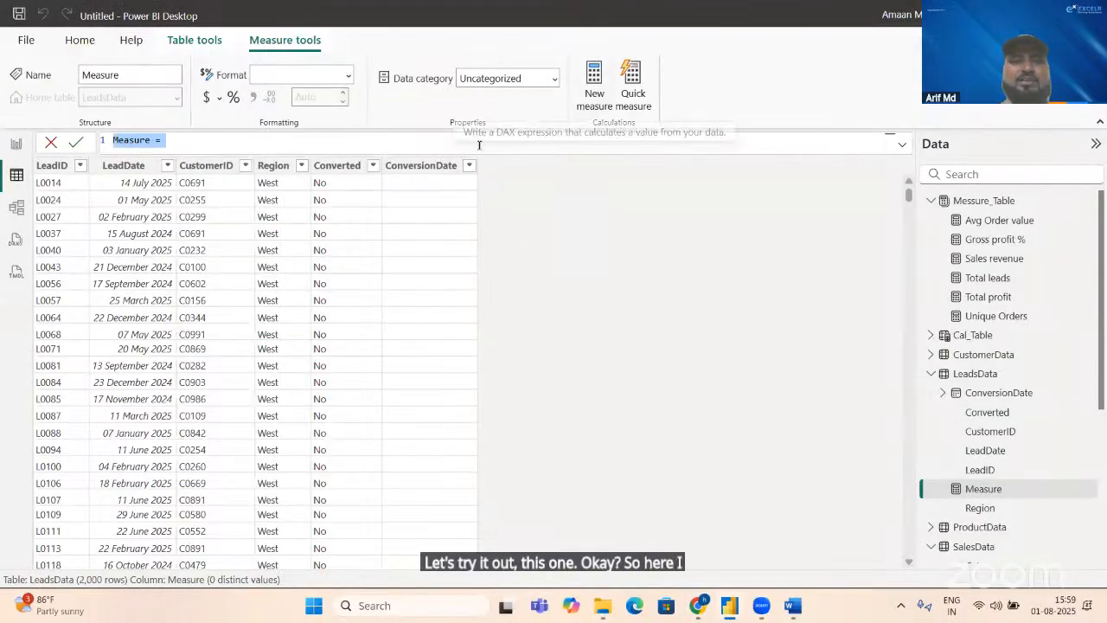
pyautogui.click(478, 145)
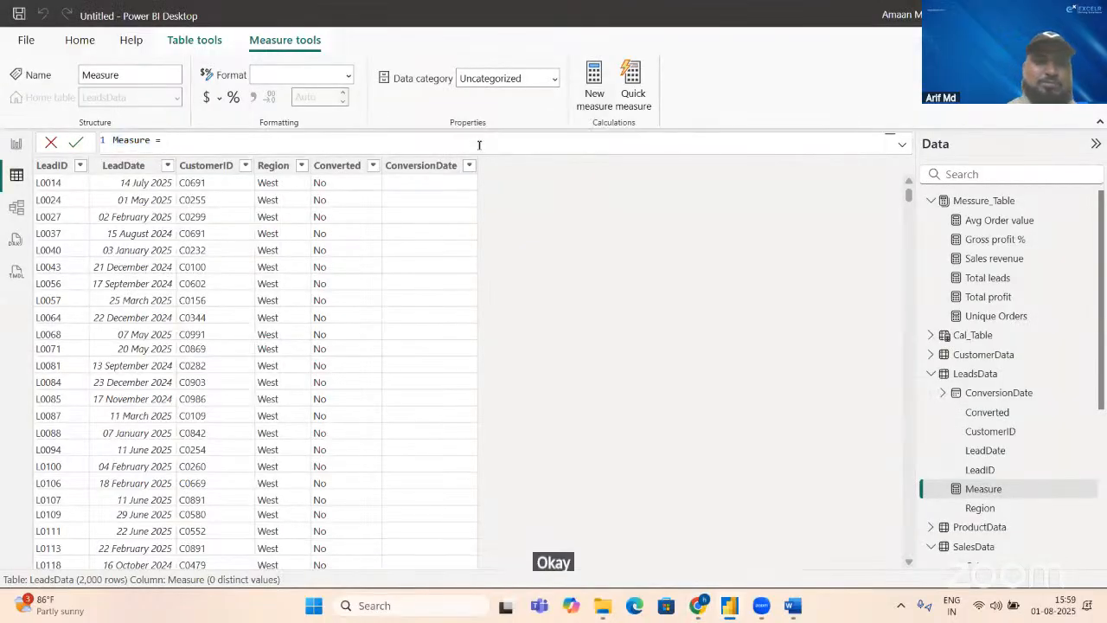
pyautogui.press('BackSpace')
pyautogui.press('BackSpace')
pyautogui.press('BackSpace')
pyautogui.press('BackSpace')
pyautogui.press('BackSpace')
pyautogui.press('BackSpace')
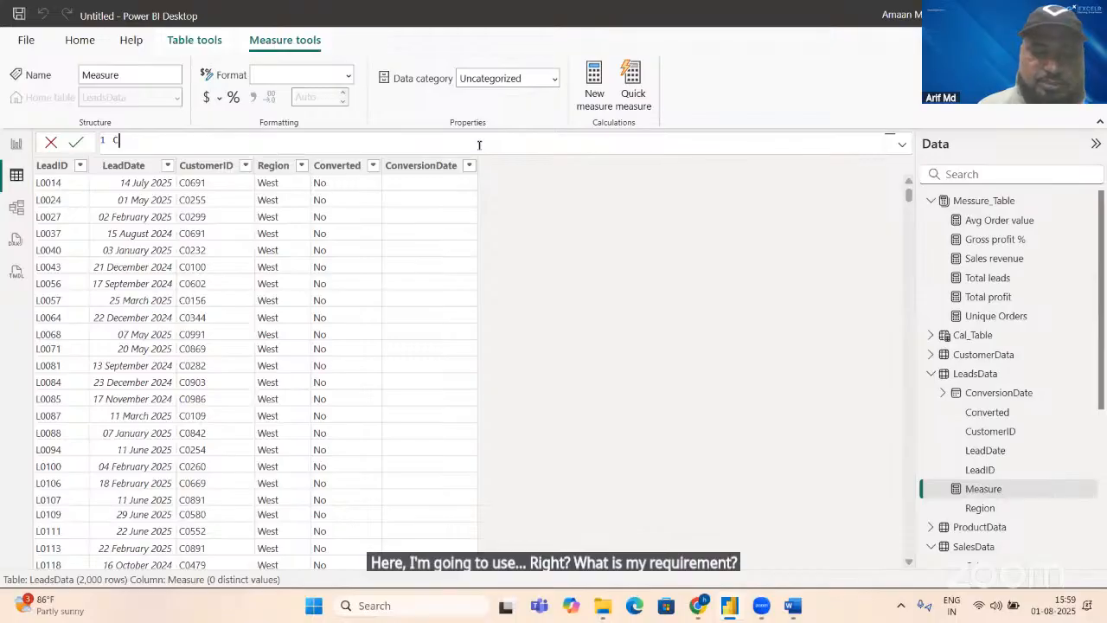
pyautogui.write('vers')
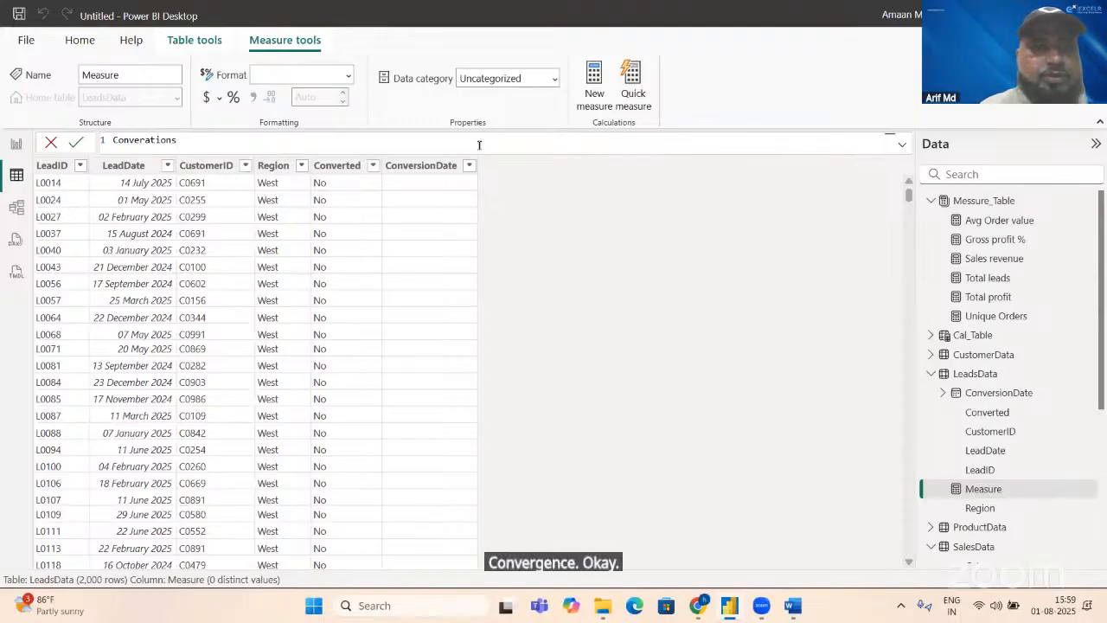
pyautogui.press('BackSpace')
pyautogui.press('BackSpace')
pyautogui.press('BackSpace')
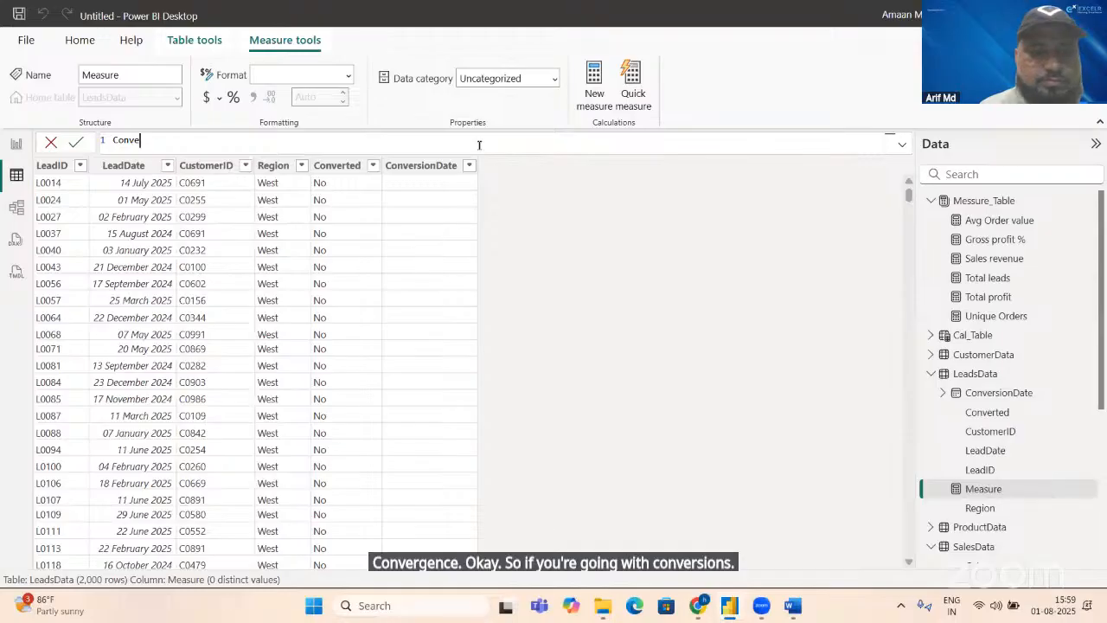
pyautogui.write('sion')
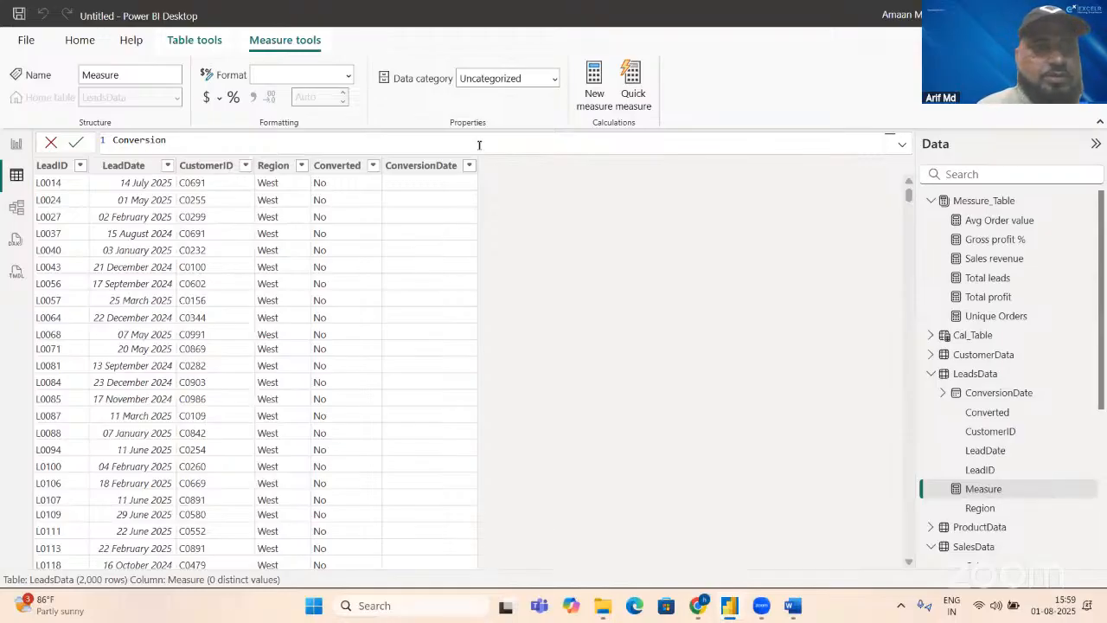
pyautogui.write('=cal')
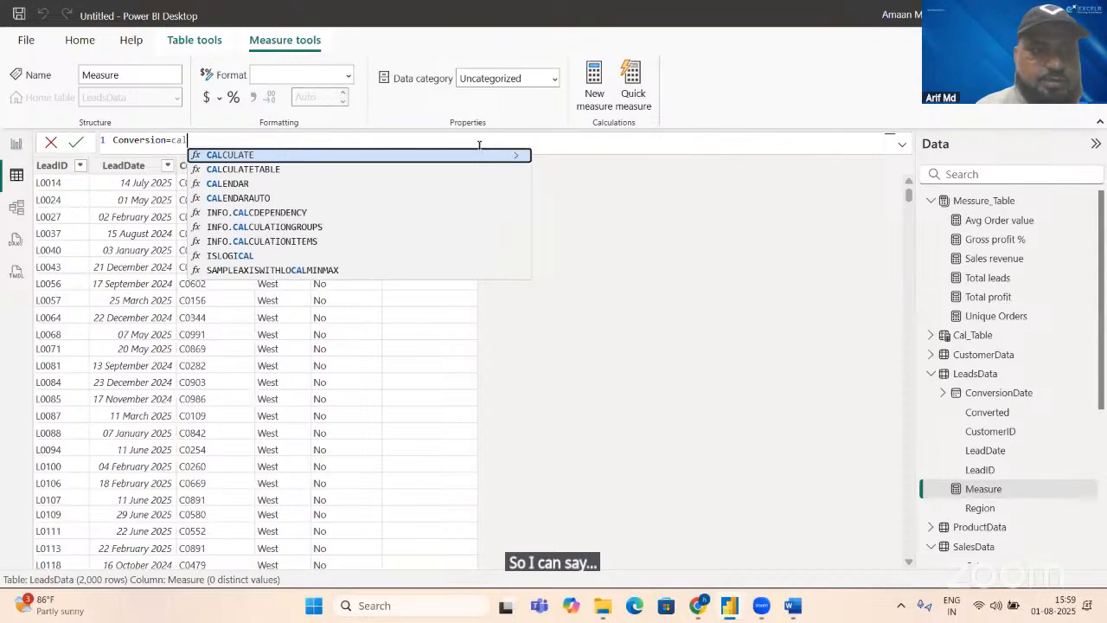
# Step: Begin the Conversion formula with CALCULATE and COUNTROWS(LeadsData) as its expression
pyautogui.press('Tab')
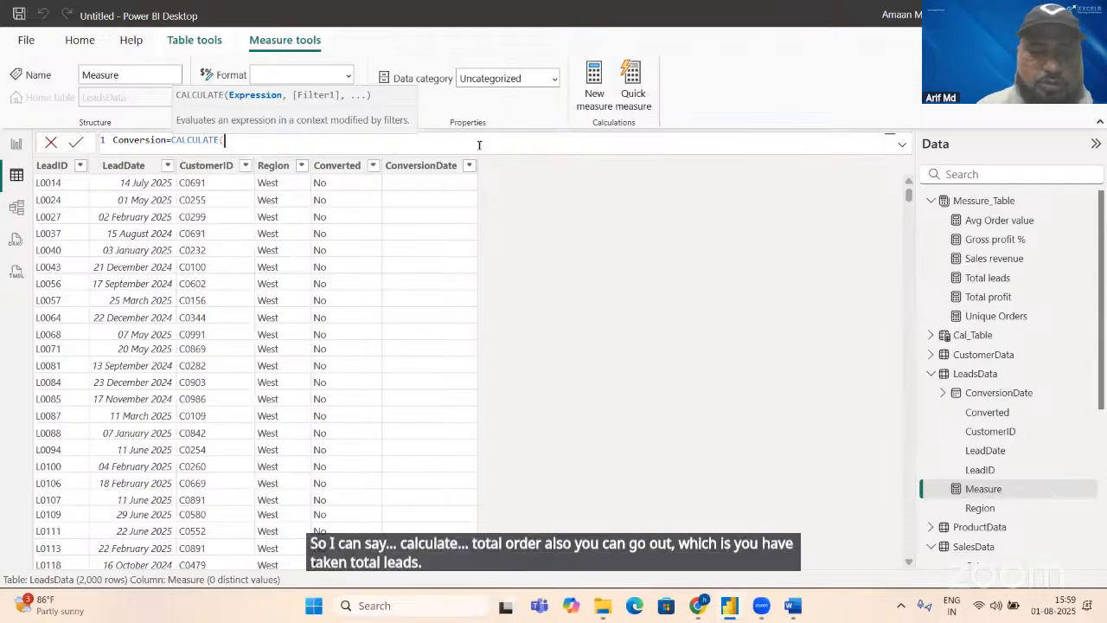
pyautogui.write('coun')
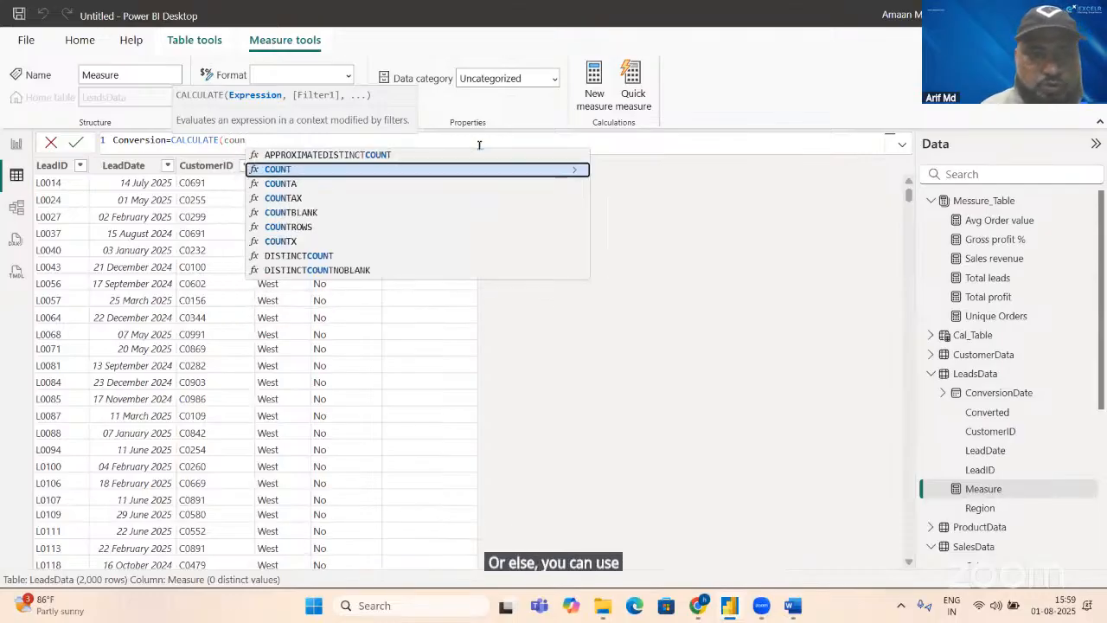
pyautogui.press('Down')
pyautogui.press('Down')
pyautogui.press('Down')
pyautogui.press('Down')
pyautogui.press('Tab')
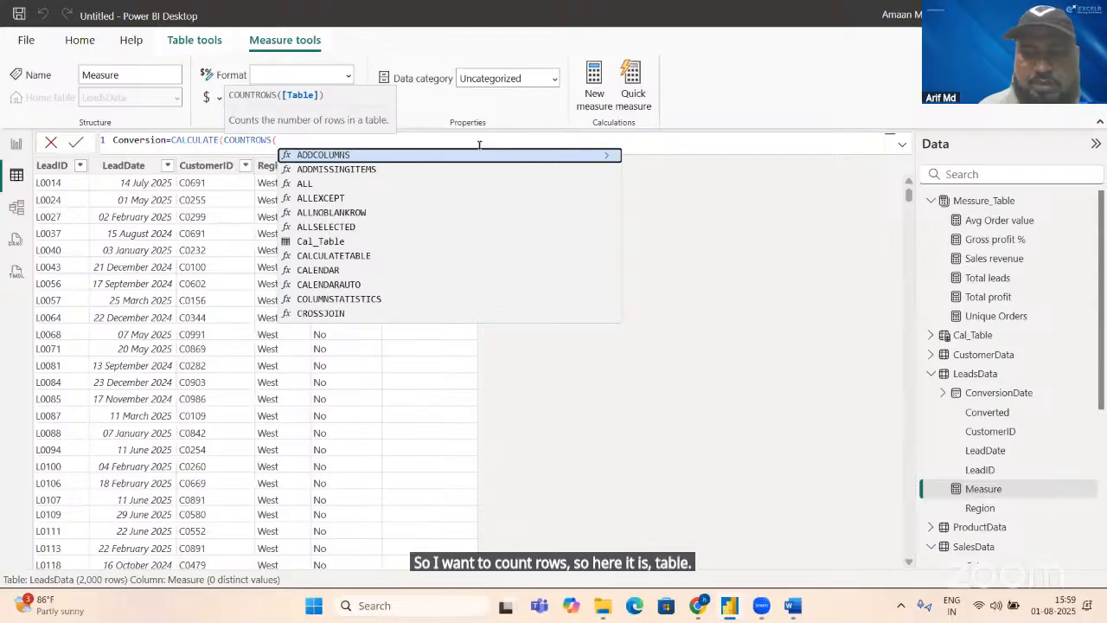
pyautogui.write('LeadsData')
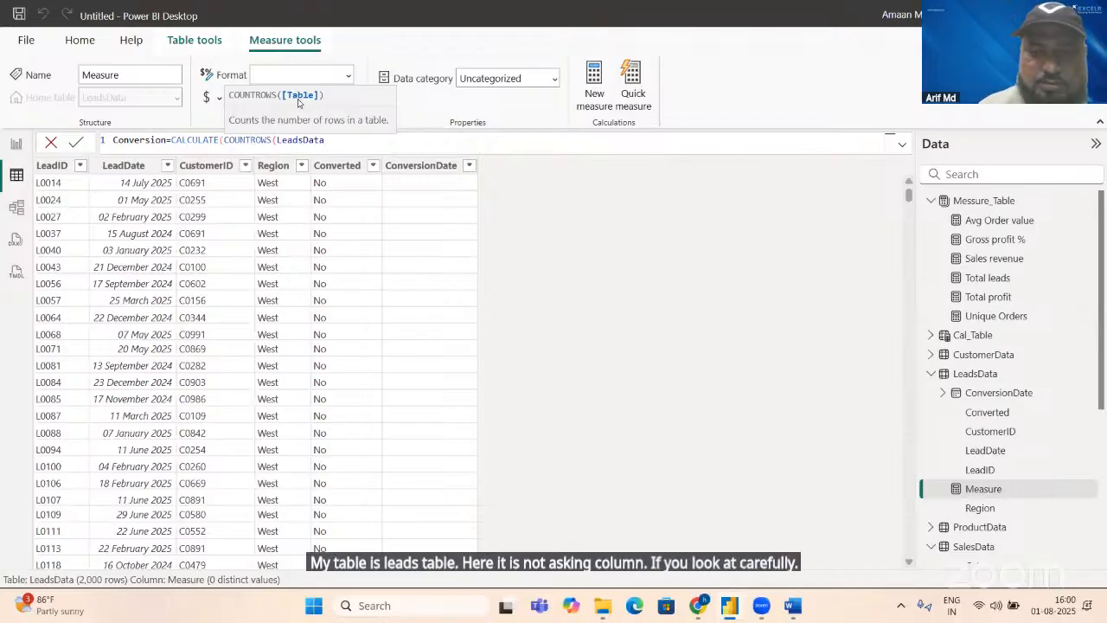
pyautogui.write('),')
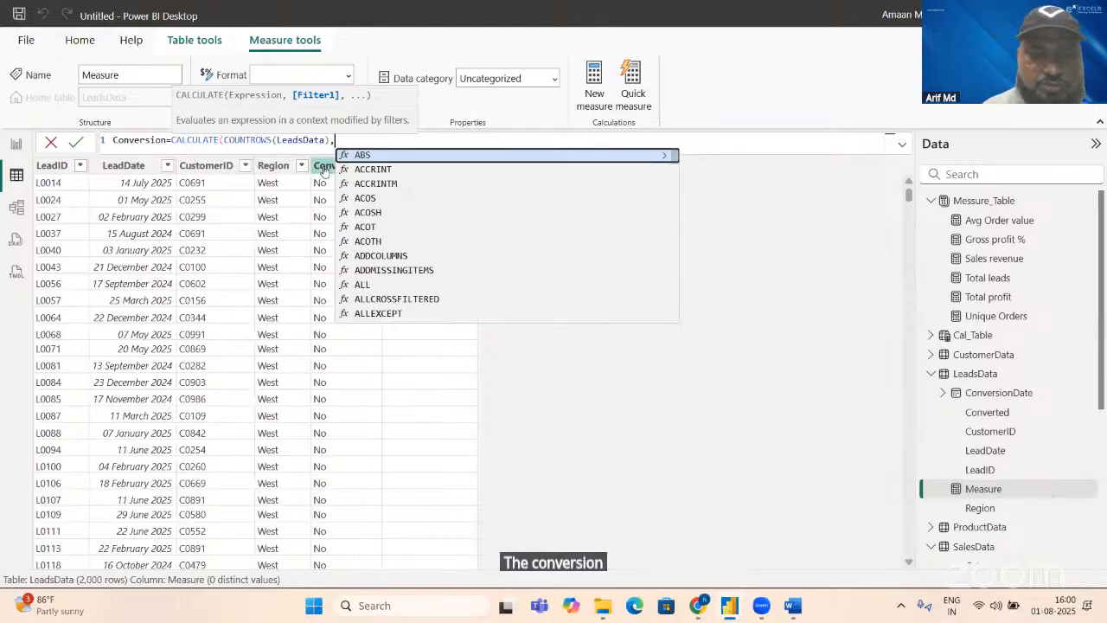
# Step: Complete the Conversion formula with the filter LeadsData[Converted]="Yes" and commit the measure
pyautogui.write('con')
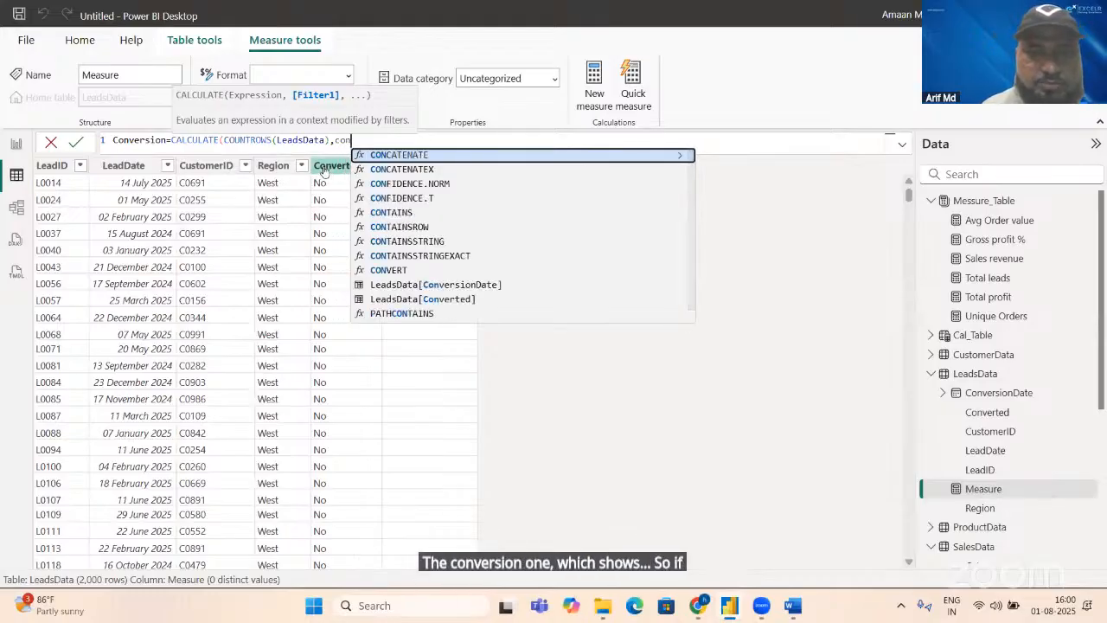
pyautogui.press('Down')
pyautogui.press('Down')
pyautogui.press('Down')
pyautogui.press('Down')
pyautogui.press('Down')
pyautogui.press('Down')
pyautogui.press('Down')
pyautogui.press('Down')
pyautogui.press('Down')
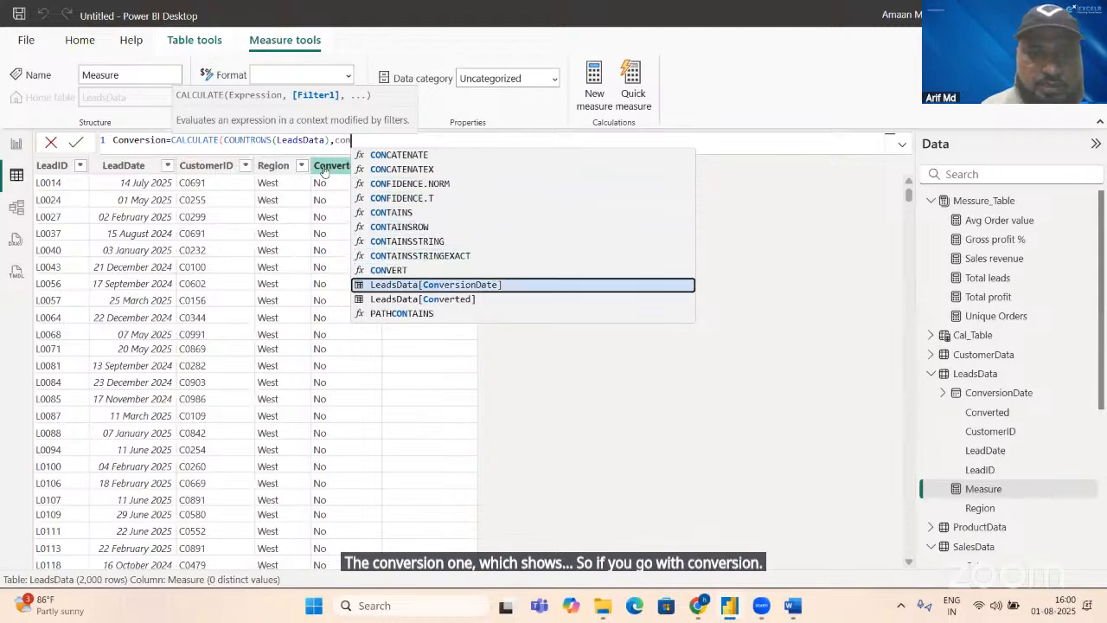
pyautogui.press('Down')
pyautogui.press('Tab')
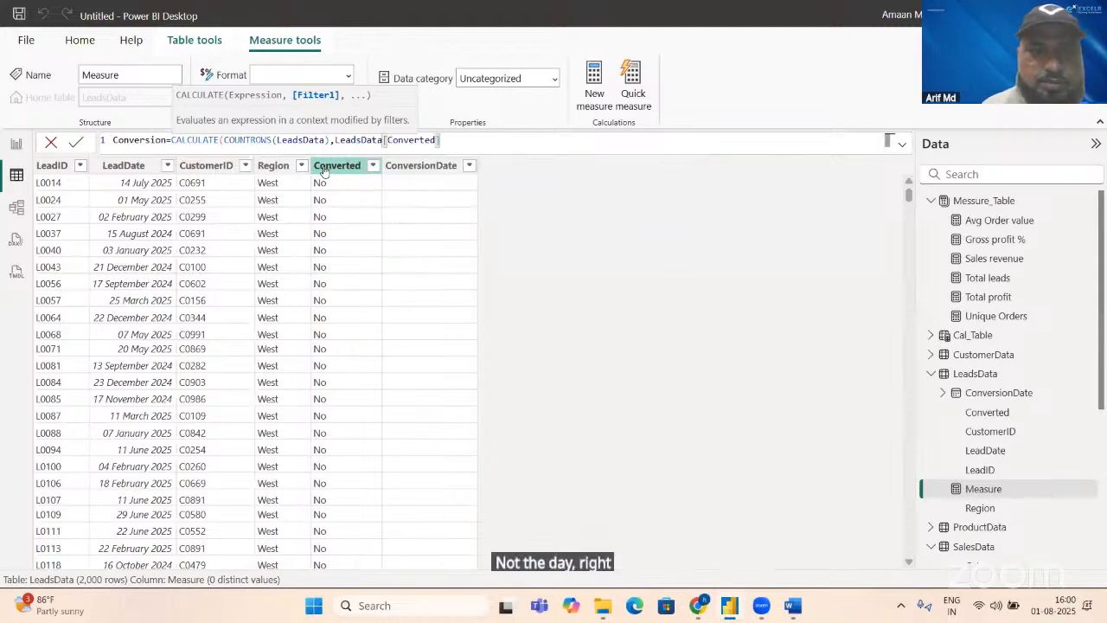
pyautogui.write('=')
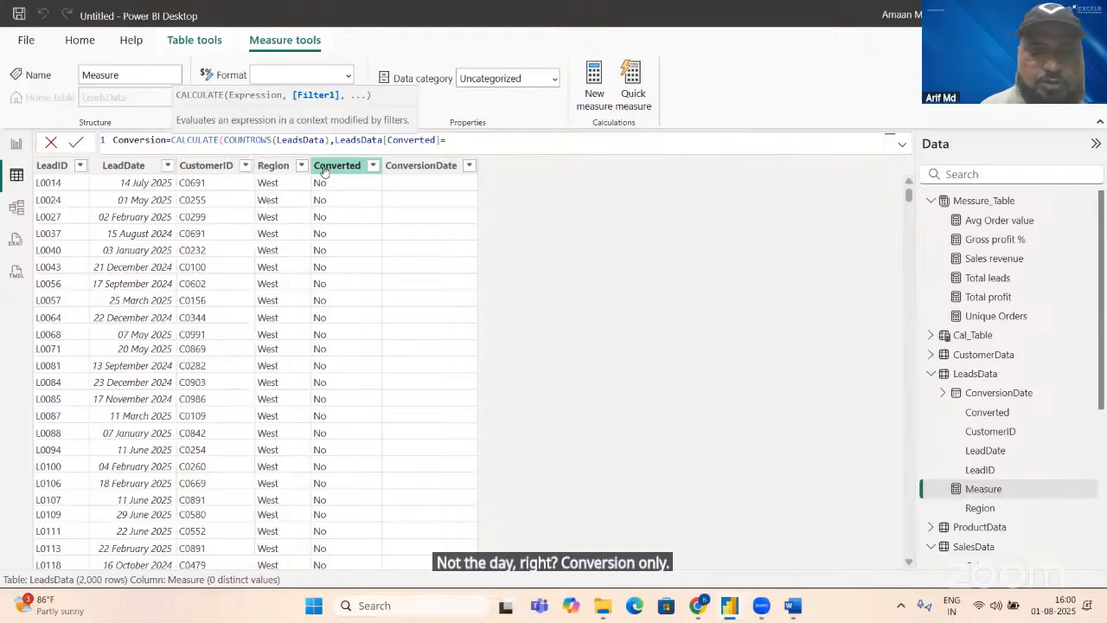
pyautogui.write('"Y')
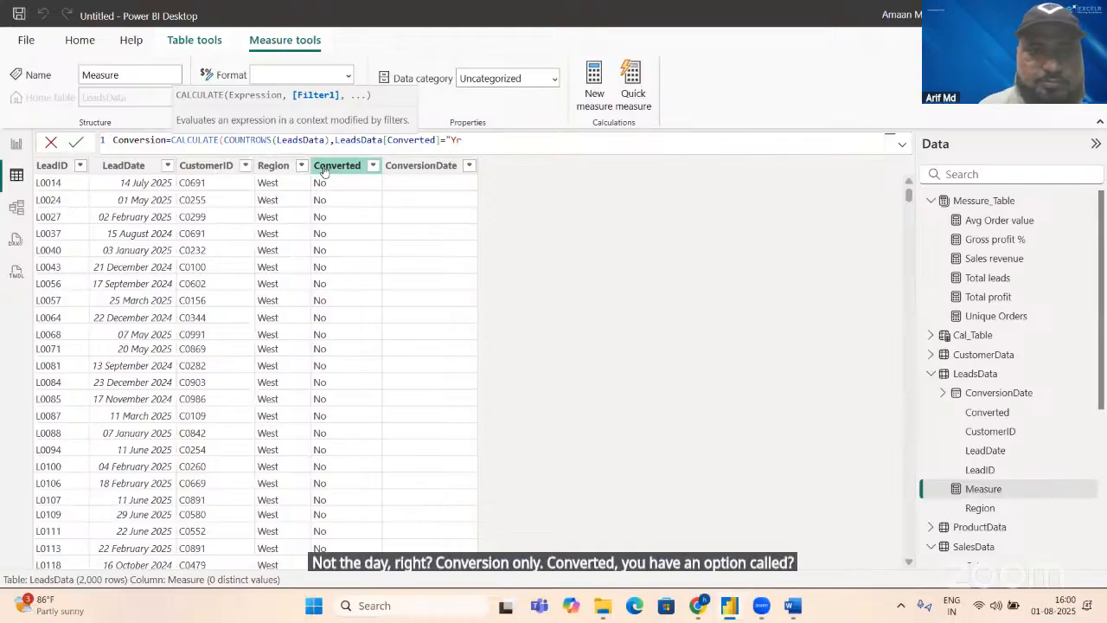
pyautogui.write('es")')
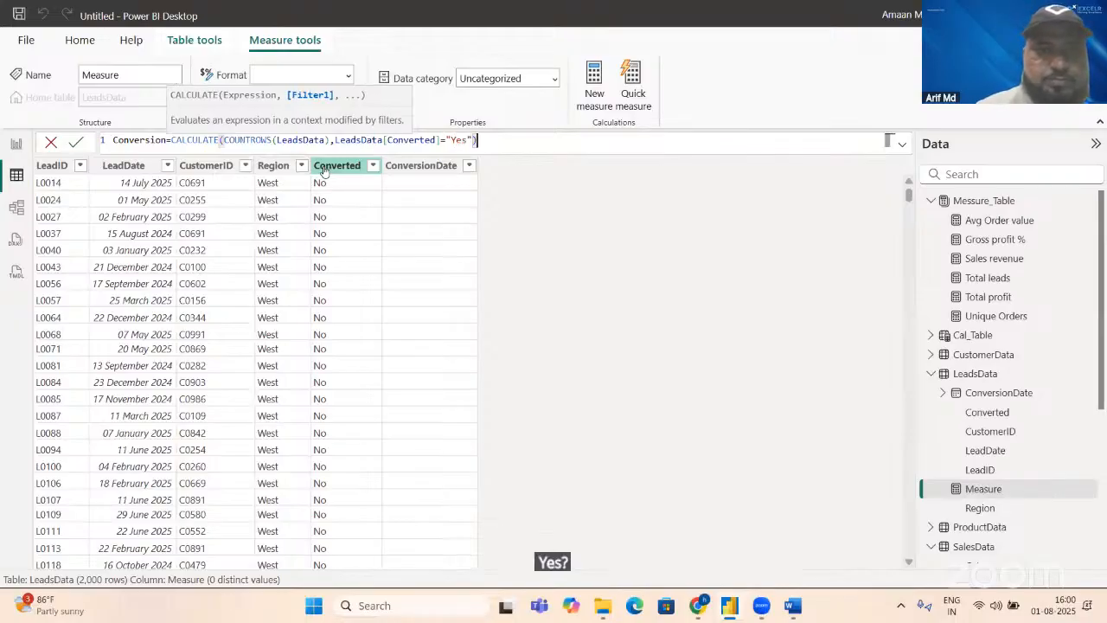
pyautogui.press('Return')
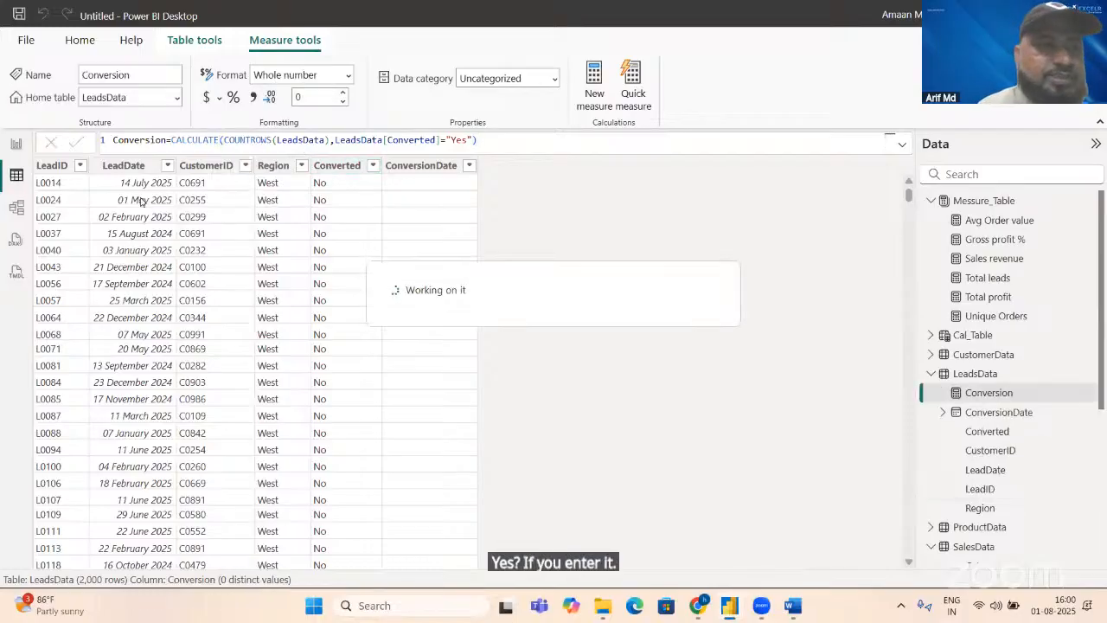
# Step: In the report view, change the home table of the Conversion measure to Messure_Table
pyautogui.click(16, 145)
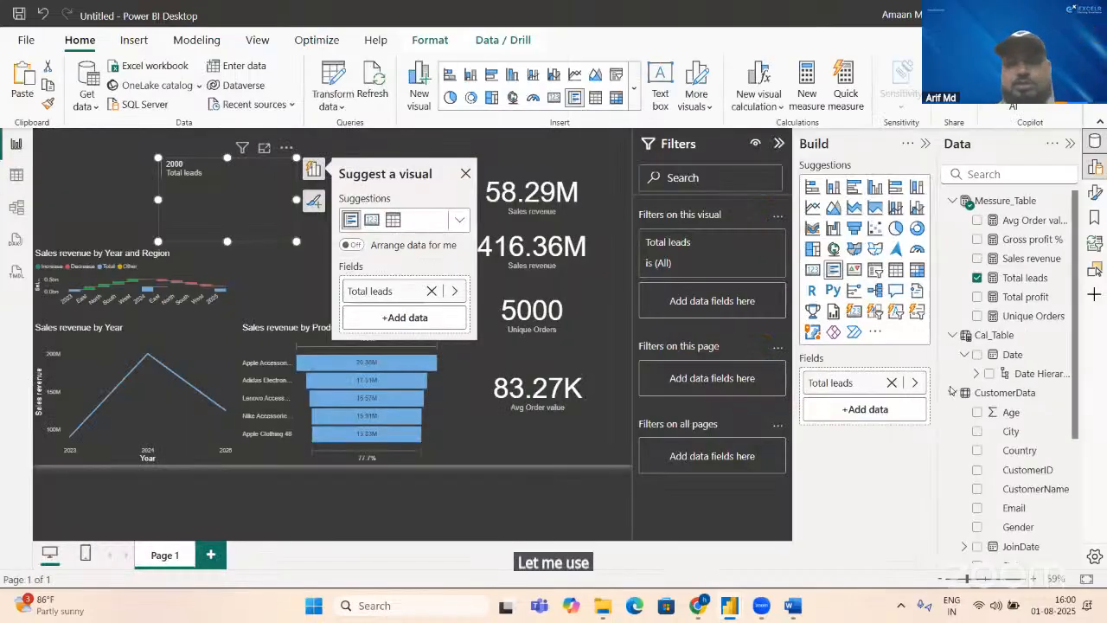
pyautogui.click(1011, 283)
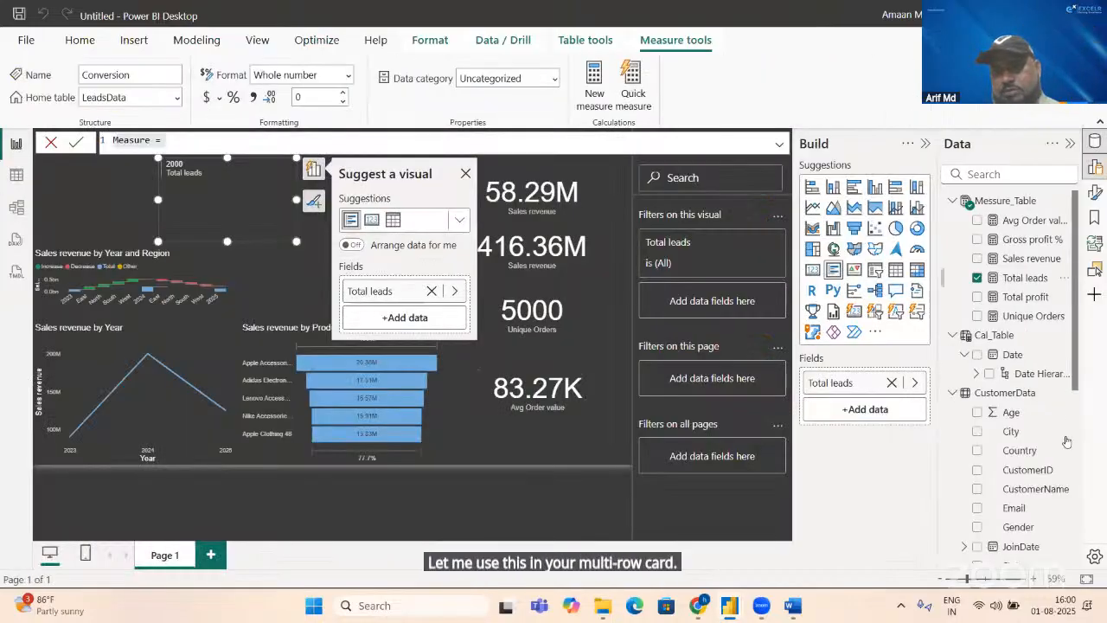
pyautogui.moveTo(1075, 373); pyautogui.dragTo(1077, 547)
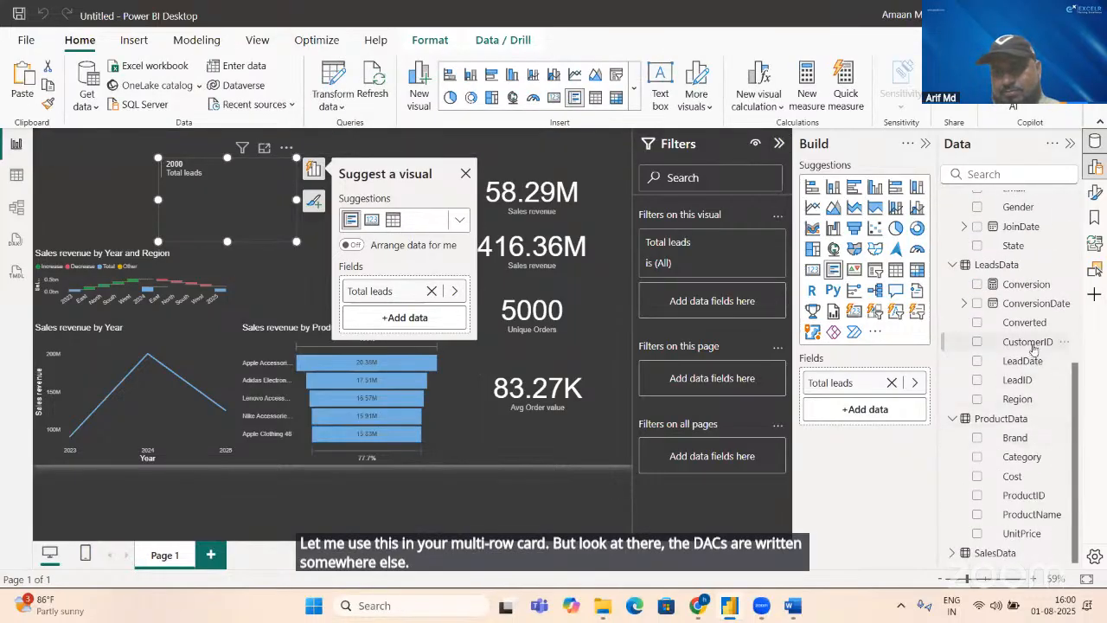
pyautogui.click(1027, 285)
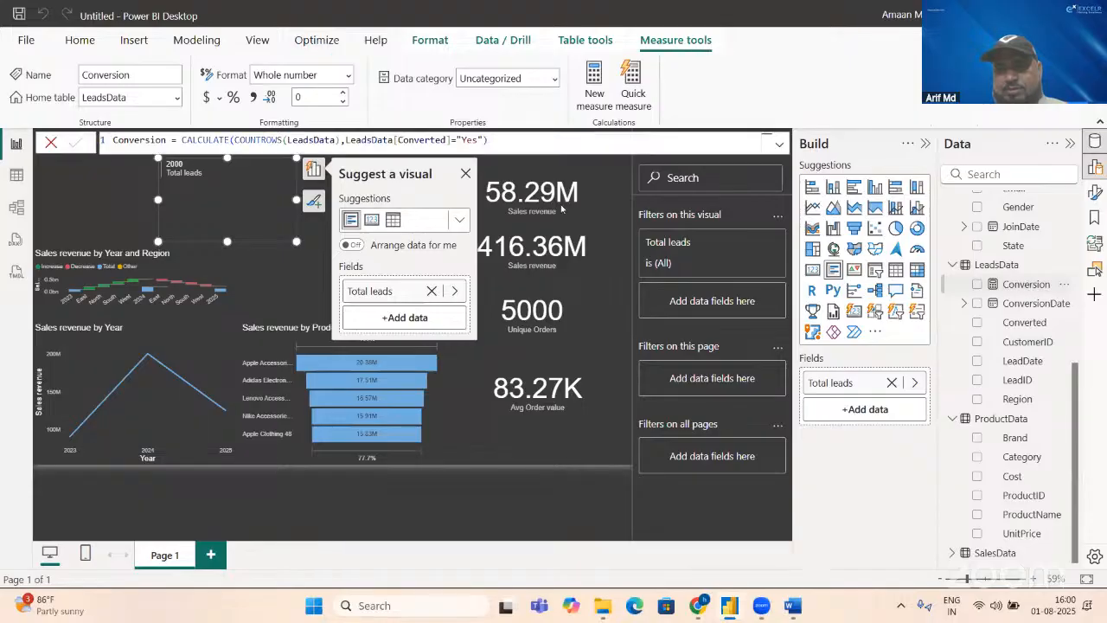
pyautogui.click(130, 97)
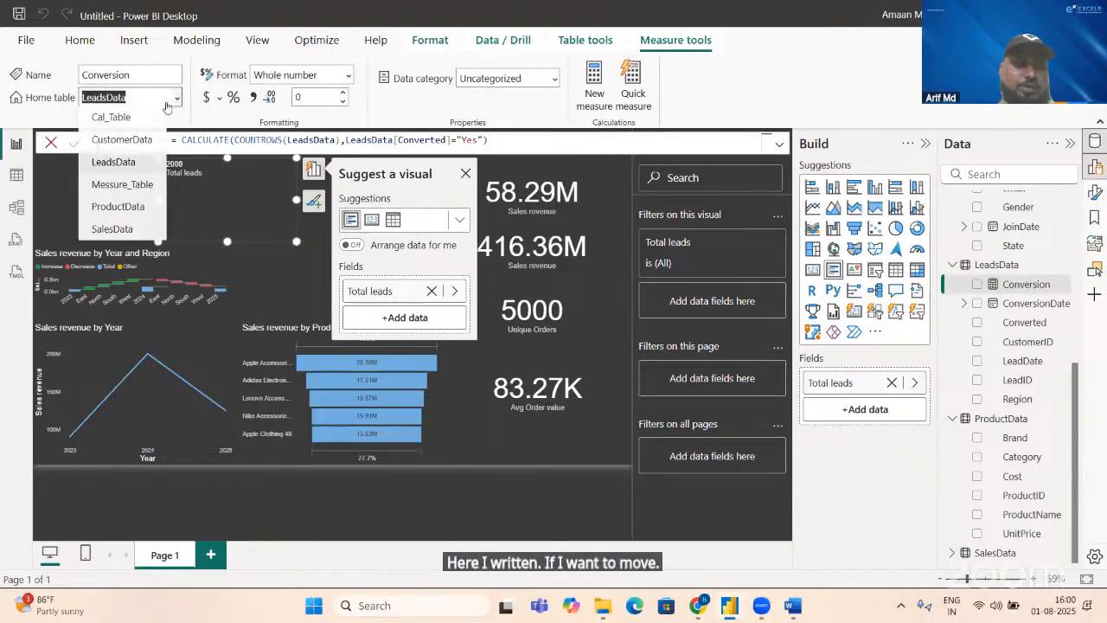
pyautogui.click(125, 186)
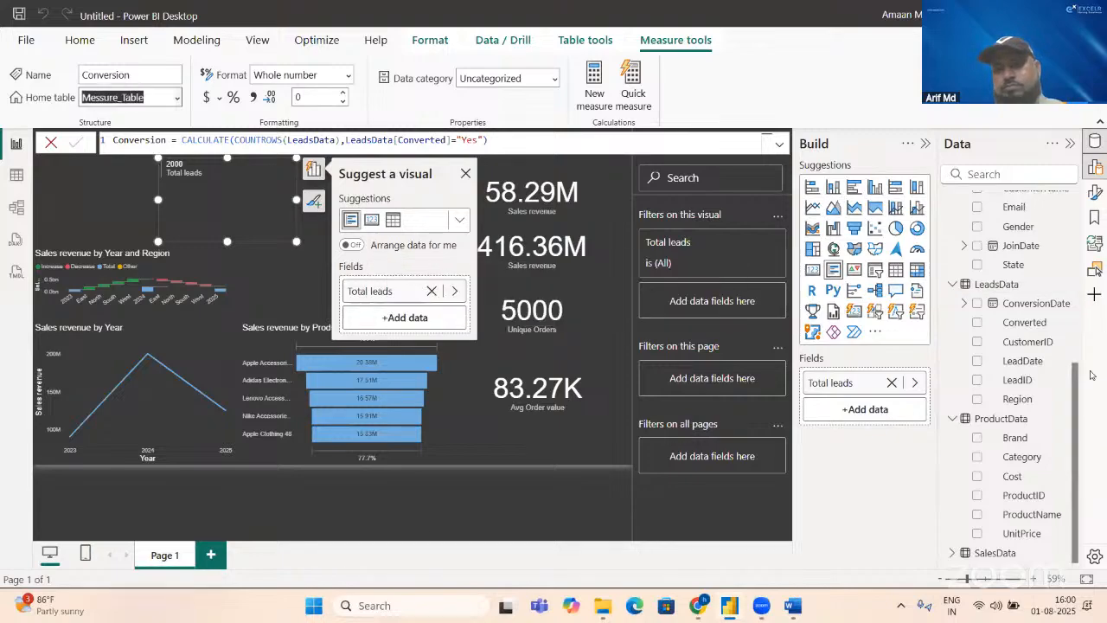
# Step: Add the Conversion measure from Messure_Table to the multi-row card that holds Total leads
pyautogui.scroll(4, 1073, 331)
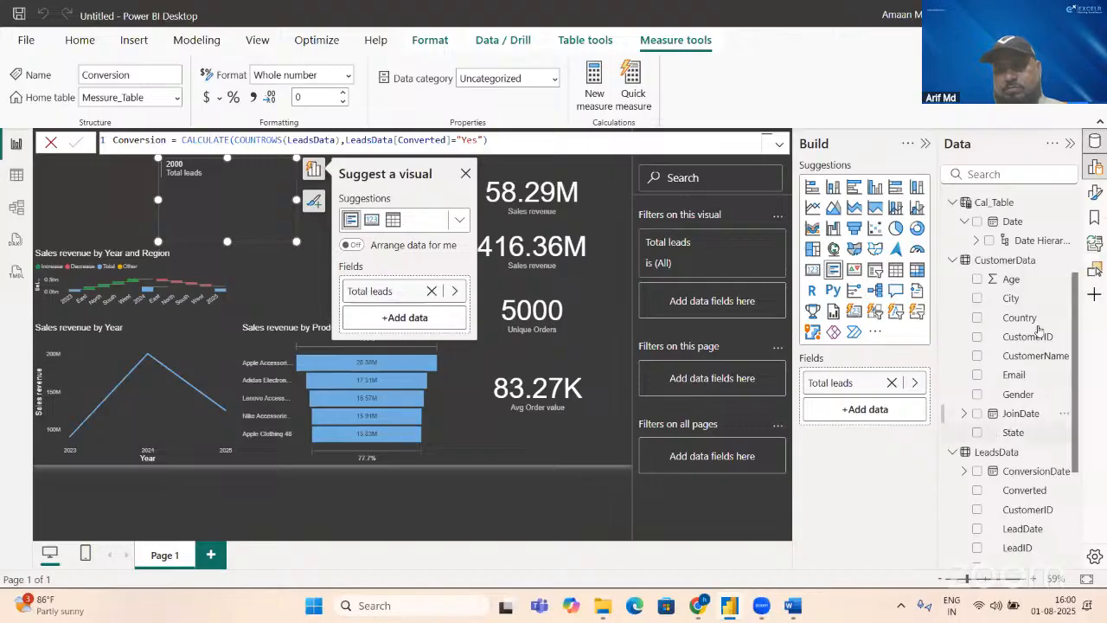
pyautogui.scroll(3, 1073, 319)
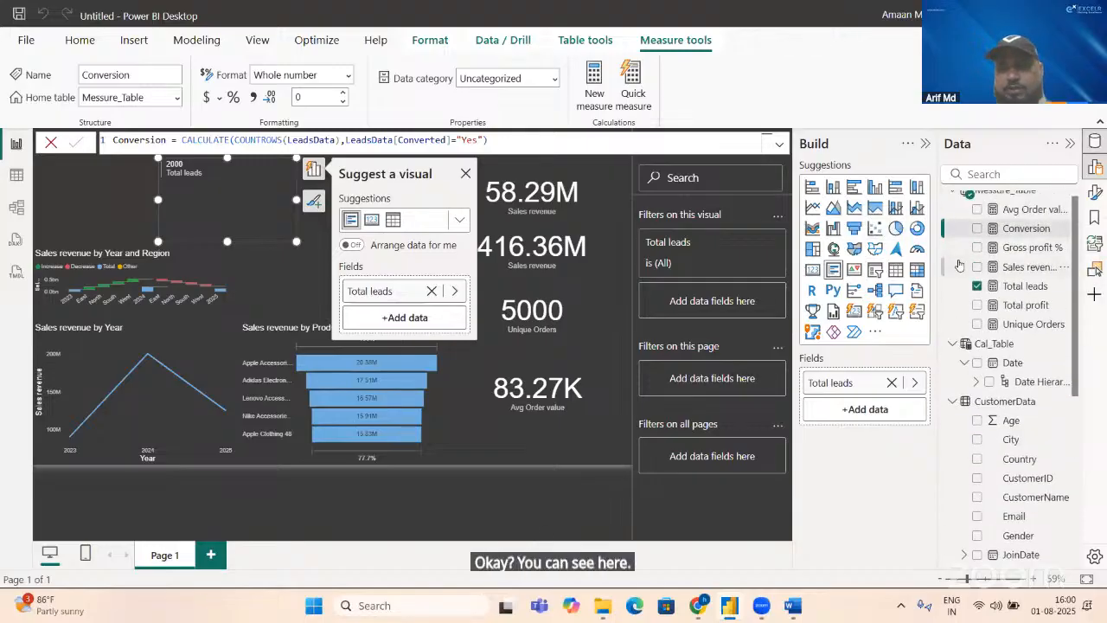
pyautogui.click(977, 230)
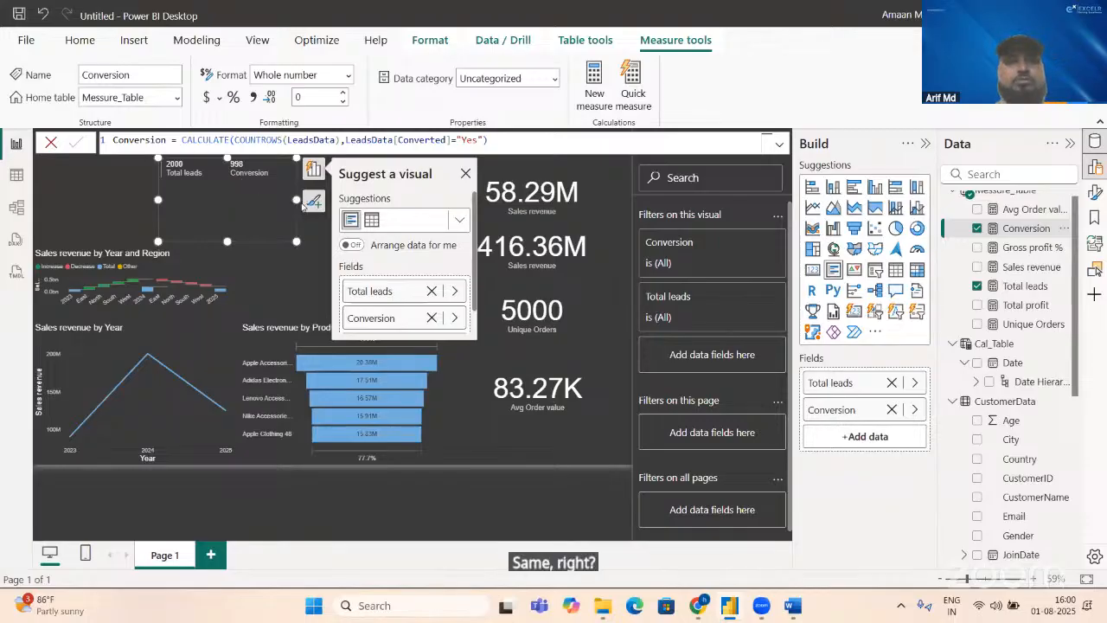
# Step: Check the Sales Conversion Rate description in the Word KPI document, and return to Power BI Desktop
pyautogui.hotkey('alt', 'Tab')
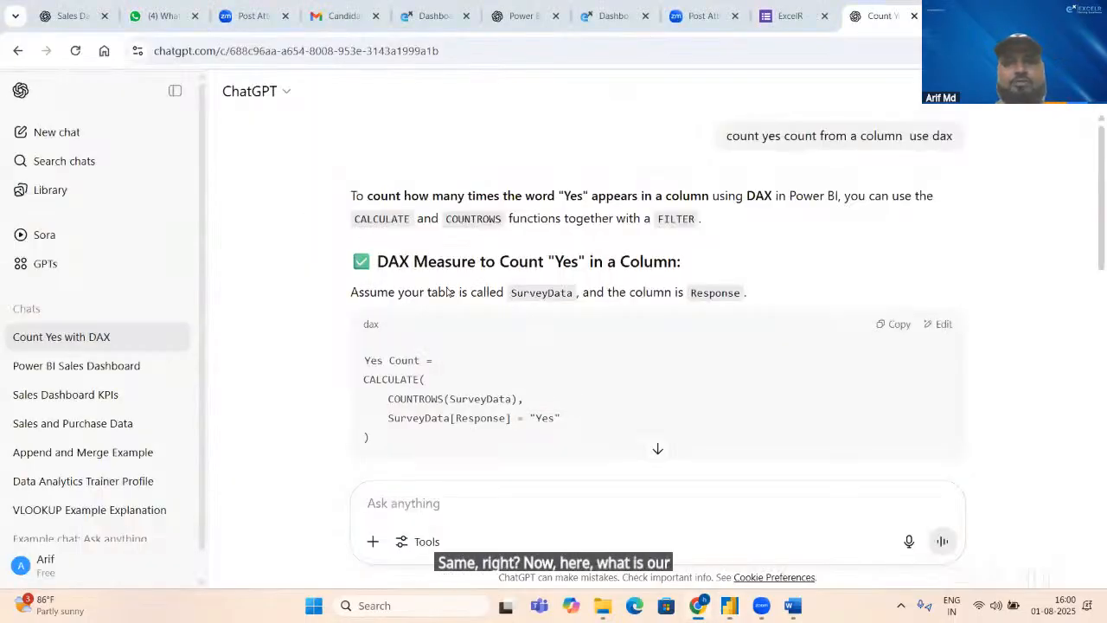
pyautogui.hotkey('alt', 'Tab')
pyautogui.press('Tab')
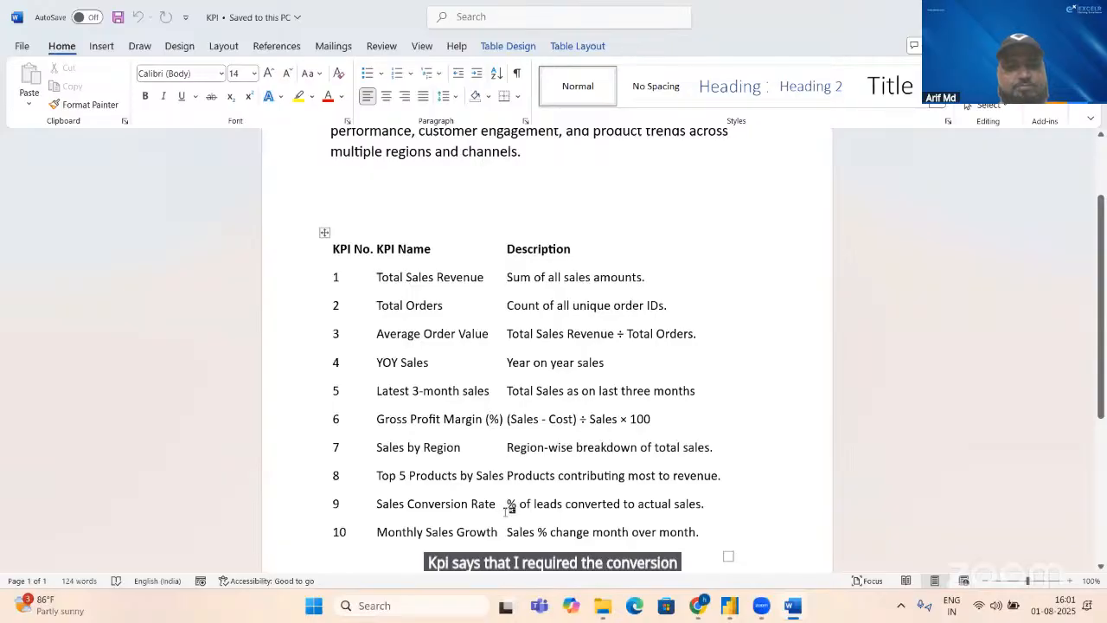
pyautogui.hotkey('alt', 'Tab')
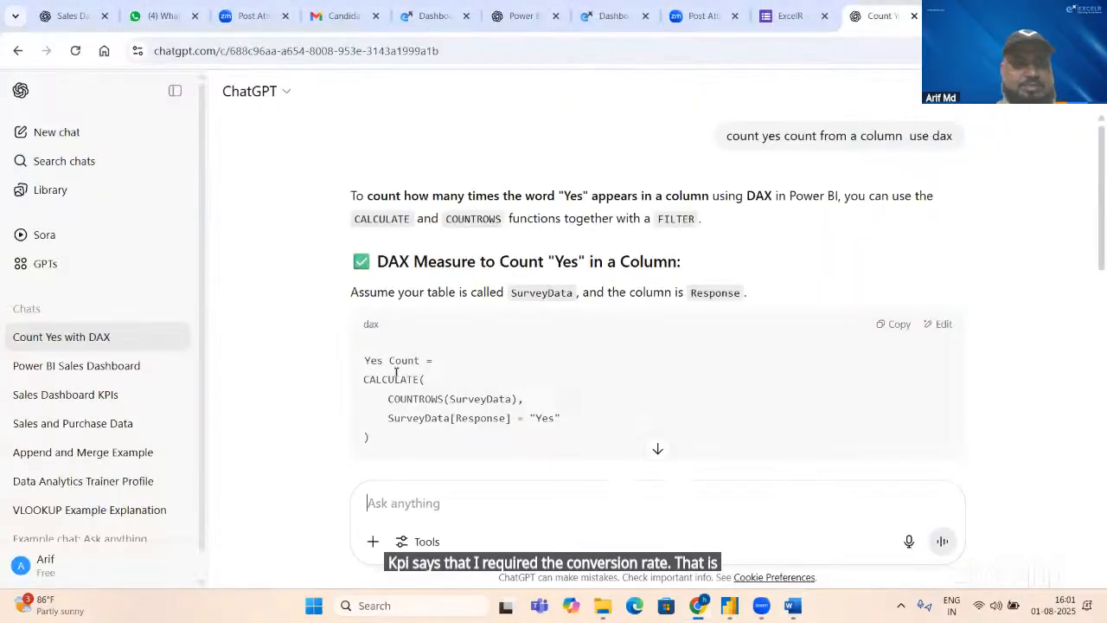
pyautogui.hotkey('alt', 'Tab')
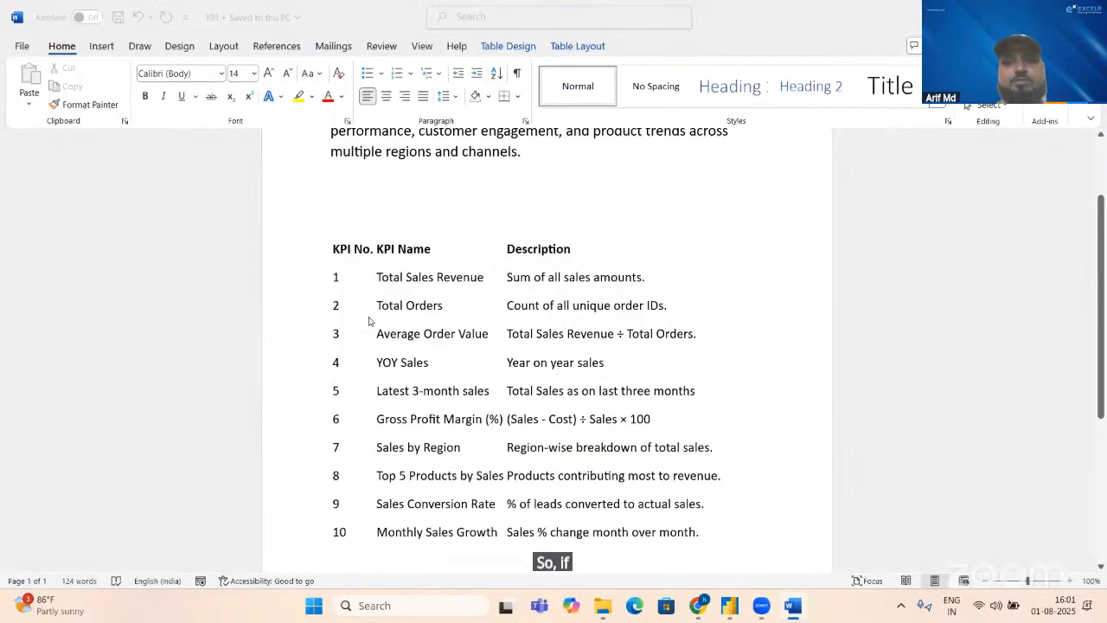
pyautogui.hotkey('alt', 'Tab')
pyautogui.hotkey('alt', 'Tab')
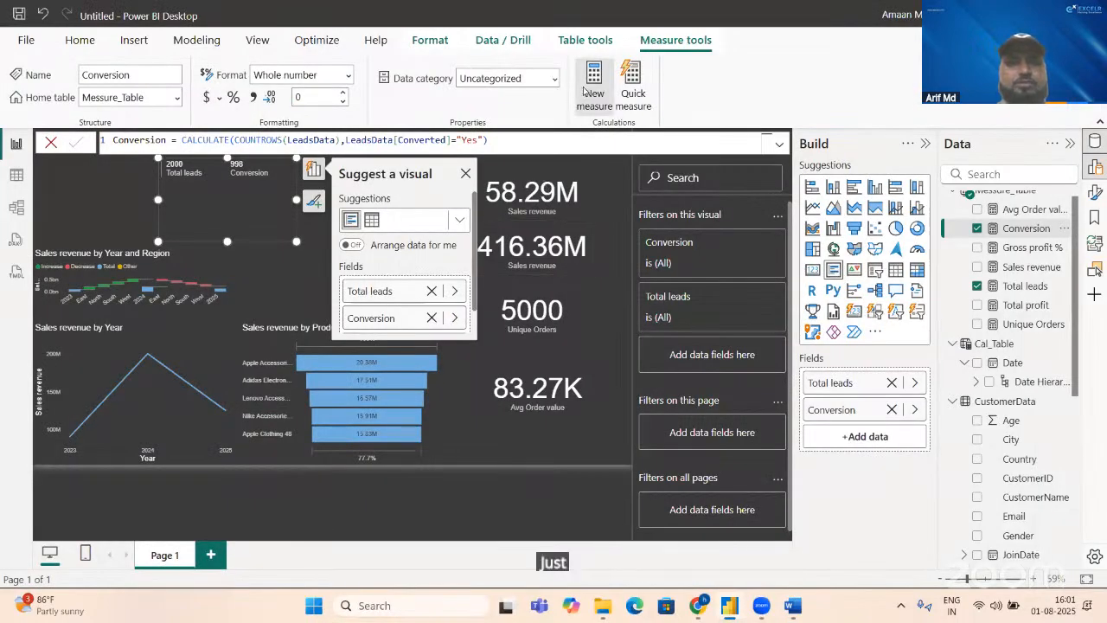
# Step: Create a new measure in Messure_Table and name it Conversion rate
pyautogui.click(584, 90)
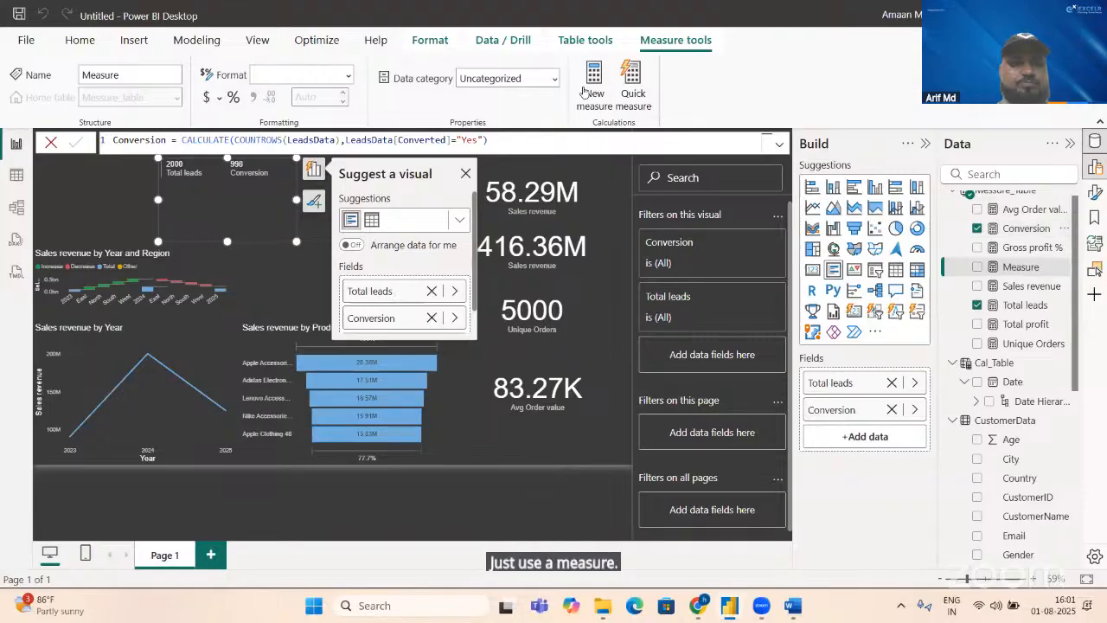
pyautogui.write('C')
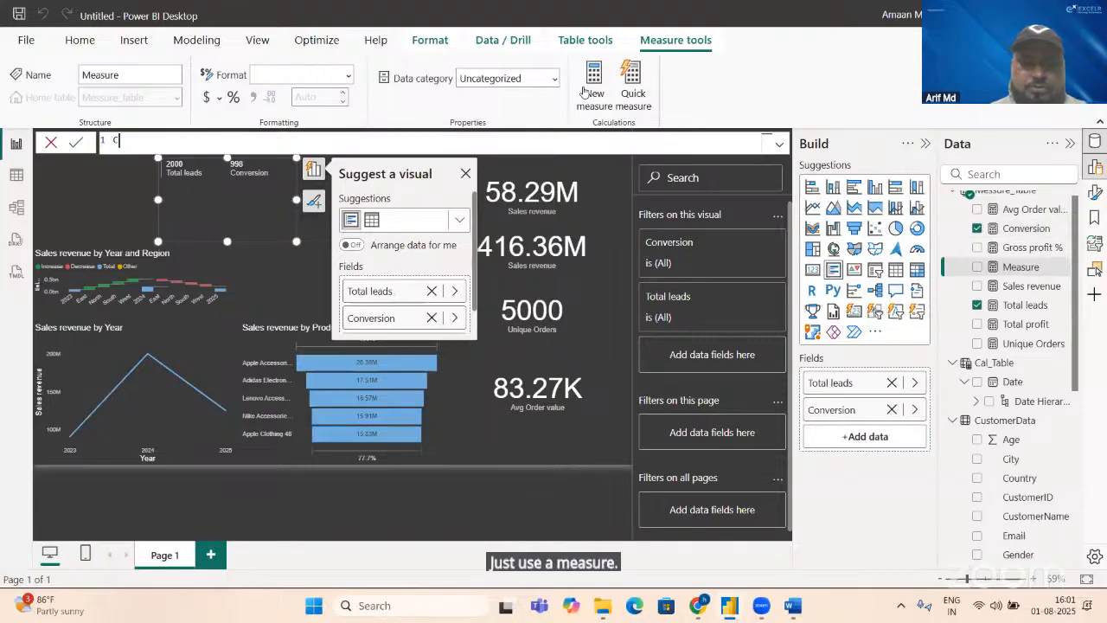
pyautogui.write('o')
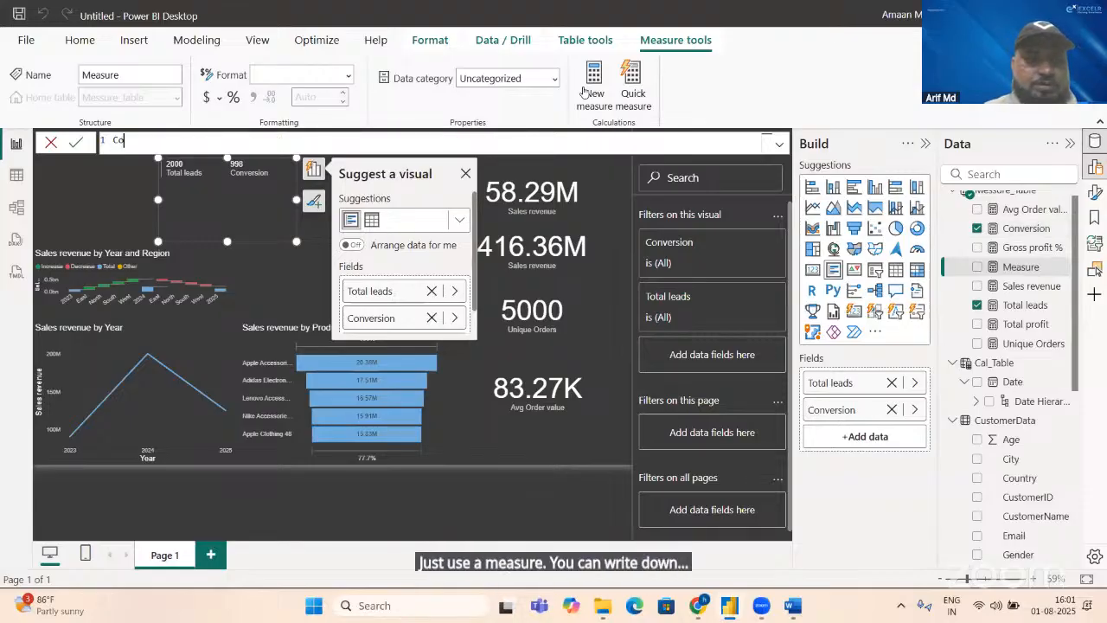
pyautogui.write('ners')
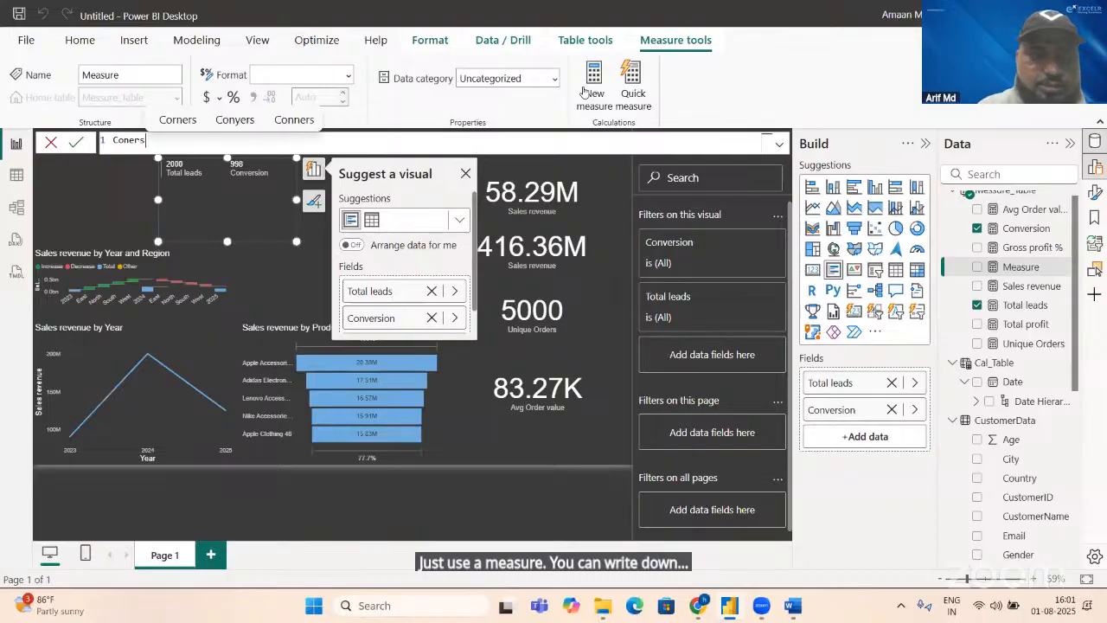
pyautogui.write('ion')
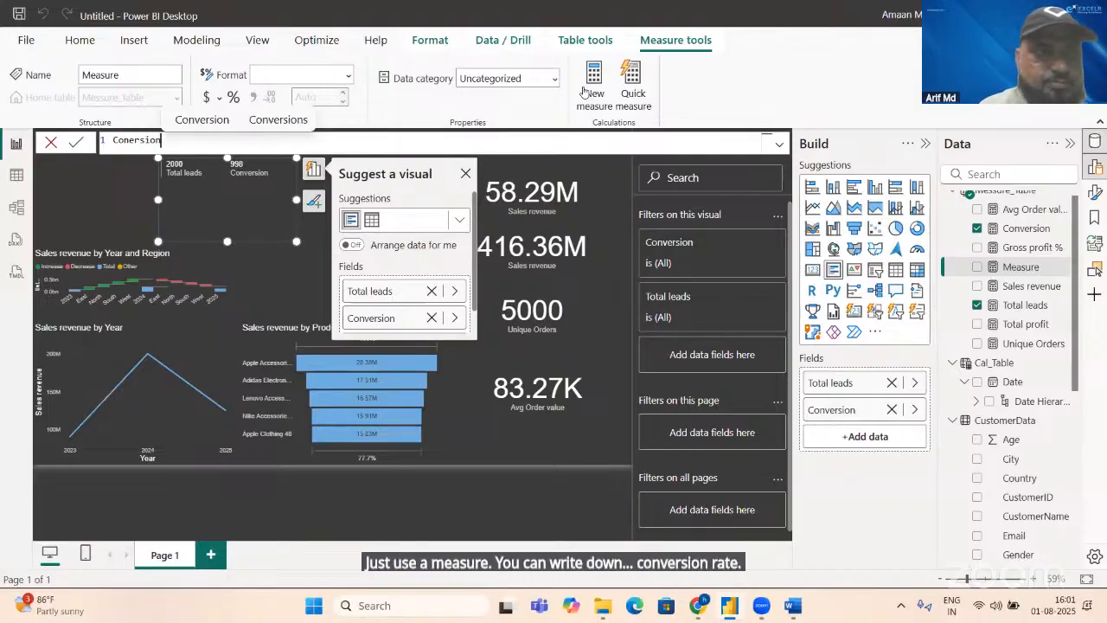
pyautogui.press('BackSpace')
pyautogui.press('BackSpace')
pyautogui.press('BackSpace')
pyautogui.press('BackSpace')
pyautogui.press('BackSpace')
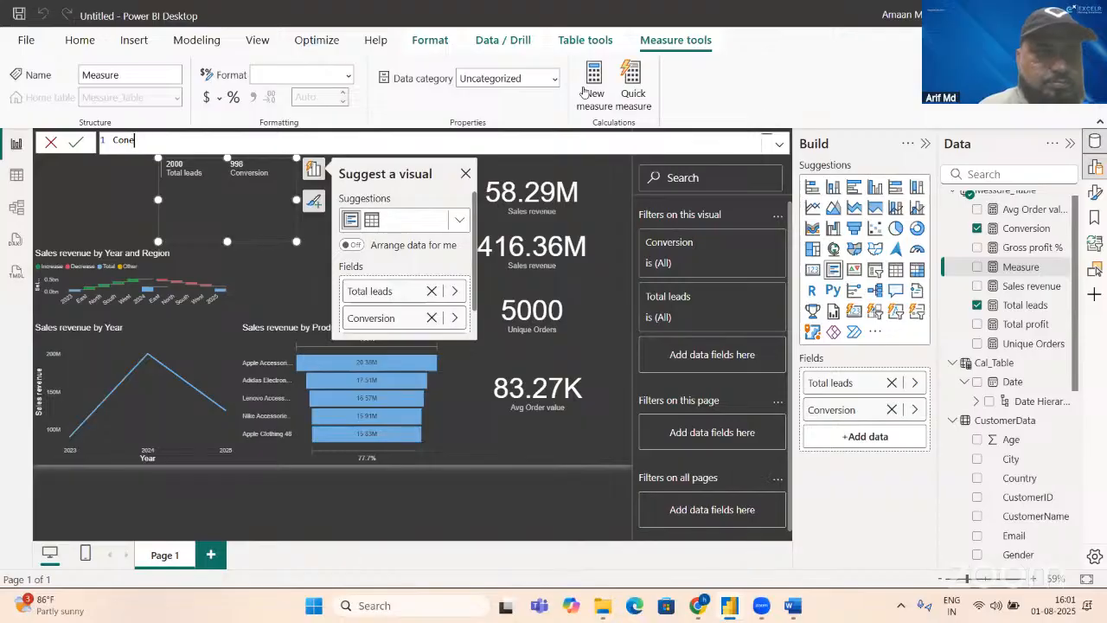
pyautogui.write('vers')
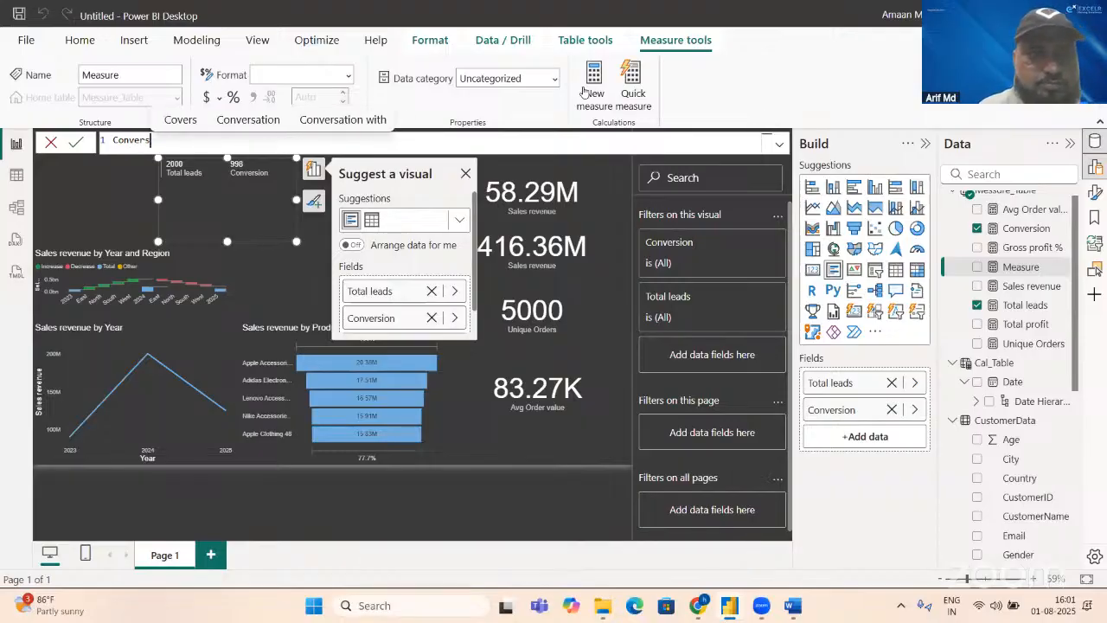
pyautogui.write('ion ')
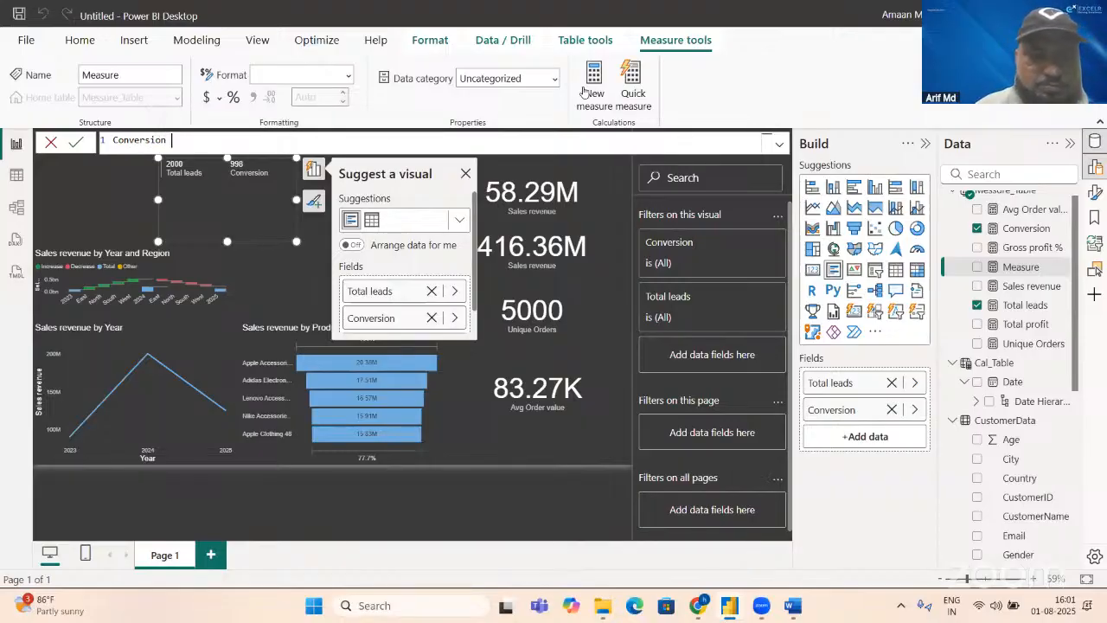
pyautogui.write('rate=')
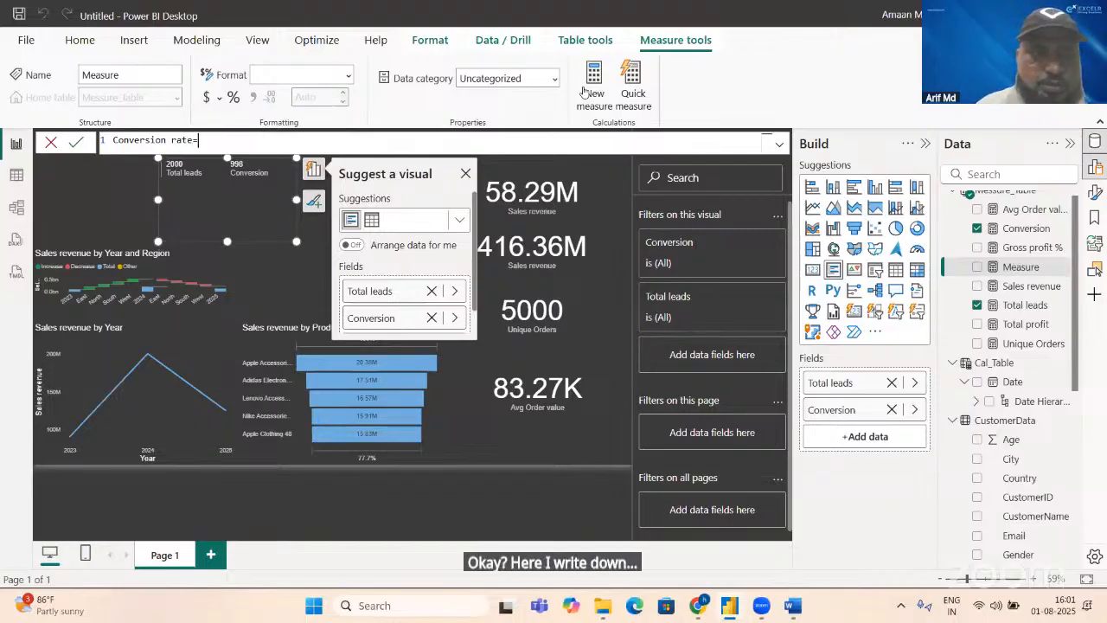
pyautogui.write('con')
# Step: Define the Conversion rate measure as [Conversion]/[Total leads] and commit the formula
pyautogui.press('Tab')
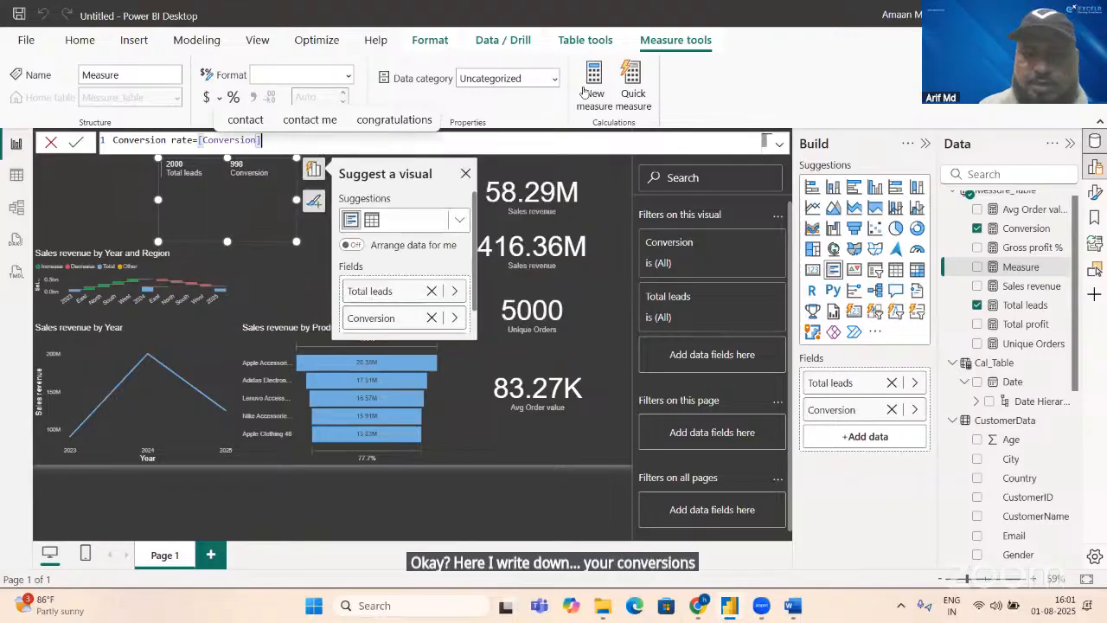
pyautogui.write('/t')
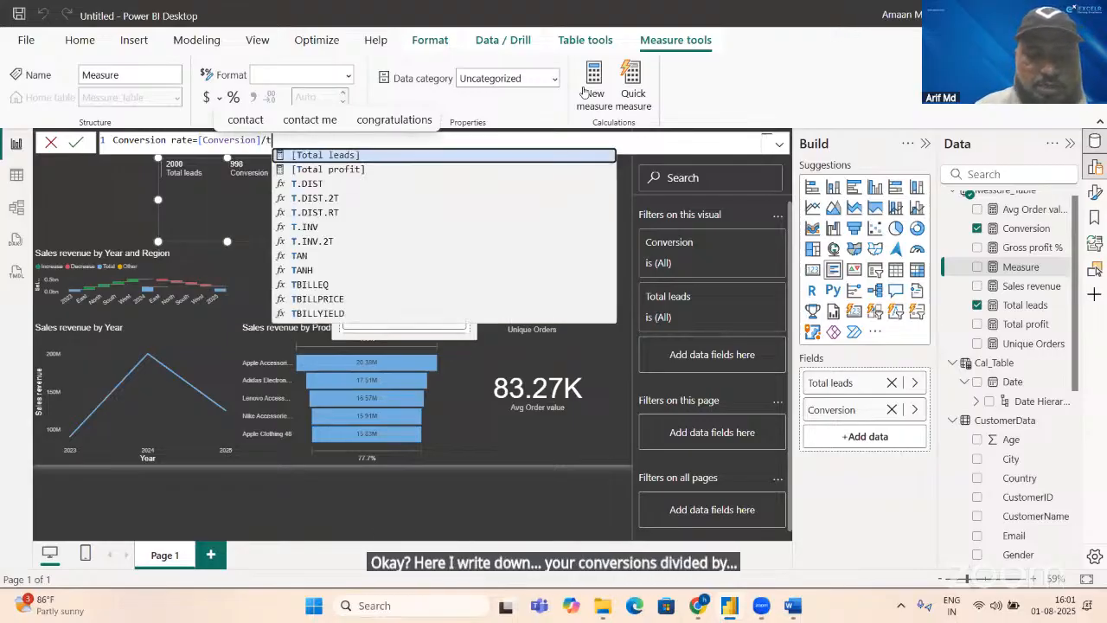
pyautogui.write('ota')
pyautogui.press('Tab')
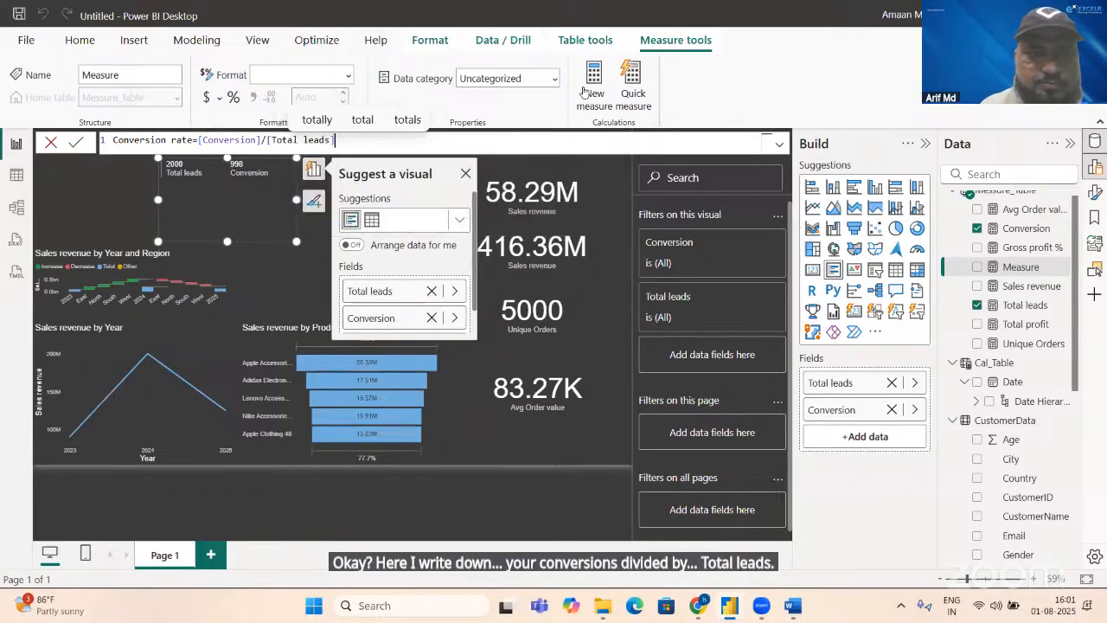
pyautogui.press('Return')
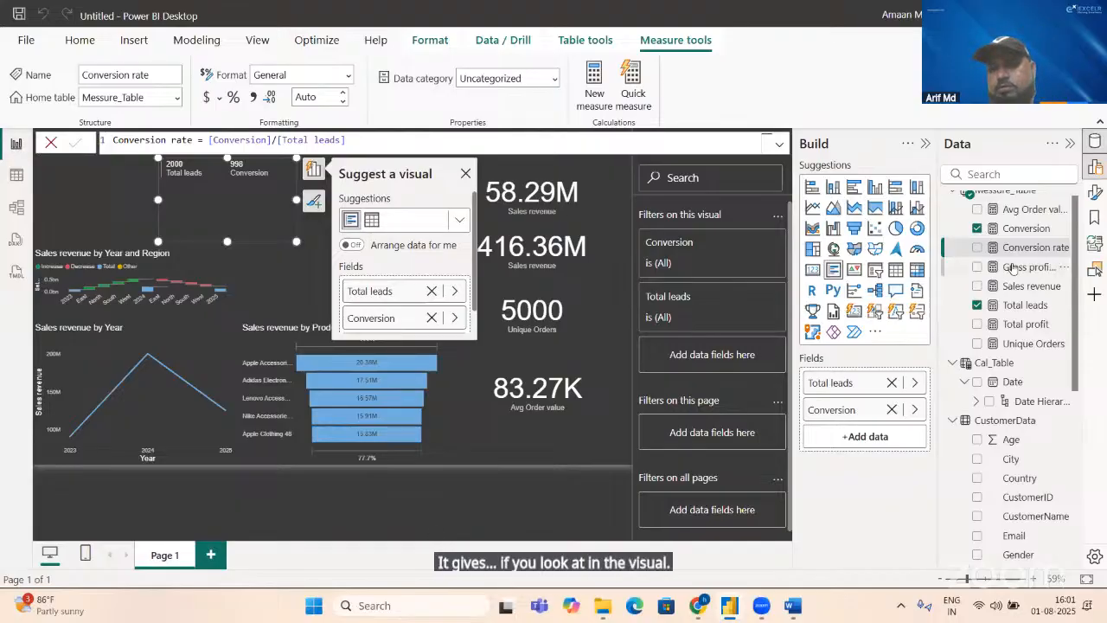
# Step: Add the Conversion rate measure to the multi-row card with Total leads and Conversion, and format it as a percentage
pyautogui.click(978, 248)
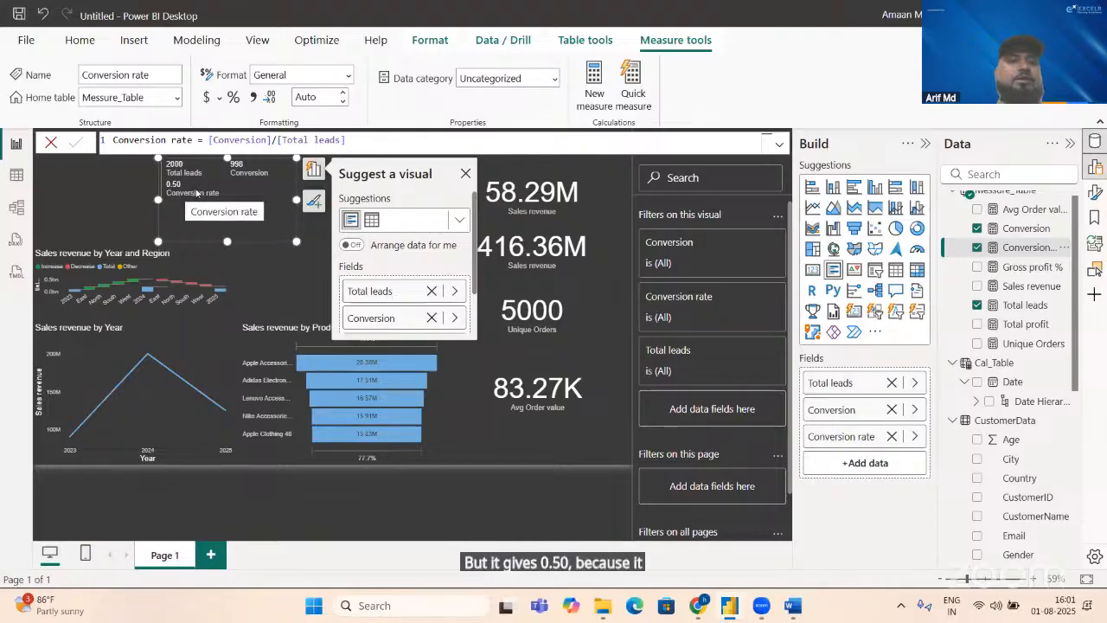
pyautogui.click(232, 98)
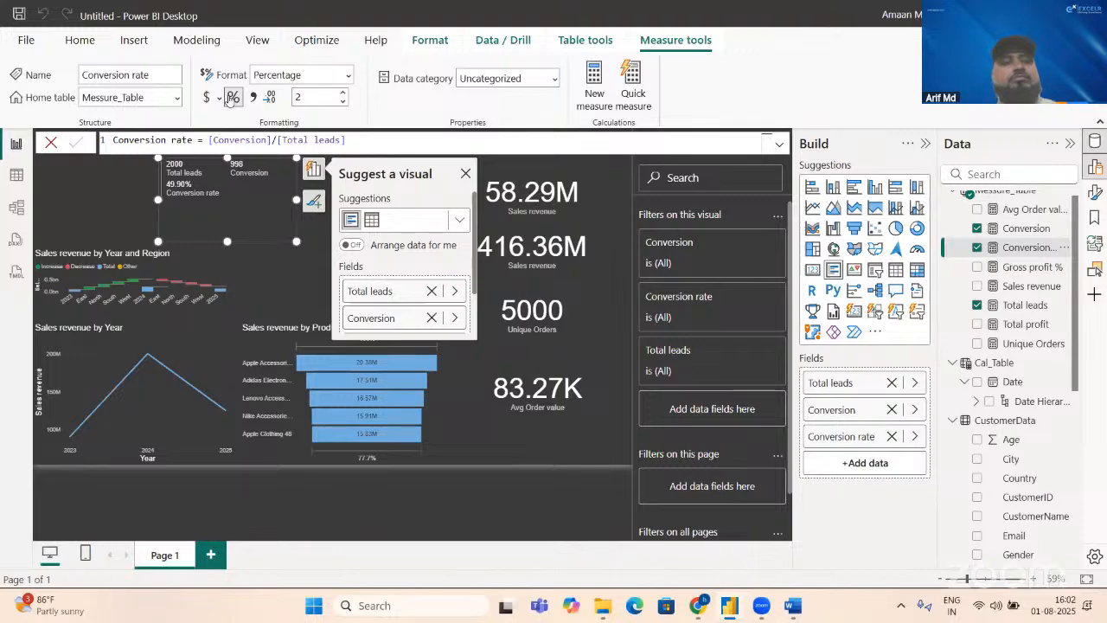
# Step: Look up the final requirement in the Word KPI document's table, and return to Power BI Desktop
pyautogui.hotkey('alt', 'Tab')
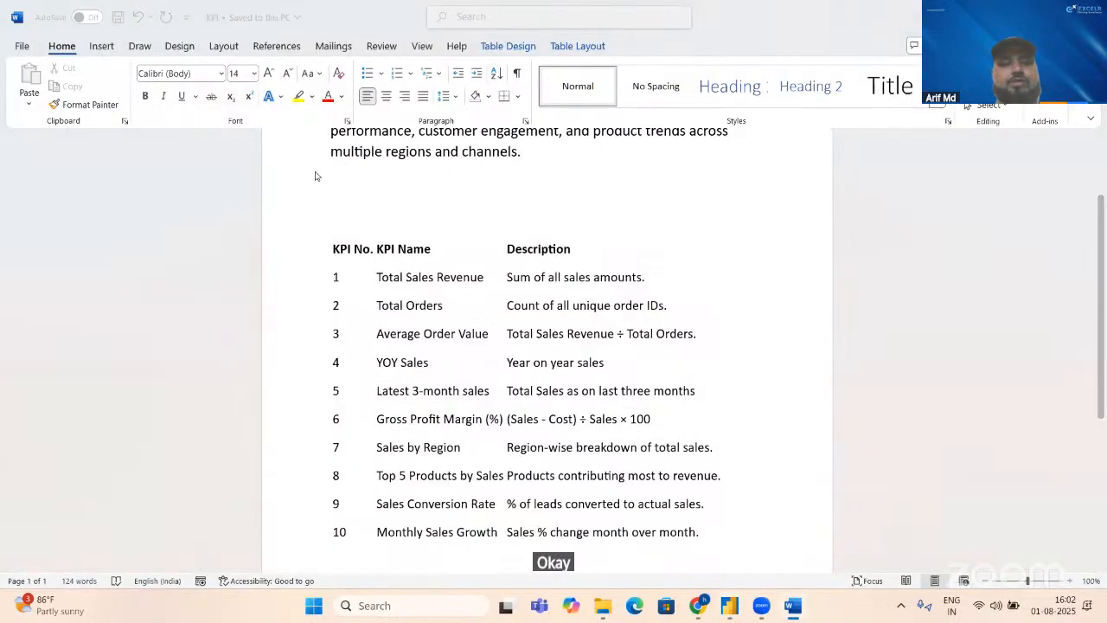
pyautogui.hotkey('alt', 'Tab')
pyautogui.hotkey('alt', 'Tab')
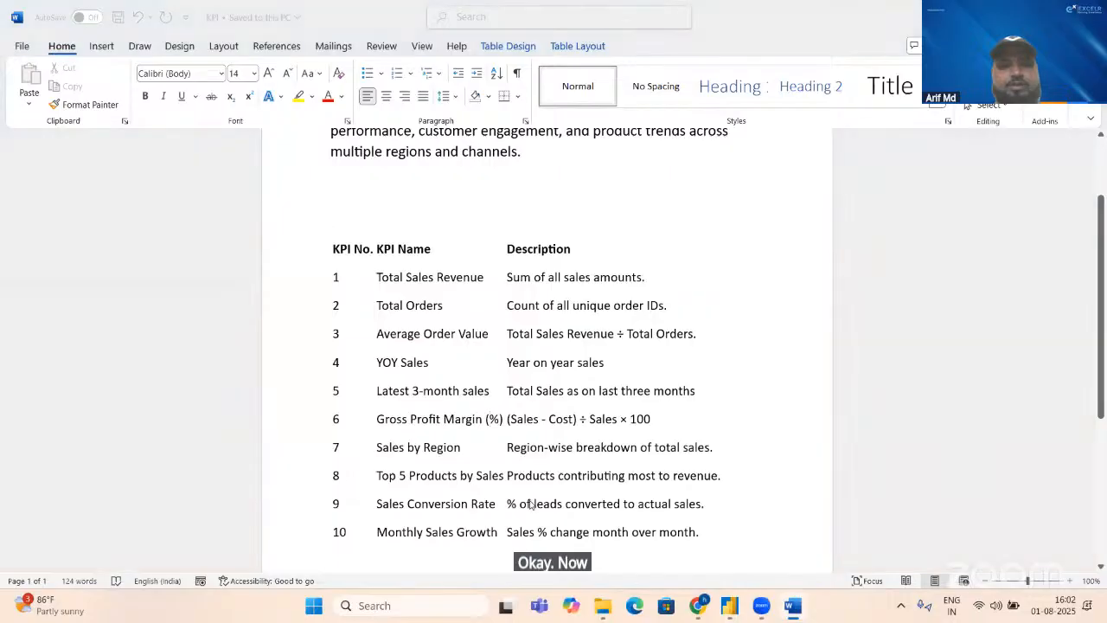
pyautogui.hotkey('alt', 'Tab')
pyautogui.hotkey('alt', 'Tab')
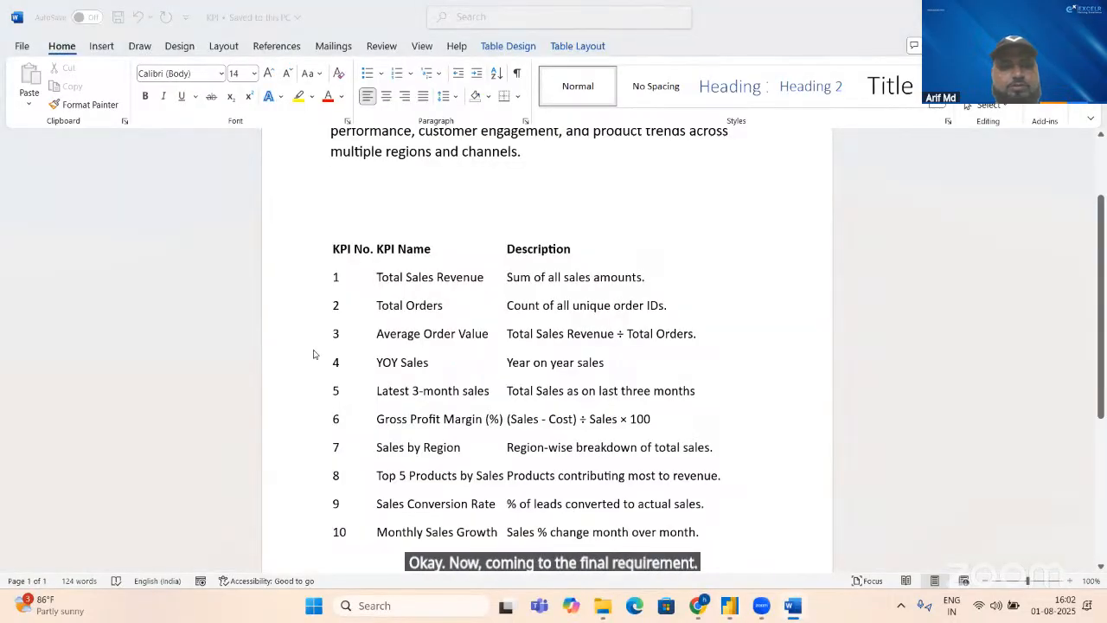
pyautogui.hotkey('alt', 'Tab')
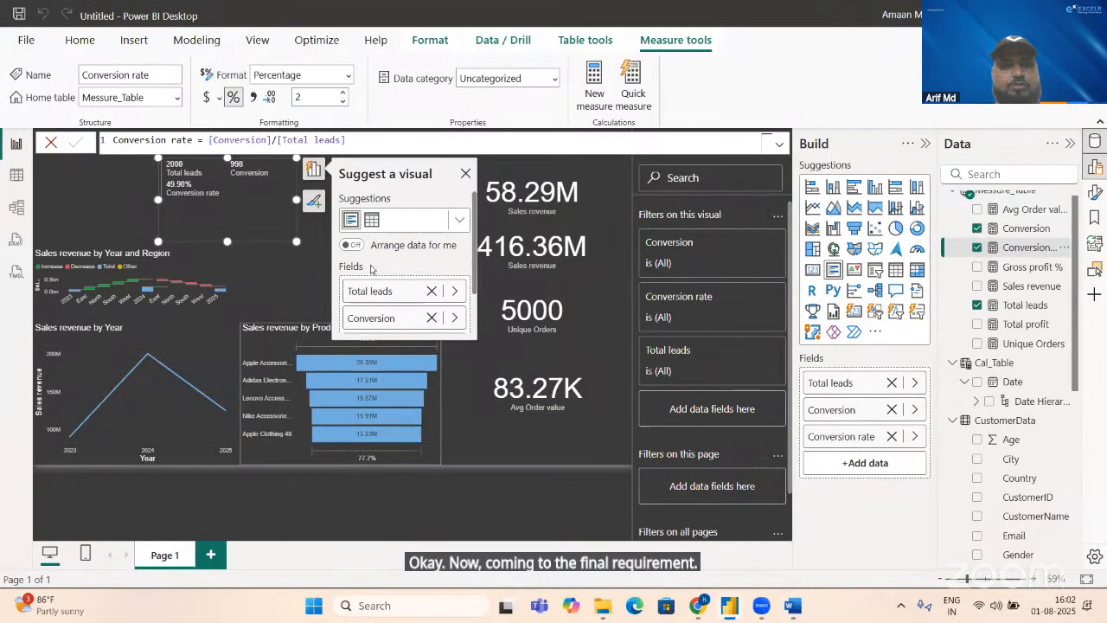
# Step: Shrink the multi-row card to fit its three values, and check the Monthly Sales Growth requirement in the Word KPI document
pyautogui.click(465, 173)
pyautogui.moveTo(297, 241); pyautogui.dragTo(292, 209)
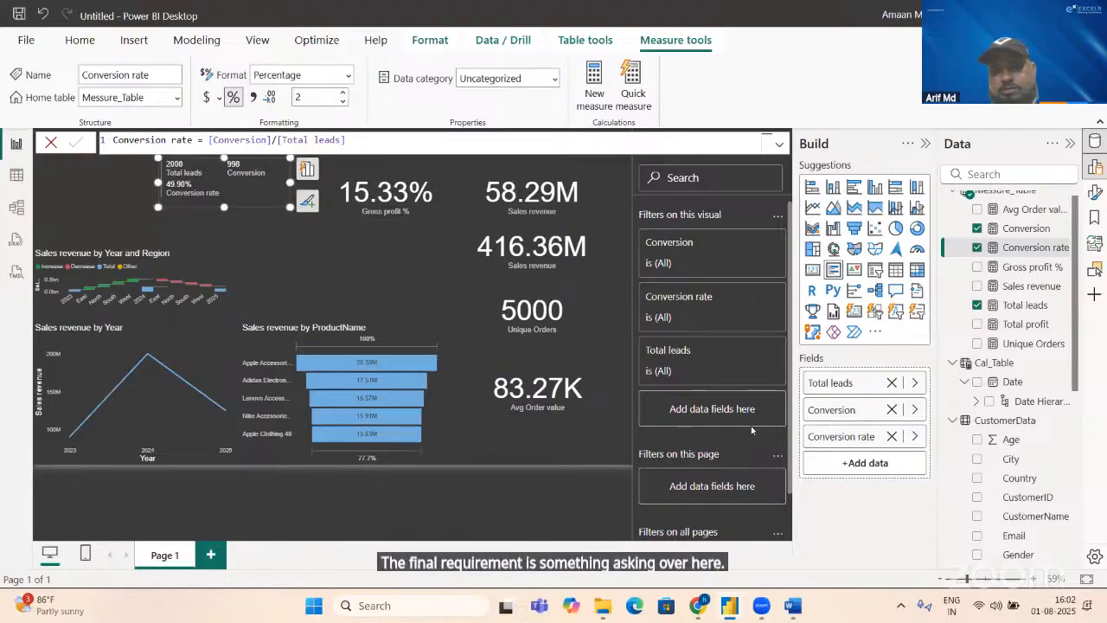
pyautogui.hotkey('alt', 'Tab')
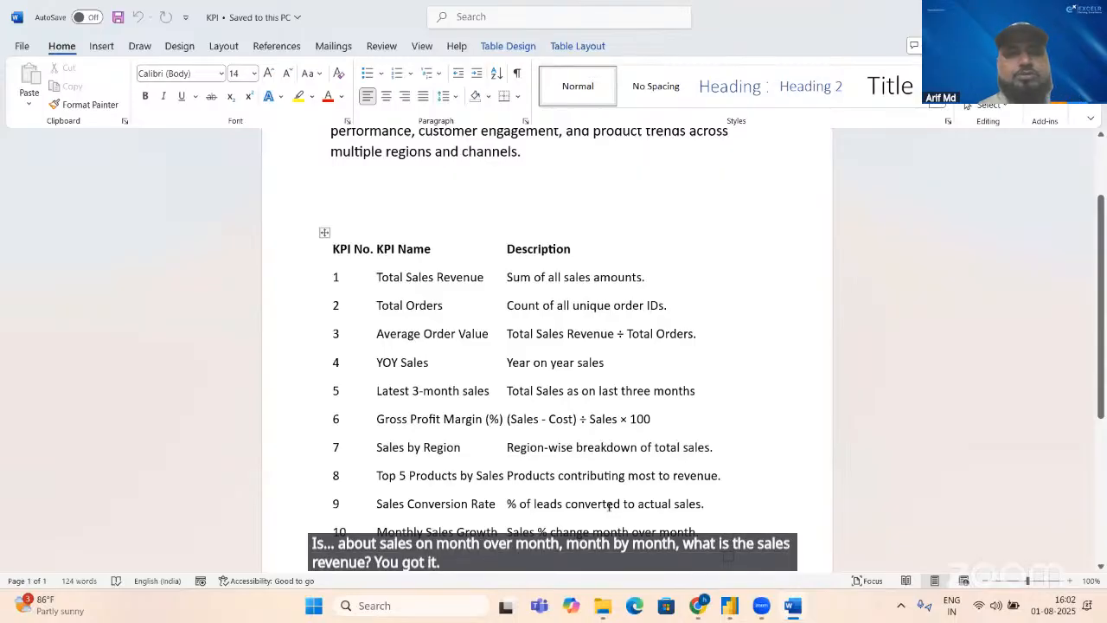
pyautogui.hotkey('alt', 'Tab')
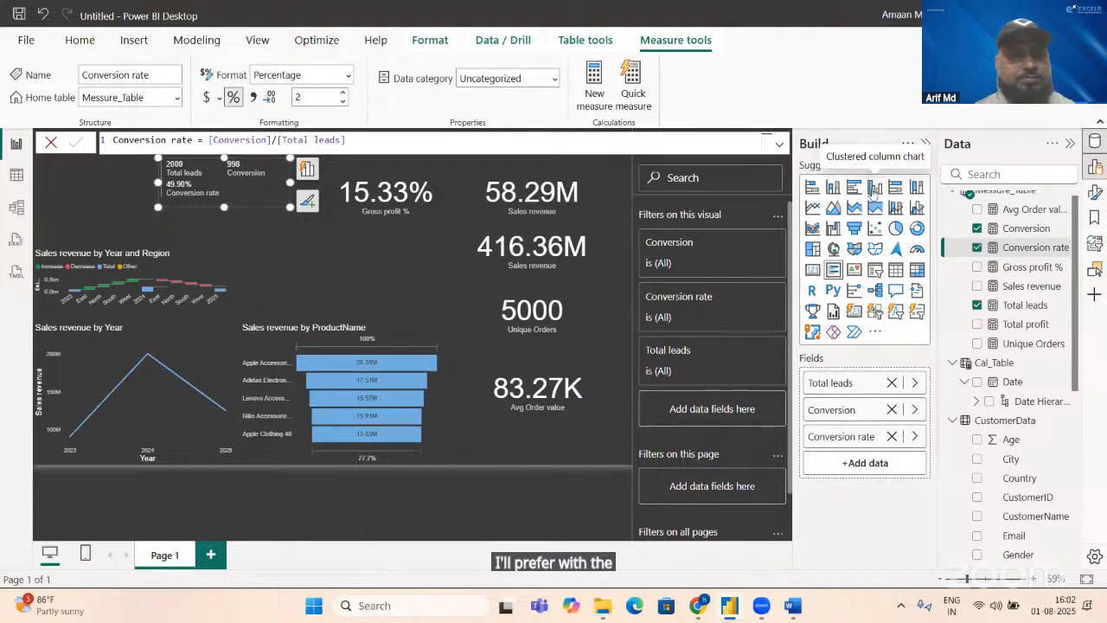
# Step: Try the multi-row card as a clustered column chart, and change it back to a multi-row card
pyautogui.click(874, 188)
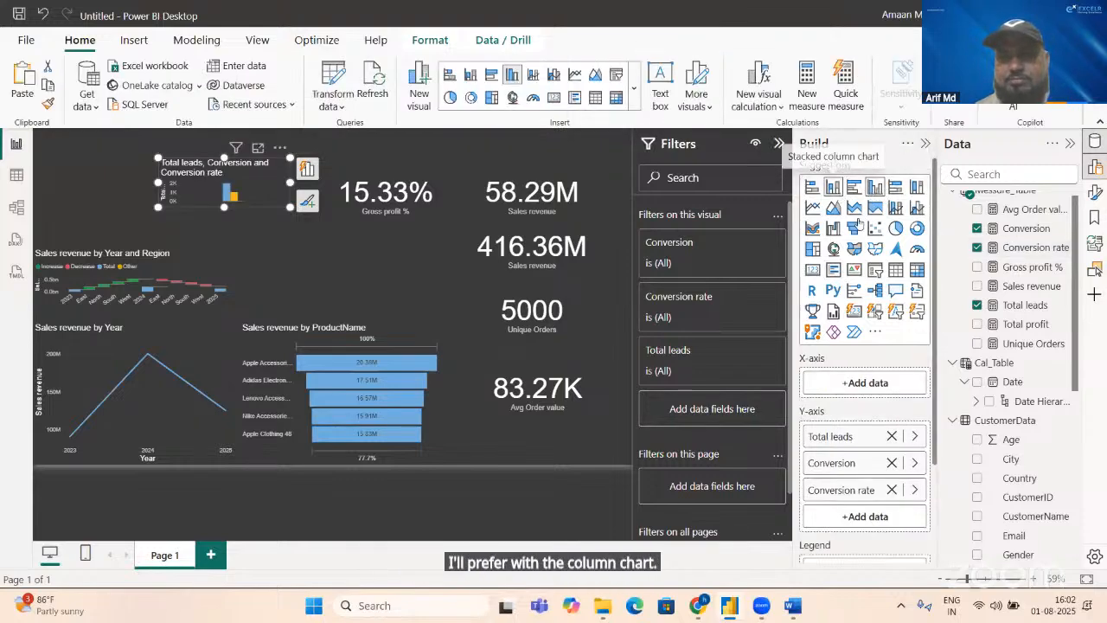
pyautogui.click(832, 270)
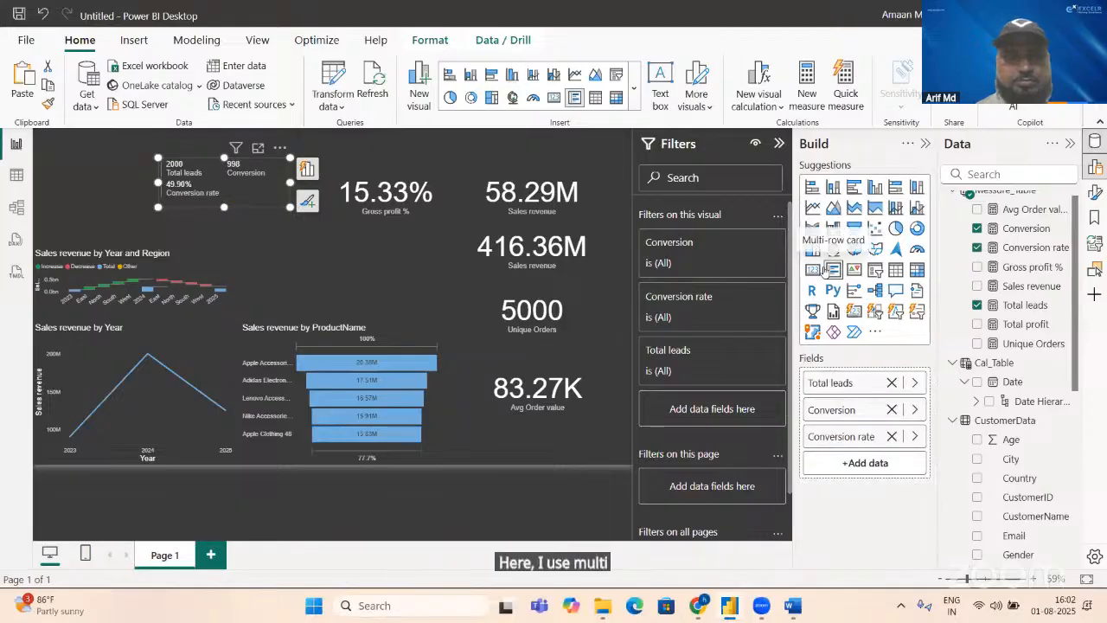
# Step: Insert a separate clustered column chart above the product funnel, with Month from the Cal_Table date hierarchy on its X-axis
pyautogui.click(356, 255)
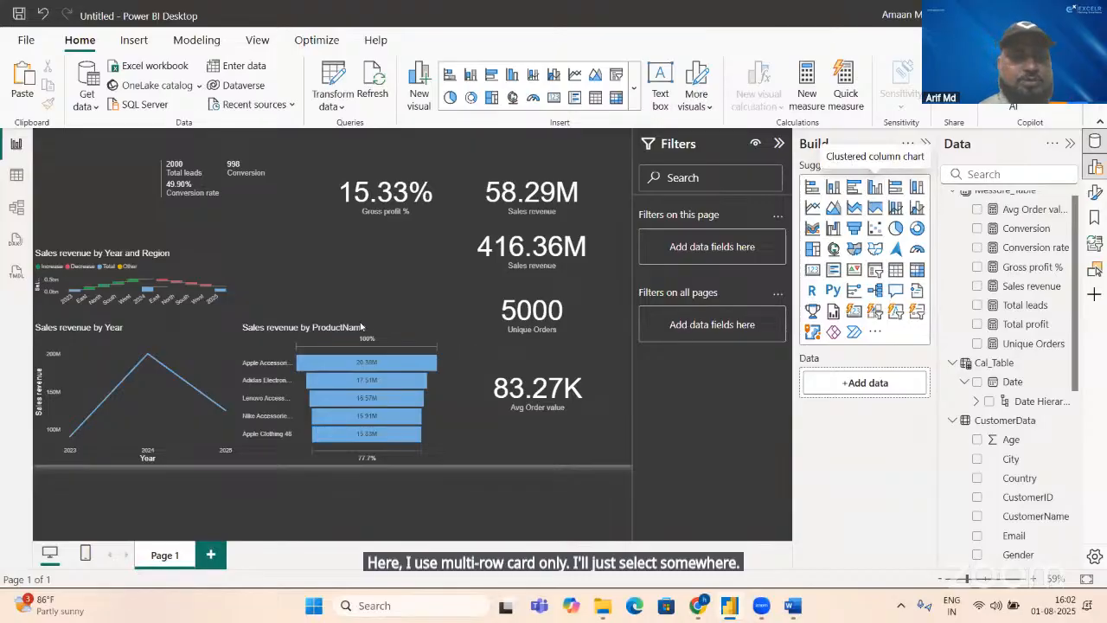
pyautogui.click(875, 187)
pyautogui.moveTo(110, 187); pyautogui.dragTo(448, 274)
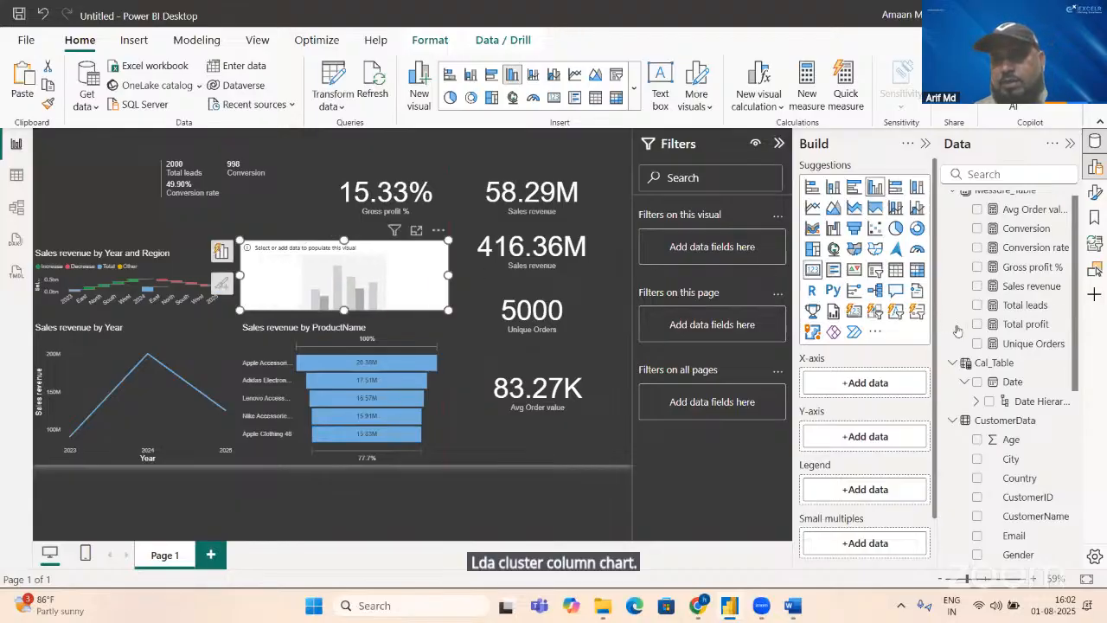
pyautogui.click(978, 403)
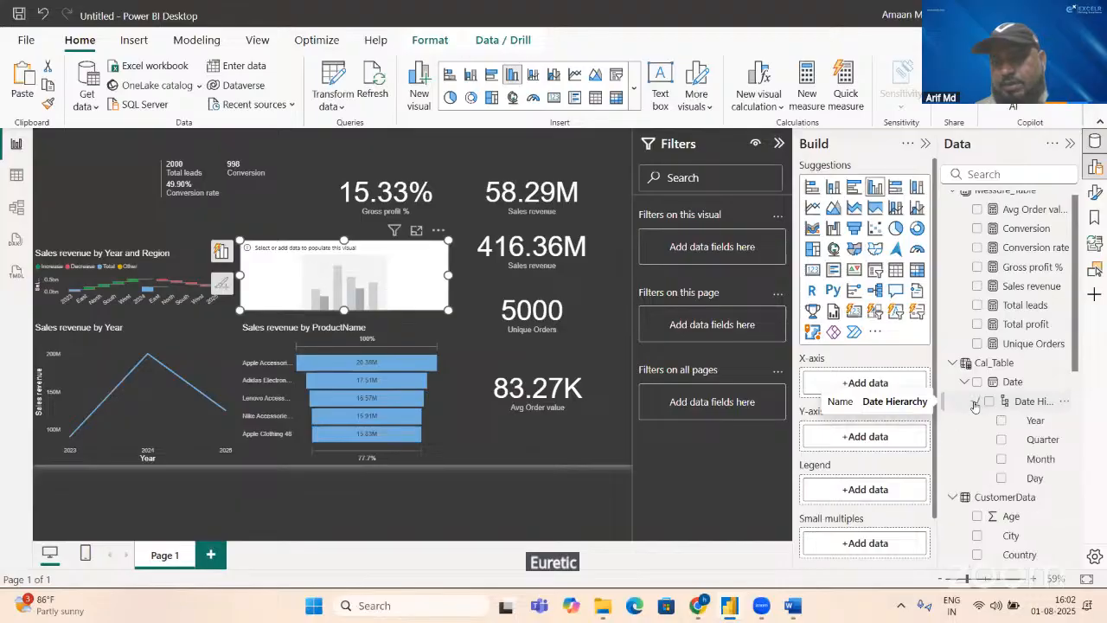
pyautogui.click(1002, 461)
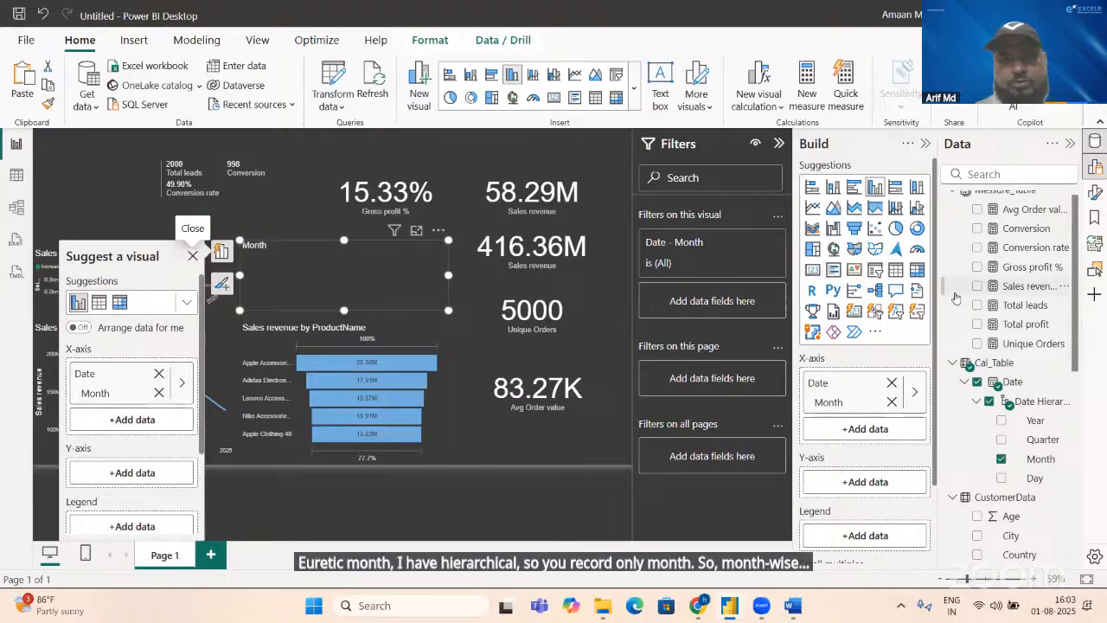
# Step: Check the Monthly Sales Growth description in the Word KPI document, and switch back to Power BI Desktop
pyautogui.hotkey('alt', 'Tab')
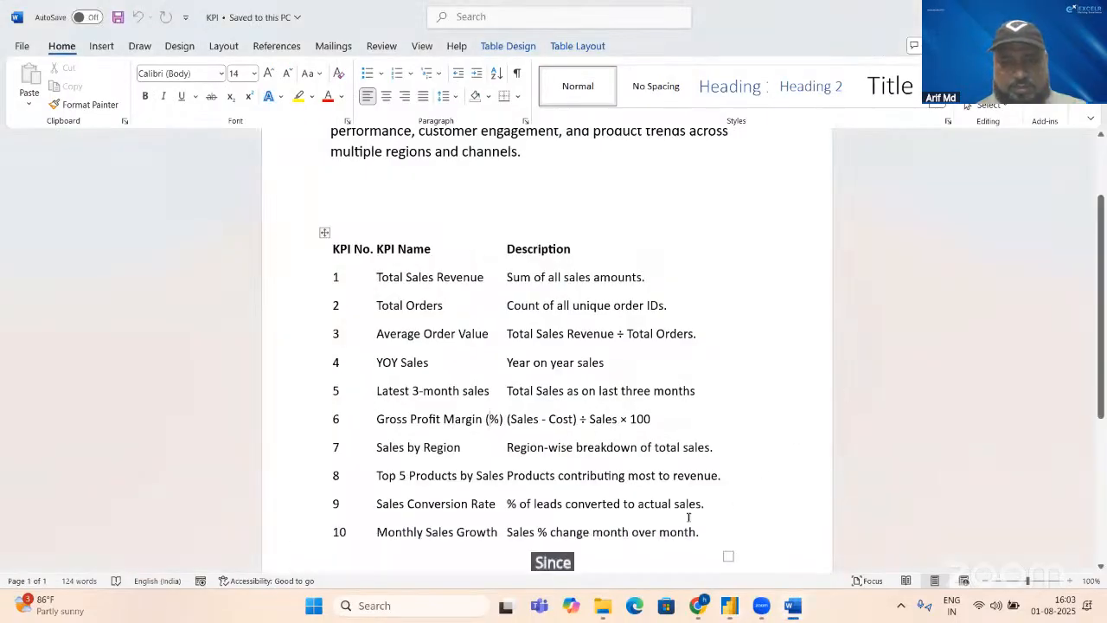
pyautogui.press('alt')
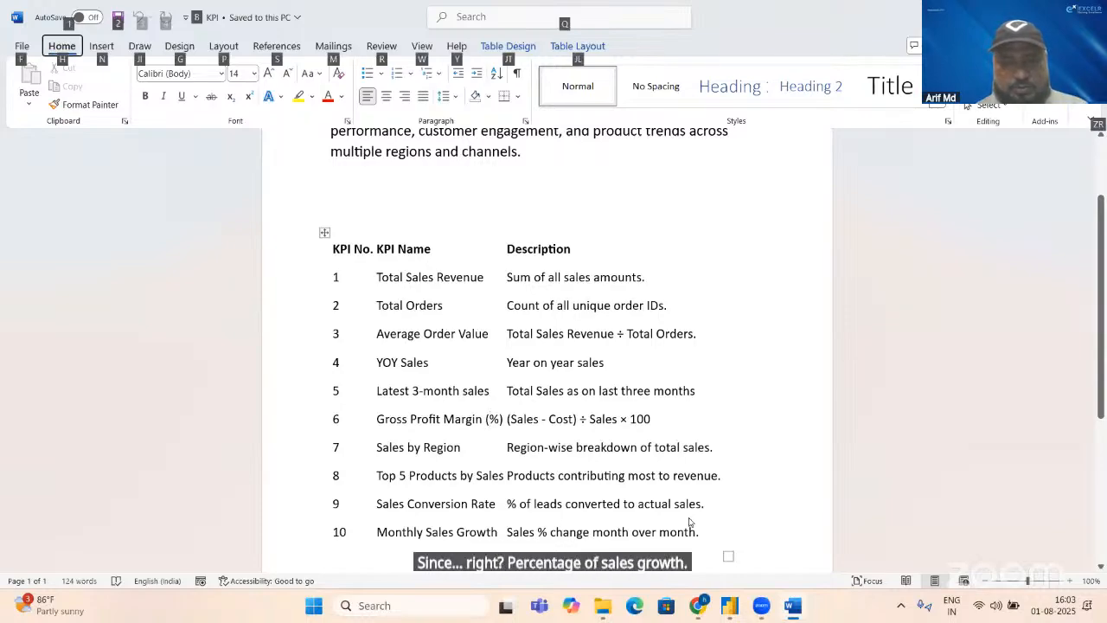
pyautogui.hotkey('alt', 'Tab')
pyautogui.hotkey('alt', 'Tab')
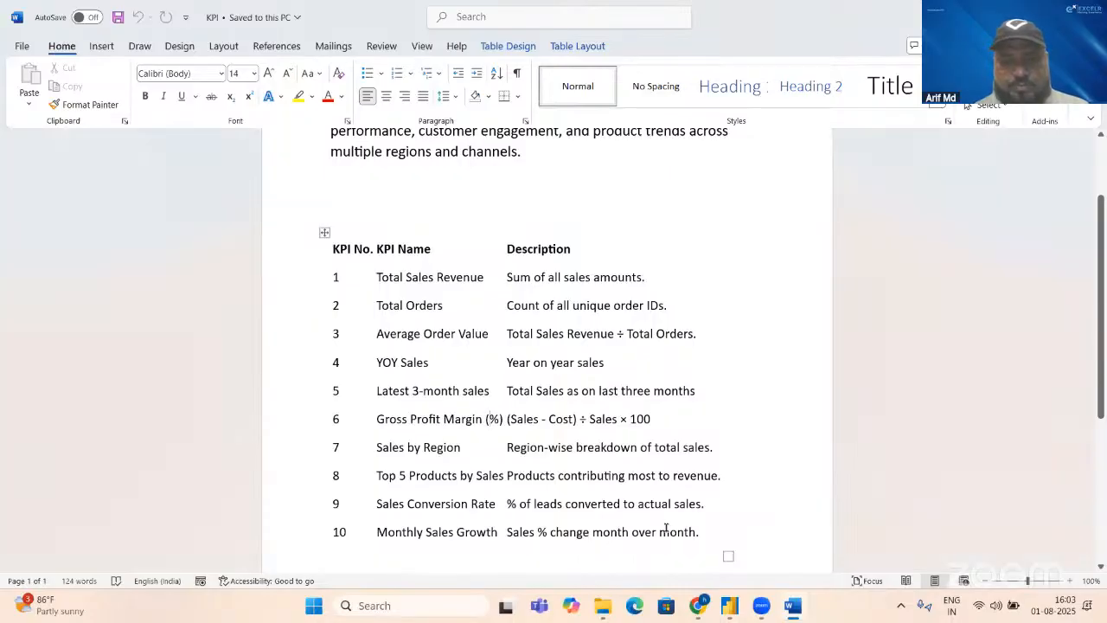
pyautogui.hotkey('alt', 'Tab')
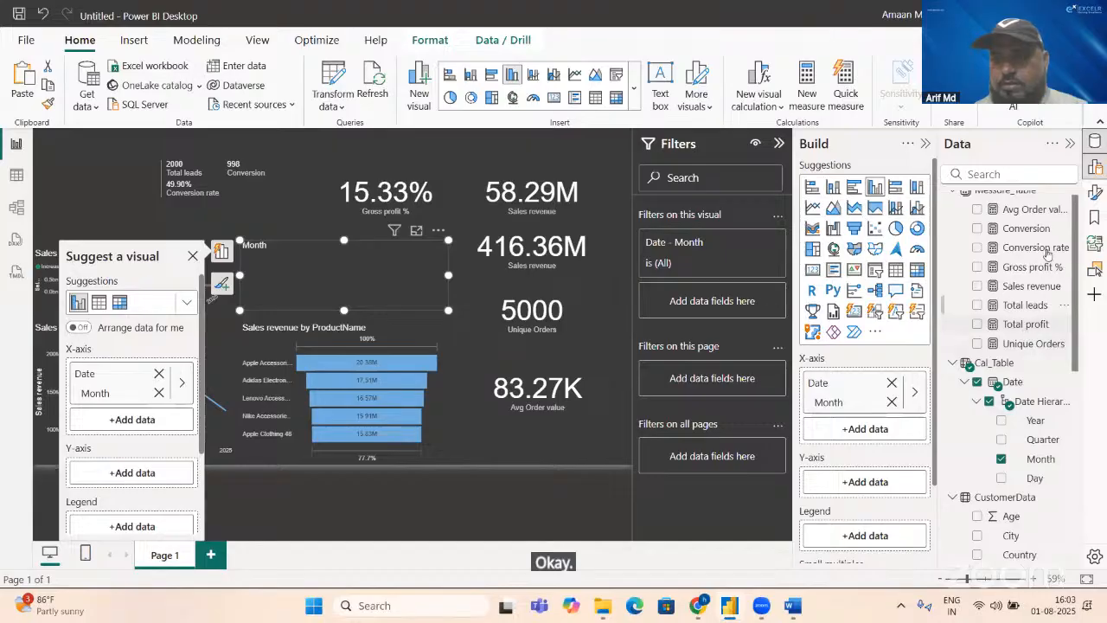
# Step: Plot the Sales revenue measure on the monthly column chart's Y-axis, and inspect that field's data options
pyautogui.click(978, 286)
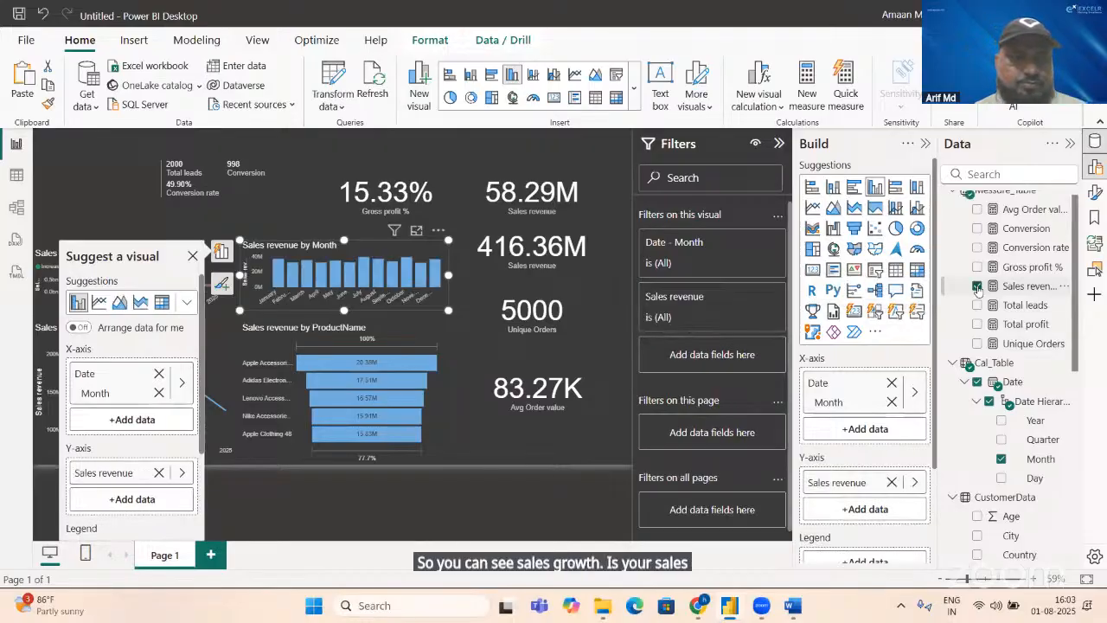
pyautogui.click(915, 482)
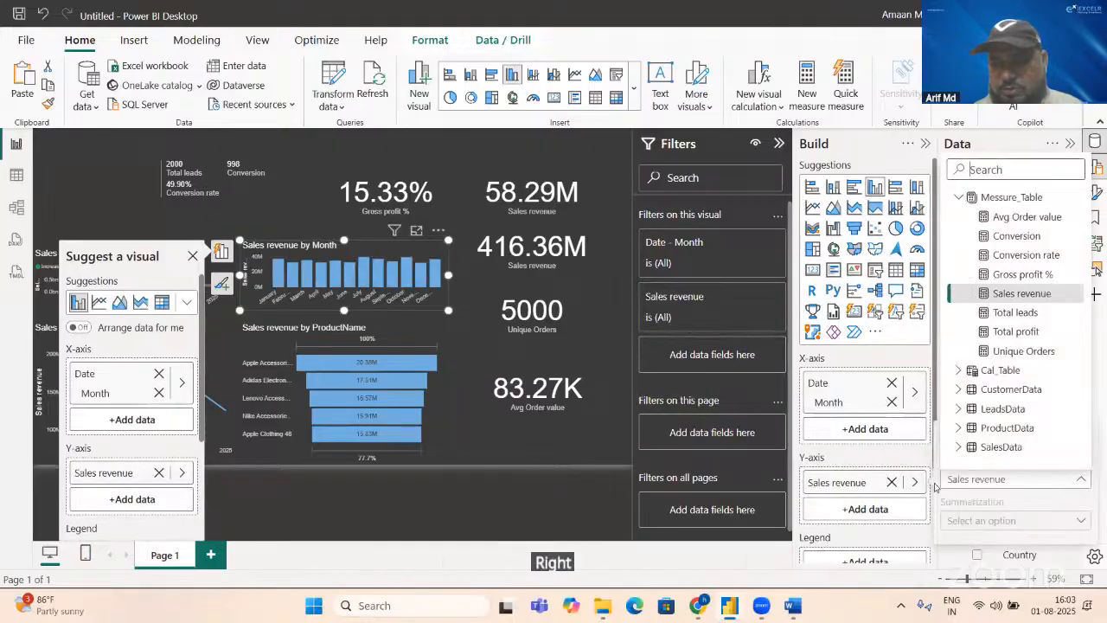
pyautogui.click(1002, 481)
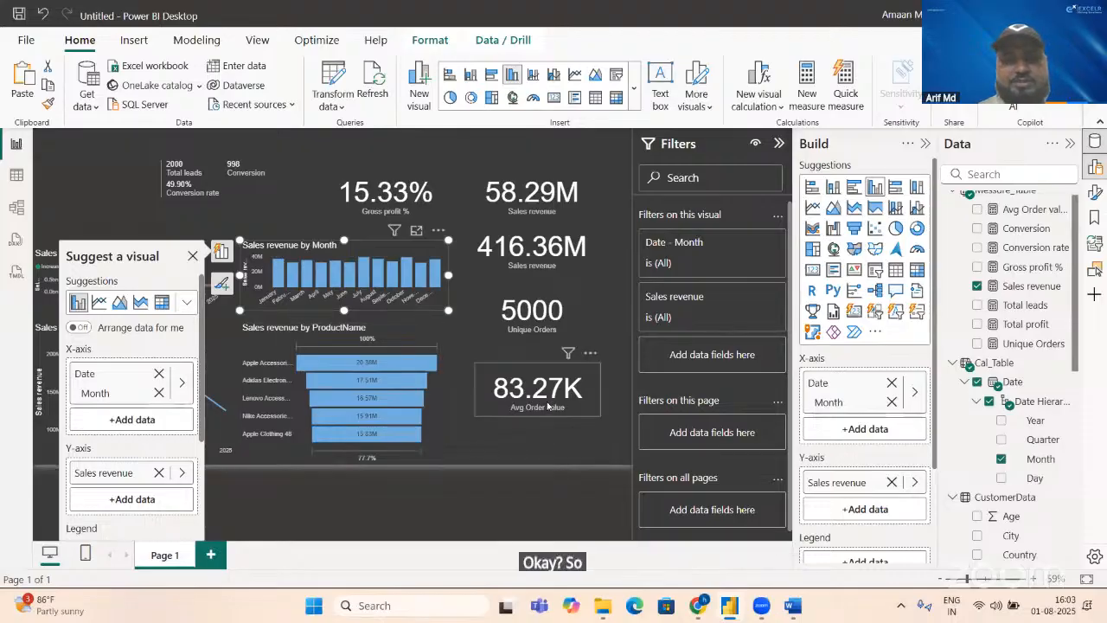
# Step: Move the Avg Order value, Unique Orders, both Sales revenue and Gross profit % cards down into the area beside the product funnel
pyautogui.click(481, 383)
pyautogui.moveTo(474, 362); pyautogui.dragTo(476, 452)
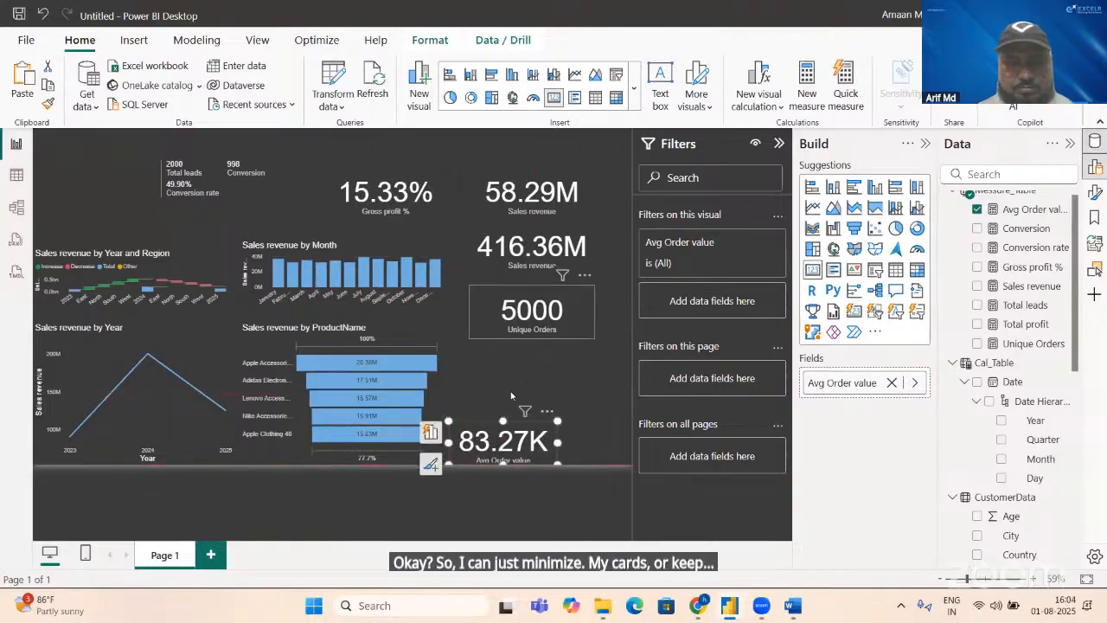
pyautogui.moveTo(511, 395); pyautogui.dragTo(505, 393)
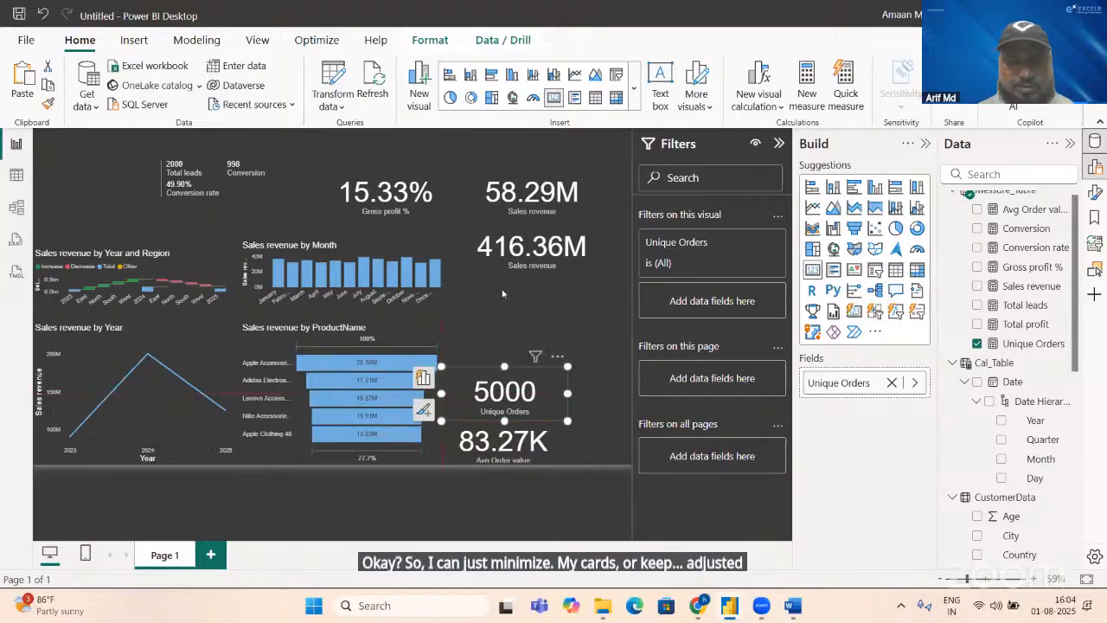
pyautogui.moveTo(519, 249); pyautogui.dragTo(492, 342)
pyautogui.moveTo(519, 211); pyautogui.dragTo(507, 298)
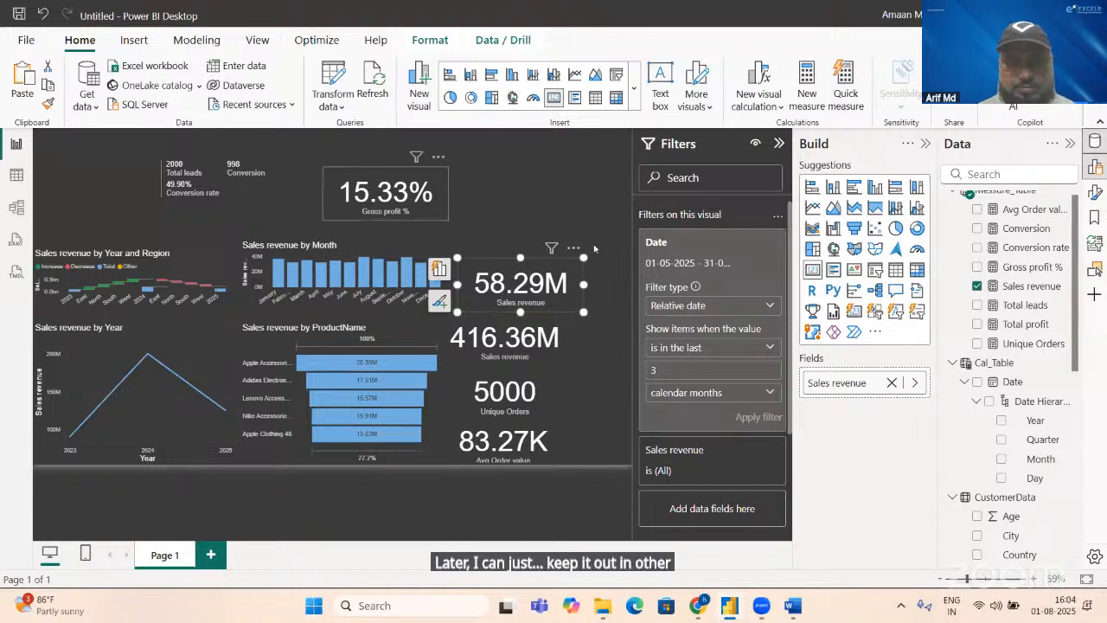
pyautogui.moveTo(439, 193); pyautogui.dragTo(632, 363)
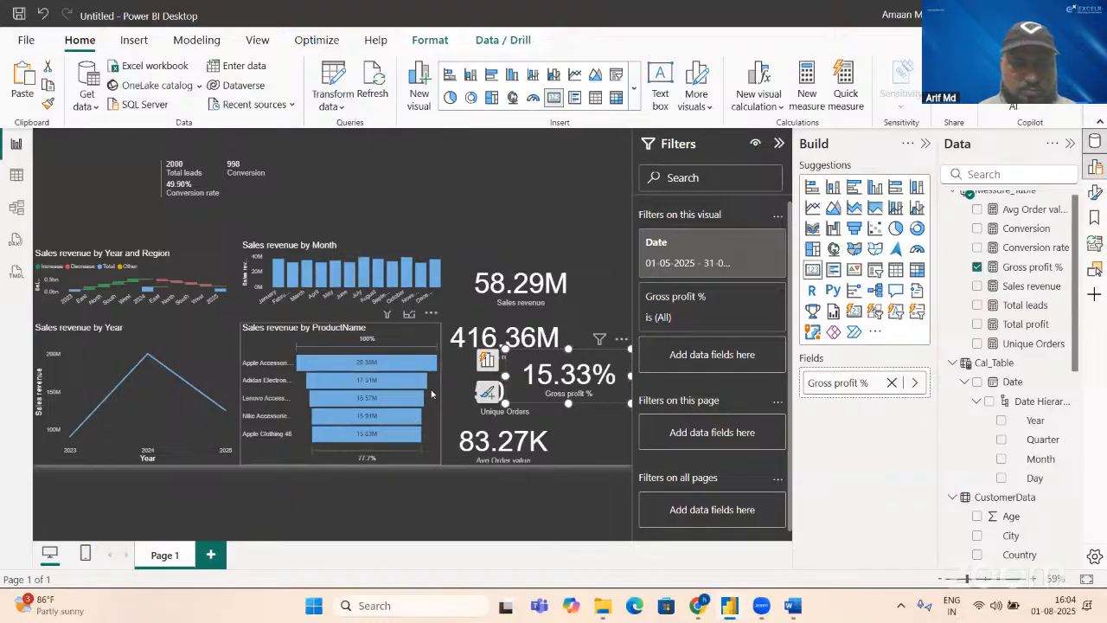
# Step: Narrow the product funnel and arrange the Unique Orders, Gross profit % and Avg Order value cards in the space beside it
pyautogui.click(440, 389)
pyautogui.moveTo(379, 388); pyautogui.dragTo(355, 391)
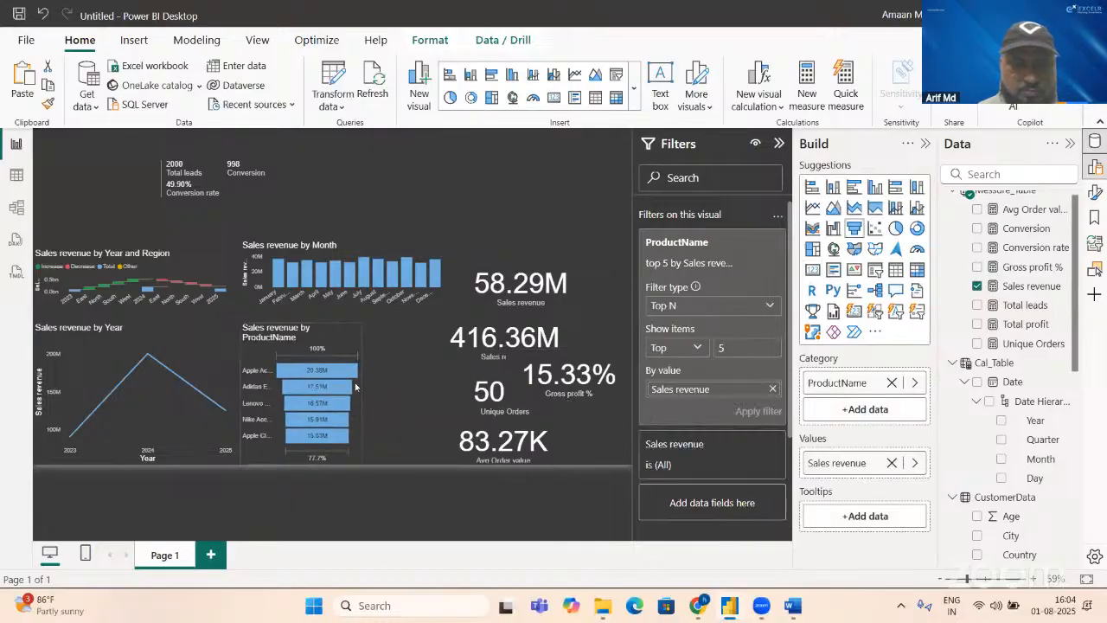
pyautogui.moveTo(470, 394); pyautogui.dragTo(383, 386)
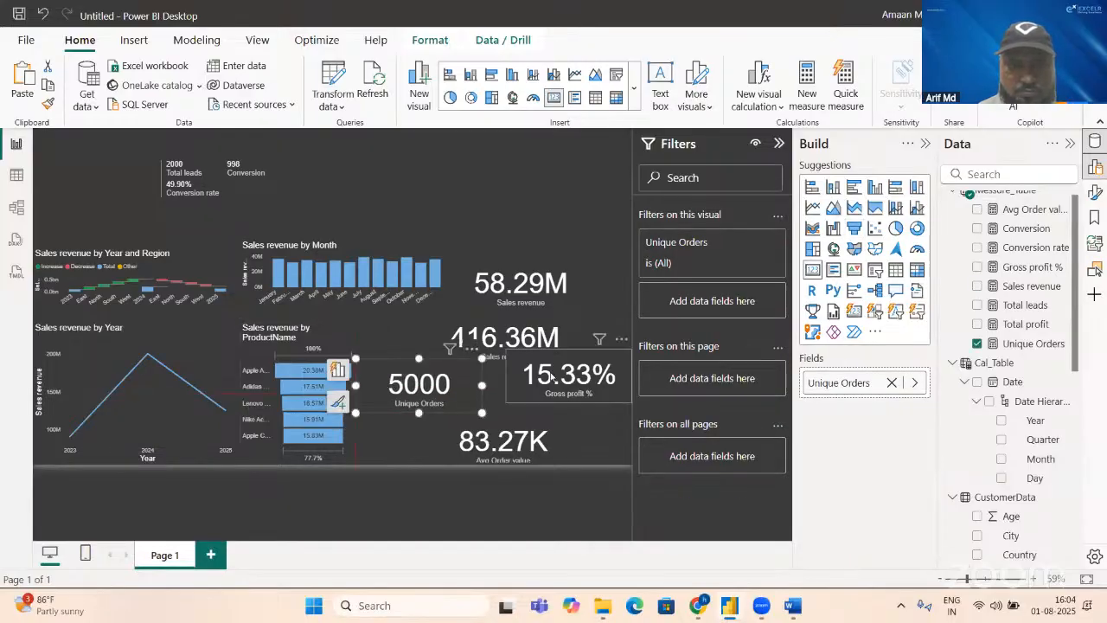
pyautogui.moveTo(539, 391); pyautogui.dragTo(537, 397)
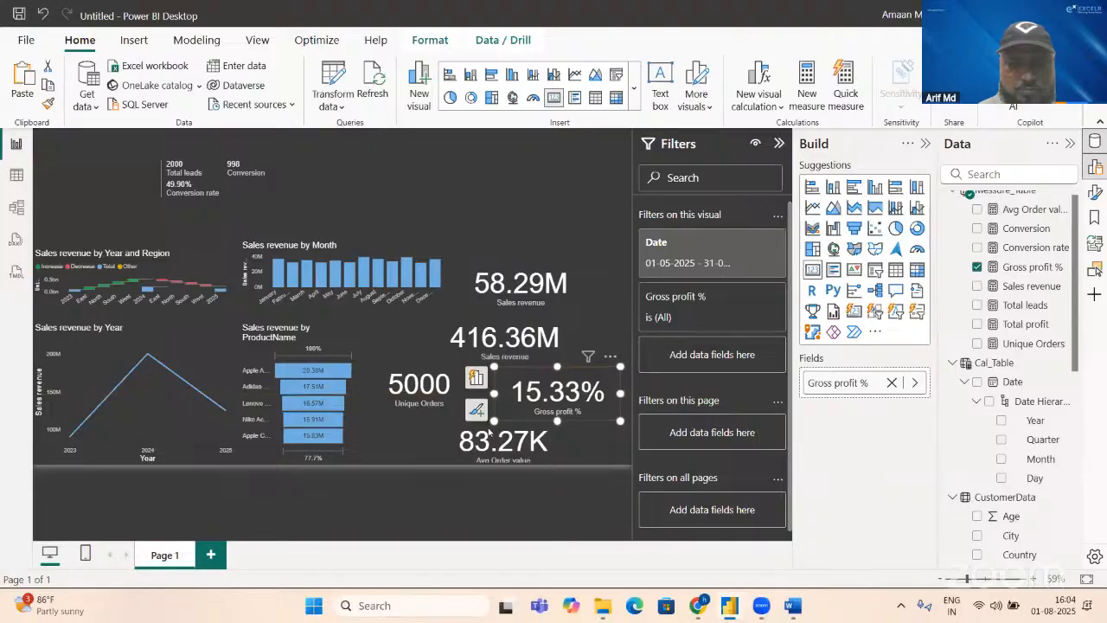
pyautogui.moveTo(489, 437); pyautogui.dragTo(388, 441)
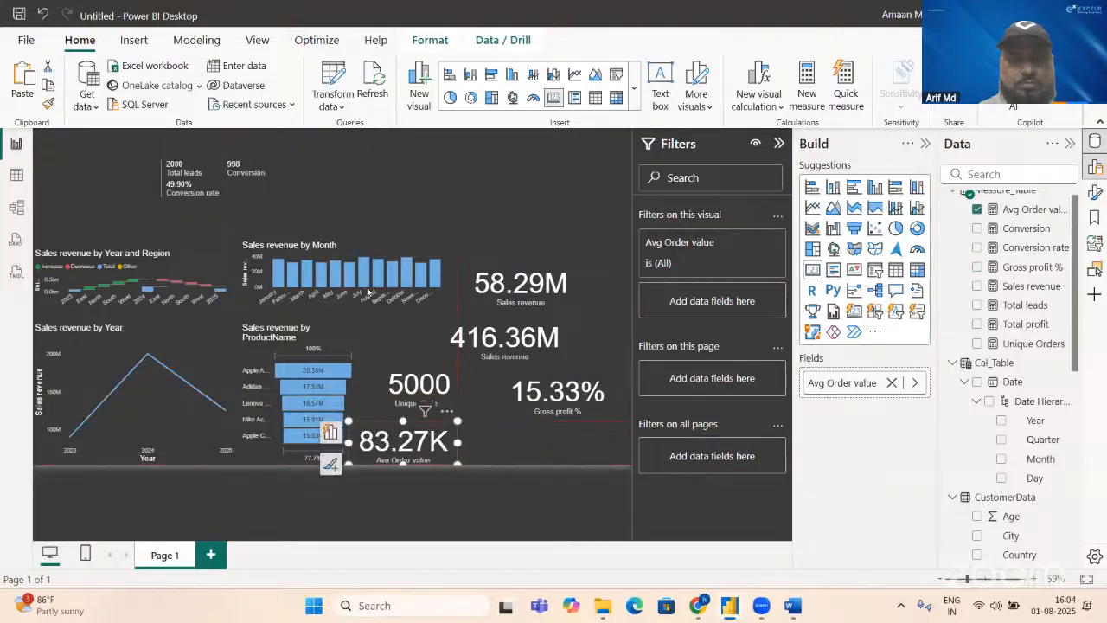
# Step: Place the three-month Sales revenue card under Gross profit %, and the leads multi-row card beside the monthly column chart
pyautogui.moveTo(521, 285); pyautogui.dragTo(546, 435)
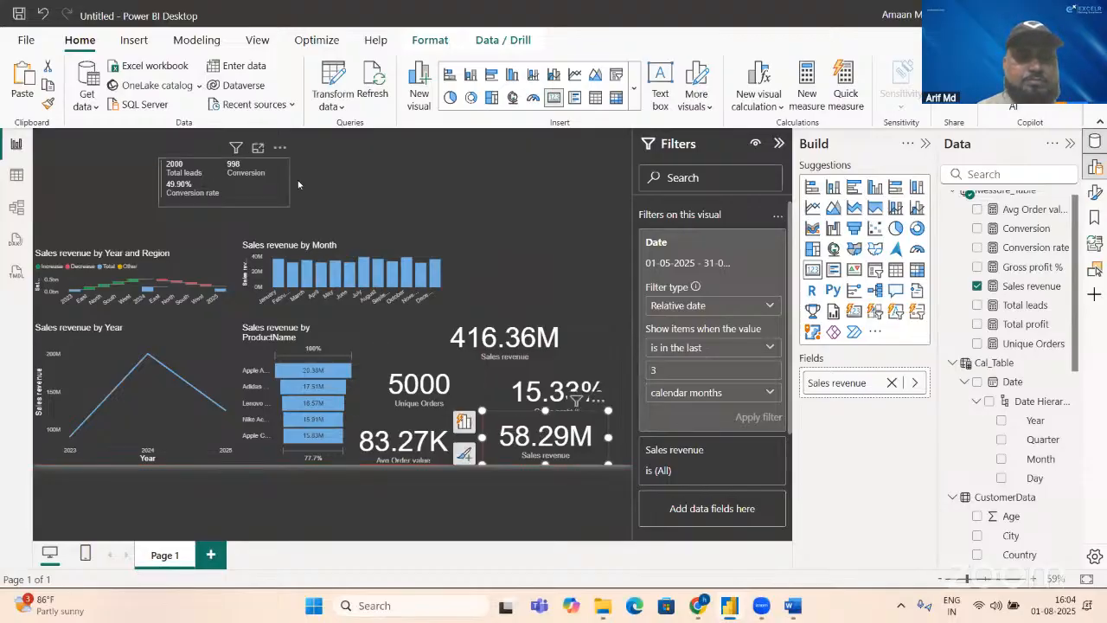
pyautogui.moveTo(211, 174); pyautogui.dragTo(540, 270)
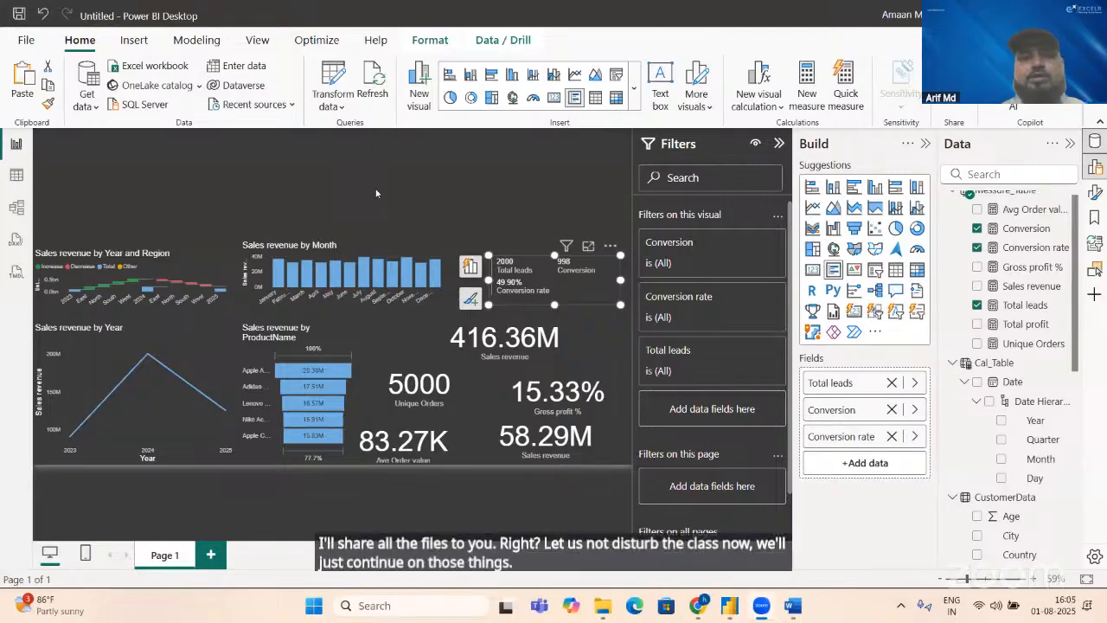
pyautogui.click(240, 153)
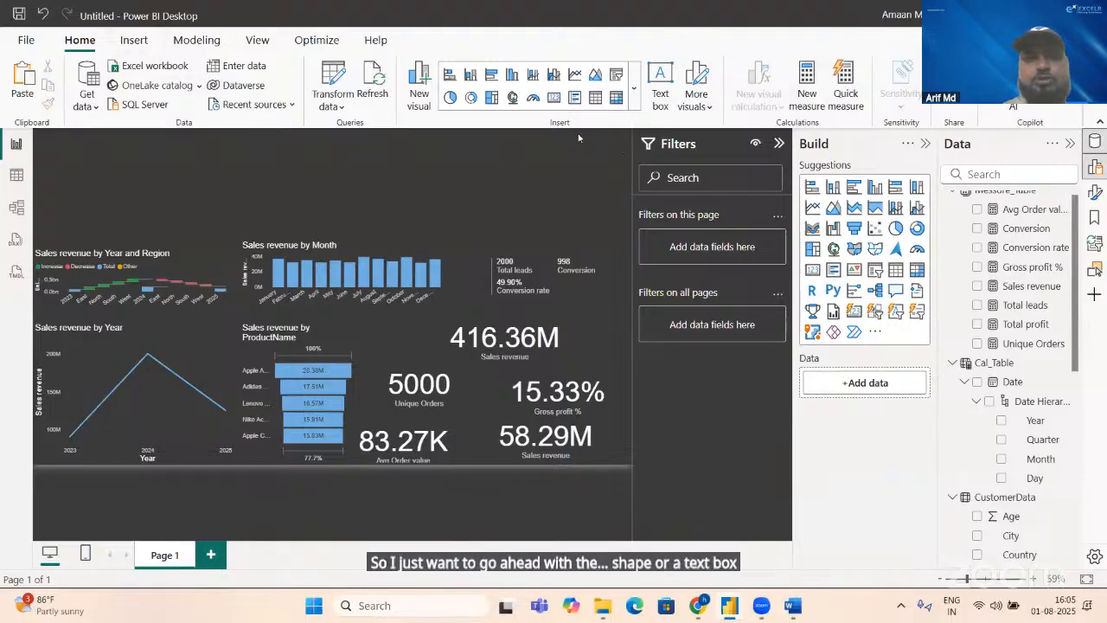
# Step: Insert a text box spanning the page's full width along its upper edge, and reduce it to a shallow header band
pyautogui.click(660, 86)
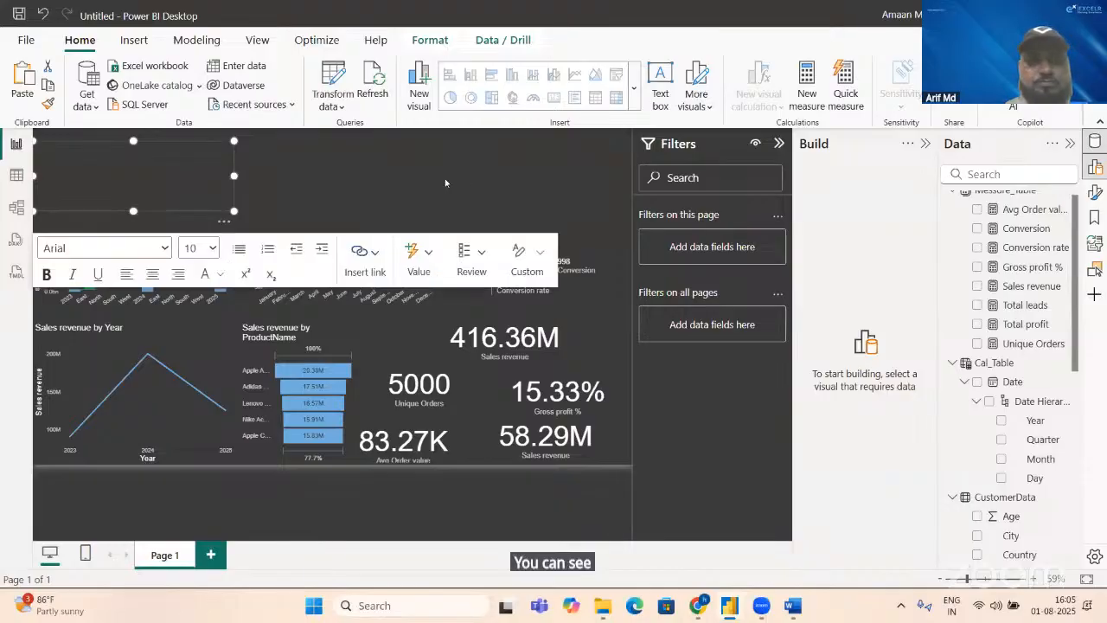
pyautogui.moveTo(445, 182); pyautogui.dragTo(644, 162)
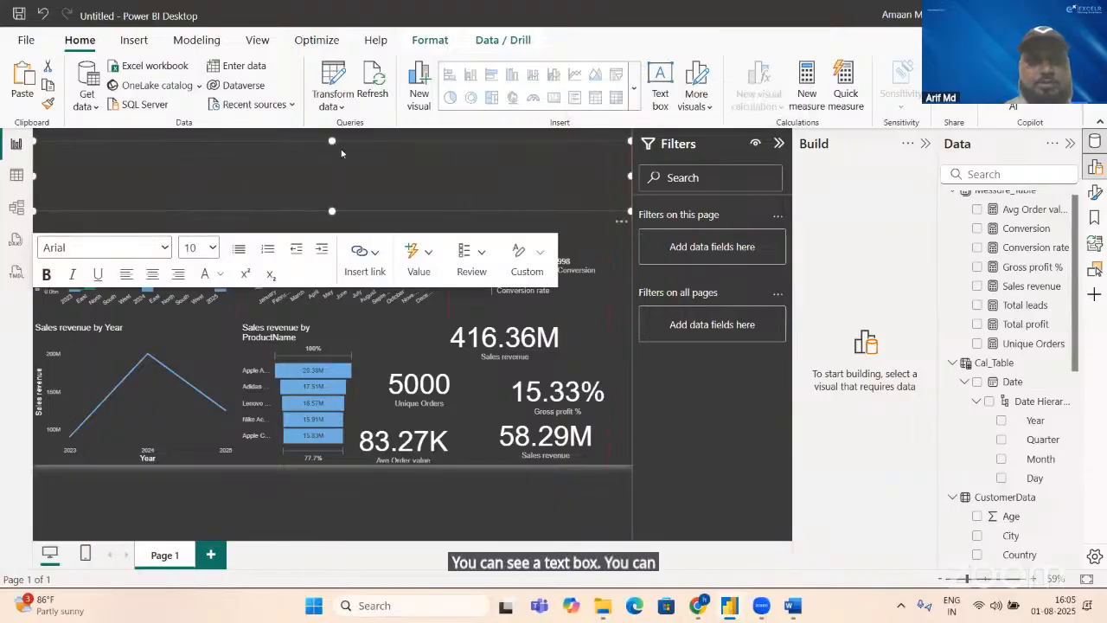
pyautogui.moveTo(332, 139); pyautogui.dragTo(332, 128)
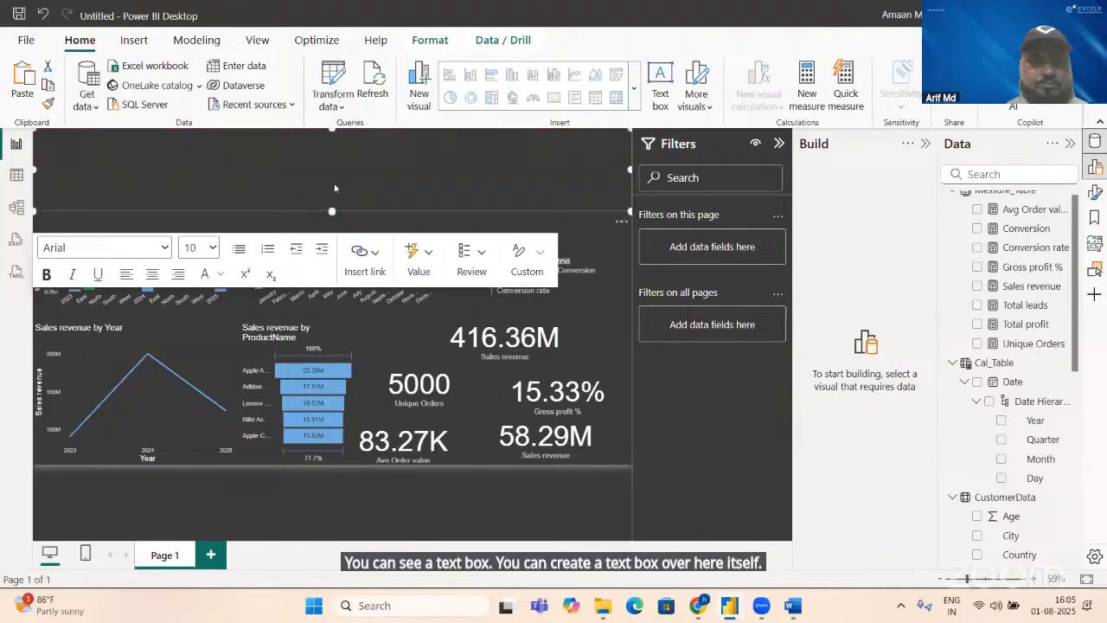
pyautogui.moveTo(331, 208); pyautogui.dragTo(330, 172)
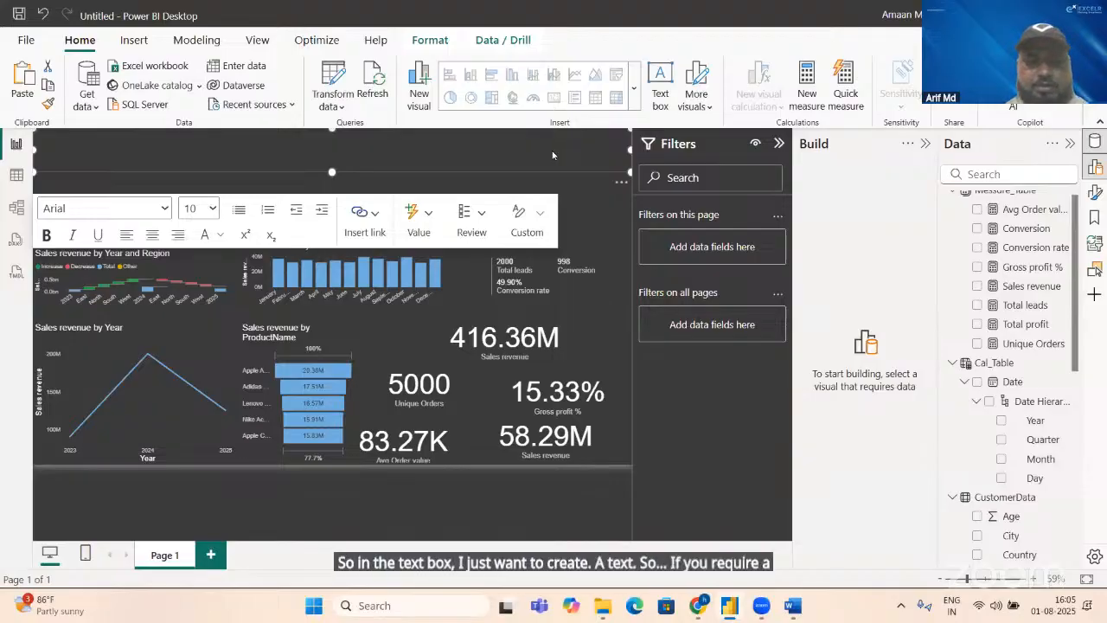
# Step: Enter "Sales Dashboard" as the header text box's title
pyautogui.write('Sales ')
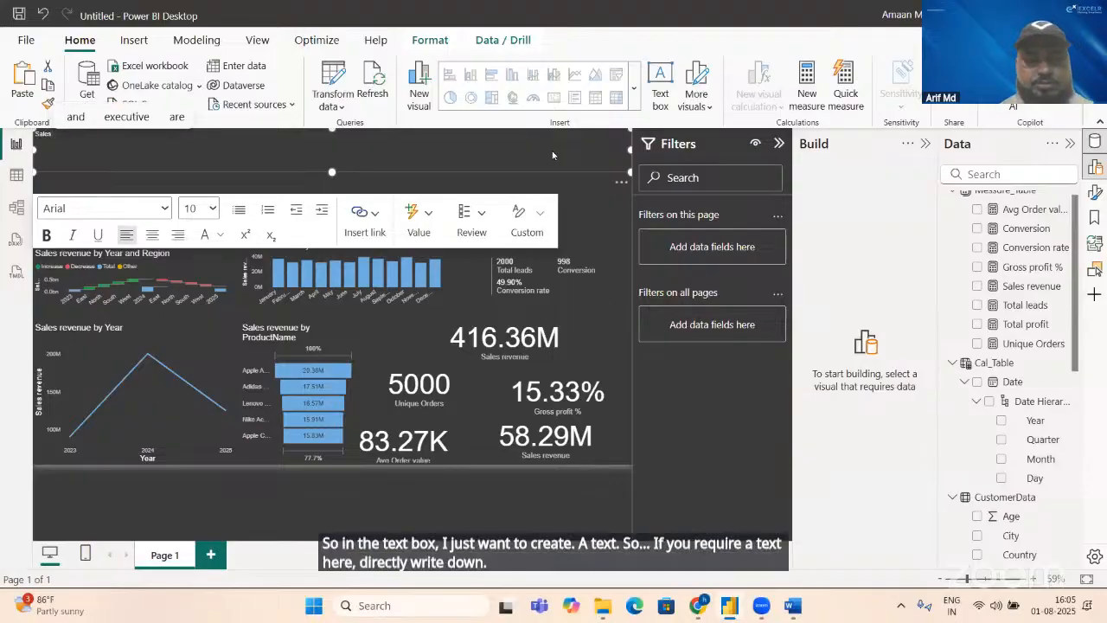
pyautogui.write('Report')
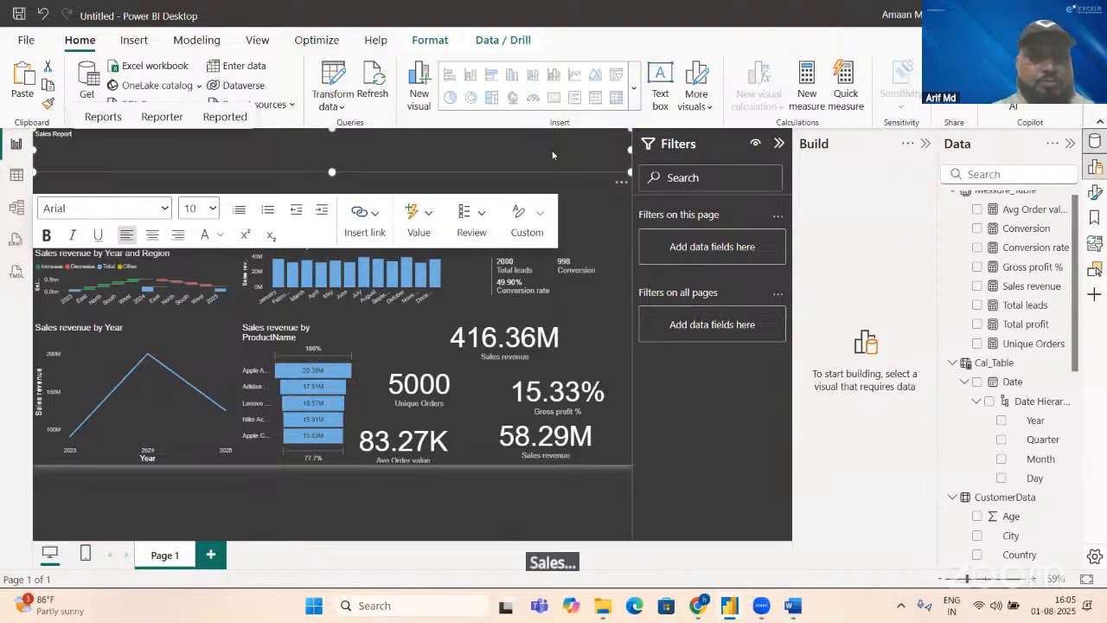
pyautogui.press('BackSpace')
pyautogui.press('BackSpace')
pyautogui.press('BackSpace')
pyautogui.press('BackSpace')
pyautogui.press('BackSpace')
pyautogui.press('BackSpace')
pyautogui.press('BackSpace')
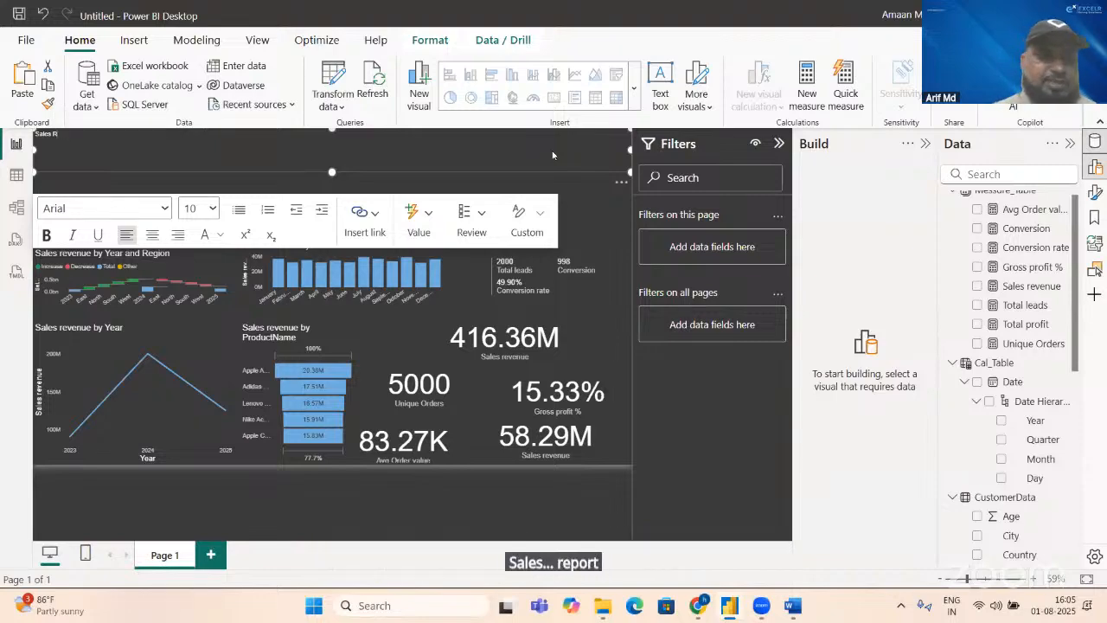
pyautogui.write('Dash')
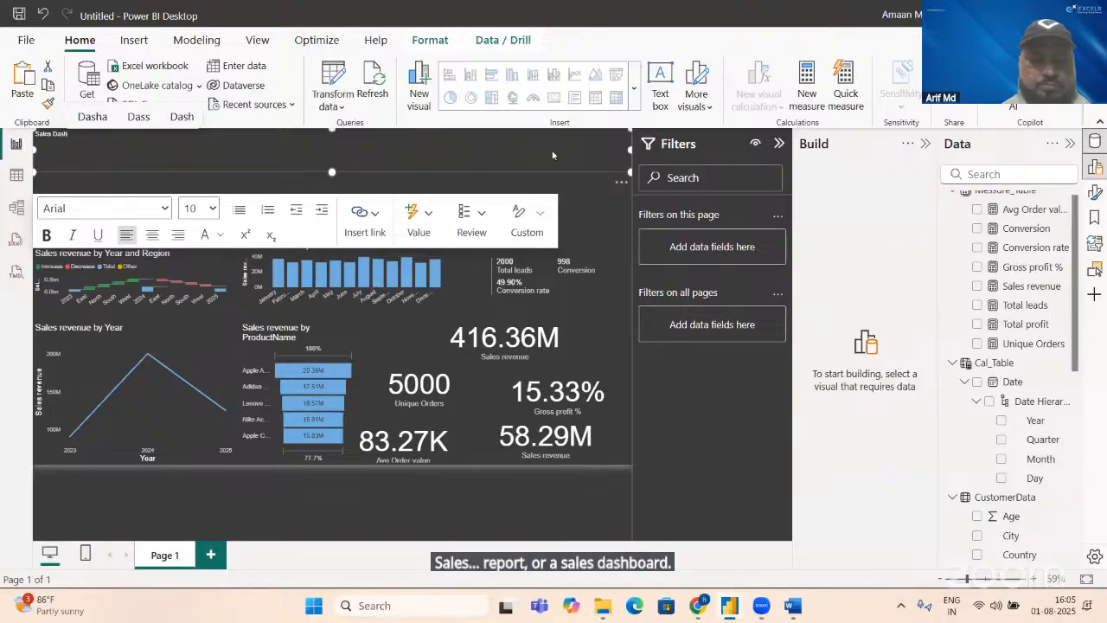
pyautogui.write('board')
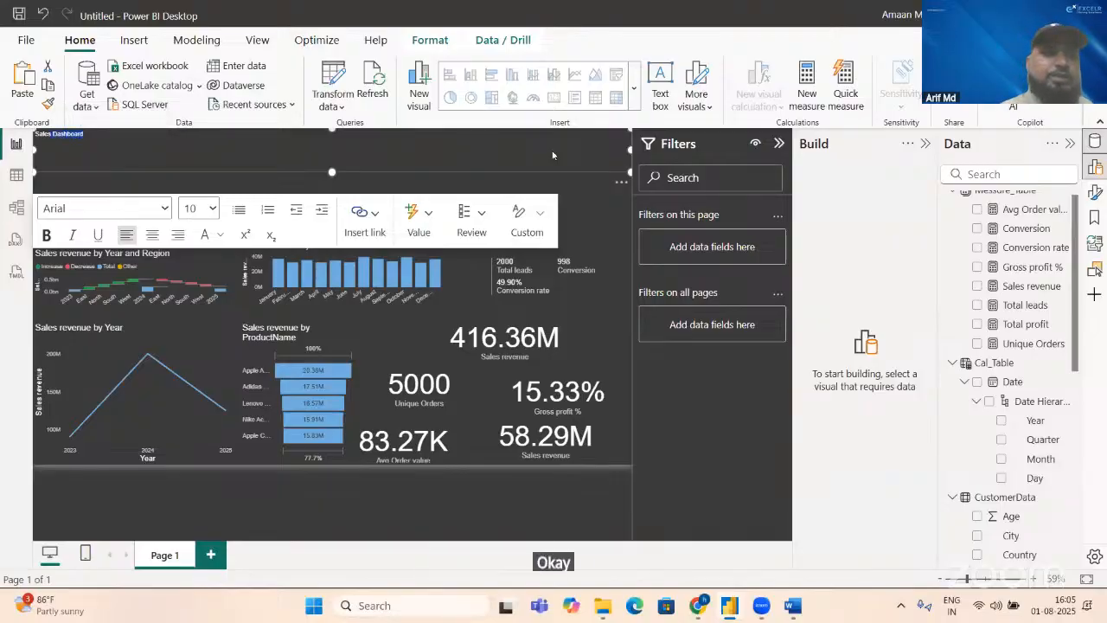
# Step: Format the Sales Dashboard title as centred, bold, size 24 text, and shorten its text box to fit
pyautogui.click(149, 237)
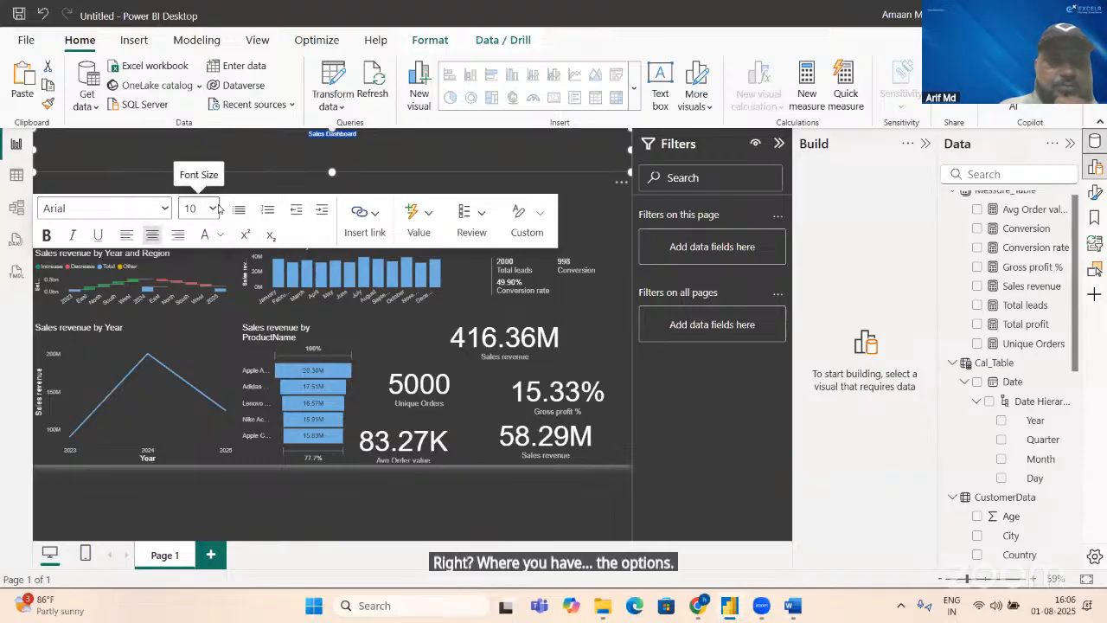
pyautogui.click(213, 208)
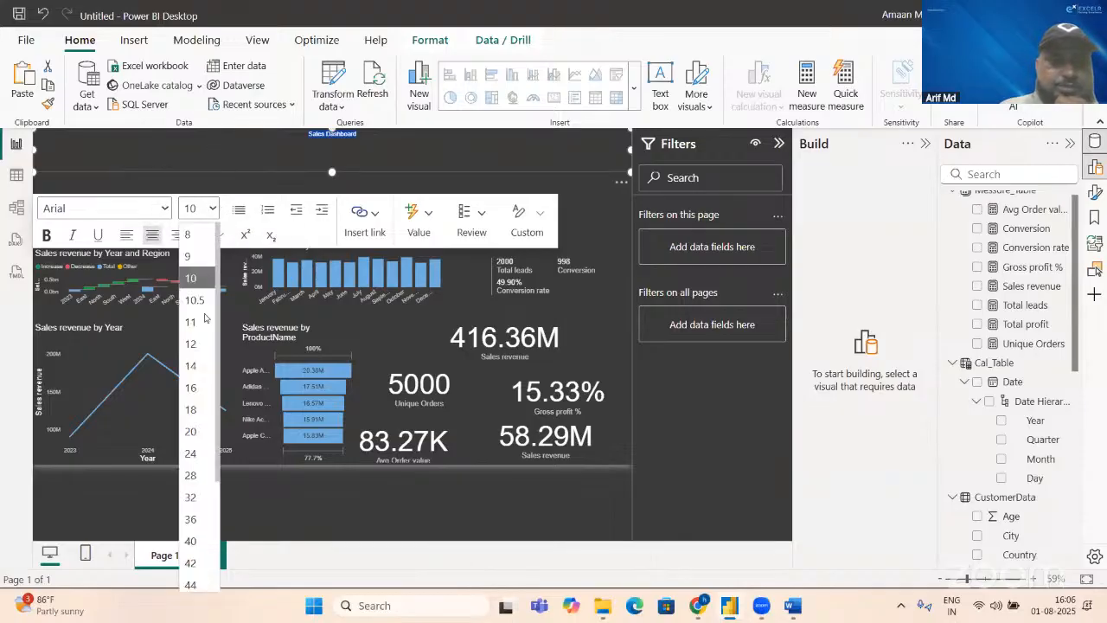
pyautogui.click(197, 453)
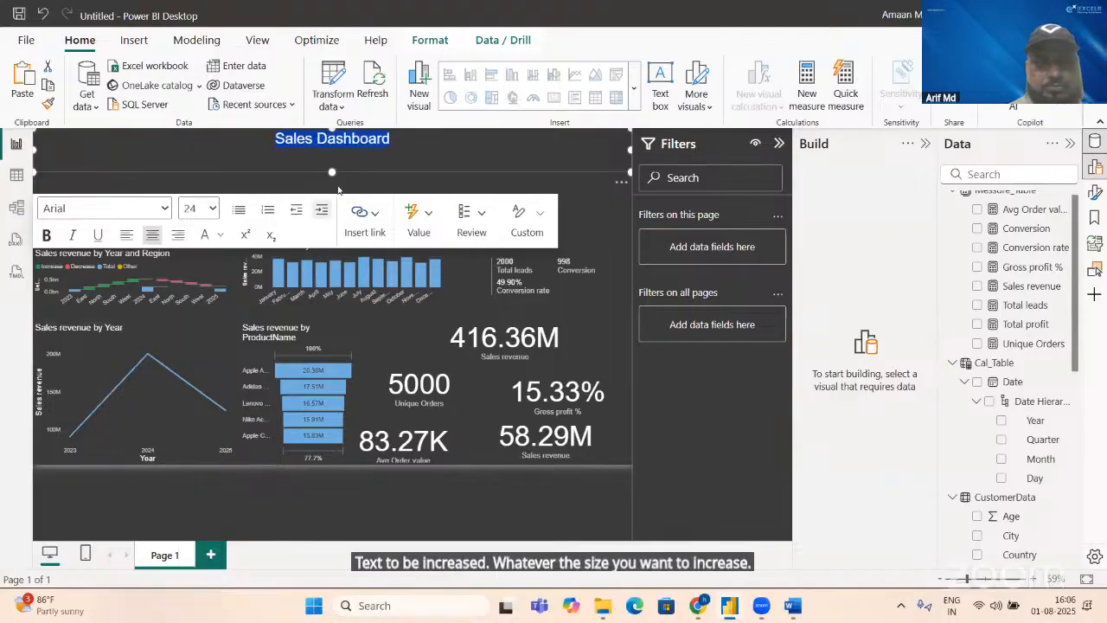
pyautogui.moveTo(331, 170); pyautogui.dragTo(329, 159)
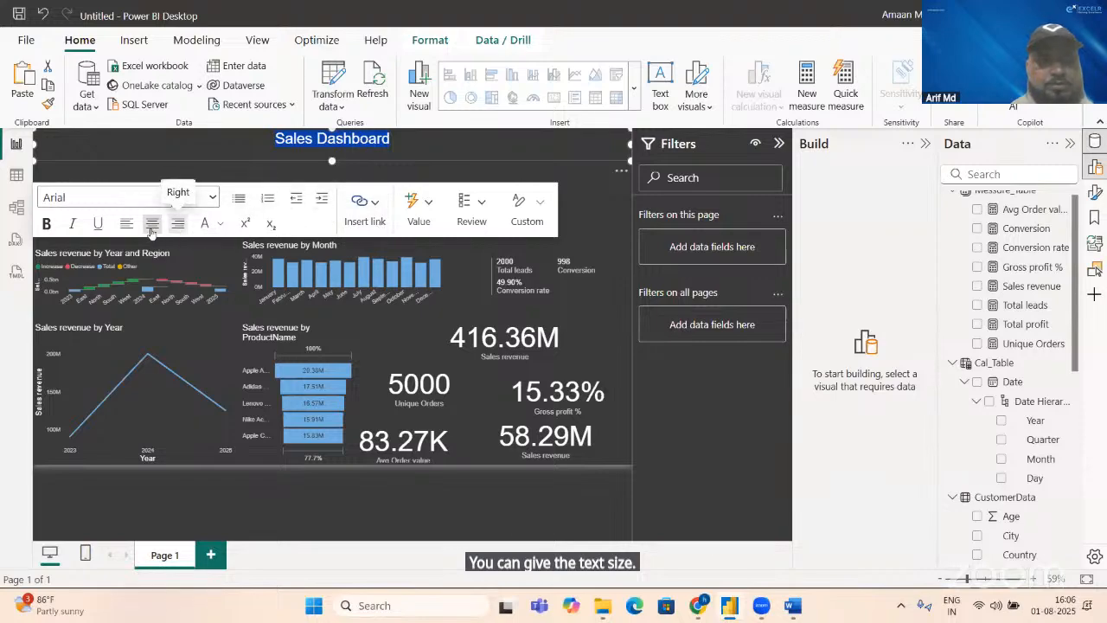
pyautogui.click(47, 224)
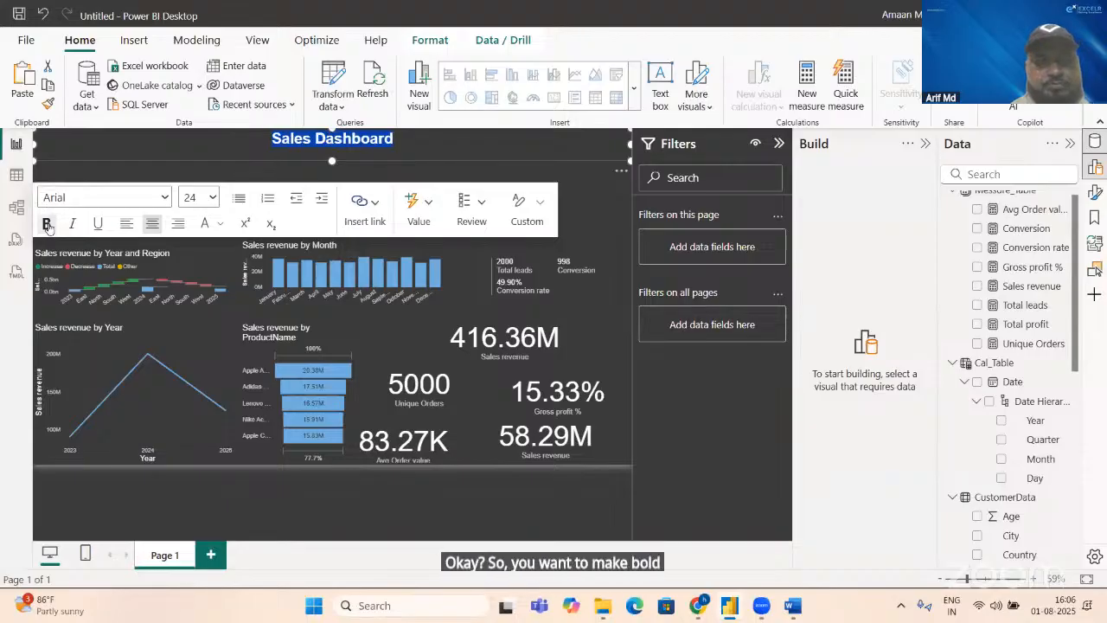
# Step: Examine the title text box's font colour, link, dynamic value and value review options
pyautogui.click(221, 224)
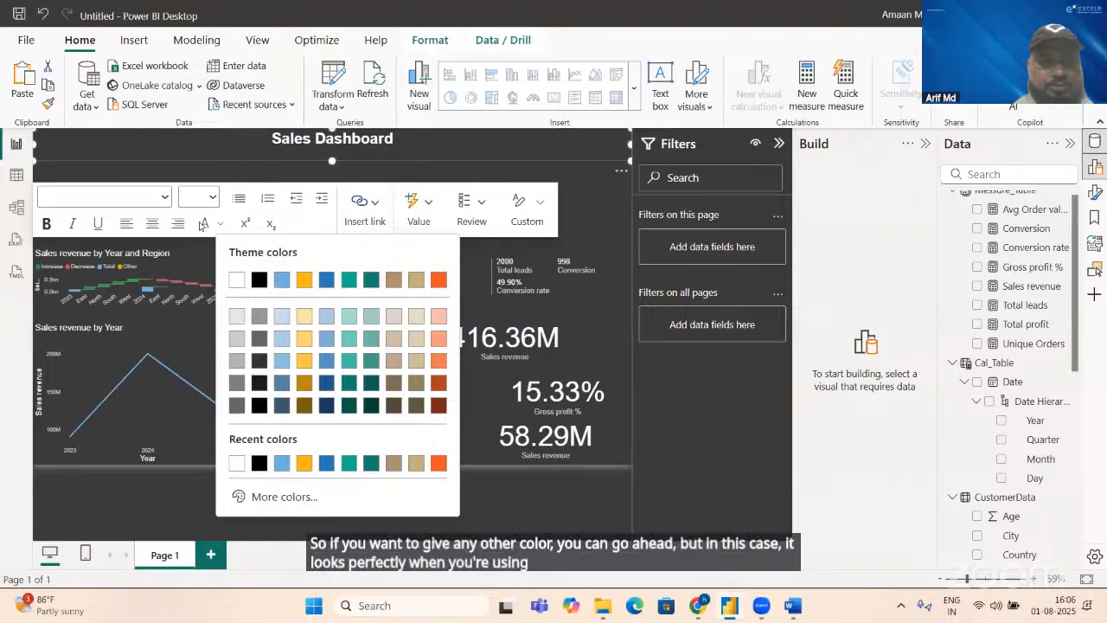
pyautogui.click(193, 230)
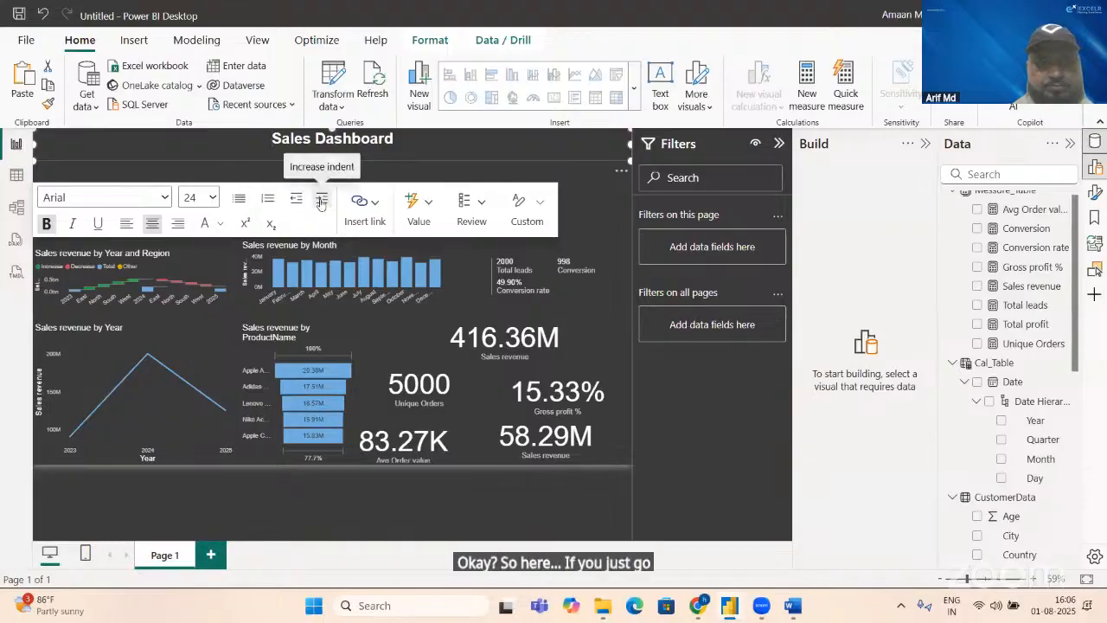
pyautogui.click(380, 209)
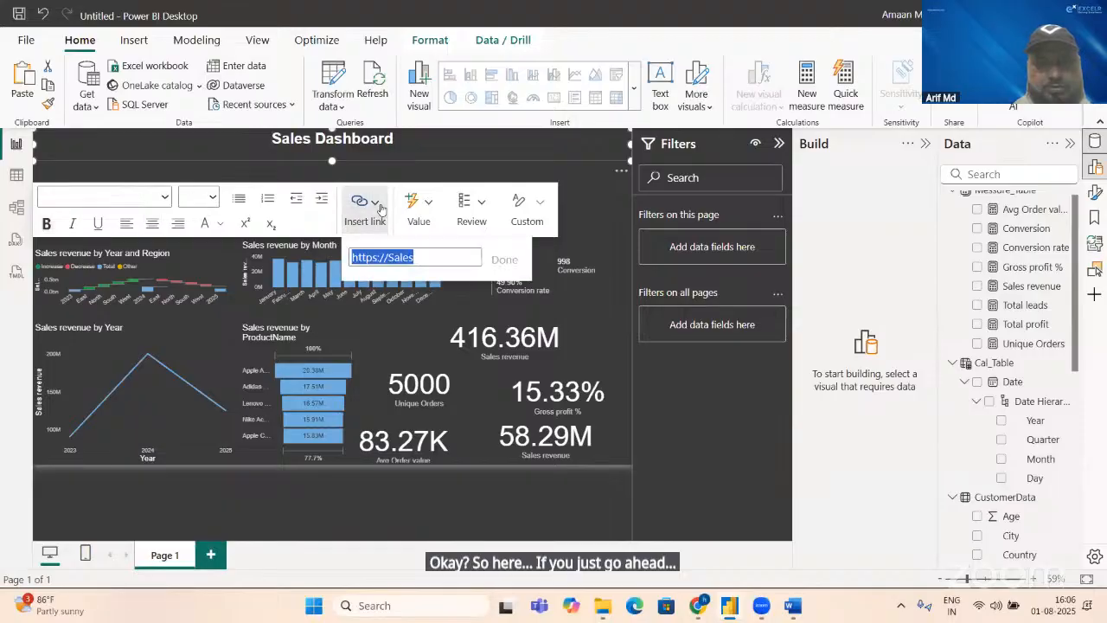
pyautogui.click(434, 212)
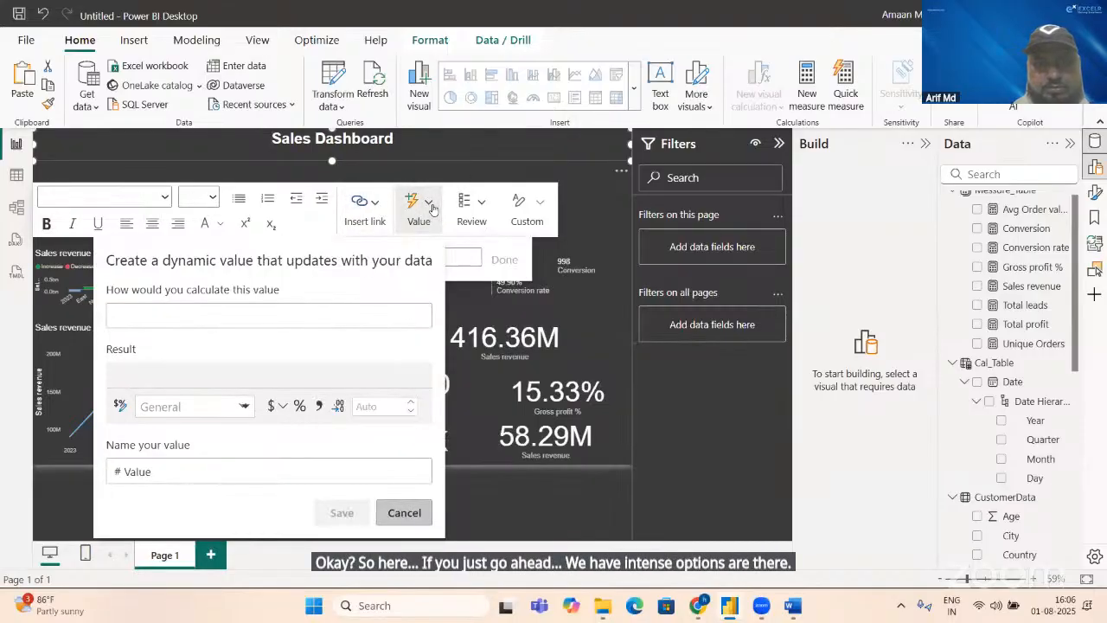
pyautogui.click(483, 208)
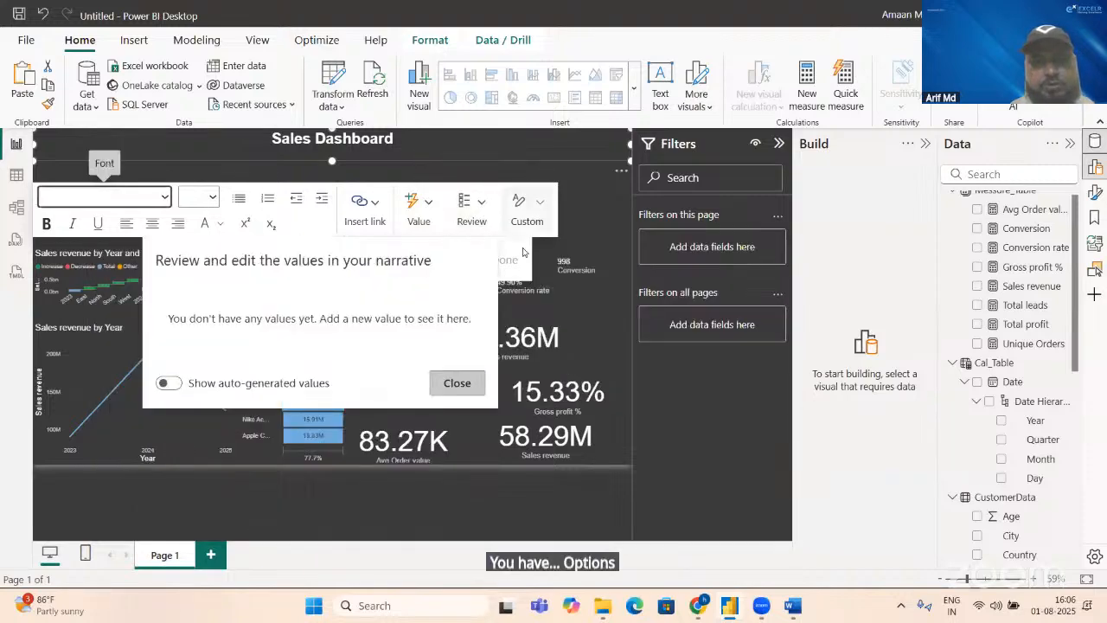
# Step: Trim the title text box's height slightly and check its Custom narrative options, leaving the Custom mode selected
pyautogui.click(411, 162)
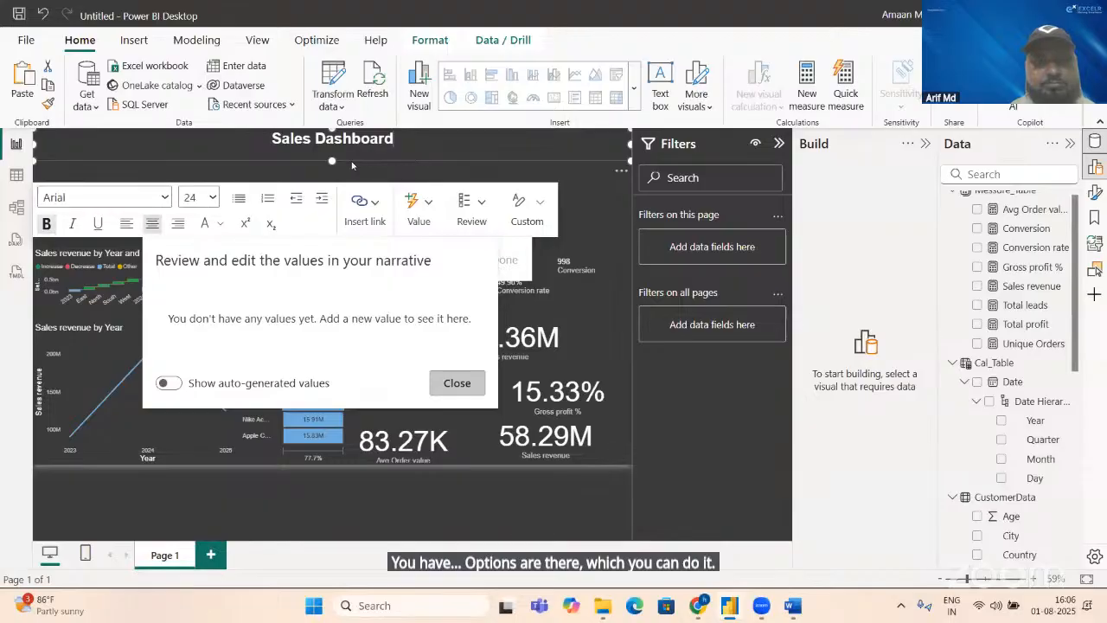
pyautogui.moveTo(334, 160); pyautogui.dragTo(336, 155)
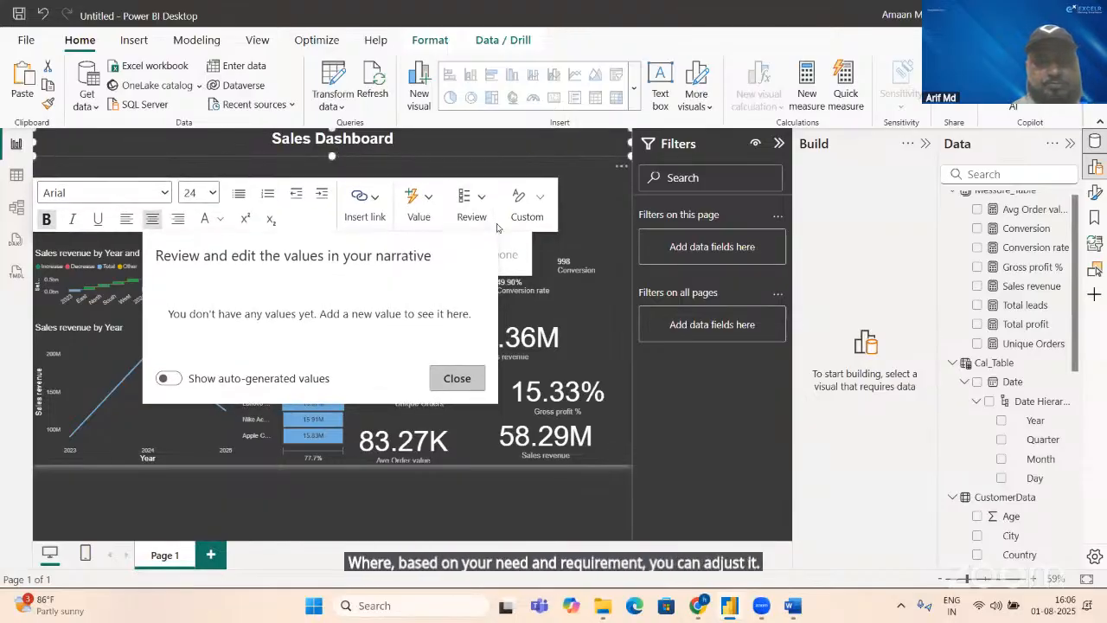
pyautogui.click(547, 223)
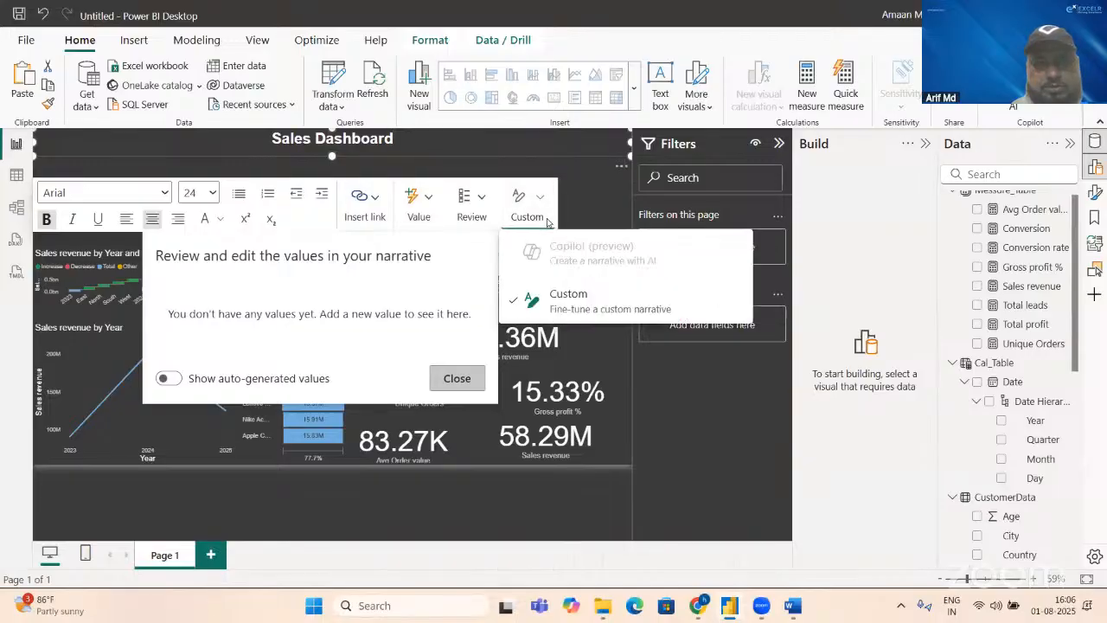
pyautogui.click(594, 181)
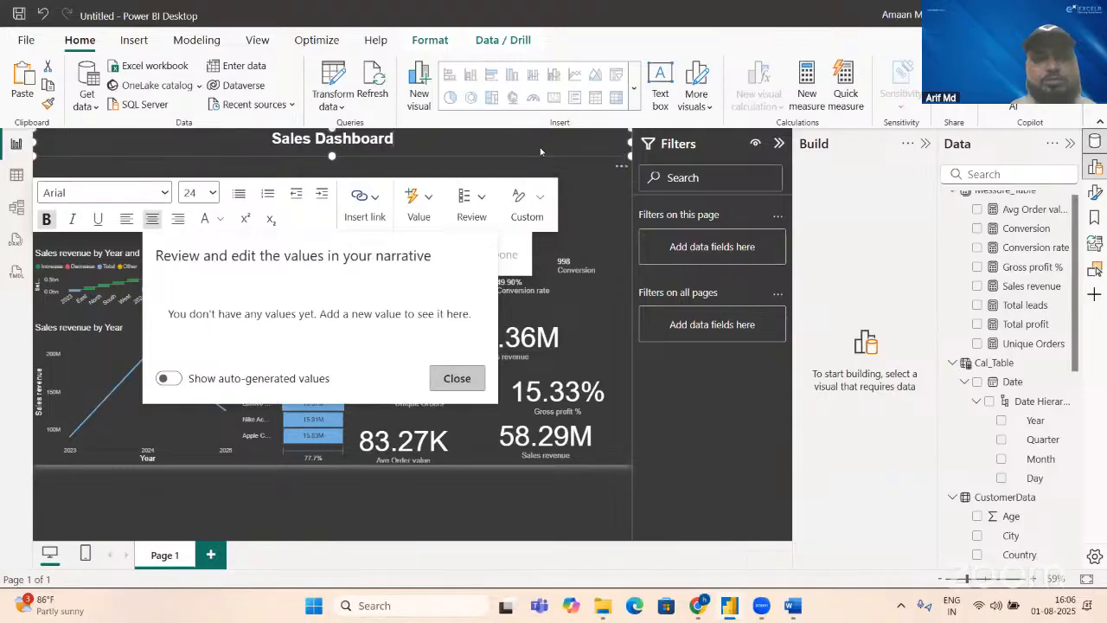
pyautogui.click(586, 197)
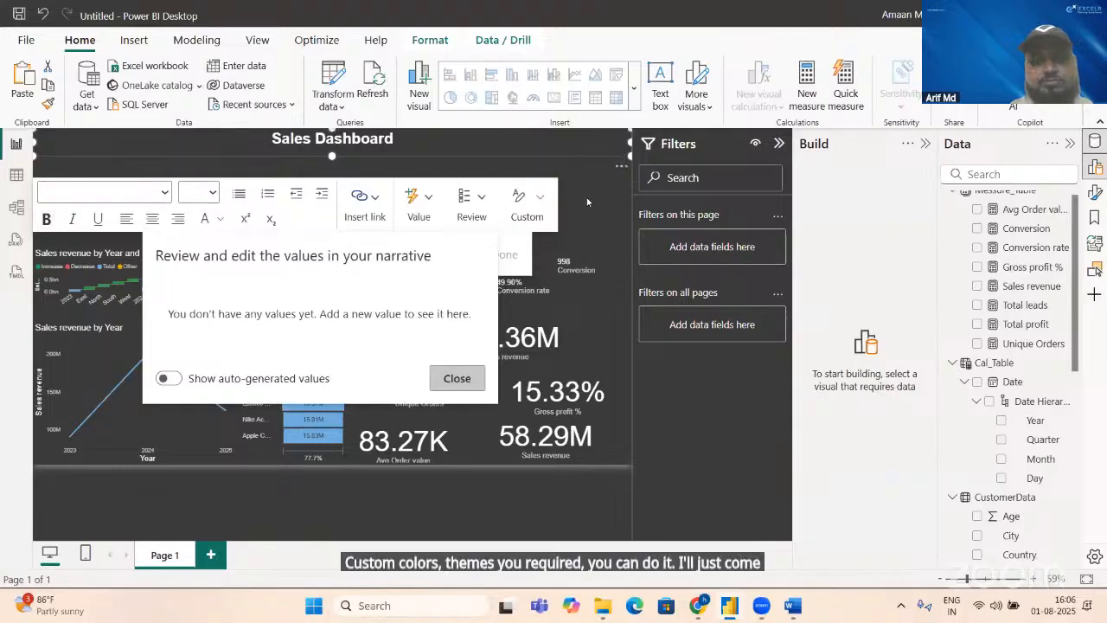
# Step: Give the Sales Dashboard title text box a white (#FFFFFF) visual border with a width of 3 px
pyautogui.click(470, 419)
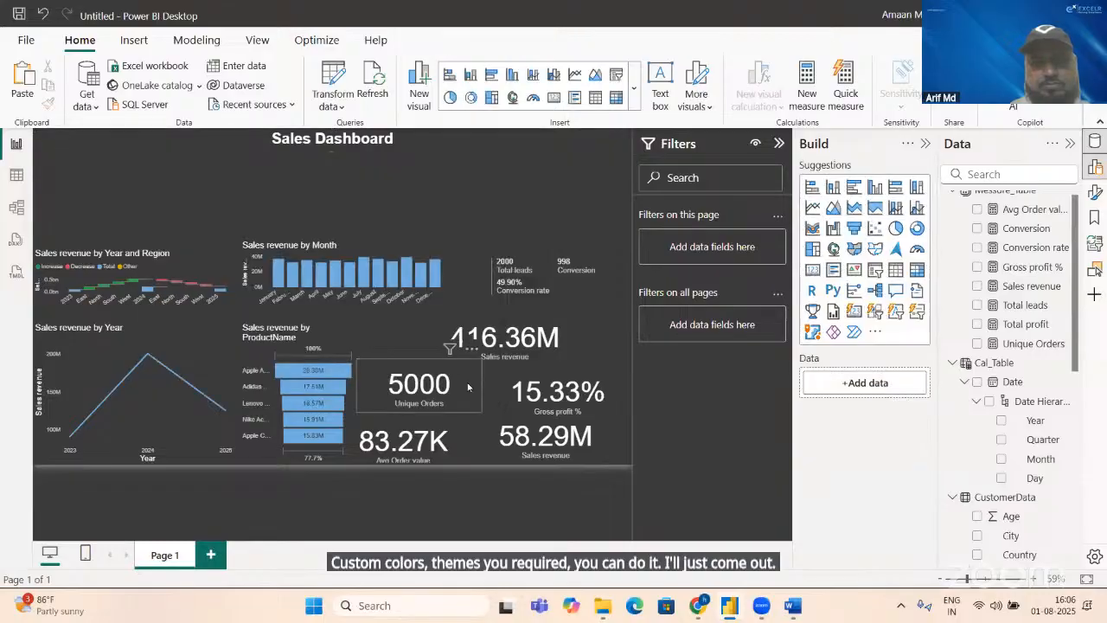
pyautogui.click(428, 149)
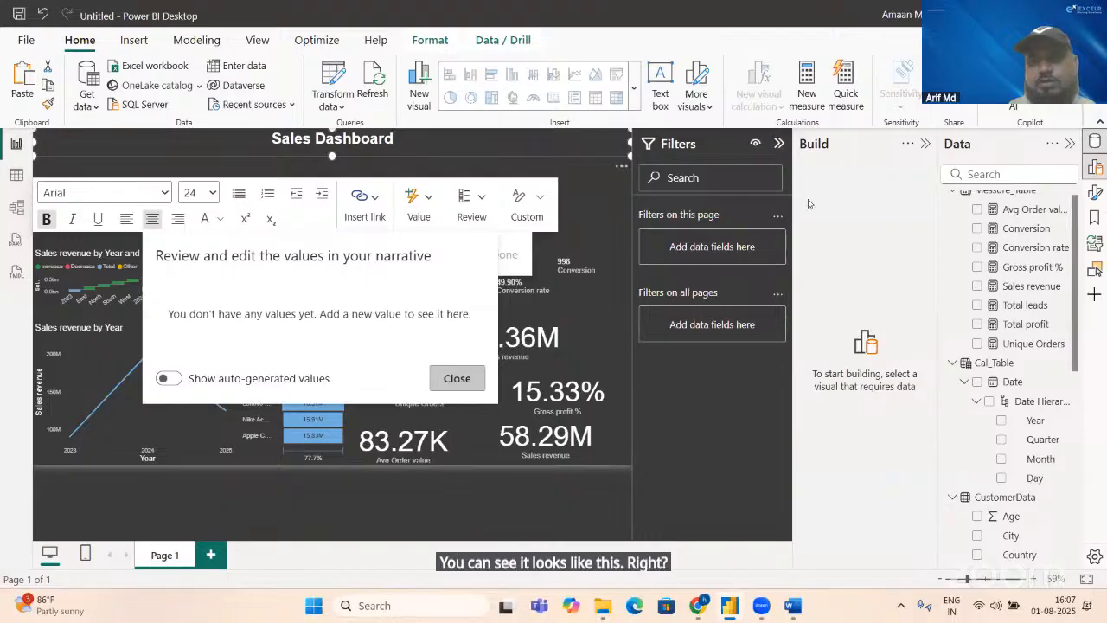
pyautogui.click(1095, 193)
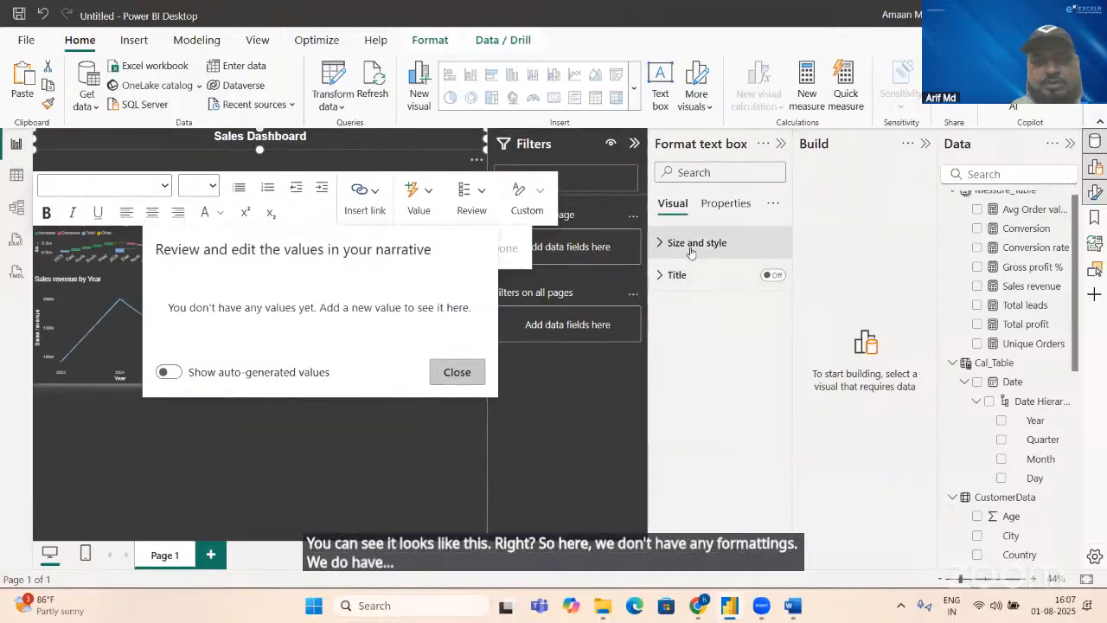
pyautogui.click(691, 244)
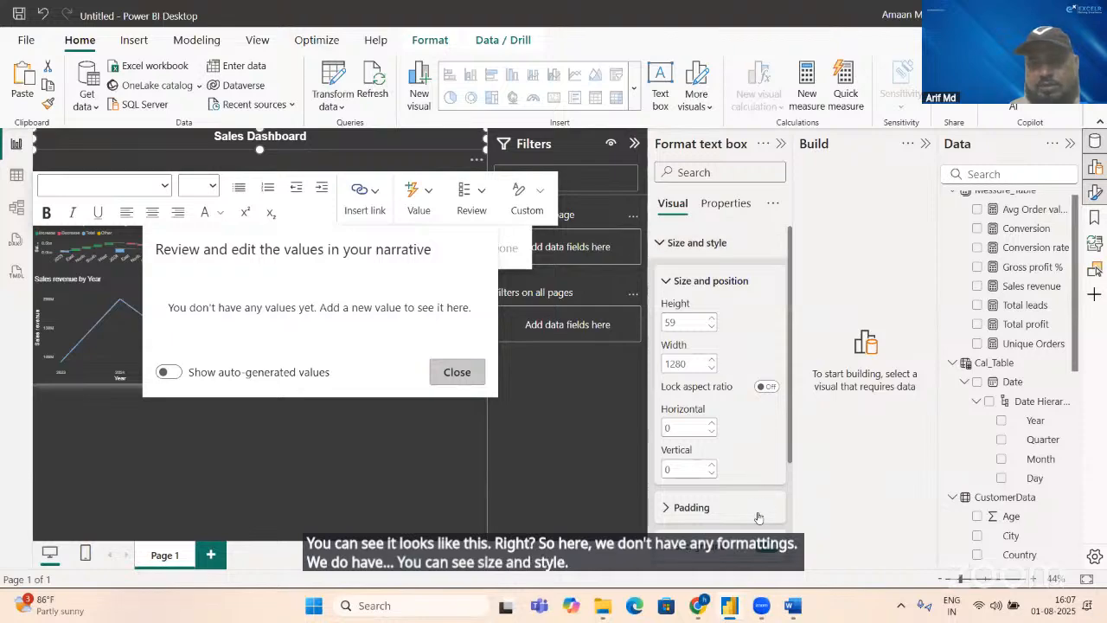
pyautogui.scroll(-2, 779, 485)
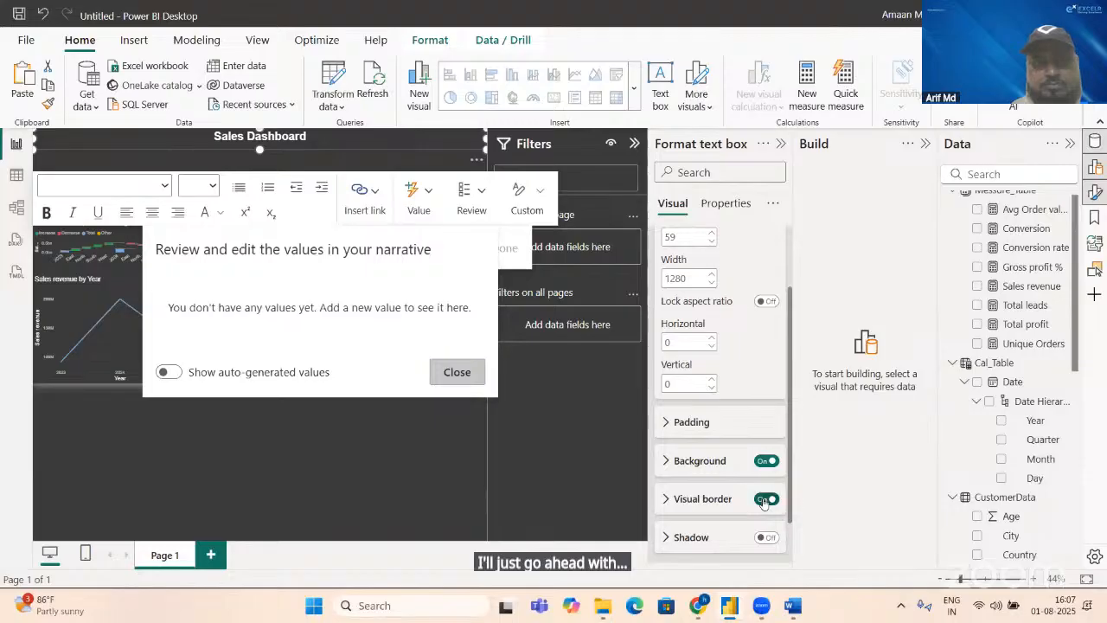
pyautogui.click(692, 509)
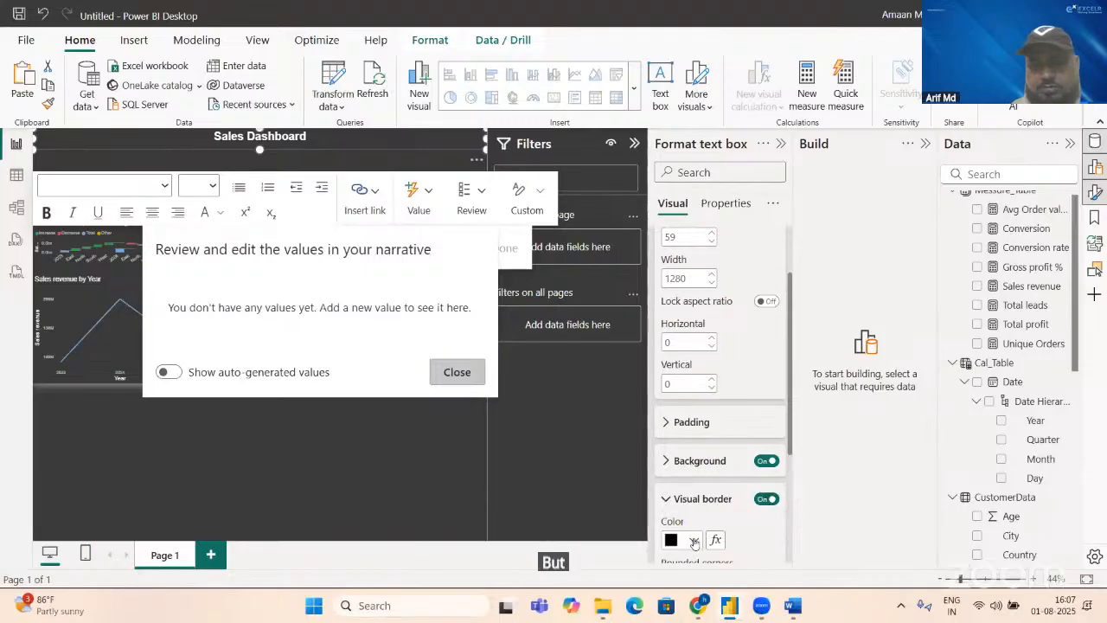
pyautogui.click(693, 541)
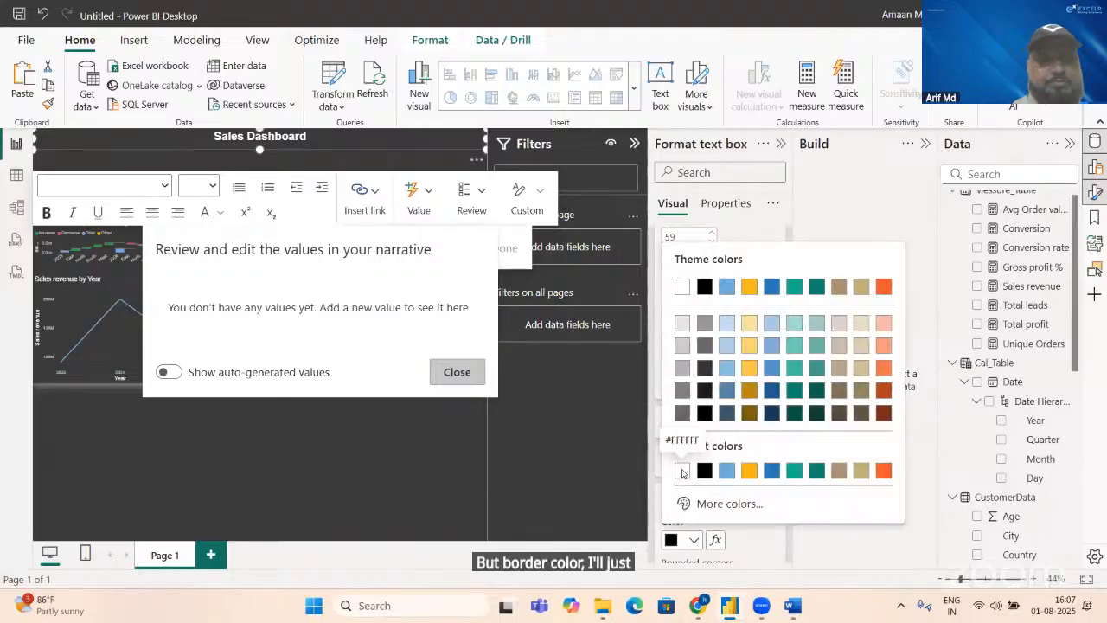
pyautogui.click(682, 471)
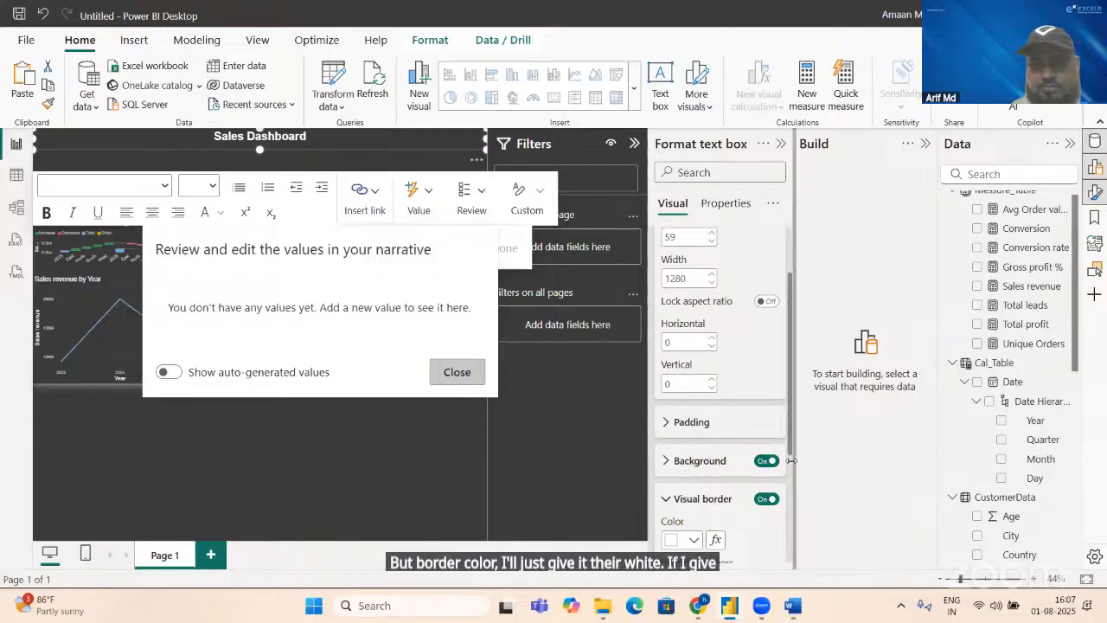
pyautogui.scroll(-1, 787, 473)
pyautogui.scroll(-2, 786, 473)
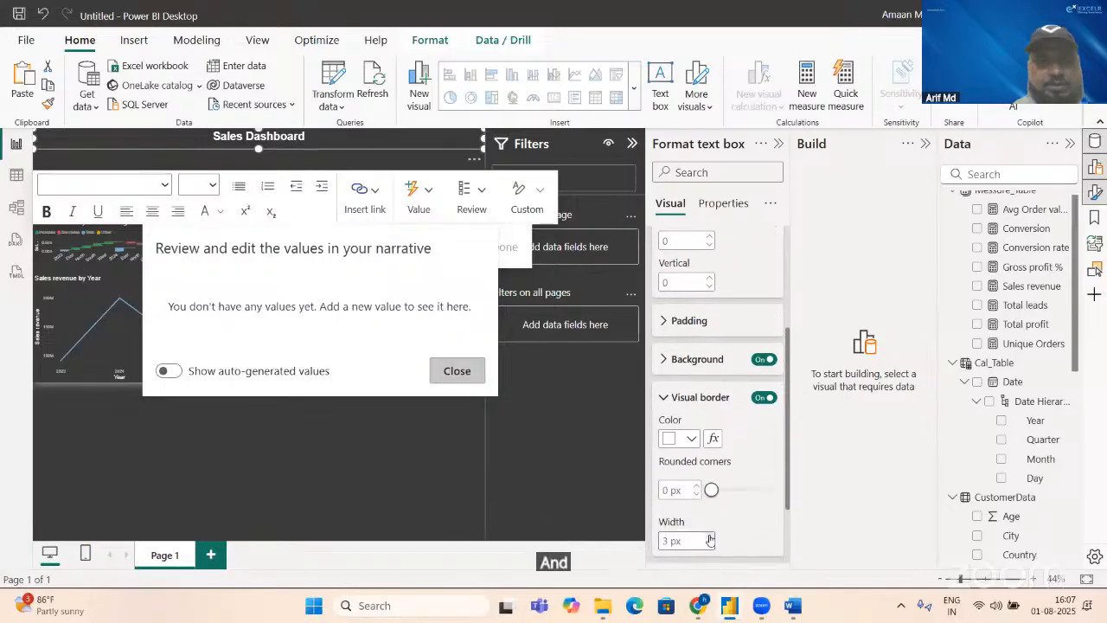
# Step: Deselect the title text box and collapse the Filters and Format panes to give the report canvas more room
pyautogui.click(367, 519)
pyautogui.click(632, 144)
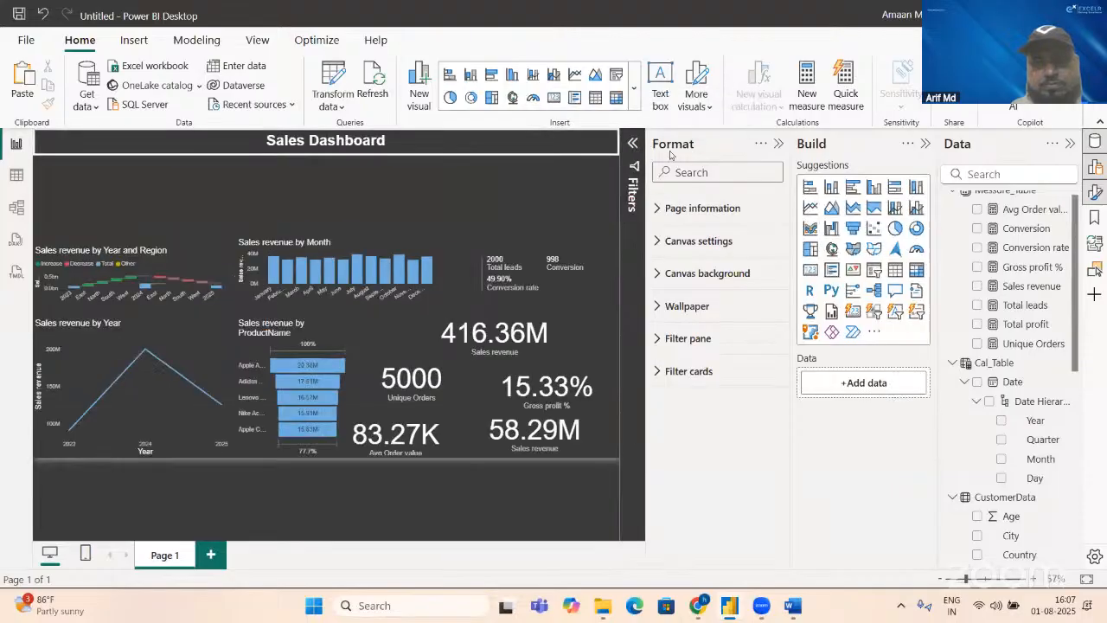
pyautogui.click(778, 144)
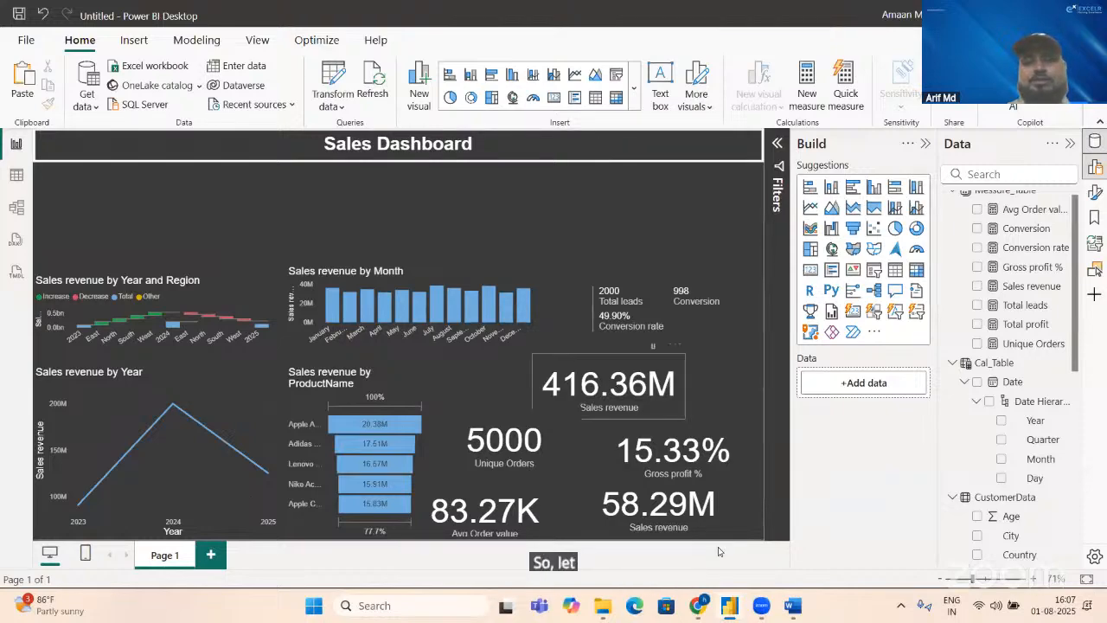
# Step: Switch to Chrome and search Google for "excelr logo" in a new browser tab
pyautogui.click(700, 605)
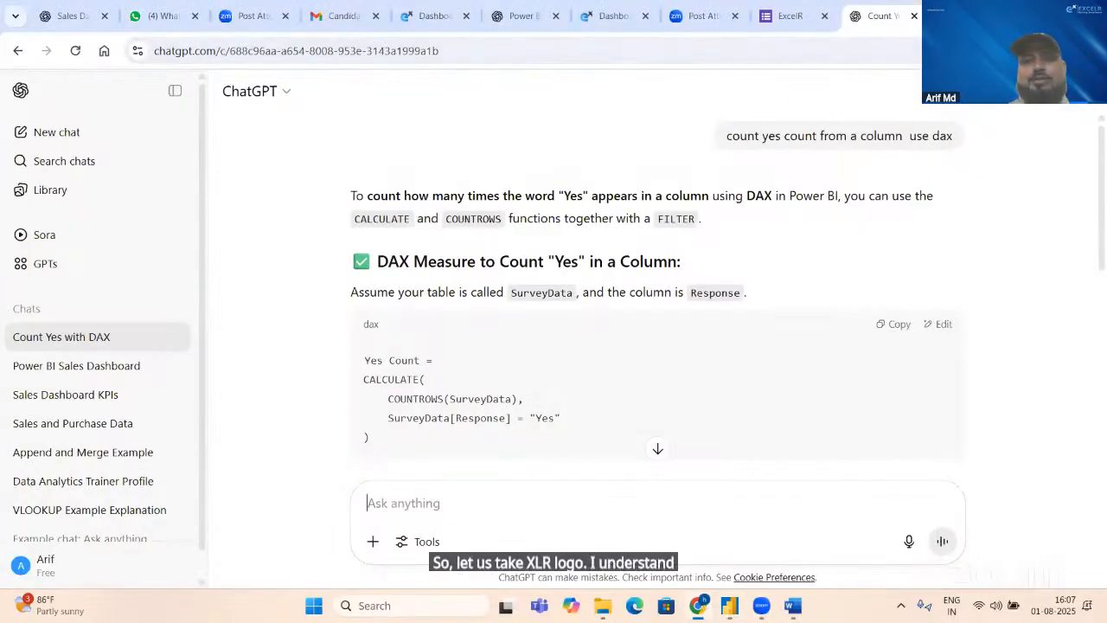
pyautogui.hotkey('ctrl', 't')
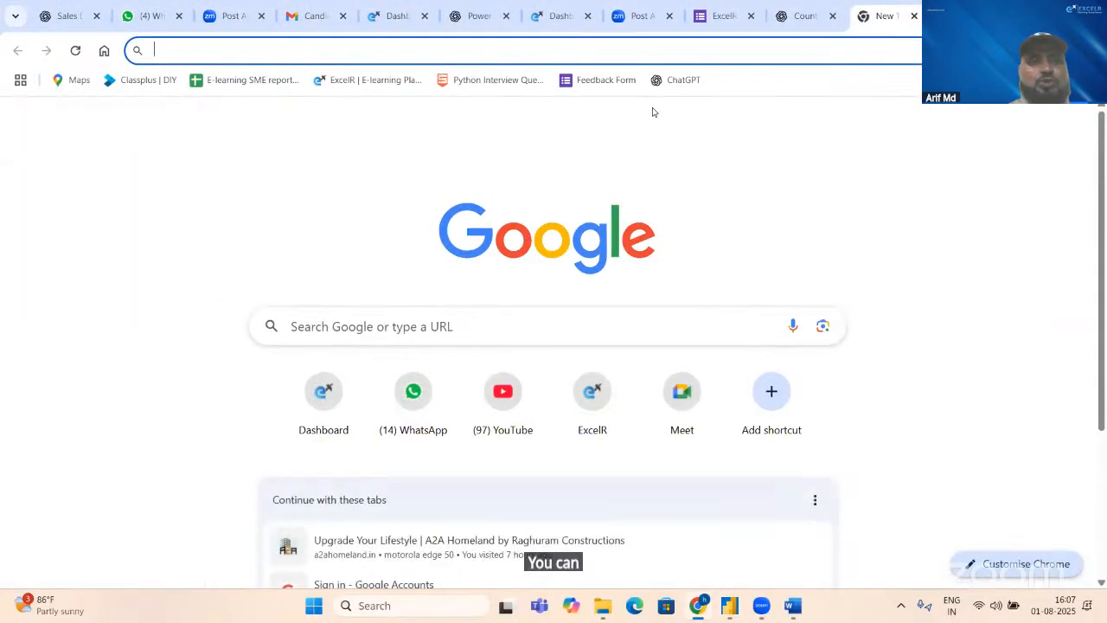
pyautogui.write('excel')
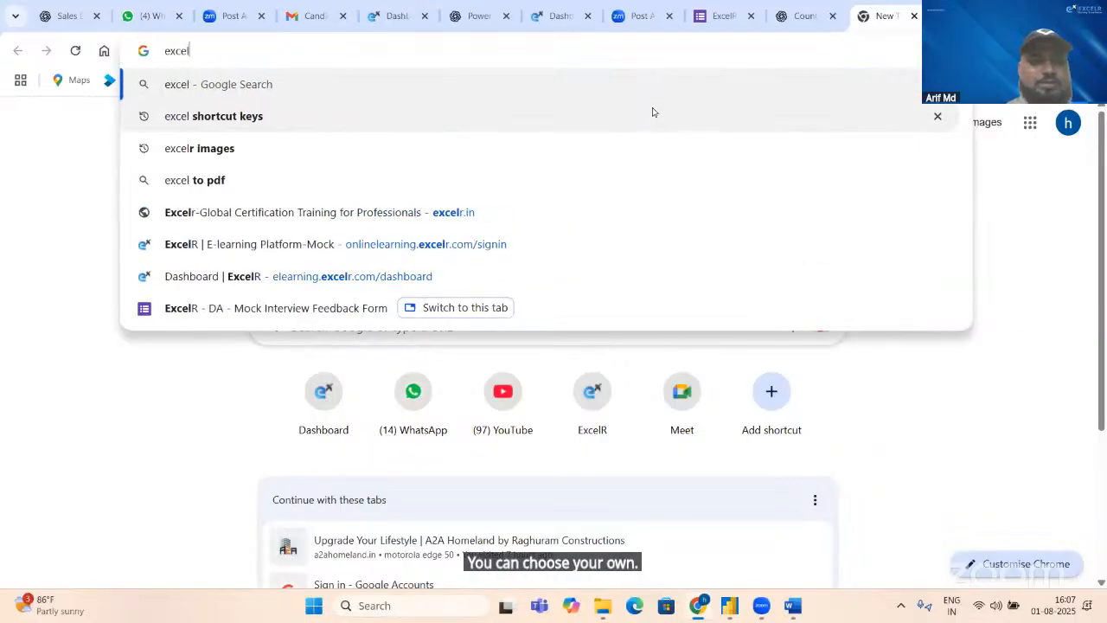
pyautogui.write('r')
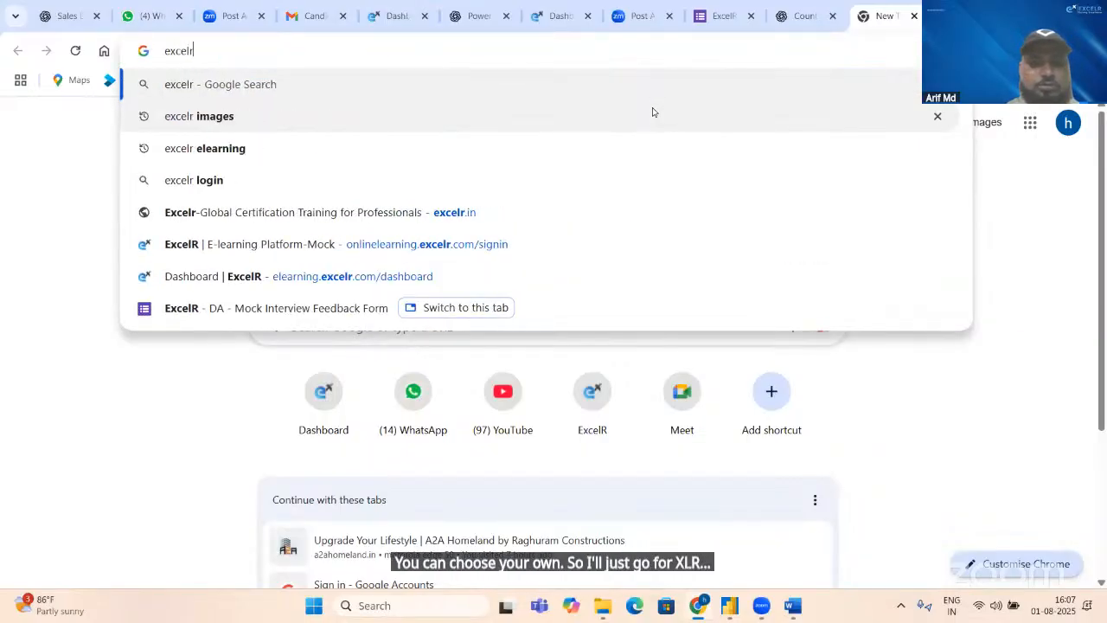
pyautogui.write(' logo')
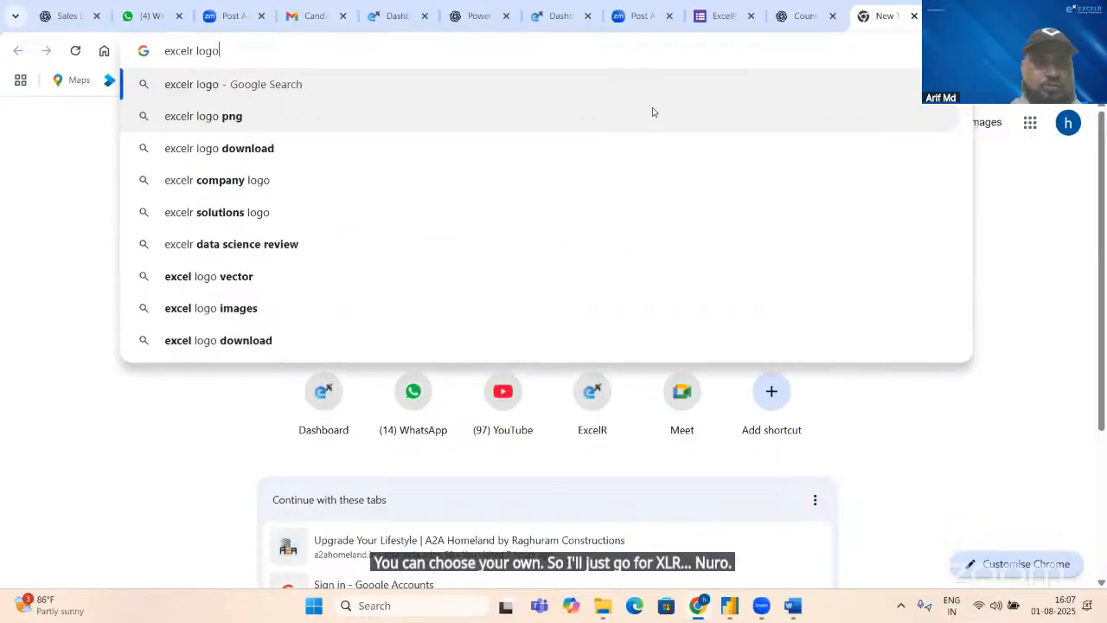
pyautogui.press('Return')
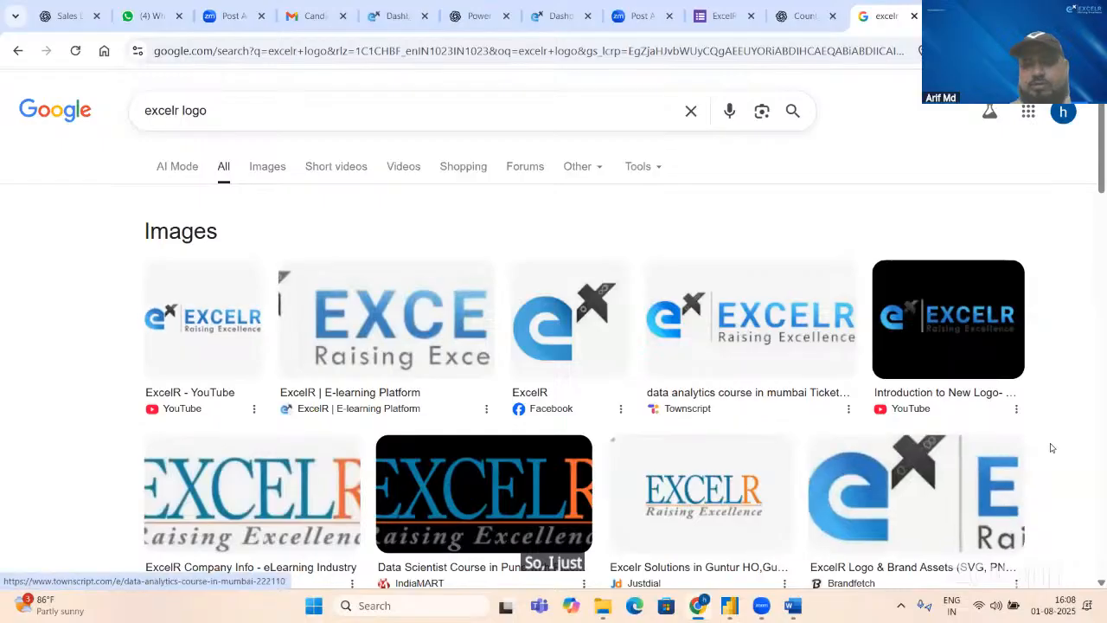
# Step: Expand the image results, find the ExcelR Company Profile - Overview logo image, and start saving it
pyautogui.moveTo(1102, 188); pyautogui.dragTo(1100, 234)
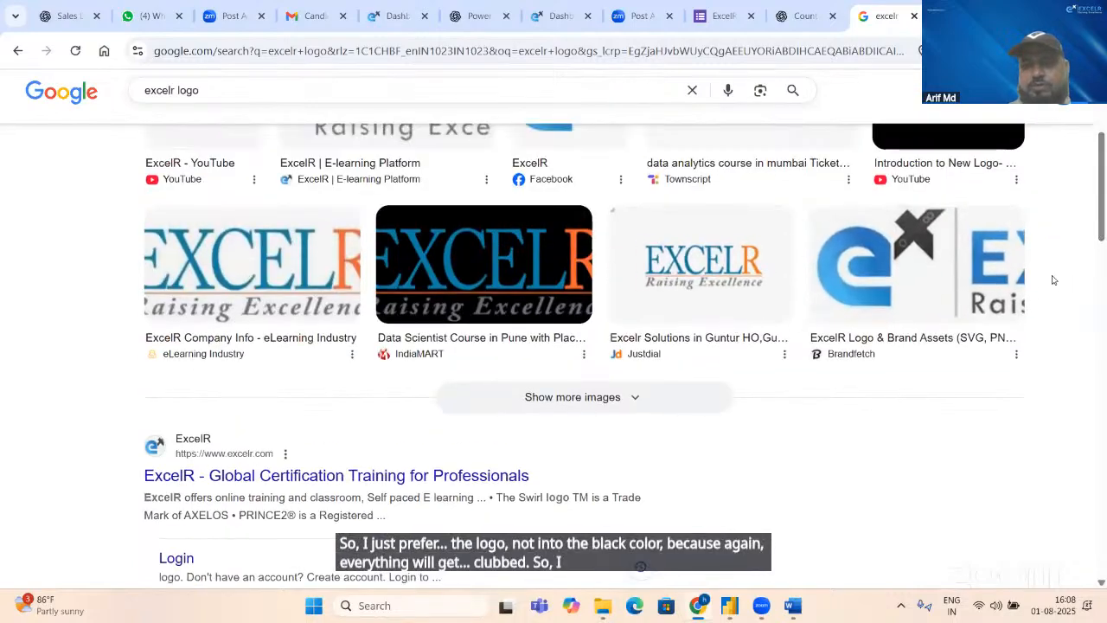
pyautogui.click(588, 403)
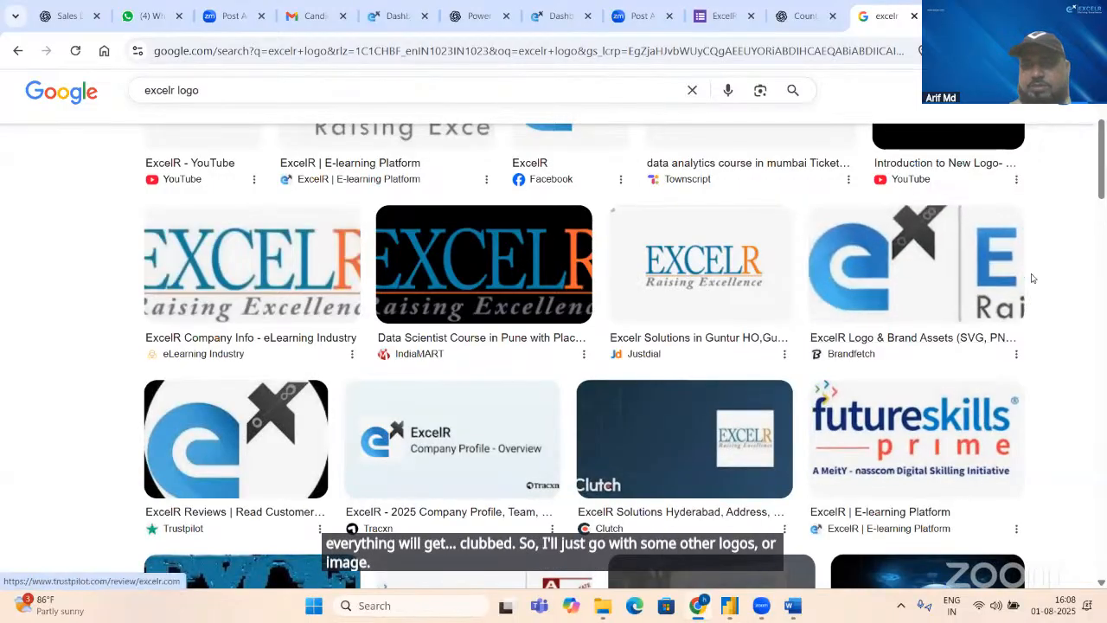
pyautogui.moveTo(1104, 184); pyautogui.dragTo(1100, 293)
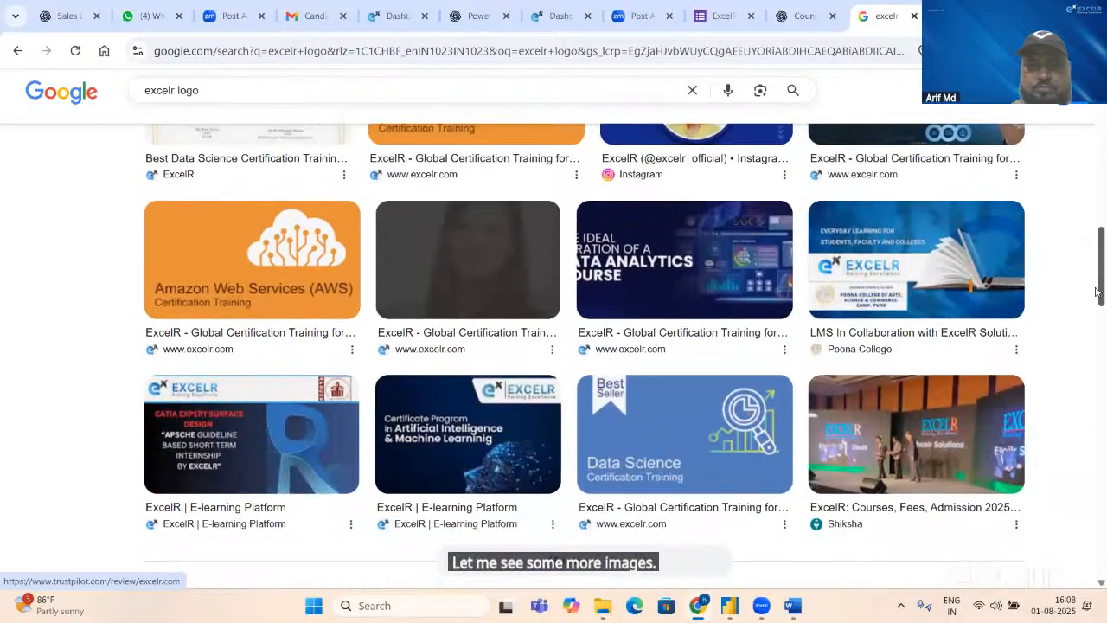
pyautogui.moveTo(1097, 292); pyautogui.dragTo(1082, 205)
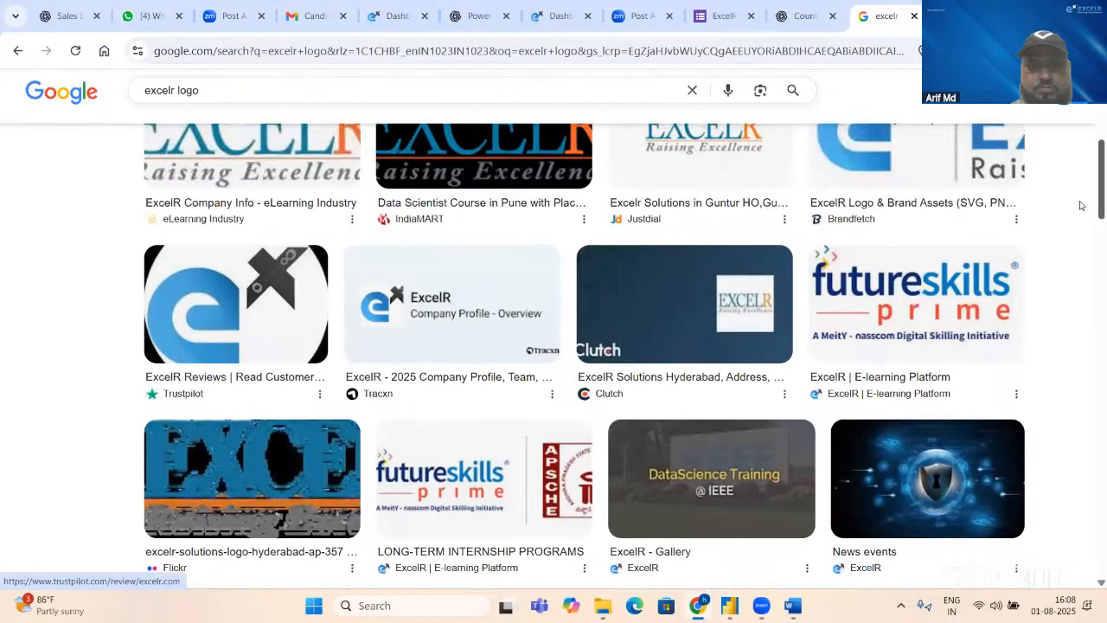
pyautogui.rightClick(496, 328)
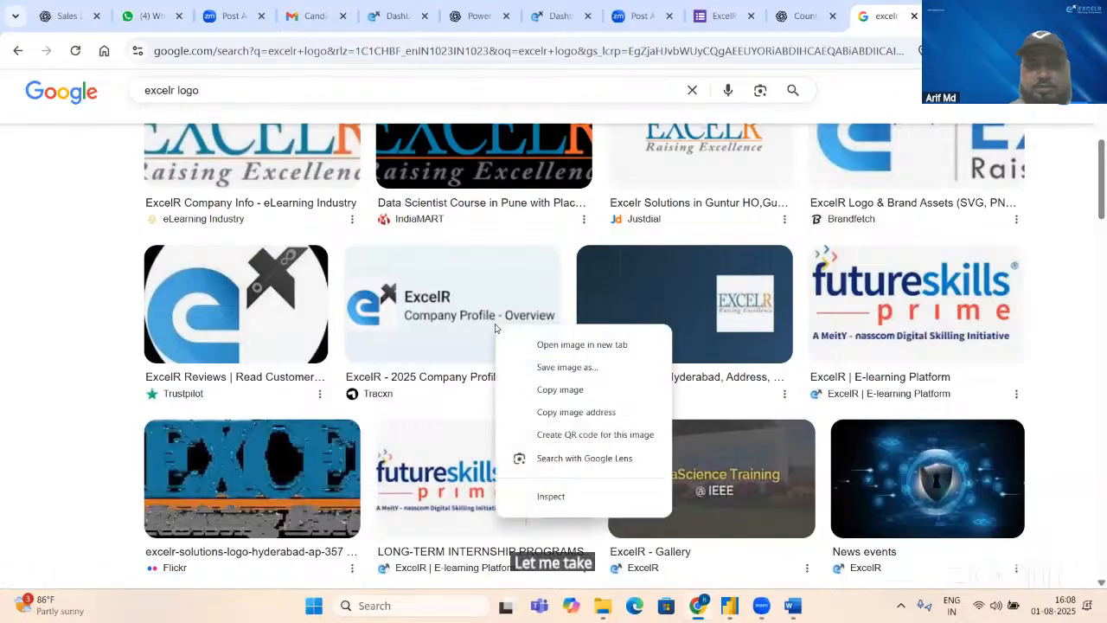
pyautogui.click(579, 372)
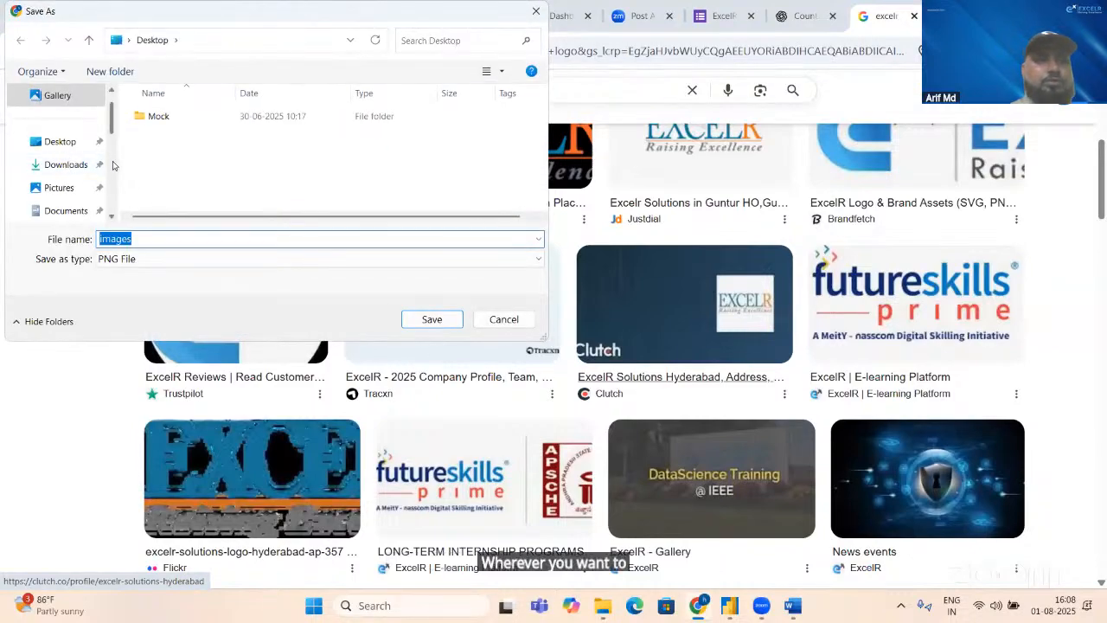
# Step: Save the logo image in the Pictures folder as a PNG file named ExcelR
pyautogui.scroll(-2, 111, 169)
pyautogui.scroll(-2, 111, 173)
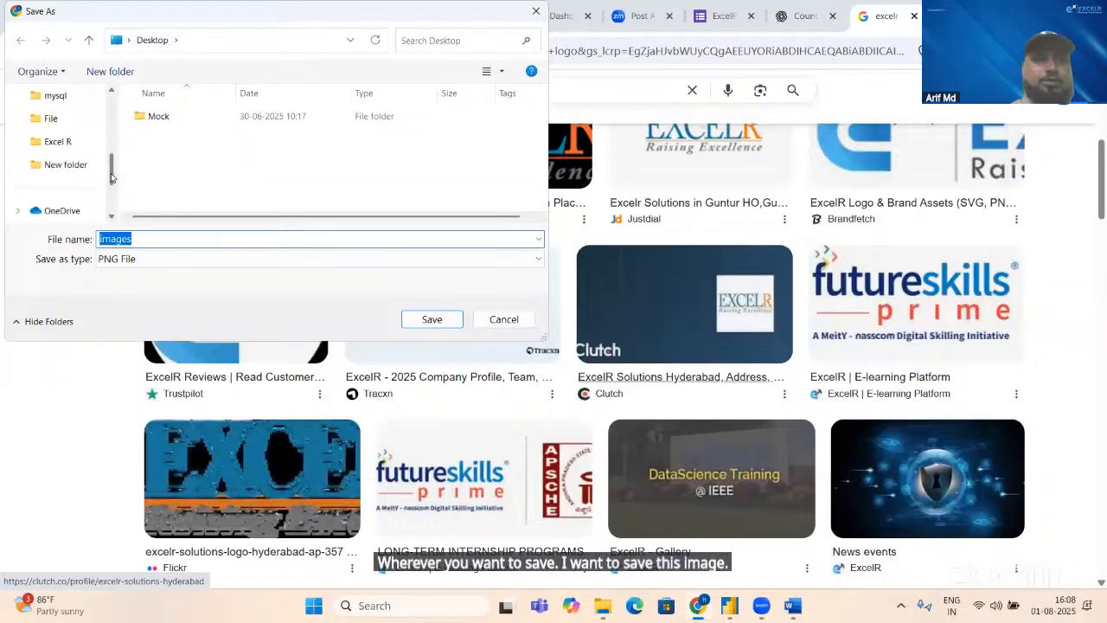
pyautogui.scroll(3, 112, 173)
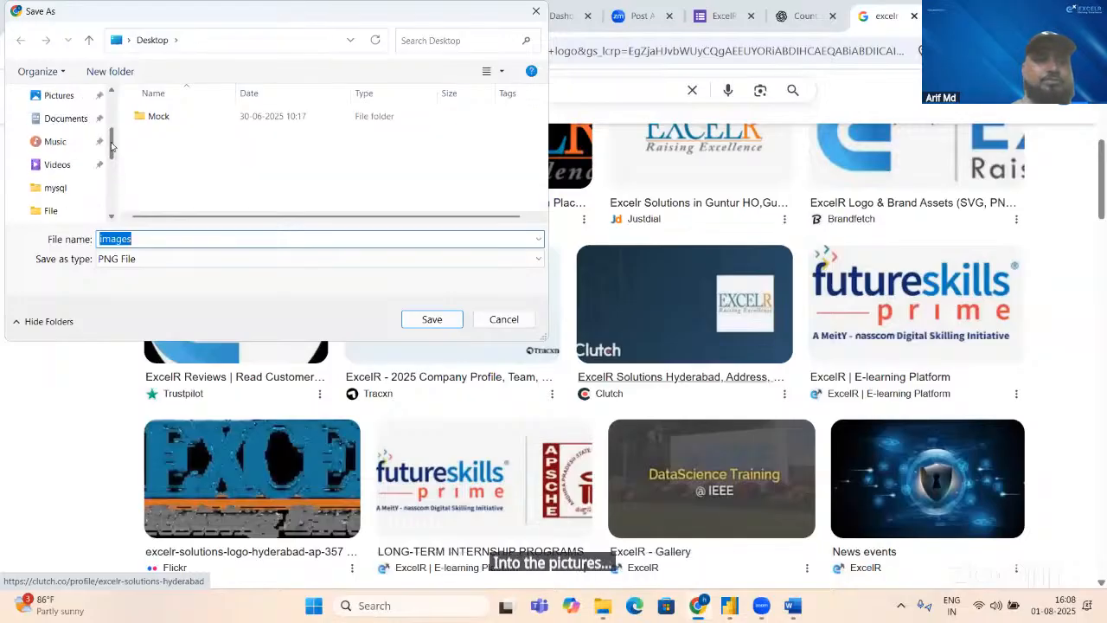
pyautogui.click(59, 95)
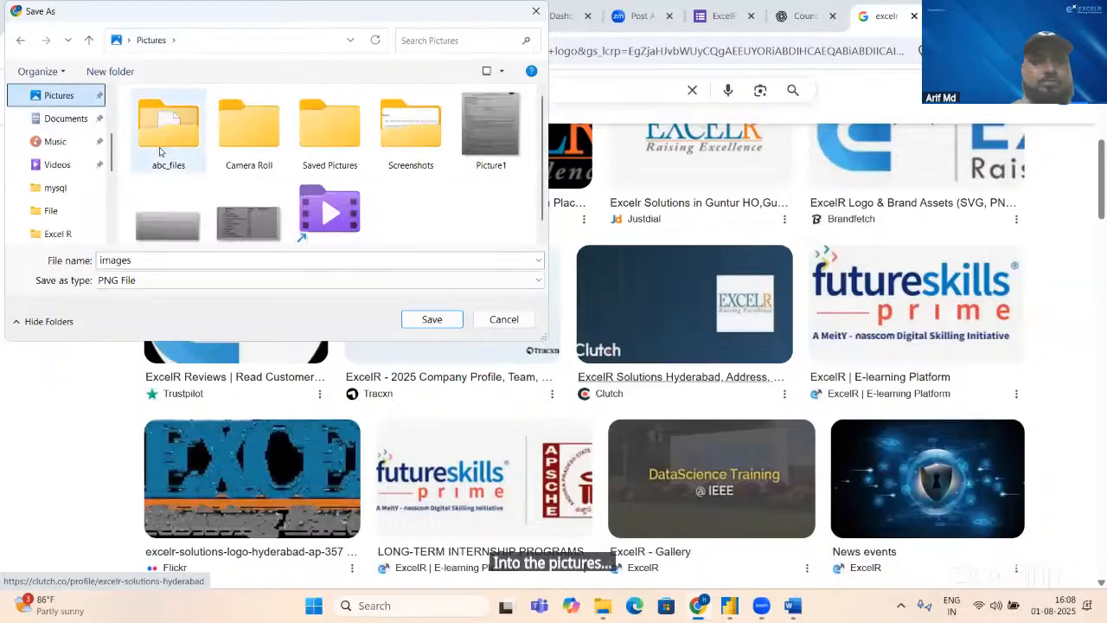
pyautogui.doubleClick(148, 261)
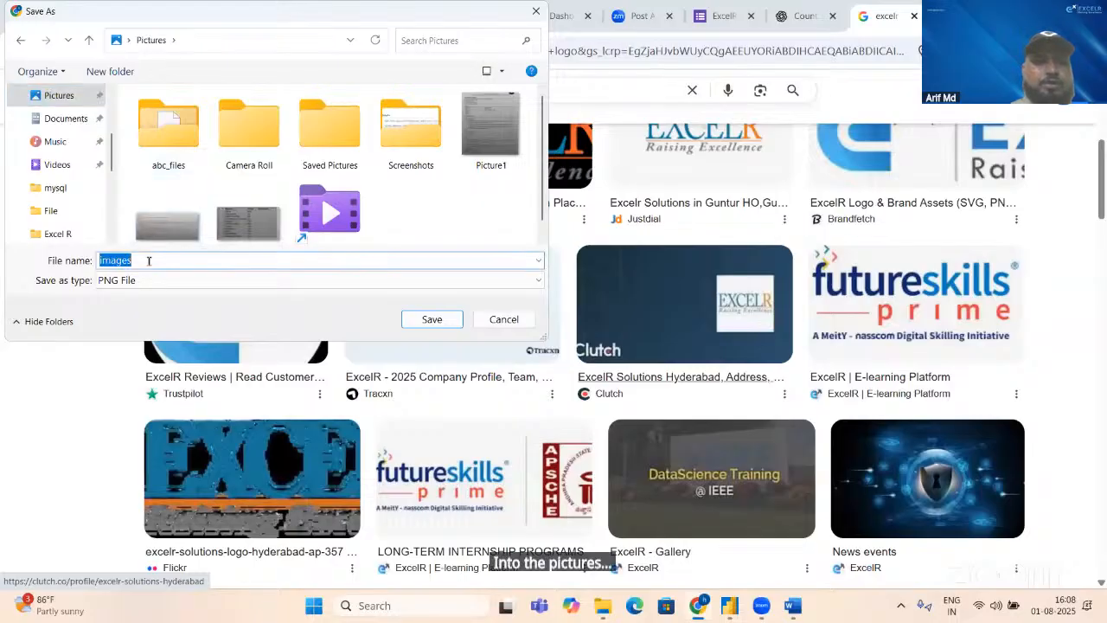
pyautogui.write('Exce')
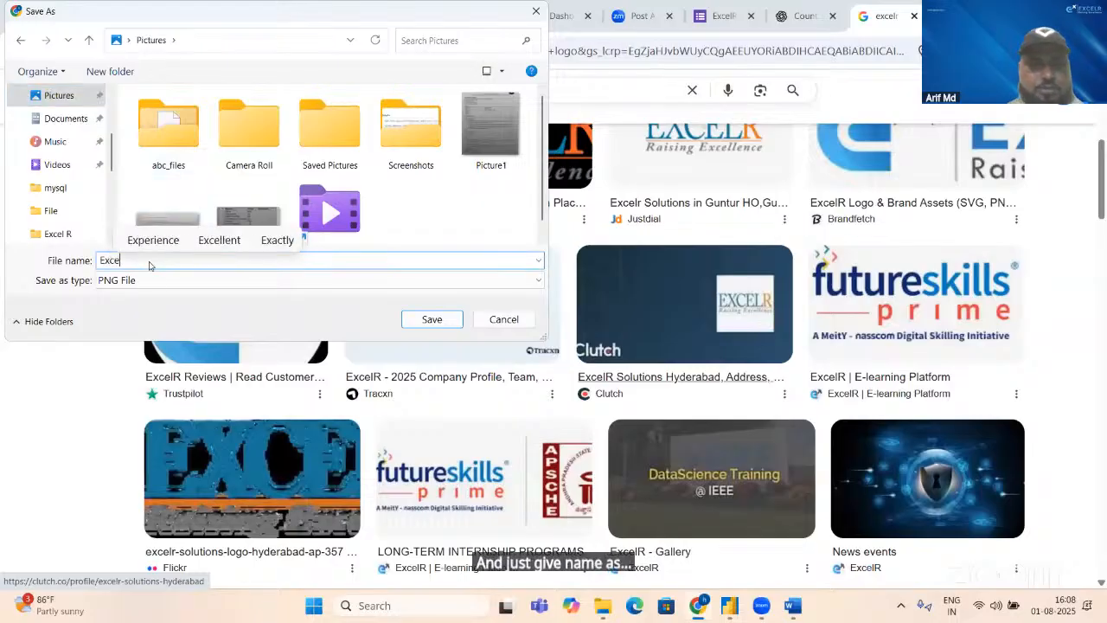
pyautogui.write('lR')
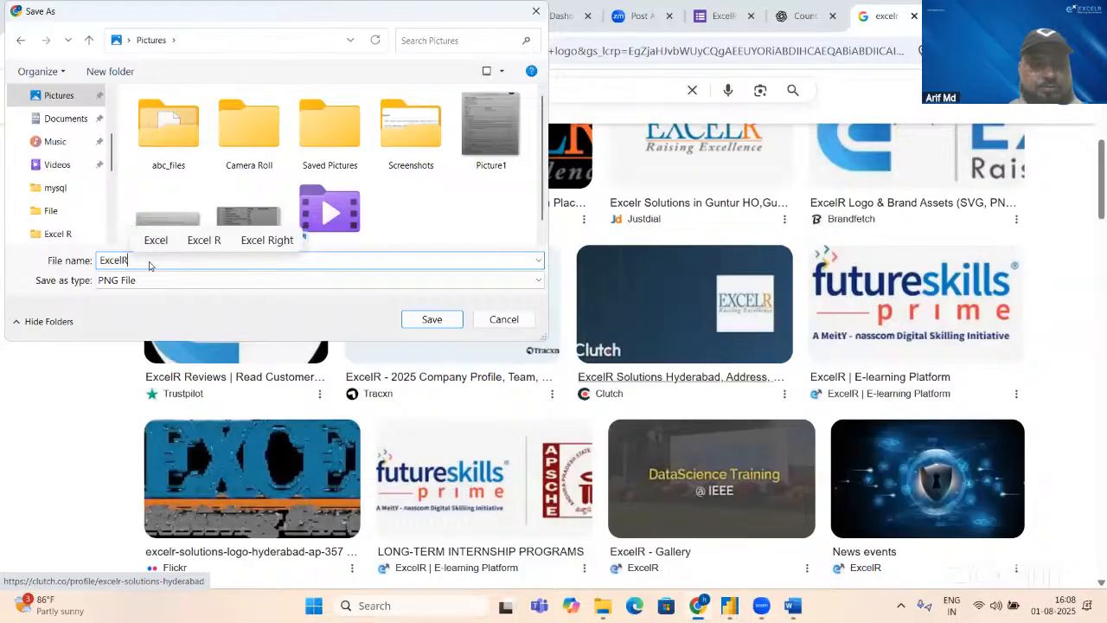
pyautogui.click(433, 319)
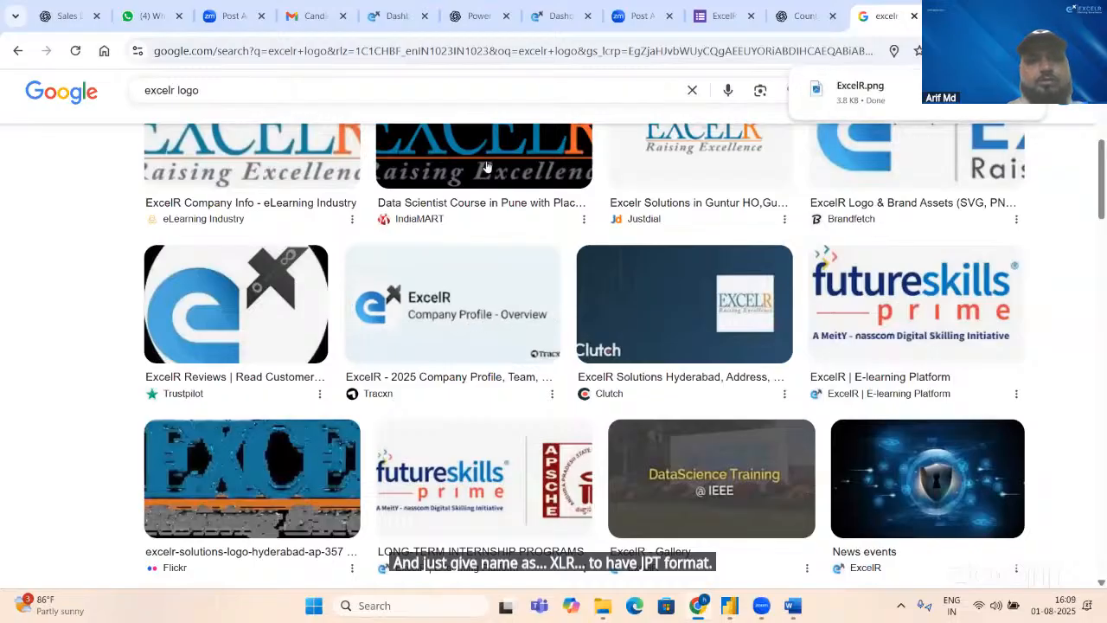
# Step: Switch back to Power BI Desktop and insert the ExcelR image from the Pictures folder onto the report page
pyautogui.hotkey('alt', 'Tab')
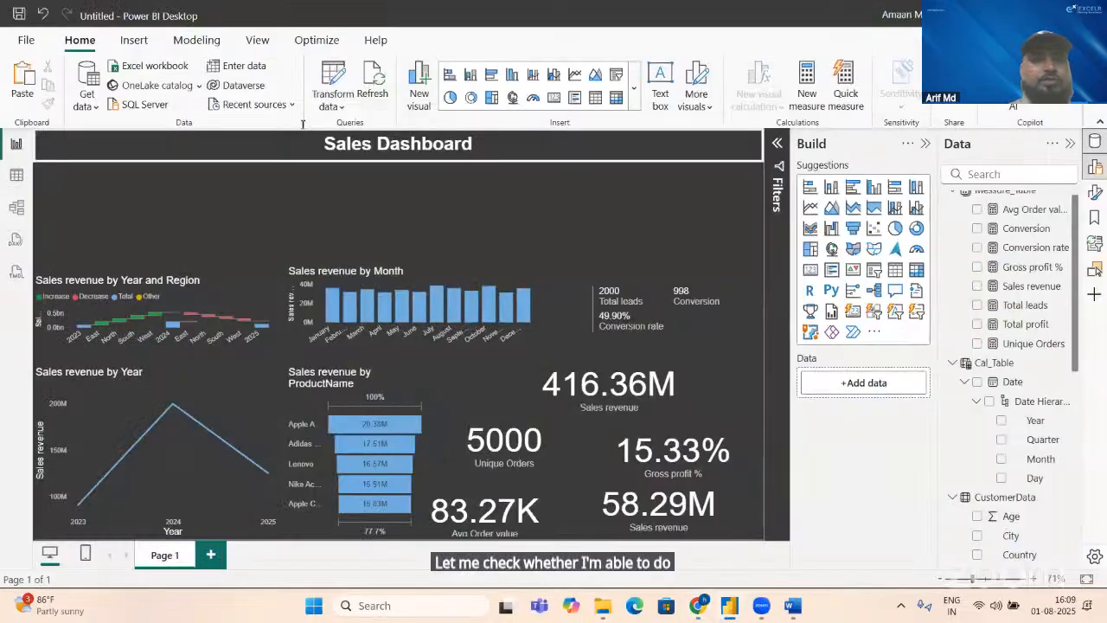
pyautogui.click(126, 43)
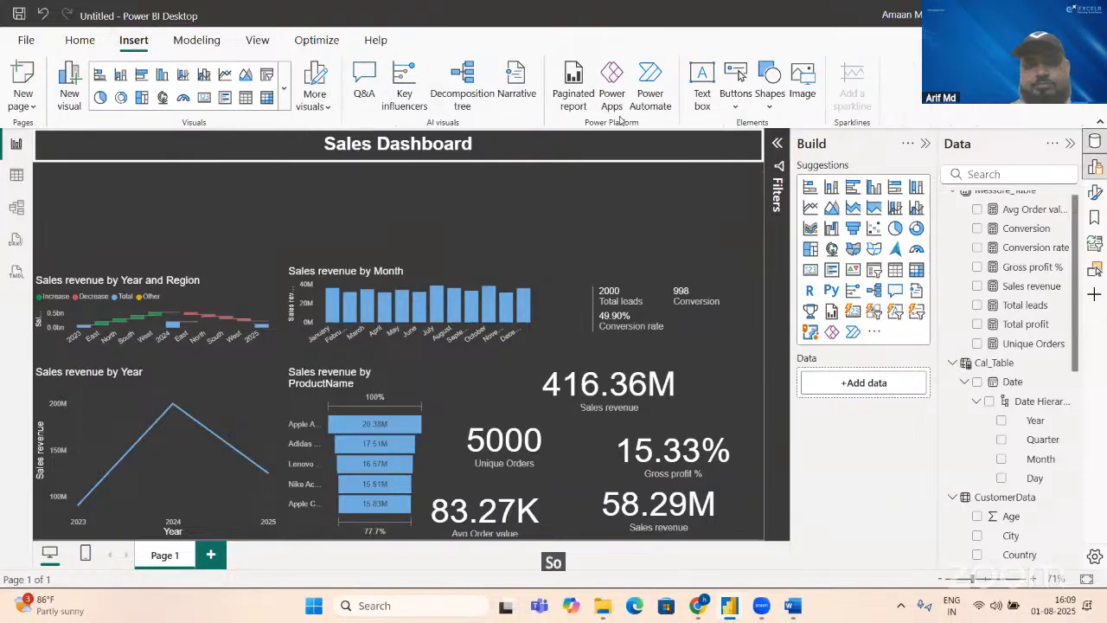
pyautogui.click(803, 90)
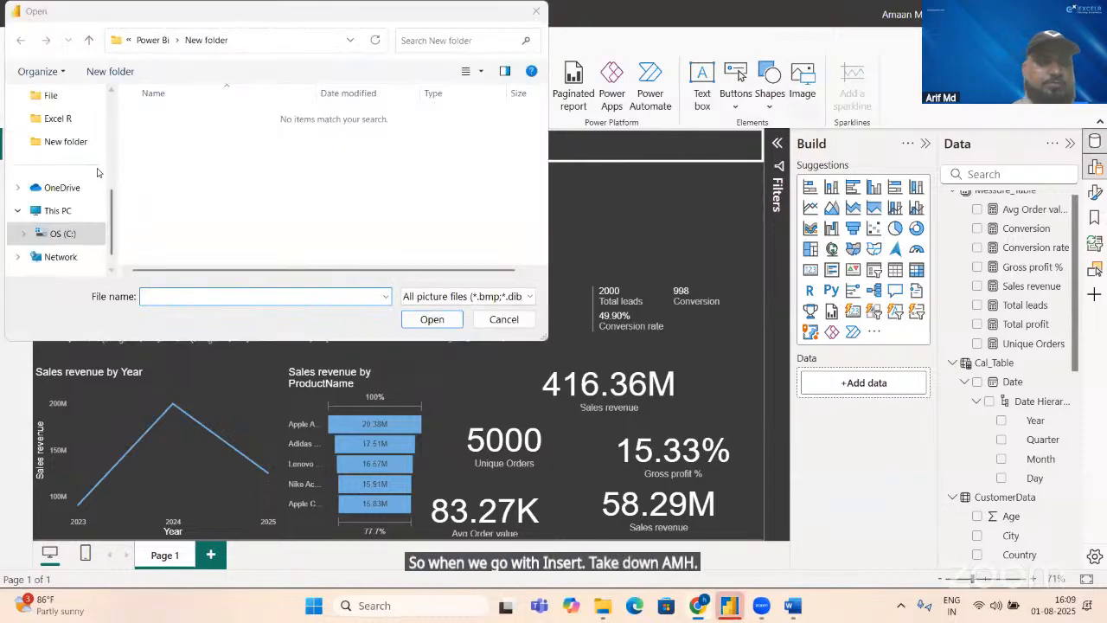
pyautogui.scroll(3, 107, 127)
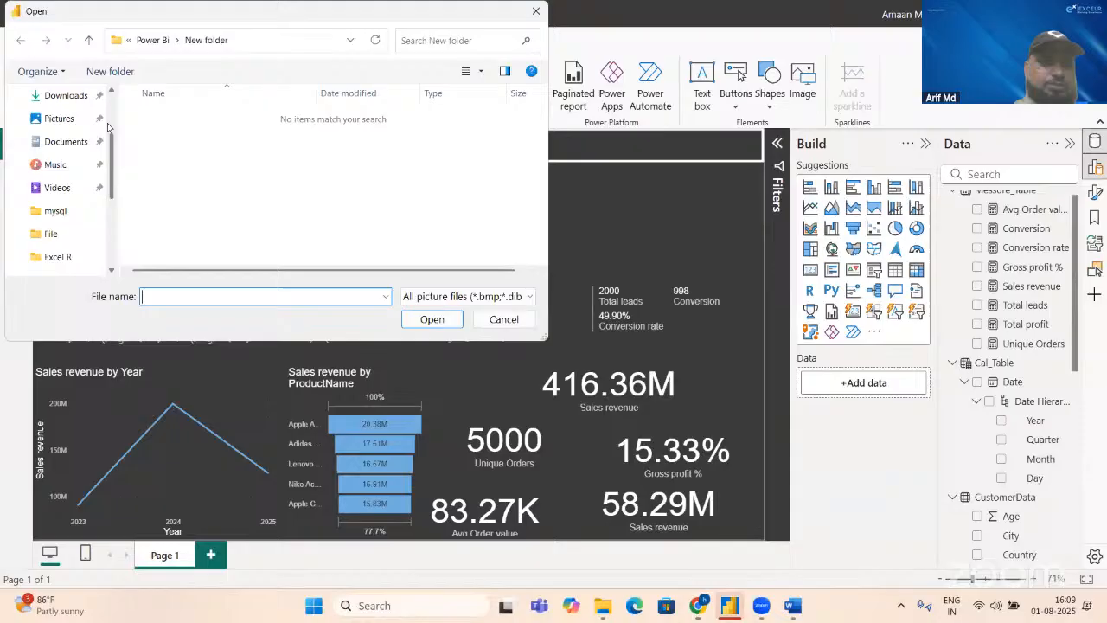
pyautogui.click(54, 119)
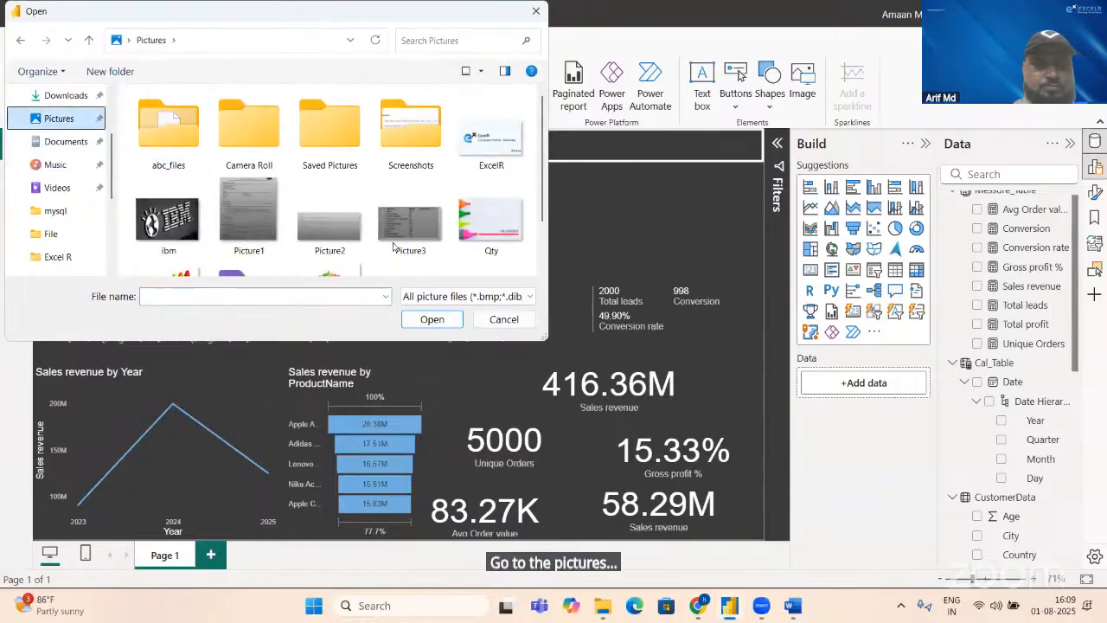
pyautogui.doubleClick(493, 141)
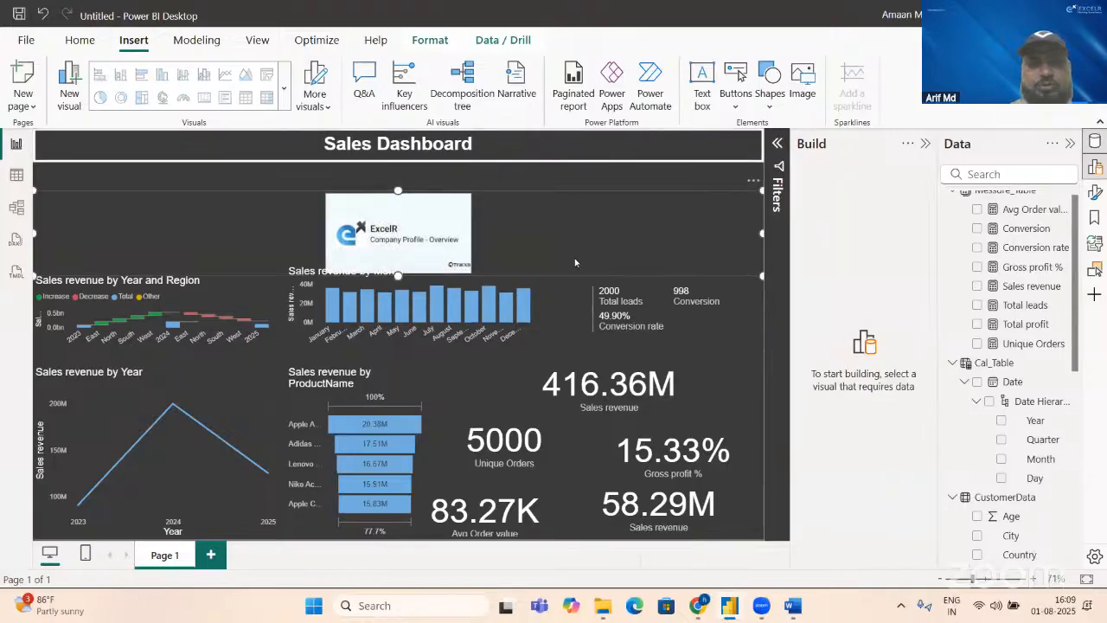
# Step: Shrink the ExcelR logo image and fit it inside the header bar, to the left of the Sales Dashboard title
pyautogui.moveTo(760, 276); pyautogui.dragTo(283, 275)
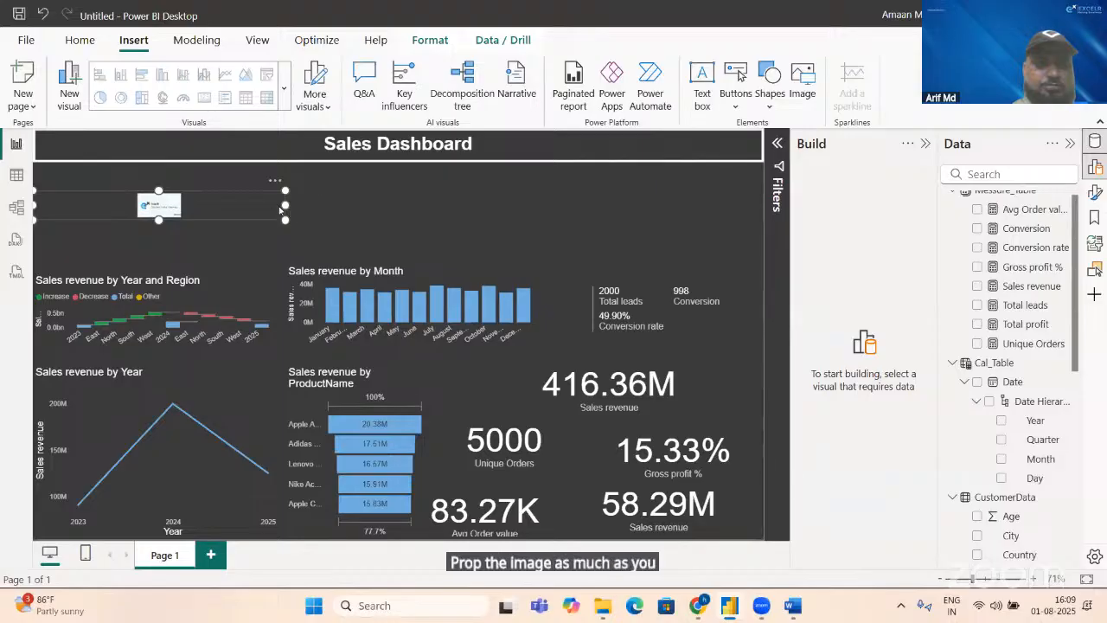
pyautogui.moveTo(282, 205); pyautogui.dragTo(139, 144)
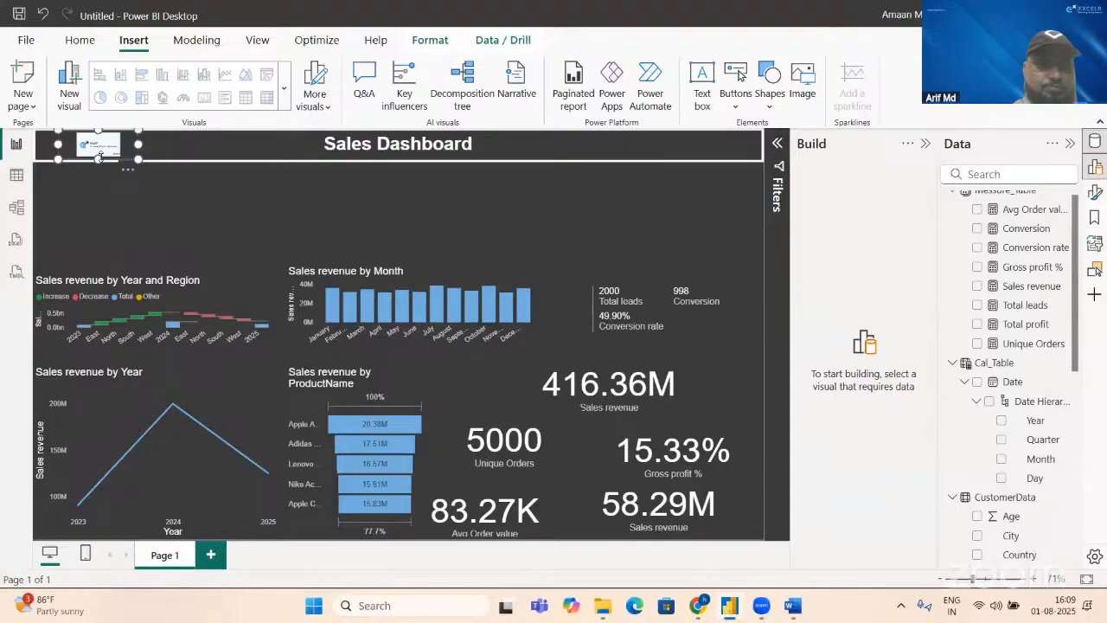
pyautogui.moveTo(100, 158); pyautogui.dragTo(98, 120)
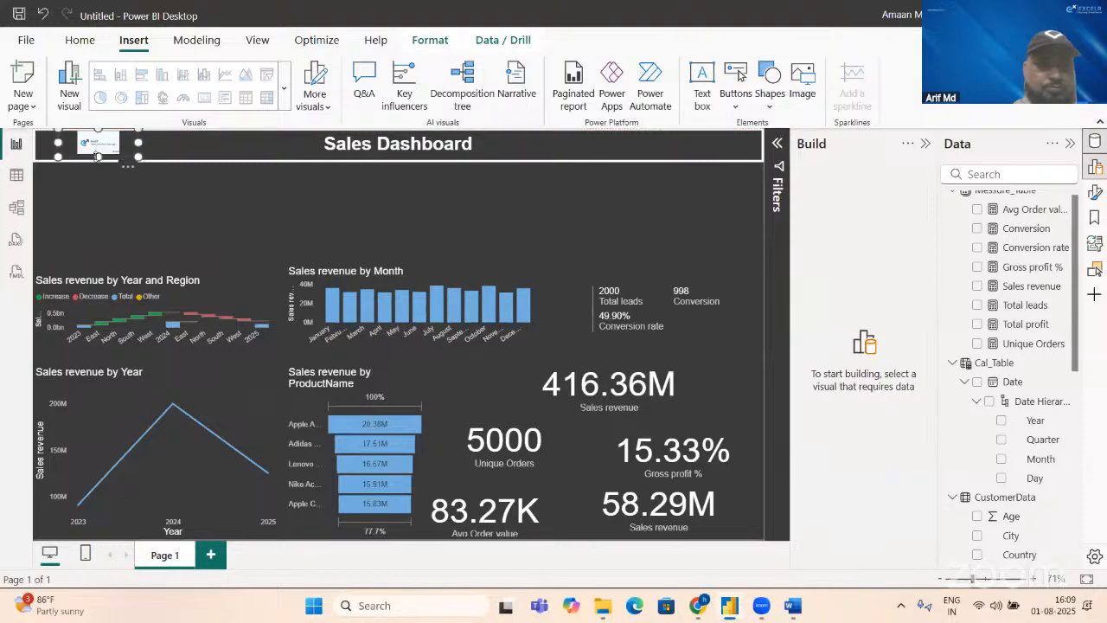
pyautogui.moveTo(98, 157); pyautogui.dragTo(95, 161)
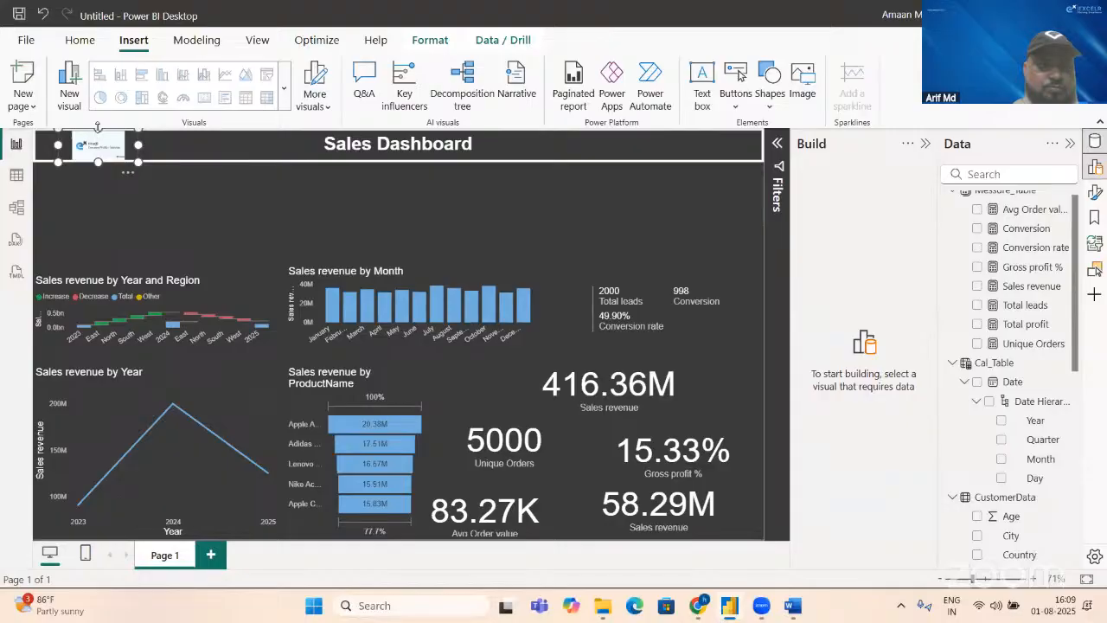
pyautogui.click(132, 185)
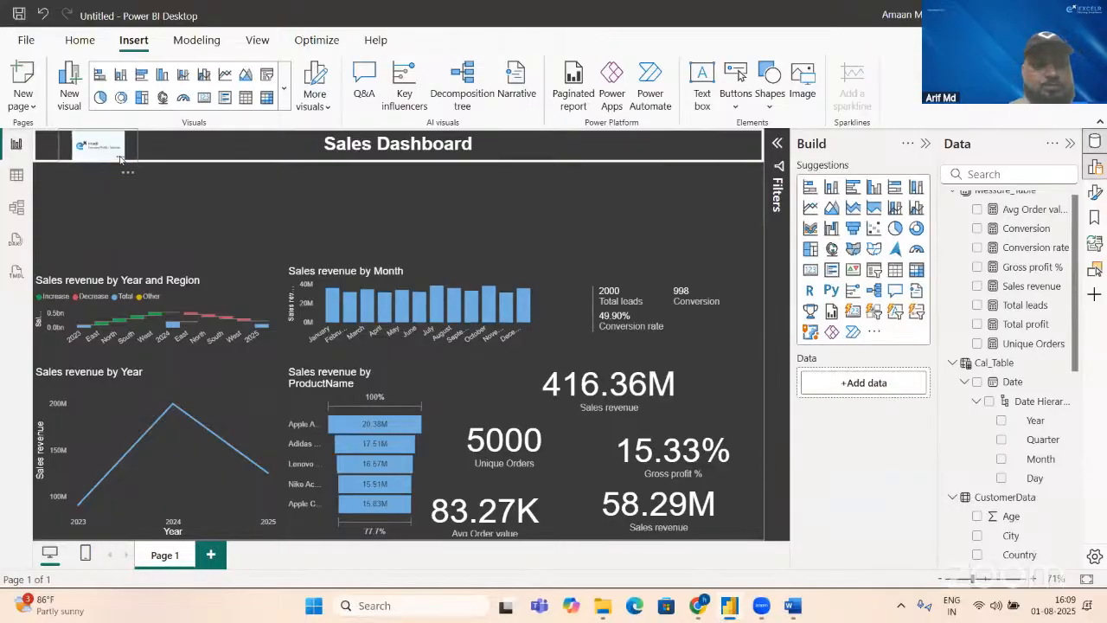
pyautogui.click(128, 162)
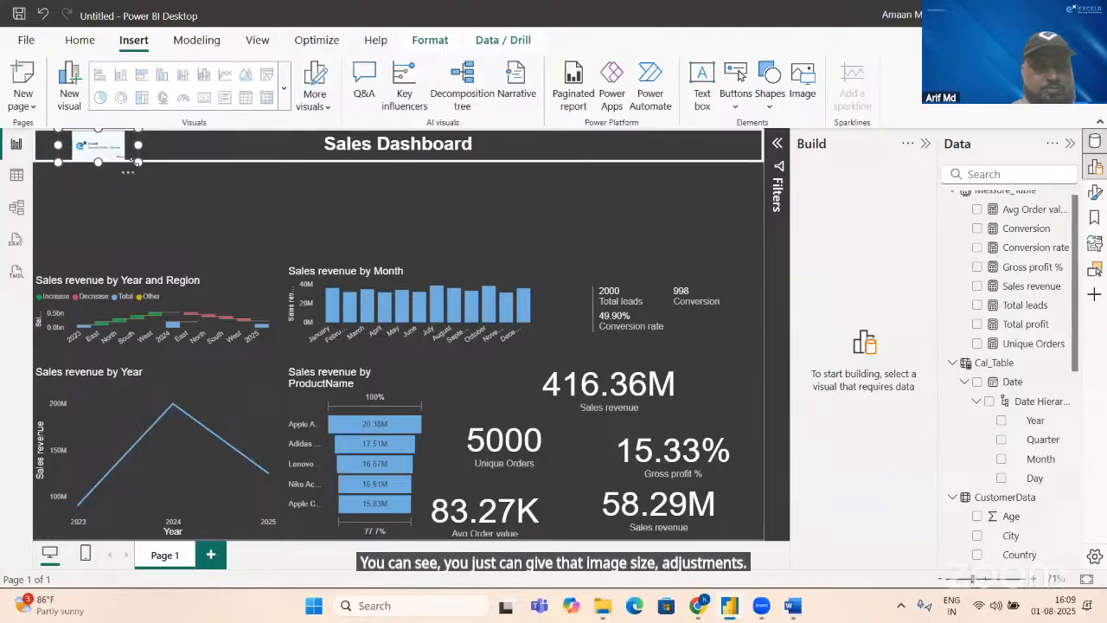
pyautogui.click(177, 199)
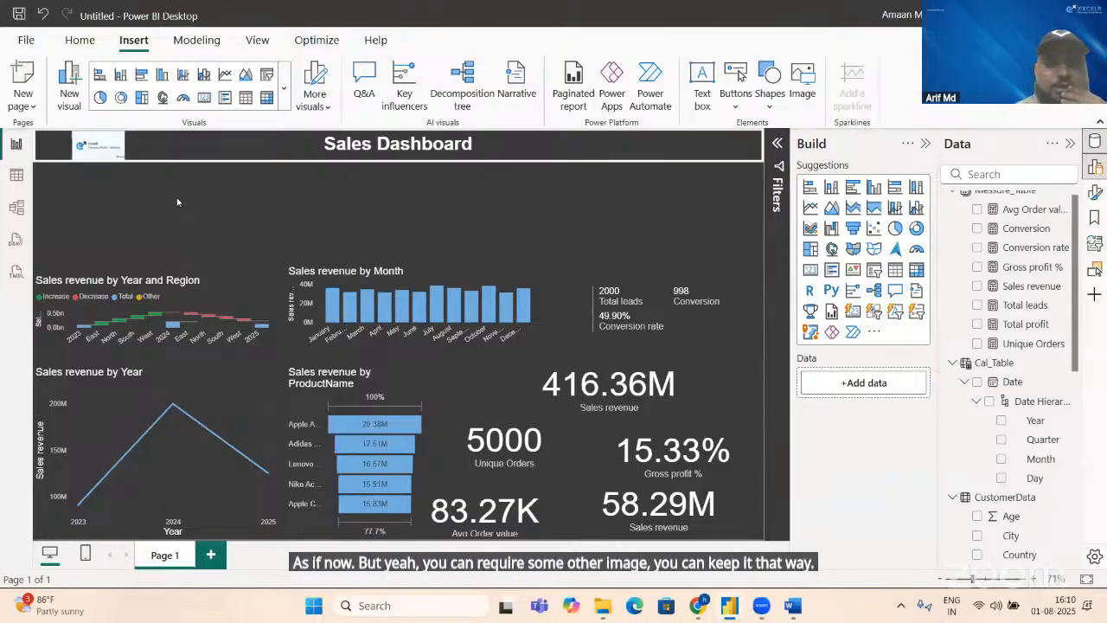
# Step: Move the region waterfall chart aside and place the 416.36M sales revenue card directly below the logo, narrowed to a width of about 215
pyautogui.click(672, 391)
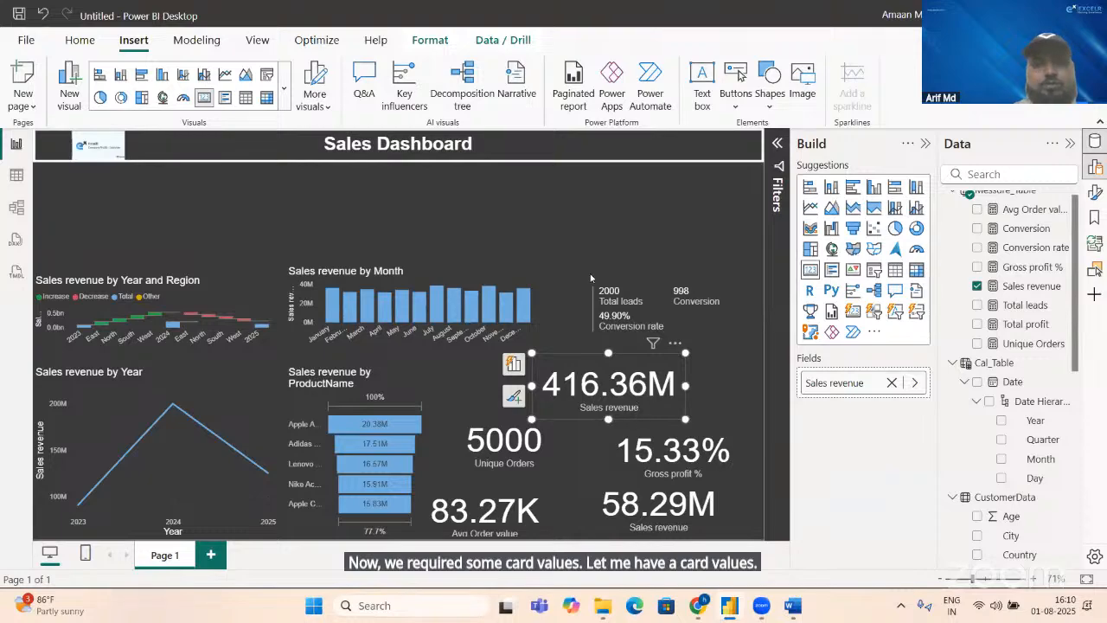
pyautogui.moveTo(634, 406); pyautogui.dragTo(619, 229)
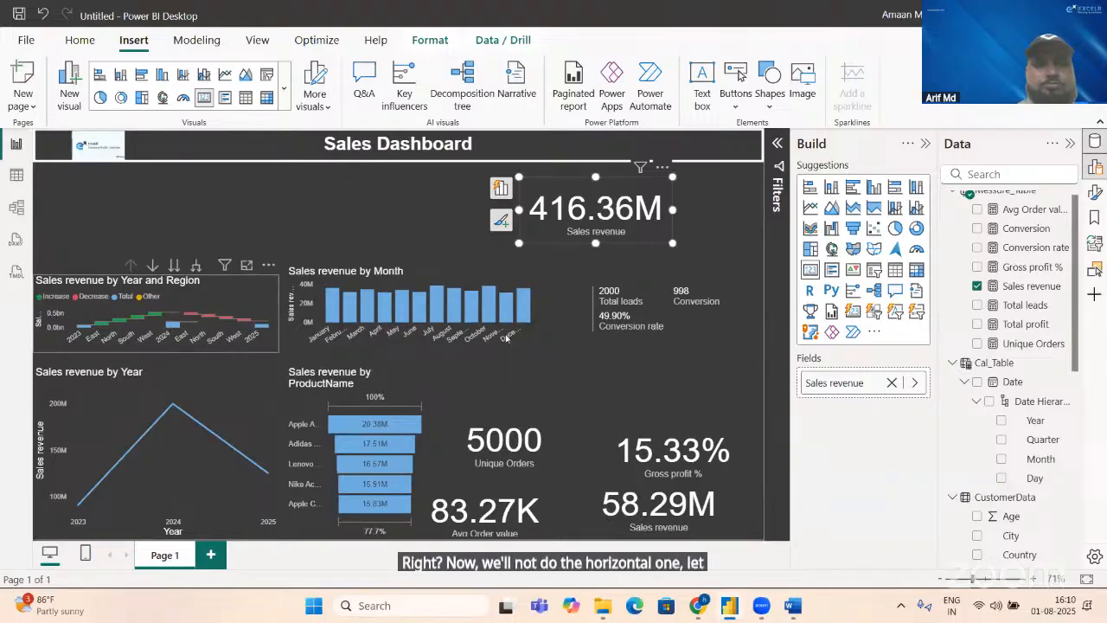
pyautogui.moveTo(171, 325); pyautogui.dragTo(520, 306)
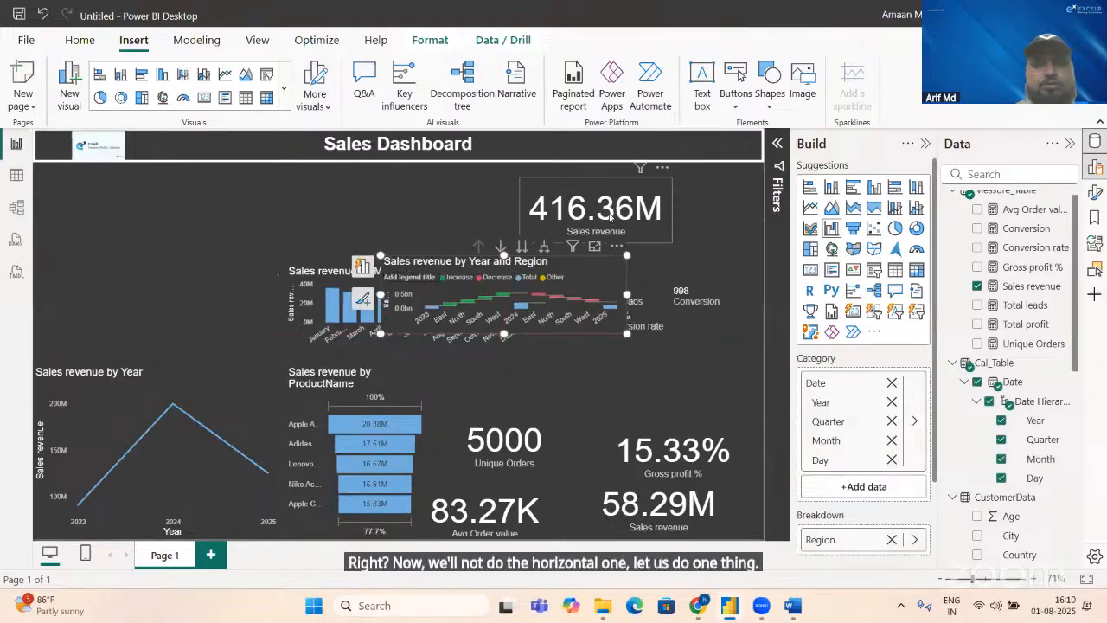
pyautogui.moveTo(597, 214); pyautogui.dragTo(110, 194)
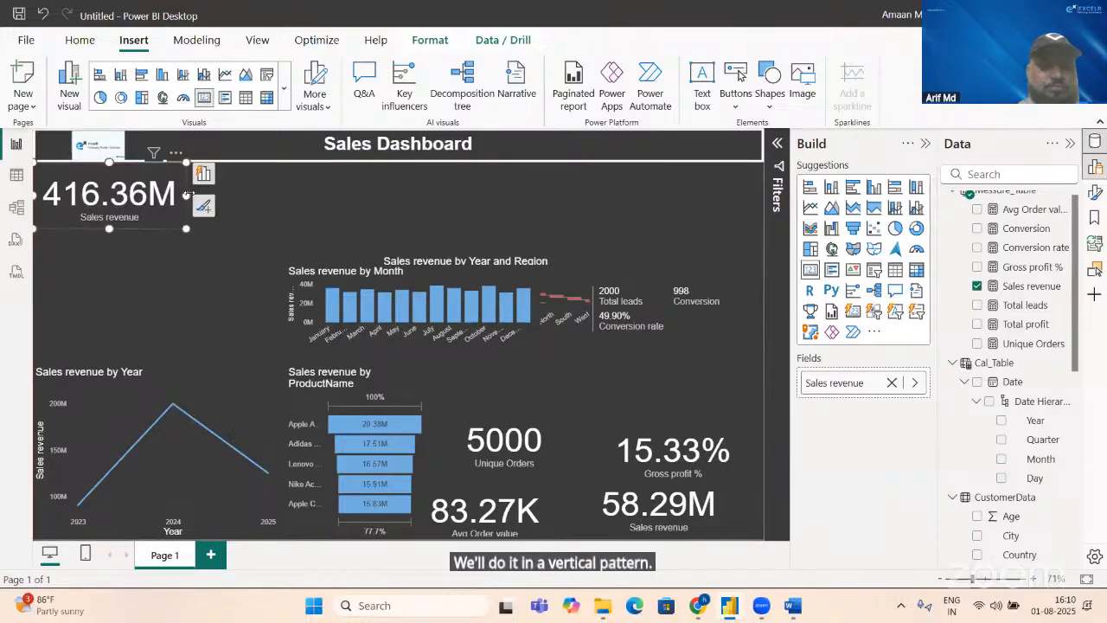
pyautogui.moveTo(187, 194); pyautogui.dragTo(156, 194)
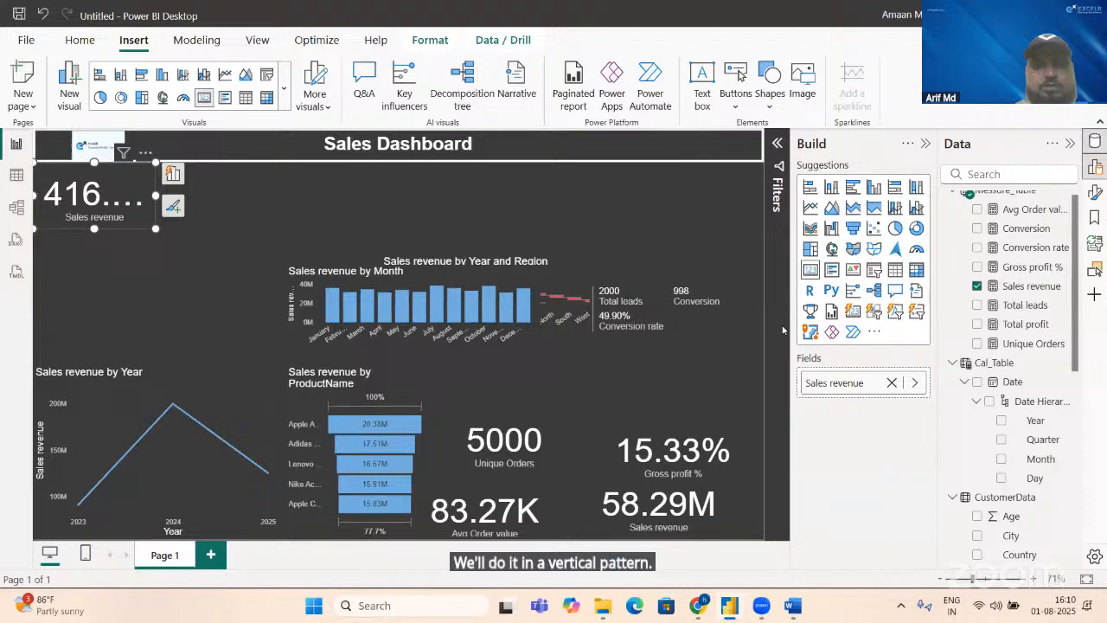
# Step: Set the callout value font size of the 416.36M sales revenue card to 25
pyautogui.click(1093, 194)
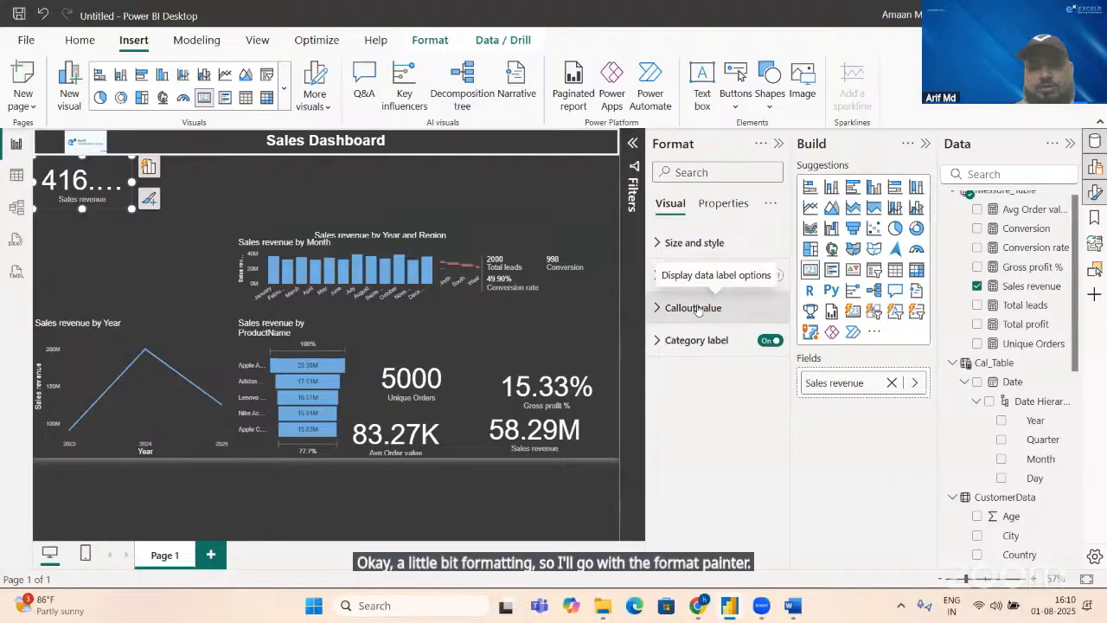
pyautogui.click(696, 309)
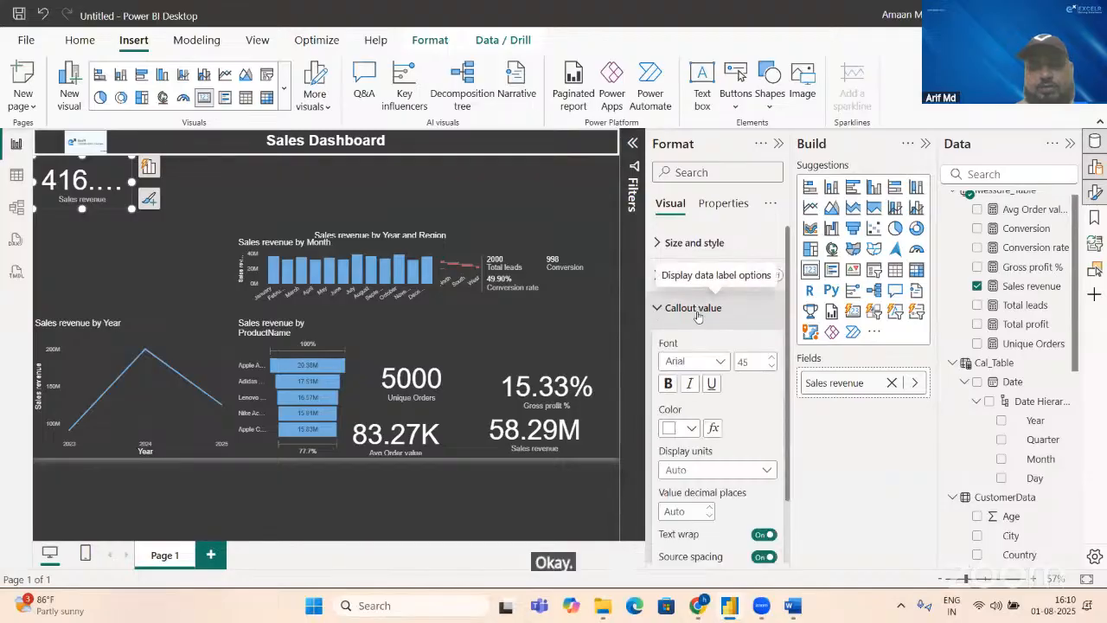
pyautogui.doubleClick(752, 361)
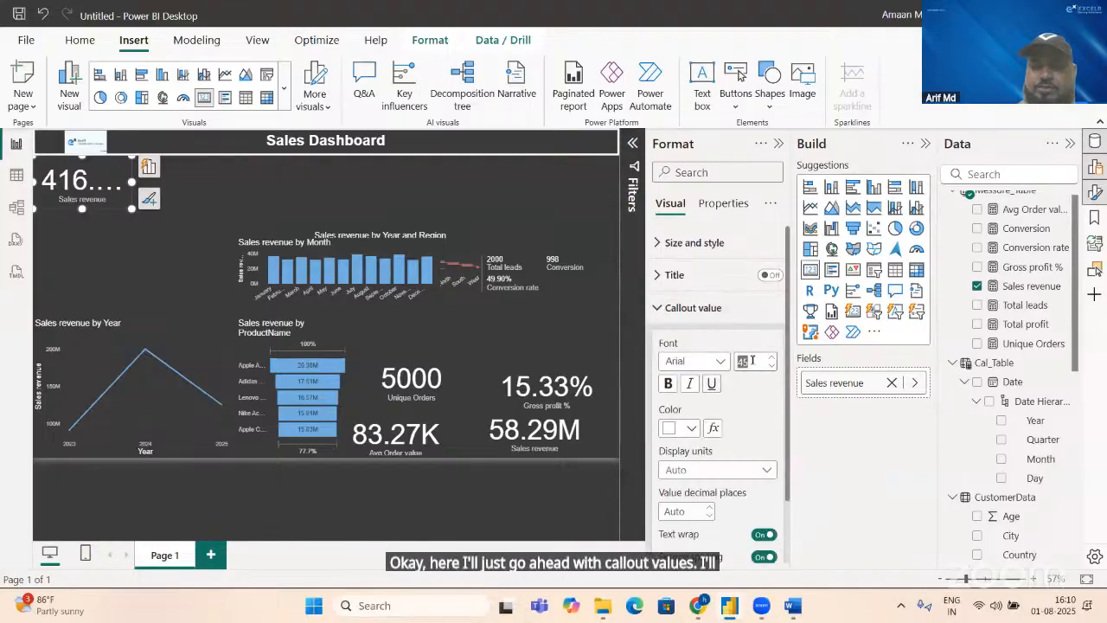
pyautogui.write('25')
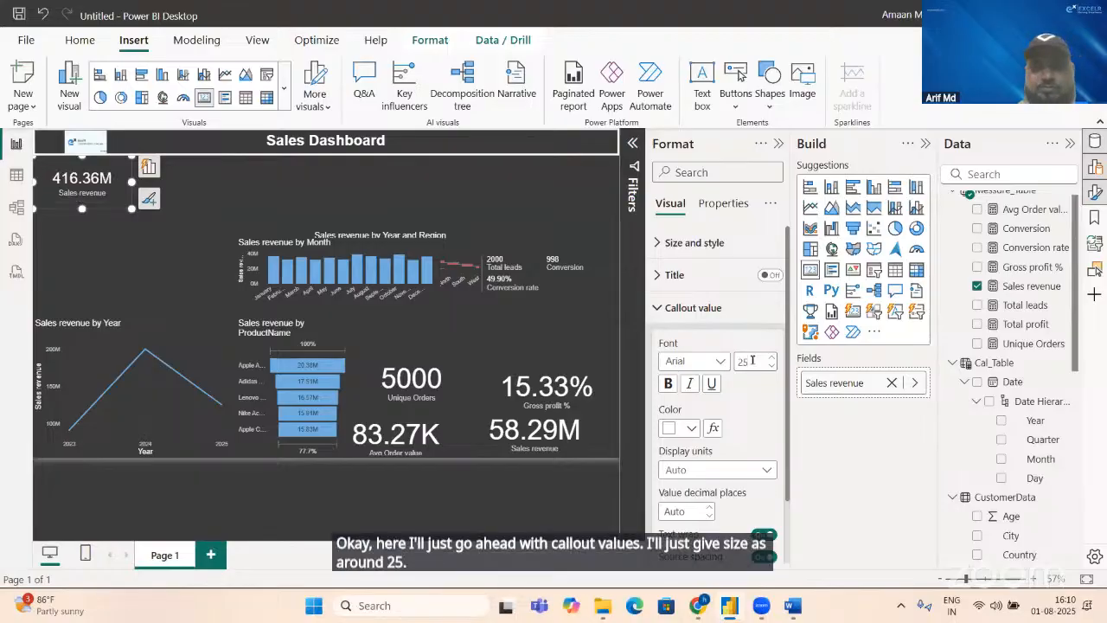
# Step: Turn on the title of the sales revenue card and turn off its category label
pyautogui.click(769, 275)
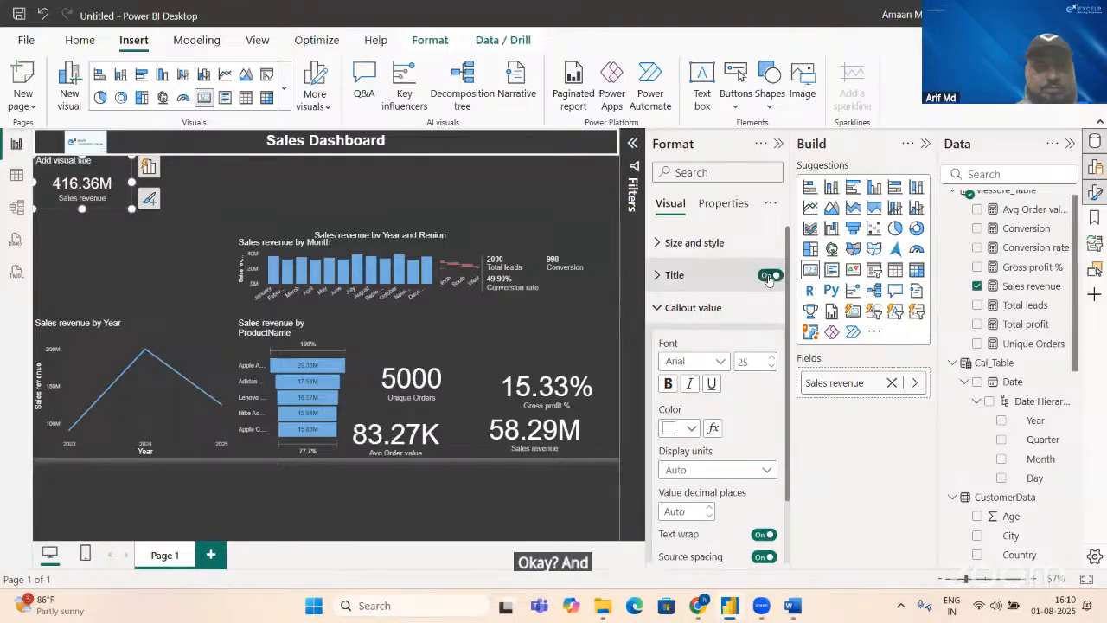
pyautogui.scroll(-2, 787, 537)
pyautogui.click(766, 547)
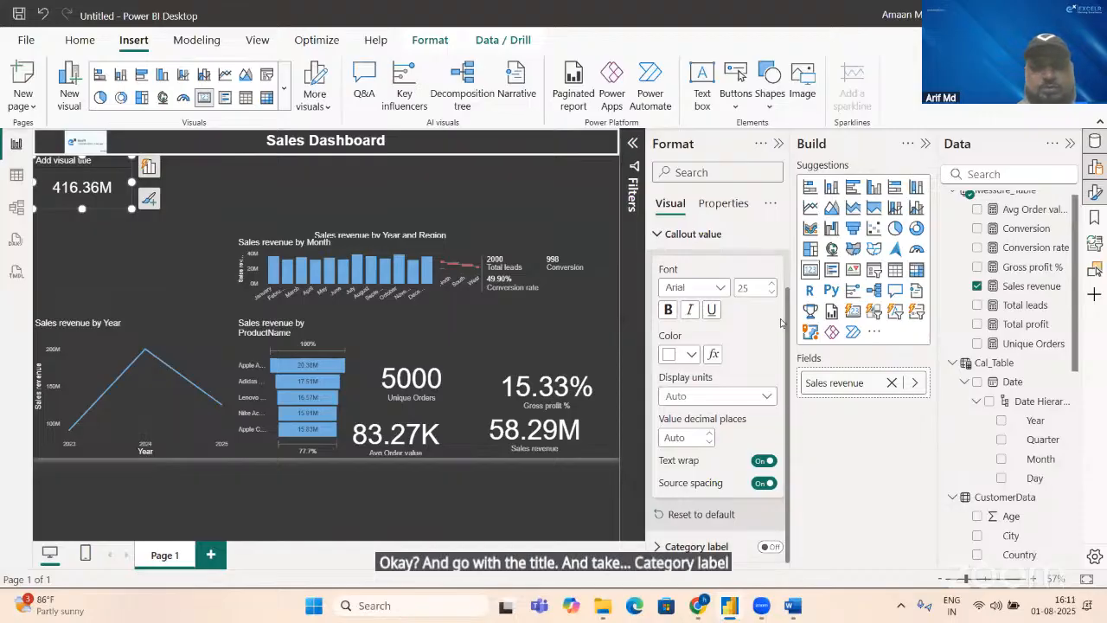
# Step: Set the title text of the sales revenue card to "Total Sales"
pyautogui.scroll(2, 785, 320)
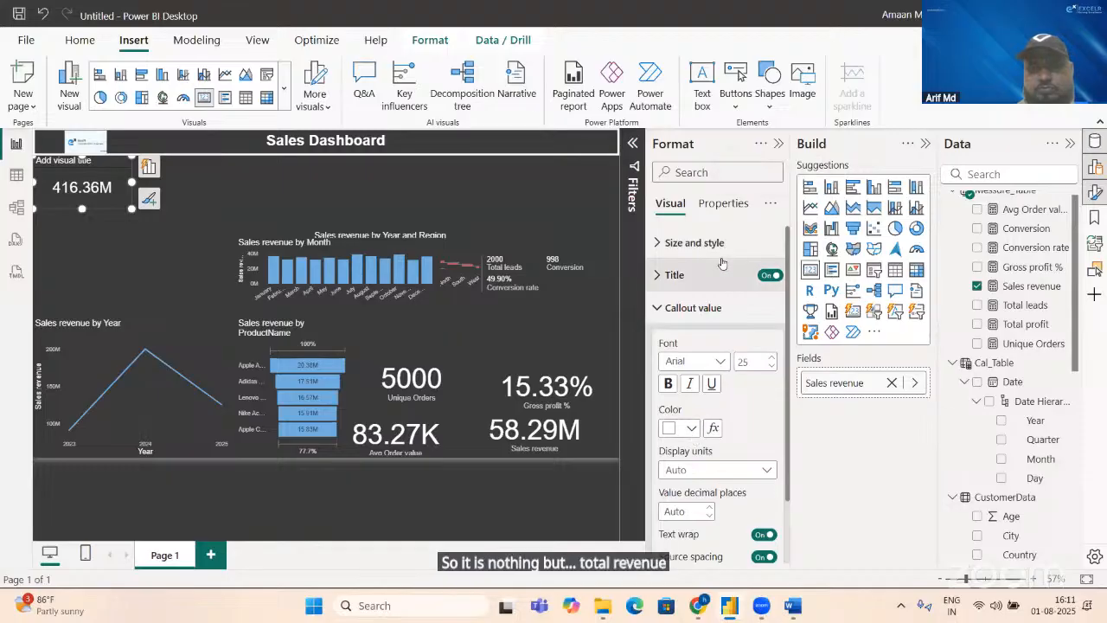
pyautogui.click(668, 275)
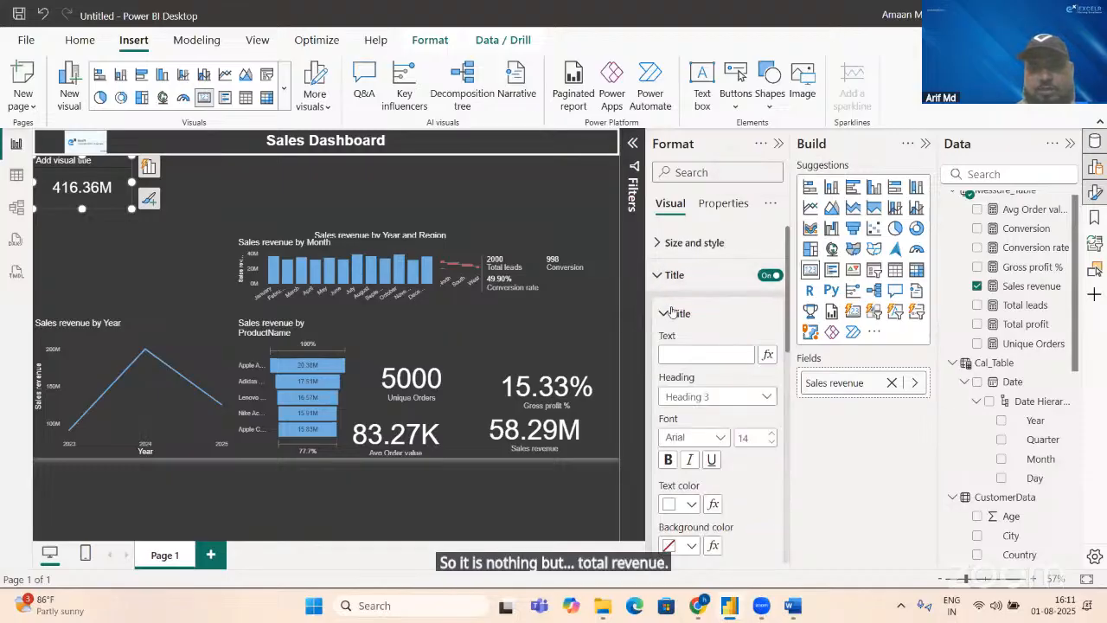
pyautogui.click(677, 355)
pyautogui.write('To')
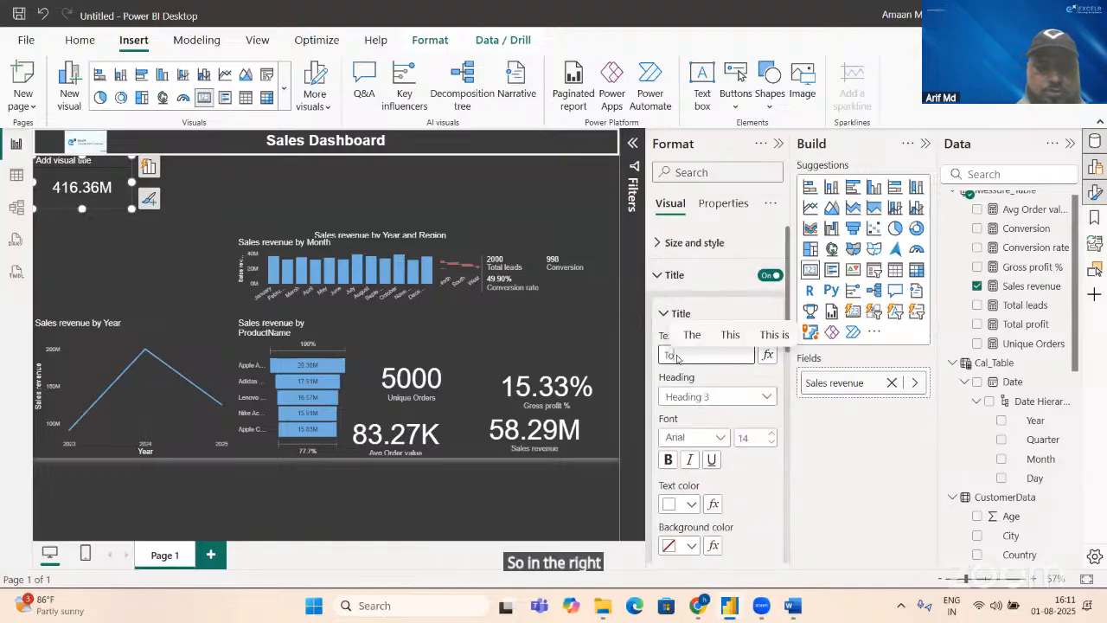
pyautogui.write('tal r')
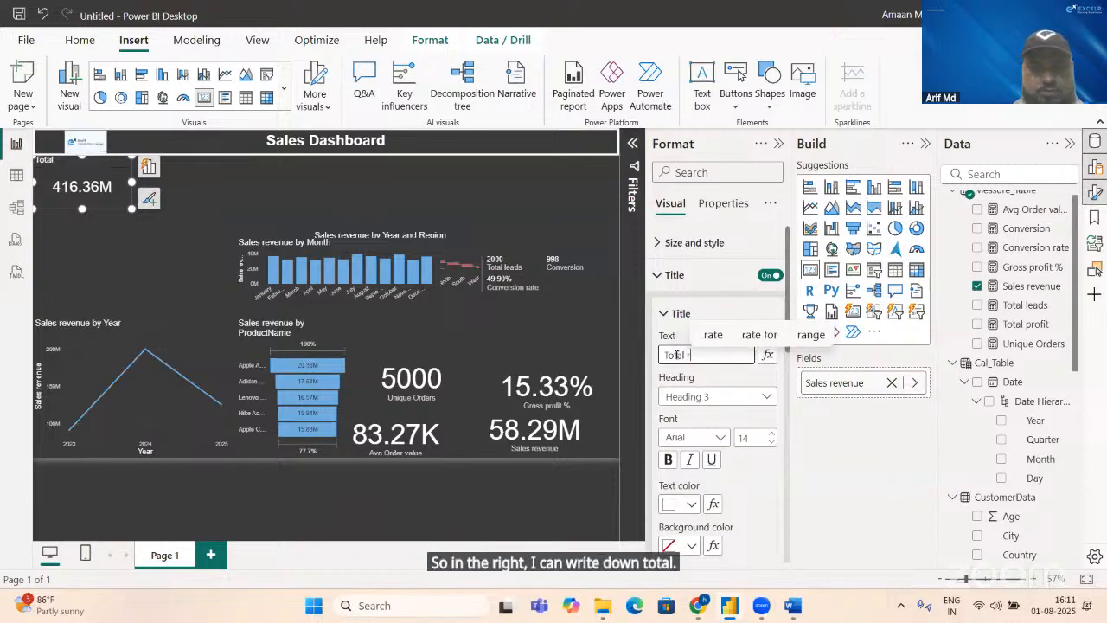
pyautogui.write('eve')
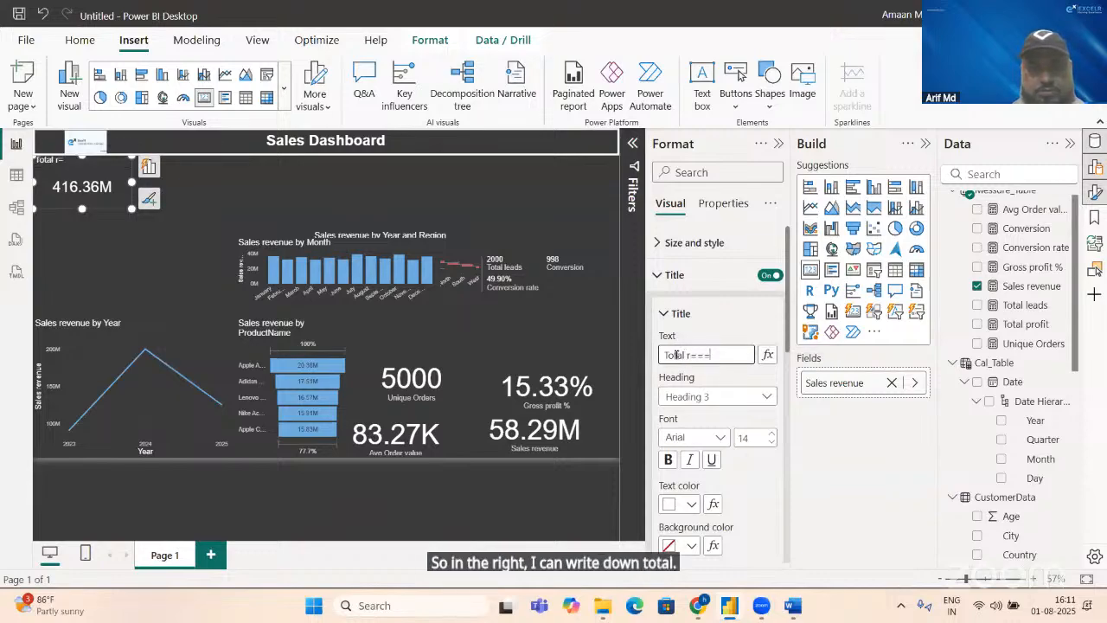
pyautogui.write('n')
pyautogui.write(' Sales')
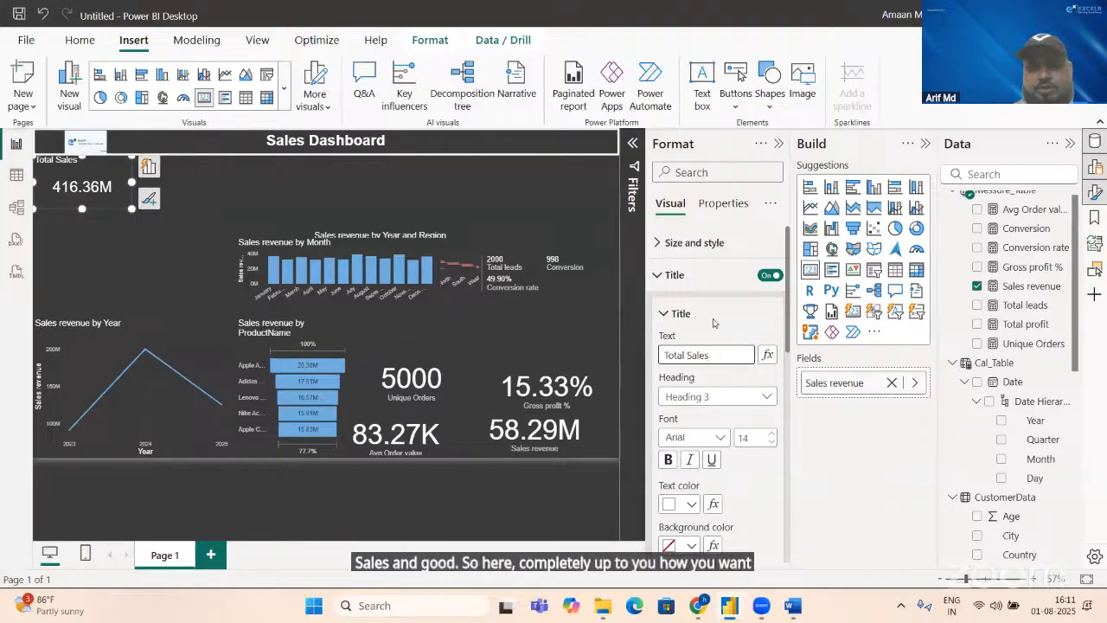
# Step: Turn on the visual border and the shadow of the Total Sales card
pyautogui.click(692, 242)
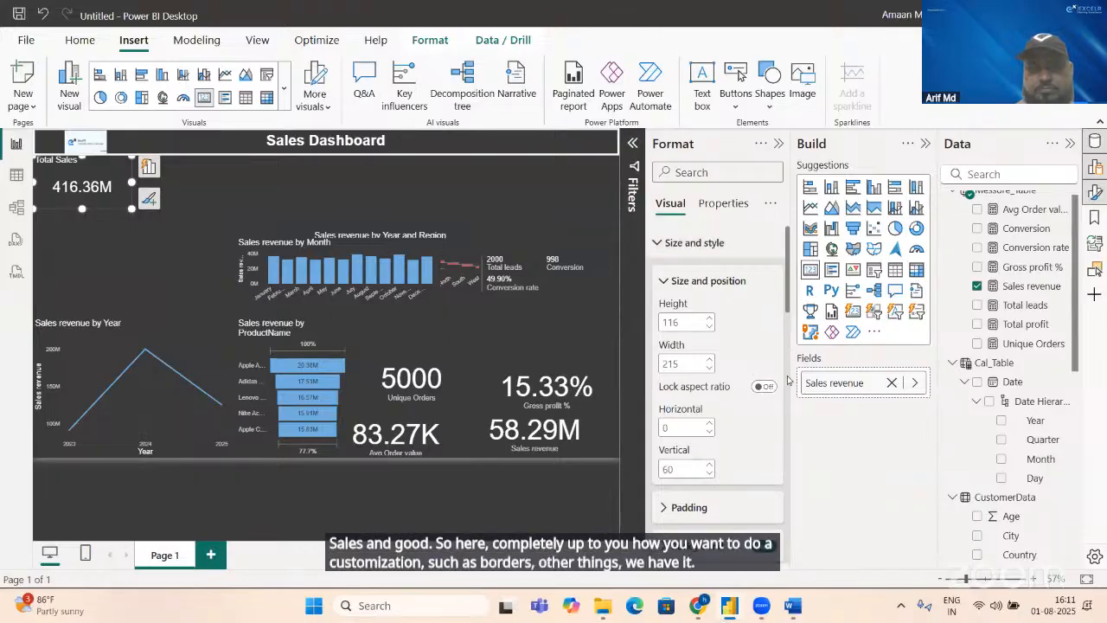
pyautogui.moveTo(788, 302); pyautogui.dragTo(786, 363)
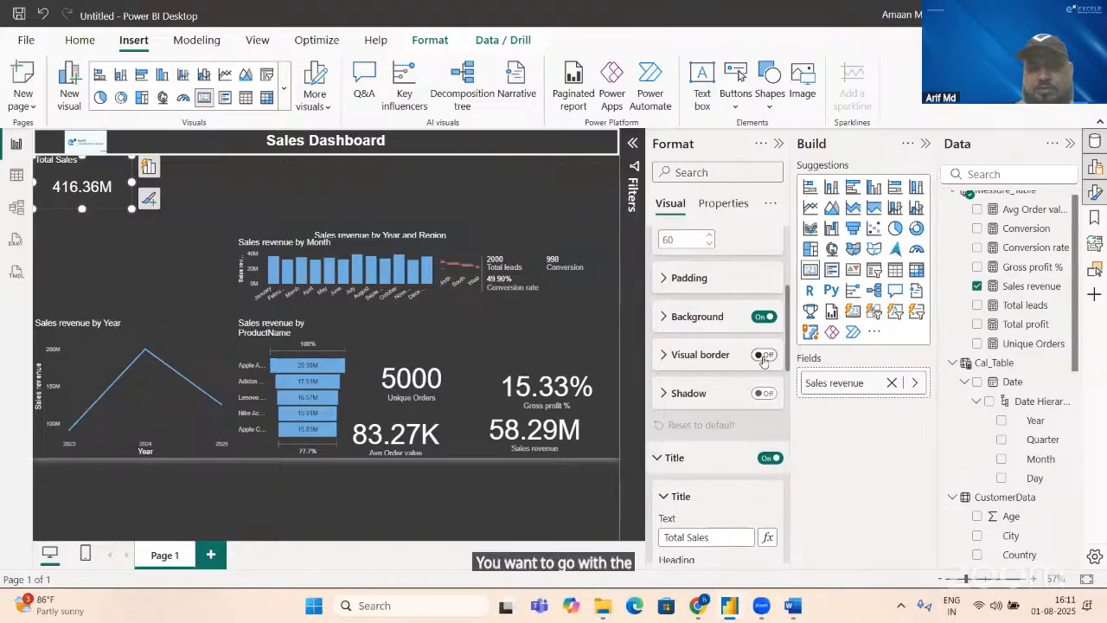
pyautogui.click(763, 356)
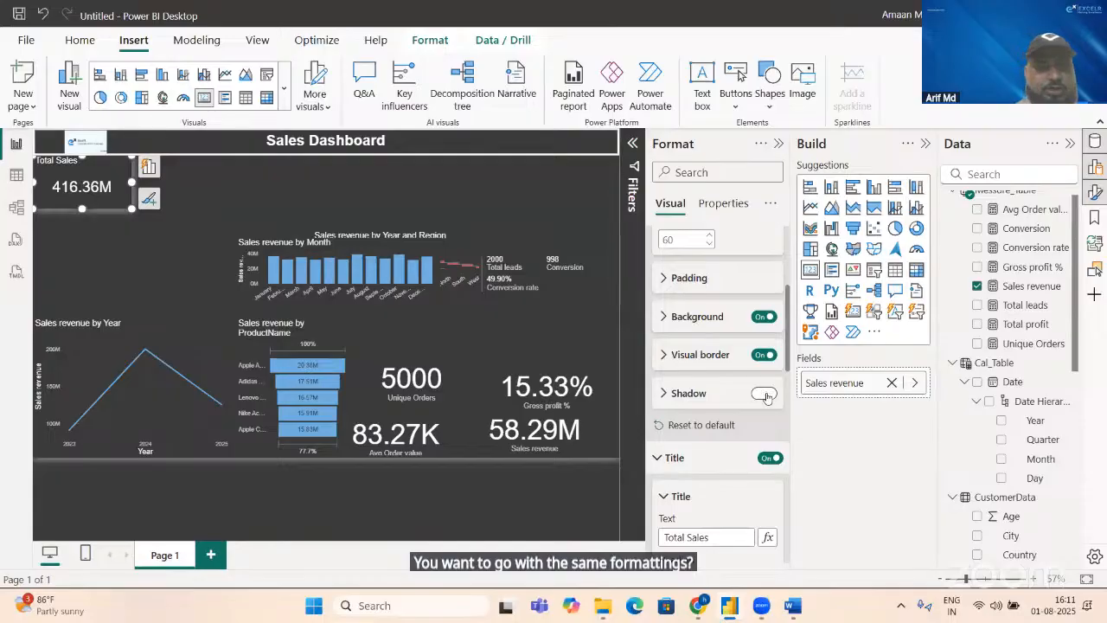
pyautogui.click(765, 396)
# Step: Try a custom red (#BC0808) as the border color of the Total Sales card
pyautogui.click(662, 355)
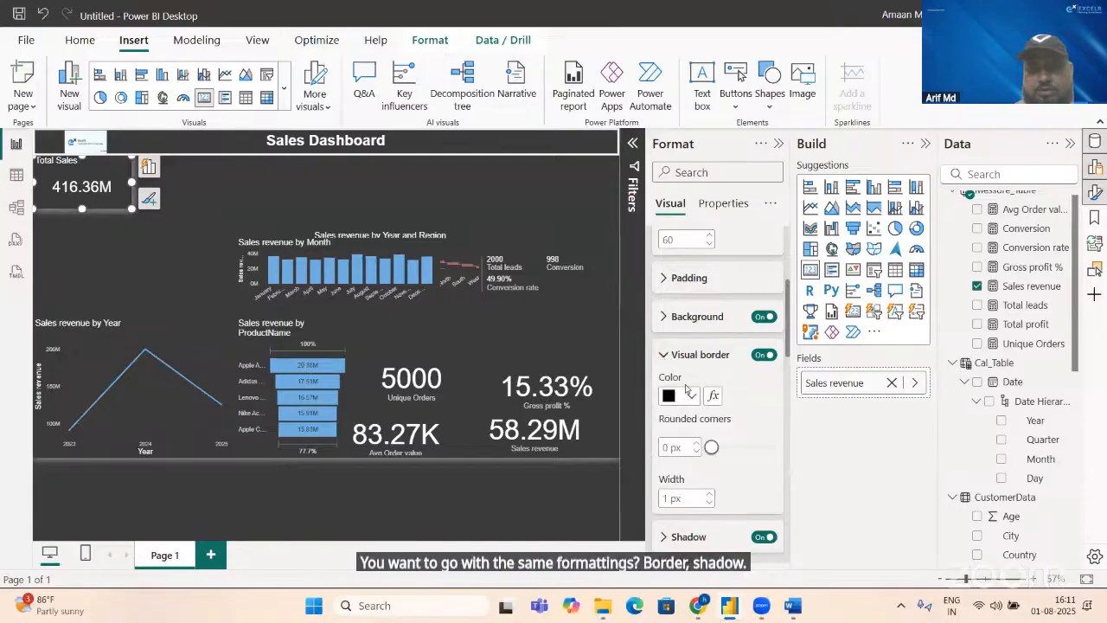
pyautogui.click(690, 396)
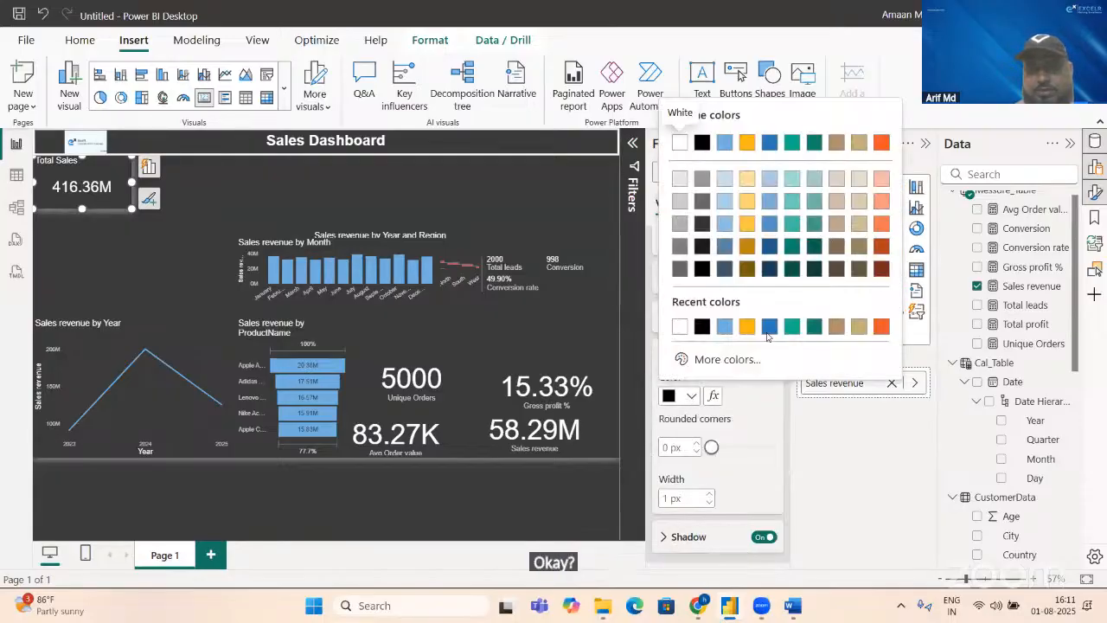
pyautogui.click(715, 358)
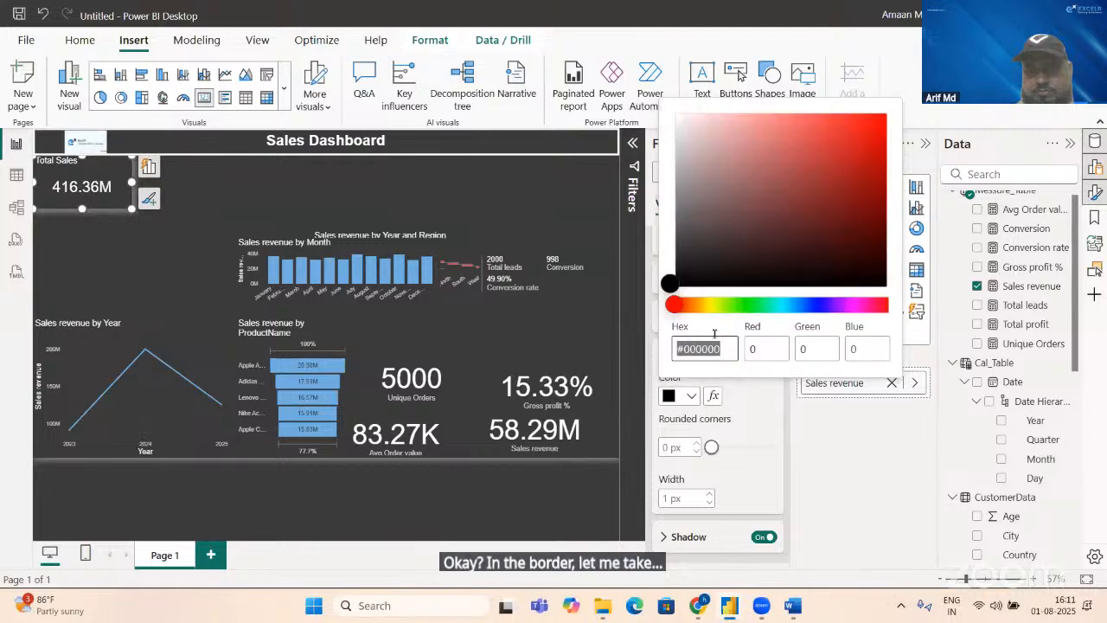
pyautogui.click(877, 161)
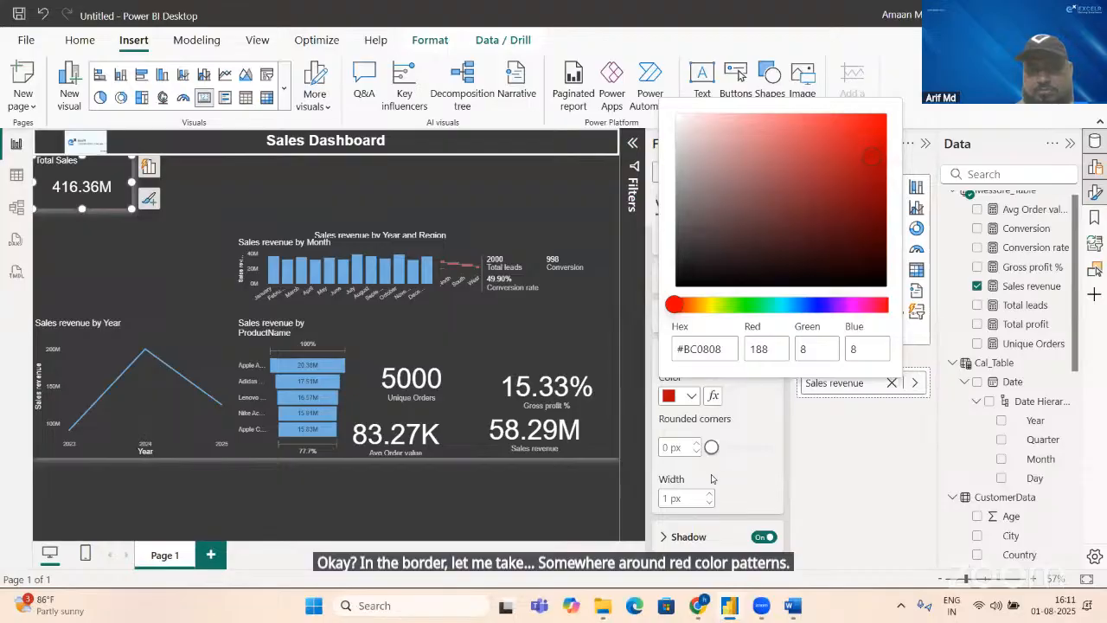
pyautogui.click(731, 448)
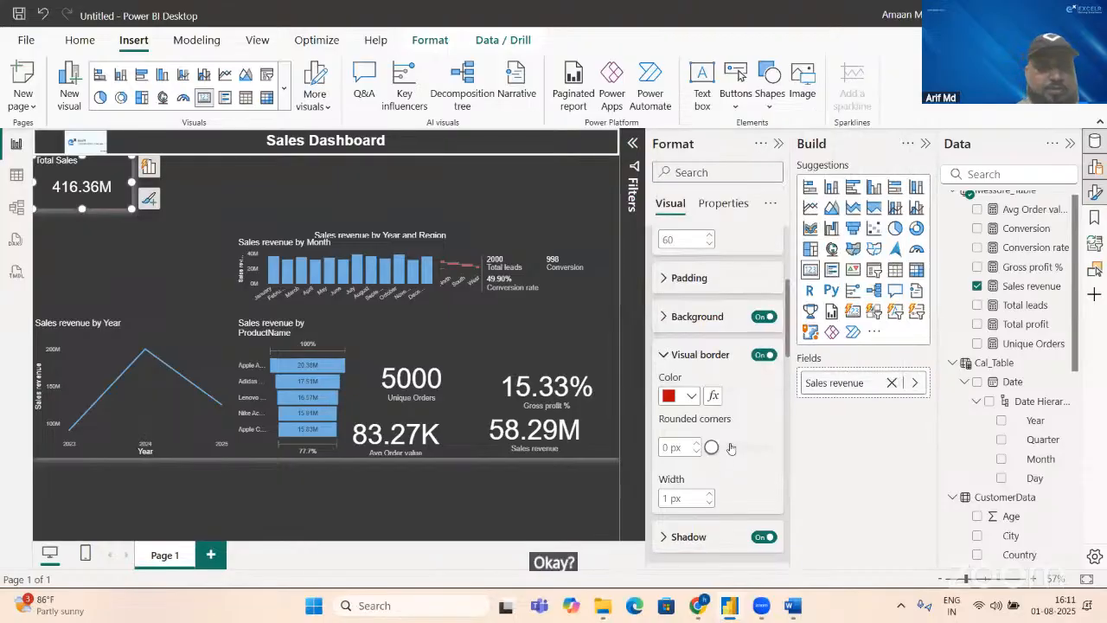
# Step: Round the corners of the Total Sales card's border to 16 px and color the border white
pyautogui.click(722, 448)
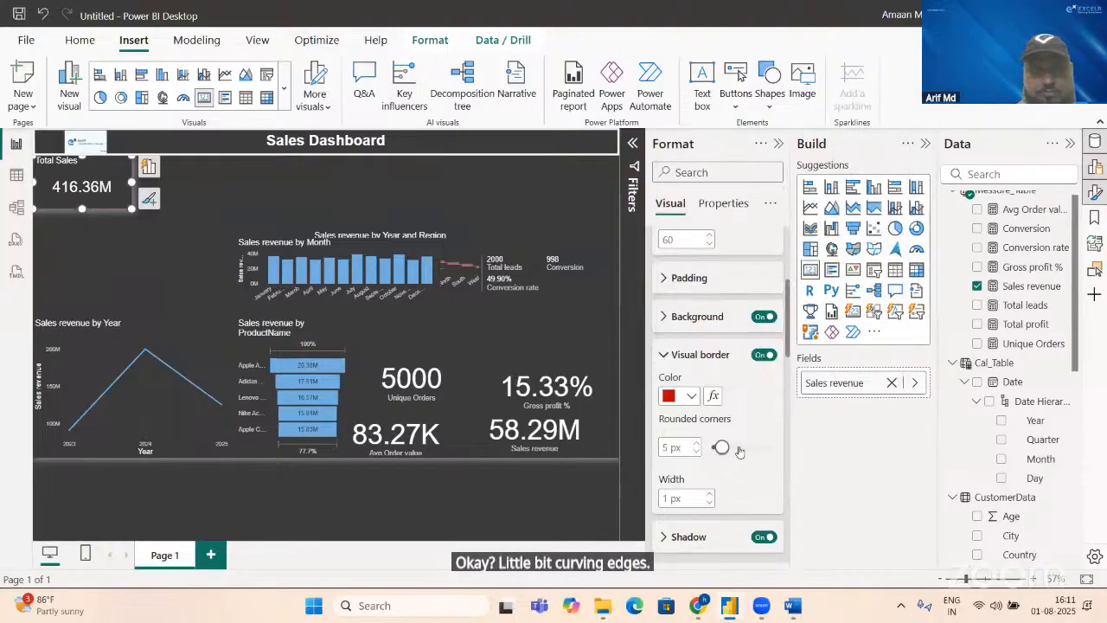
pyautogui.click(740, 449)
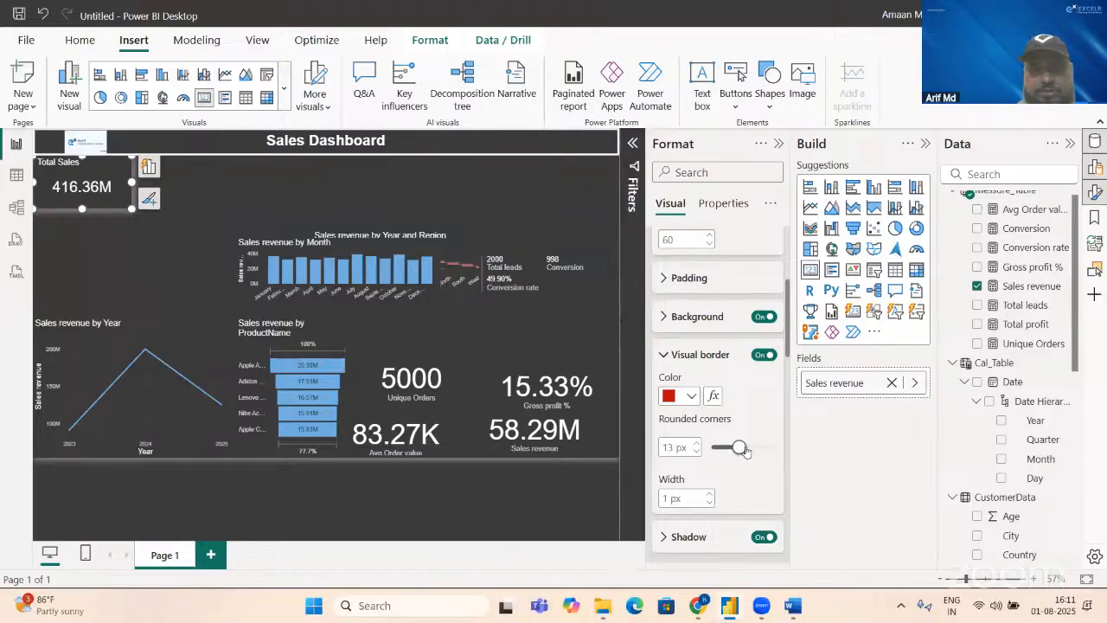
pyautogui.click(745, 448)
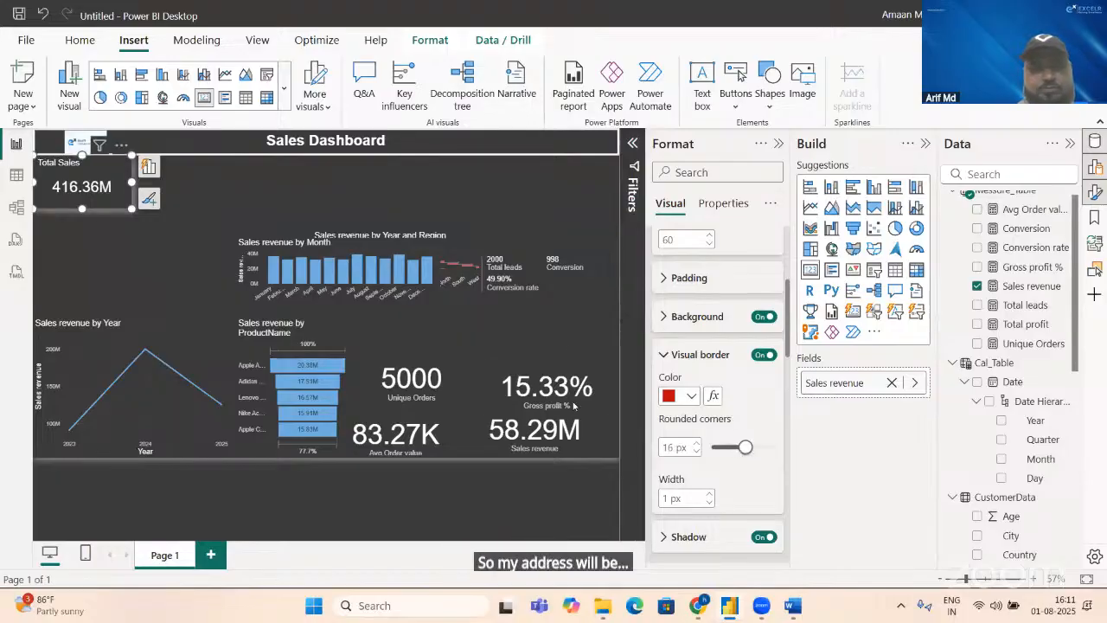
pyautogui.click(692, 397)
pyautogui.click(702, 326)
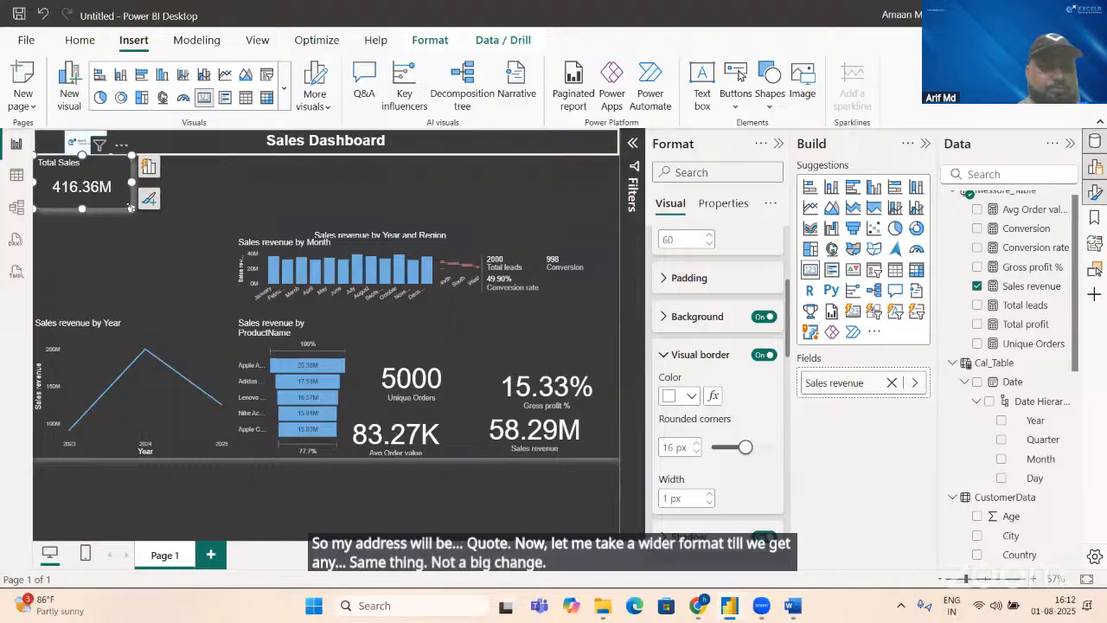
# Step: Shrink the Total Sales card to about 92 high, shift it to about horizontal 27, vertical 111, and center its title
pyautogui.moveTo(130, 208)
pyautogui.mouseDown()
pyautogui.moveTo(128, 196)
pyautogui.moveTo(118, 208)
pyautogui.mouseUp()
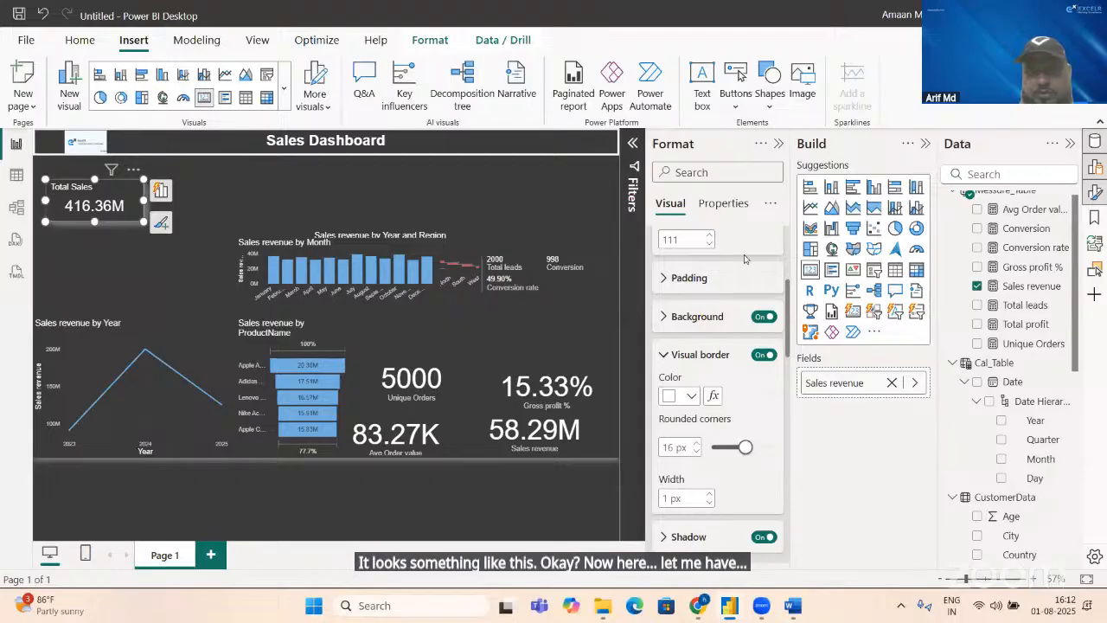
pyautogui.scroll(-5, 787, 428)
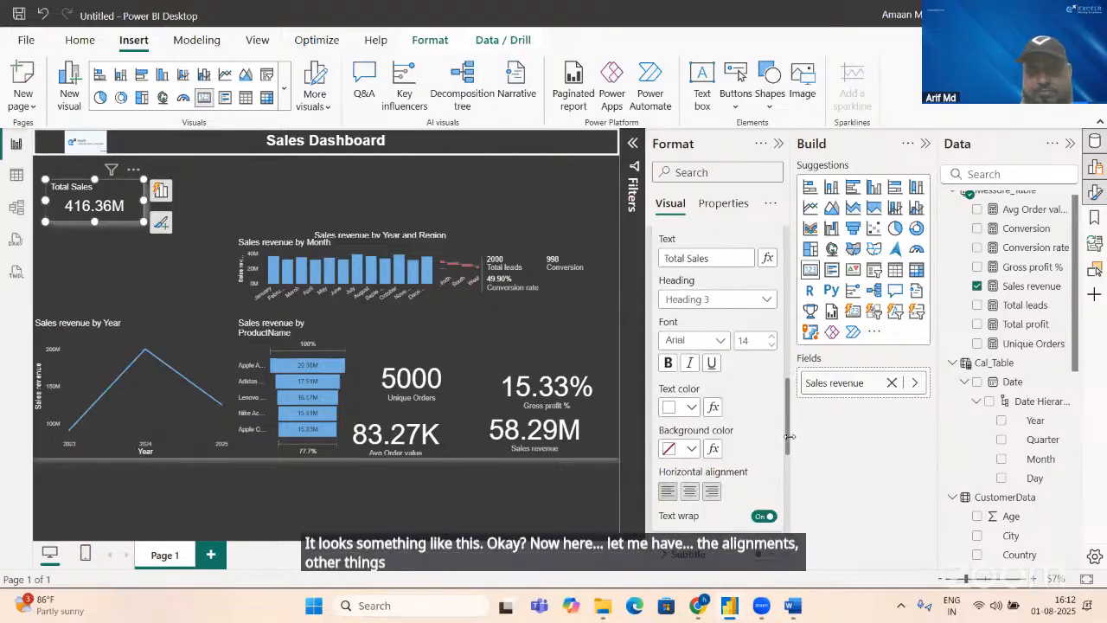
pyautogui.click(688, 492)
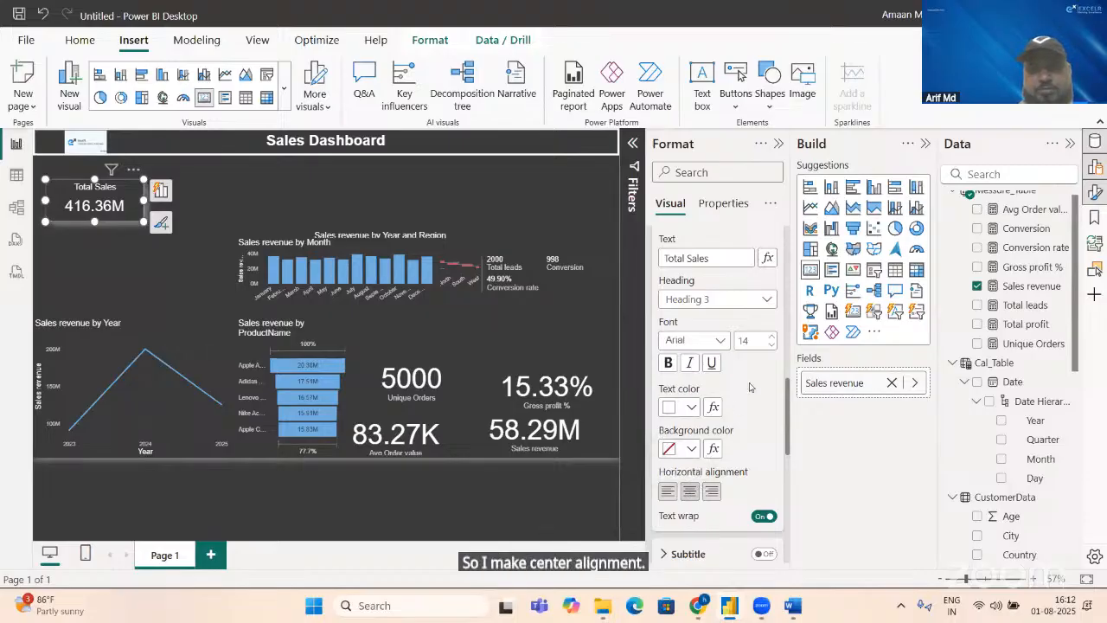
# Step: Give the Total Sales card's title a light gray background and black text
pyautogui.click(690, 449)
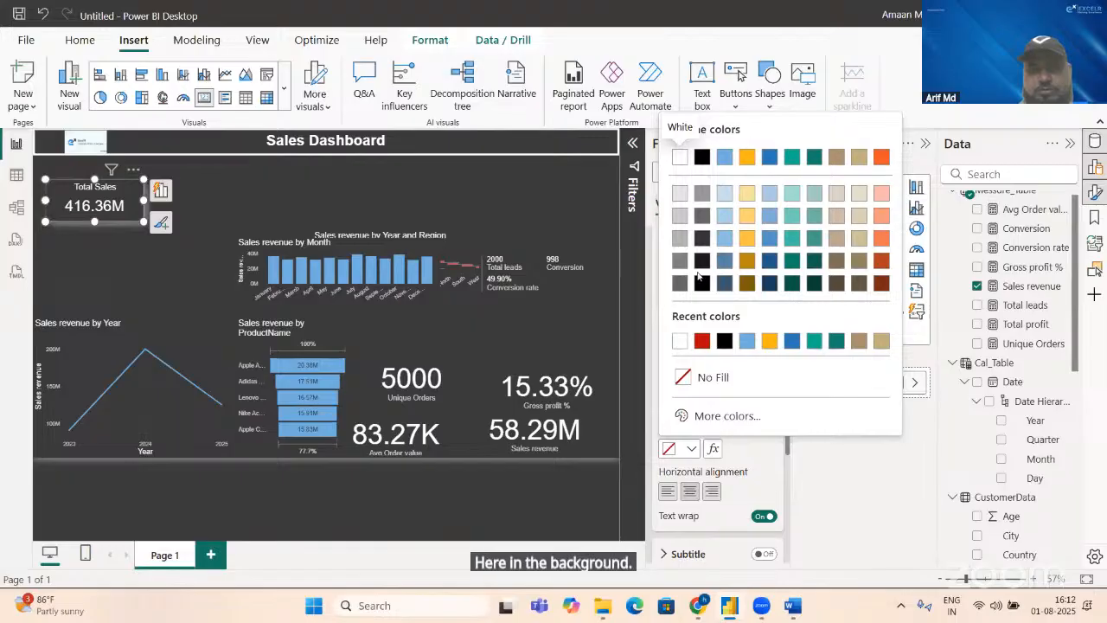
pyautogui.click(680, 194)
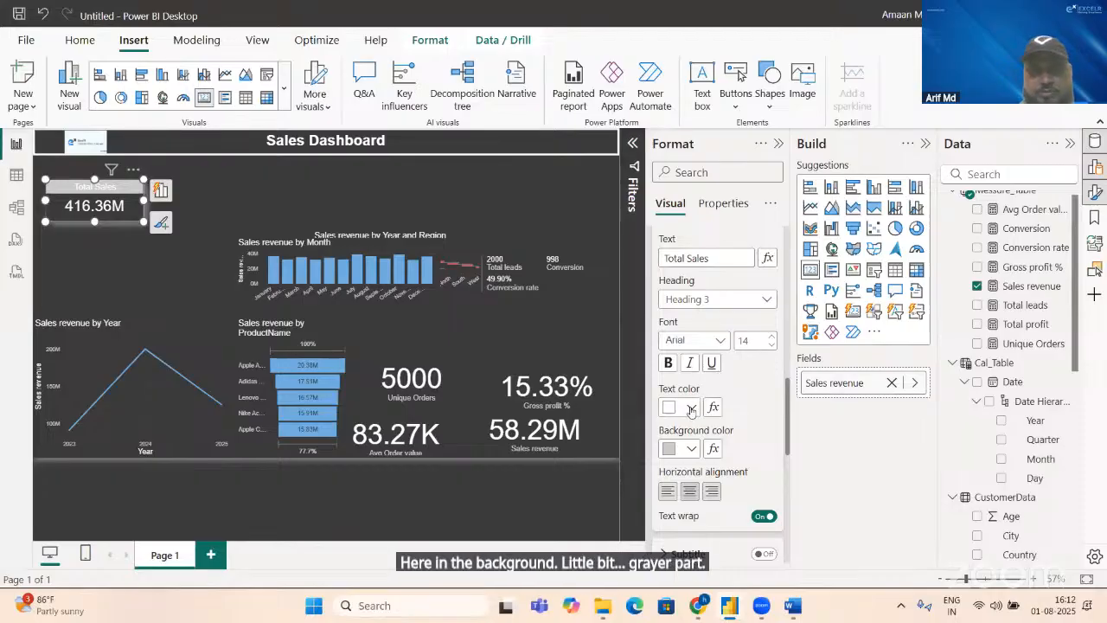
pyautogui.click(691, 409)
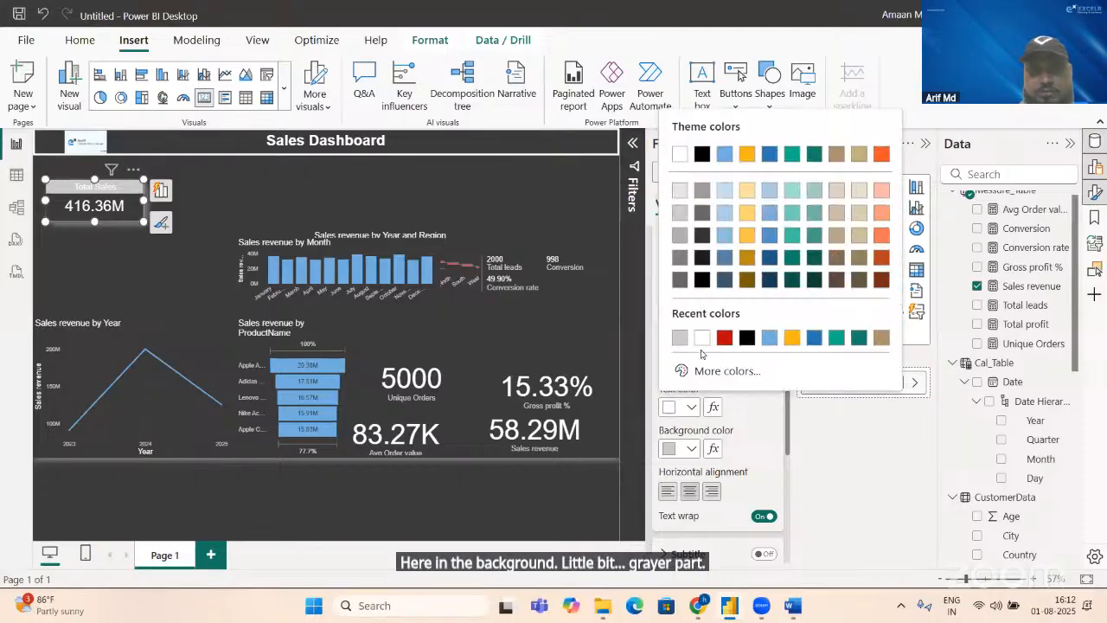
pyautogui.click(748, 337)
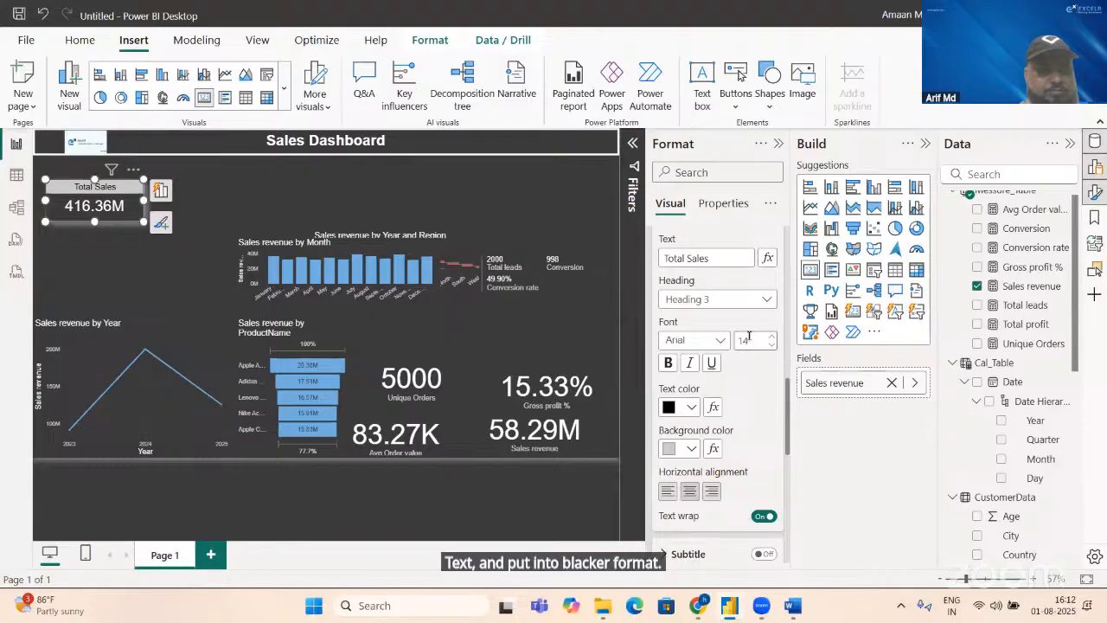
pyautogui.click(147, 278)
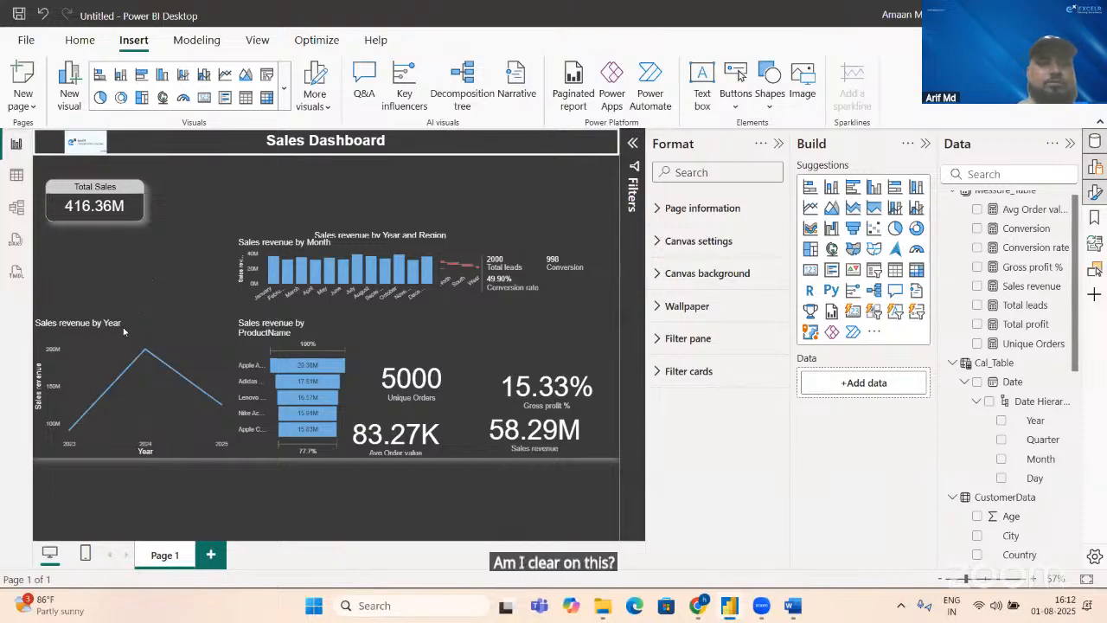
# Step: Place the Gross profit % card directly below the Total Sales card and set its width to 214
pyautogui.moveTo(124, 331)
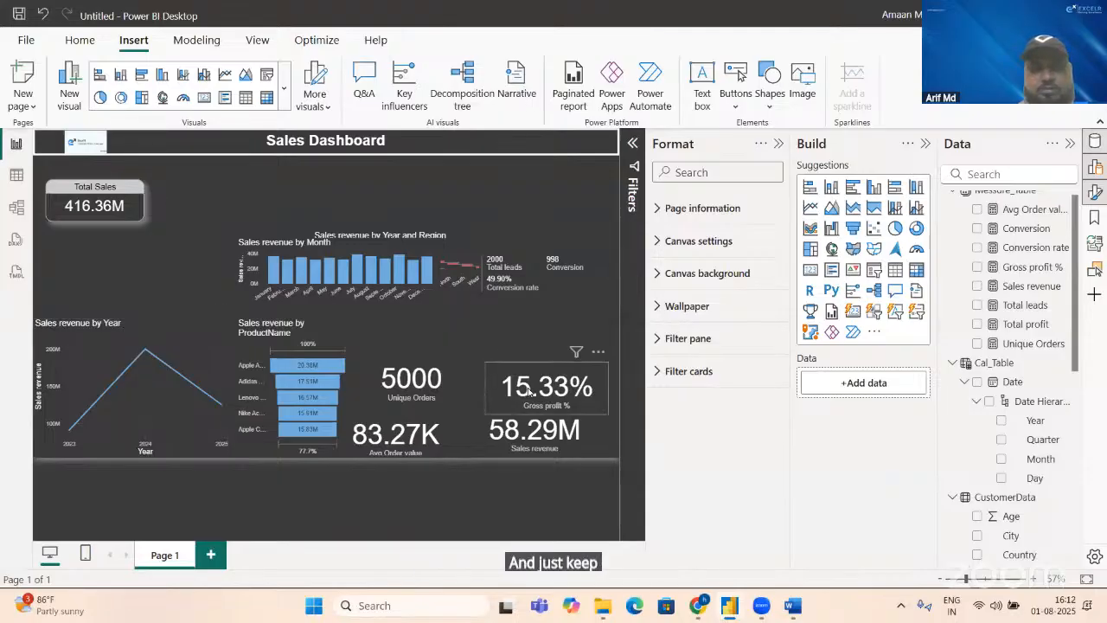
pyautogui.moveTo(494, 397); pyautogui.dragTo(81, 270)
pyautogui.click(120, 216)
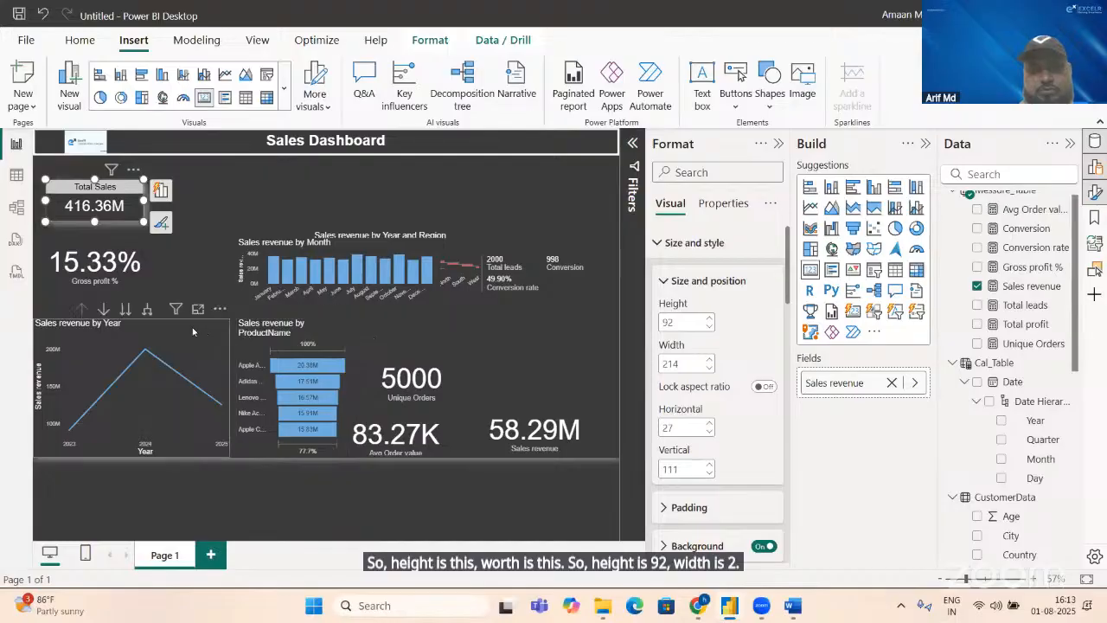
pyautogui.click(142, 269)
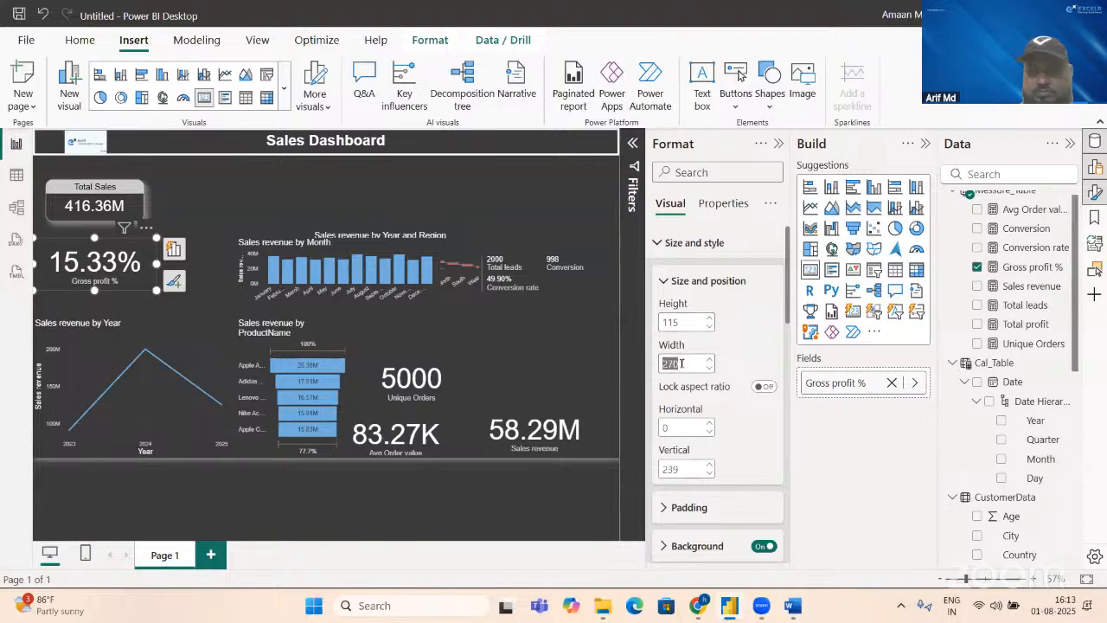
pyautogui.write('214')
pyautogui.press('Return')
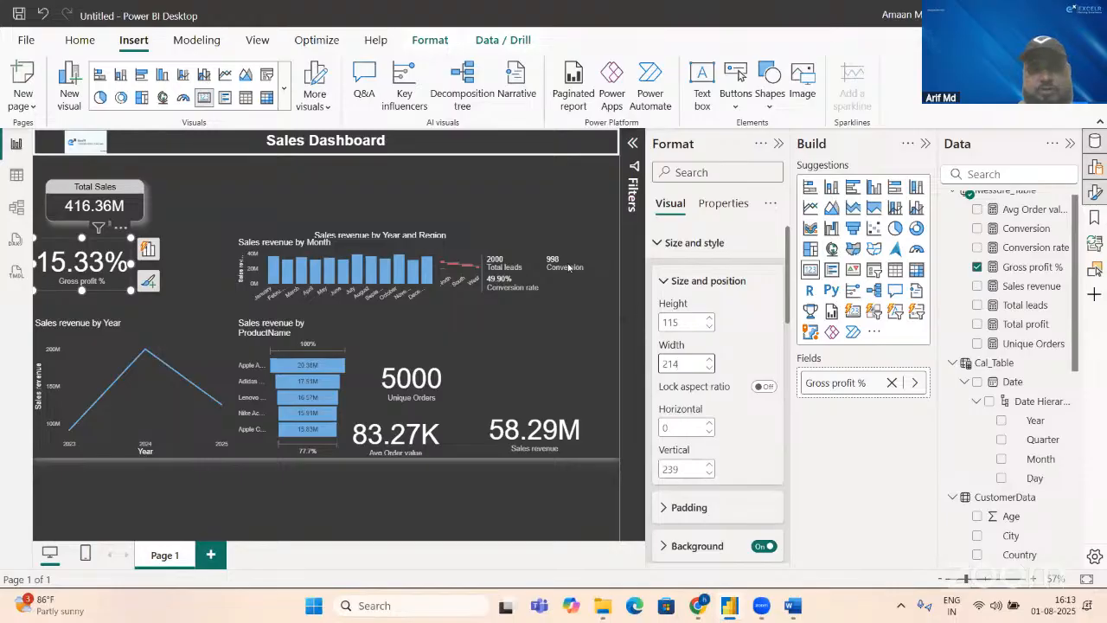
# Step: Set the Gross profit % card's height to 92 and align it with the Total Sales card at horizontal position 27
pyautogui.click(119, 214)
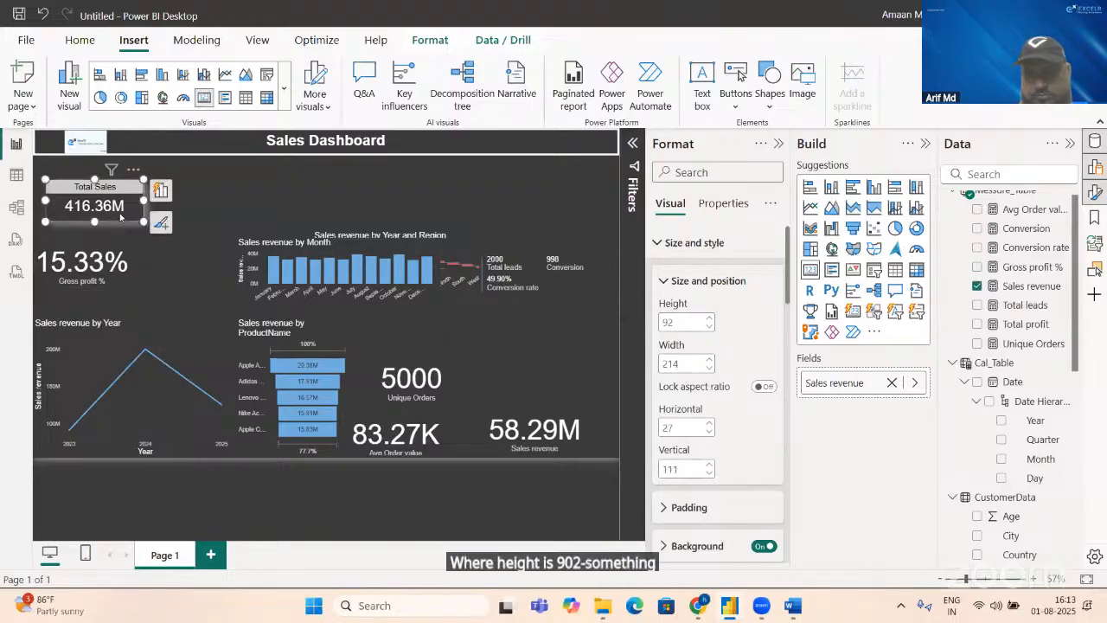
pyautogui.click(122, 267)
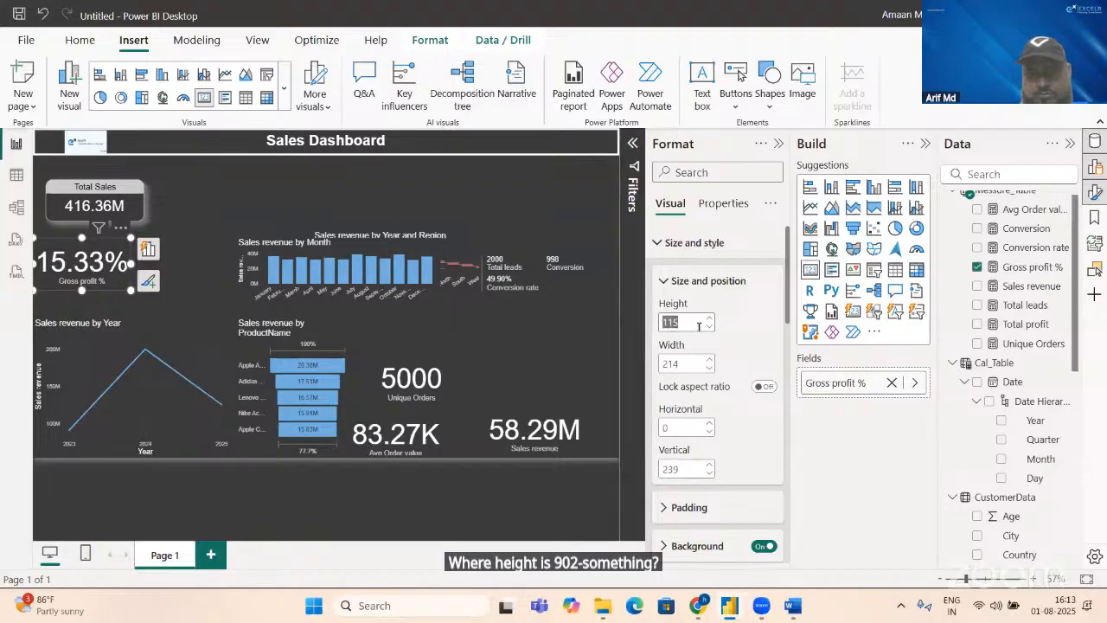
pyautogui.write('92')
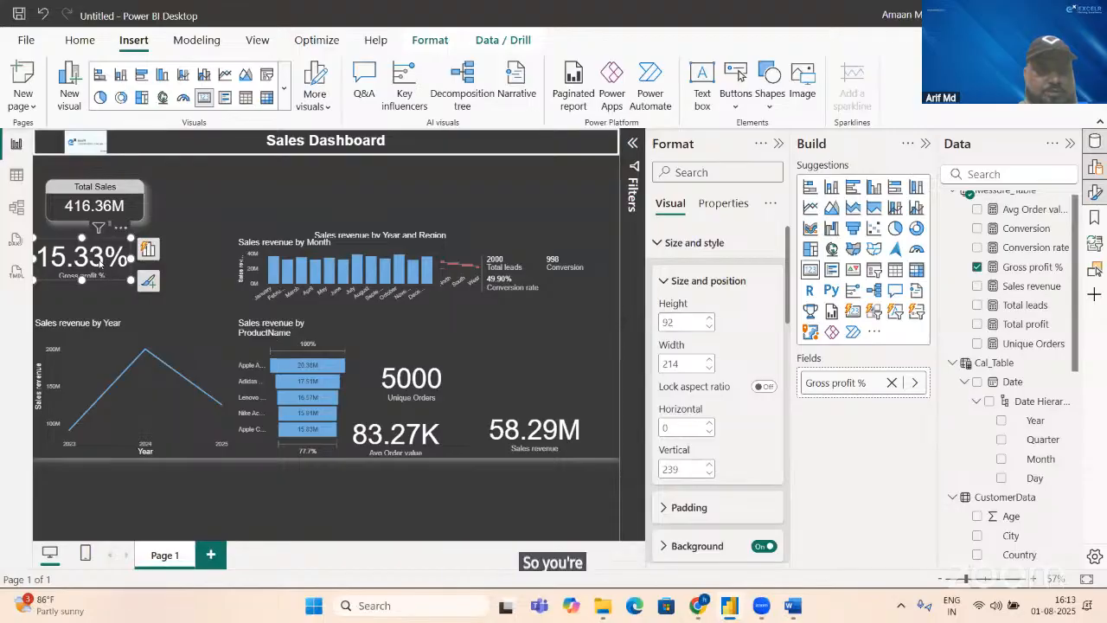
pyautogui.moveTo(102, 272); pyautogui.dragTo(115, 273)
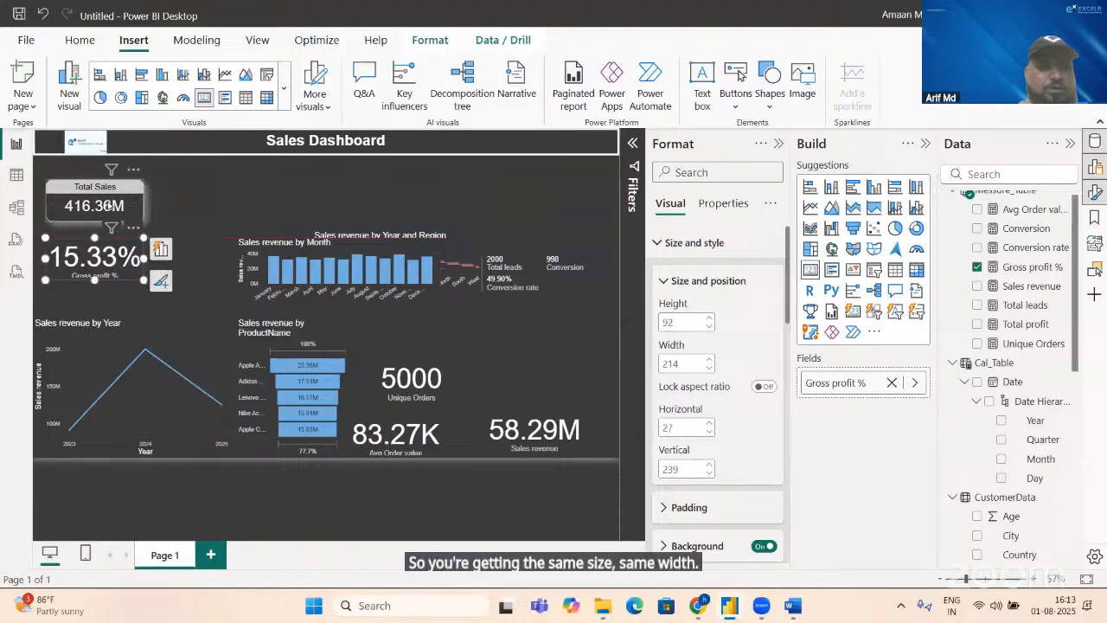
# Step: Copy the Total Sales card's formatting onto the Gross profit % card with the Format Painter
pyautogui.click(108, 205)
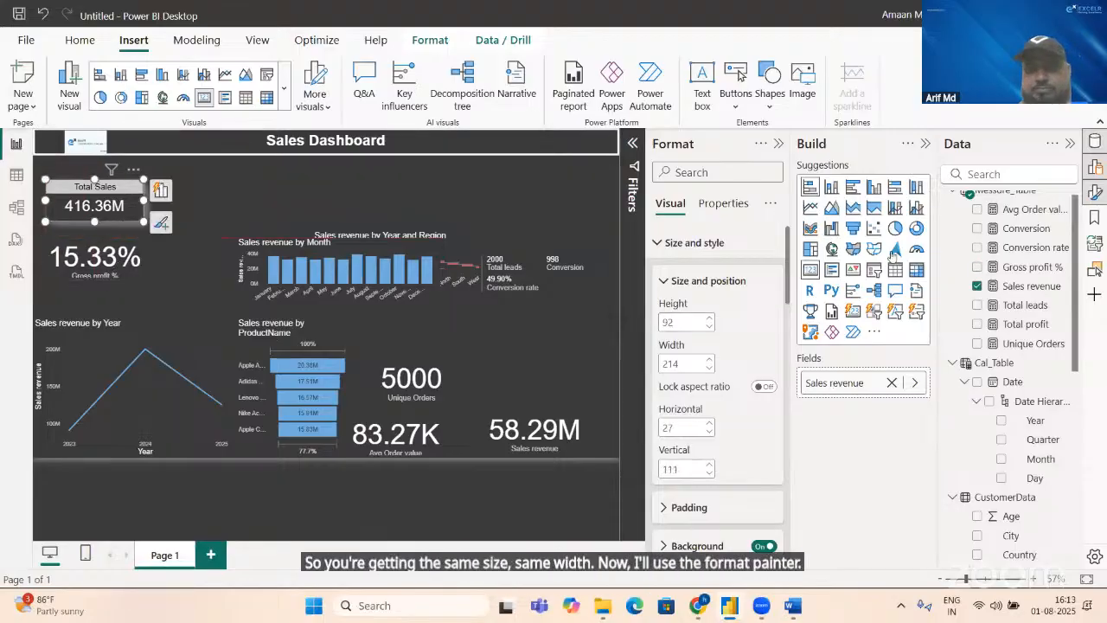
pyautogui.click(79, 41)
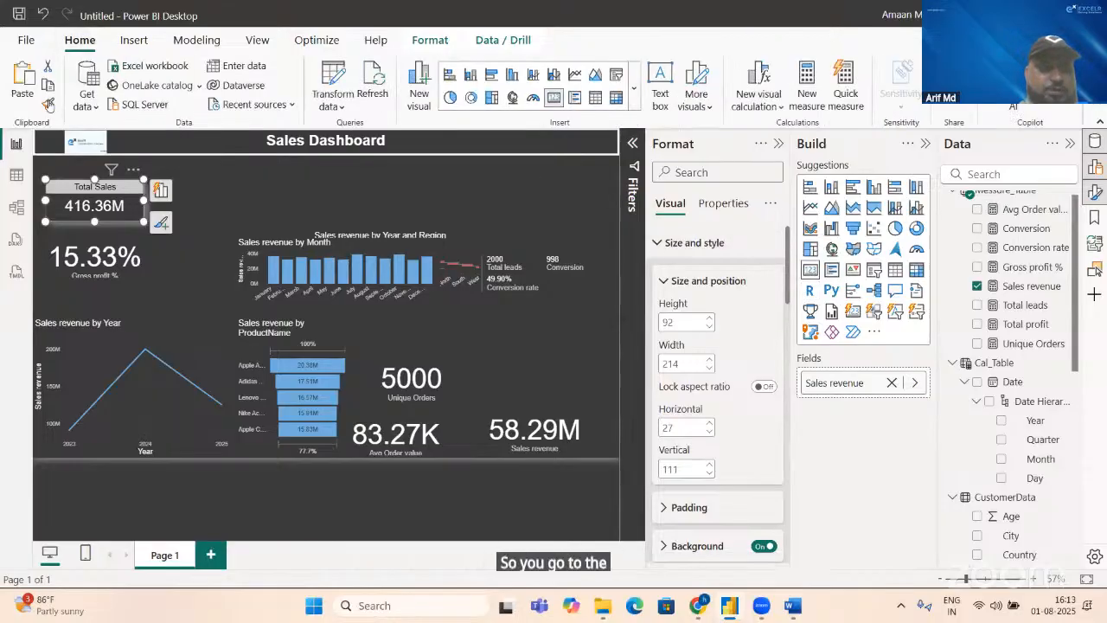
pyautogui.click(49, 103)
pyautogui.click(114, 252)
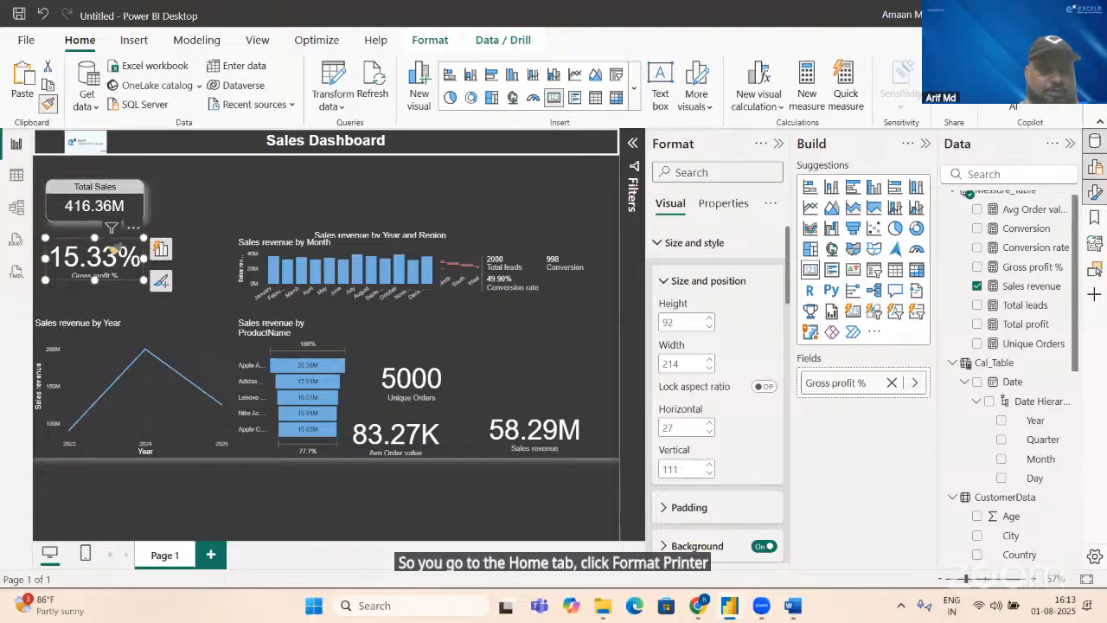
pyautogui.click(243, 204)
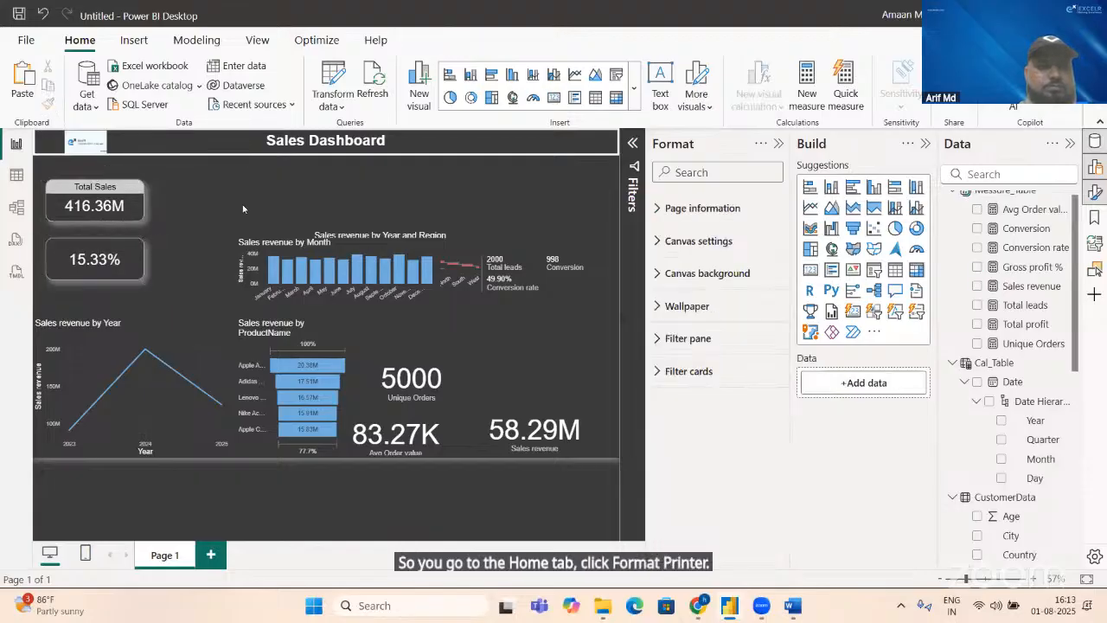
# Step: Title the Gross profit % card "Gross Profit %"
pyautogui.click(90, 257)
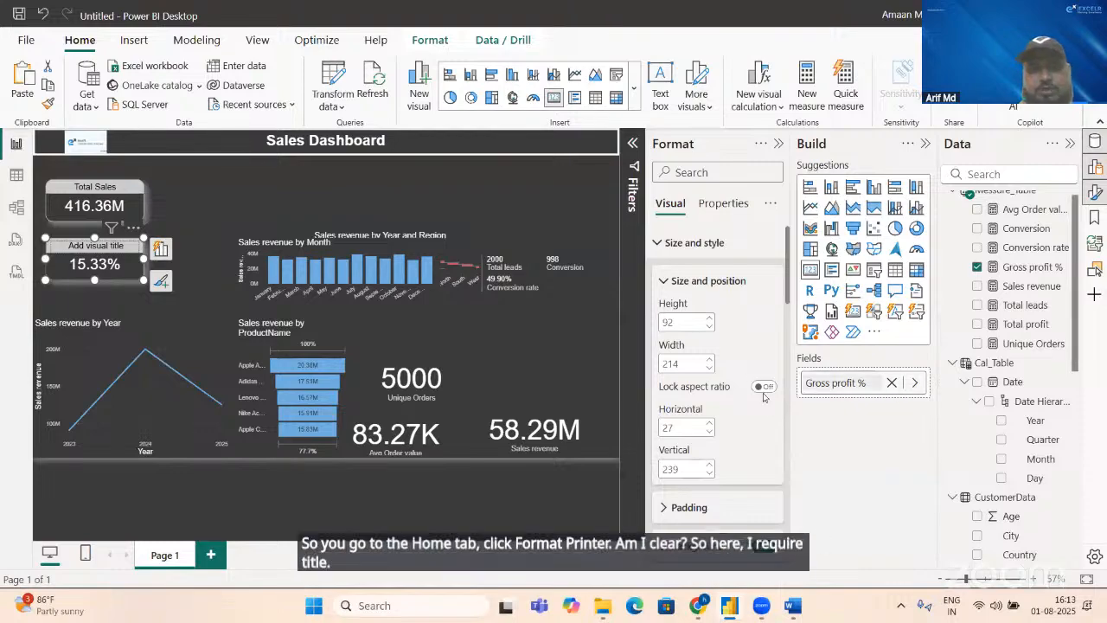
pyautogui.click(657, 244)
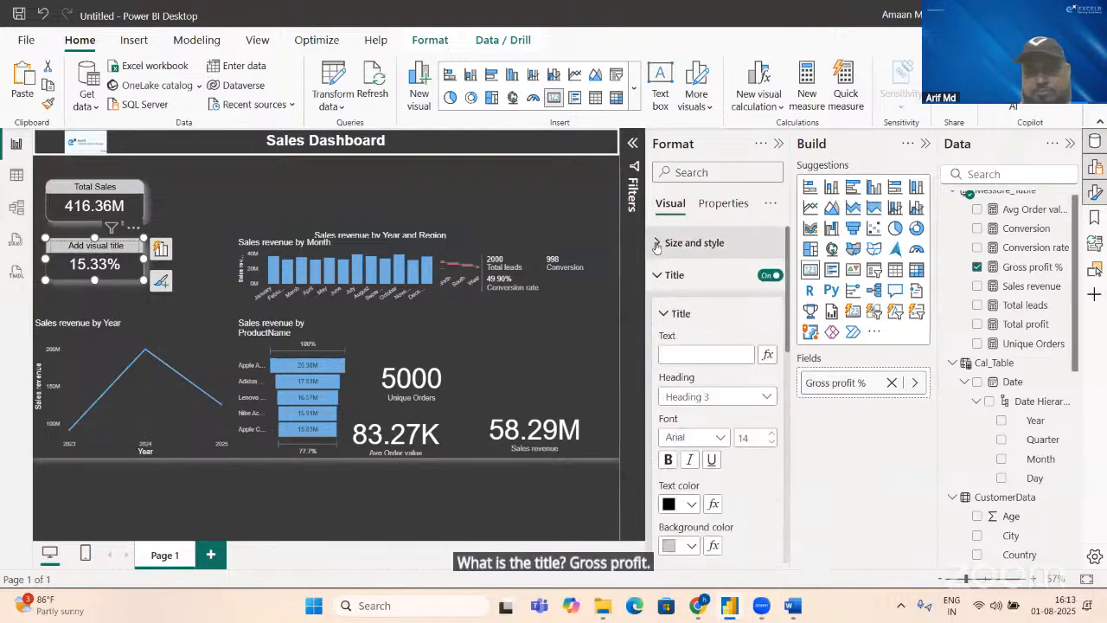
pyautogui.click(689, 353)
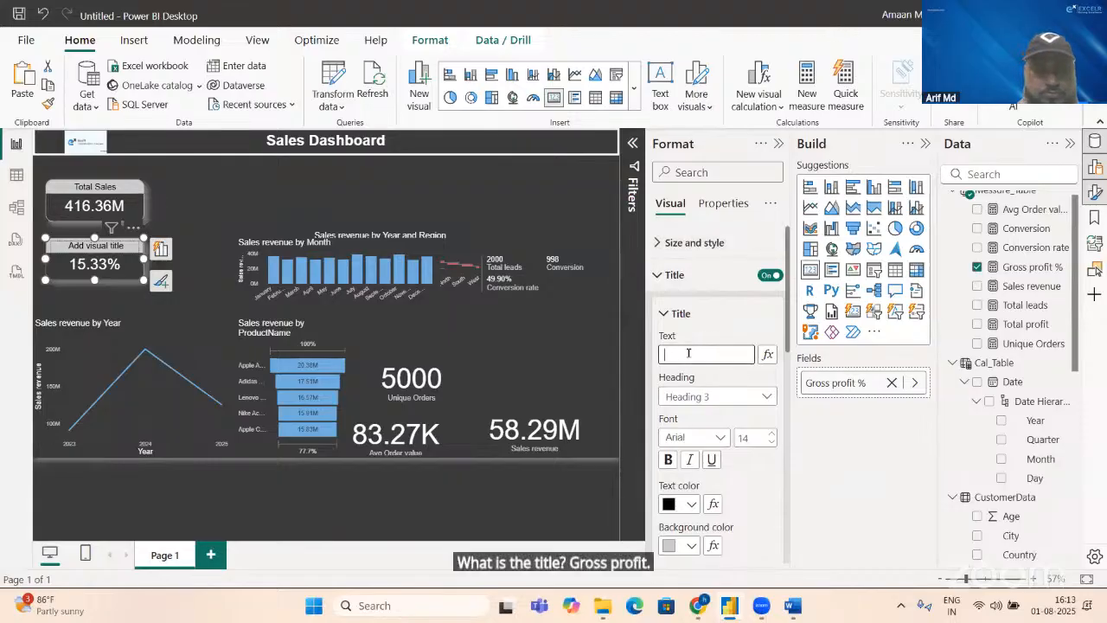
pyautogui.write('Gross')
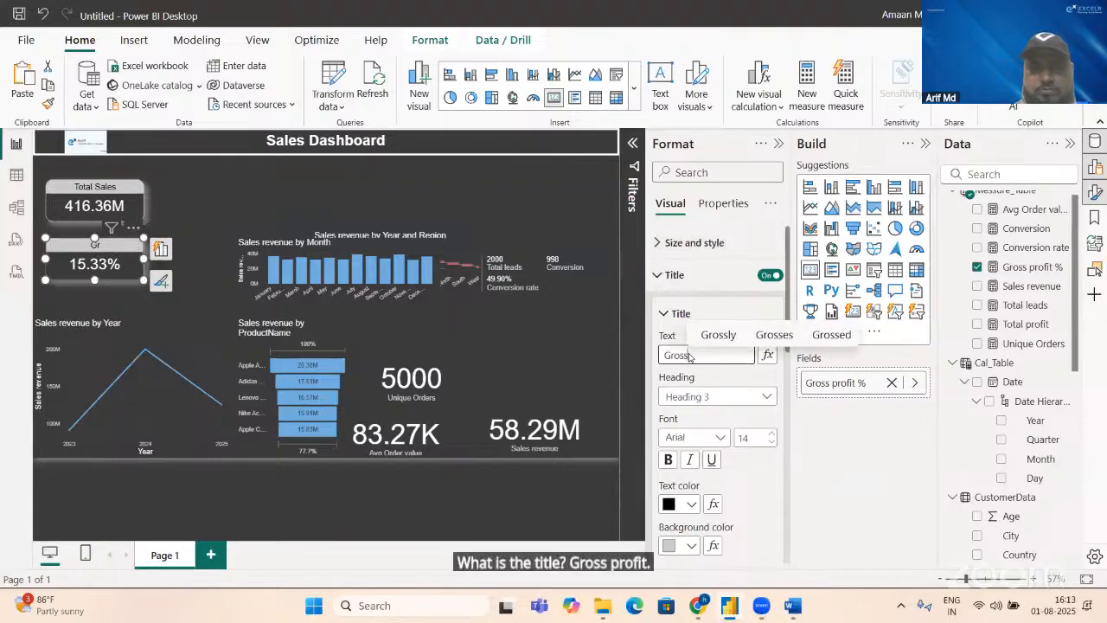
pyautogui.write(' P')
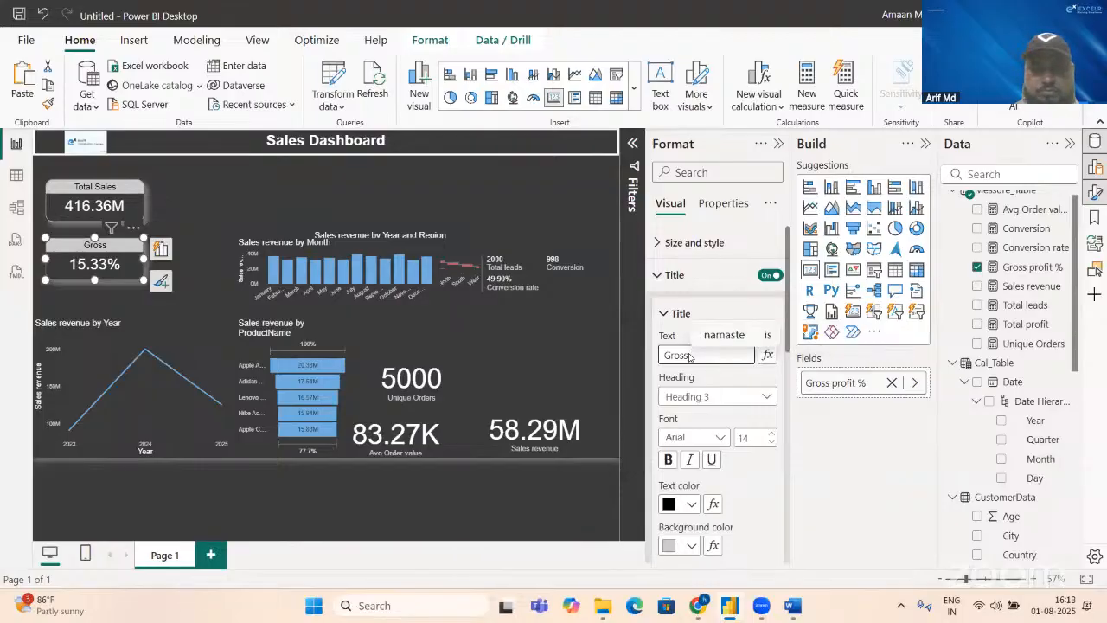
pyautogui.write('rofit')
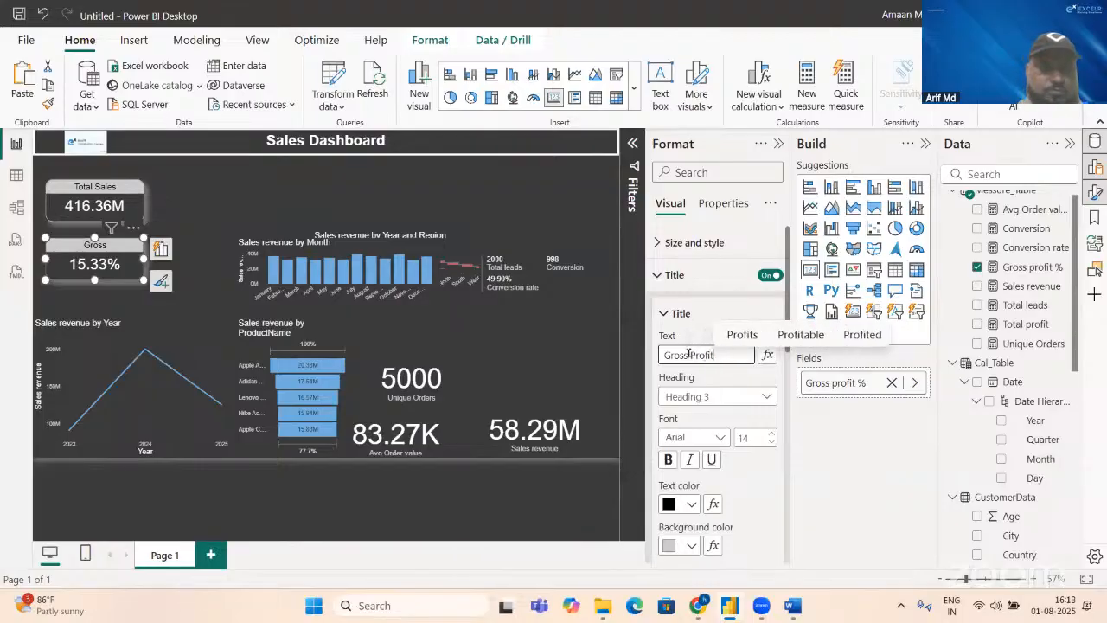
pyautogui.write(' %')
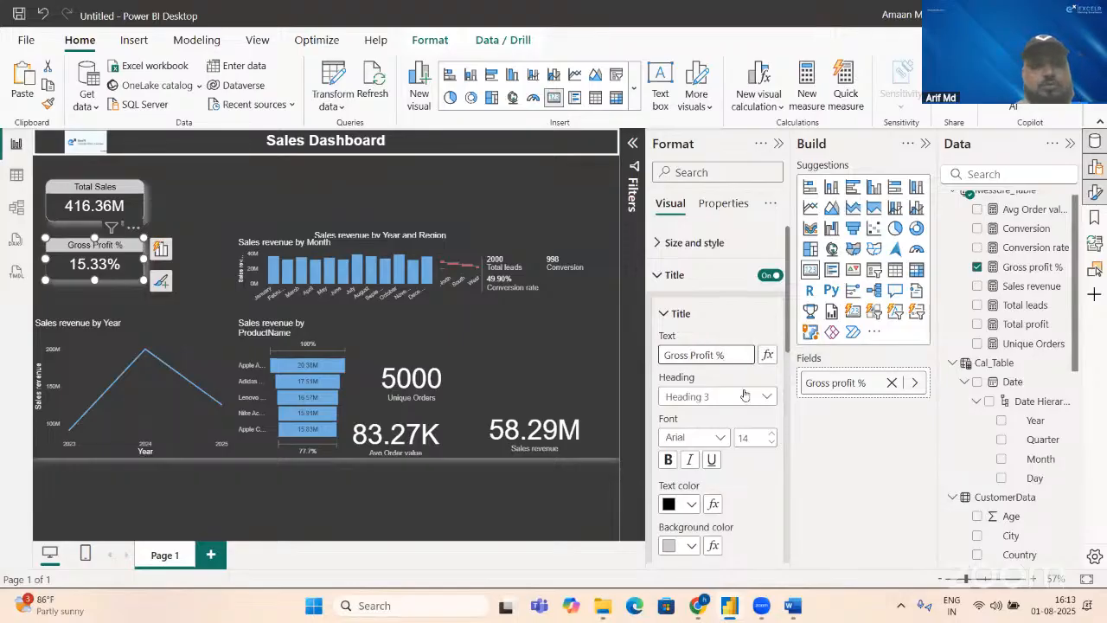
pyautogui.click(251, 281)
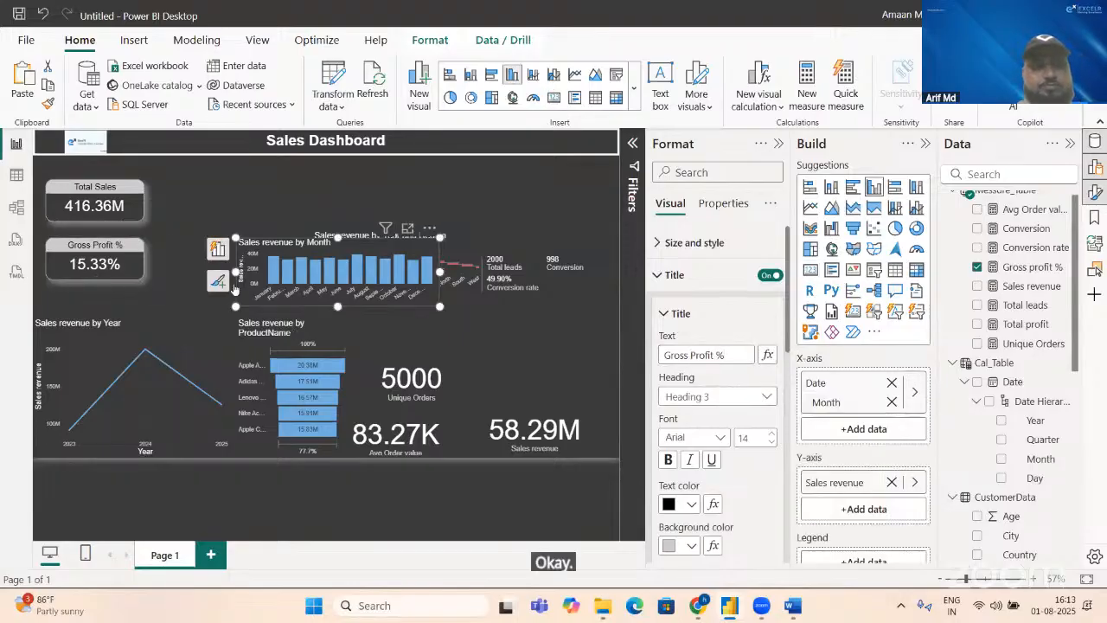
pyautogui.click(194, 277)
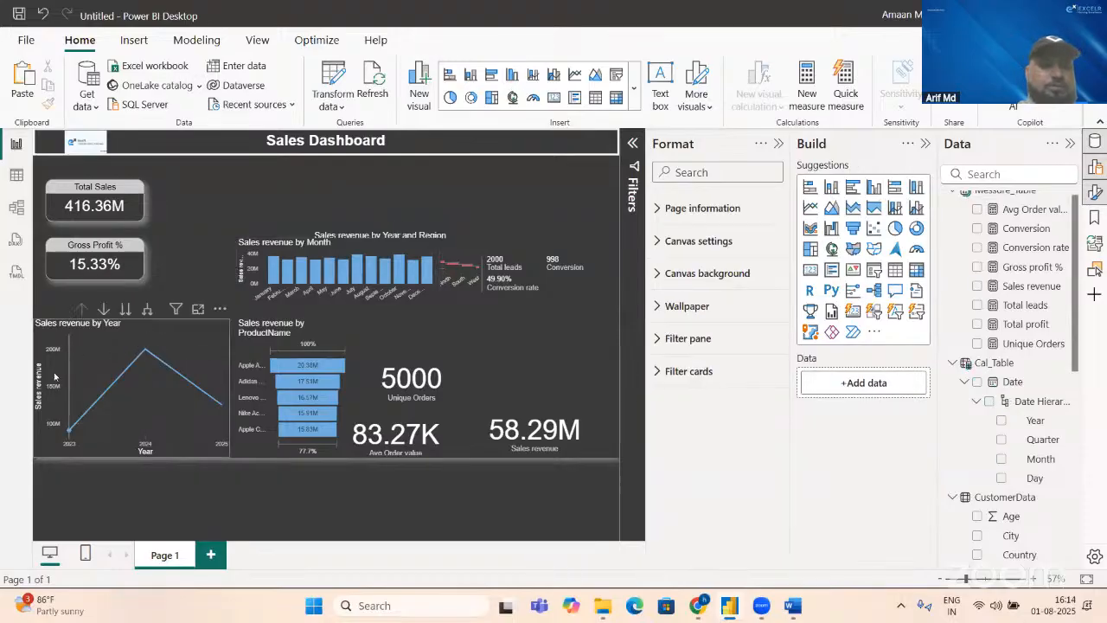
# Step: Narrow the Sales revenue by Year chart and move it to the page's upper right corner, placing the Unique Orders card below Gross Profit %
pyautogui.click(211, 339)
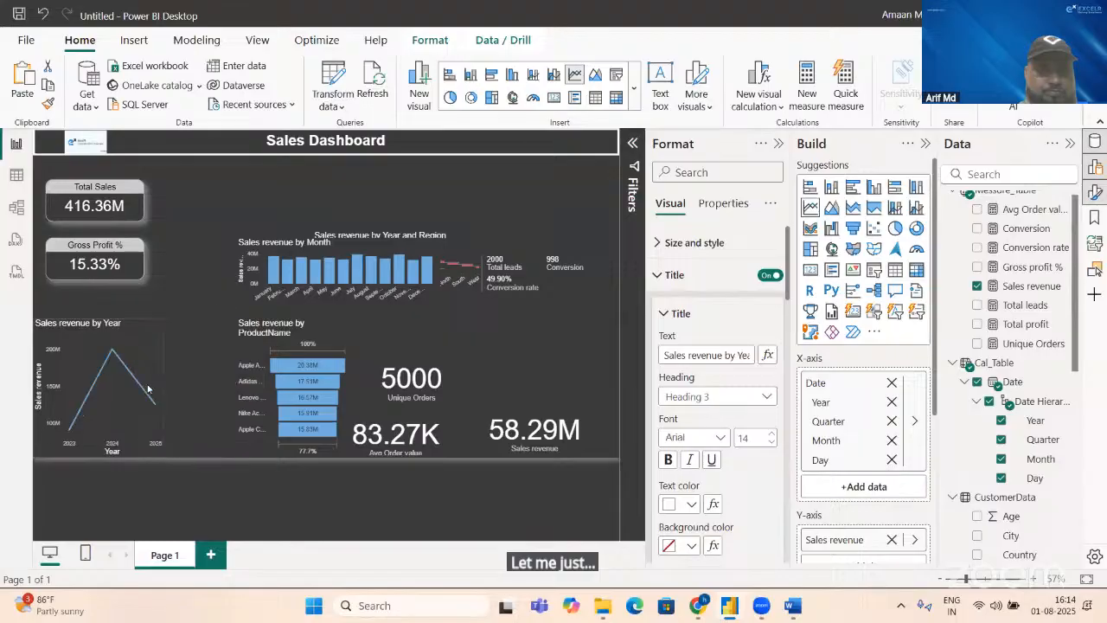
pyautogui.moveTo(88, 352); pyautogui.dragTo(552, 161)
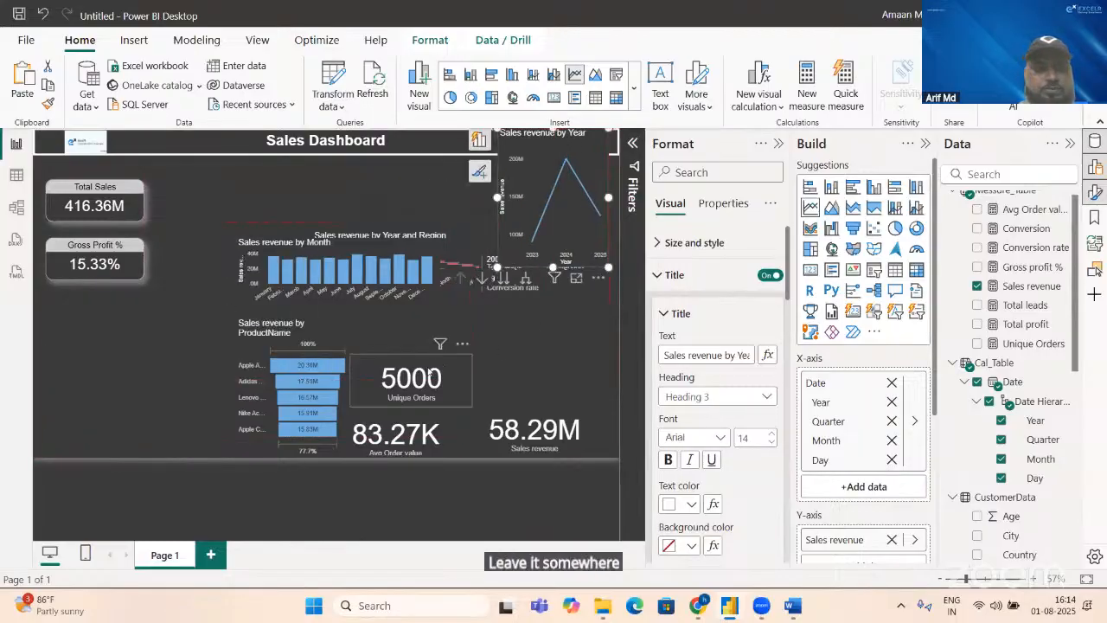
pyautogui.moveTo(430, 372); pyautogui.dragTo(102, 310)
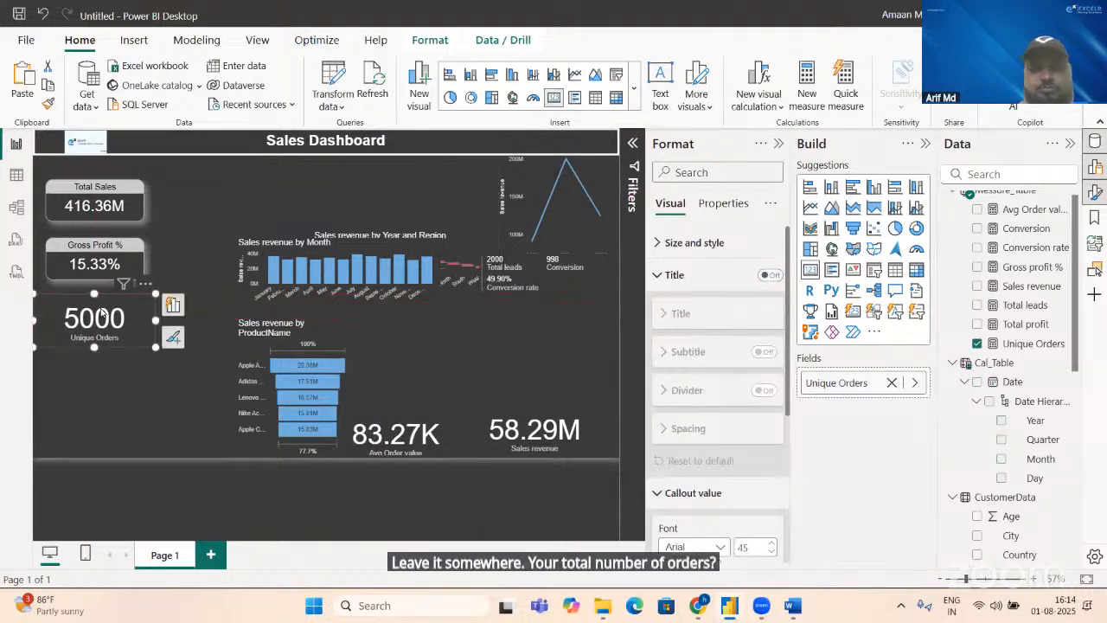
# Step: Set the Unique Orders card's height to 92
pyautogui.click(695, 242)
pyautogui.click(694, 322)
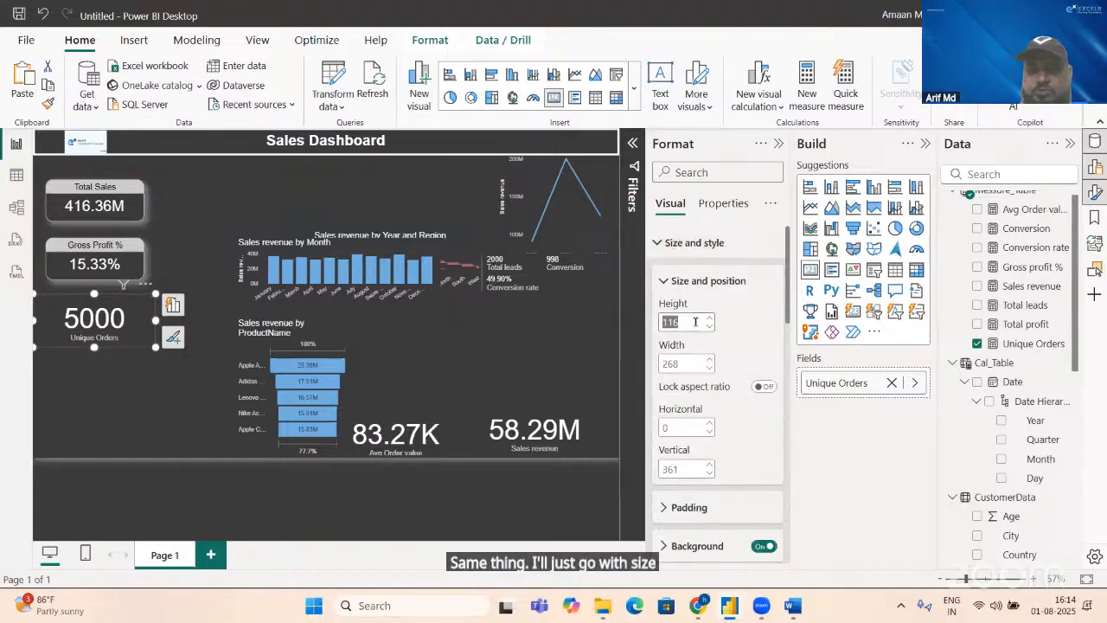
pyautogui.write('92')
pyautogui.press('Return')
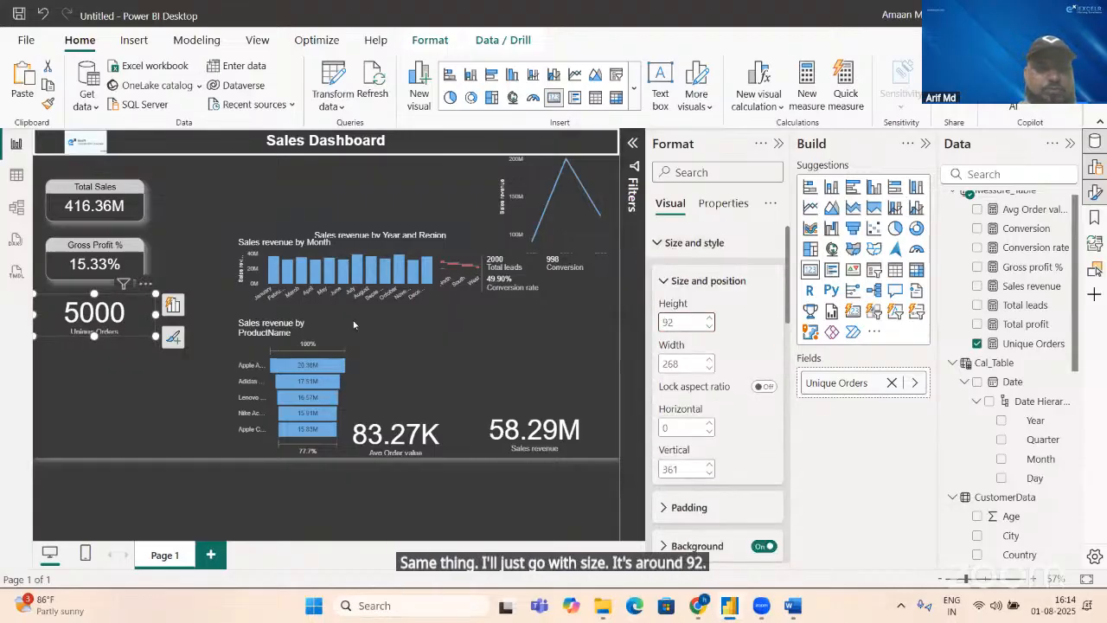
# Step: Set the Unique Orders card's width to 214 and align it with the cards above at horizontal position 27
pyautogui.click(134, 262)
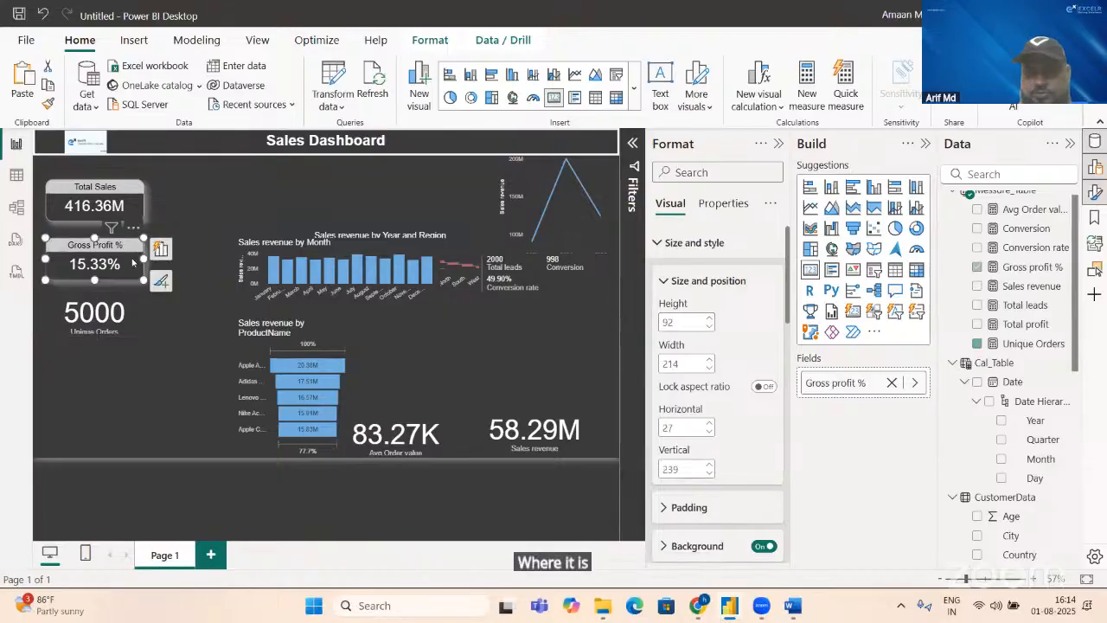
pyautogui.click(124, 322)
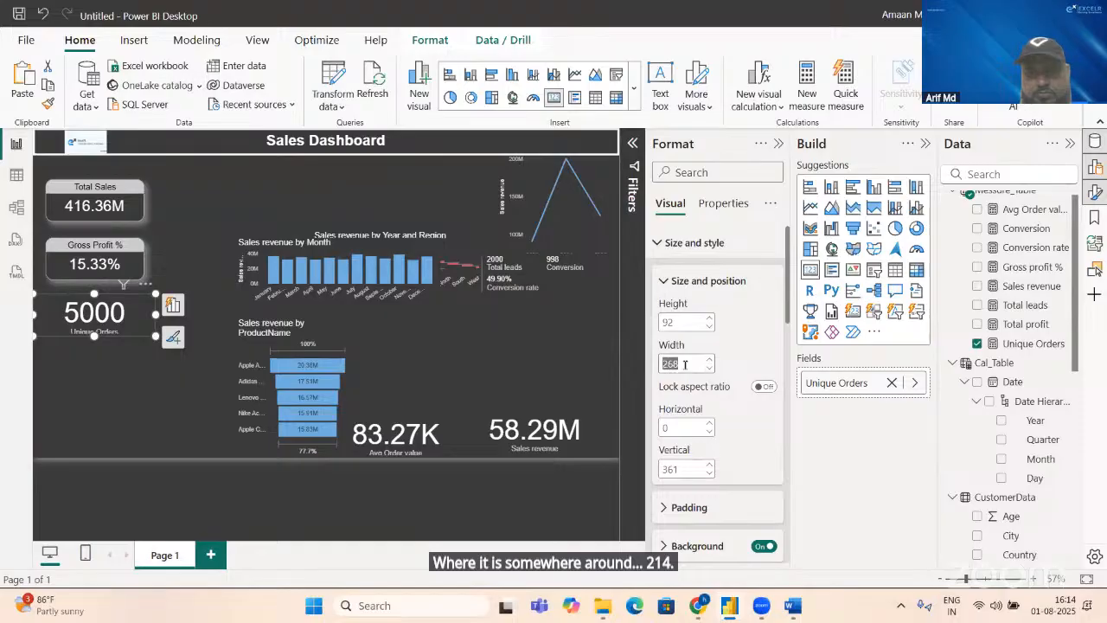
pyautogui.write('214')
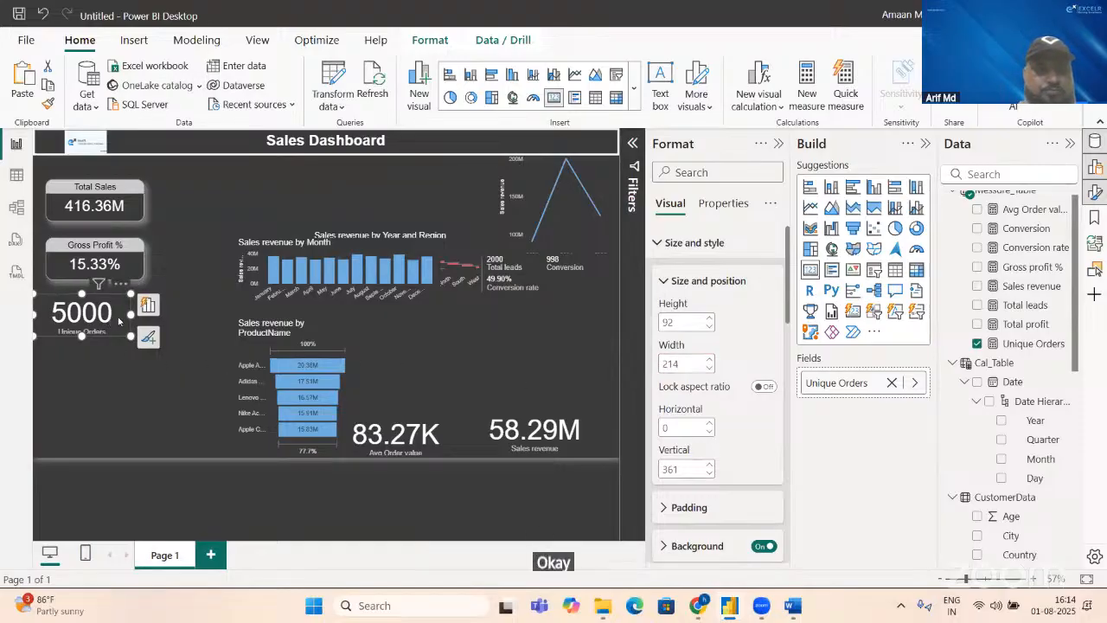
pyautogui.moveTo(112, 323); pyautogui.dragTo(125, 324)
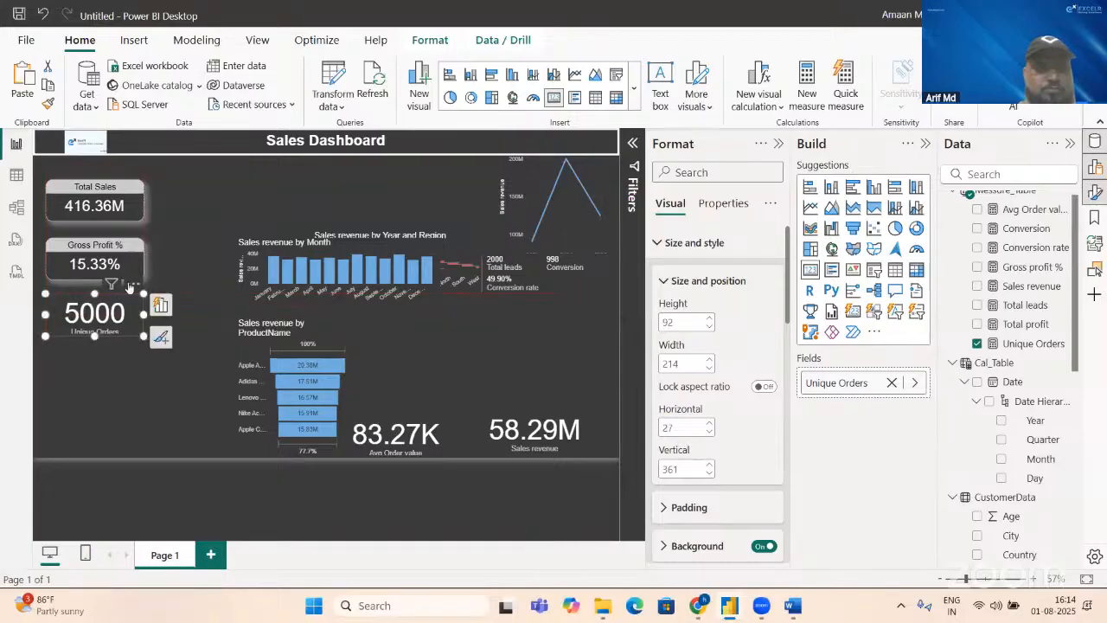
# Step: Copy the Gross Profit % card's formatting onto the Unique Orders card with the Format Painter
pyautogui.click(124, 261)
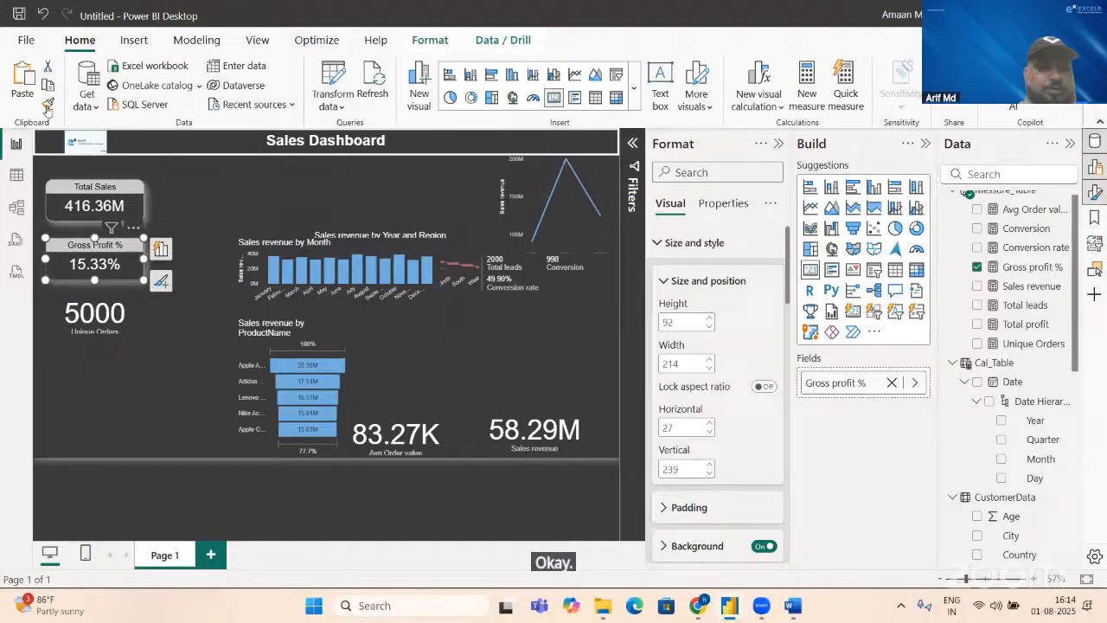
pyautogui.click(48, 103)
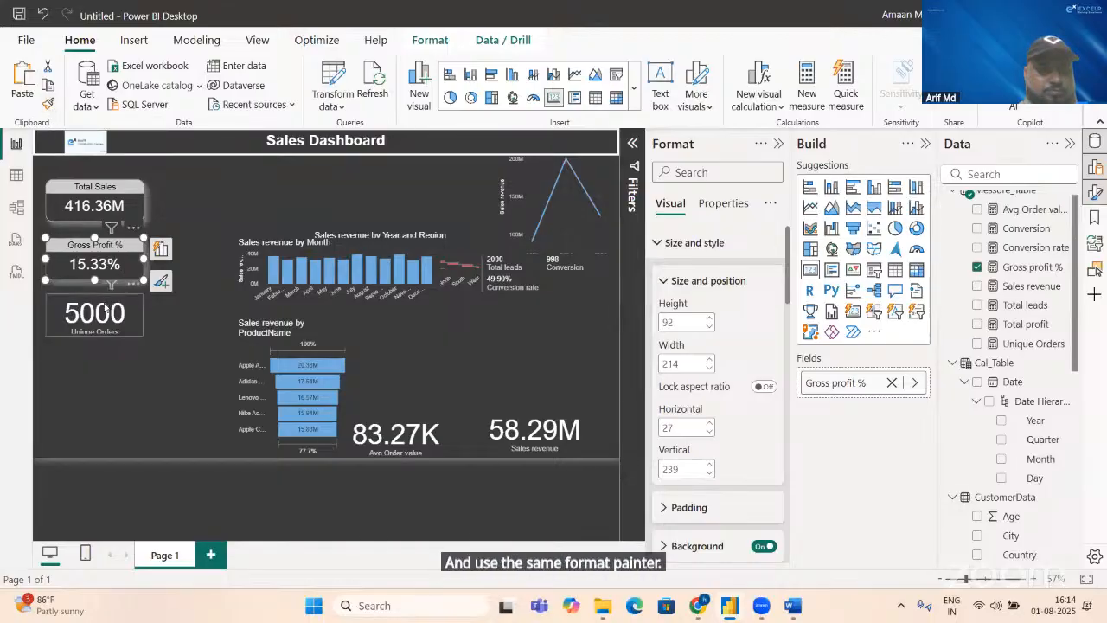
pyautogui.click(106, 313)
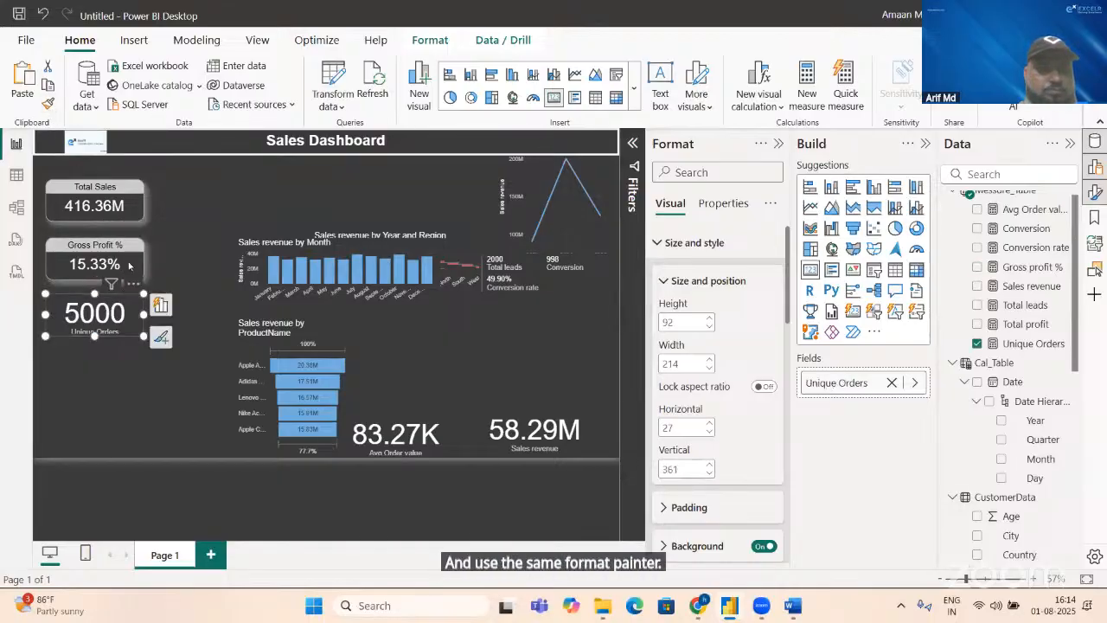
pyautogui.click(129, 265)
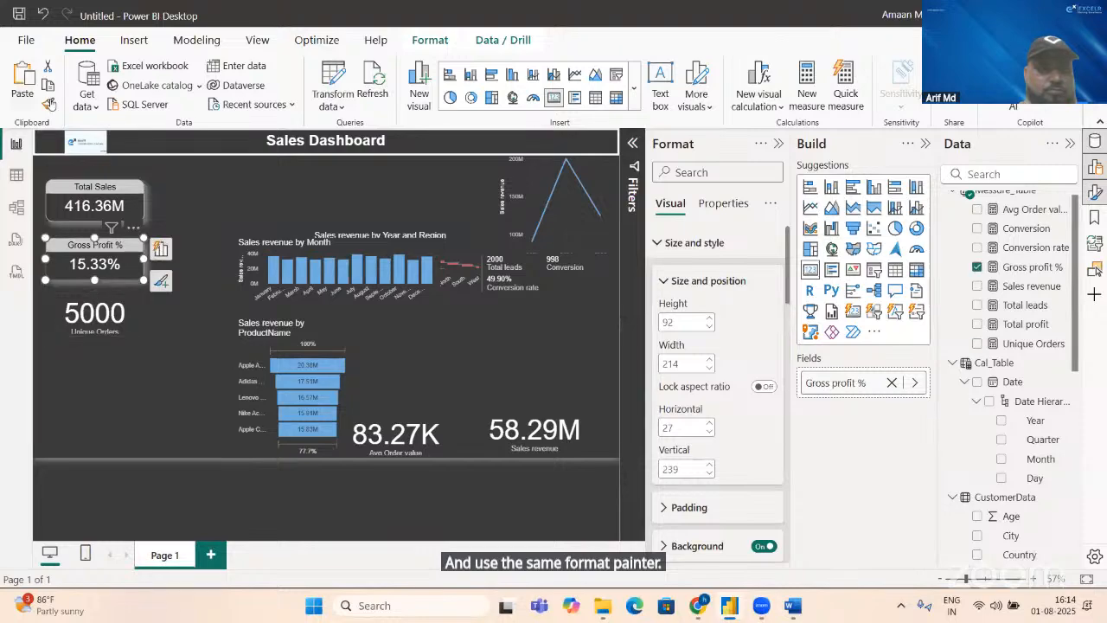
pyautogui.click(49, 103)
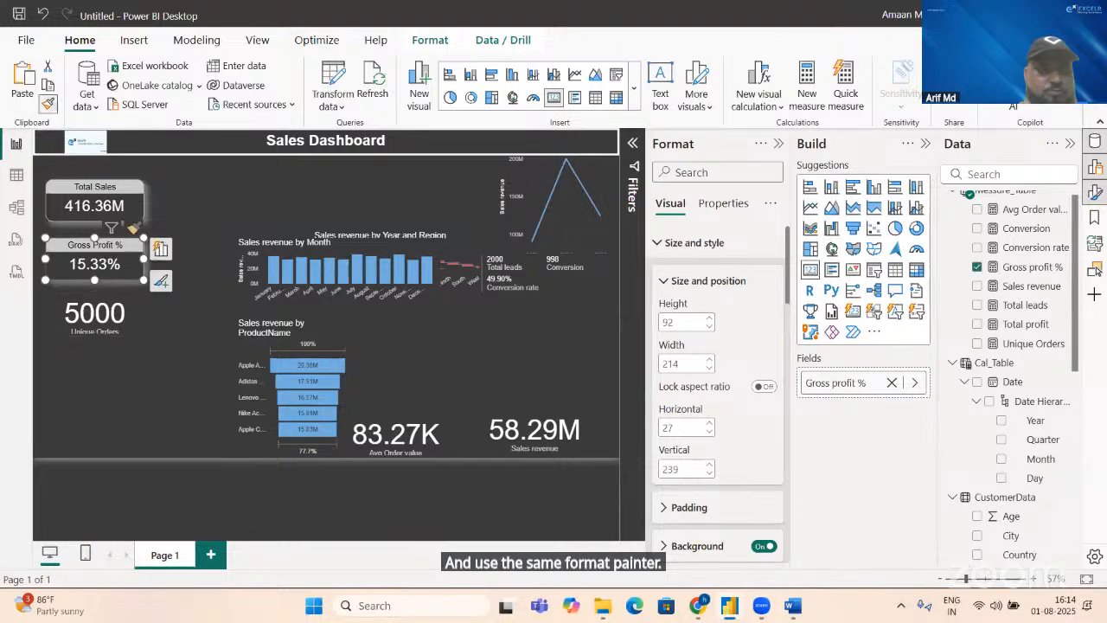
pyautogui.click(124, 310)
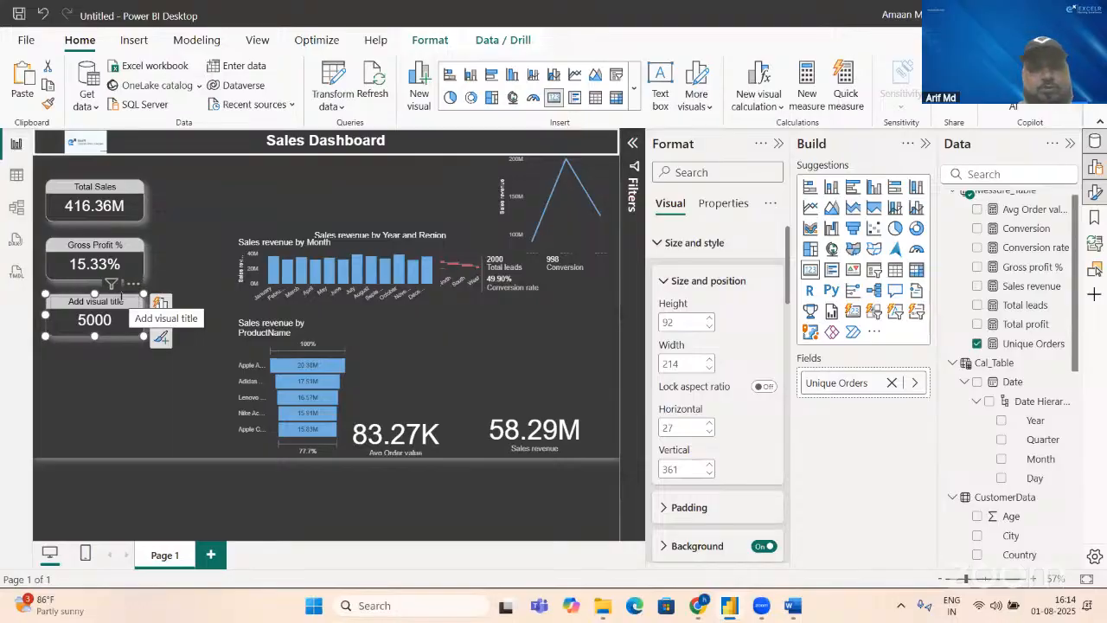
# Step: Title the Unique Orders card "Total Orders"
pyautogui.click(683, 243)
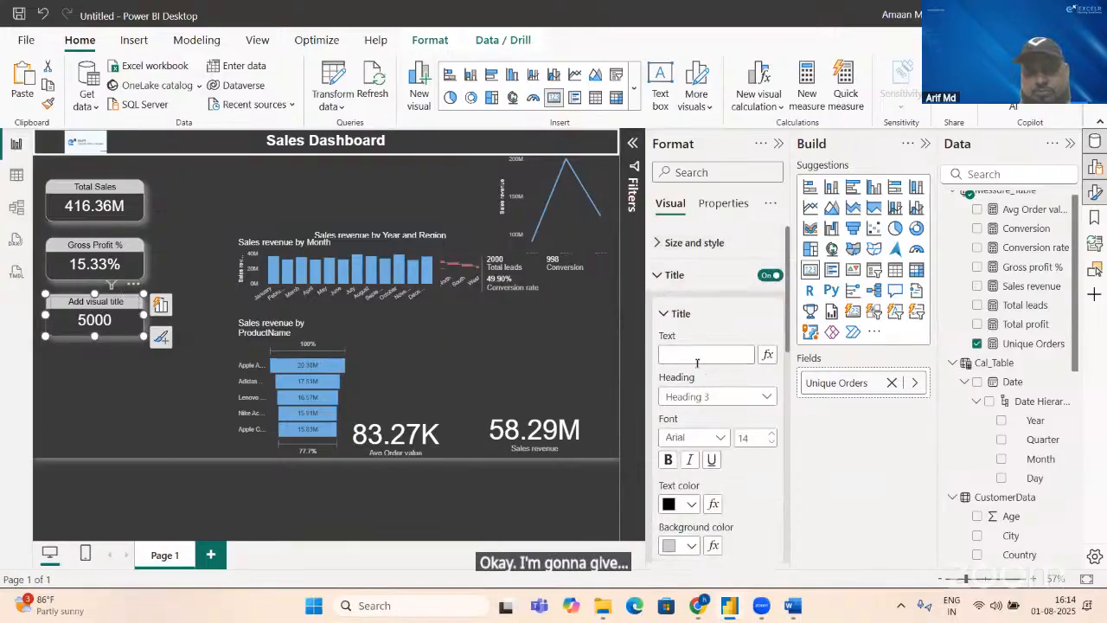
pyautogui.click(695, 358)
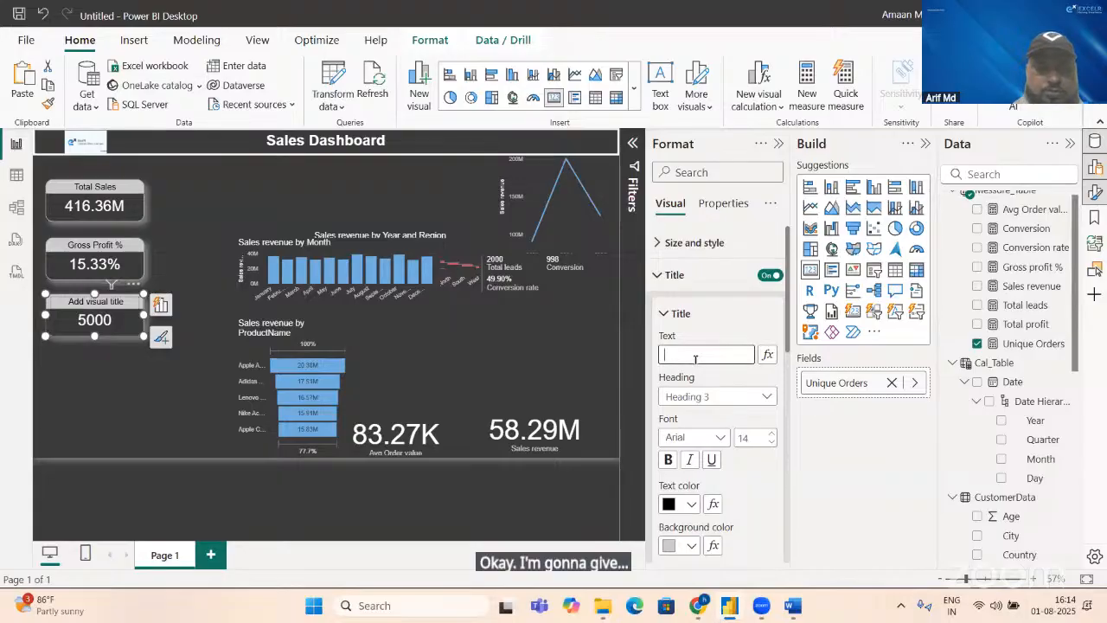
pyautogui.write('Total')
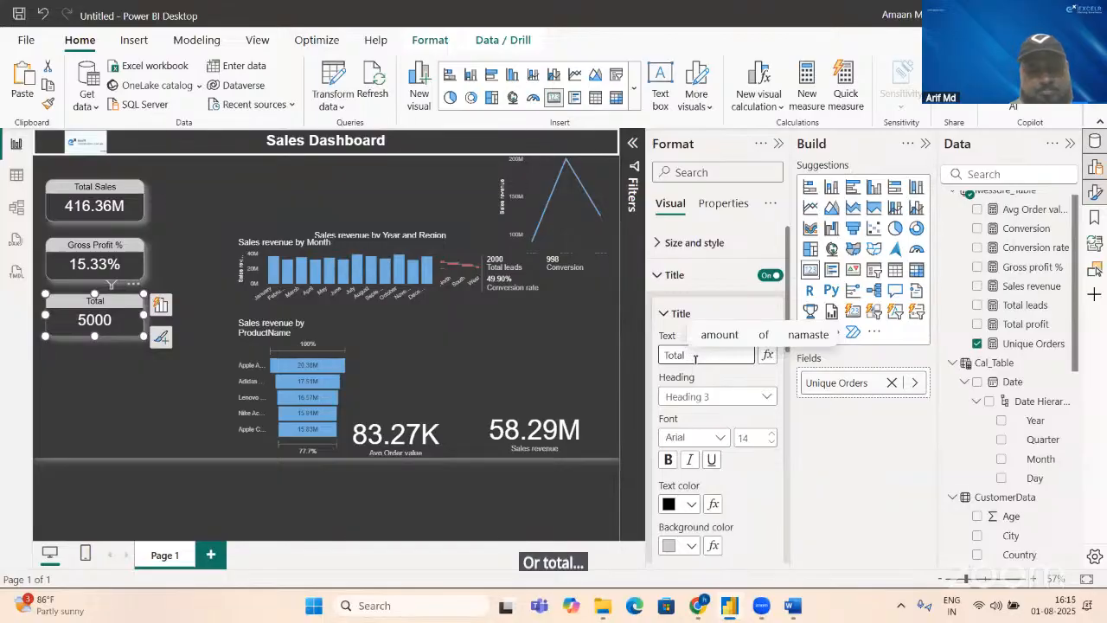
pyautogui.write('O')
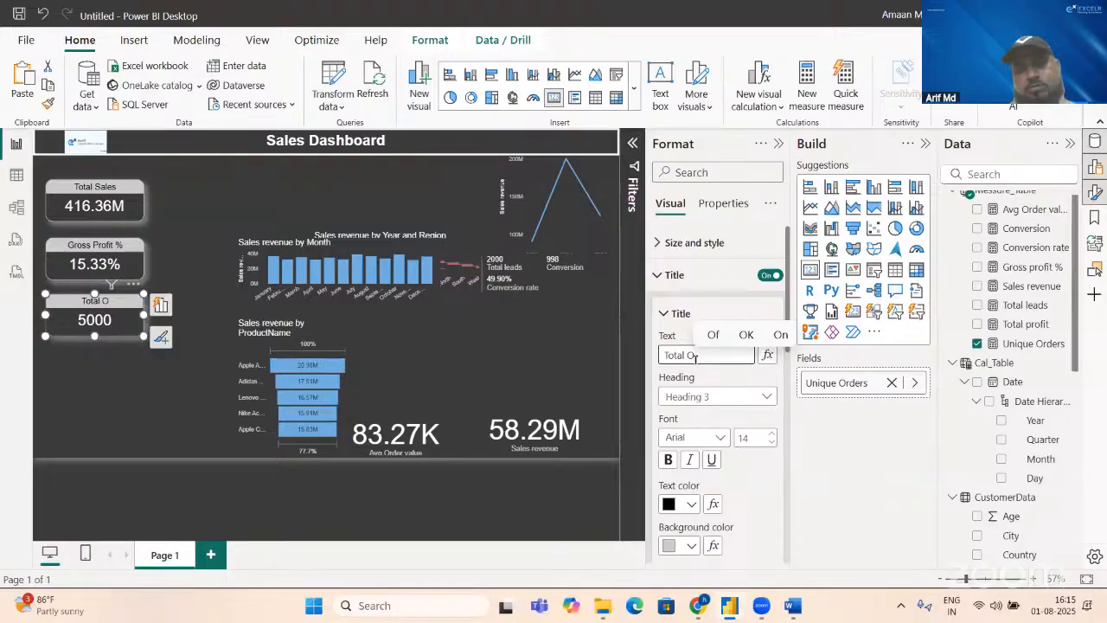
pyautogui.write('rders')
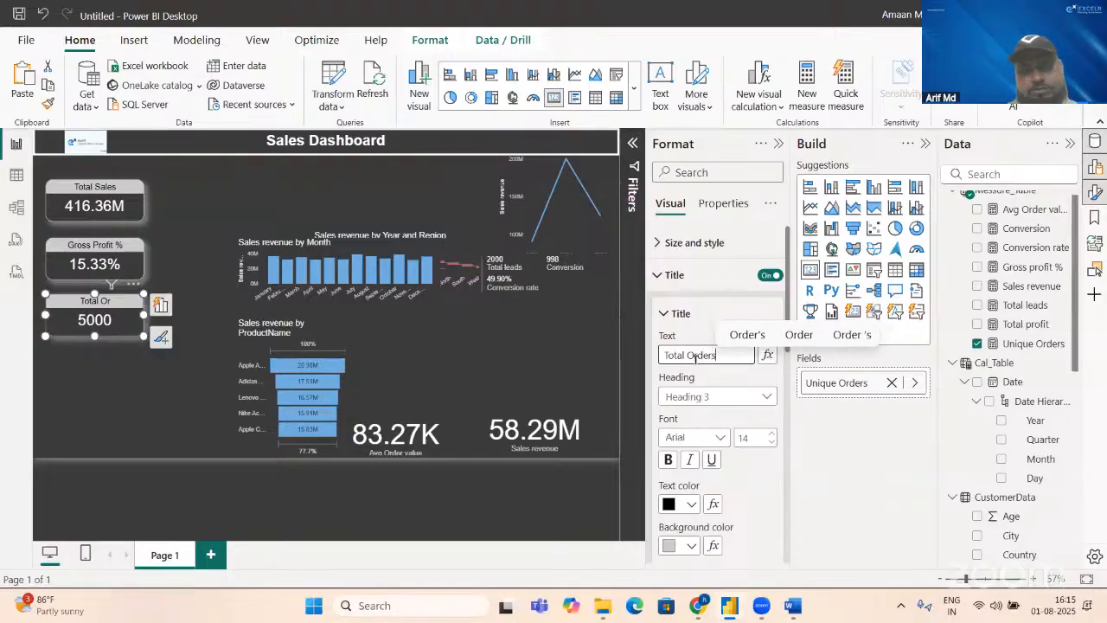
pyautogui.press('Return')
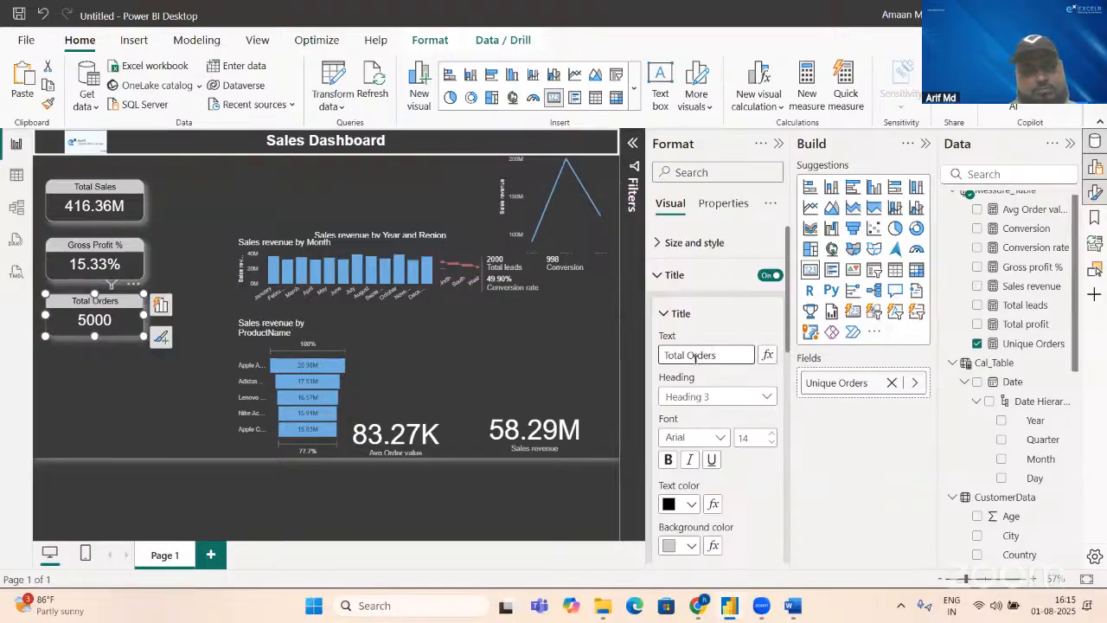
# Step: Select the Avg Order value card, followed by the Sales revenue card beside it
pyautogui.click(434, 442)
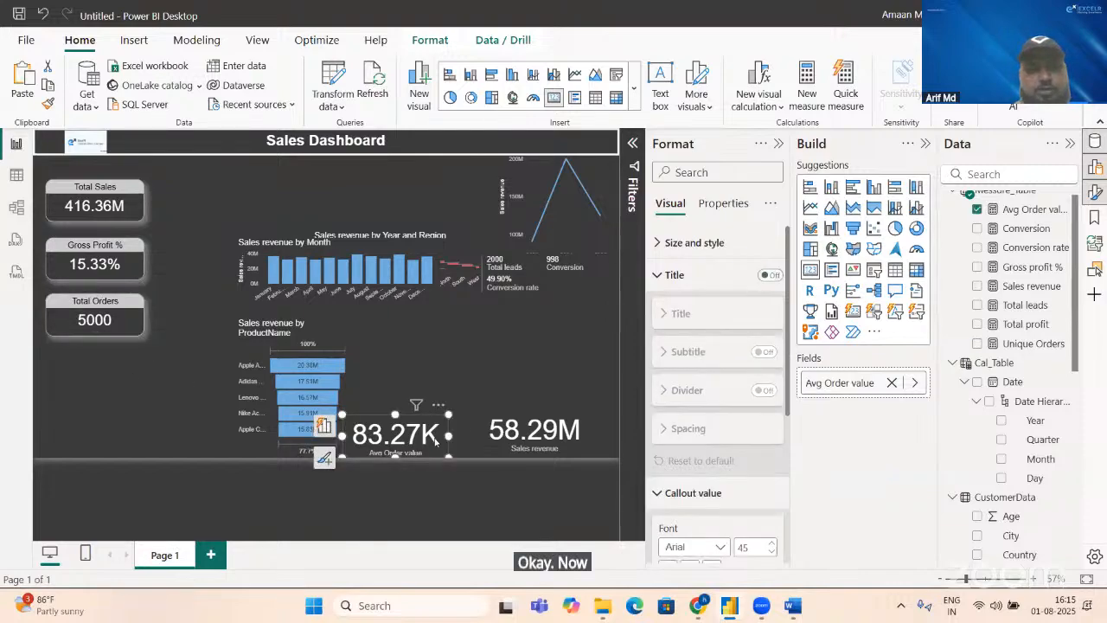
pyautogui.click(523, 448)
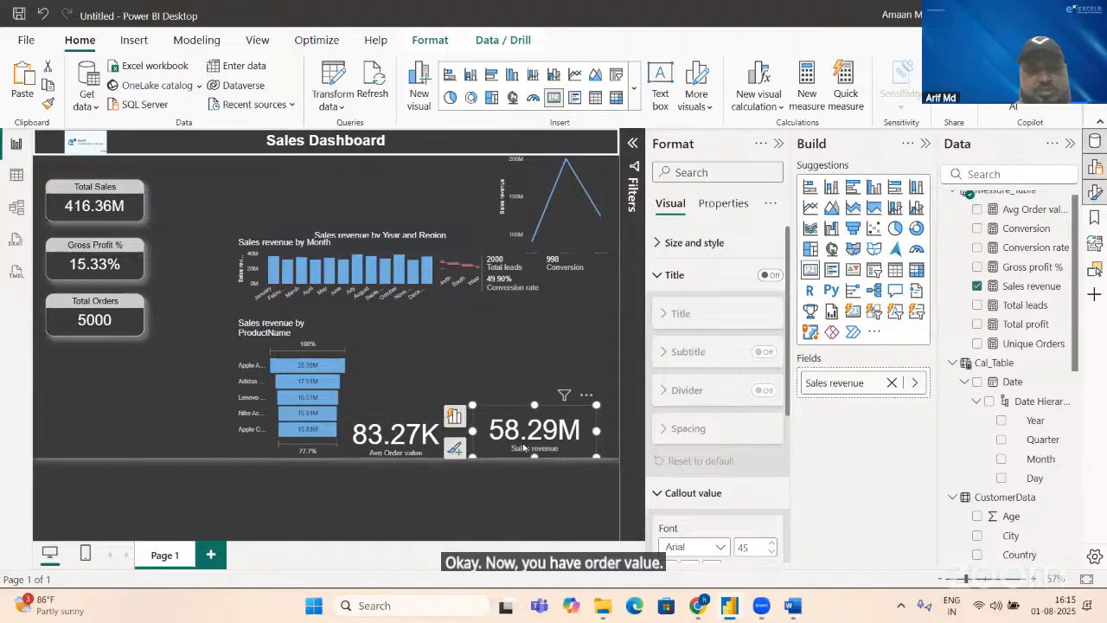
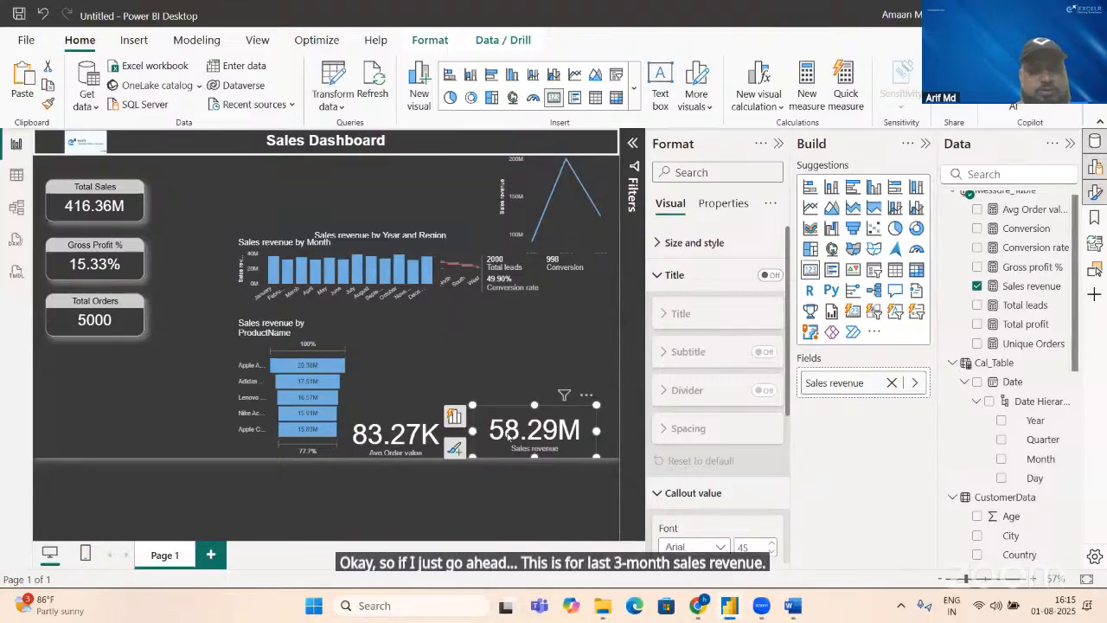
# Step: Place the Avg Order value card below the Total Orders card at horizontal position 27, with height 92 and width 214
pyautogui.click(437, 454)
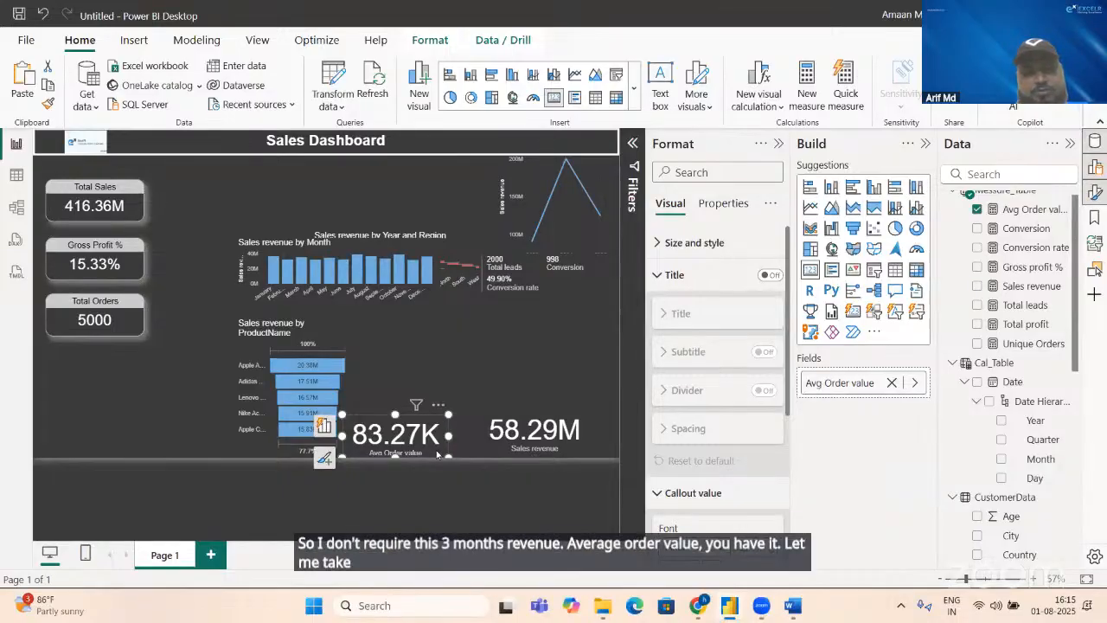
pyautogui.moveTo(437, 452); pyautogui.dragTo(129, 393)
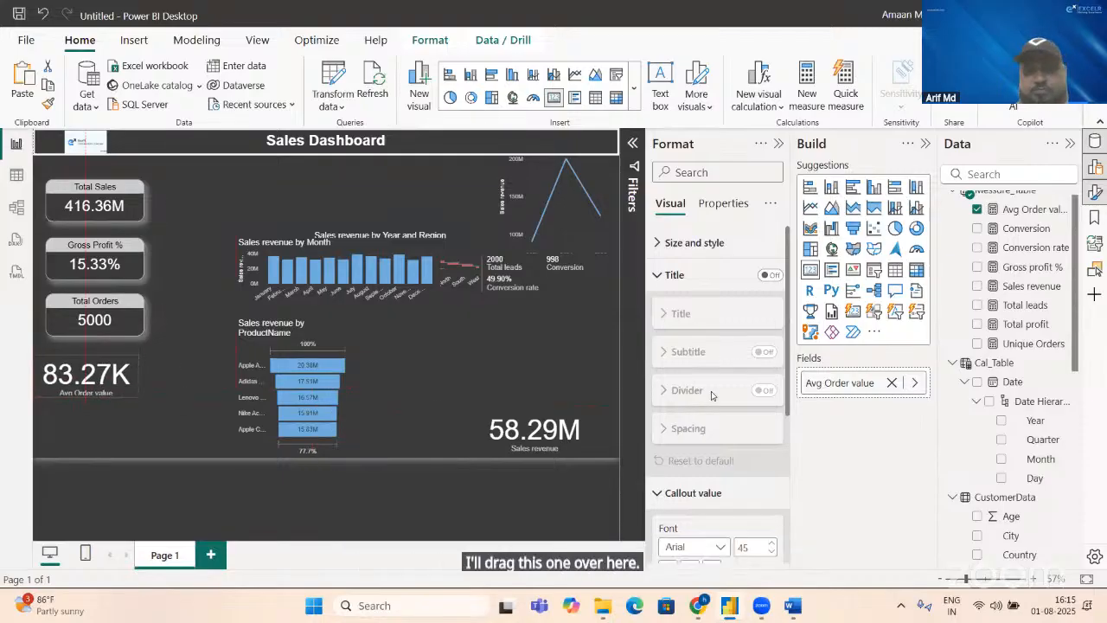
pyautogui.click(689, 243)
pyautogui.doubleClick(677, 321)
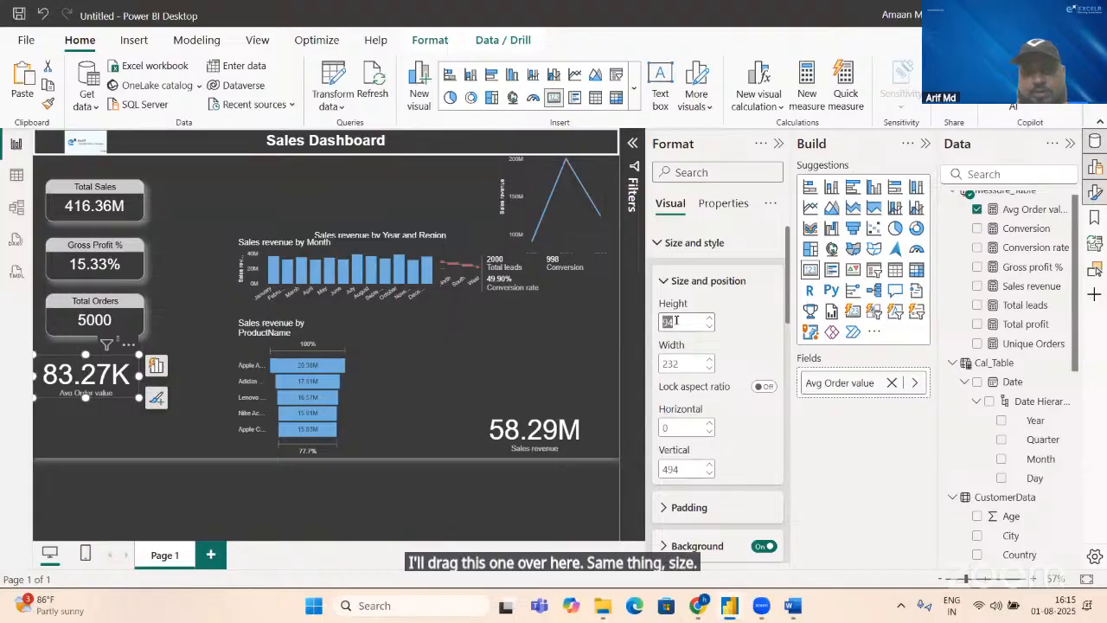
pyautogui.write('92')
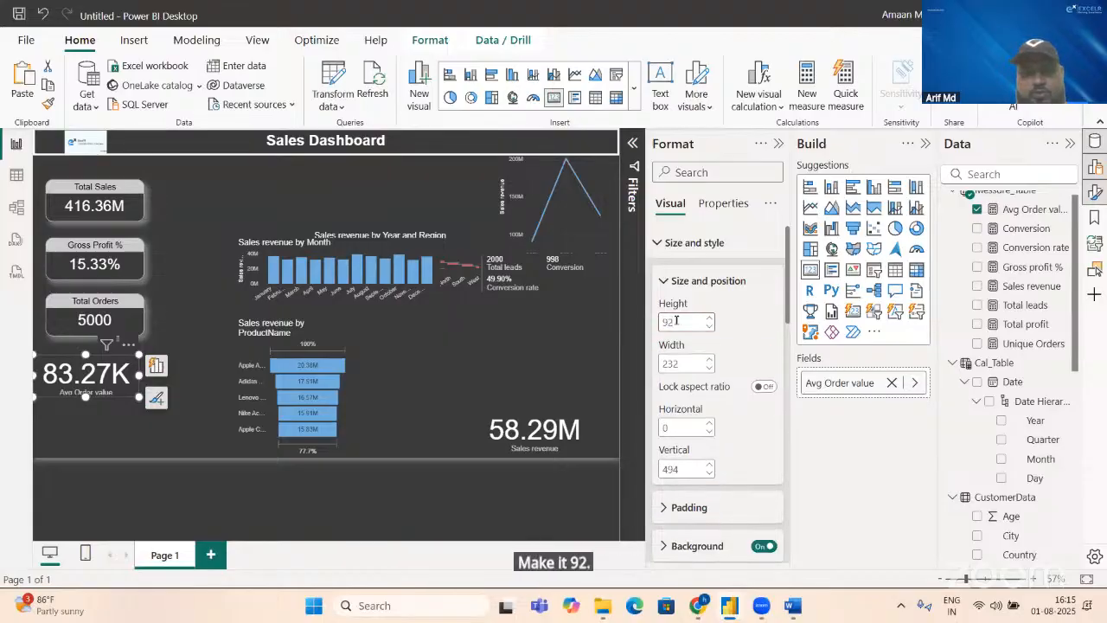
pyautogui.press('Tab')
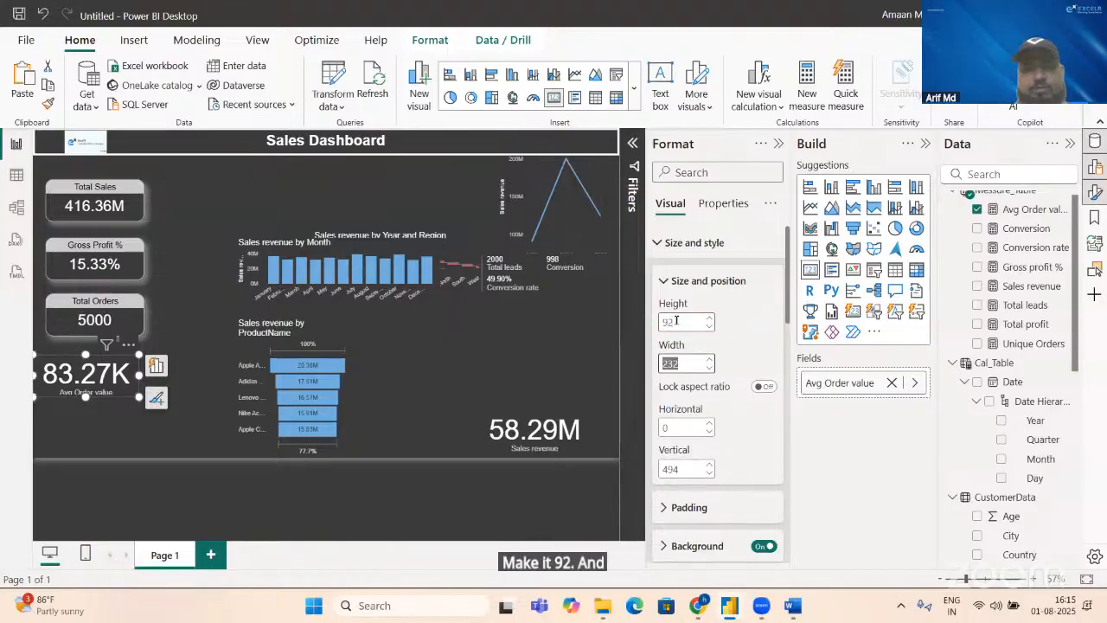
pyautogui.write('214')
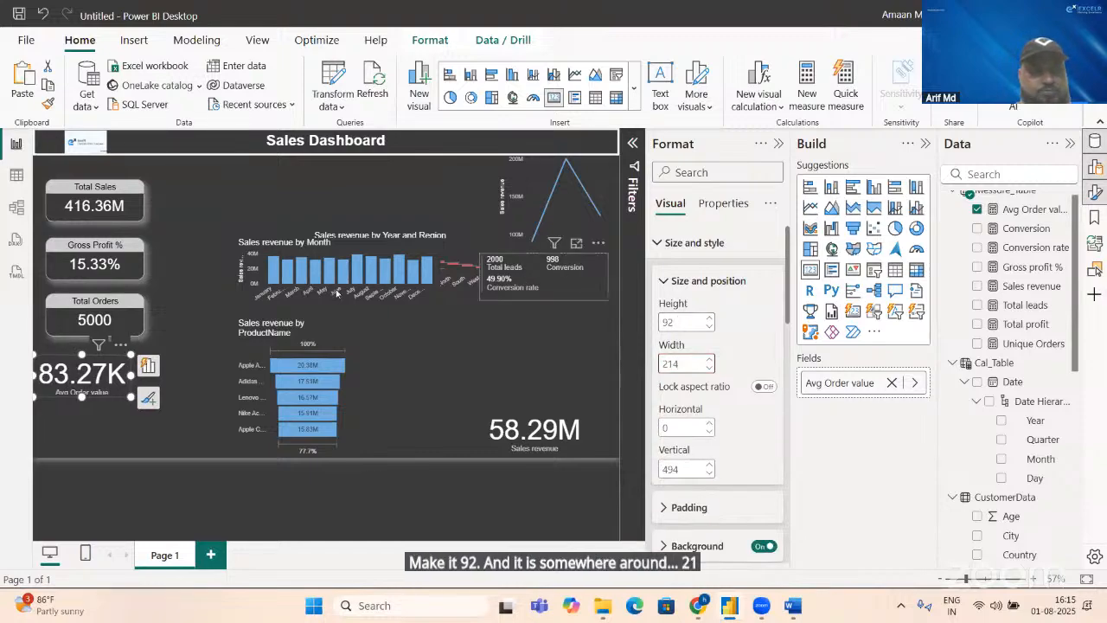
pyautogui.click(131, 310)
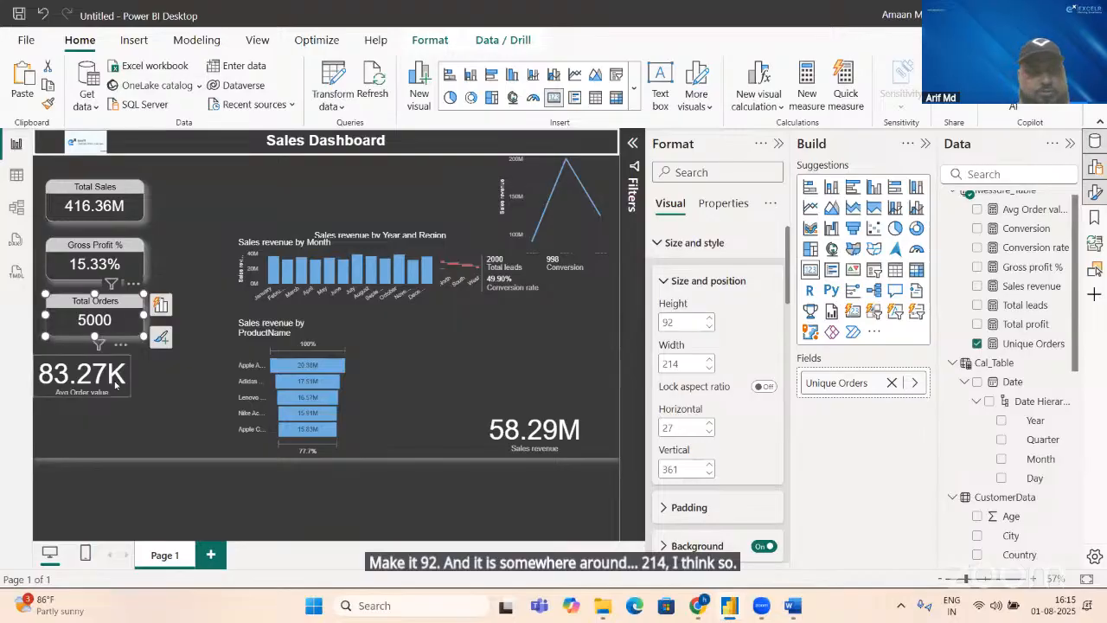
pyautogui.moveTo(135, 394); pyautogui.dragTo(125, 381)
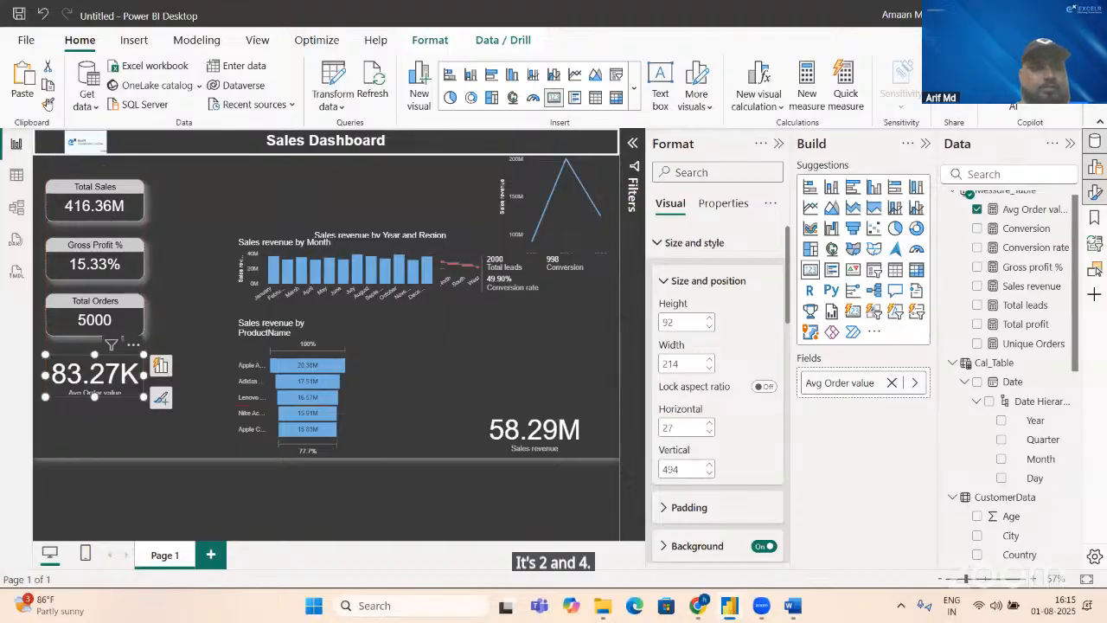
# Step: Copy the Total Orders card's formatting onto the Avg Order value card with the Format Painter
pyautogui.click(48, 104)
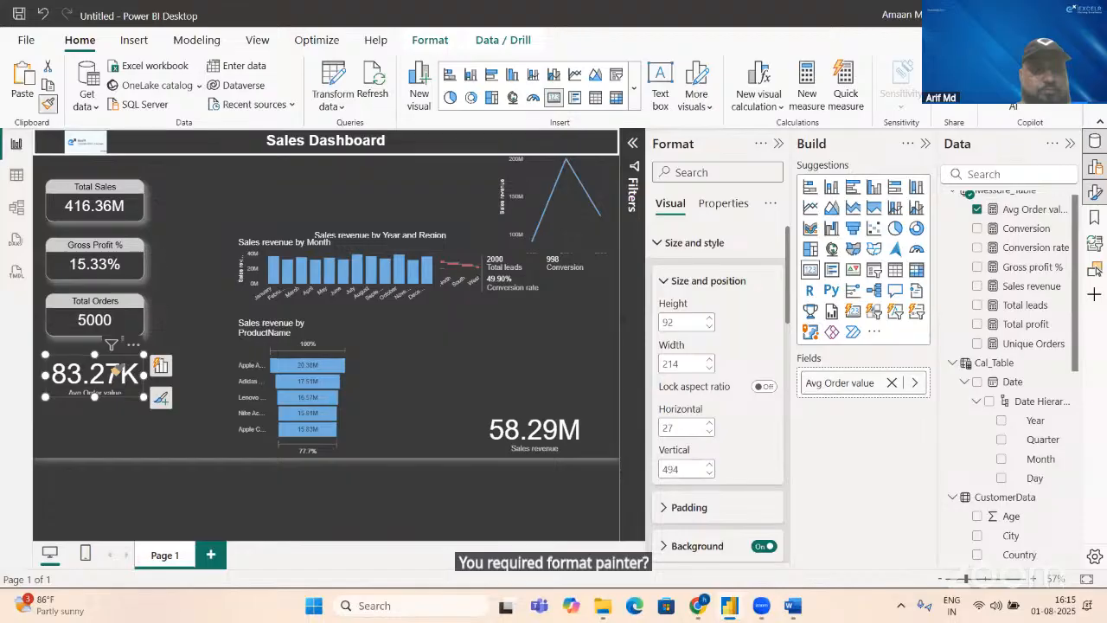
pyautogui.click(115, 370)
pyautogui.click(113, 318)
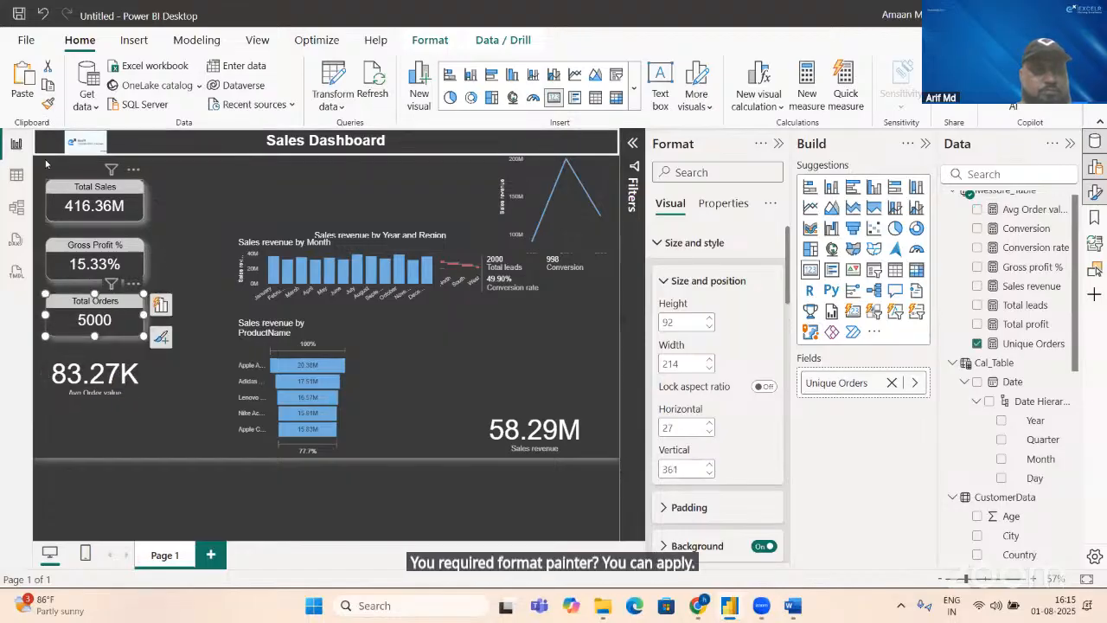
pyautogui.click(47, 107)
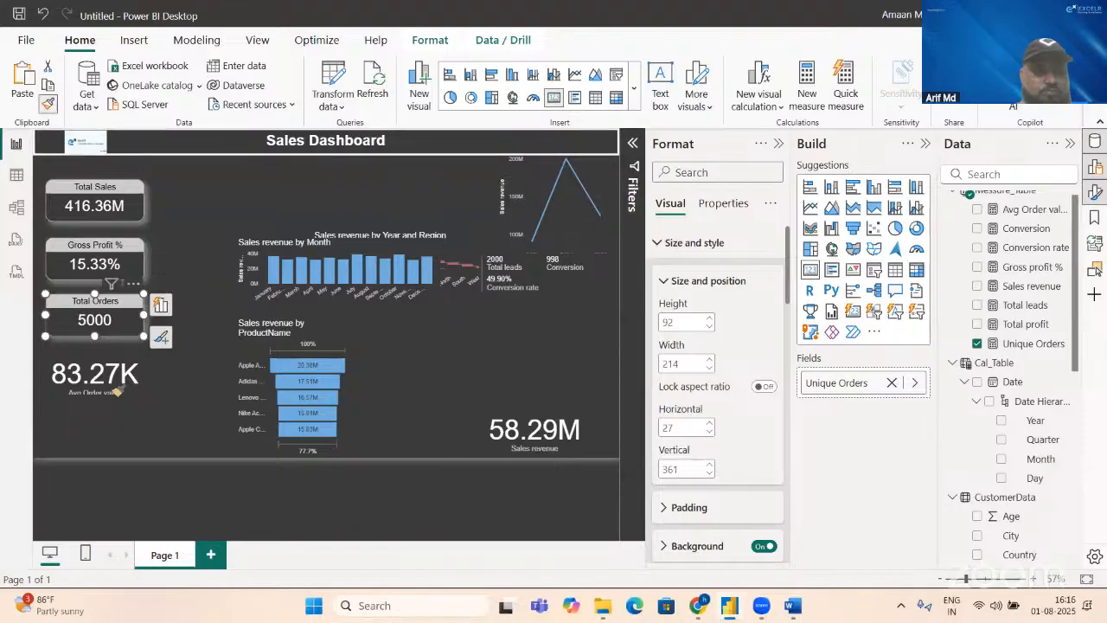
pyautogui.click(110, 376)
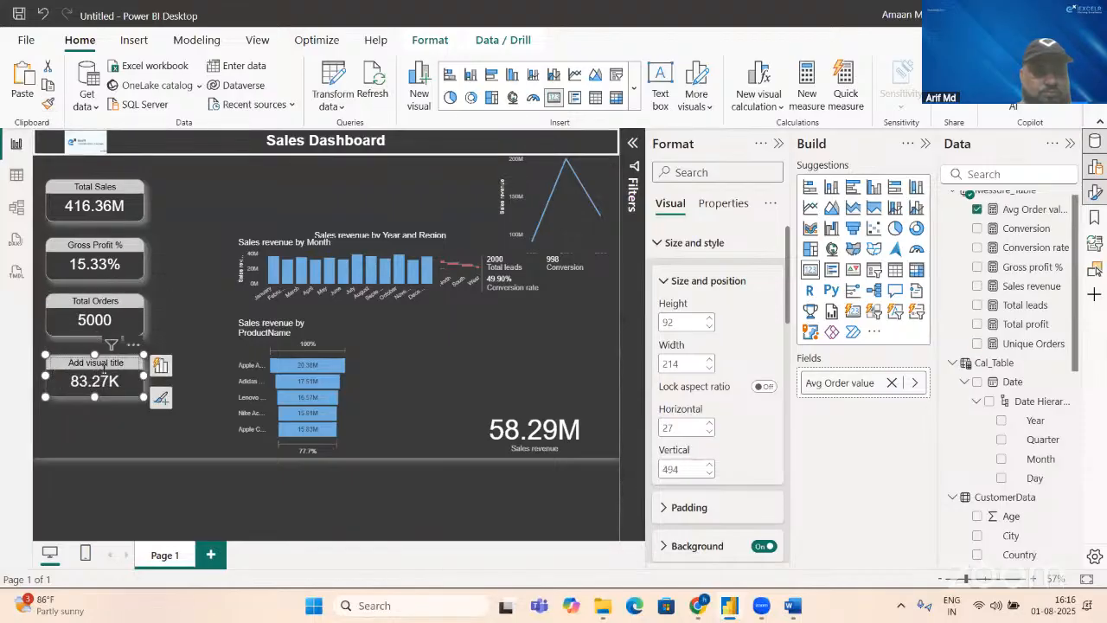
# Step: Title the Avg Order value card "Avg Order Value" and deselect it
pyautogui.click(664, 243)
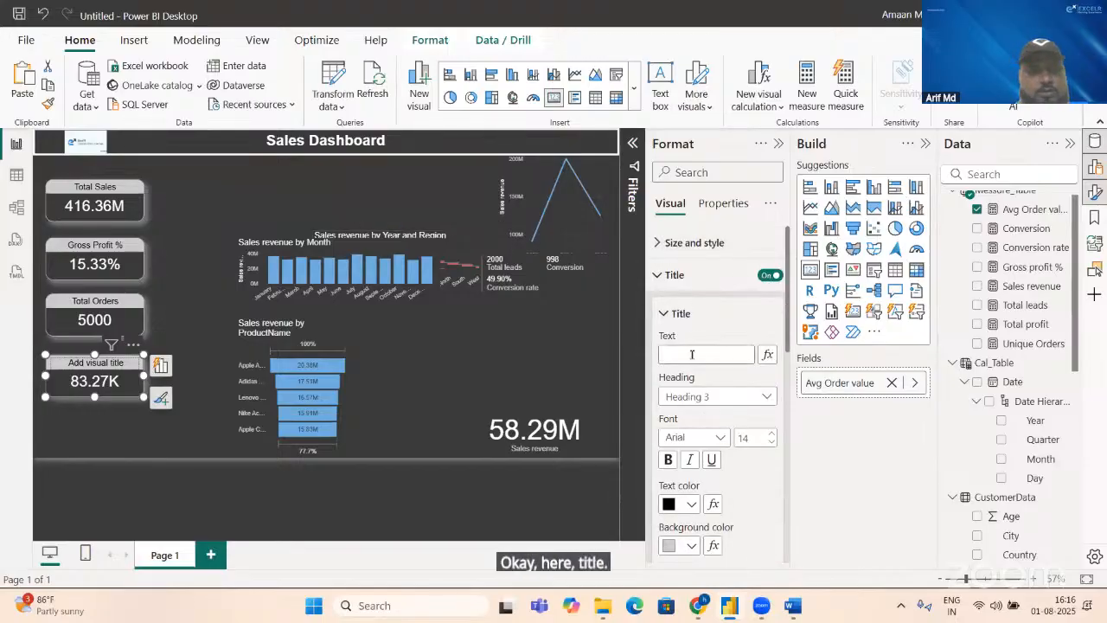
pyautogui.click(690, 350)
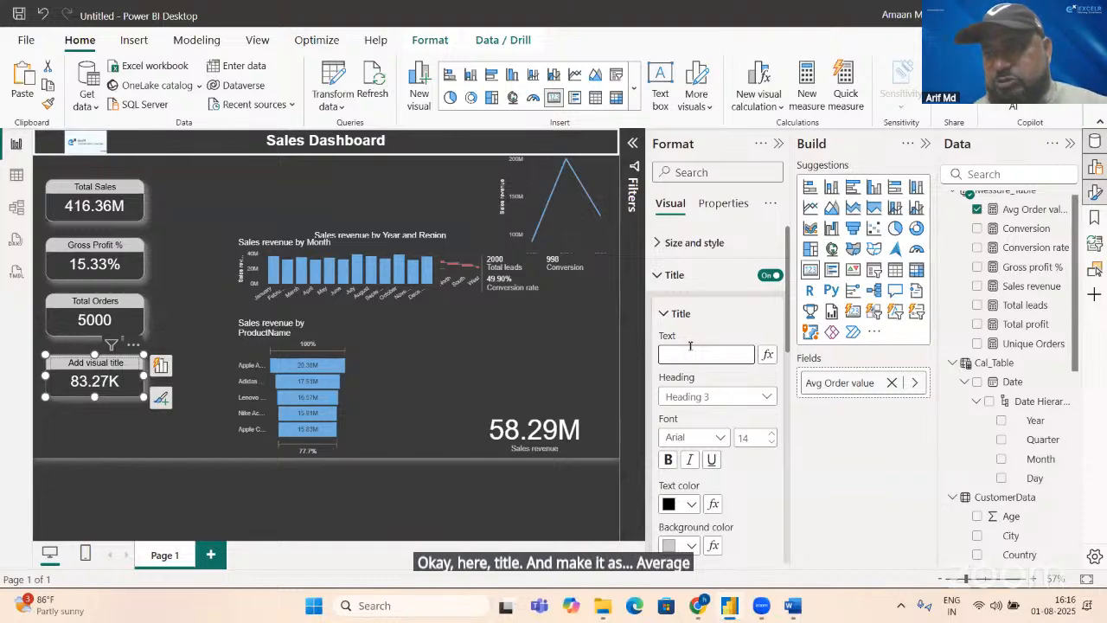
pyautogui.write('Avg ')
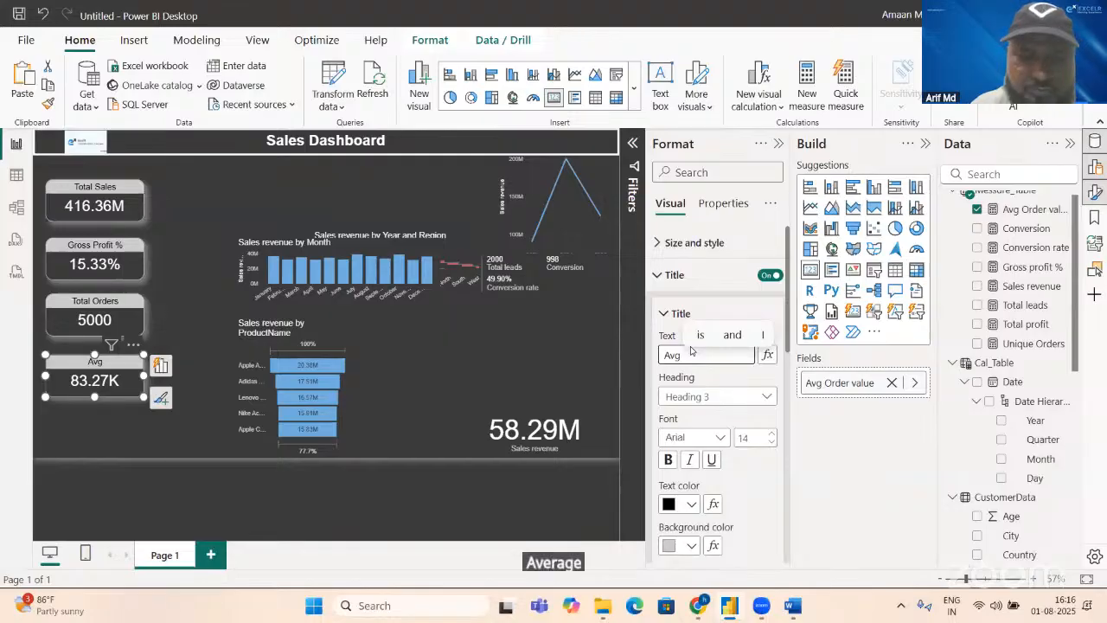
pyautogui.write('Order ')
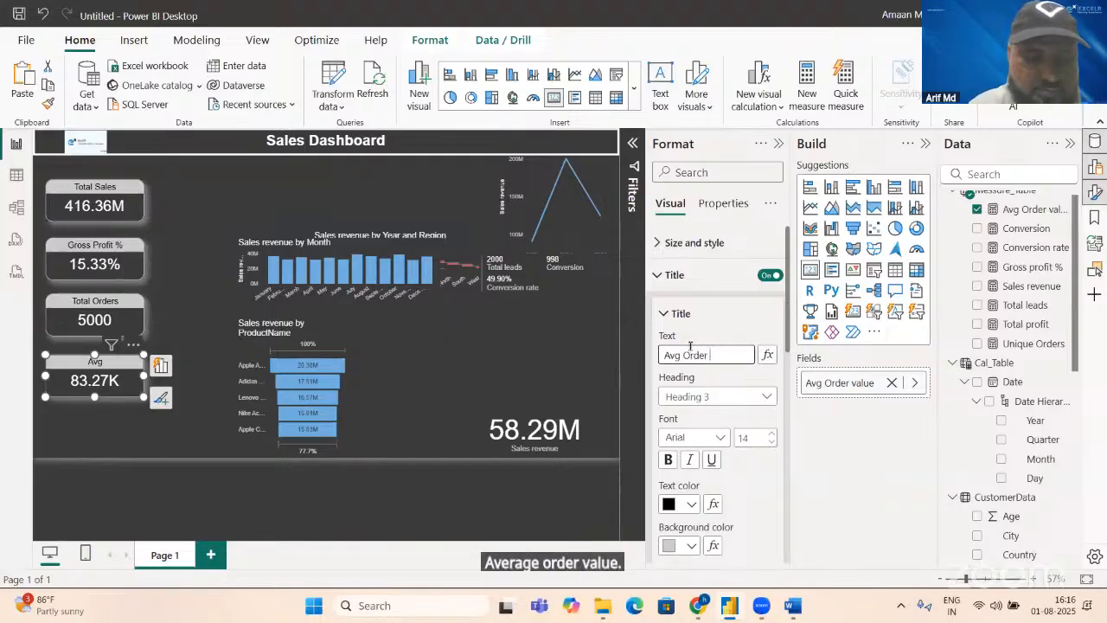
pyautogui.write('Value')
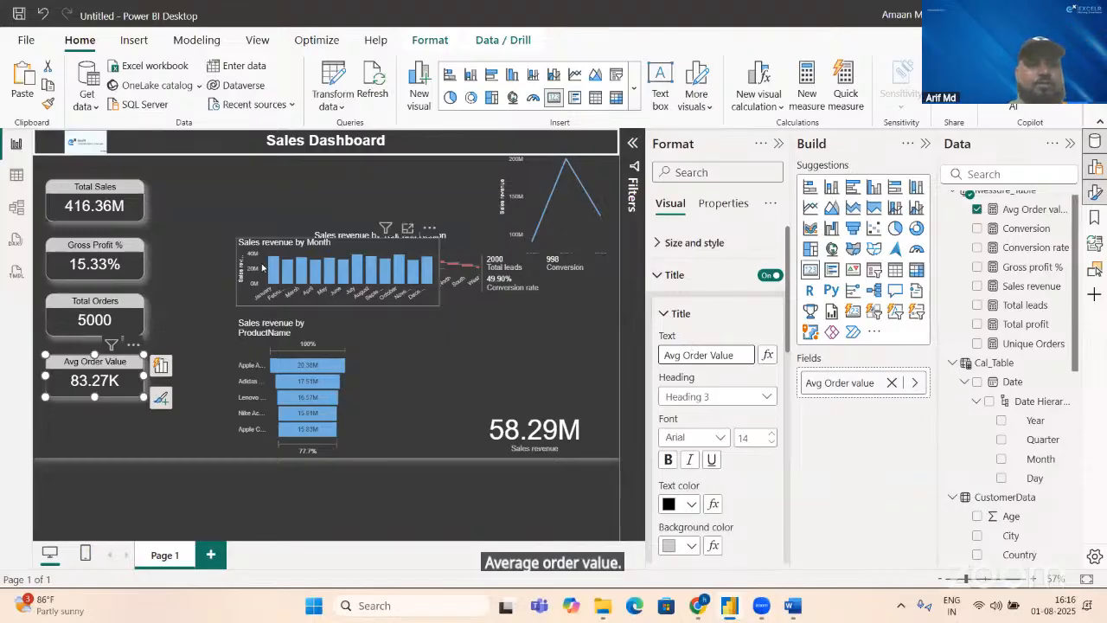
pyautogui.click(208, 298)
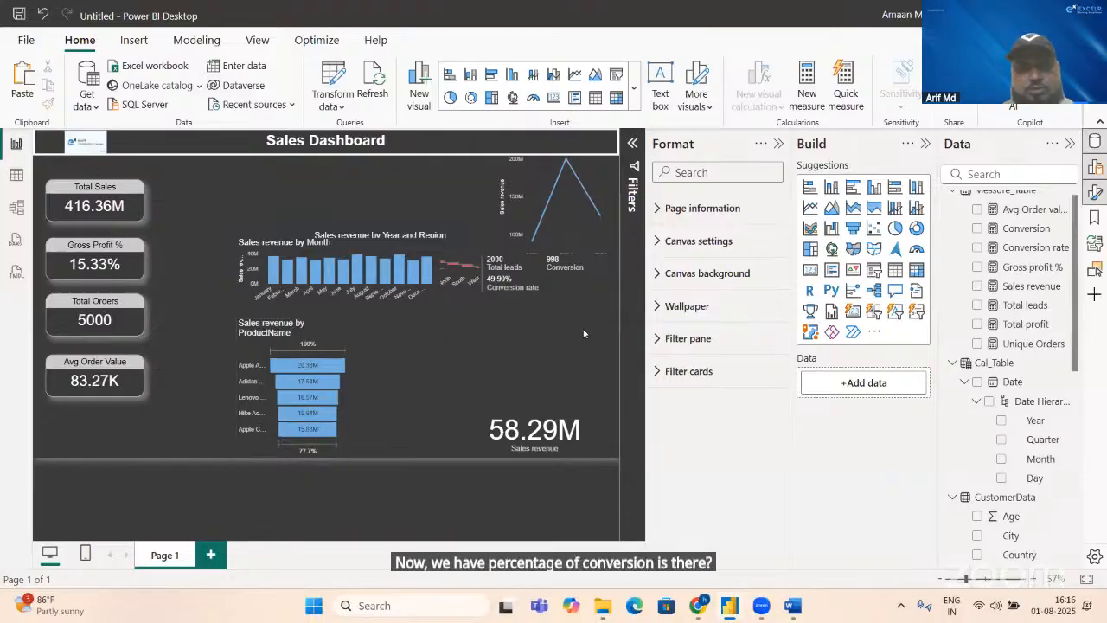
# Step: Remove Total leads and Conversion from the multi-row card and convert it to a single Card showing Conversion rate
pyautogui.click(575, 287)
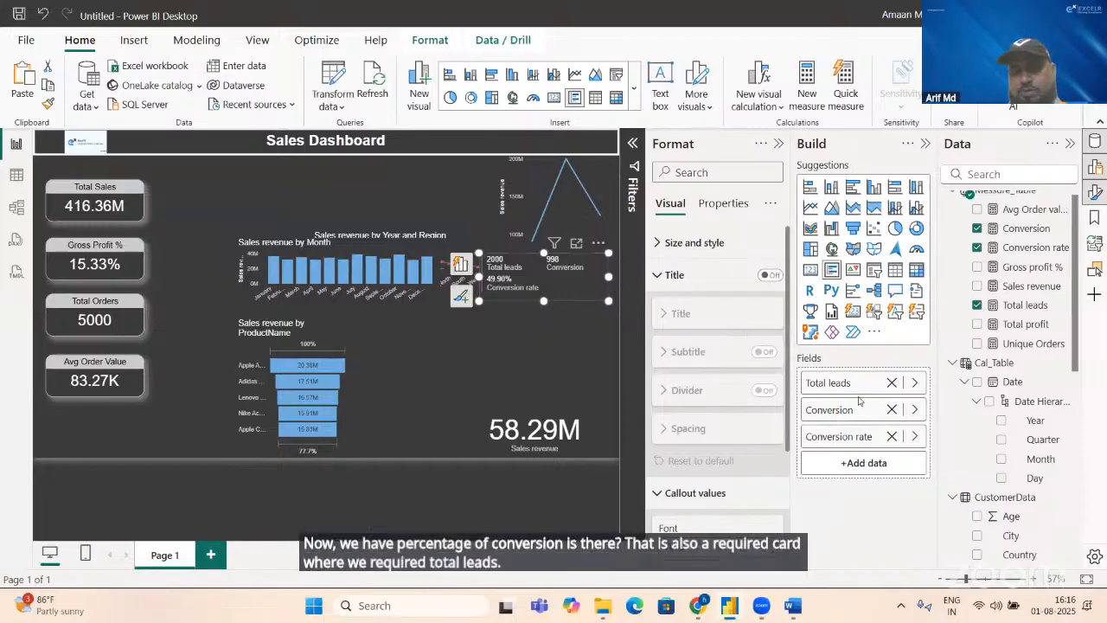
pyautogui.click(892, 383)
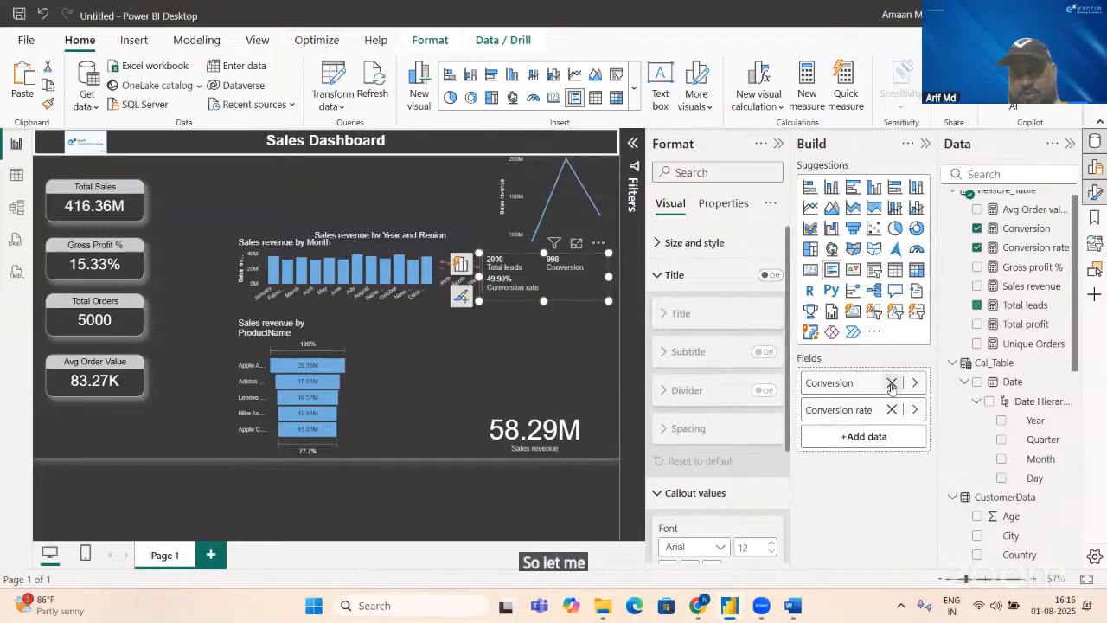
pyautogui.click(892, 383)
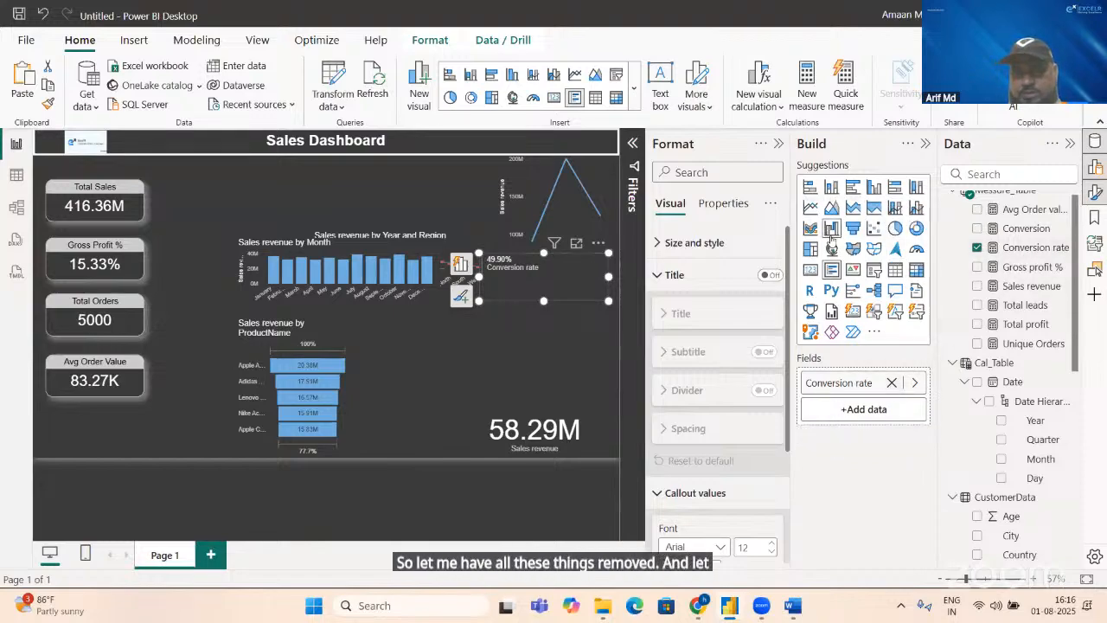
pyautogui.click(810, 269)
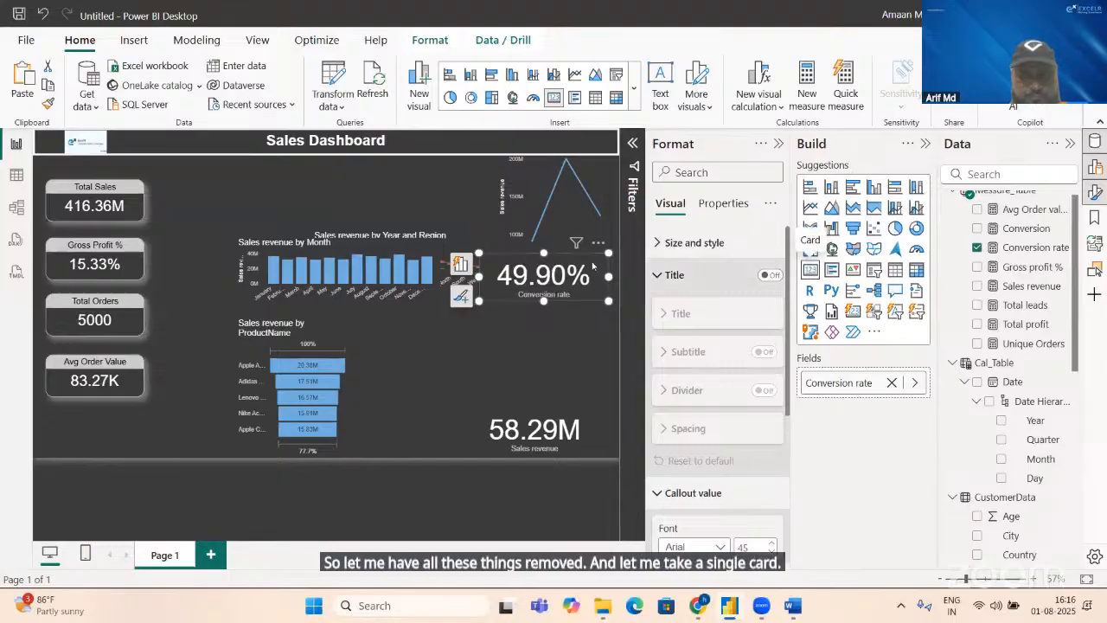
# Step: Move the Conversion rate card below the Avg Order Value card and set its height to 92 and width to 214
pyautogui.moveTo(511, 294); pyautogui.dragTo(61, 458)
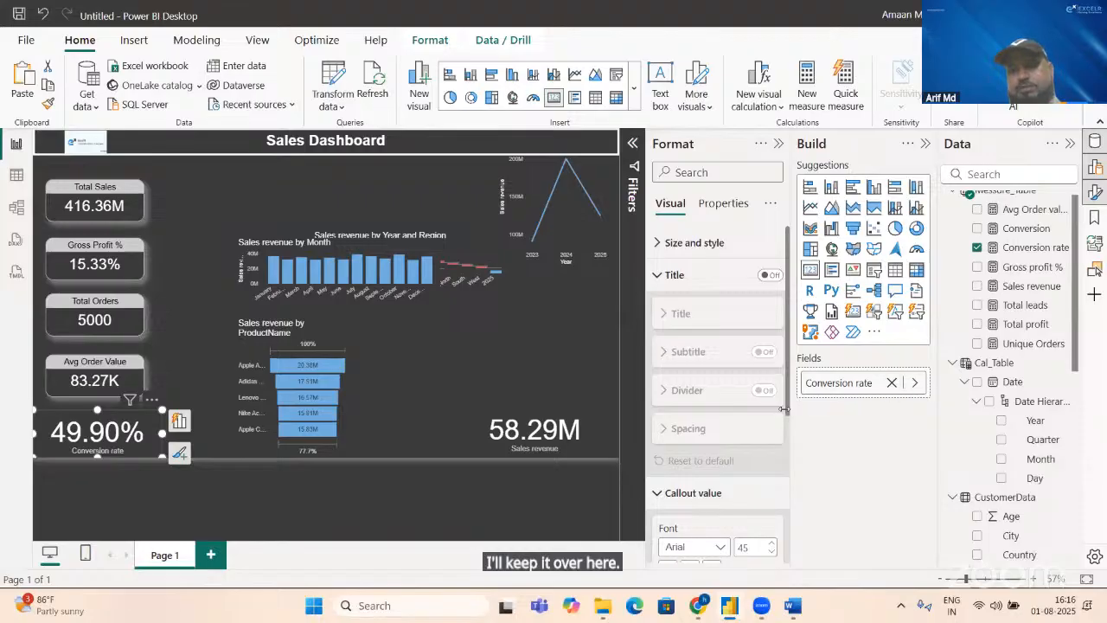
pyautogui.click(677, 251)
pyautogui.click(687, 324)
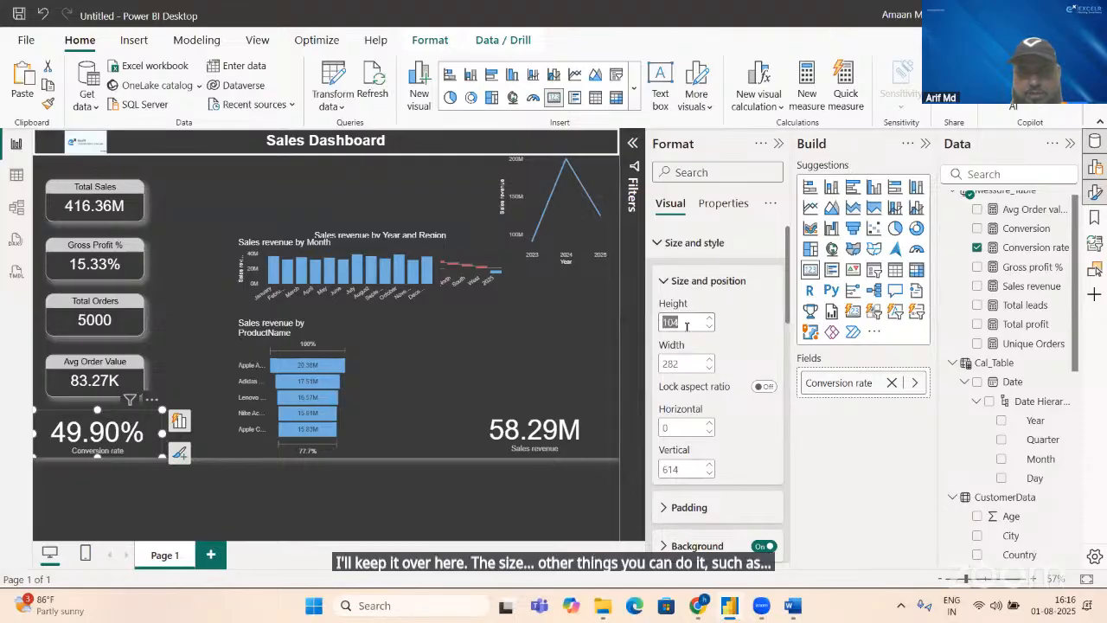
pyautogui.write('92')
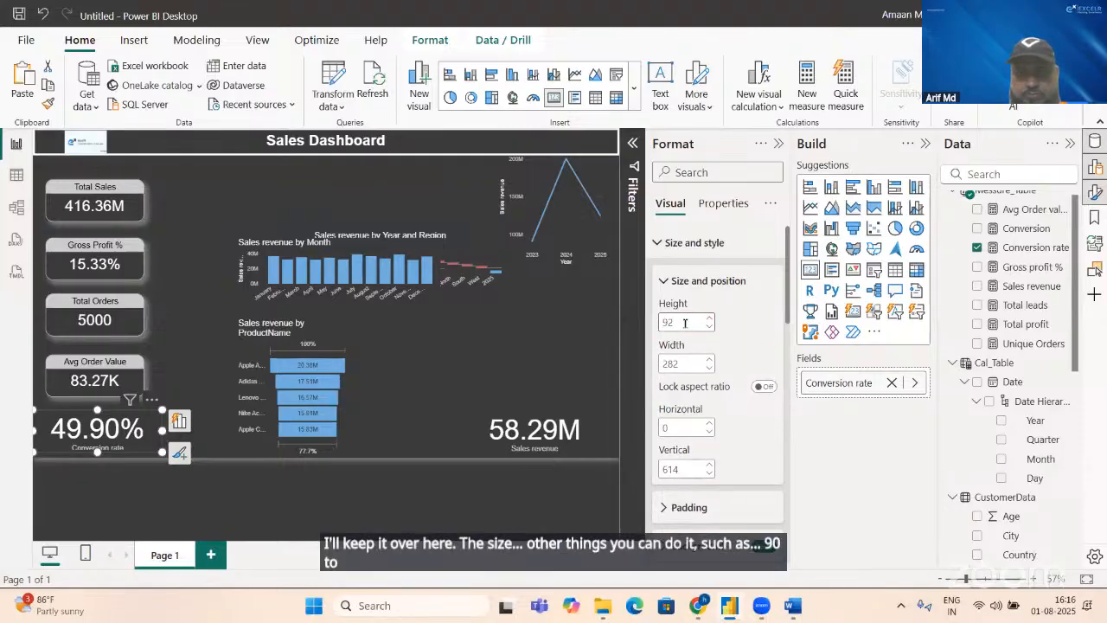
pyautogui.press('Tab')
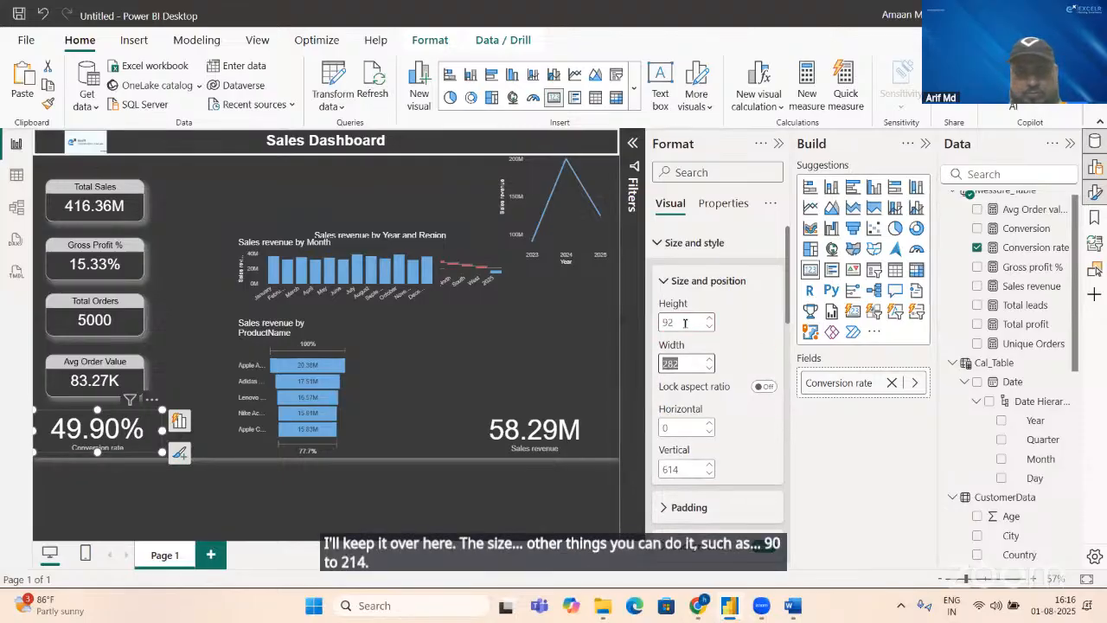
pyautogui.write('214')
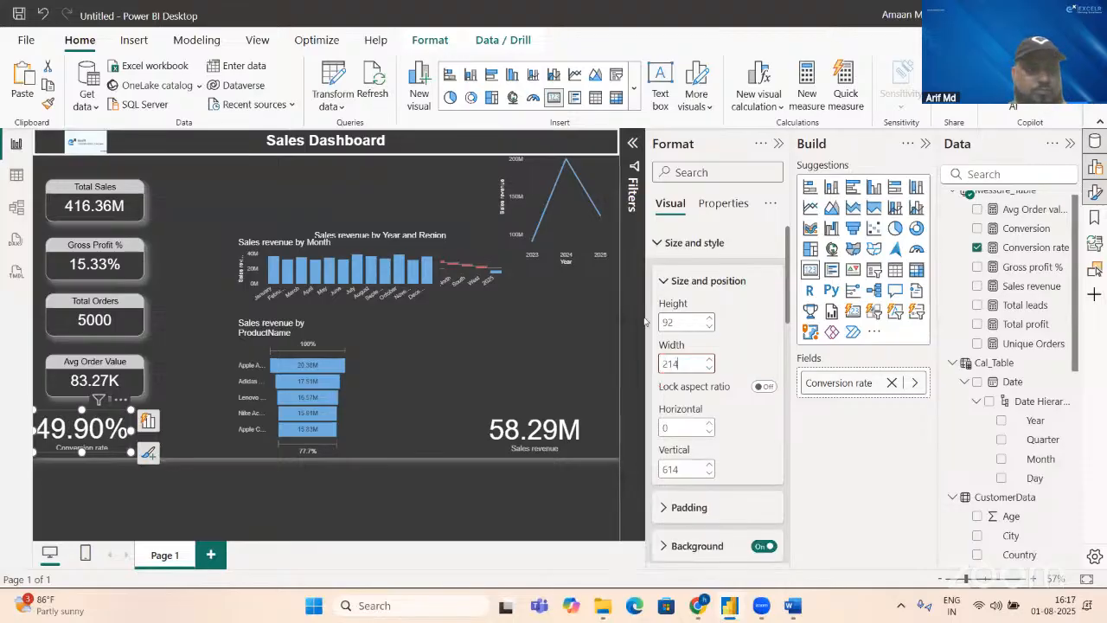
# Step: Copy the Avg Order Value card's formatting onto the Conversion rate card with the Format Painter
pyautogui.click(102, 388)
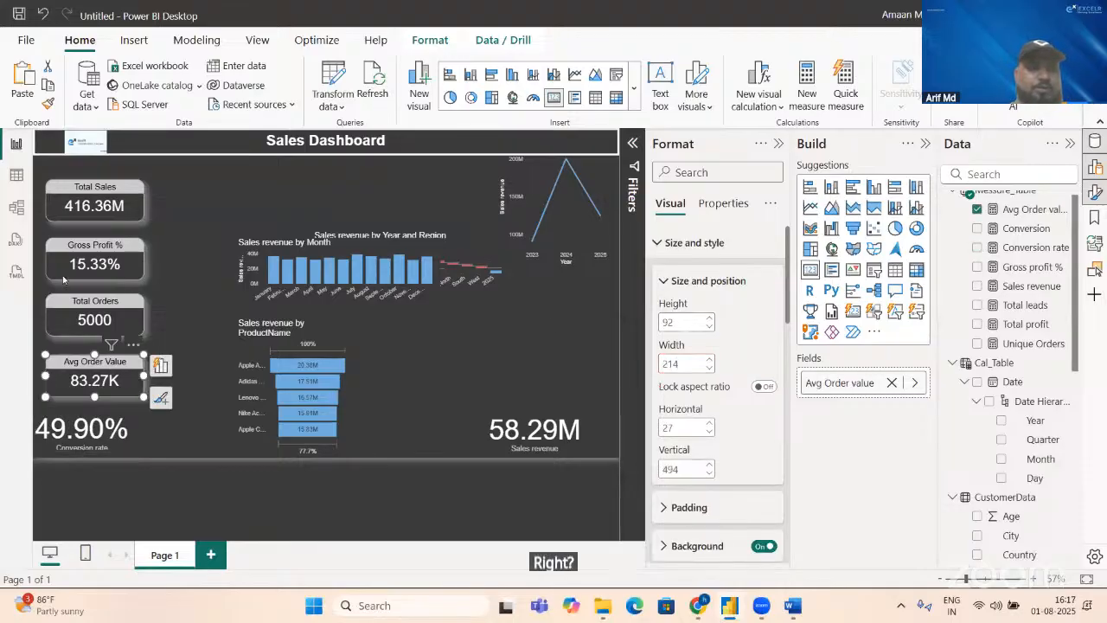
pyautogui.click(48, 102)
pyautogui.click(98, 423)
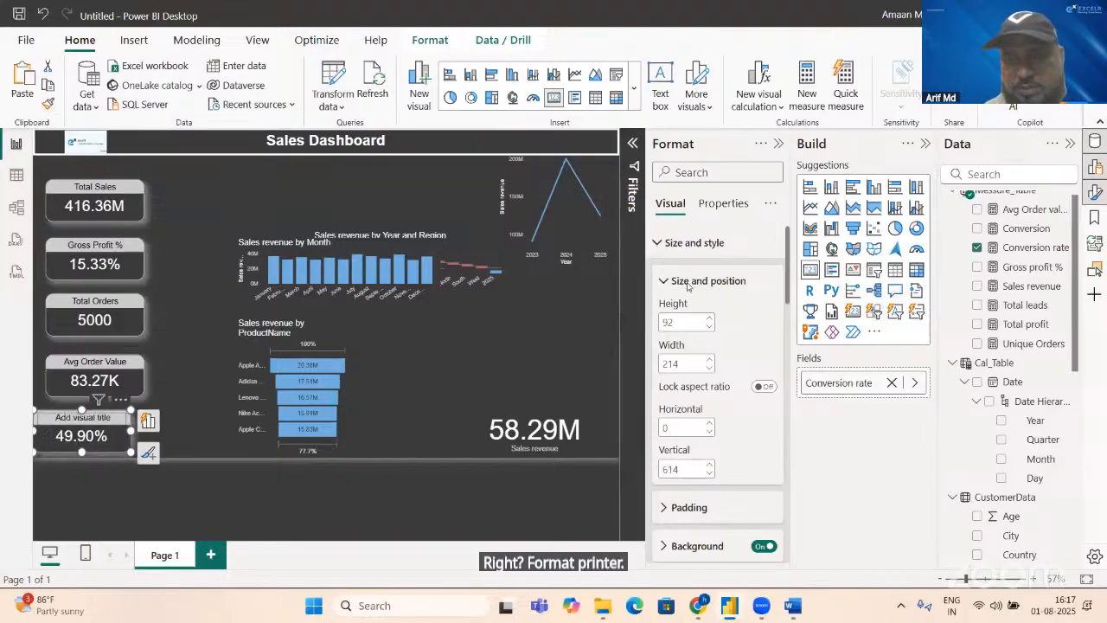
# Step: Title the card showing the conversion rate "Conversion Rate"
pyautogui.click(662, 236)
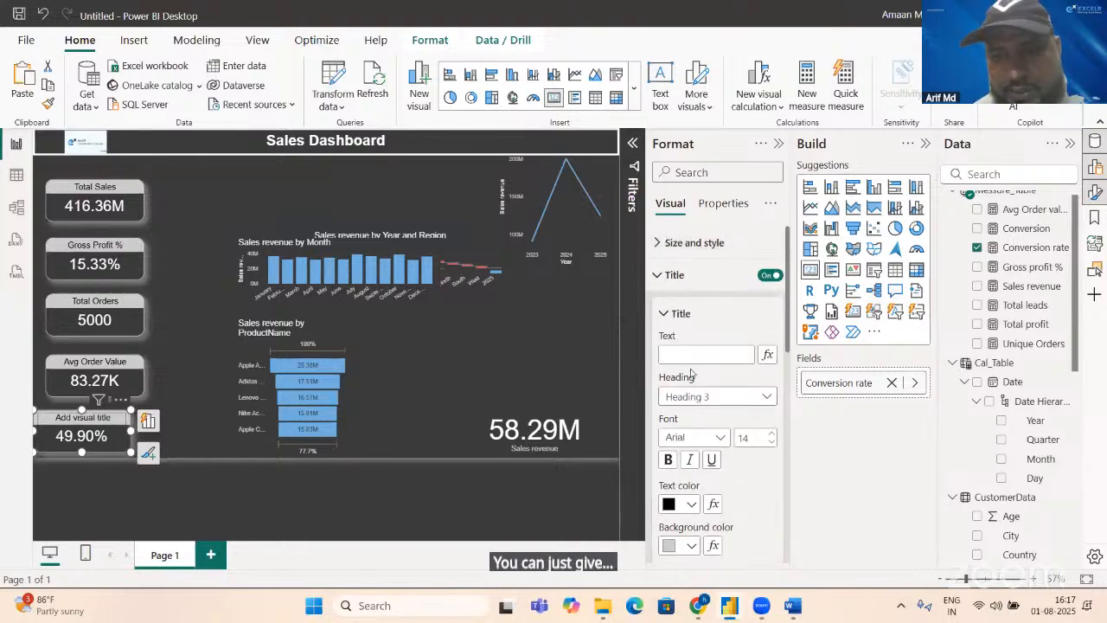
pyautogui.click(690, 357)
pyautogui.write('Cob')
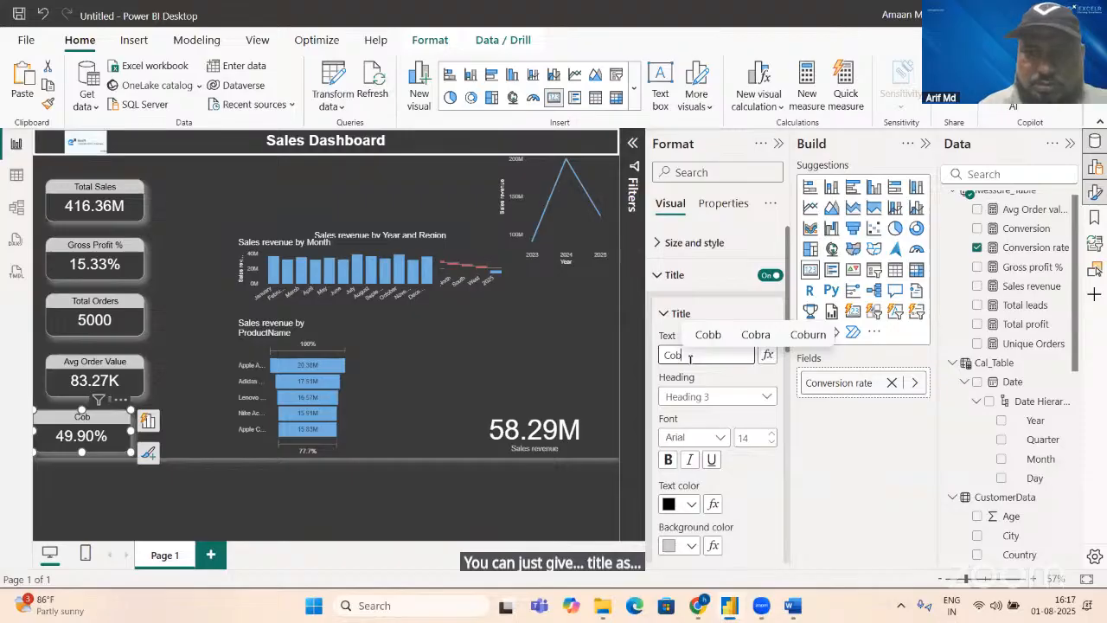
pyautogui.press('BackSpace')
pyautogui.write('vera')
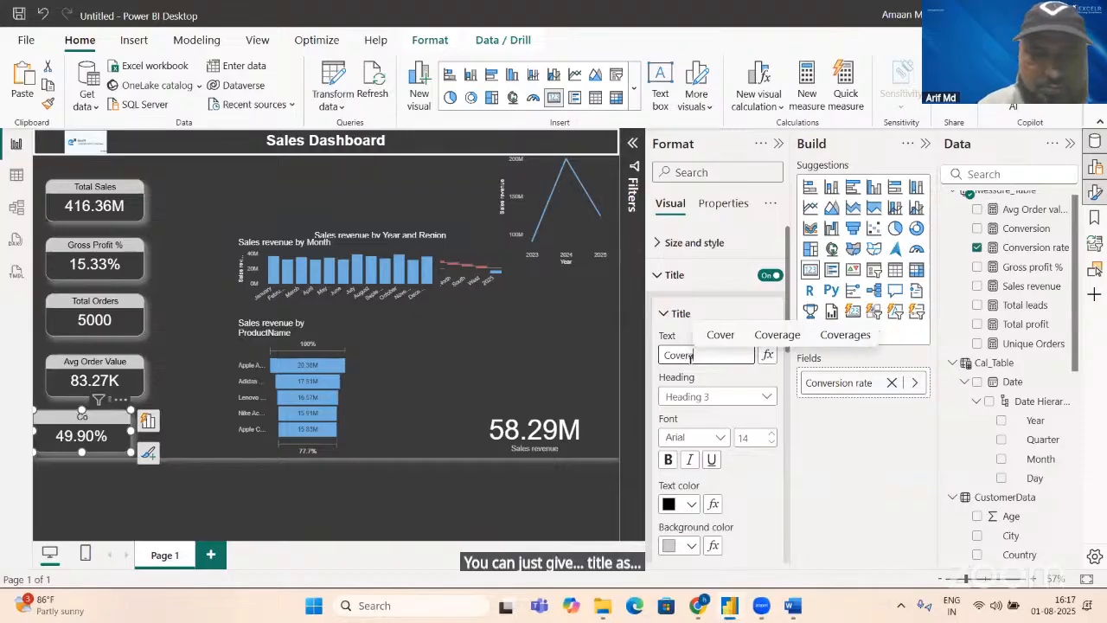
pyautogui.write('=')
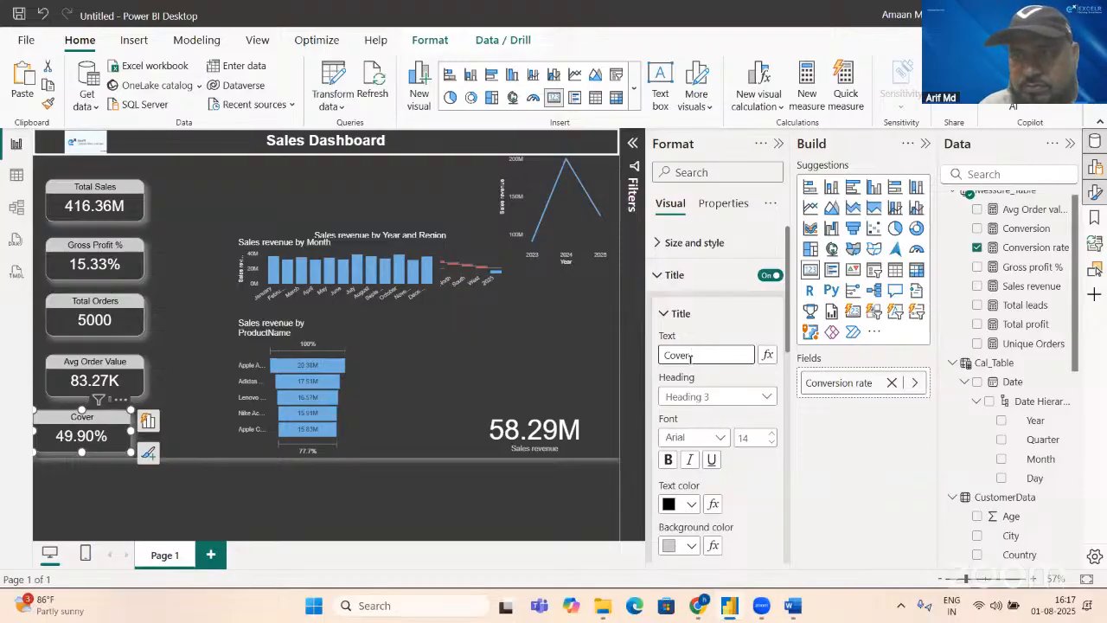
pyautogui.write('sion')
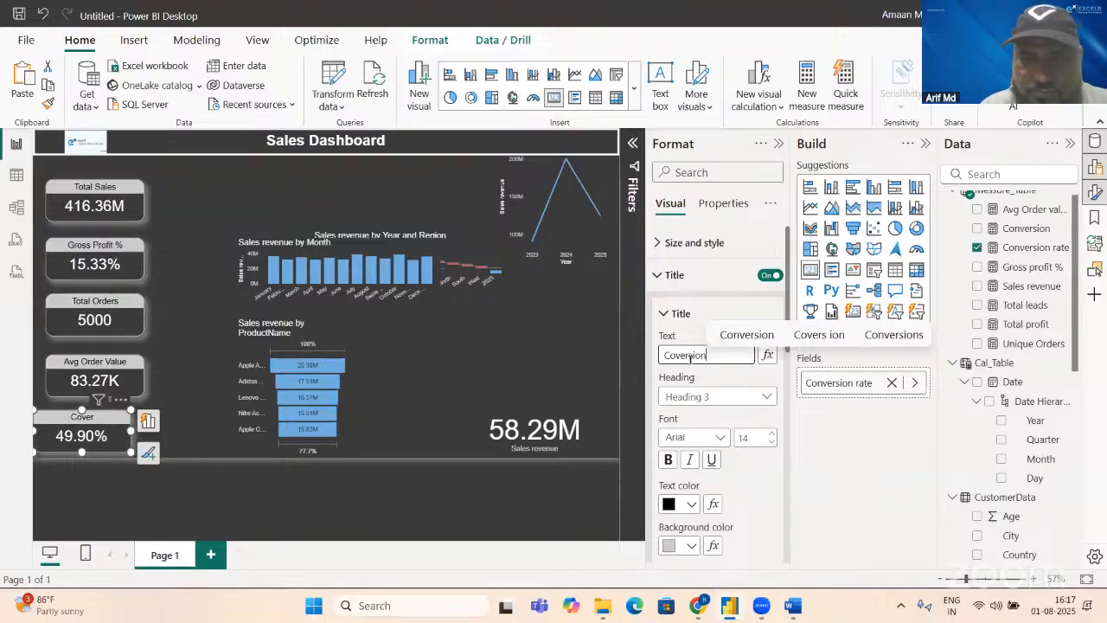
pyautogui.press('BackSpace')
pyautogui.press('BackSpace')
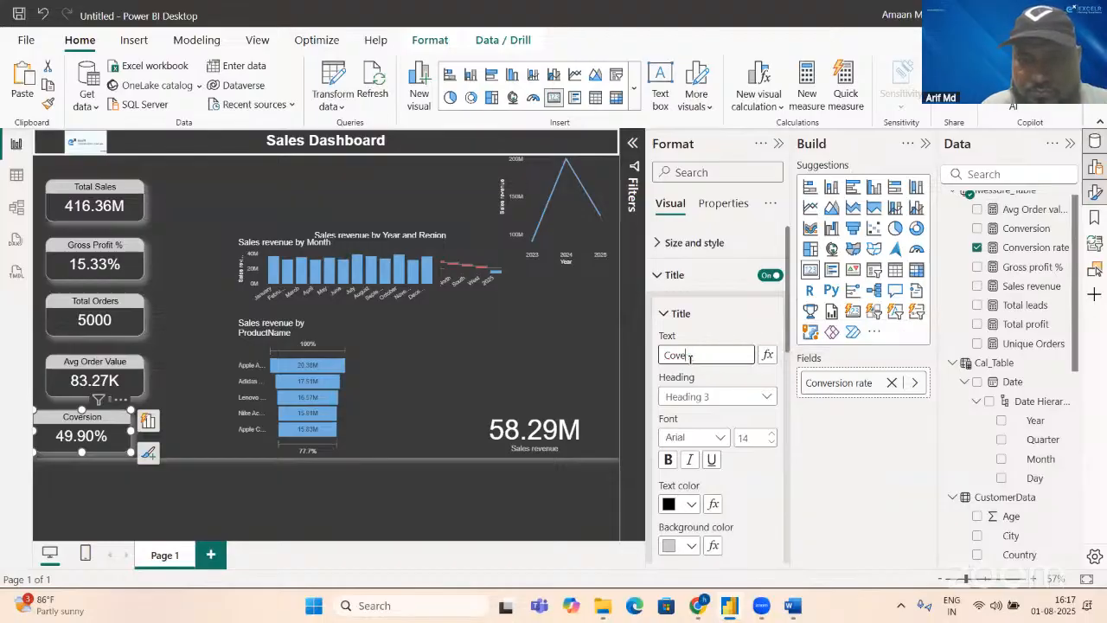
pyautogui.write('nv')
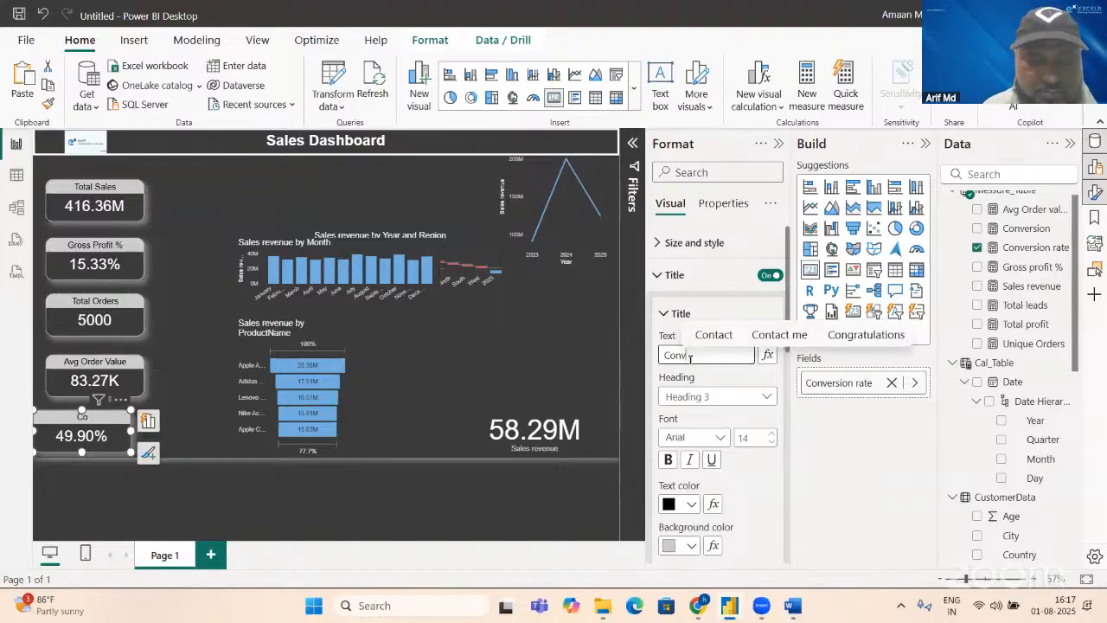
pyautogui.write('ersion ')
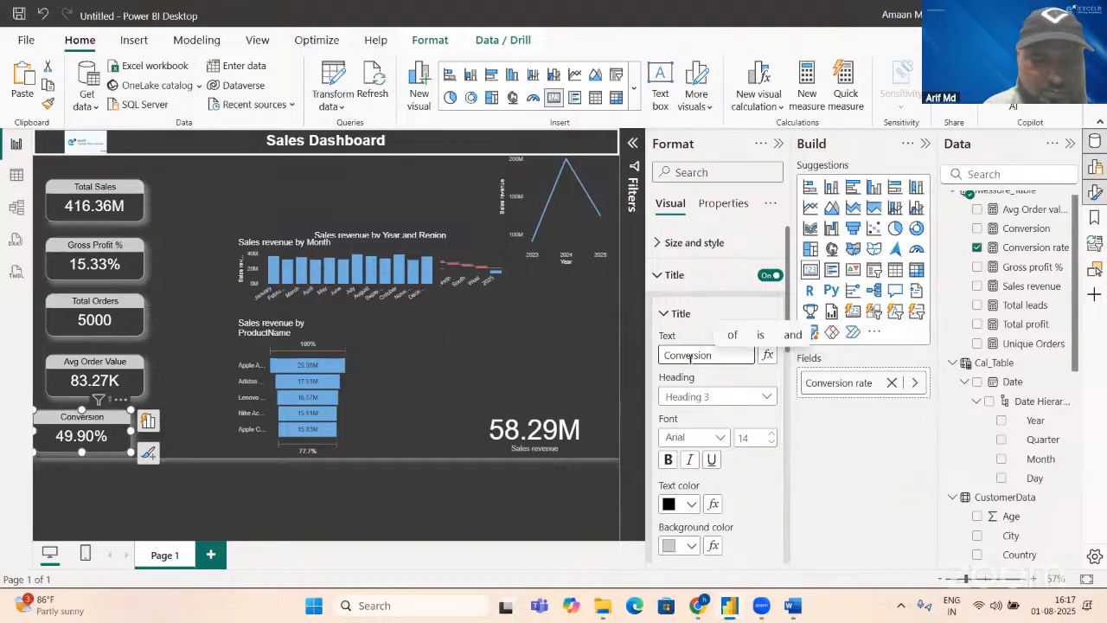
pyautogui.write('Rate')
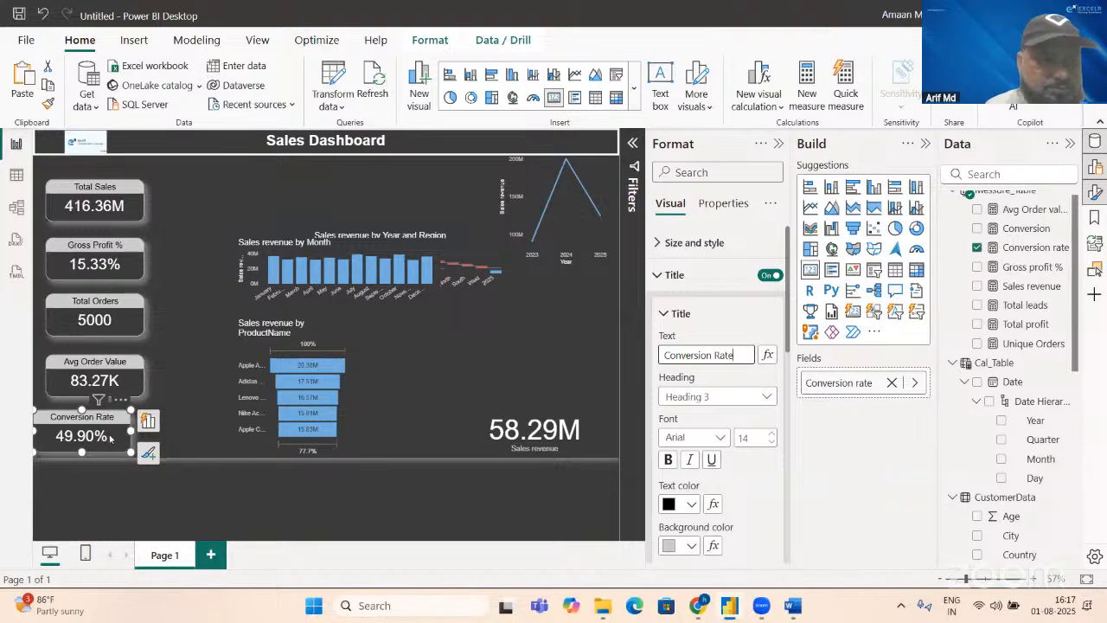
# Step: Align the Conversion Rate card with the other KPI cards and shift the whole column upward with roughly even spacing
pyautogui.moveTo(110, 439); pyautogui.dragTo(122, 440)
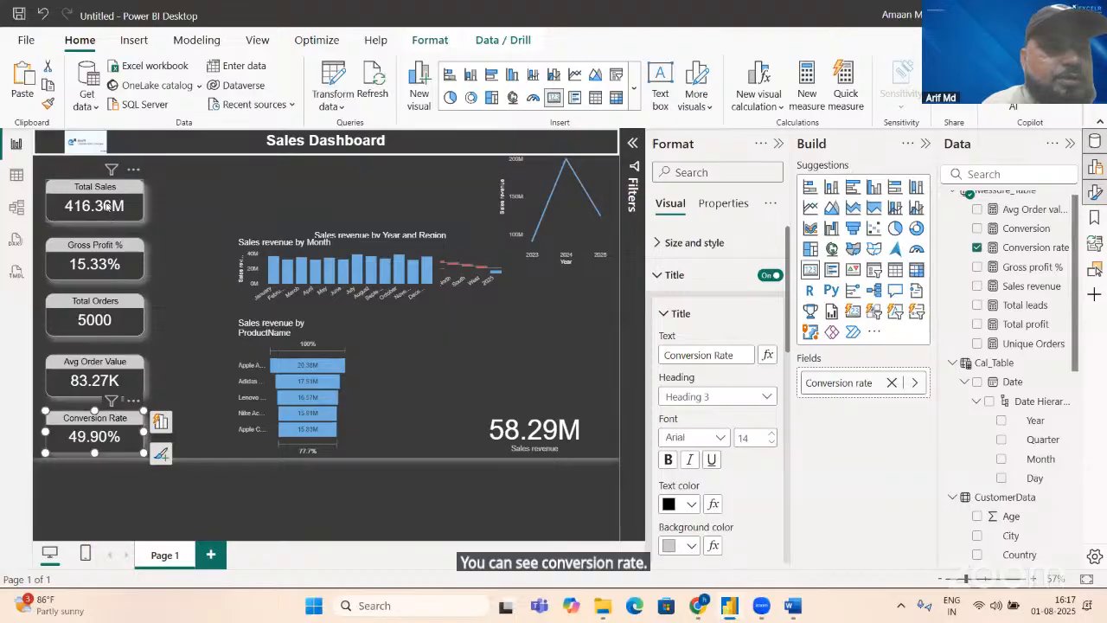
pyautogui.moveTo(107, 206); pyautogui.dragTo(109, 208)
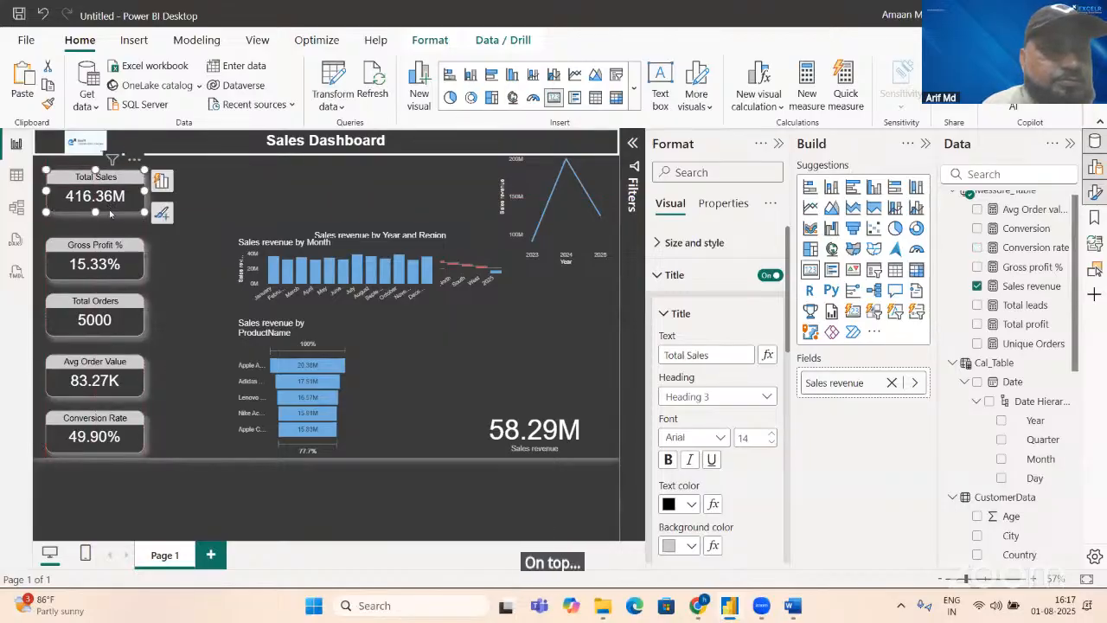
pyautogui.moveTo(108, 251); pyautogui.dragTo(107, 251)
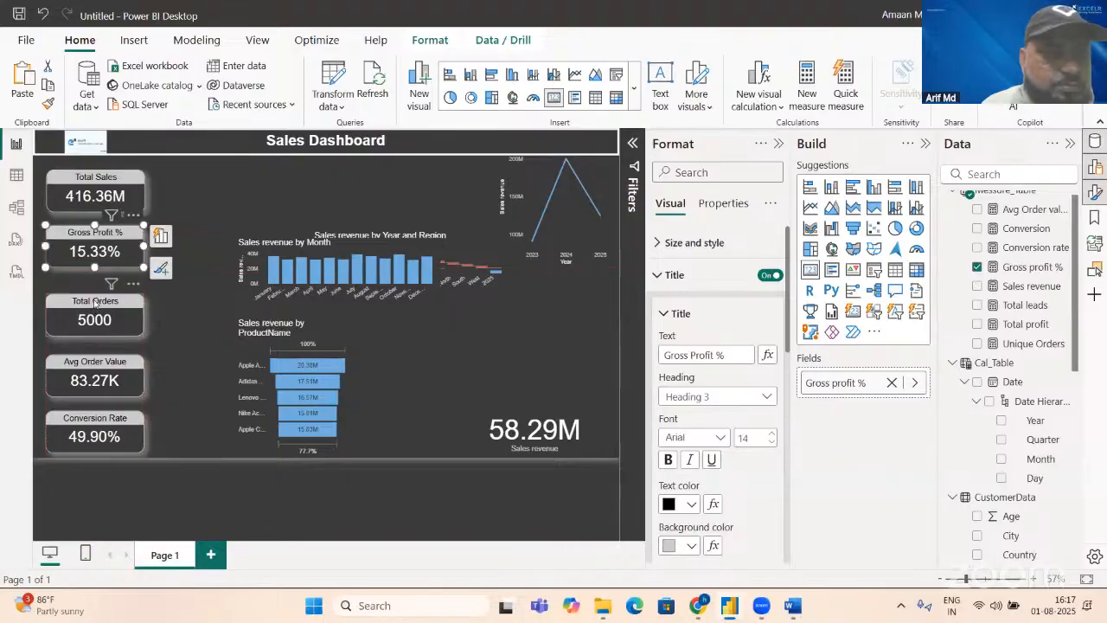
pyautogui.moveTo(94, 302); pyautogui.dragTo(93, 297)
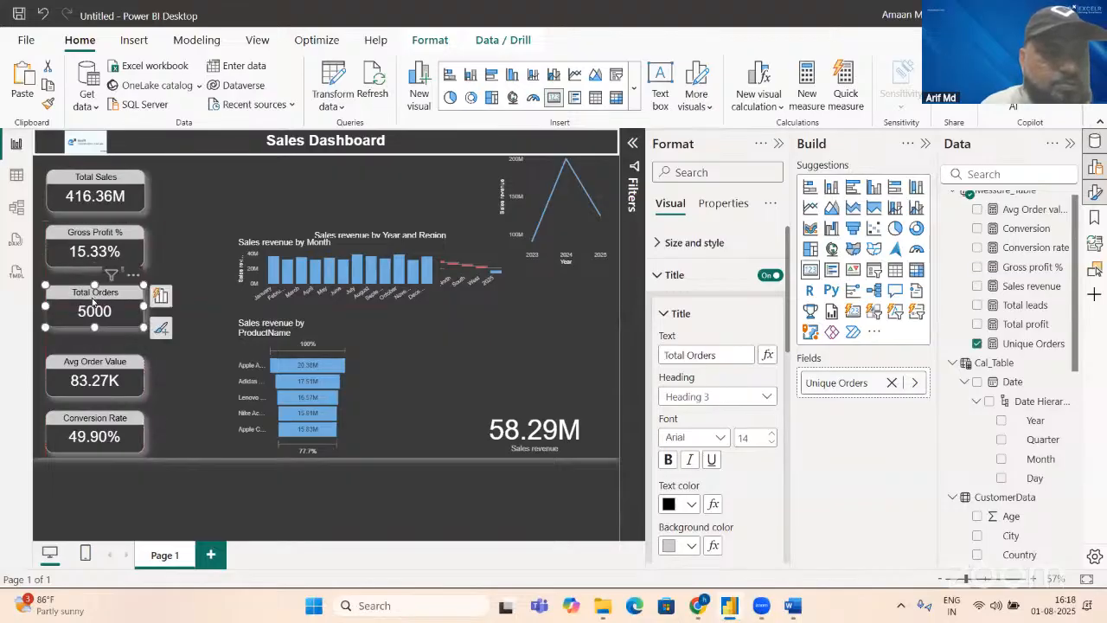
pyautogui.moveTo(84, 366); pyautogui.dragTo(82, 372)
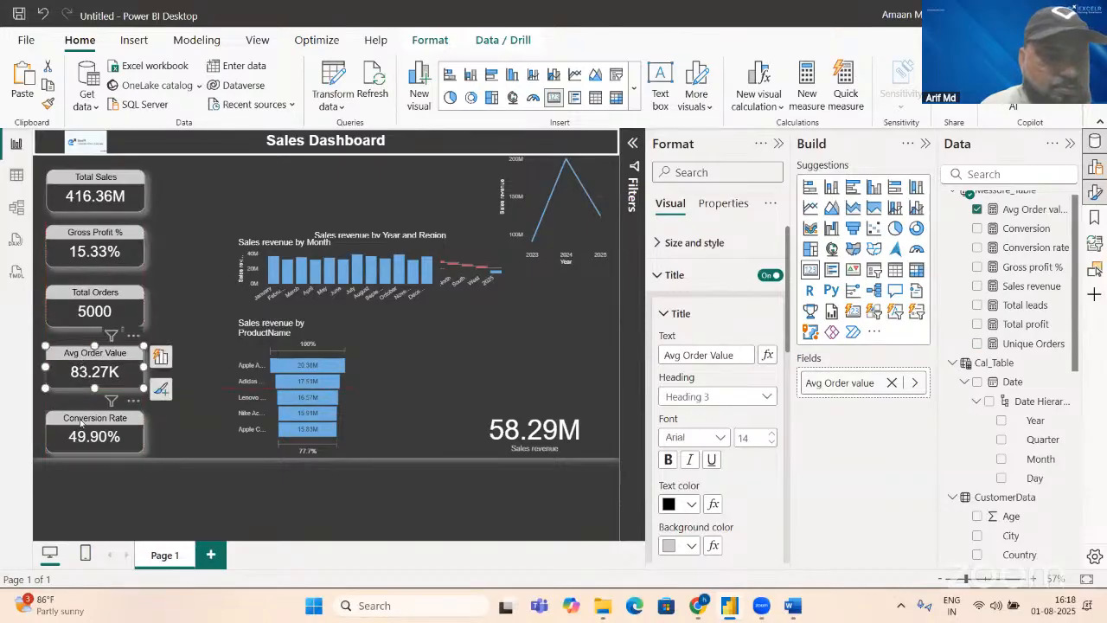
pyautogui.moveTo(80, 422); pyautogui.dragTo(76, 416)
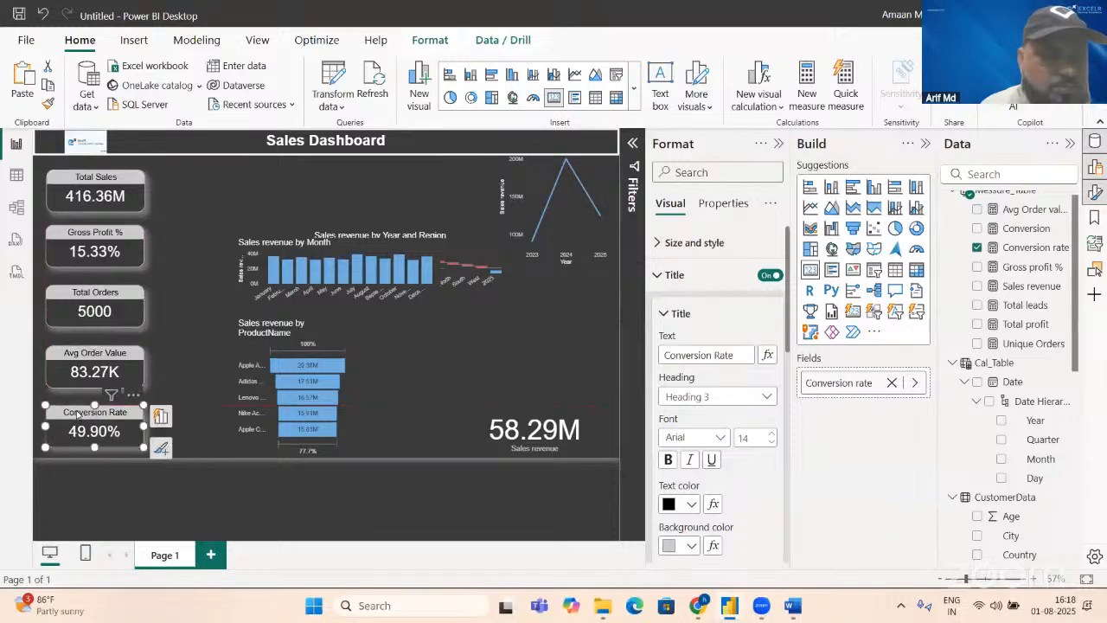
pyautogui.click(185, 293)
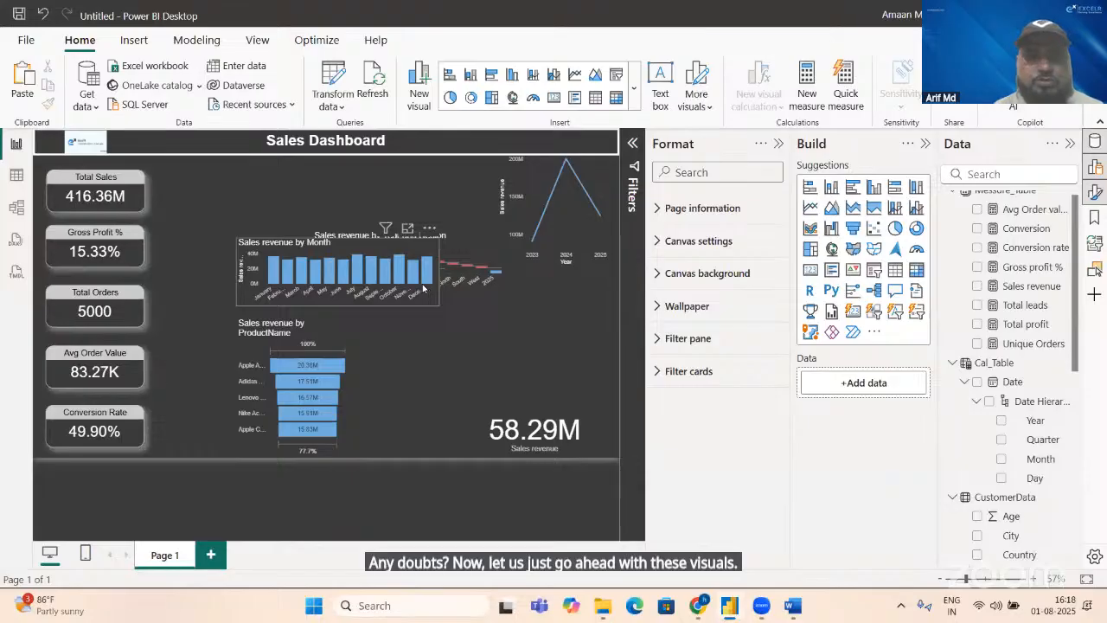
# Step: Rearrange the charts beside the KPI cards, stacking the month column chart, year line chart and waterfall, with the product funnel to their right
pyautogui.moveTo(418, 299); pyautogui.dragTo(337, 232)
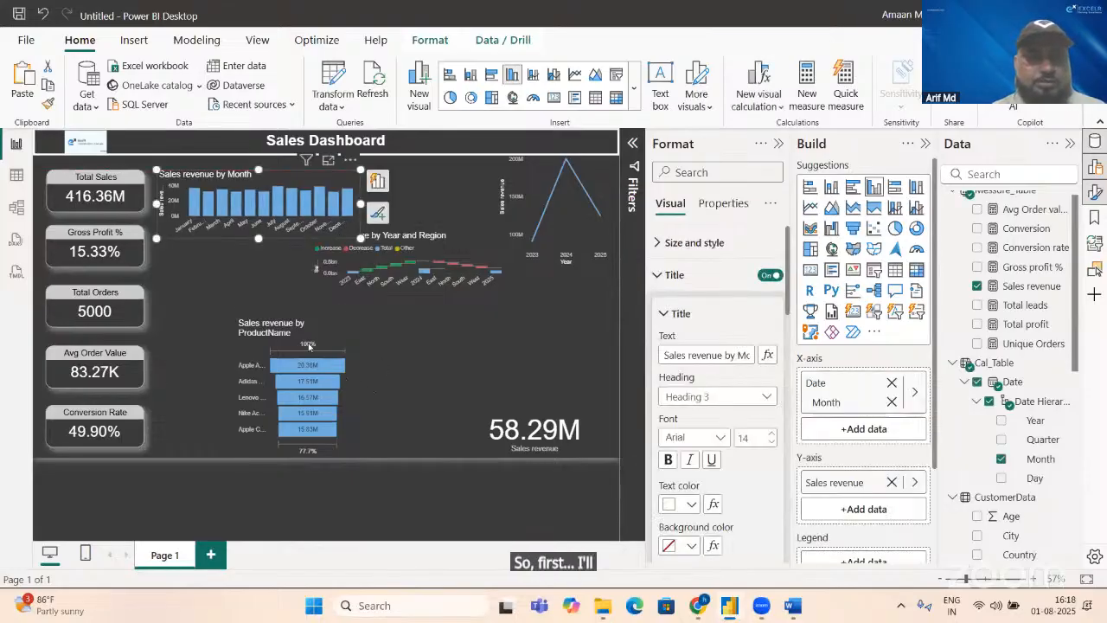
pyautogui.click(275, 300)
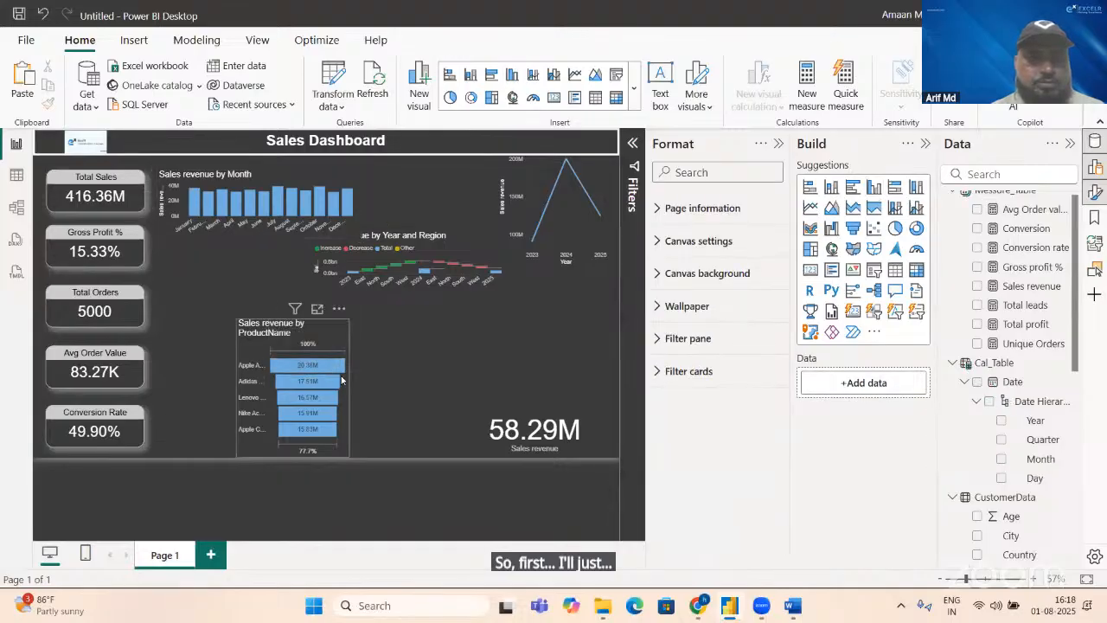
pyautogui.moveTo(327, 367); pyautogui.dragTo(425, 364)
pyautogui.moveTo(499, 362); pyautogui.dragTo(497, 346)
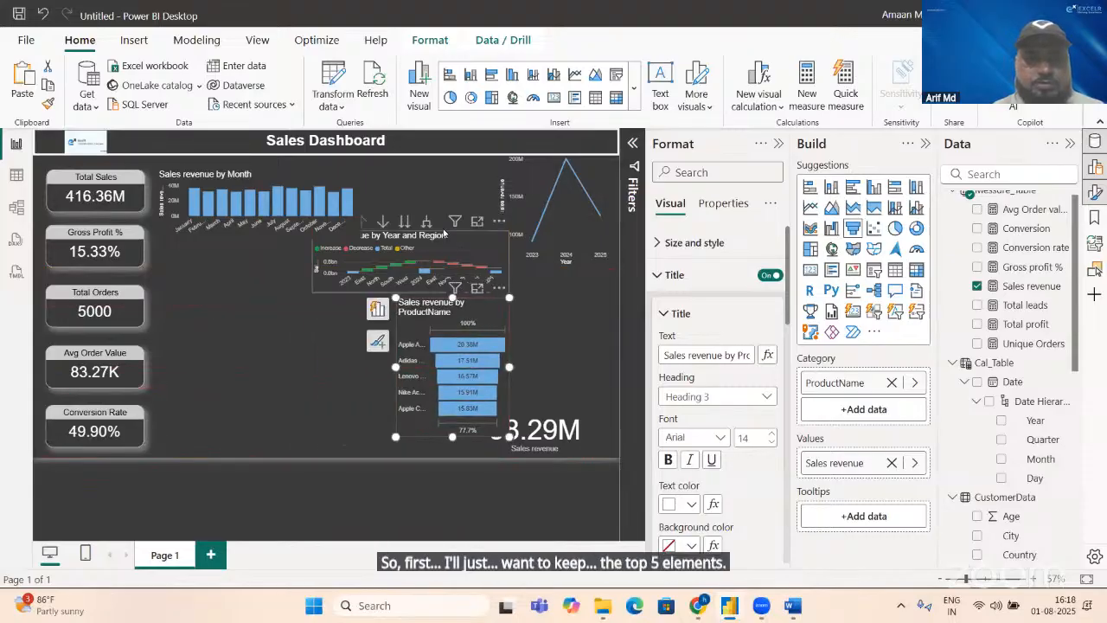
pyautogui.moveTo(311, 293); pyautogui.dragTo(169, 430)
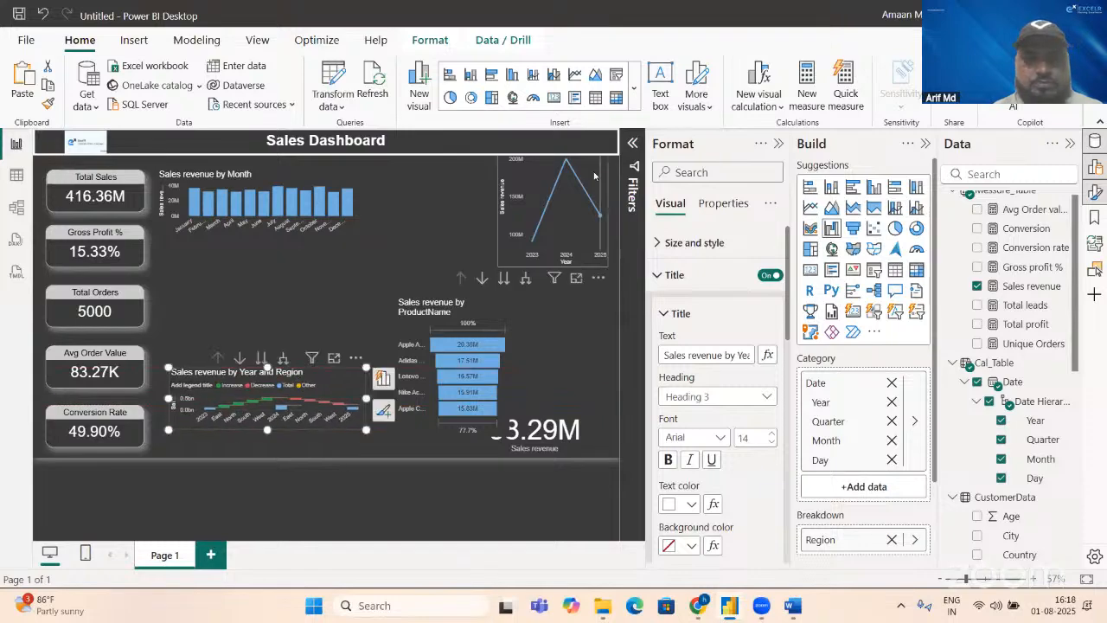
pyautogui.moveTo(593, 175); pyautogui.dragTo(278, 283)
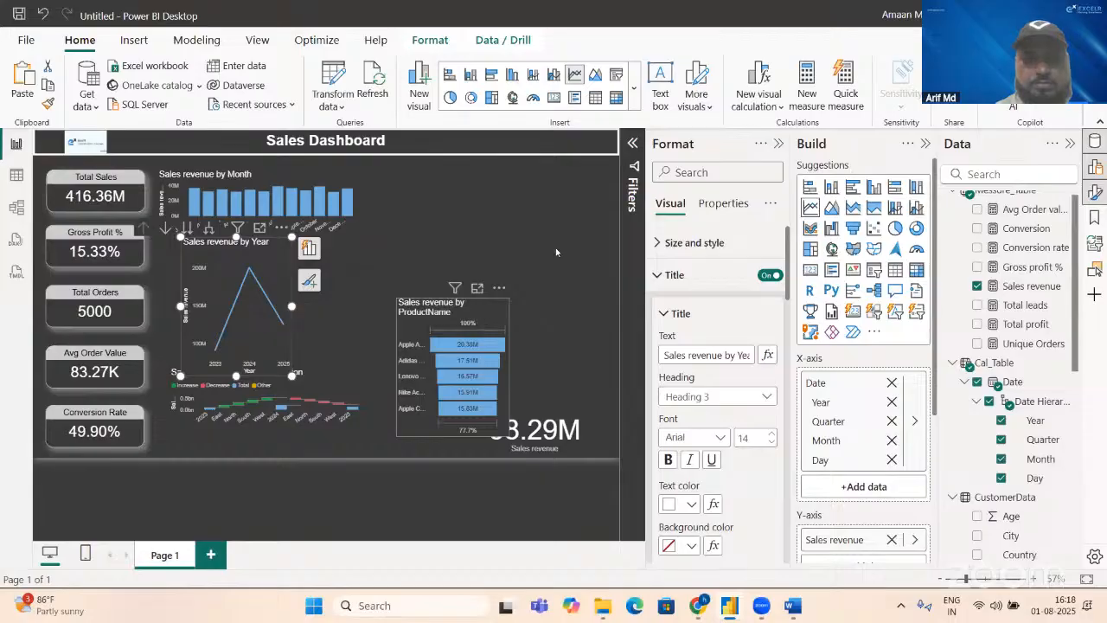
# Step: Enlarge the product funnel to fill the report page's right side, convert it to a clustered bar chart and widen it slightly
pyautogui.moveTo(487, 305); pyautogui.dragTo(573, 173)
pyautogui.moveTo(612, 393); pyautogui.dragTo(620, 456)
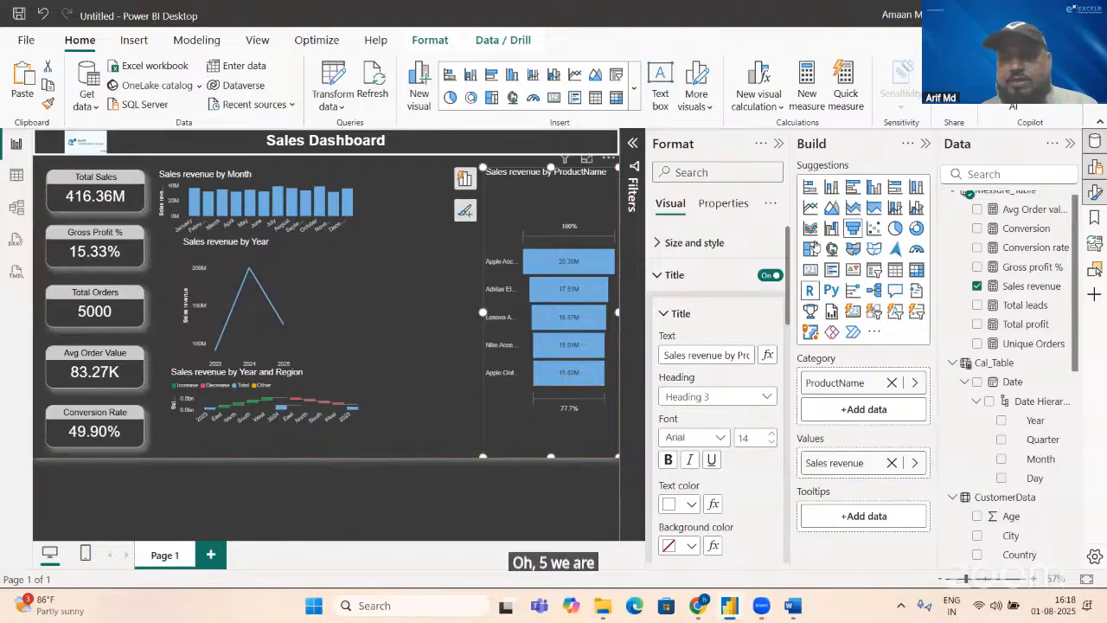
pyautogui.click(852, 188)
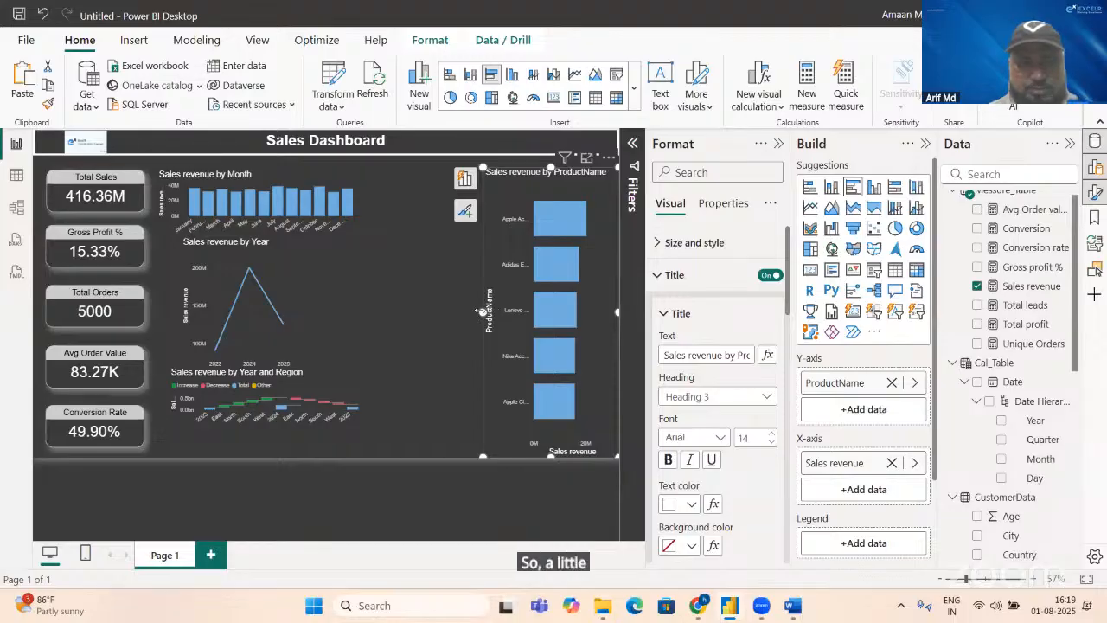
pyautogui.moveTo(482, 312); pyautogui.dragTo(459, 312)
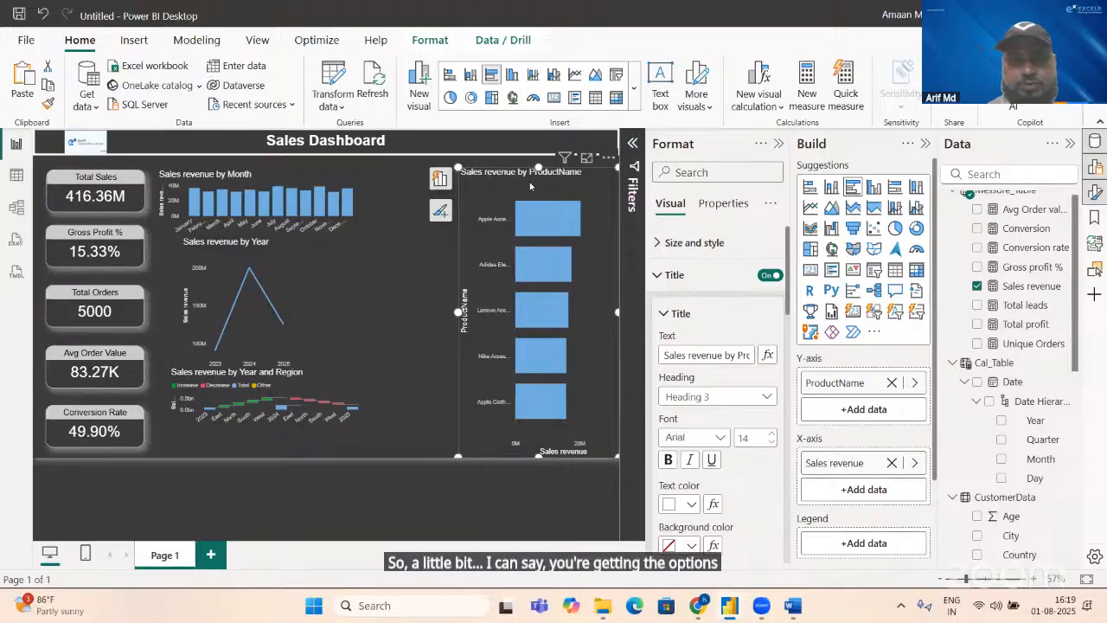
# Step: Try the product sales chart as a treemap and return it to a clustered bar chart
pyautogui.click(811, 249)
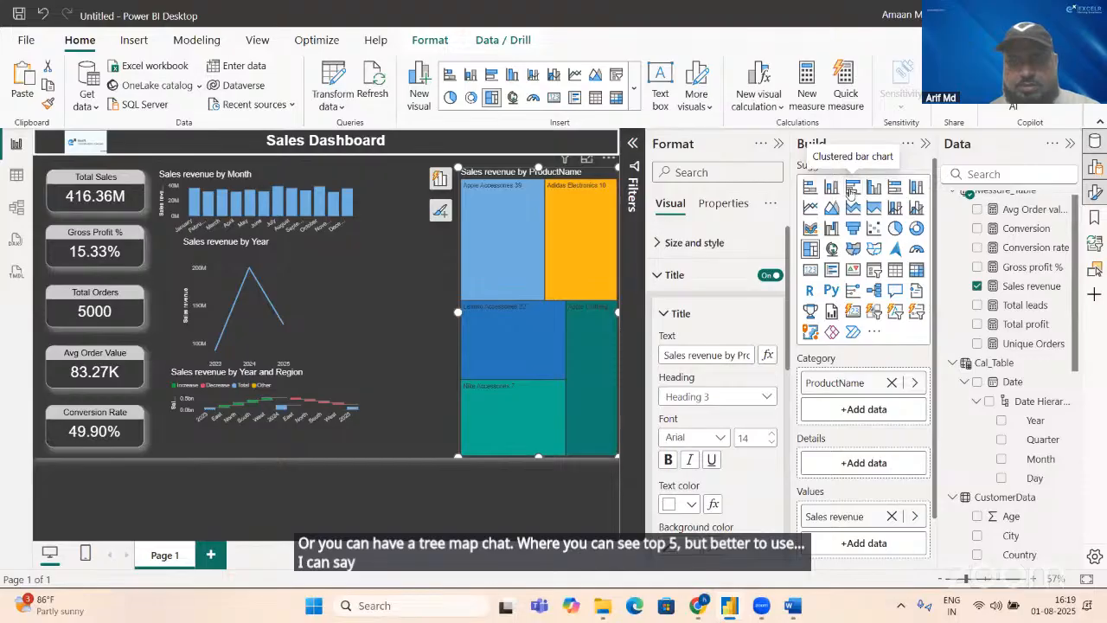
pyautogui.click(852, 188)
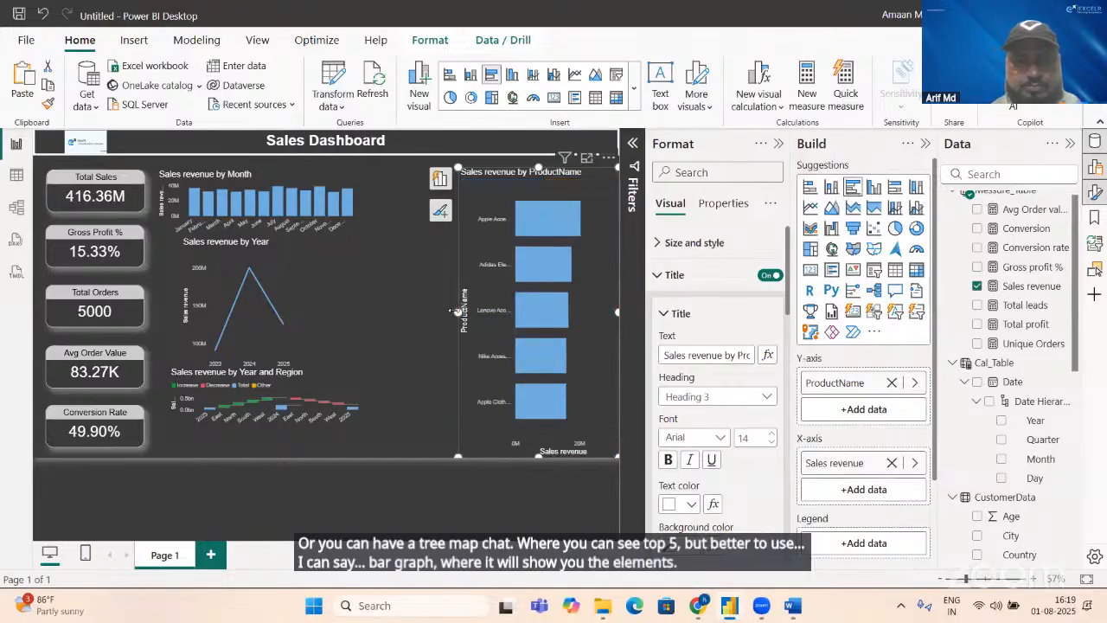
# Step: Narrow the product bar chart slightly and reduce its height so it occupies only the lower-right area of the dashboard
pyautogui.moveTo(457, 311); pyautogui.dragTo(465, 308)
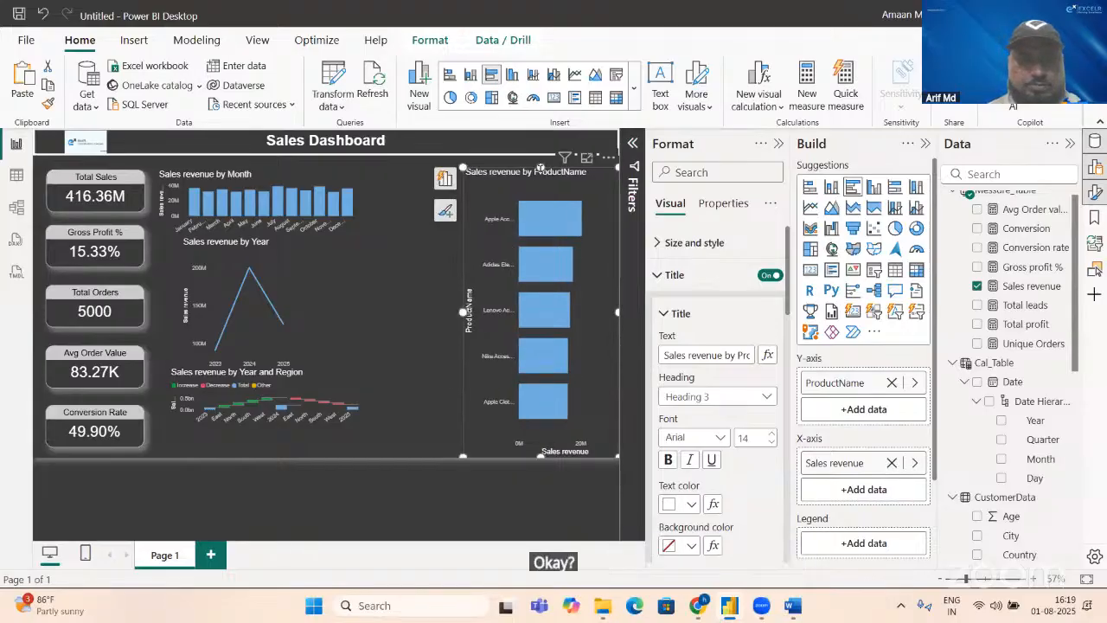
pyautogui.moveTo(540, 167); pyautogui.dragTo(520, 265)
pyautogui.click(522, 298)
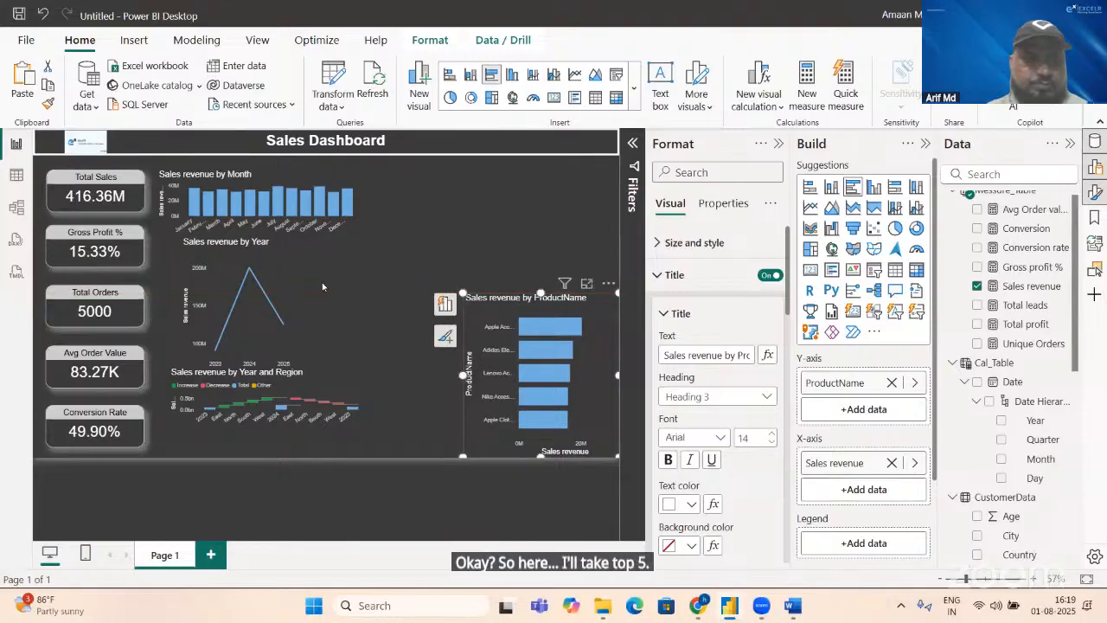
# Step: Place the product bar chart beside the upper KPI cards, the month chart at the page's upper right and the year line chart at lower centre
pyautogui.moveTo(260, 208); pyautogui.dragTo(500, 206)
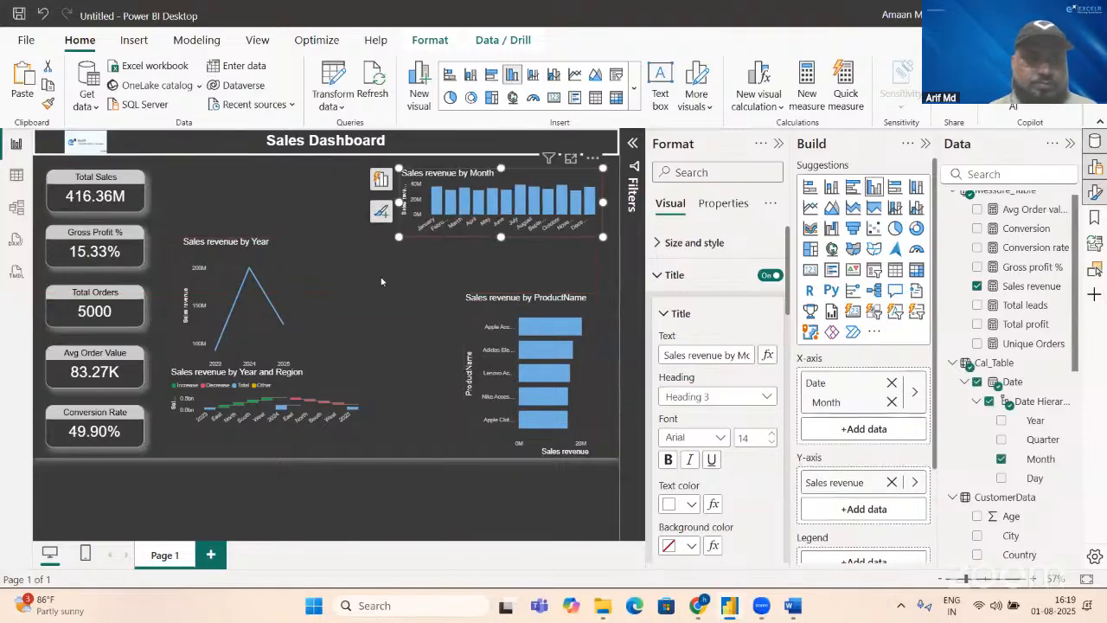
pyautogui.moveTo(276, 260); pyautogui.dragTo(439, 344)
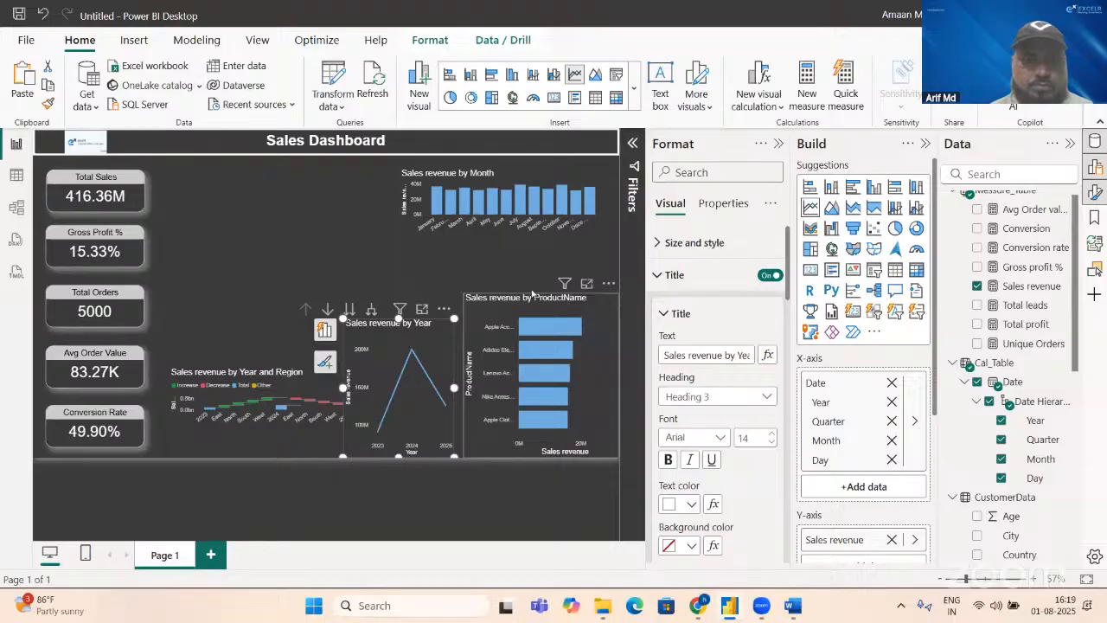
pyautogui.moveTo(584, 306); pyautogui.dragTo(283, 184)
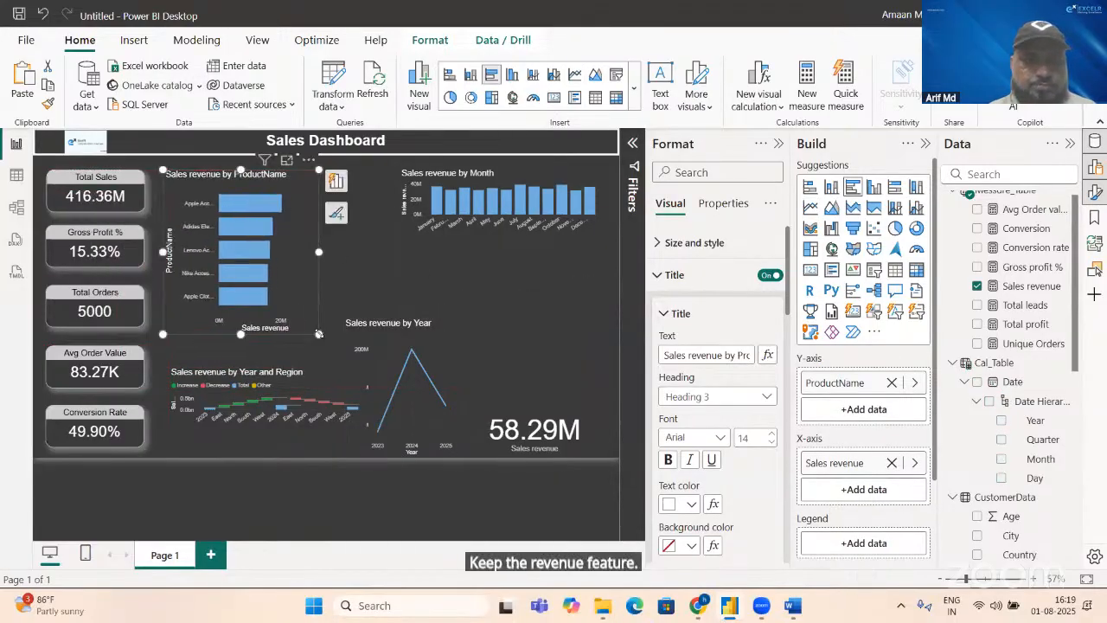
# Step: Copy the Gross Profit % card's formatting onto the product bar chart with the Format Painter
pyautogui.click(121, 264)
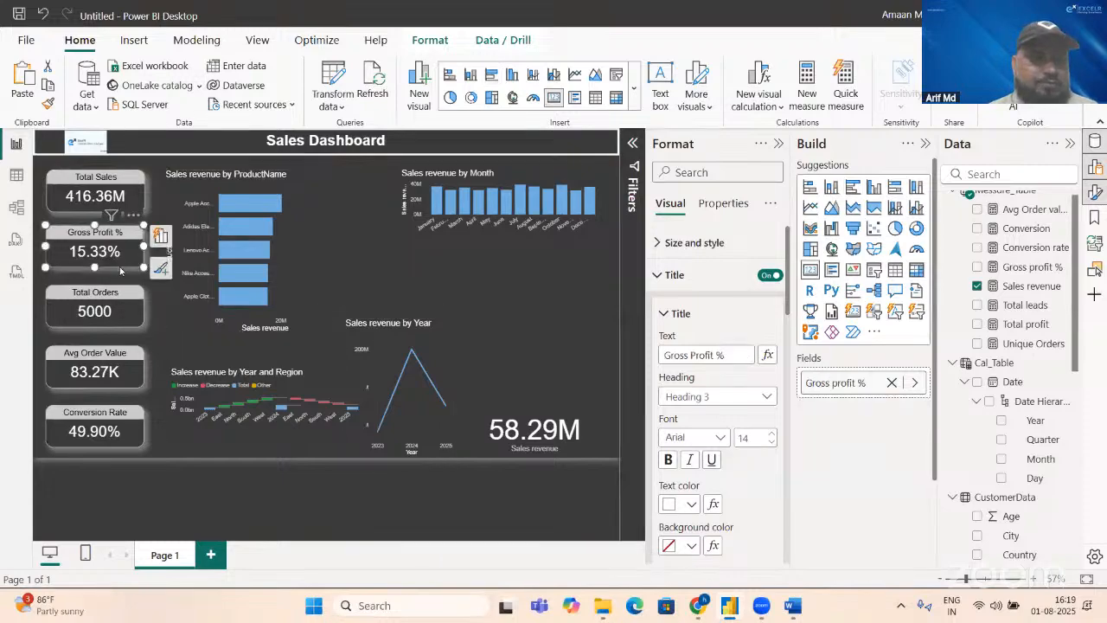
pyautogui.click(48, 104)
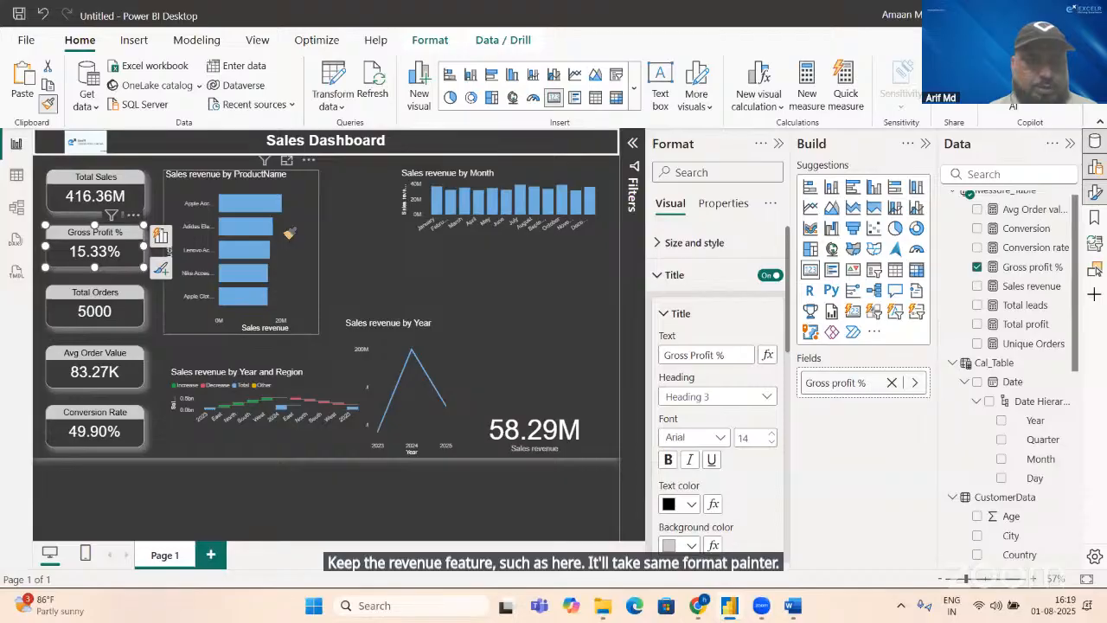
pyautogui.click(289, 234)
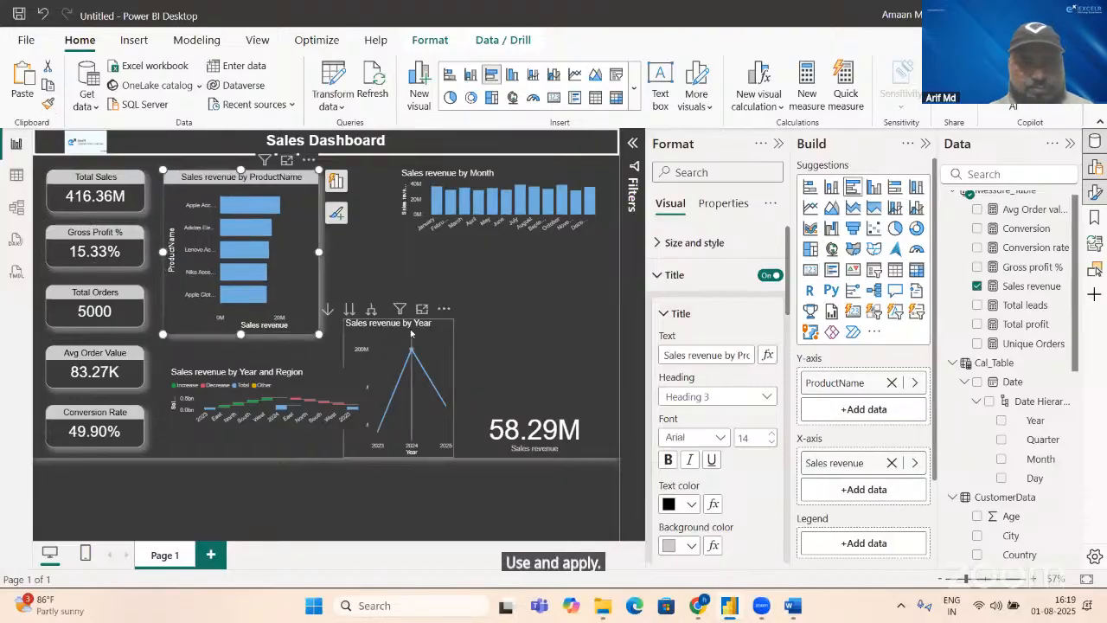
# Step: Move the Sales revenue by Year line chart to the lower-right area of the dashboard, below the month chart
pyautogui.click(457, 345)
pyautogui.moveTo(458, 345); pyautogui.dragTo(566, 334)
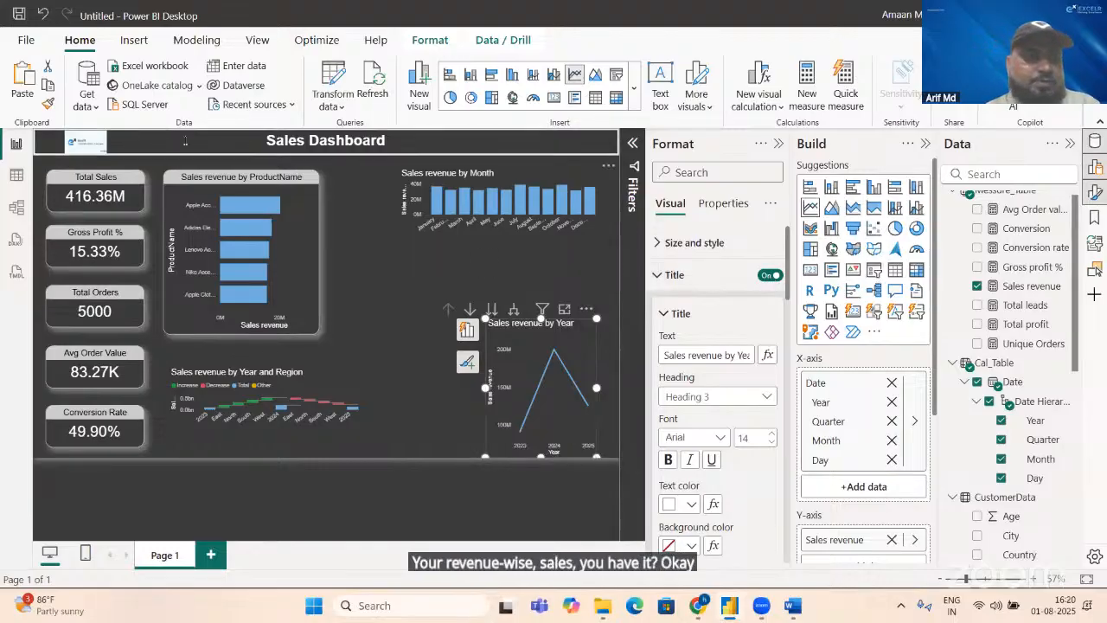
# Step: Try to copy the product bar chart's formatting onto the month chart with the Format Painter, and shift the month chart down toward the product chart
pyautogui.click(47, 107)
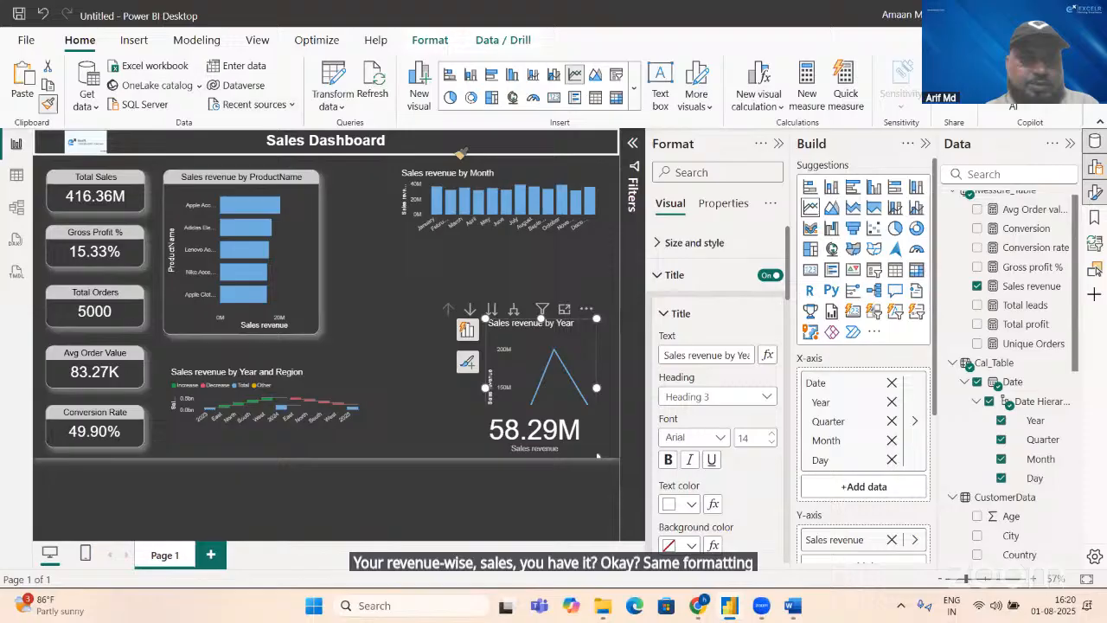
pyautogui.click(503, 166)
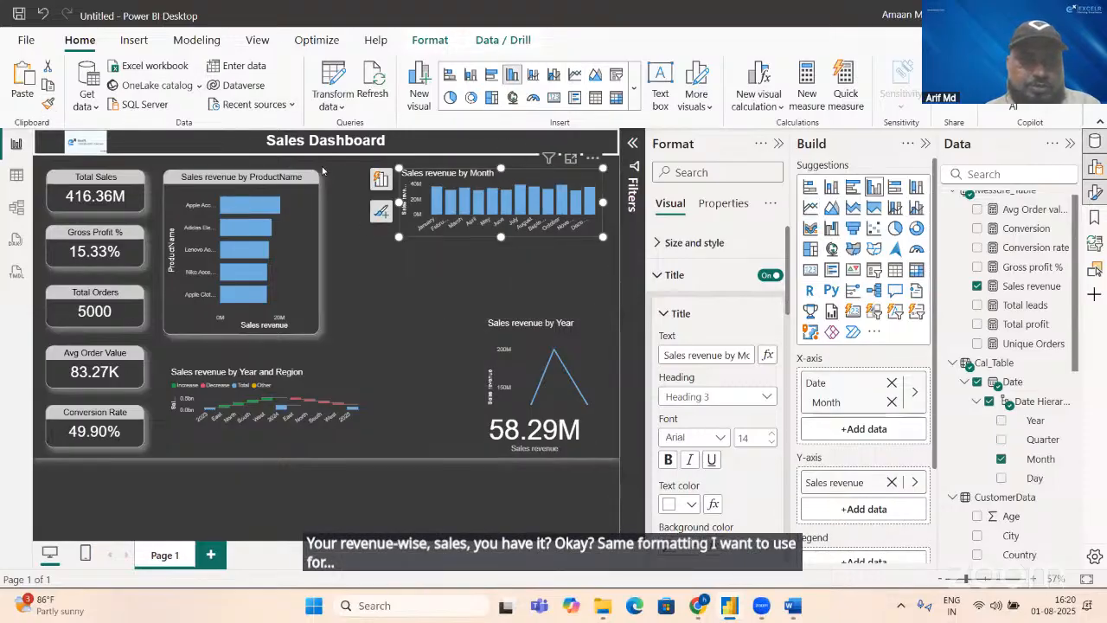
pyautogui.click(300, 240)
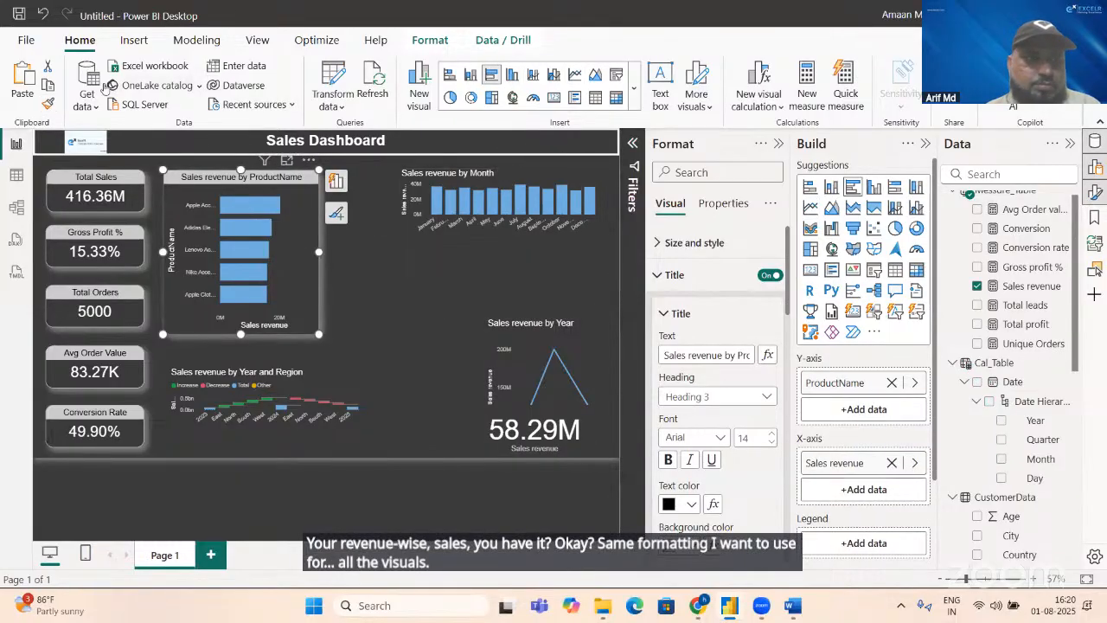
pyautogui.click(49, 105)
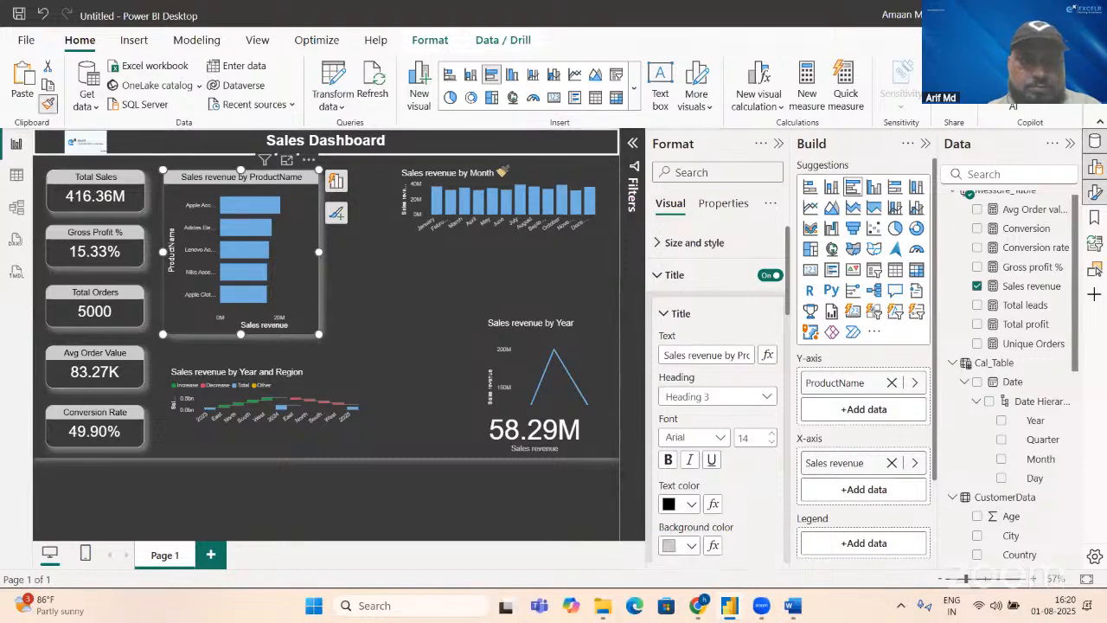
pyautogui.click(500, 170)
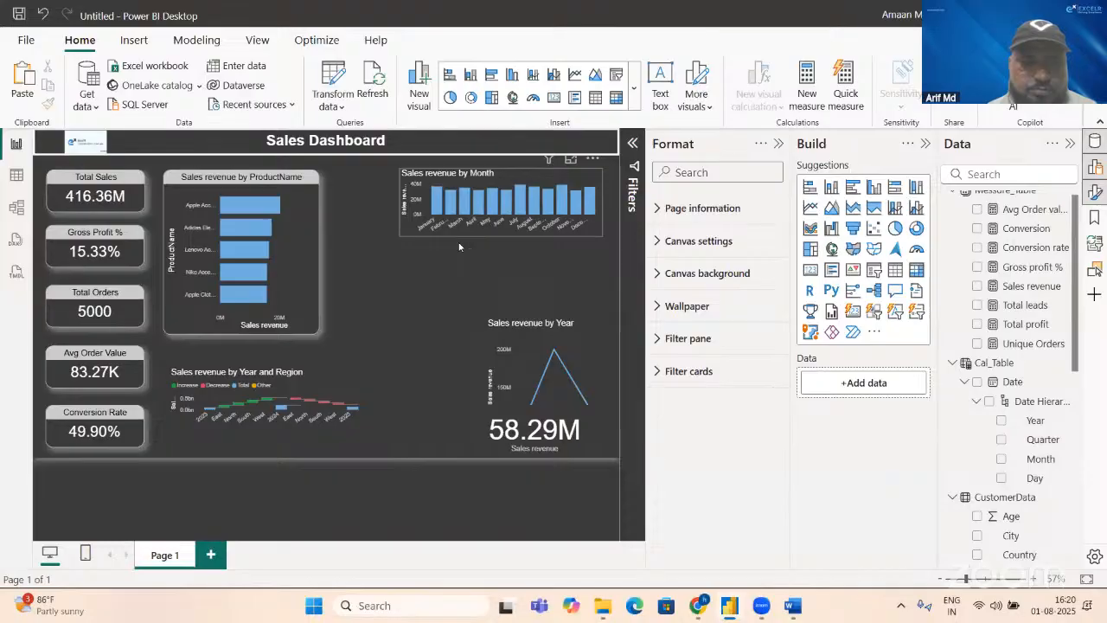
pyautogui.moveTo(459, 246); pyautogui.dragTo(425, 269)
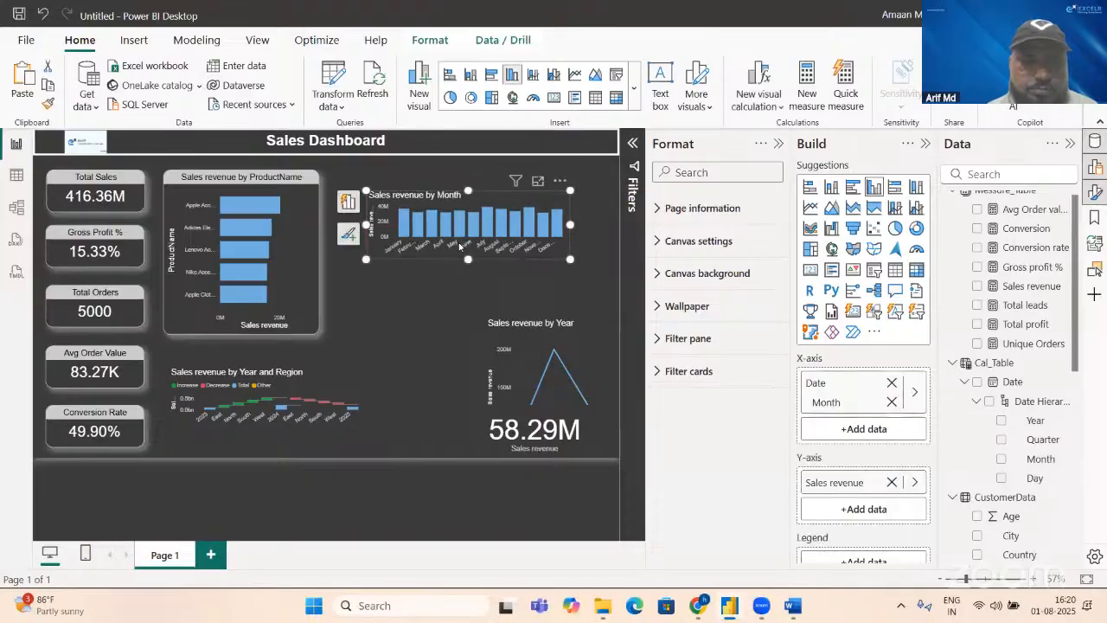
# Step: Copy the product bar chart's formatting onto the Sales revenue by Month chart with the Format Painter
pyautogui.click(310, 237)
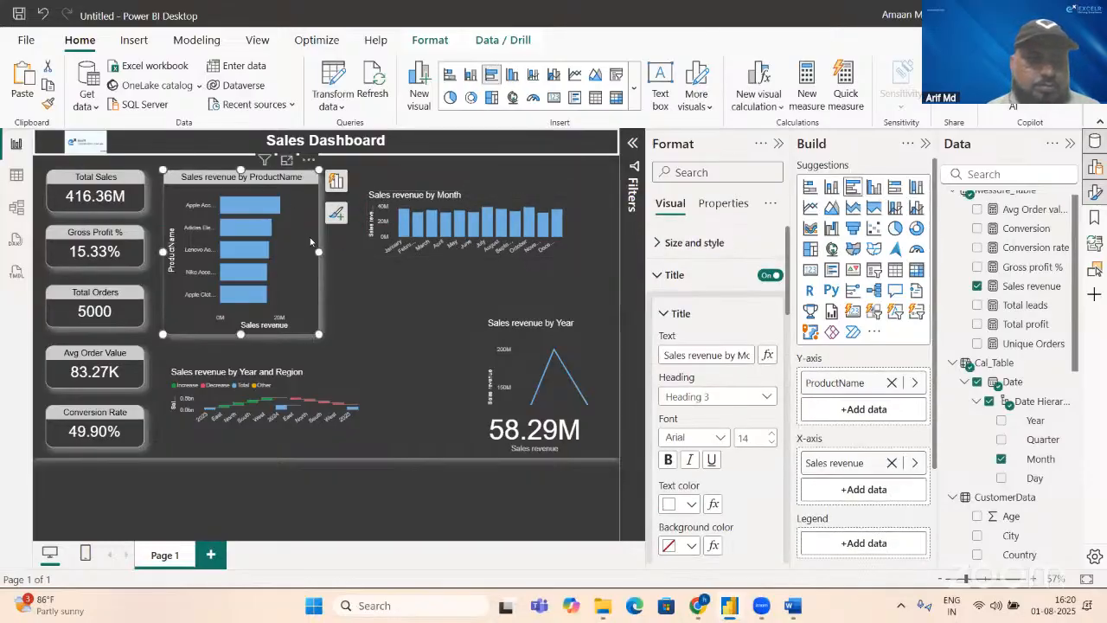
pyautogui.click(26, 40)
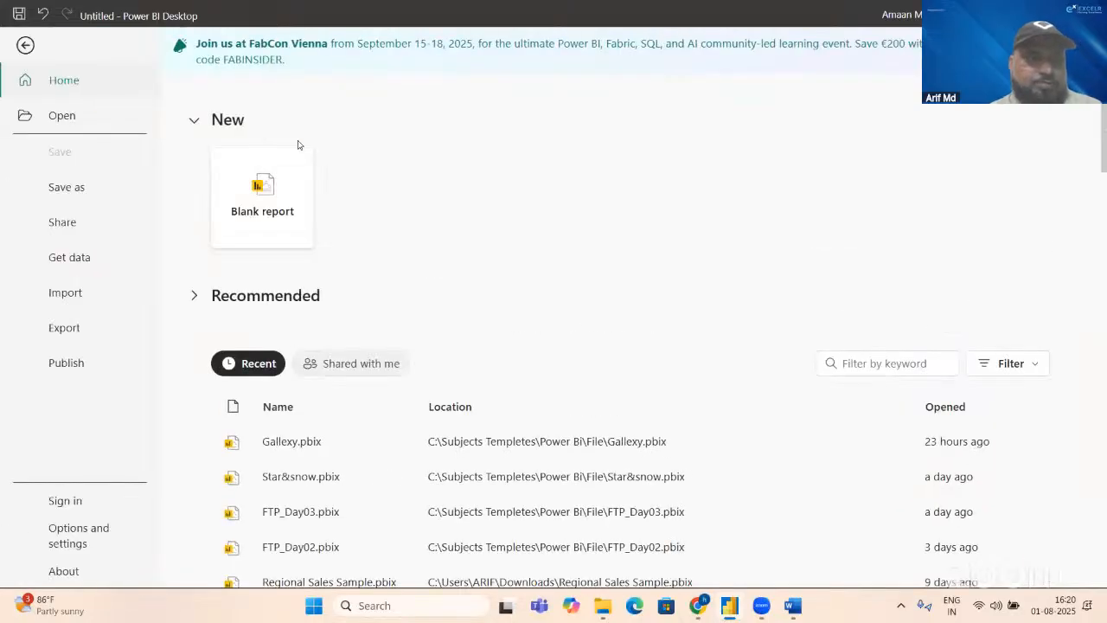
pyautogui.press('Escape')
pyautogui.click(80, 40)
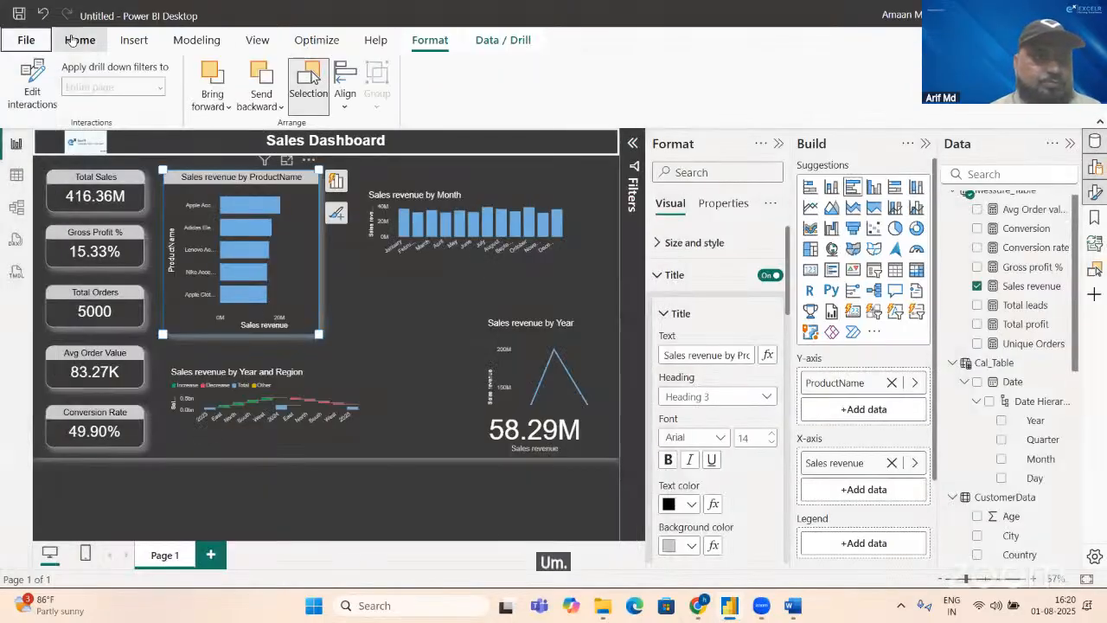
pyautogui.click(48, 104)
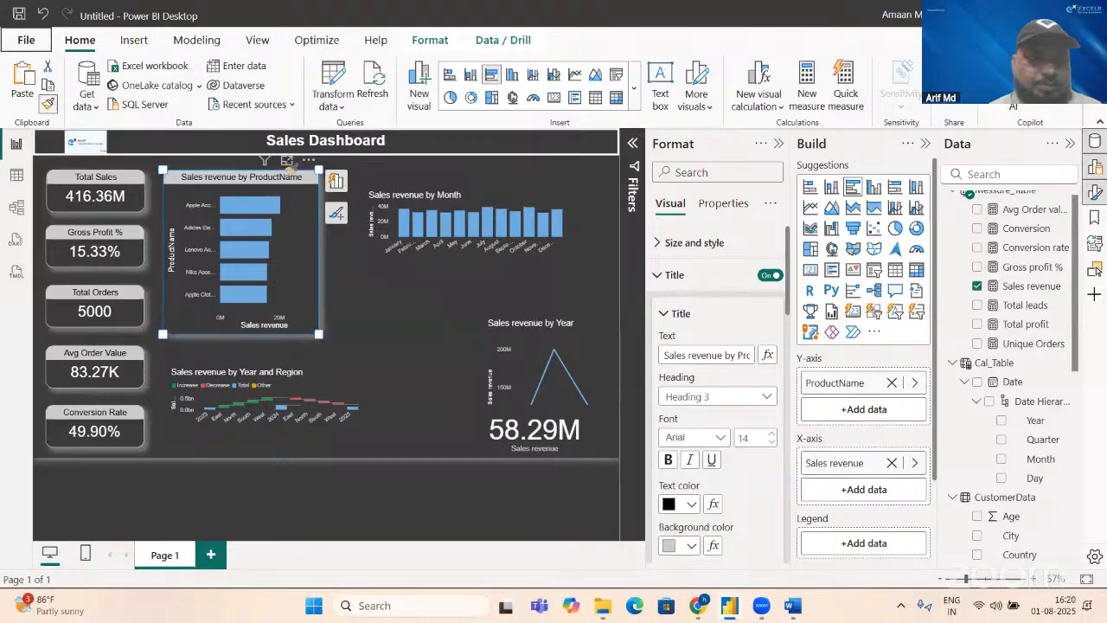
pyautogui.click(463, 198)
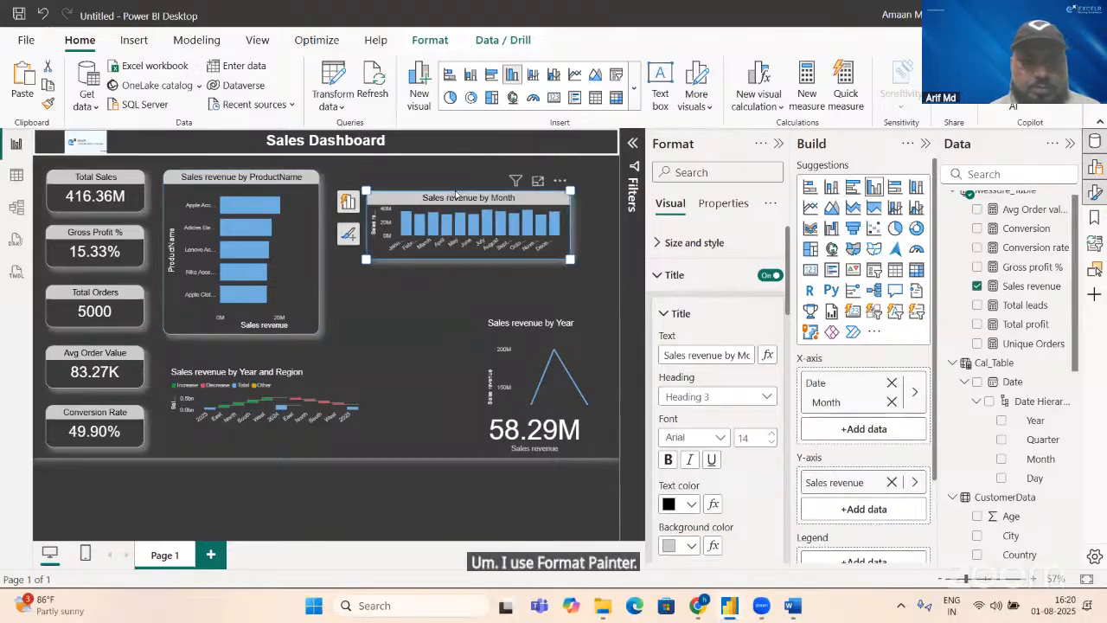
# Step: Copy the month chart's formatting onto the year line chart, and from there onto the Year and Region waterfall chart, with the Format Painter
pyautogui.click(49, 104)
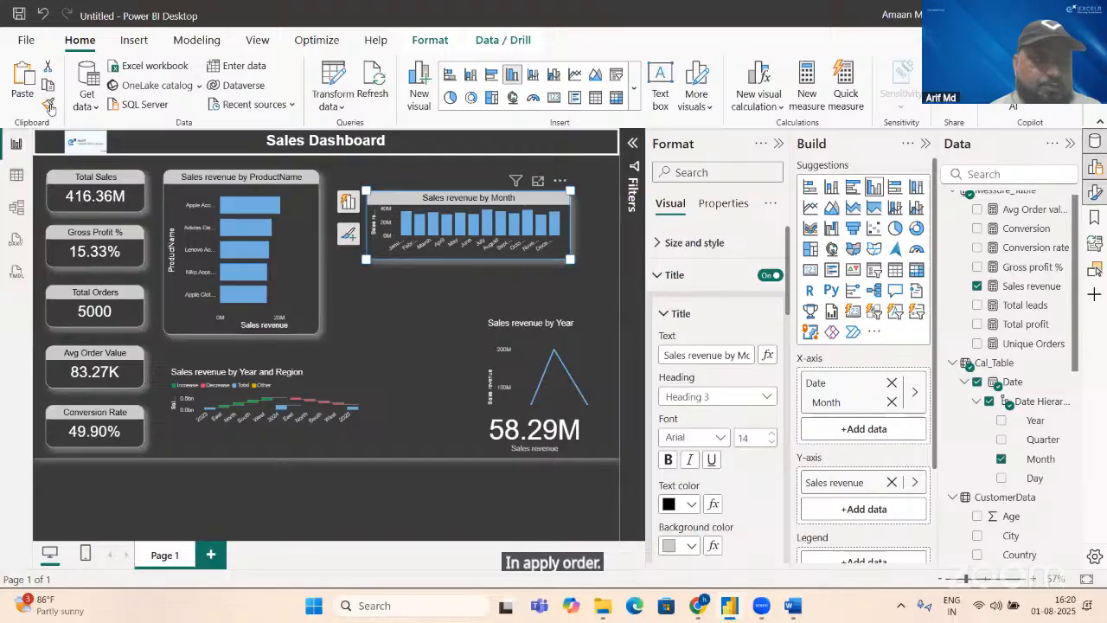
pyautogui.click(529, 335)
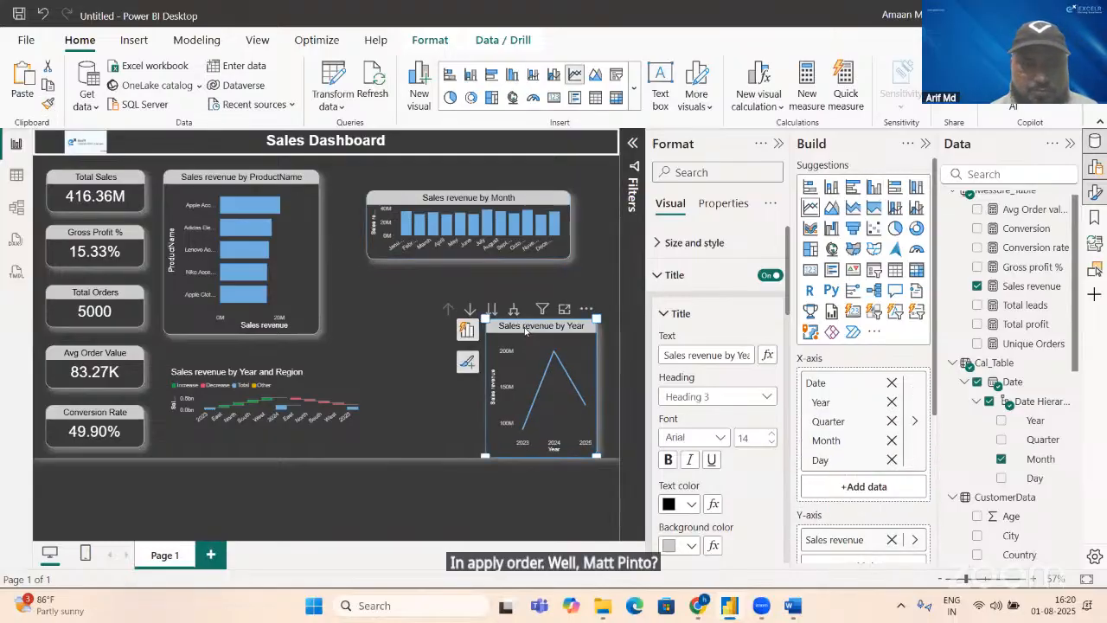
pyautogui.click(48, 104)
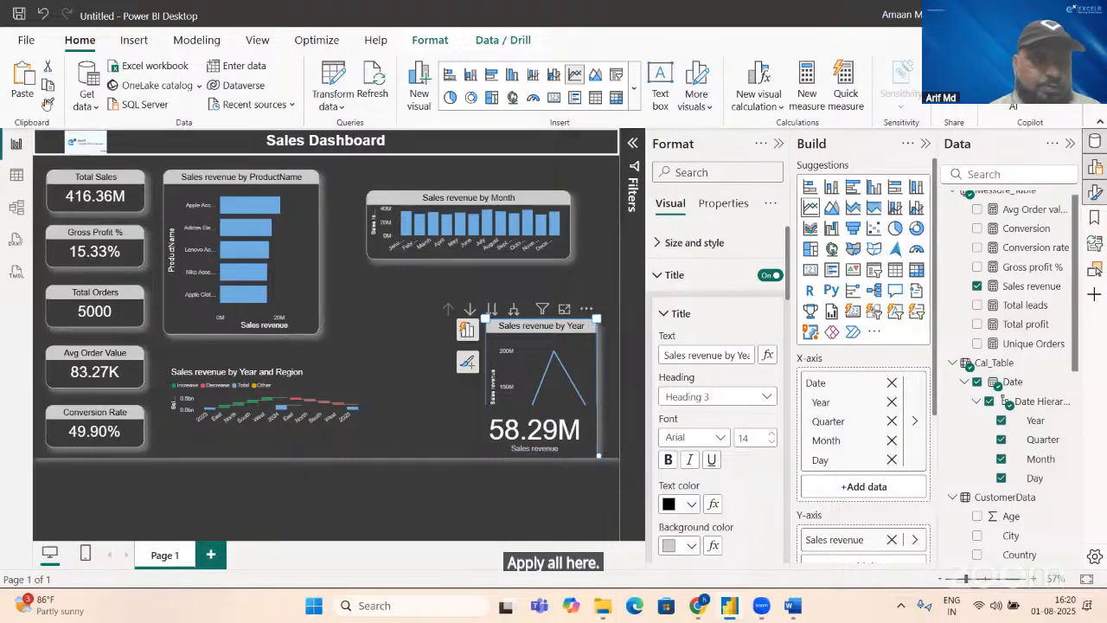
pyautogui.click(313, 369)
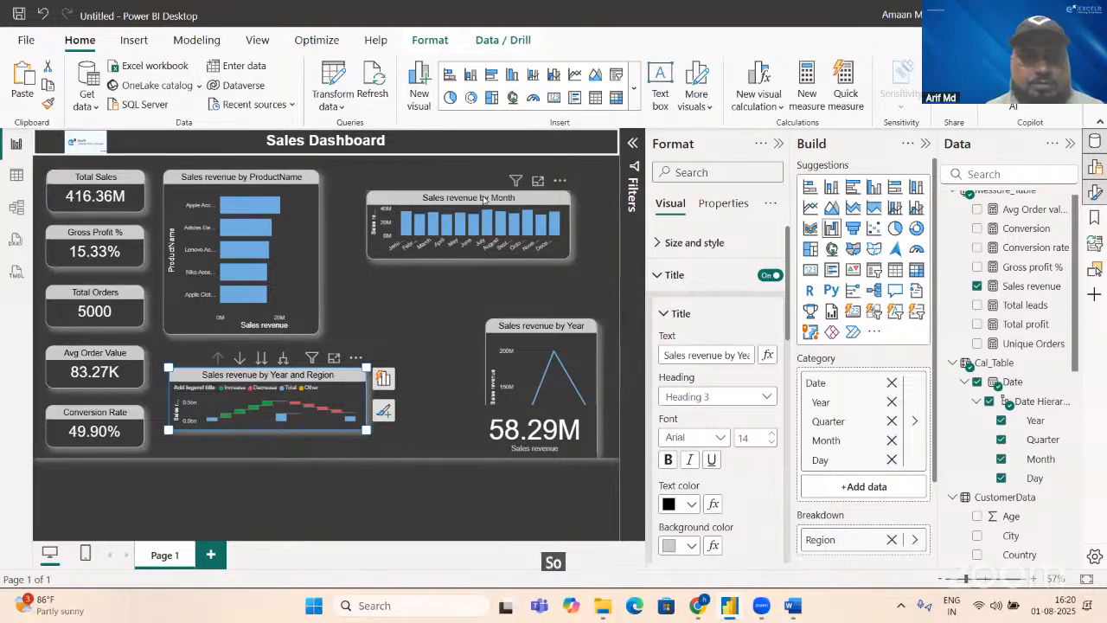
# Step: Place the month chart at the page's upper right with the product bar chart beside it, and fit the flattened, widened year chart beneath it
pyautogui.moveTo(485, 195); pyautogui.dragTo(514, 174)
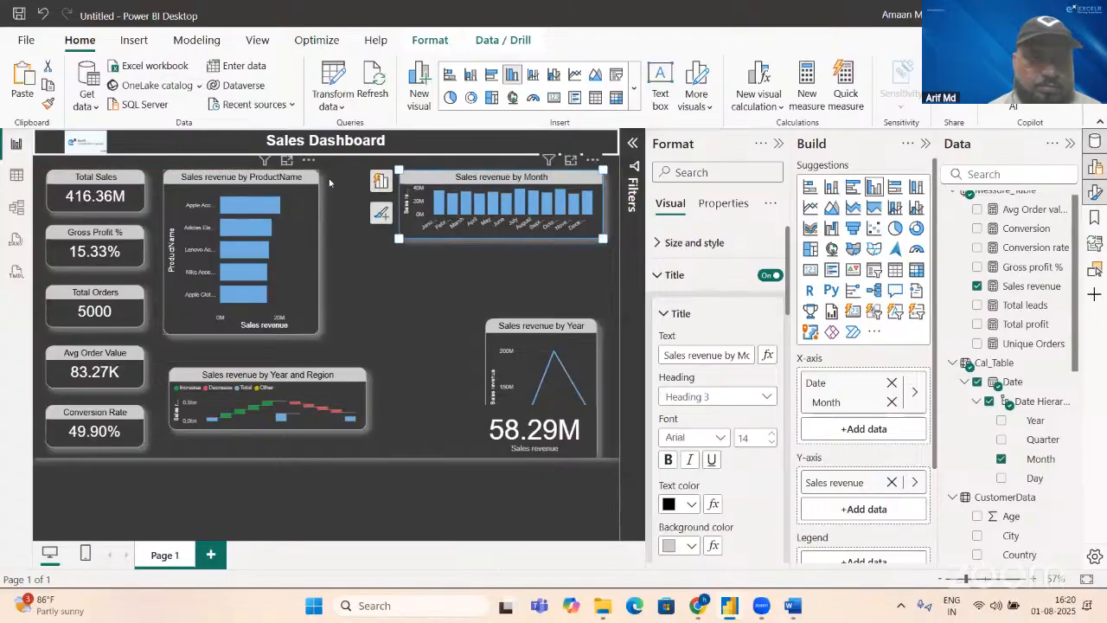
pyautogui.moveTo(277, 179); pyautogui.dragTo(342, 191)
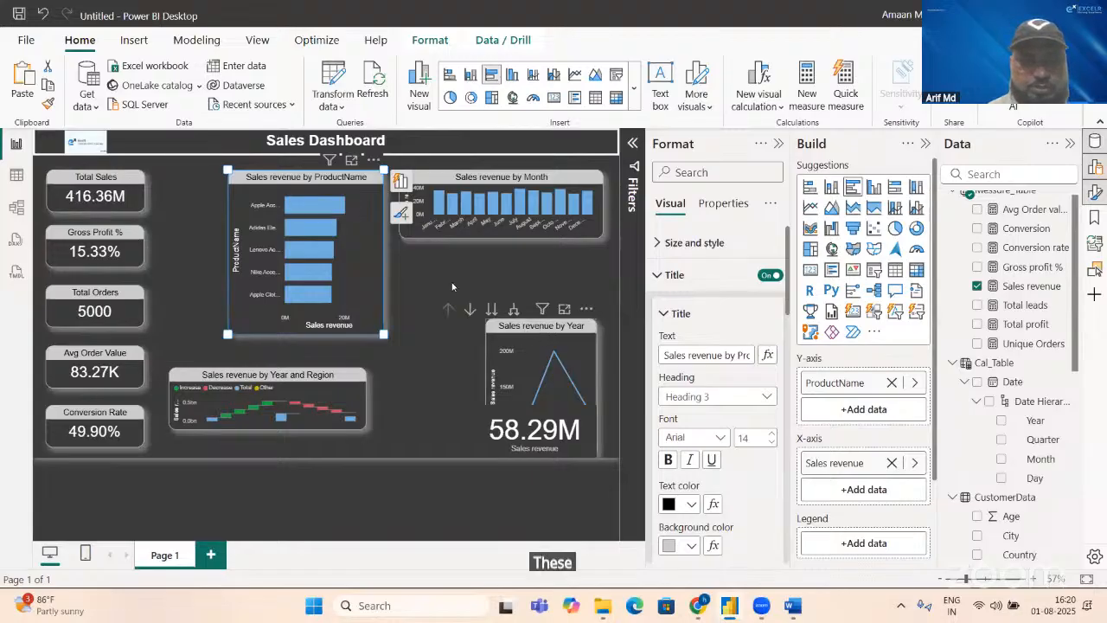
pyautogui.moveTo(539, 325); pyautogui.dragTo(451, 268)
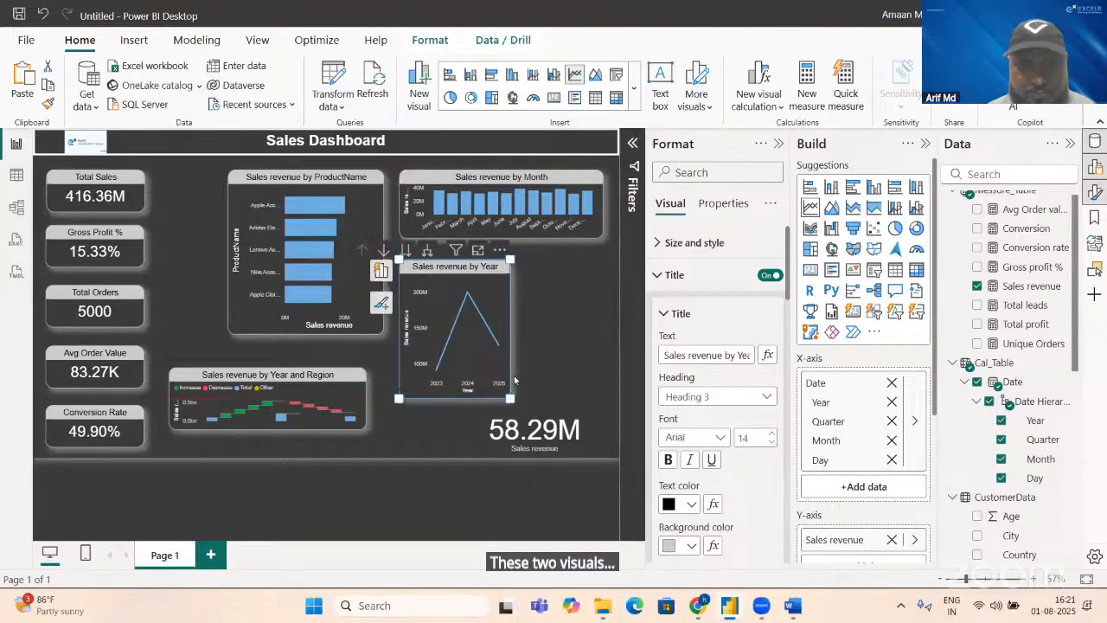
pyautogui.moveTo(511, 398); pyautogui.dragTo(603, 327)
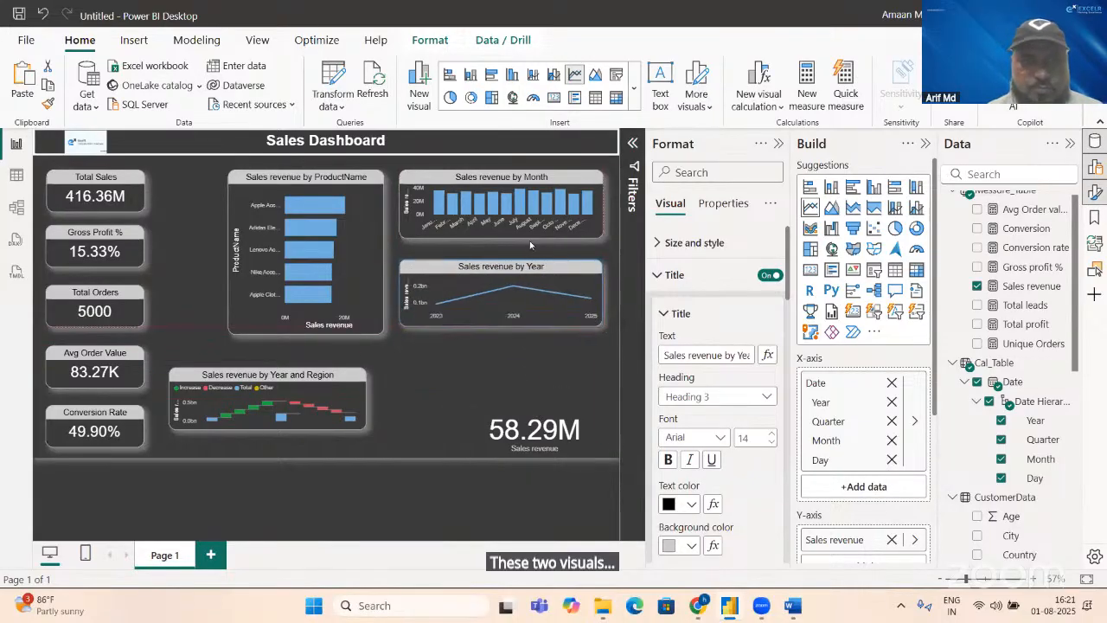
# Step: Swap the year and month charts so the year chart sits on top, widening both equally toward the page's right margin
pyautogui.moveTo(492, 178); pyautogui.dragTo(506, 350)
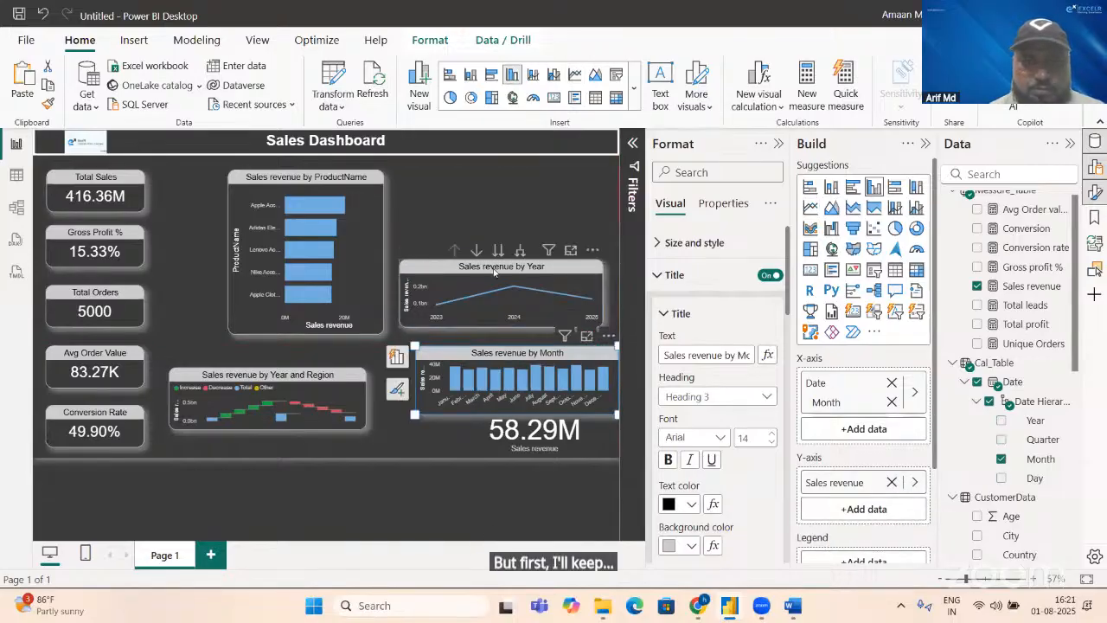
pyautogui.moveTo(494, 272); pyautogui.dragTo(489, 181)
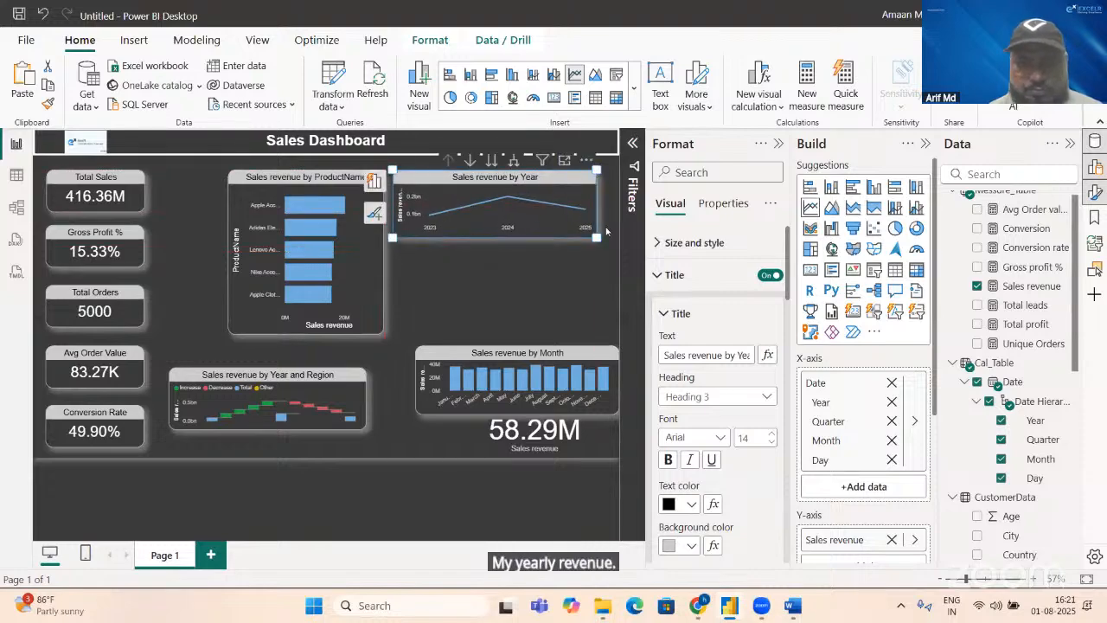
pyautogui.moveTo(597, 236); pyautogui.dragTo(611, 241)
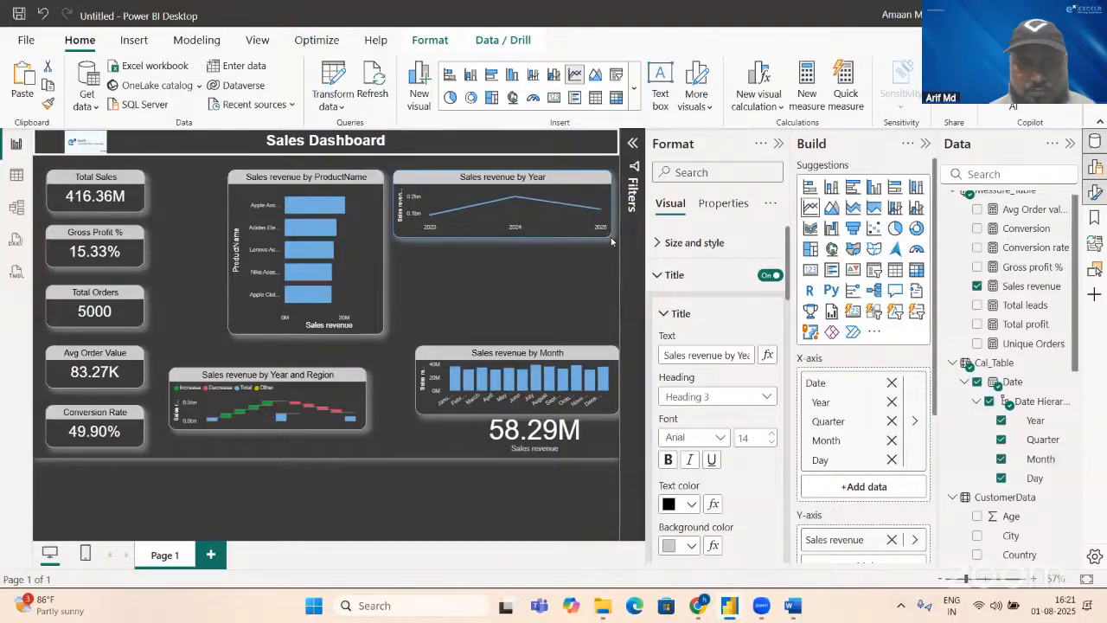
pyautogui.click(514, 230)
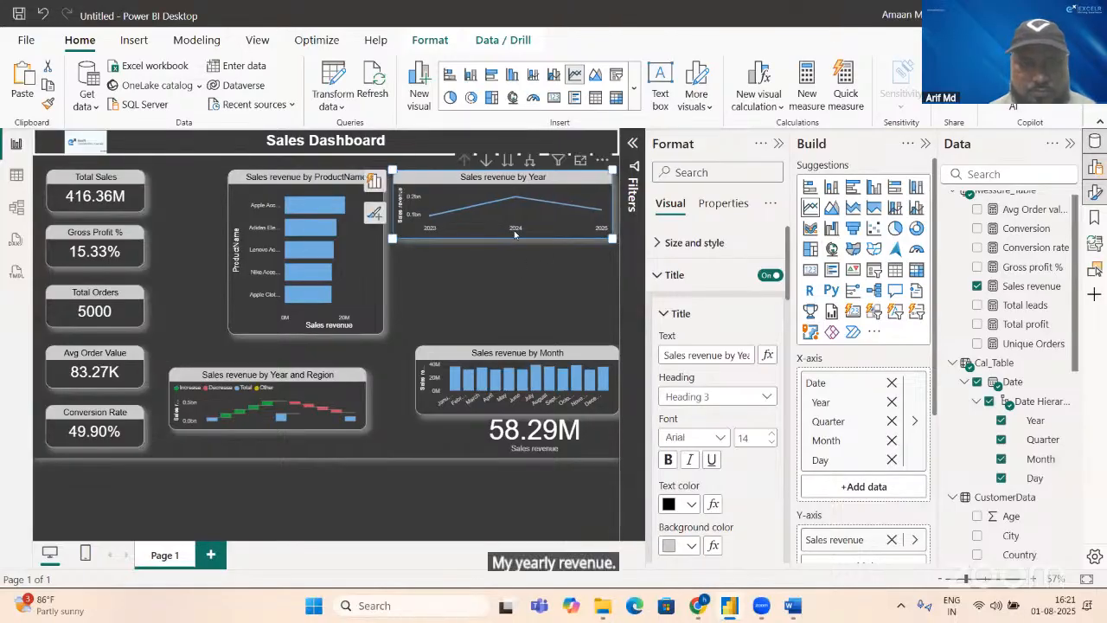
pyautogui.moveTo(516, 353); pyautogui.dragTo(493, 268)
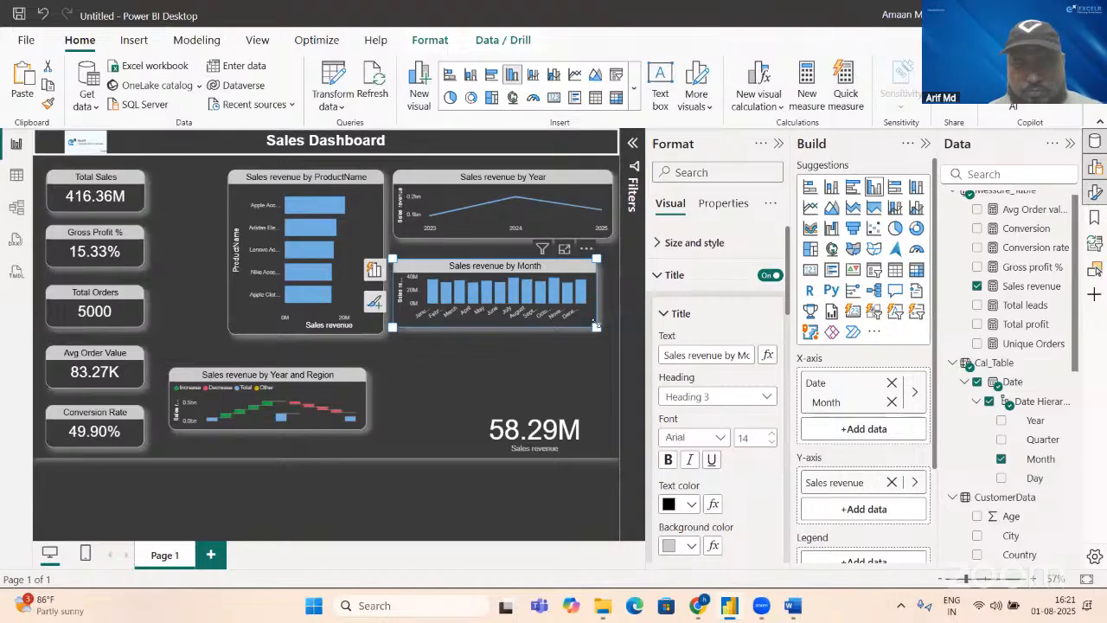
pyautogui.moveTo(625, 324); pyautogui.dragTo(627, 326)
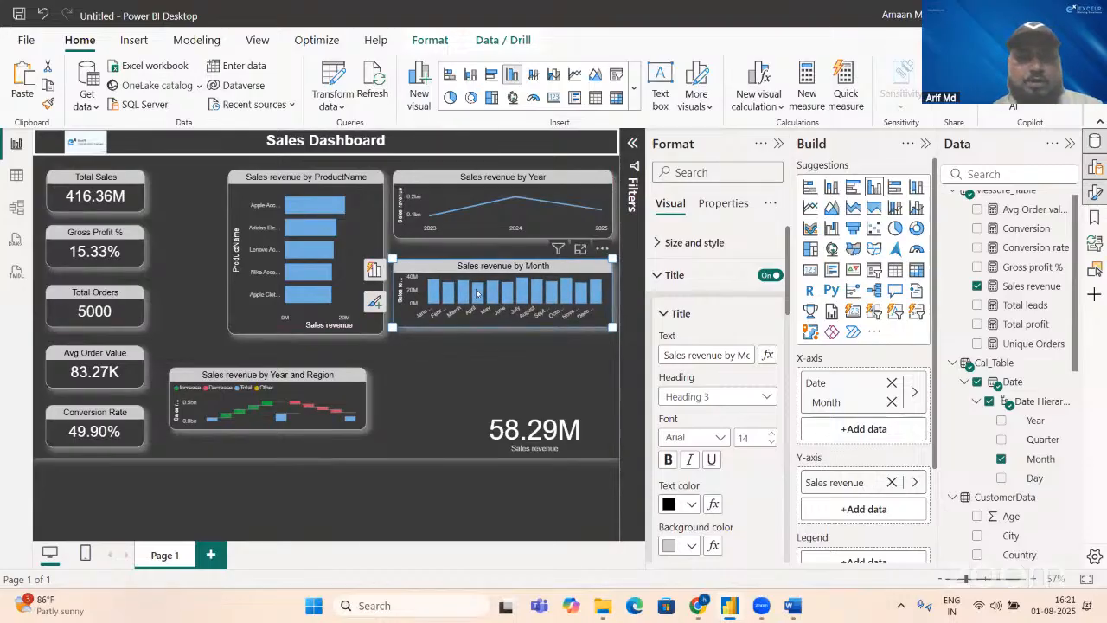
# Step: Turn on data labels for the Sales revenue by ProductName bar chart
pyautogui.click(340, 267)
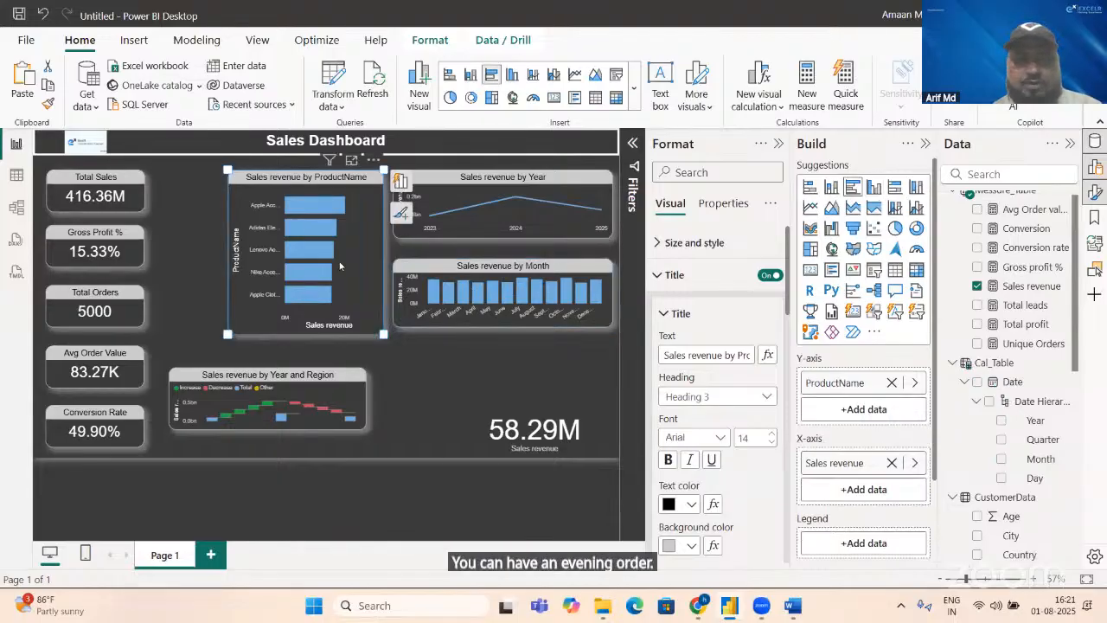
pyautogui.click(656, 275)
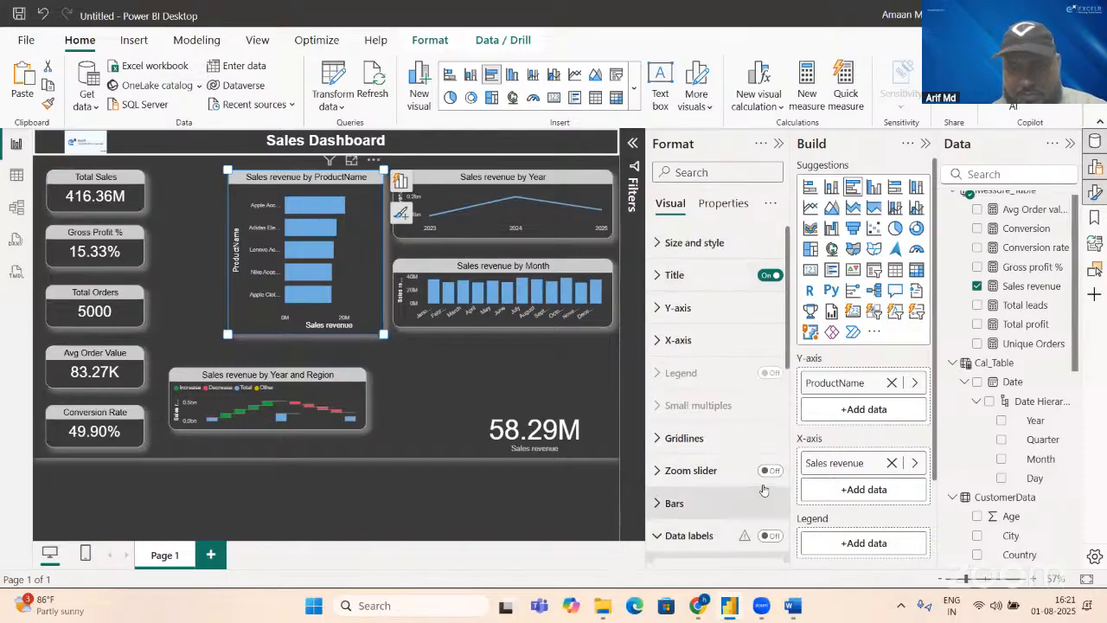
pyautogui.click(770, 535)
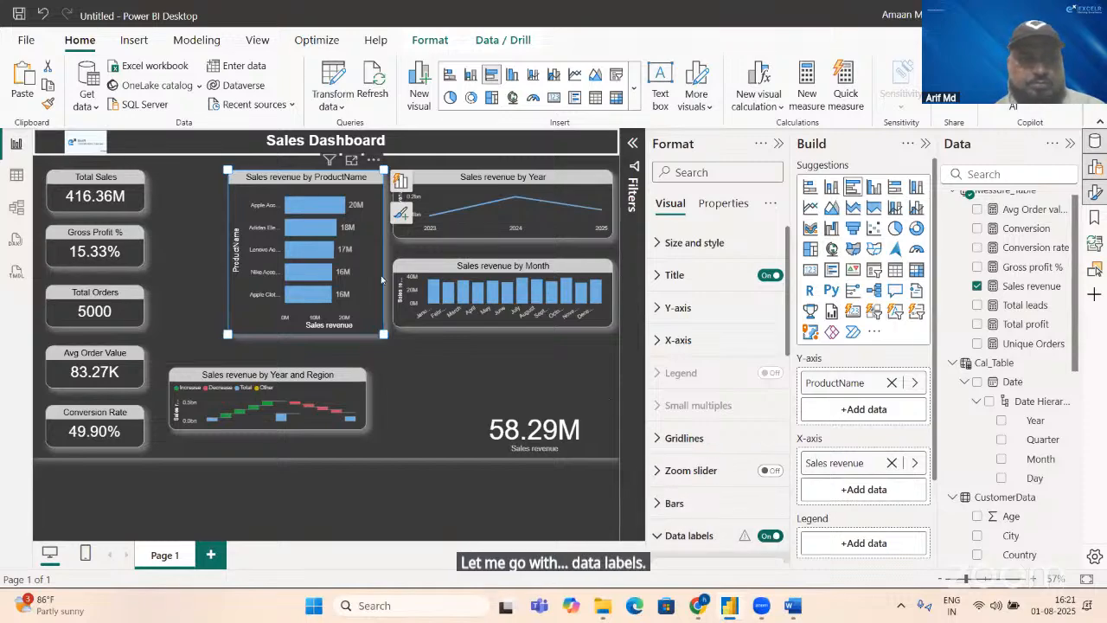
# Step: Copy the data-label formatting from the product bar chart to the month chart, and from the month chart to the year chart
pyautogui.click(48, 104)
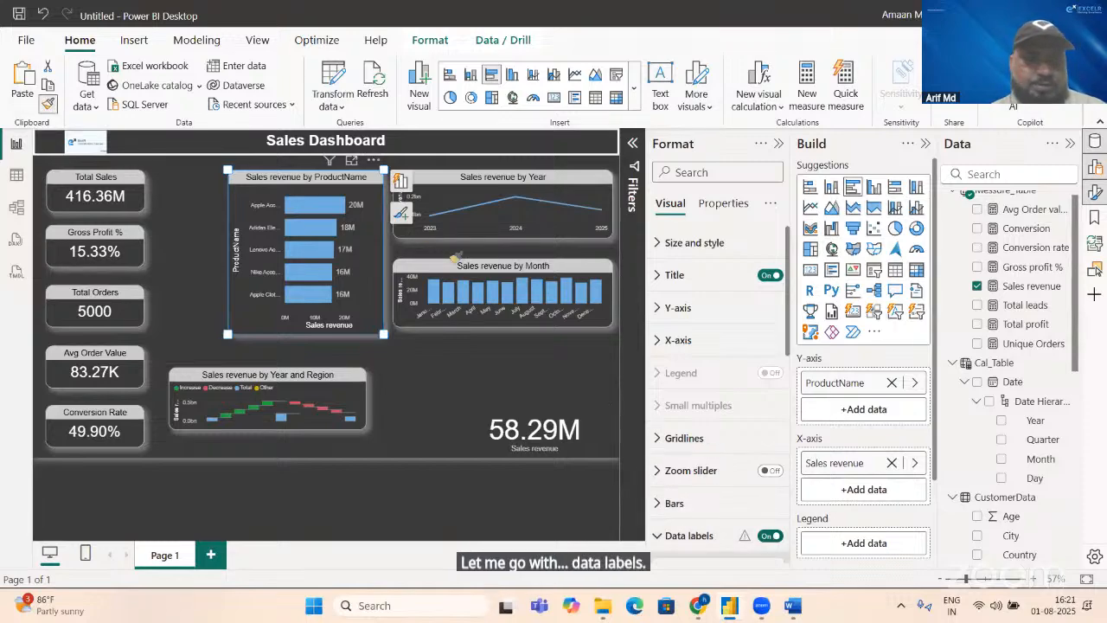
pyautogui.click(476, 279)
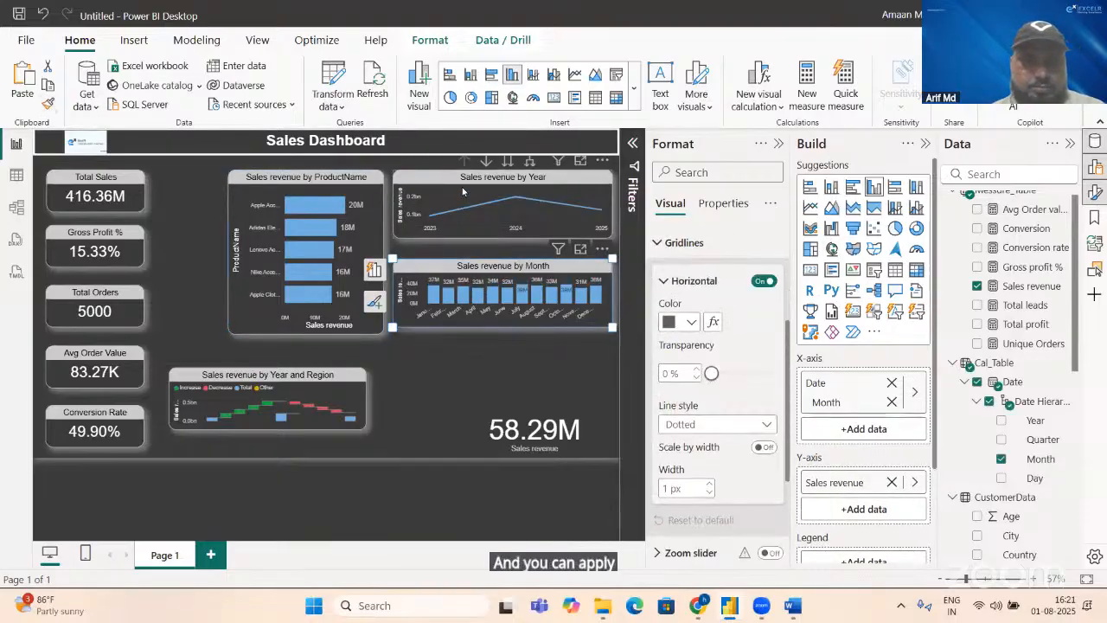
pyautogui.click(48, 103)
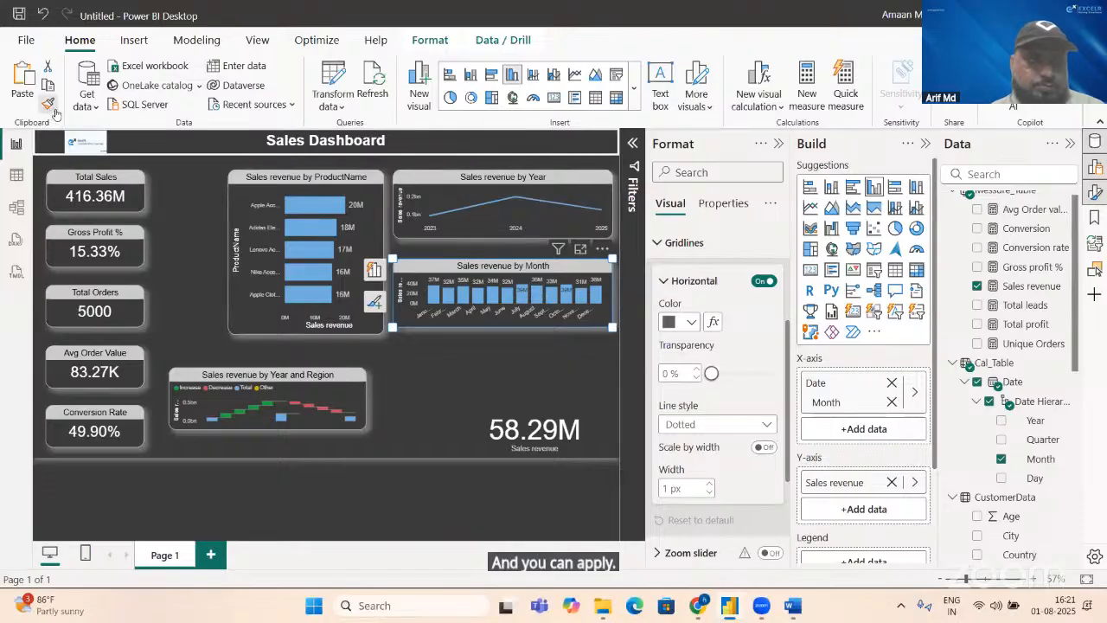
pyautogui.click(483, 219)
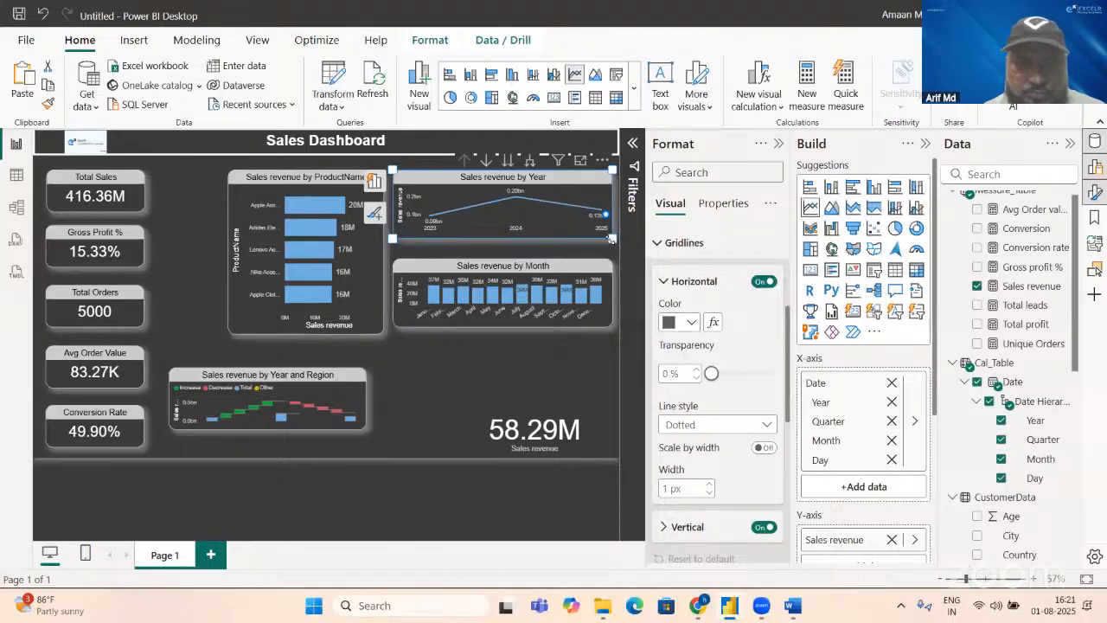
# Step: Make the year line chart slightly taller and move the Year and Region waterfall chart directly beneath the month chart
pyautogui.moveTo(611, 250); pyautogui.dragTo(611, 247)
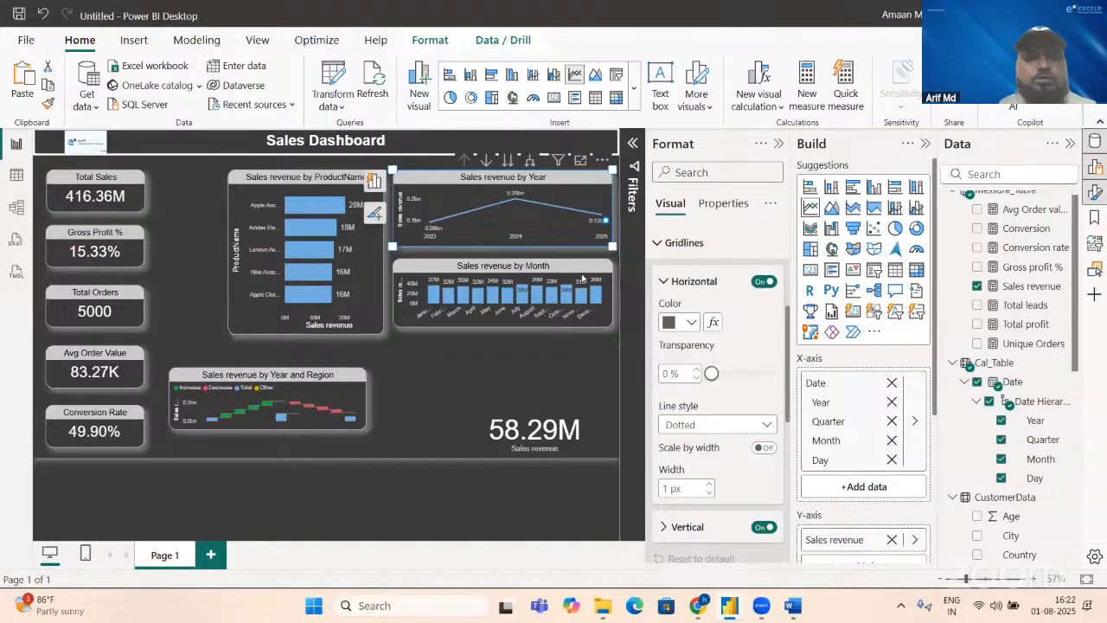
pyautogui.click(534, 349)
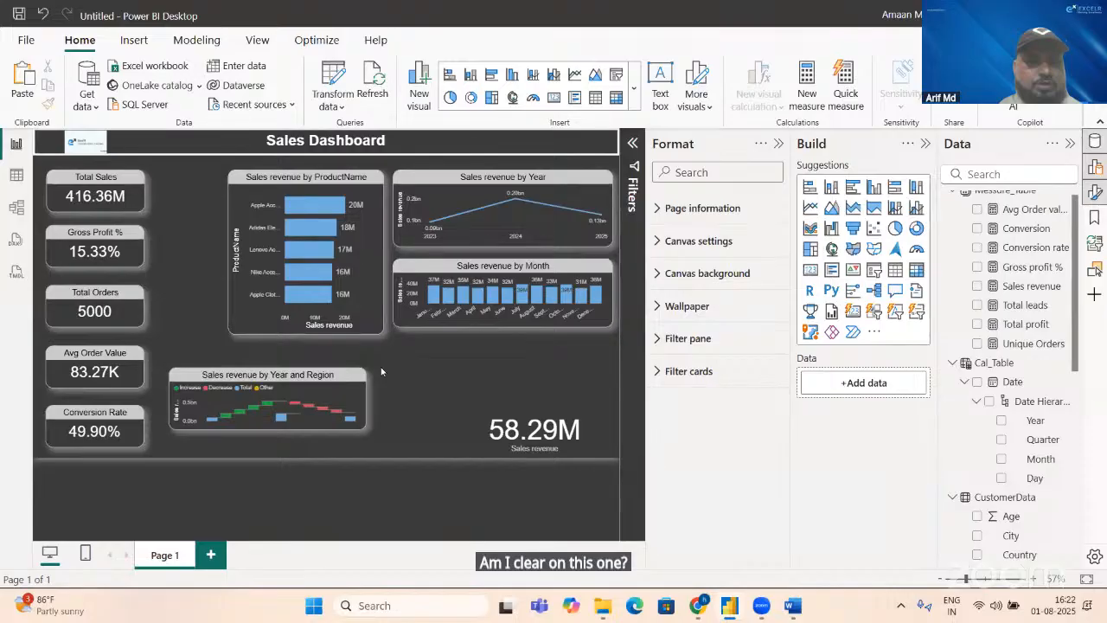
pyautogui.moveTo(342, 380); pyautogui.dragTo(572, 352)
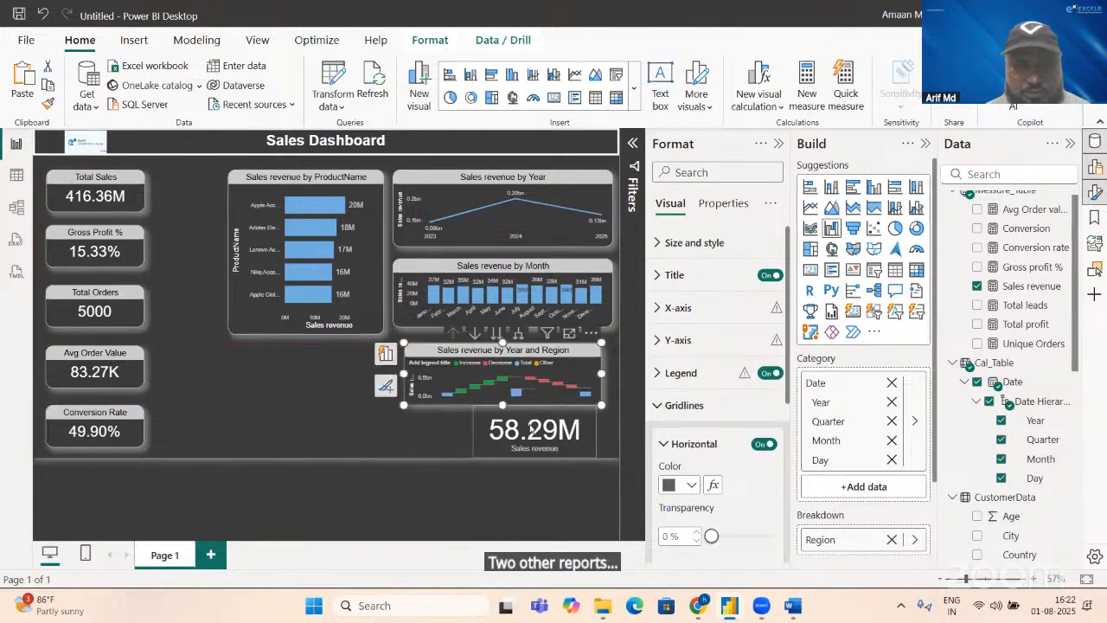
# Step: Move the Sales revenue card beneath the product bar chart and enlarge it to about that chart's width
pyautogui.moveTo(531, 416); pyautogui.dragTo(294, 368)
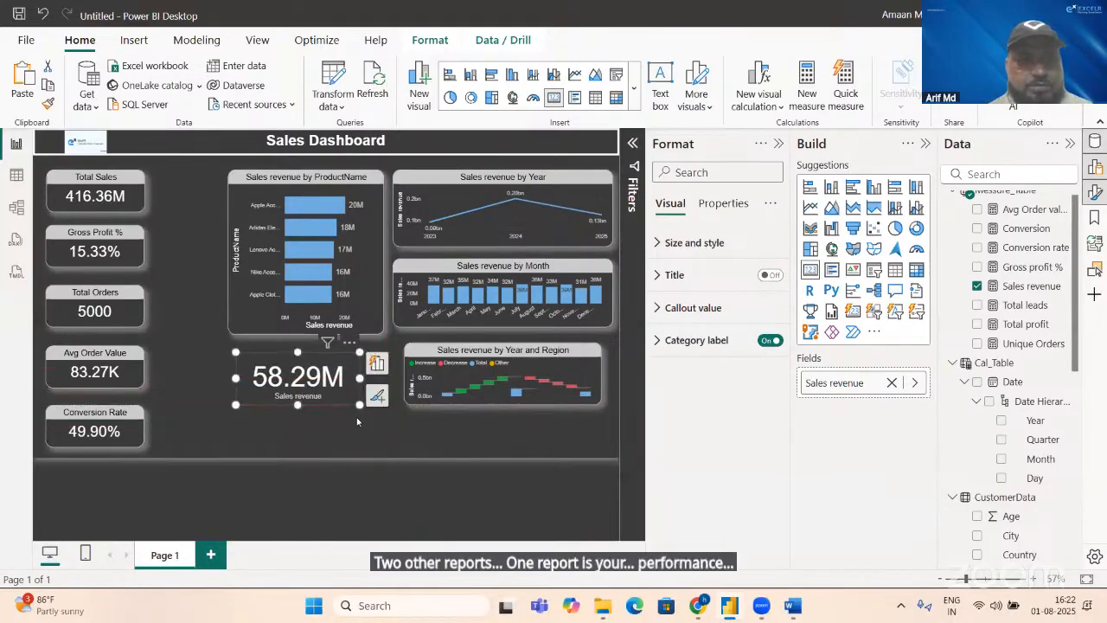
pyautogui.moveTo(359, 404); pyautogui.dragTo(380, 447)
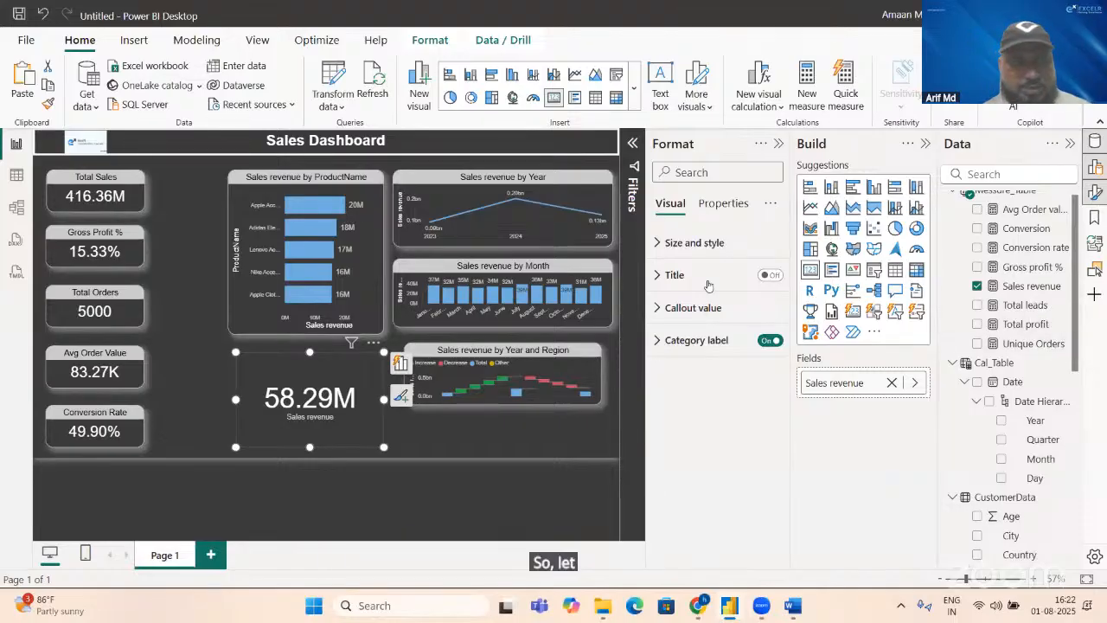
# Step: Examine the SalesData table's columns across its full width for a field to break sales revenue down by
pyautogui.click(16, 176)
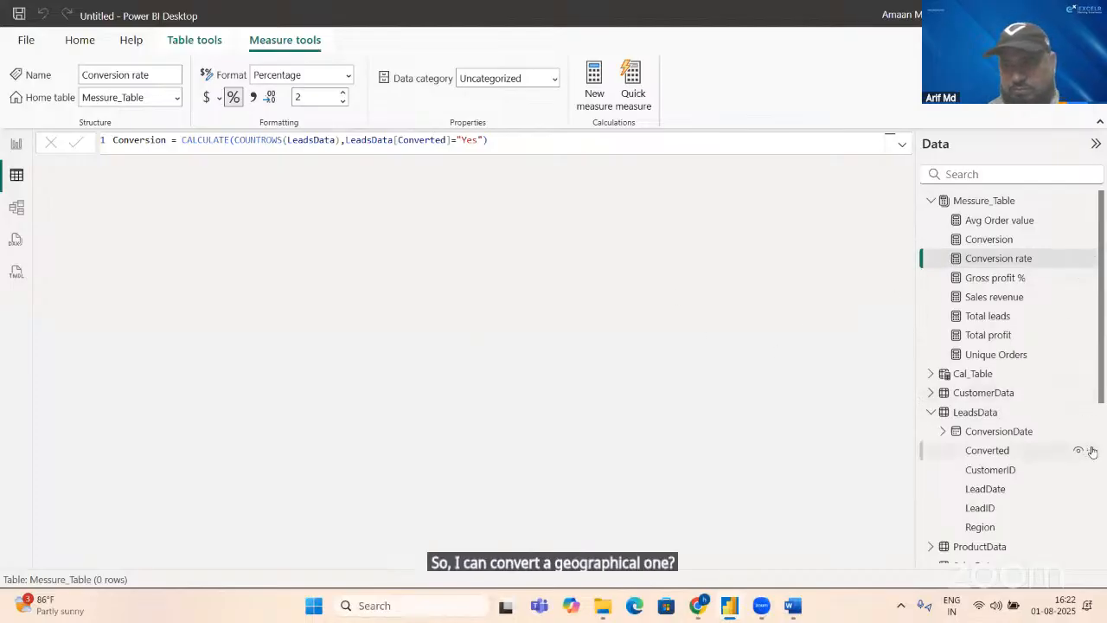
pyautogui.scroll(-2, 1102, 472)
pyautogui.scroll(-2, 1102, 472)
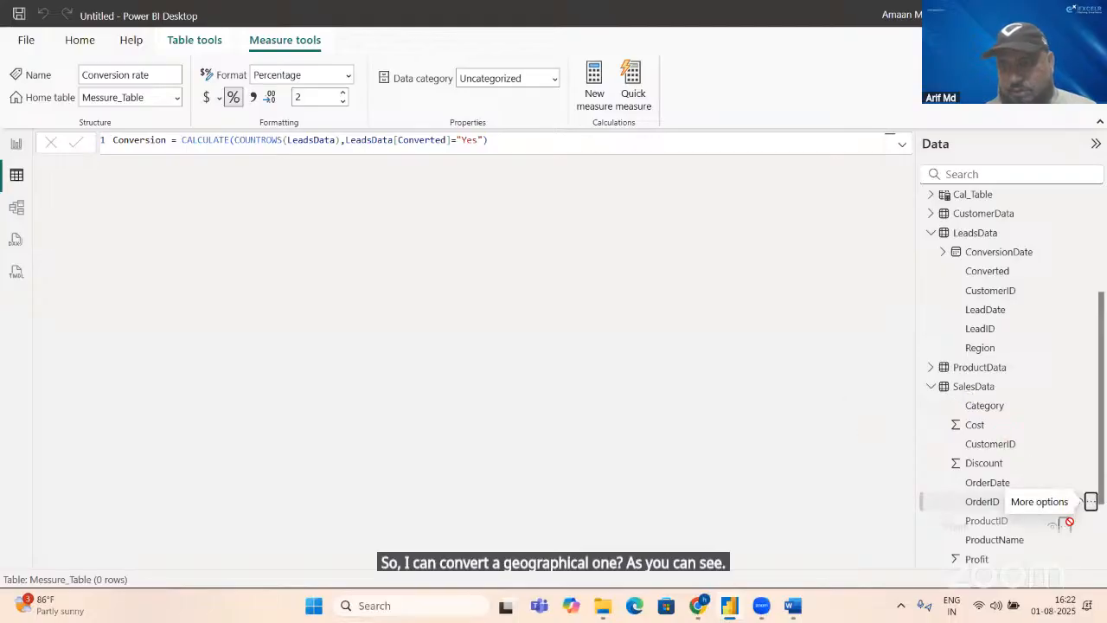
pyautogui.click(978, 387)
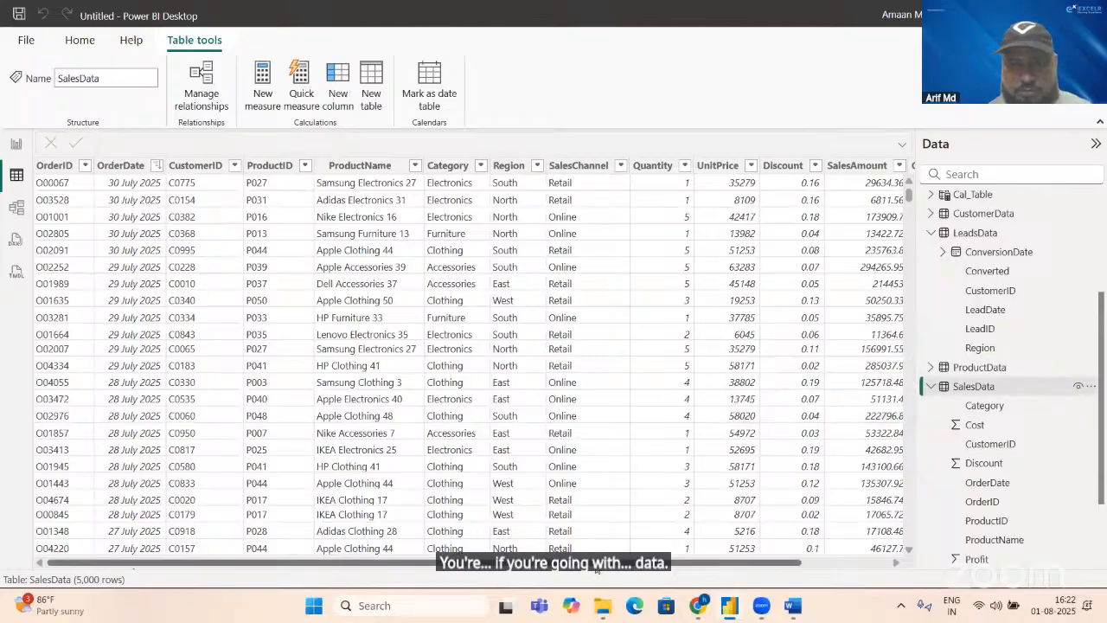
pyautogui.moveTo(650, 562); pyautogui.dragTo(752, 554)
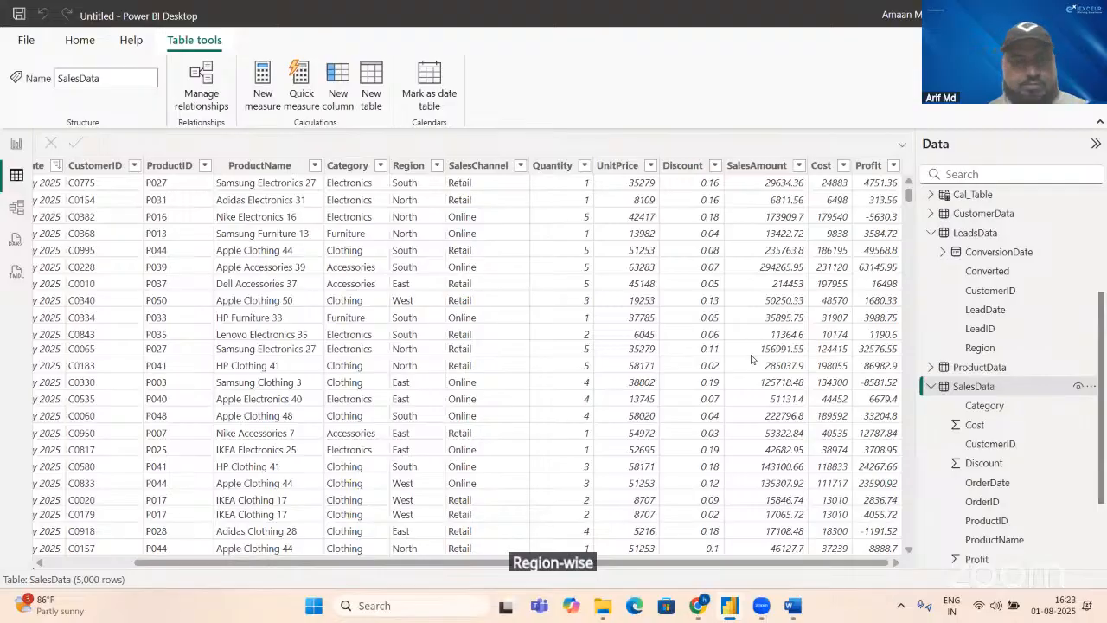
pyautogui.hotkey('alt', 'Tab')
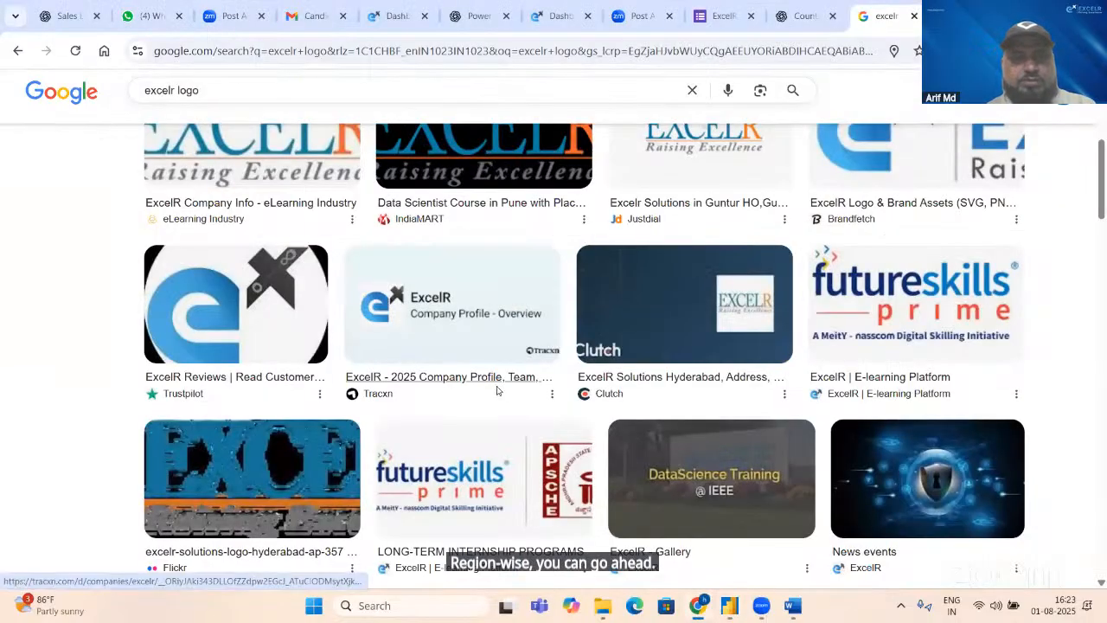
pyautogui.hotkey('alt', 'Tab')
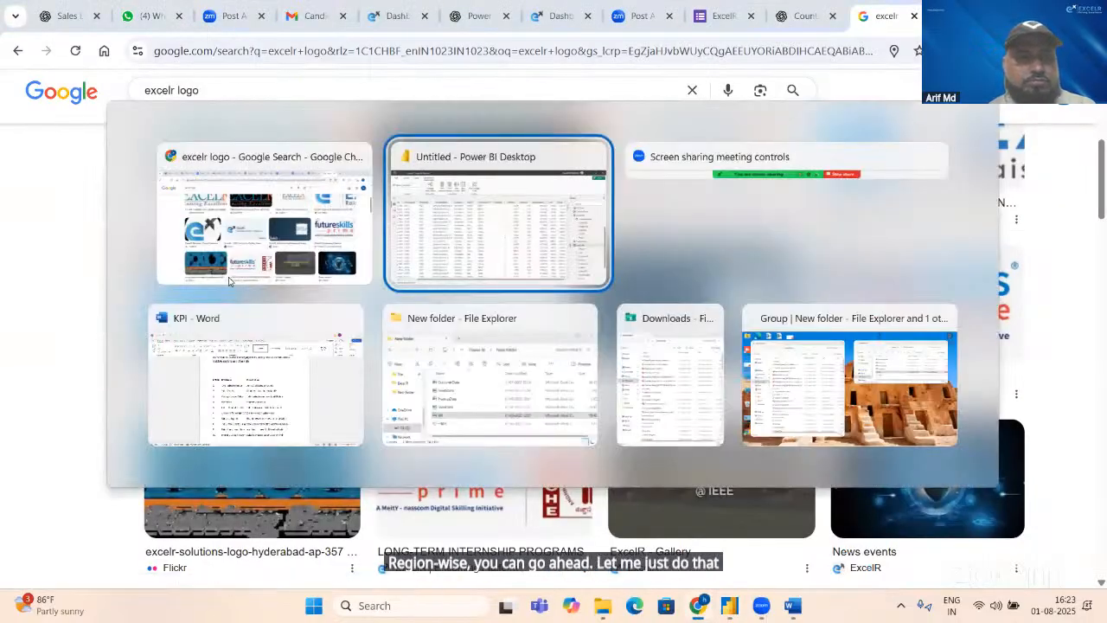
pyautogui.hotkey('alt', 'Tab')
pyautogui.hotkey('alt', 'Tab')
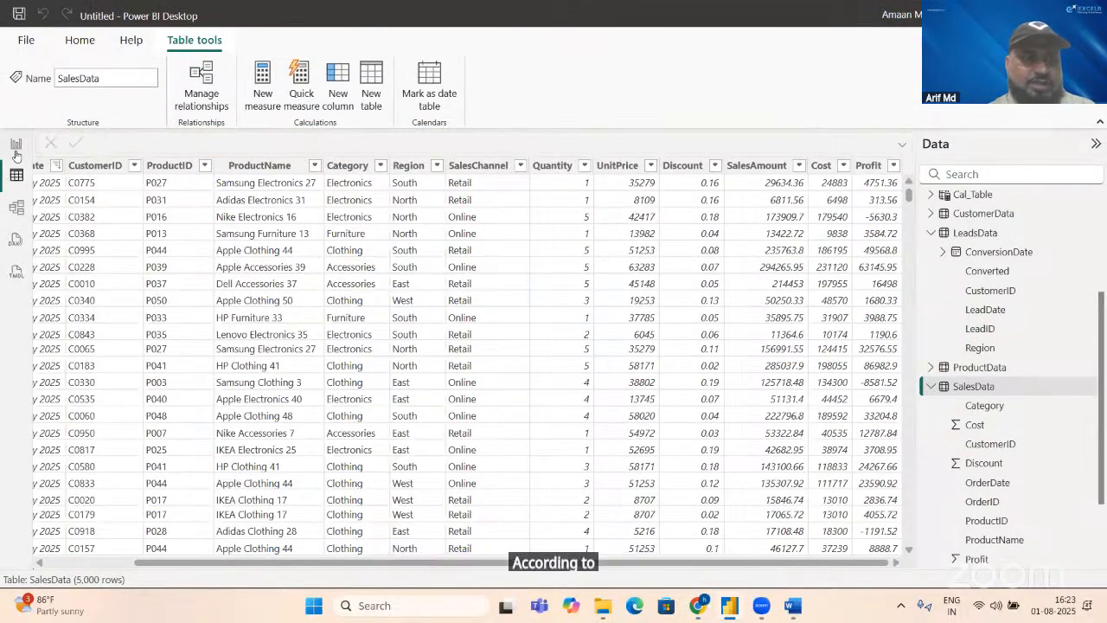
# Step: Convert the report's Sales revenue card to a donut chart with Region from SalesData as its legend
pyautogui.click(15, 144)
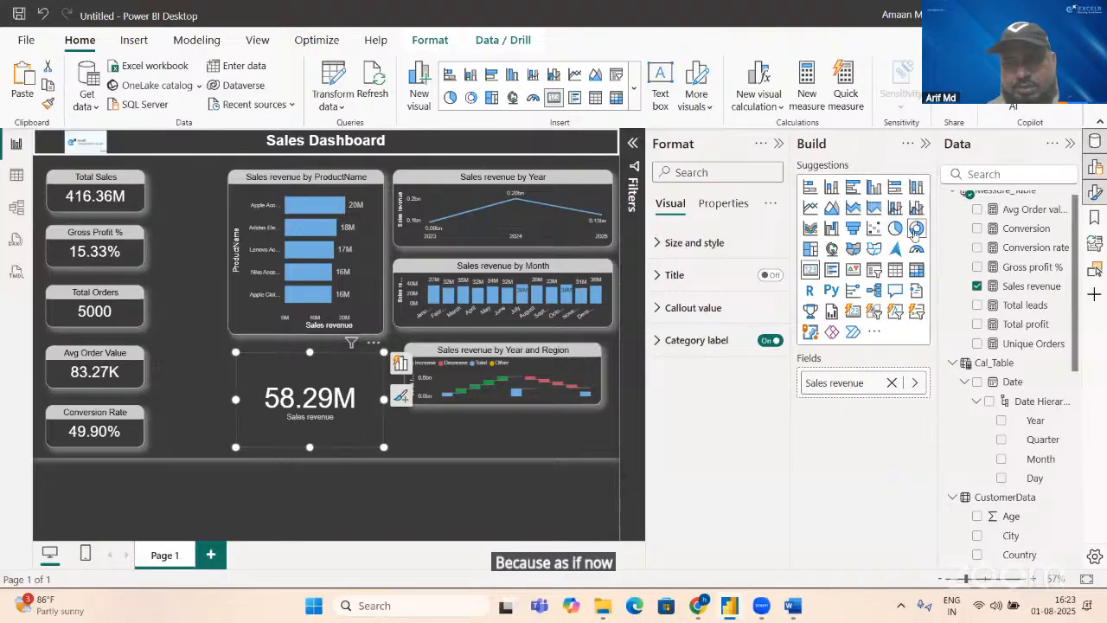
pyautogui.click(916, 229)
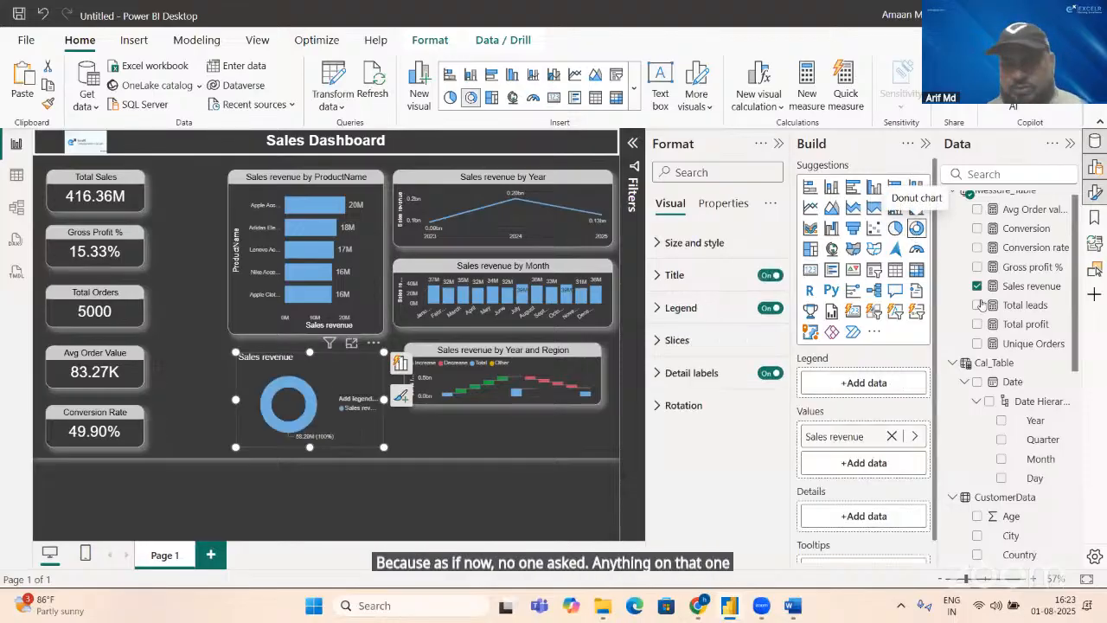
pyautogui.click(984, 176)
pyautogui.write('re')
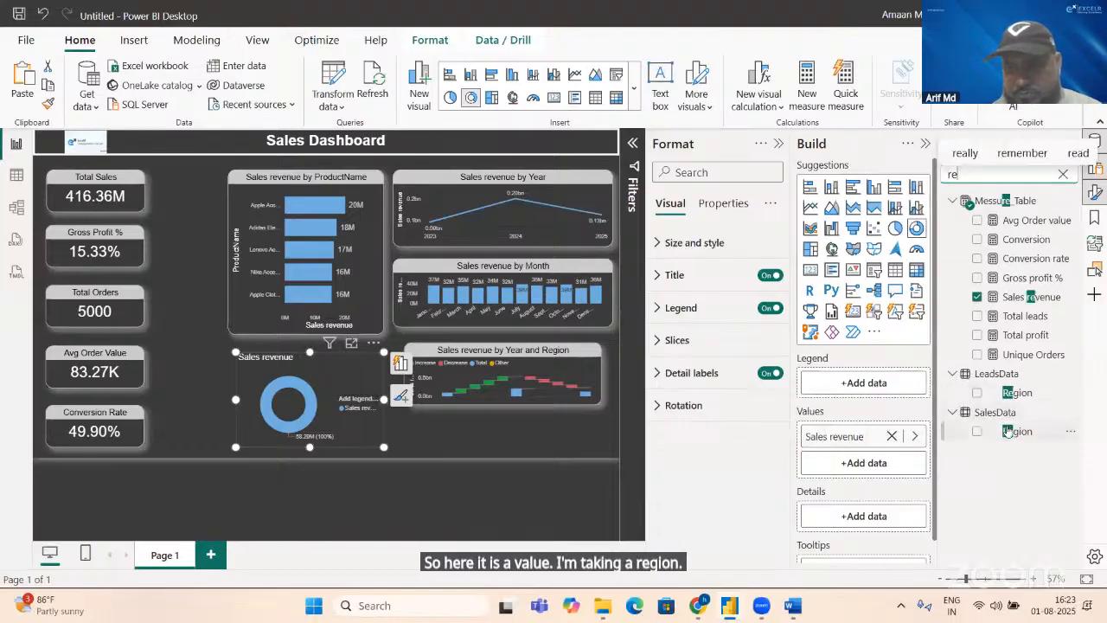
pyautogui.moveTo(1010, 431); pyautogui.dragTo(872, 383)
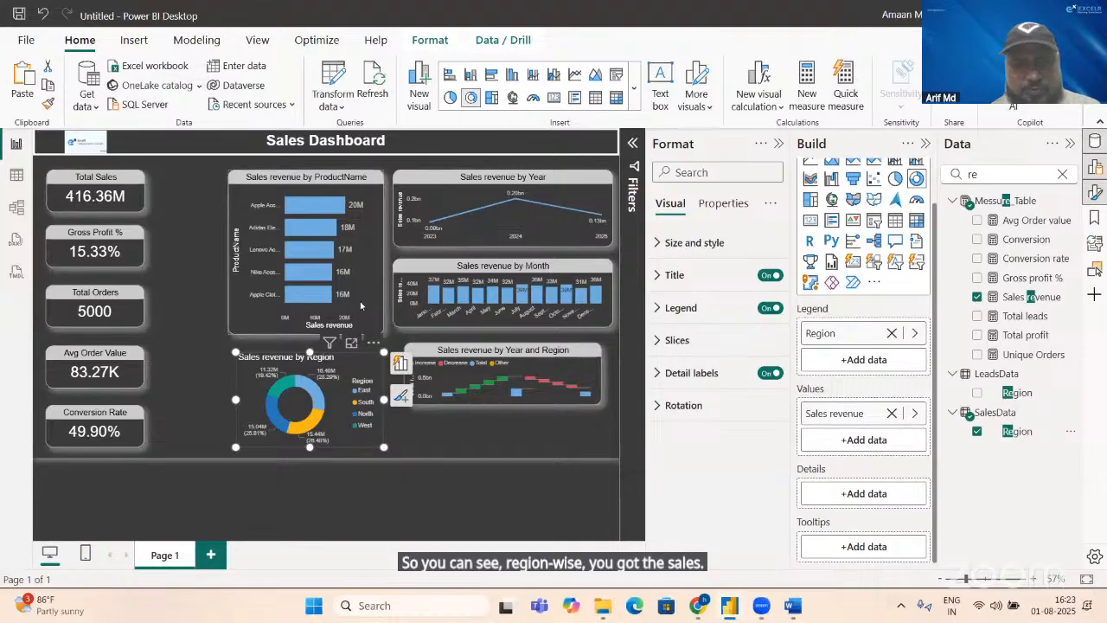
# Step: Copy the product bar chart's formatting to the Sales revenue by Region donut chart with Format Painter
pyautogui.click(241, 222)
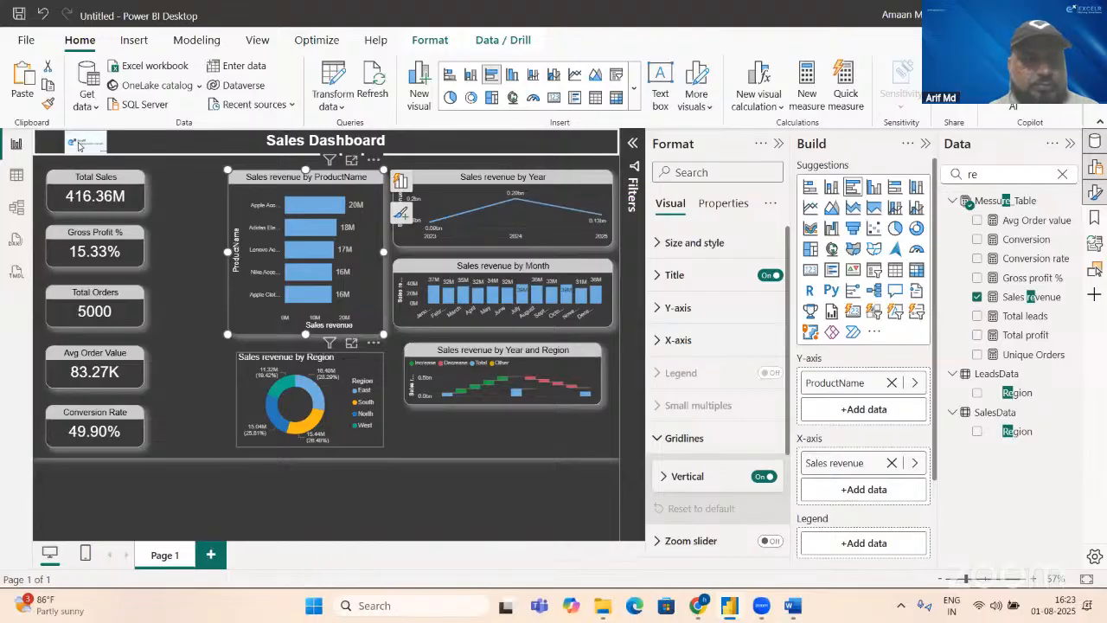
pyautogui.click(47, 103)
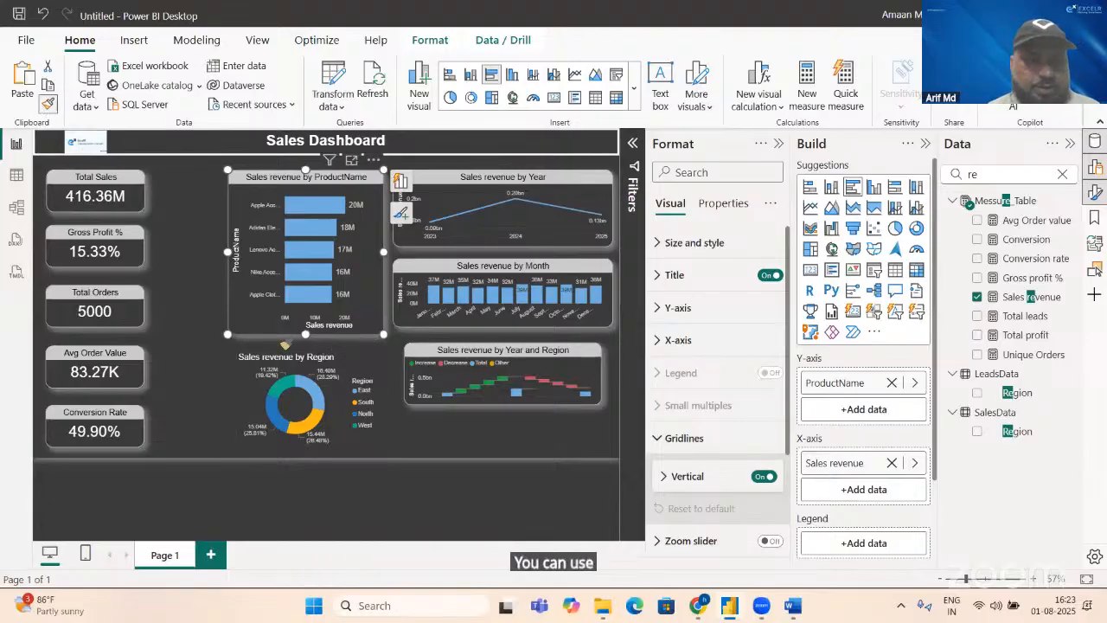
pyautogui.click(337, 366)
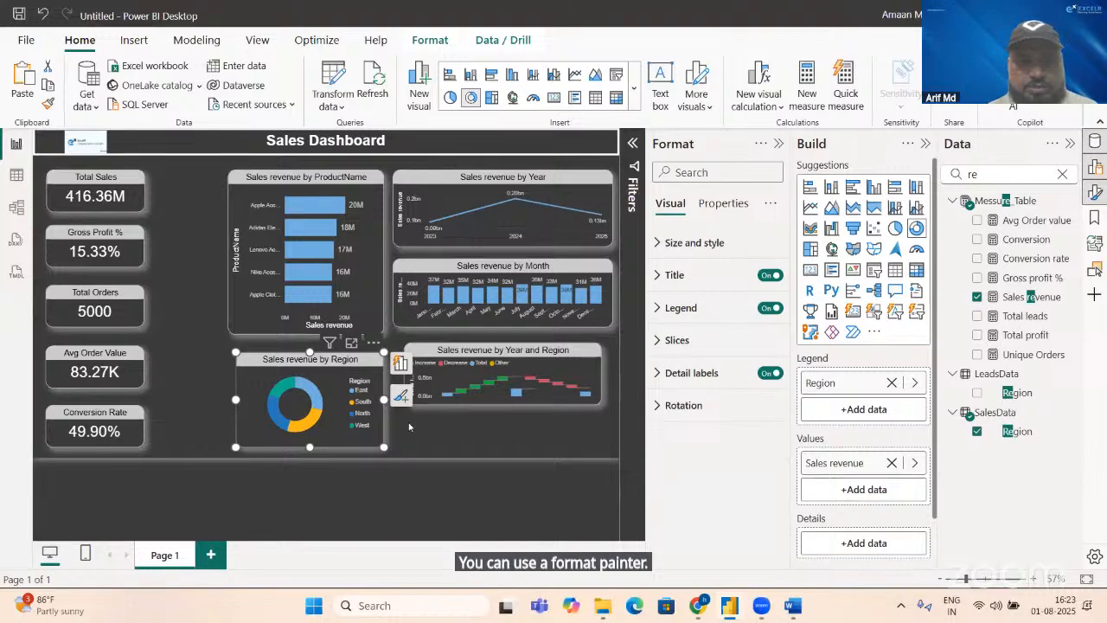
# Step: Set the Region donut chart's detail labels to show all detail labels at font size 8
pyautogui.click(692, 381)
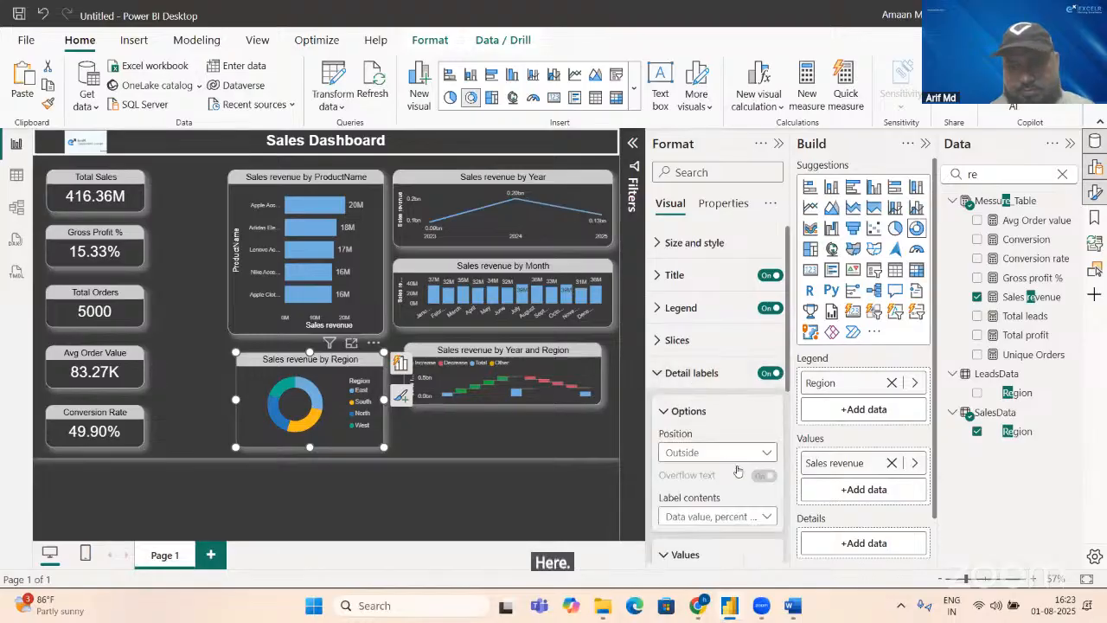
pyautogui.click(748, 517)
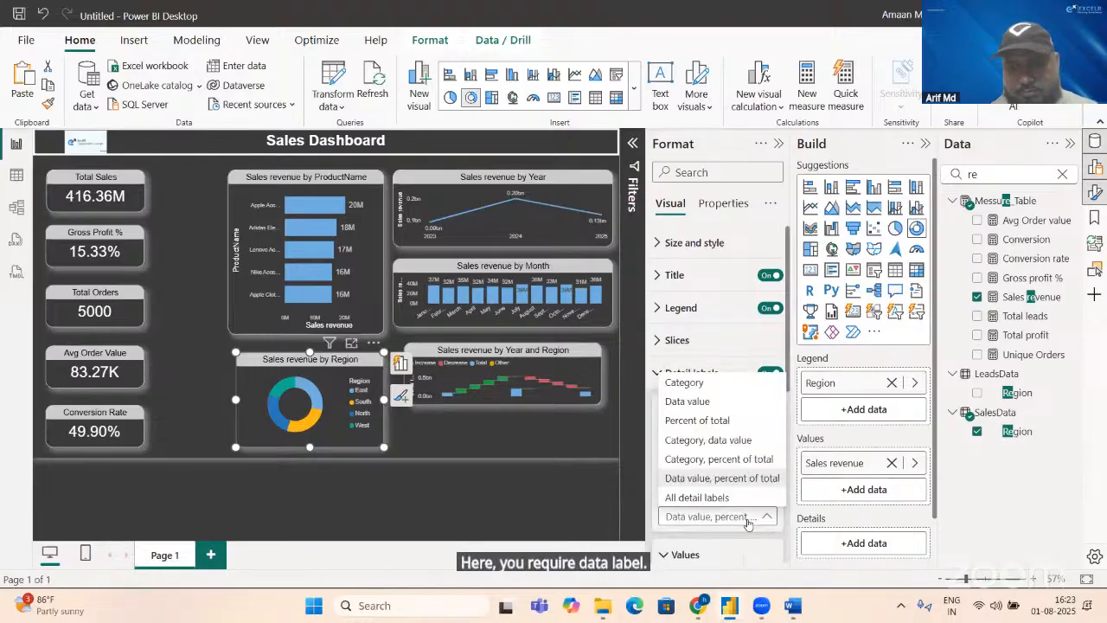
pyautogui.click(727, 504)
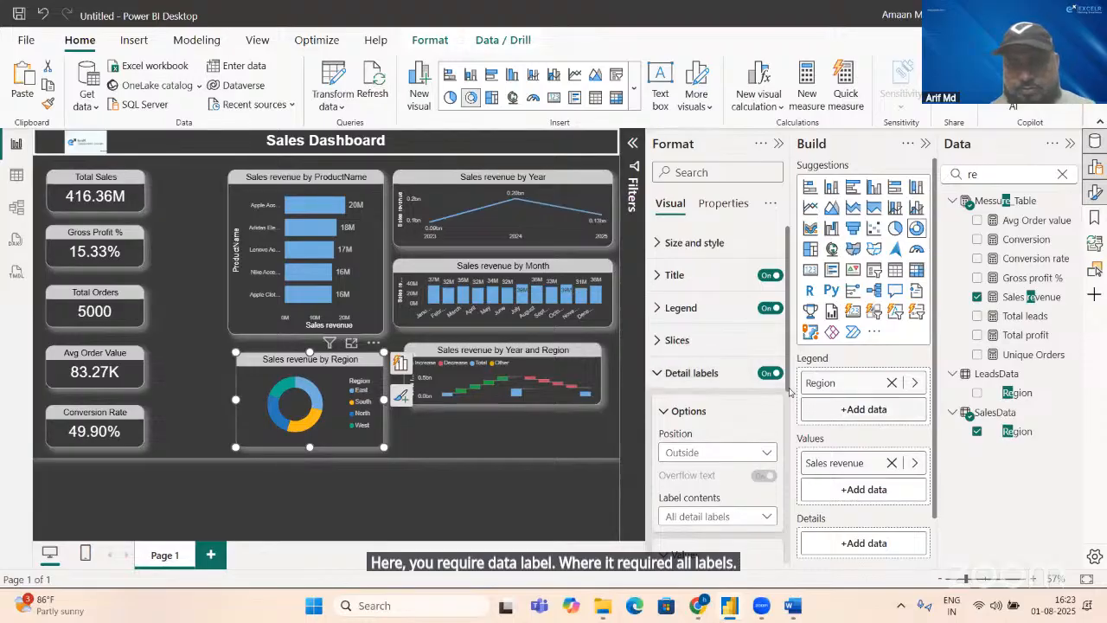
pyautogui.scroll(-3, 779, 415)
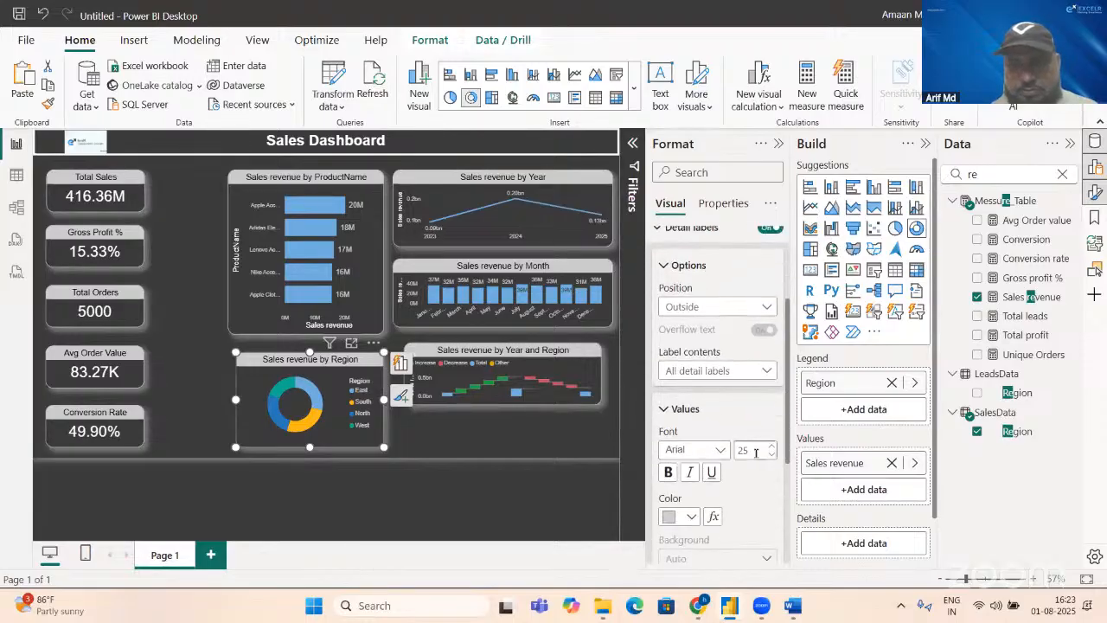
pyautogui.write('8')
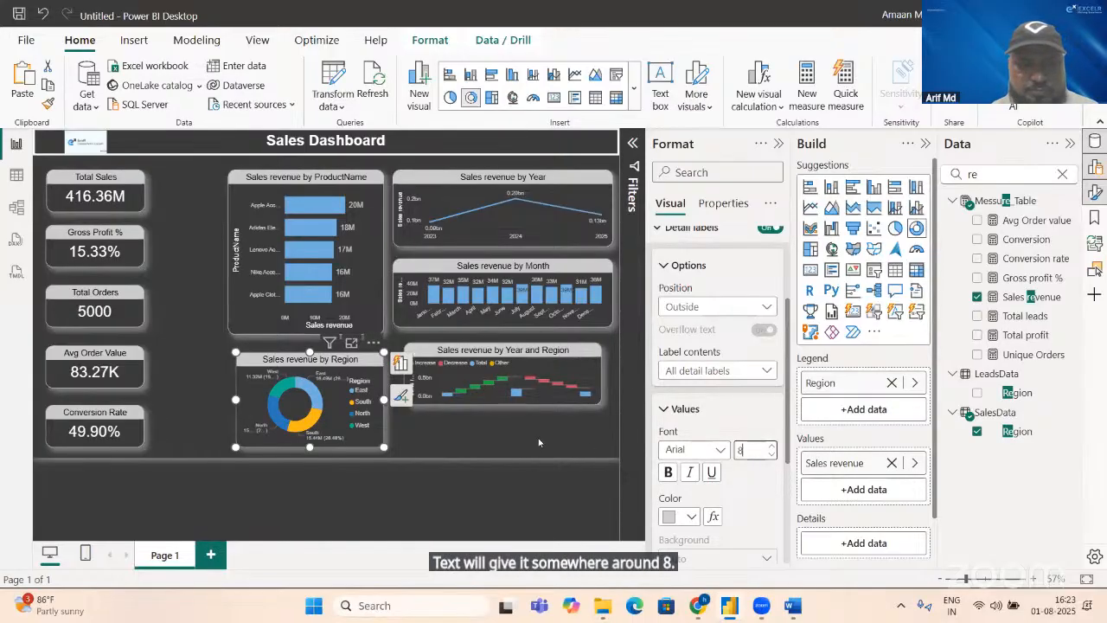
# Step: Make the Year and Region waterfall chart taller and shift it down slightly so it lines up with the donut chart
pyautogui.click(503, 402)
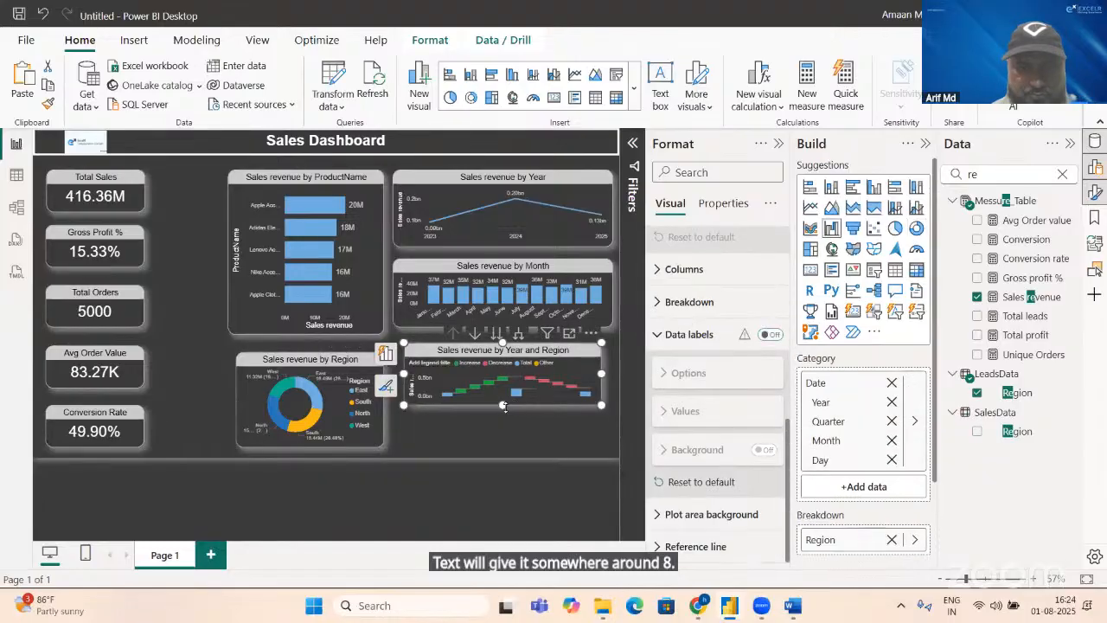
pyautogui.moveTo(502, 404); pyautogui.dragTo(500, 437)
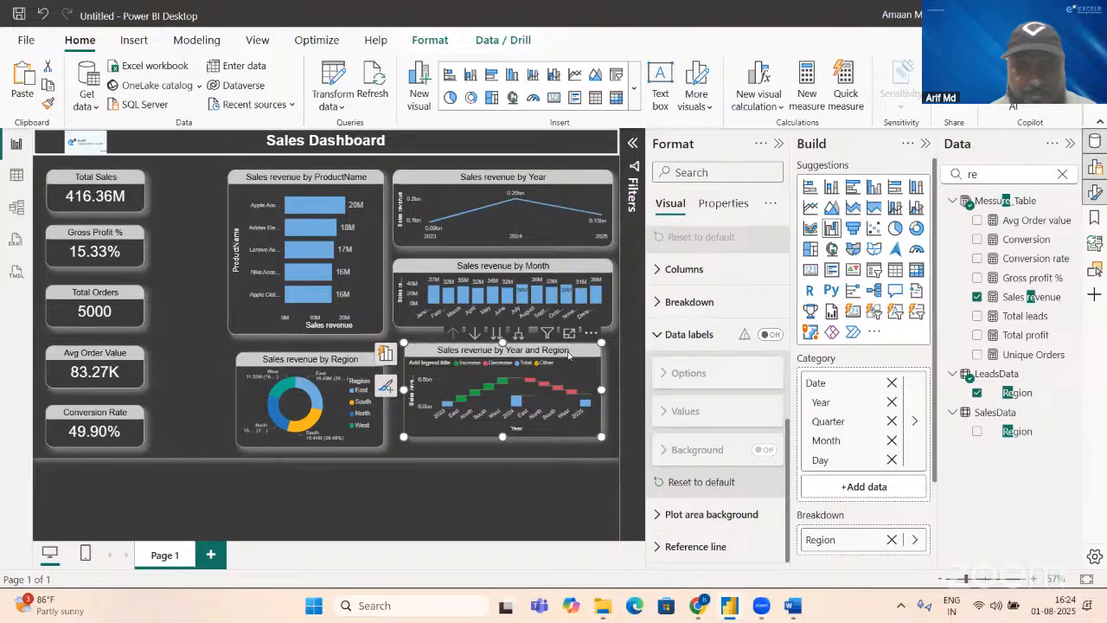
pyautogui.moveTo(569, 353); pyautogui.dragTo(569, 363)
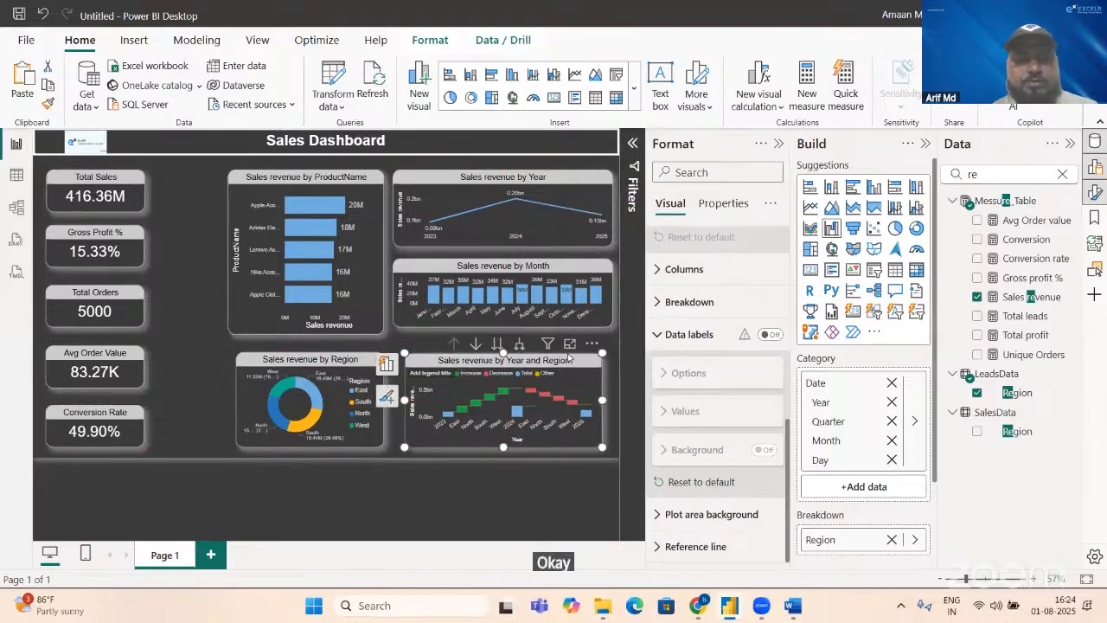
pyautogui.click(191, 311)
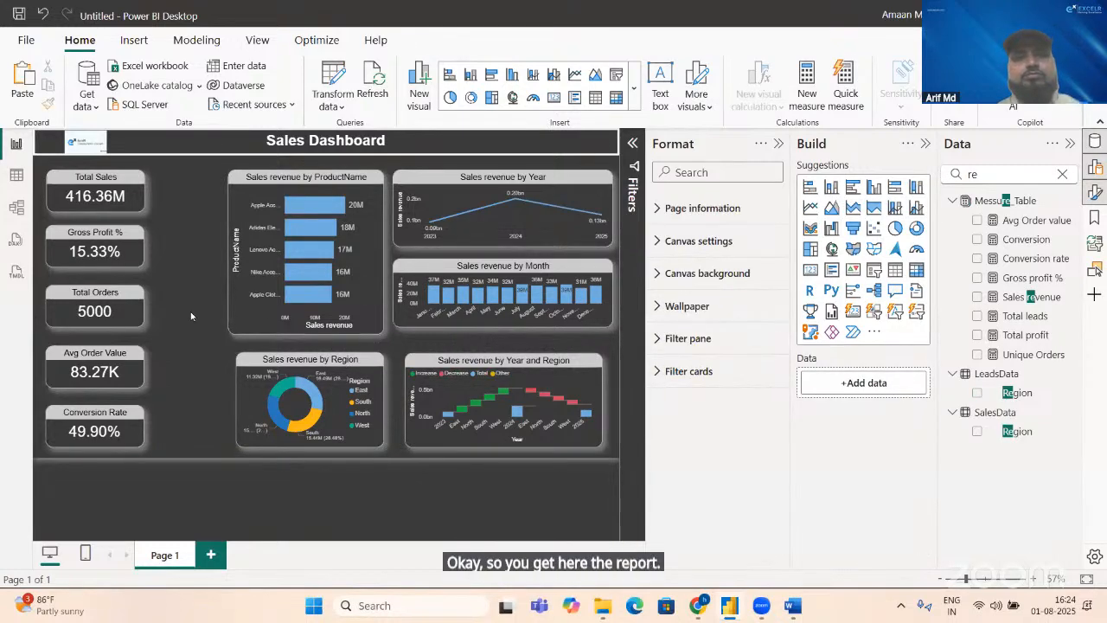
# Step: Widen the waterfall chart on both sides to match the month chart, and extend the donut chart to the product chart's left edge
pyautogui.click(599, 402)
pyautogui.moveTo(601, 399); pyautogui.dragTo(613, 400)
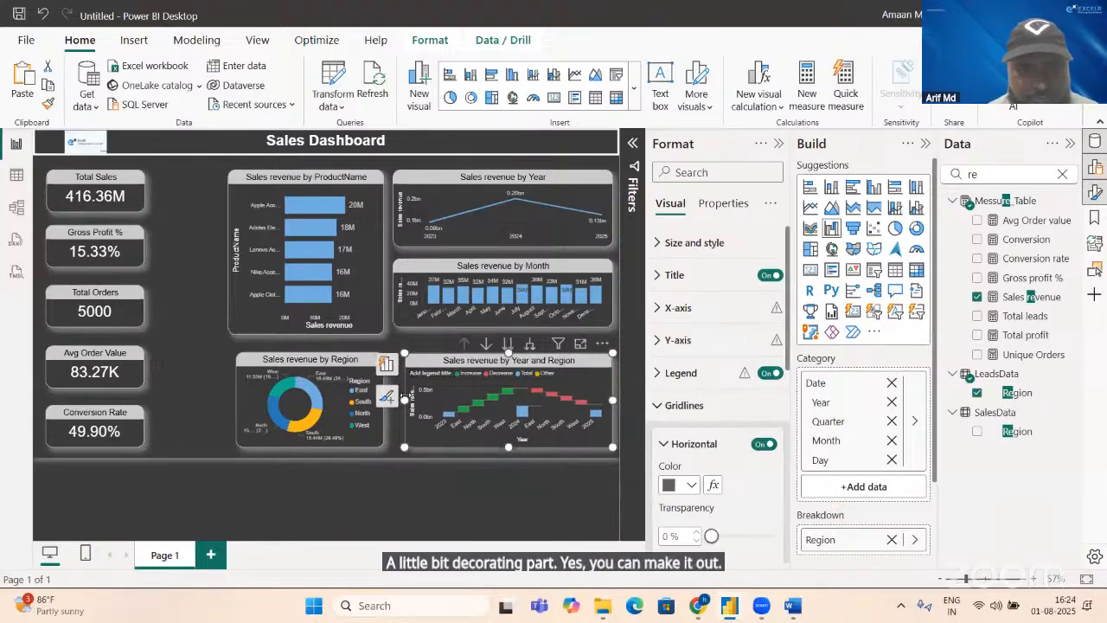
pyautogui.moveTo(402, 398); pyautogui.dragTo(399, 396)
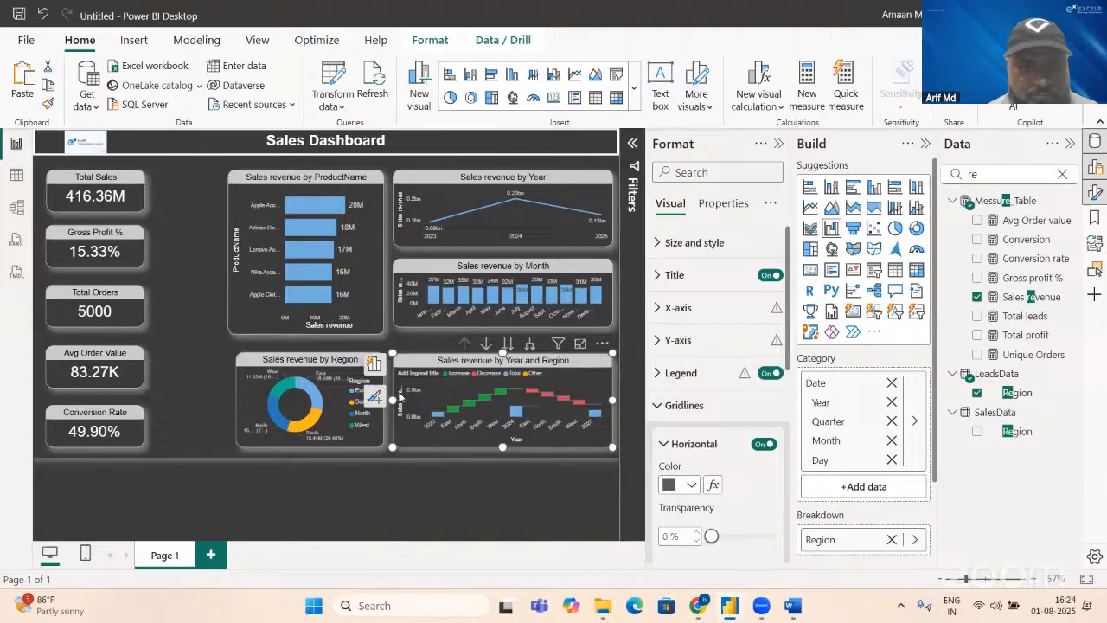
pyautogui.click(244, 402)
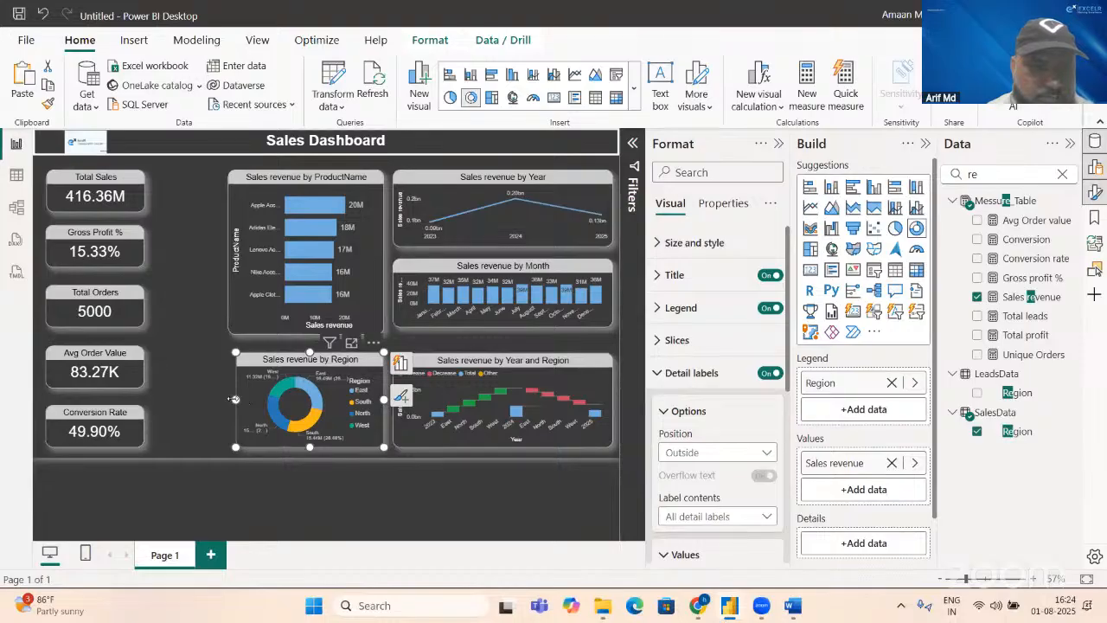
pyautogui.moveTo(234, 400); pyautogui.dragTo(226, 396)
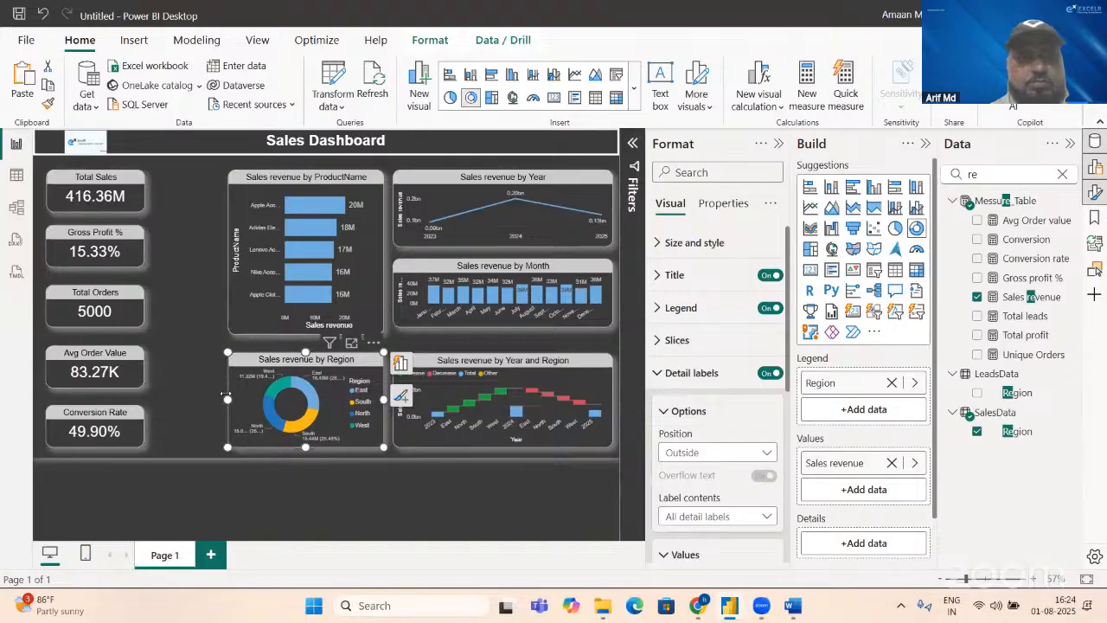
pyautogui.click(182, 218)
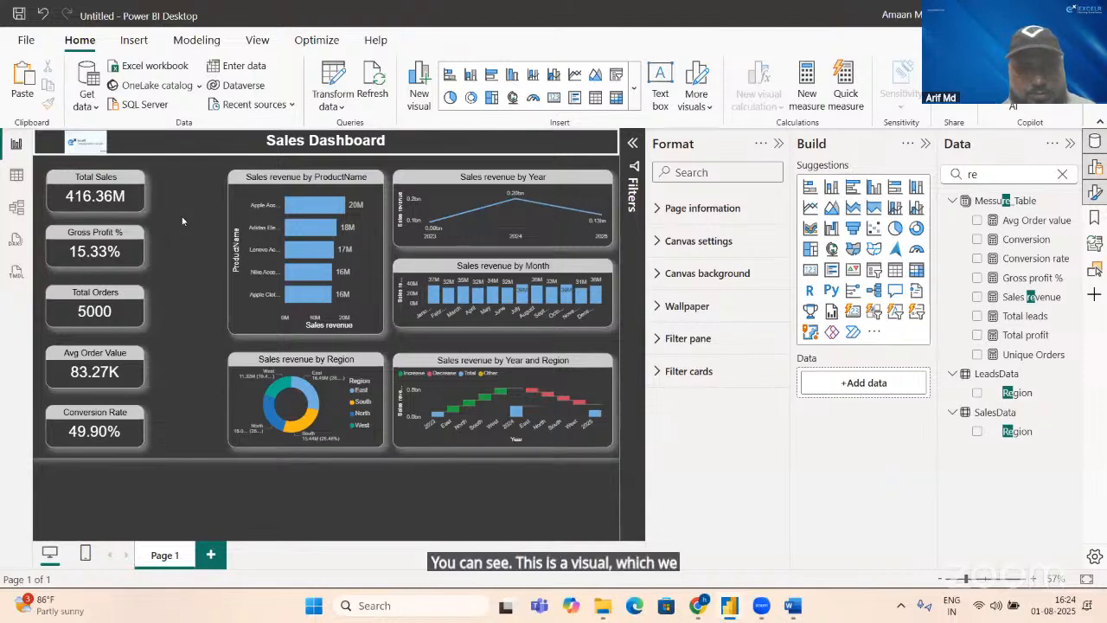
# Step: Make the Sales revenue by Month chart slightly taller so its lower edge lines up with the product chart
pyautogui.click(476, 325)
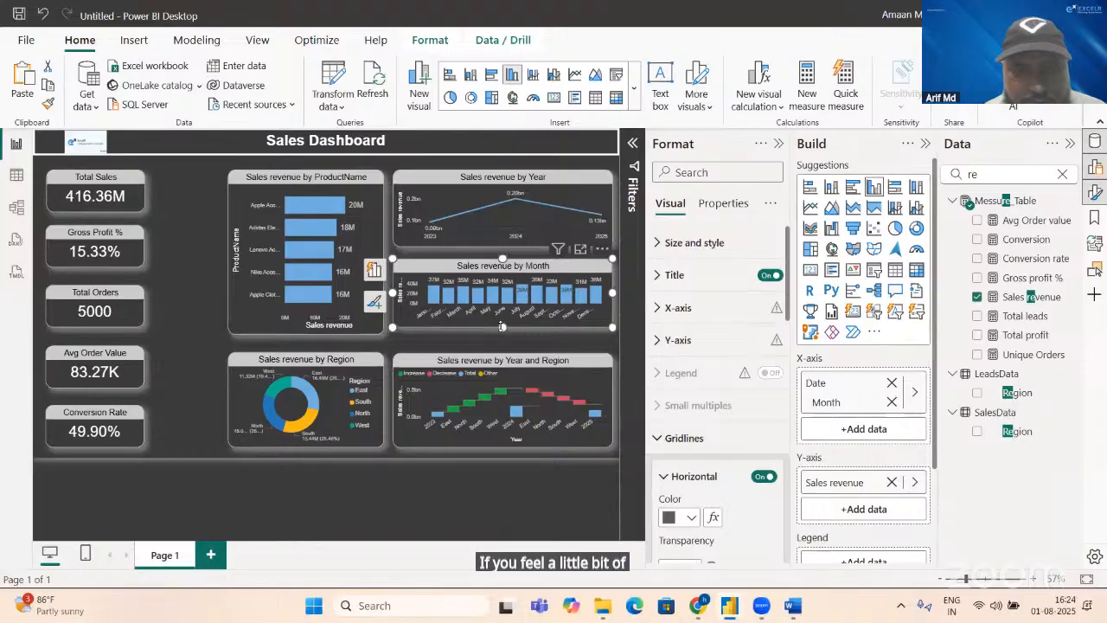
pyautogui.moveTo(503, 329); pyautogui.dragTo(502, 333)
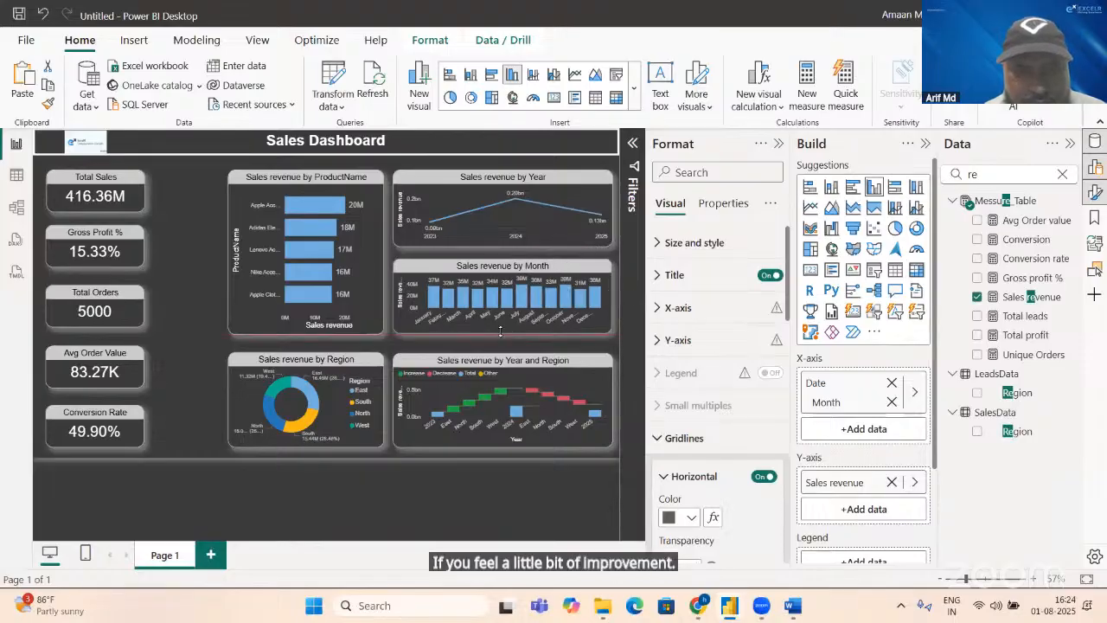
pyautogui.click(170, 308)
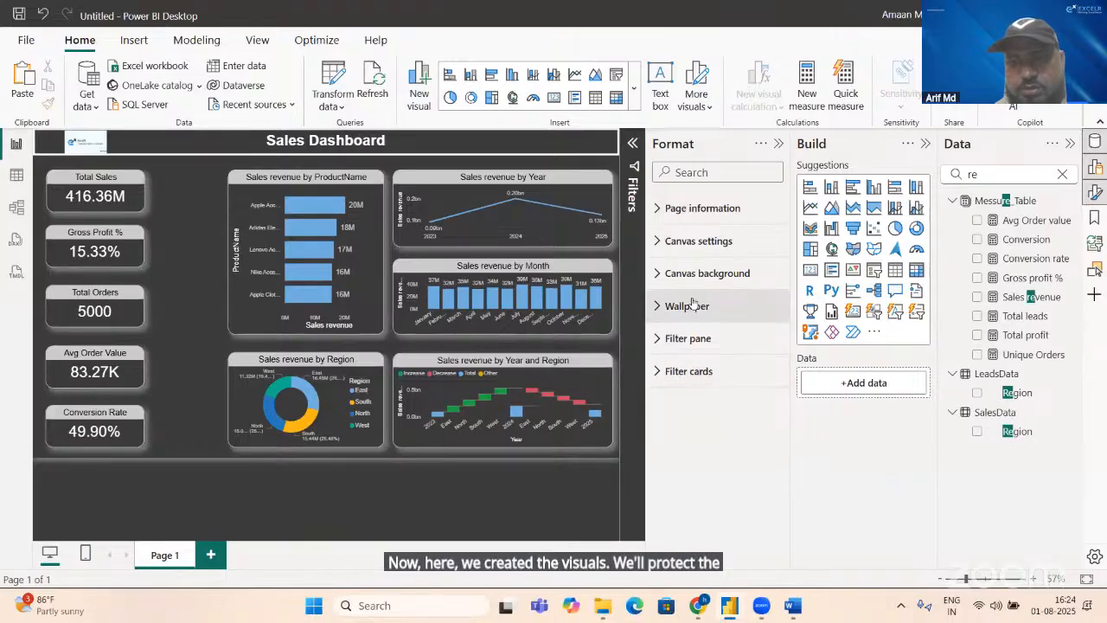
# Step: Turn off the legend of the Sales revenue by Region donut chart
pyautogui.click(380, 435)
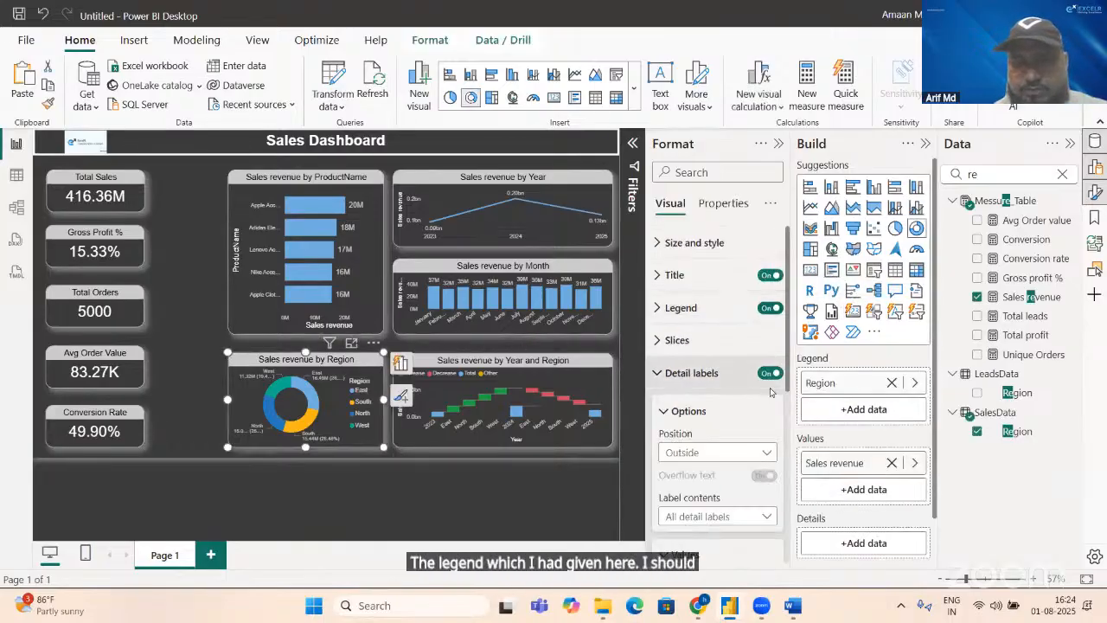
pyautogui.click(760, 309)
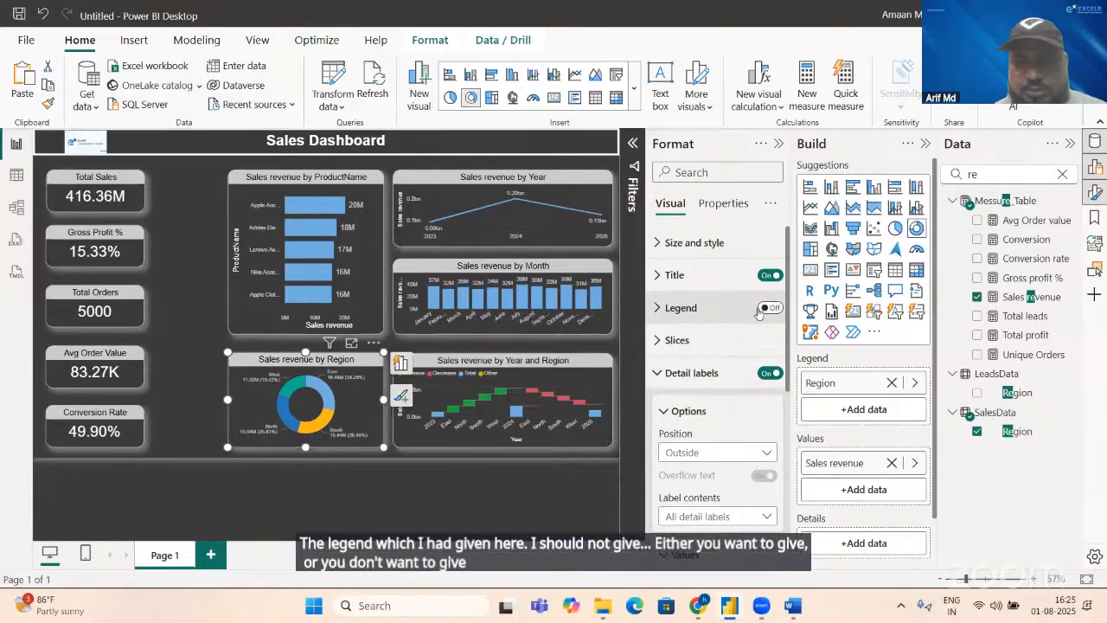
# Step: Try the Sales revenue by Region donut chart's legend at Bottom center and turn the legend off again
pyautogui.click(767, 308)
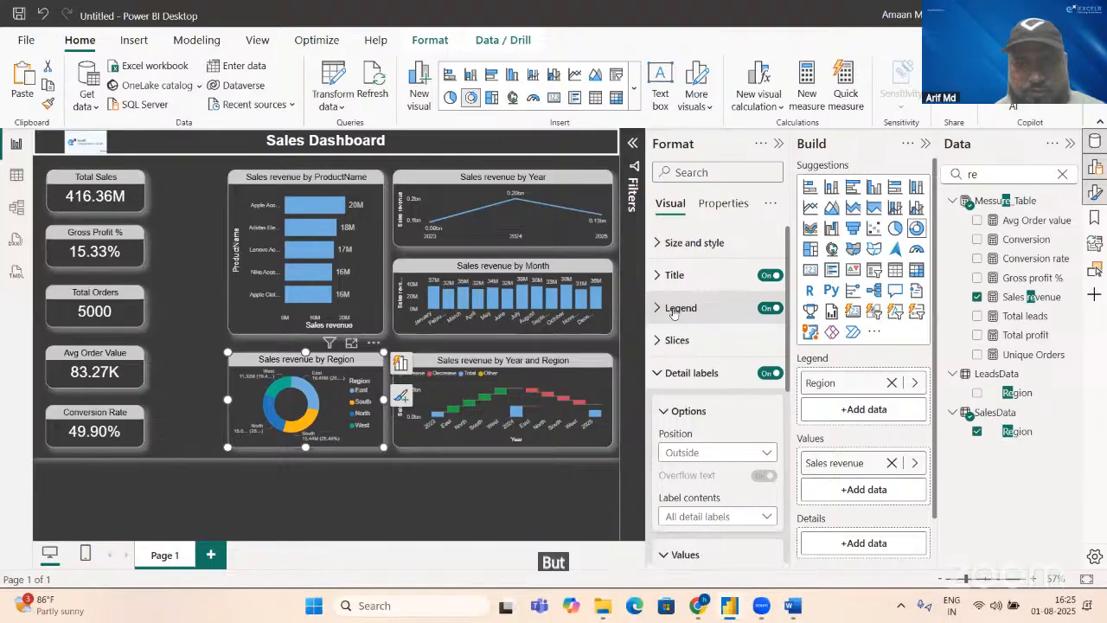
pyautogui.click(674, 309)
pyautogui.click(717, 386)
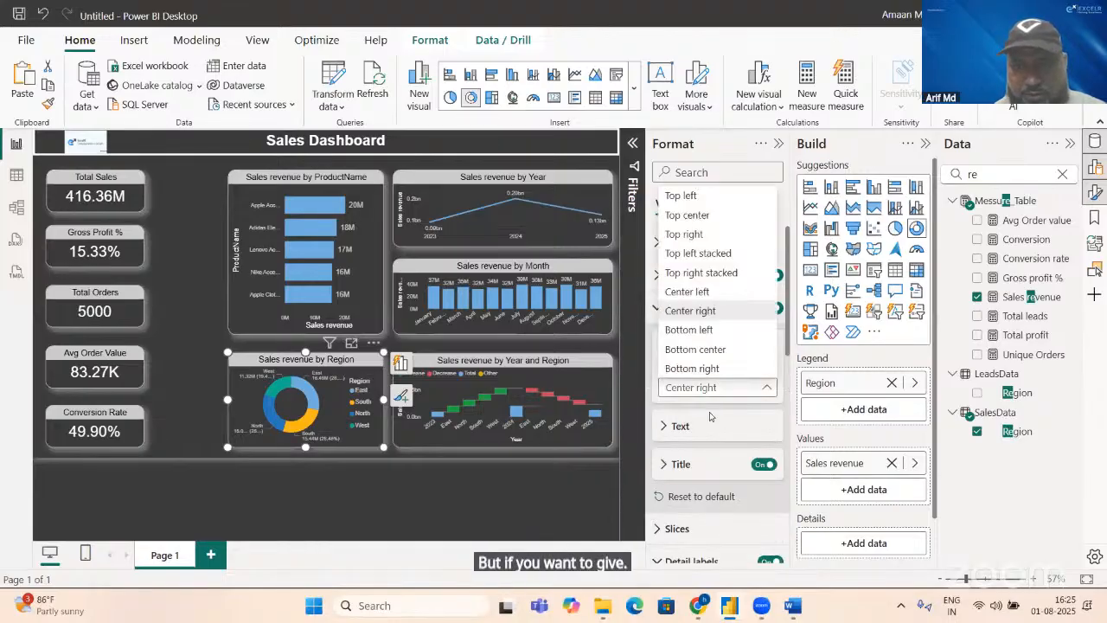
pyautogui.click(695, 350)
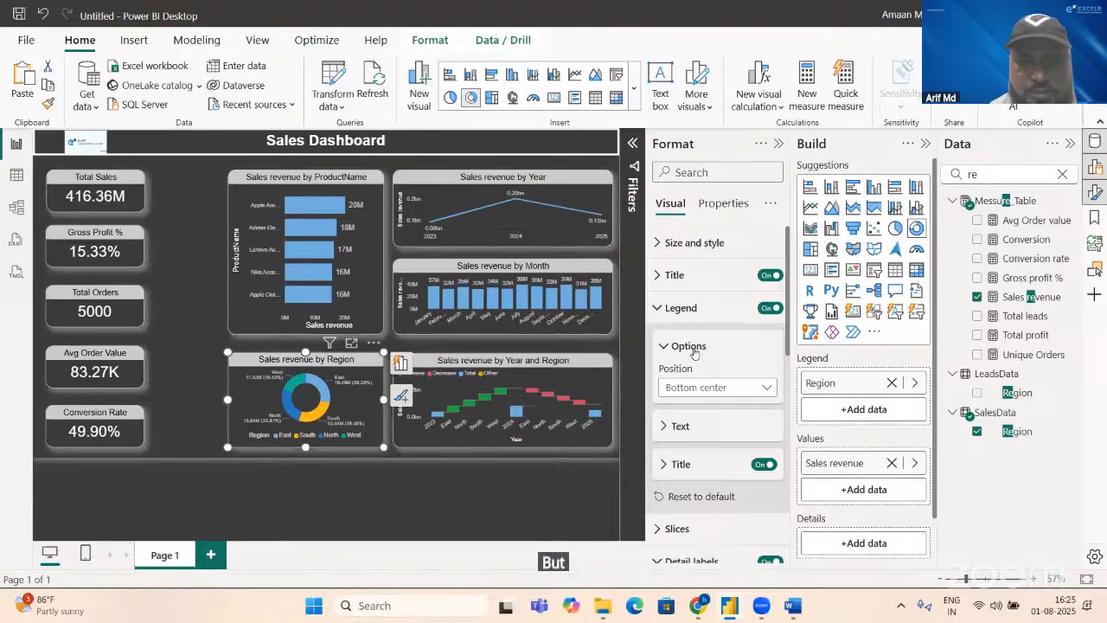
pyautogui.click(768, 308)
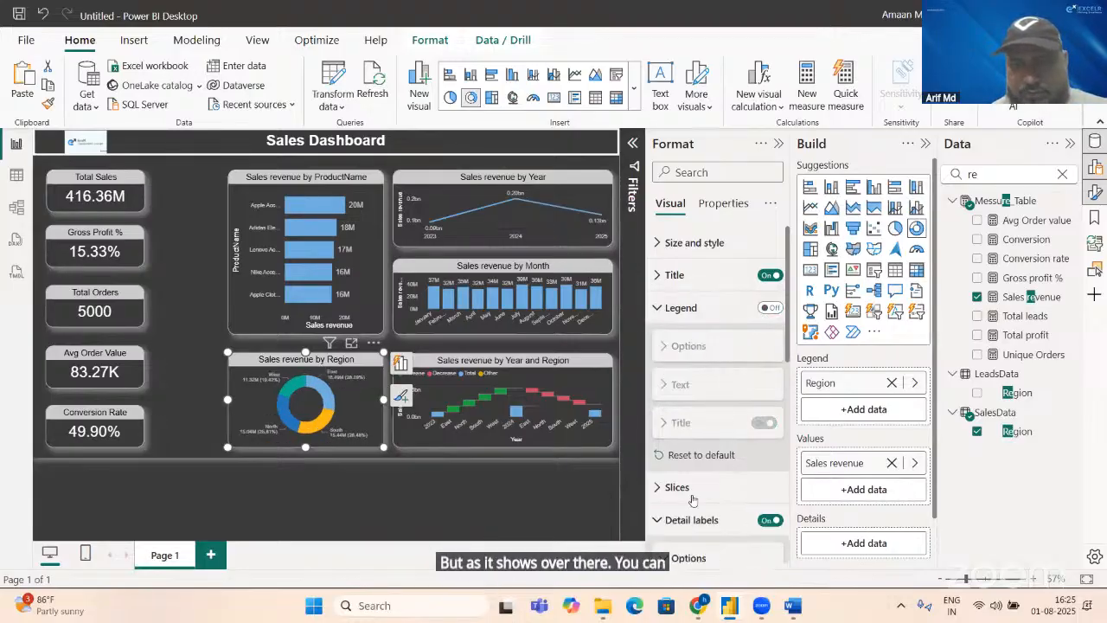
# Step: Make the detail label values of the Sales revenue by Region donut chart bold with font size 9
pyautogui.click(666, 526)
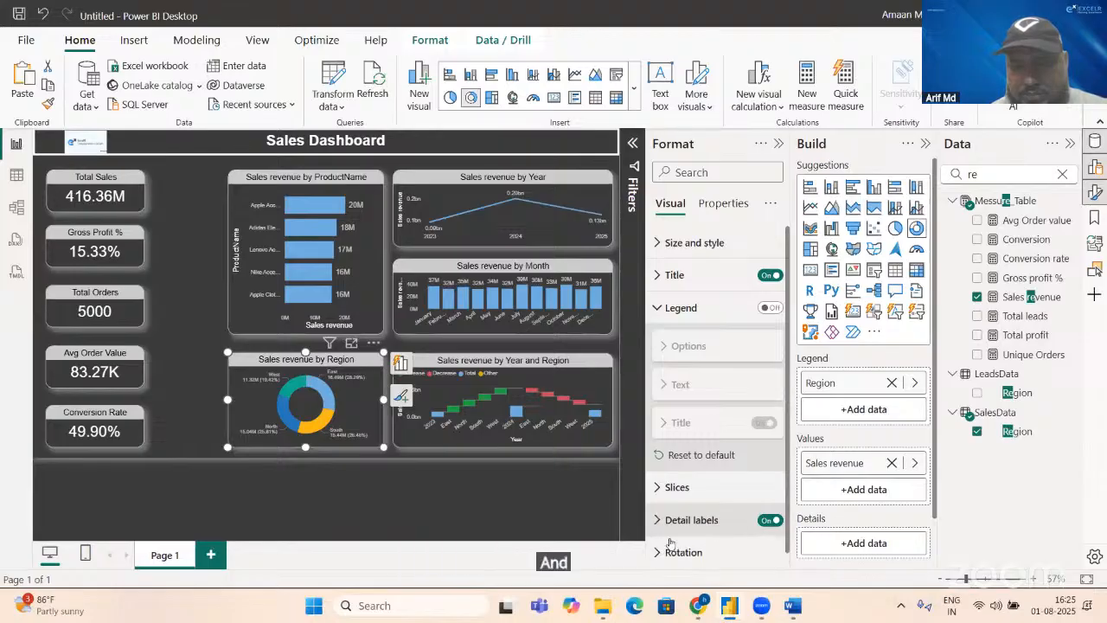
pyautogui.click(783, 531)
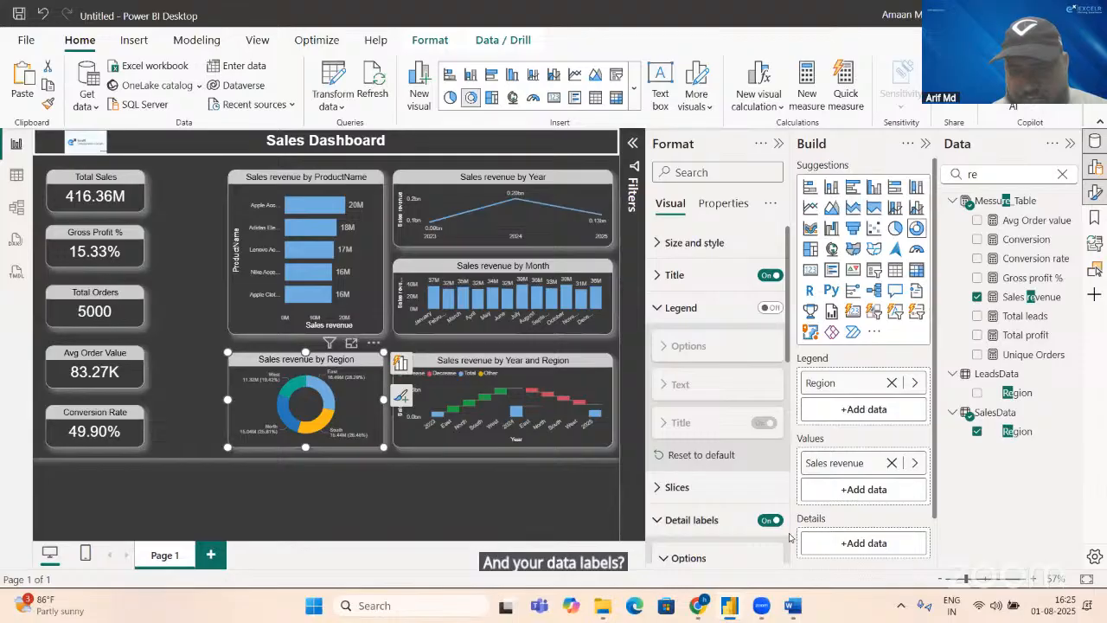
pyautogui.scroll(-3, 718, 450)
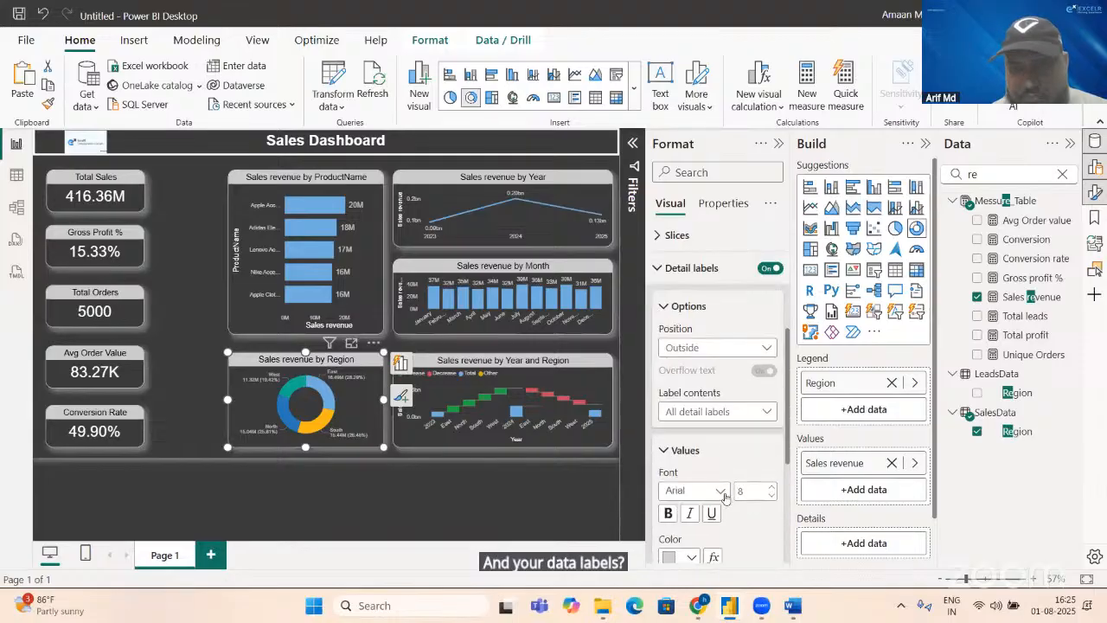
pyautogui.click(668, 514)
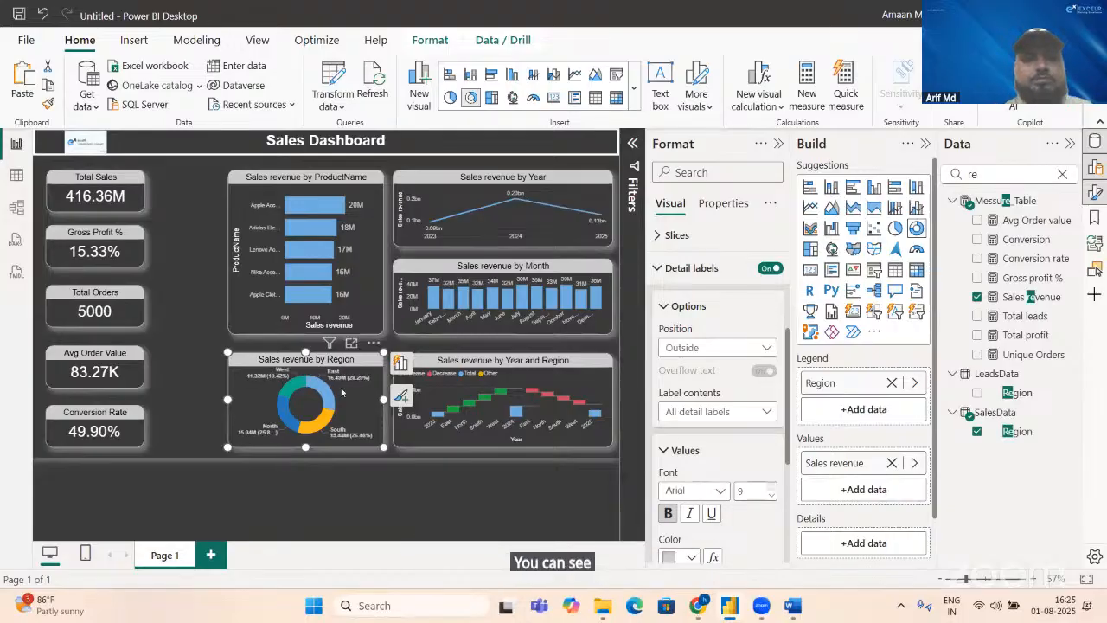
# Step: Make the Region donut chart and the Year and Region waterfall chart slightly taller, extending both down to the same lower edge
pyautogui.click(90, 266)
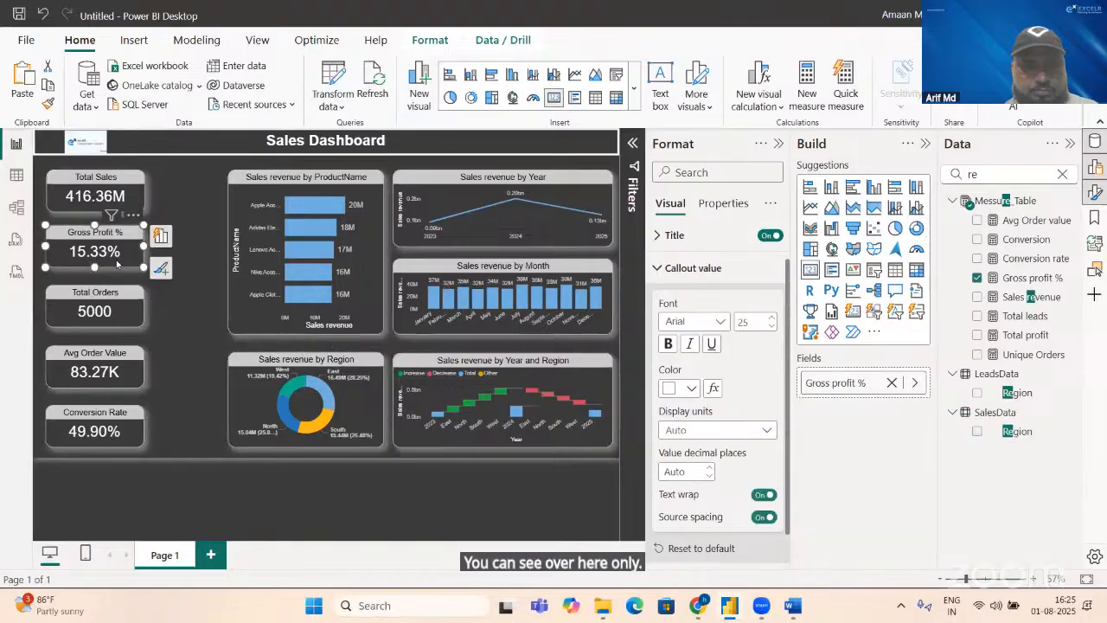
pyautogui.click(361, 444)
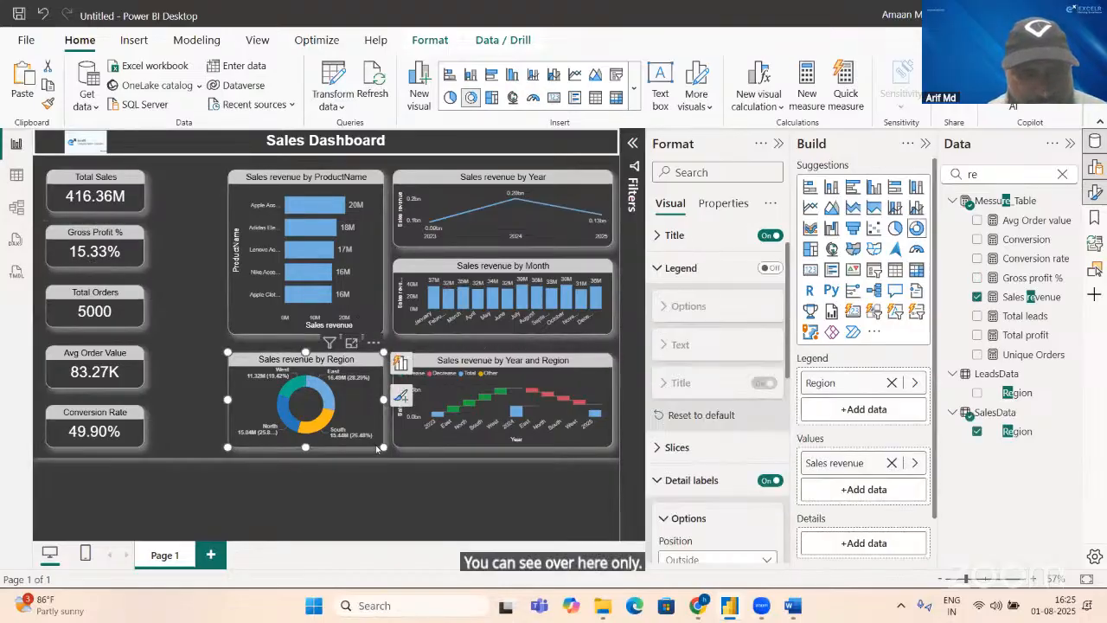
pyautogui.moveTo(383, 448); pyautogui.dragTo(385, 457)
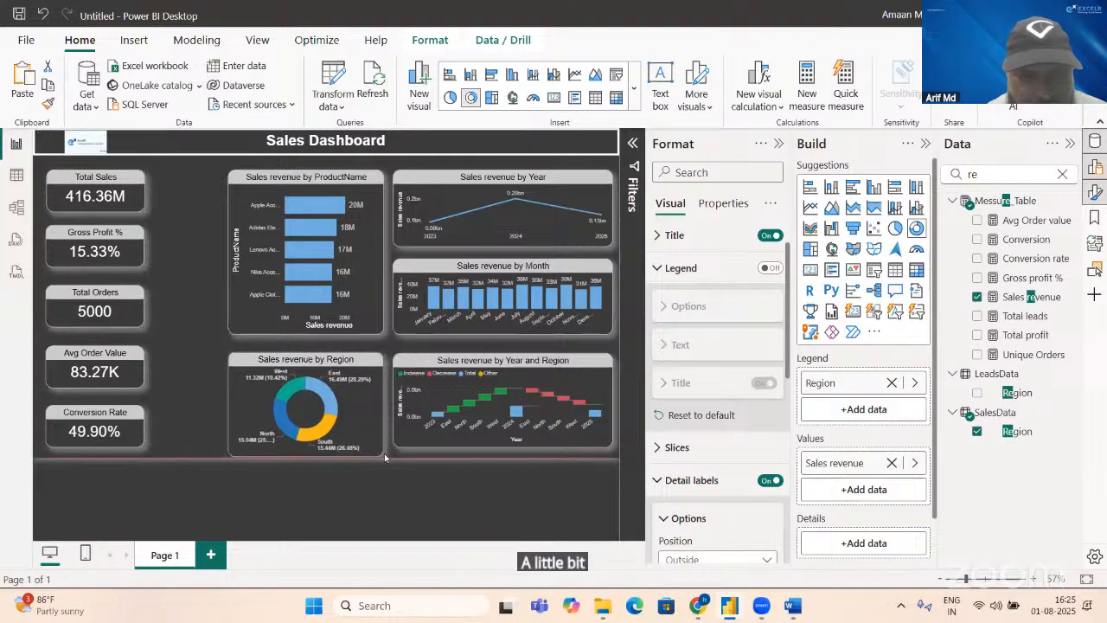
pyautogui.click(500, 446)
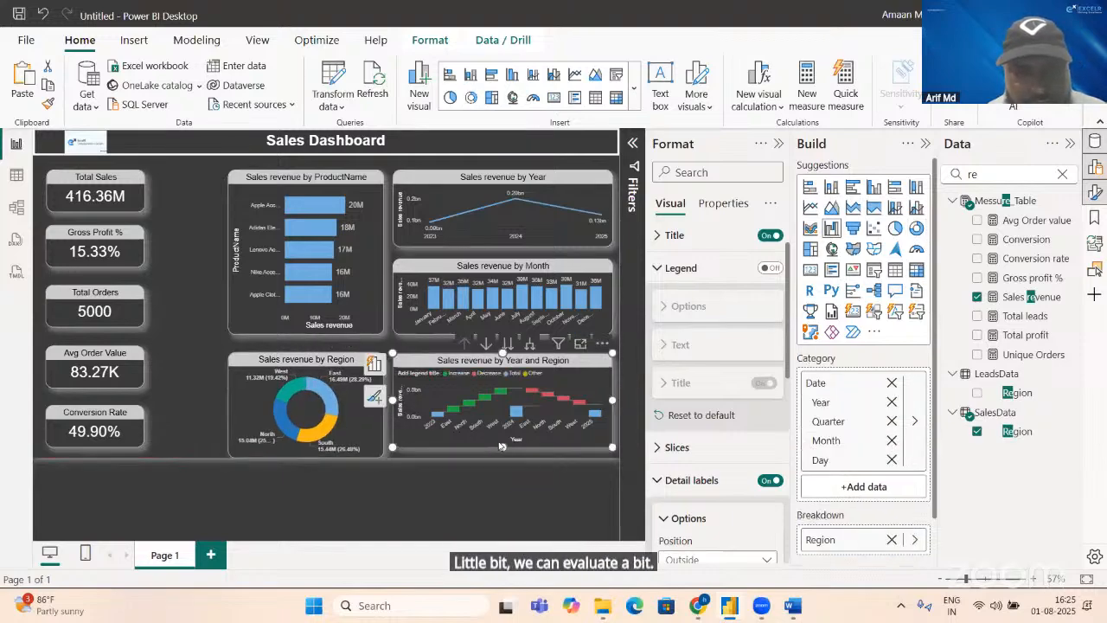
pyautogui.moveTo(505, 455); pyautogui.dragTo(504, 457)
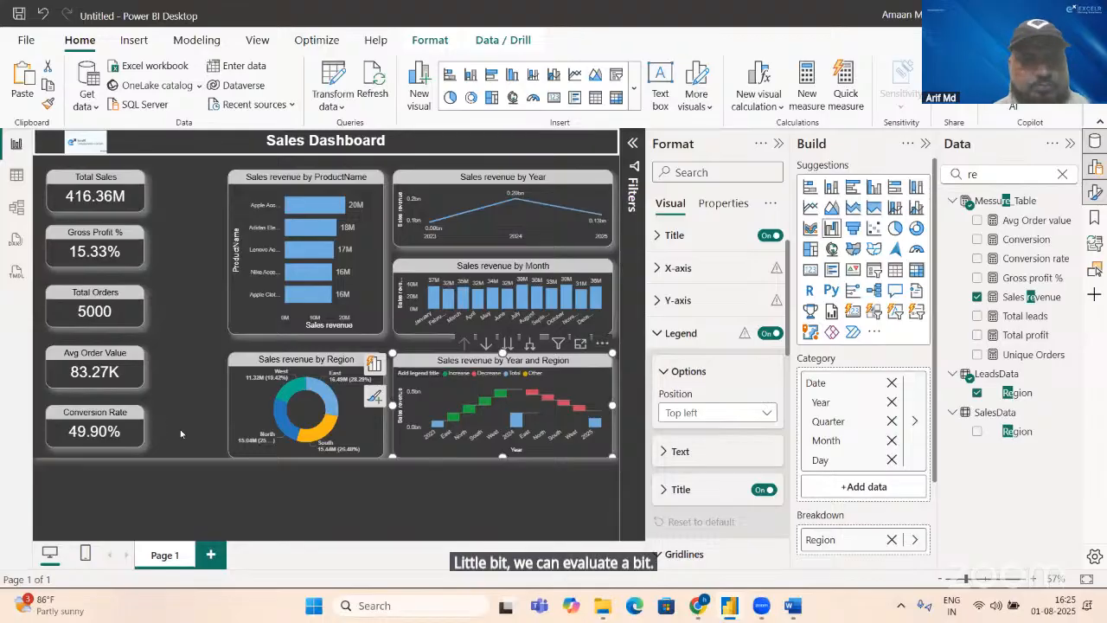
pyautogui.click(182, 403)
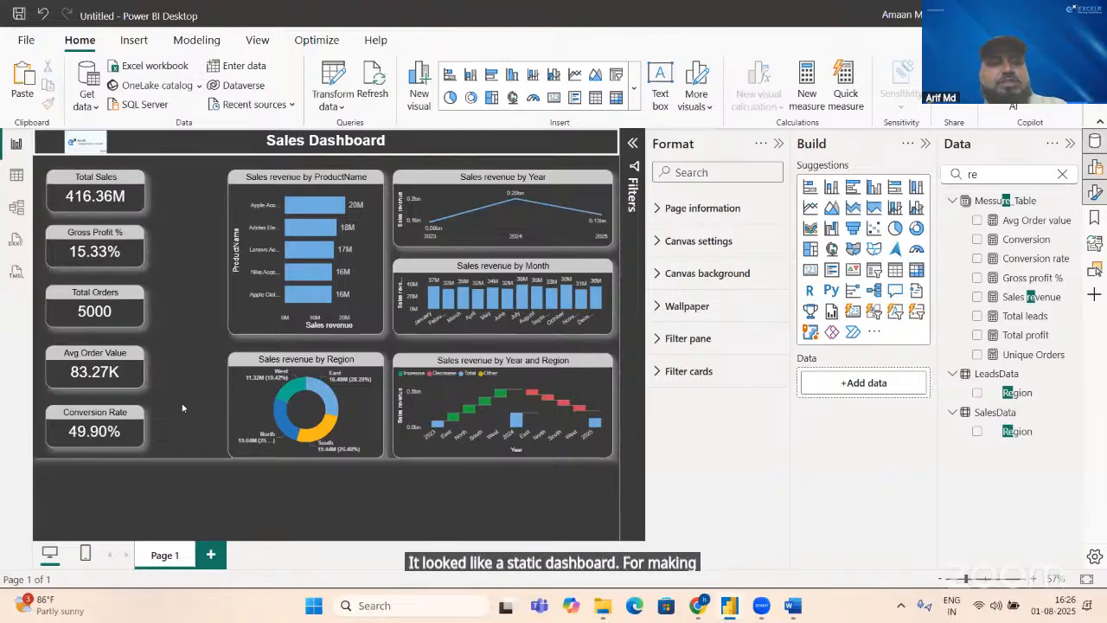
# Step: Replace the data field search with "coun" to find the Country field
pyautogui.click(1022, 174)
pyautogui.press('BackSpace')
pyautogui.press('BackSpace')
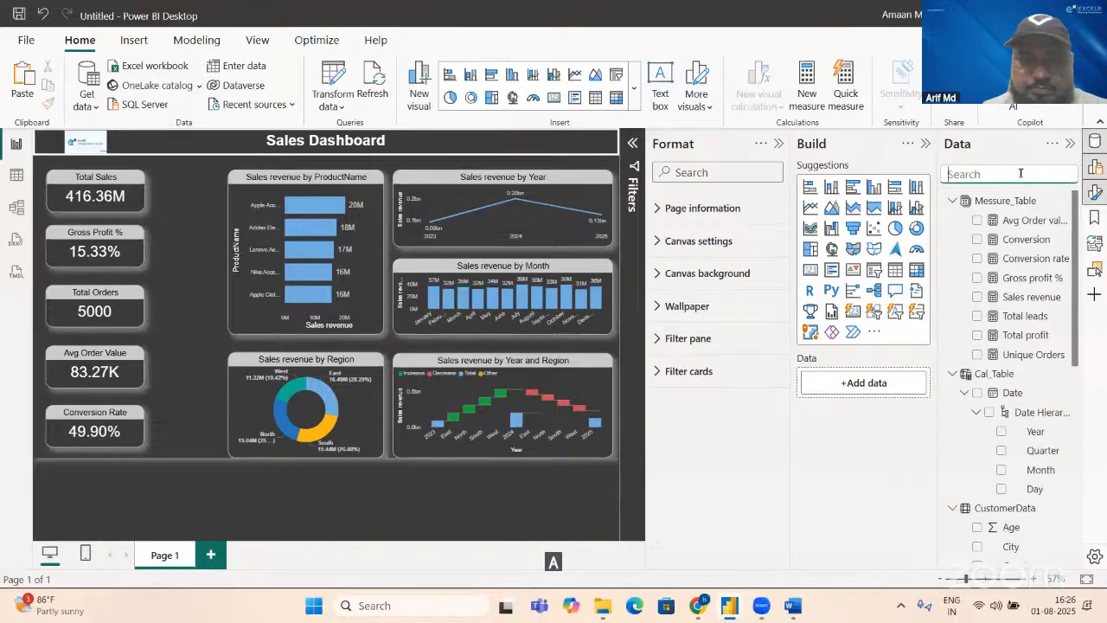
pyautogui.write('coun')
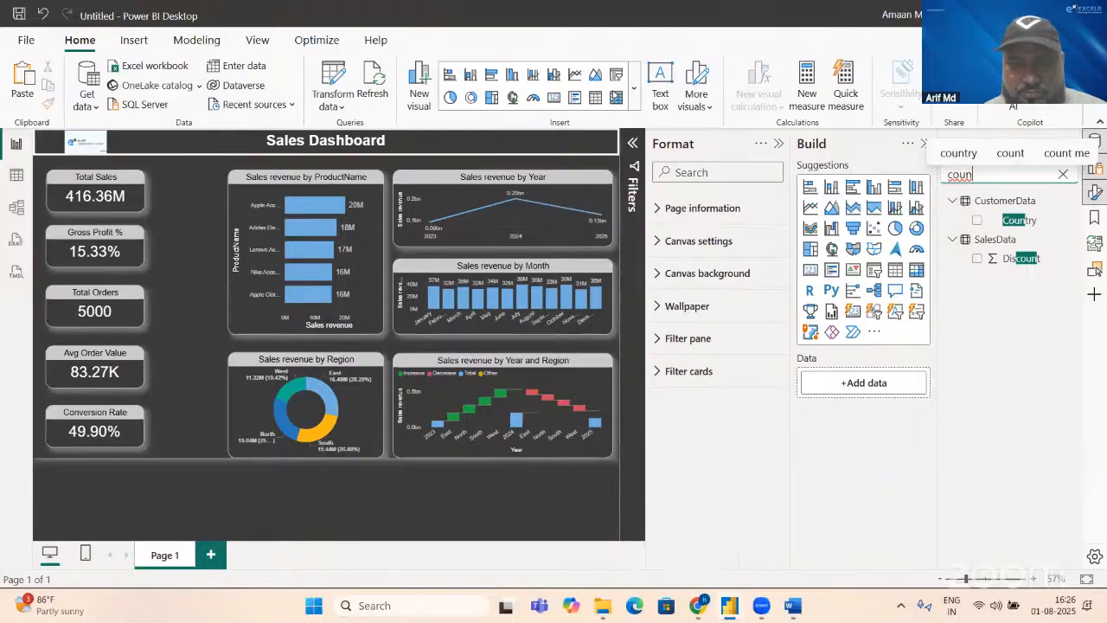
# Step: Insert an empty slicer, narrow it, and place it between the Total Sales card and the product chart
pyautogui.click(616, 167)
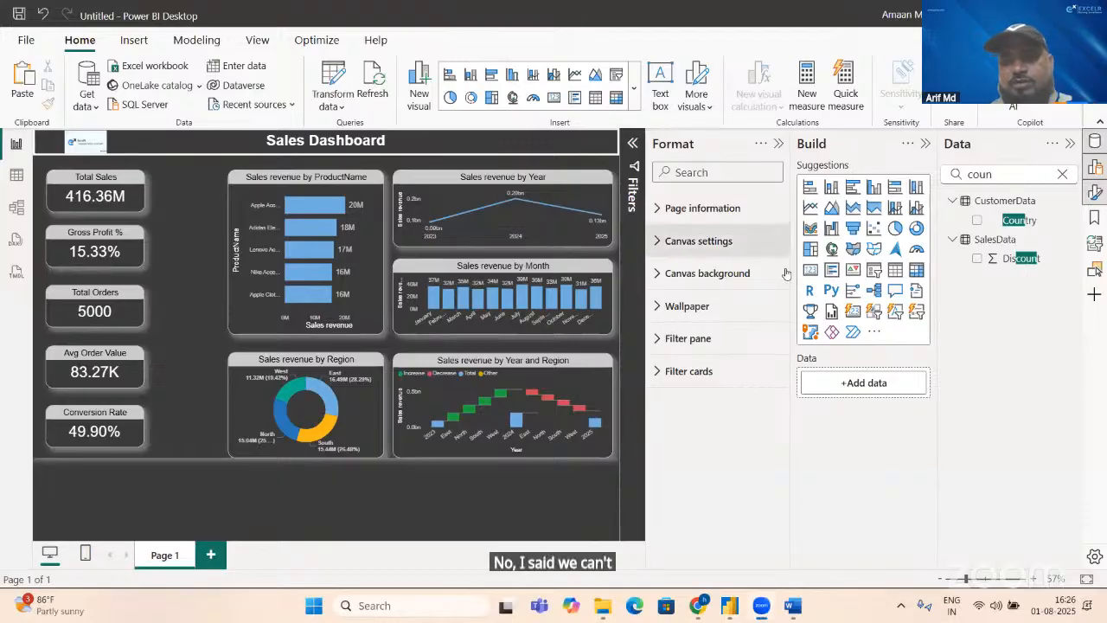
pyautogui.click(874, 279)
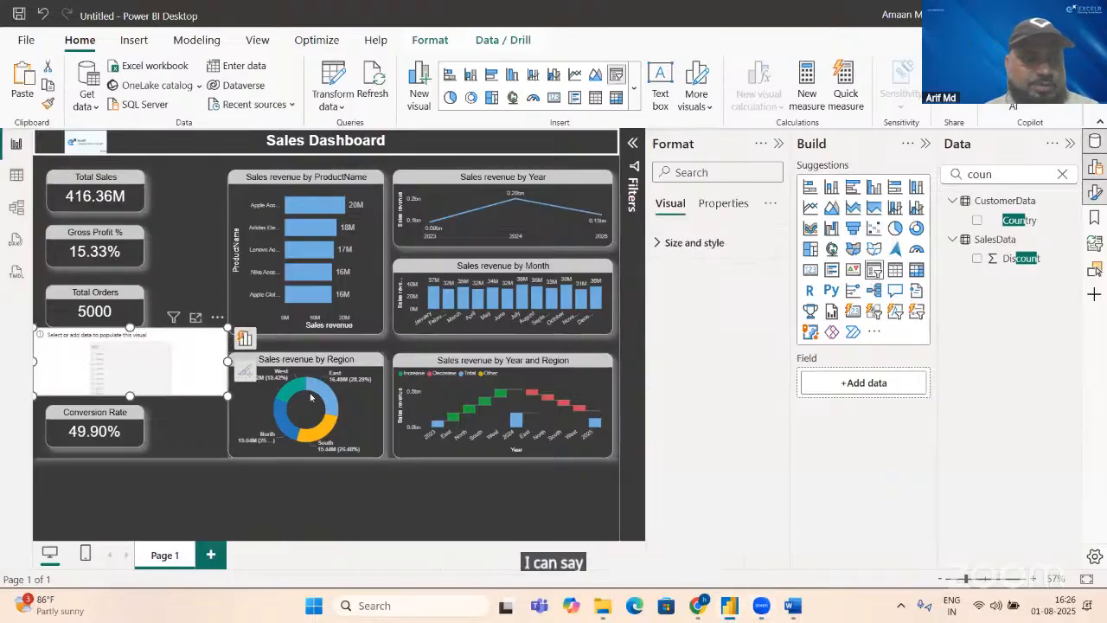
pyautogui.moveTo(227, 396); pyautogui.dragTo(146, 421)
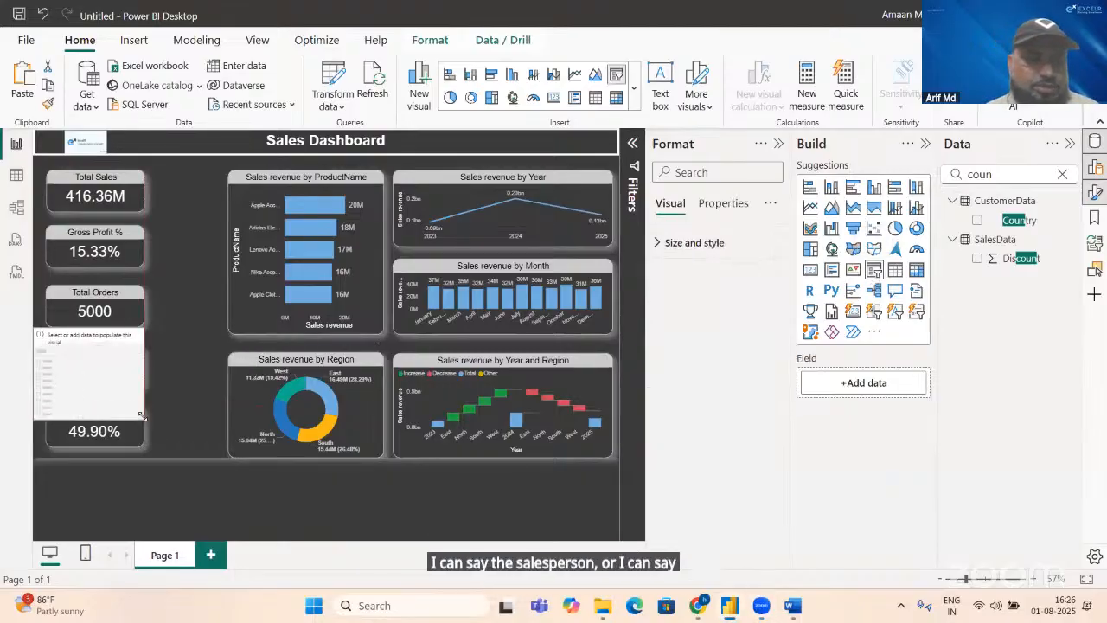
pyautogui.moveTo(80, 405); pyautogui.dragTo(190, 248)
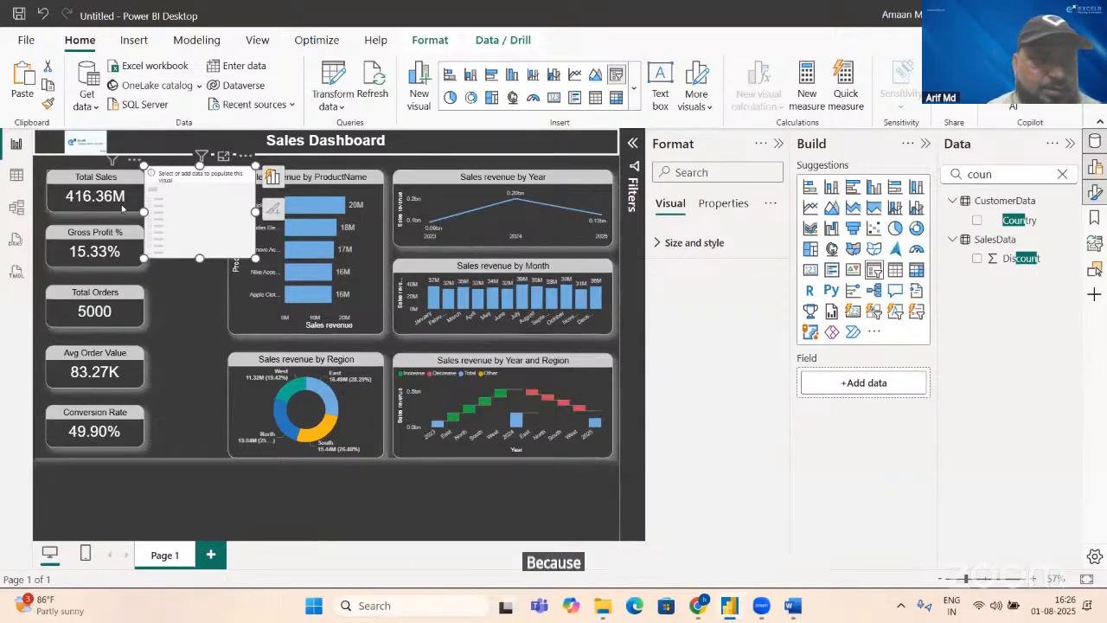
# Step: Try a horizontal position of 25 for the Total Sales card and settle on 15
pyautogui.click(122, 209)
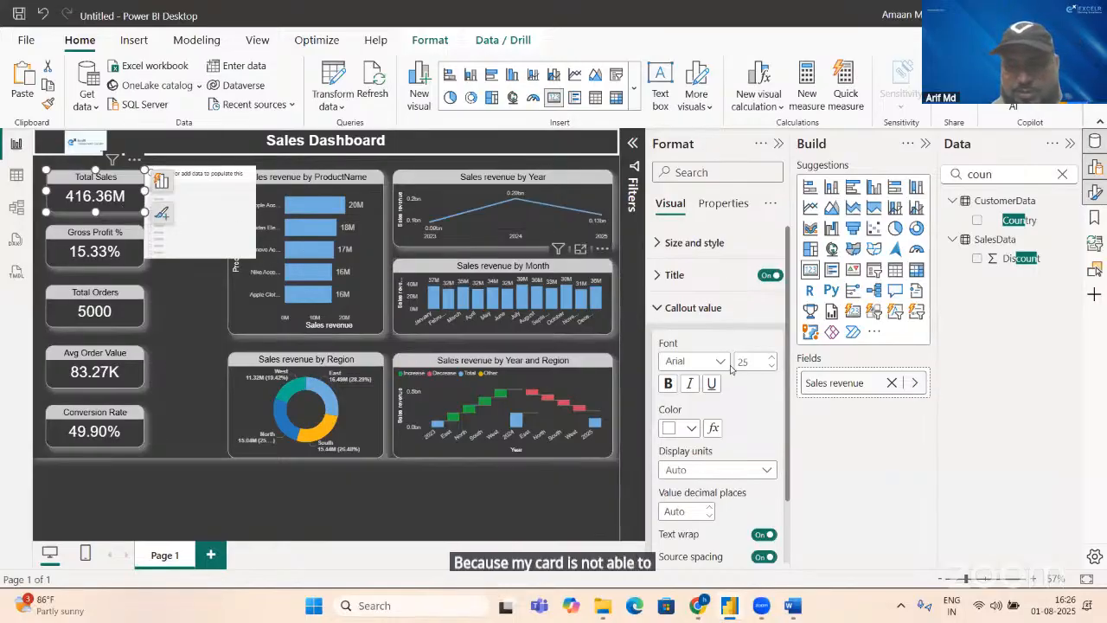
pyautogui.click(666, 243)
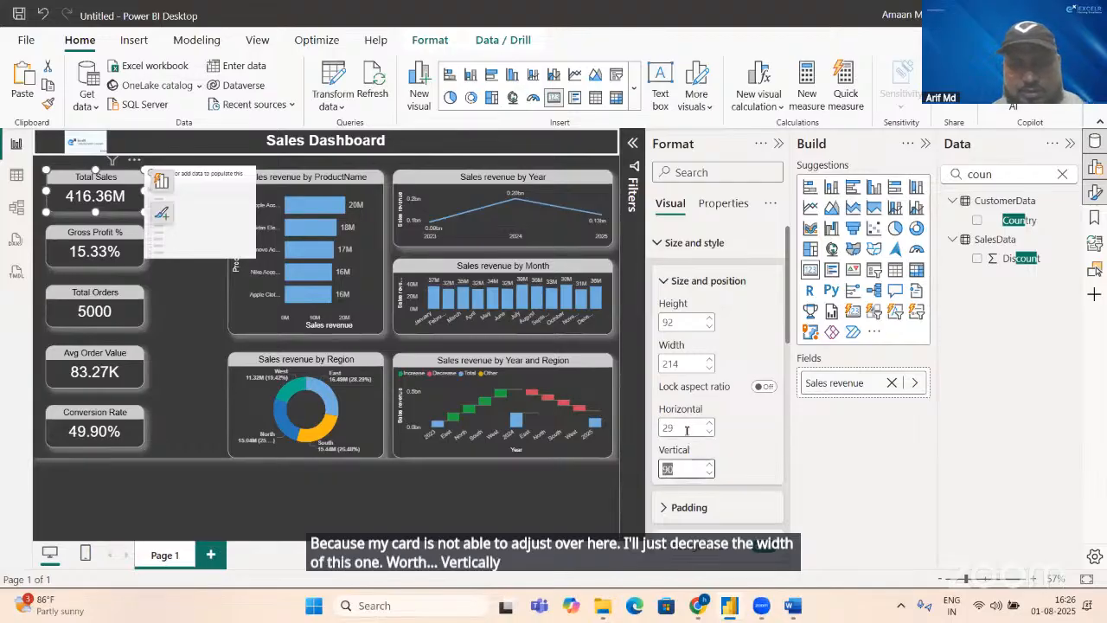
pyautogui.click(687, 429)
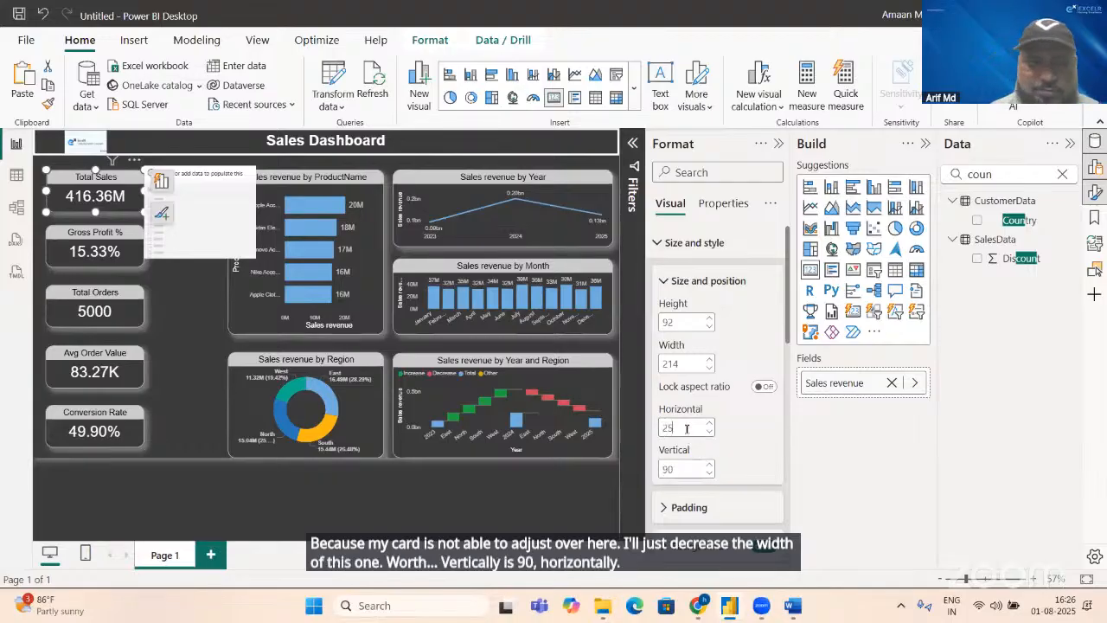
pyautogui.write('25')
pyautogui.press('Return')
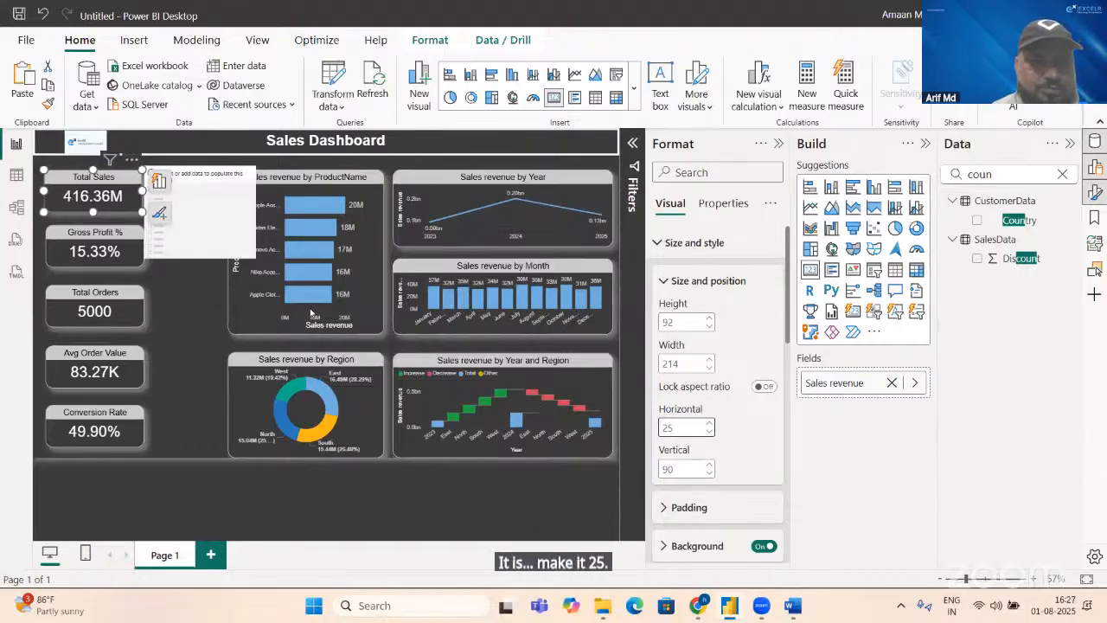
pyautogui.click(687, 423)
pyautogui.doubleClick(687, 424)
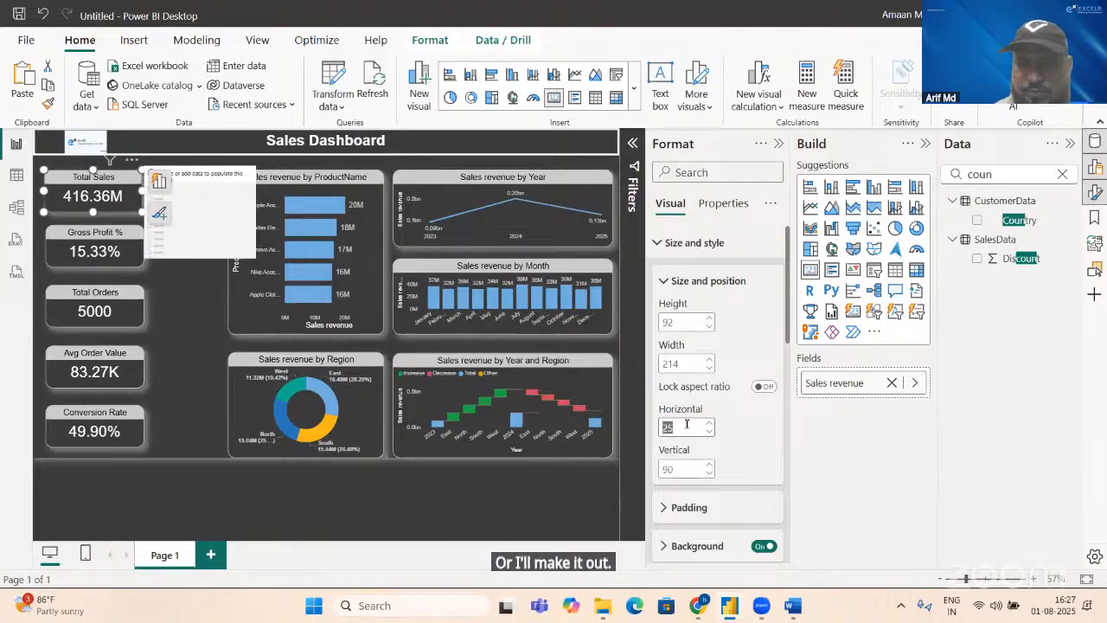
pyautogui.write('15')
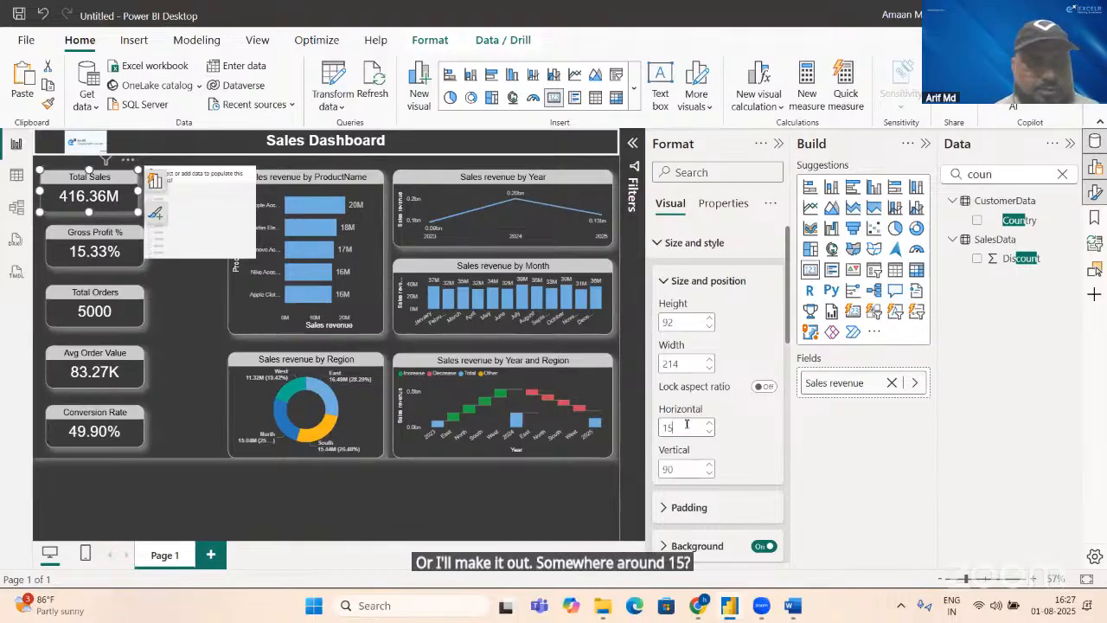
# Step: Set the horizontal position of the Gross Profit %, Total Orders, Avg Order Value and Conversion Rate cards to 15
pyautogui.click(131, 255)
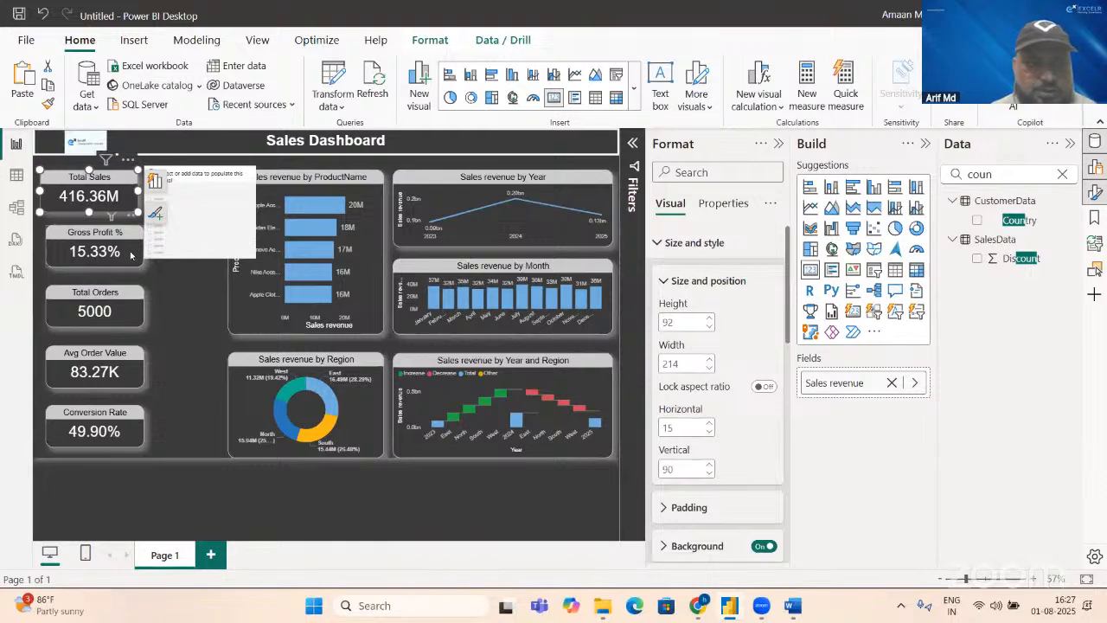
pyautogui.click(132, 256)
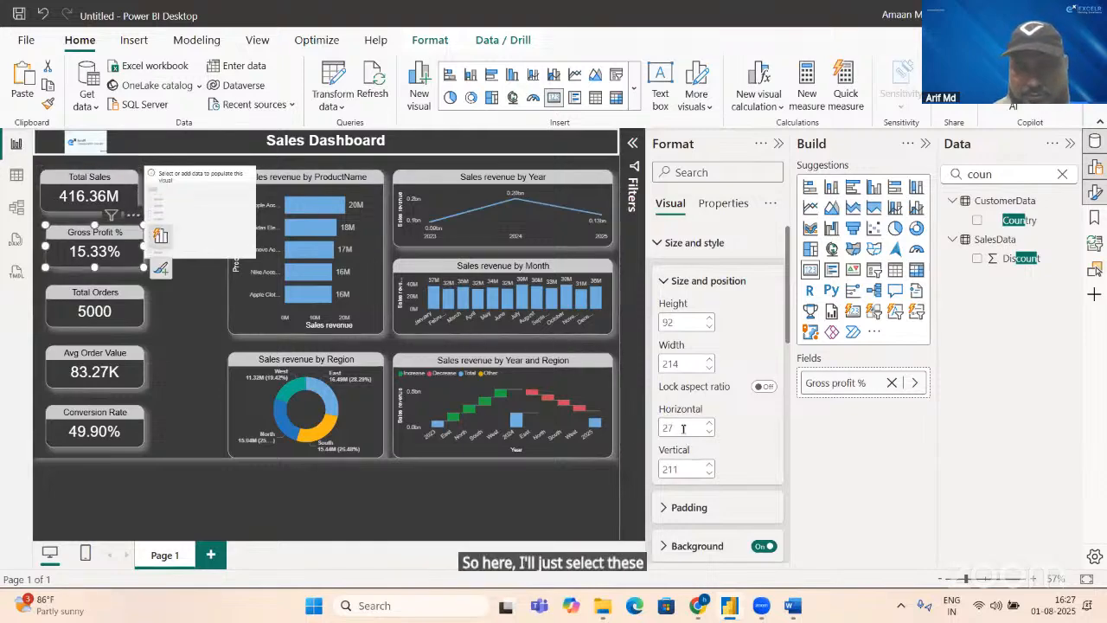
pyautogui.write('15')
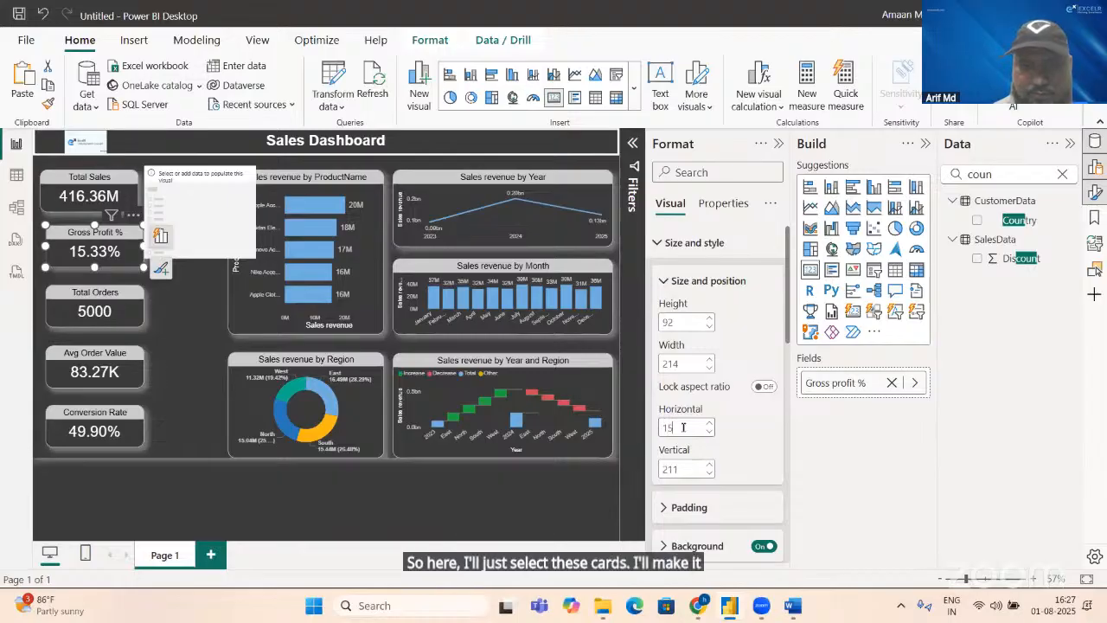
pyautogui.click(128, 301)
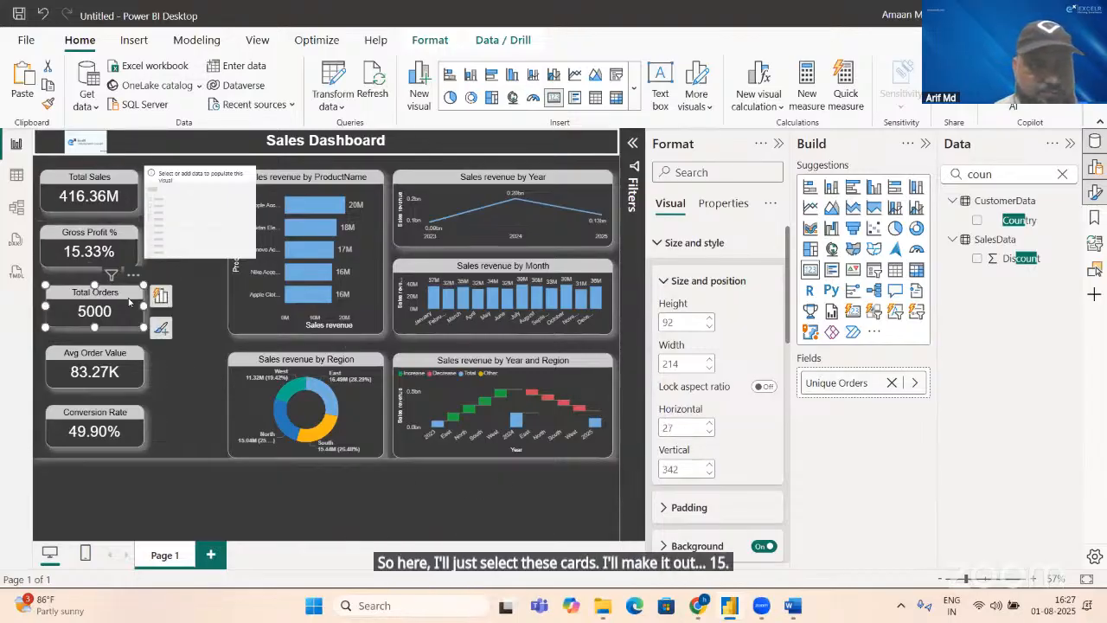
pyautogui.click(678, 423)
pyautogui.write('15')
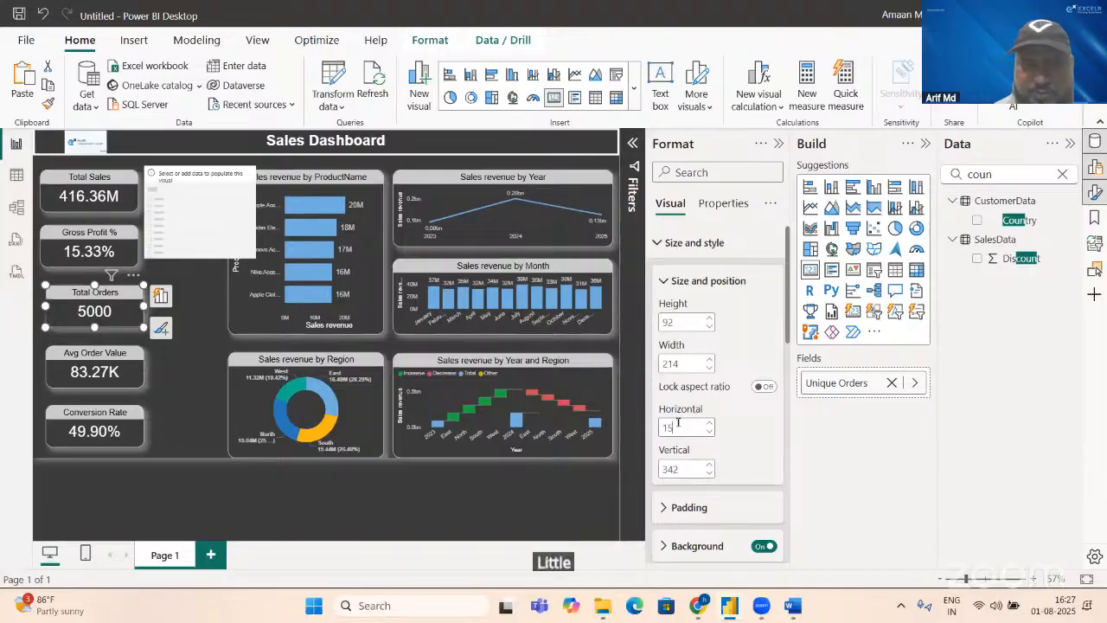
pyautogui.click(127, 373)
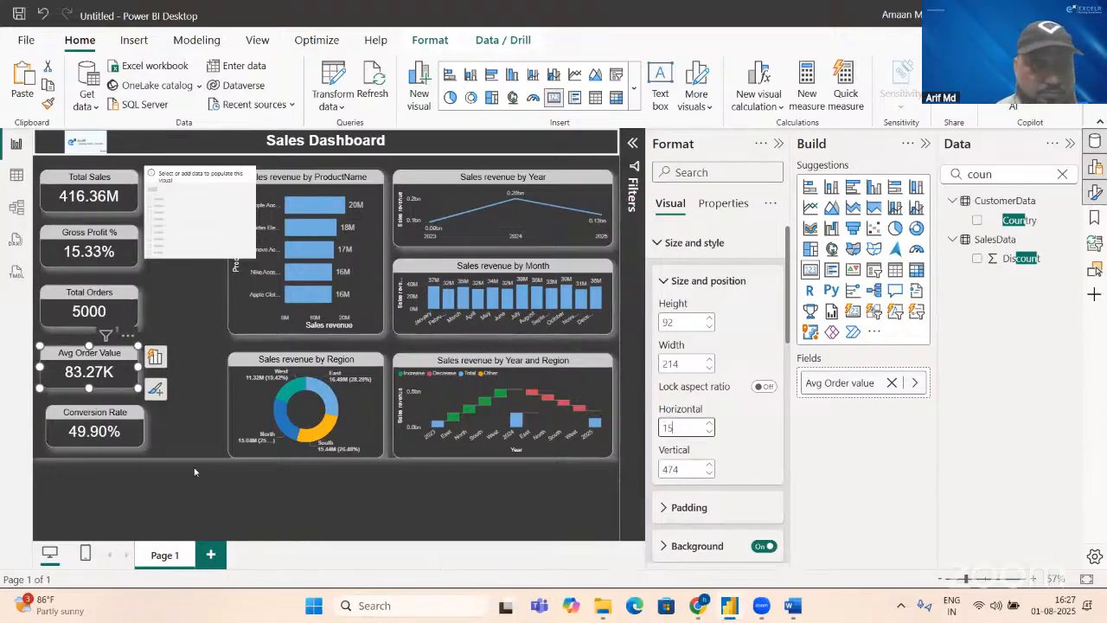
pyautogui.click(128, 424)
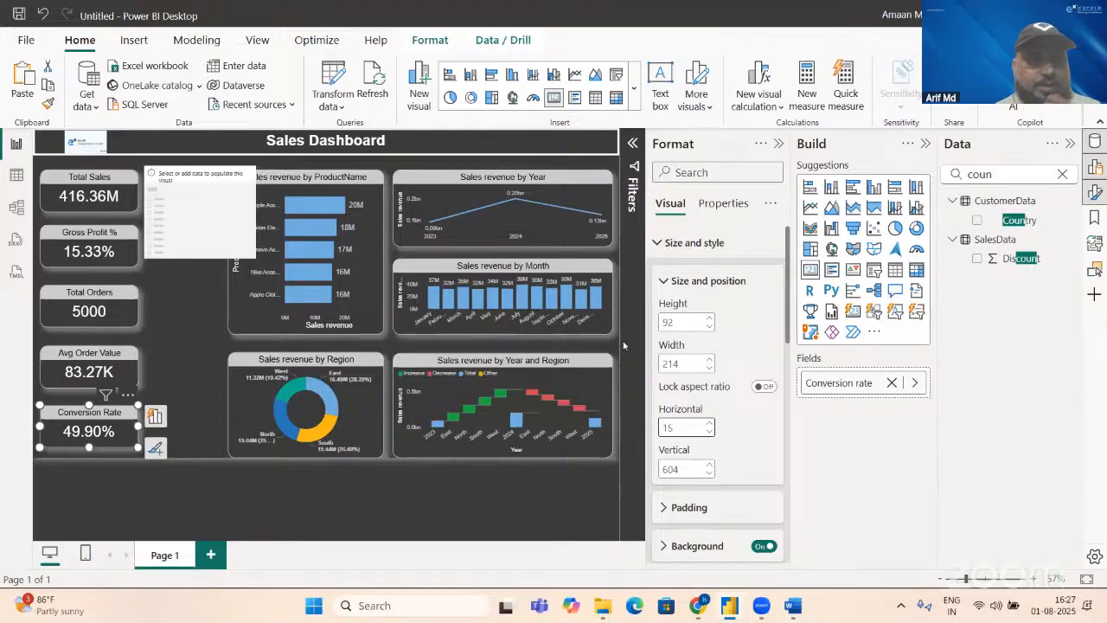
# Step: Set the Conversion Rate card's width to 200
pyautogui.doubleClick(682, 363)
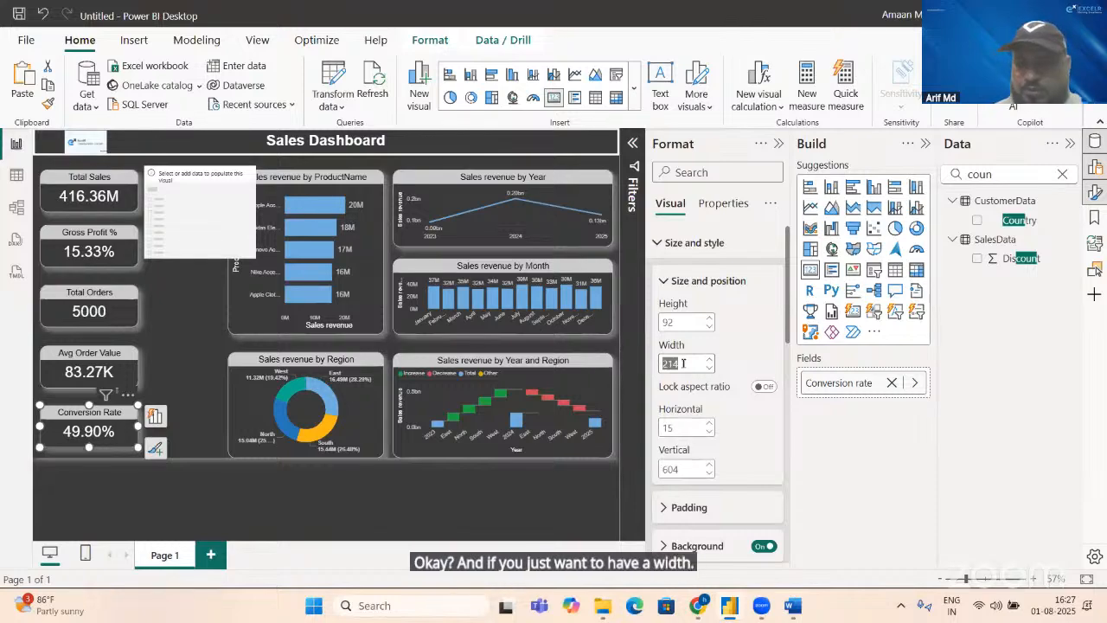
pyautogui.write('200')
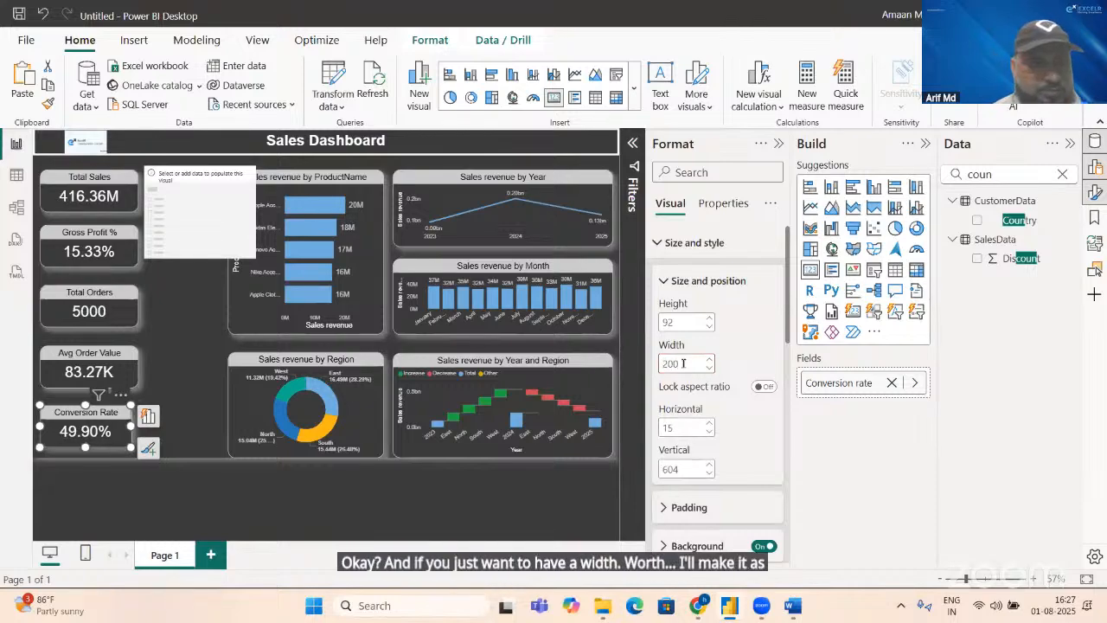
# Step: Set the width of the Avg Order Value and Total Orders cards to 200
pyautogui.click(125, 371)
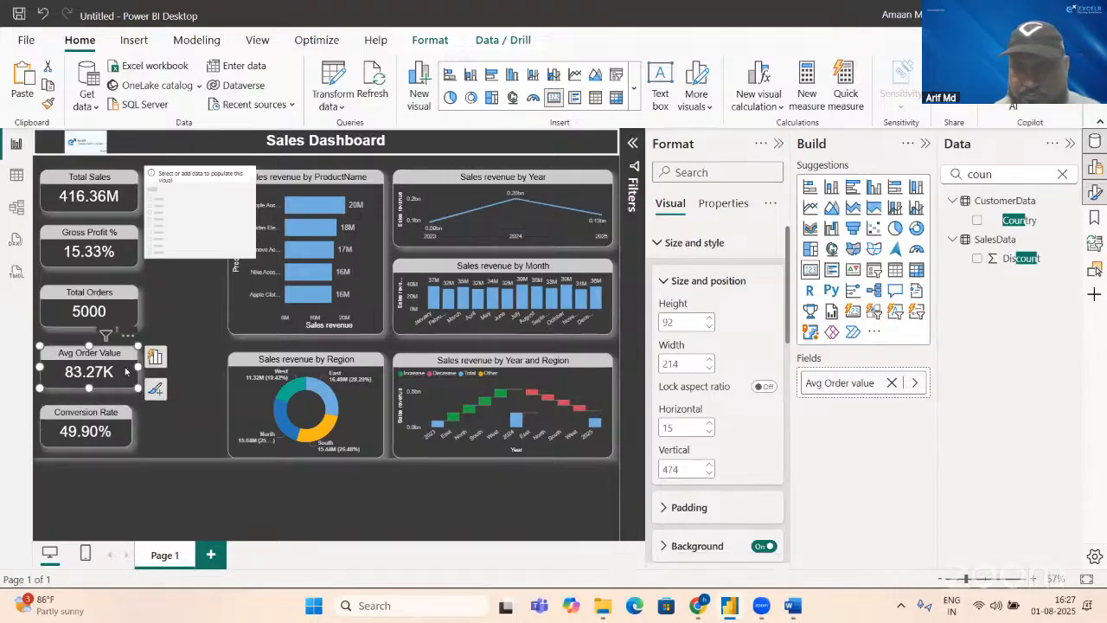
pyautogui.doubleClick(684, 362)
pyautogui.write('2')
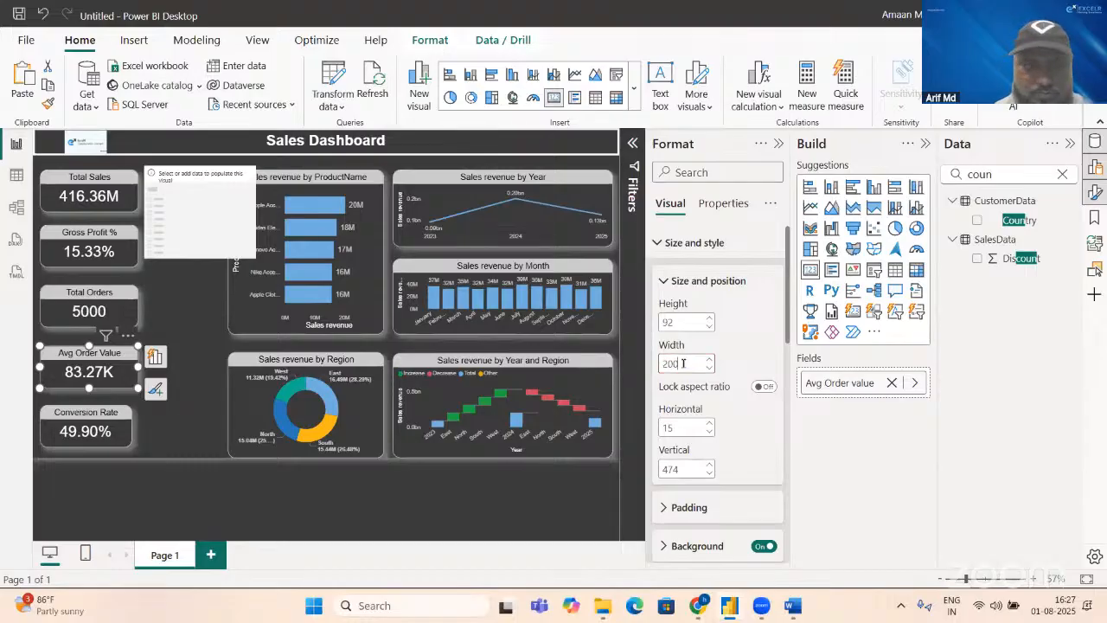
pyautogui.write('00')
pyautogui.press('Return')
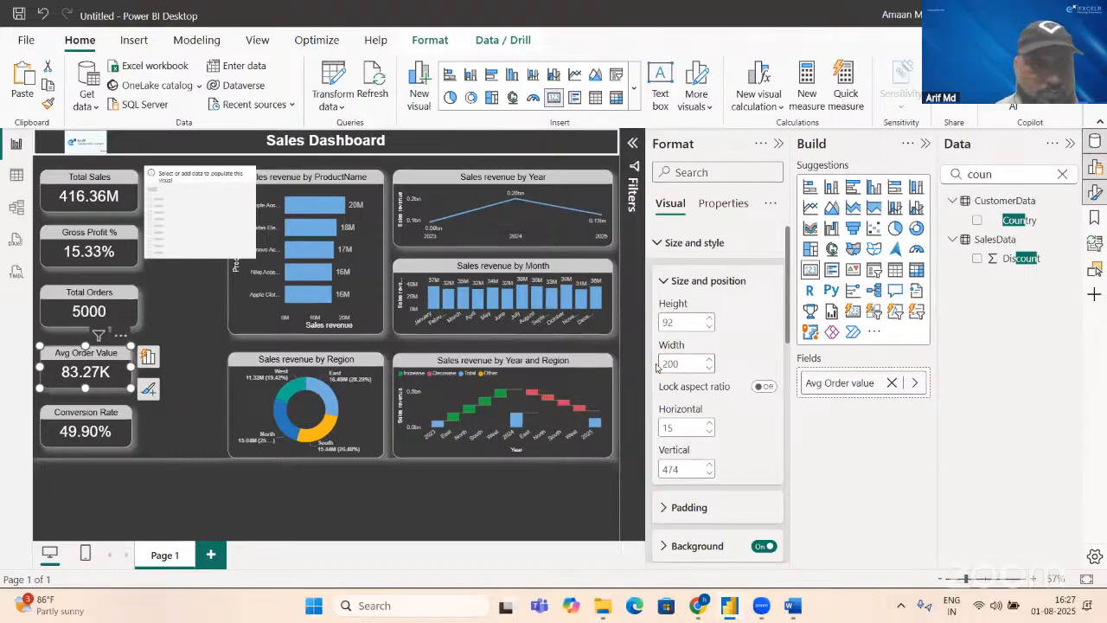
pyautogui.click(136, 324)
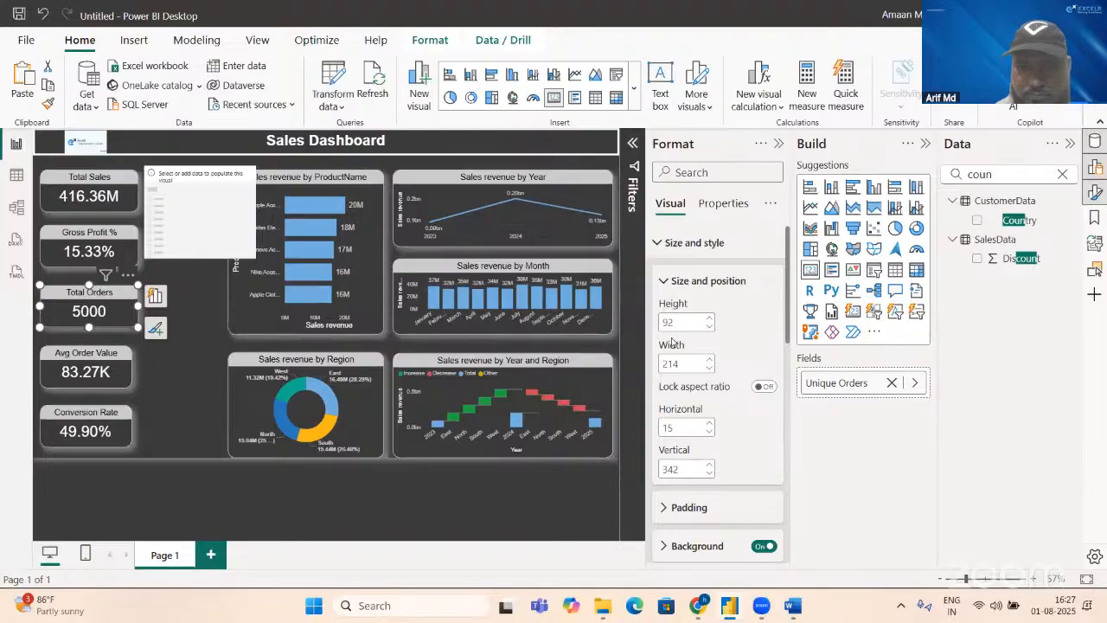
pyautogui.doubleClick(682, 364)
pyautogui.write('2')
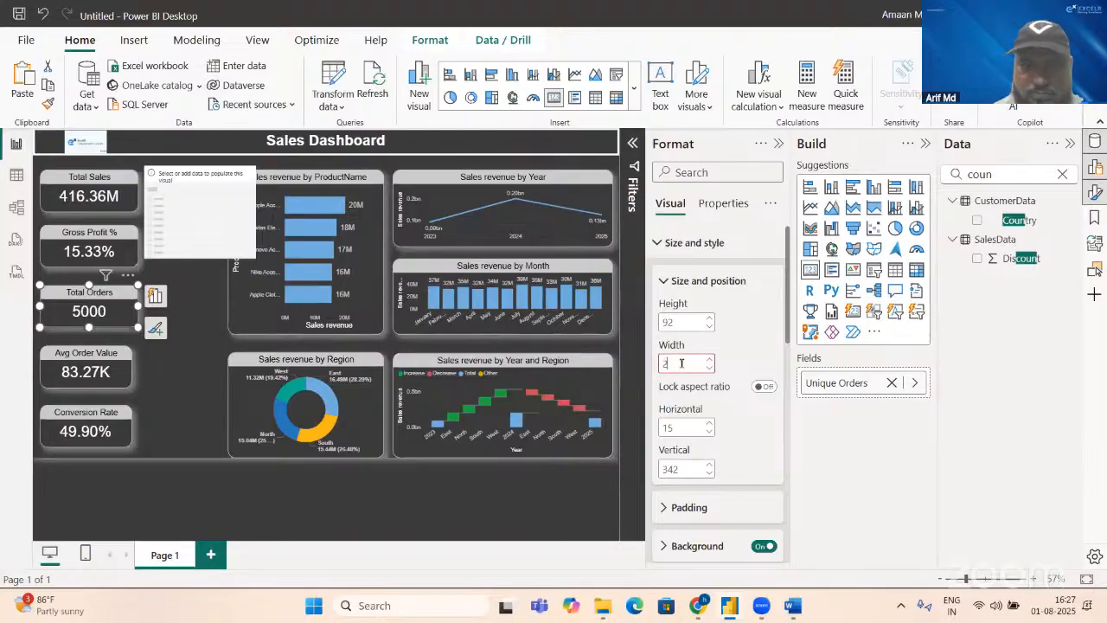
pyautogui.write('00')
pyautogui.press('Return')
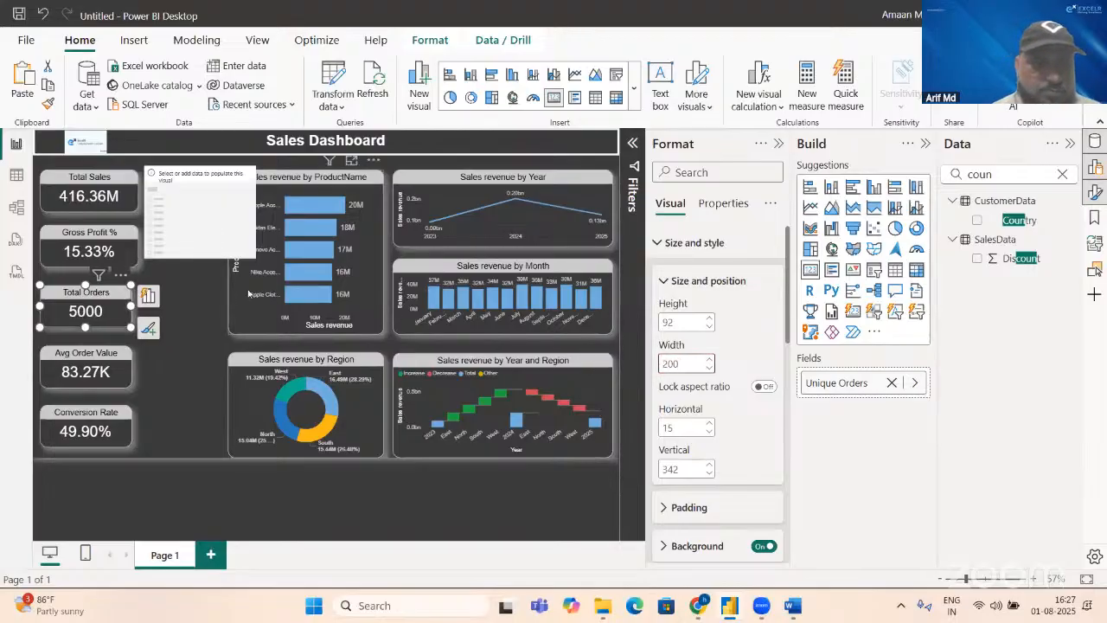
# Step: Set the width of the Gross Profit % and Total Sales cards to 200
pyautogui.click(115, 260)
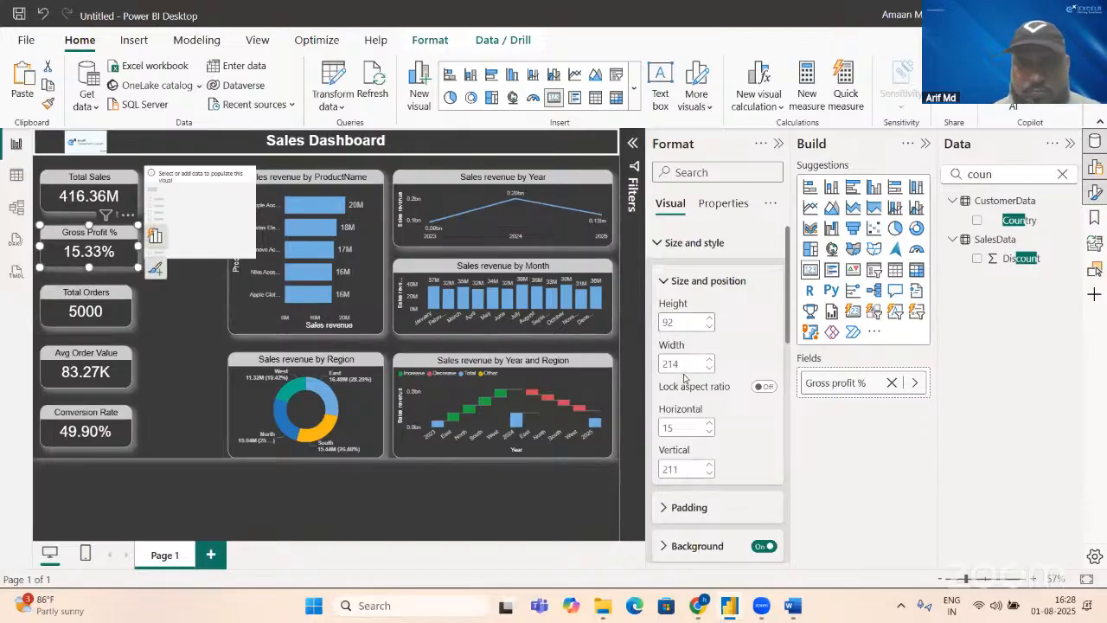
pyautogui.write('200')
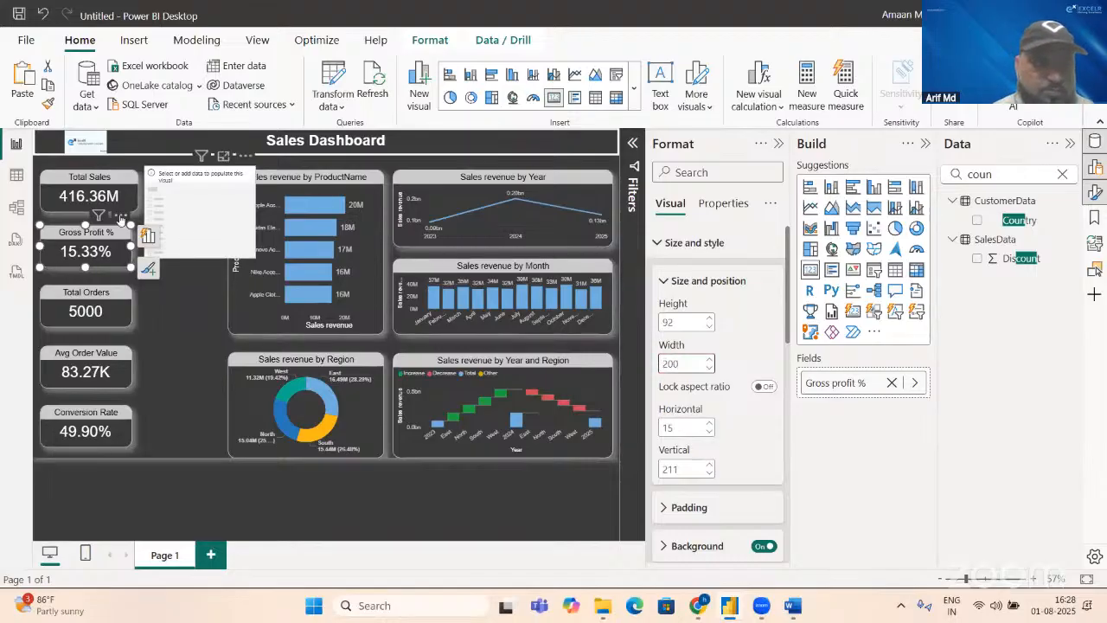
pyautogui.click(132, 208)
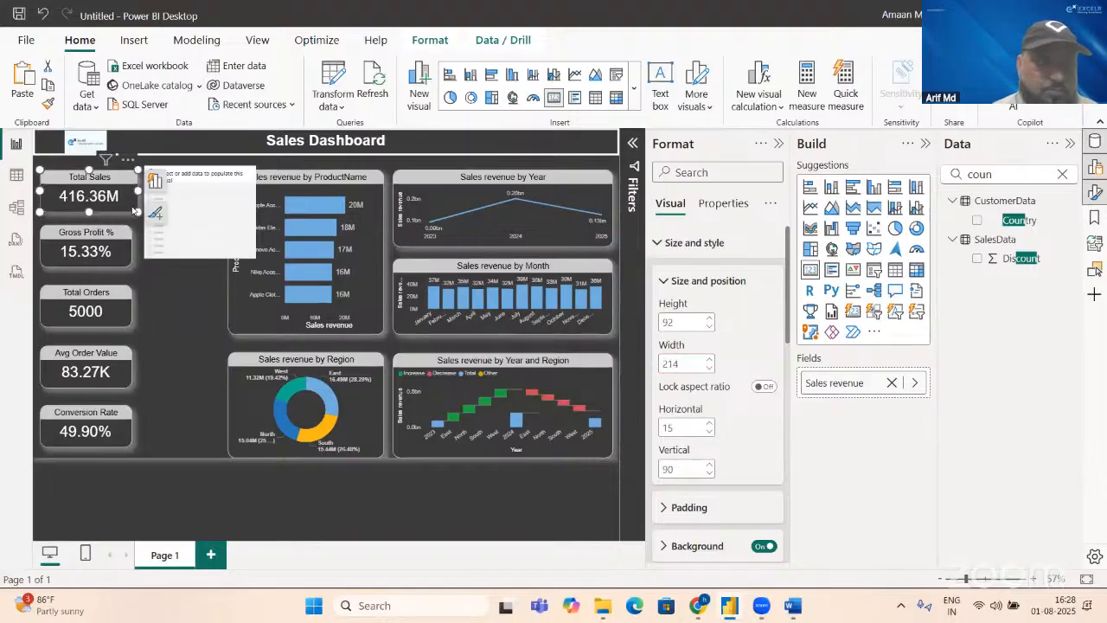
pyautogui.doubleClick(697, 362)
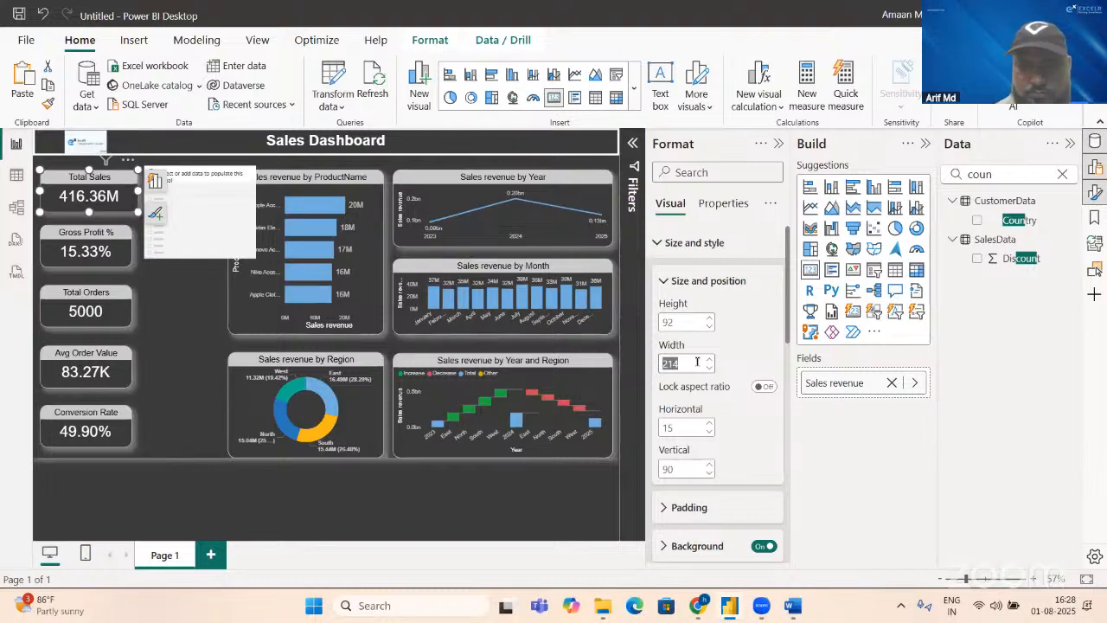
pyautogui.write('200')
pyautogui.press('Return')
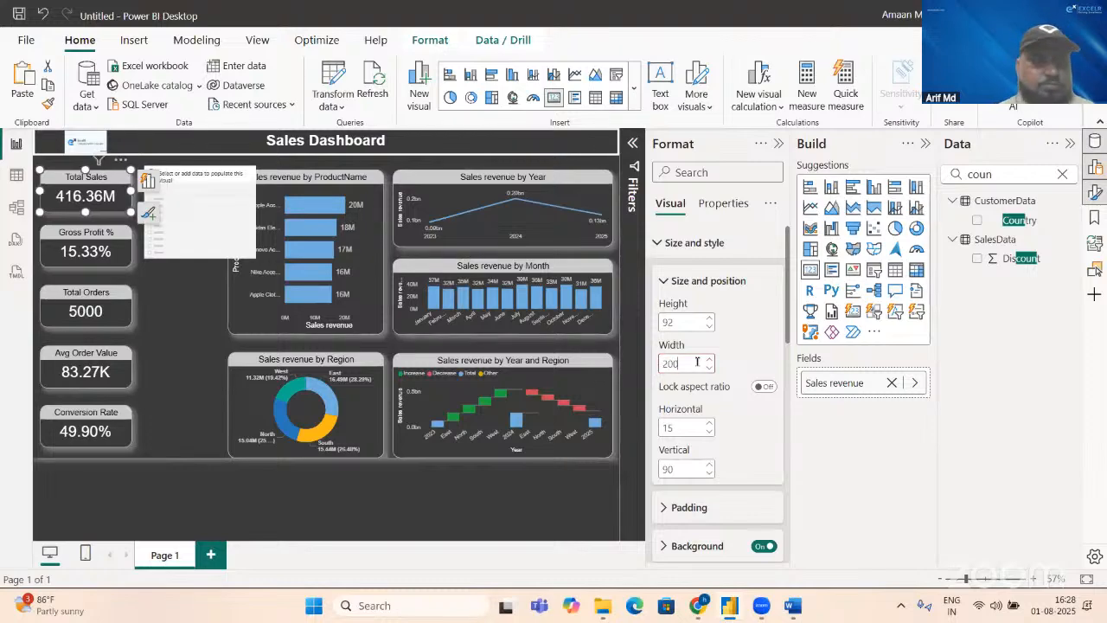
pyautogui.click(697, 361)
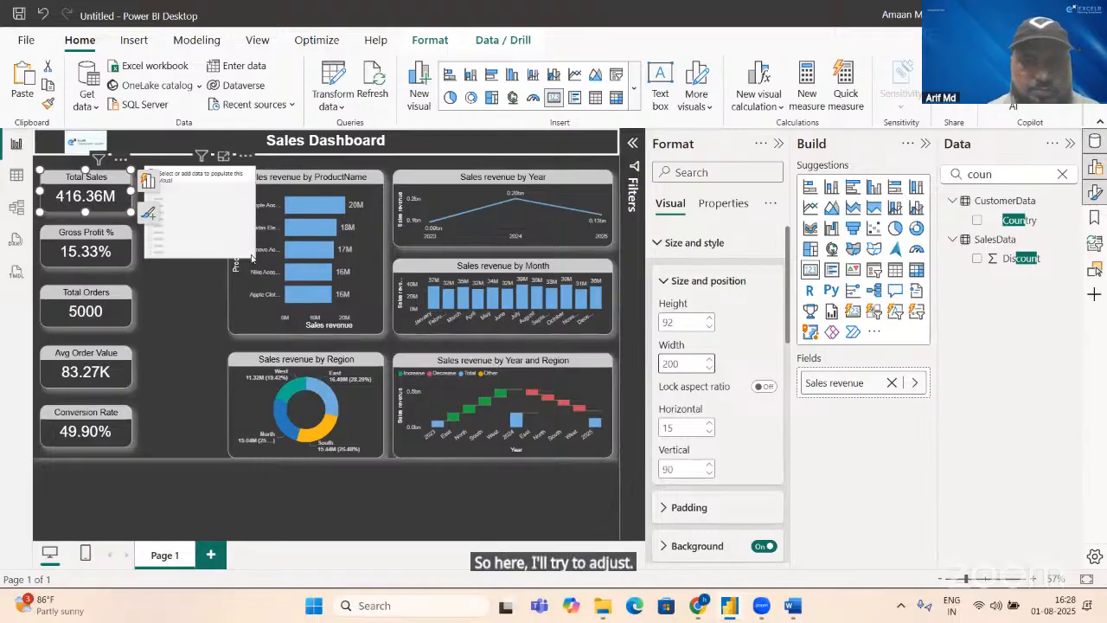
# Step: Narrow the Year, Month, and Year and Region charts to about 446 wide from their left edges, and move the ProductName and Region charts right beside them
pyautogui.click(398, 218)
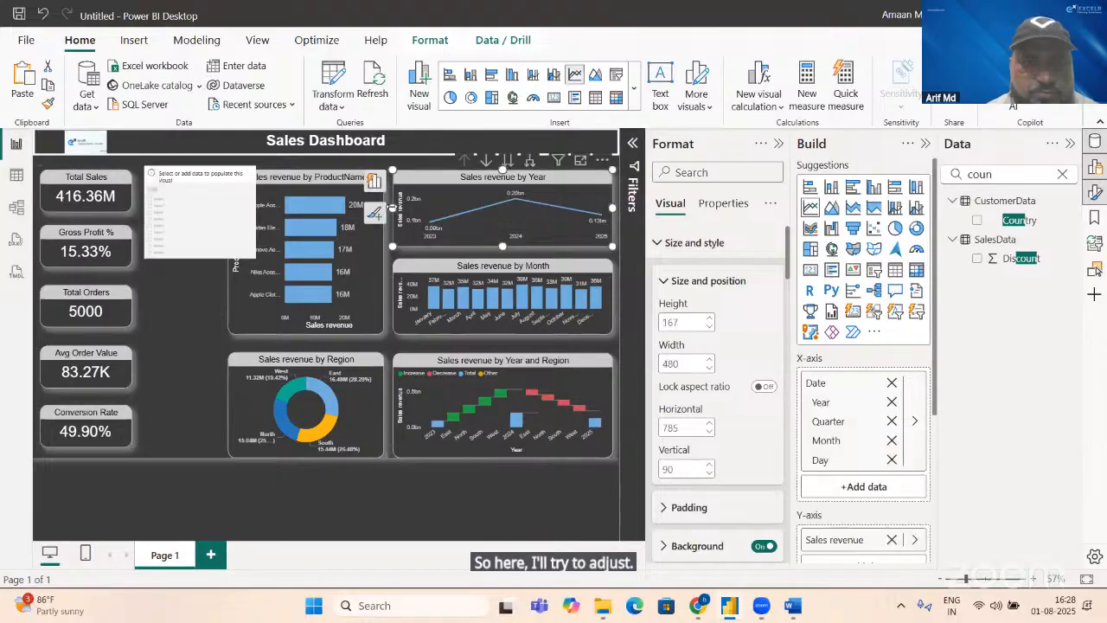
pyautogui.moveTo(392, 209); pyautogui.dragTo(408, 210)
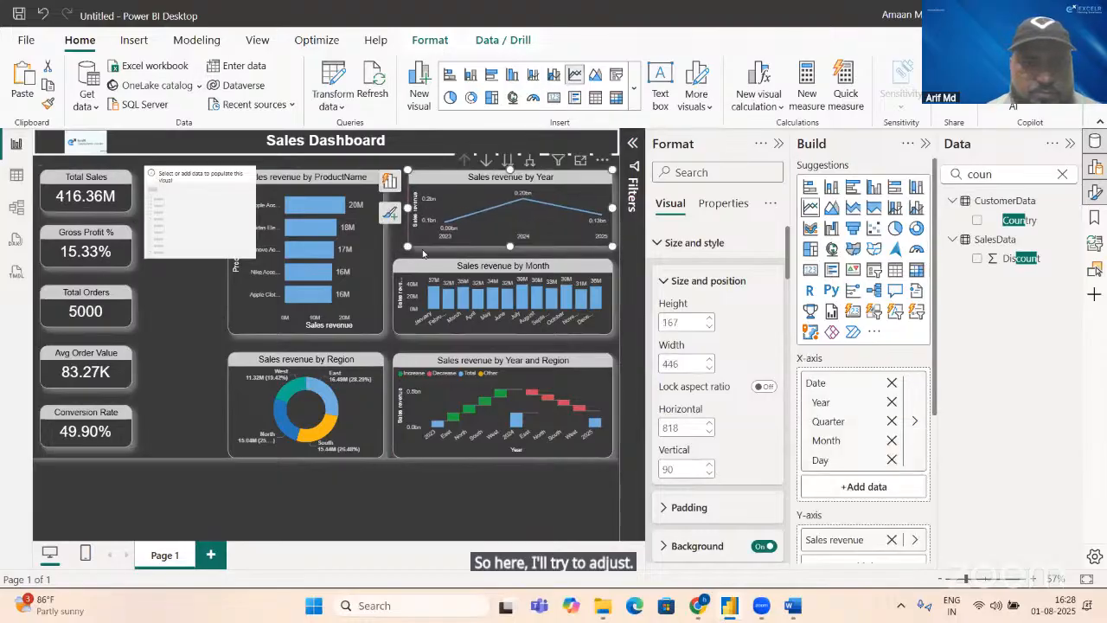
pyautogui.click(406, 303)
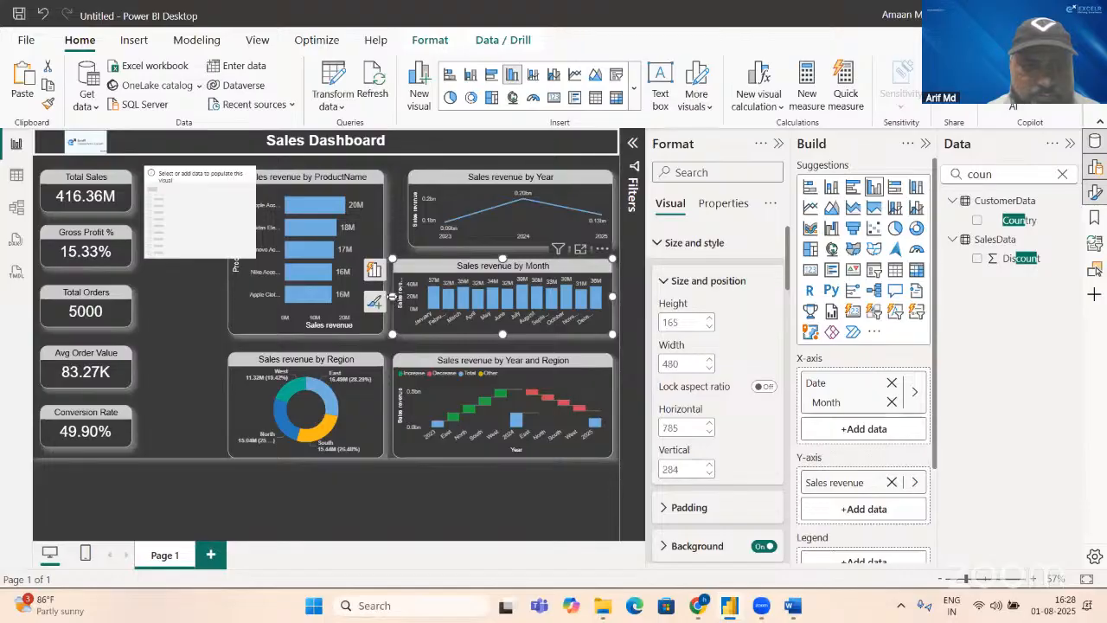
pyautogui.moveTo(409, 298); pyautogui.dragTo(386, 280)
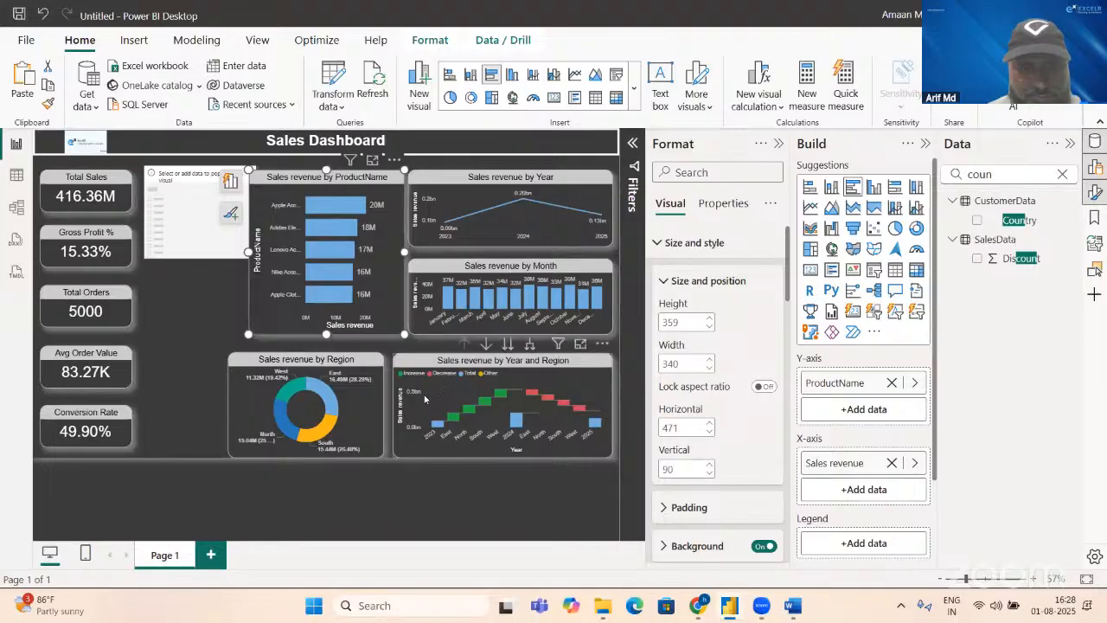
pyautogui.click(424, 399)
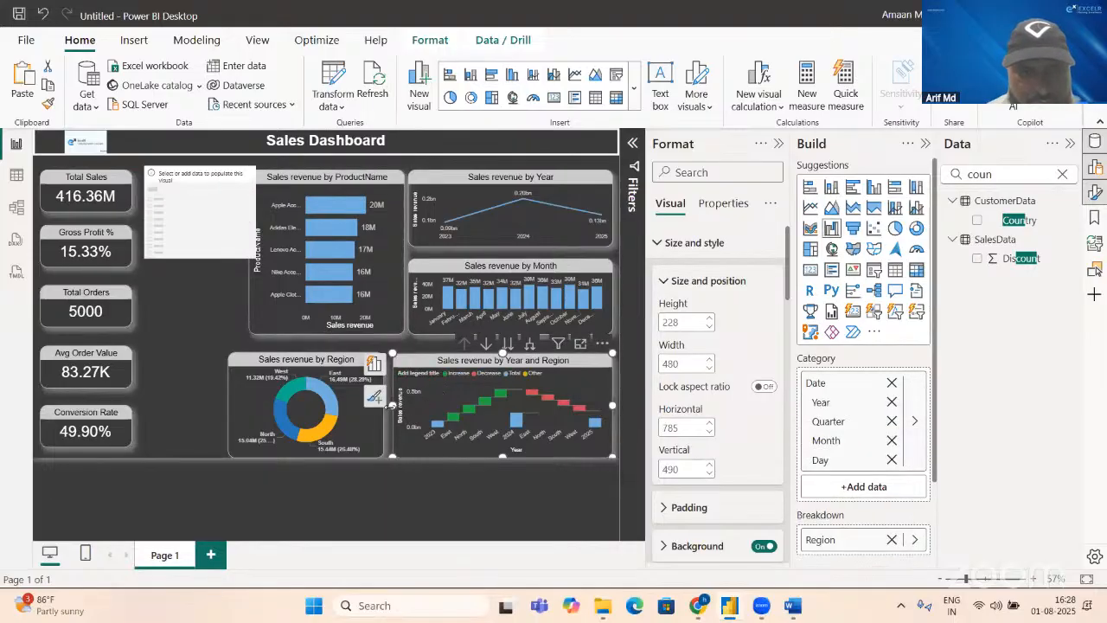
pyautogui.moveTo(401, 410)
pyautogui.mouseDown()
pyautogui.moveTo(384, 401)
pyautogui.moveTo(384, 413)
pyautogui.mouseUp()
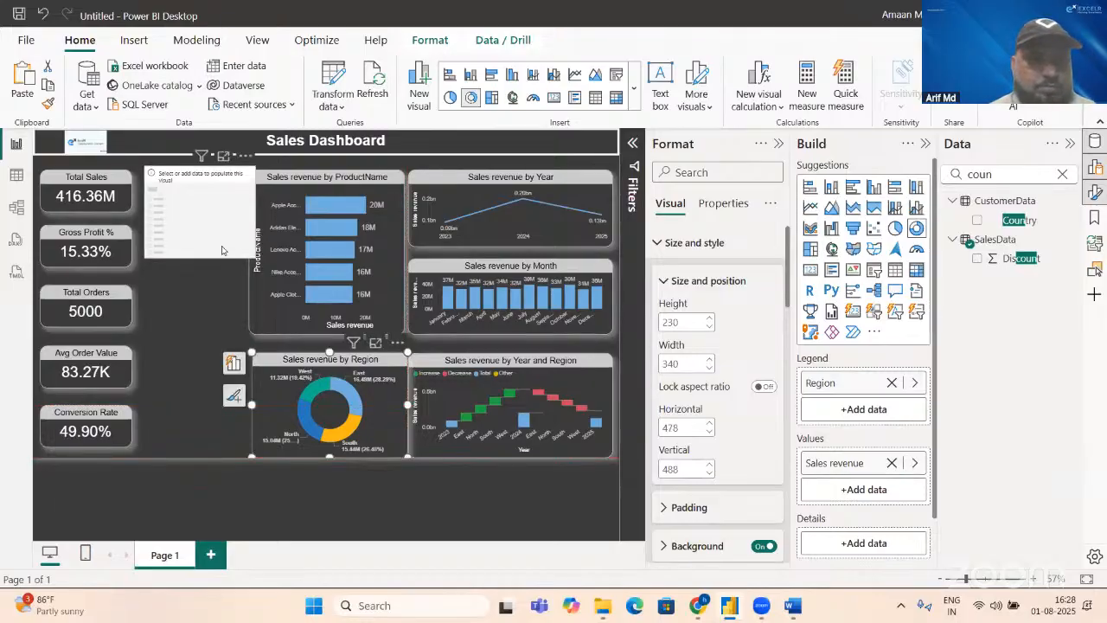
# Step: Add the Country field to the empty slicer and resize it to about 199 wide and 115 high
pyautogui.click(242, 254)
pyautogui.moveTo(255, 256); pyautogui.dragTo(232, 285)
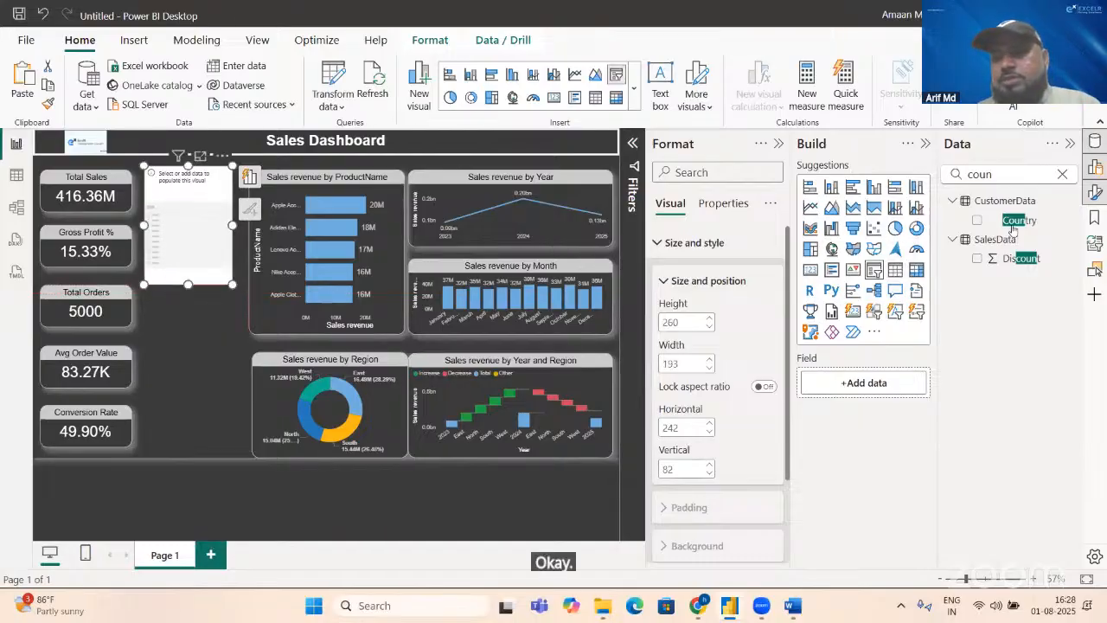
pyautogui.click(978, 221)
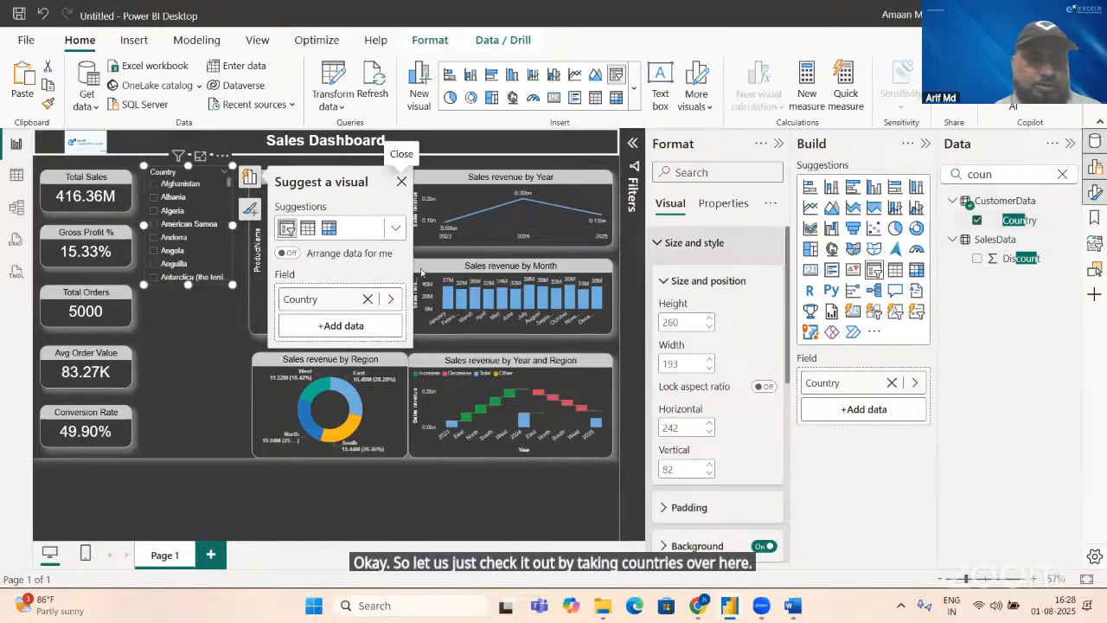
pyautogui.moveTo(233, 285); pyautogui.dragTo(234, 218)
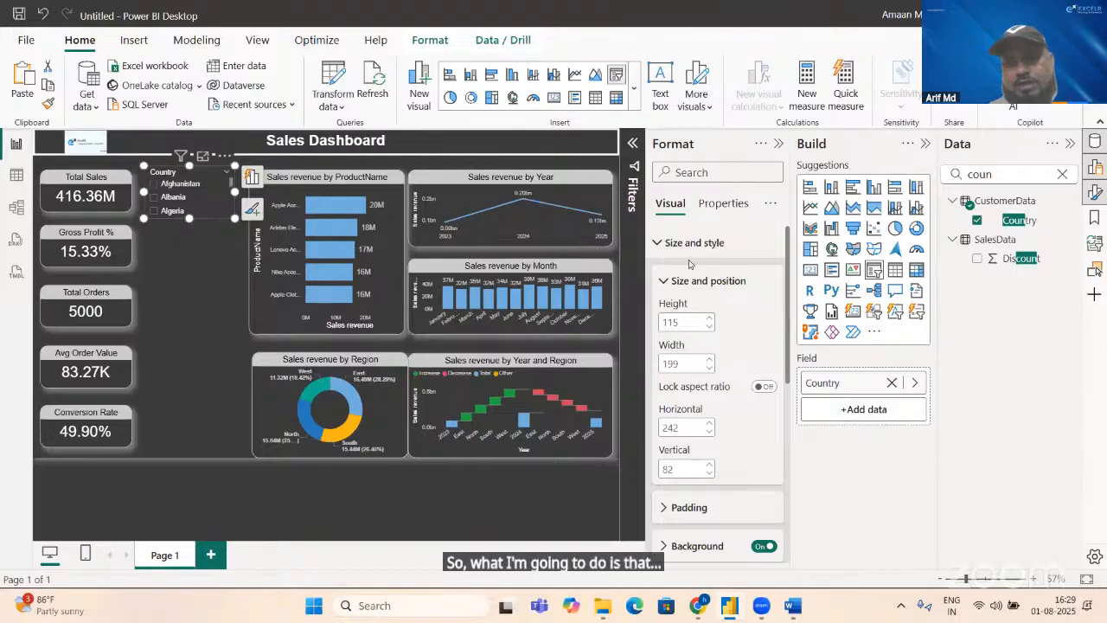
# Step: Set the Country slicer's style to Dropdown and move it down slightly, level with the Total Sales card
pyautogui.click(656, 246)
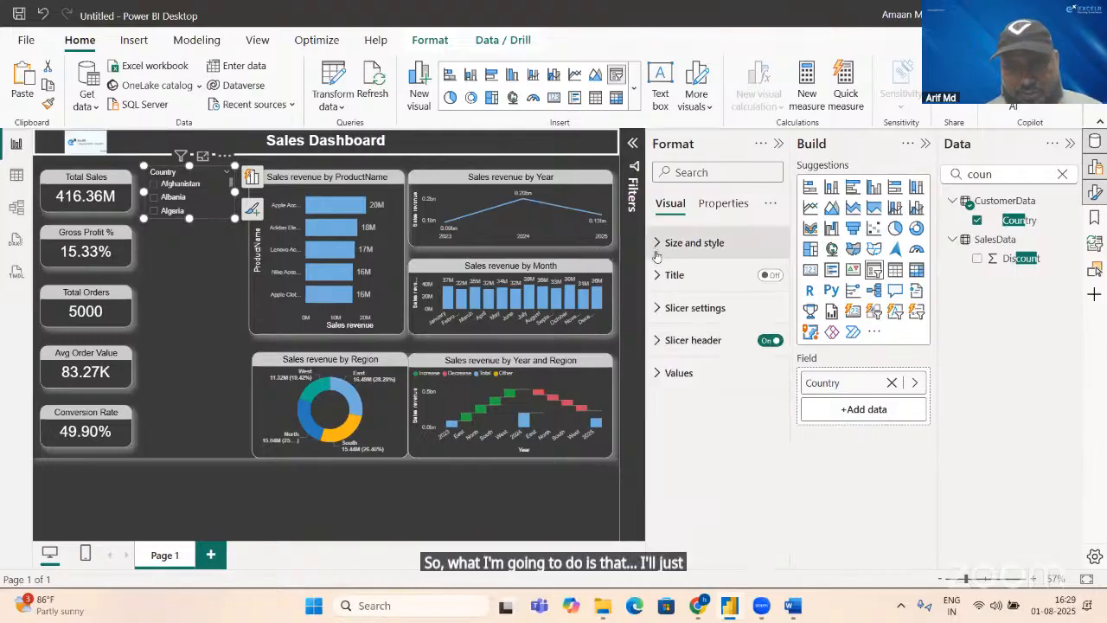
pyautogui.click(680, 318)
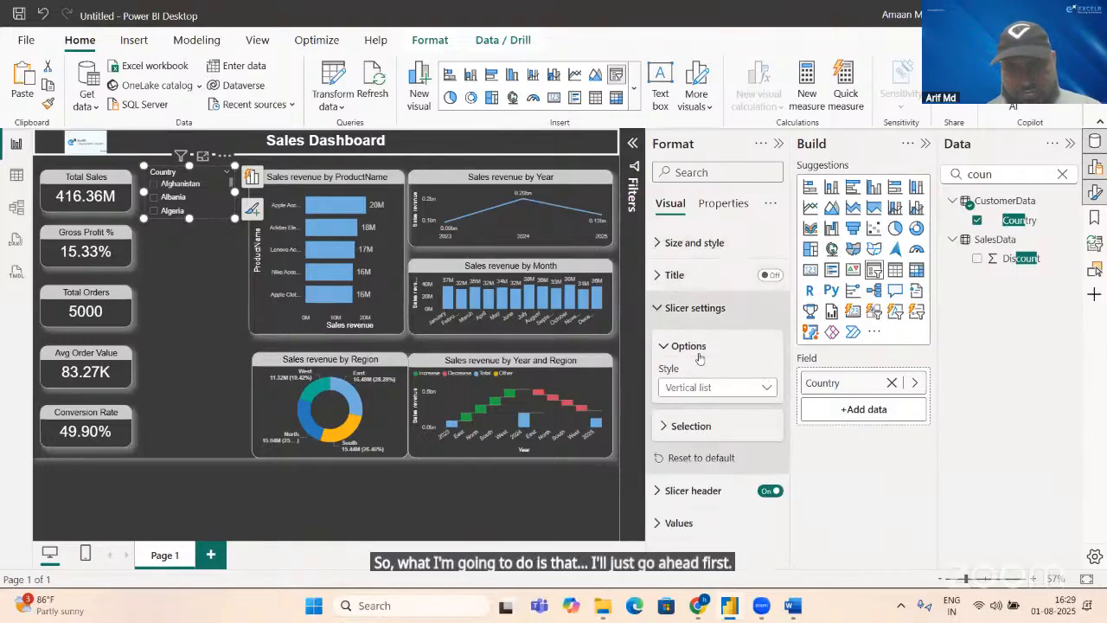
pyautogui.click(733, 395)
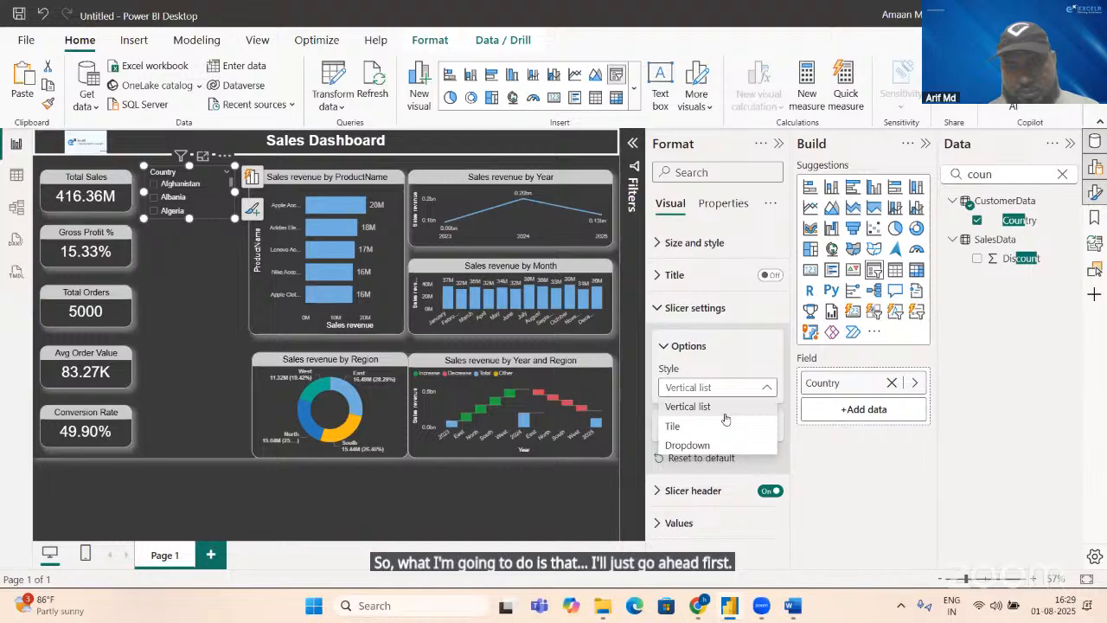
pyautogui.click(688, 446)
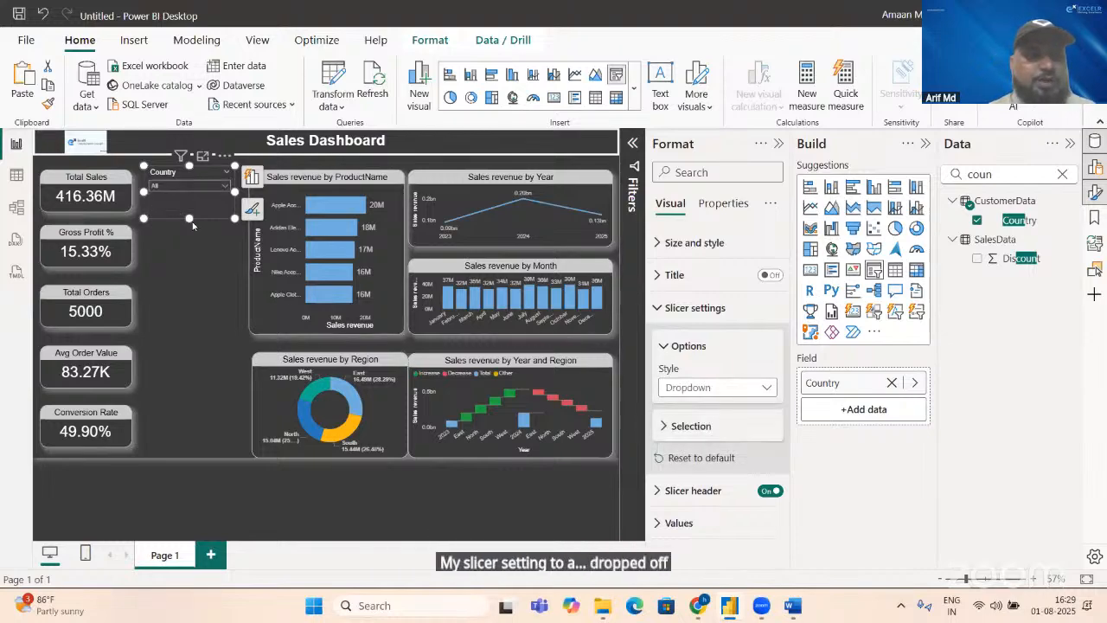
pyautogui.moveTo(187, 211); pyautogui.dragTo(187, 218)
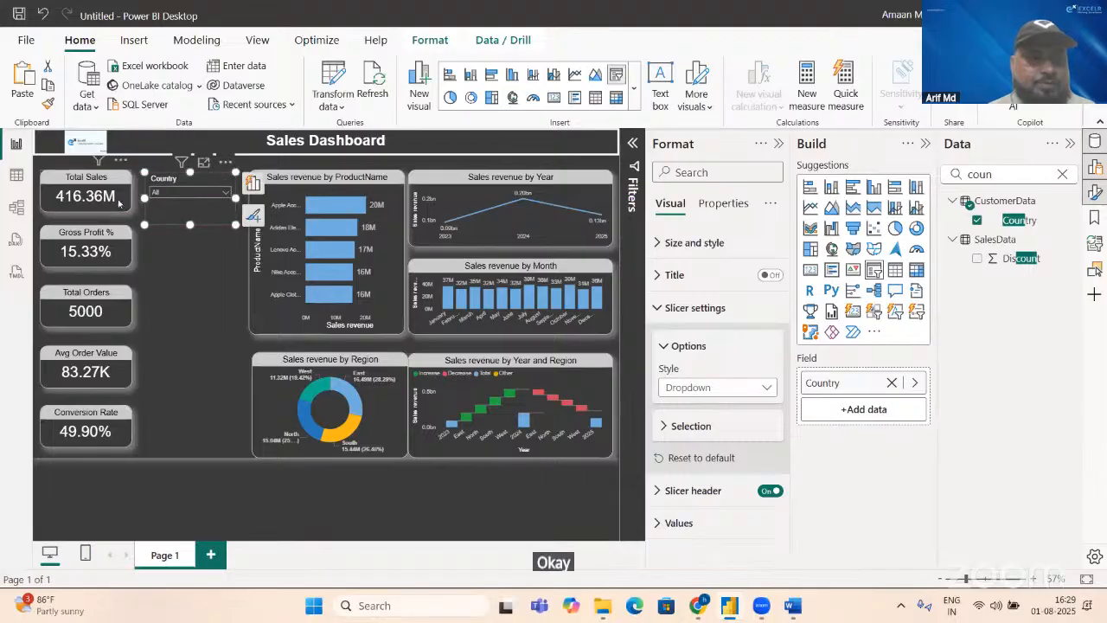
# Step: Copy the Total Sales card's formatting onto the Country slicer and set its title text to Countries
pyautogui.click(122, 204)
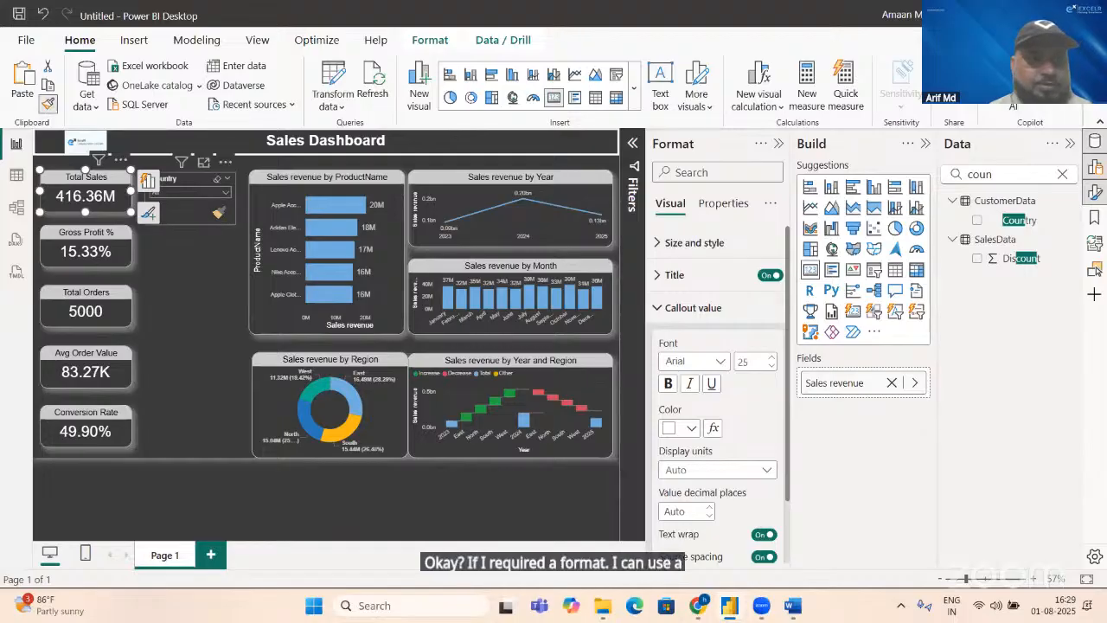
pyautogui.click(212, 207)
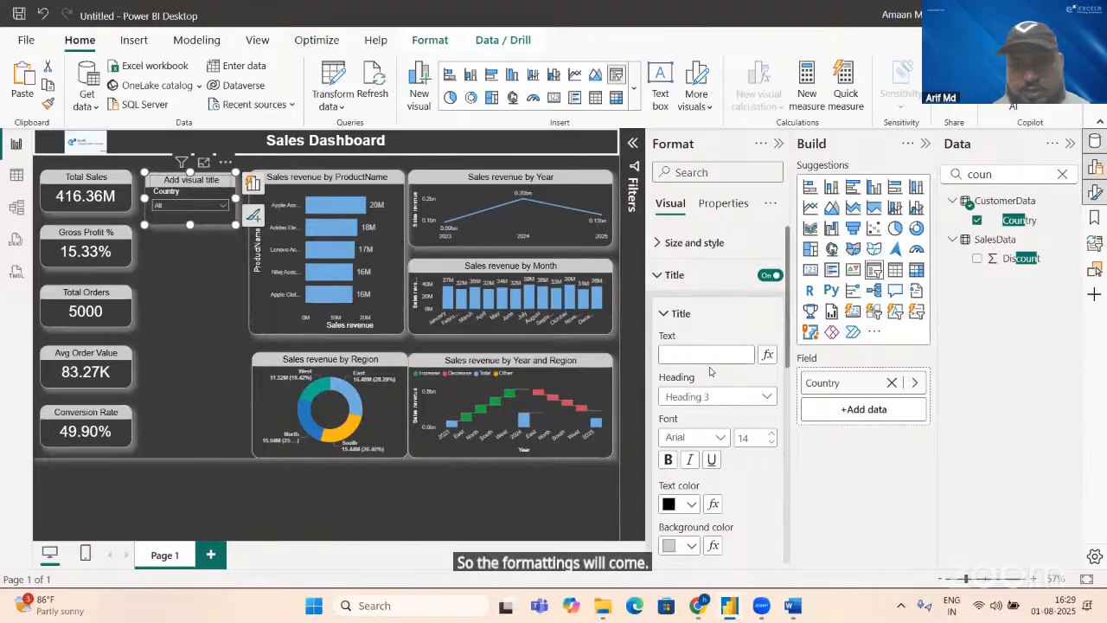
pyautogui.click(704, 351)
pyautogui.write('Co')
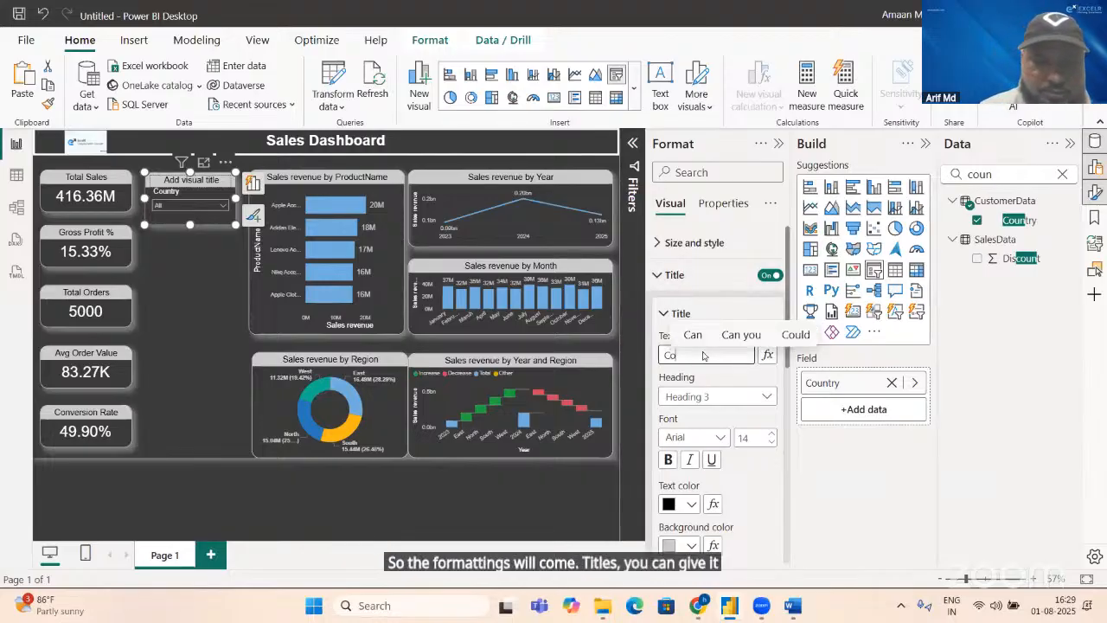
pyautogui.write('unr')
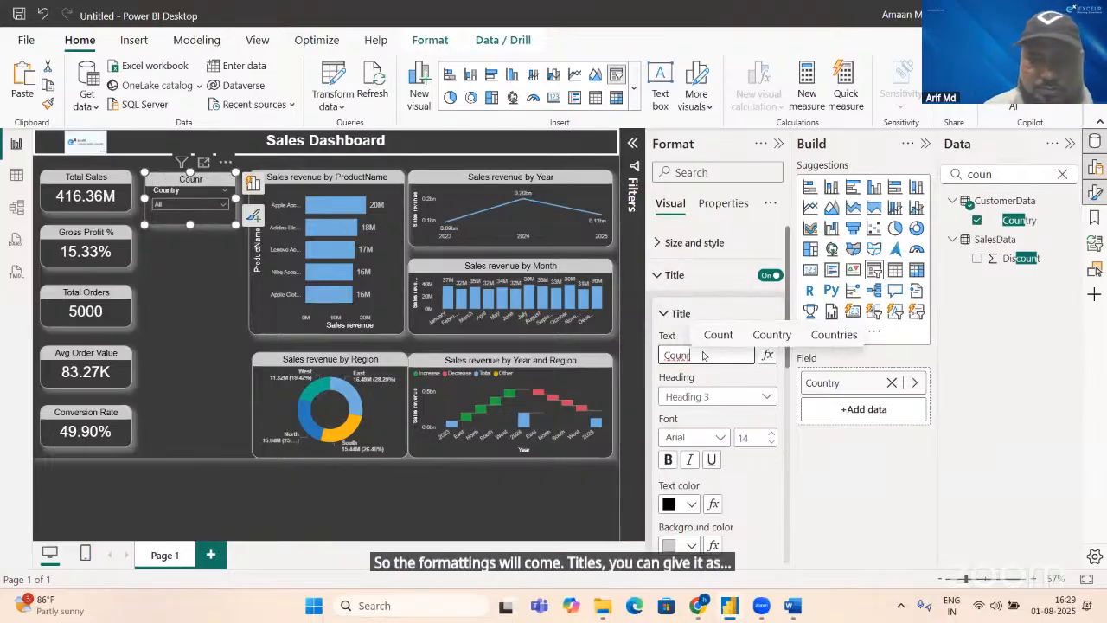
pyautogui.press('BackSpace')
pyautogui.write('tri')
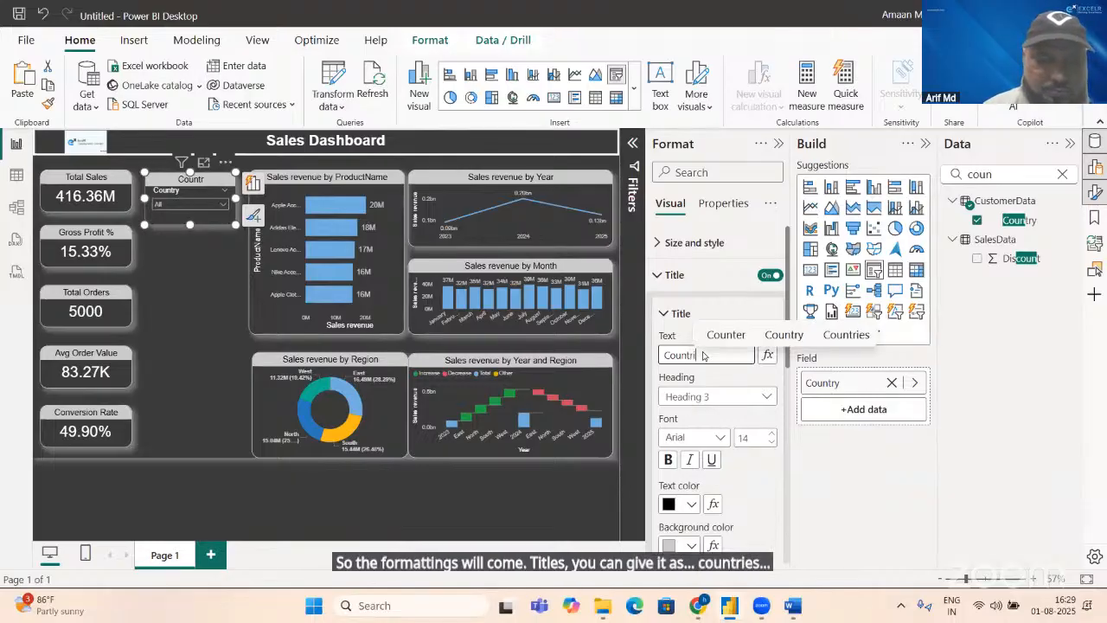
pyautogui.write('es')
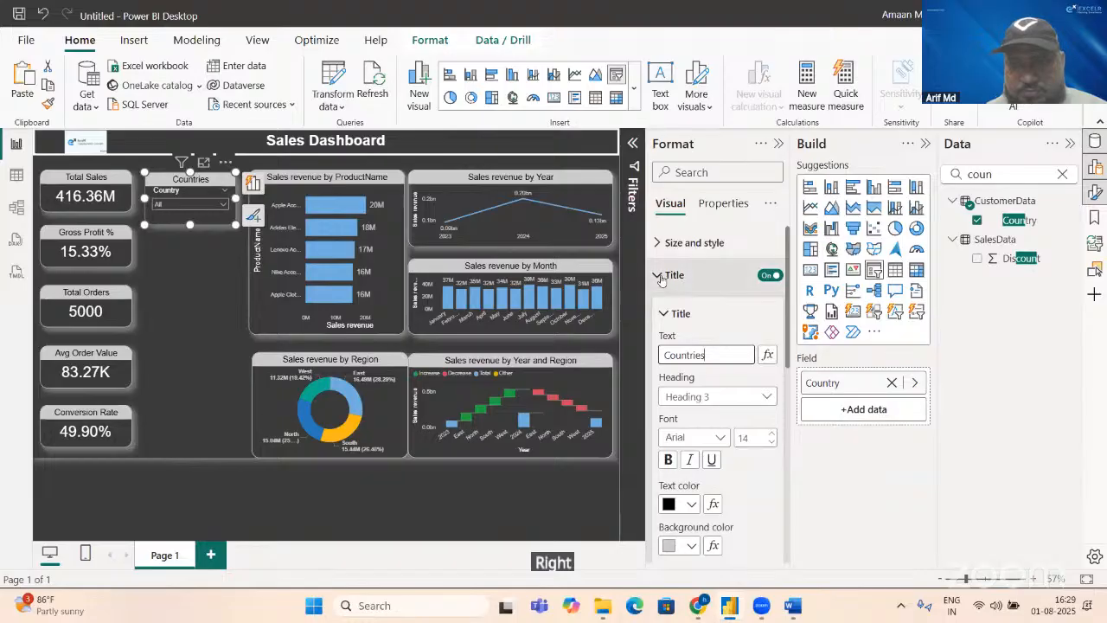
# Step: Enable the Show "Select all" option in the Country slicer's selection settings
pyautogui.click(701, 289)
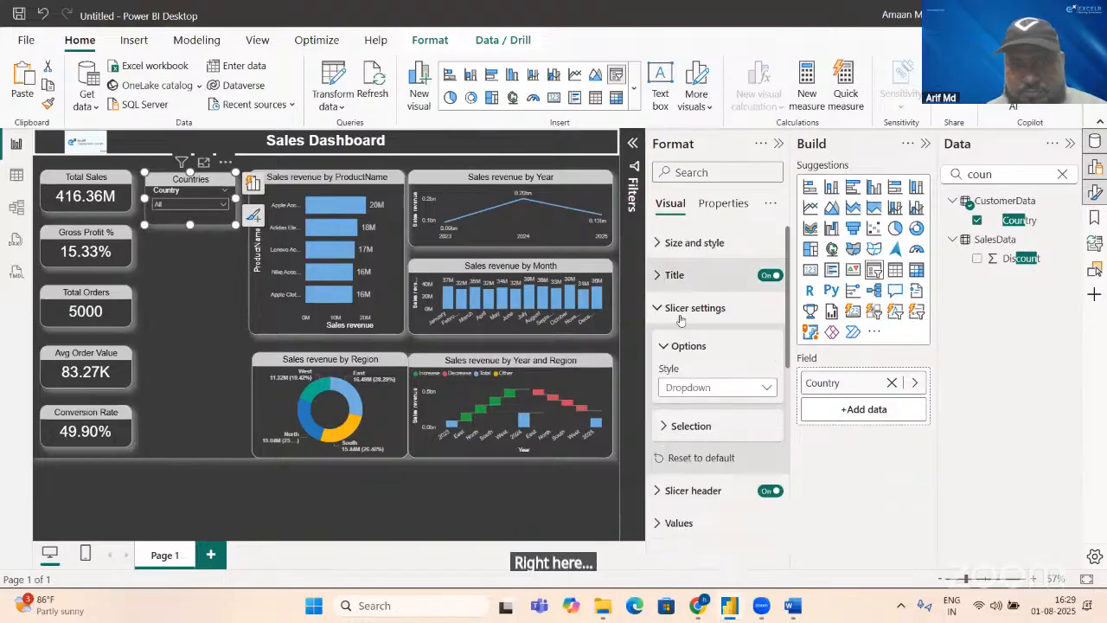
pyautogui.click(686, 426)
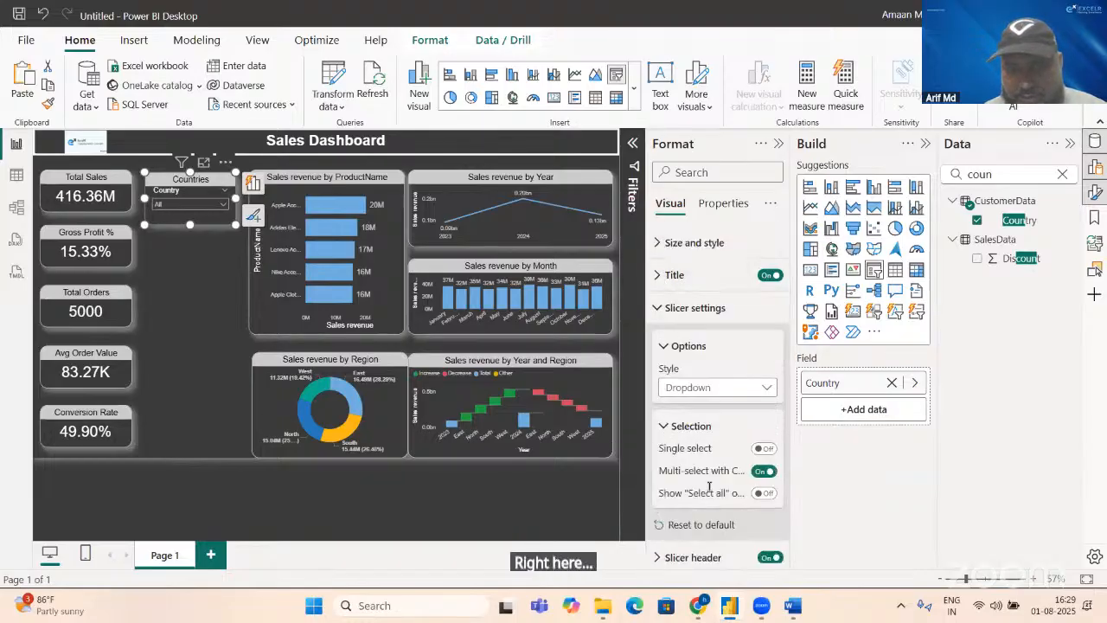
pyautogui.click(760, 493)
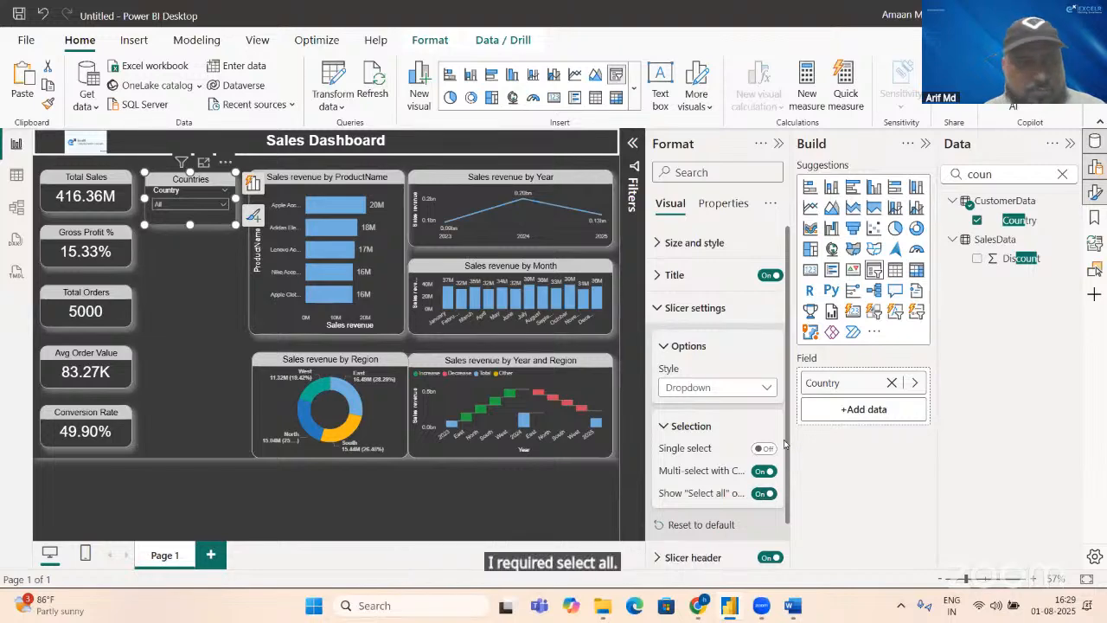
# Step: Turn off the Country slicer's header, then make the slicer shorter and slightly wider, ending just before the product chart
pyautogui.click(767, 558)
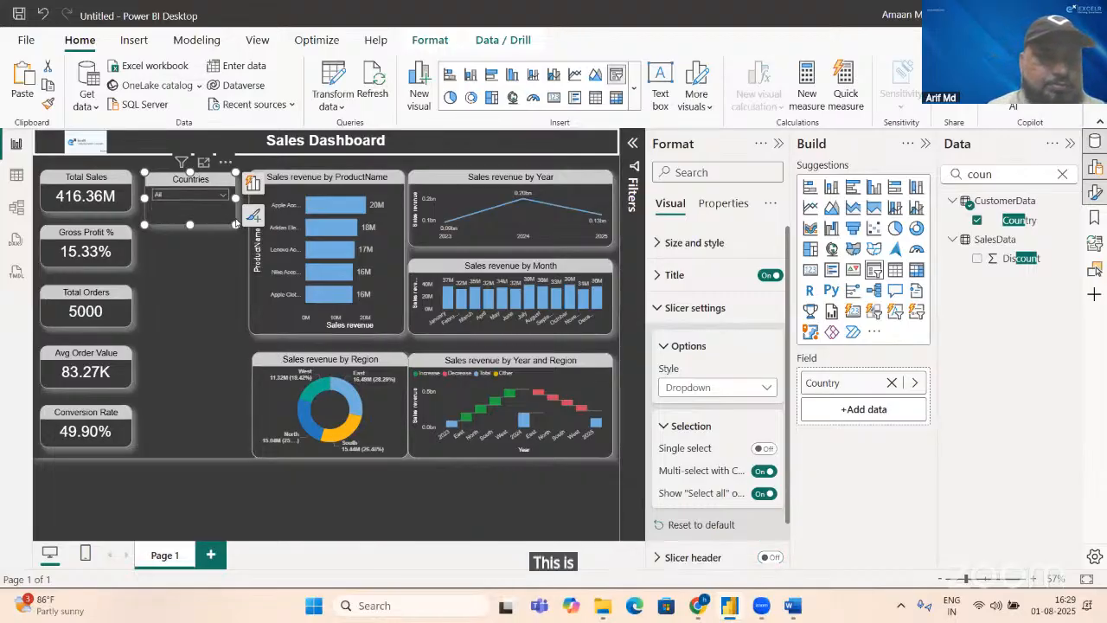
pyautogui.click(236, 223)
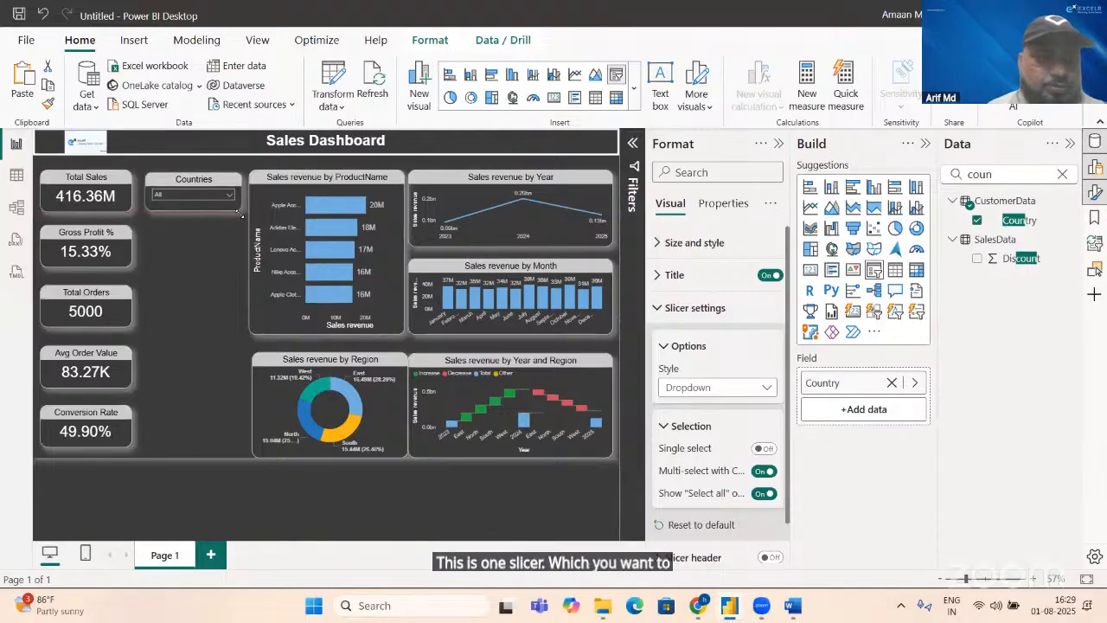
# Step: Enable the search option for the Countries slicer
pyautogui.click(232, 185)
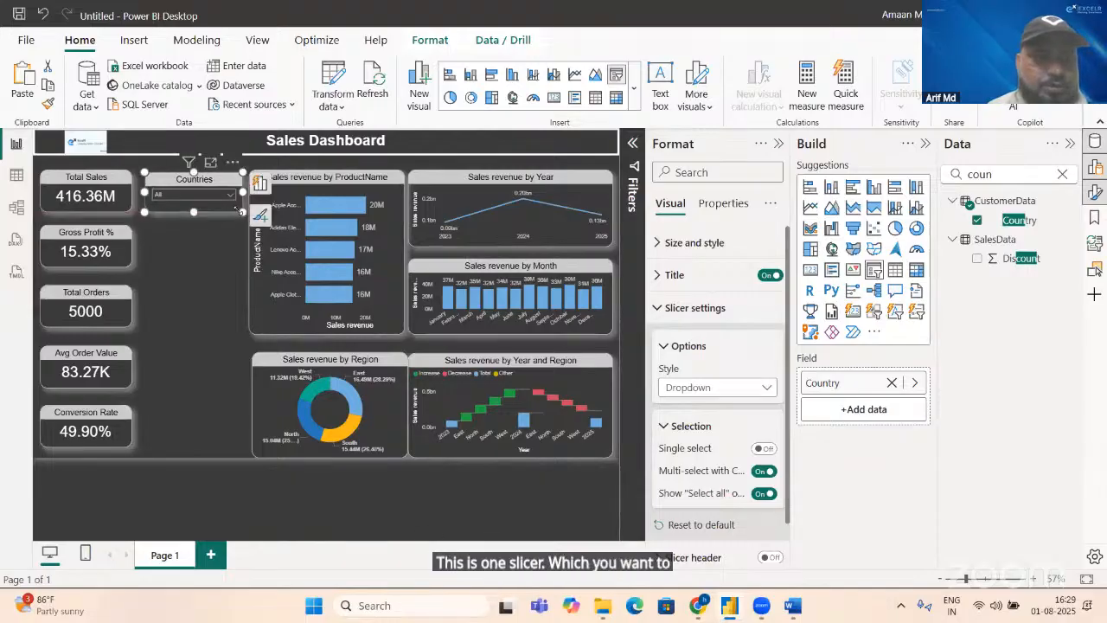
pyautogui.click(233, 162)
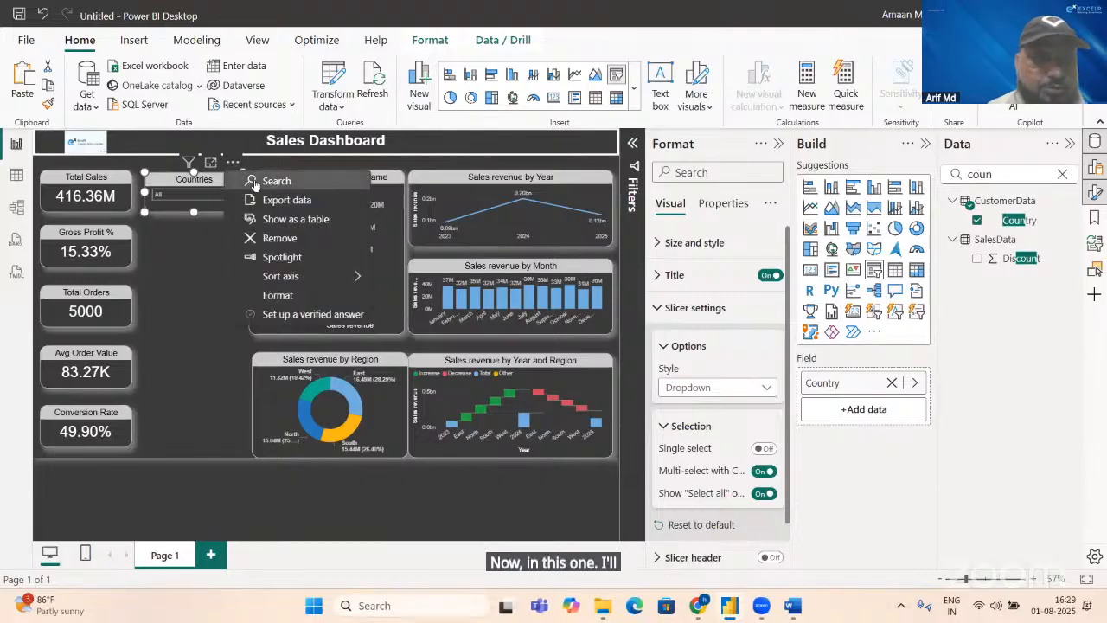
pyautogui.click(252, 180)
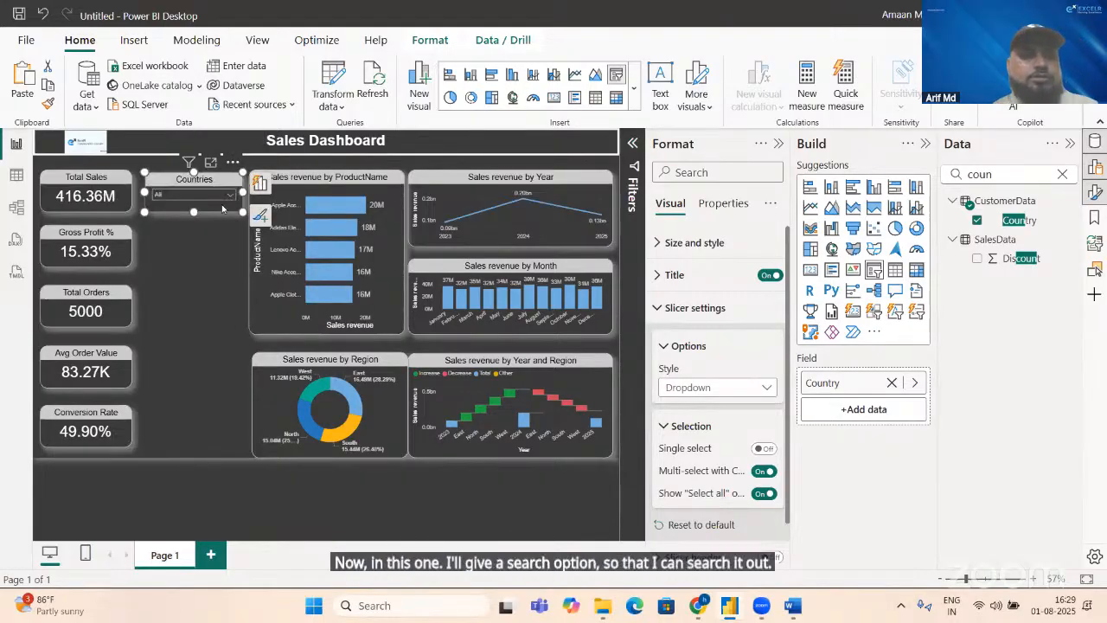
# Step: Filter the report by Afghanistan in the Countries slicer, then search "sp" and filter by Spain instead
pyautogui.click(230, 195)
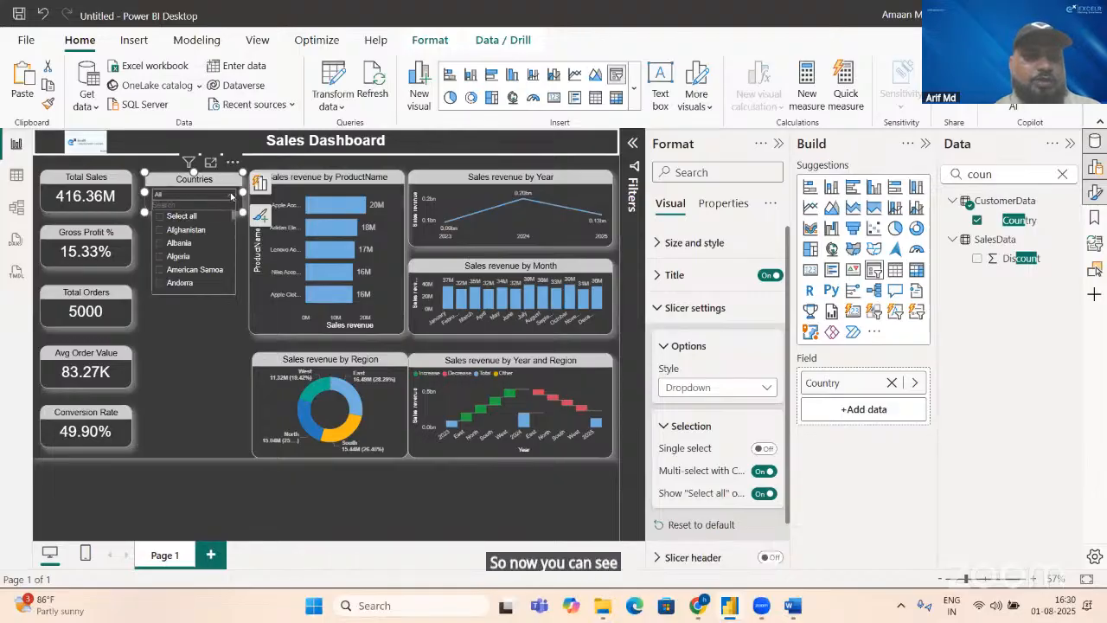
pyautogui.click(163, 232)
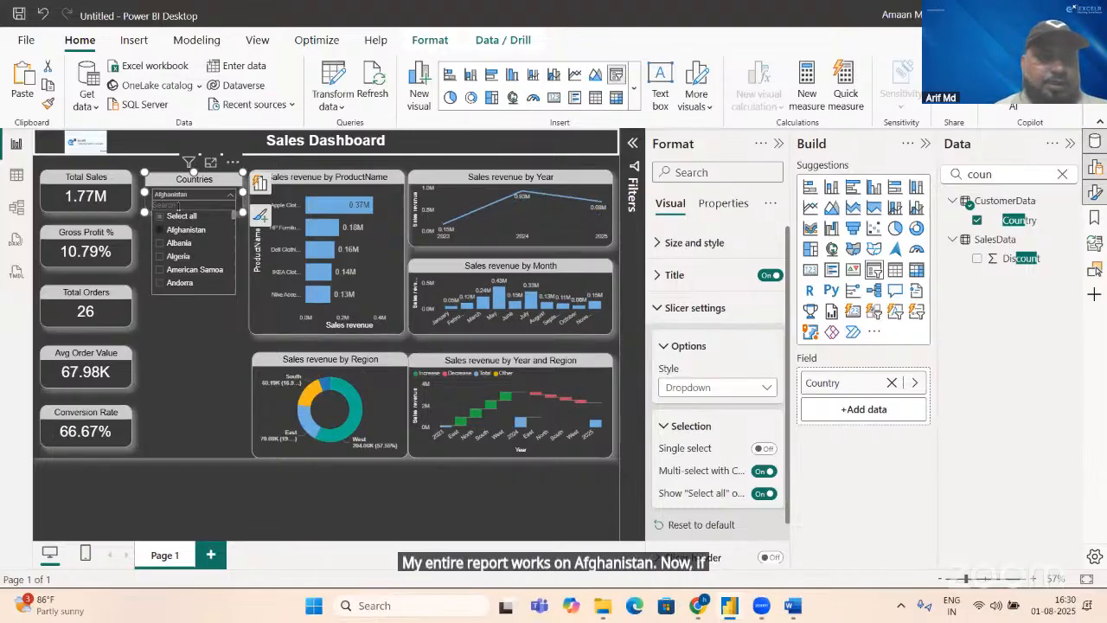
pyautogui.click(177, 205)
pyautogui.write('sp')
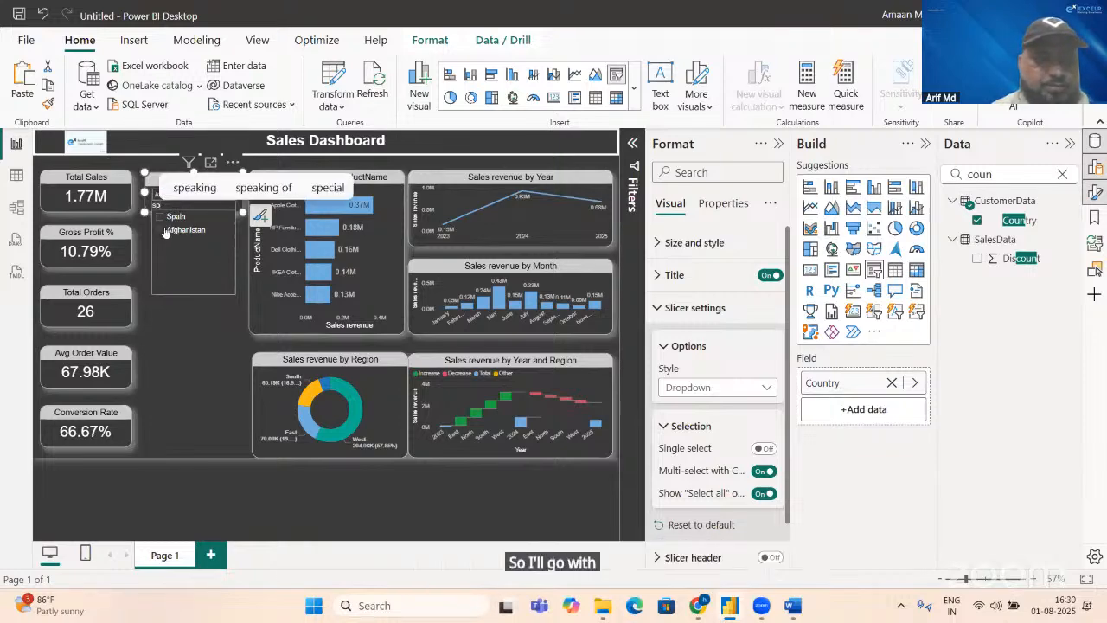
pyautogui.click(161, 227)
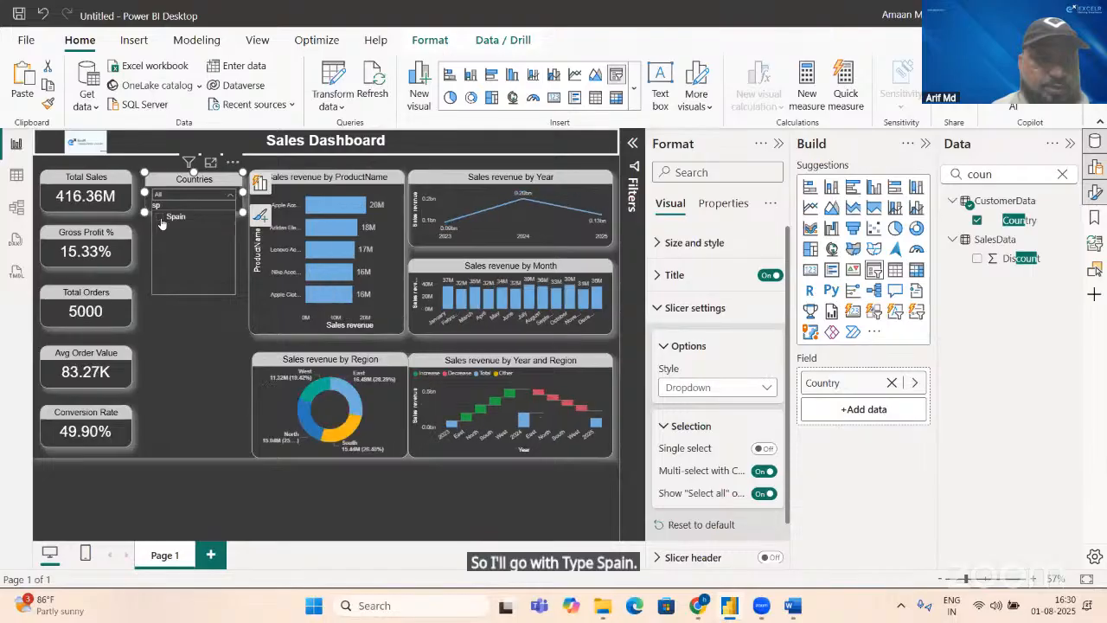
pyautogui.click(161, 217)
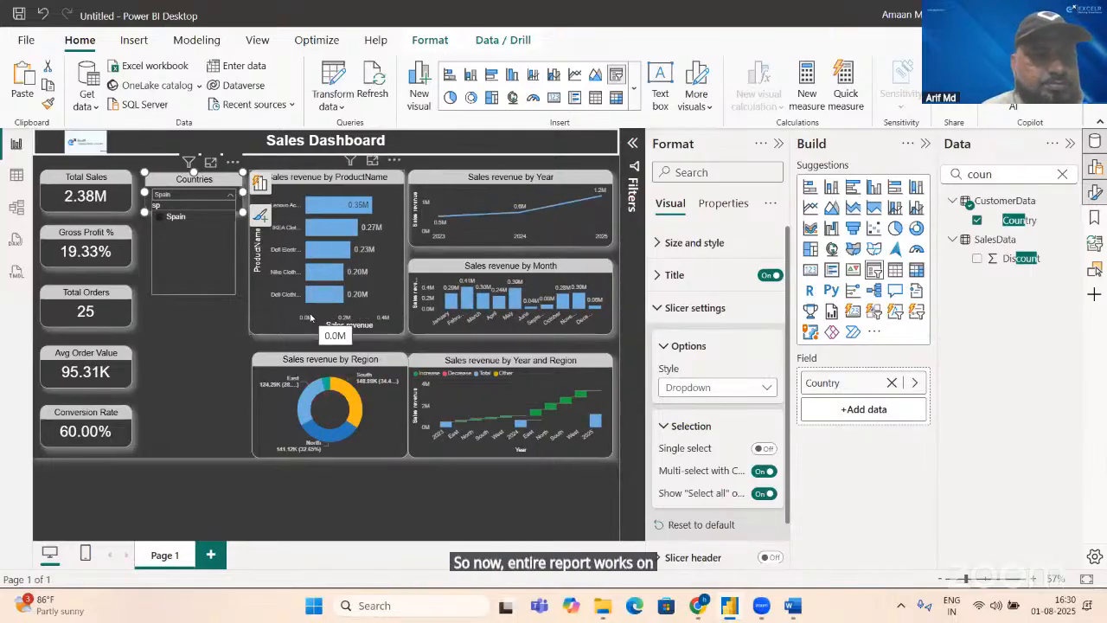
pyautogui.click(179, 309)
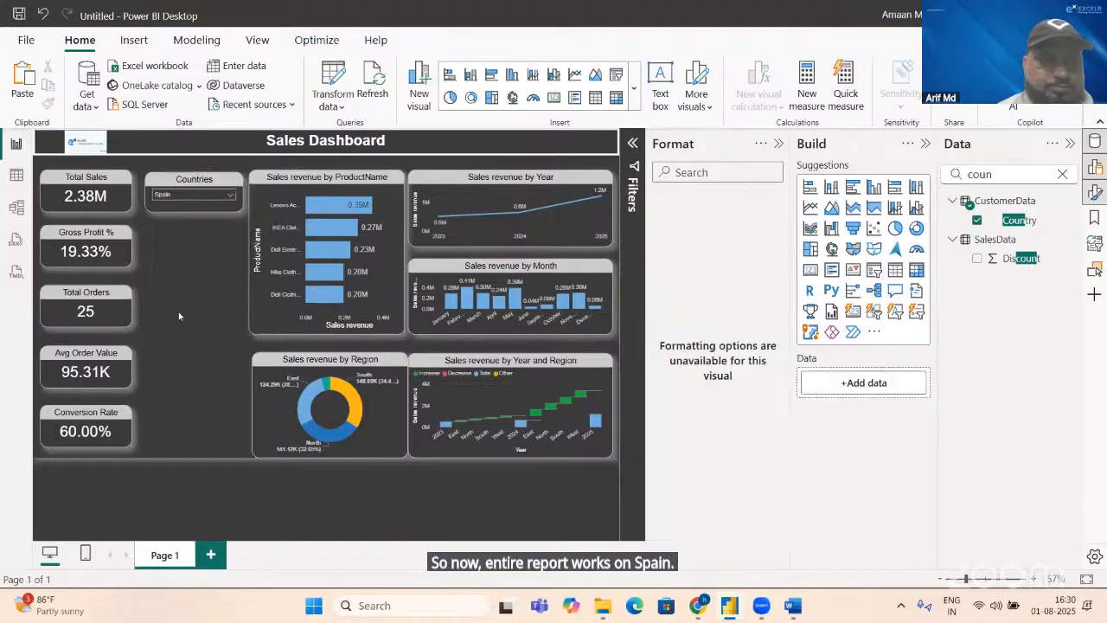
# Step: Clear the search text in the Countries slicer and select all countries again
pyautogui.click(226, 198)
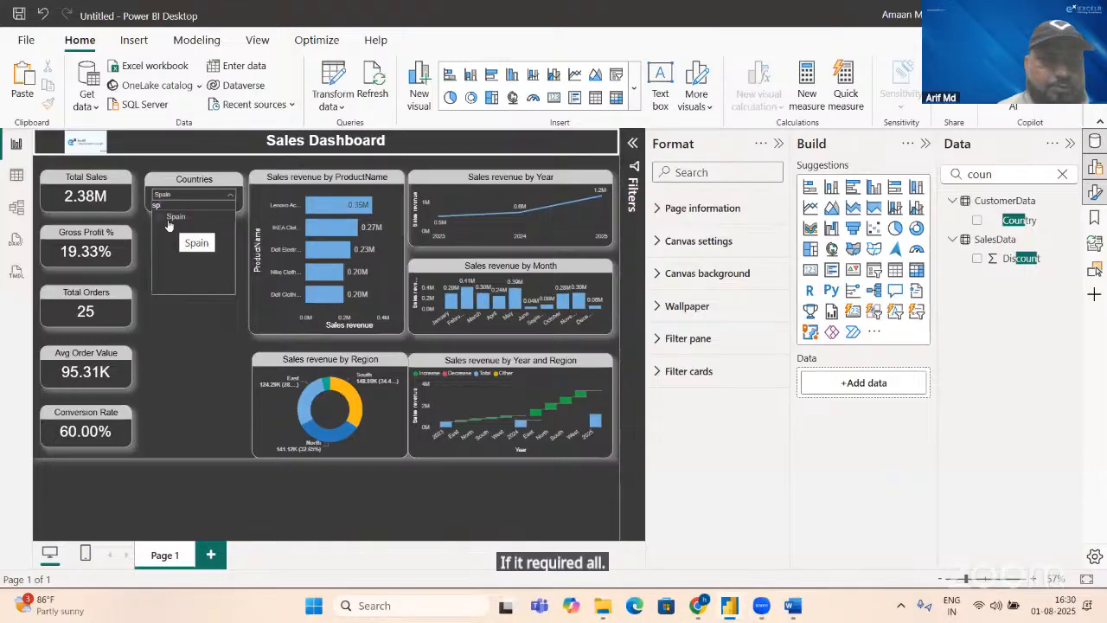
pyautogui.press('BackSpace')
pyautogui.press('BackSpace')
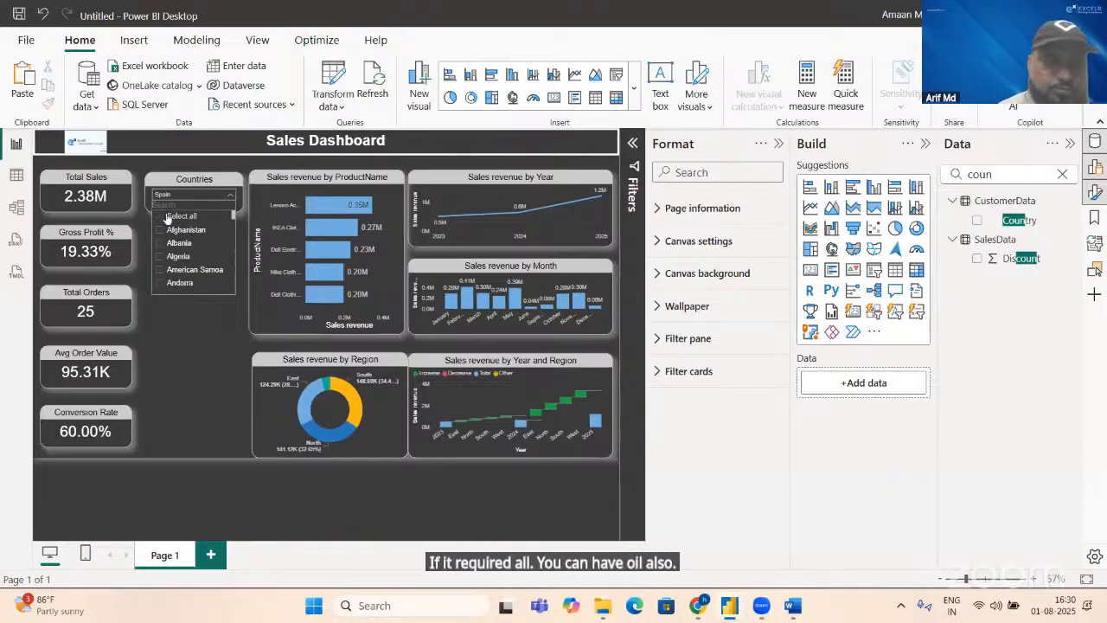
pyautogui.click(163, 216)
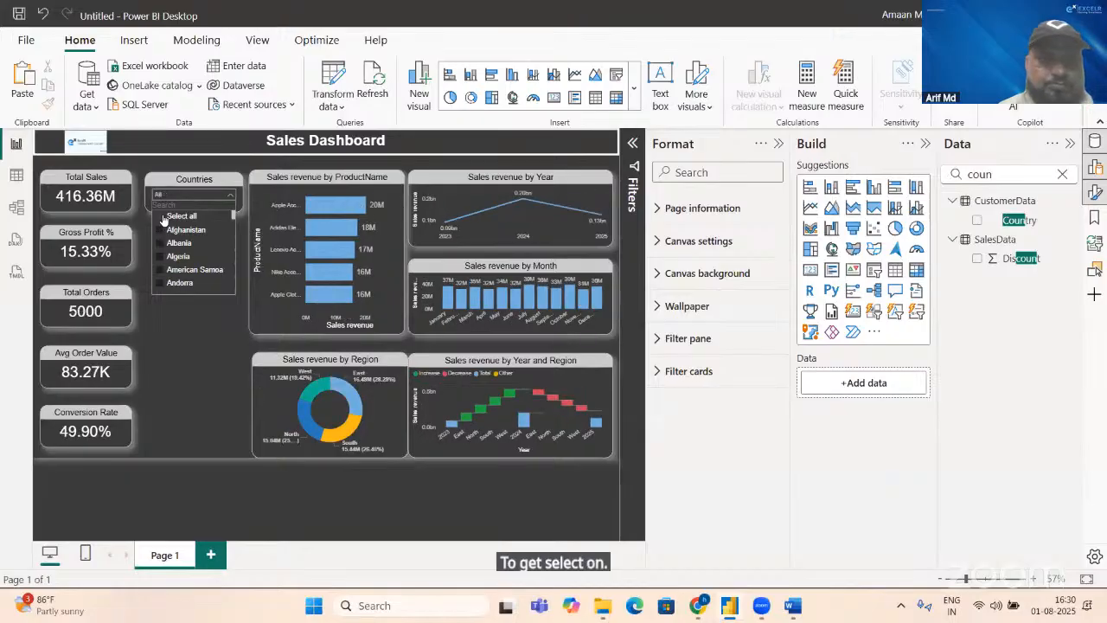
pyautogui.click(190, 323)
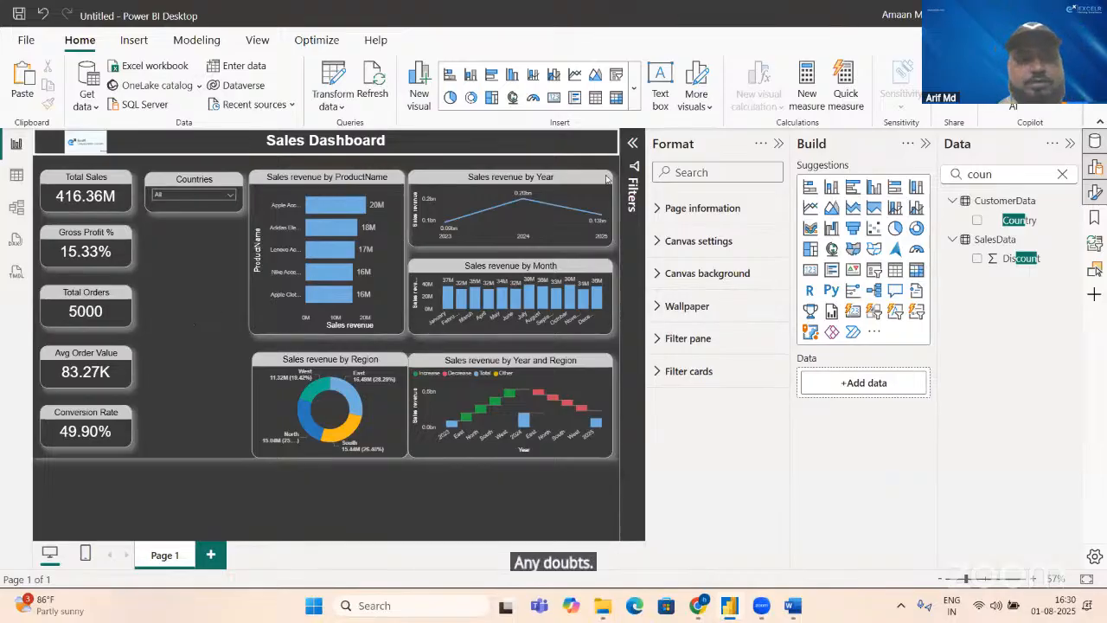
# Step: Clear the data field search and duplicate the Countries slicer, placing the copy directly below the original
pyautogui.click(1028, 182)
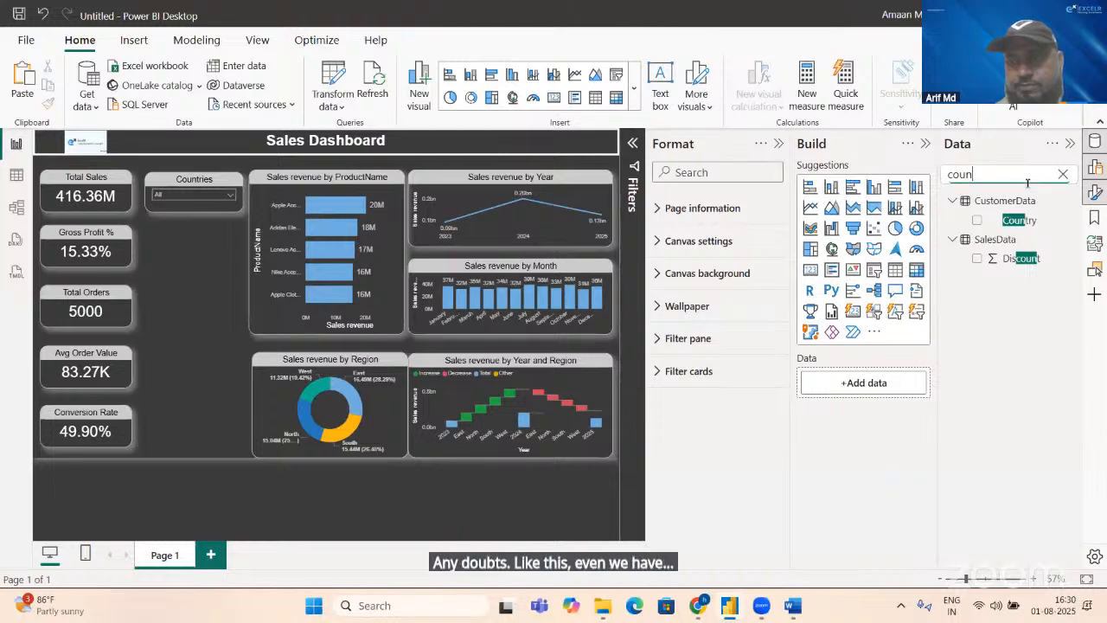
pyautogui.press('BackSpace')
pyautogui.press('BackSpace')
pyautogui.press('BackSpace')
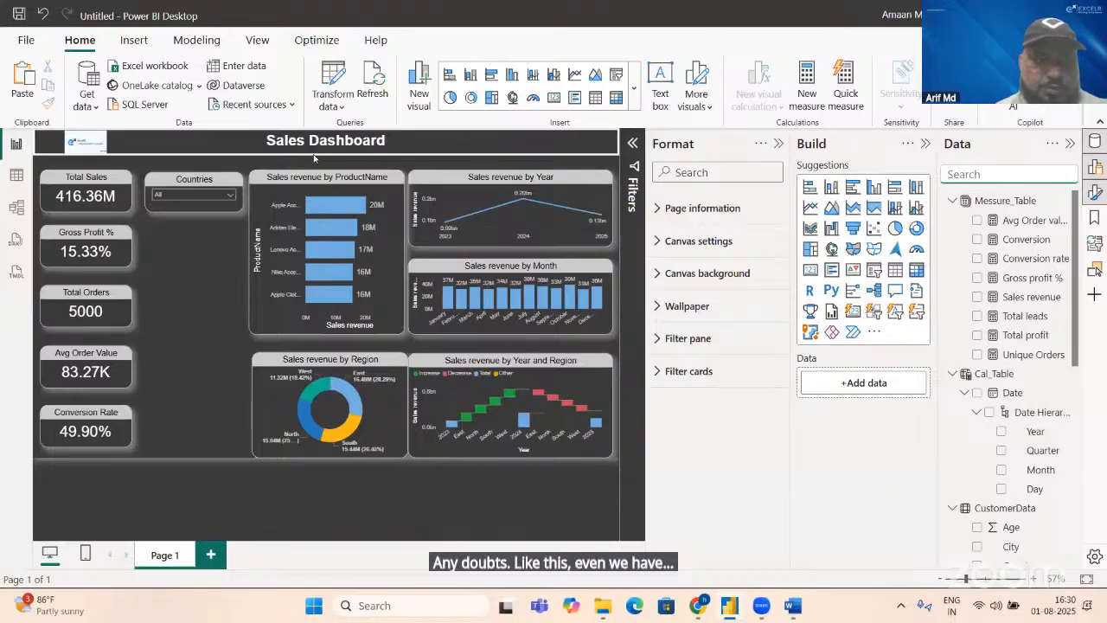
pyautogui.click(229, 211)
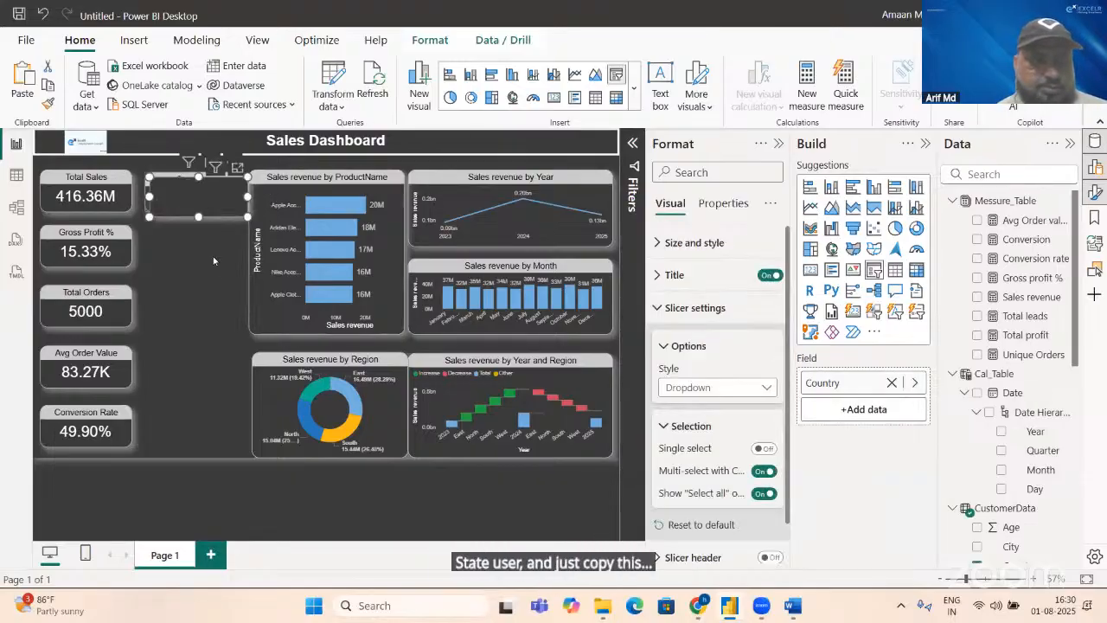
pyautogui.moveTo(212, 209); pyautogui.dragTo(201, 267)
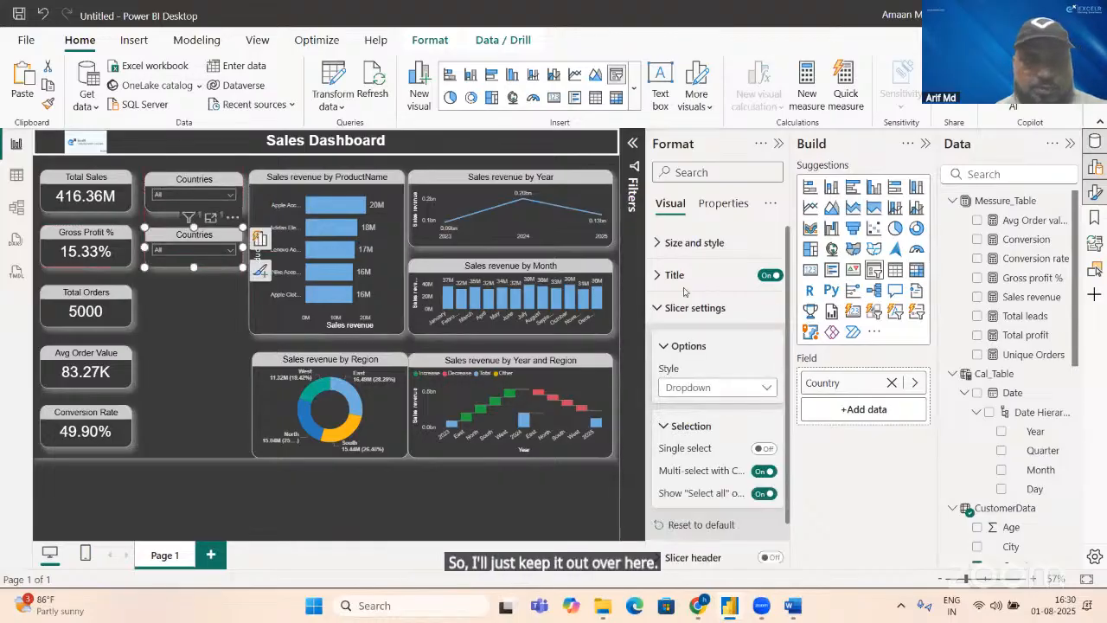
# Step: Replace the Country field in the copied slicer with the State field from CustomerData
pyautogui.click(892, 382)
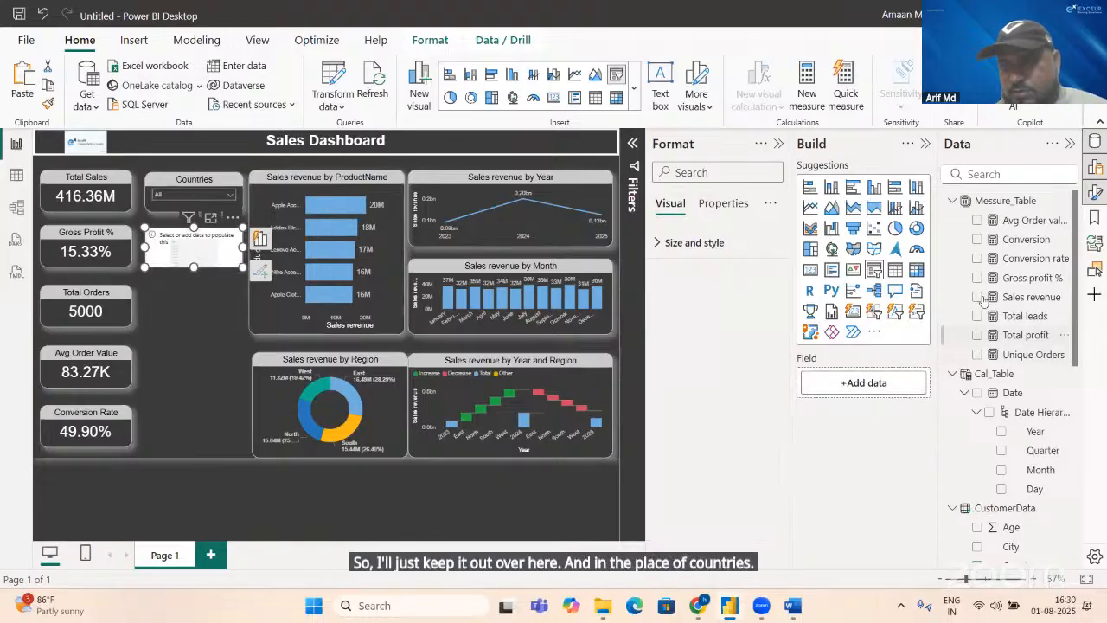
pyautogui.click(987, 174)
pyautogui.write('sta')
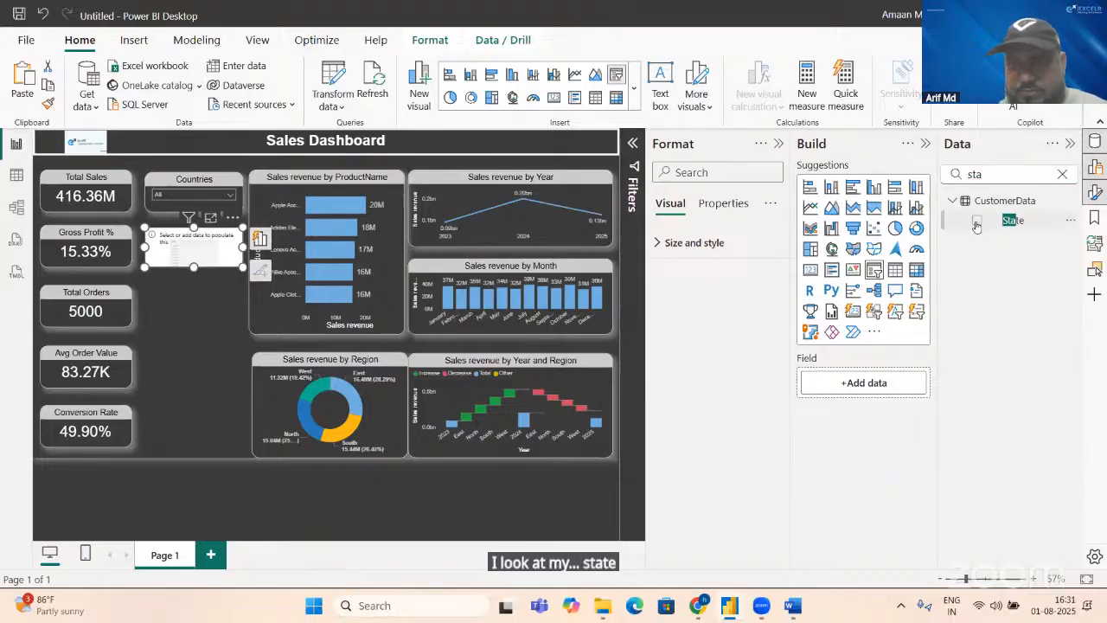
pyautogui.click(977, 221)
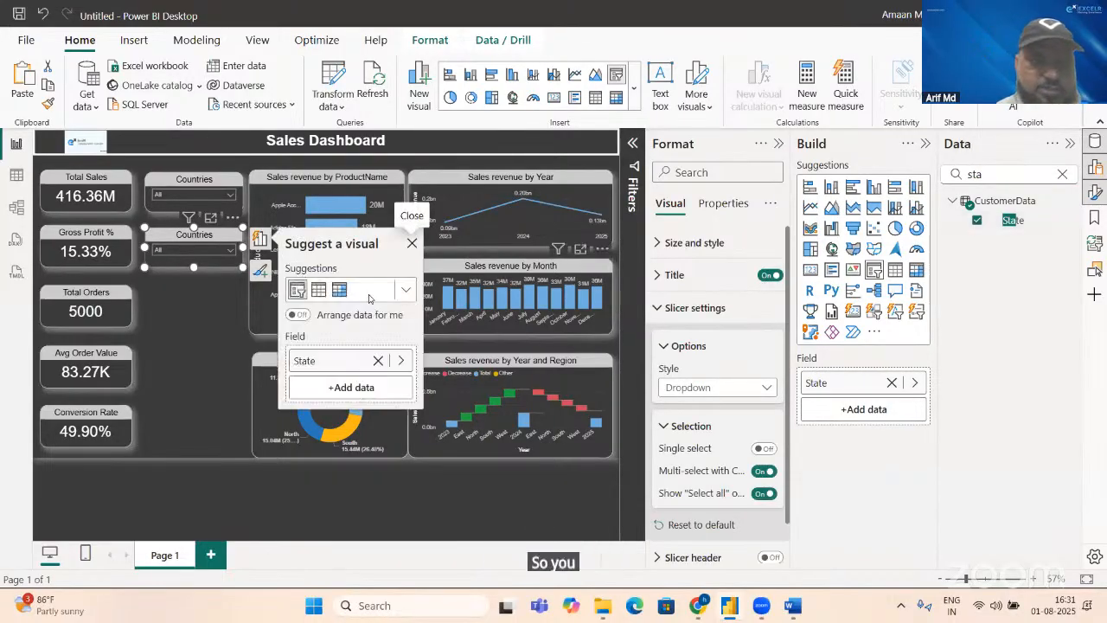
# Step: Set the copied slicer's title text to State
pyautogui.click(668, 276)
pyautogui.click(707, 356)
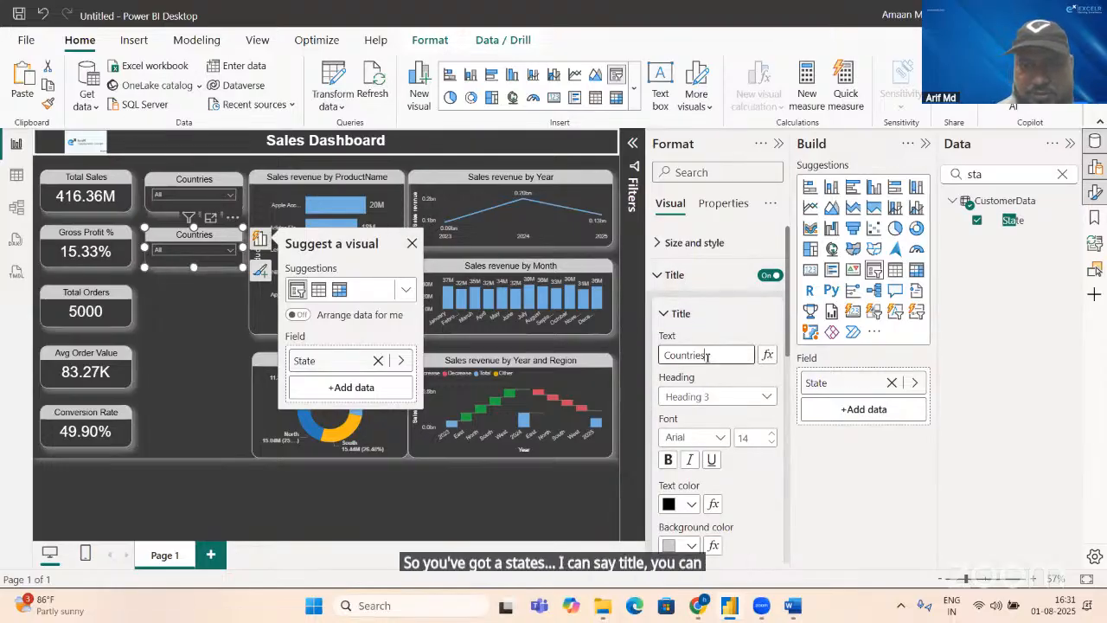
pyautogui.press('BackSpace')
pyautogui.write('State')
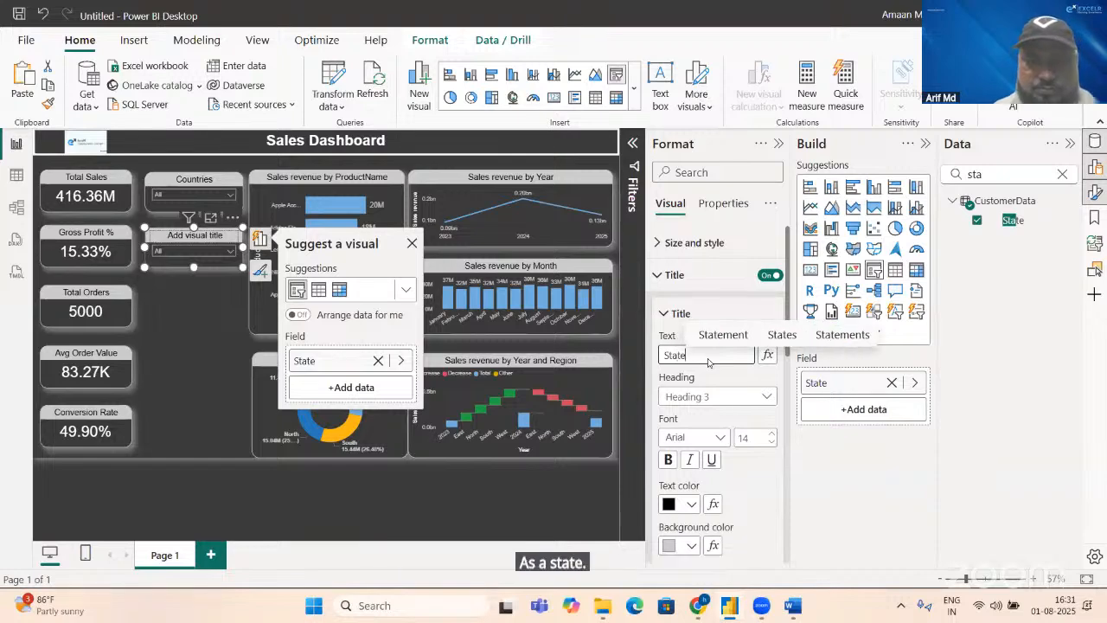
pyautogui.press('Return')
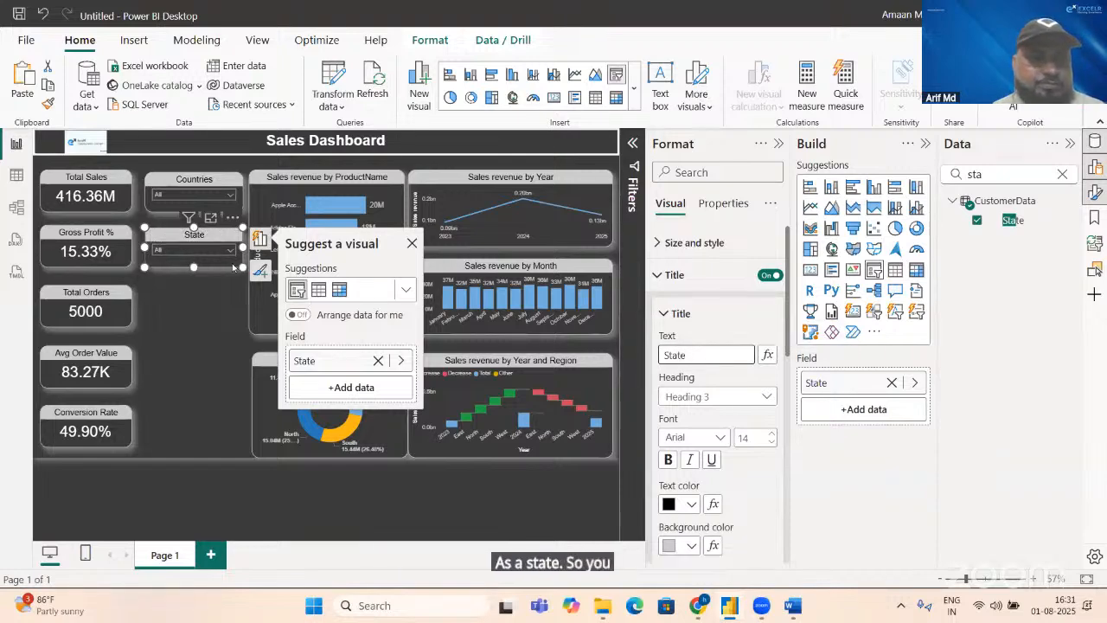
# Step: Move the State slicer level with the Total Orders card and the Countries slicer level with the Gross Profit % card
pyautogui.moveTo(201, 235); pyautogui.dragTo(197, 294)
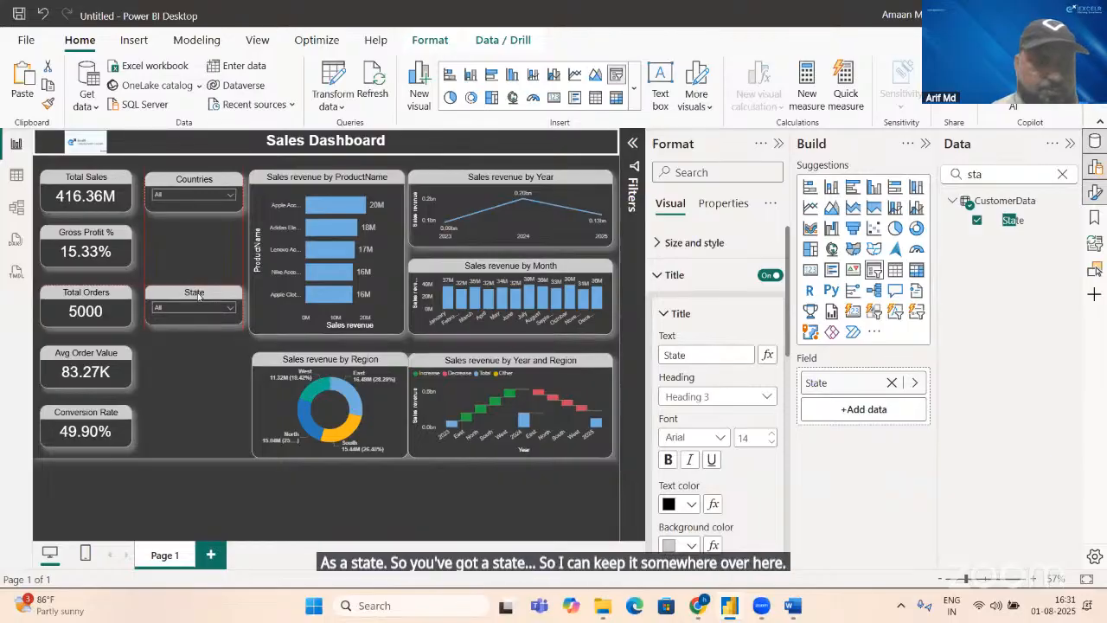
pyautogui.moveTo(199, 295); pyautogui.dragTo(198, 295)
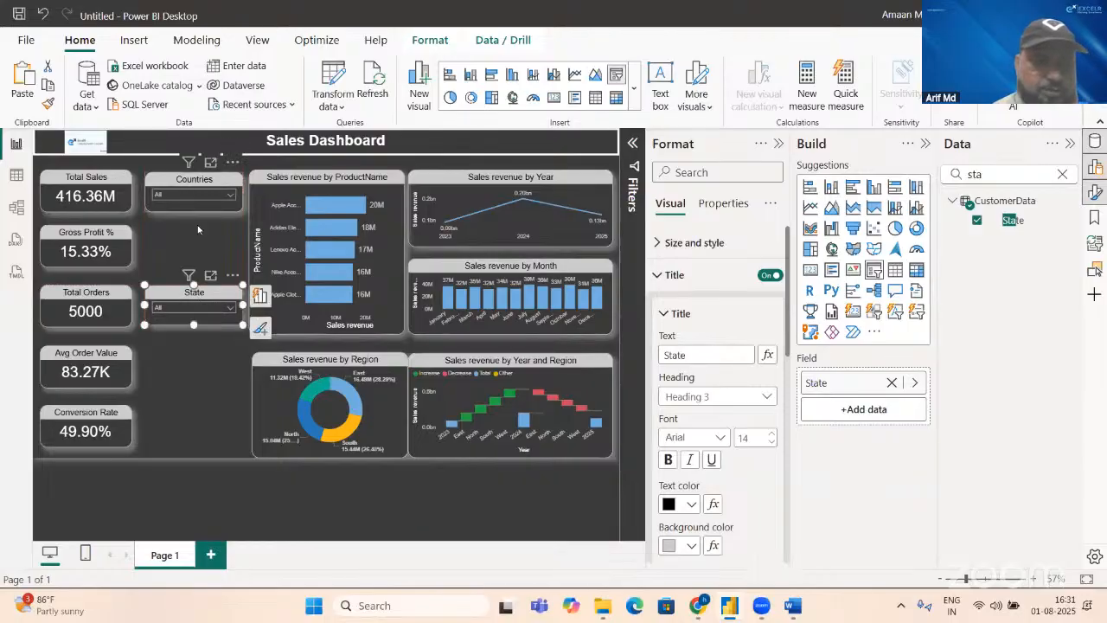
pyautogui.moveTo(185, 180); pyautogui.dragTo(186, 232)
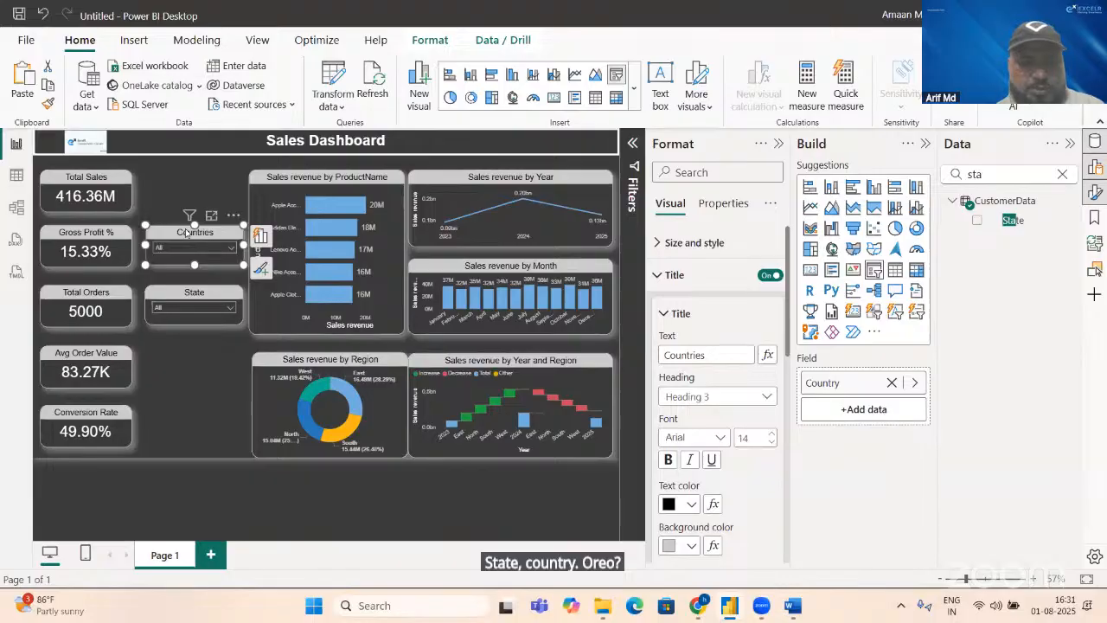
# Step: Duplicate the Countries slicer and place the copy above it, level with the Total Sales card
pyautogui.hotkey('ctrl', 'c')
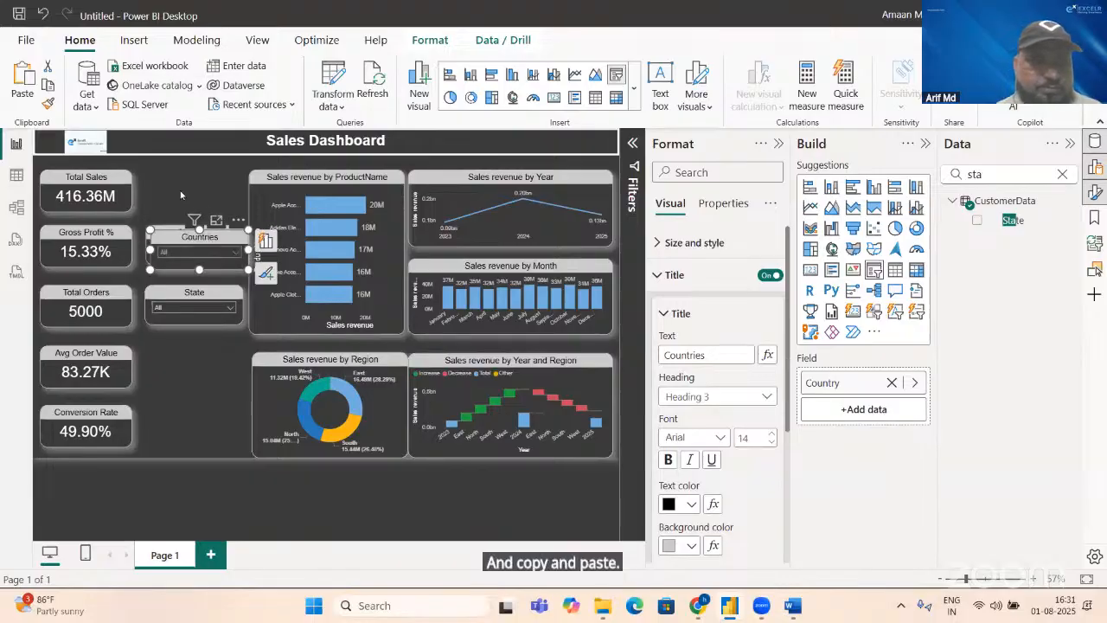
pyautogui.hotkey('ctrl', 'v')
pyautogui.moveTo(172, 192); pyautogui.dragTo(175, 178)
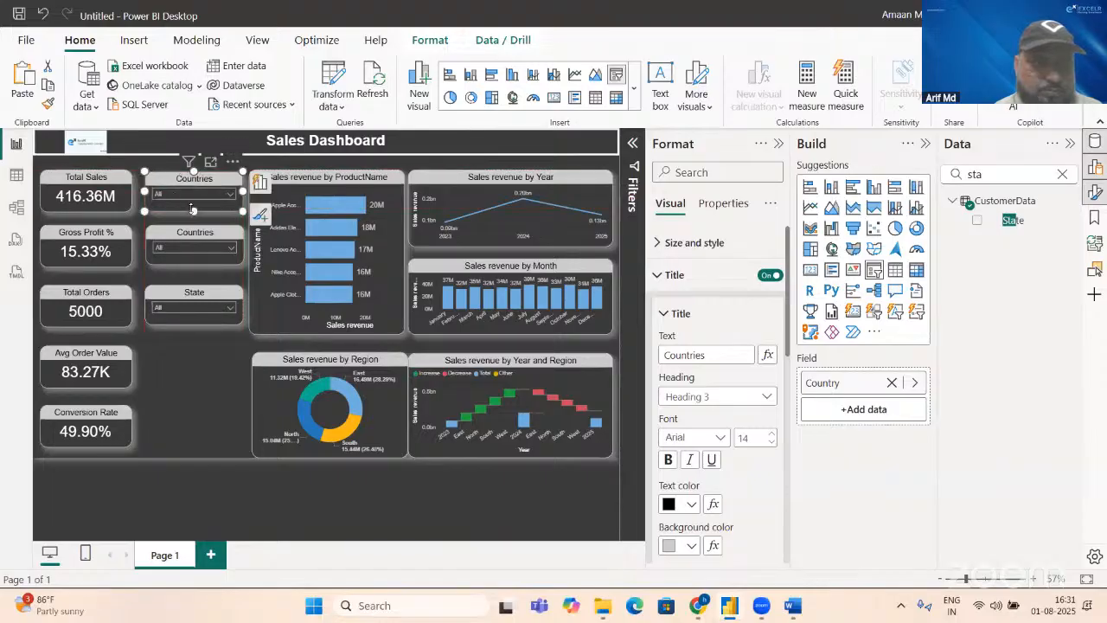
# Step: Extend the bottom edges of the lower Countries slicer and the State slicer slightly so their heights match the neighbouring KPI cards
pyautogui.click(193, 217)
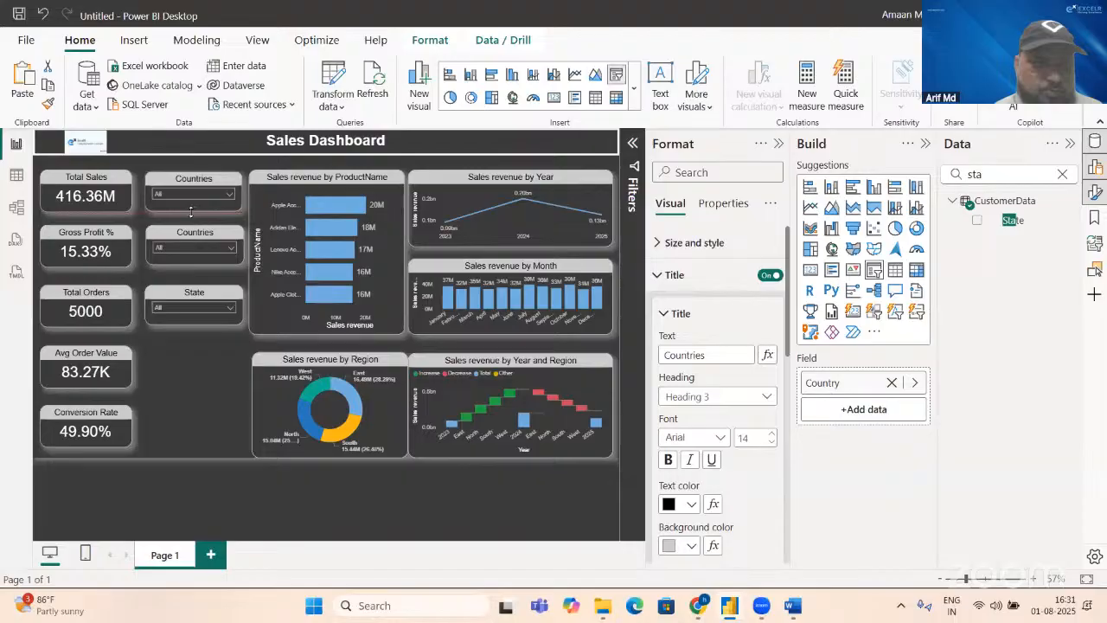
pyautogui.click(192, 211)
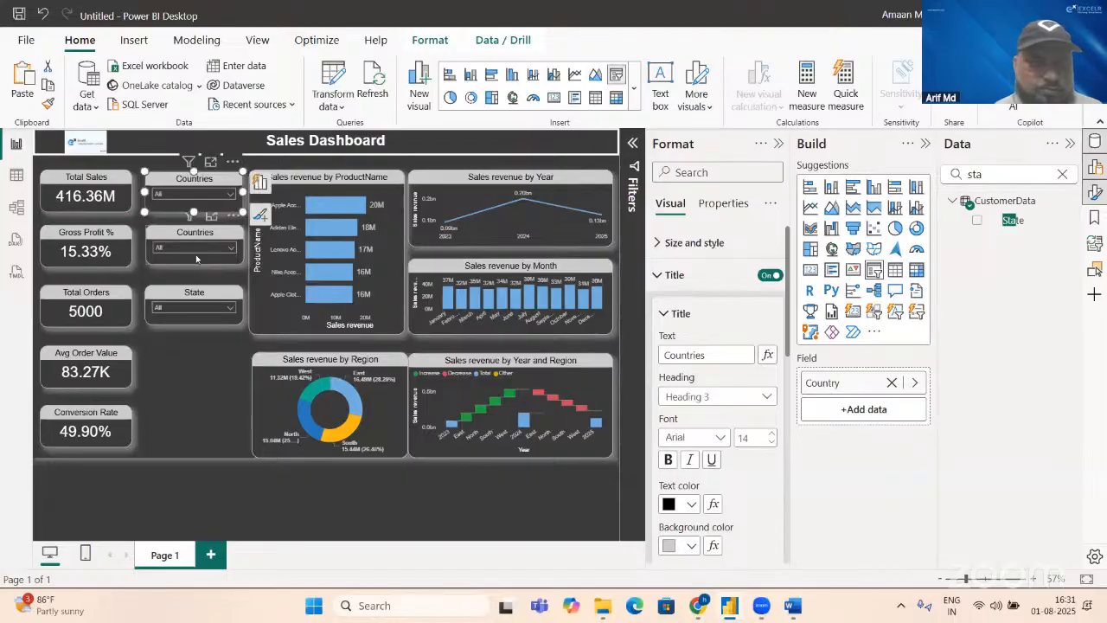
pyautogui.click(195, 259)
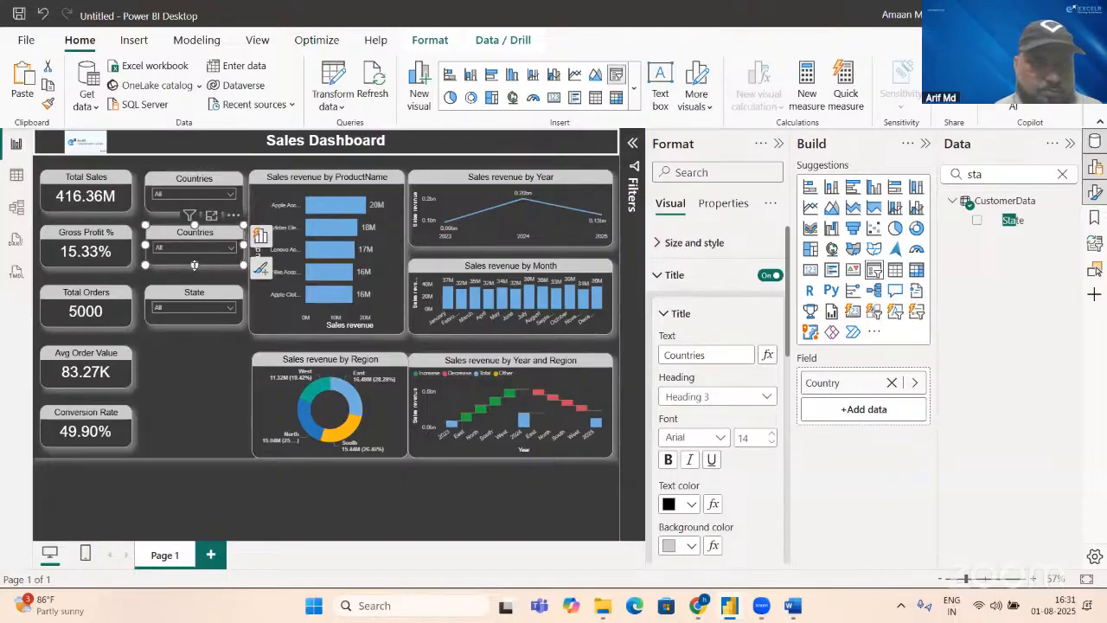
pyautogui.moveTo(195, 266); pyautogui.dragTo(195, 267)
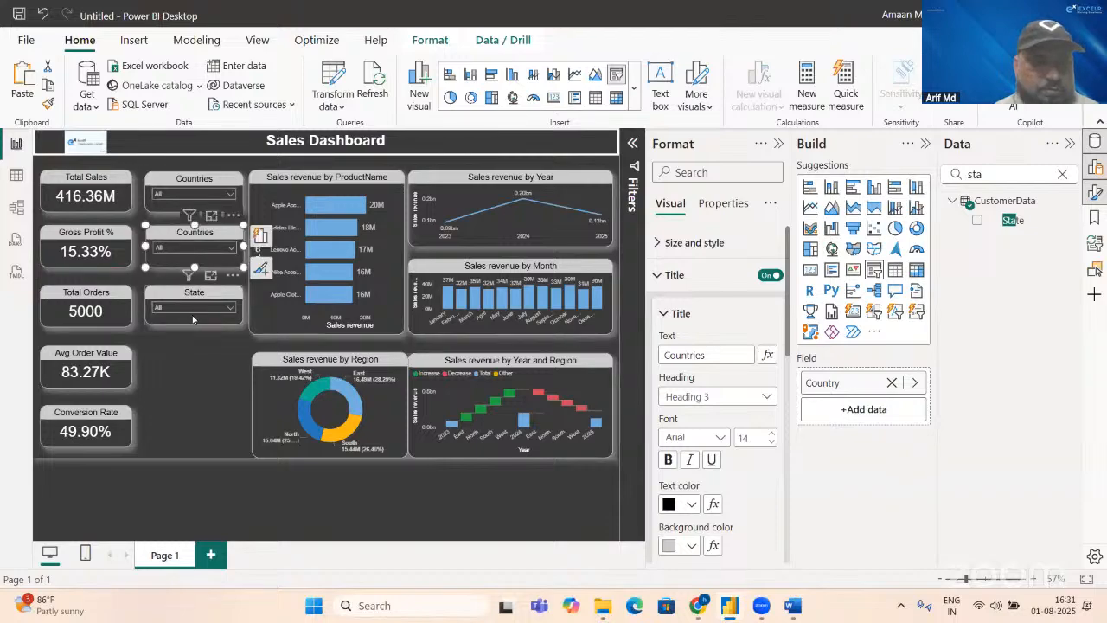
pyautogui.click(193, 315)
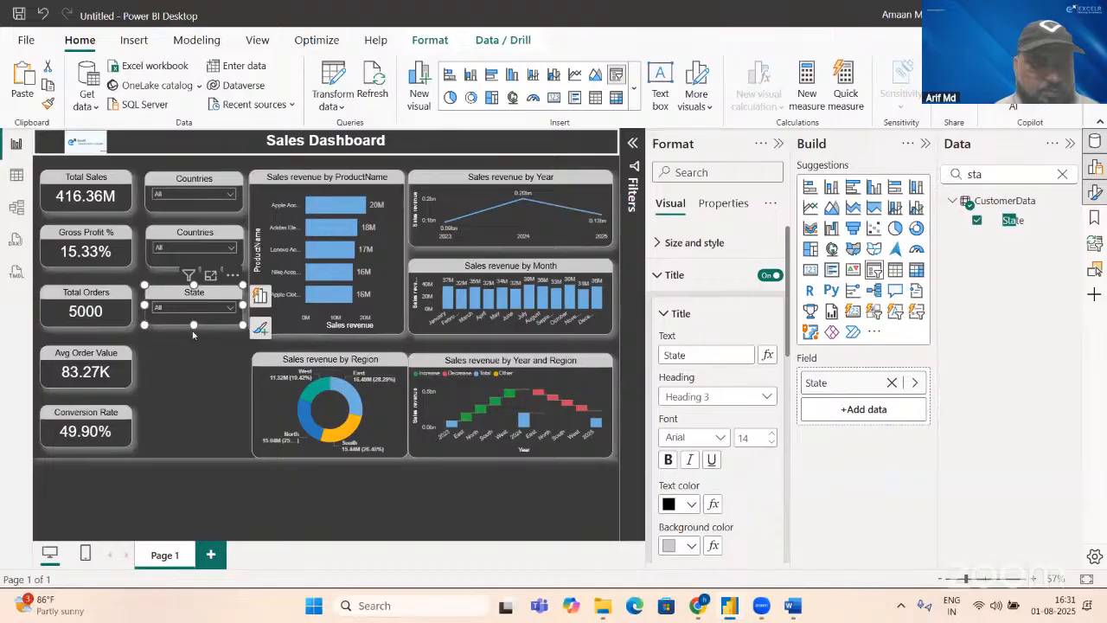
pyautogui.moveTo(193, 326); pyautogui.dragTo(192, 328)
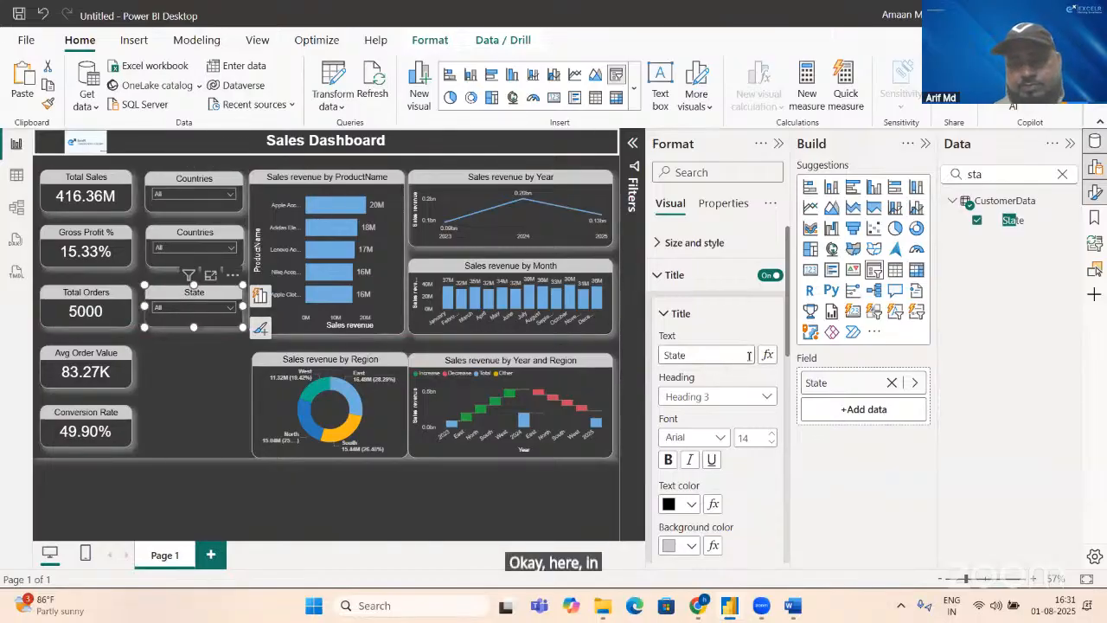
# Step: Remove the State field from the State slicer and add it back from CustomerData
pyautogui.click(890, 383)
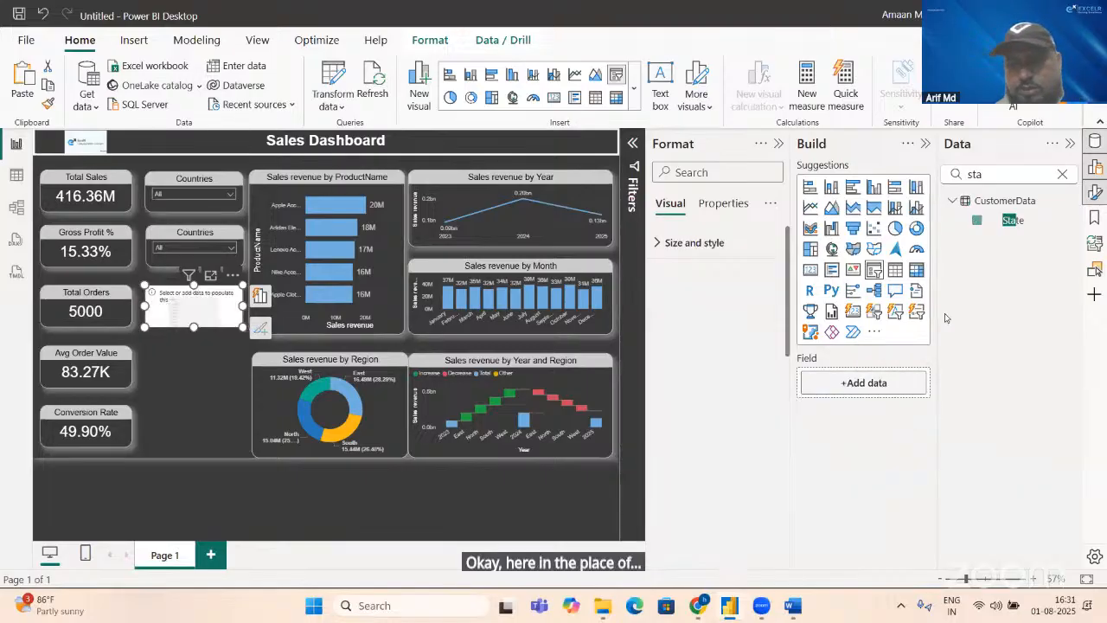
pyautogui.click(977, 220)
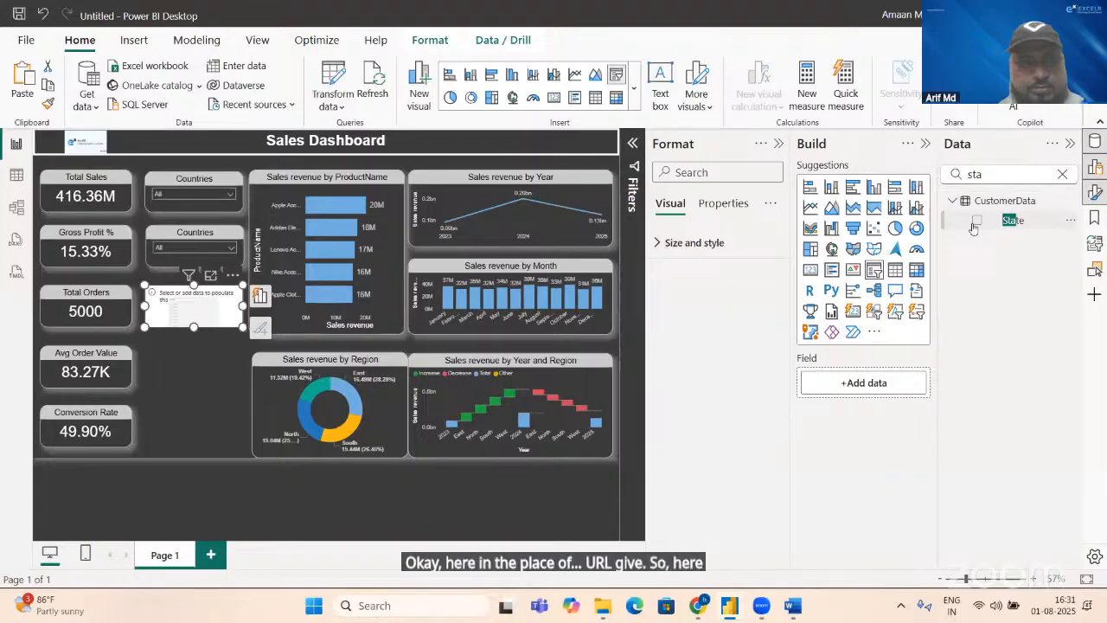
# Step: Remove the Country field from the Countries slicer beside the Total Sales card and search the data fields for "reg"
pyautogui.click(183, 179)
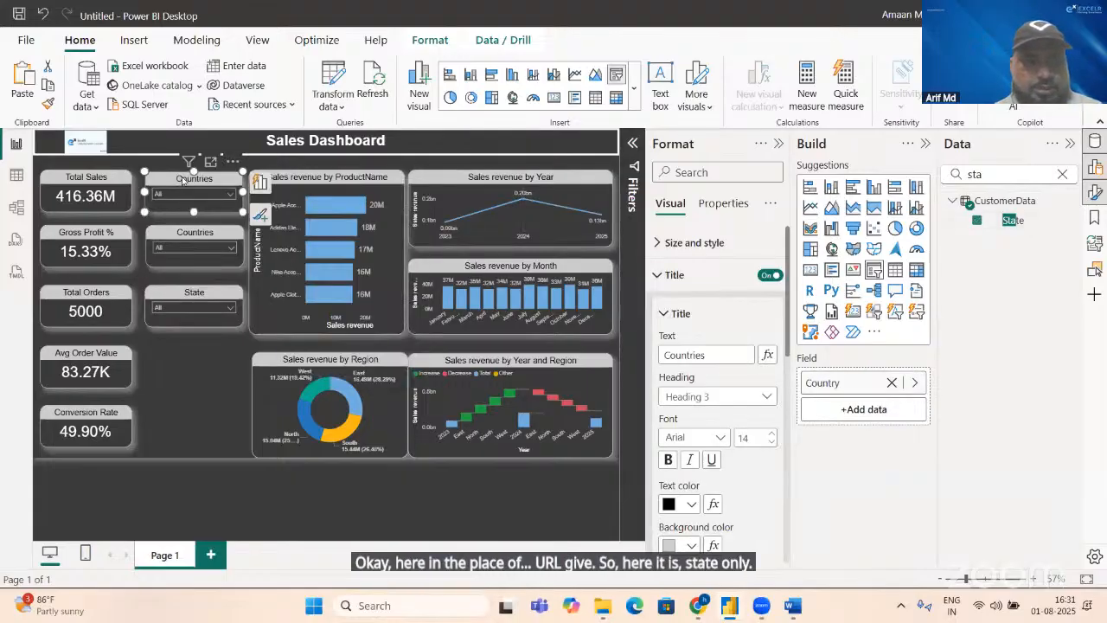
pyautogui.click(894, 382)
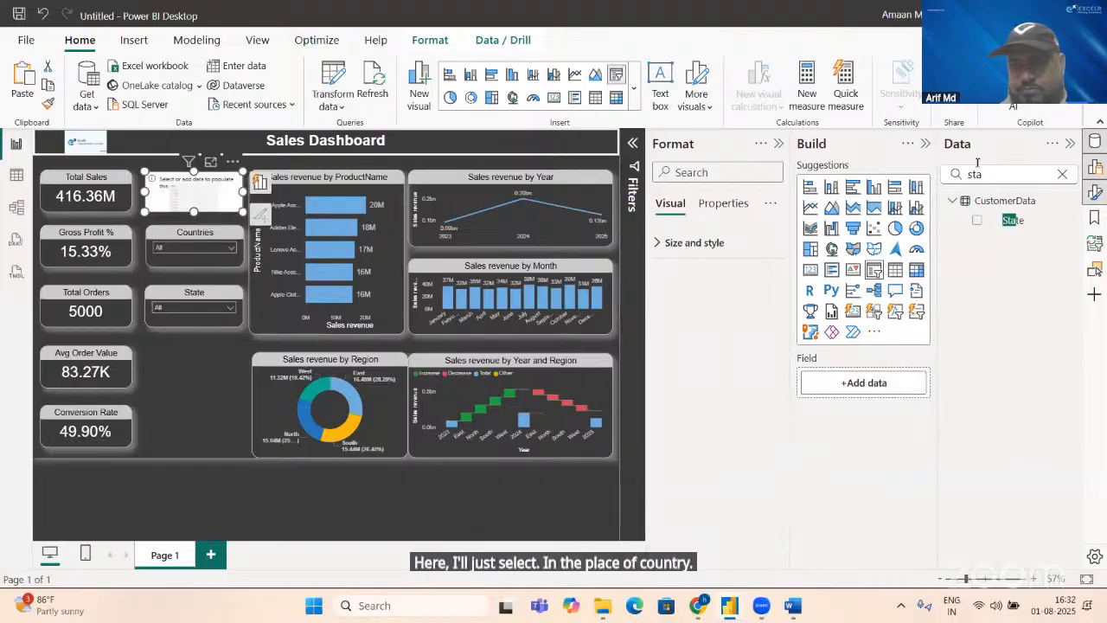
pyautogui.click(1002, 172)
pyautogui.press('BackSpace')
pyautogui.press('BackSpace')
pyautogui.press('BackSpace')
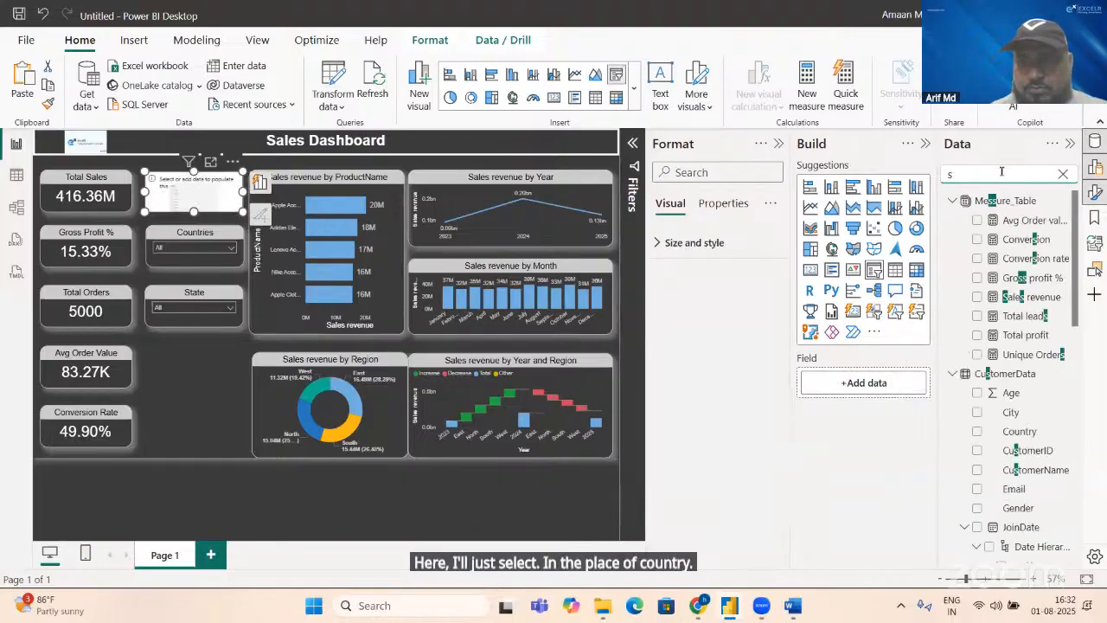
pyautogui.write('reg')
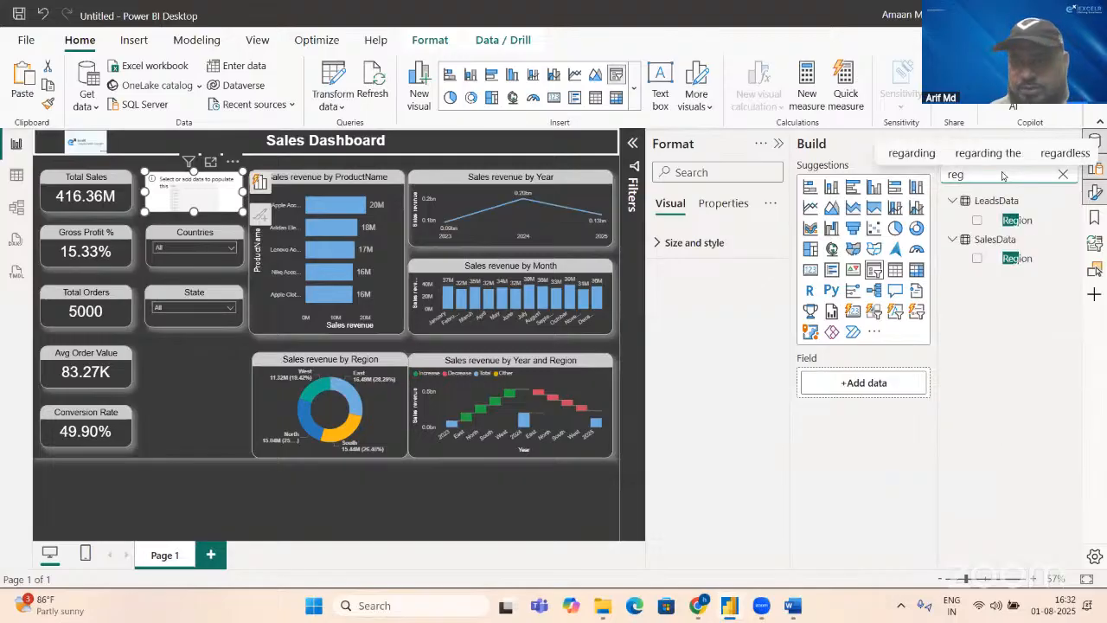
# Step: Search the data fields for "coun", clear the search, and examine the CustomerData table's columns for a region field
pyautogui.press('BackSpace')
pyautogui.press('BackSpace')
pyautogui.press('BackSpace')
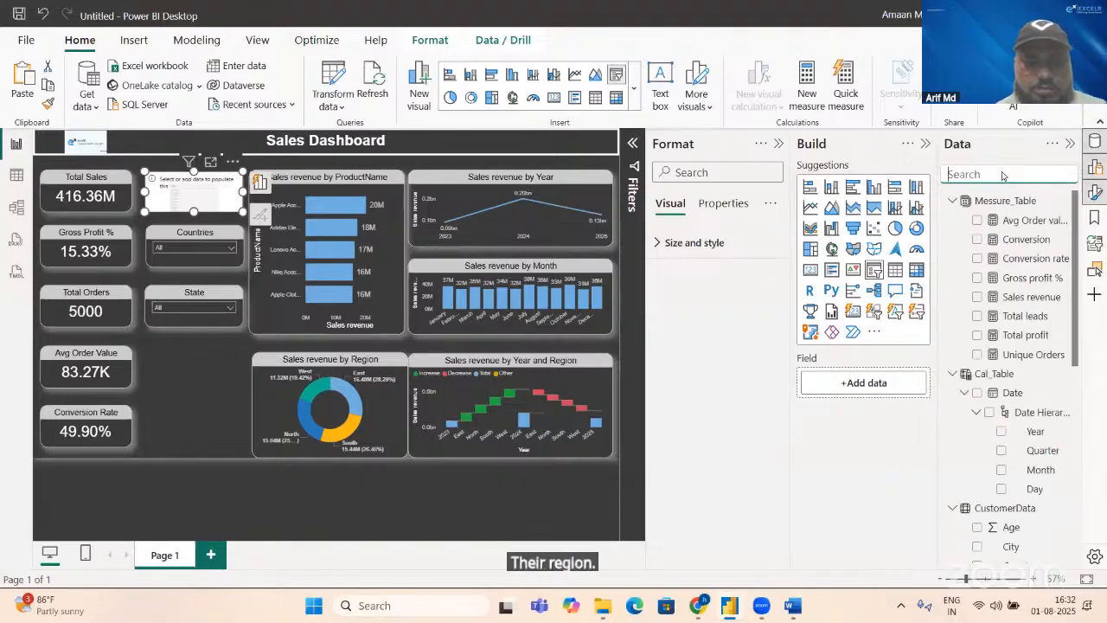
pyautogui.write('coun')
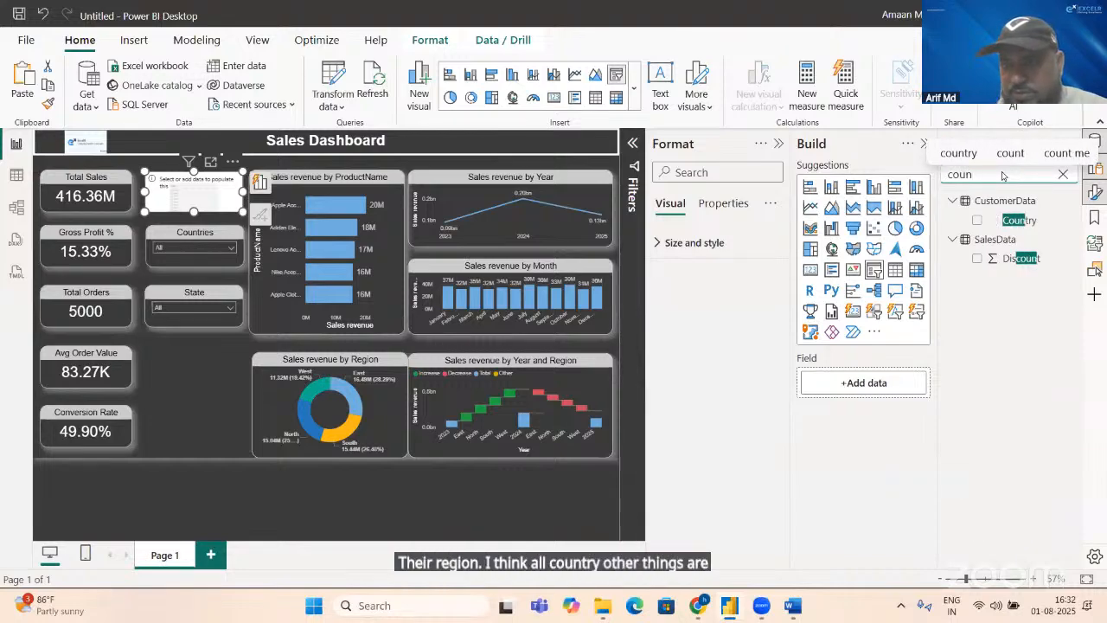
pyautogui.press('BackSpace')
pyautogui.press('BackSpace')
pyautogui.press('BackSpace')
pyautogui.press('BackSpace')
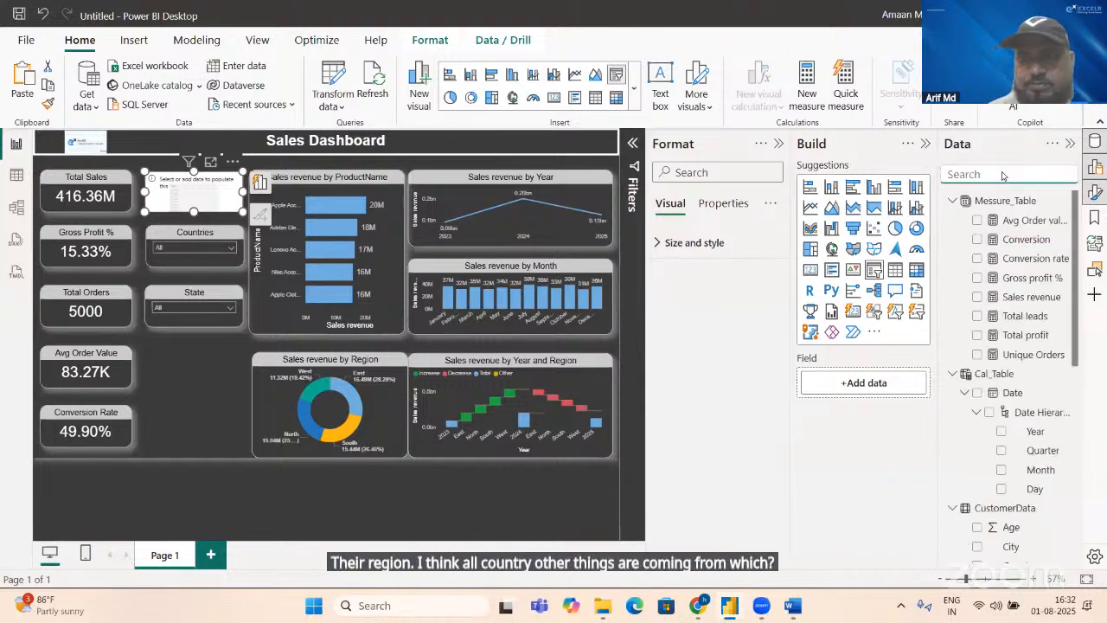
pyautogui.click(17, 175)
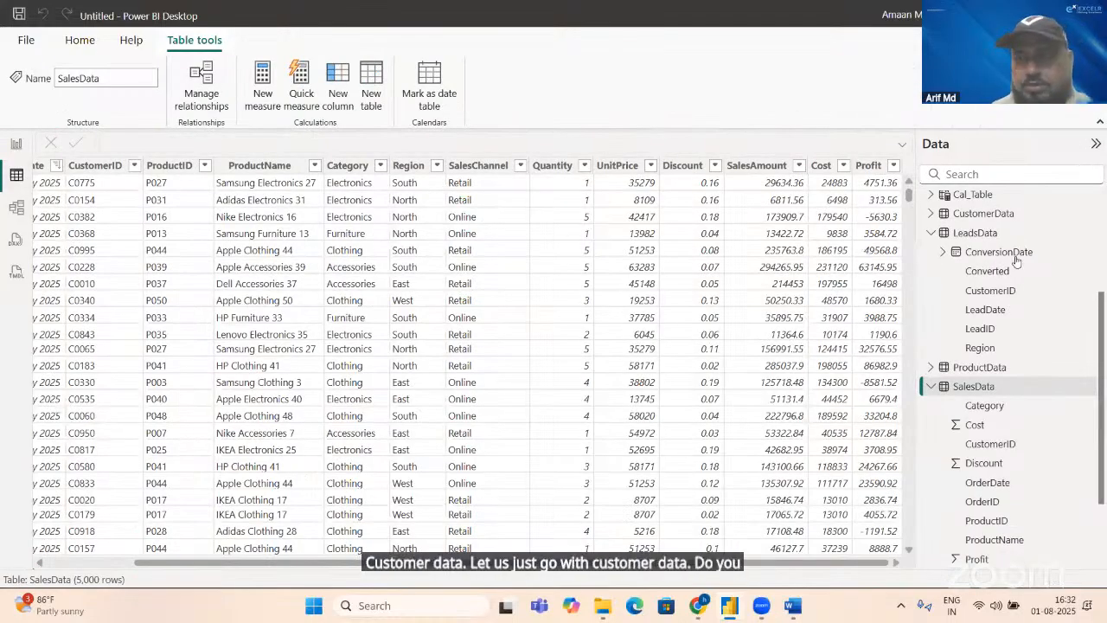
pyautogui.click(984, 214)
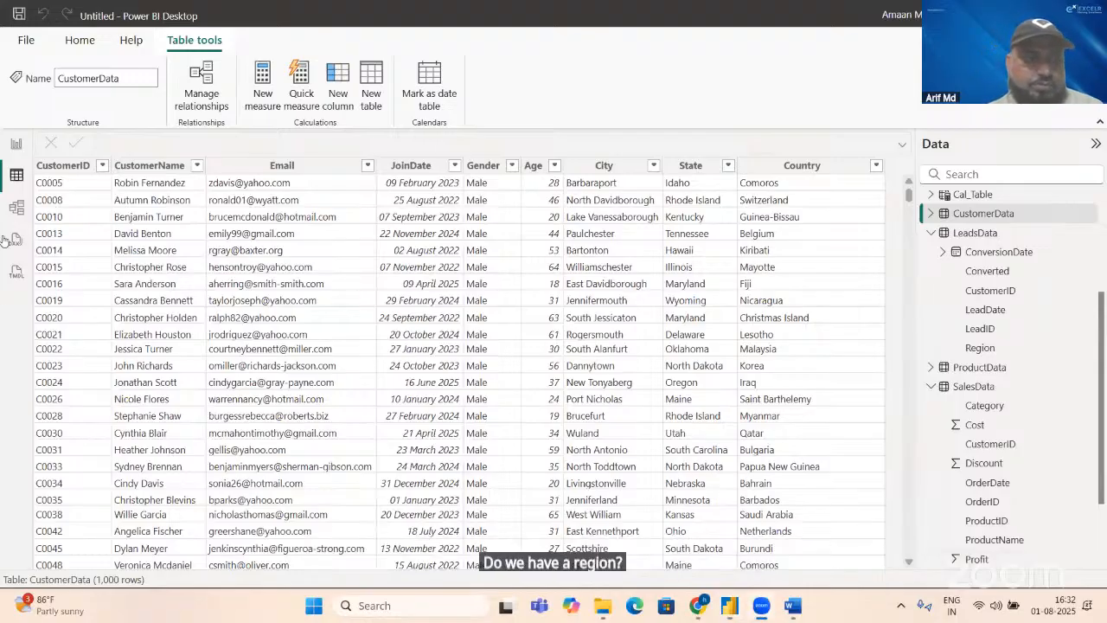
pyautogui.click(17, 142)
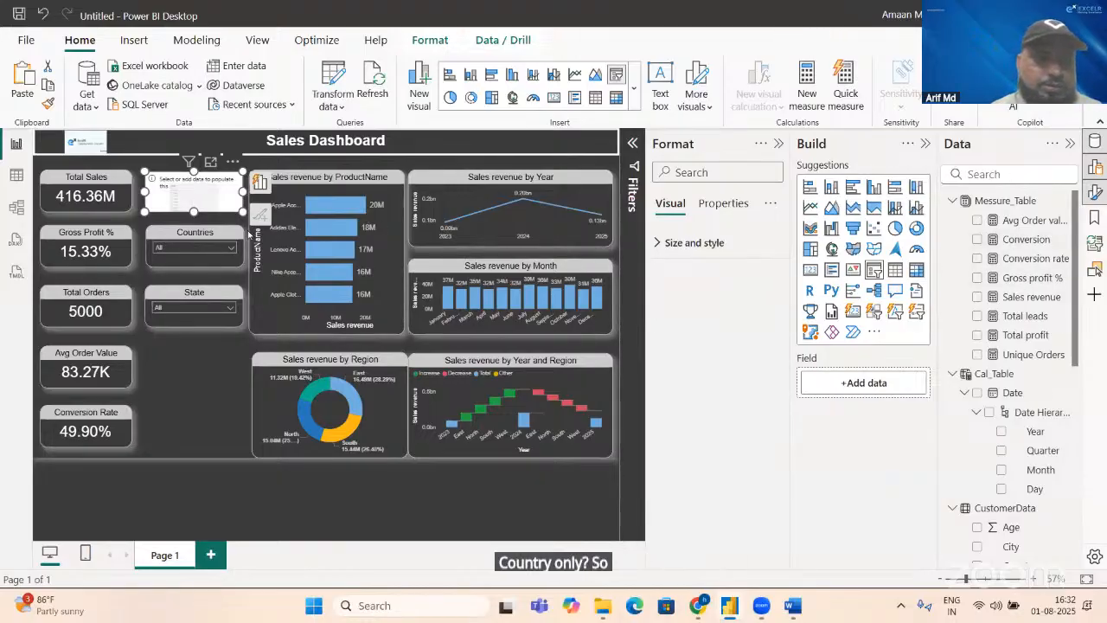
# Step: Move the empty slicer below the State slicer, level with the Avg Order Value card, and assign it the City field from CustomerData
pyautogui.moveTo(195, 183); pyautogui.dragTo(198, 368)
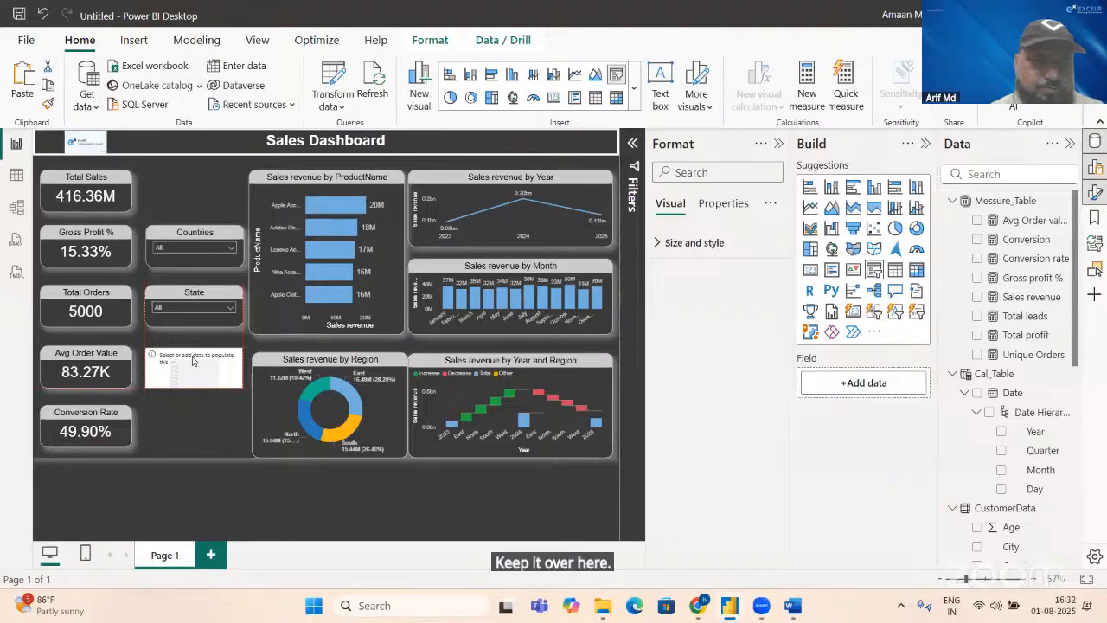
pyautogui.moveTo(193, 362); pyautogui.dragTo(193, 364)
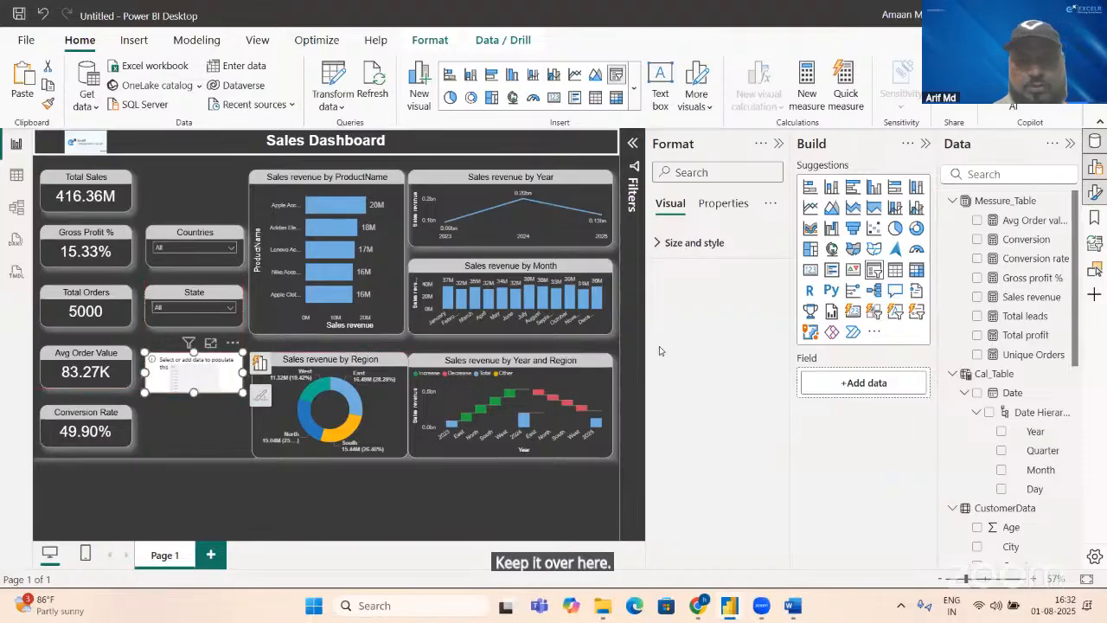
pyautogui.click(998, 174)
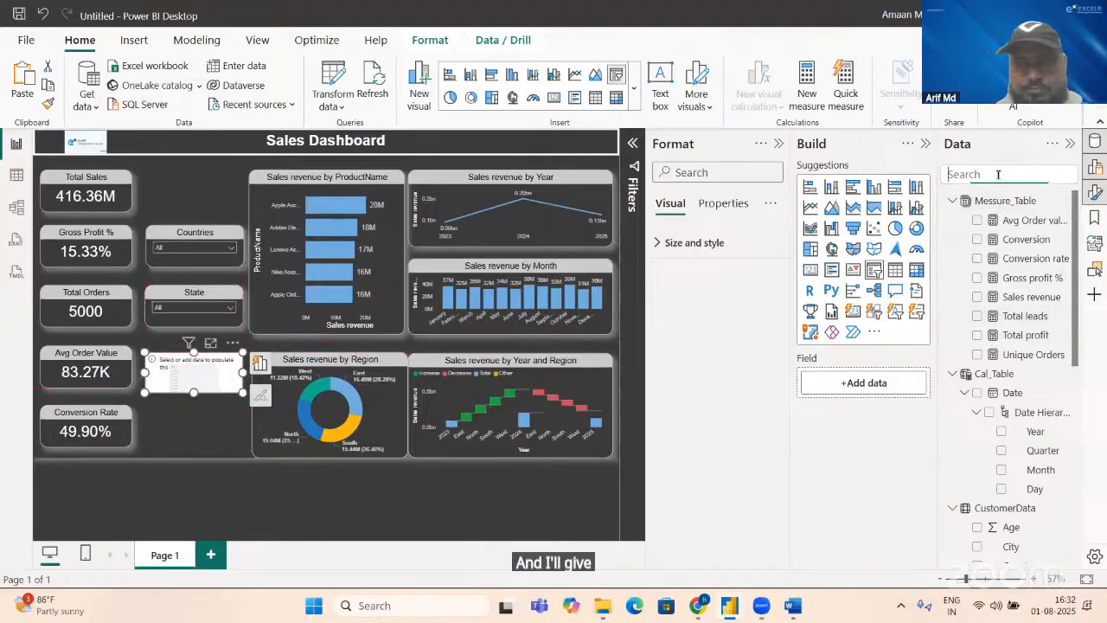
pyautogui.write('city')
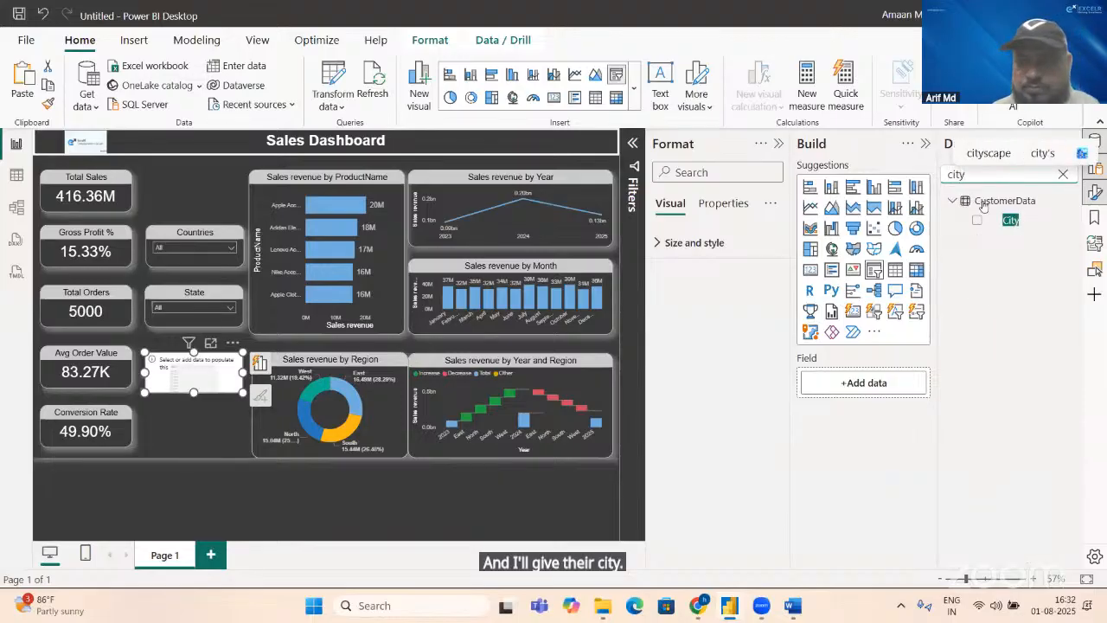
pyautogui.click(977, 222)
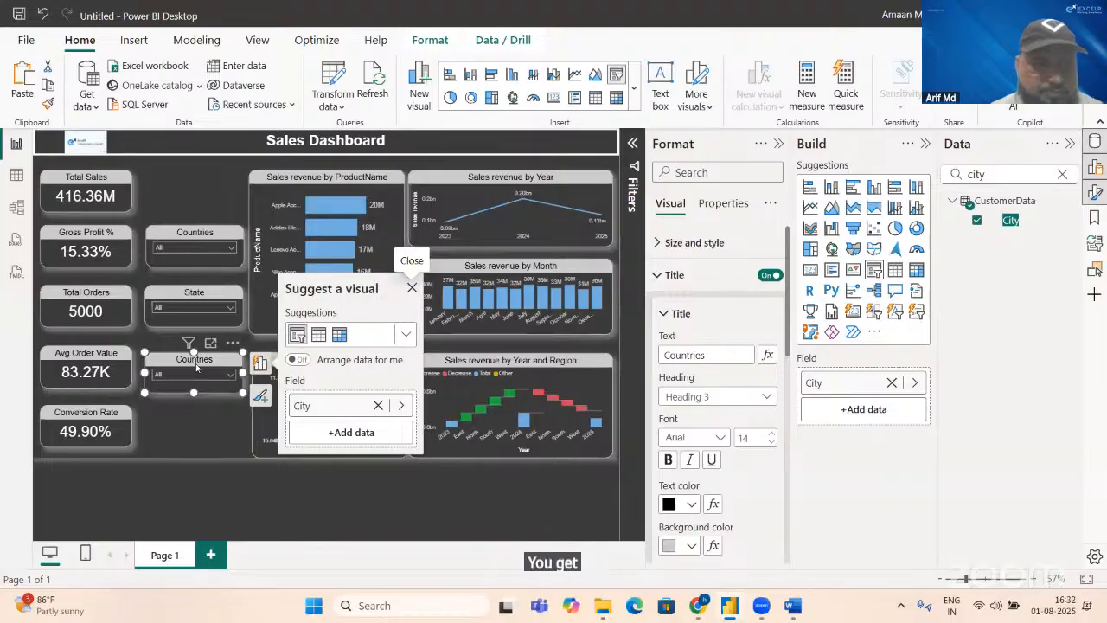
pyautogui.moveTo(195, 361); pyautogui.dragTo(194, 360)
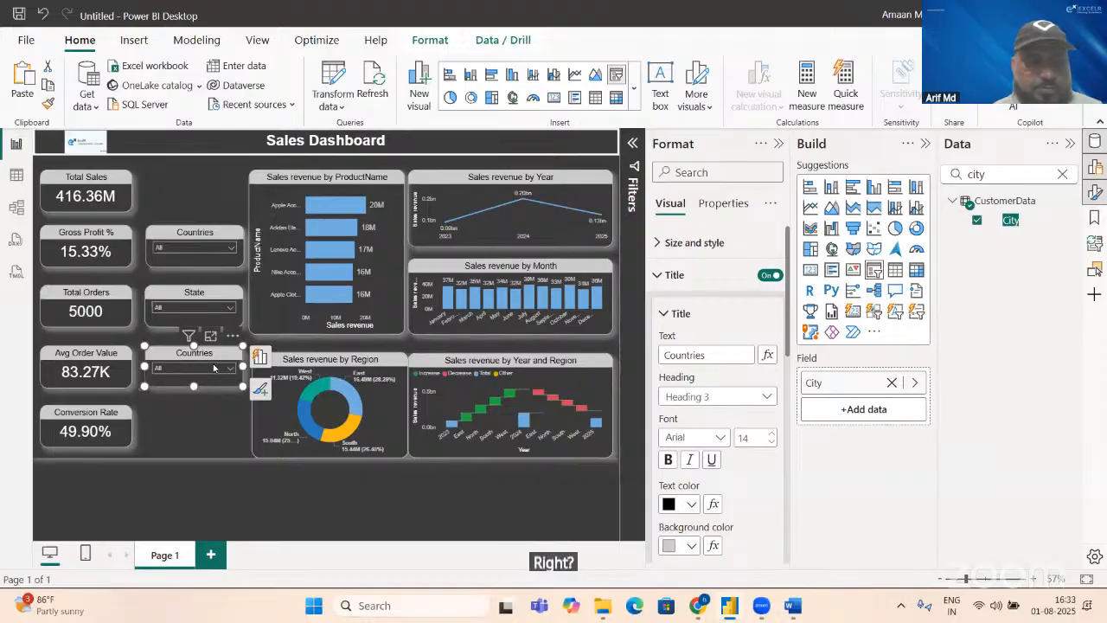
pyautogui.moveTo(211, 364); pyautogui.dragTo(194, 390)
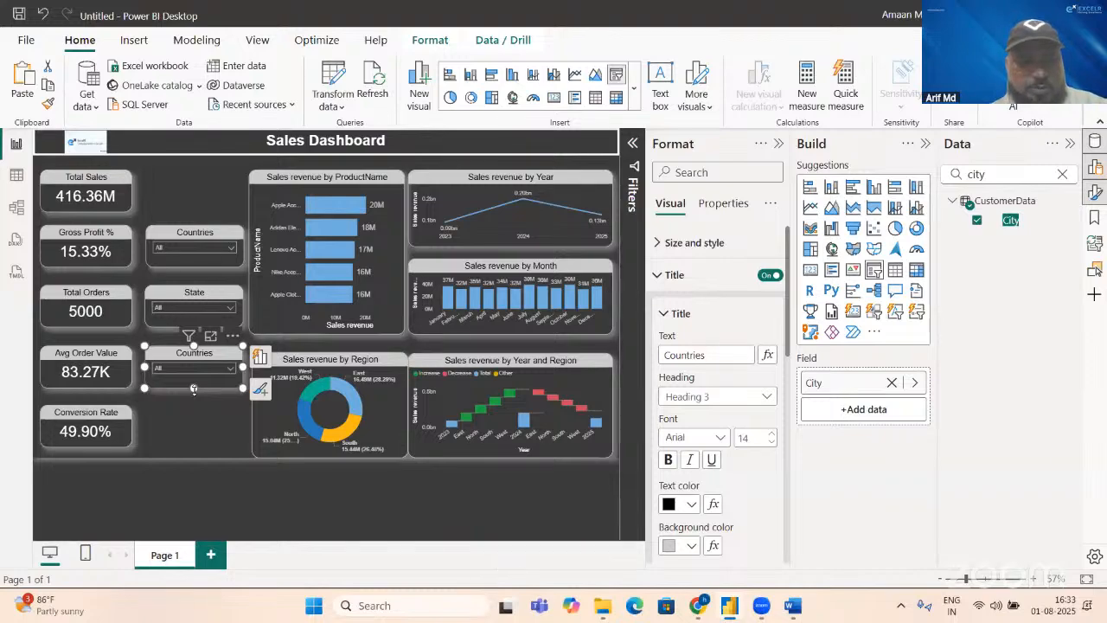
# Step: Duplicate the City-field slicer level with the Total Sales card and replace the copy's field with Year from Cal_Table's Date hierarchy
pyautogui.hotkey('ctrl', 'v')
pyautogui.moveTo(189, 350); pyautogui.dragTo(189, 173)
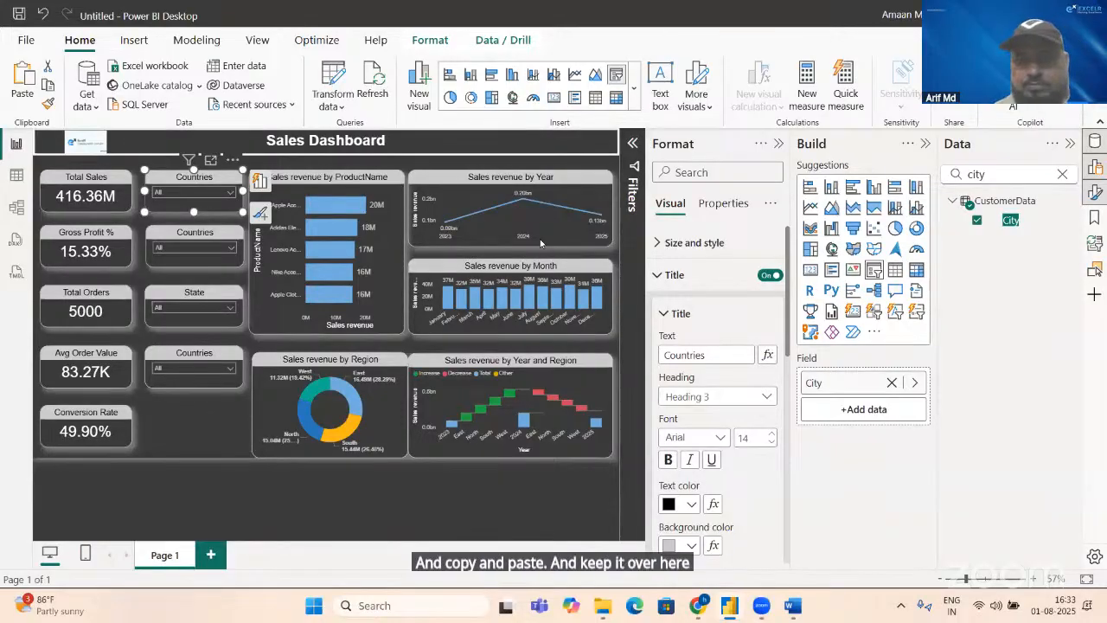
pyautogui.click(977, 220)
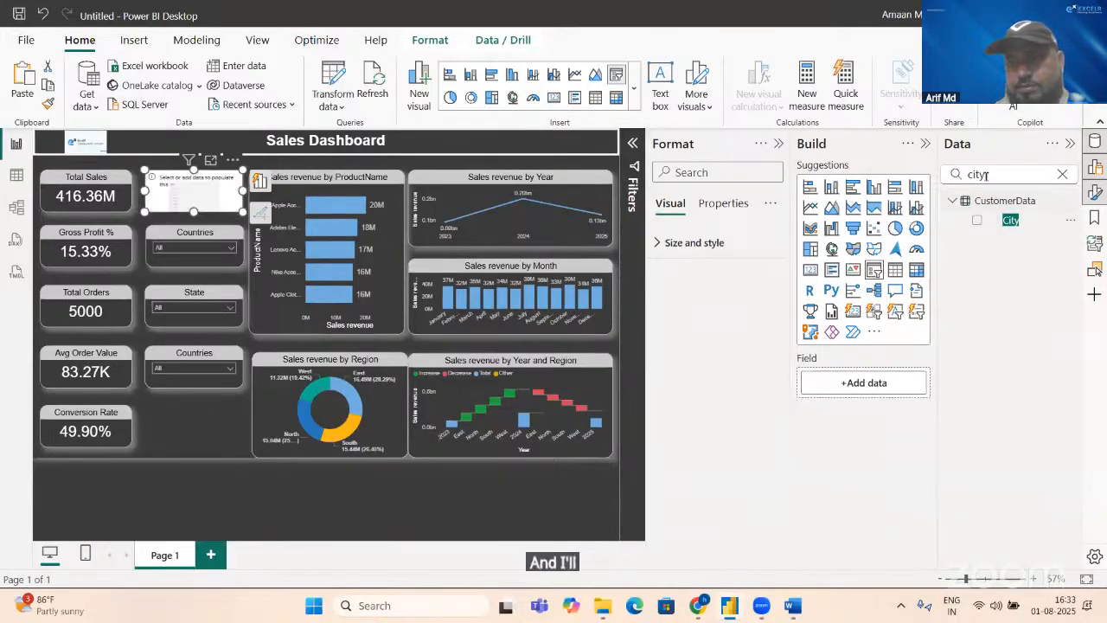
pyautogui.click(987, 172)
pyautogui.press('BackSpace')
pyautogui.press('BackSpace')
pyautogui.press('BackSpace')
pyautogui.press('BackSpace')
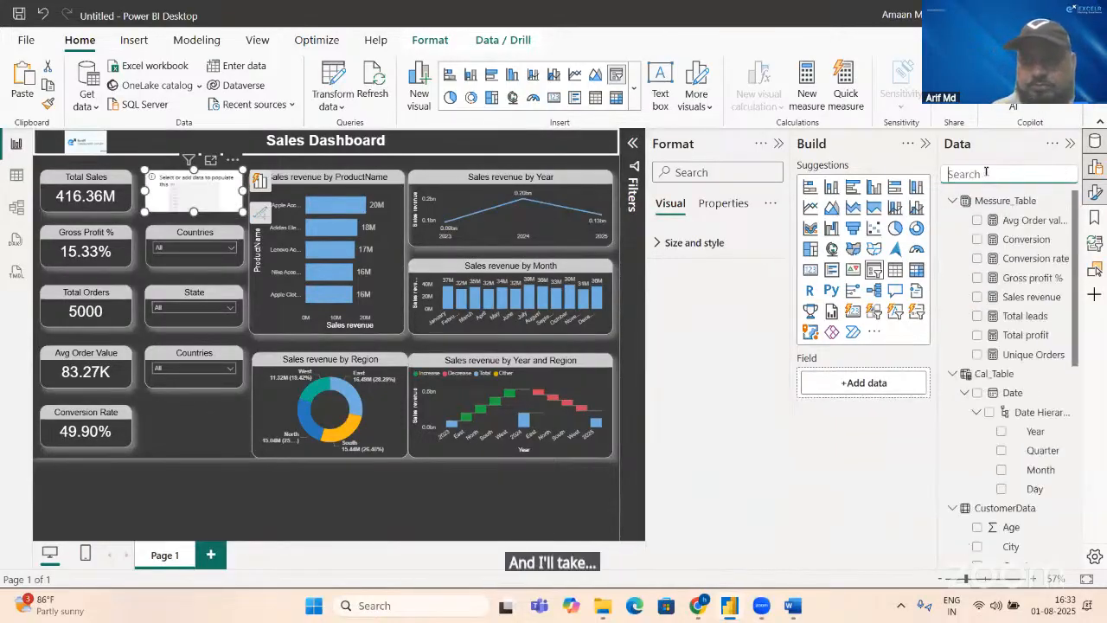
pyautogui.write('yea')
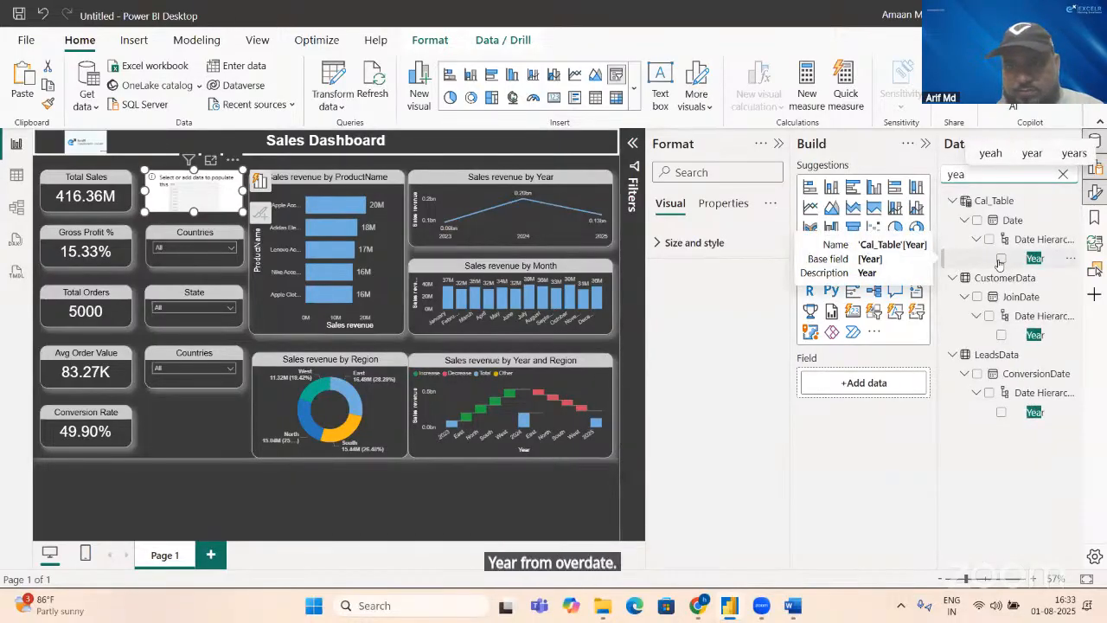
pyautogui.click(1001, 259)
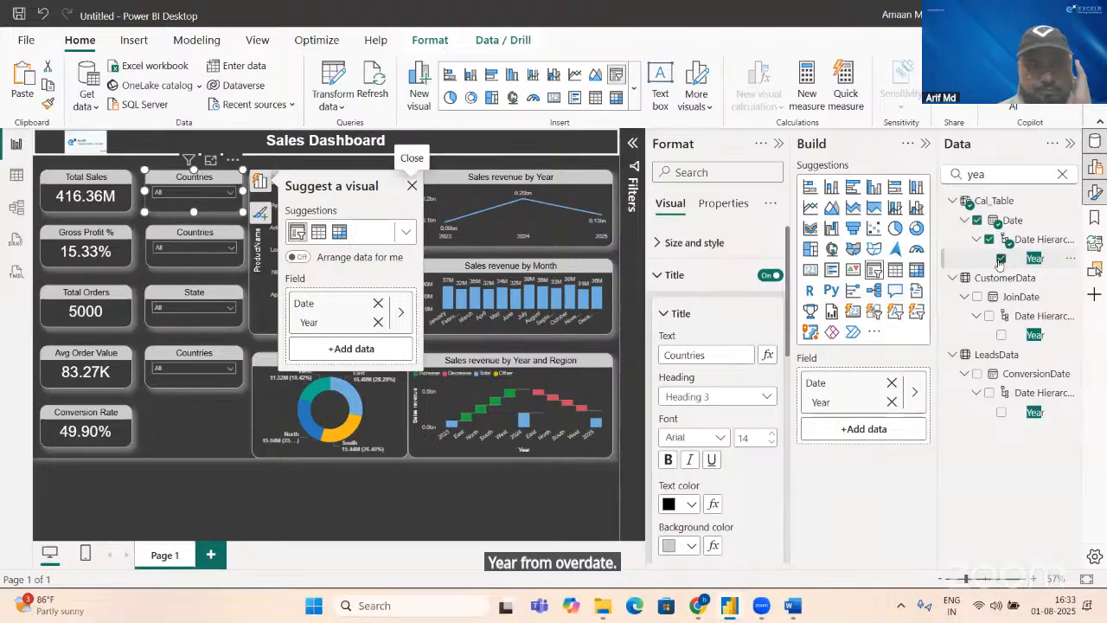
# Step: Set the title text of the Year-field slicer to Years
pyautogui.click(717, 363)
pyautogui.press('BackSpace')
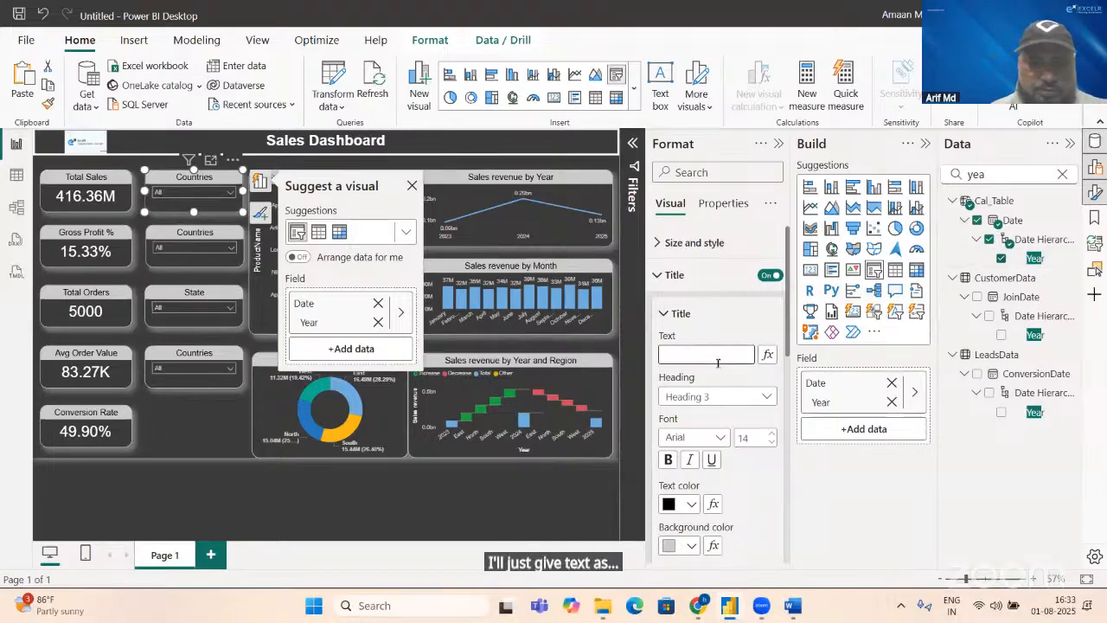
pyautogui.write('Years')
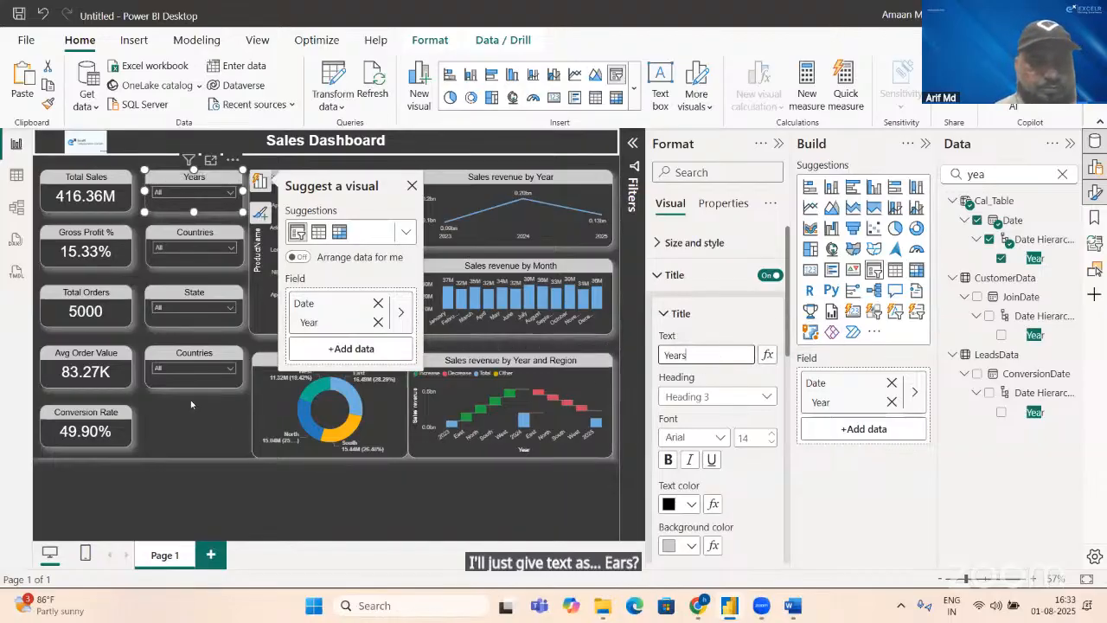
# Step: Change the title text of the slicer beside the Avg Order Value card to City
pyautogui.click(207, 351)
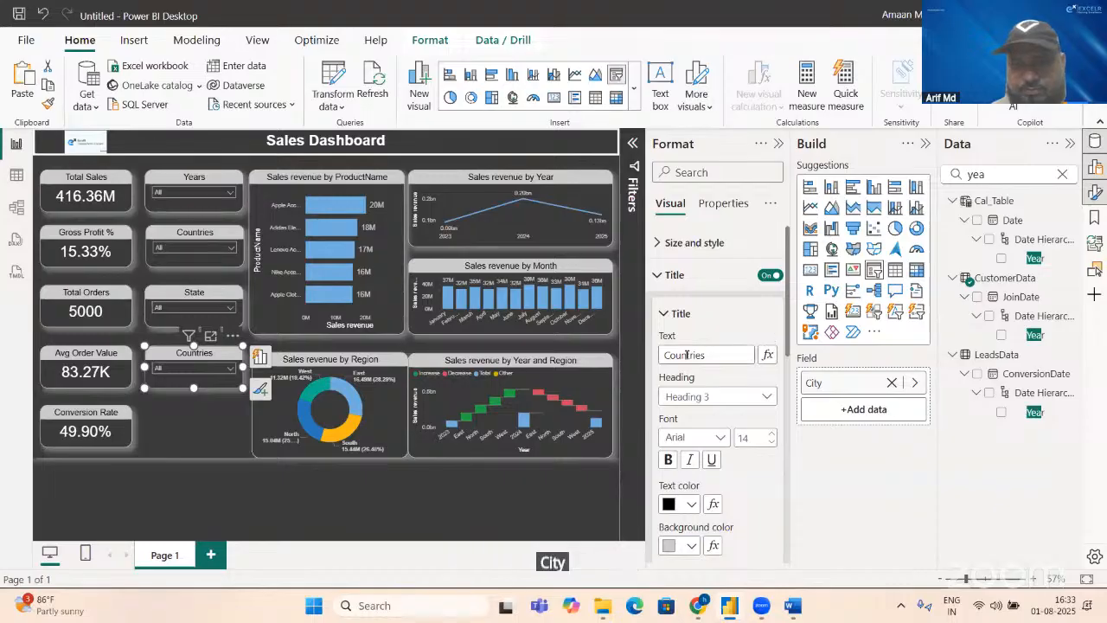
pyautogui.click(716, 354)
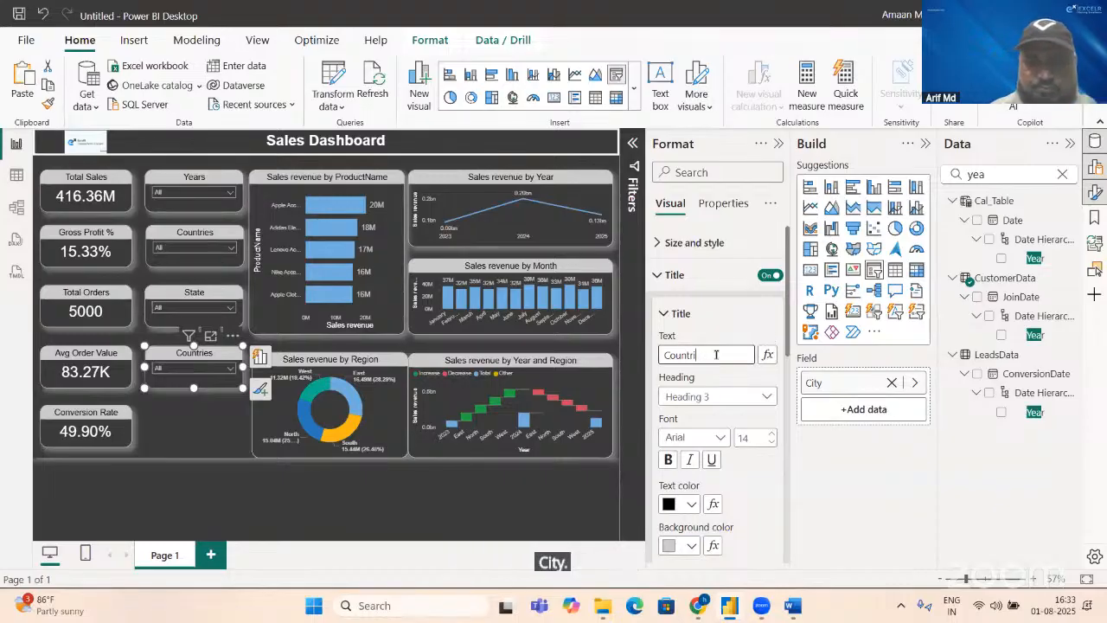
pyautogui.write('City')
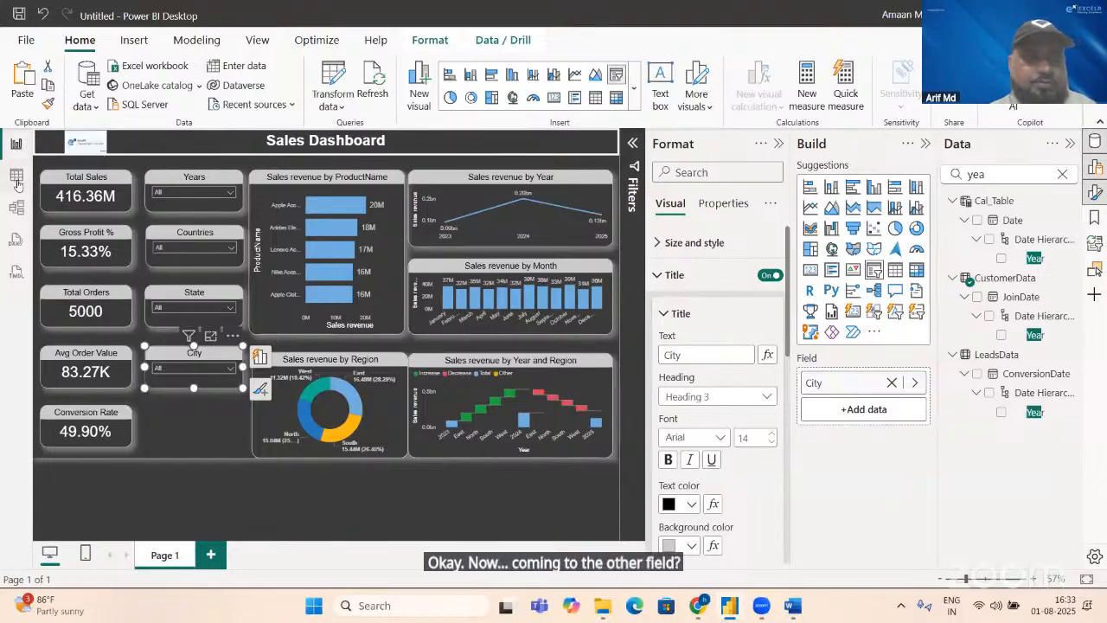
# Step: Examine the CustomerData table's columns for another field to filter by and return to the report page
pyautogui.click(16, 179)
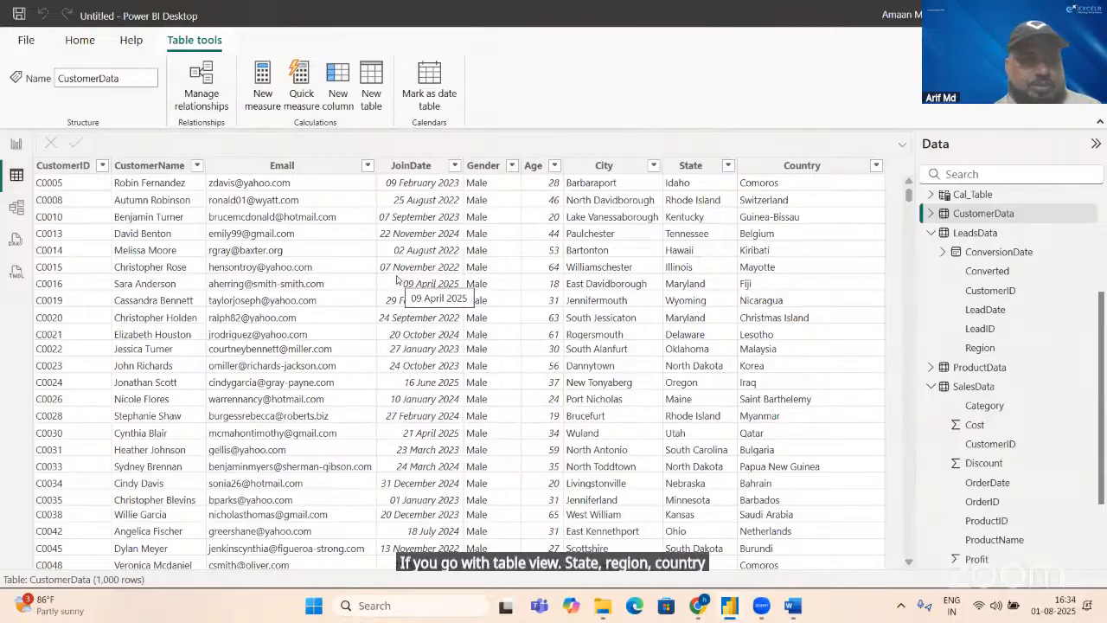
pyautogui.hotkey('alt', 'Tab')
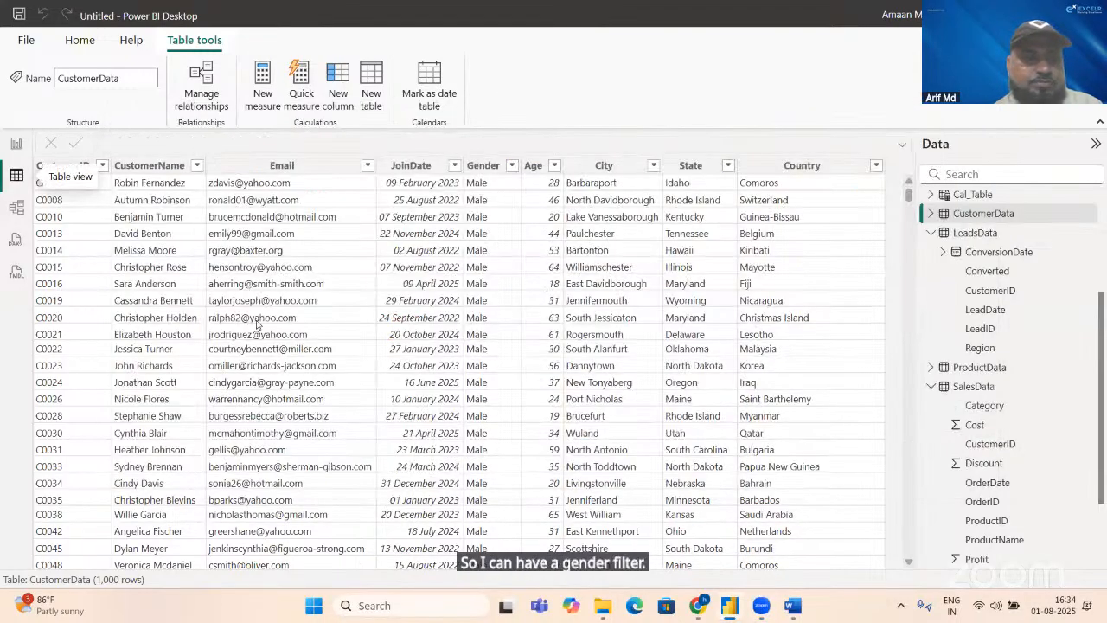
pyautogui.hotkey('alt', 'Tab')
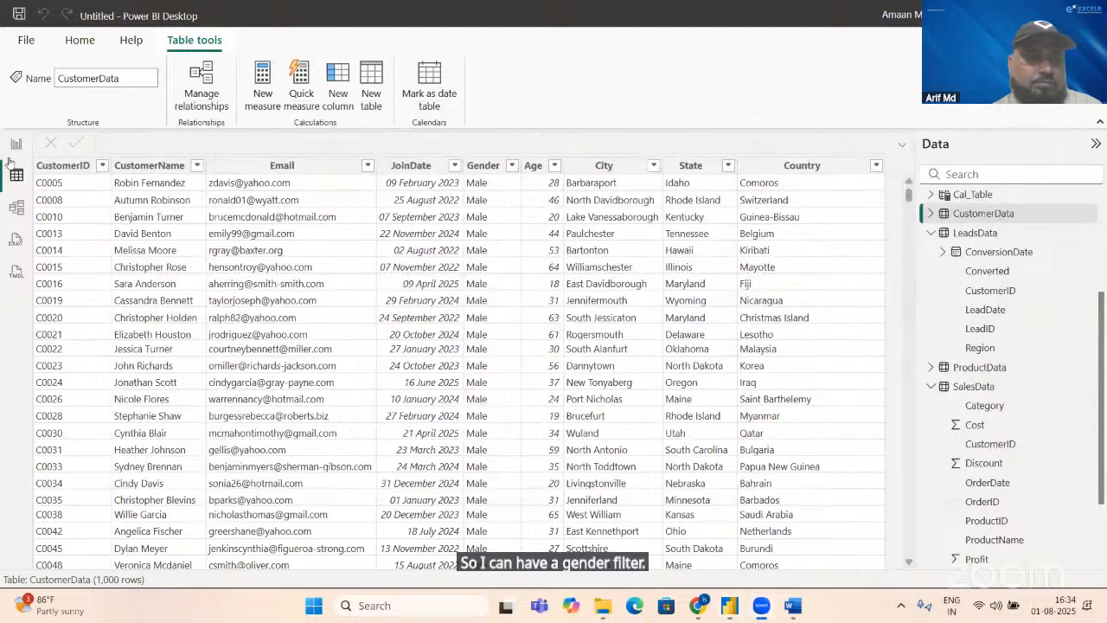
pyautogui.click(15, 149)
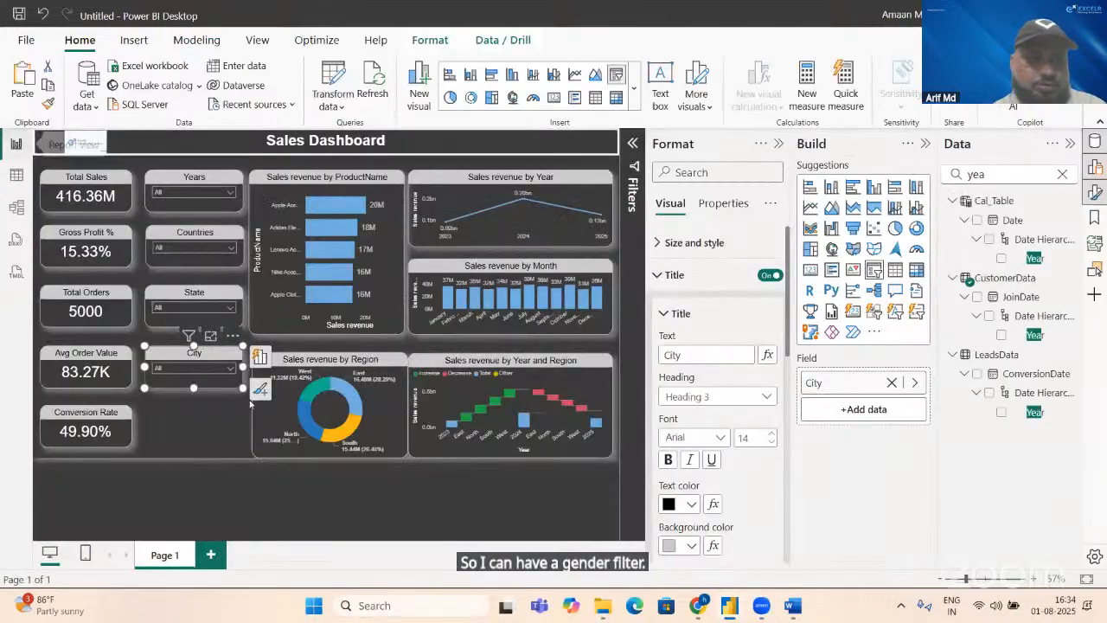
# Step: Duplicate the City slicer, place the copy below it level with the Conversion Rate card, and remove the copy's City field
pyautogui.hotkey('ctrl', 'c')
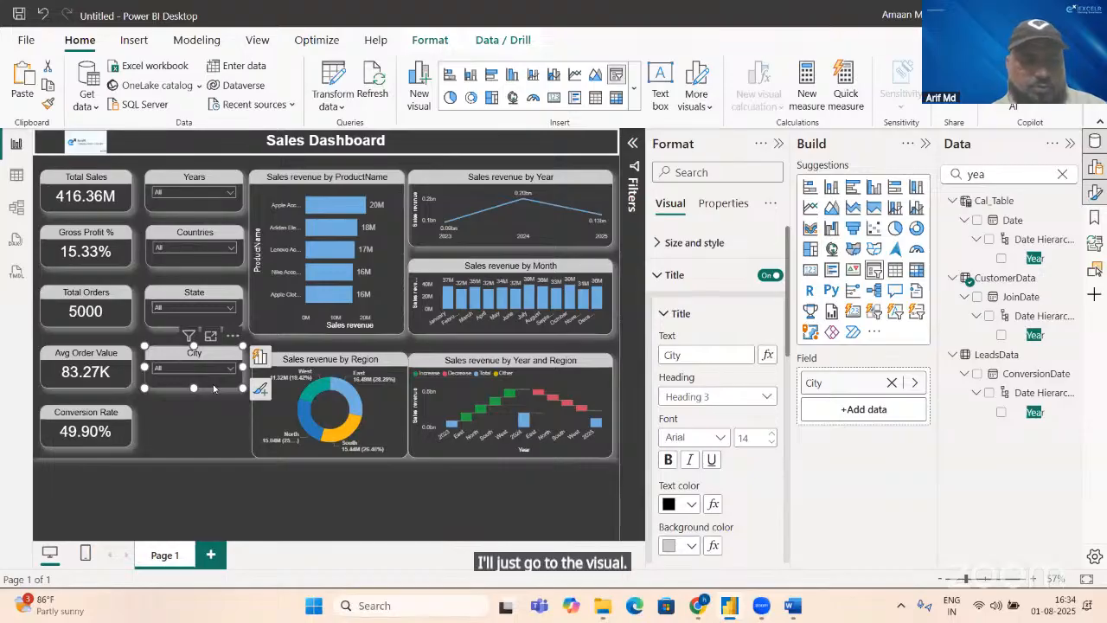
pyautogui.hotkey('ctrl', 'v')
pyautogui.moveTo(214, 388); pyautogui.dragTo(211, 438)
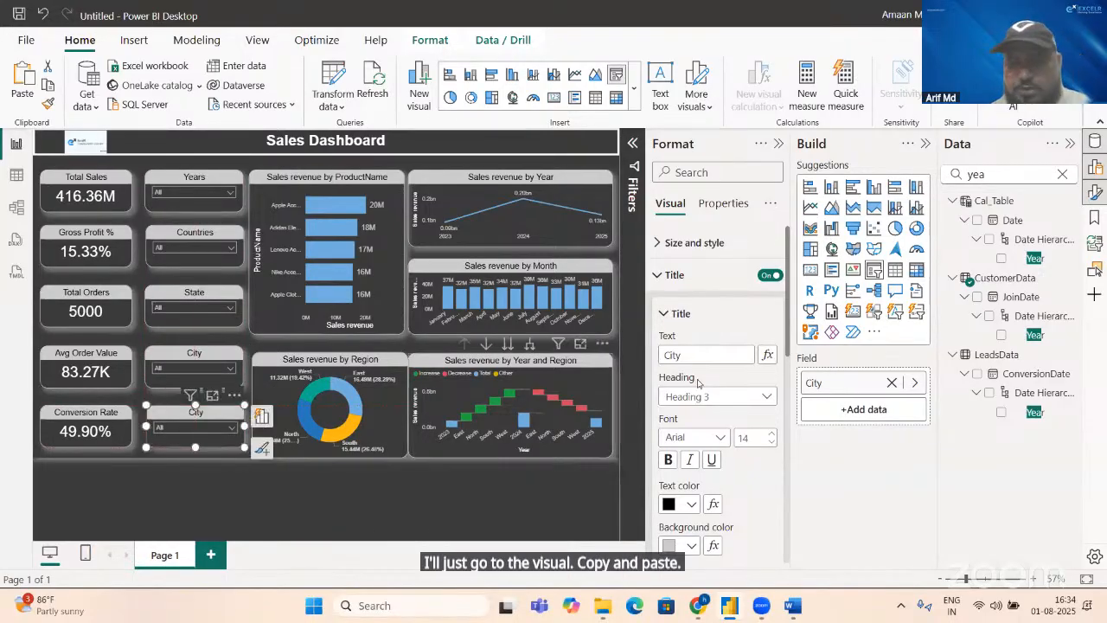
pyautogui.click(891, 383)
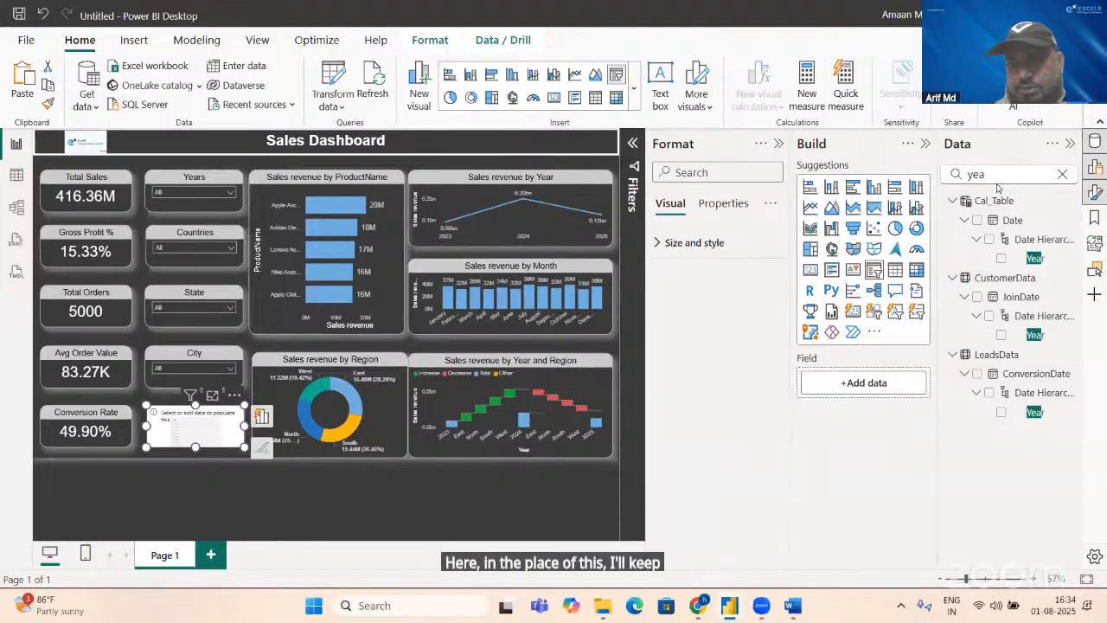
# Step: Find the Gender field in CustomerData and assign it to the empty slicer beside the Conversion Rate card
pyautogui.click(995, 174)
pyautogui.press('BackSpace')
pyautogui.press('BackSpace')
pyautogui.press('BackSpace')
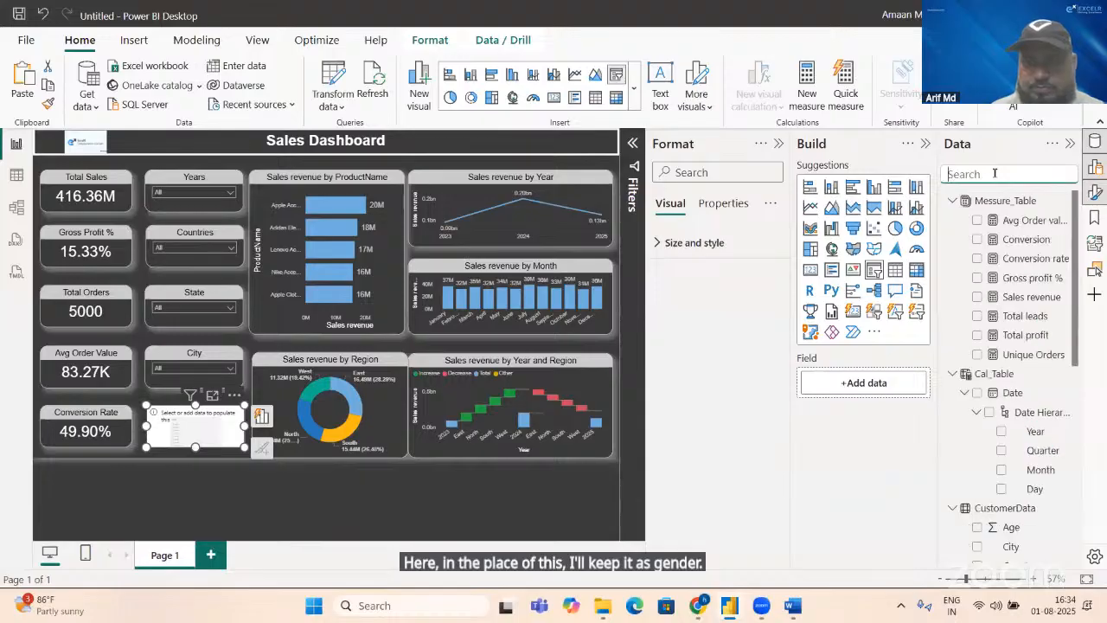
pyautogui.write('Ge')
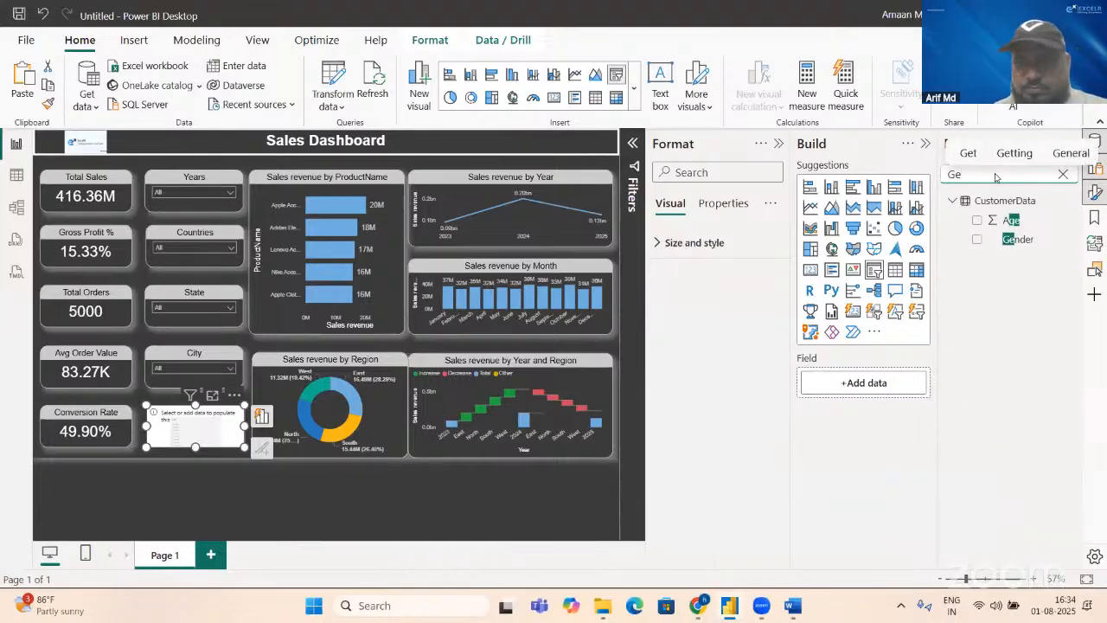
pyautogui.write('b')
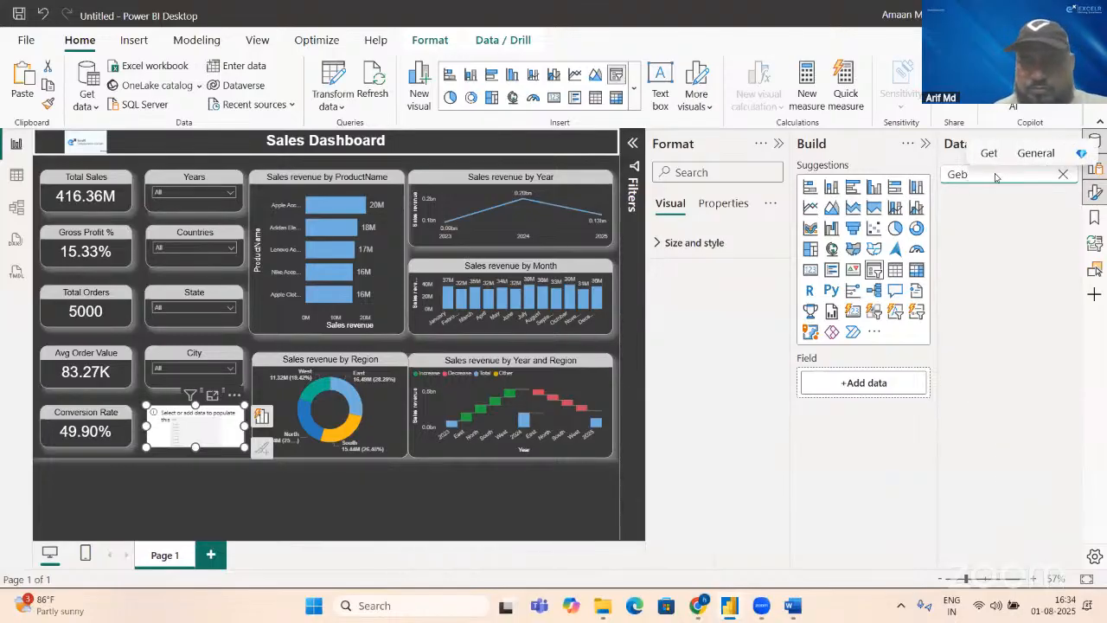
pyautogui.press('BackSpace')
pyautogui.write('n')
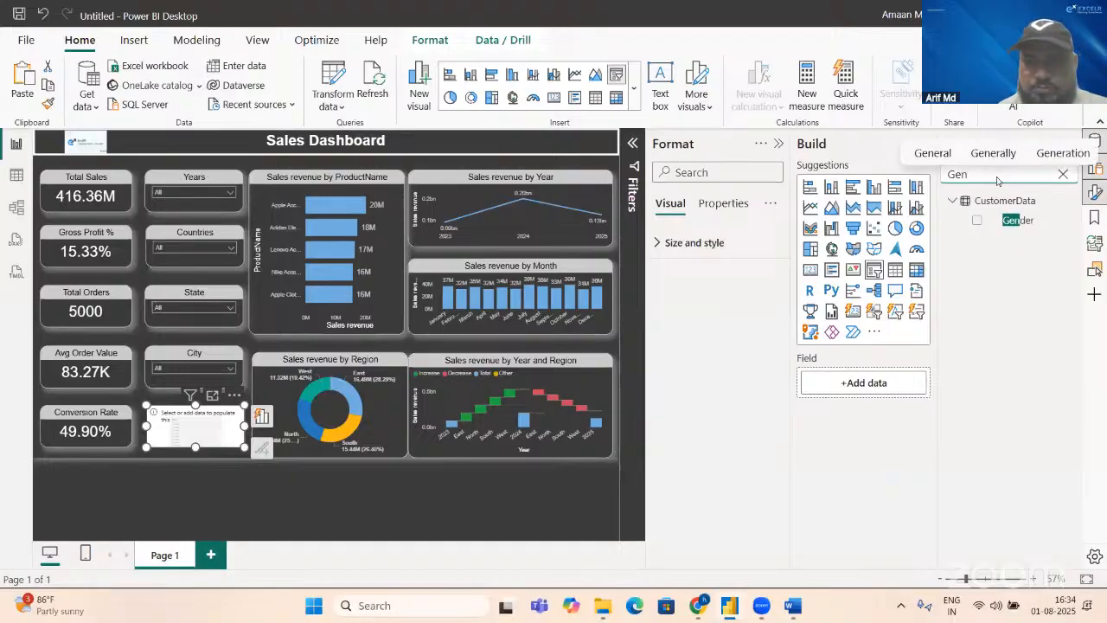
pyautogui.click(977, 220)
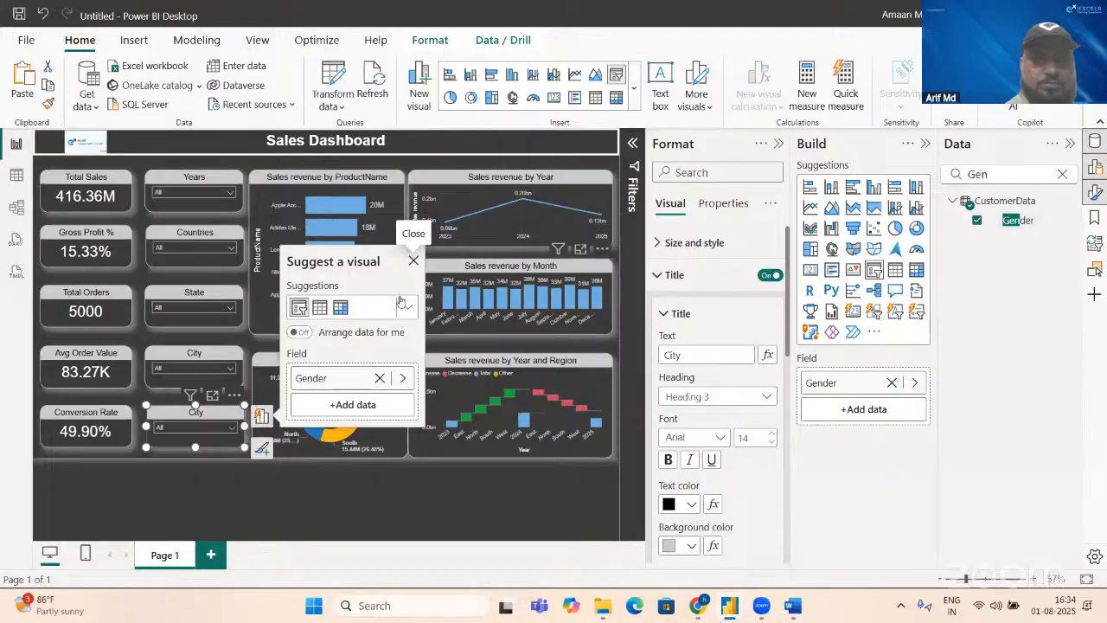
pyautogui.click(413, 262)
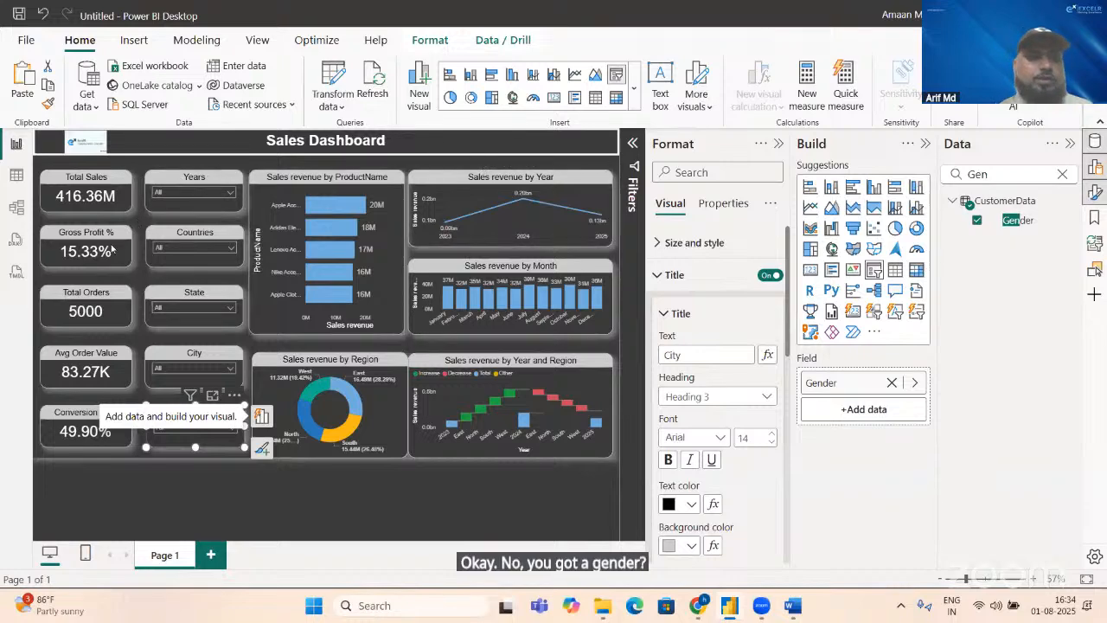
# Step: Test the Years slicer by toggling individual years such as 2023 and 2025, and clear the year selection
pyautogui.click(229, 196)
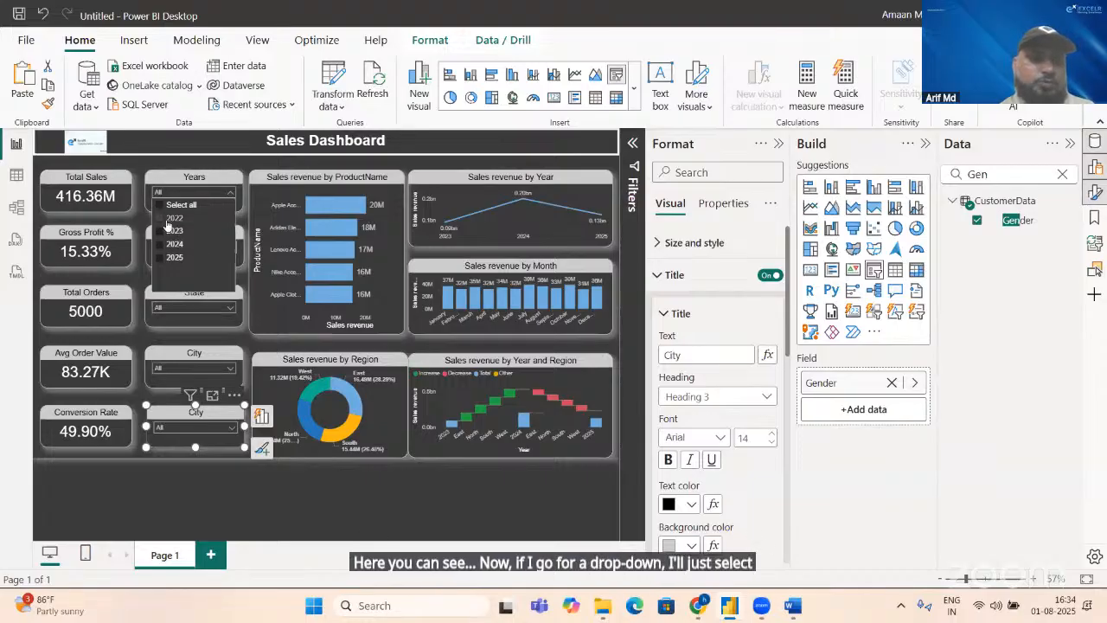
pyautogui.click(168, 221)
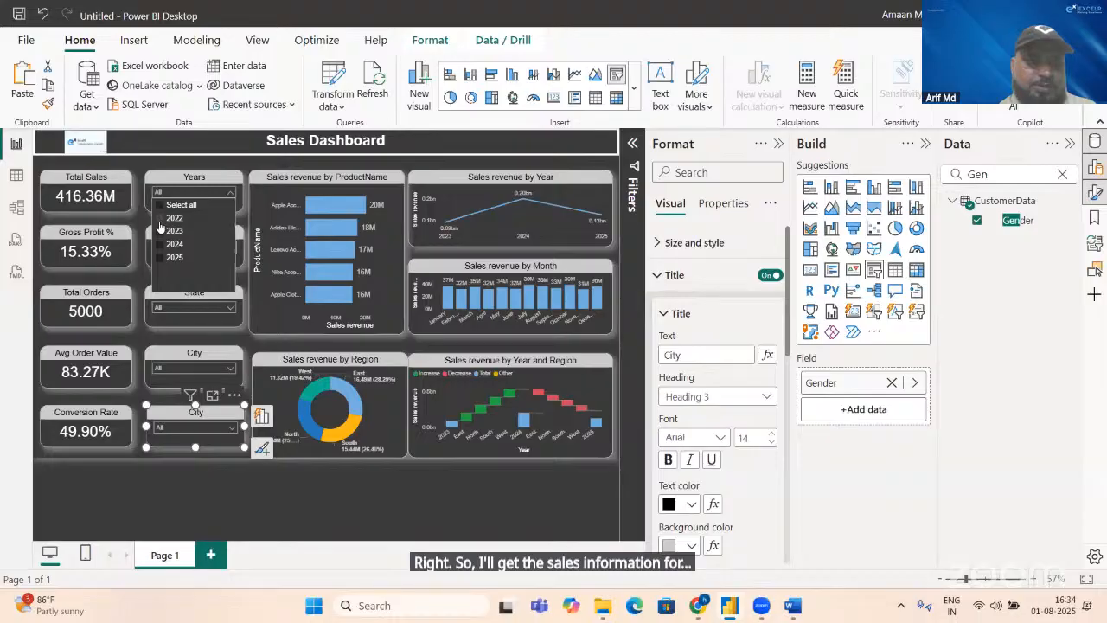
pyautogui.click(161, 235)
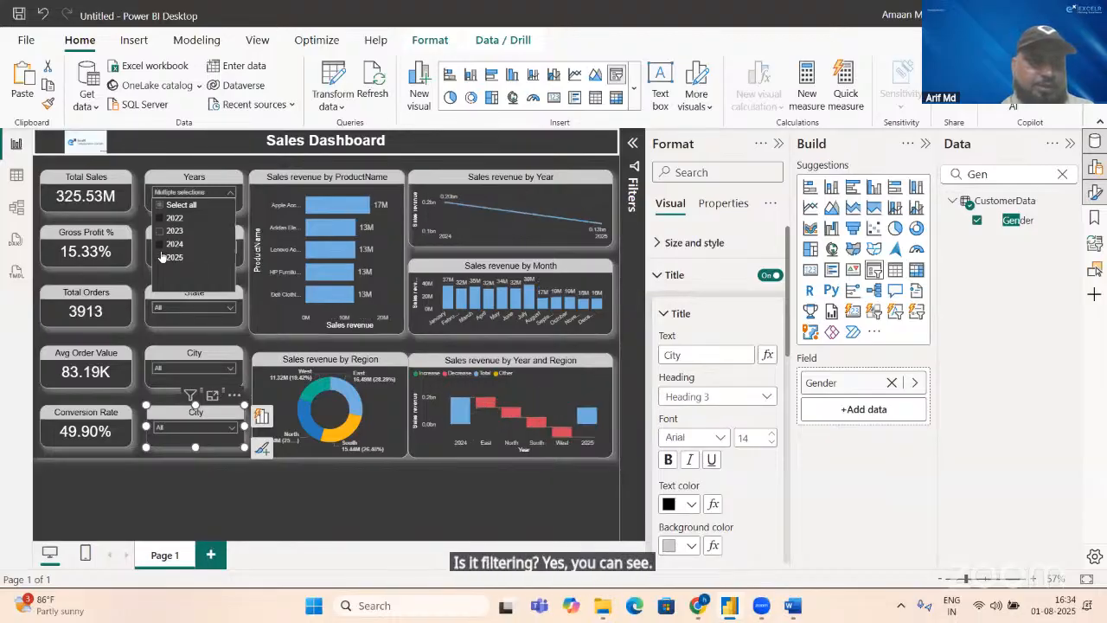
pyautogui.click(159, 257)
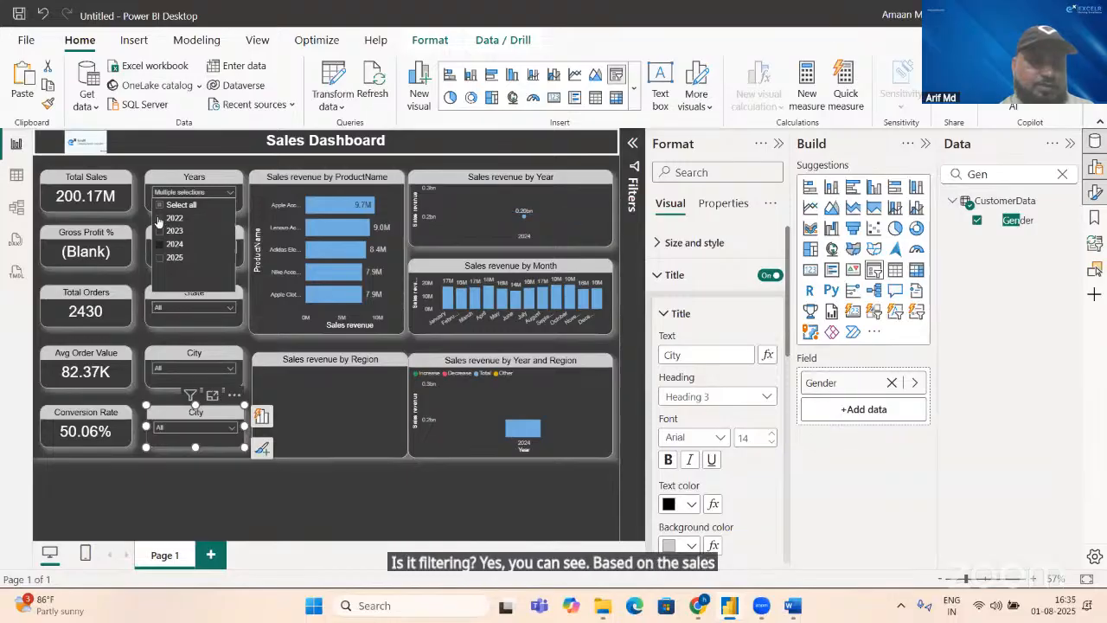
pyautogui.click(162, 245)
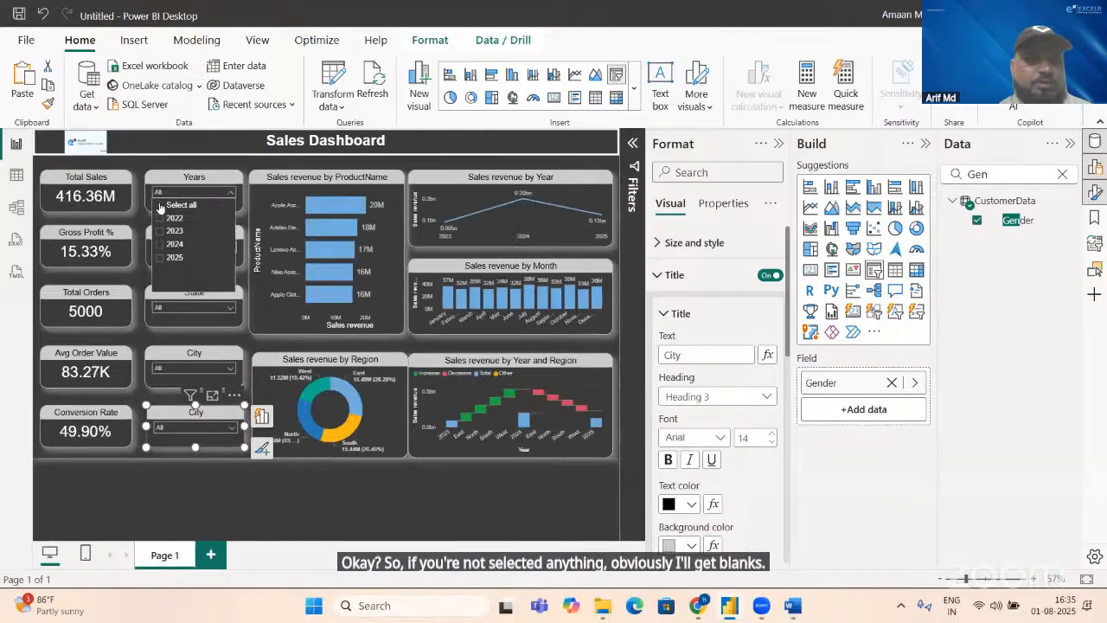
pyautogui.click(209, 341)
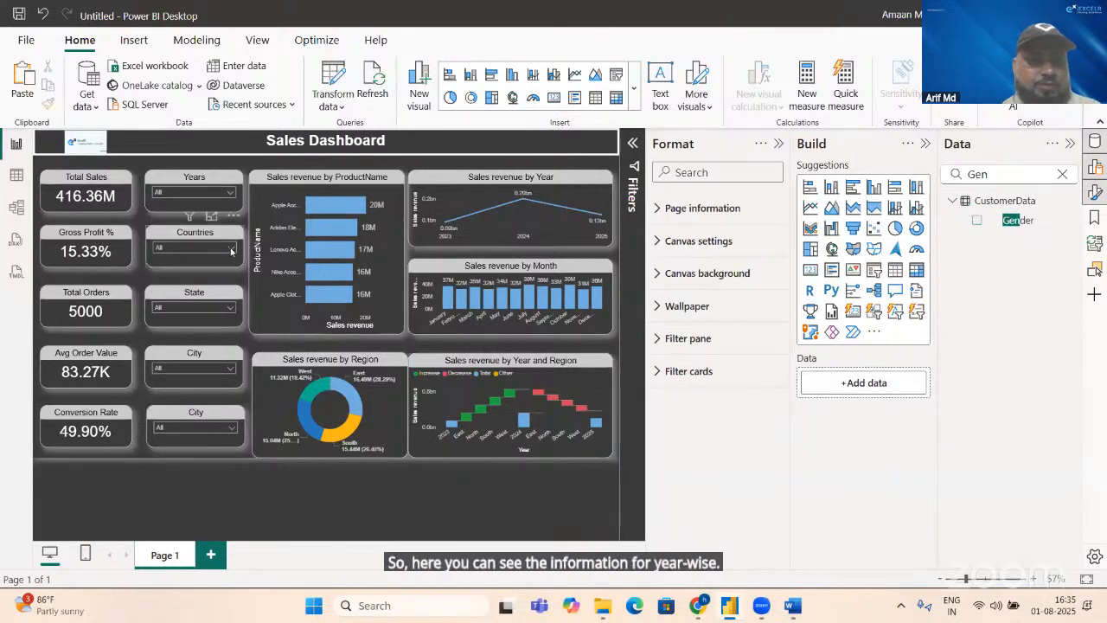
# Step: Test the Countries slicer by toggling Albania, and clear the country selection
pyautogui.click(232, 250)
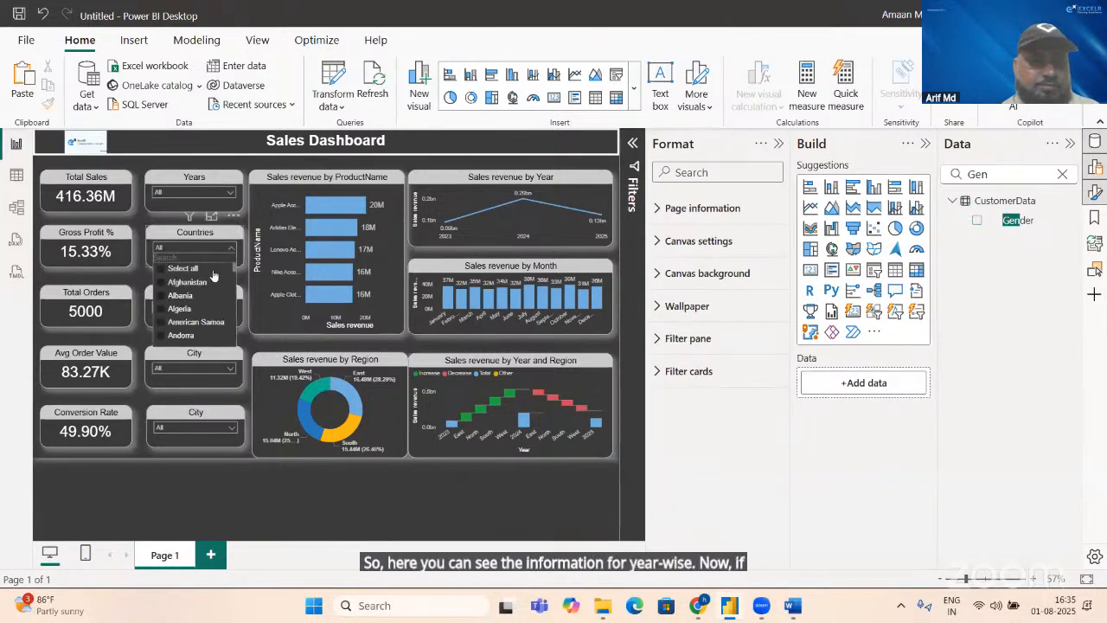
pyautogui.click(161, 296)
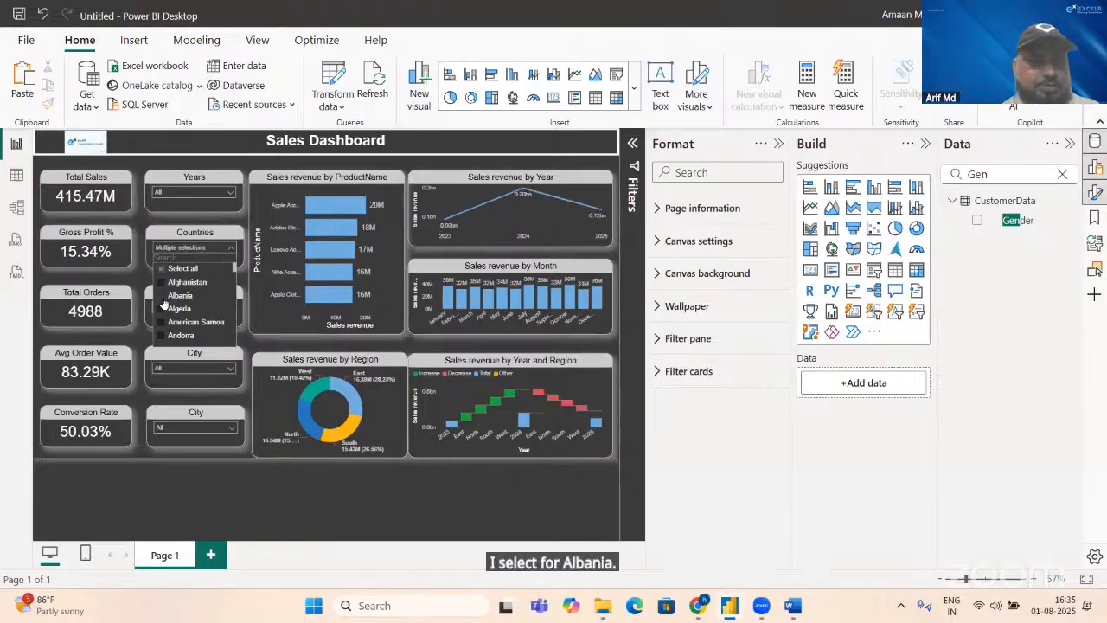
pyautogui.click(162, 295)
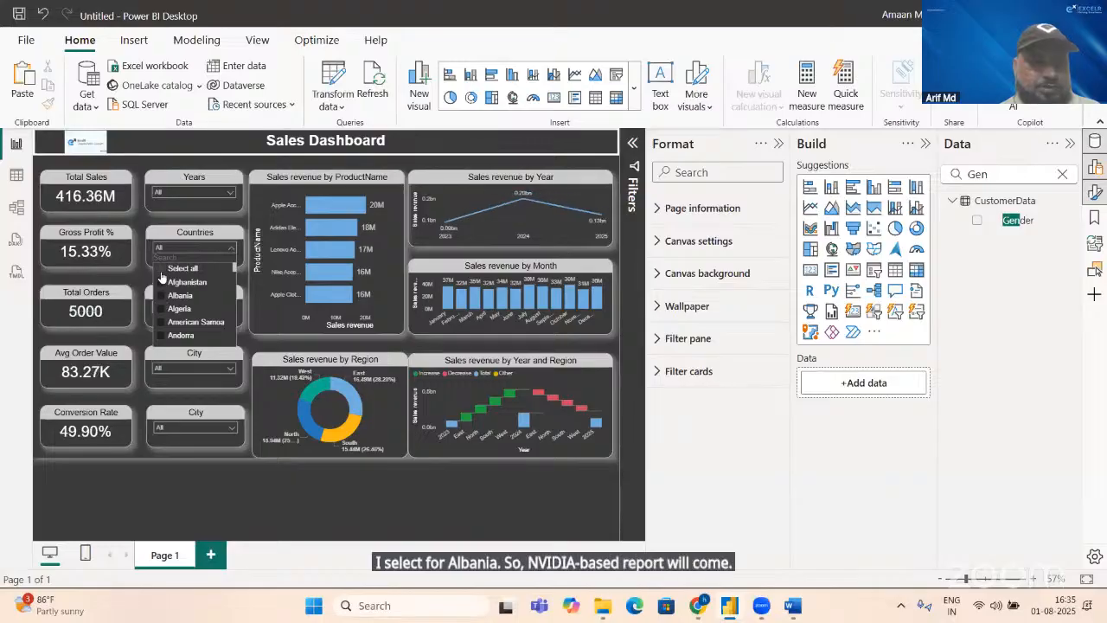
# Step: Filter the dashboard by year 2022, switch the filter to 2024, and inspect that year's point in the Sales revenue by Year chart
pyautogui.click(226, 195)
pyautogui.click(226, 194)
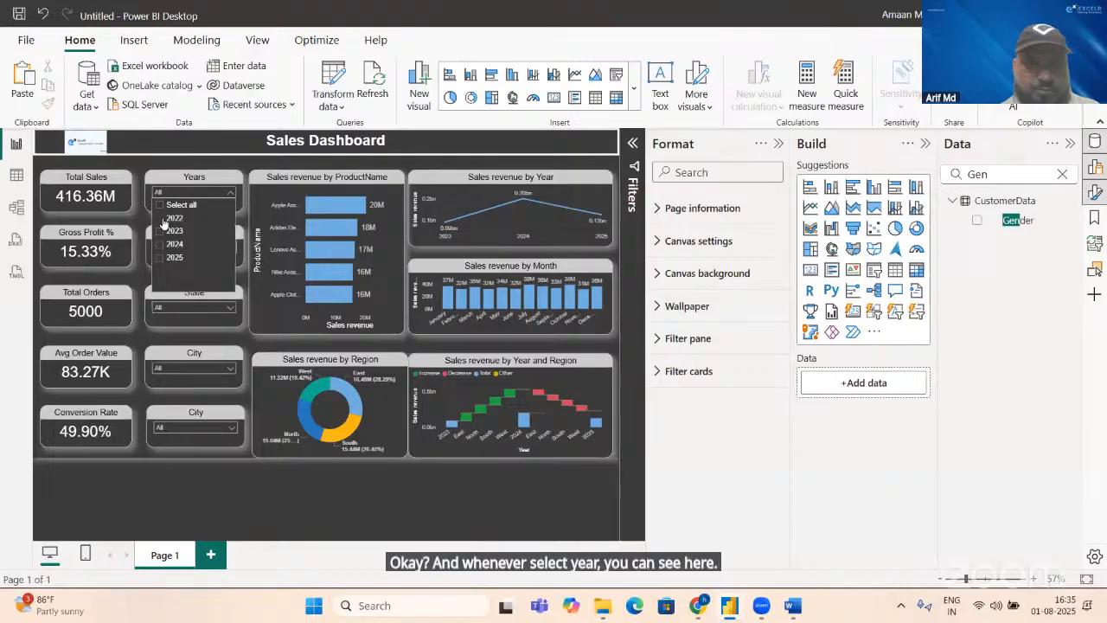
pyautogui.click(162, 219)
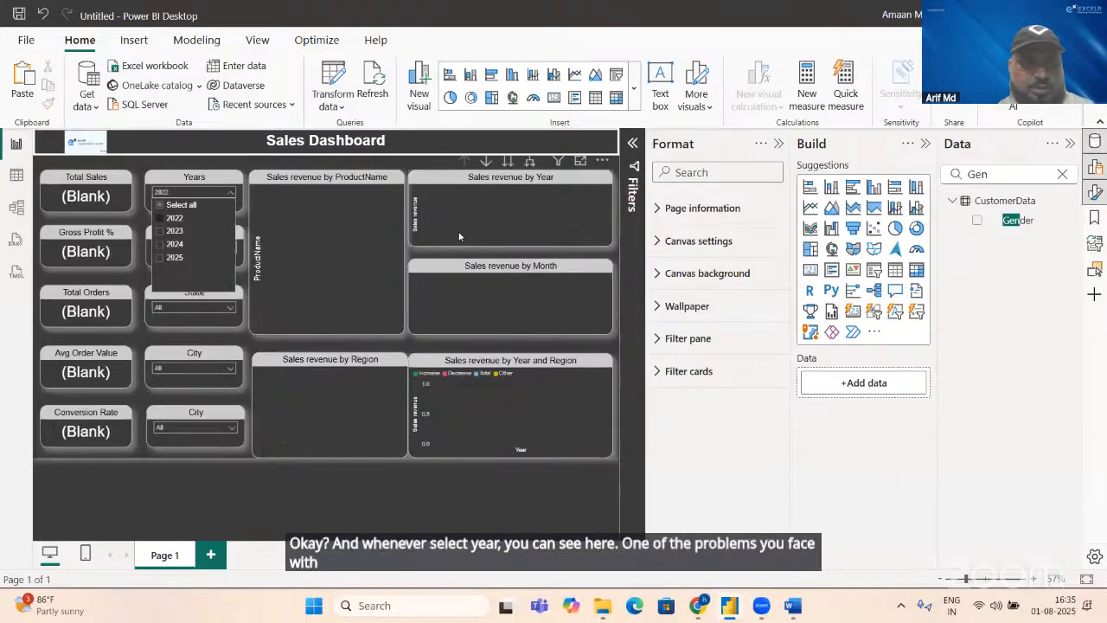
pyautogui.click(165, 245)
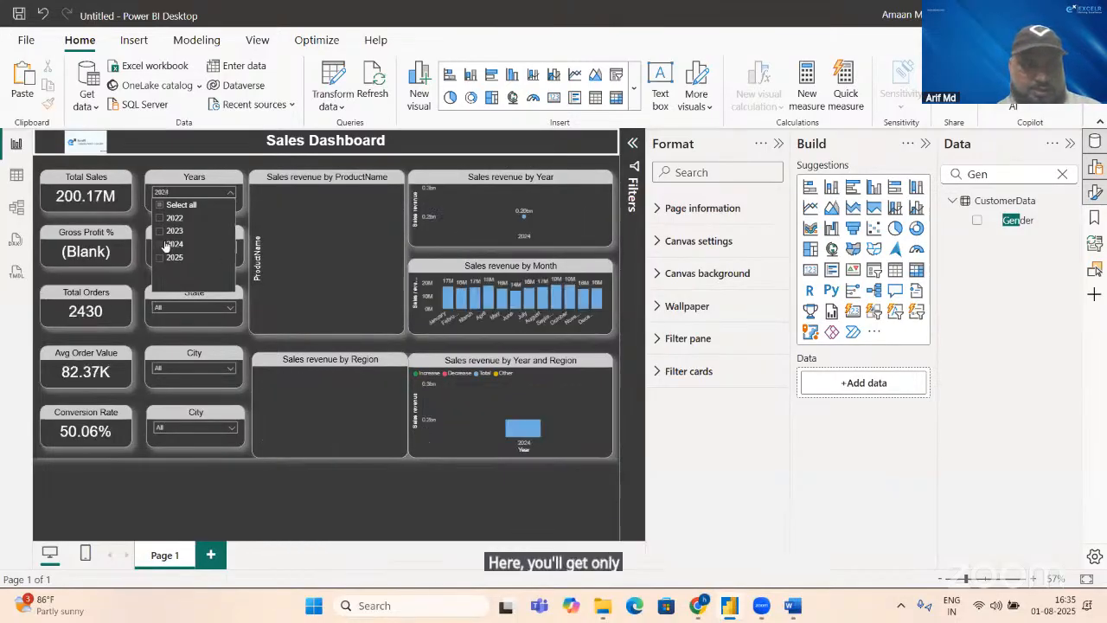
pyautogui.moveTo(528, 232)
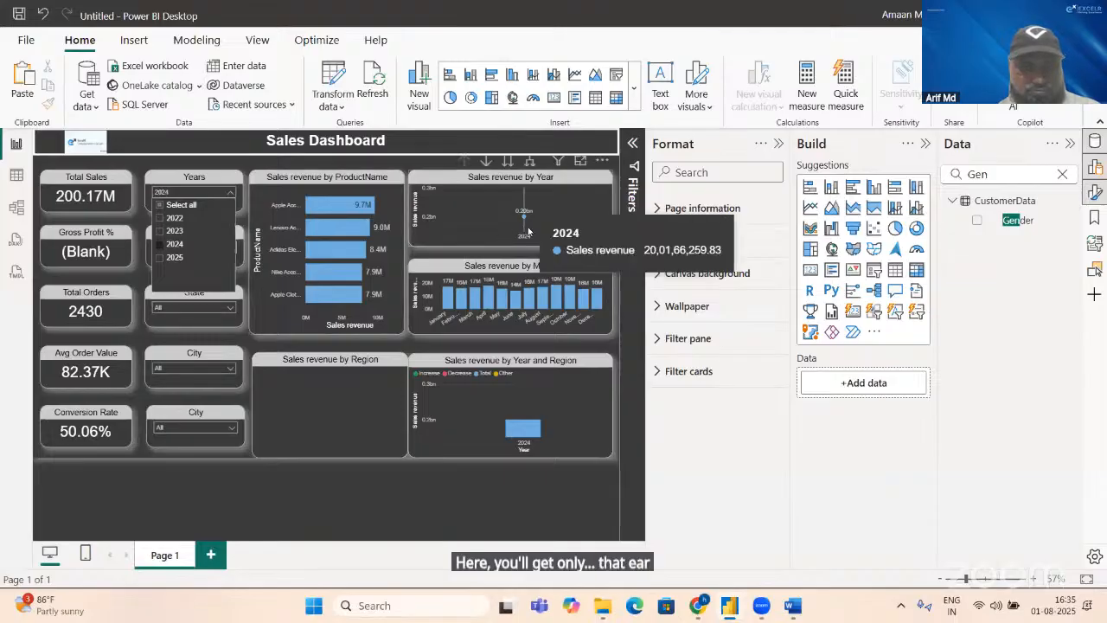
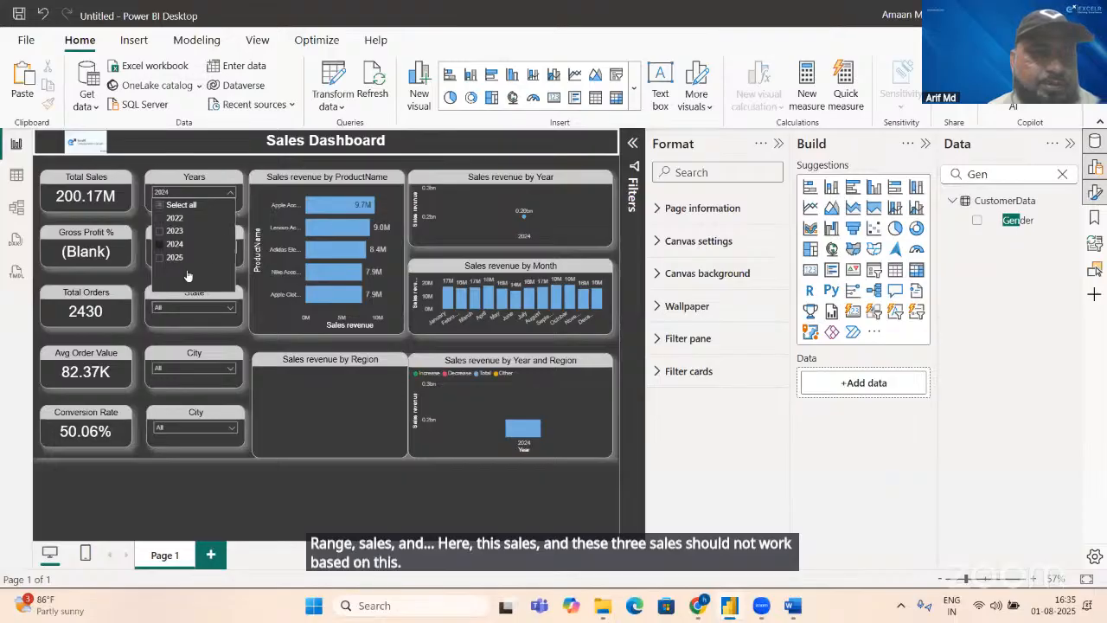
# Step: Stop the Years slicer from filtering the Sales revenue by Year and Region chart and the Sales revenue by Region chart
pyautogui.click(183, 182)
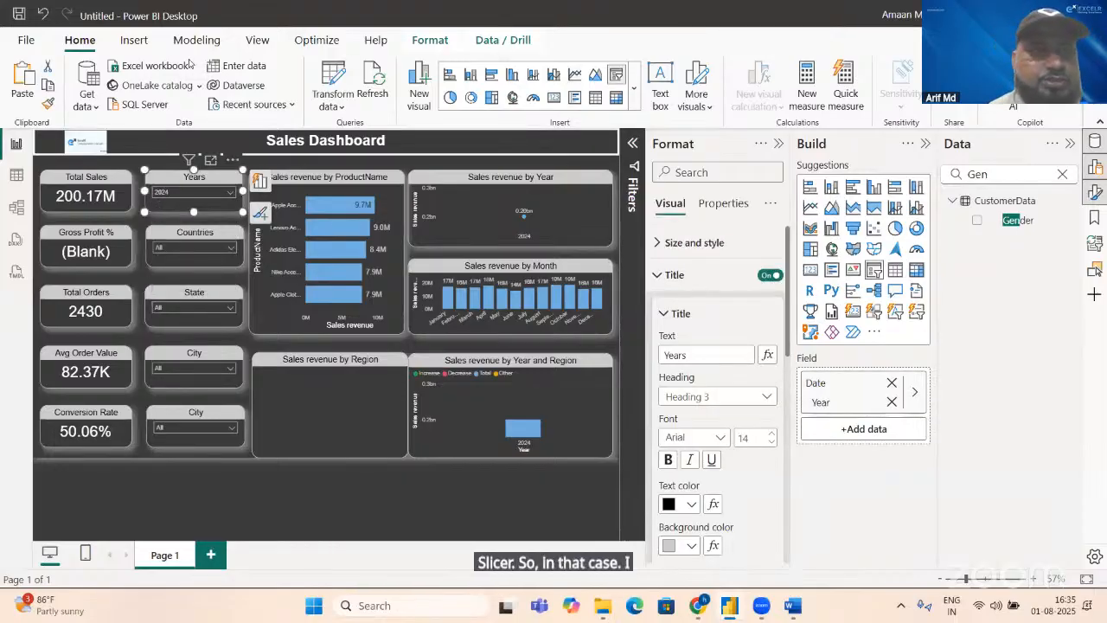
pyautogui.click(257, 39)
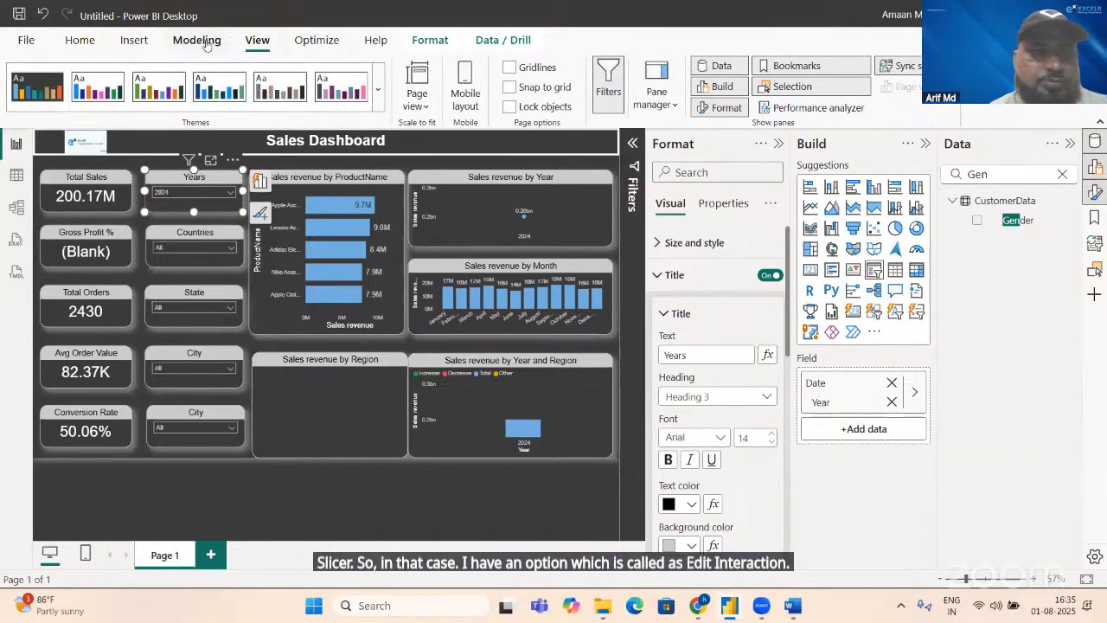
pyautogui.click(204, 42)
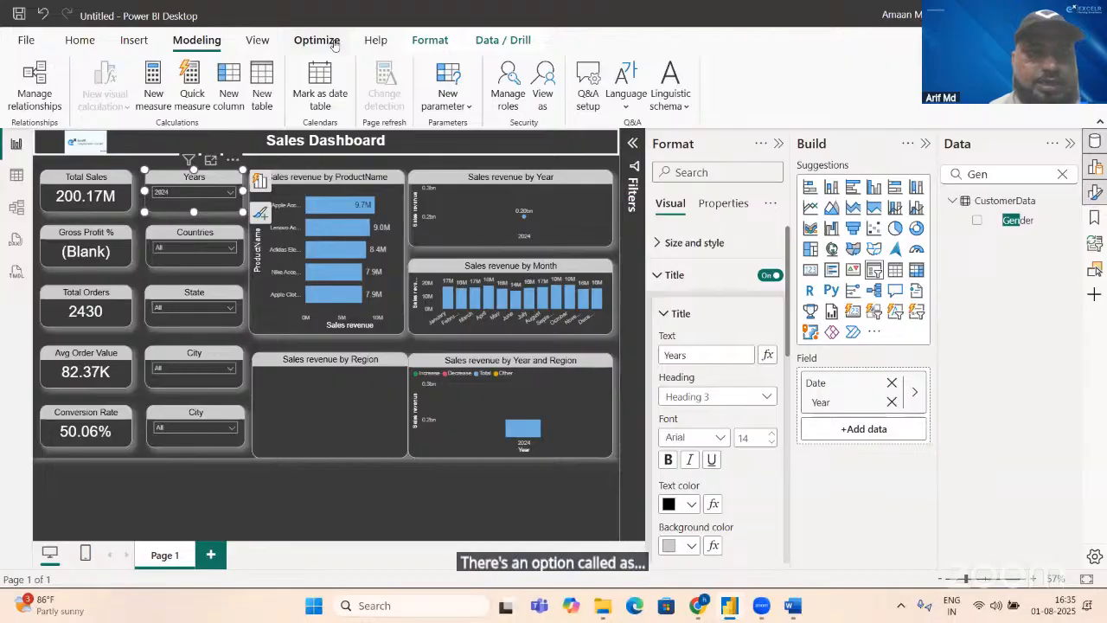
pyautogui.click(428, 42)
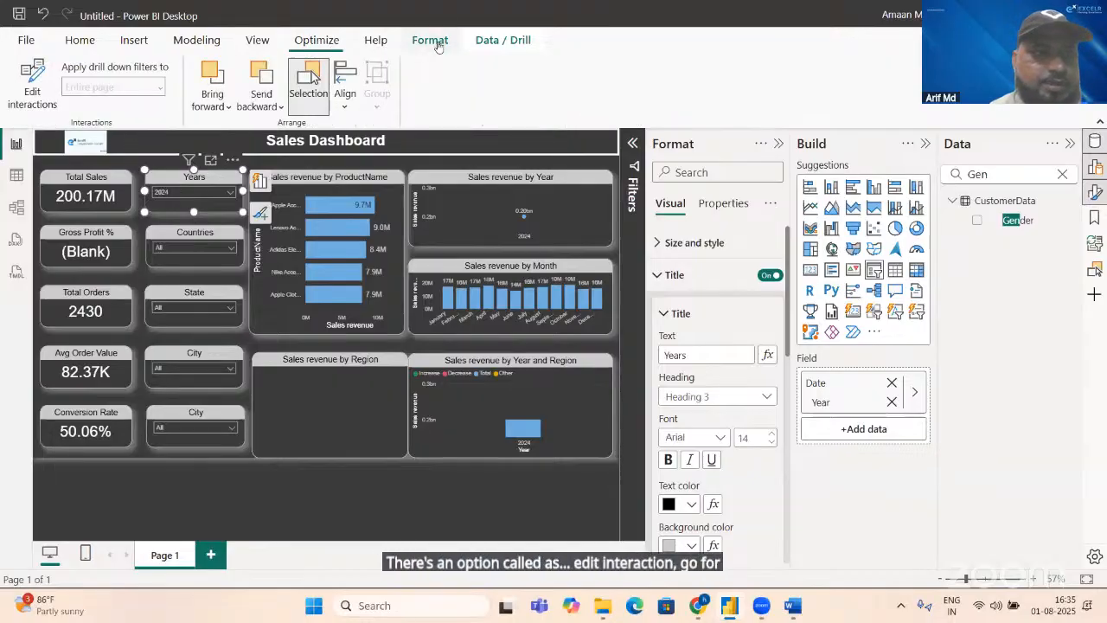
pyautogui.click(32, 86)
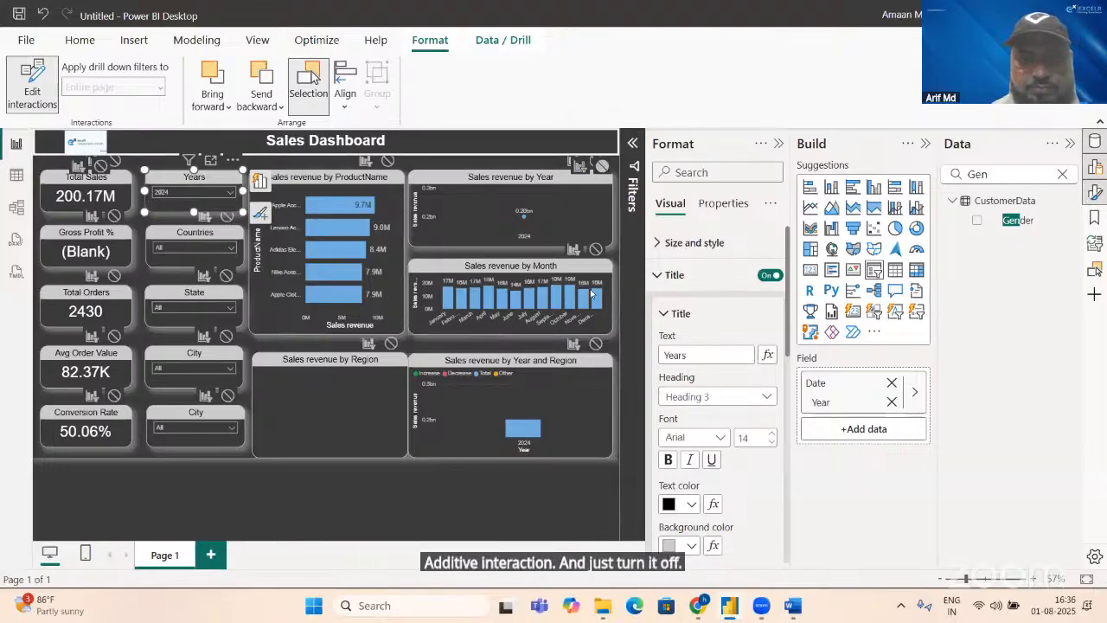
pyautogui.click(596, 344)
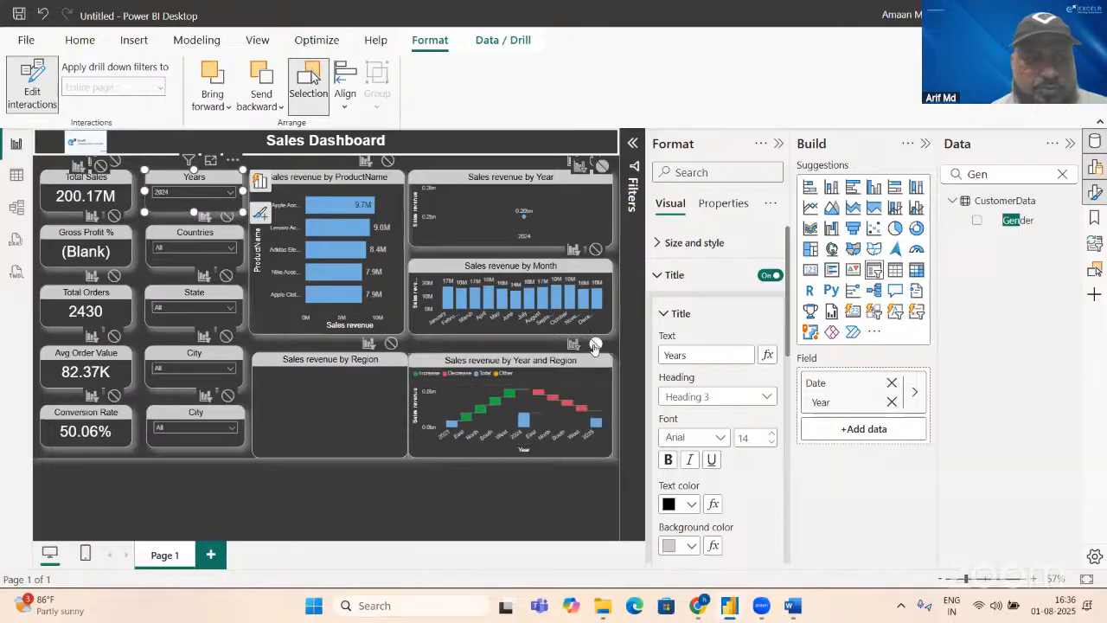
pyautogui.click(391, 343)
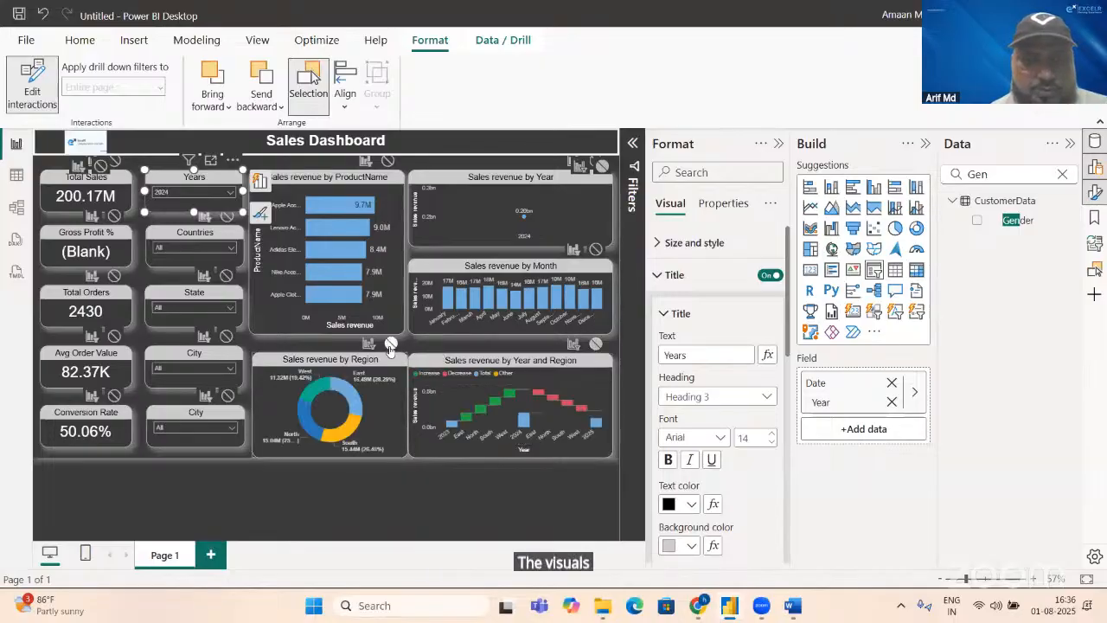
# Step: Exclude the Sales revenue by Year chart from the Years slicer's filtering, shrinking it temporarily to expose its interaction controls and restoring its height
pyautogui.click(538, 163)
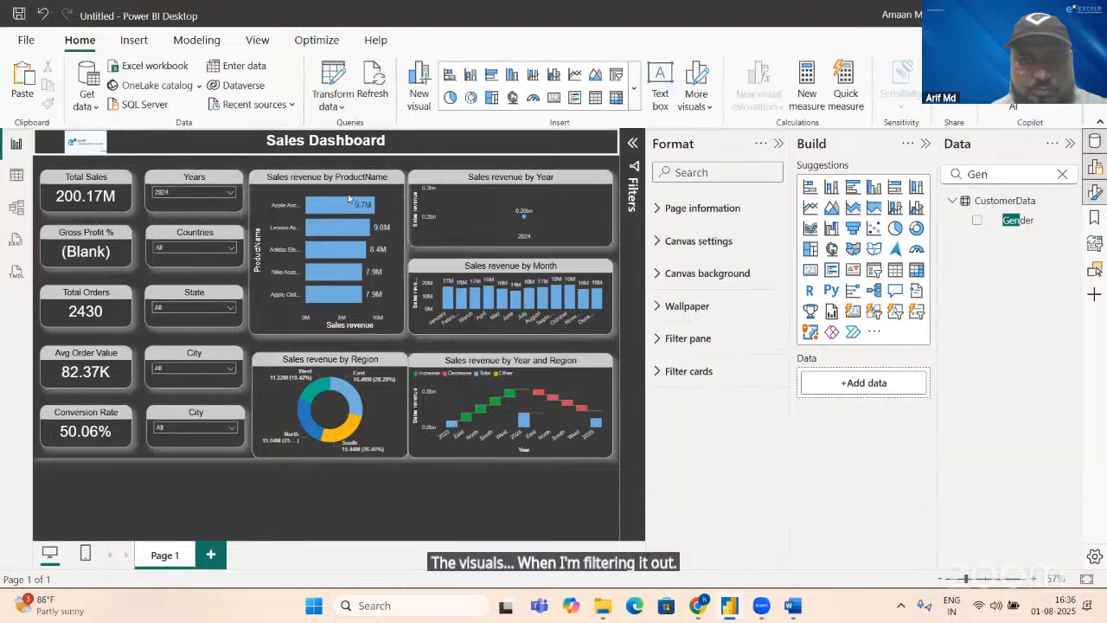
pyautogui.click(232, 185)
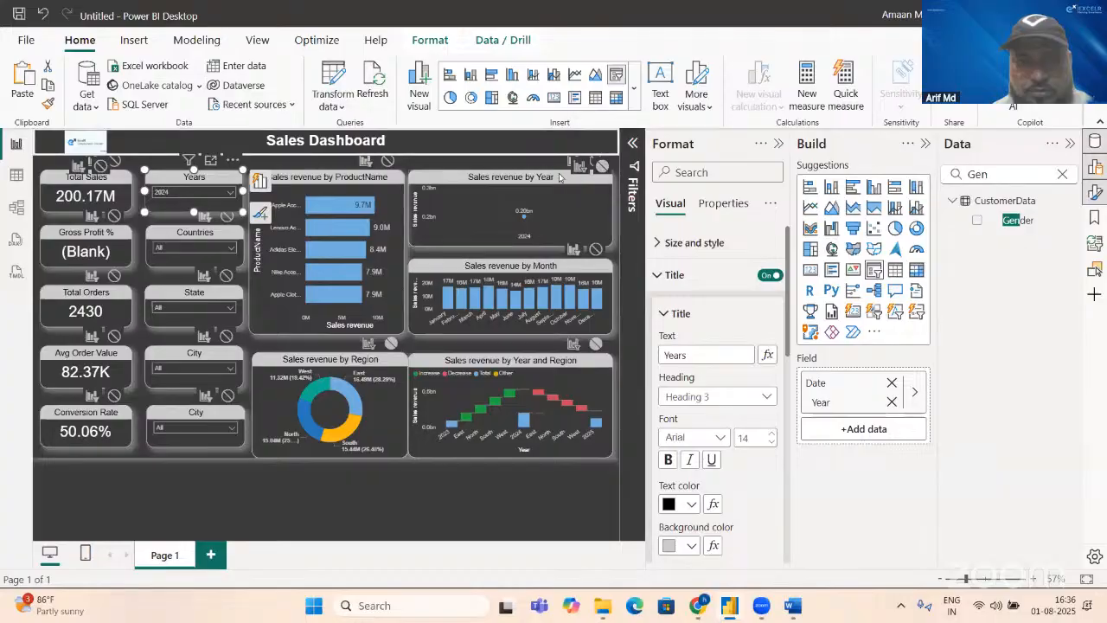
pyautogui.click(485, 184)
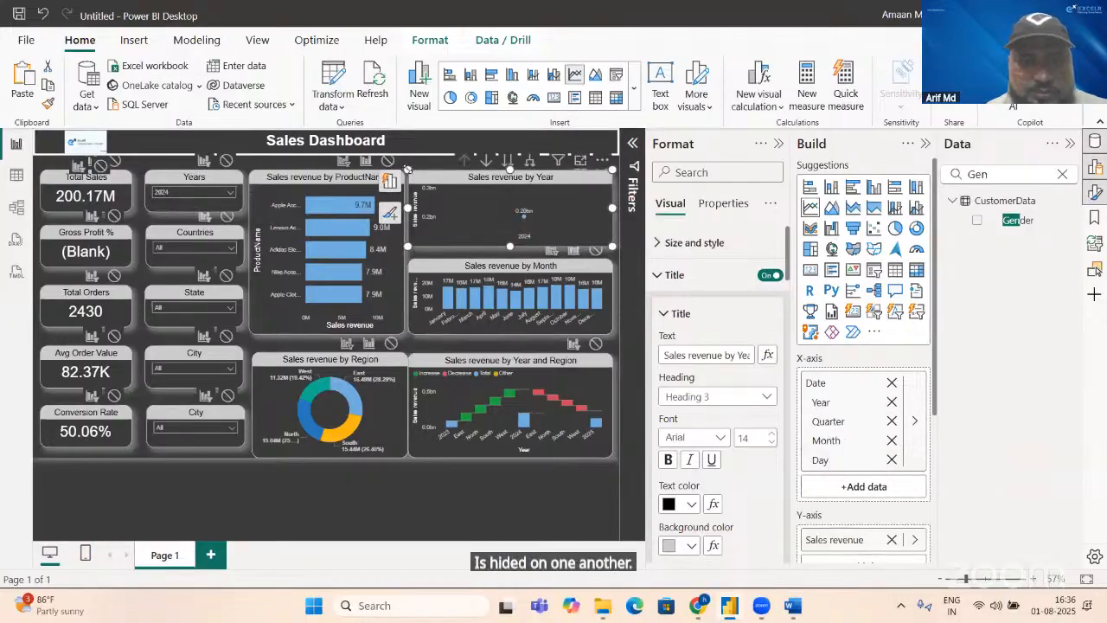
pyautogui.moveTo(408, 169); pyautogui.dragTo(416, 191)
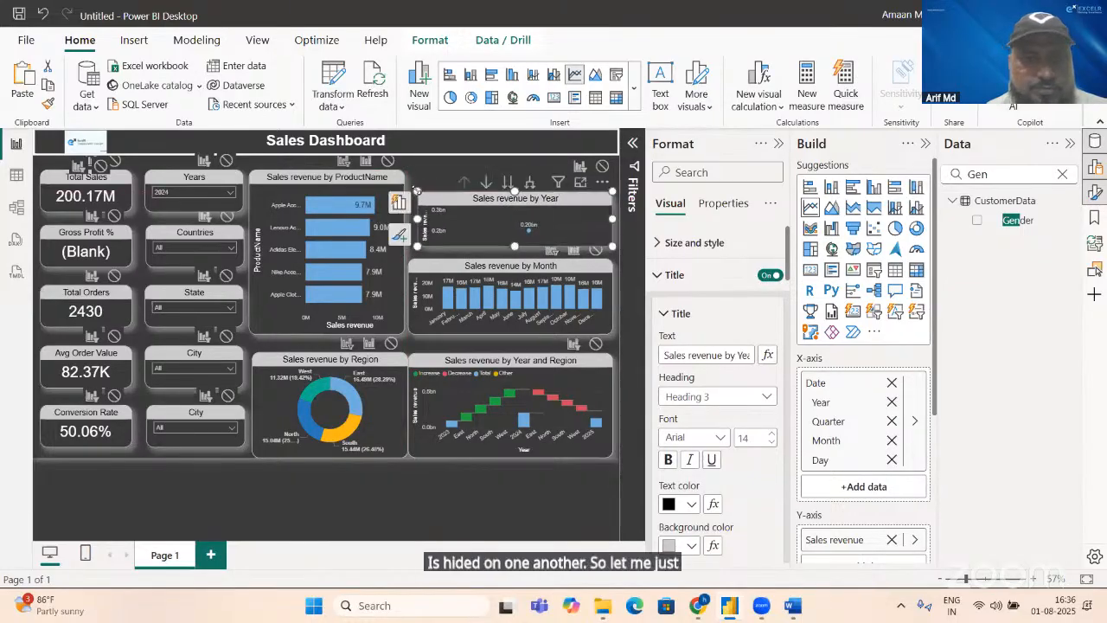
pyautogui.click(205, 179)
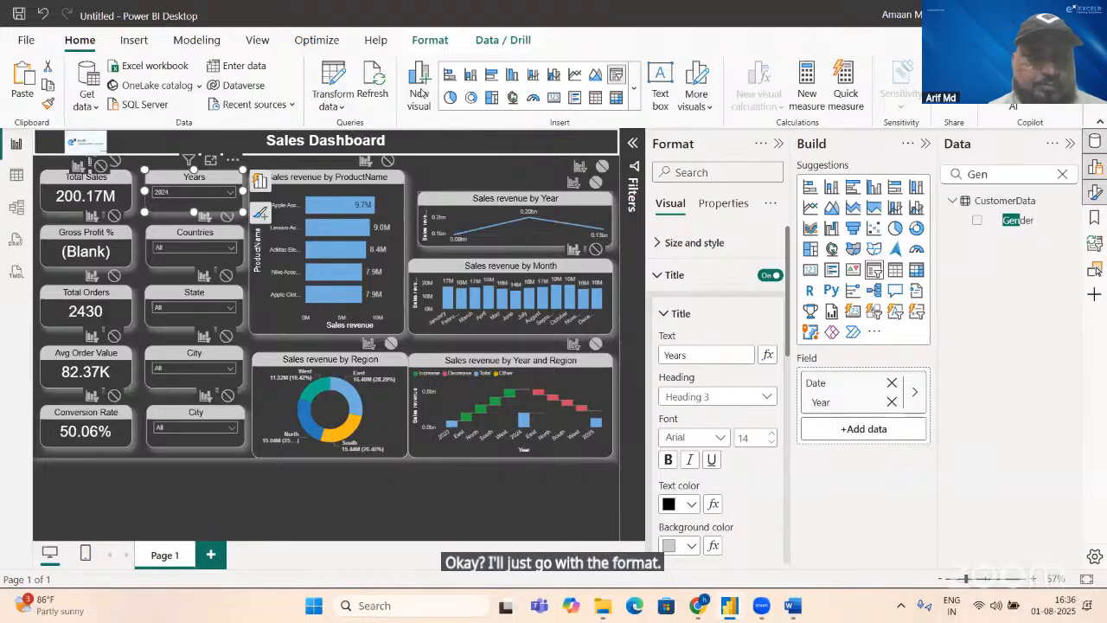
pyautogui.click(430, 40)
pyautogui.click(414, 195)
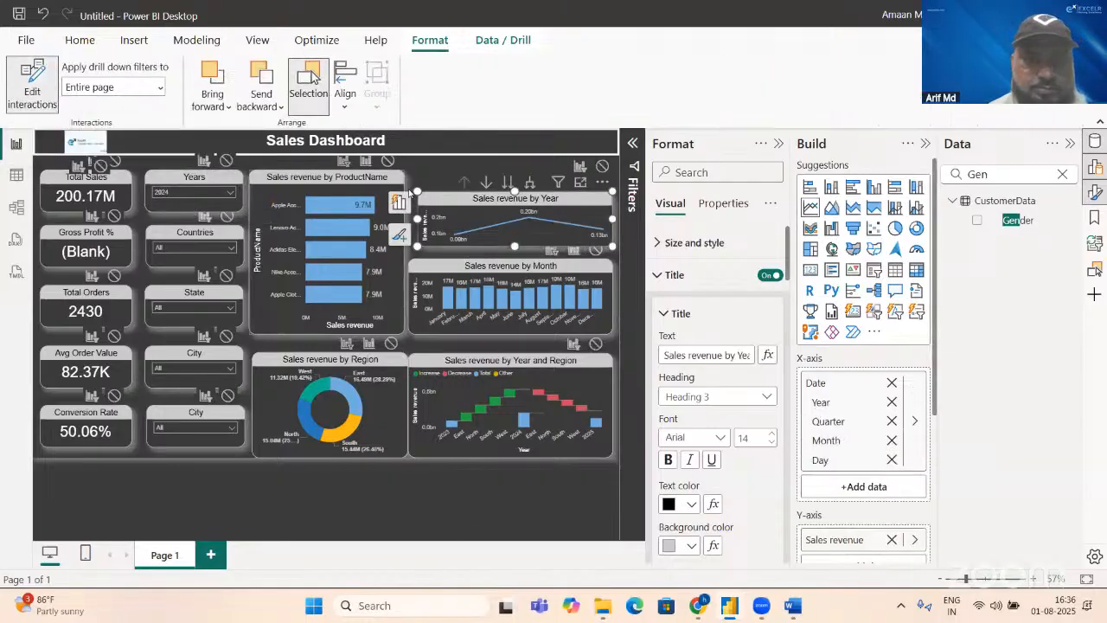
pyautogui.moveTo(417, 188); pyautogui.dragTo(417, 175)
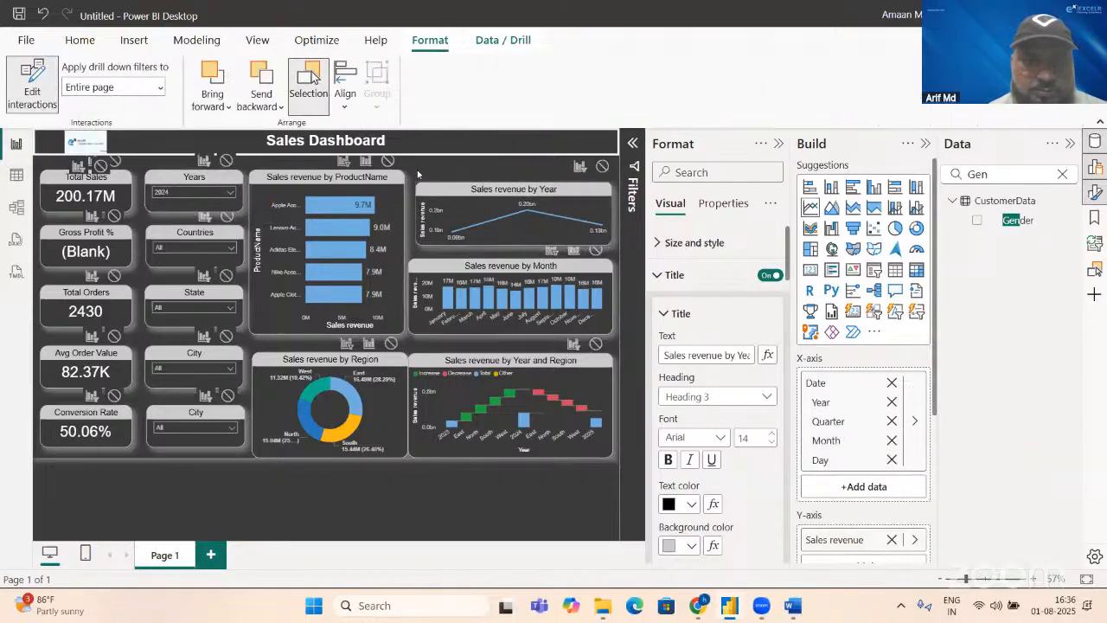
# Step: Turn off interaction editing for the Years slicer and set the slicer to 2025
pyautogui.click(198, 182)
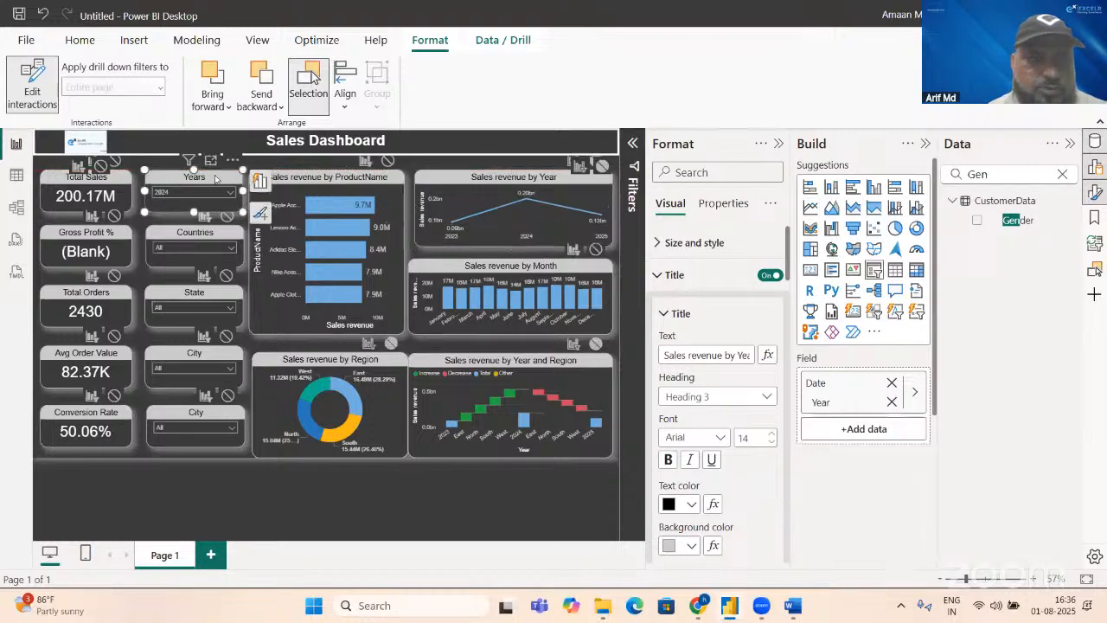
pyautogui.click(30, 102)
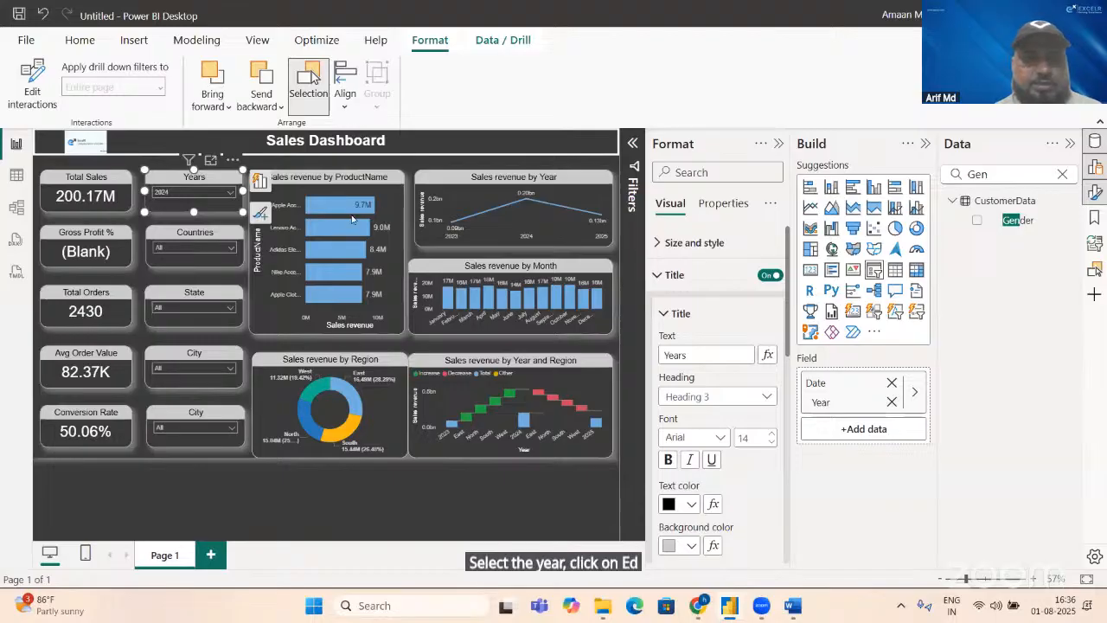
pyautogui.click(232, 195)
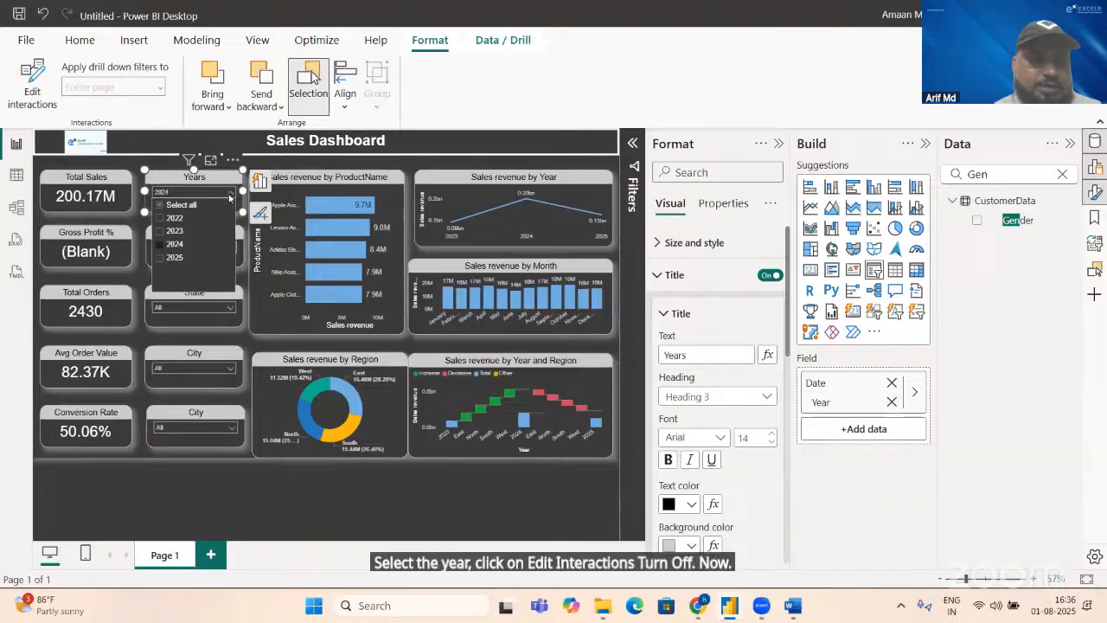
pyautogui.click(159, 259)
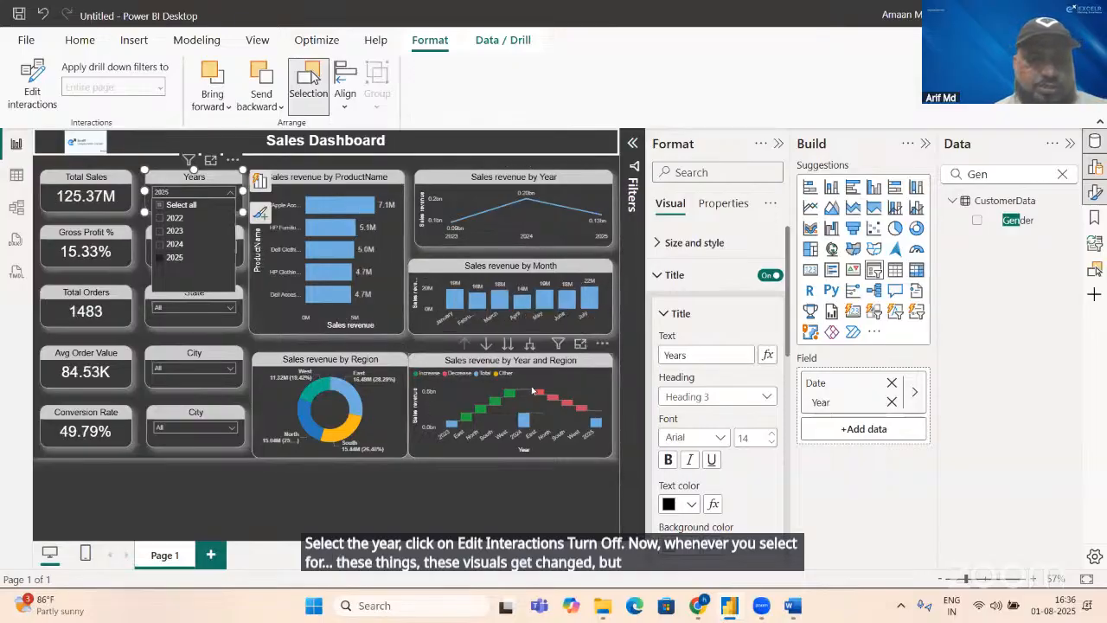
# Step: Change the title of the Sales revenue by Region donut chart to "Region wise Last 3 months Sales"
pyautogui.click(377, 361)
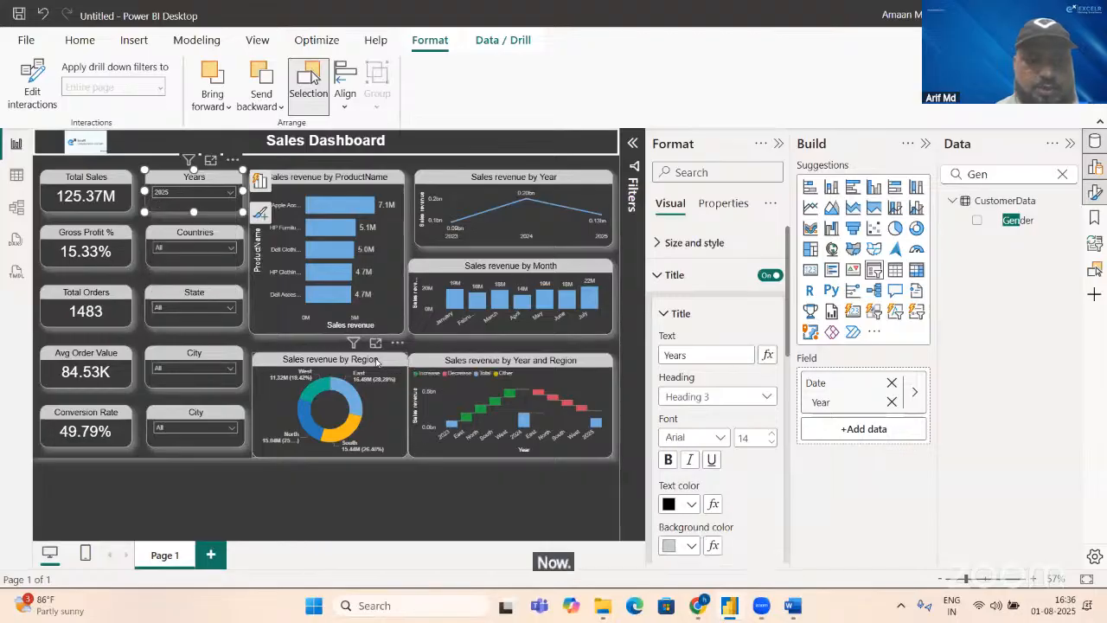
pyautogui.click(726, 355)
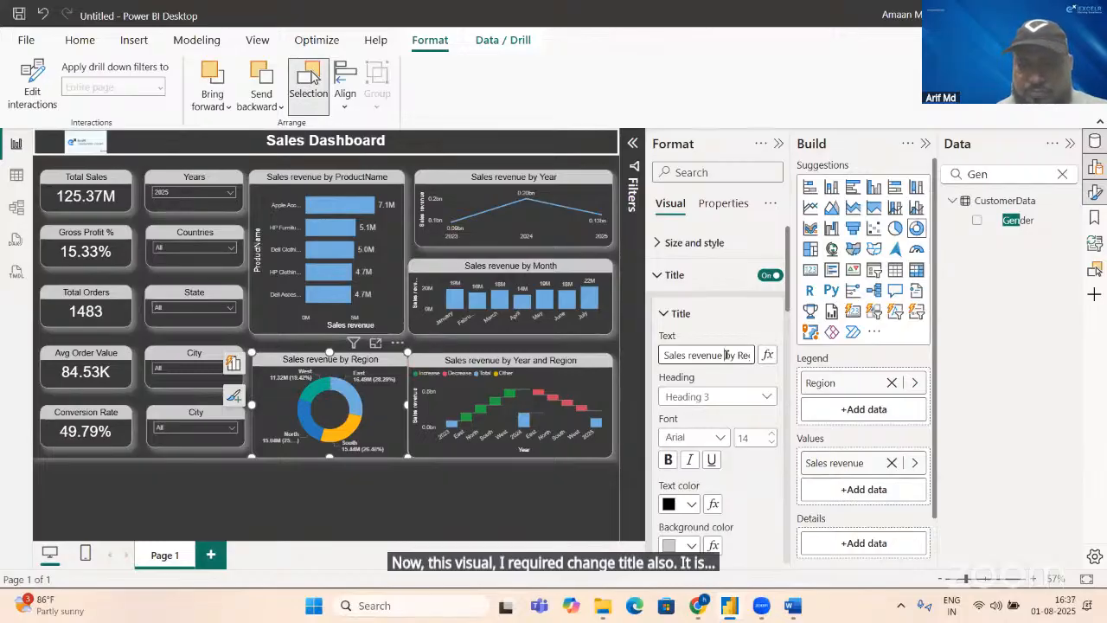
pyautogui.hotkey('shift', 'Left')
pyautogui.hotkey('shift', 'Left')
pyautogui.hotkey('shift', 'Left')
pyautogui.hotkey('shift', 'Left')
pyautogui.hotkey('shift', 'Left')
pyautogui.hotkey('shift', 'Left')
pyautogui.hotkey('shift', 'Left')
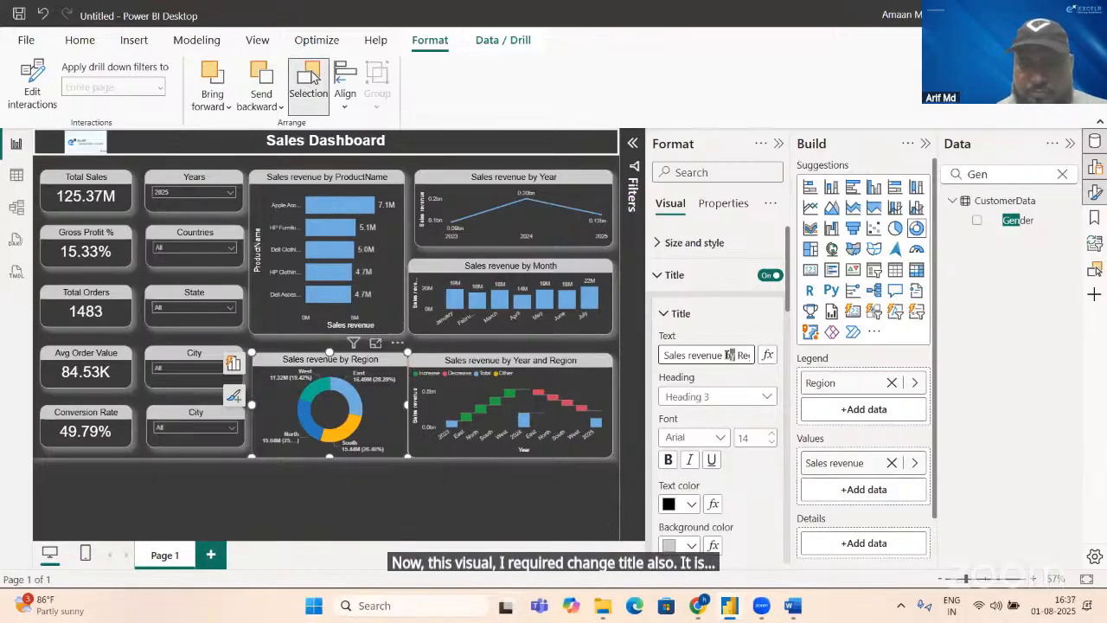
pyautogui.hotkey('ctrl', 'a')
pyautogui.write('Region')
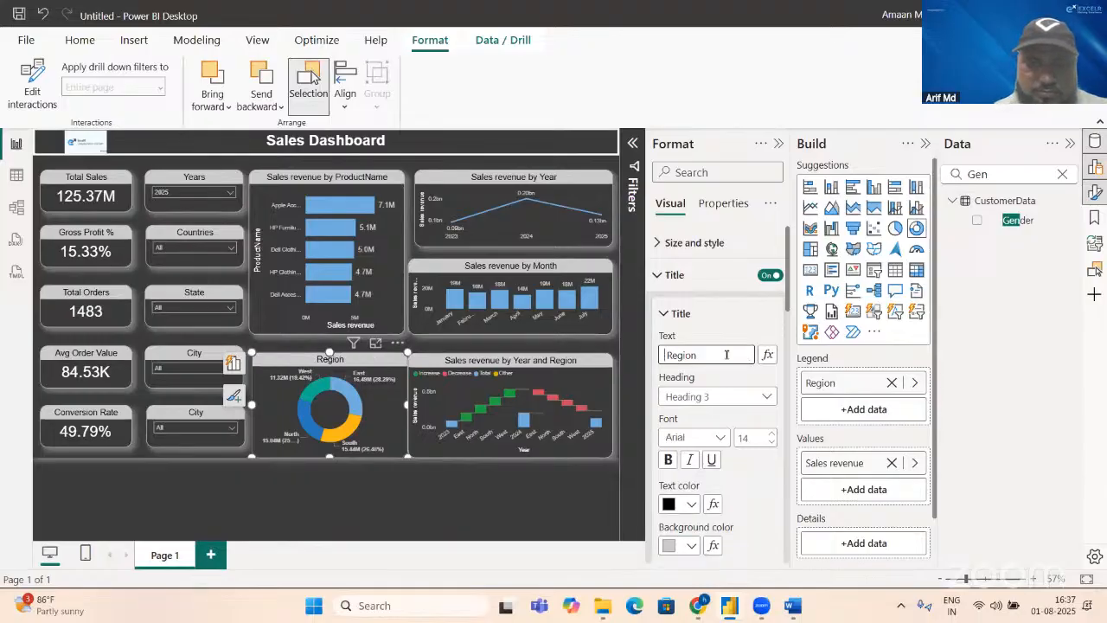
pyautogui.press('Home')
pyautogui.write('La')
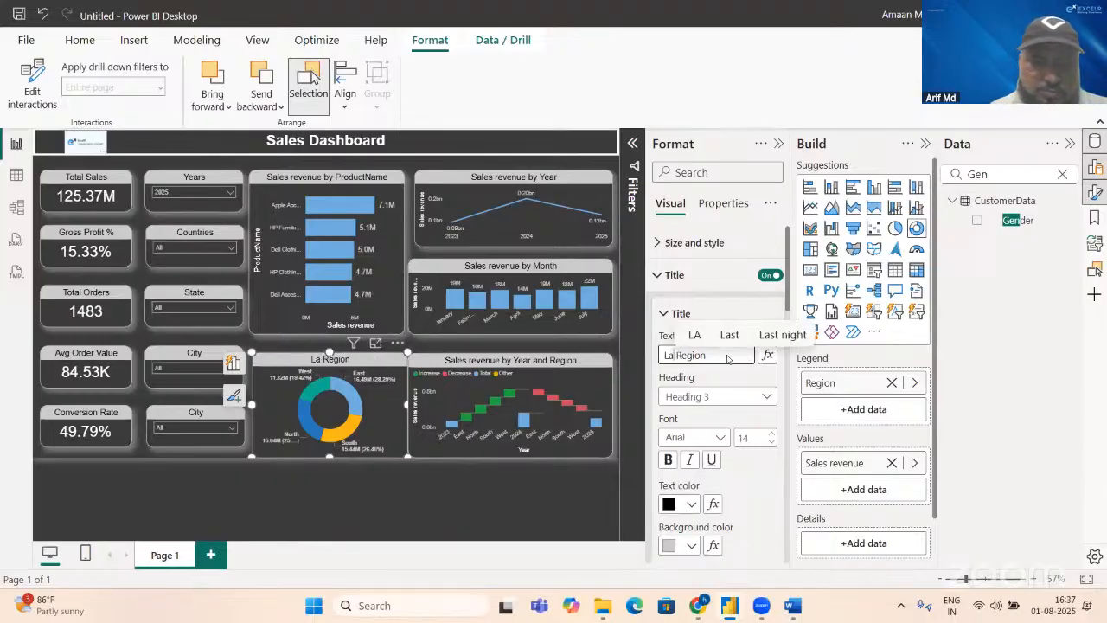
pyautogui.press('BackSpace')
pyautogui.write('as')
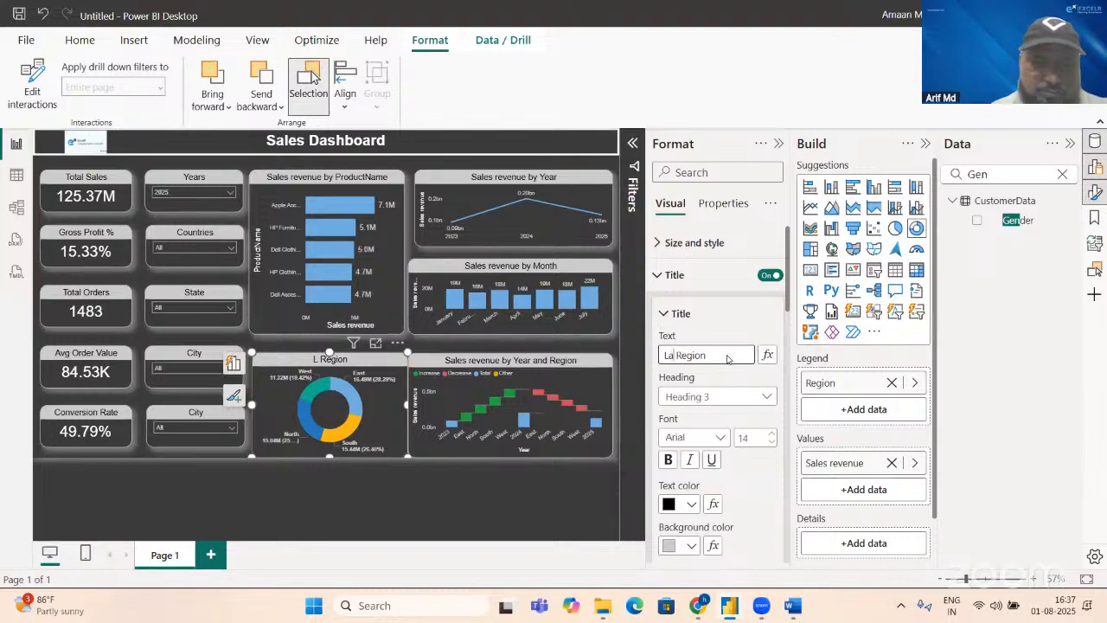
pyautogui.write('t3')
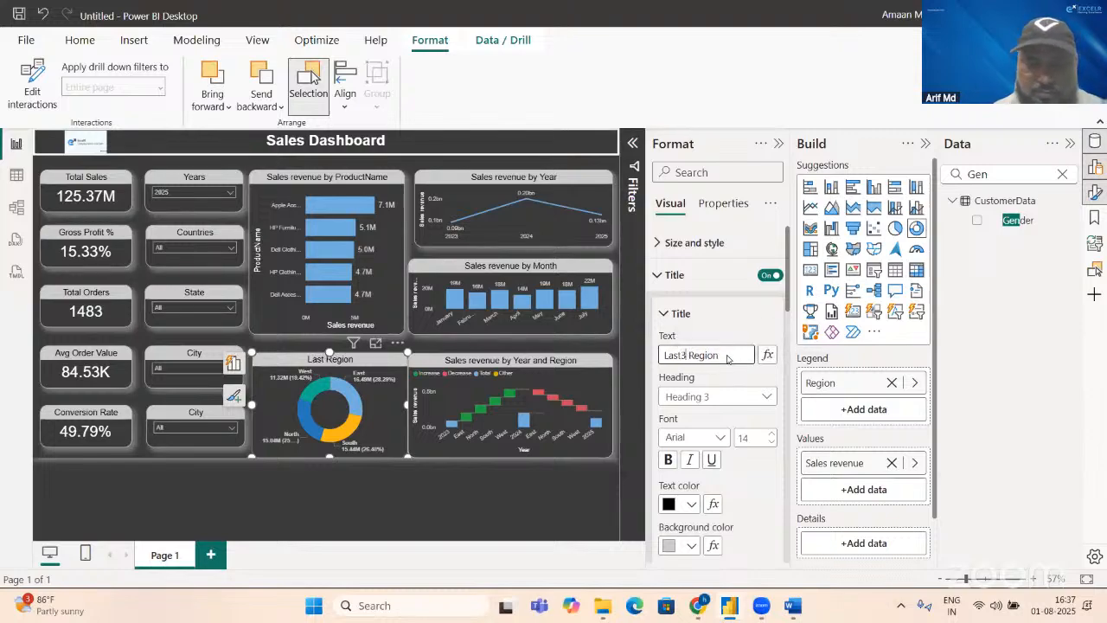
pyautogui.press('BackSpace')
pyautogui.write('3 mo')
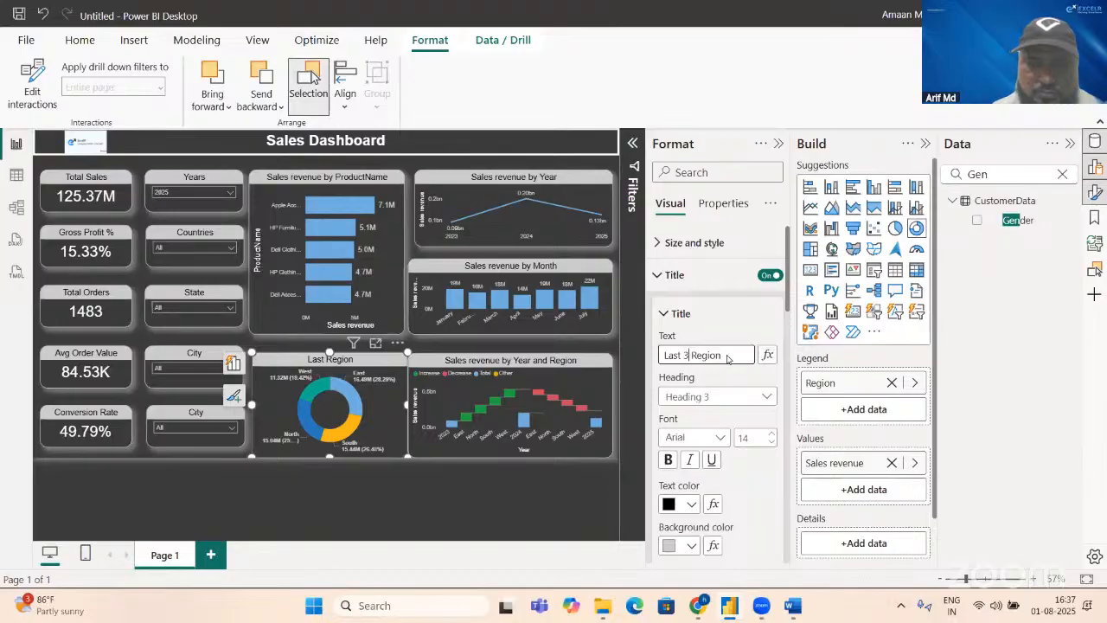
pyautogui.write('nths Sal')
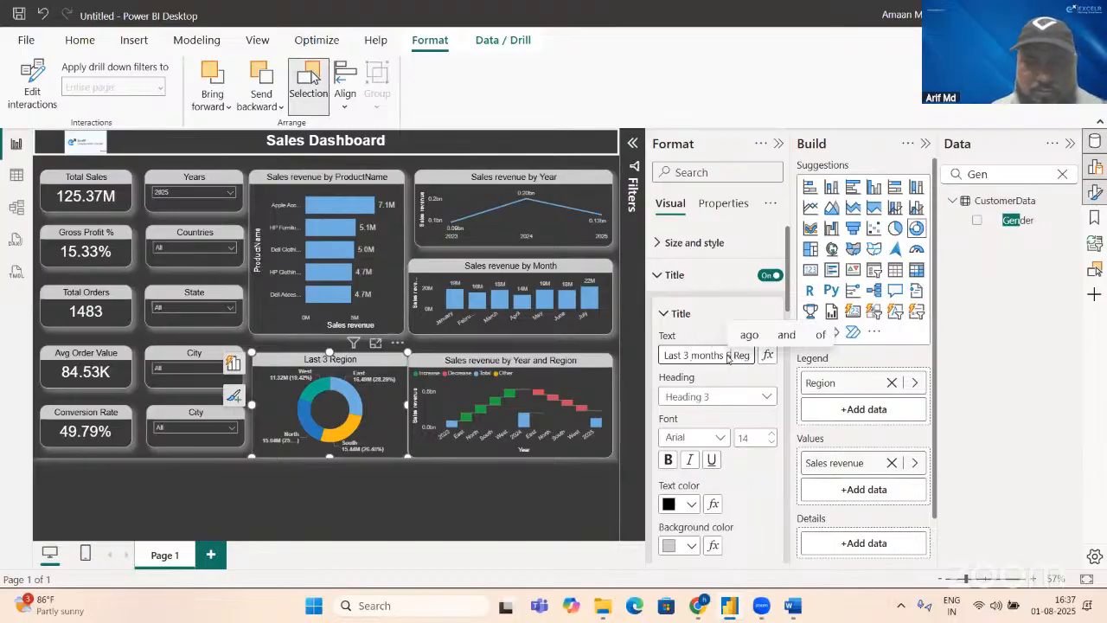
pyautogui.write('es')
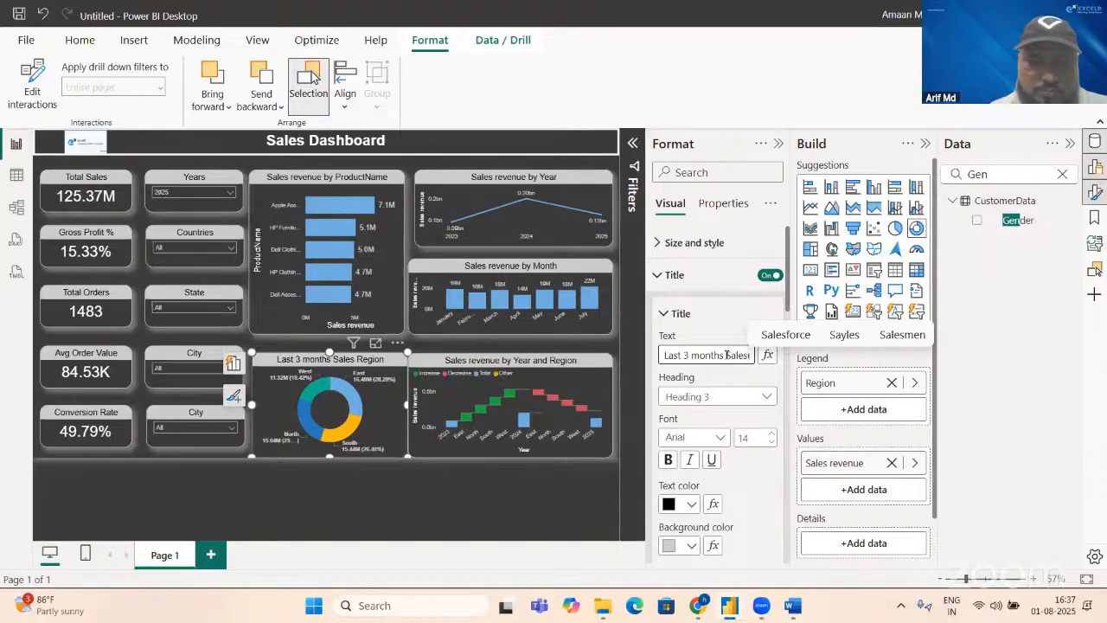
pyautogui.press('Delete')
pyautogui.press('Delete')
pyautogui.press('Delete')
pyautogui.press('Delete')
pyautogui.press('Delete')
pyautogui.press('Delete')
pyautogui.press('Delete')
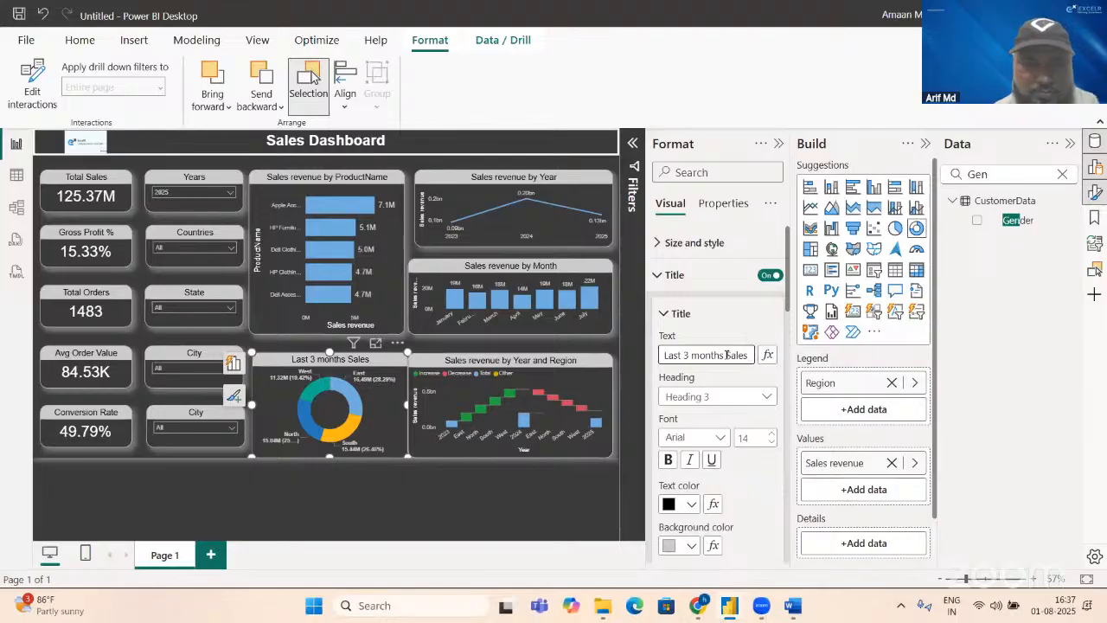
pyautogui.press('Home')
pyautogui.write('Region')
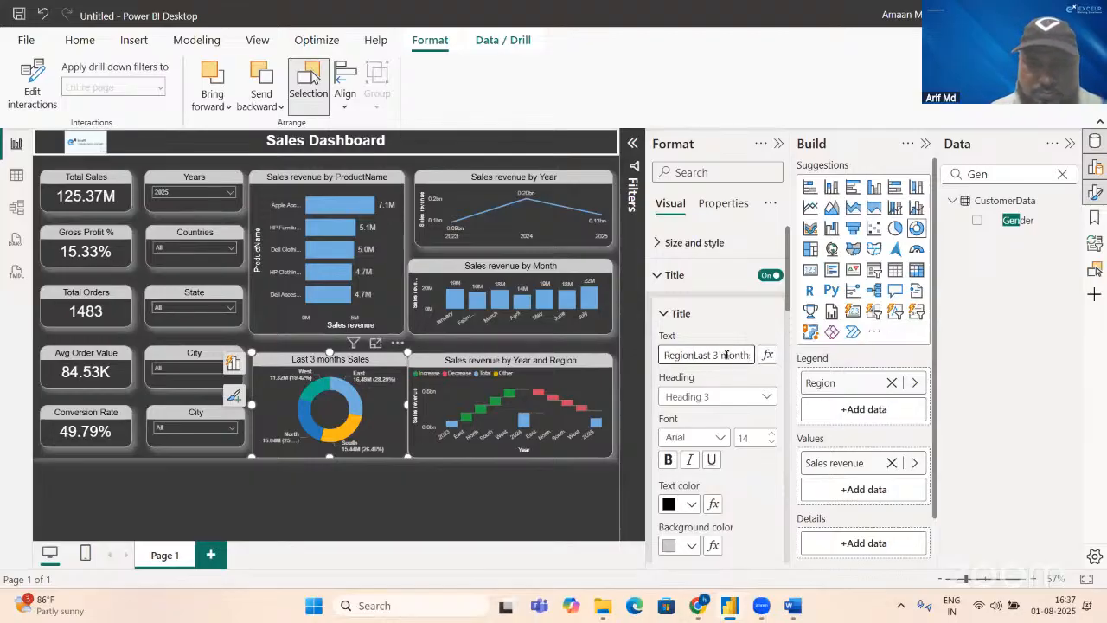
pyautogui.write(' wise')
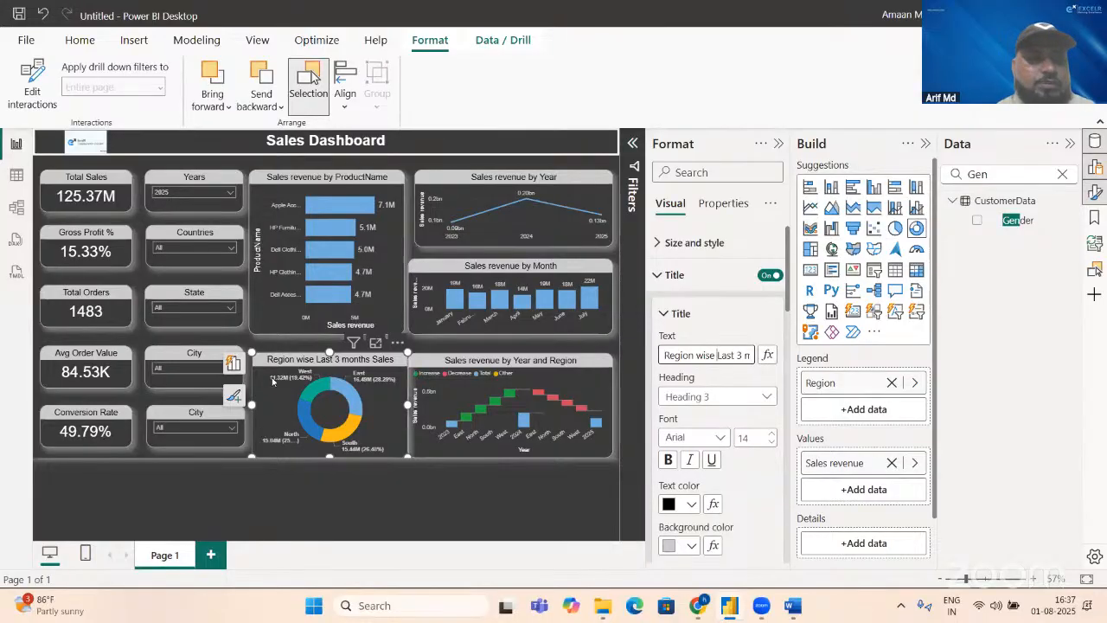
# Step: Filter the dashboard to American Samoa with the Countries slicer, and clear that selection again
pyautogui.click(227, 250)
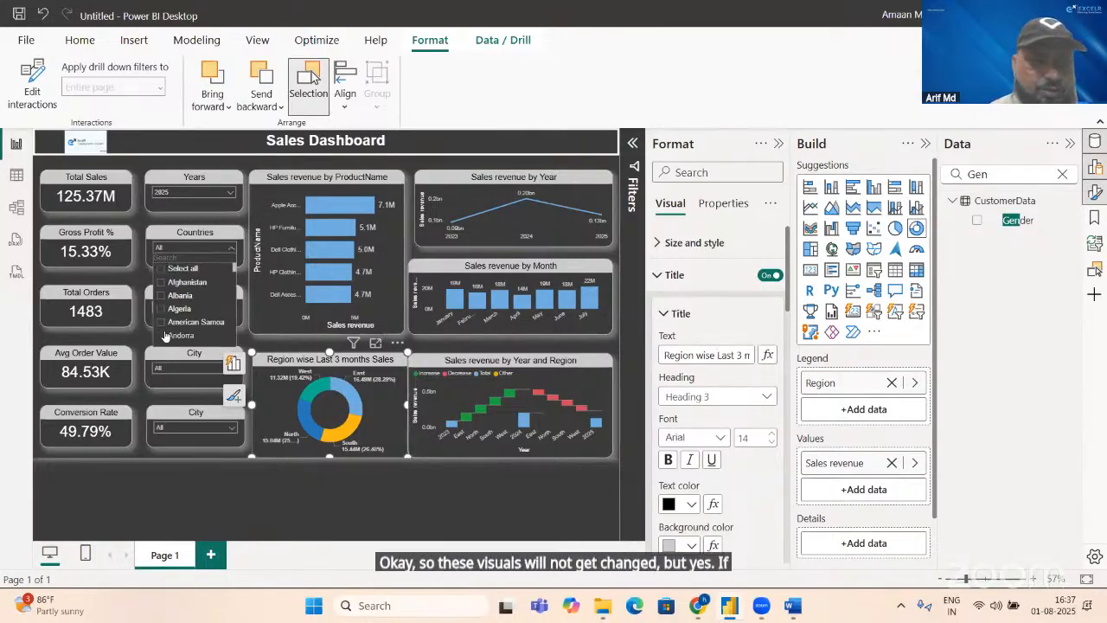
pyautogui.click(160, 325)
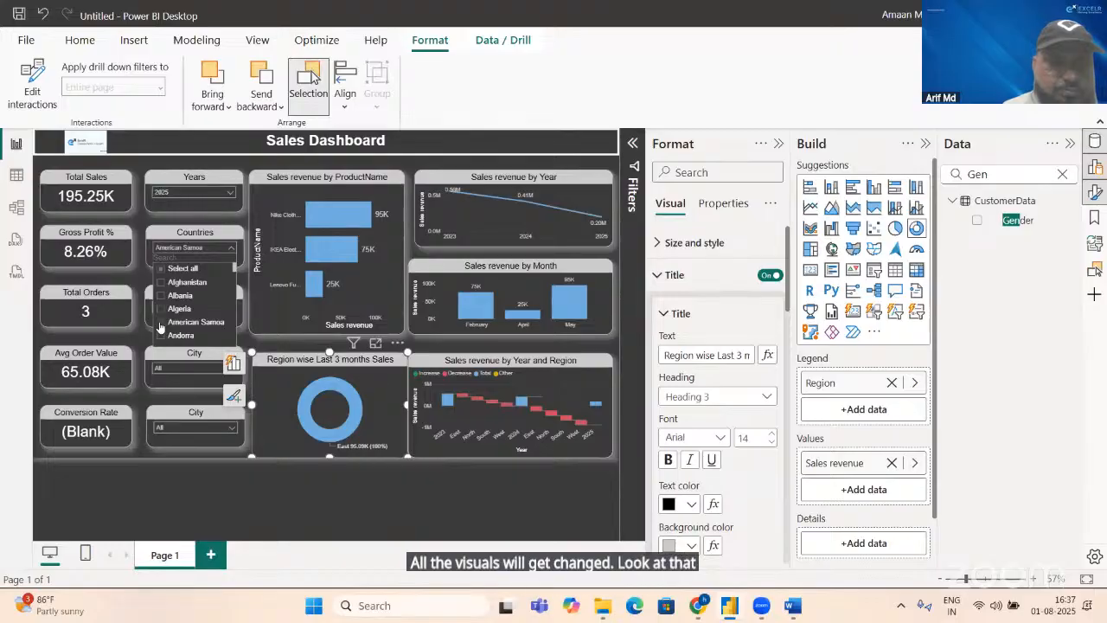
pyautogui.click(160, 325)
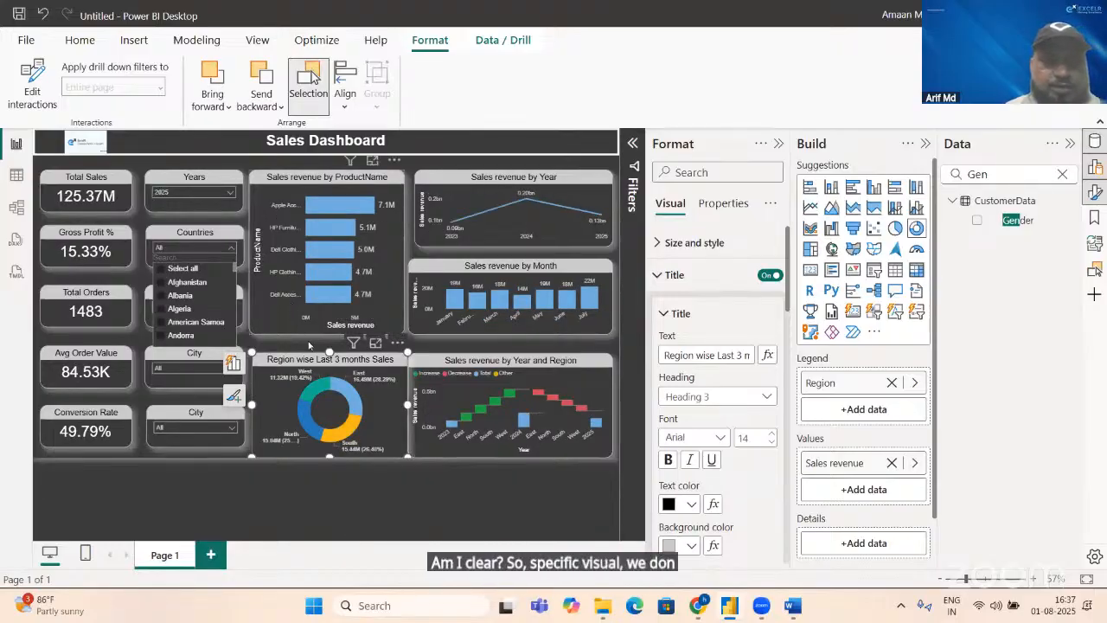
pyautogui.click(197, 335)
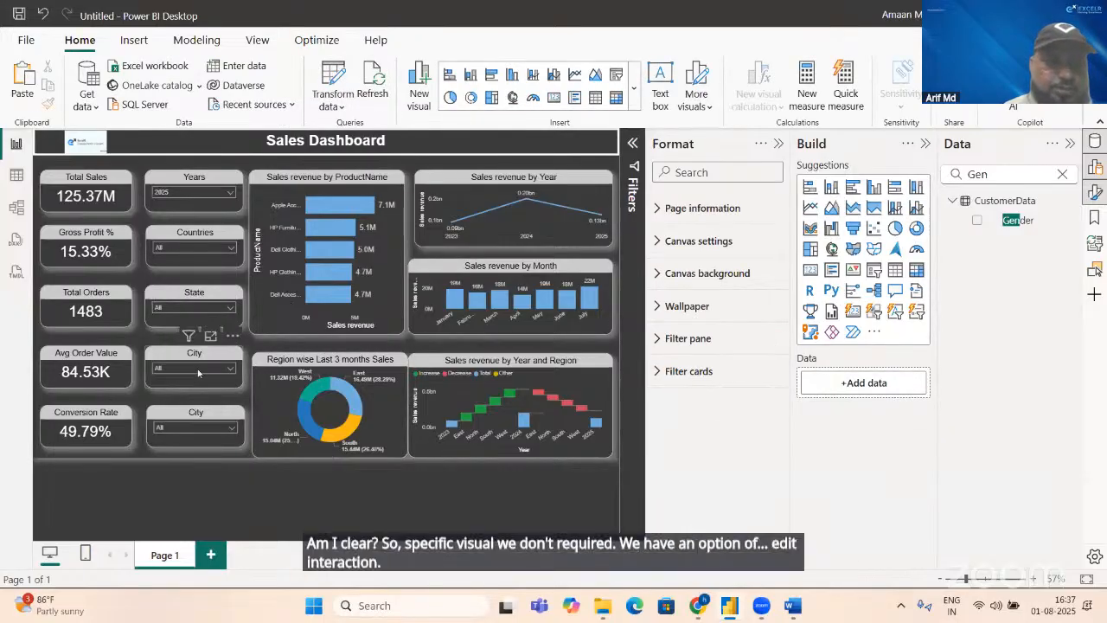
# Step: Exclude the city Alexanderland from the dashboard with the City slicer
pyautogui.click(197, 370)
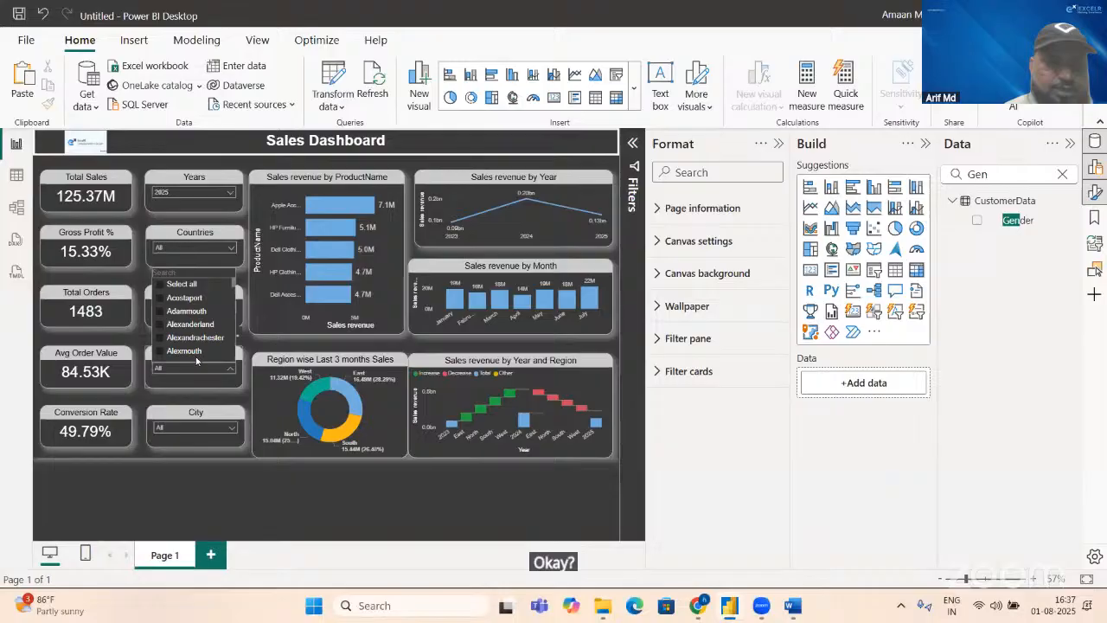
pyautogui.click(160, 325)
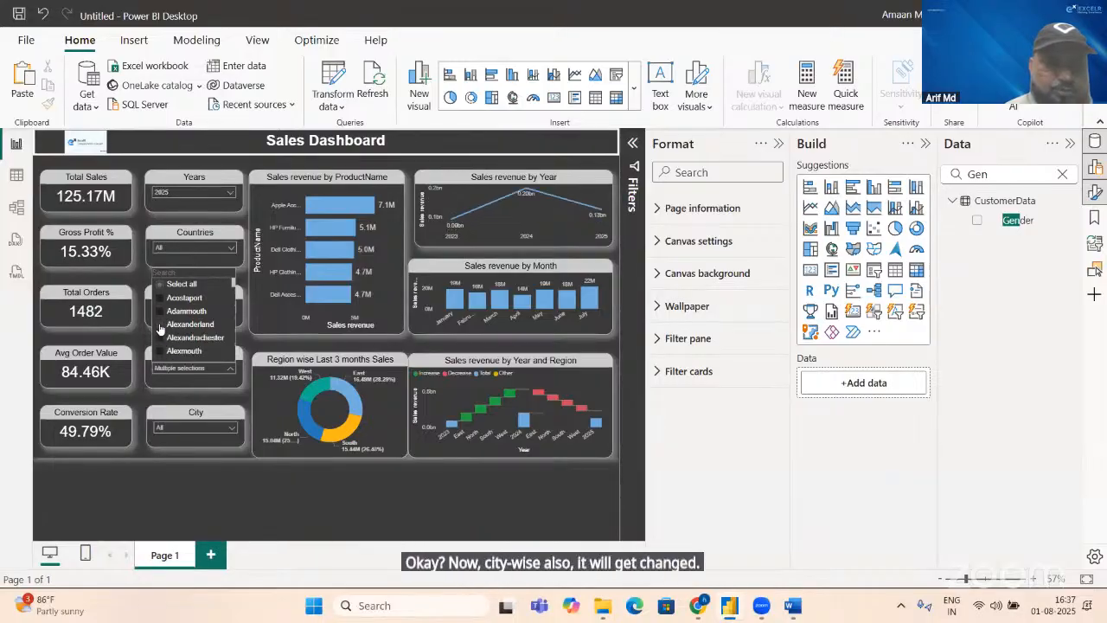
pyautogui.click(214, 433)
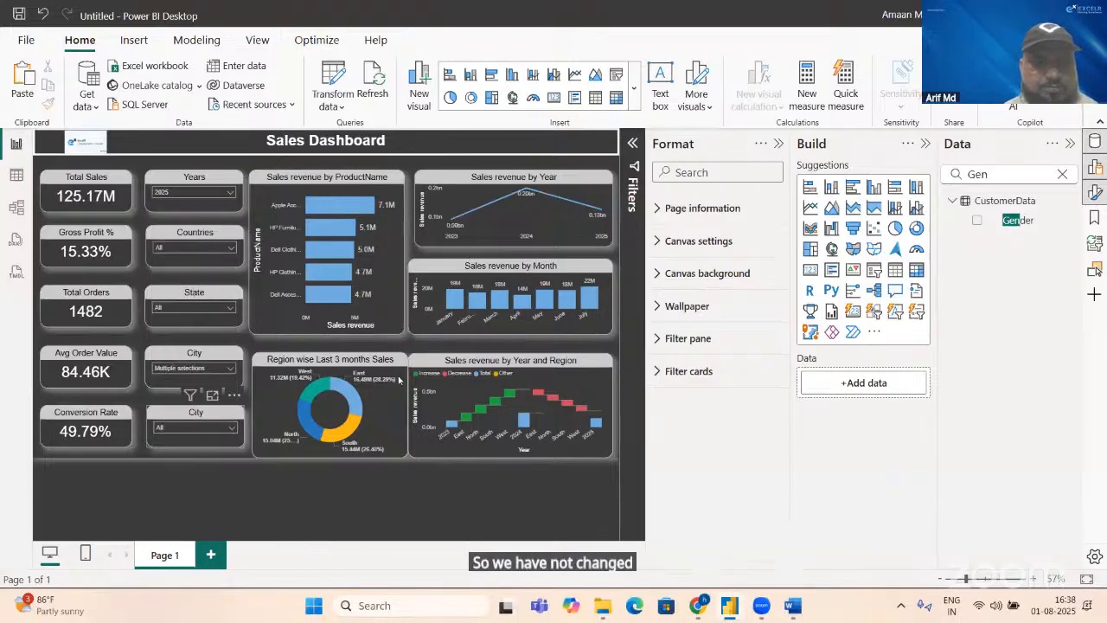
# Step: Change the title of the slicer that holds the Gender field to "Gender"
pyautogui.click(218, 419)
pyautogui.click(691, 356)
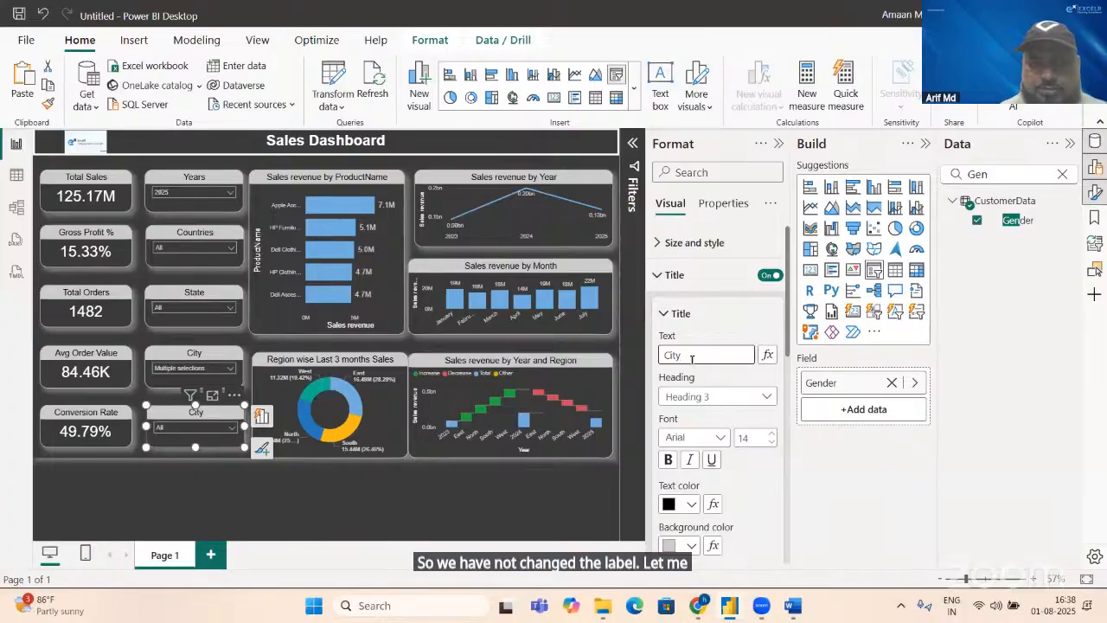
pyautogui.press('BackSpace')
pyautogui.press('BackSpace')
pyautogui.press('BackSpace')
pyautogui.press('BackSpace')
pyautogui.write('Ge')
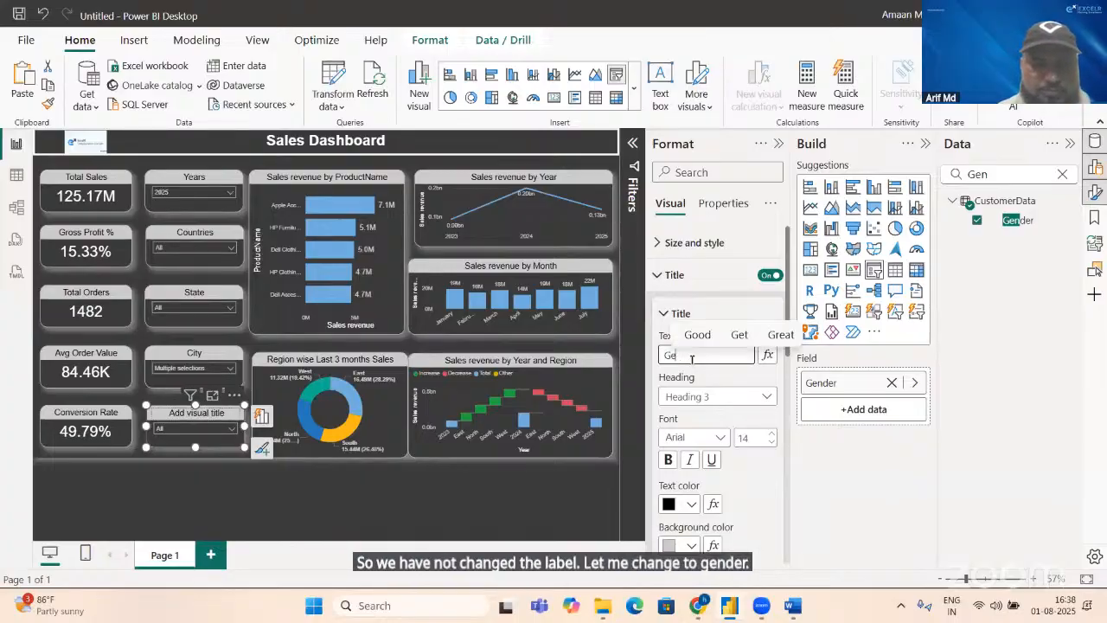
pyautogui.write('nder')
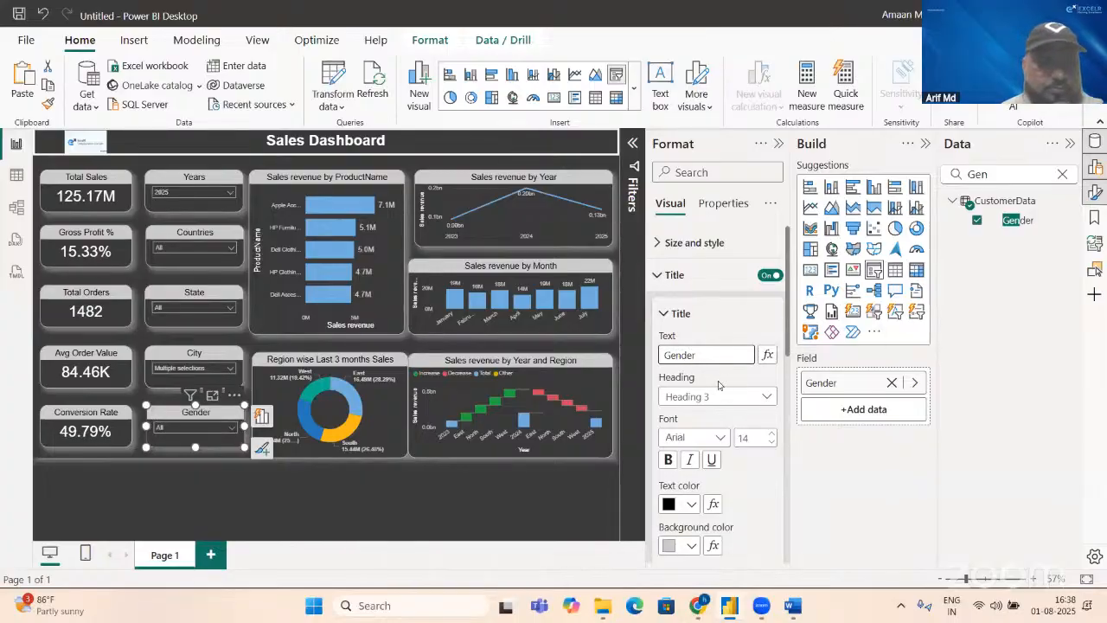
# Step: Filter the dashboard by each gender separately with the Gender slicer, and restore the slicer to all genders
pyautogui.click(232, 427)
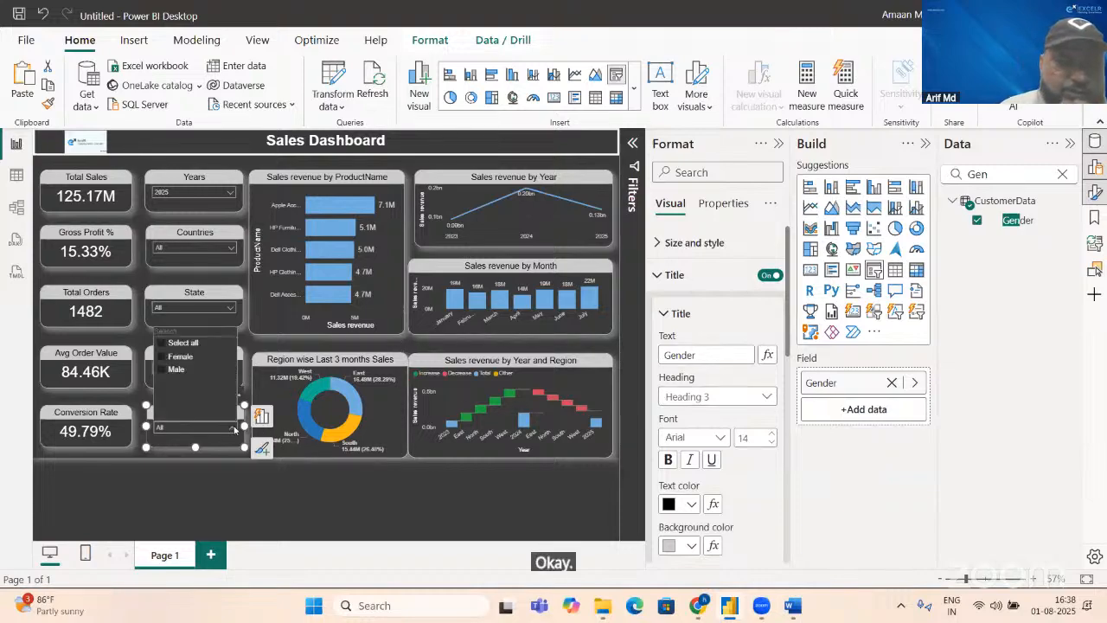
pyautogui.click(164, 364)
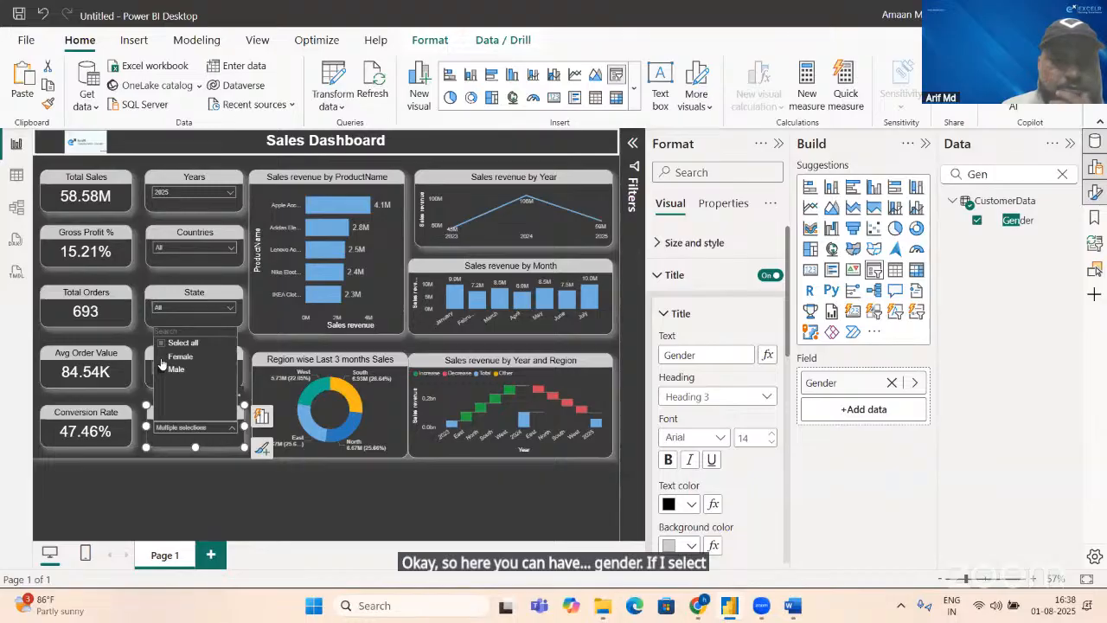
pyautogui.click(161, 364)
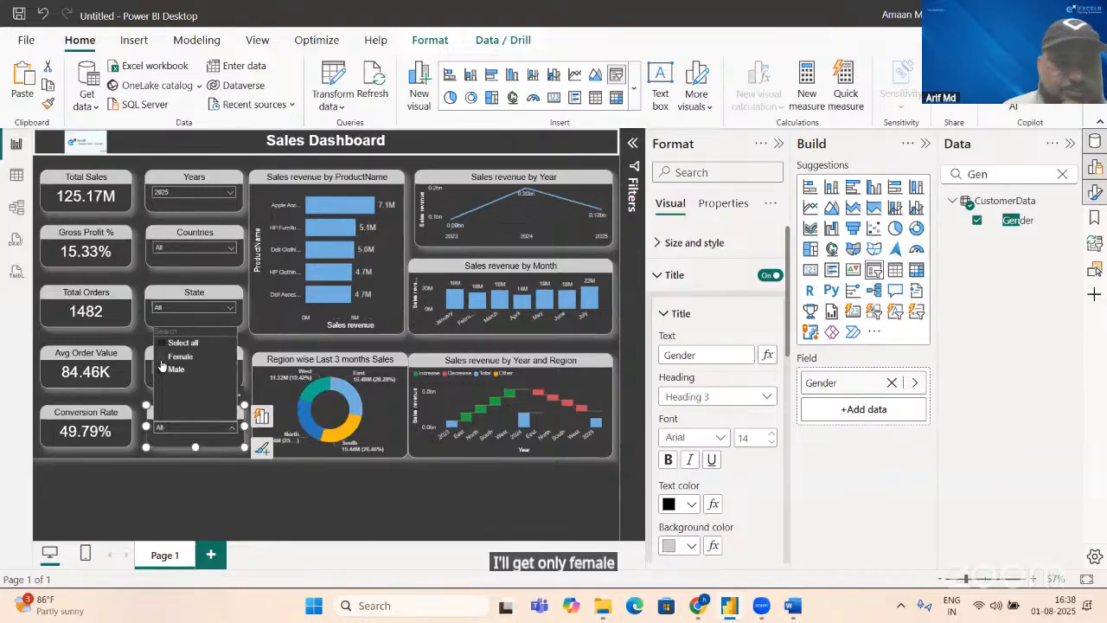
pyautogui.click(161, 372)
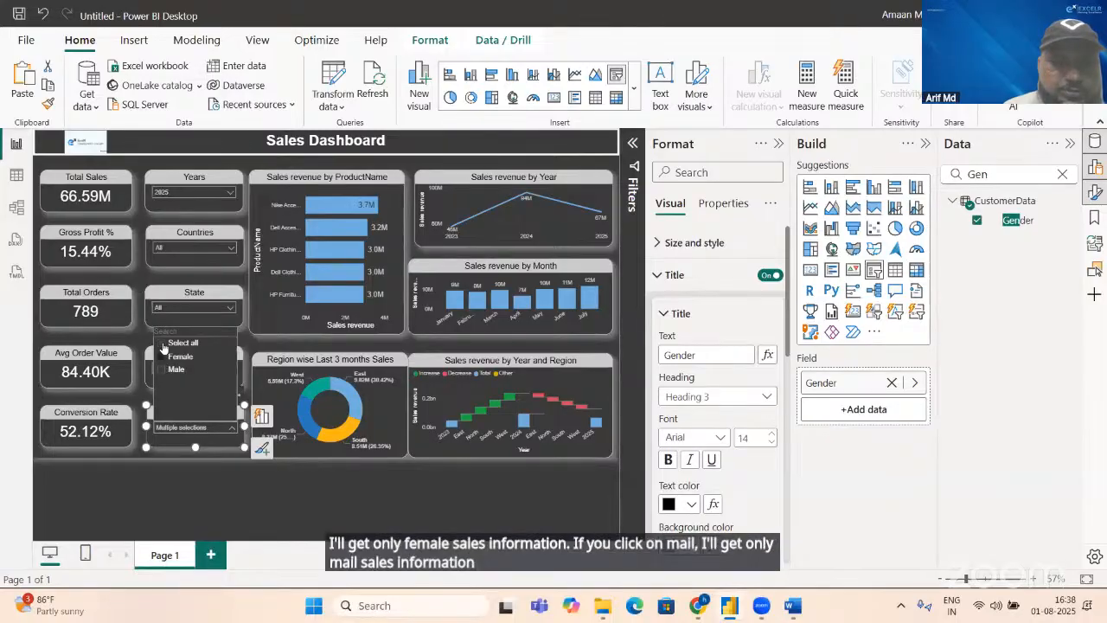
pyautogui.click(164, 347)
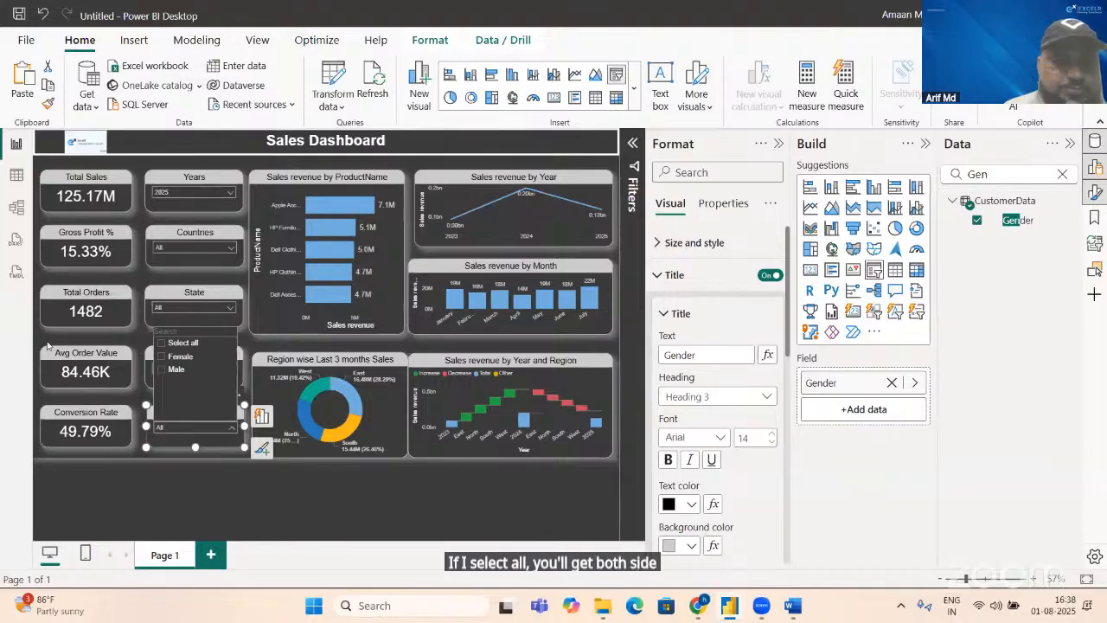
pyautogui.click(231, 145)
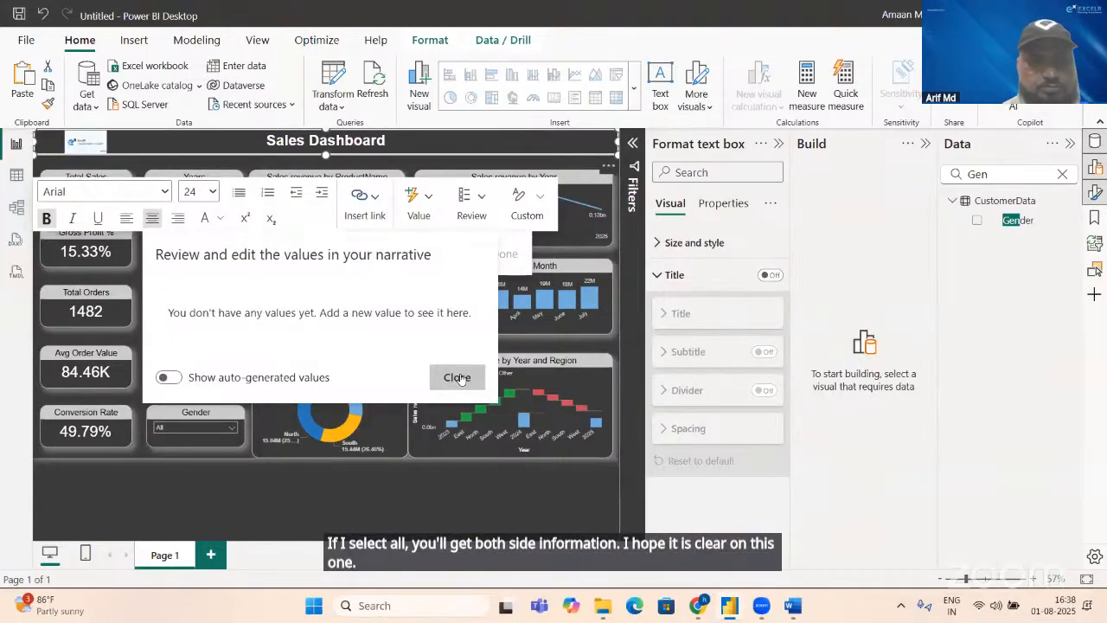
pyautogui.click(461, 380)
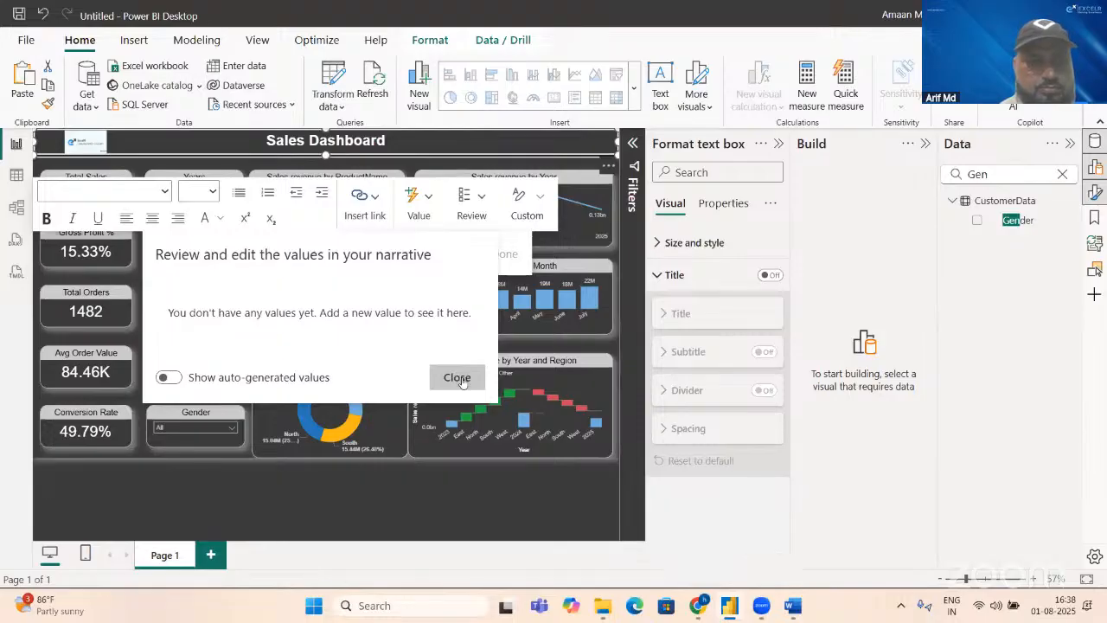
pyautogui.click(461, 380)
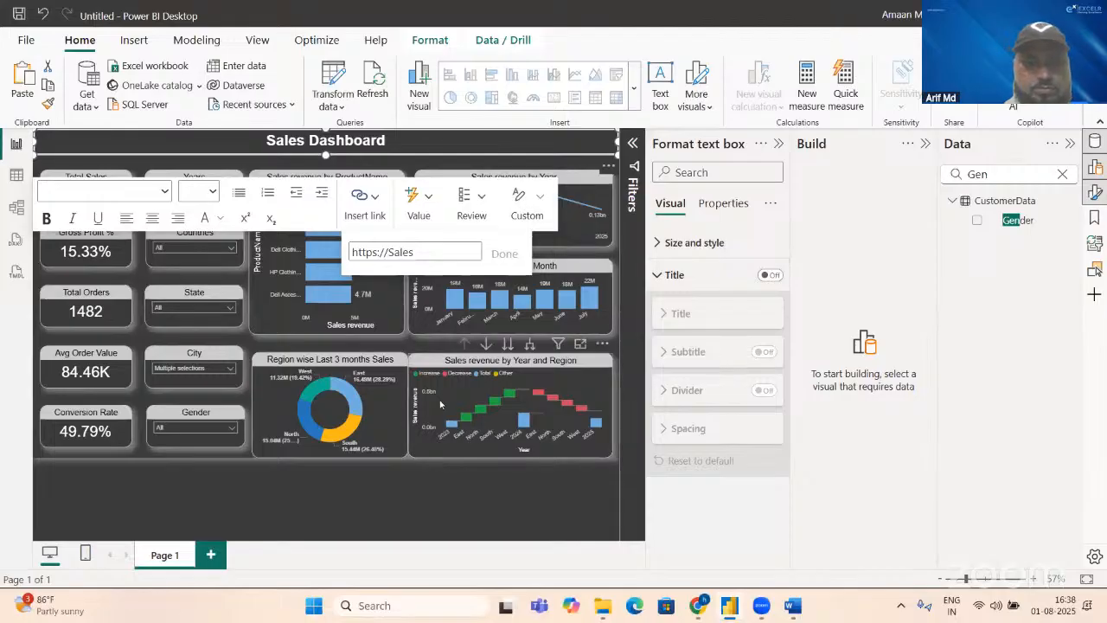
pyautogui.click(422, 343)
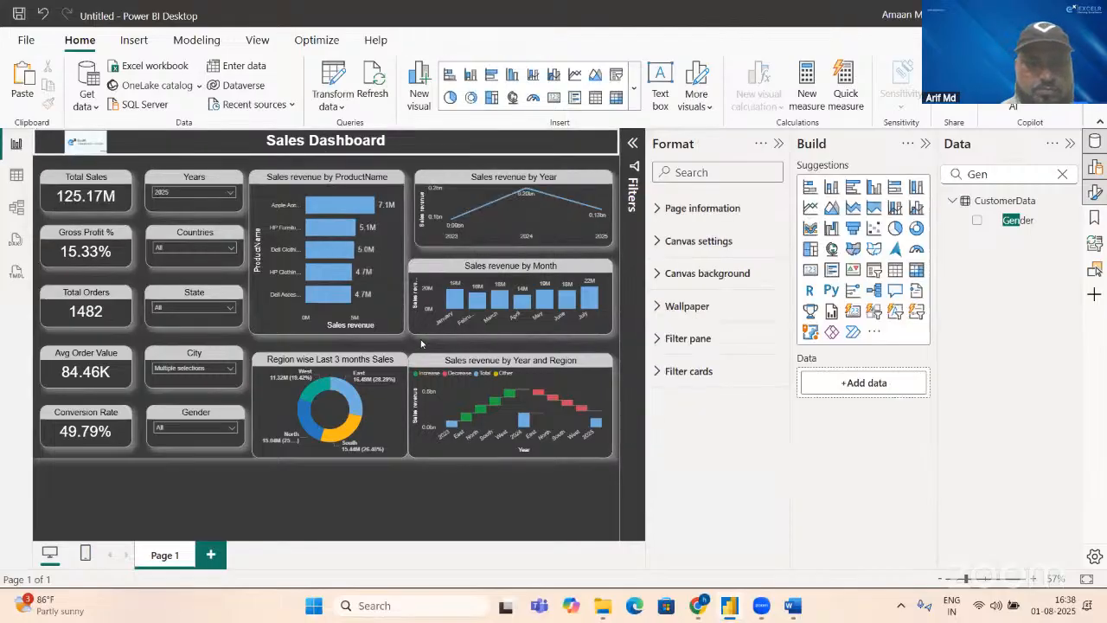
# Step: Reset the City slicer to all cities
pyautogui.click(221, 367)
pyautogui.click(161, 285)
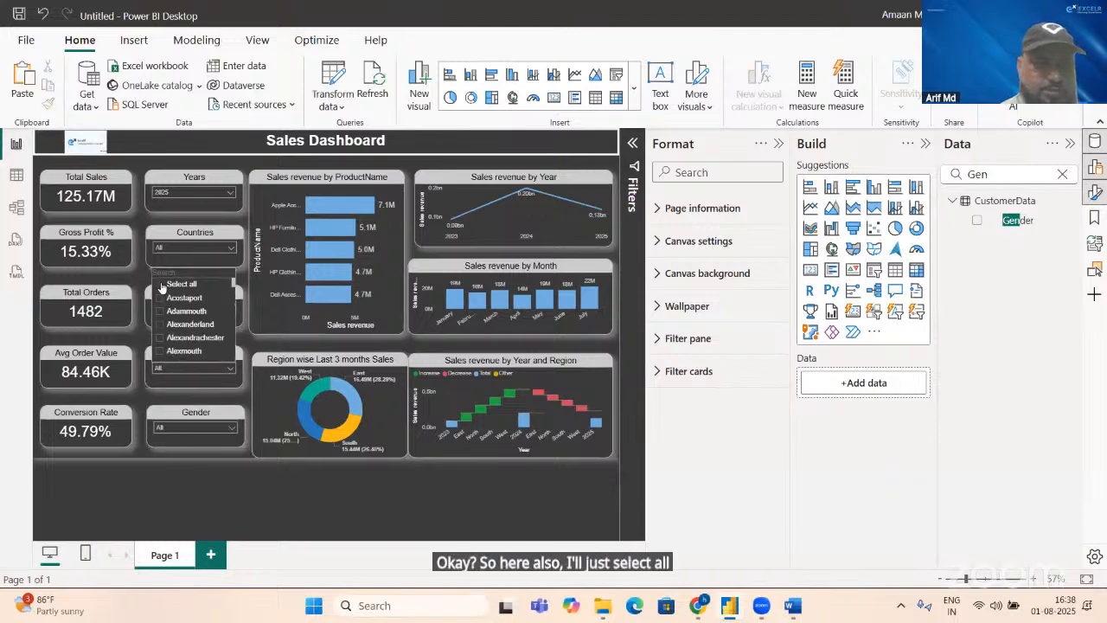
pyautogui.click(434, 512)
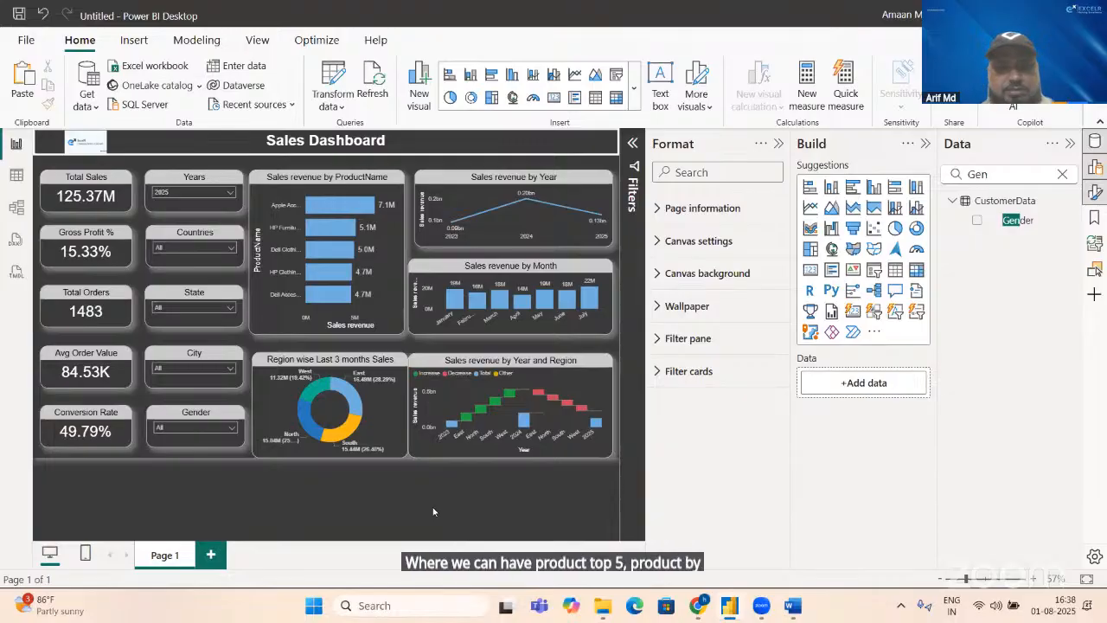
# Step: Change the title of the Sales revenue by ProductName bar chart to "Top 5 Product by Sales"
pyautogui.click(379, 283)
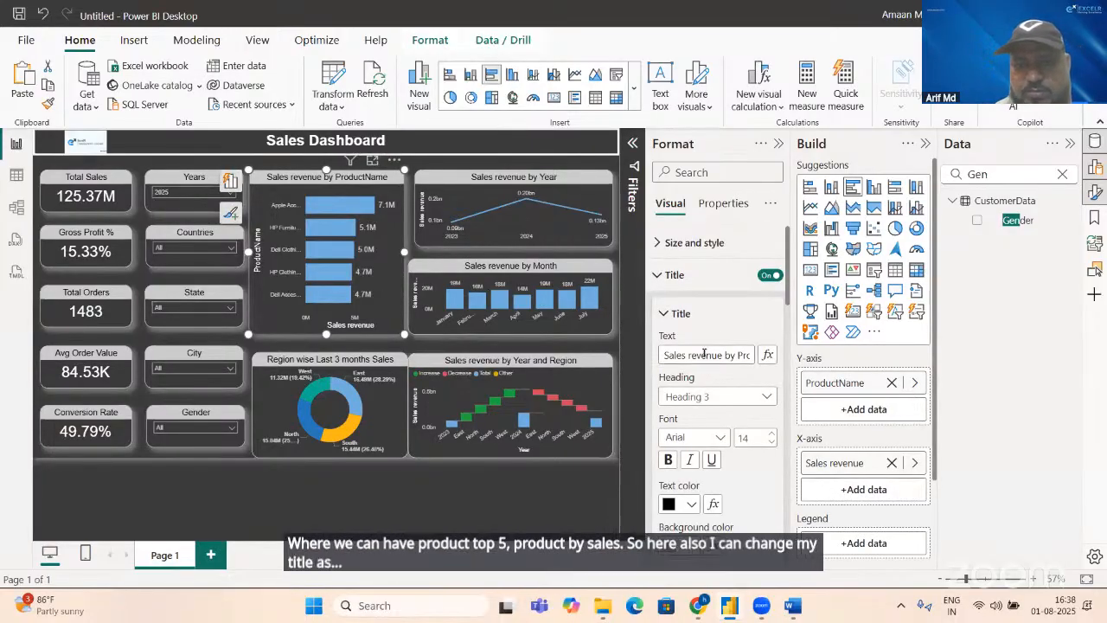
pyautogui.click(703, 354)
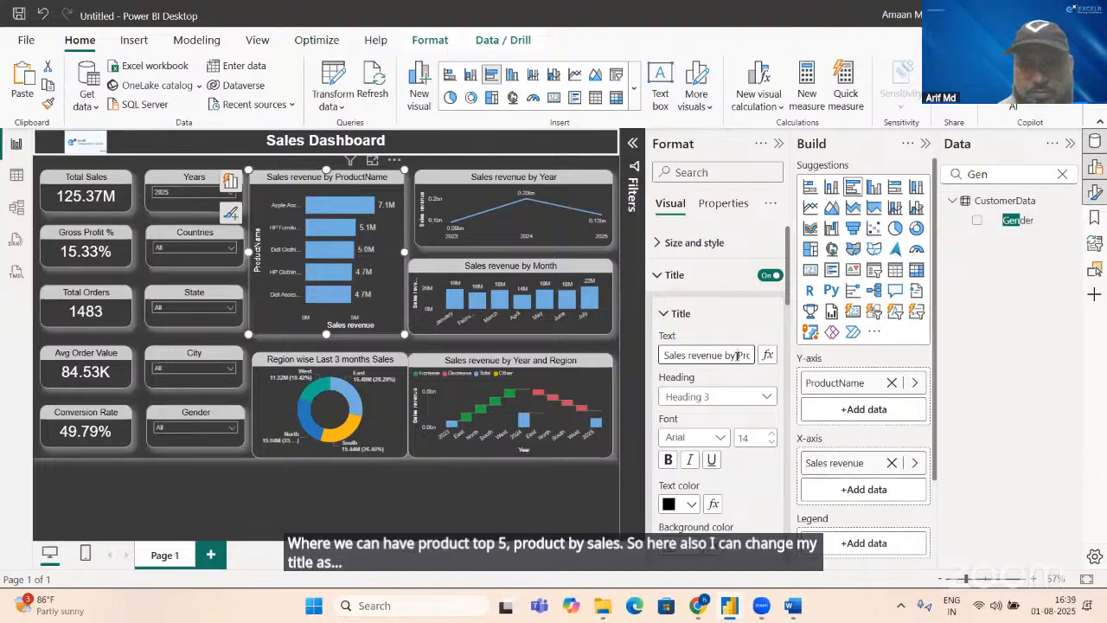
pyautogui.hotkey('shift', 'Left')
pyautogui.hotkey('shift', 'Left')
pyautogui.hotkey('shift', 'Left')
pyautogui.hotkey('shift', 'Left')
pyautogui.hotkey('shift', 'Left')
pyautogui.hotkey('shift', 'Left')
pyautogui.hotkey('shift', 'Left')
pyautogui.hotkey('shift', 'Left')
pyautogui.hotkey('shift', 'Left')
pyautogui.hotkey('shift', 'Left')
pyautogui.hotkey('shift', 'Left')
pyautogui.hotkey('shift', 'Left')
pyautogui.hotkey('shift', 'Left')
pyautogui.hotkey('shift', 'Left')
pyautogui.hotkey('shift', 'Left')
pyautogui.hotkey('shift', 'Left')
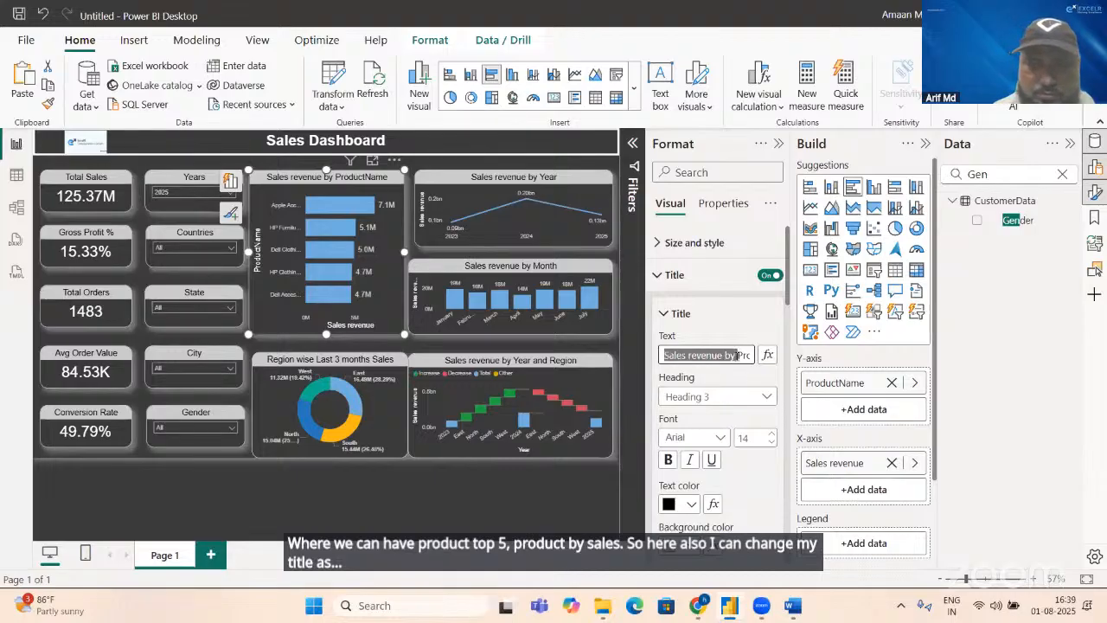
pyautogui.press('BackSpace')
pyautogui.write('Top ')
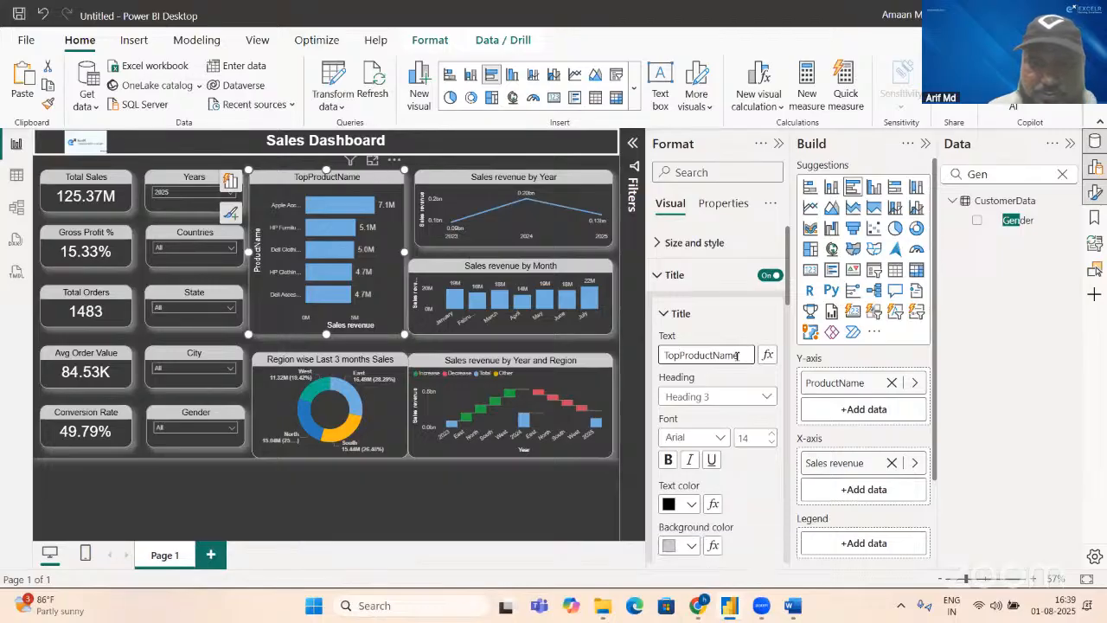
pyautogui.write('5')
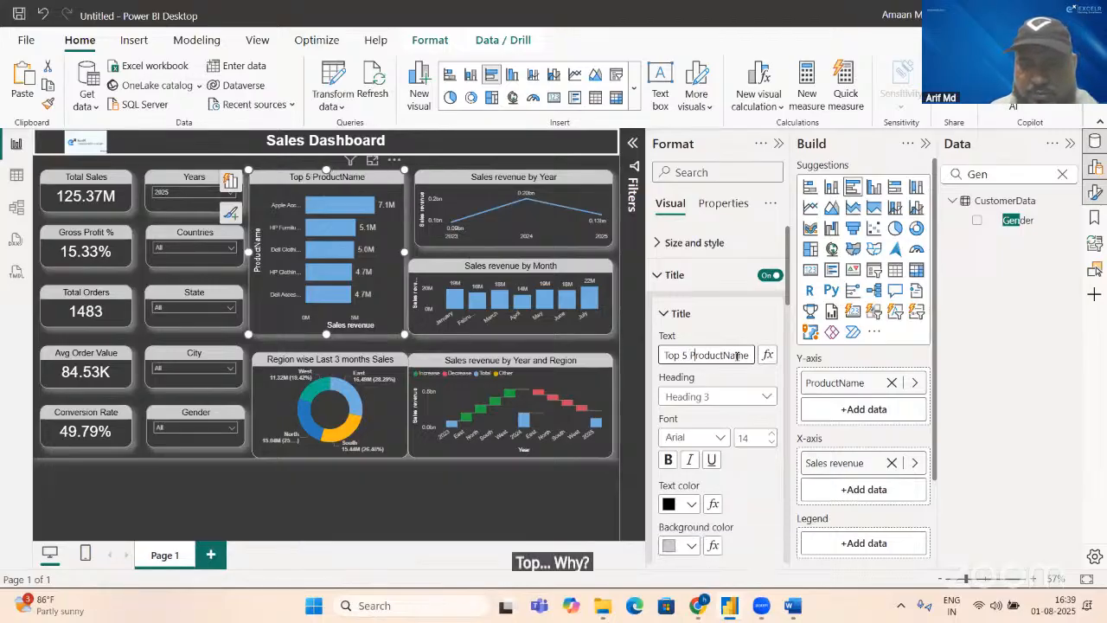
pyautogui.press('BackSpace')
pyautogui.press('BackSpace')
pyautogui.press('BackSpace')
pyautogui.press('BackSpace')
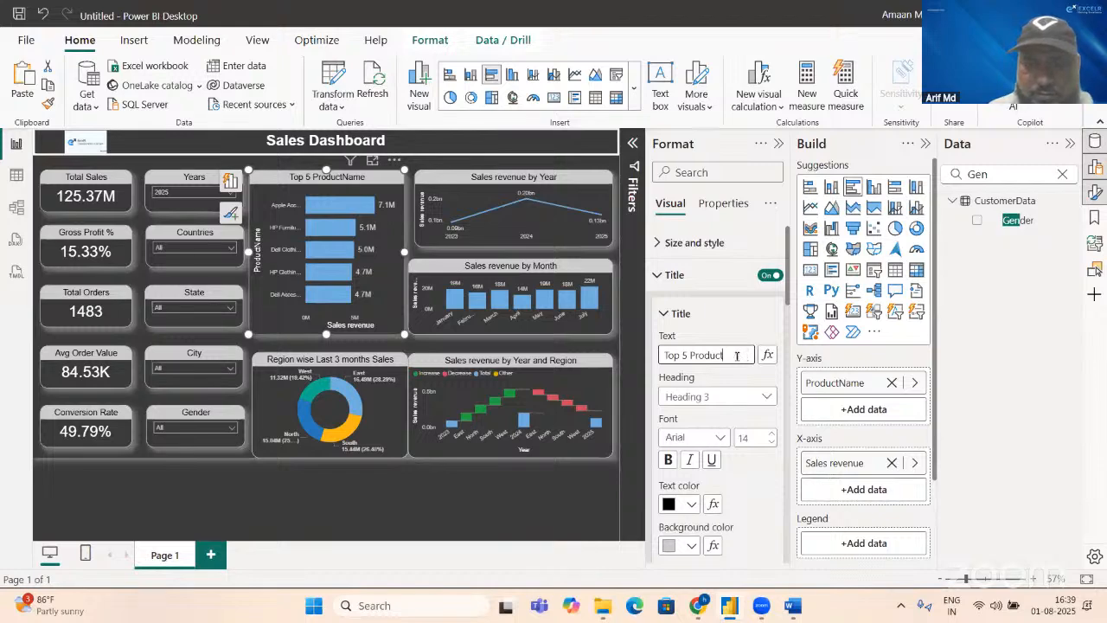
pyautogui.write('by')
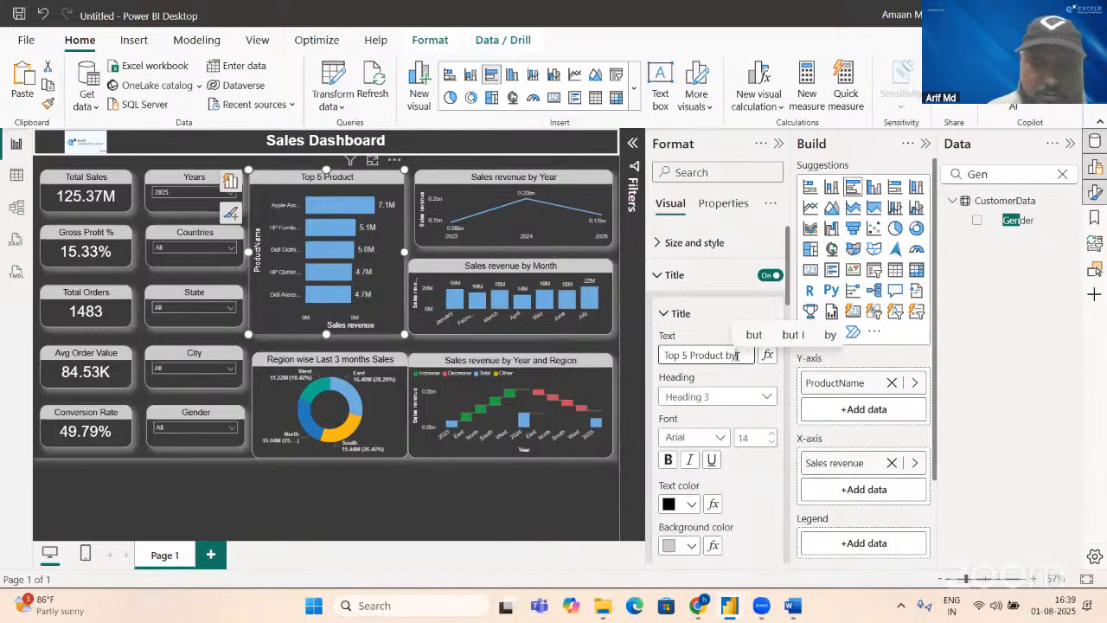
pyautogui.write(' Sales')
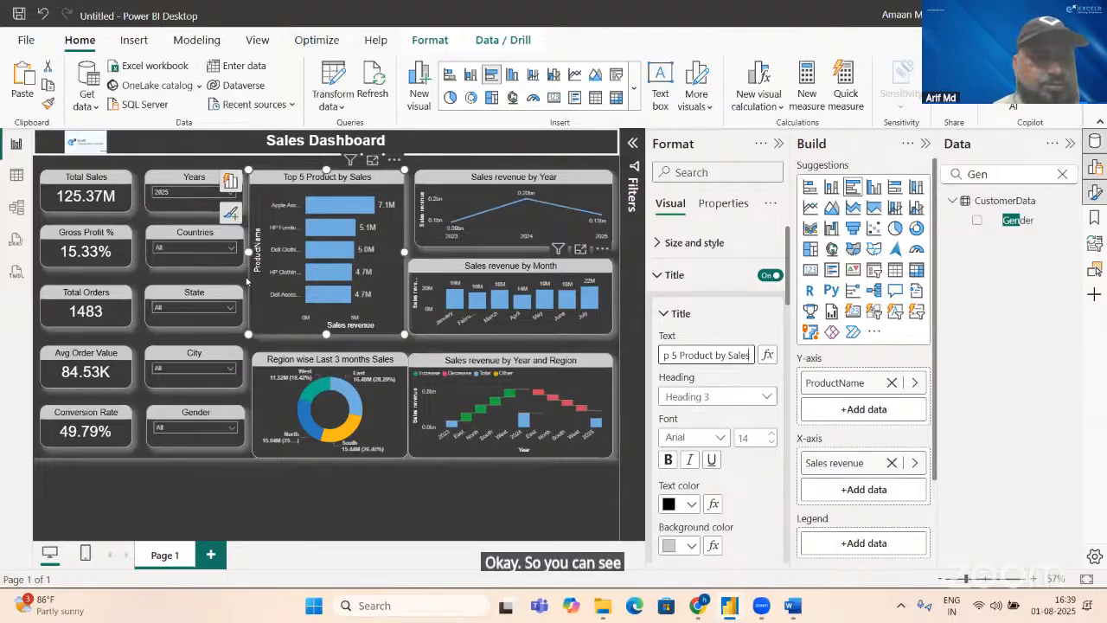
# Step: Reset the Years slicer to all years
pyautogui.click(208, 192)
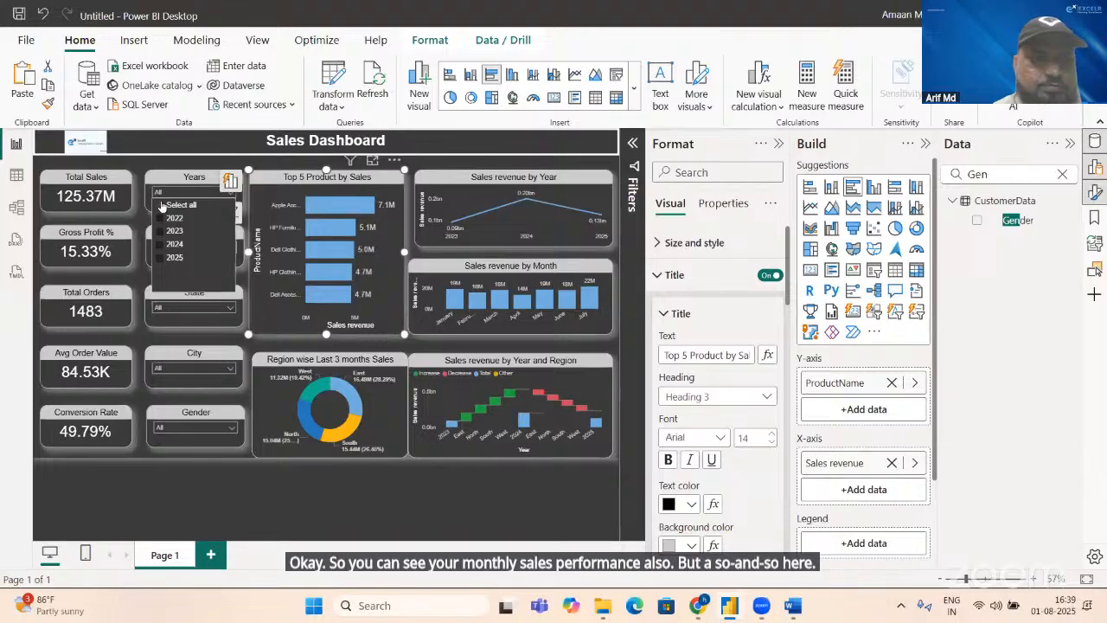
pyautogui.click(161, 205)
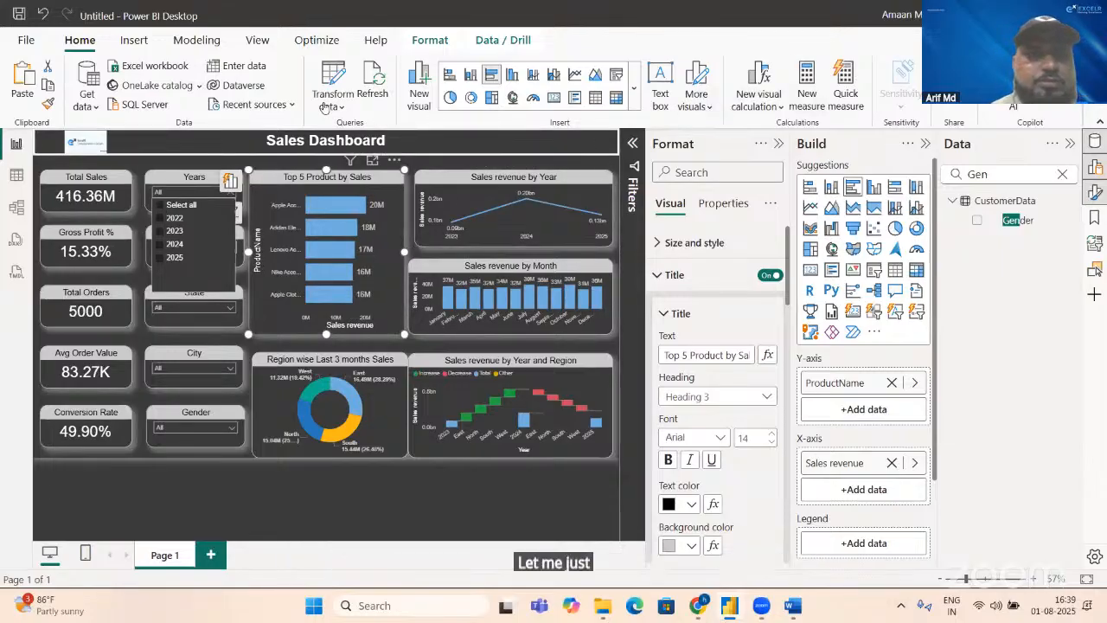
# Step: Insert a Clear all slicers button and place it near the right end of the Sales Dashboard header banner
pyautogui.click(134, 41)
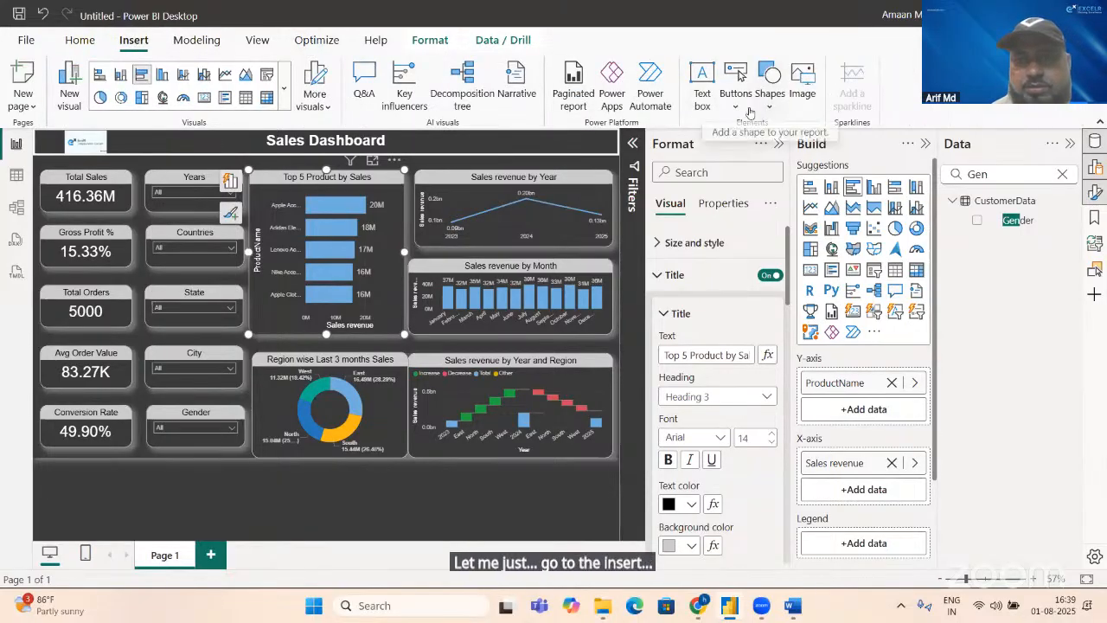
pyautogui.click(736, 93)
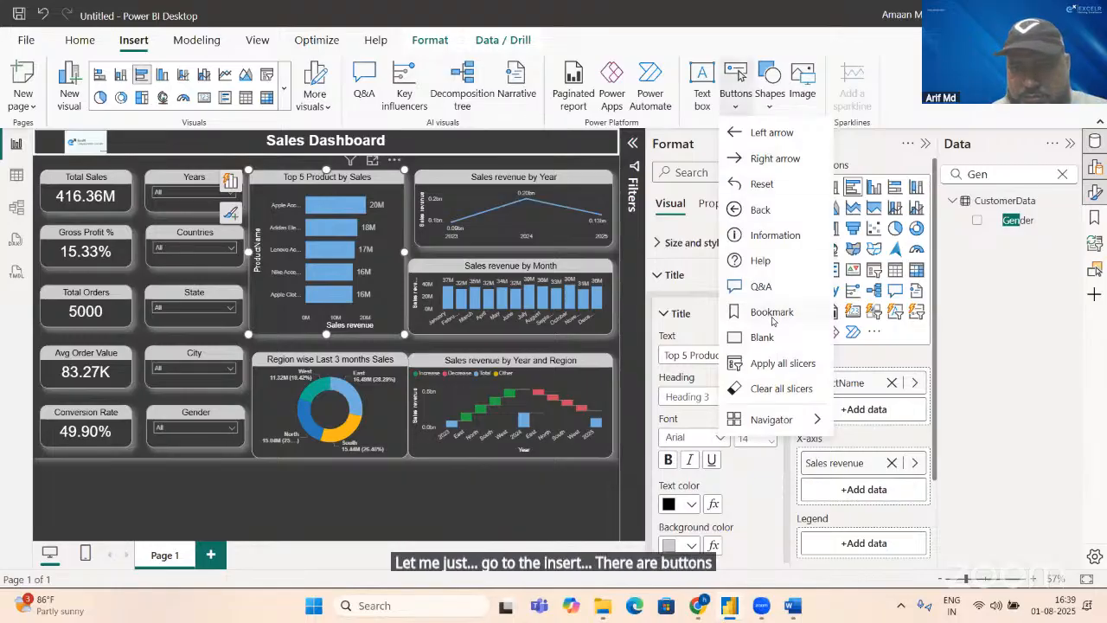
pyautogui.click(776, 390)
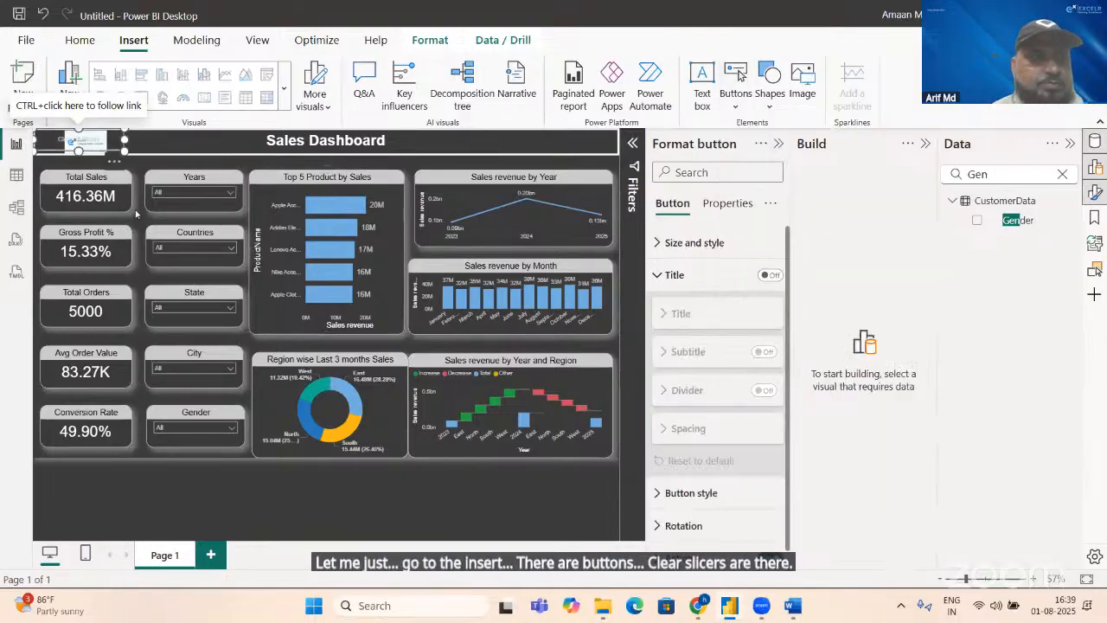
pyautogui.moveTo(66, 140); pyautogui.dragTo(524, 143)
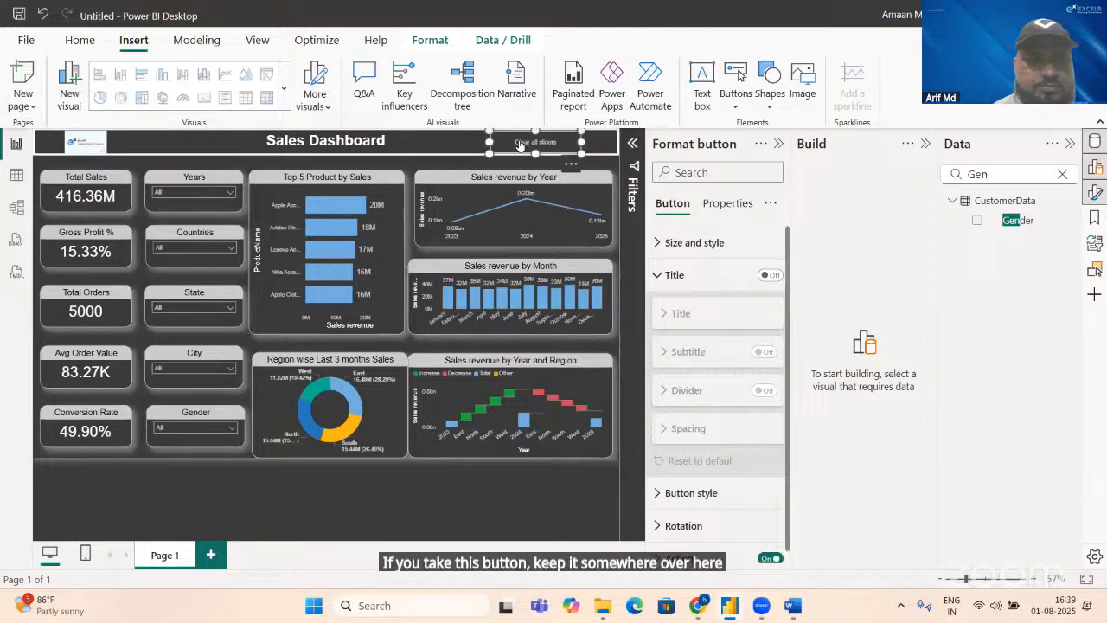
# Step: Exclude Afghanistan in the Countries slicer and filter the Gender slicer to Female
pyautogui.click(230, 248)
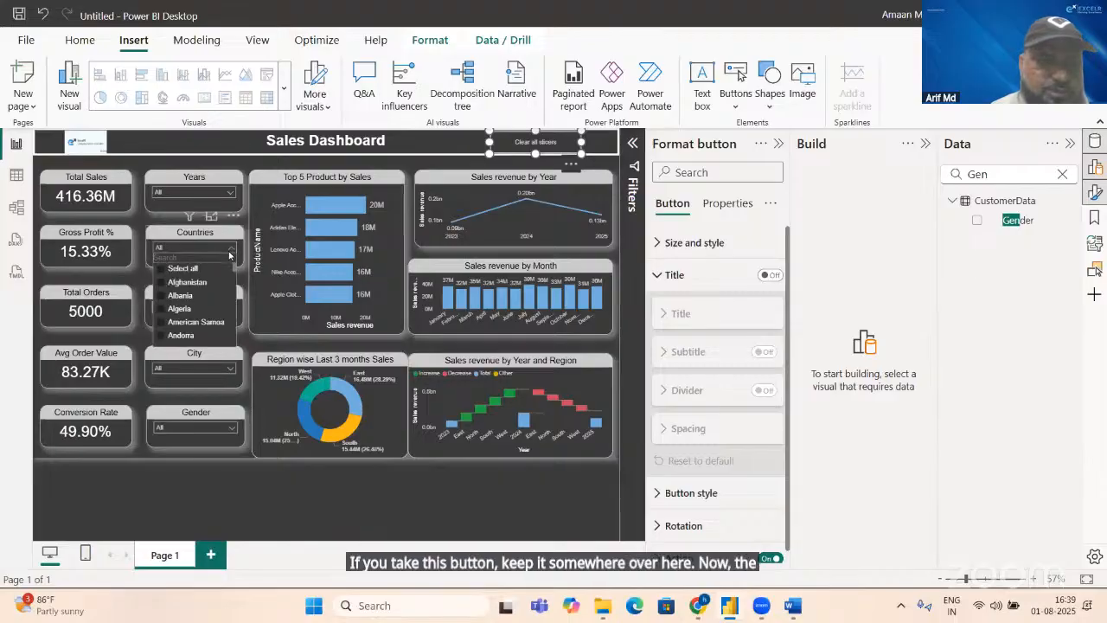
pyautogui.click(166, 284)
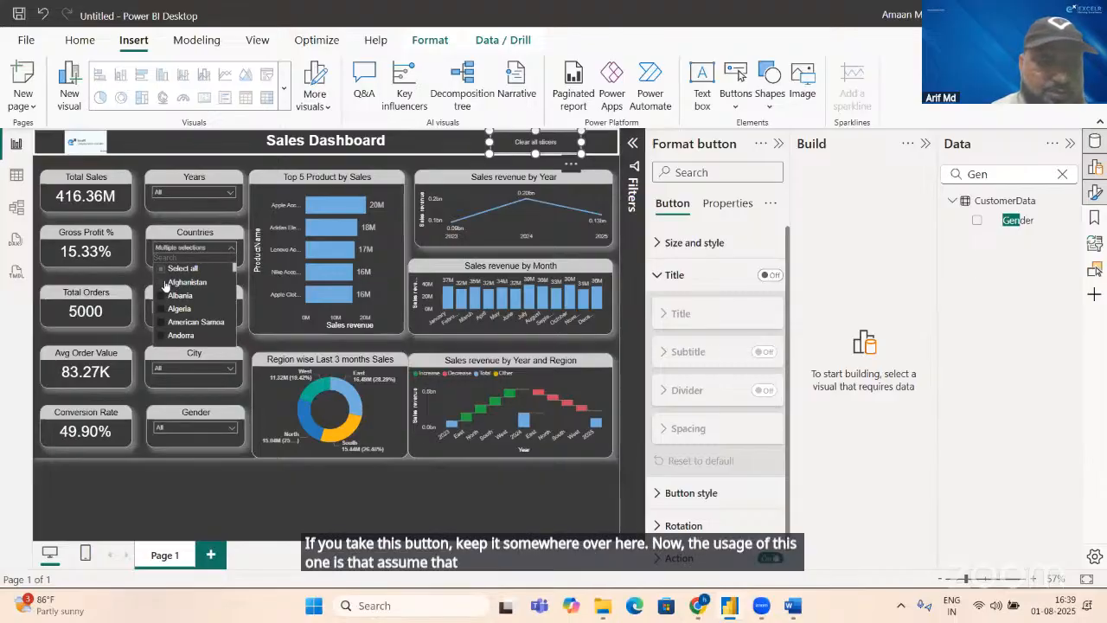
pyautogui.click(208, 428)
pyautogui.click(169, 357)
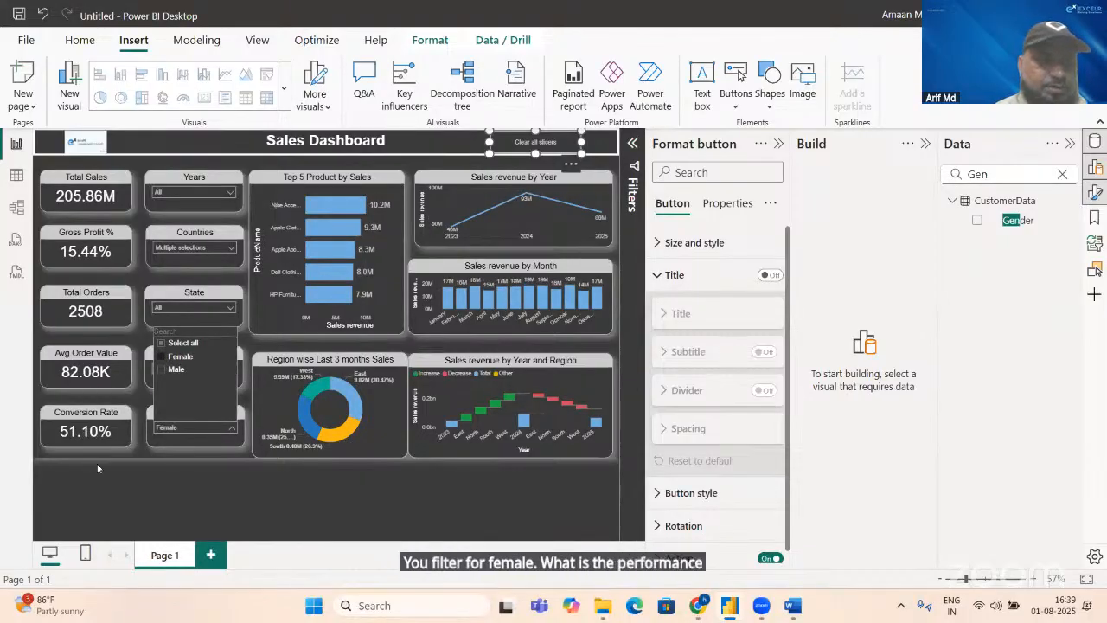
pyautogui.click(130, 454)
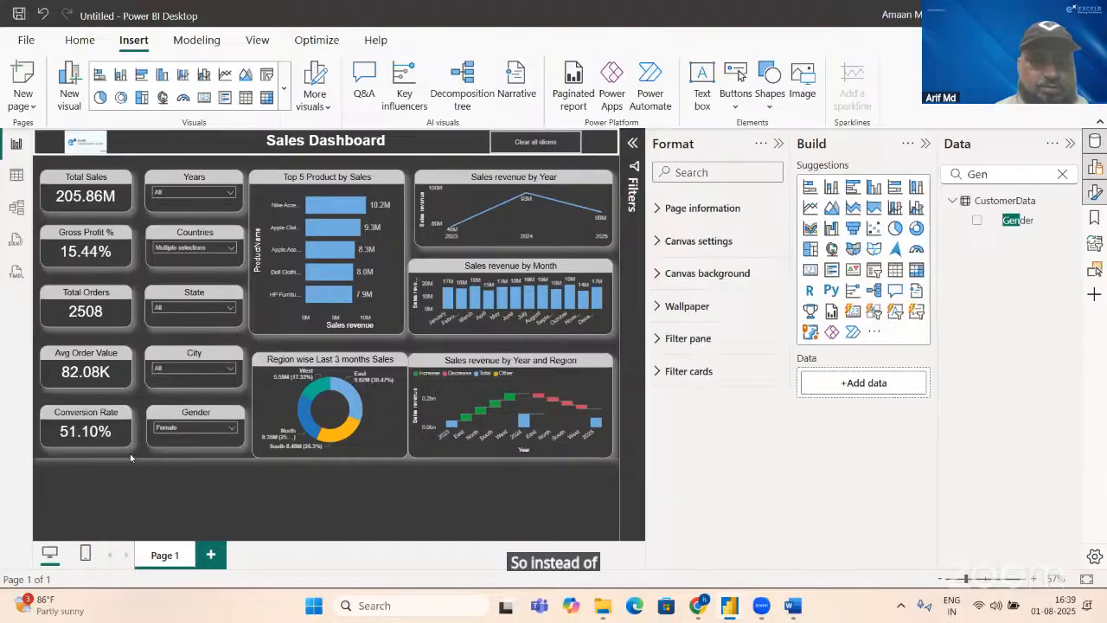
# Step: Reset every slicer on the Sales Dashboard using the Clear all slicers button in the header banner
pyautogui.keyDown('ctrl'); pyautogui.click(546, 147); pyautogui.keyUp('ctrl')
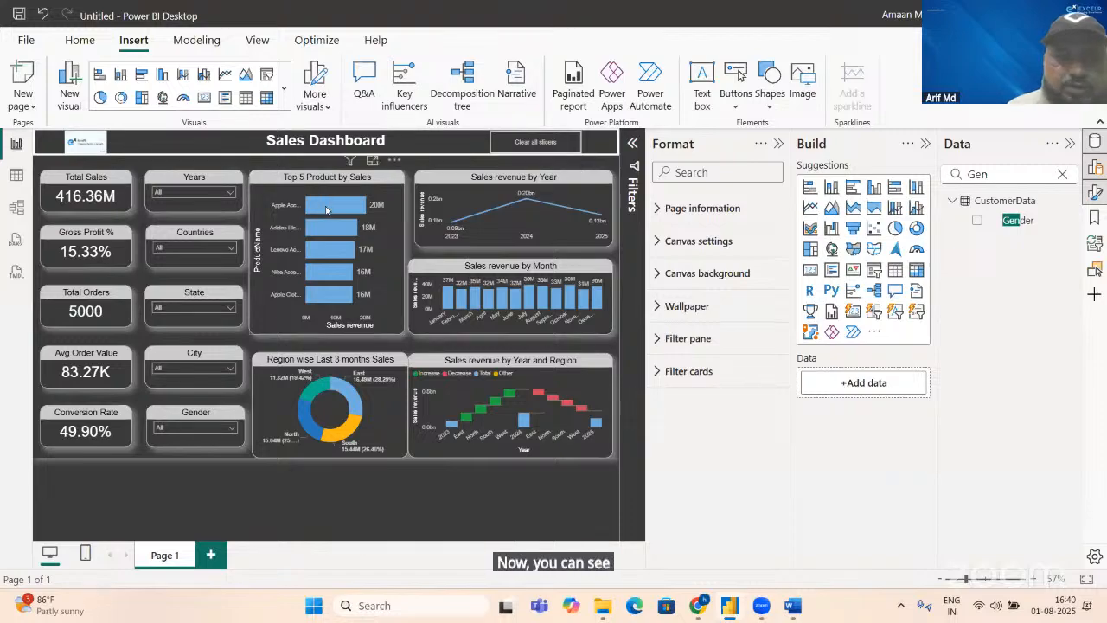
pyautogui.moveTo(326, 210)
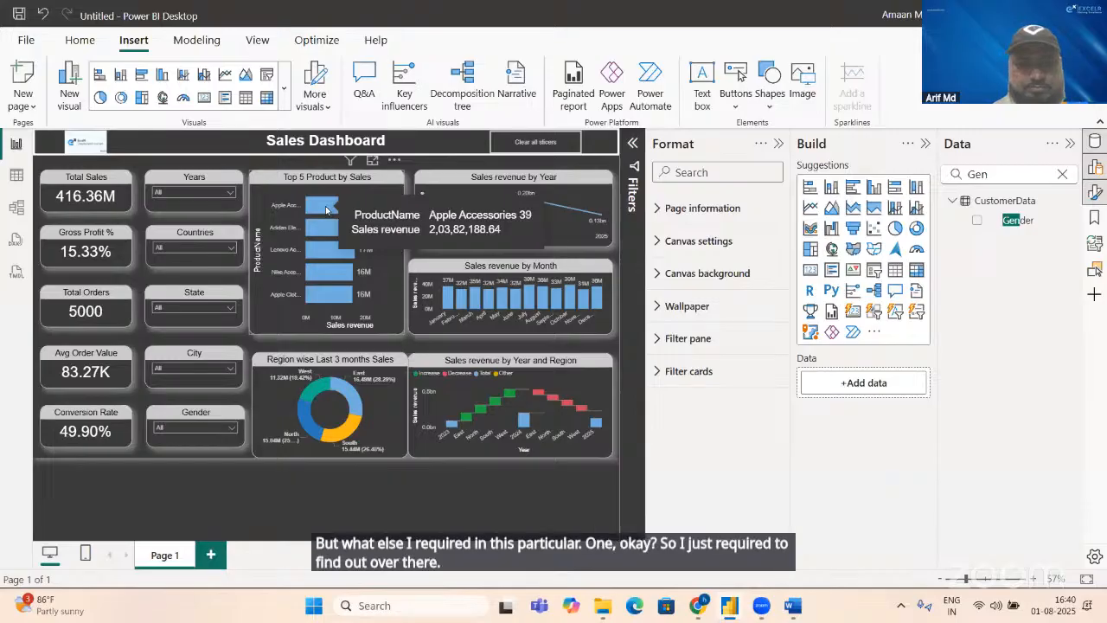
# Step: Examine the SalesData table and the distinct values of its Category column
pyautogui.click(15, 176)
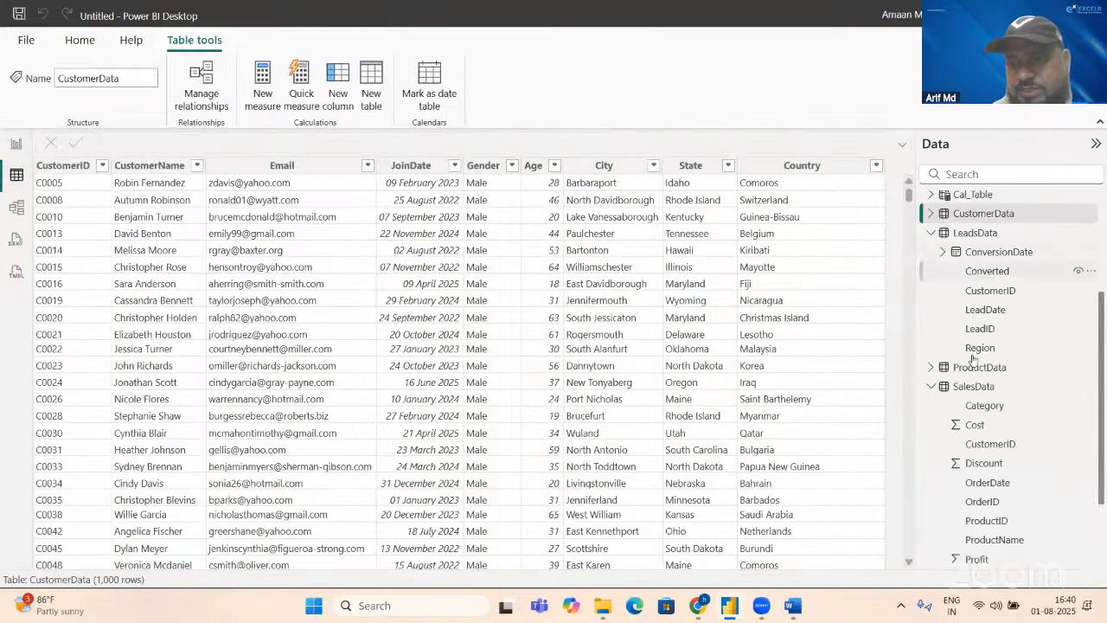
pyautogui.click(971, 387)
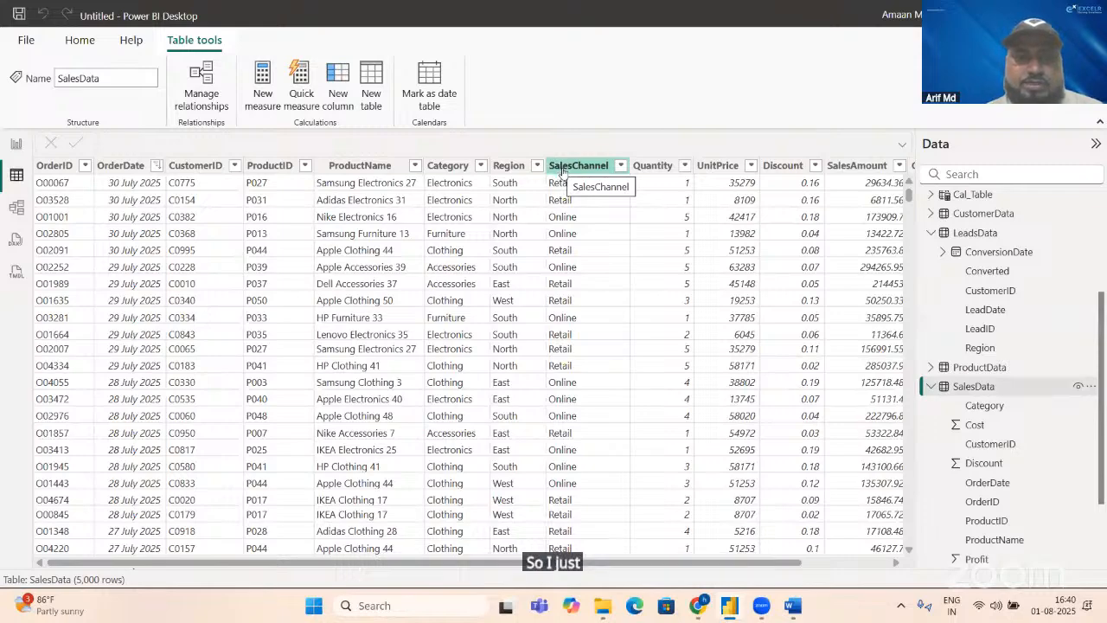
pyautogui.click(480, 166)
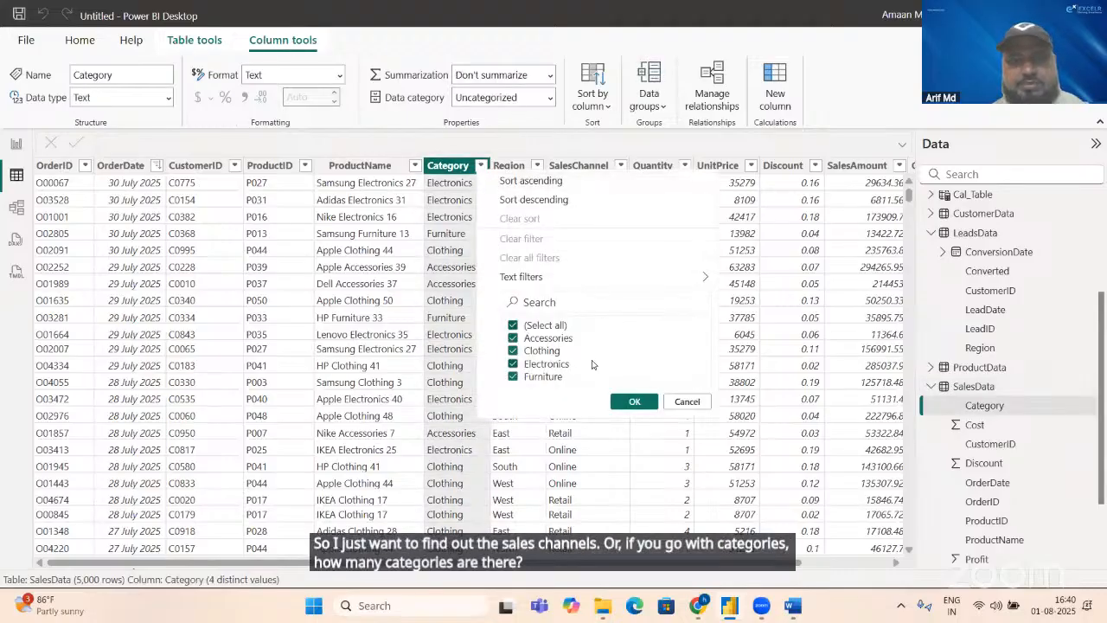
pyautogui.click(439, 295)
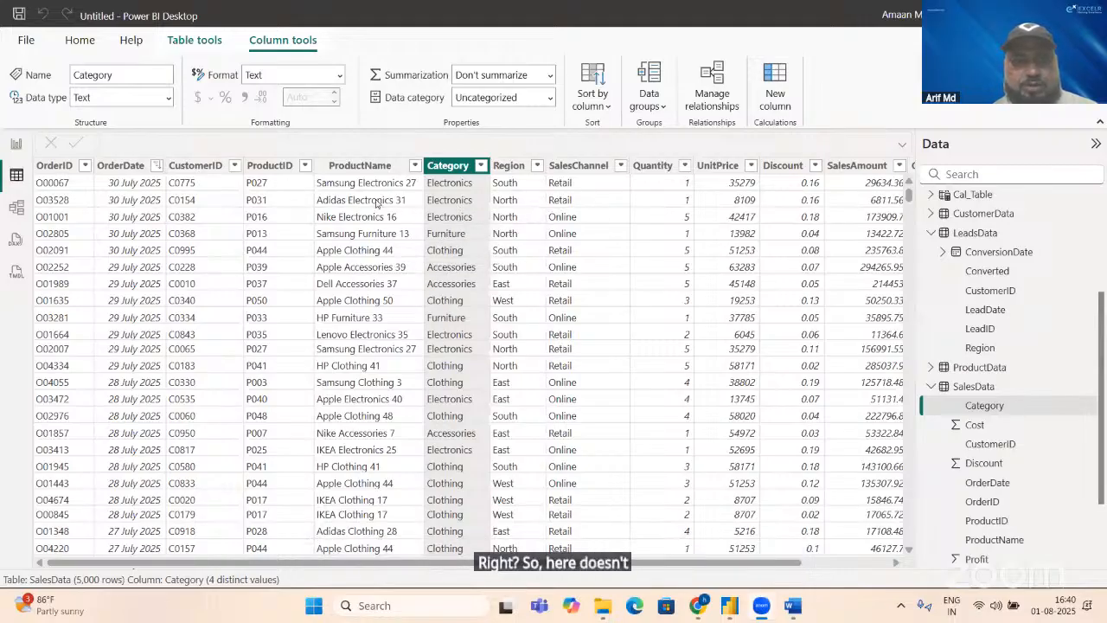
# Step: Filter the SalesData table's ProductName column to Adidas Accessories 2 only
pyautogui.click(415, 167)
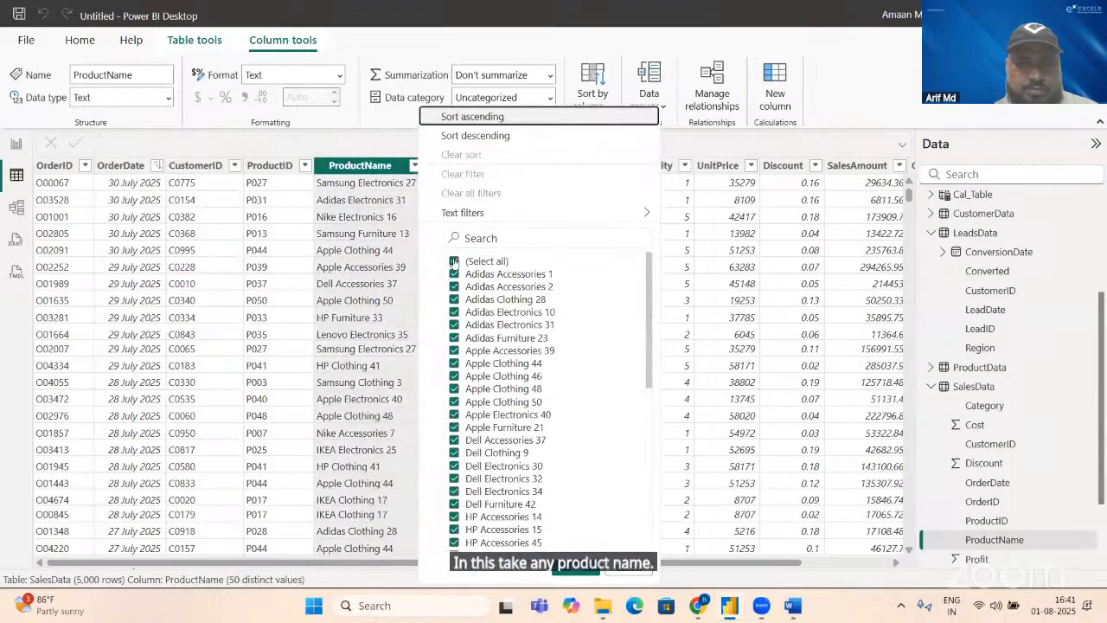
pyautogui.click(454, 261)
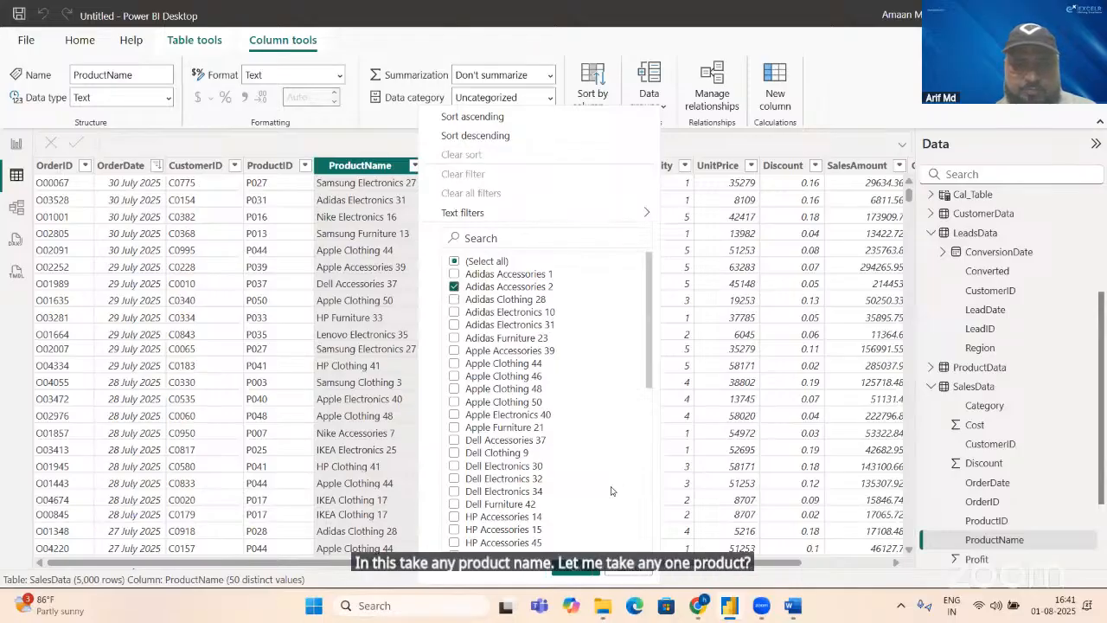
pyautogui.click(574, 567)
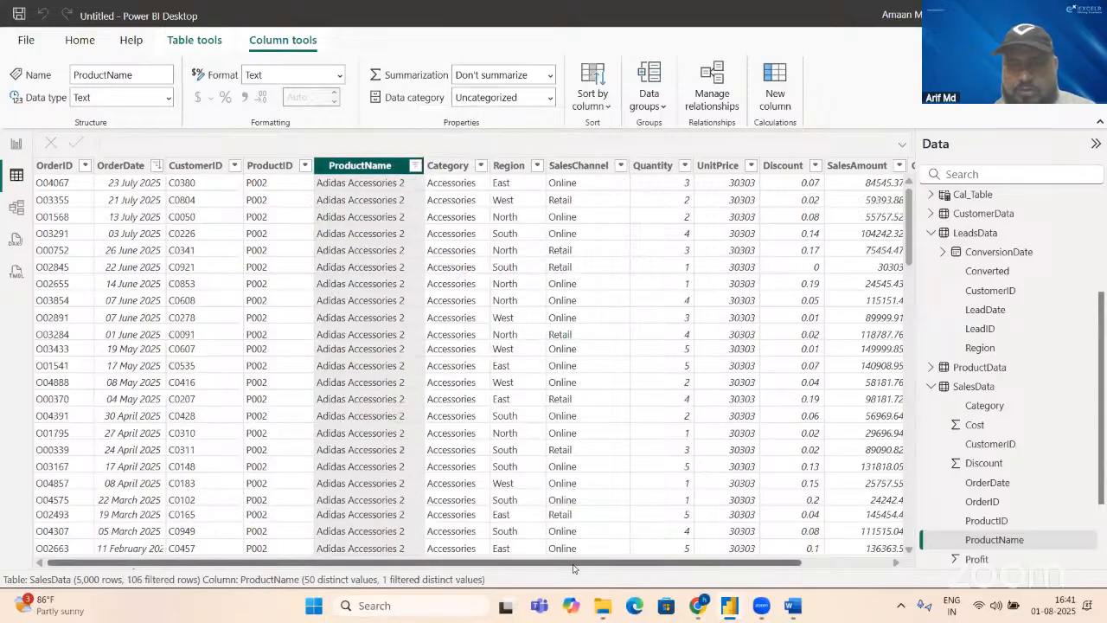
# Step: Check which Category, Region and SalesChannel values exist for the filtered product in SalesData
pyautogui.click(480, 167)
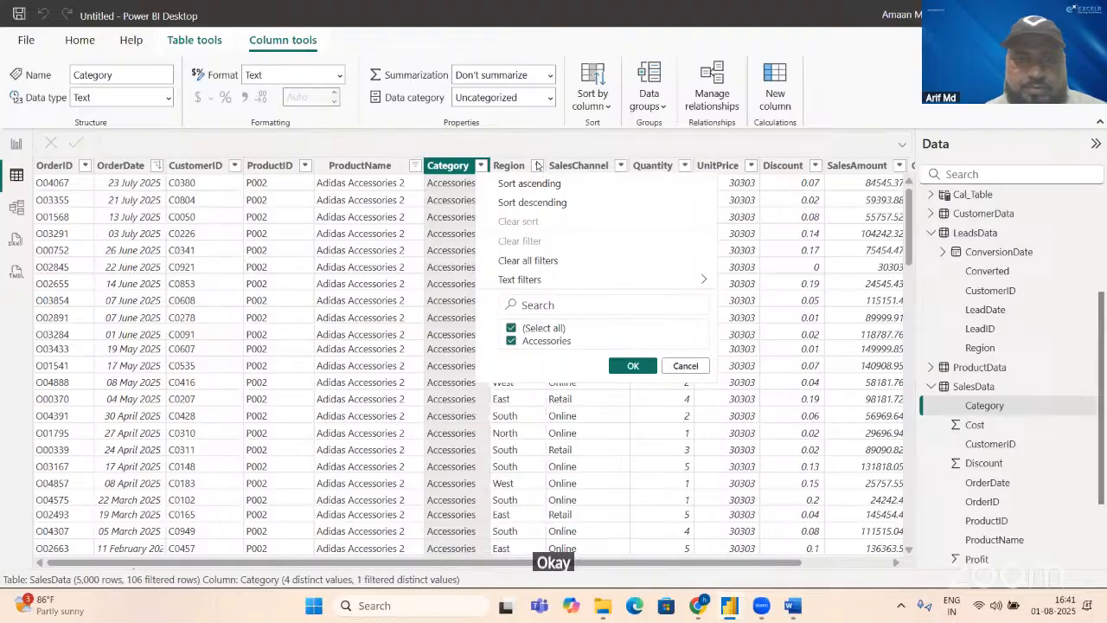
pyautogui.click(536, 166)
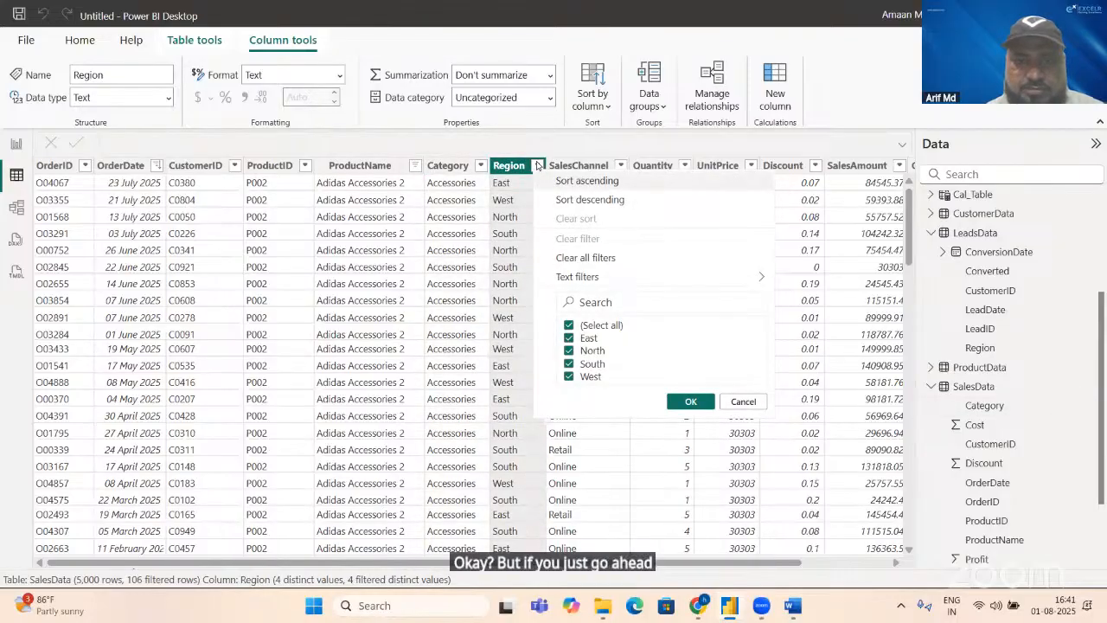
pyautogui.click(536, 165)
pyautogui.click(536, 165)
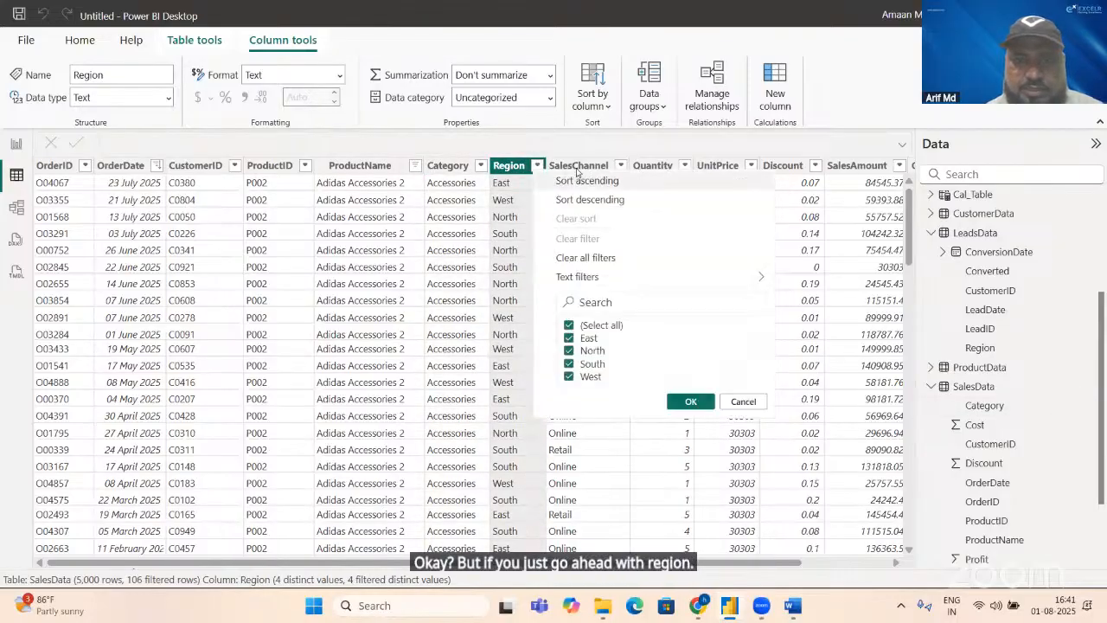
pyautogui.click(620, 166)
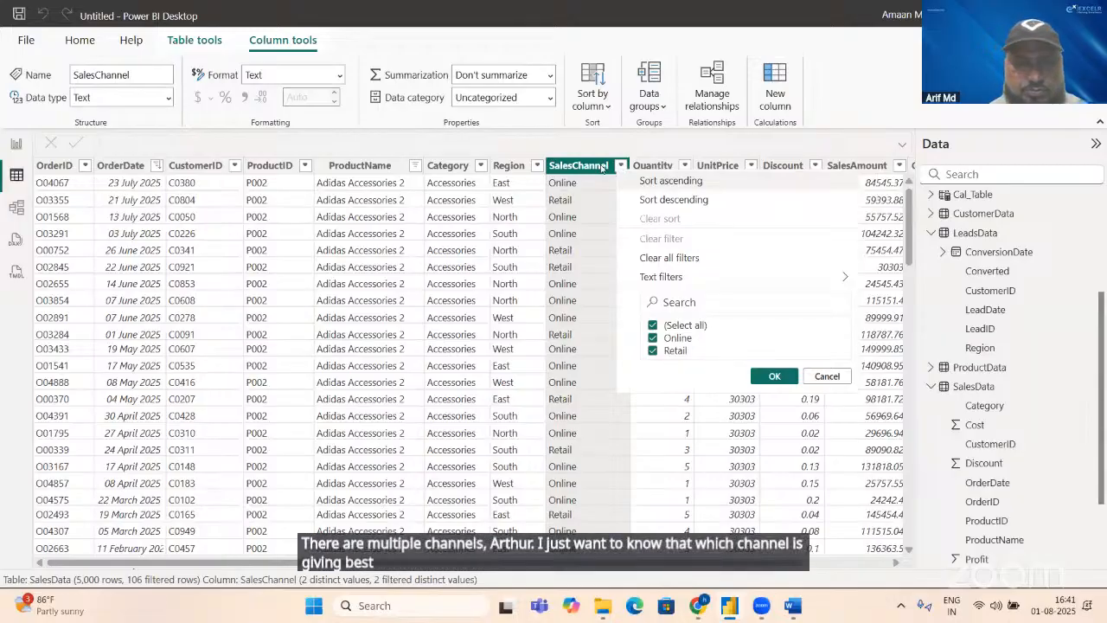
# Step: Clear all filters from the SalesData table
pyautogui.click(479, 165)
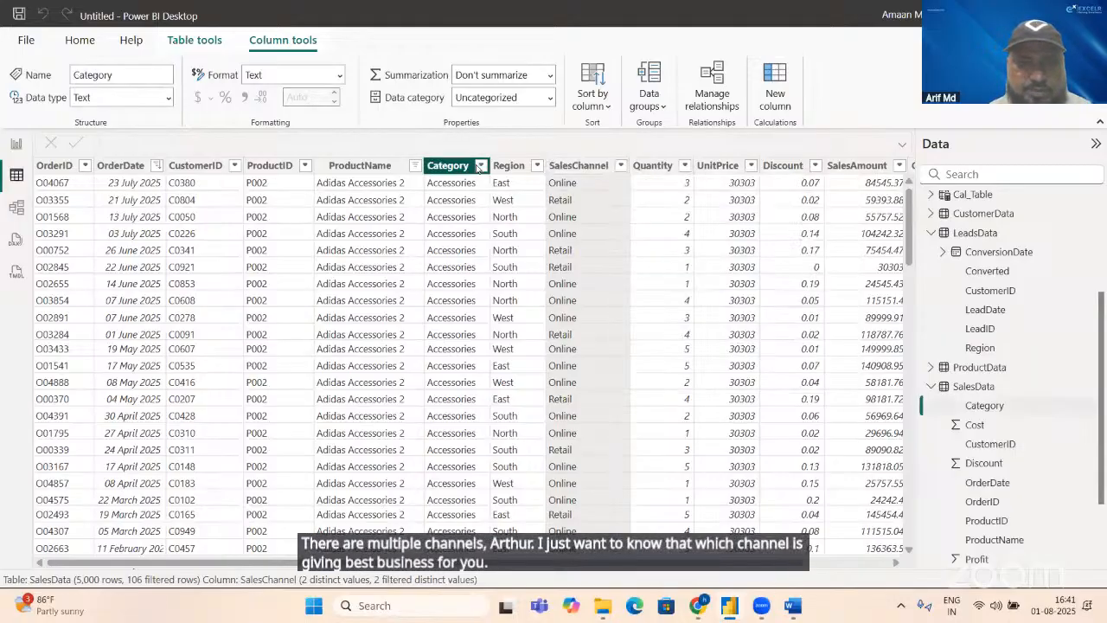
pyautogui.click(480, 165)
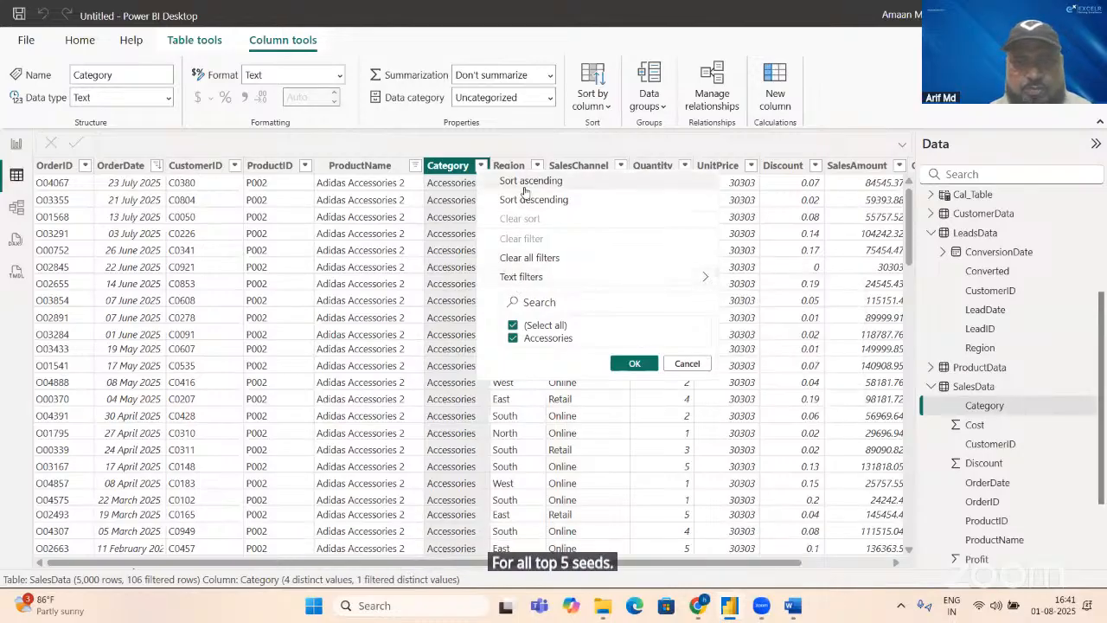
pyautogui.click(529, 258)
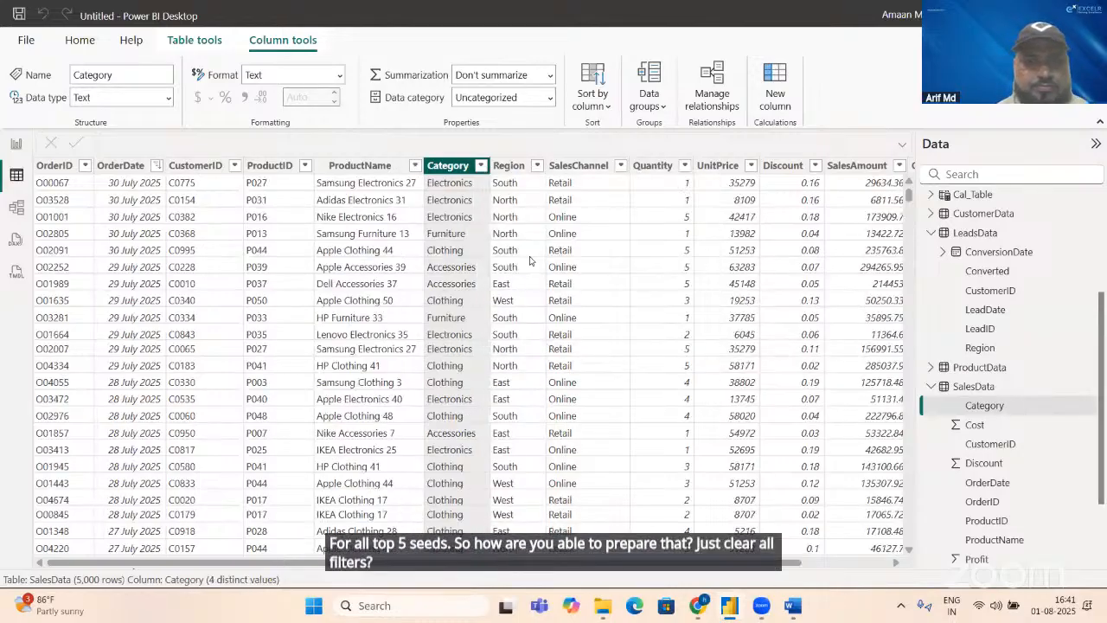
# Step: Add a new page to the report and set its page type to Tooltip
pyautogui.click(14, 144)
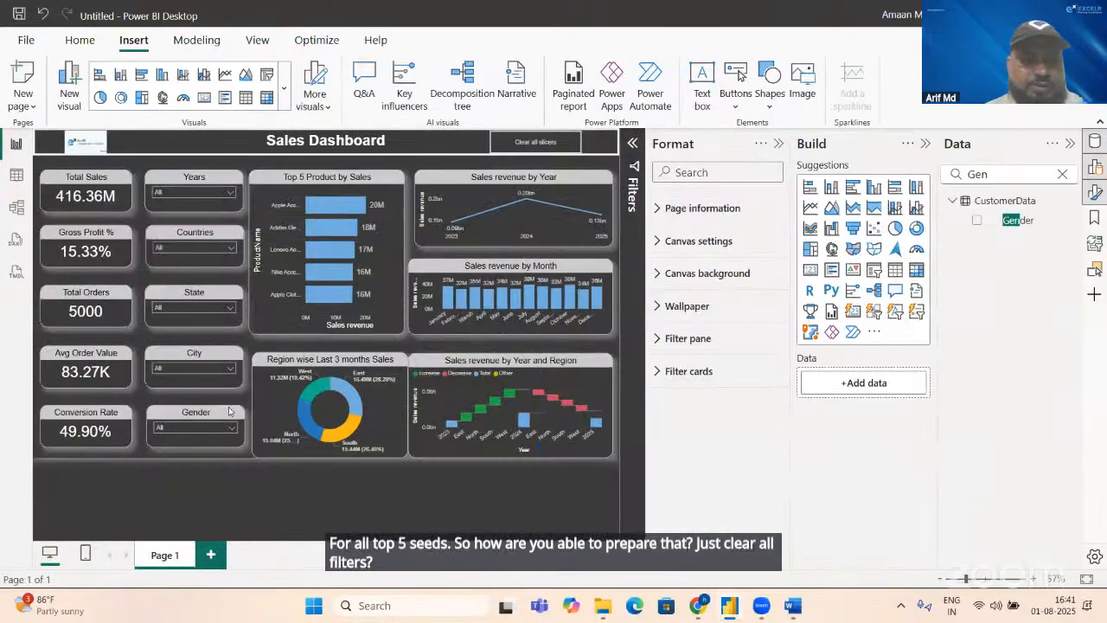
pyautogui.click(211, 554)
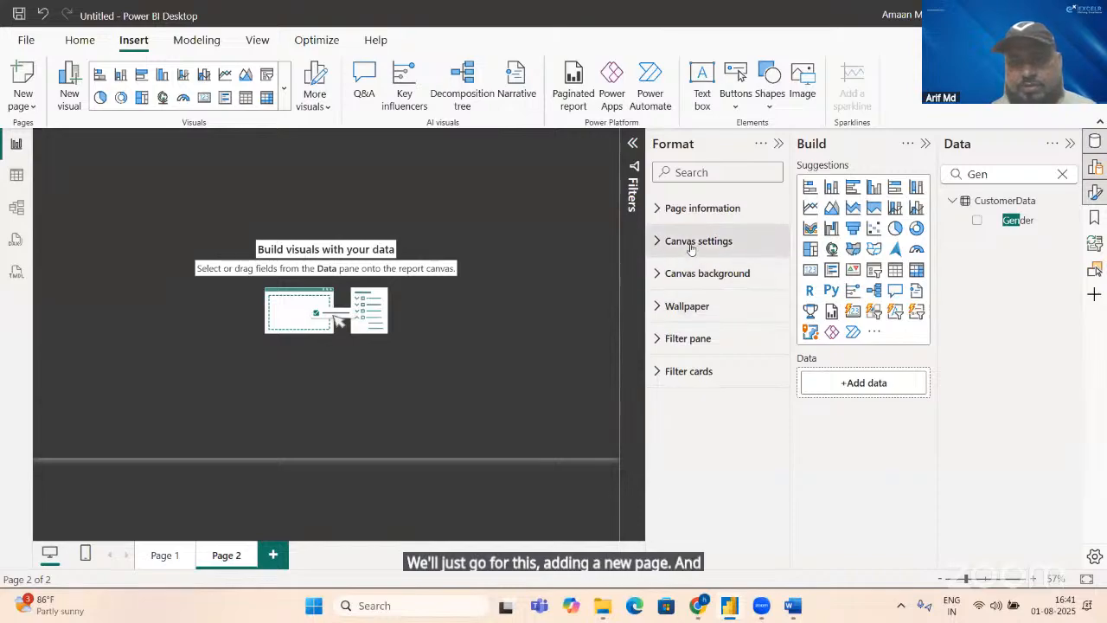
pyautogui.click(692, 209)
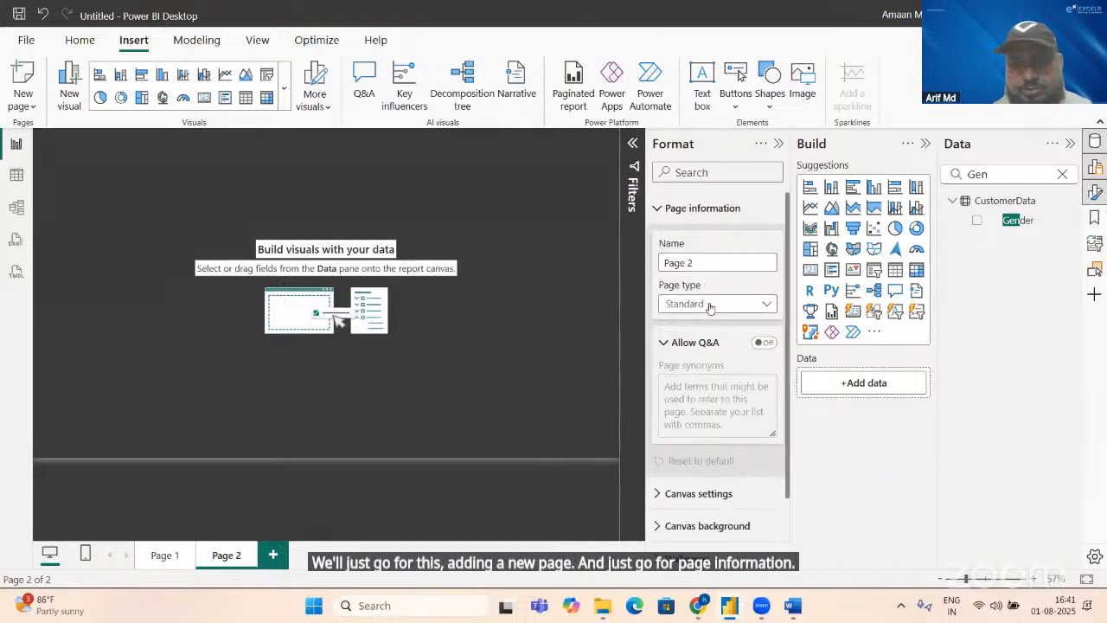
pyautogui.click(708, 305)
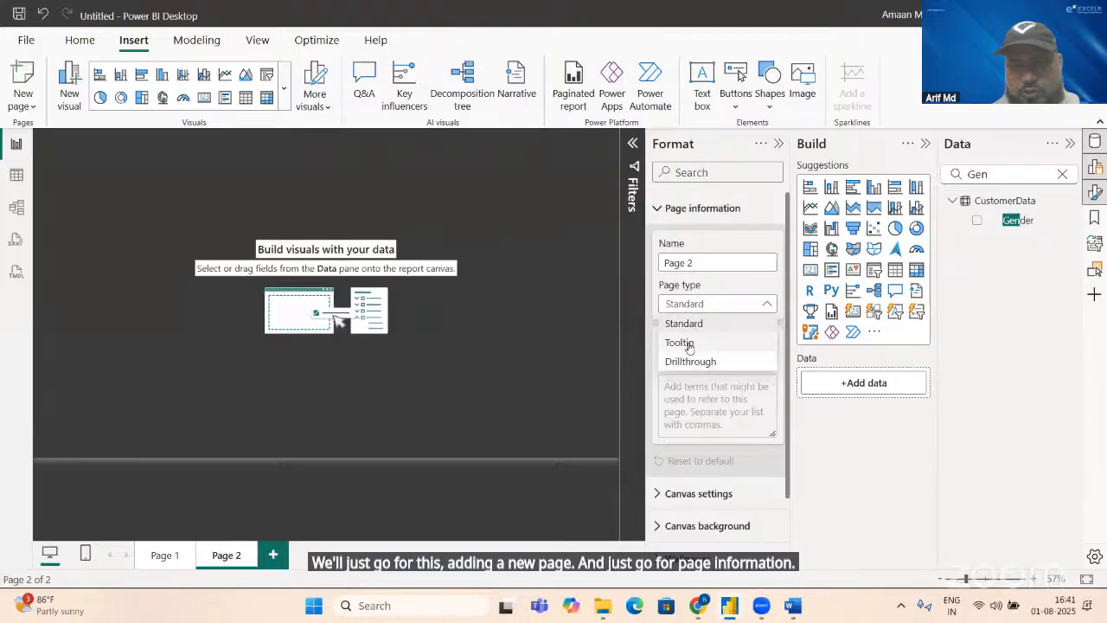
pyautogui.click(689, 342)
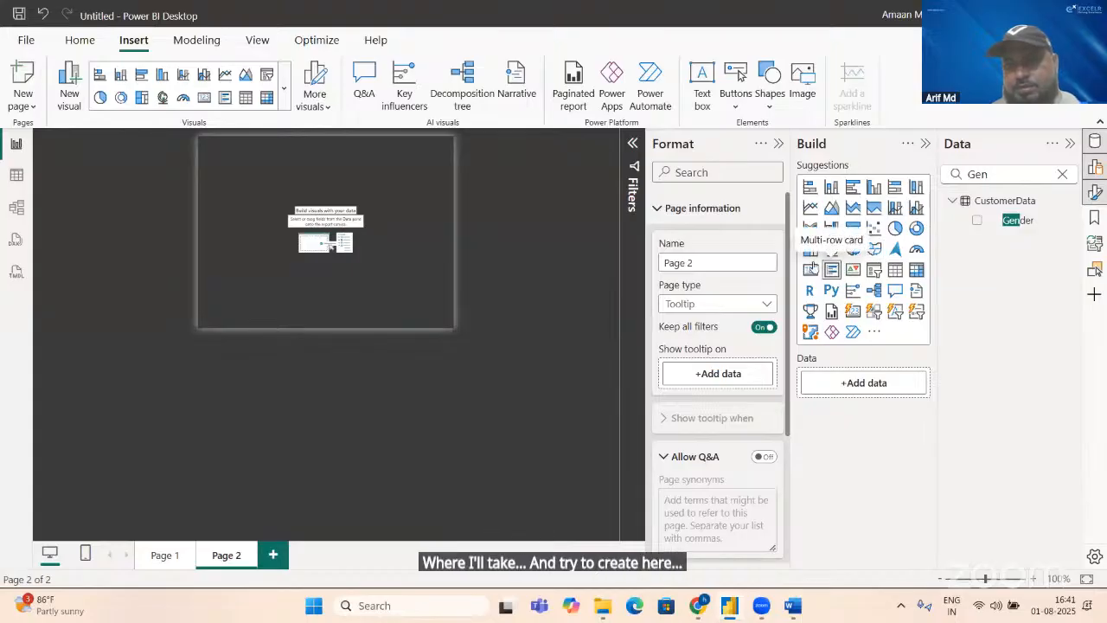
# Step: Insert a pie chart on the tooltip page and enlarge it to fill the page
pyautogui.click(896, 229)
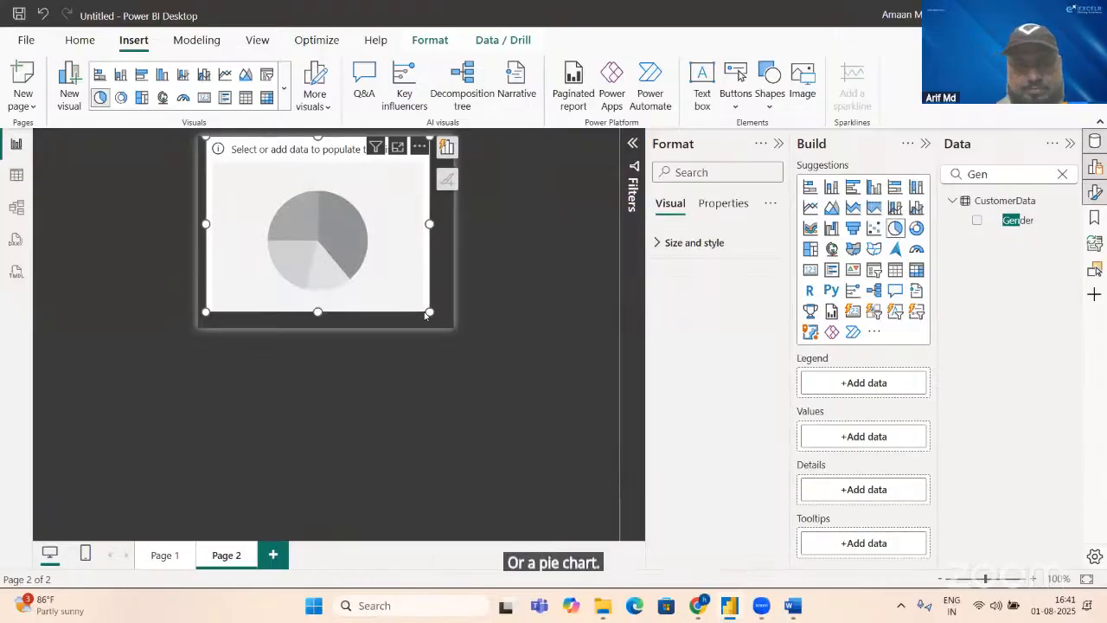
pyautogui.moveTo(424, 308); pyautogui.dragTo(452, 326)
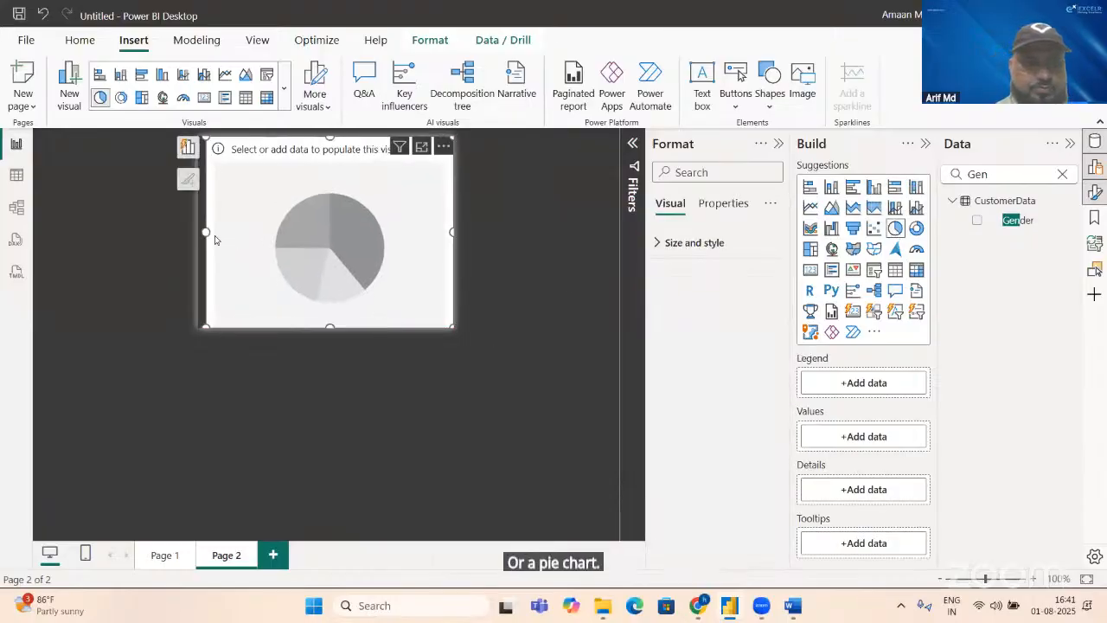
pyautogui.moveTo(205, 232); pyautogui.dragTo(199, 232)
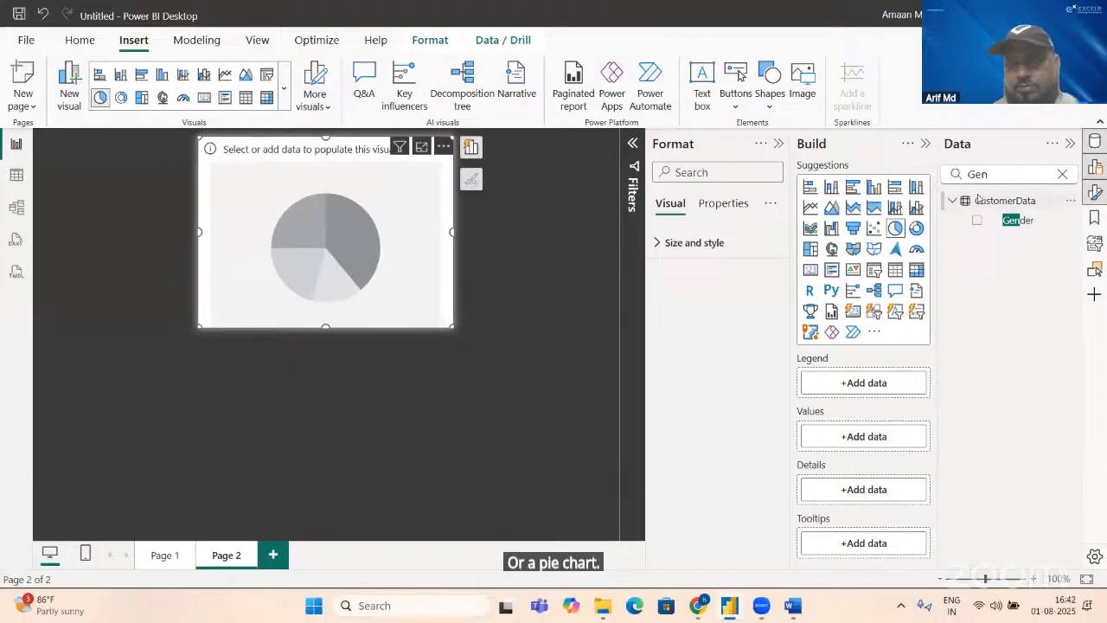
# Step: Search the data fields for "sal" and add the Sales revenue measure to the pie chart's values
pyautogui.click(999, 173)
pyautogui.press('BackSpace')
pyautogui.press('BackSpace')
pyautogui.press('BackSpace')
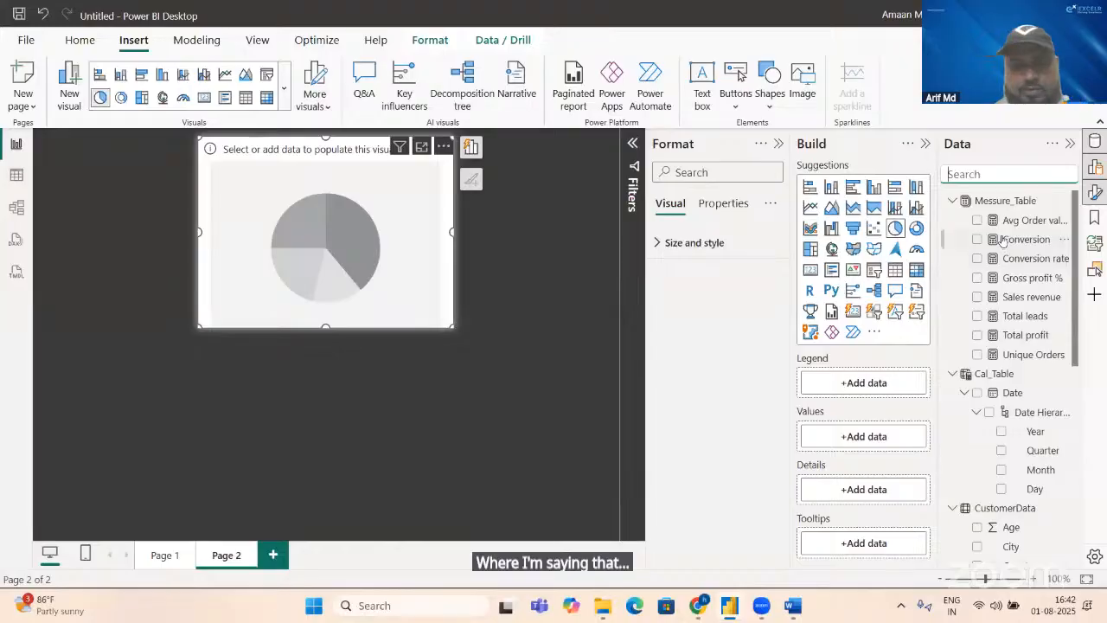
pyautogui.write('sal')
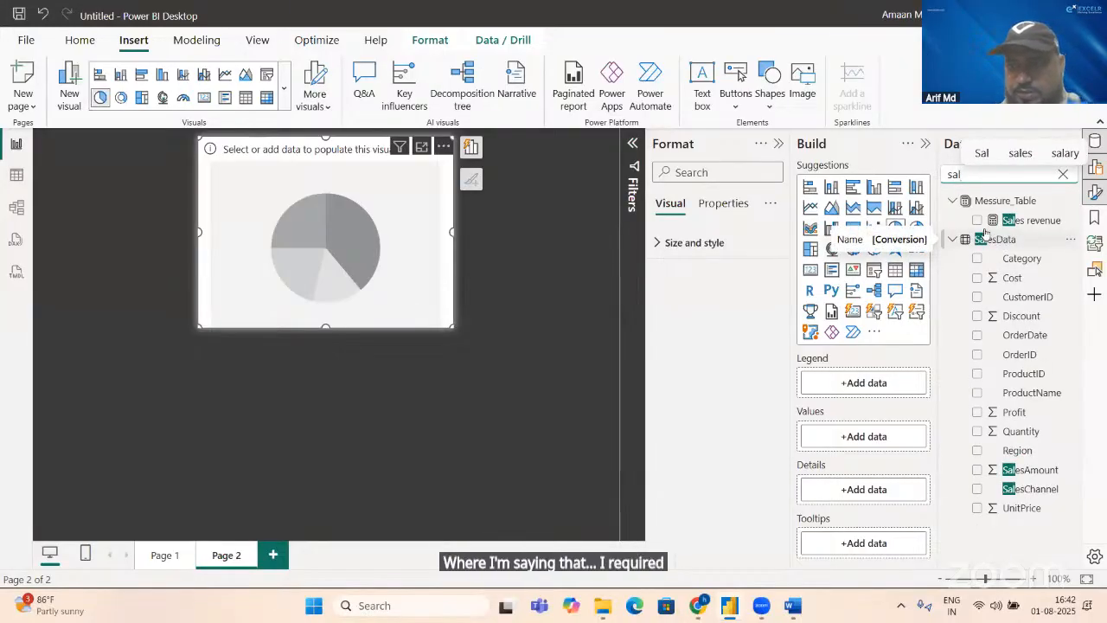
pyautogui.click(977, 221)
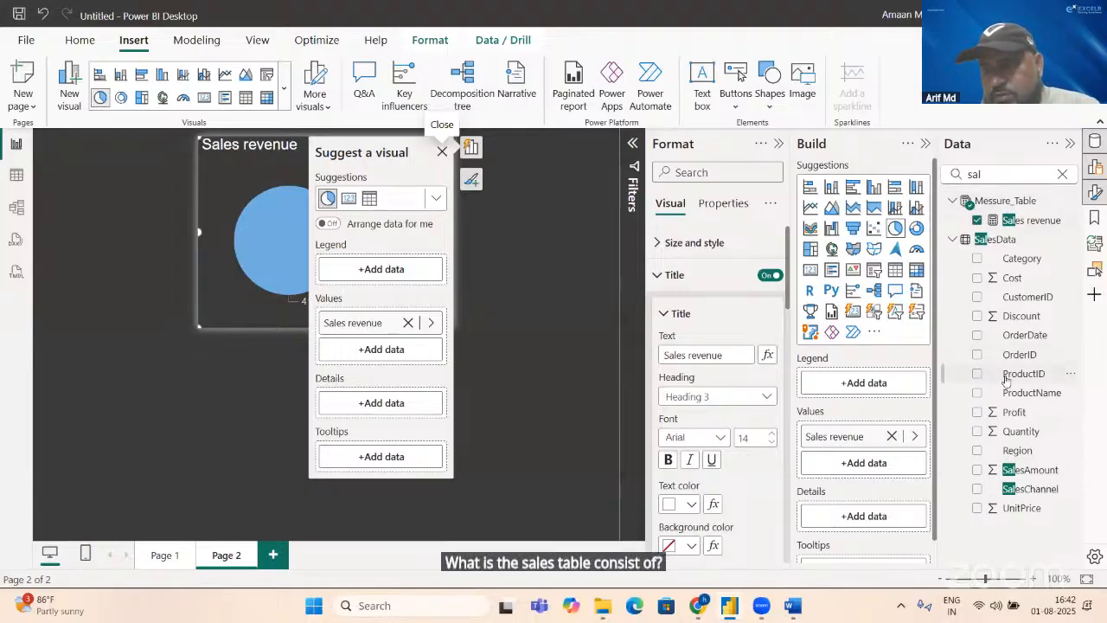
pyautogui.click(977, 259)
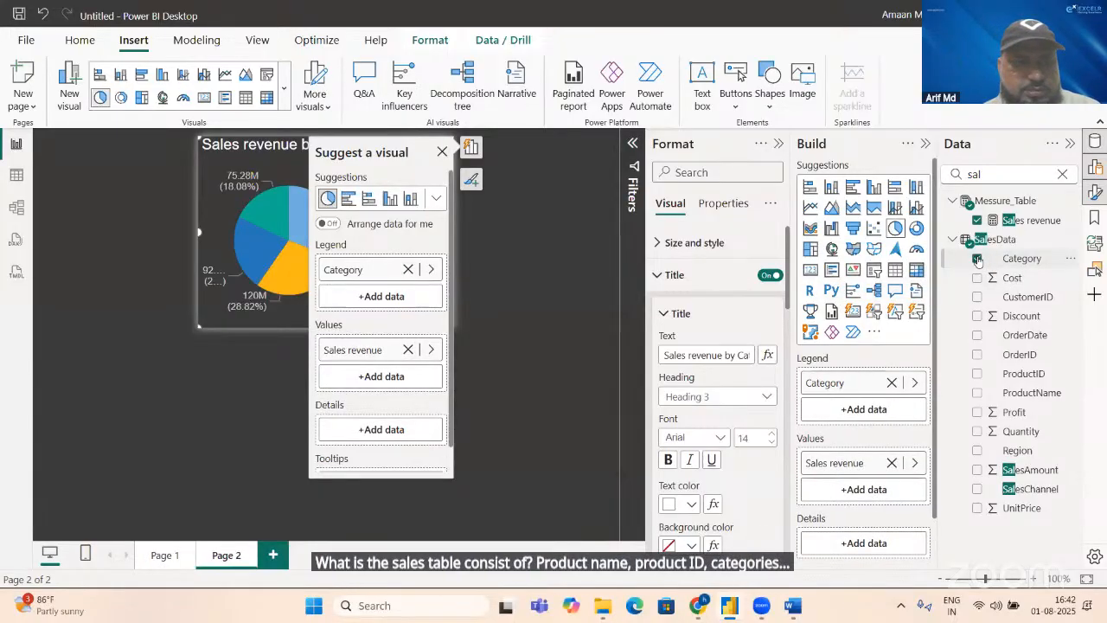
pyautogui.click(228, 354)
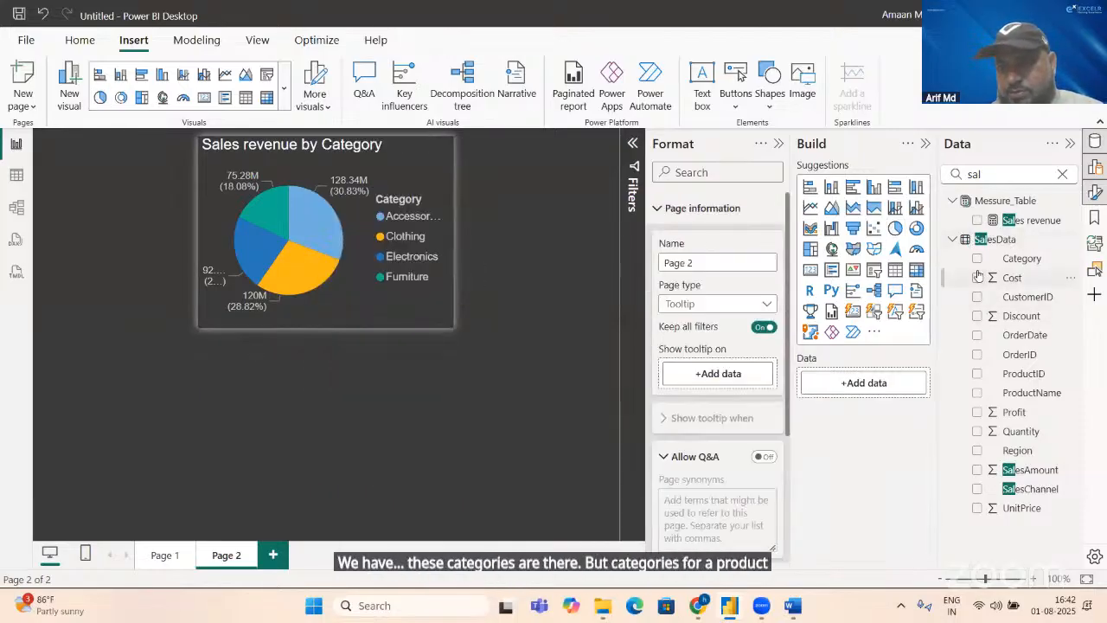
pyautogui.click(414, 322)
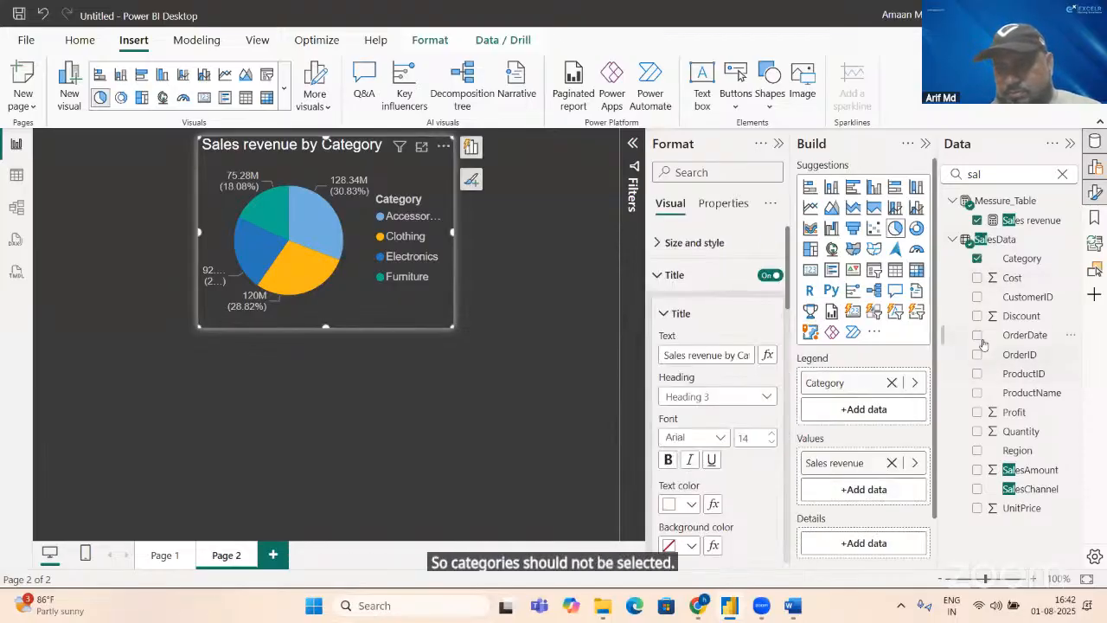
pyautogui.click(977, 260)
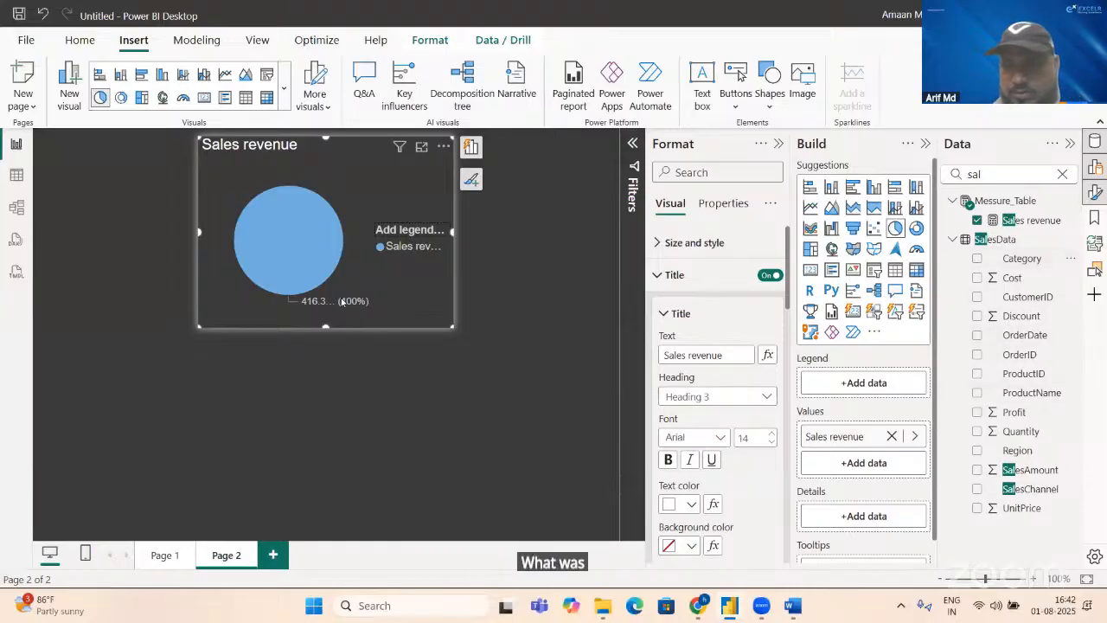
# Step: Check the field name in the SalesData table and add SalesChannel as the pie chart's legend
pyautogui.click(15, 176)
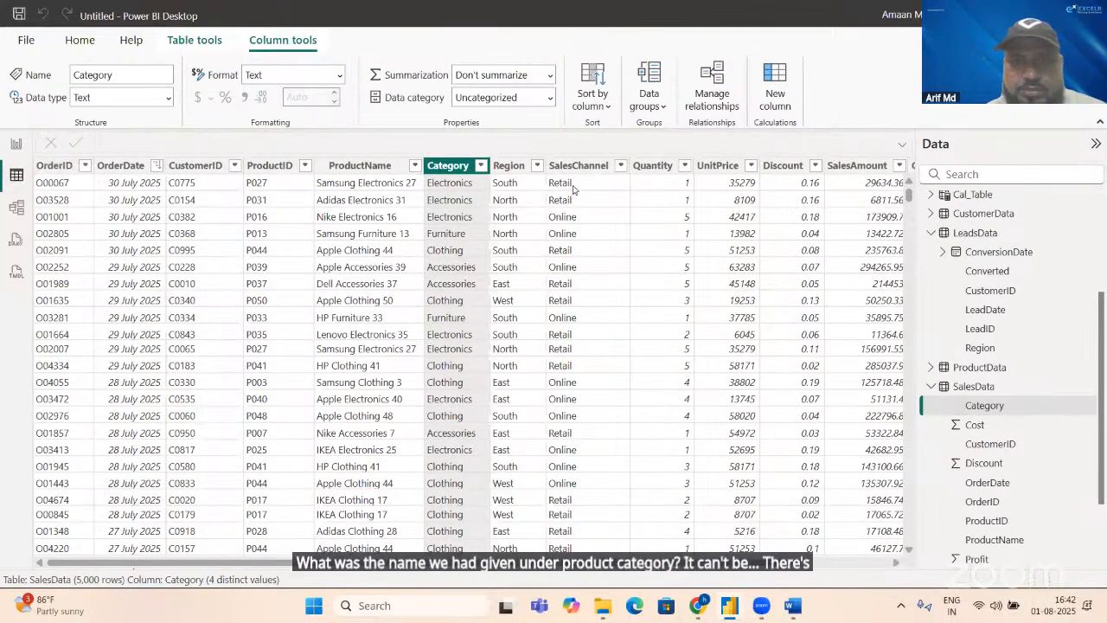
pyautogui.click(16, 145)
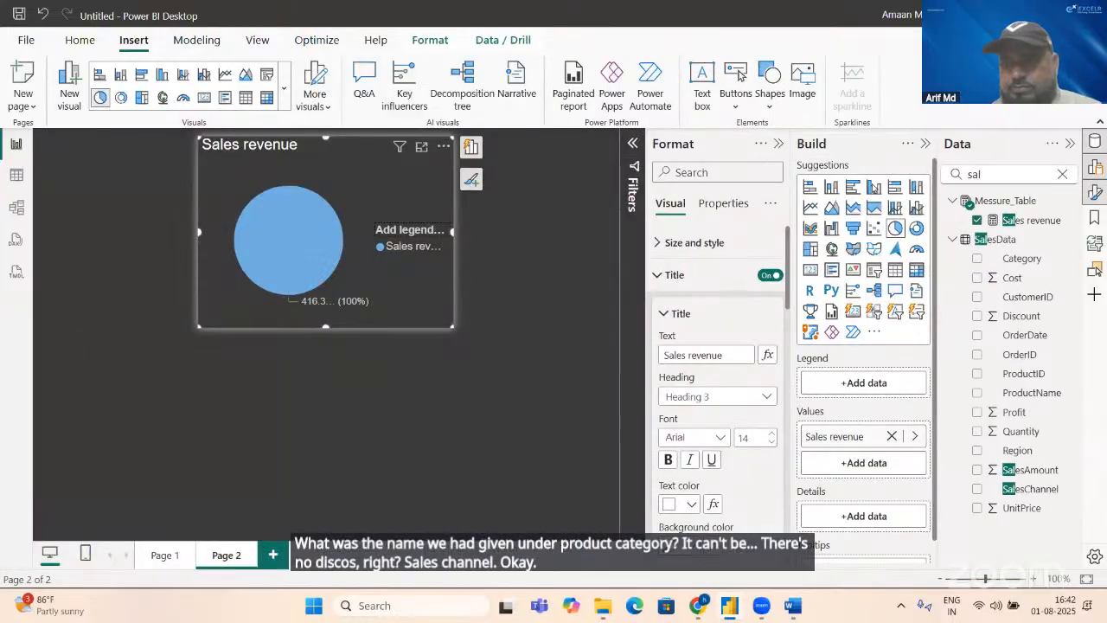
pyautogui.click(978, 488)
pyautogui.click(470, 147)
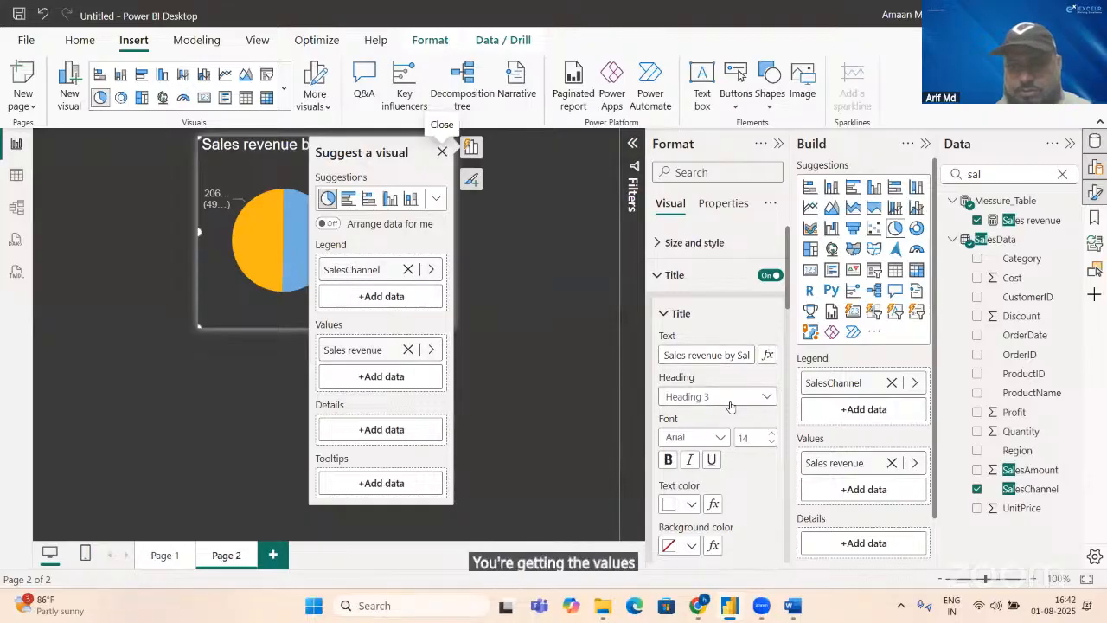
# Step: Set the font size of the pie chart's title to 12
pyautogui.click(755, 434)
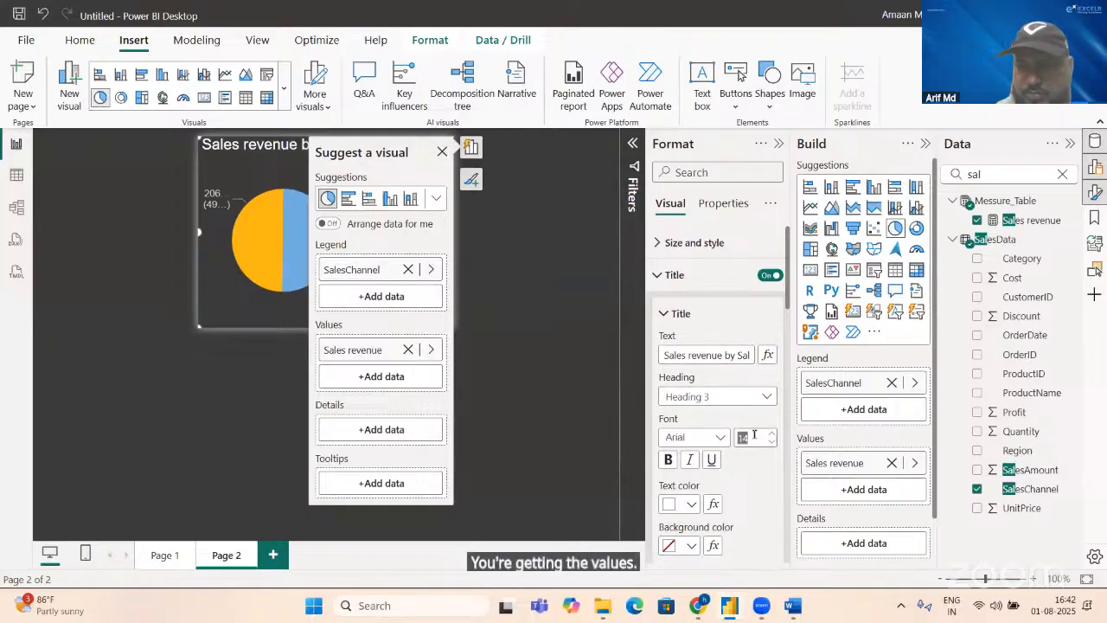
pyautogui.write('1')
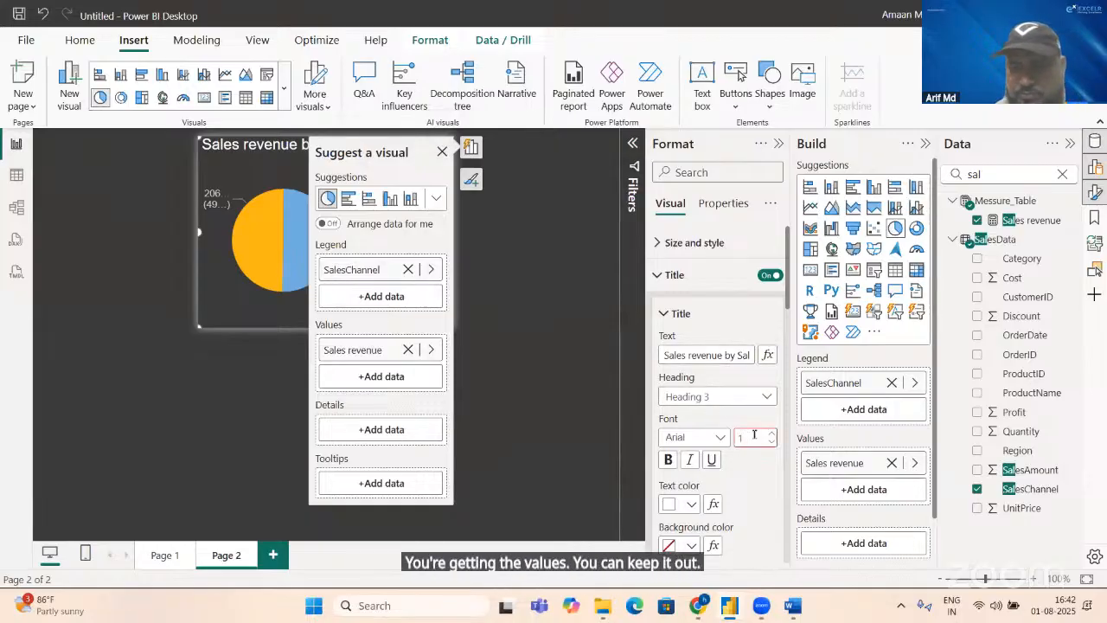
pyautogui.write('4')
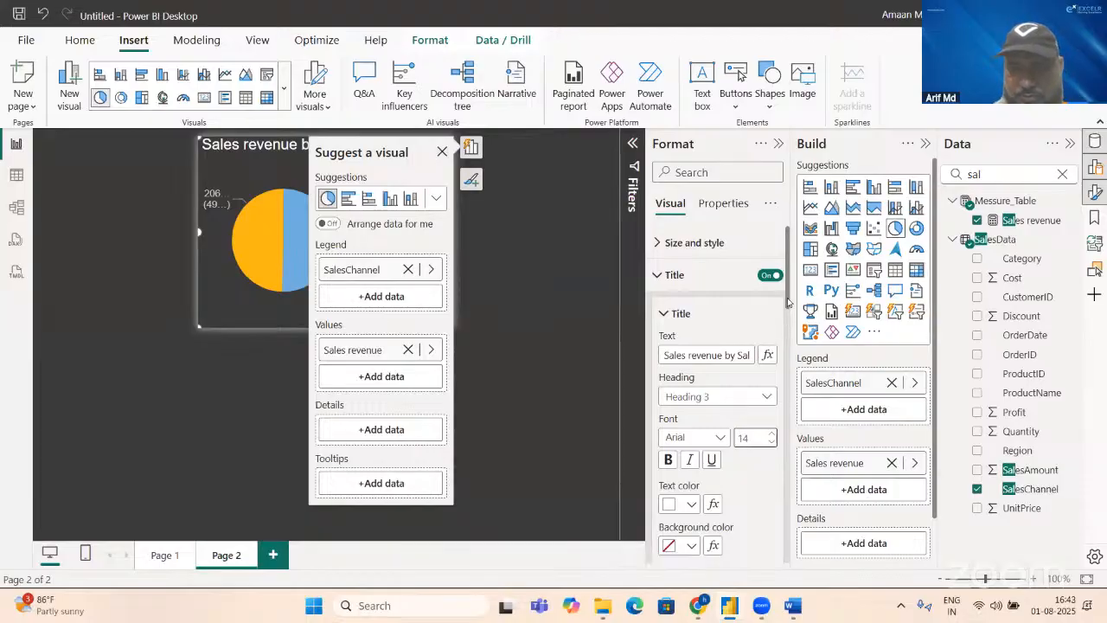
pyautogui.scroll(-5, 788, 320)
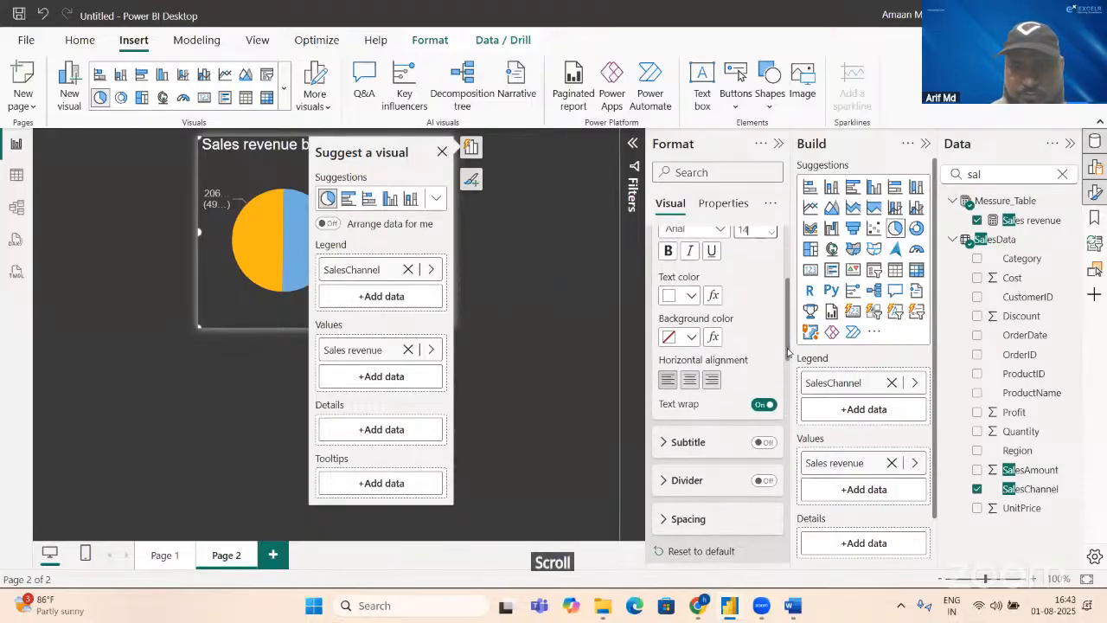
pyautogui.press('BackSpace')
pyautogui.press('BackSpace')
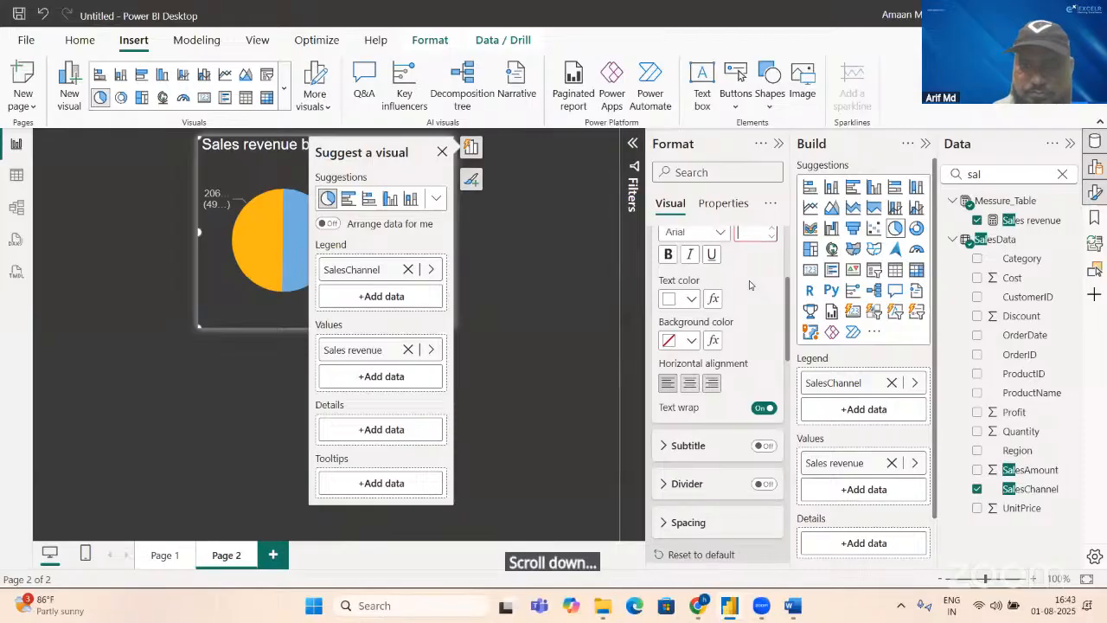
# Step: Give the pie chart's title black text on a white background and center it horizontally
pyautogui.click(683, 299)
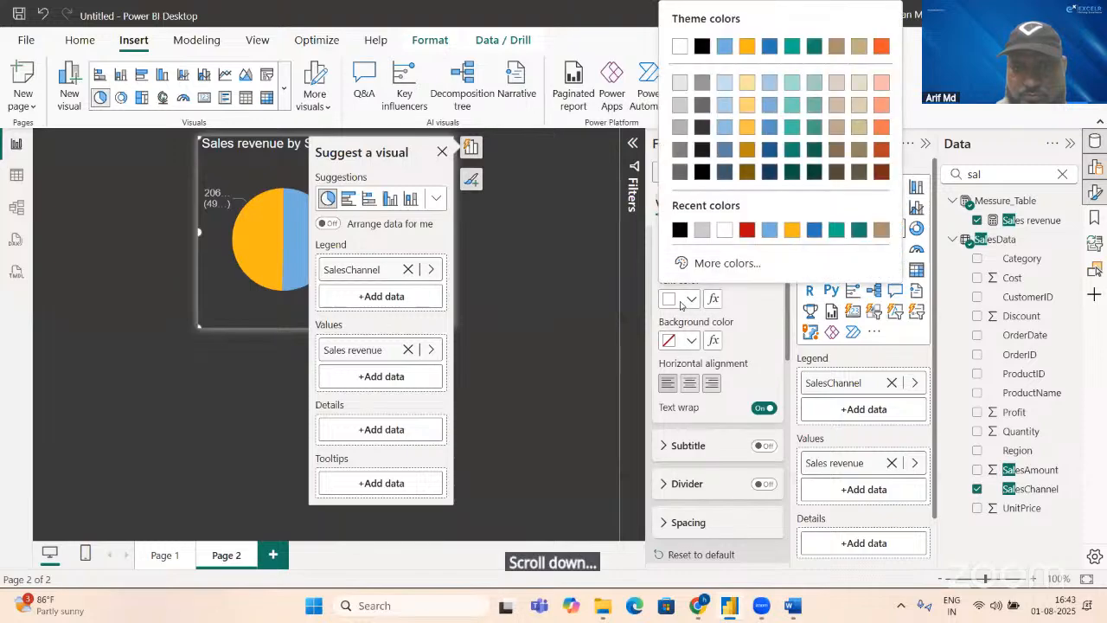
pyautogui.click(680, 229)
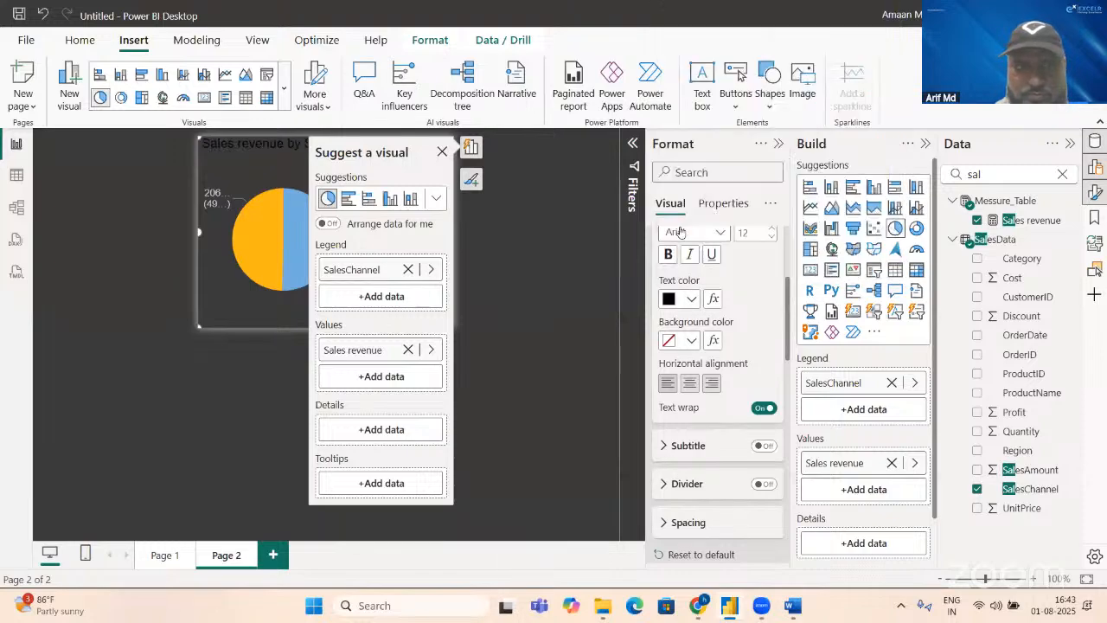
pyautogui.click(691, 340)
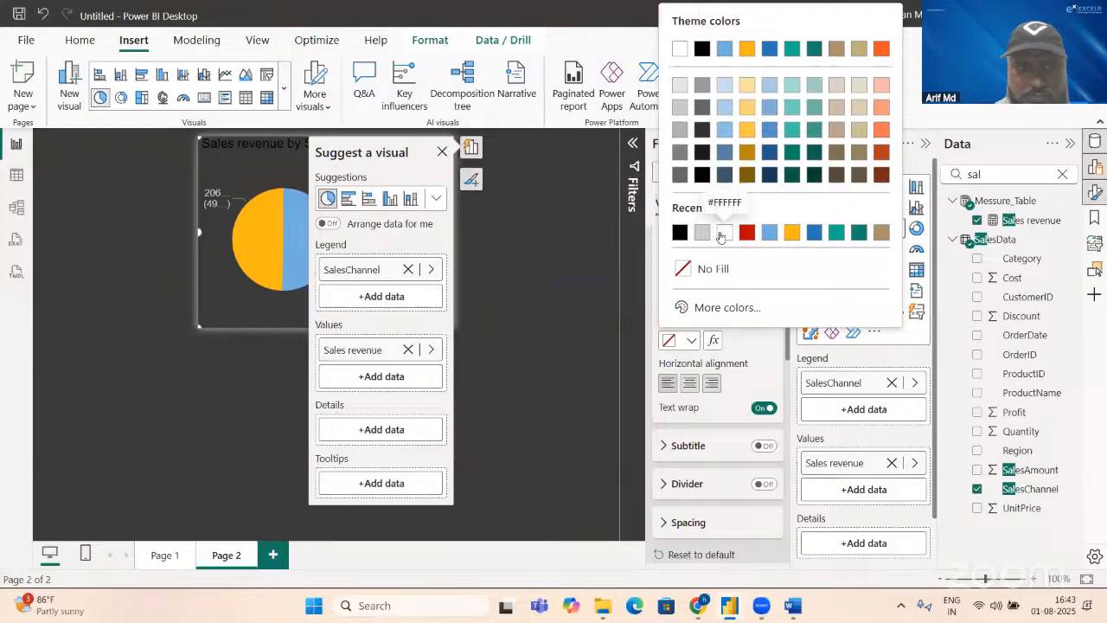
pyautogui.click(693, 230)
pyautogui.click(684, 387)
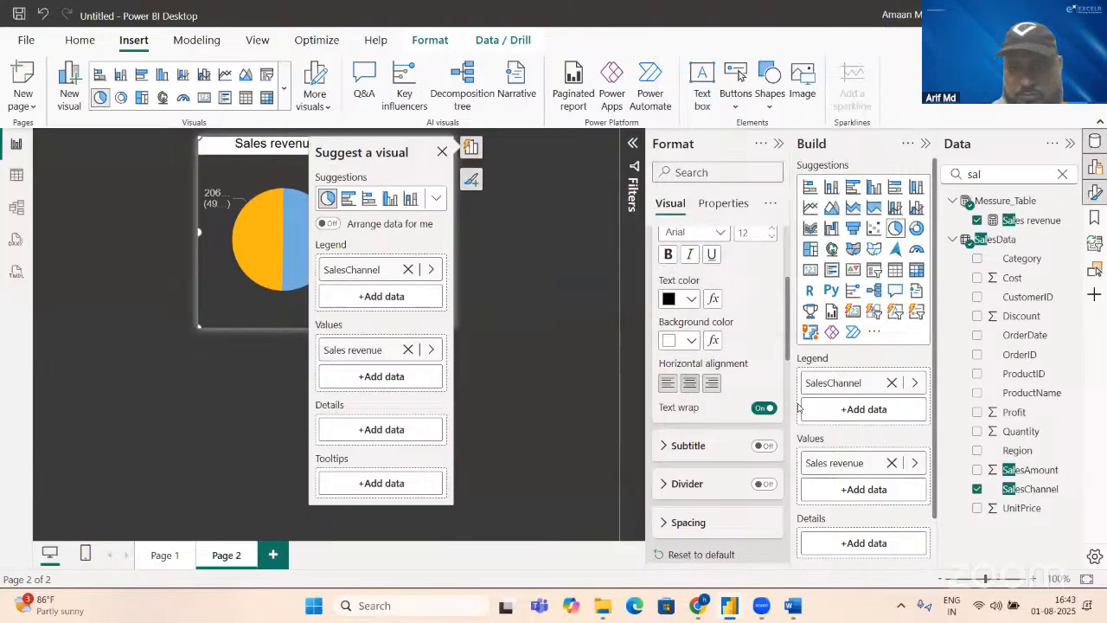
# Step: Set the position of the pie chart's detail labels to Inside
pyautogui.scroll(-5, 787, 373)
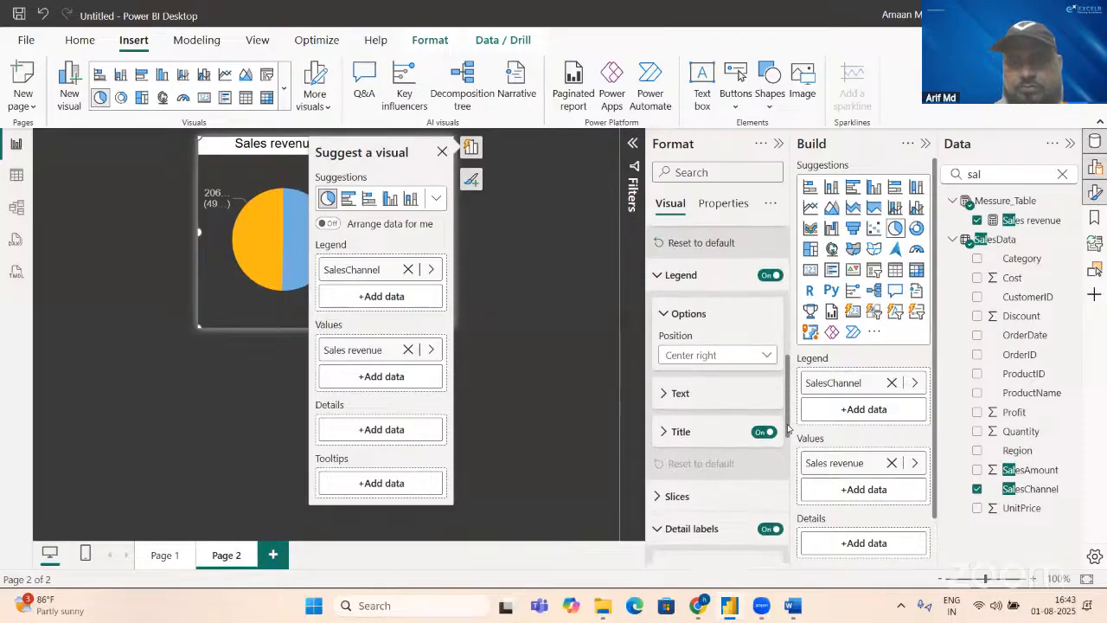
pyautogui.scroll(-3, 788, 432)
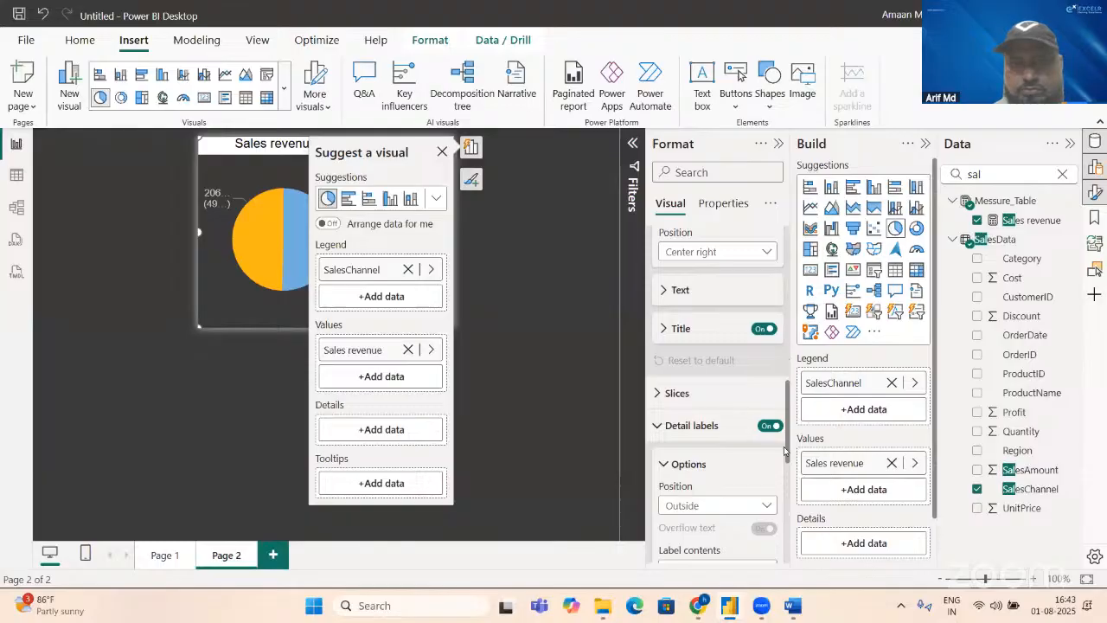
pyautogui.click(723, 509)
pyautogui.click(679, 446)
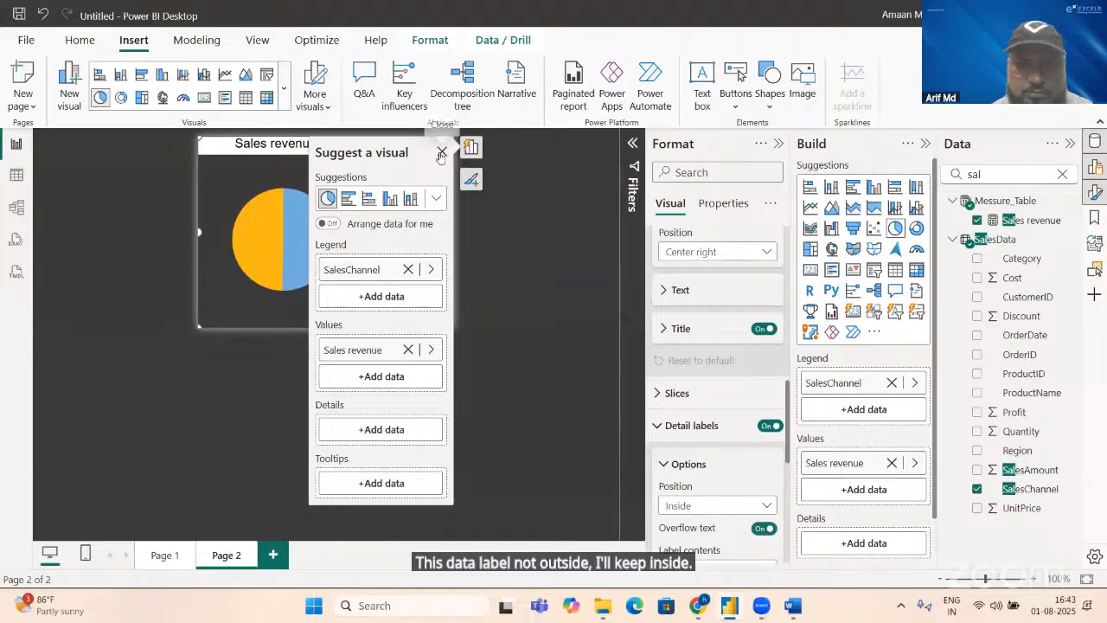
# Step: Close the visual suggestions covering the pie chart and turn off the chart's legend
pyautogui.click(470, 149)
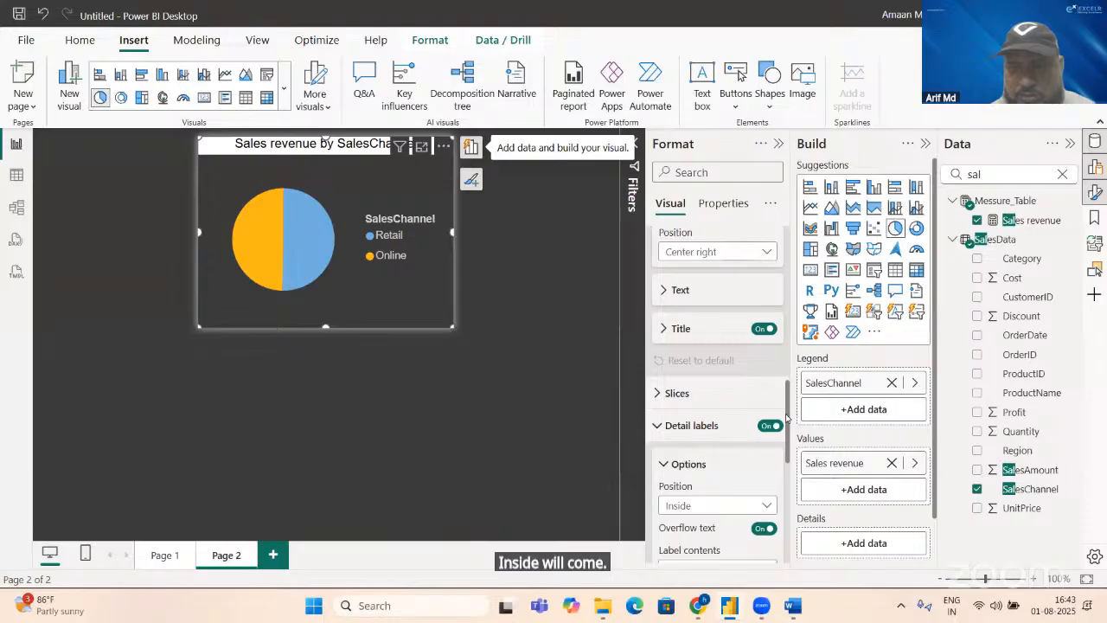
pyautogui.moveTo(786, 444); pyautogui.dragTo(768, 489)
pyautogui.scroll(-3, 768, 489)
pyautogui.scroll(2, 767, 503)
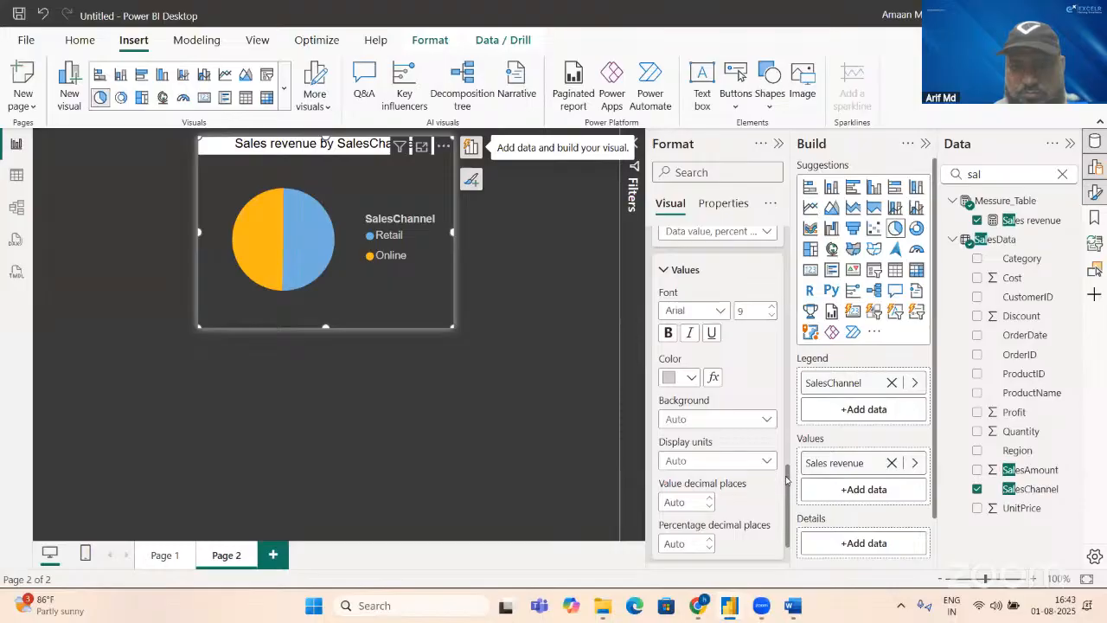
pyautogui.moveTo(787, 480); pyautogui.dragTo(781, 351)
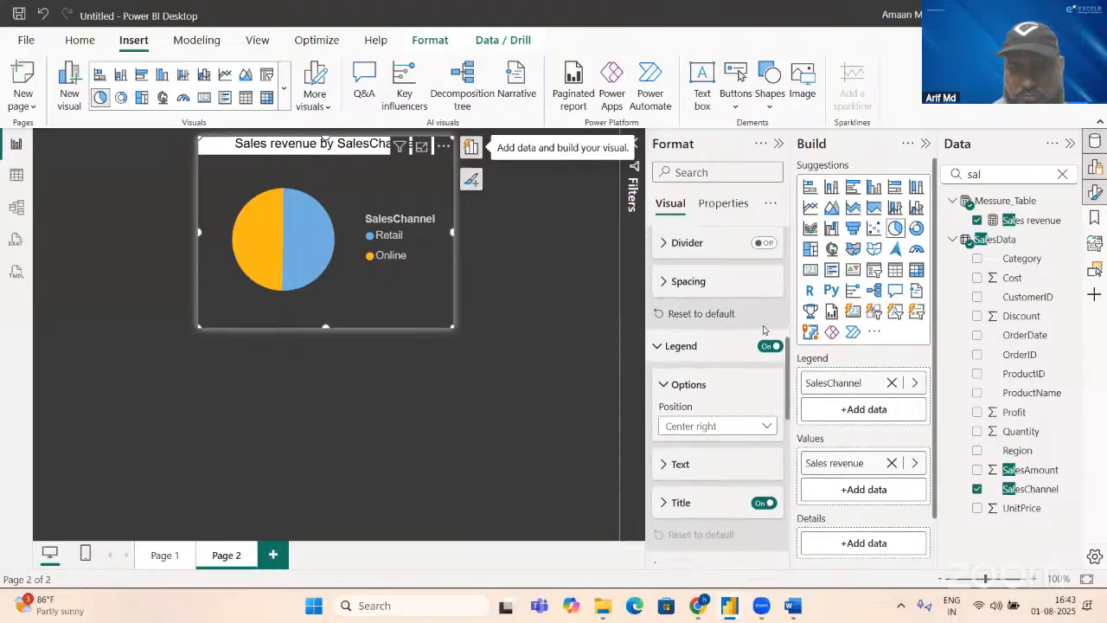
pyautogui.click(765, 347)
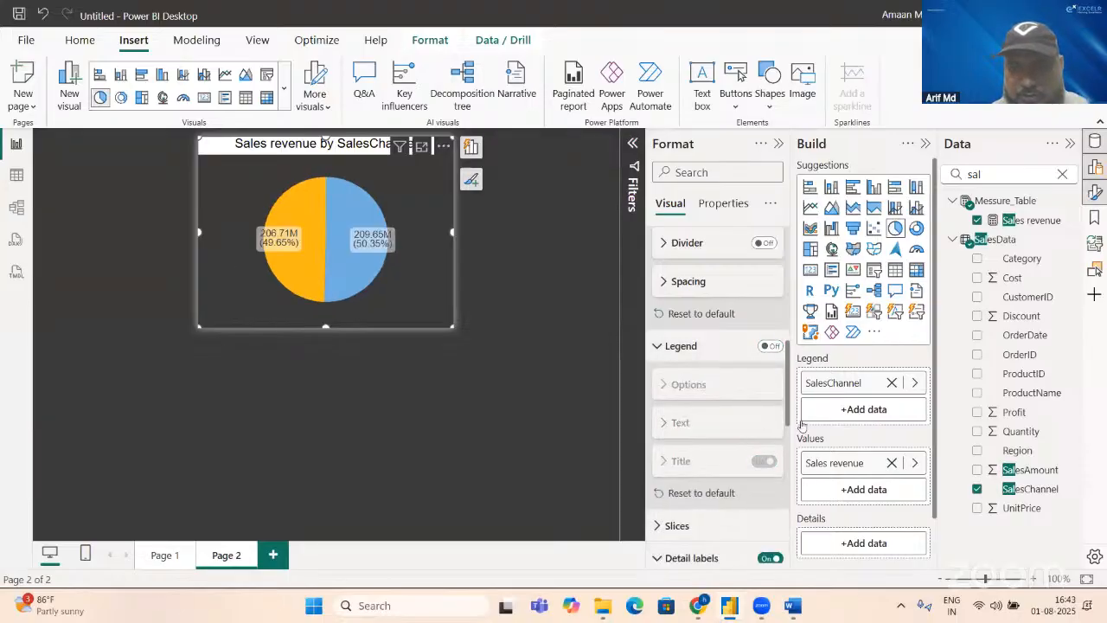
# Step: Change the detail label position of the pie chart to Prefer inside
pyautogui.scroll(-3, 787, 413)
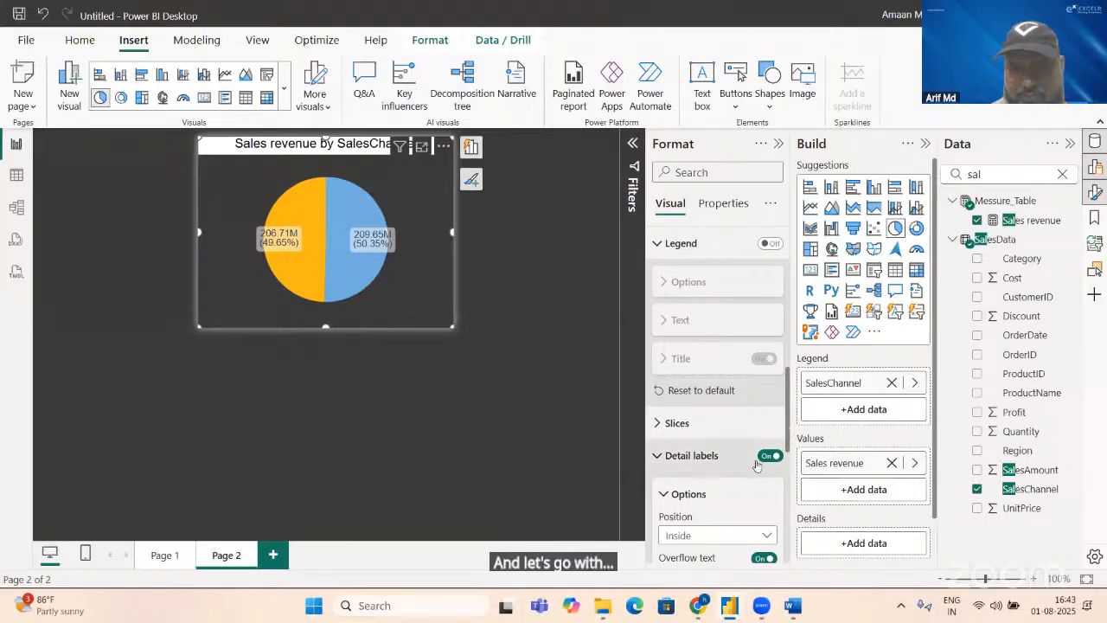
pyautogui.click(727, 536)
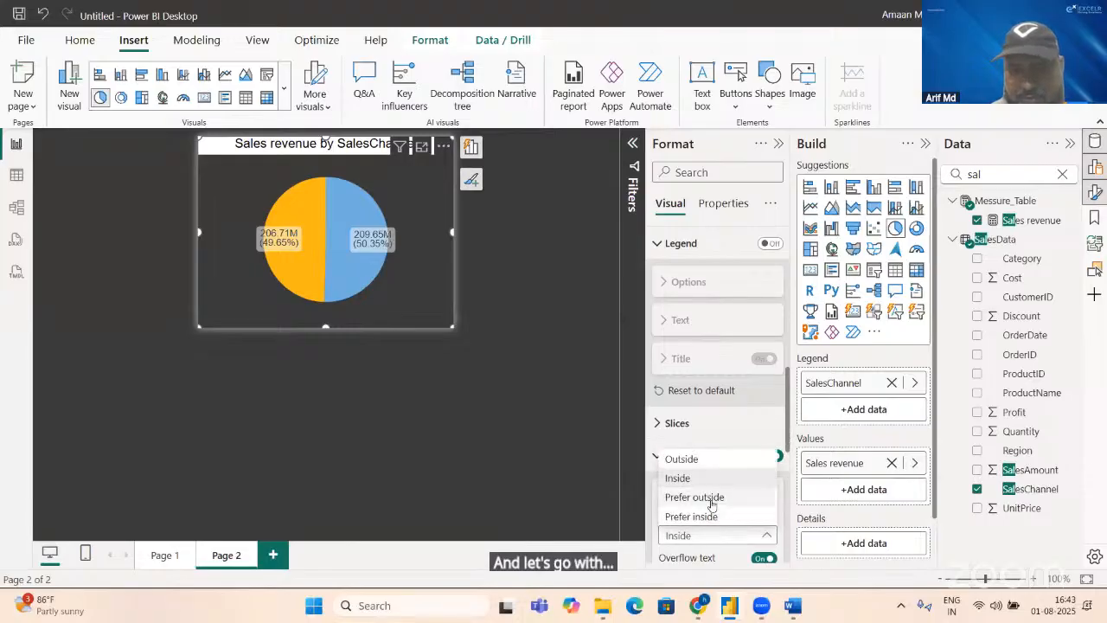
pyautogui.click(711, 516)
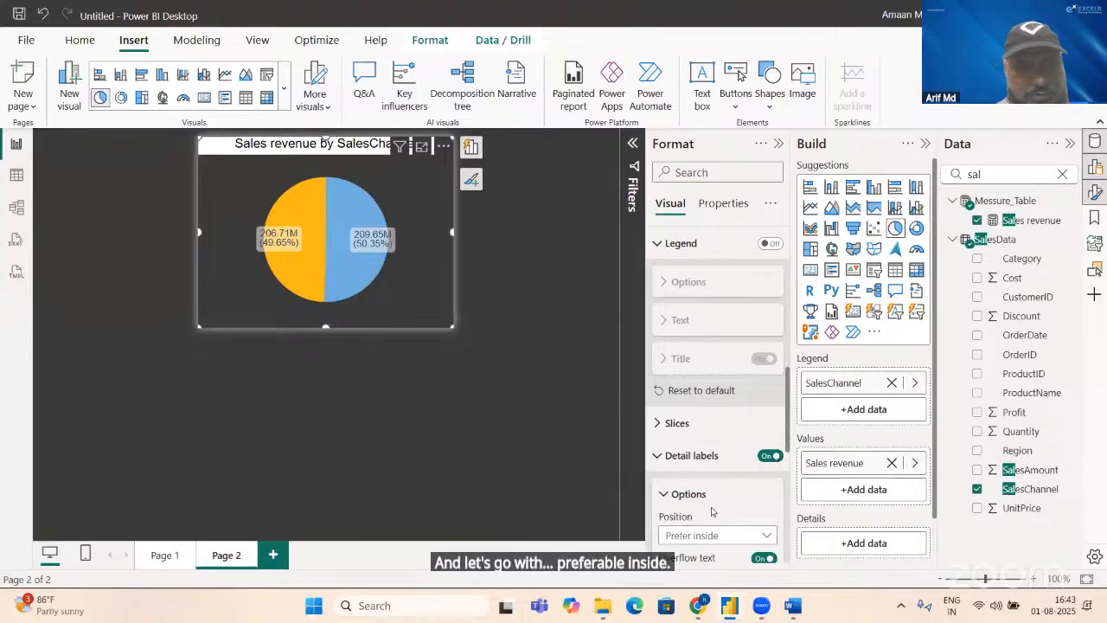
# Step: Show all detail labels as the pie chart's label contents and set their font size to 8
pyautogui.scroll(-3, 762, 472)
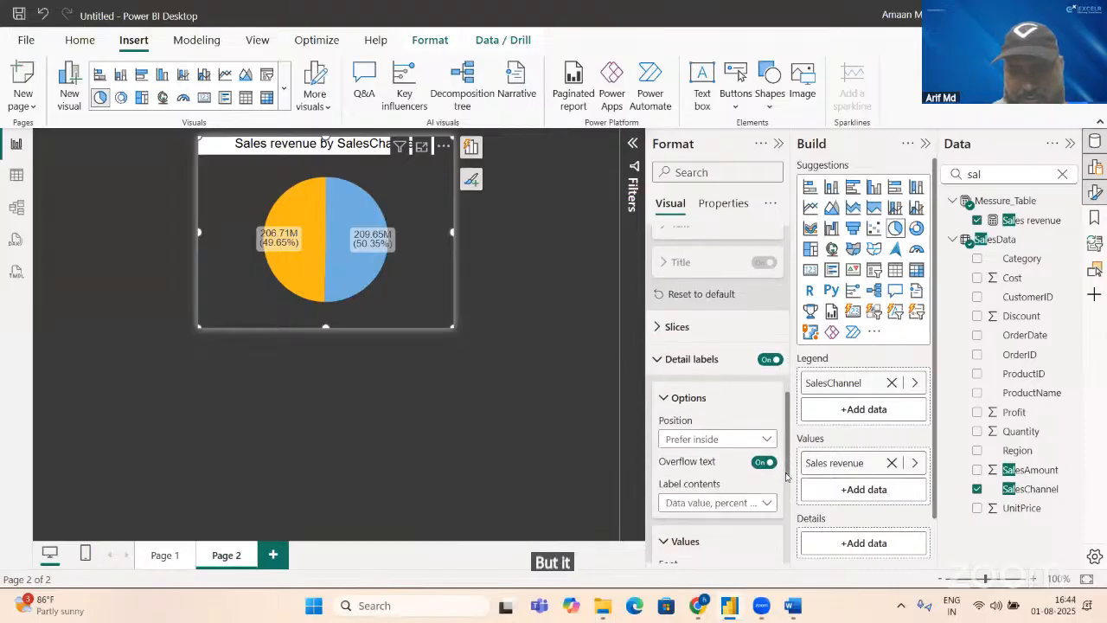
pyautogui.click(749, 474)
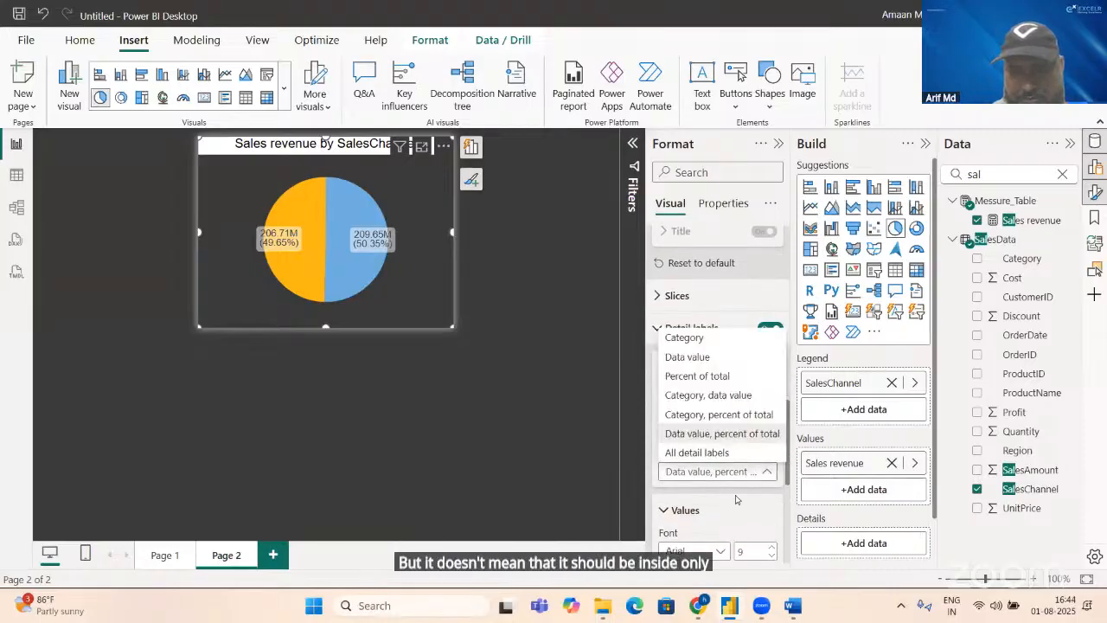
pyautogui.click(710, 453)
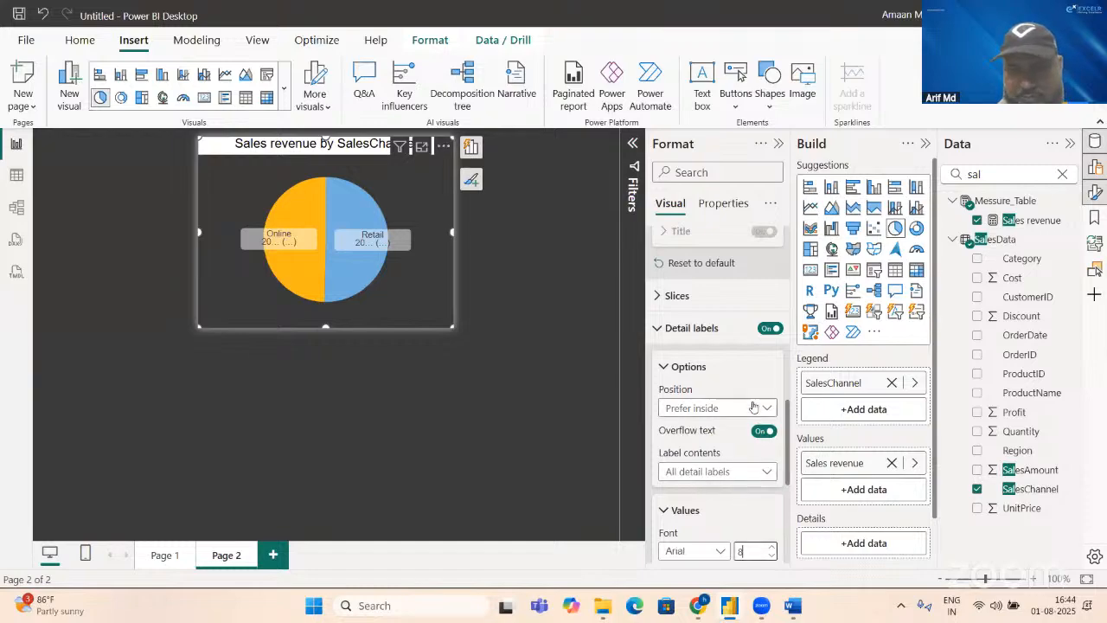
# Step: Place the pie chart's detail labels Outside the slices
pyautogui.click(726, 414)
pyautogui.click(715, 414)
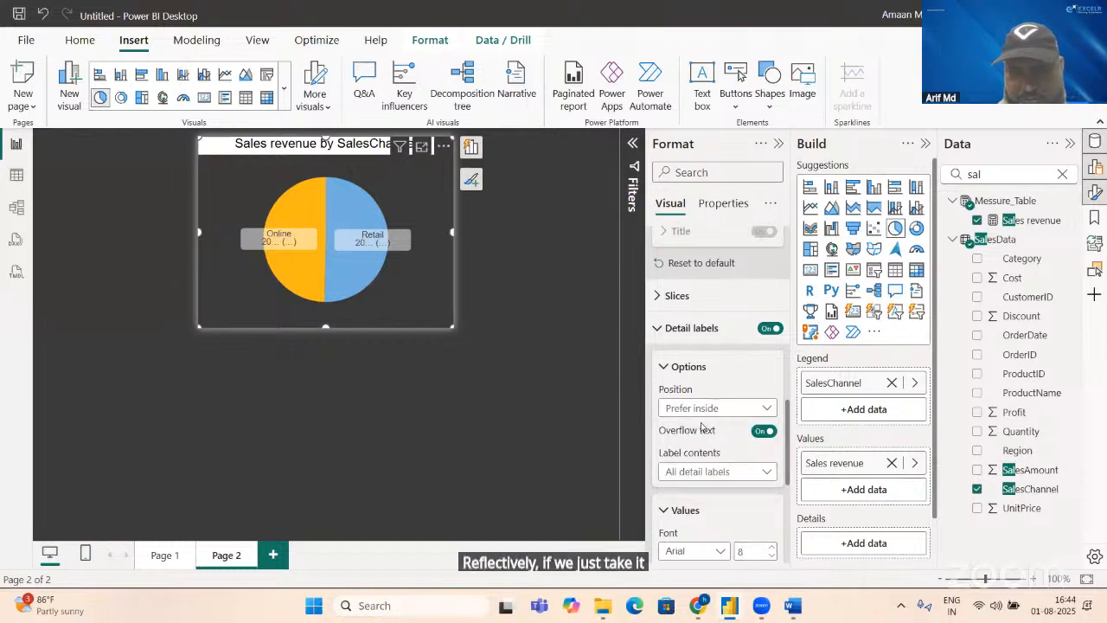
pyautogui.click(713, 414)
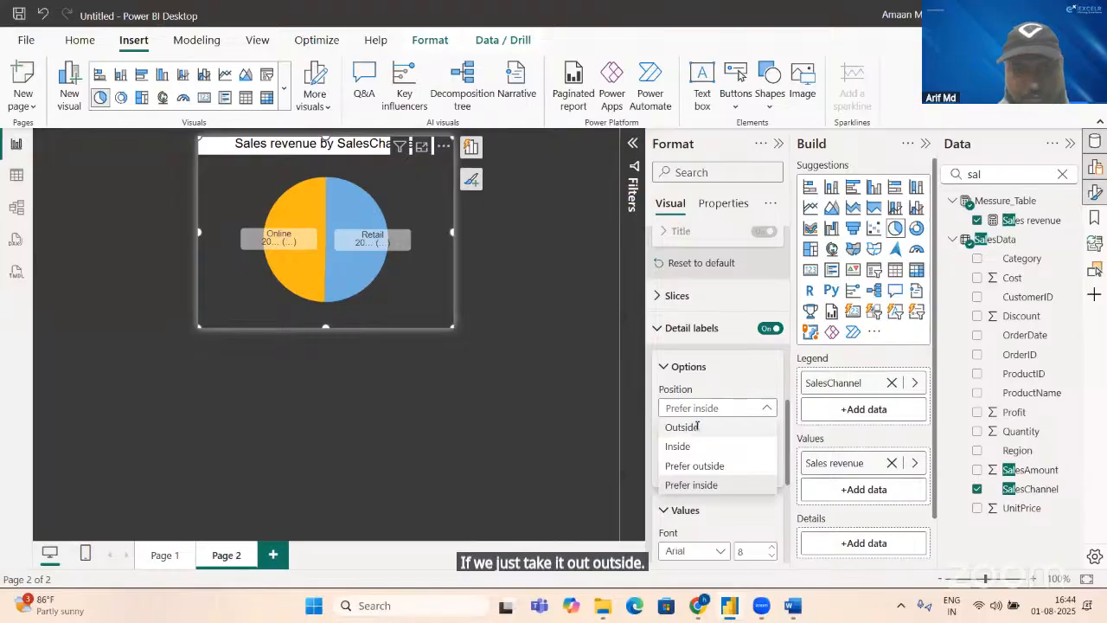
pyautogui.click(697, 425)
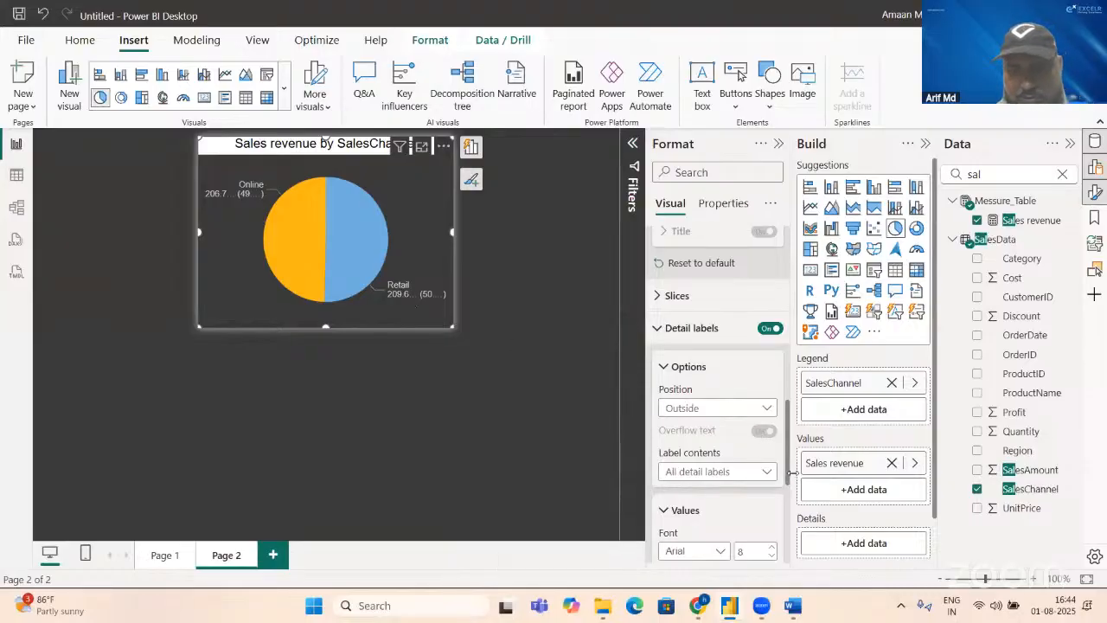
# Step: Try Thousands as the display units of the pie chart's detail labels and switch them to Millions
pyautogui.scroll(-5, 762, 450)
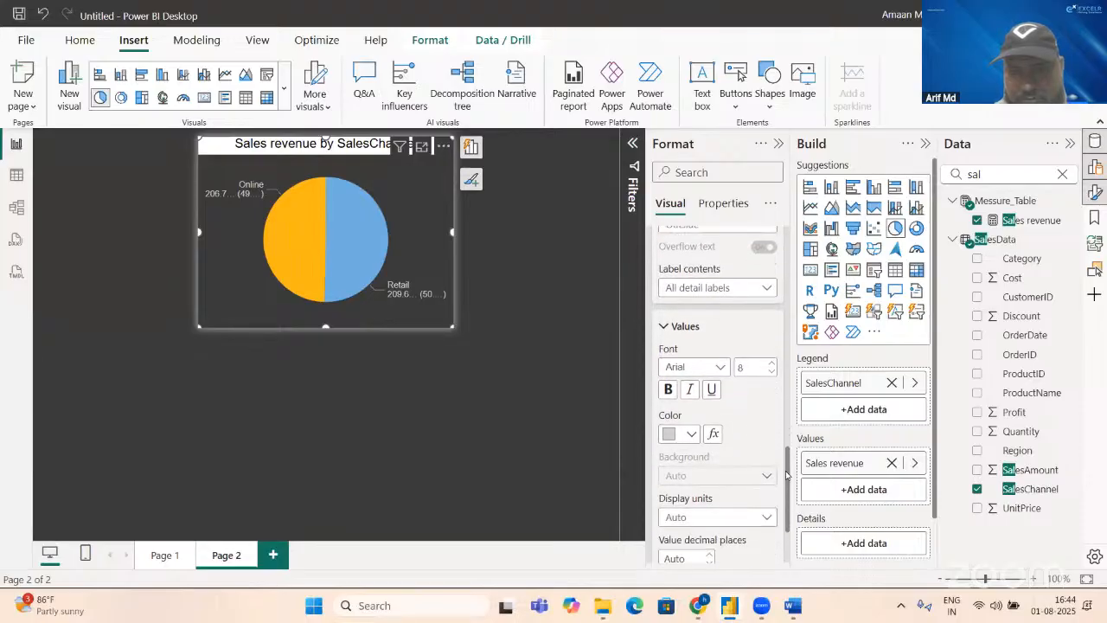
pyautogui.click(741, 493)
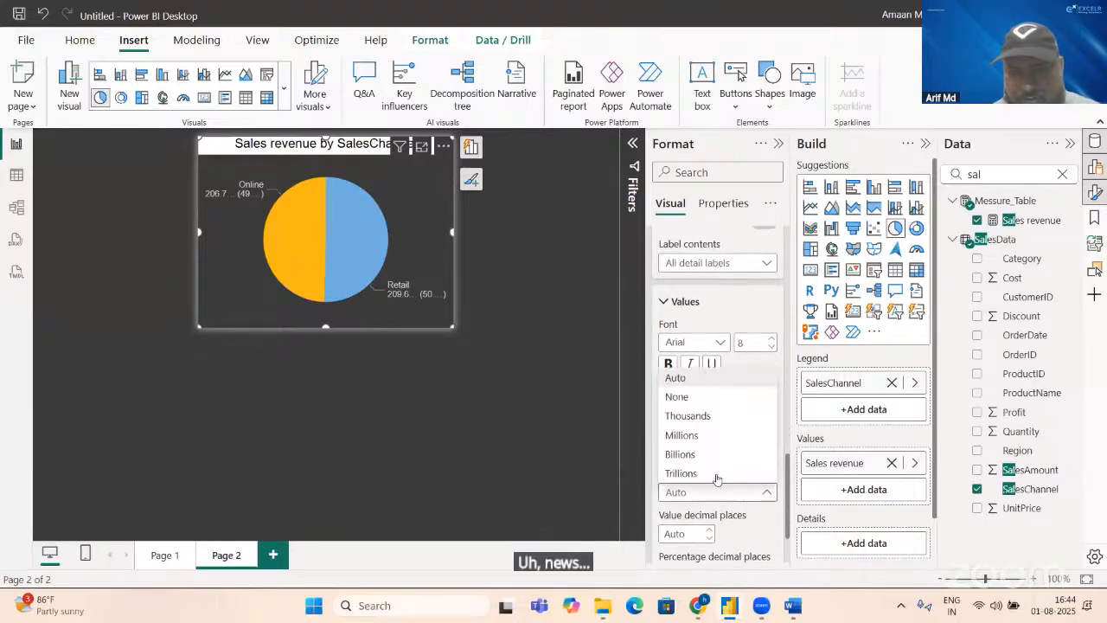
pyautogui.click(691, 416)
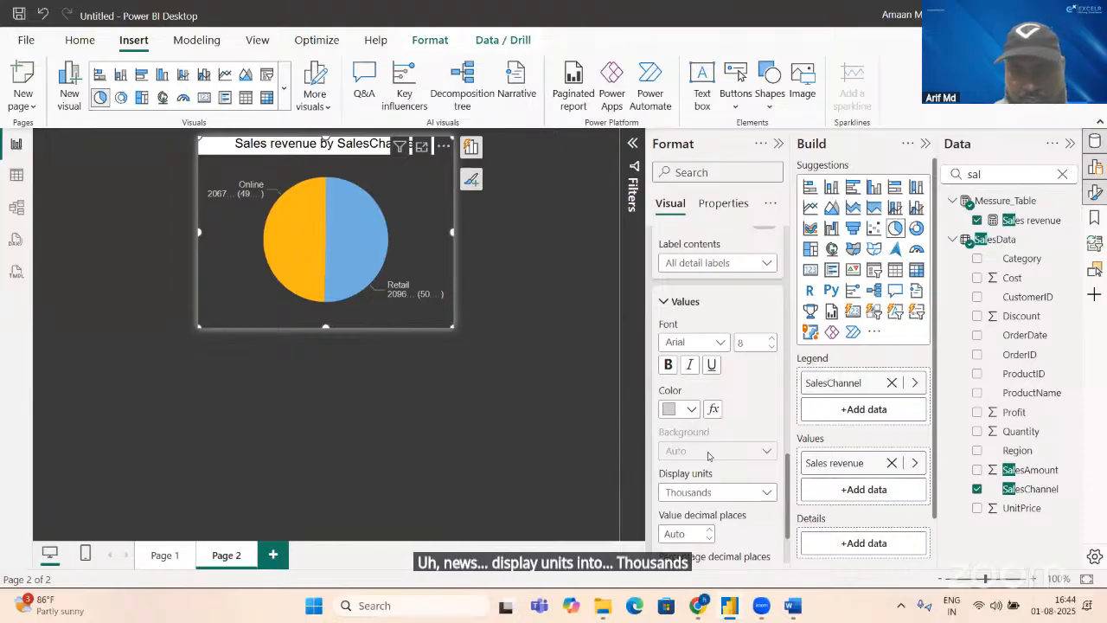
pyautogui.click(701, 495)
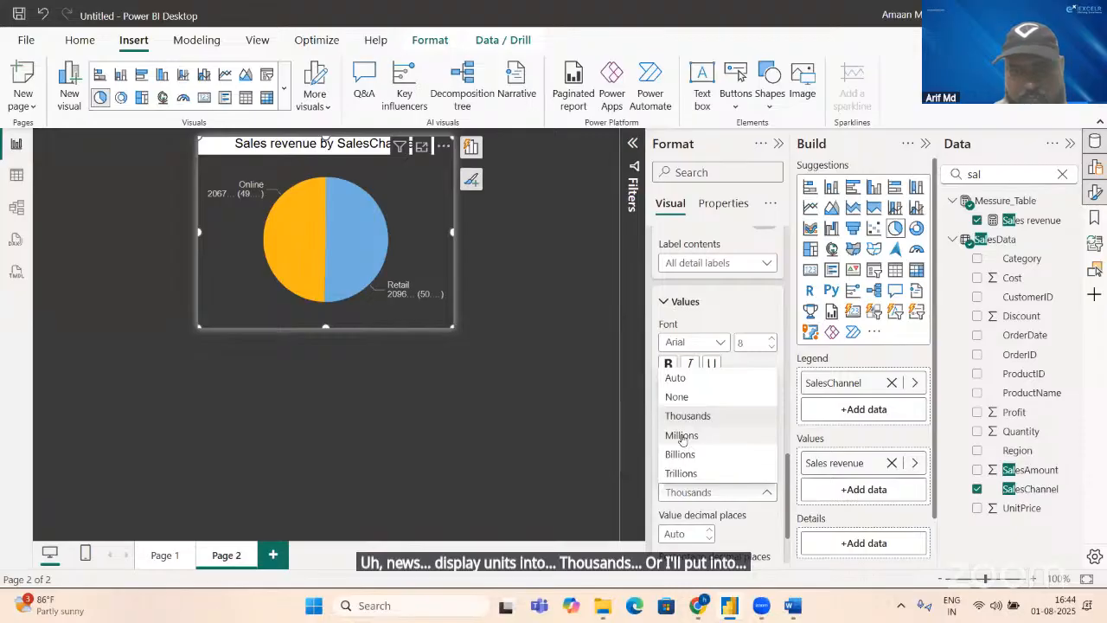
pyautogui.click(682, 436)
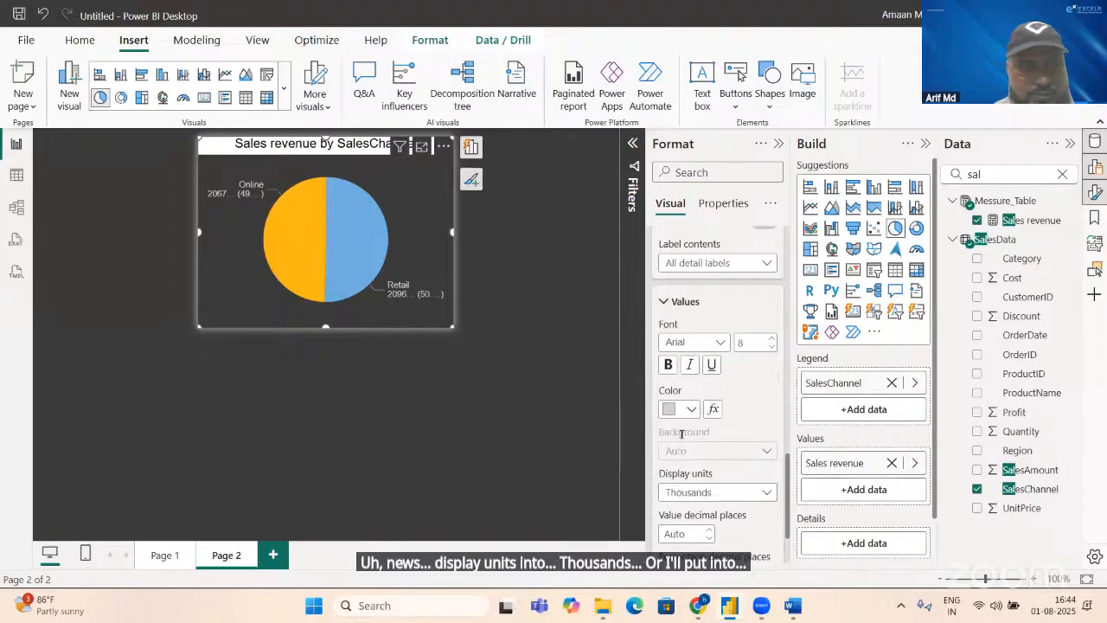
pyautogui.click(355, 365)
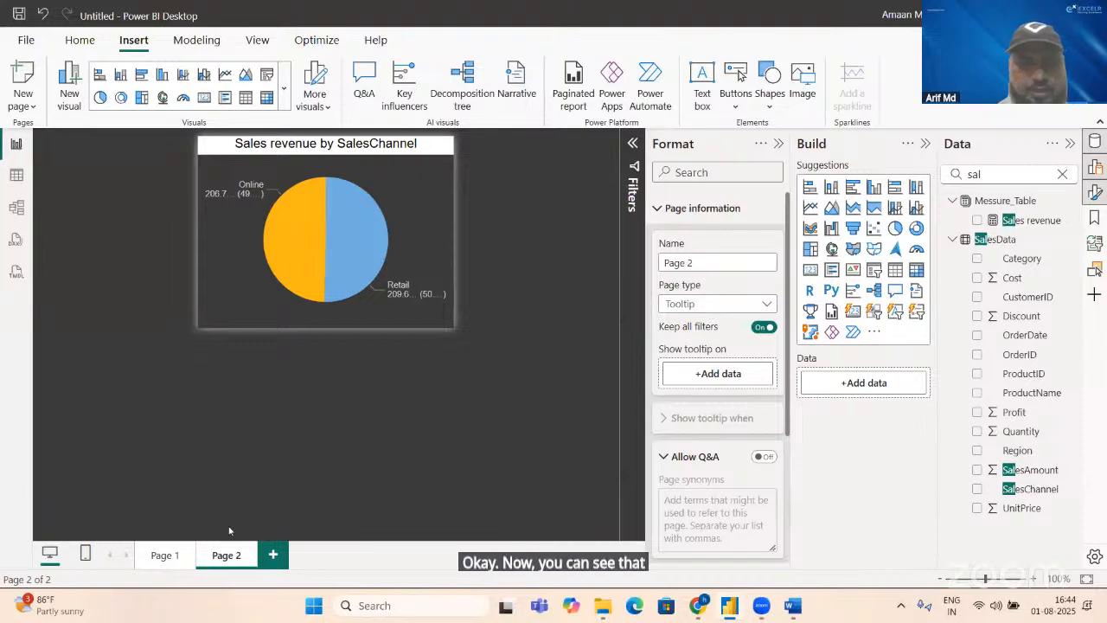
# Step: Assign Page 2 as the report page tooltip of the Top 5 Product by Sales chart on Page 1 and preview it on a bar
pyautogui.click(171, 562)
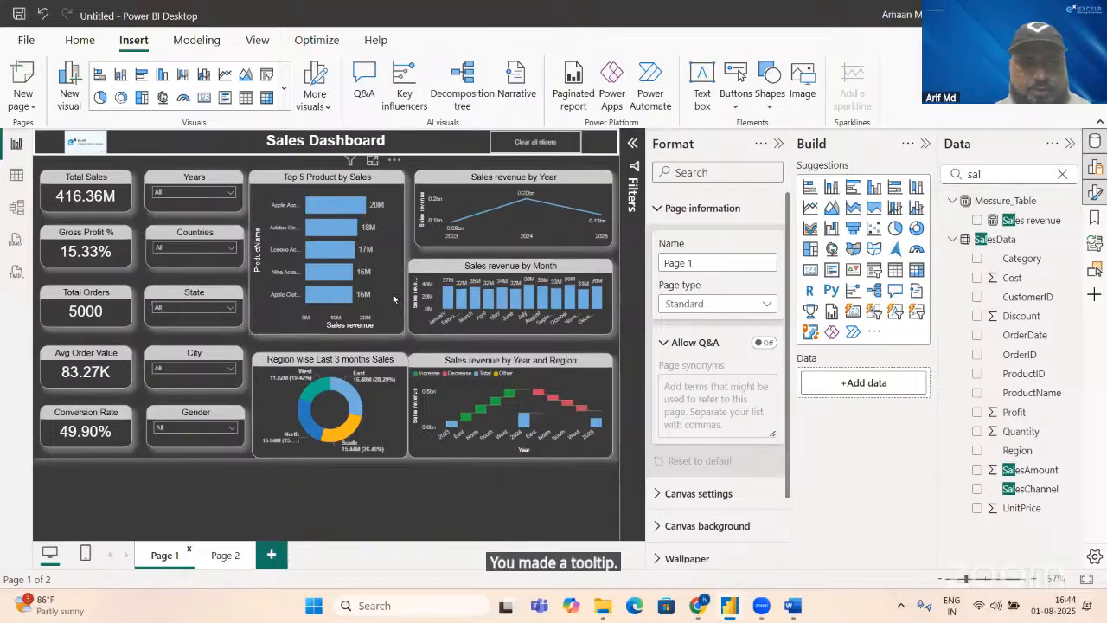
pyautogui.click(394, 298)
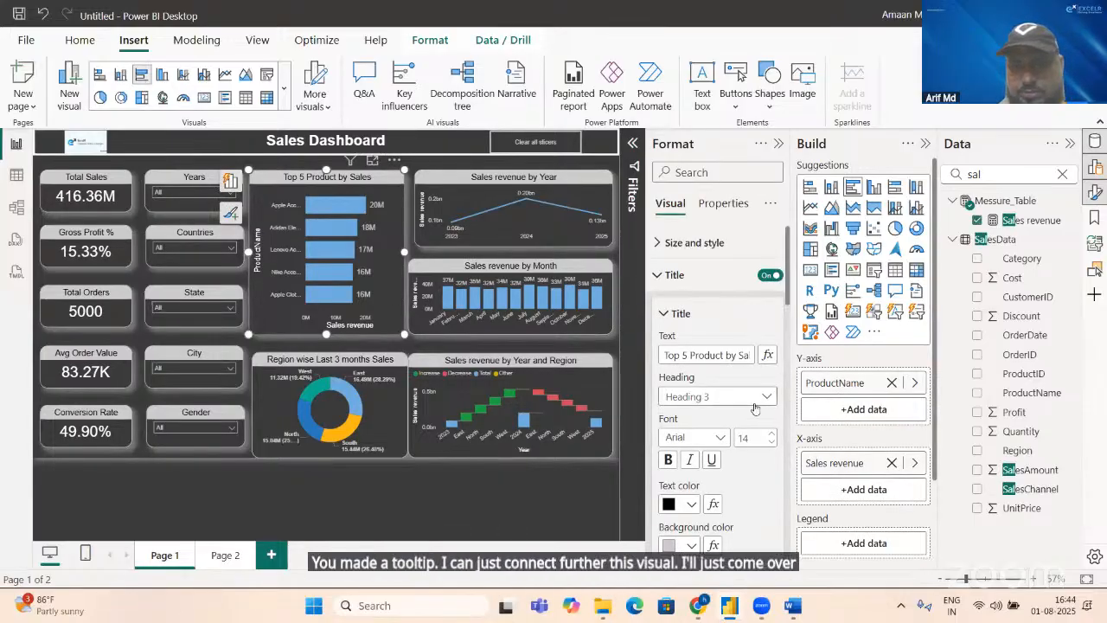
pyautogui.click(718, 205)
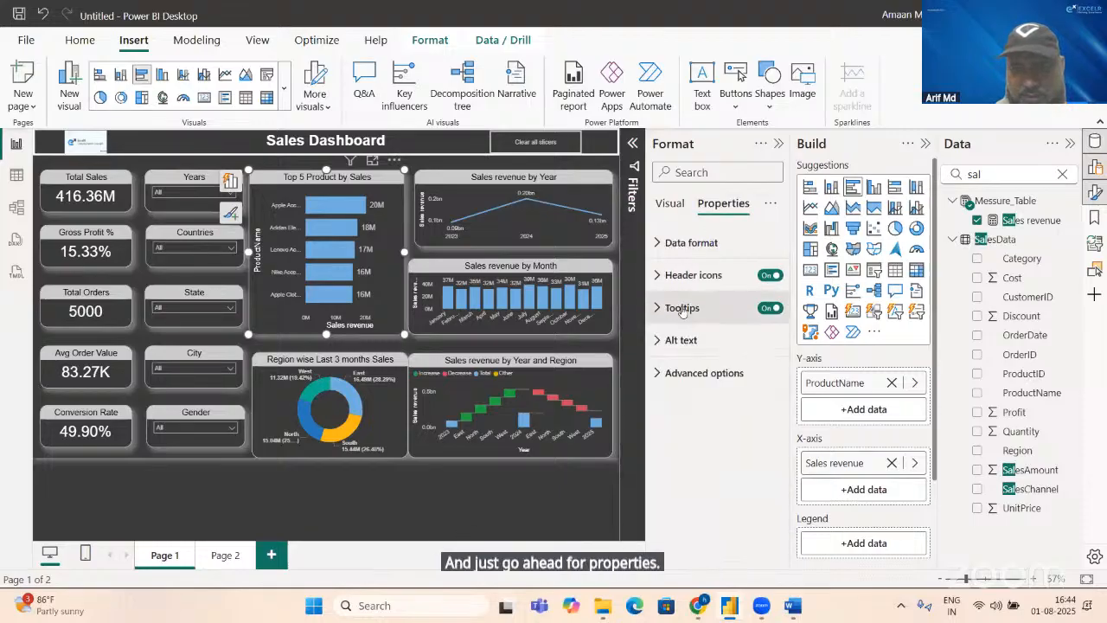
pyautogui.click(682, 308)
pyautogui.click(711, 429)
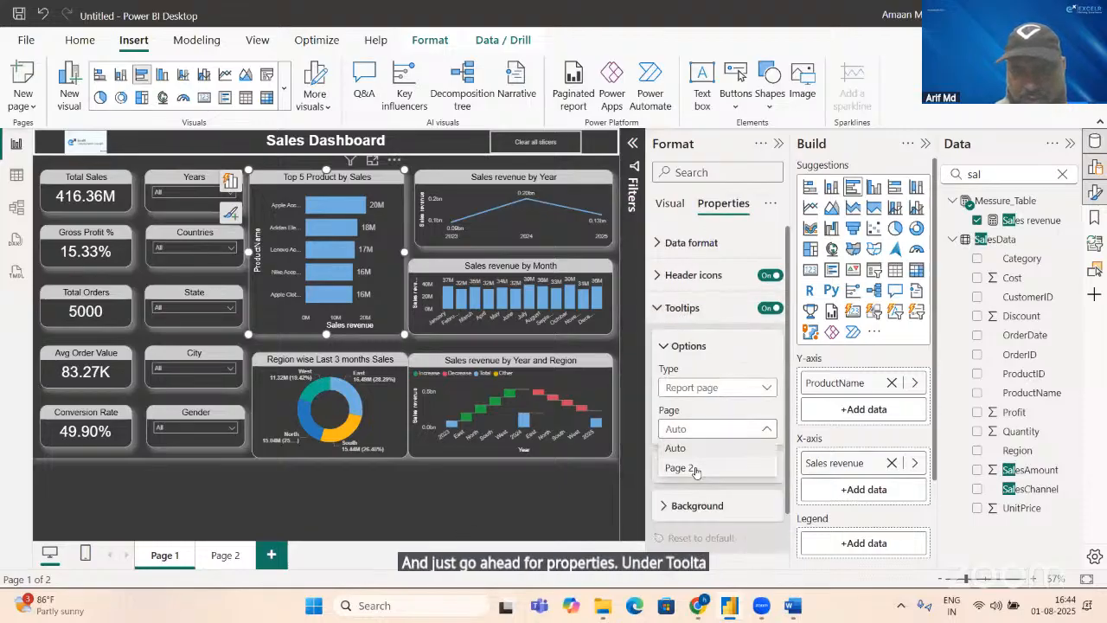
pyautogui.click(699, 466)
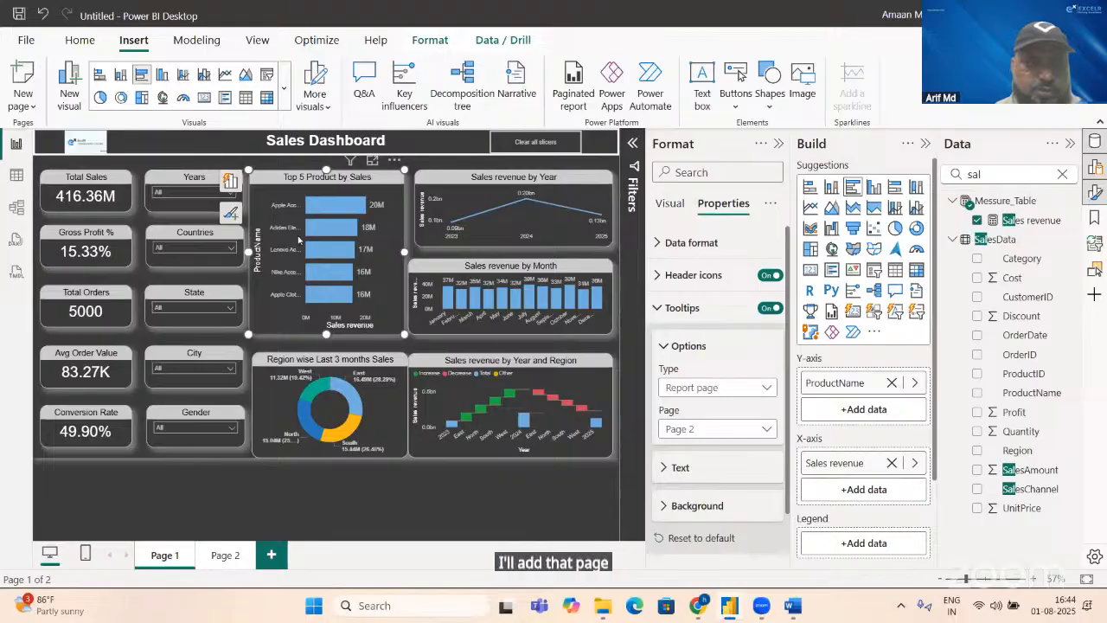
pyautogui.moveTo(327, 211)
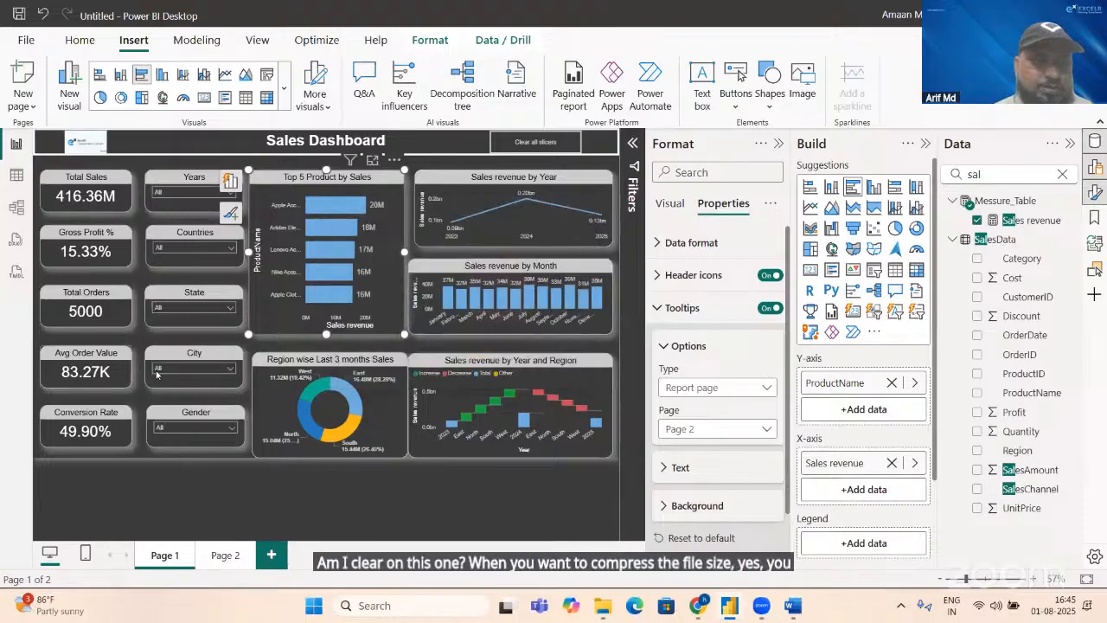
# Step: Examine the canvas settings of the Page 2 tooltip page, including its size and vertical alignment options
pyautogui.click(230, 555)
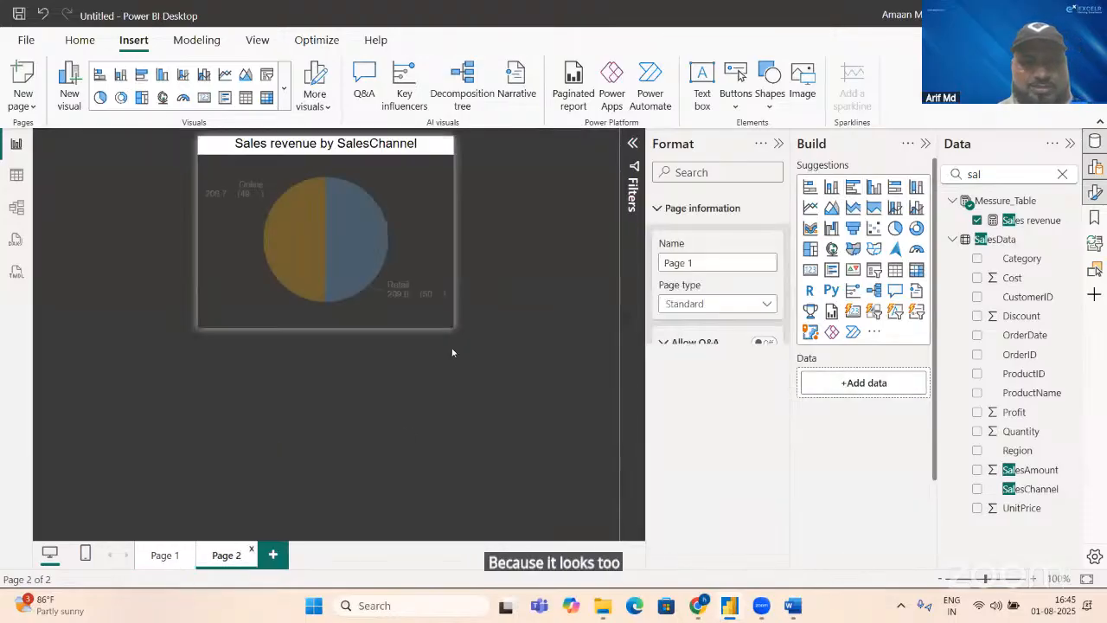
pyautogui.click(428, 298)
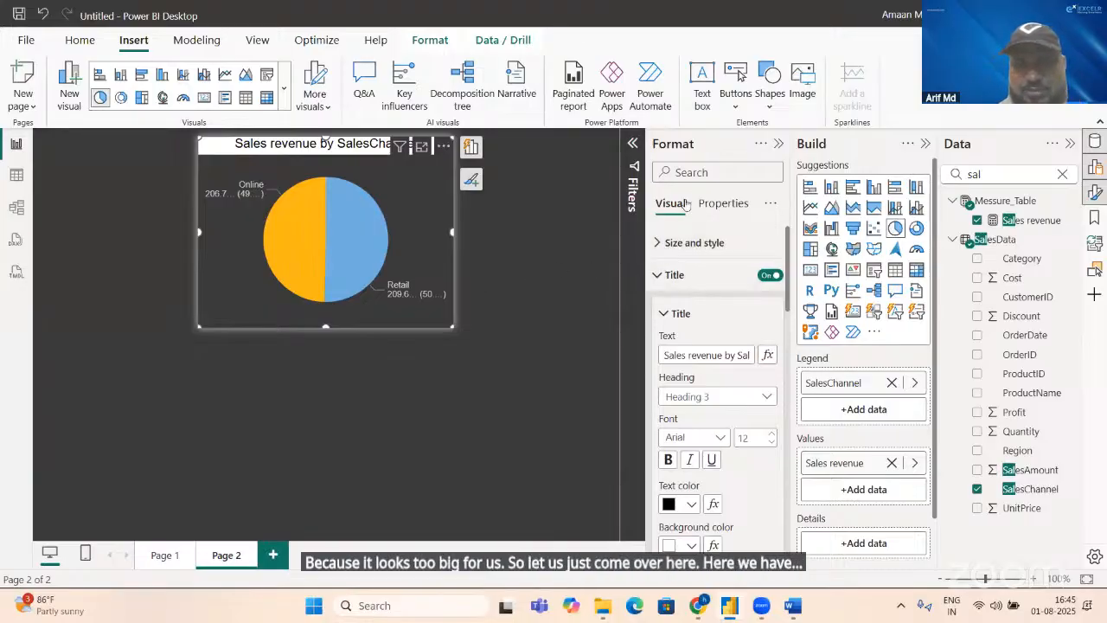
pyautogui.click(489, 324)
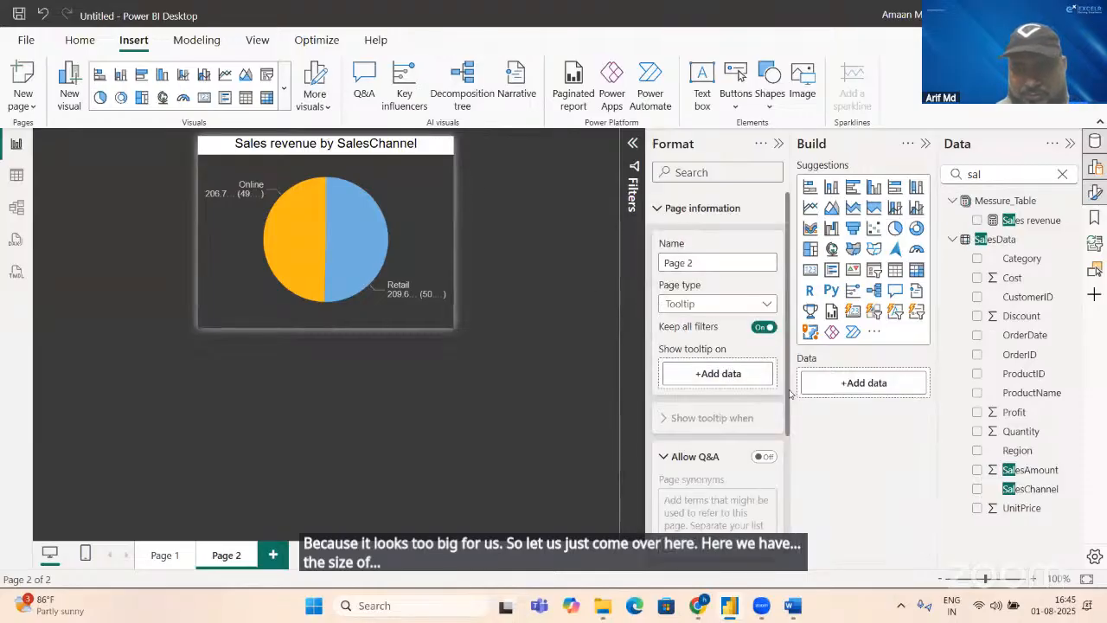
pyautogui.scroll(-3, 790, 424)
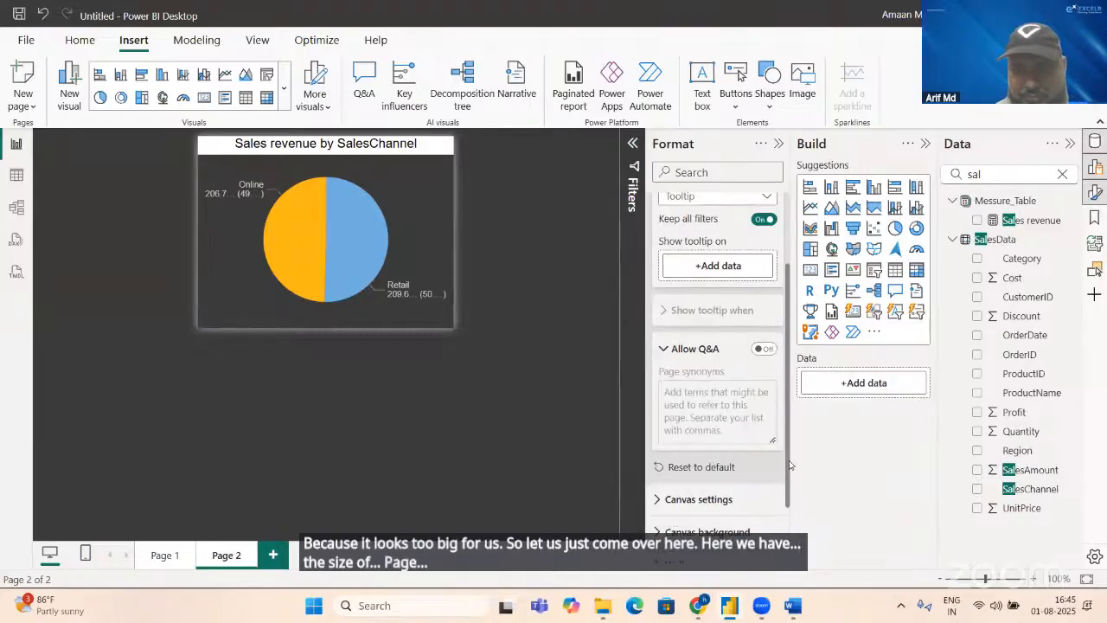
pyautogui.click(656, 499)
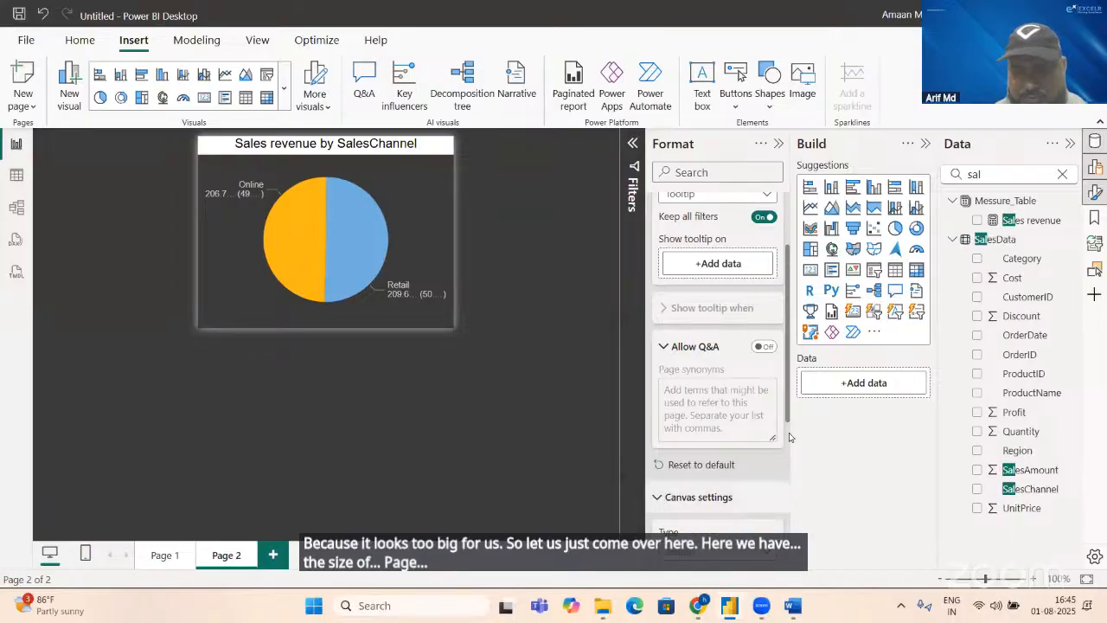
pyautogui.scroll(-3, 789, 437)
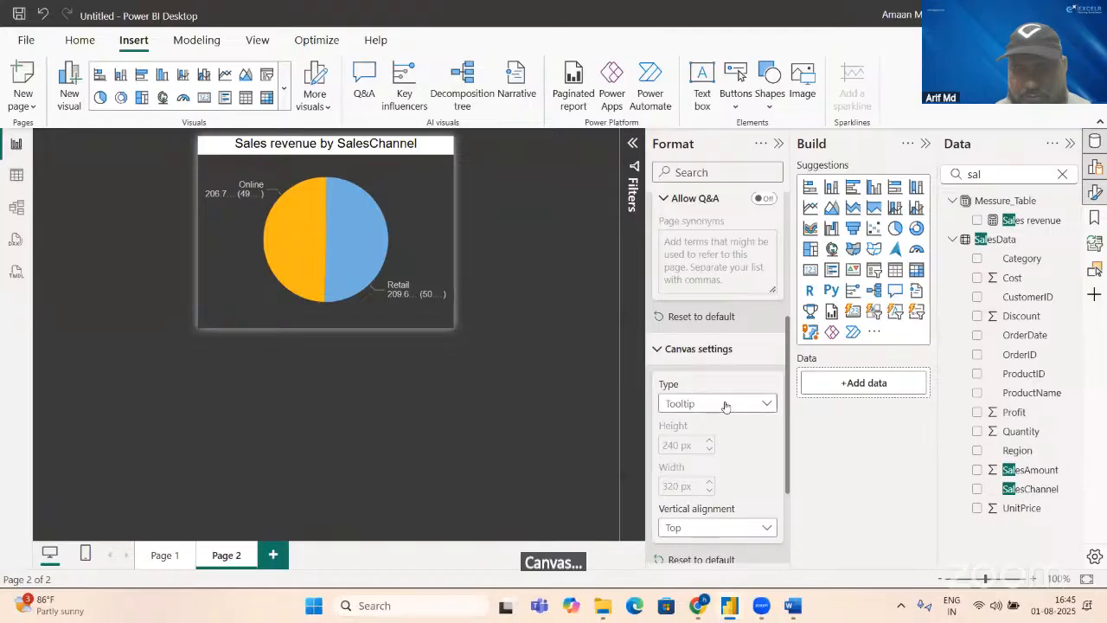
pyautogui.click(702, 525)
pyautogui.click(690, 551)
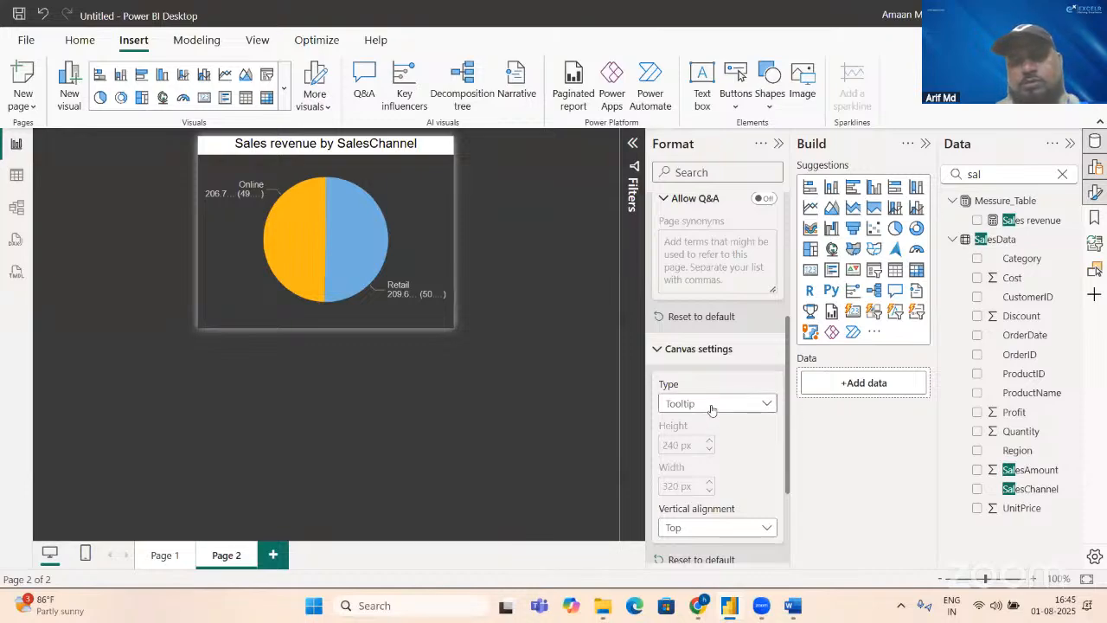
# Step: Shrink the pie chart slightly, centre it on the tooltip page, and preview the tooltip on Page 1's Top 5 Product chart
pyautogui.click(444, 322)
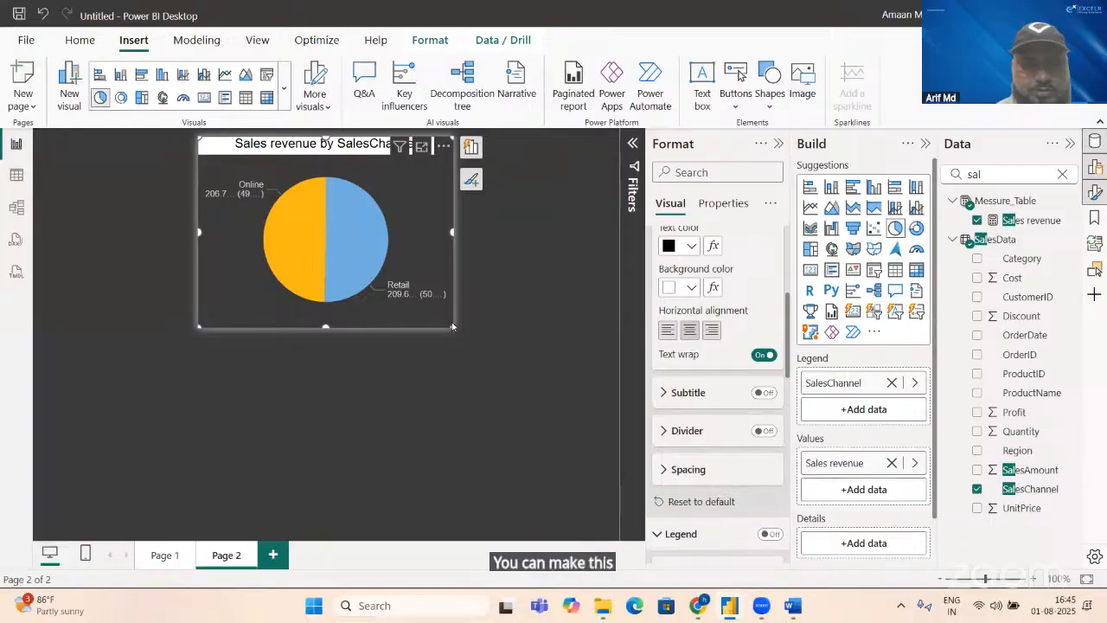
pyautogui.moveTo(448, 326)
pyautogui.mouseDown()
pyautogui.moveTo(429, 319)
pyautogui.moveTo(439, 314)
pyautogui.mouseUp()
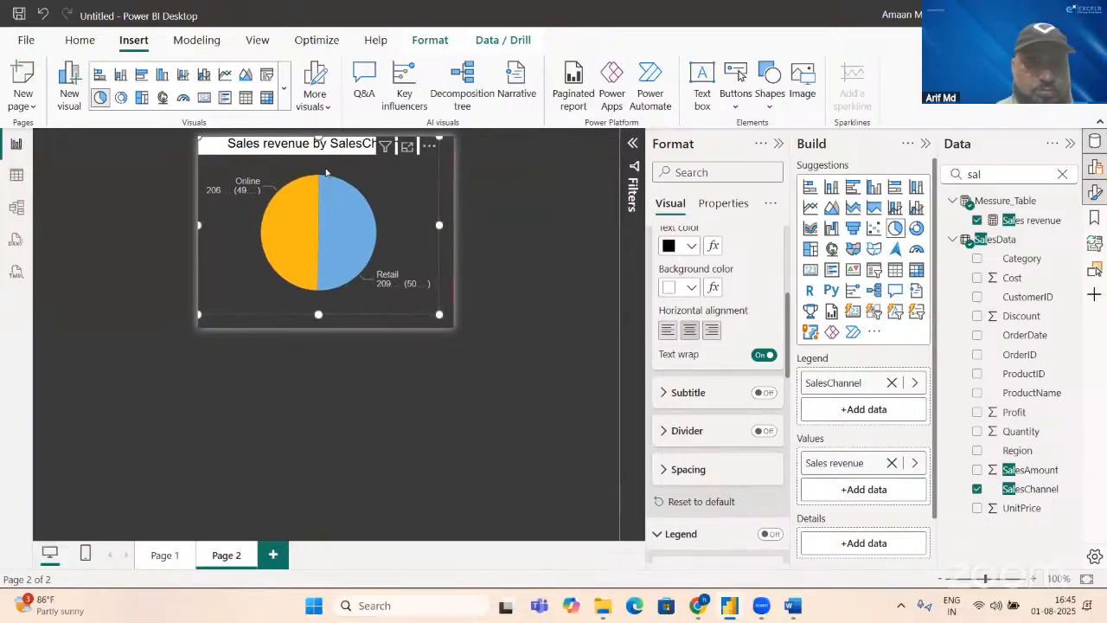
pyautogui.moveTo(328, 176); pyautogui.dragTo(333, 179)
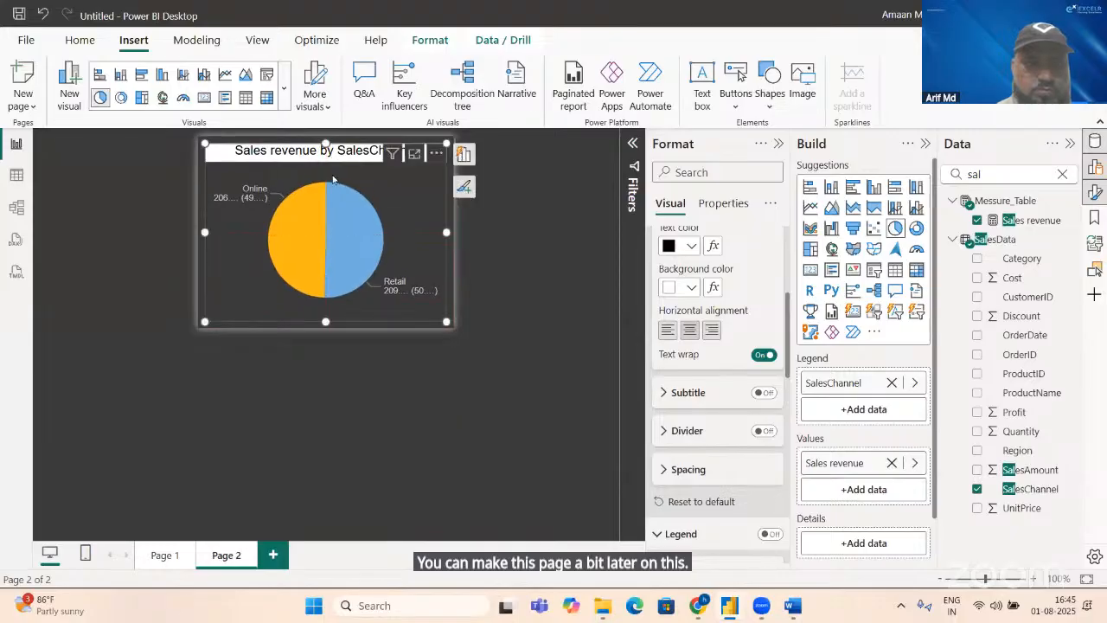
pyautogui.click(162, 559)
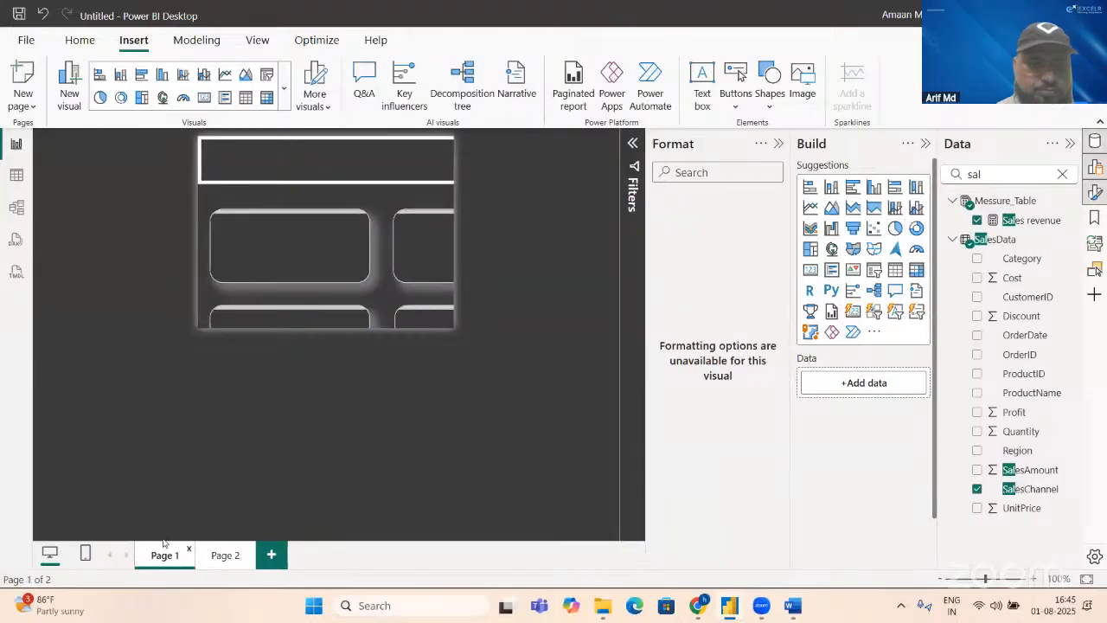
pyautogui.moveTo(323, 236)
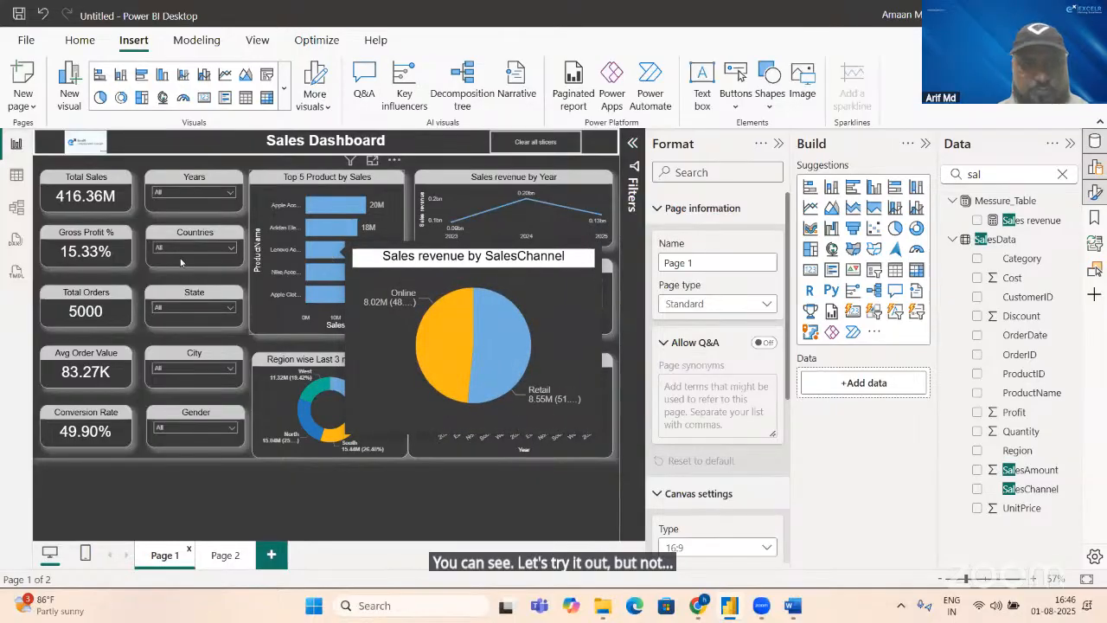
# Step: Reduce the pie chart on Page 2 further and check the tooltip again on the Page 1 dashboard
pyautogui.click(226, 555)
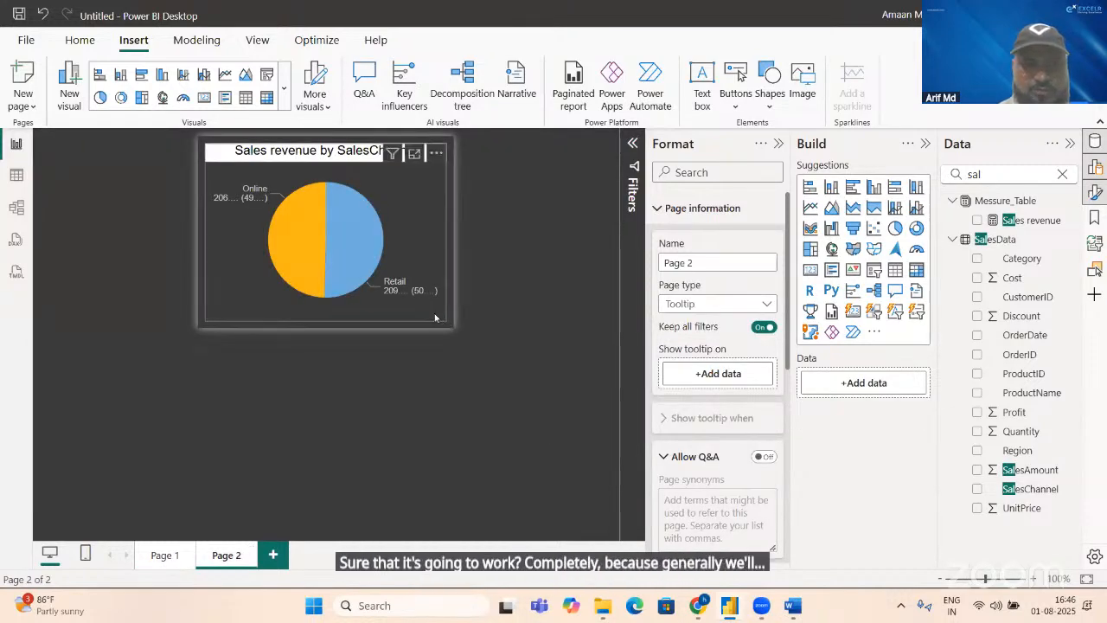
pyautogui.moveTo(444, 321); pyautogui.dragTo(419, 266)
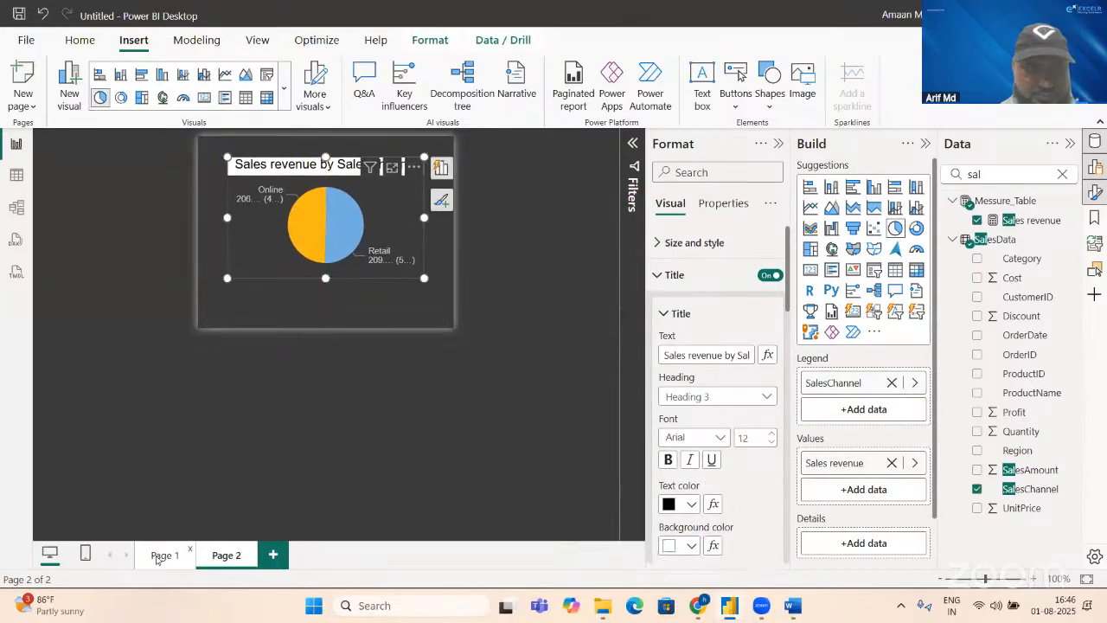
pyautogui.click(155, 554)
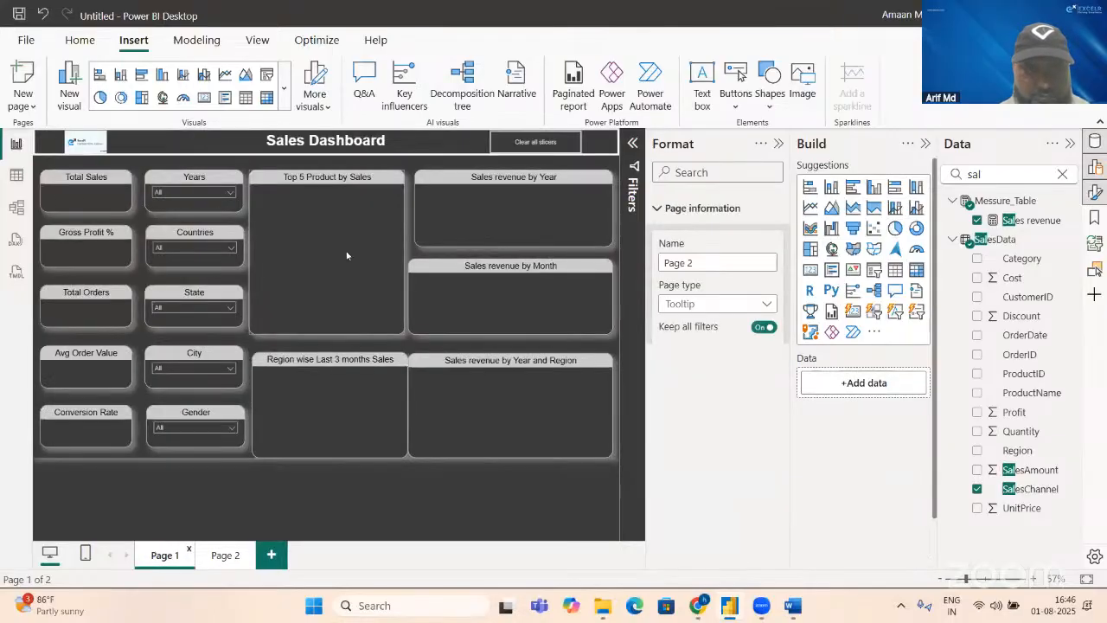
pyautogui.hotkey('ctrl', 'v')
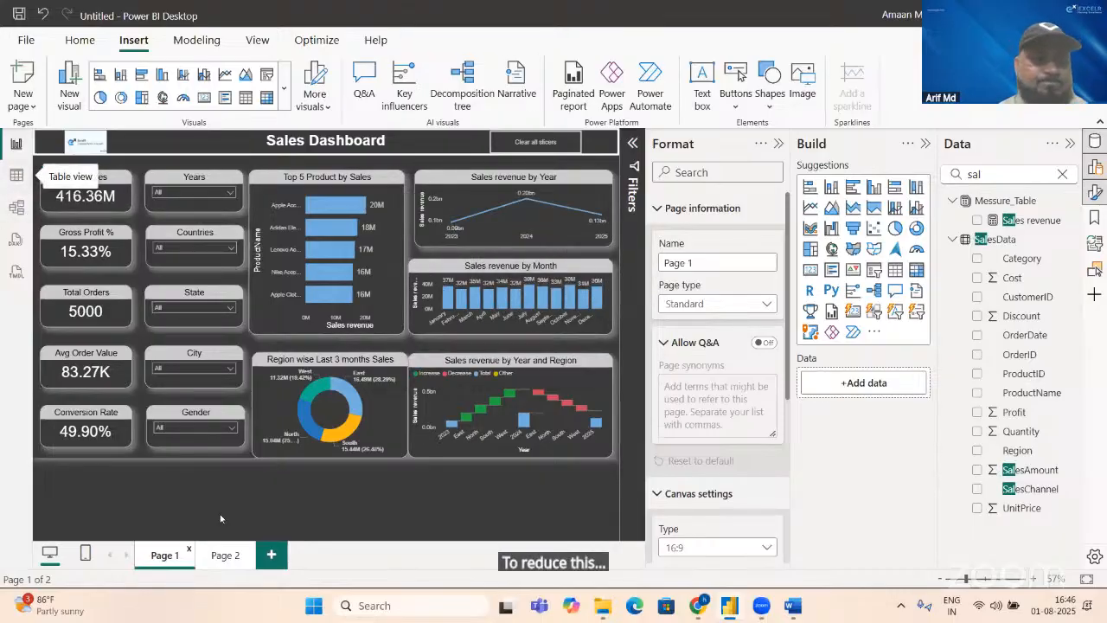
# Step: Change Page 2's canvas type to Custom with a width of 200 px and a height of 150 px
pyautogui.click(225, 558)
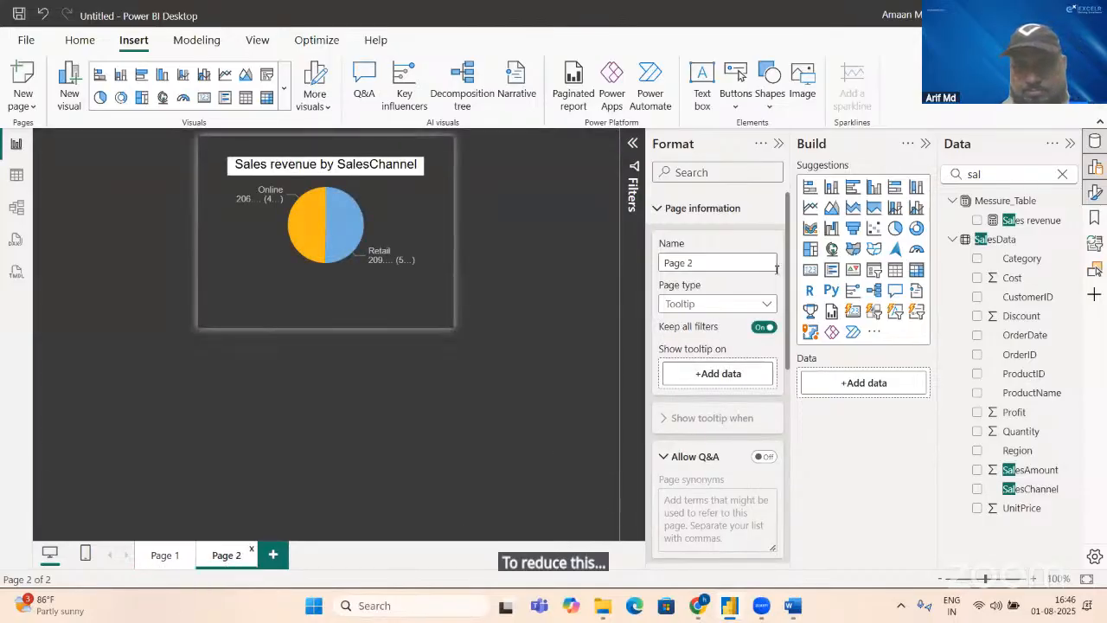
pyautogui.scroll(-3, 777, 414)
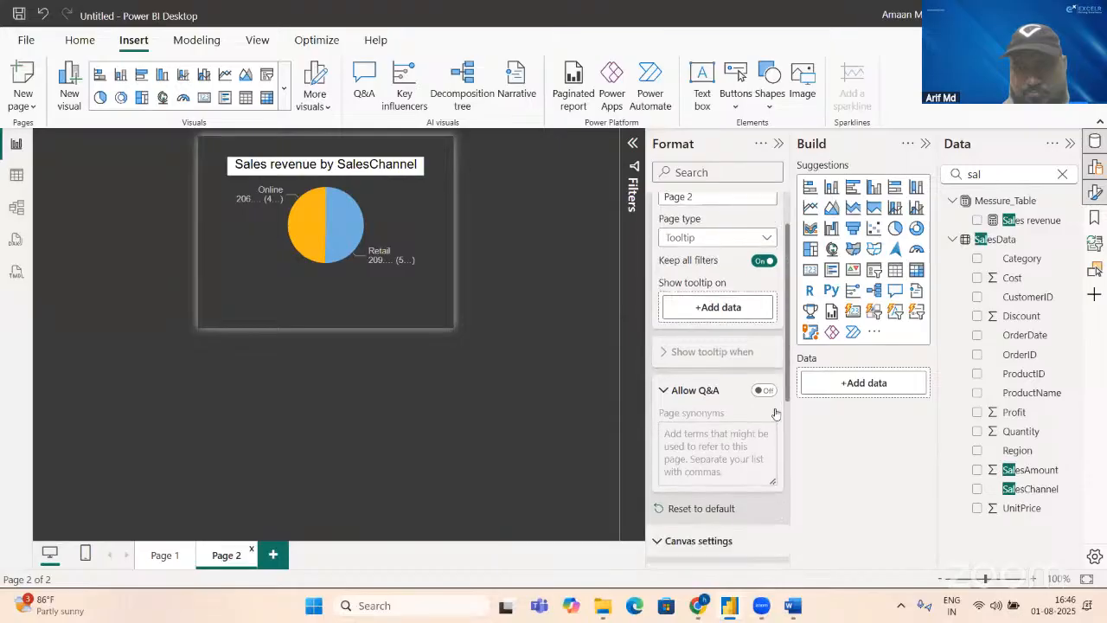
pyautogui.click(724, 455)
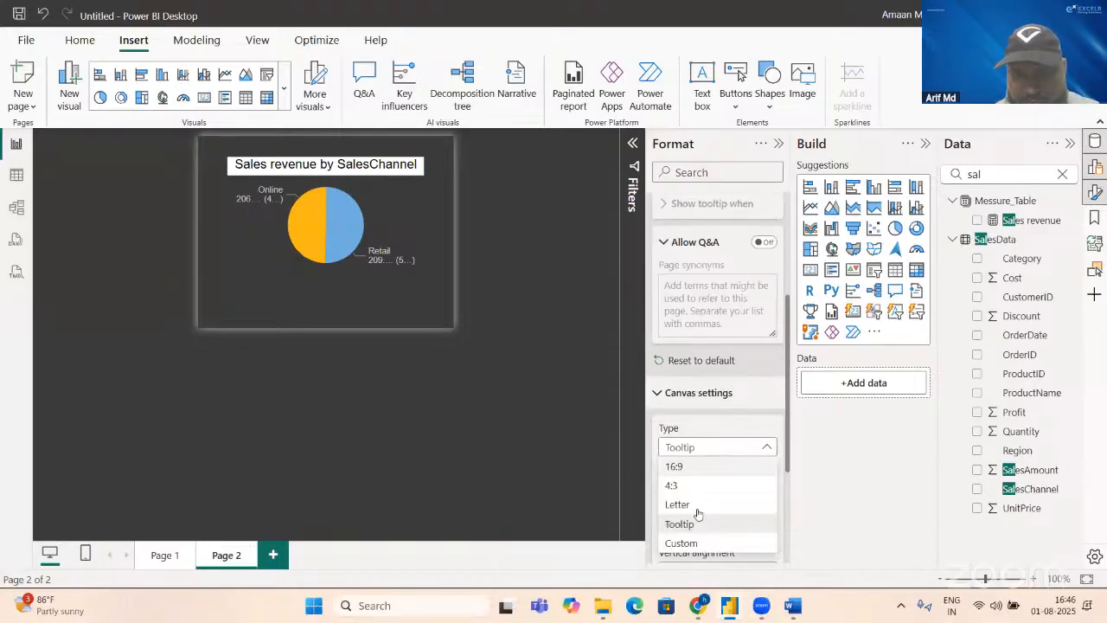
pyautogui.click(682, 543)
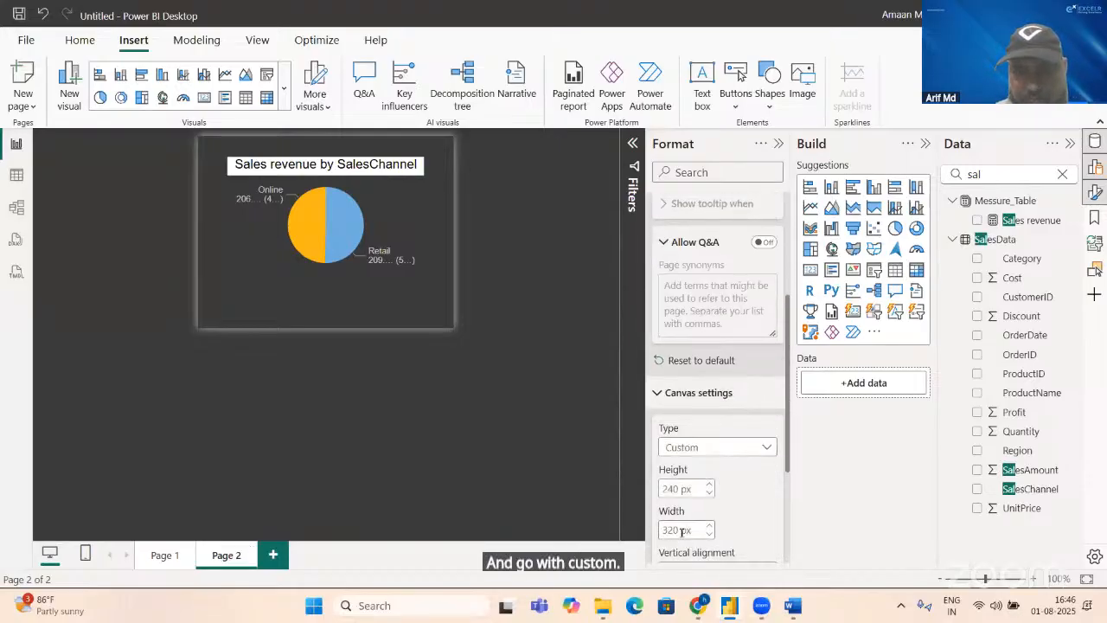
pyautogui.doubleClick(677, 531)
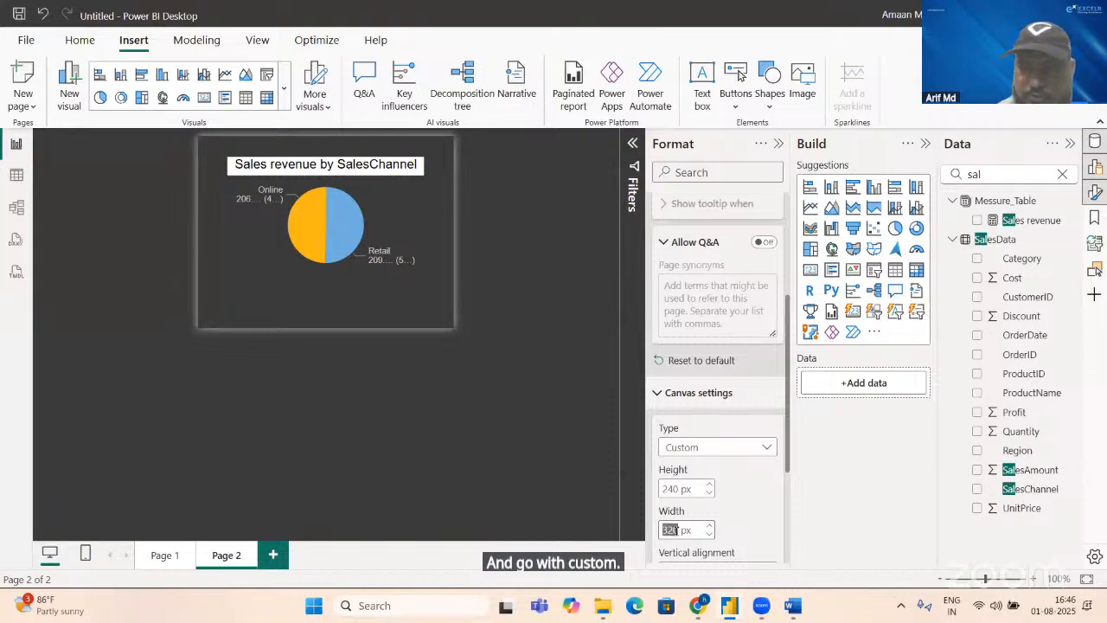
pyautogui.write('200')
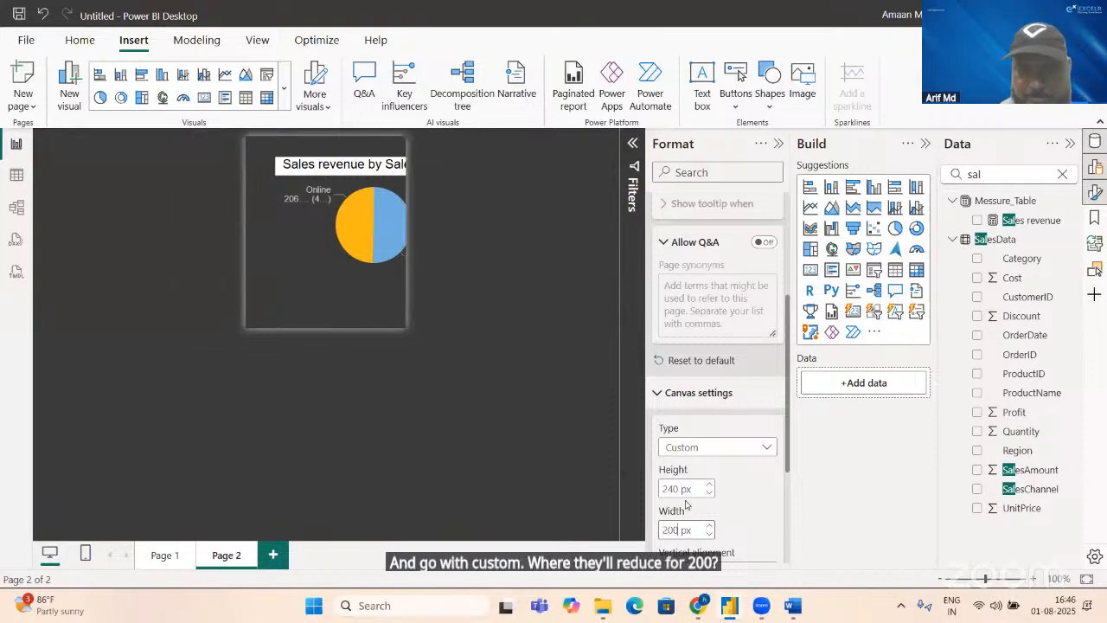
pyautogui.doubleClick(678, 488)
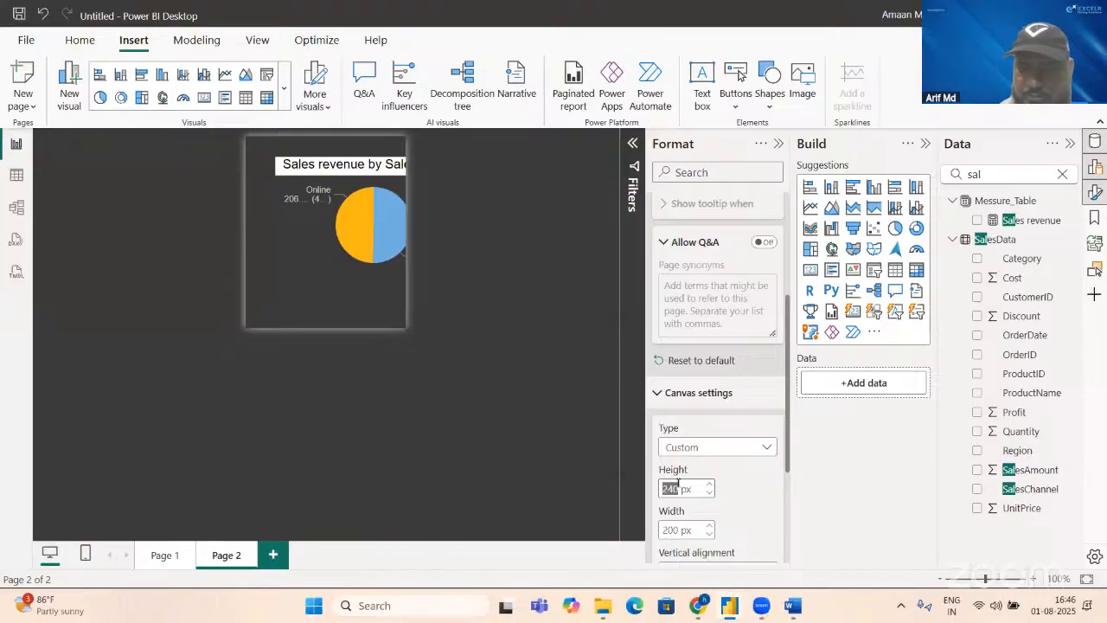
pyautogui.write('15')
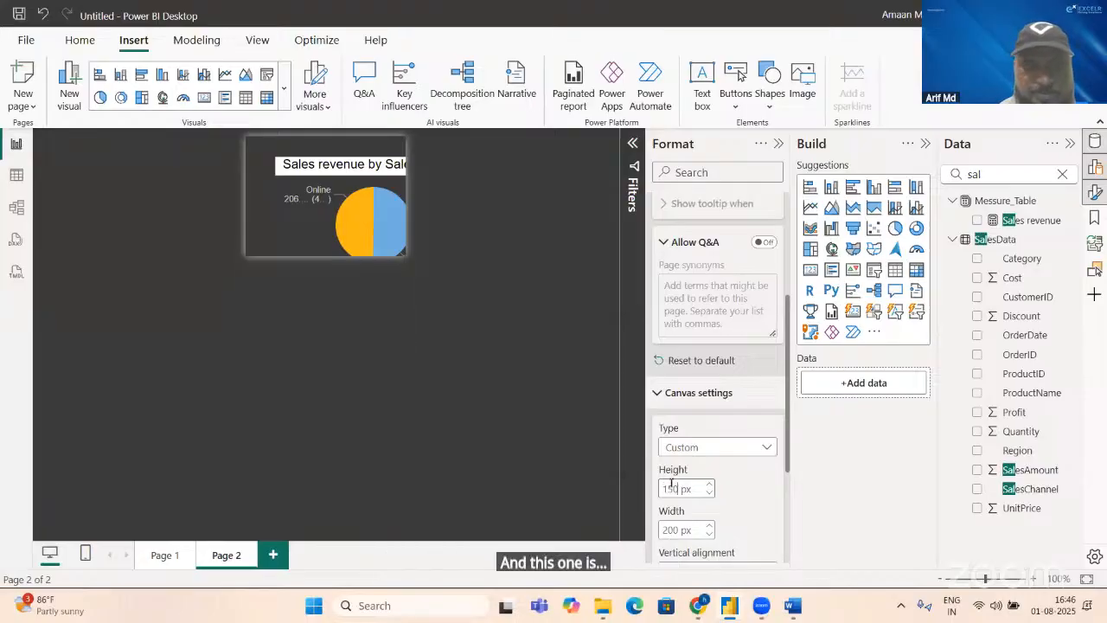
# Step: Reposition and resize the pie chart so it fills the whole reduced tooltip canvas
pyautogui.click(273, 160)
pyautogui.moveTo(274, 157)
pyautogui.mouseDown()
pyautogui.moveTo(340, 223)
pyautogui.moveTo(266, 172)
pyautogui.moveTo(293, 170)
pyautogui.mouseUp()
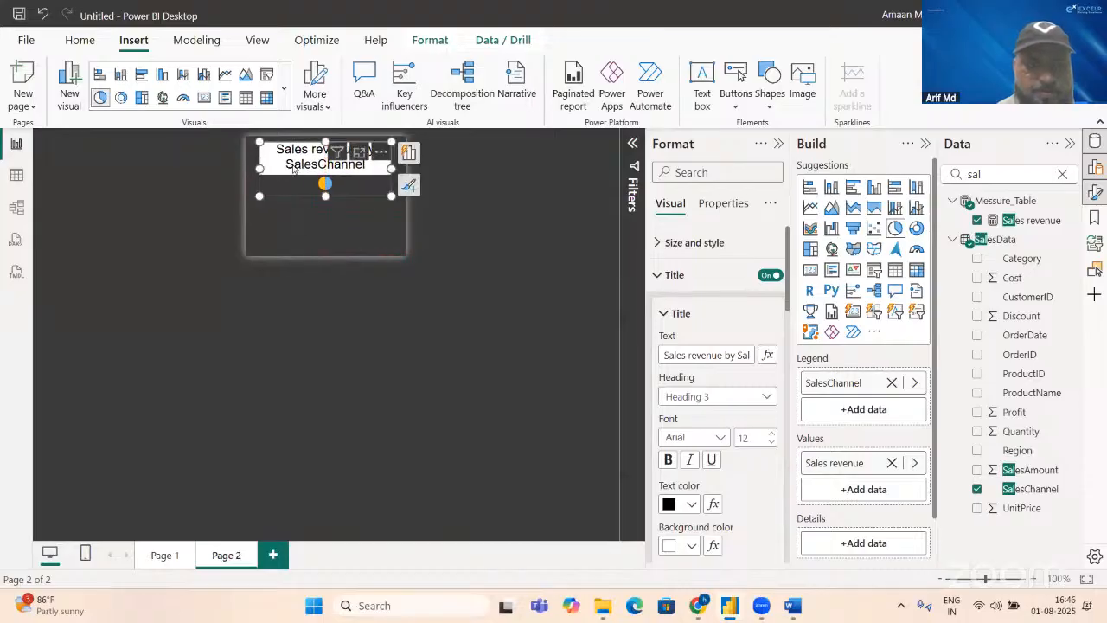
pyautogui.moveTo(392, 195); pyautogui.dragTo(407, 251)
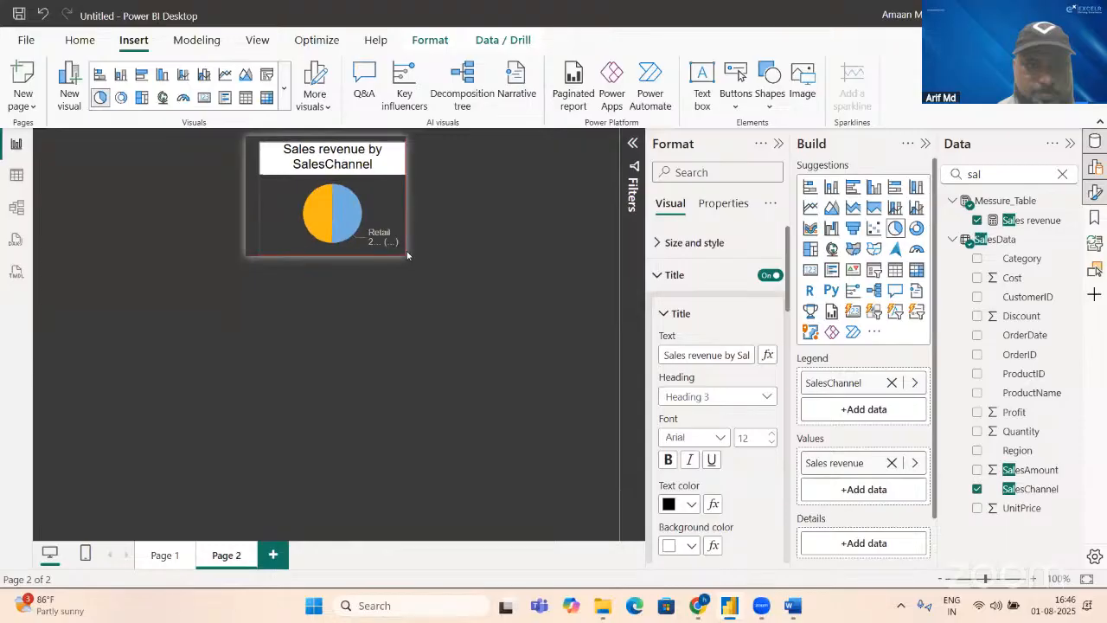
pyautogui.moveTo(259, 198); pyautogui.dragTo(246, 198)
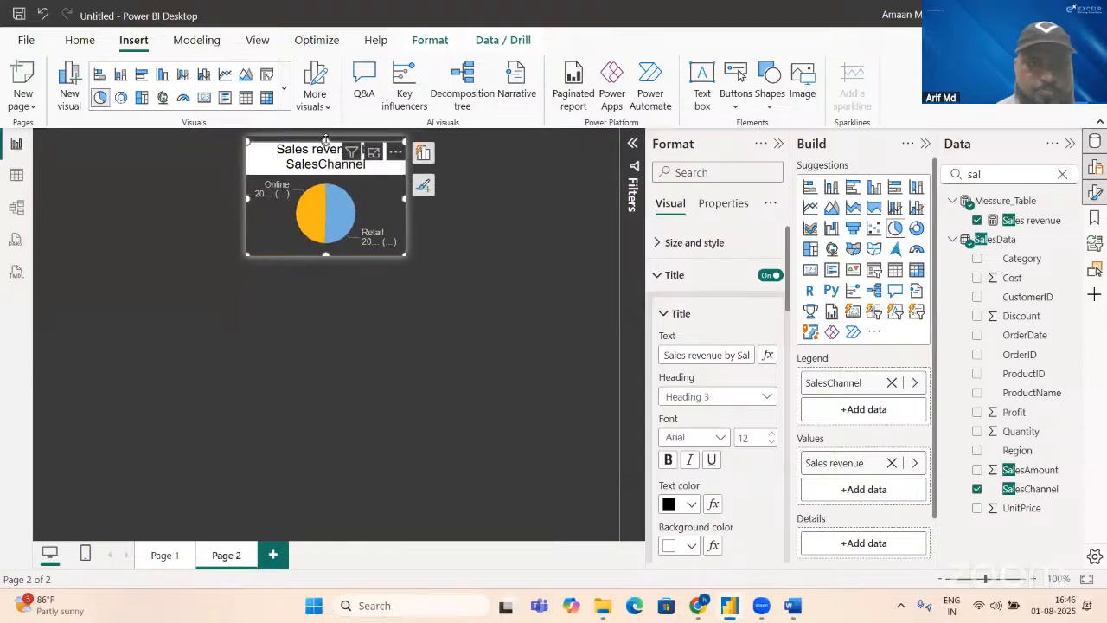
pyautogui.moveTo(326, 139); pyautogui.dragTo(326, 135)
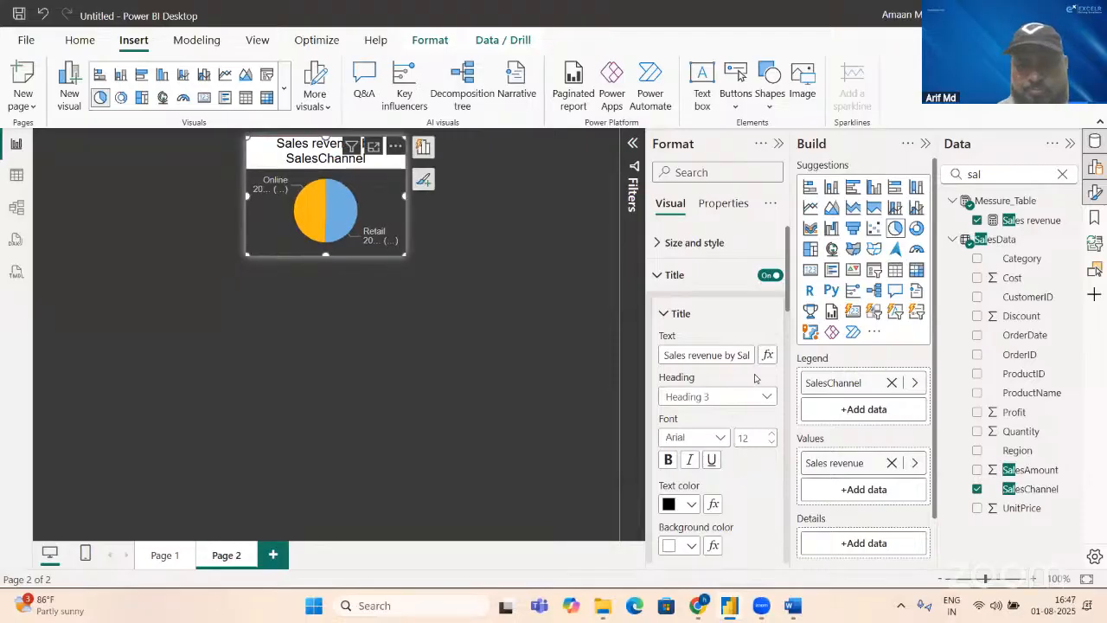
# Step: Shorten the pie chart's title to SalesChannel and set the title font size to 8
pyautogui.click(726, 355)
pyautogui.moveTo(736, 354); pyautogui.dragTo(528, 364)
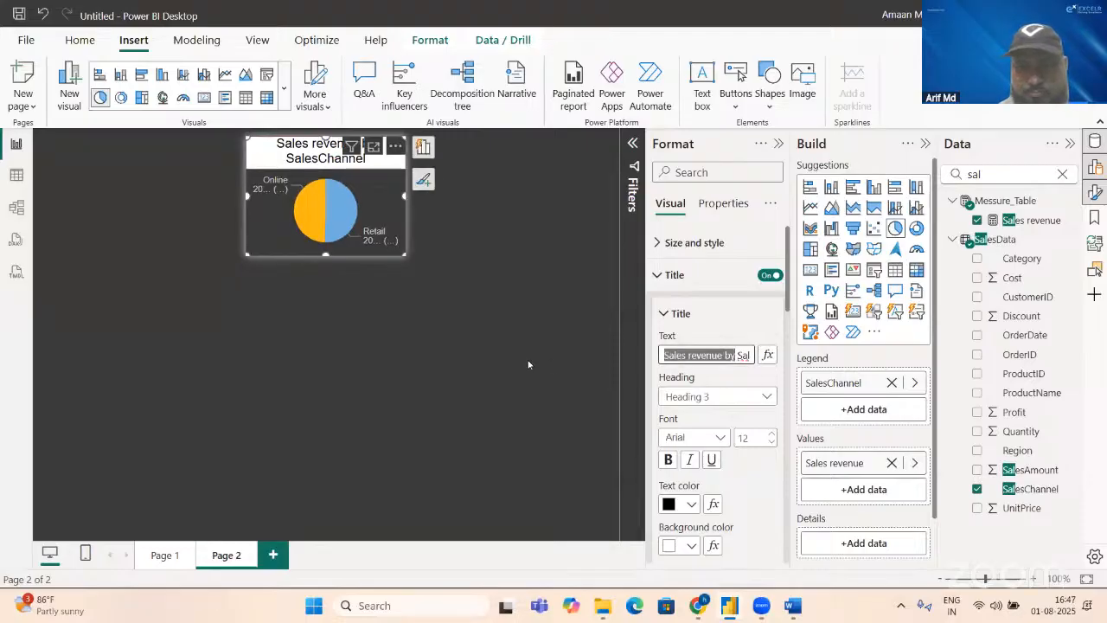
pyautogui.press('BackSpace')
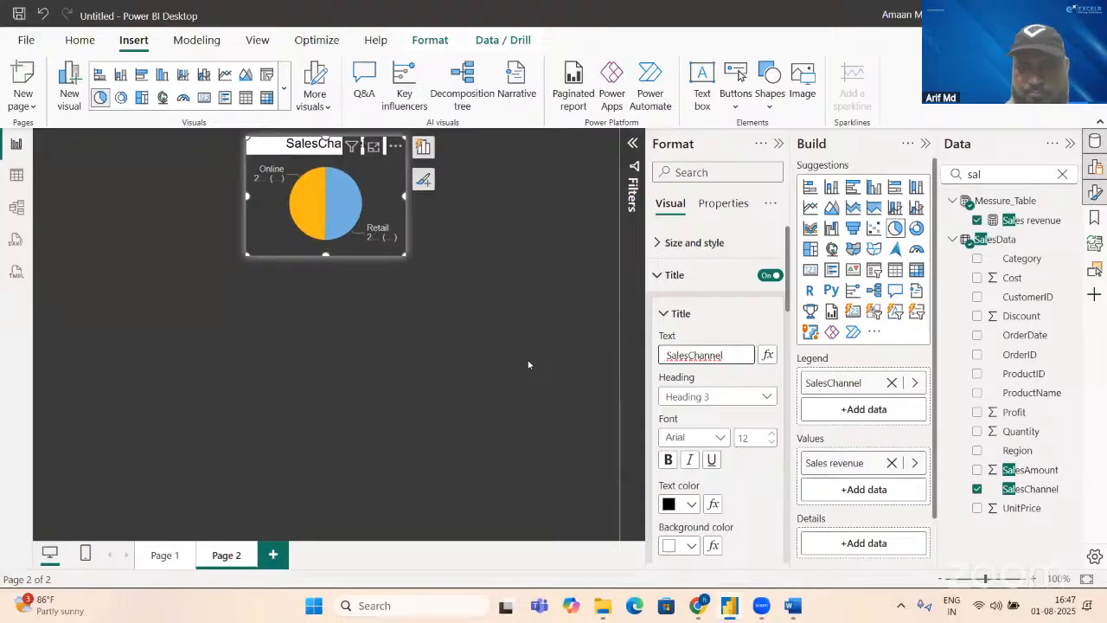
pyautogui.click(757, 438)
pyautogui.write('8')
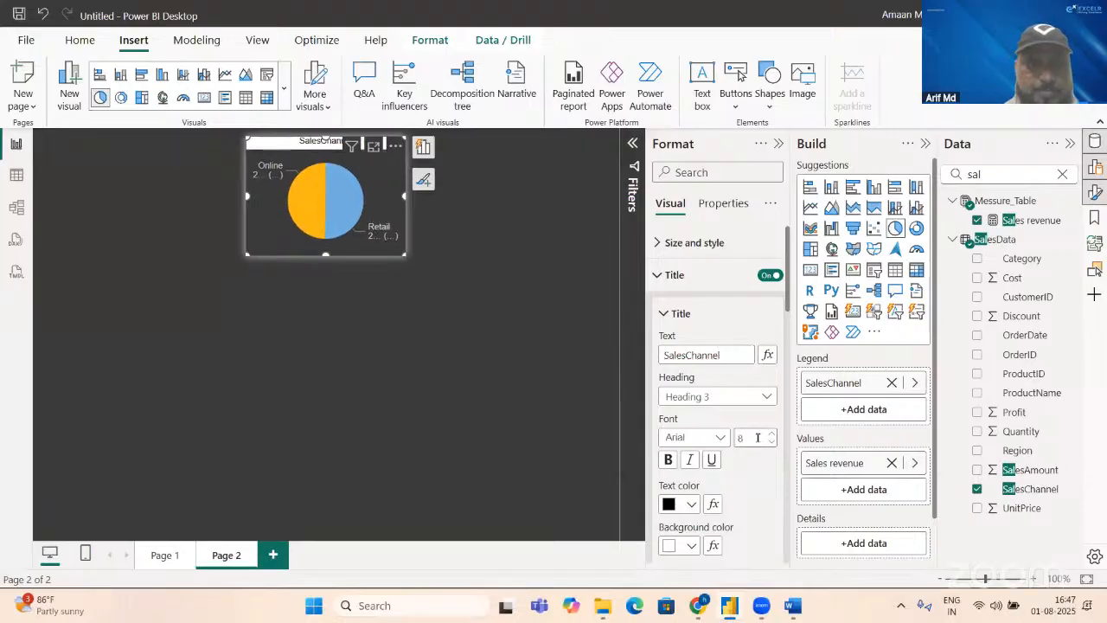
pyautogui.click(157, 397)
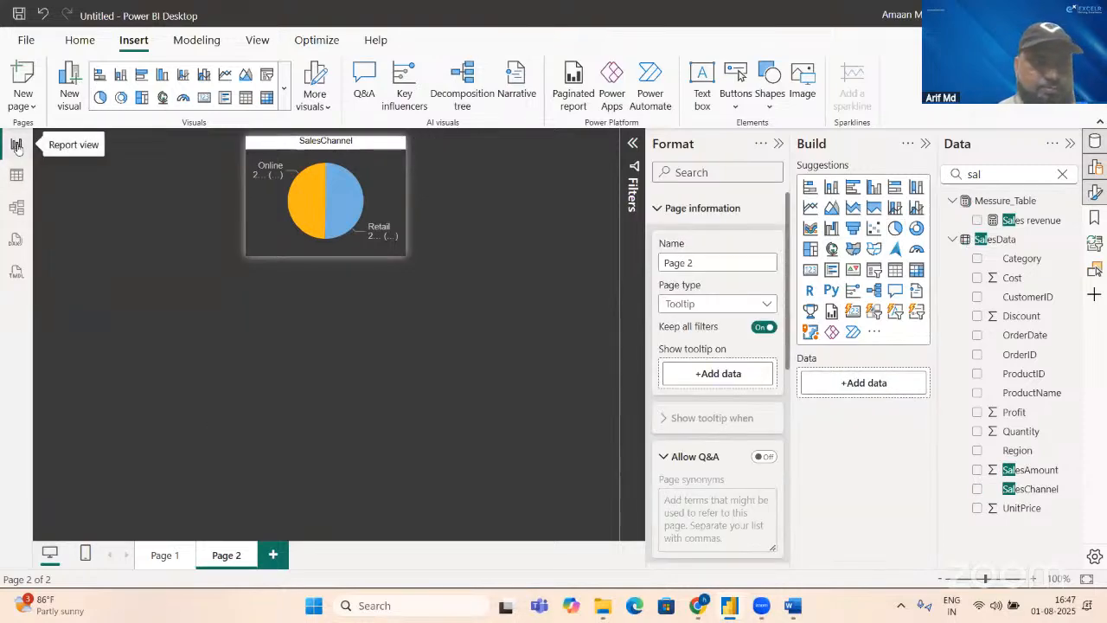
# Step: Check the pie chart tooltip on several bars of Page 1's Top 5 Product by Sales chart
pyautogui.click(157, 558)
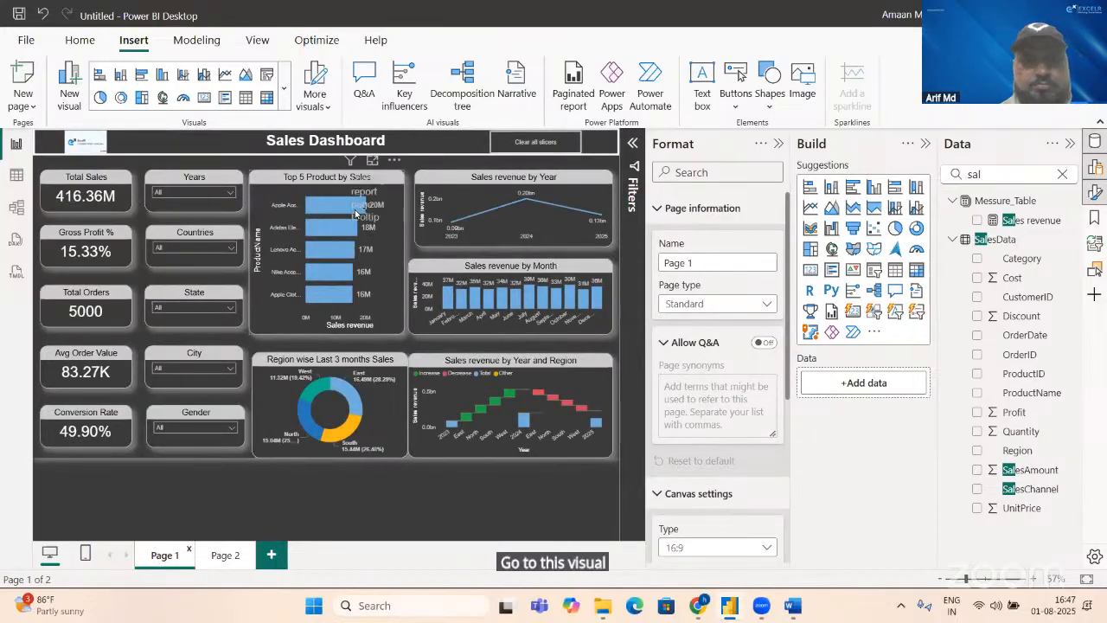
pyautogui.moveTo(355, 213)
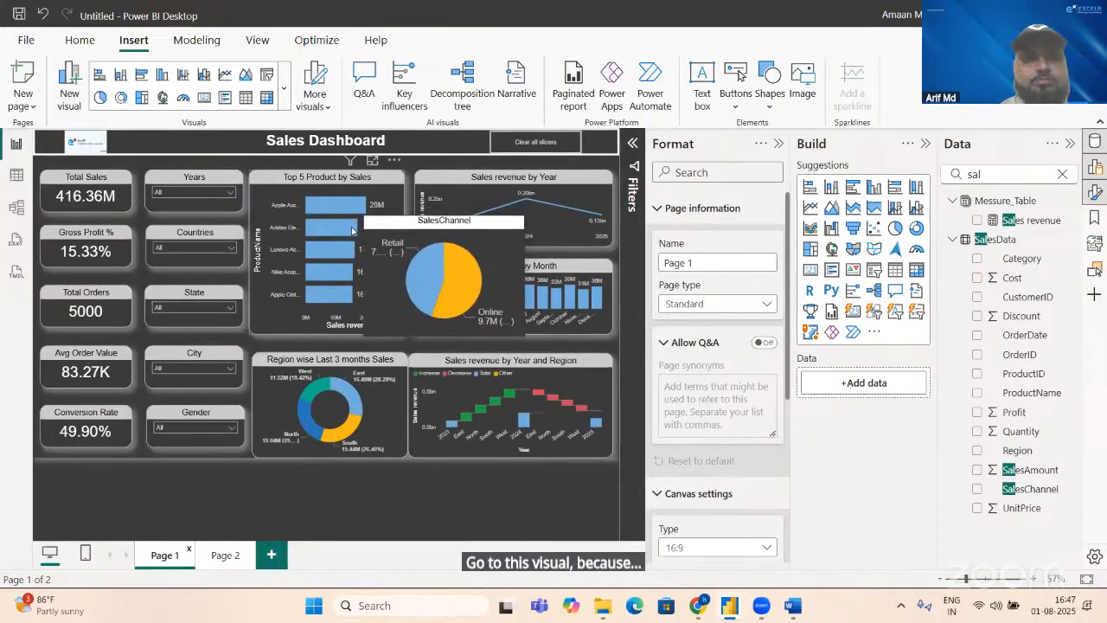
pyautogui.moveTo(351, 253)
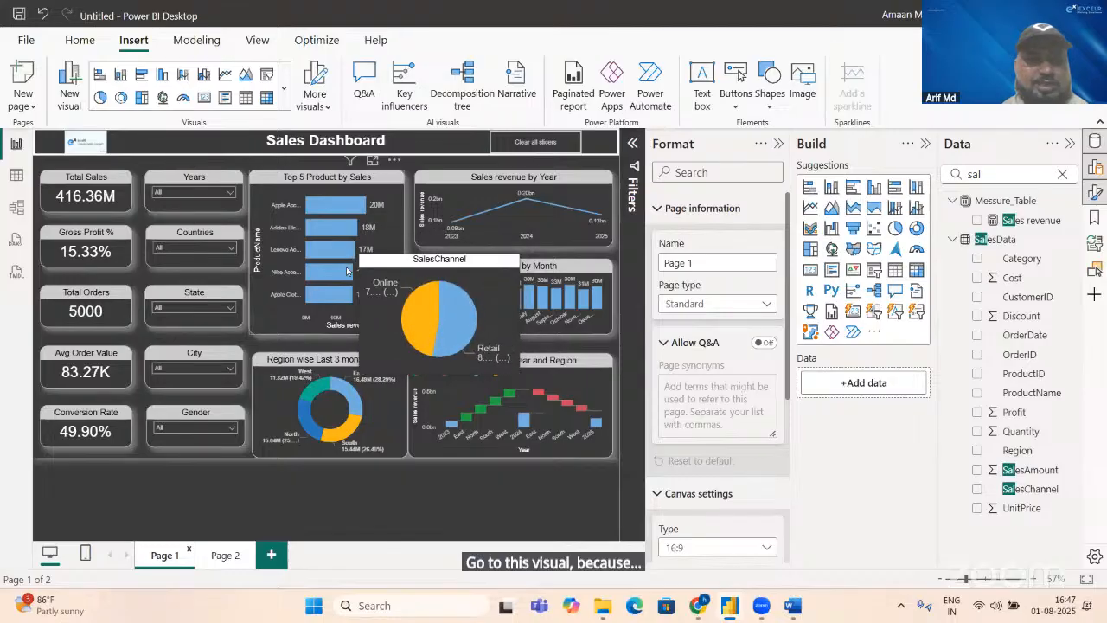
pyautogui.moveTo(348, 296)
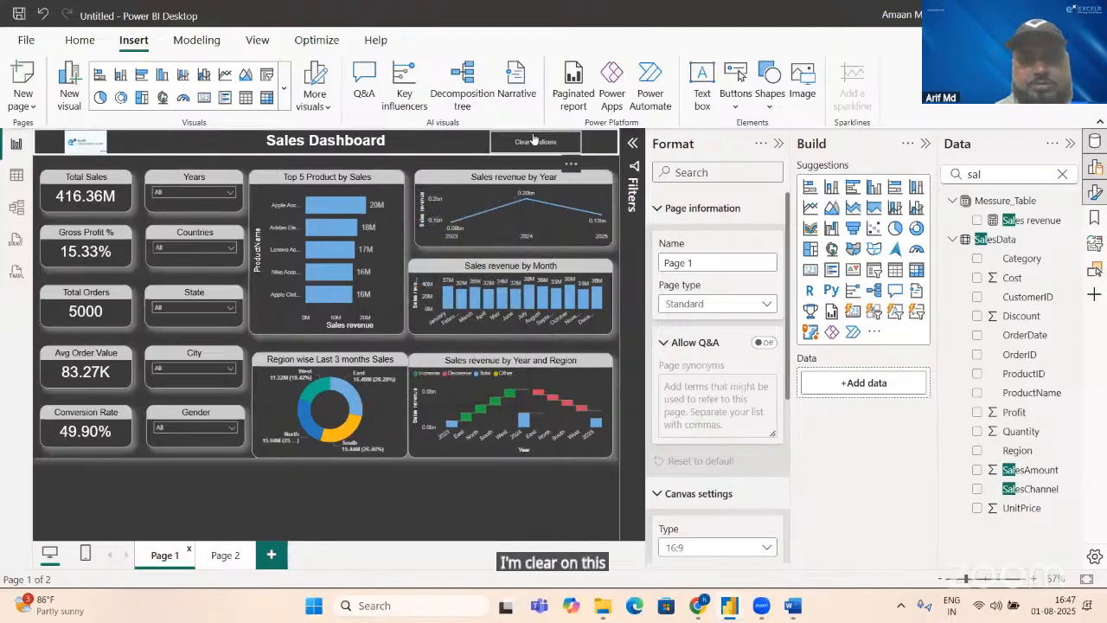
pyautogui.click(530, 140)
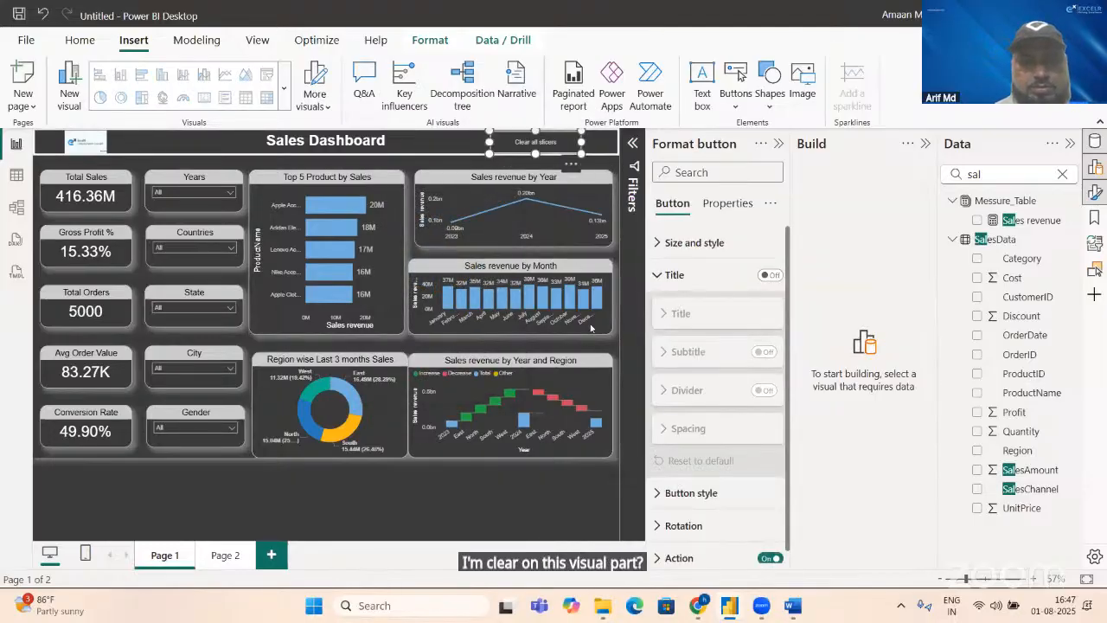
# Step: Hide the Page 2 tooltip page and rename Page 1 as Dashboard
pyautogui.rightClick(228, 550)
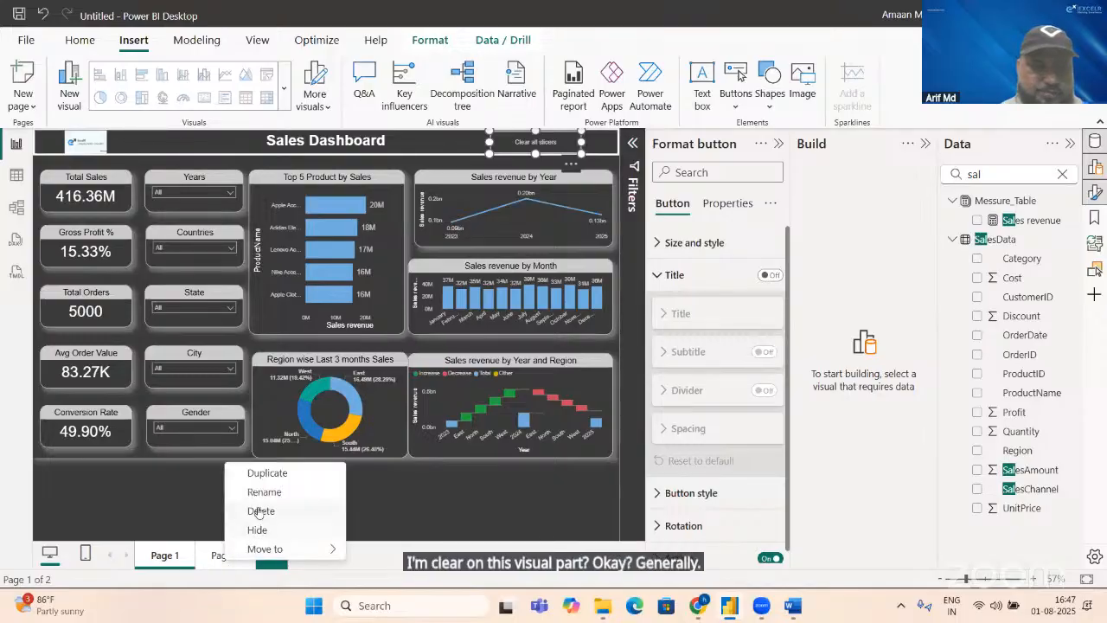
pyautogui.click(256, 531)
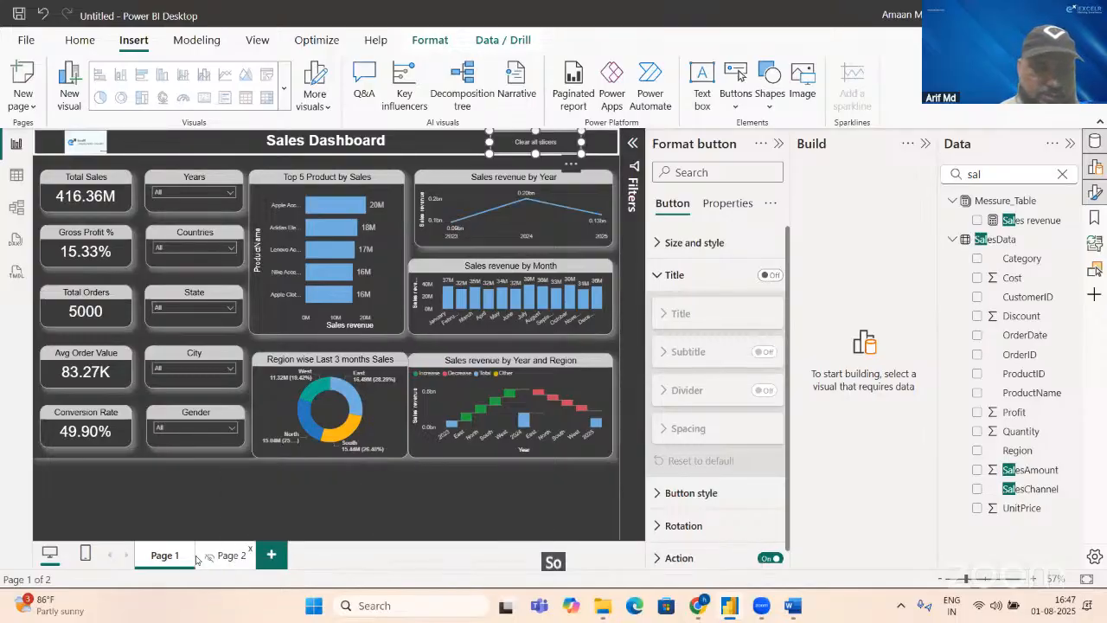
pyautogui.rightClick(162, 563)
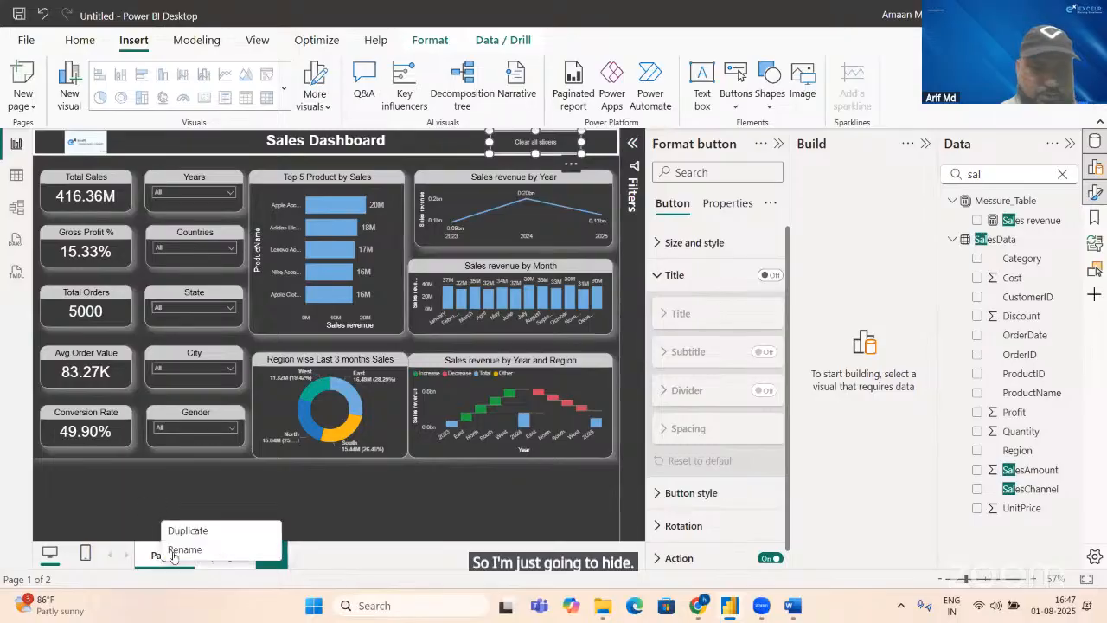
pyautogui.click(183, 547)
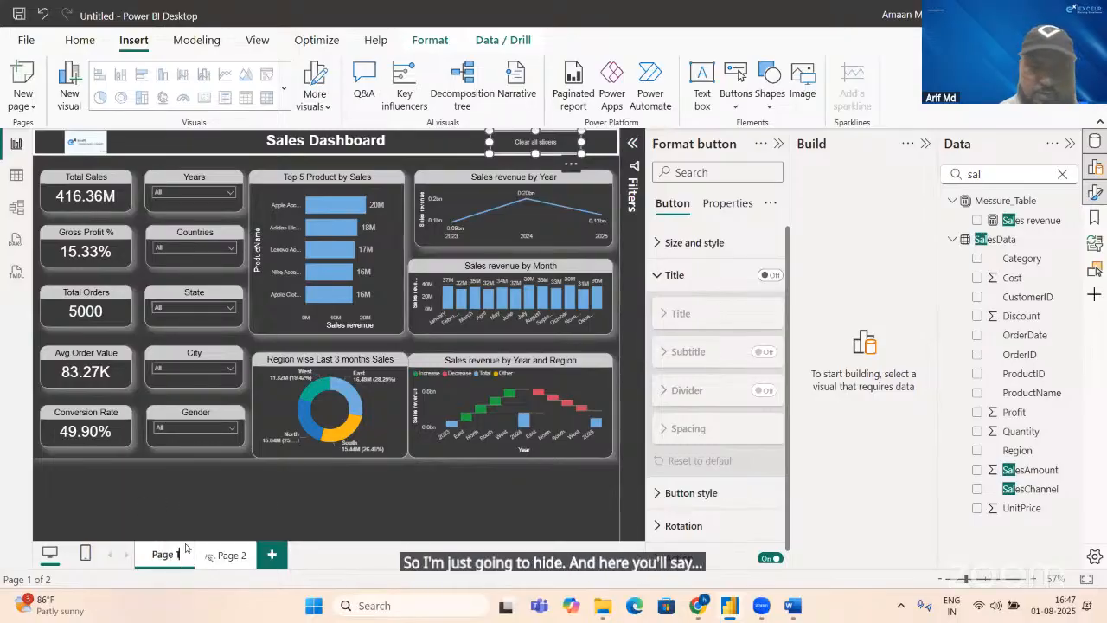
pyautogui.press('BackSpace')
pyautogui.press('BackSpace')
pyautogui.press('BackSpace')
pyautogui.press('BackSpace')
pyautogui.press('BackSpace')
pyautogui.press('BackSpace')
pyautogui.write('D')
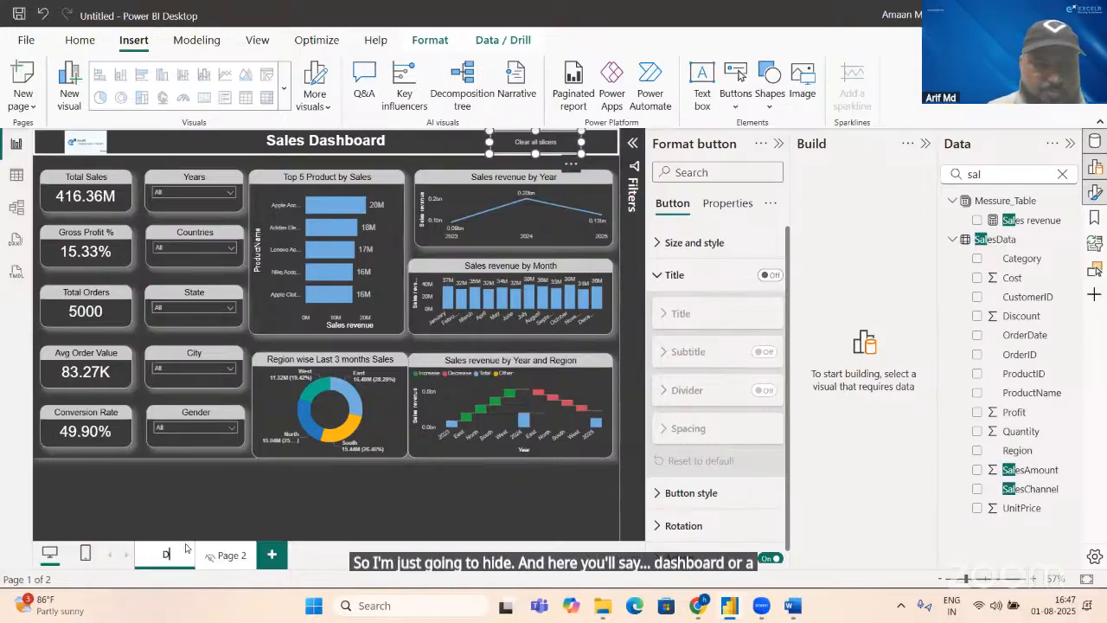
pyautogui.write('ashboard')
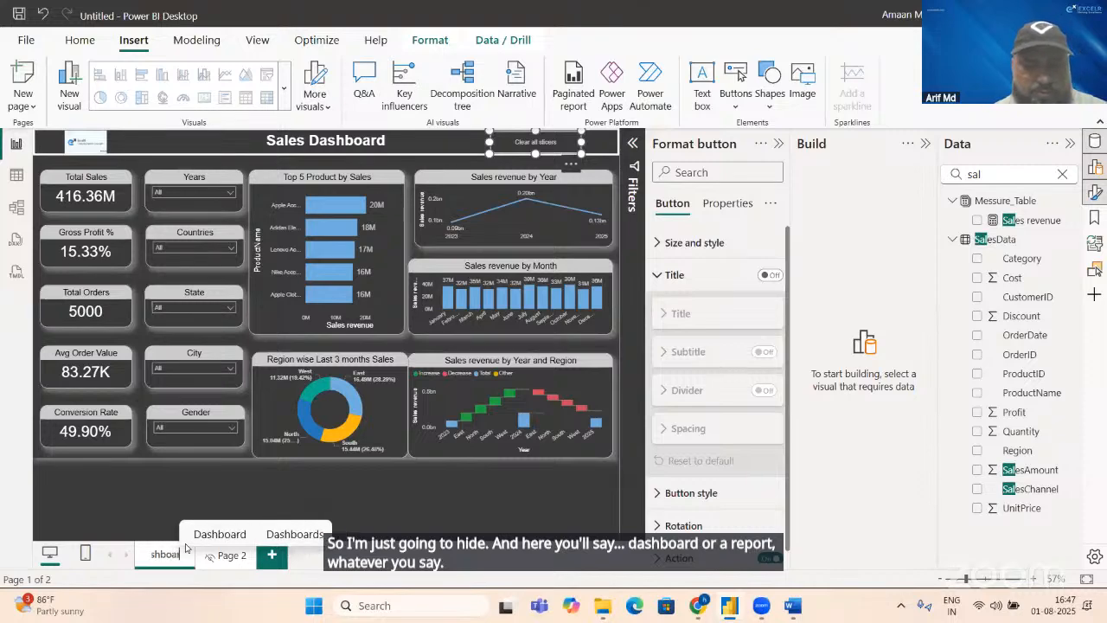
pyautogui.press('Return')
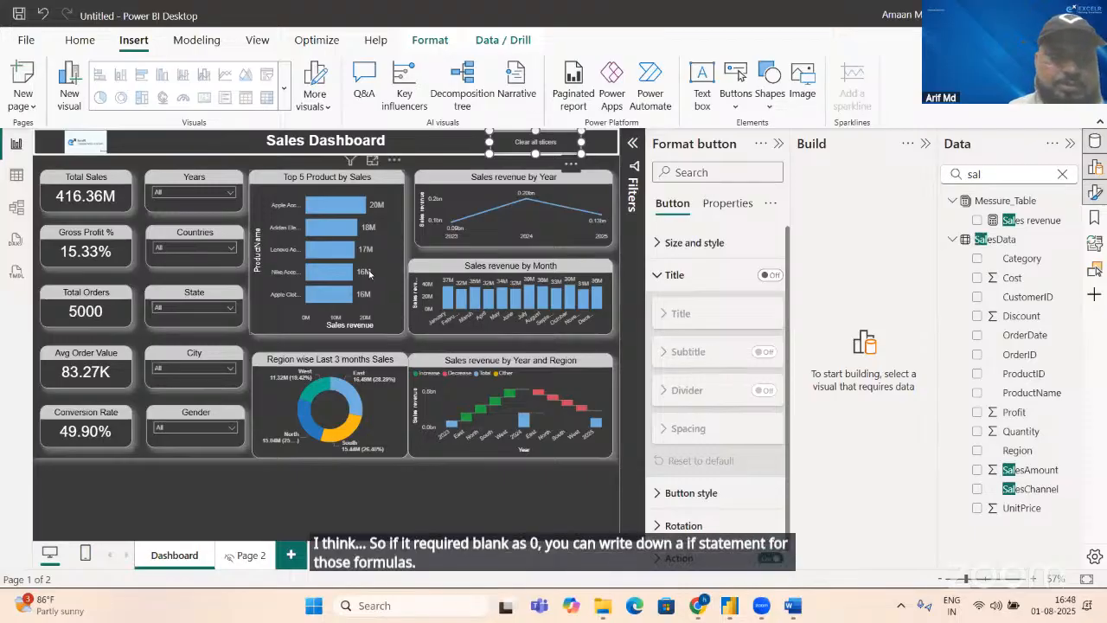
# Step: Filter the dashboard to 2022 with the Years slicer
pyautogui.click(223, 193)
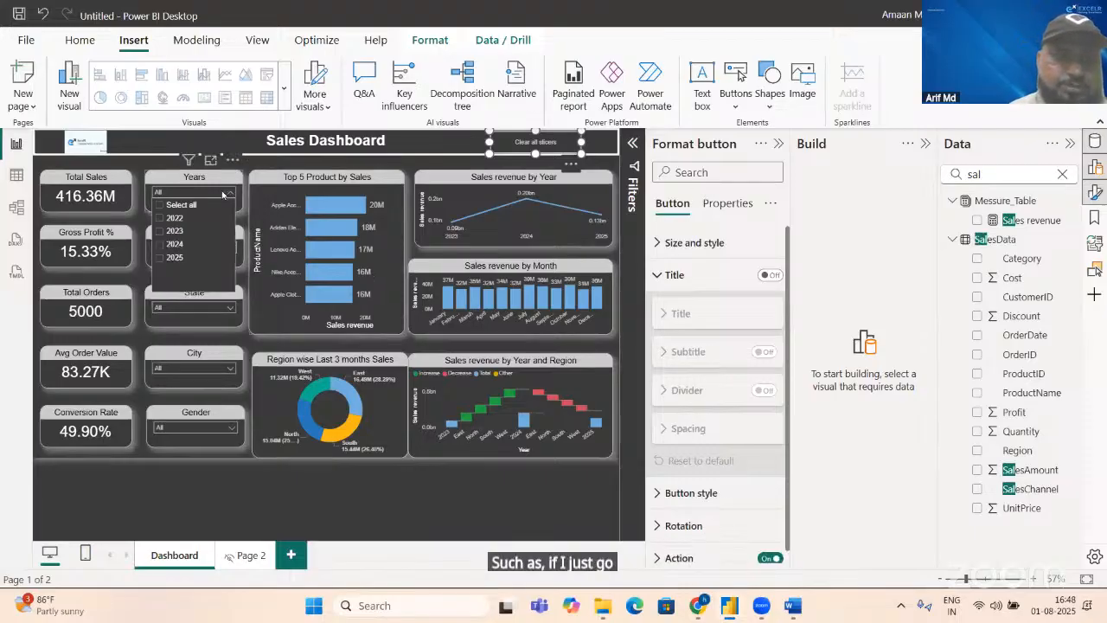
pyautogui.click(159, 219)
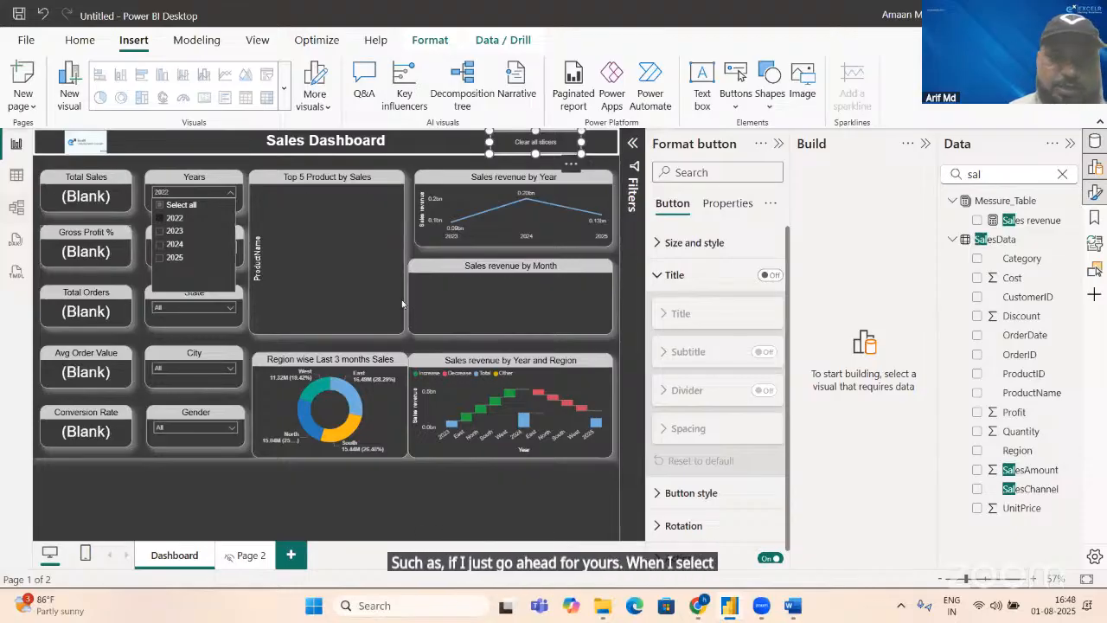
# Step: Wrap the Sales revenue measure's SUM(SalesData[SalesAmount]) in an IF function with an ISBLANK test
pyautogui.click(1025, 221)
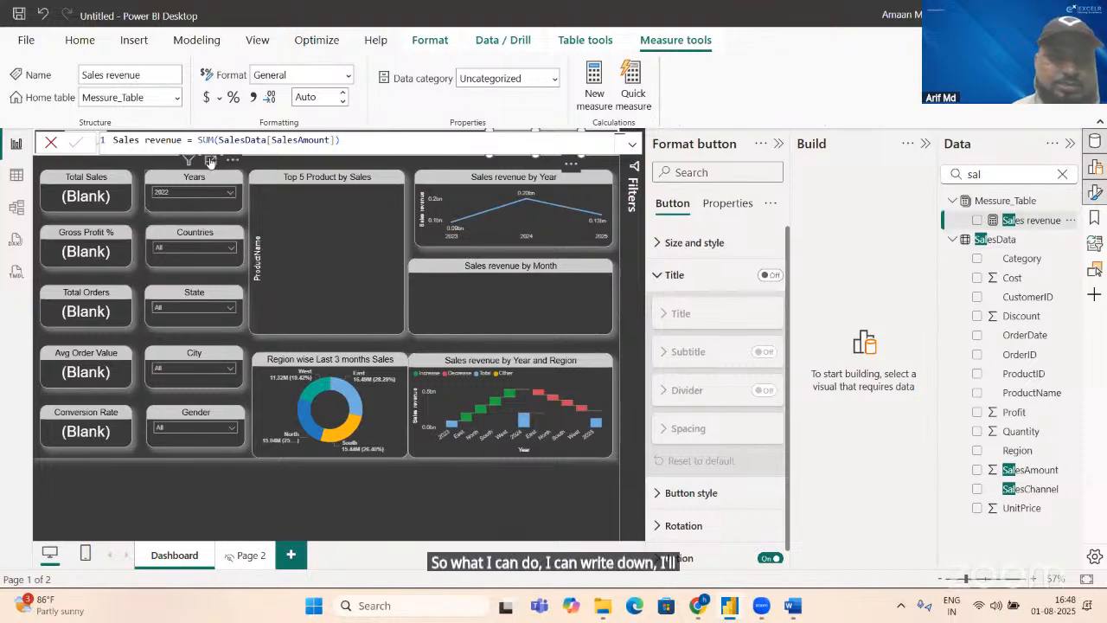
pyautogui.click(197, 139)
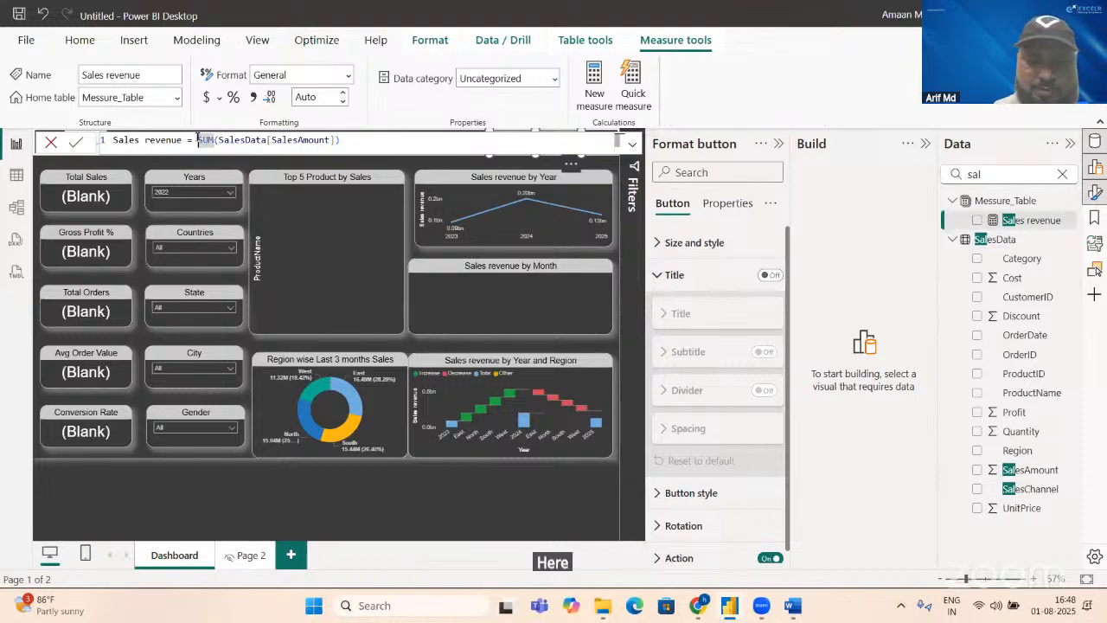
pyautogui.write('If')
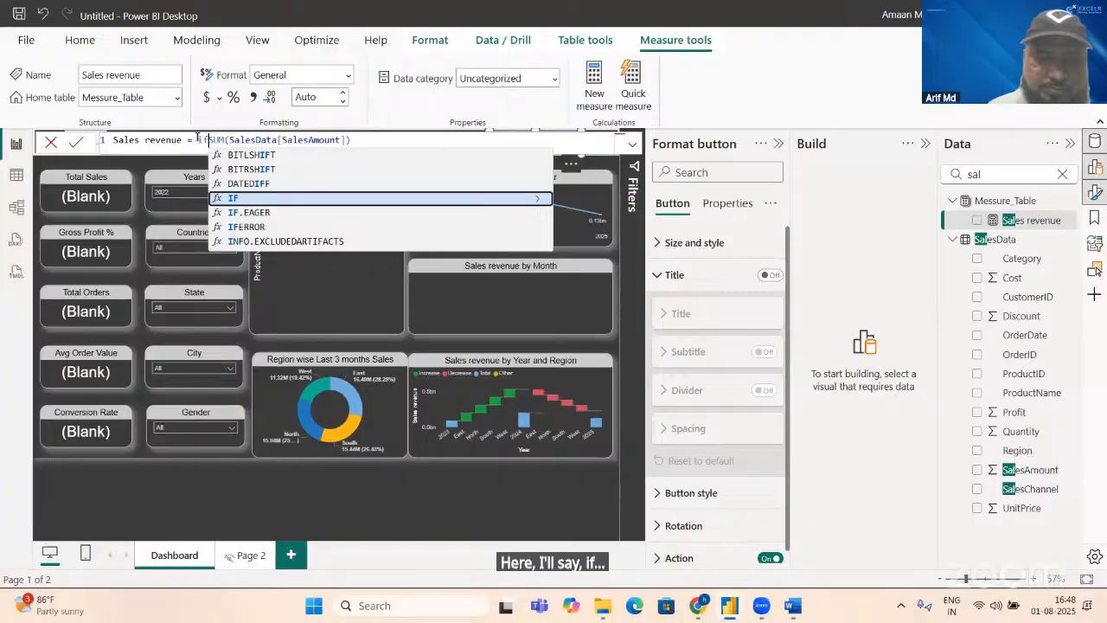
pyautogui.press('Tab')
pyautogui.write('isb')
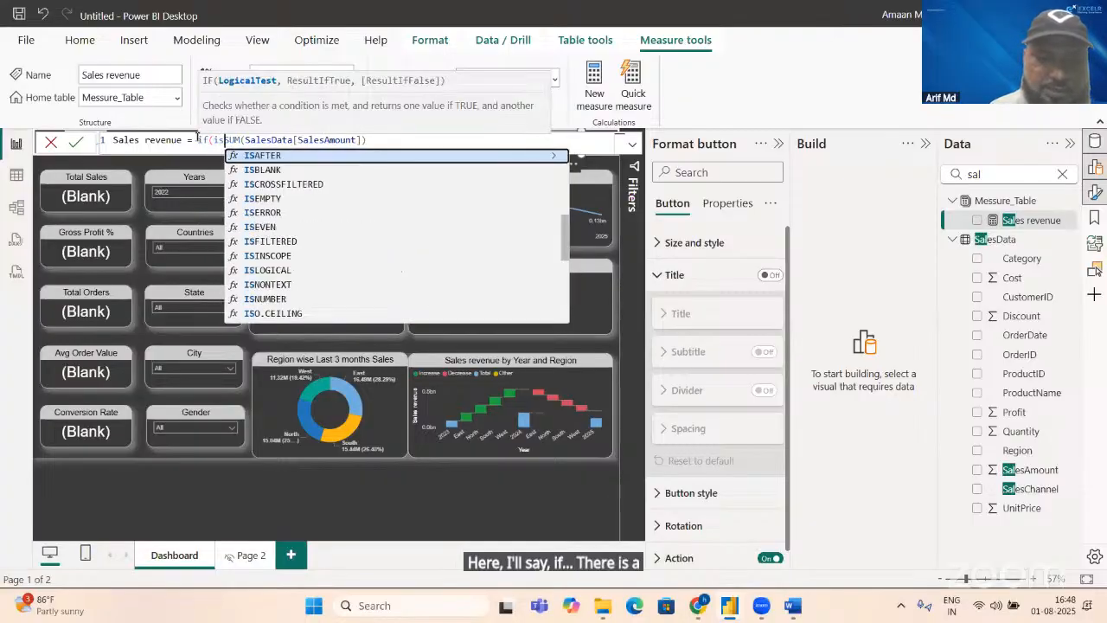
pyautogui.press('Tab')
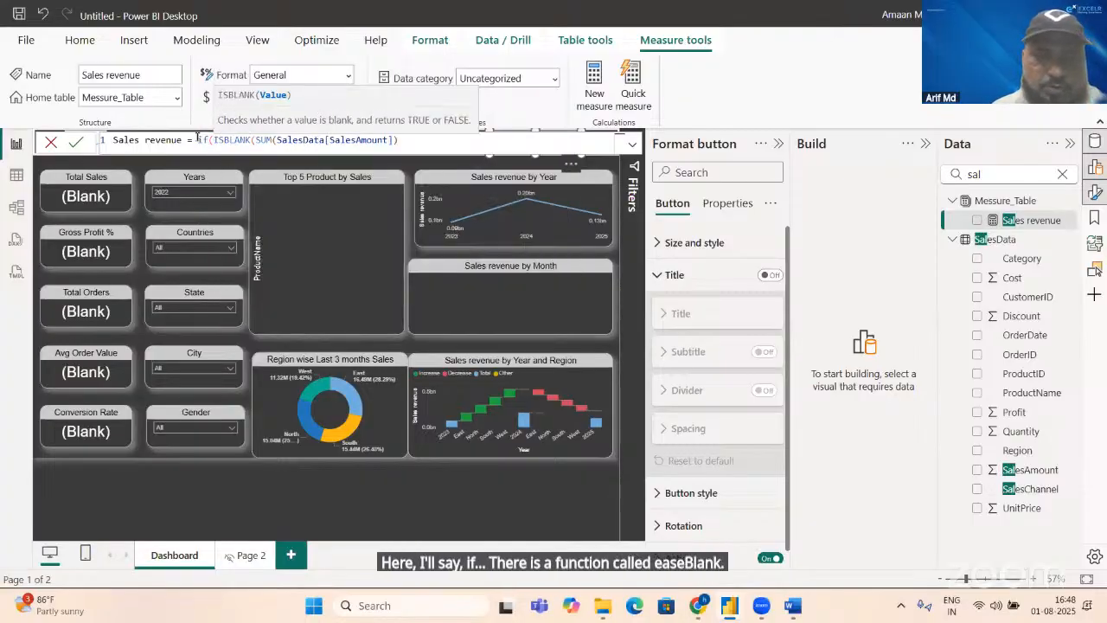
pyautogui.hotkey('shift', 'Right')
pyautogui.hotkey('shift', 'Right')
pyautogui.hotkey('shift', 'Right')
pyautogui.hotkey('shift', 'Right')
pyautogui.hotkey('shift', 'Right')
pyautogui.hotkey('shift', 'Right')
pyautogui.hotkey('shift', 'Right')
pyautogui.hotkey('shift', 'Right')
pyautogui.hotkey('shift', 'Right')
pyautogui.hotkey('shift', 'Right')
pyautogui.hotkey('shift', 'Right')
pyautogui.hotkey('shift', 'Right')
pyautogui.hotkey('shift', 'Right')
pyautogui.hotkey('shift', 'Right')
pyautogui.hotkey('shift', 'Right')
pyautogui.hotkey('shift', 'Right')
pyautogui.hotkey('shift', 'Right')
pyautogui.hotkey('shift', 'Right')
pyautogui.hotkey('shift', 'Right')
pyautogui.hotkey('shift', 'Right')
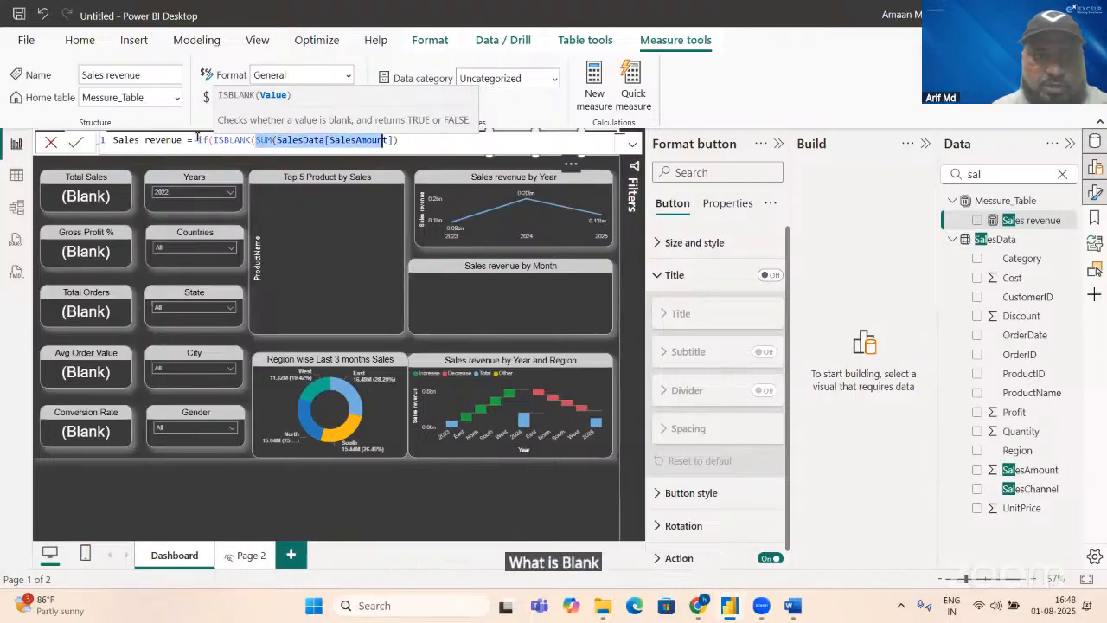
pyautogui.hotkey('shift', 'Right')
pyautogui.hotkey('shift', 'Right')
pyautogui.hotkey('shift', 'Right')
pyautogui.press('Right')
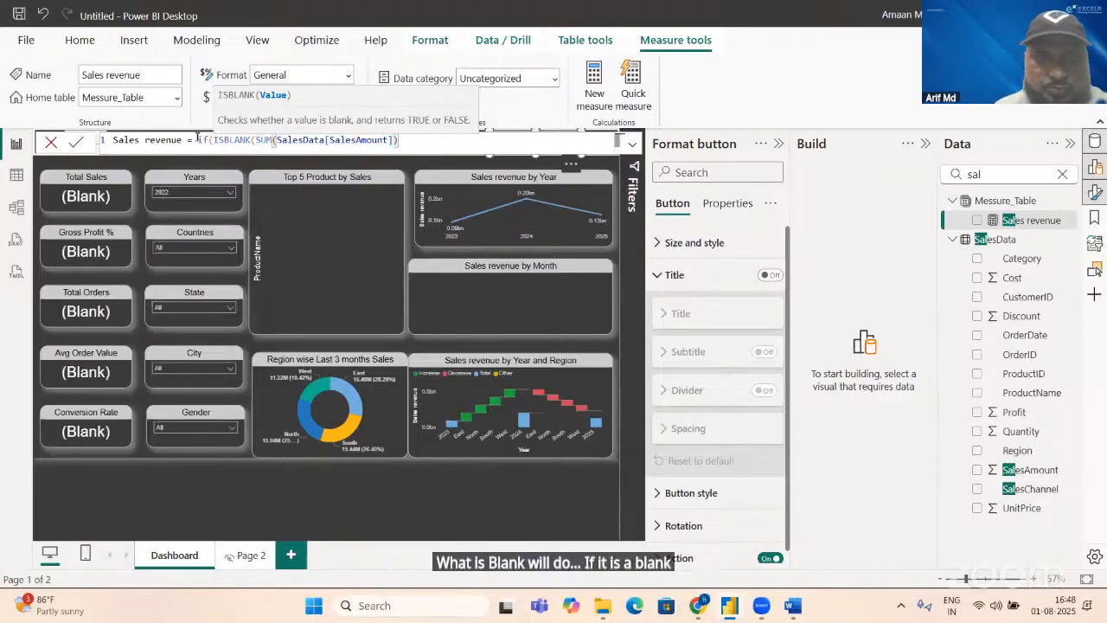
pyautogui.write('),0')
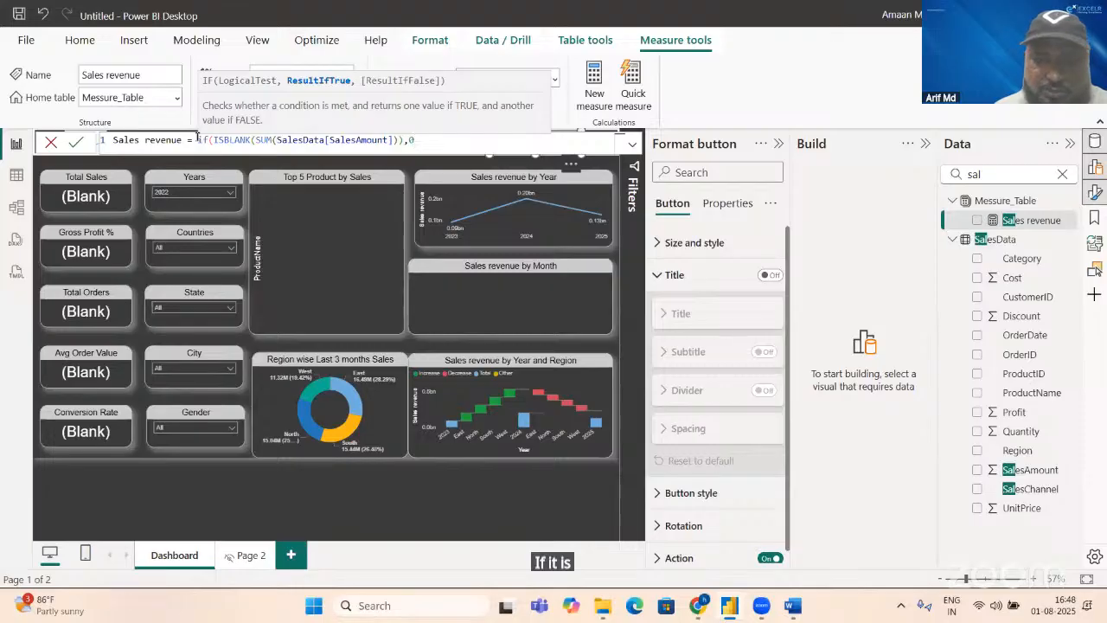
pyautogui.write(',SUM(SalesData[SalesAmount])')
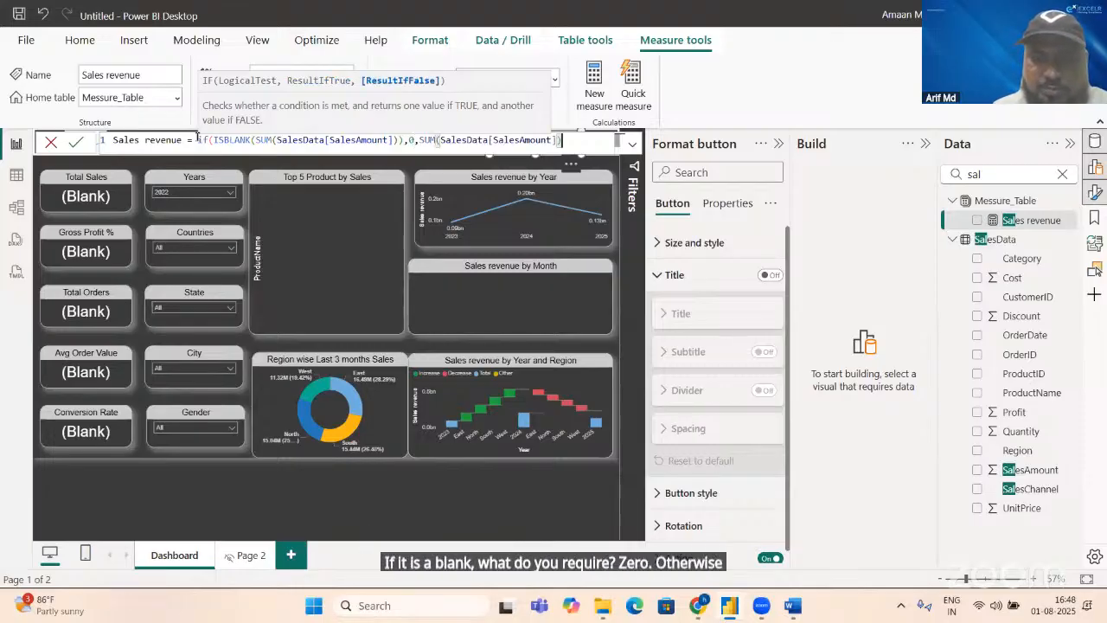
pyautogui.write(')')
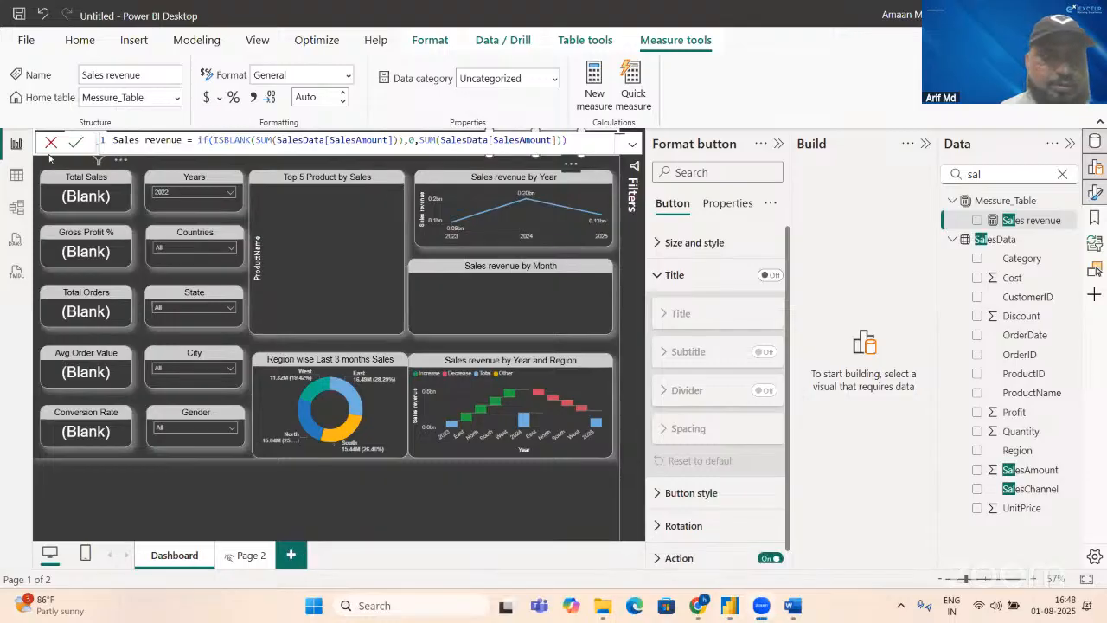
# Step: Make the measure return 0 when blank and SUM(SalesData[SalesAmount]) otherwise, and commit the formula
pyautogui.click(75, 144)
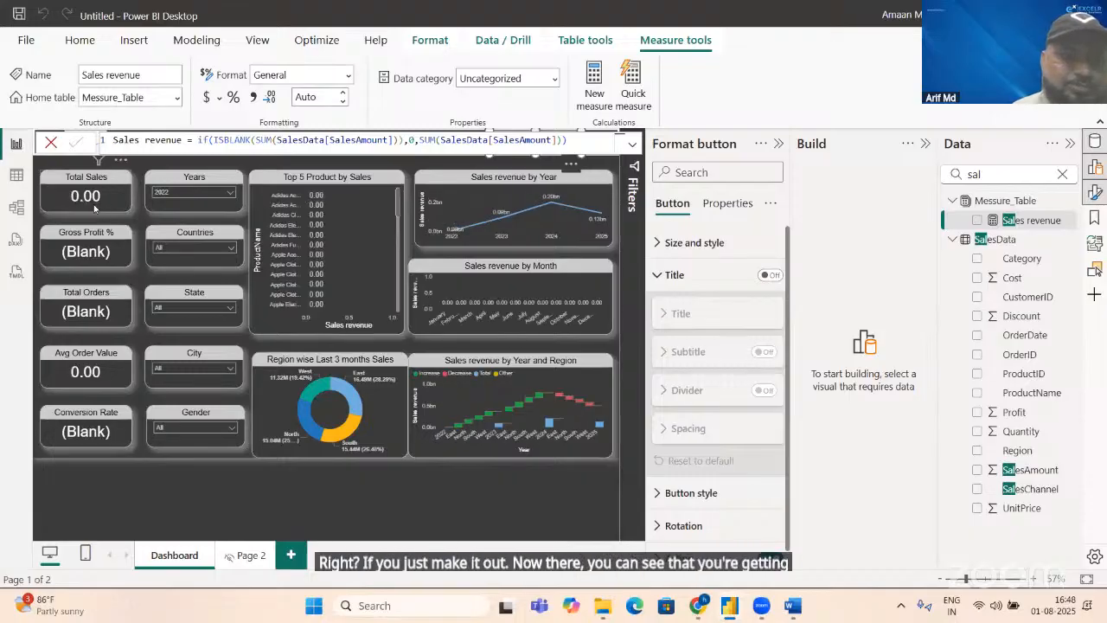
# Step: Switch the Years slicer to 2023, 2024 and 2025 in turn to check the dashboard's values
pyautogui.click(223, 192)
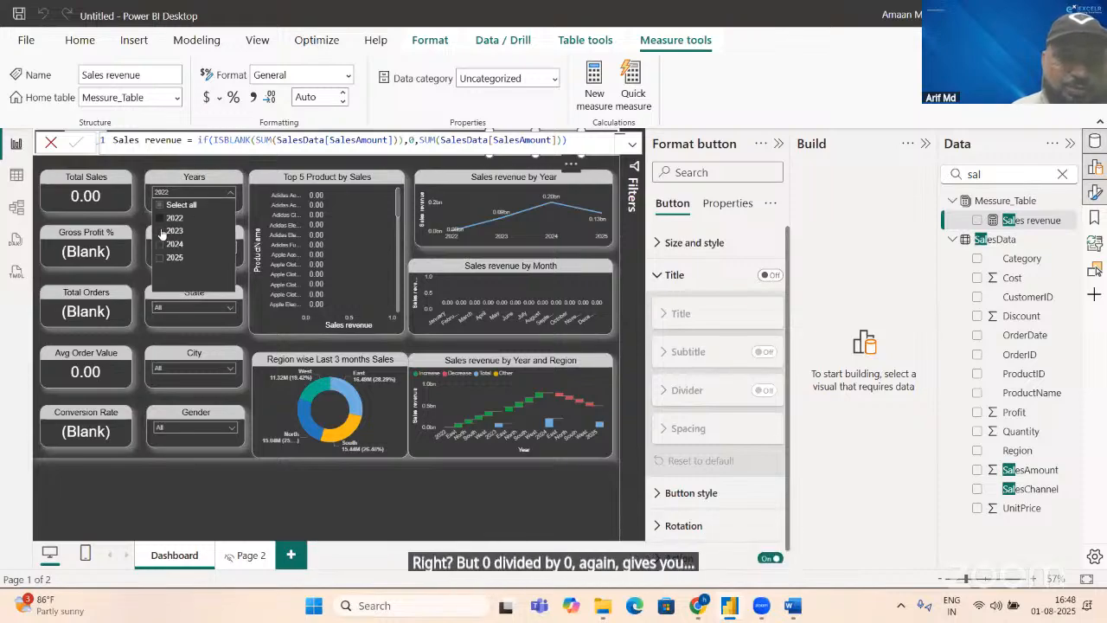
pyautogui.click(161, 231)
pyautogui.click(163, 244)
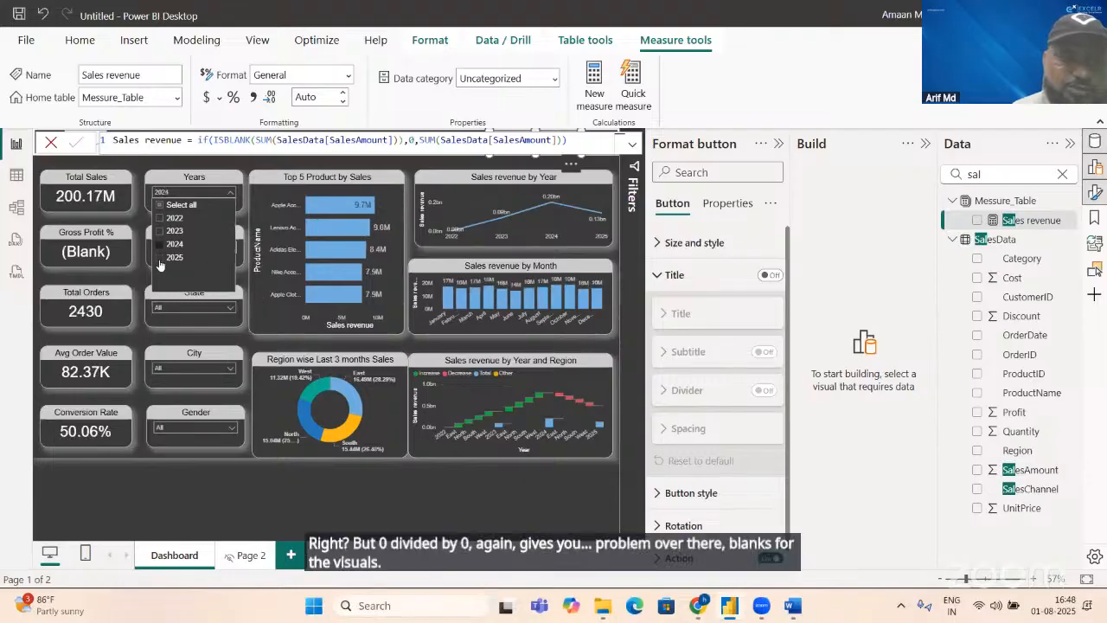
pyautogui.click(159, 260)
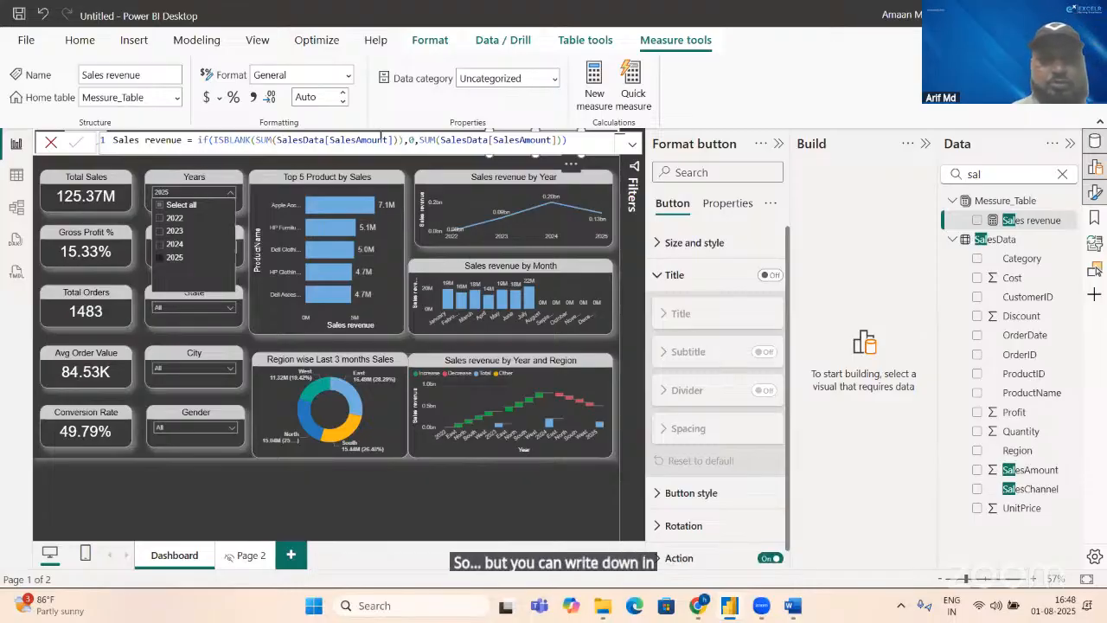
# Step: Remove the IF and ISBLANK wrapper from the Sales revenue measure, leaving SUM(SalesData[SalesAmount]), and commit the formula
pyautogui.moveTo(417, 139); pyautogui.dragTo(197, 140)
pyautogui.press('BackSpace')
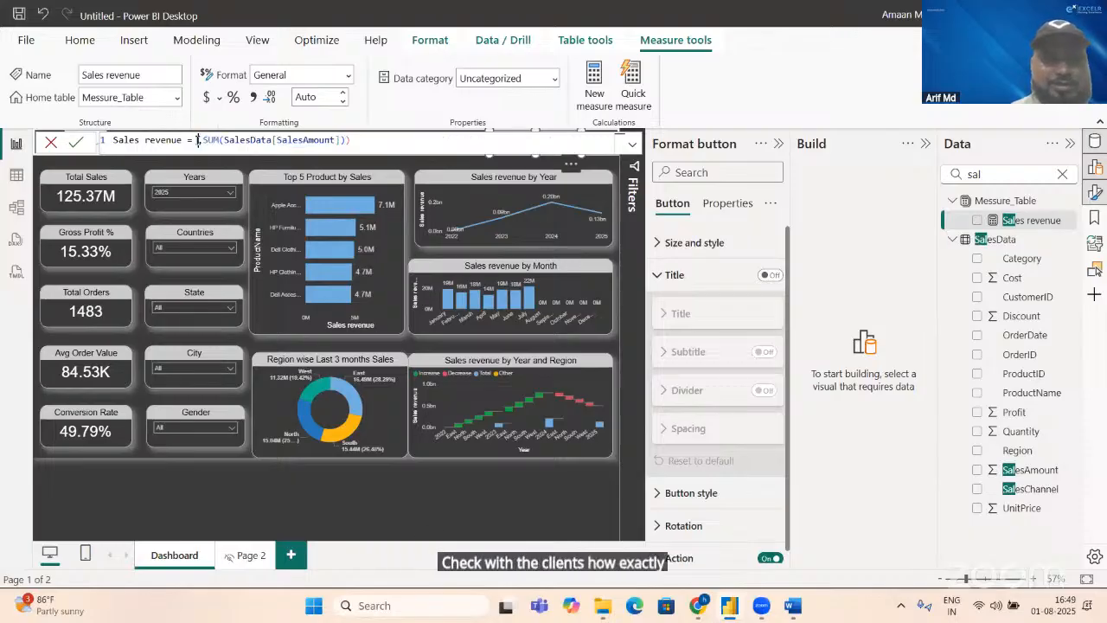
pyautogui.click(362, 141)
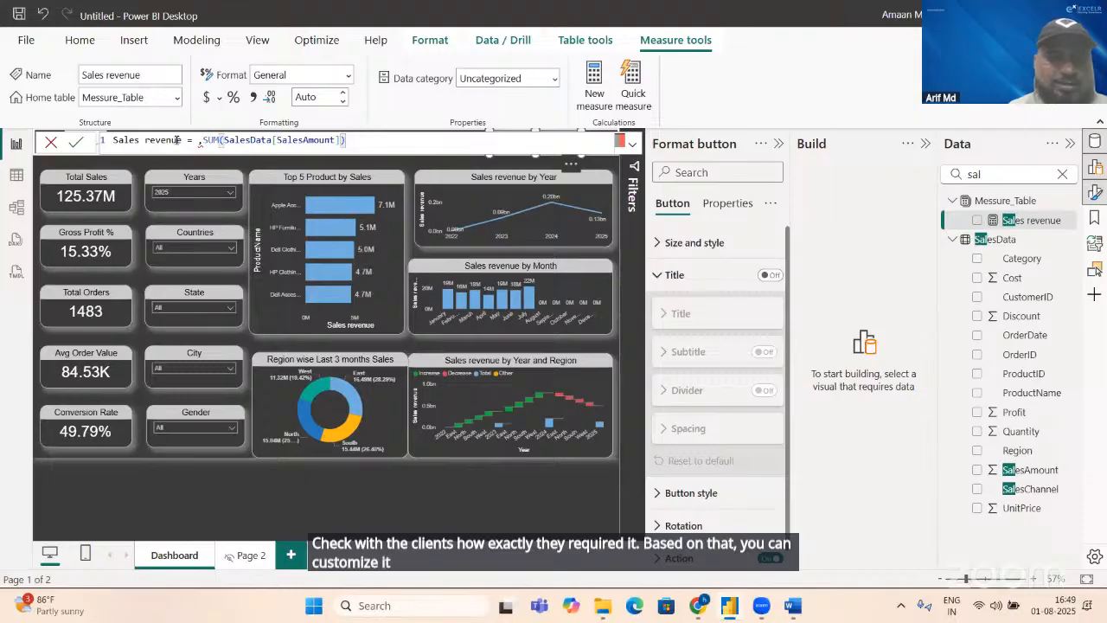
pyautogui.click(202, 141)
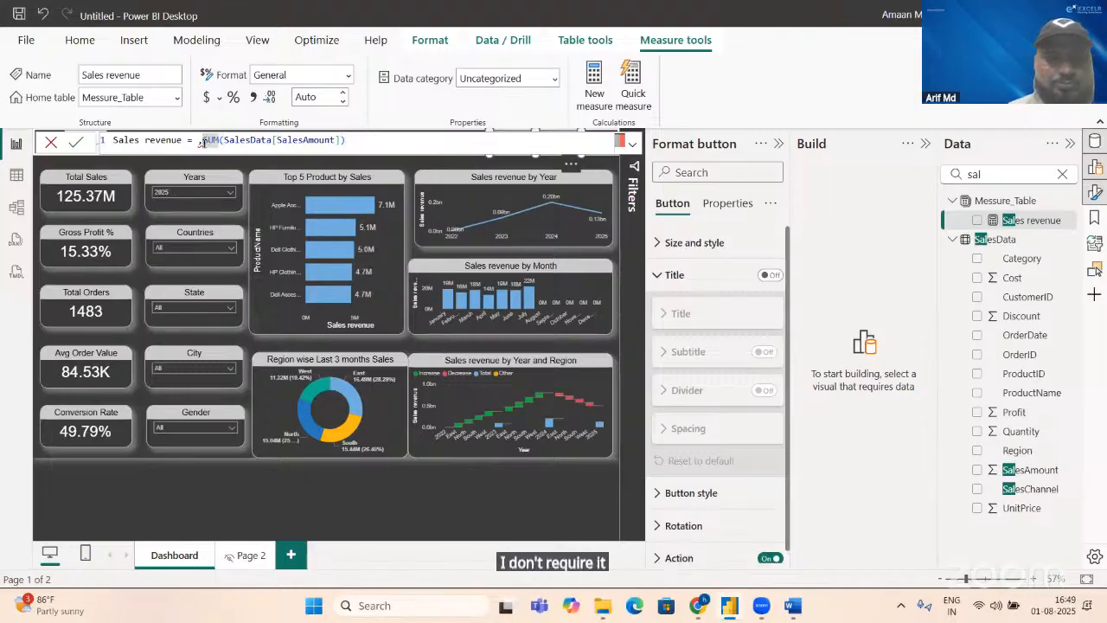
pyautogui.press('BackSpace')
pyautogui.click(77, 144)
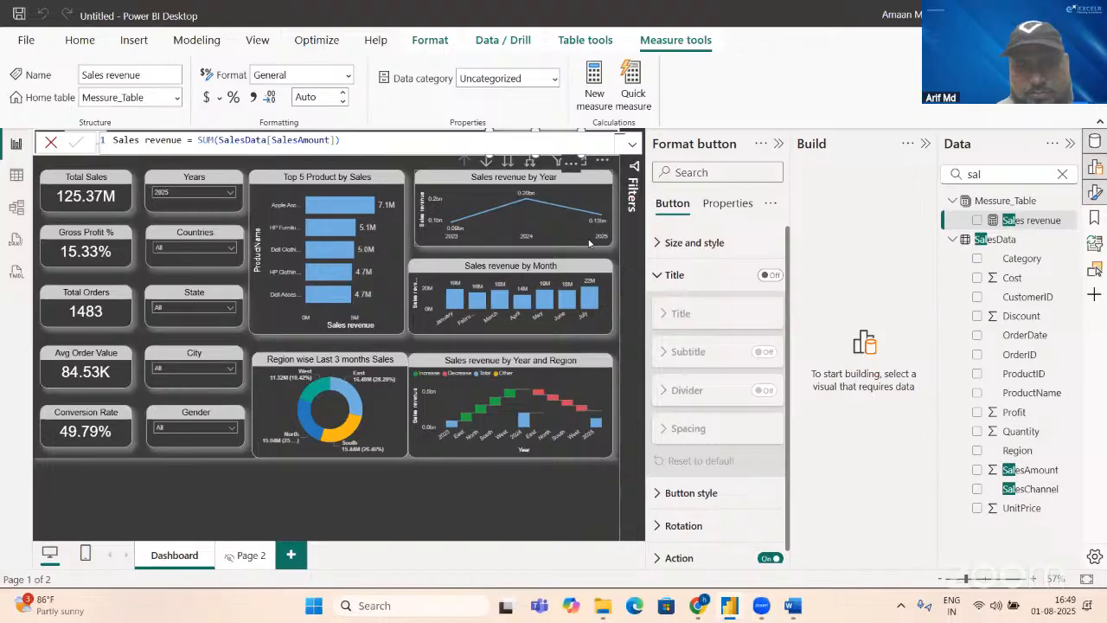
# Step: Enlarge the Sales revenue by Year chart slightly so its edges line up with the Sales revenue by Month chart
pyautogui.click(484, 208)
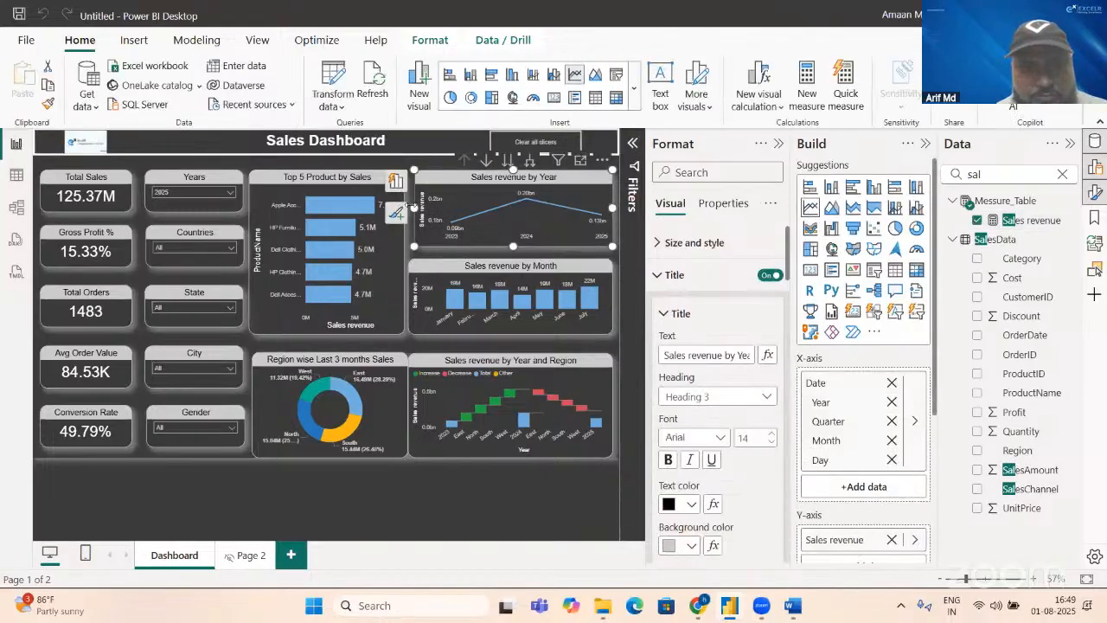
pyautogui.moveTo(410, 206); pyautogui.dragTo(405, 203)
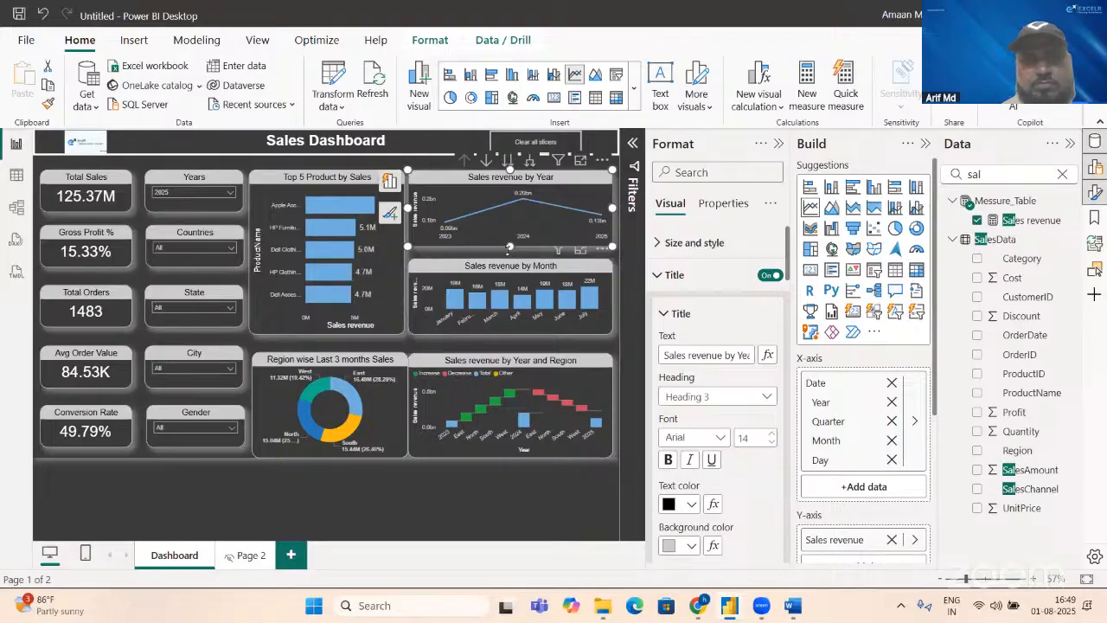
pyautogui.moveTo(509, 246); pyautogui.dragTo(509, 251)
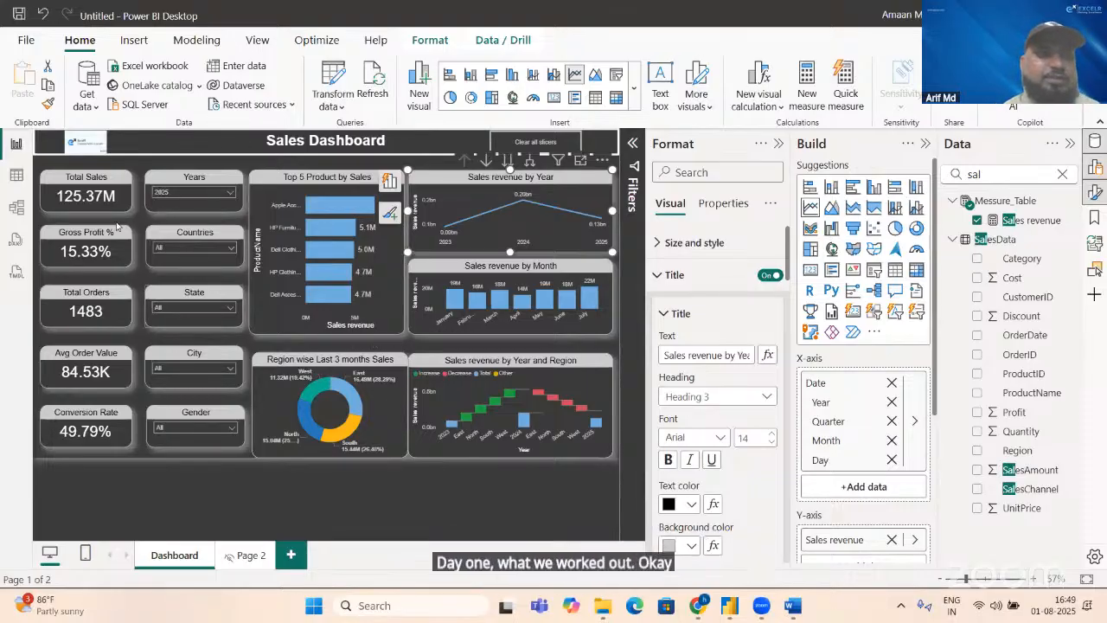
# Step: Save the report as FTP Dashboard in the File folder
pyautogui.click(19, 13)
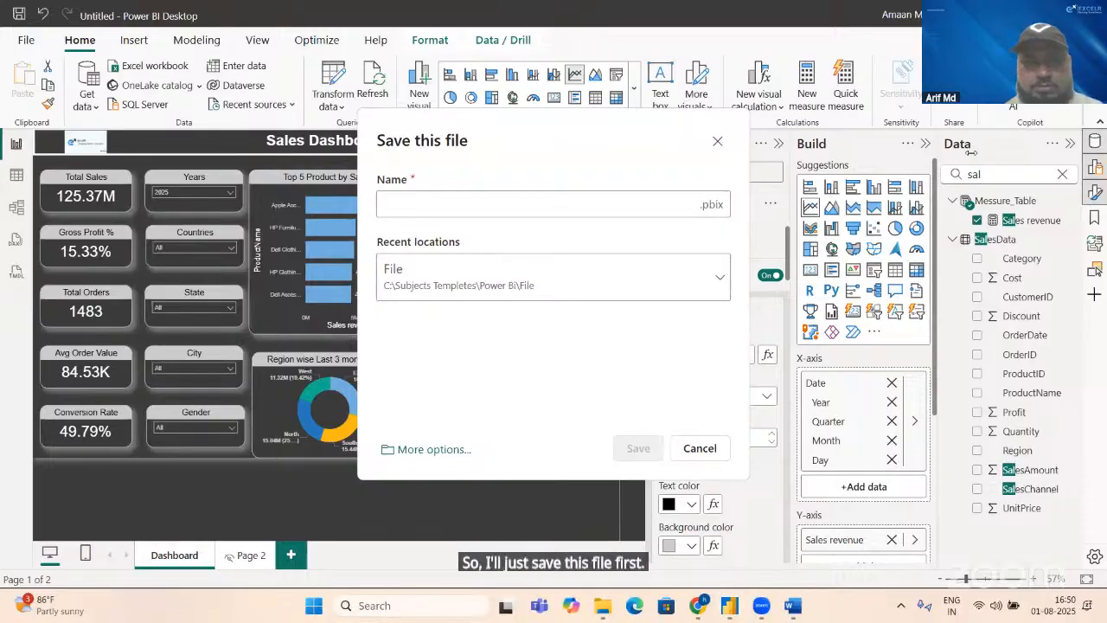
pyautogui.click(420, 205)
pyautogui.write('FT')
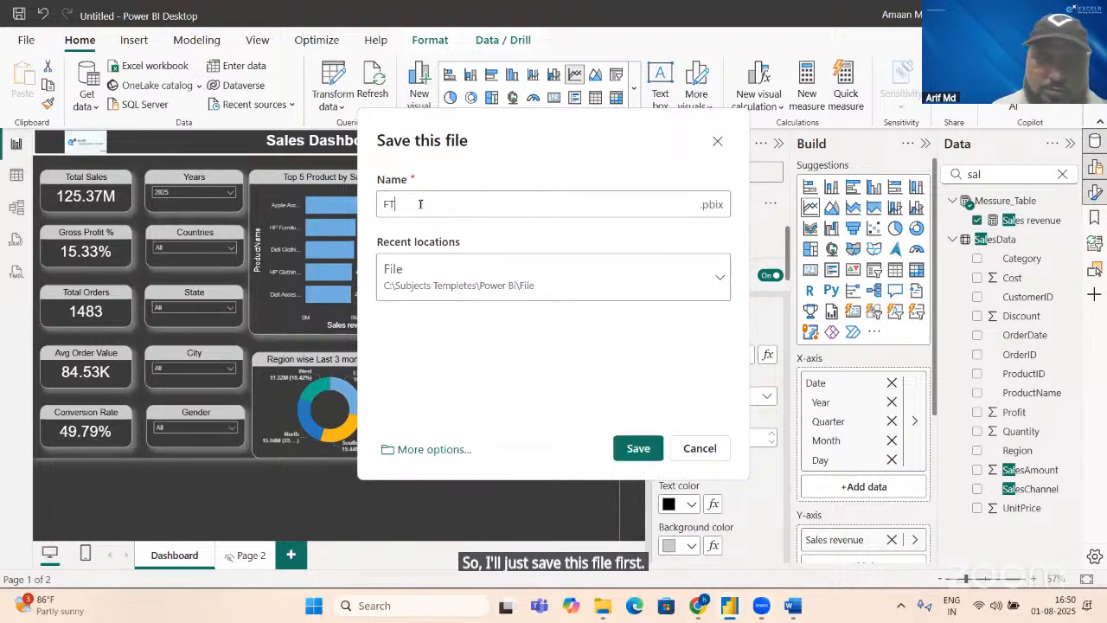
pyautogui.write('P')
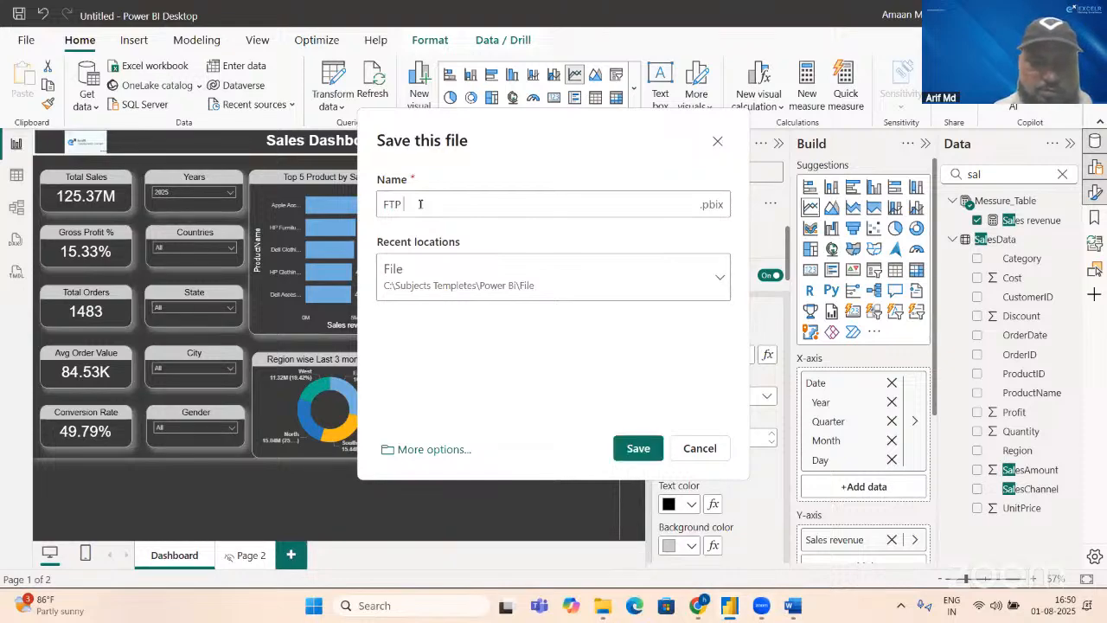
pyautogui.write(' Dashboard')
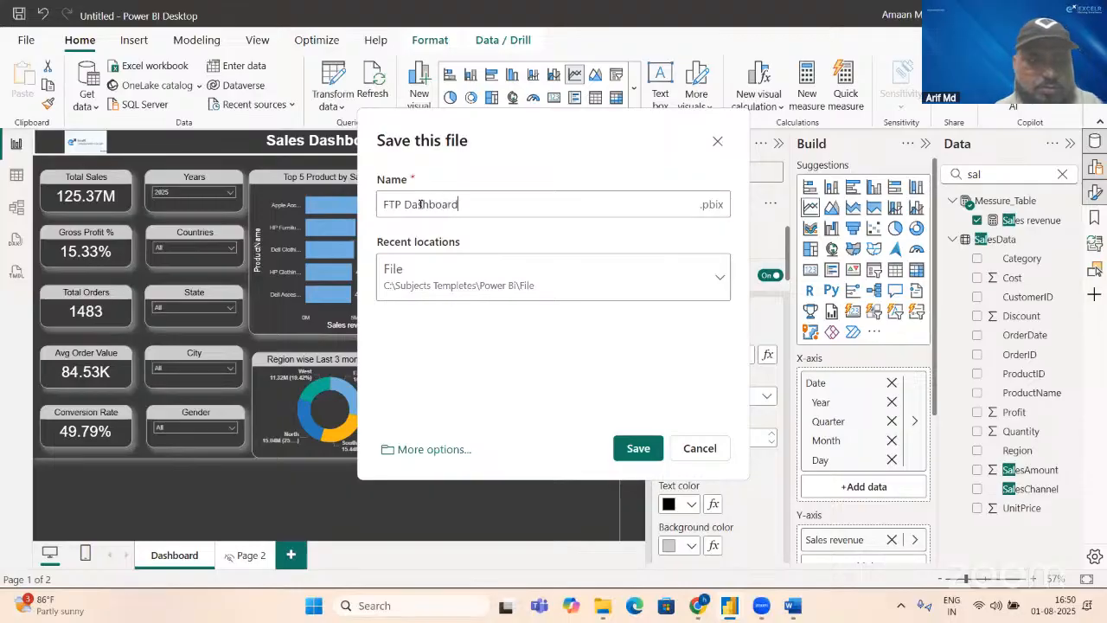
pyautogui.press('Return')
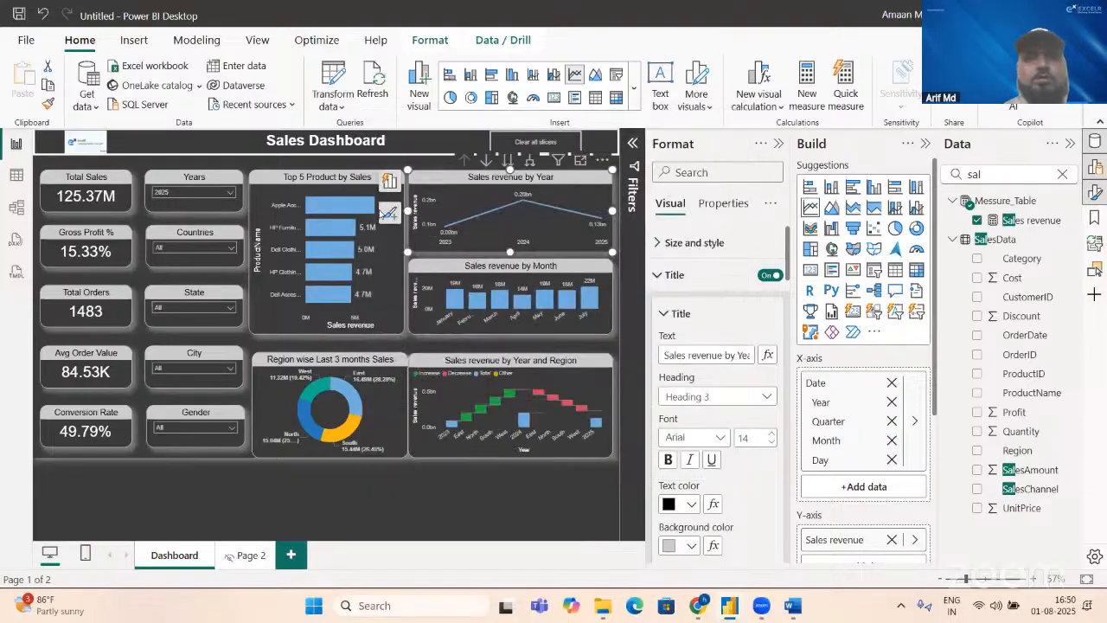
pyautogui.moveTo(420, 240)
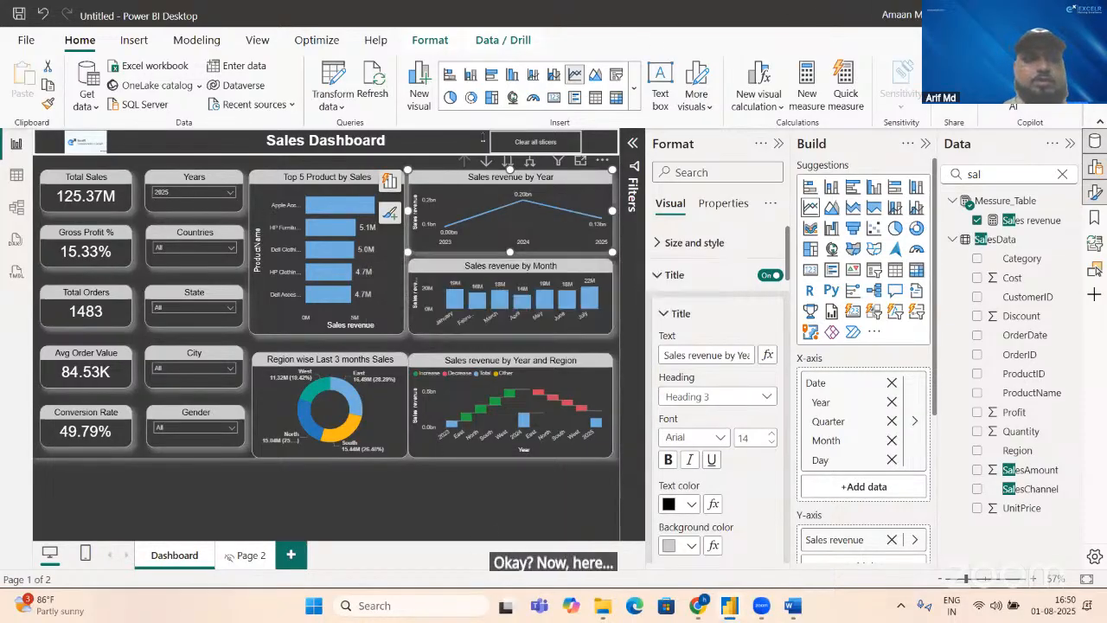
# Step: Switch to the KPI document in Word and close it
pyautogui.hotkey('alt', 'Tab')
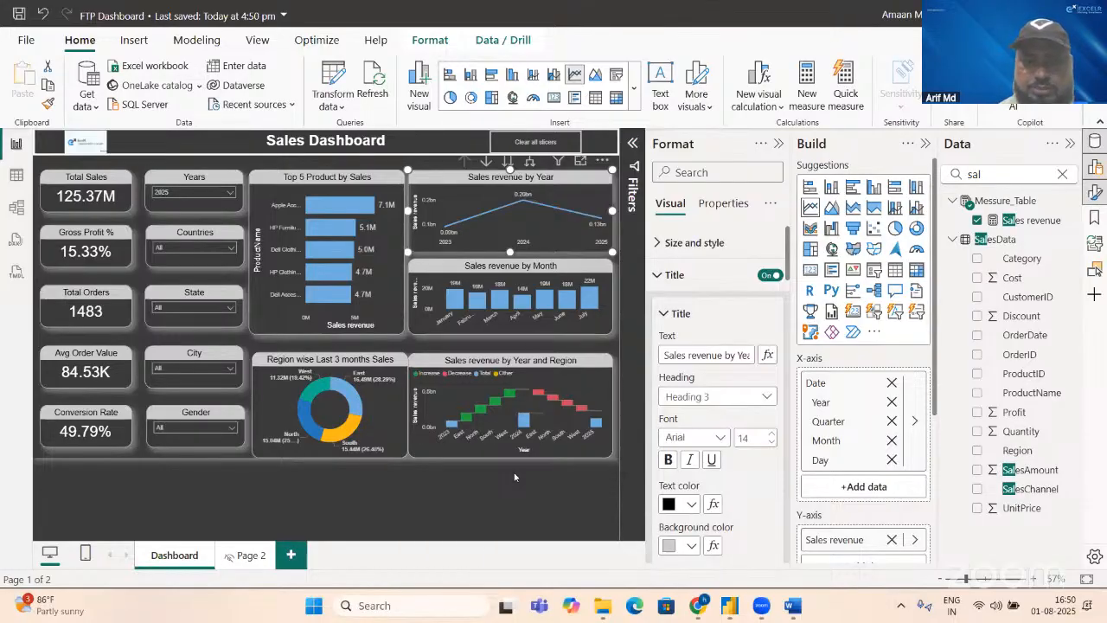
pyautogui.hotkey('alt', 'Tab')
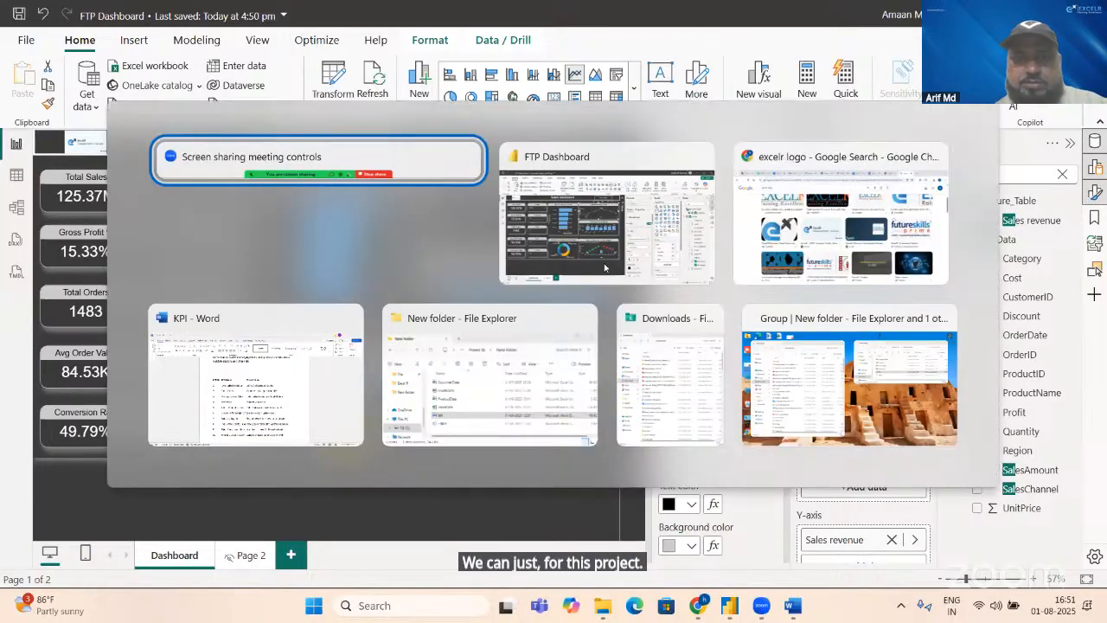
pyautogui.hotkey('alt', 'Tab')
pyautogui.hotkey('alt', 'Tab')
pyautogui.hotkey('alt', 'Tab')
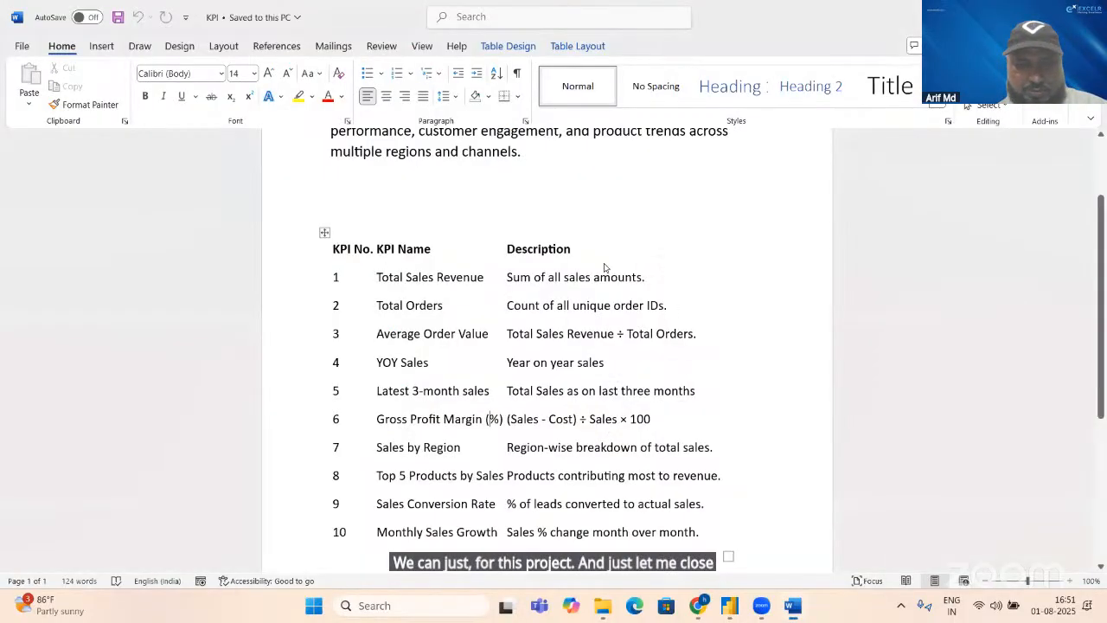
pyautogui.press('alt')
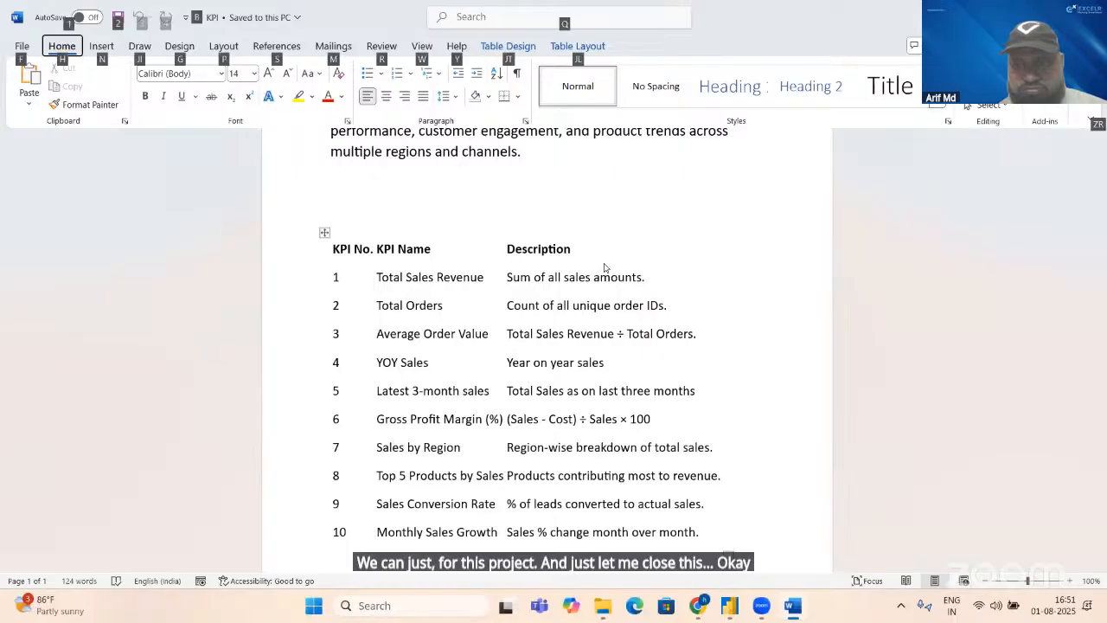
pyautogui.press('alt')
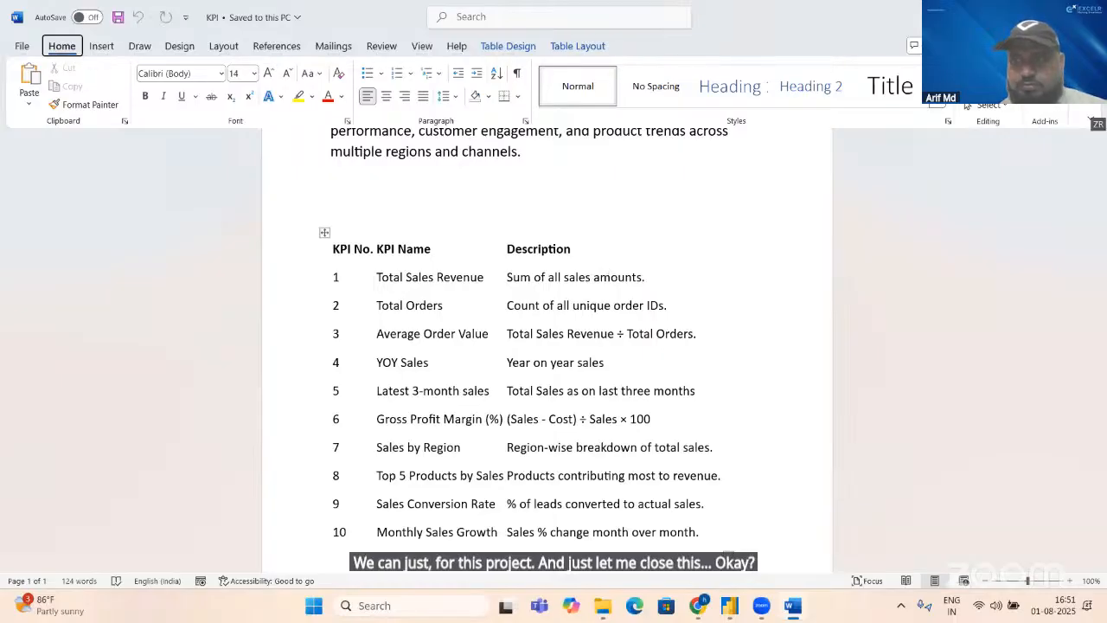
pyautogui.hotkey('alt', 'F4')
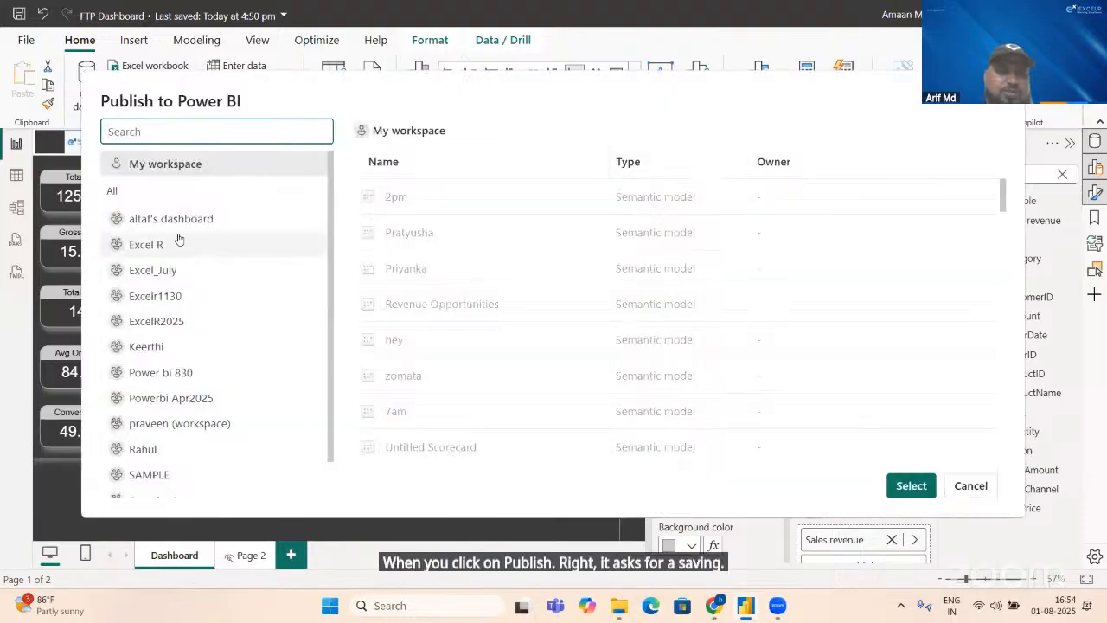
# Step: Publish the report to the Excel R workspace and open FTP Dashboard in the Power BI service
pyautogui.click(170, 250)
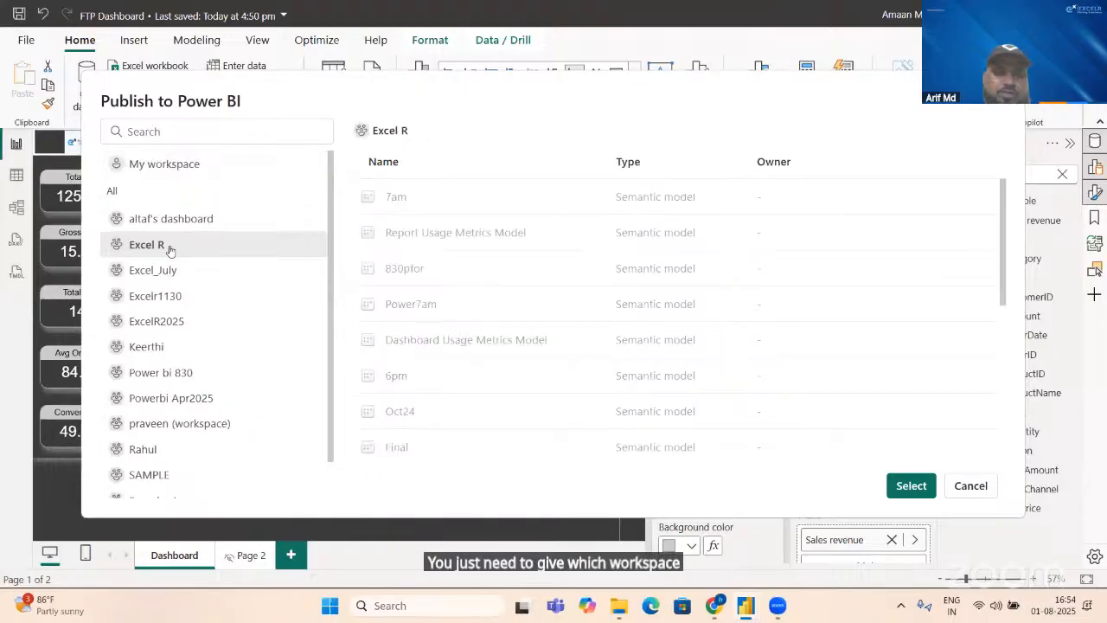
pyautogui.click(910, 485)
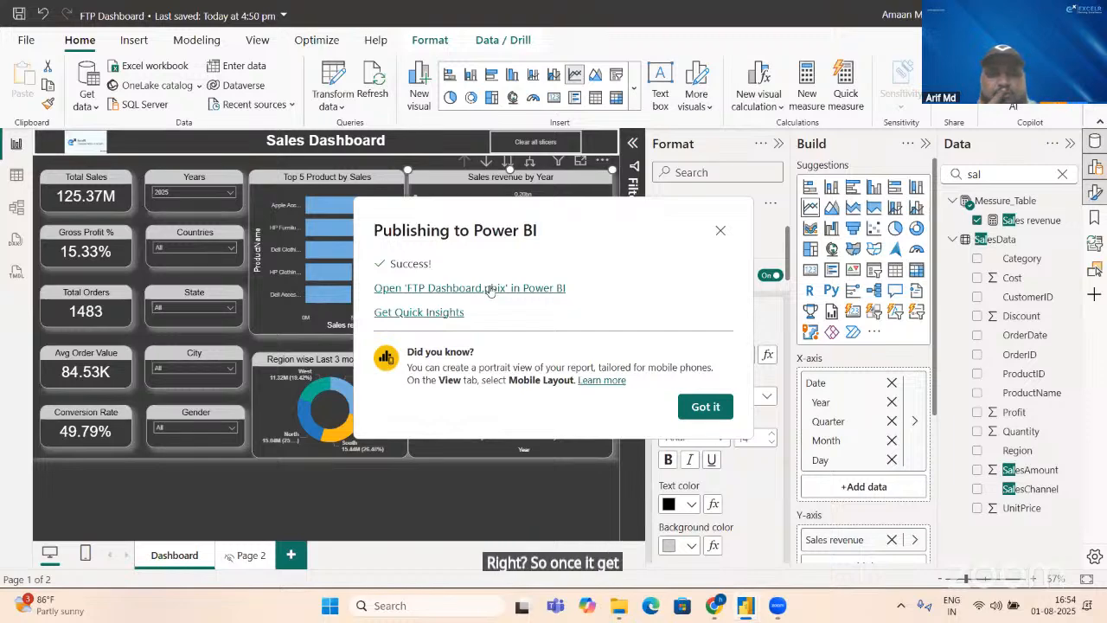
pyautogui.click(490, 289)
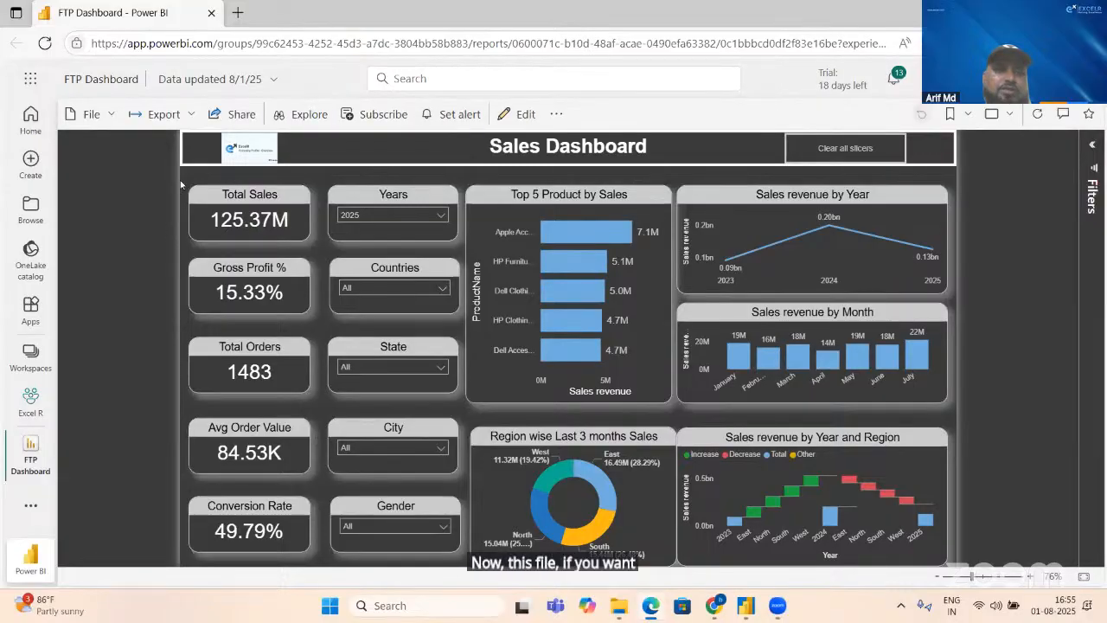
# Step: Review the report's link-sharing permissions and its PowerPoint live-data embedding option, leaving both without applying anything
pyautogui.click(235, 115)
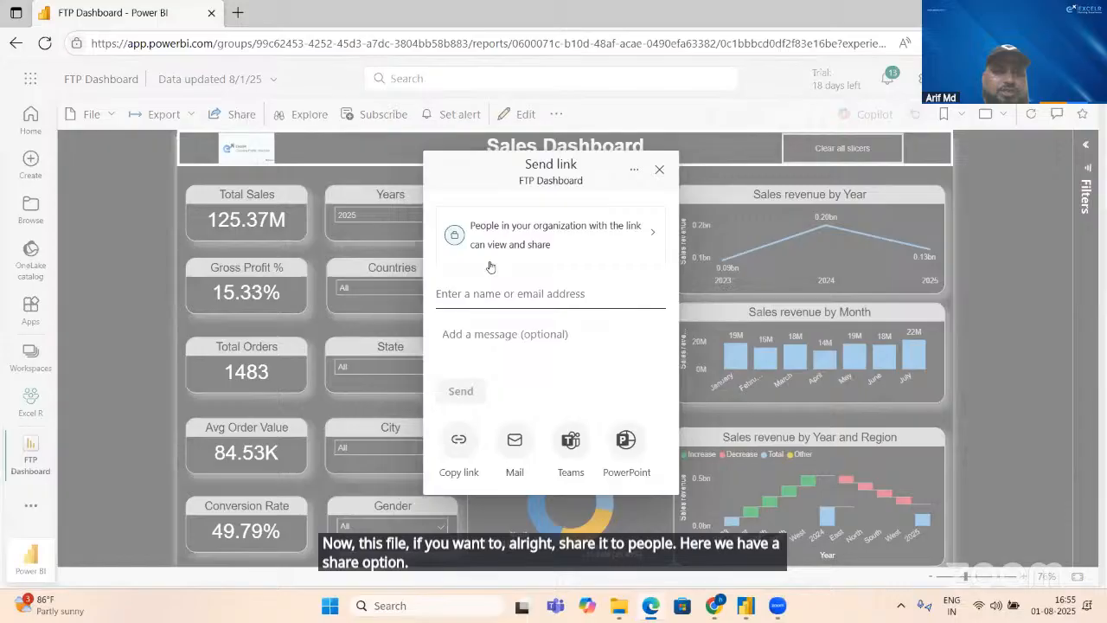
pyautogui.click(558, 238)
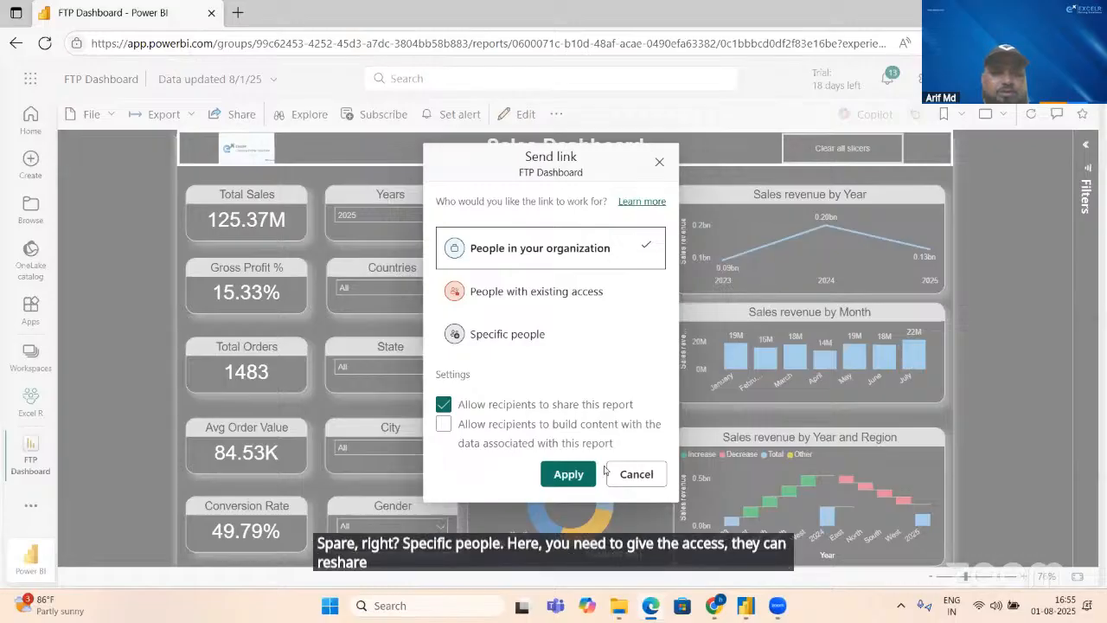
pyautogui.click(635, 474)
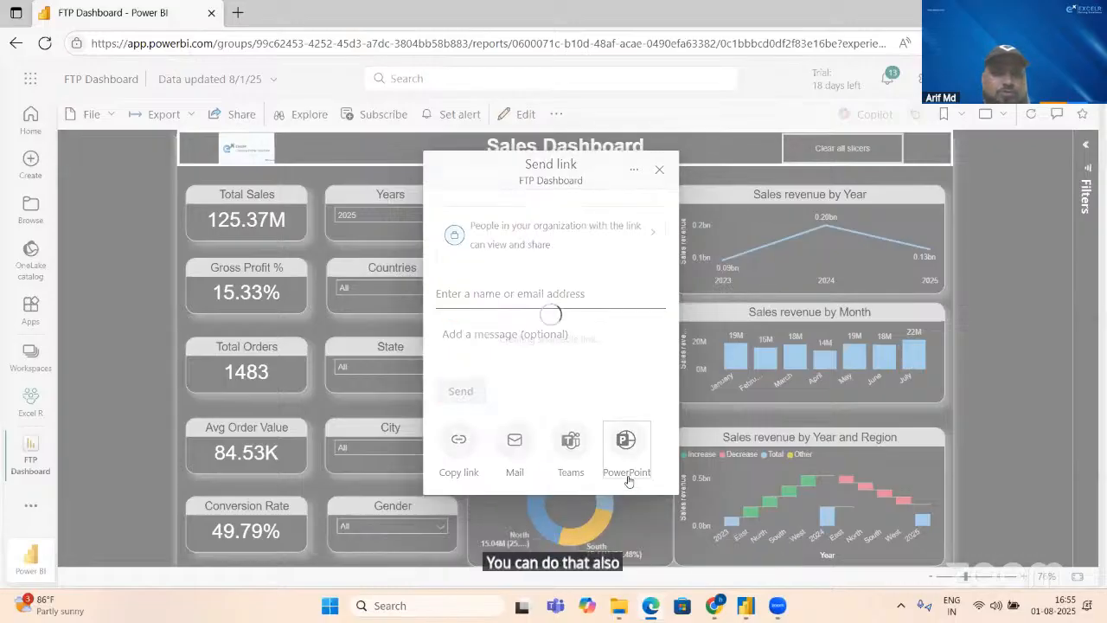
pyautogui.click(627, 474)
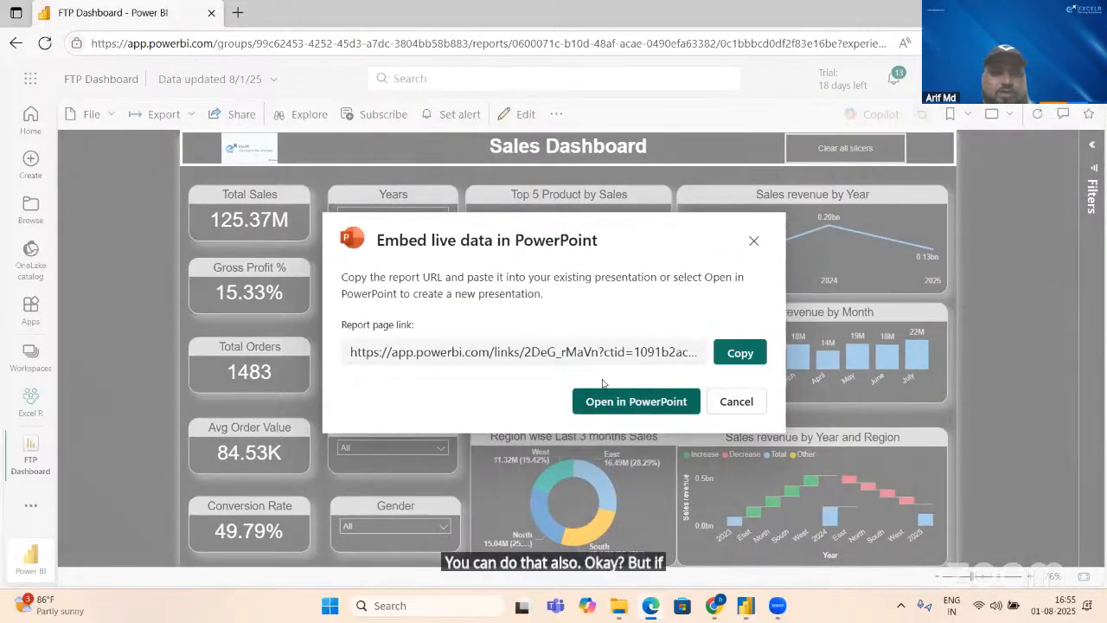
pyautogui.click(727, 410)
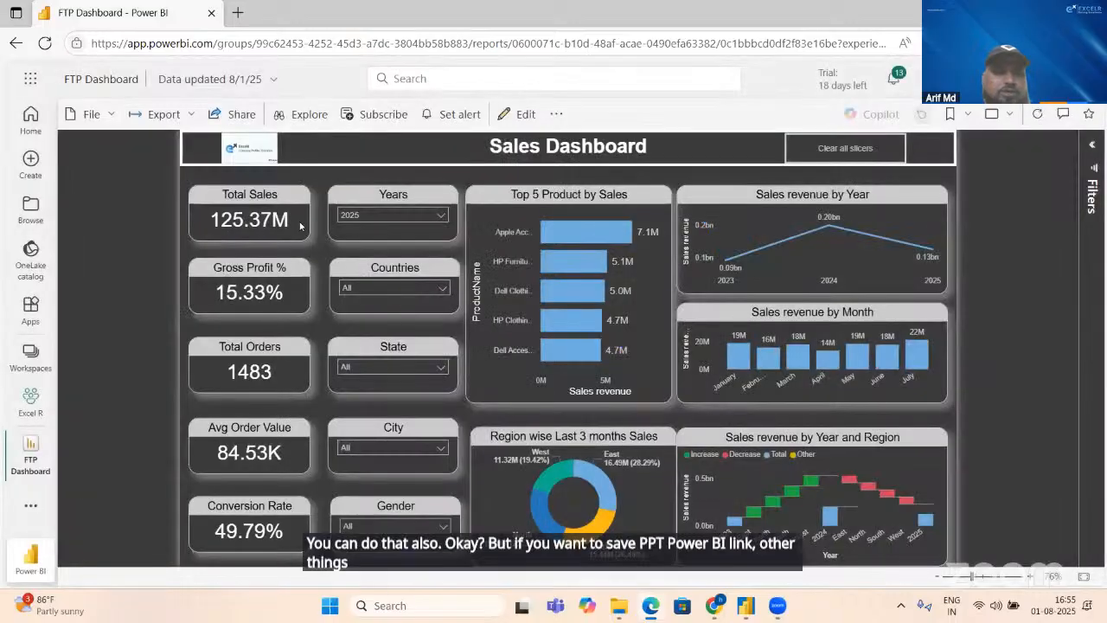
# Step: Examine the report's export formats and embedding options, including the SharePoint Online embed link
pyautogui.click(187, 118)
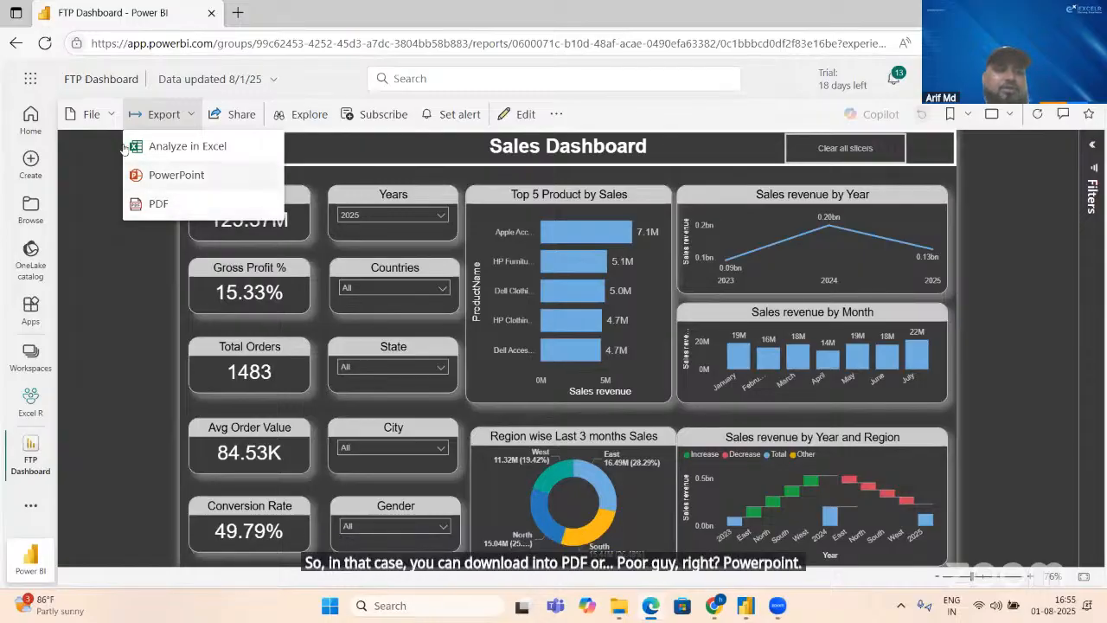
pyautogui.click(107, 116)
pyautogui.click(106, 115)
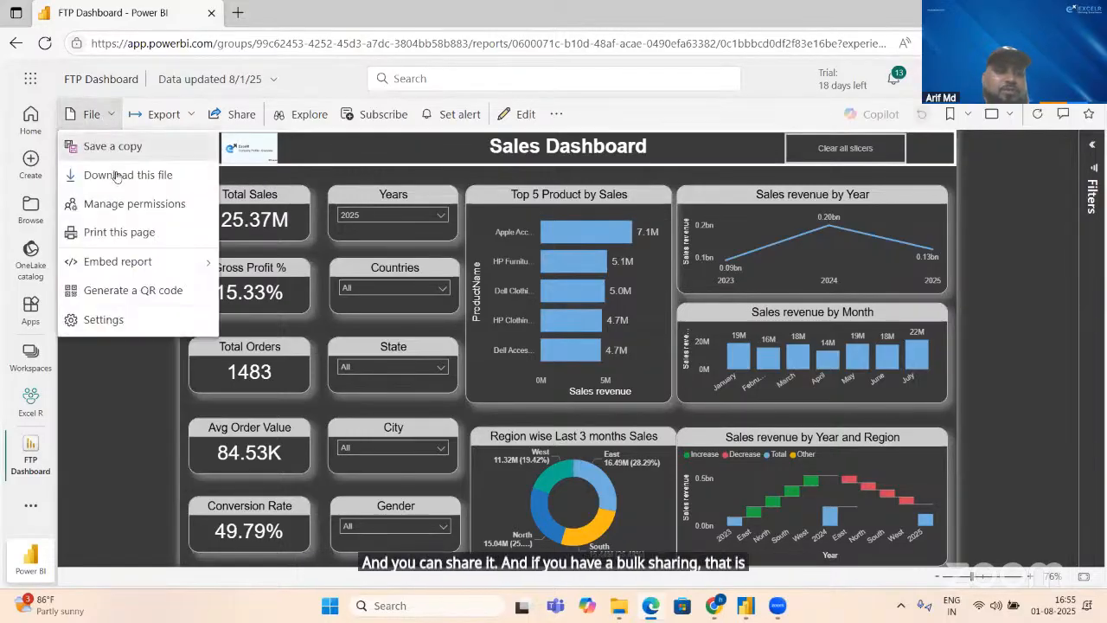
pyautogui.moveTo(152, 262)
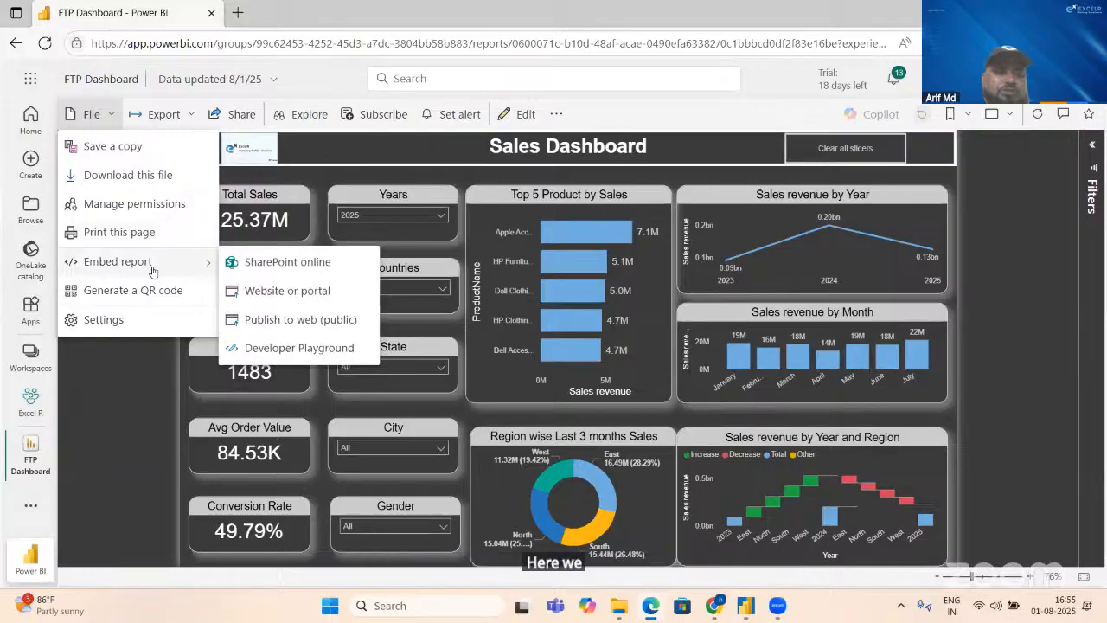
pyautogui.click(265, 274)
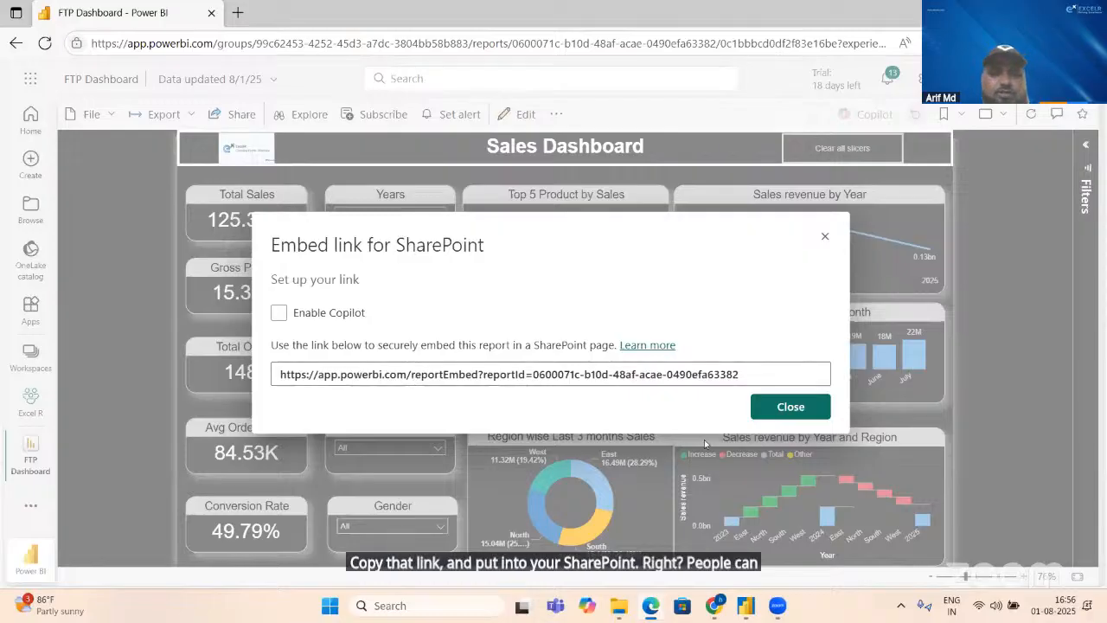
pyautogui.click(781, 404)
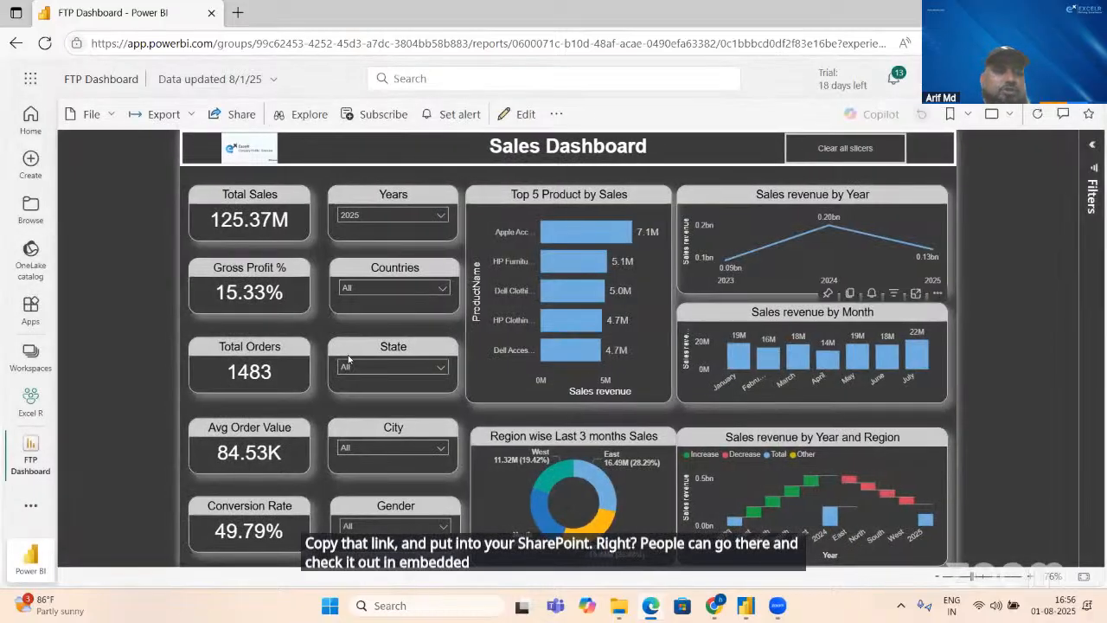
pyautogui.click(92, 116)
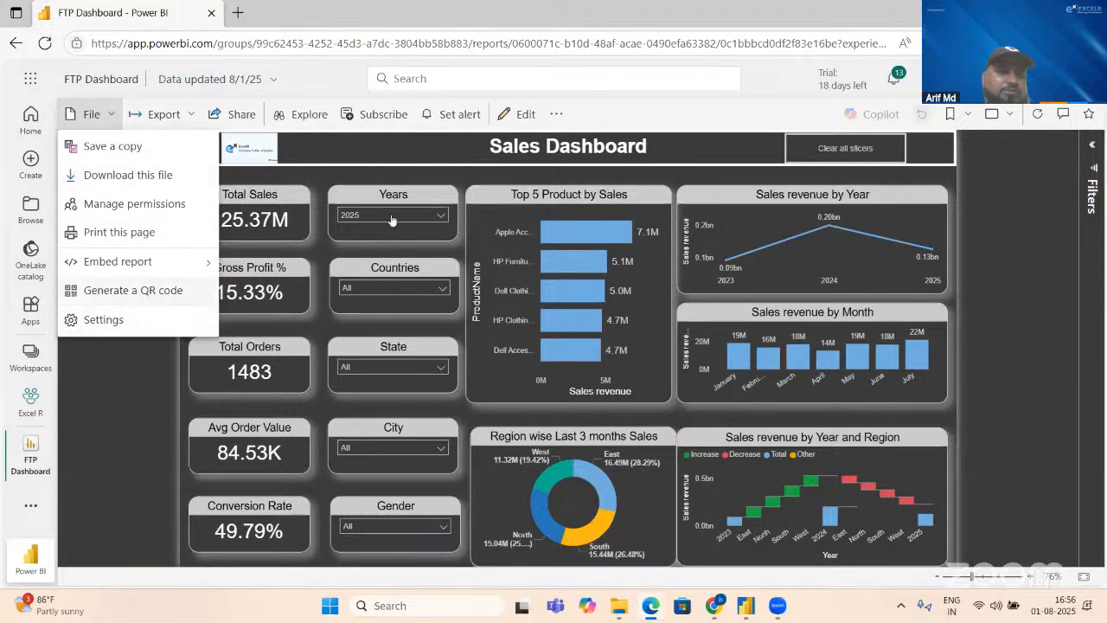
pyautogui.click(650, 109)
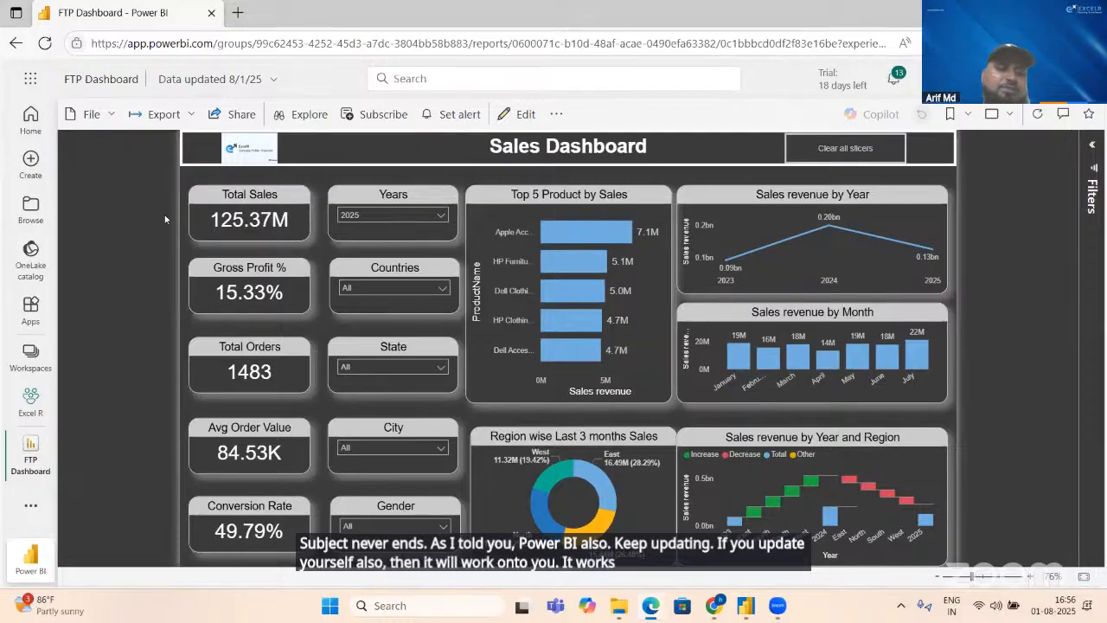
# Step: Return to Power BI Desktop, dismiss the publishing dialog, and align the regional donut and Year and Region waterfall charts with the visuals above
pyautogui.hotkey('alt', 'Tab')
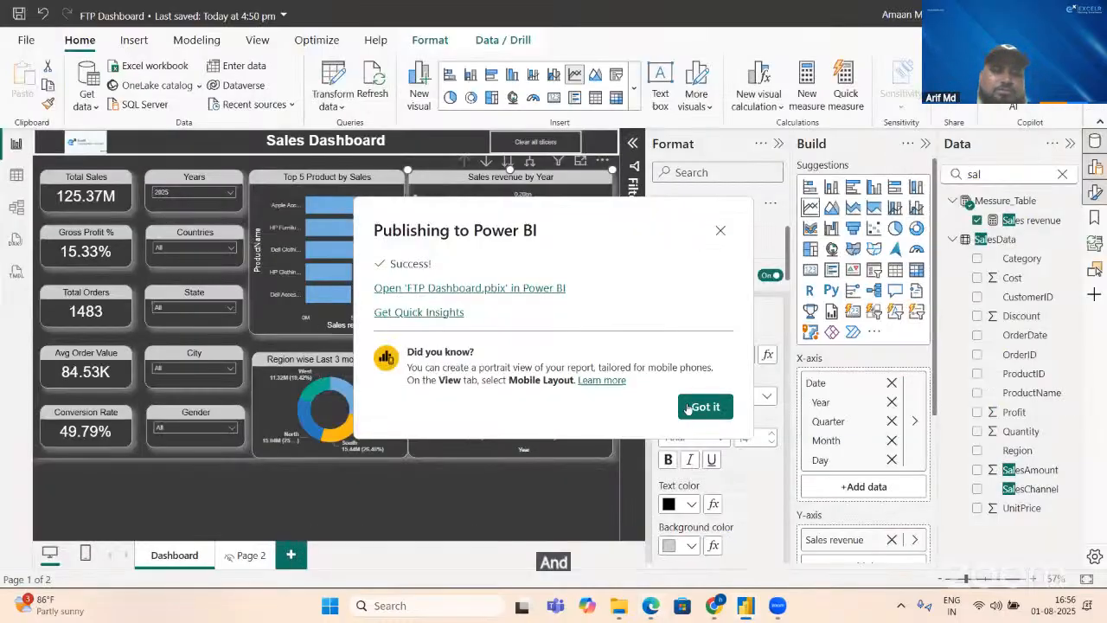
pyautogui.click(705, 407)
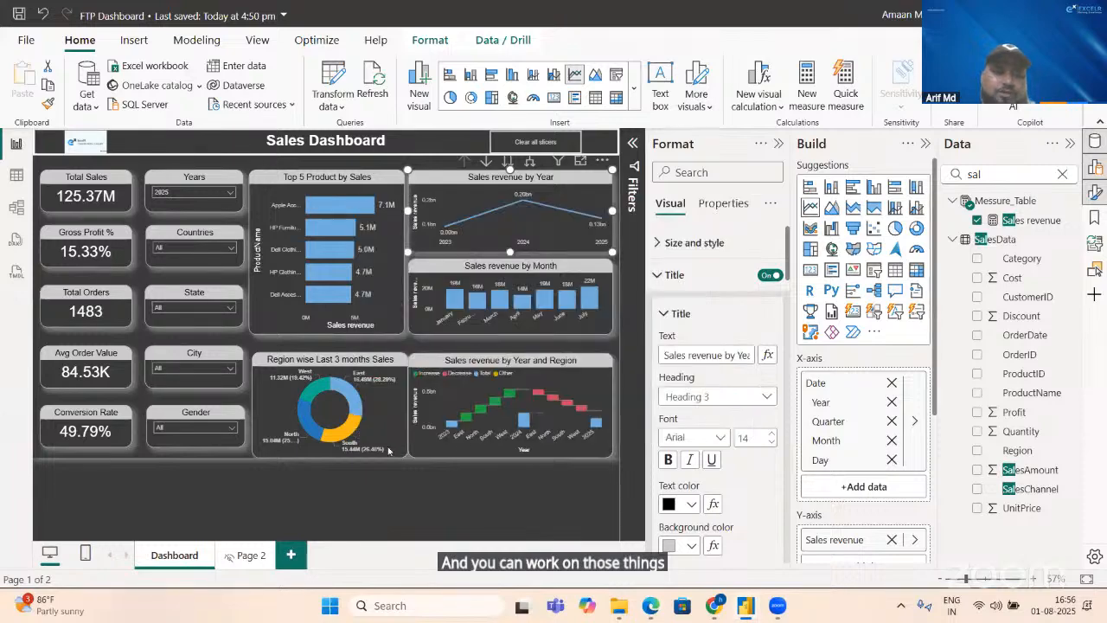
pyautogui.click(377, 387)
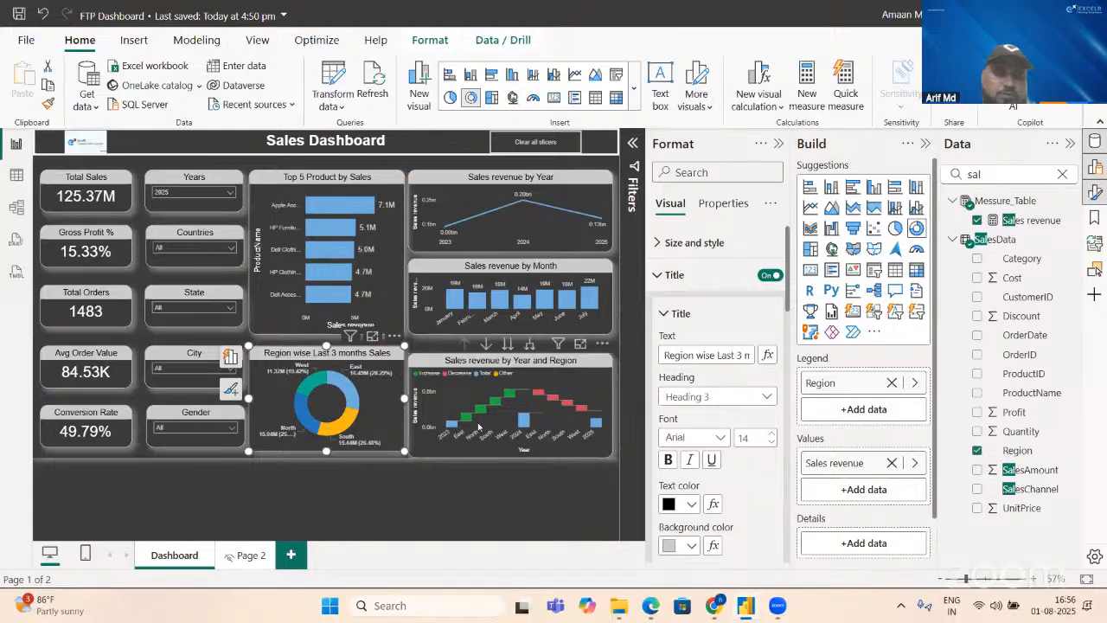
pyautogui.click(431, 391)
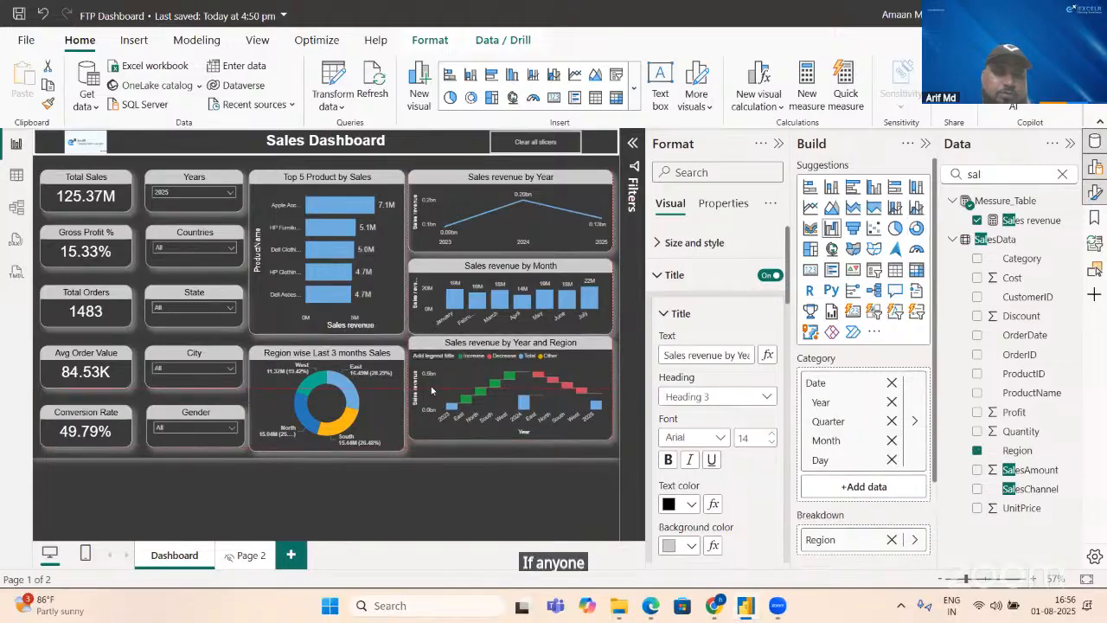
pyautogui.moveTo(430, 397); pyautogui.dragTo(431, 400)
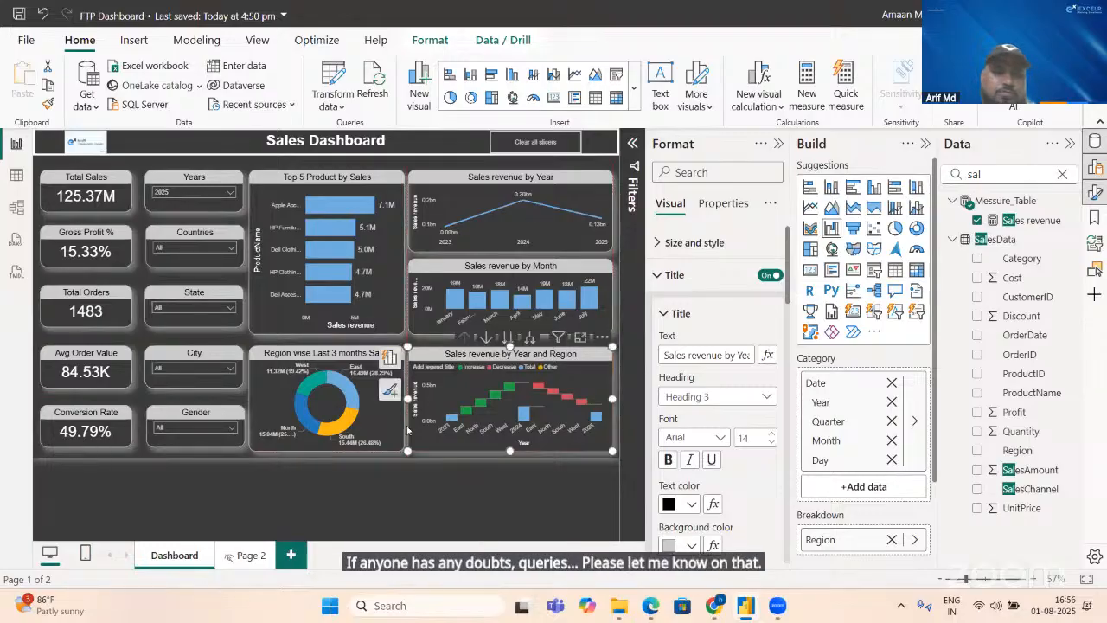
pyautogui.click(277, 476)
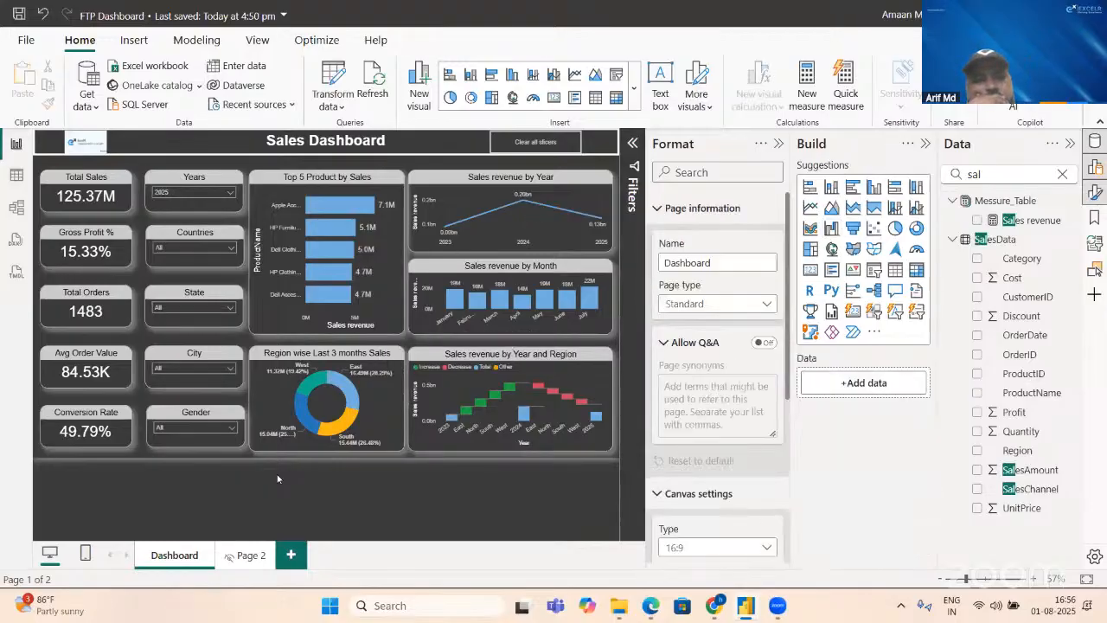